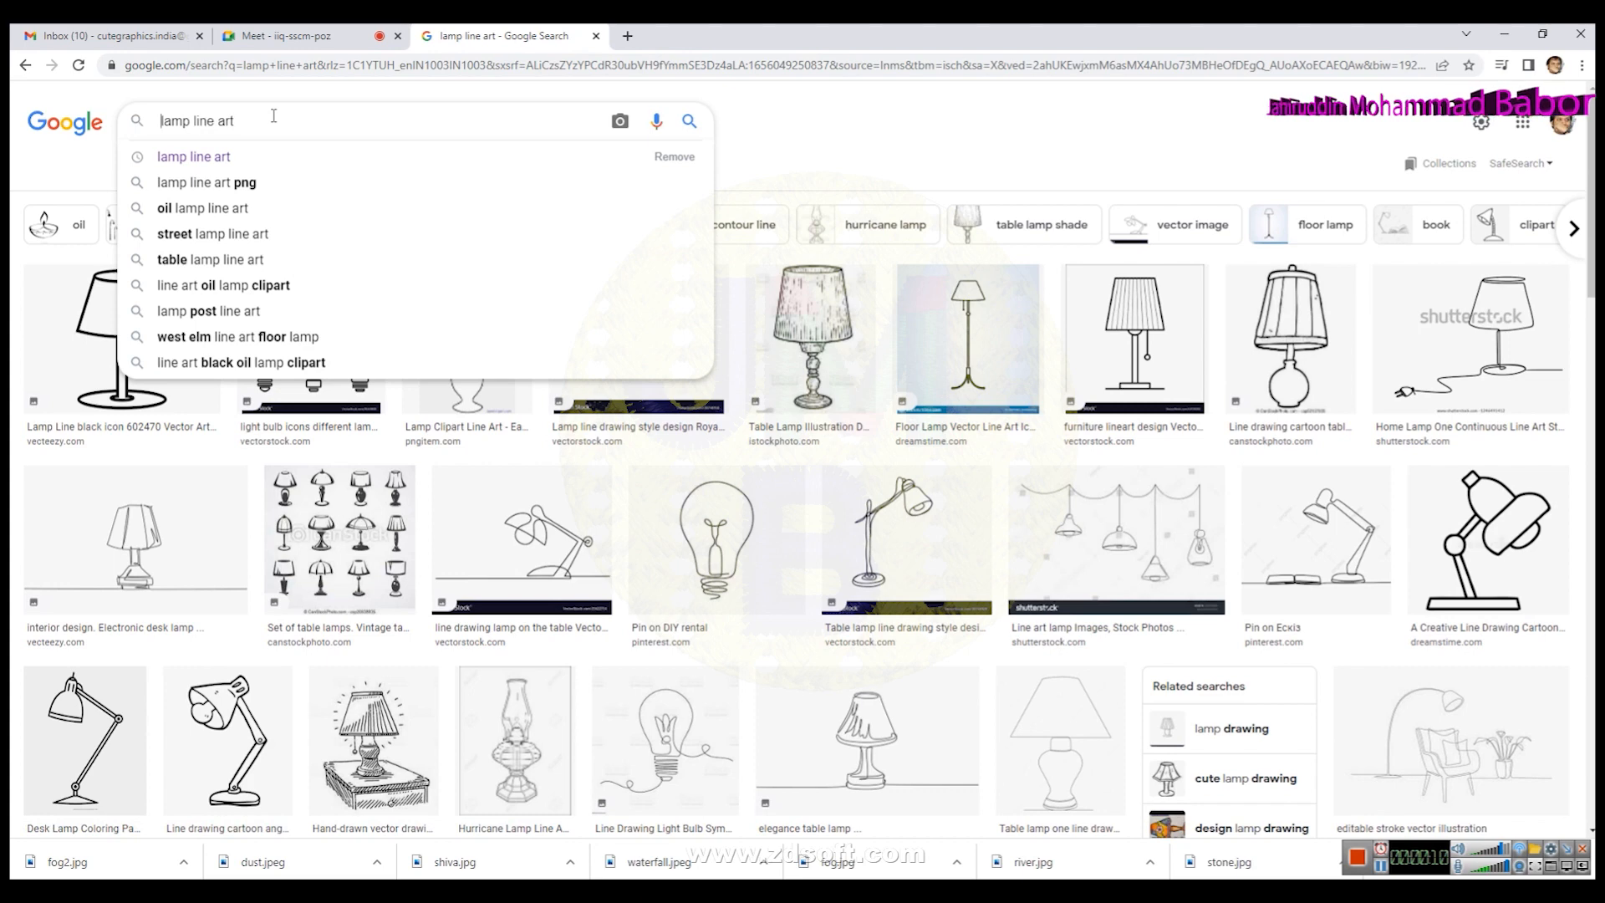
# - Search Google Images for muslim lamp line art and scroll through the results
pyautogui.write('im')
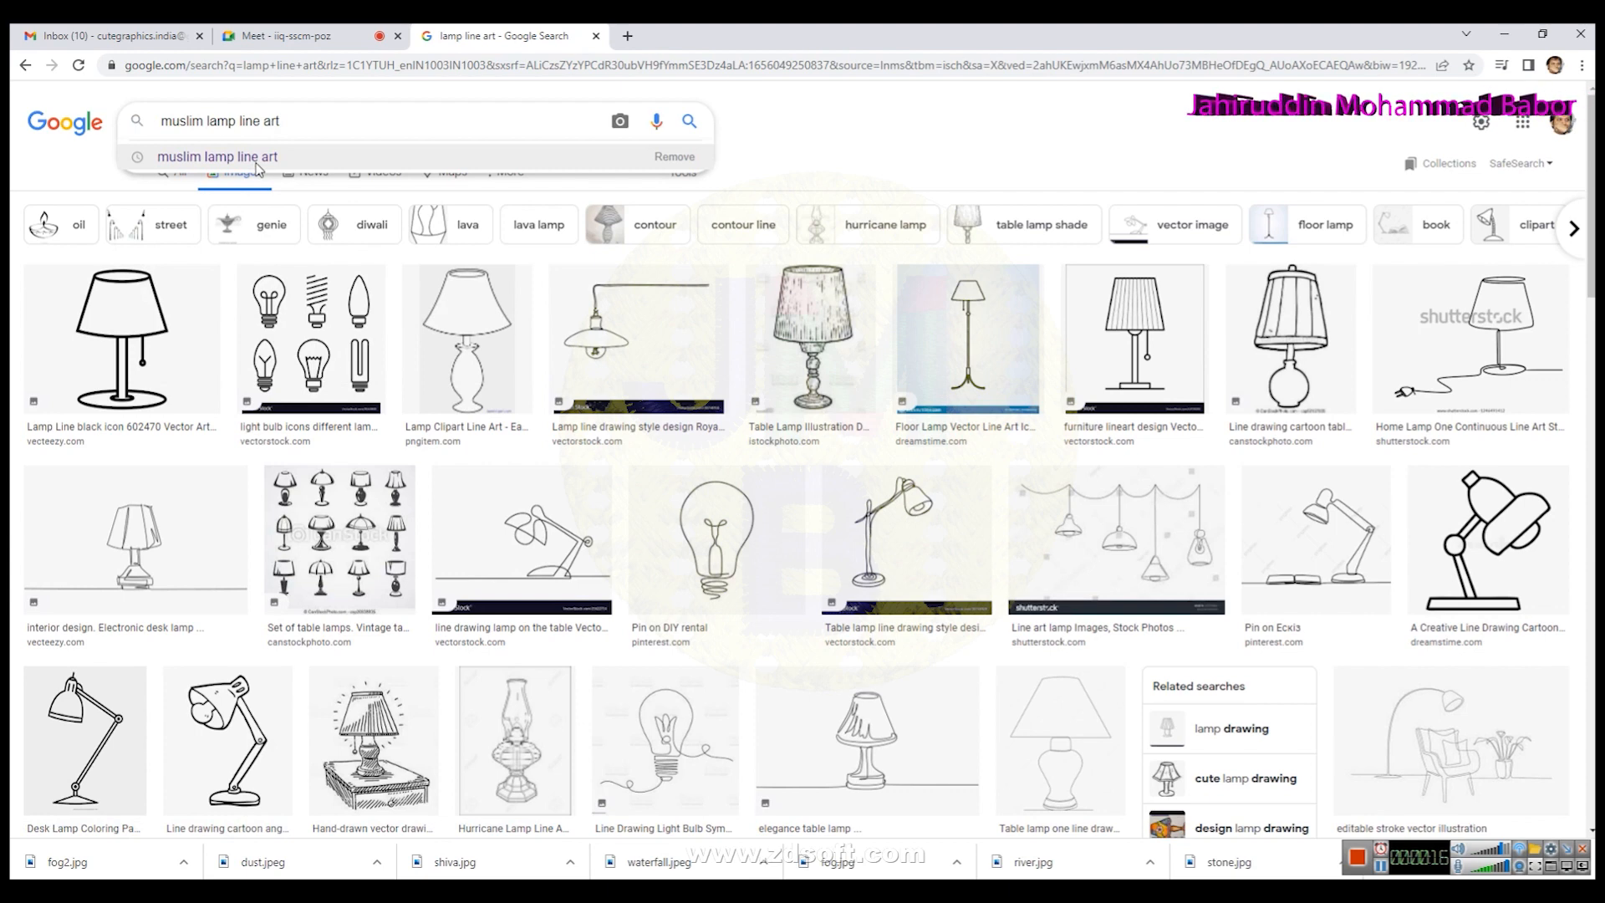
pyautogui.click(257, 164)
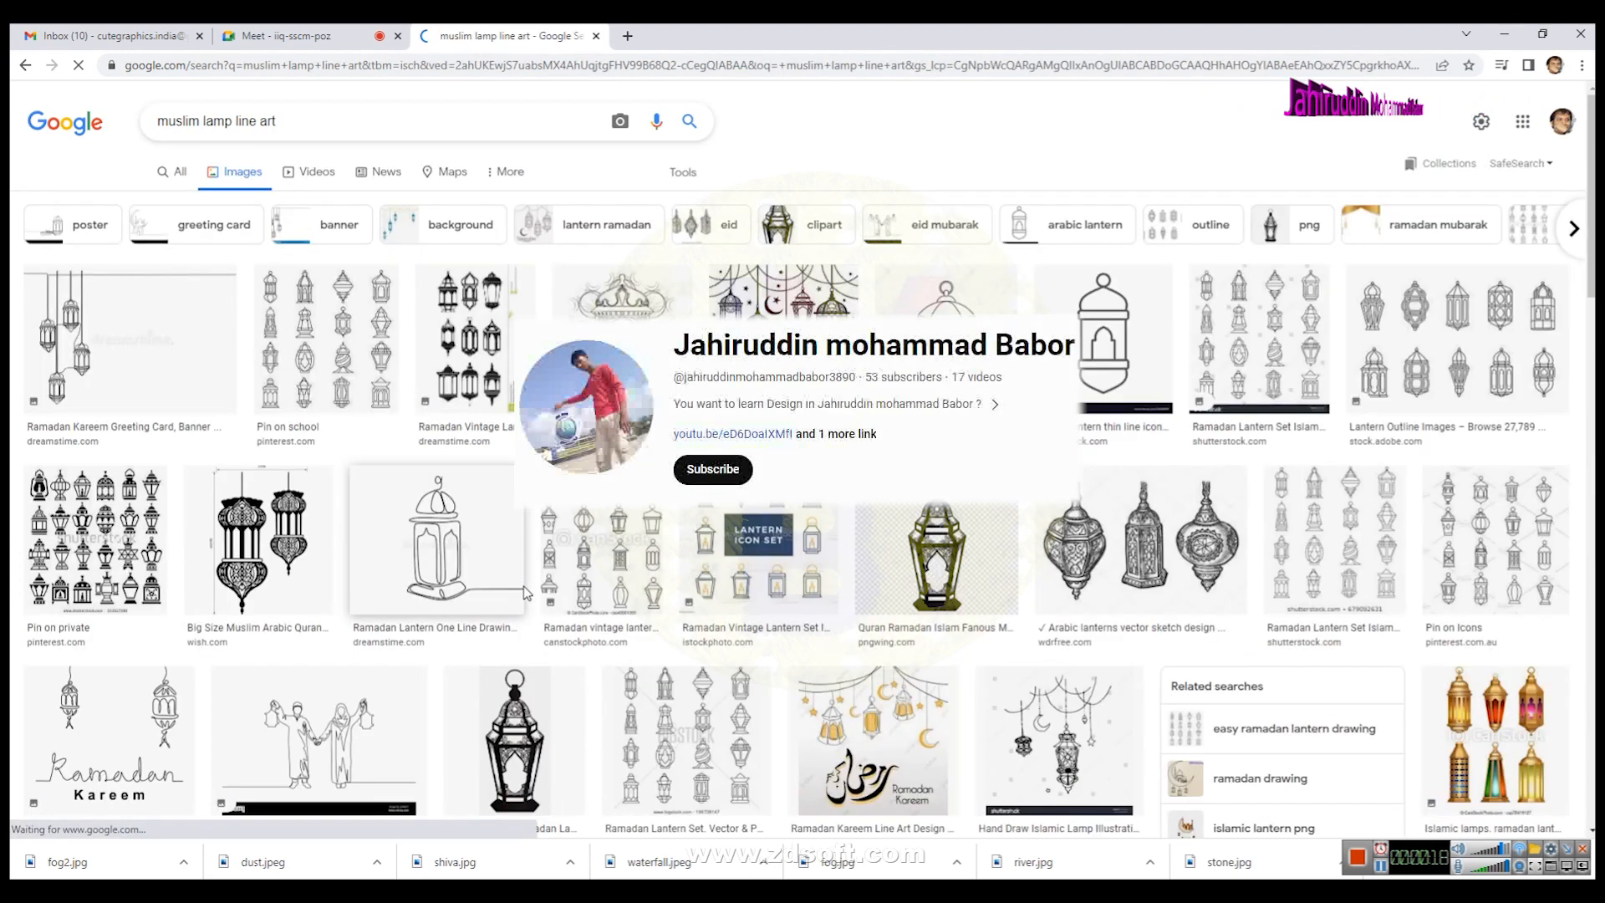
pyautogui.scroll(-2, 1020, 561)
pyautogui.scroll(-5, 1021, 561)
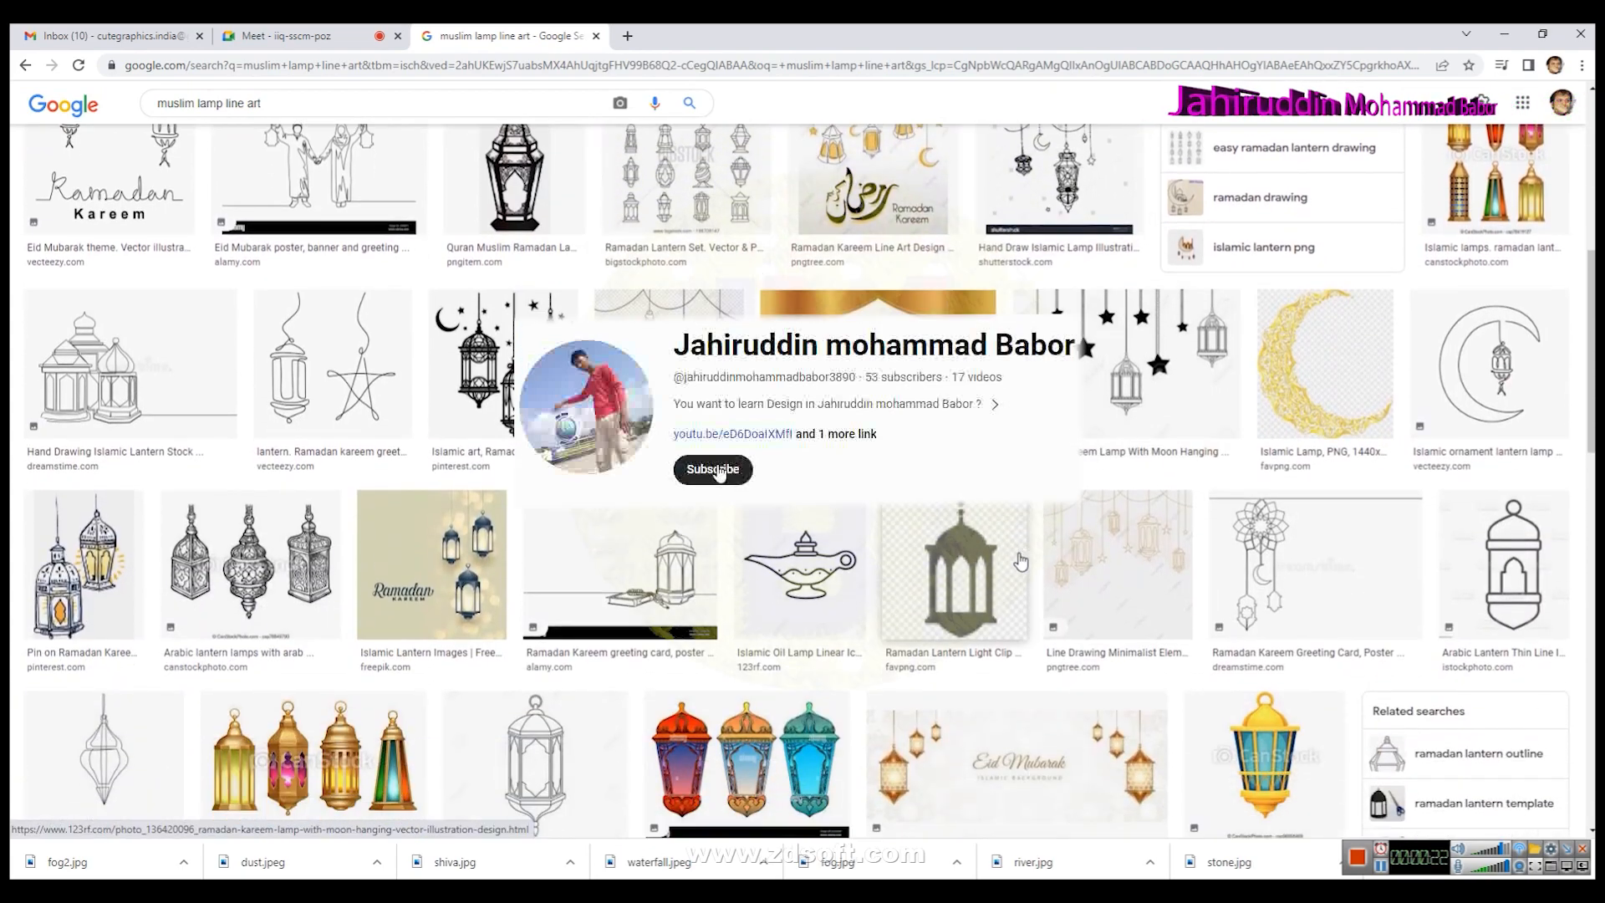
pyautogui.scroll(-6, 369, 574)
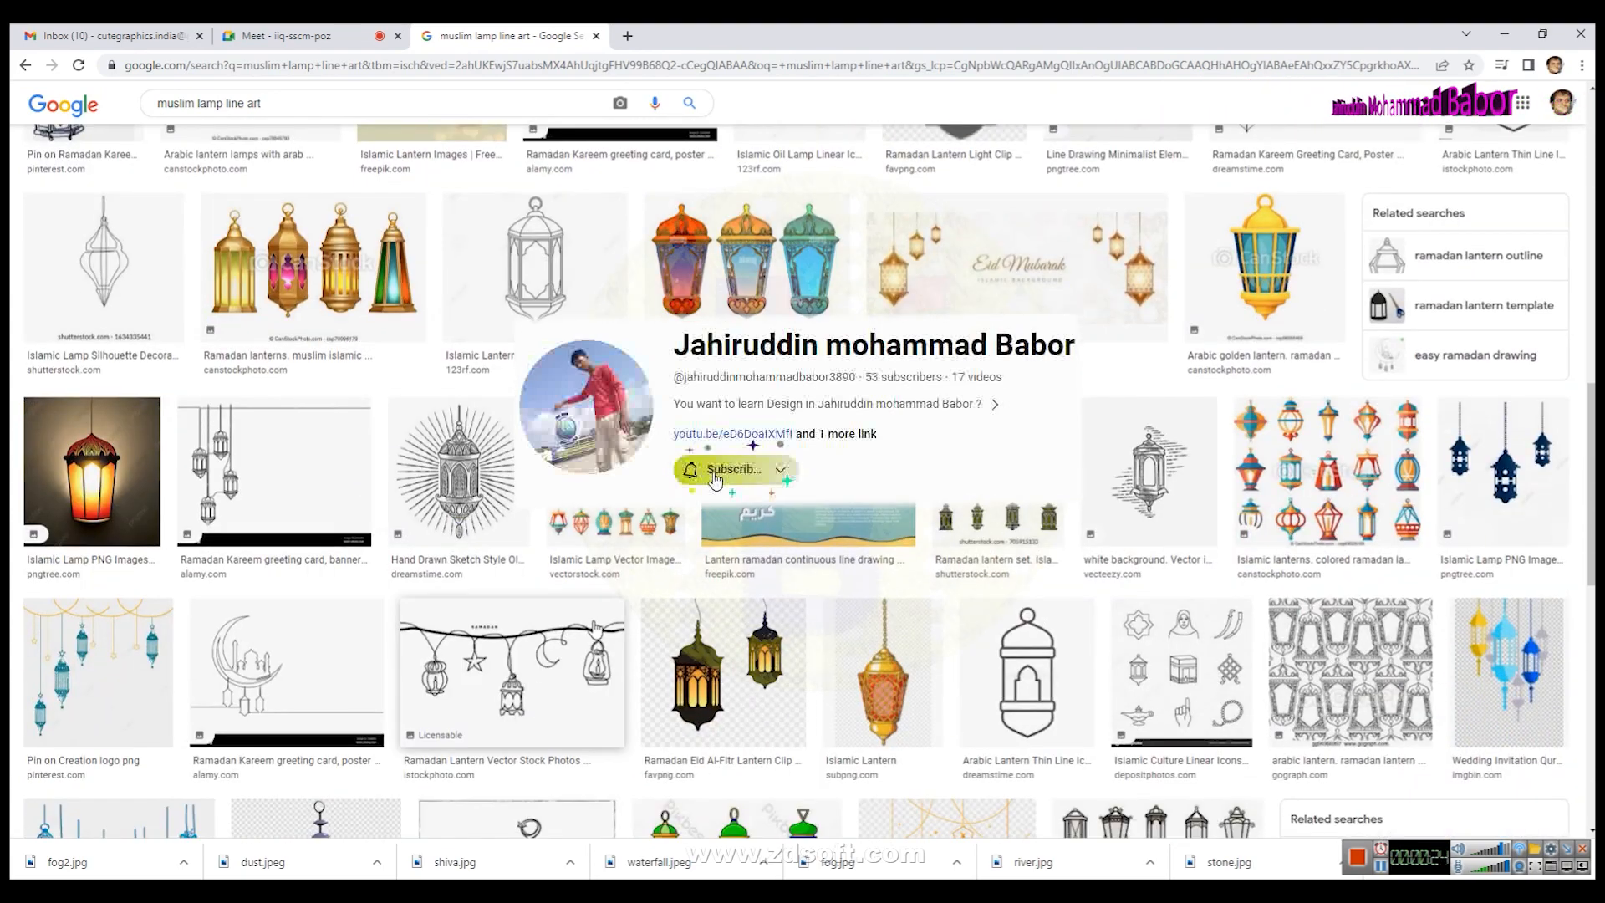
pyautogui.scroll(-4, 592, 627)
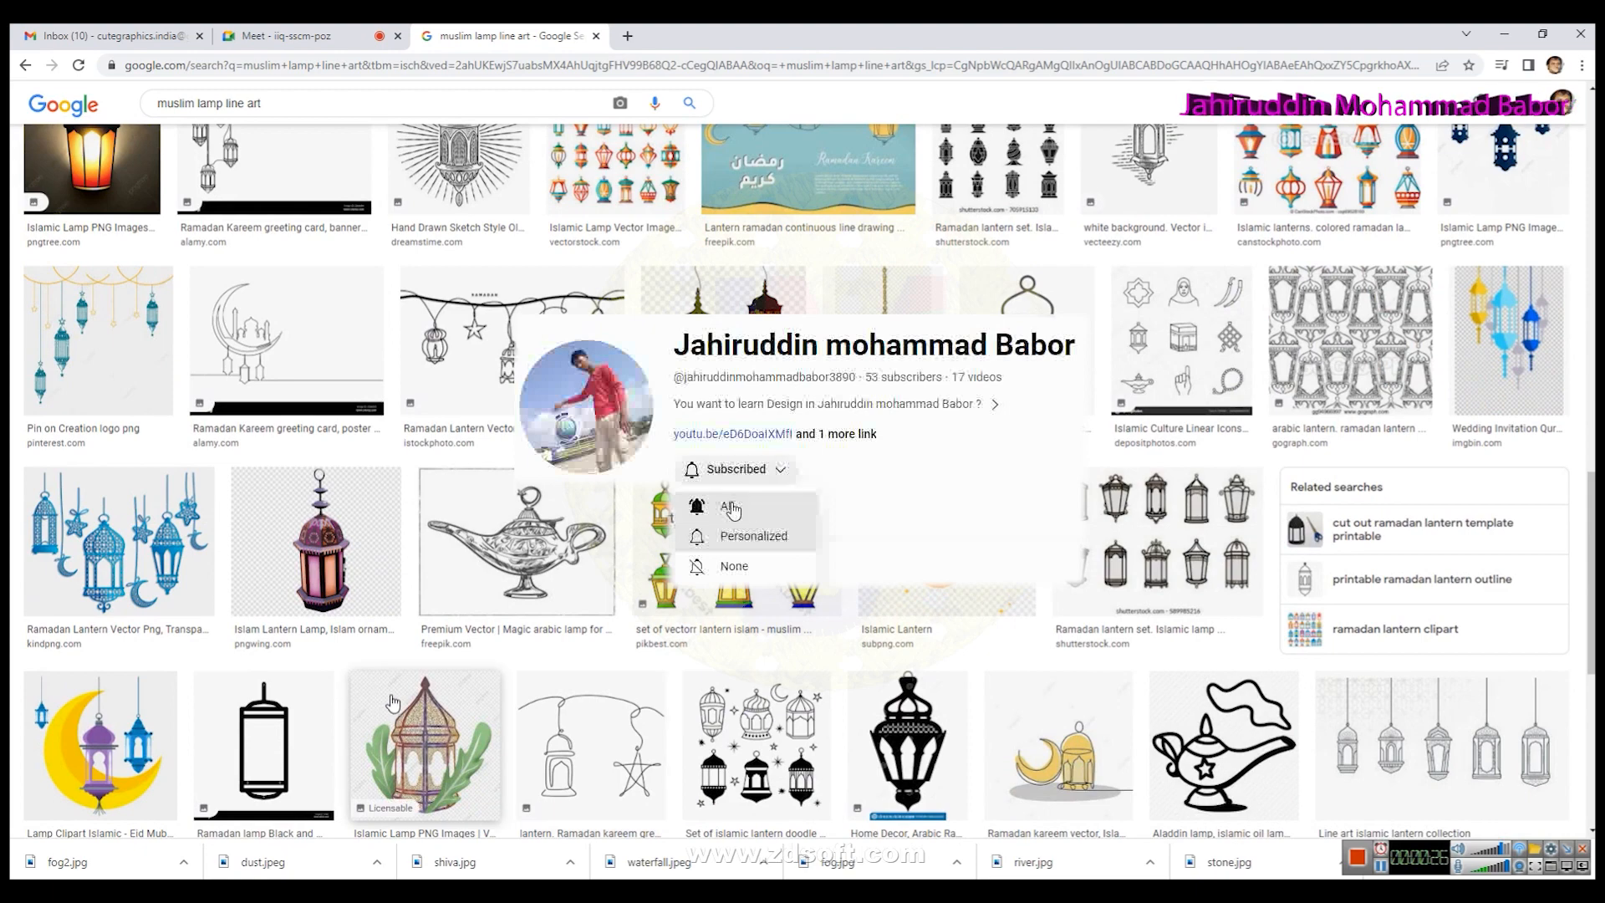
# - Open image previews and browse related images to find the Eid Mubarak lanterns picture
pyautogui.click(117, 336)
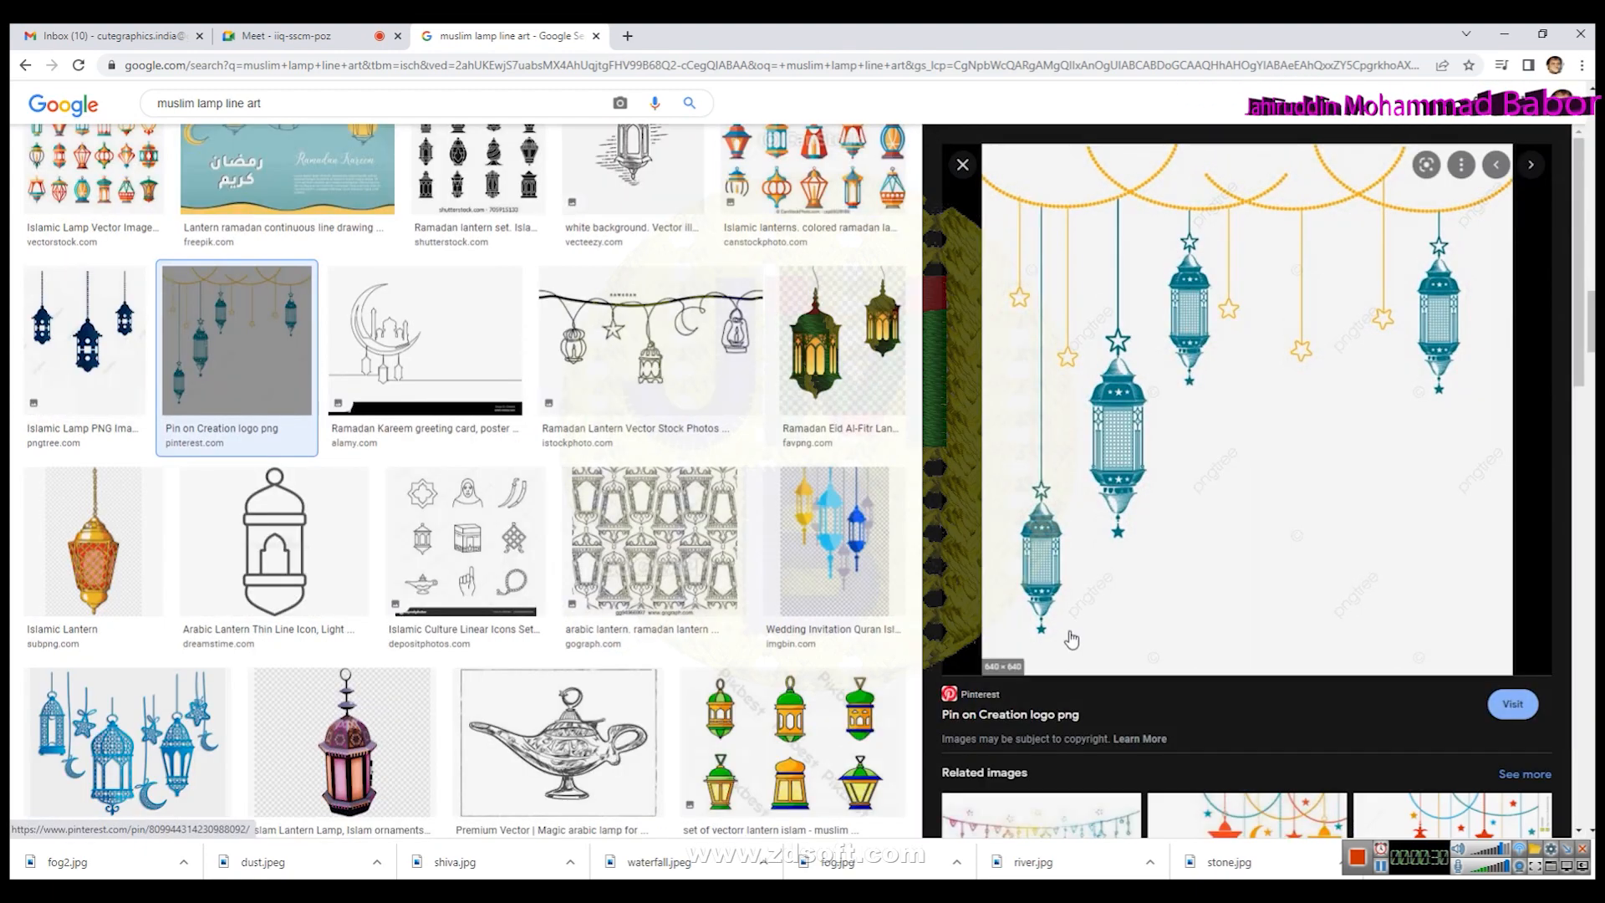
pyautogui.scroll(-4, 1065, 639)
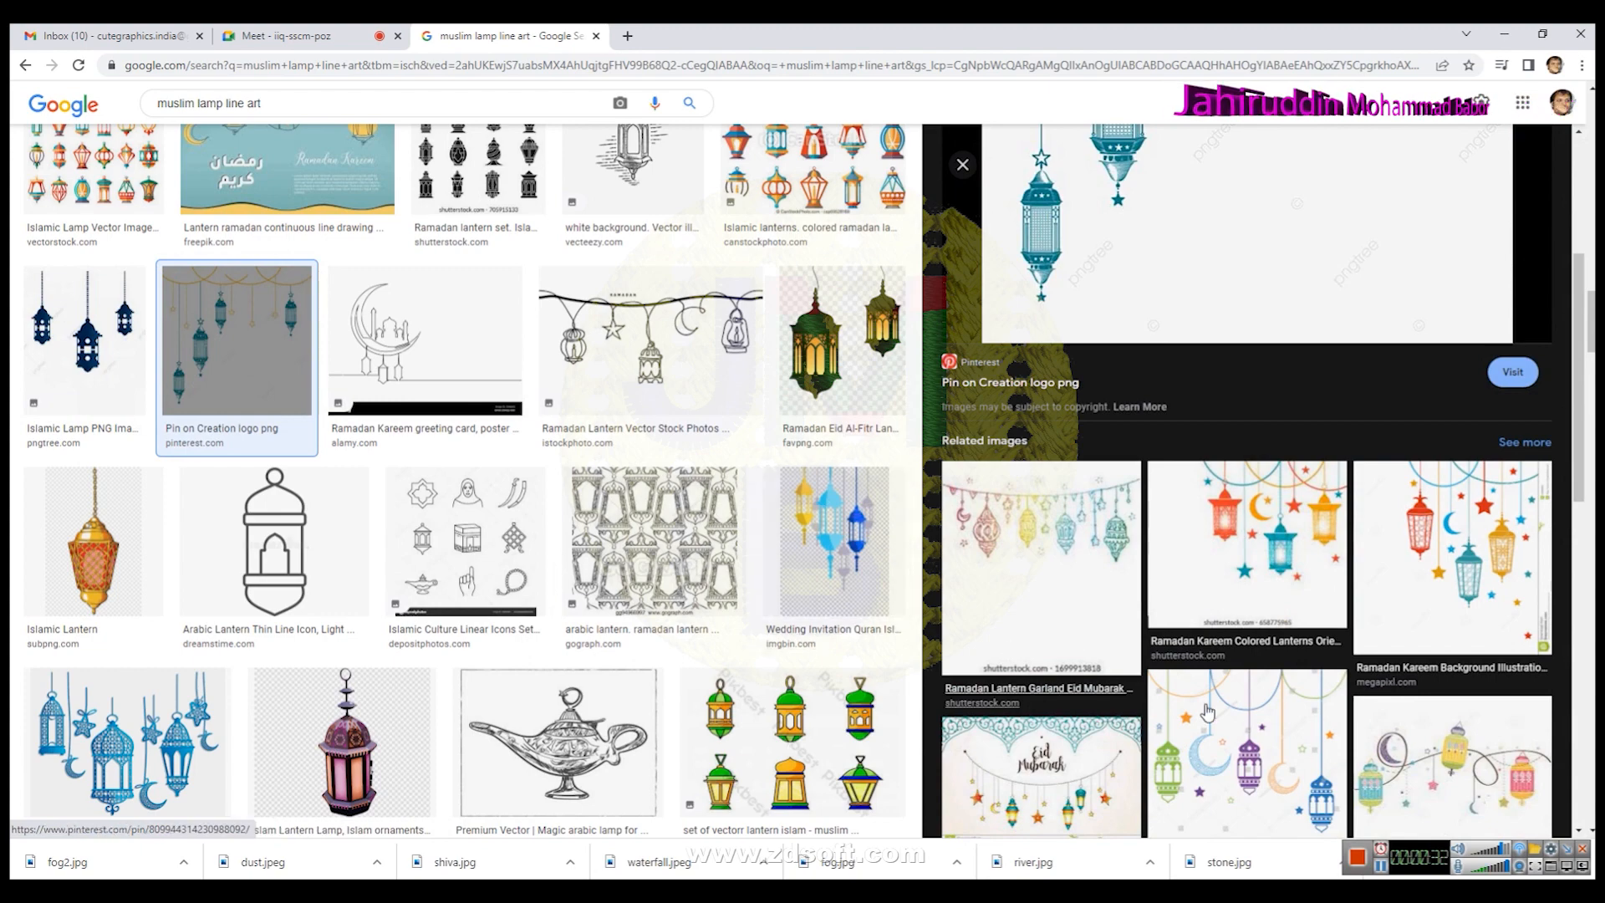
pyautogui.scroll(-3, 1251, 718)
pyautogui.scroll(-2, 1095, 723)
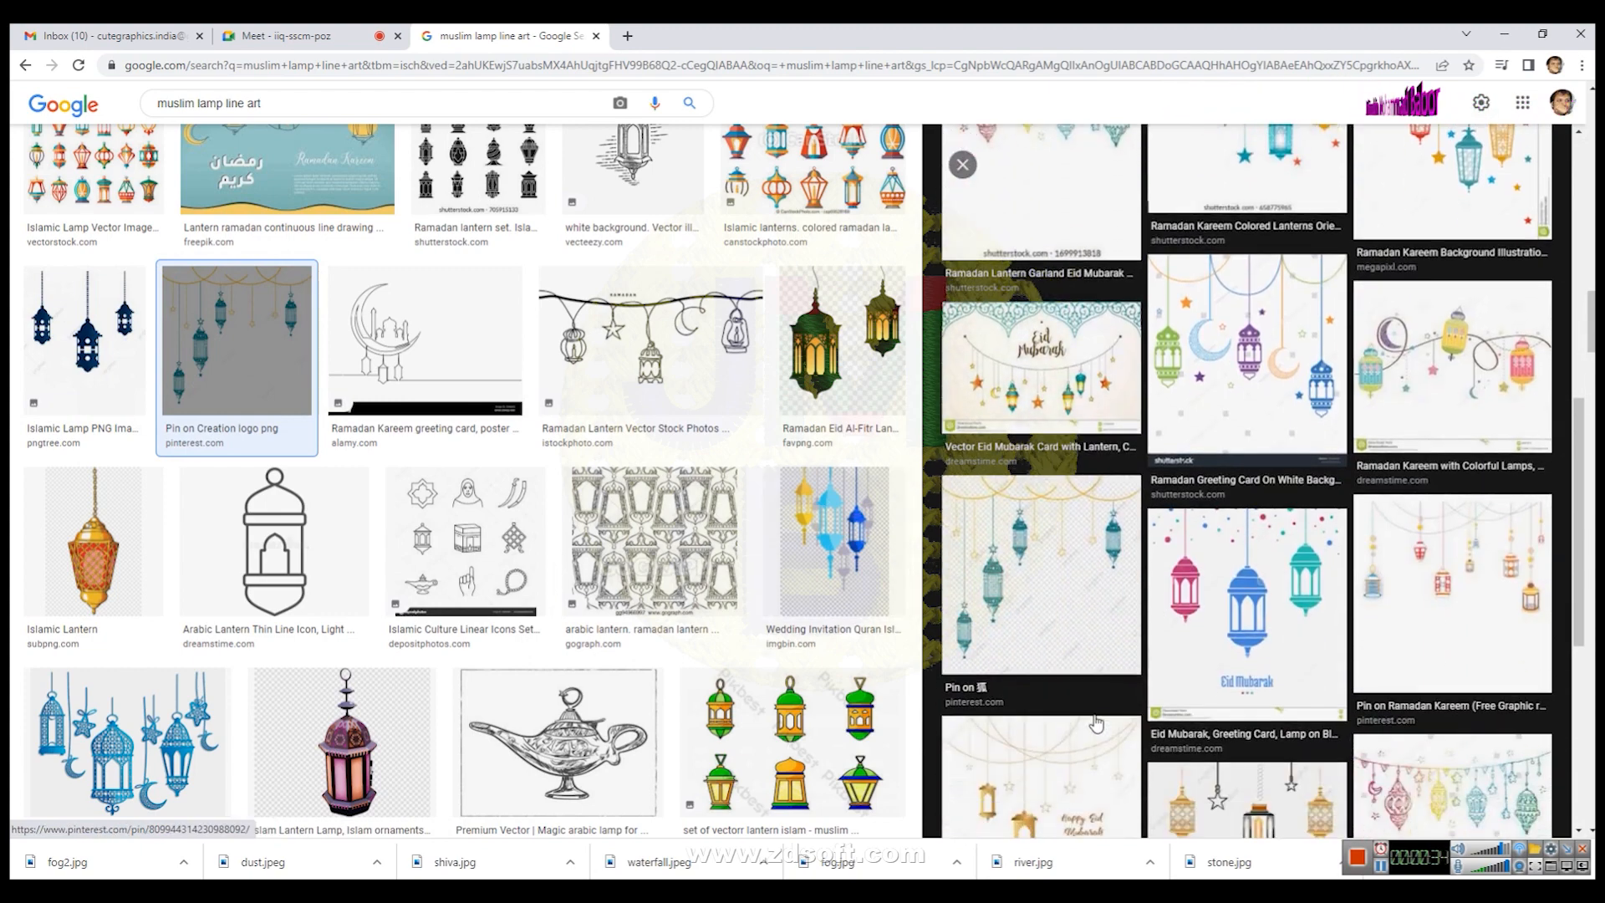
pyautogui.click(1213, 629)
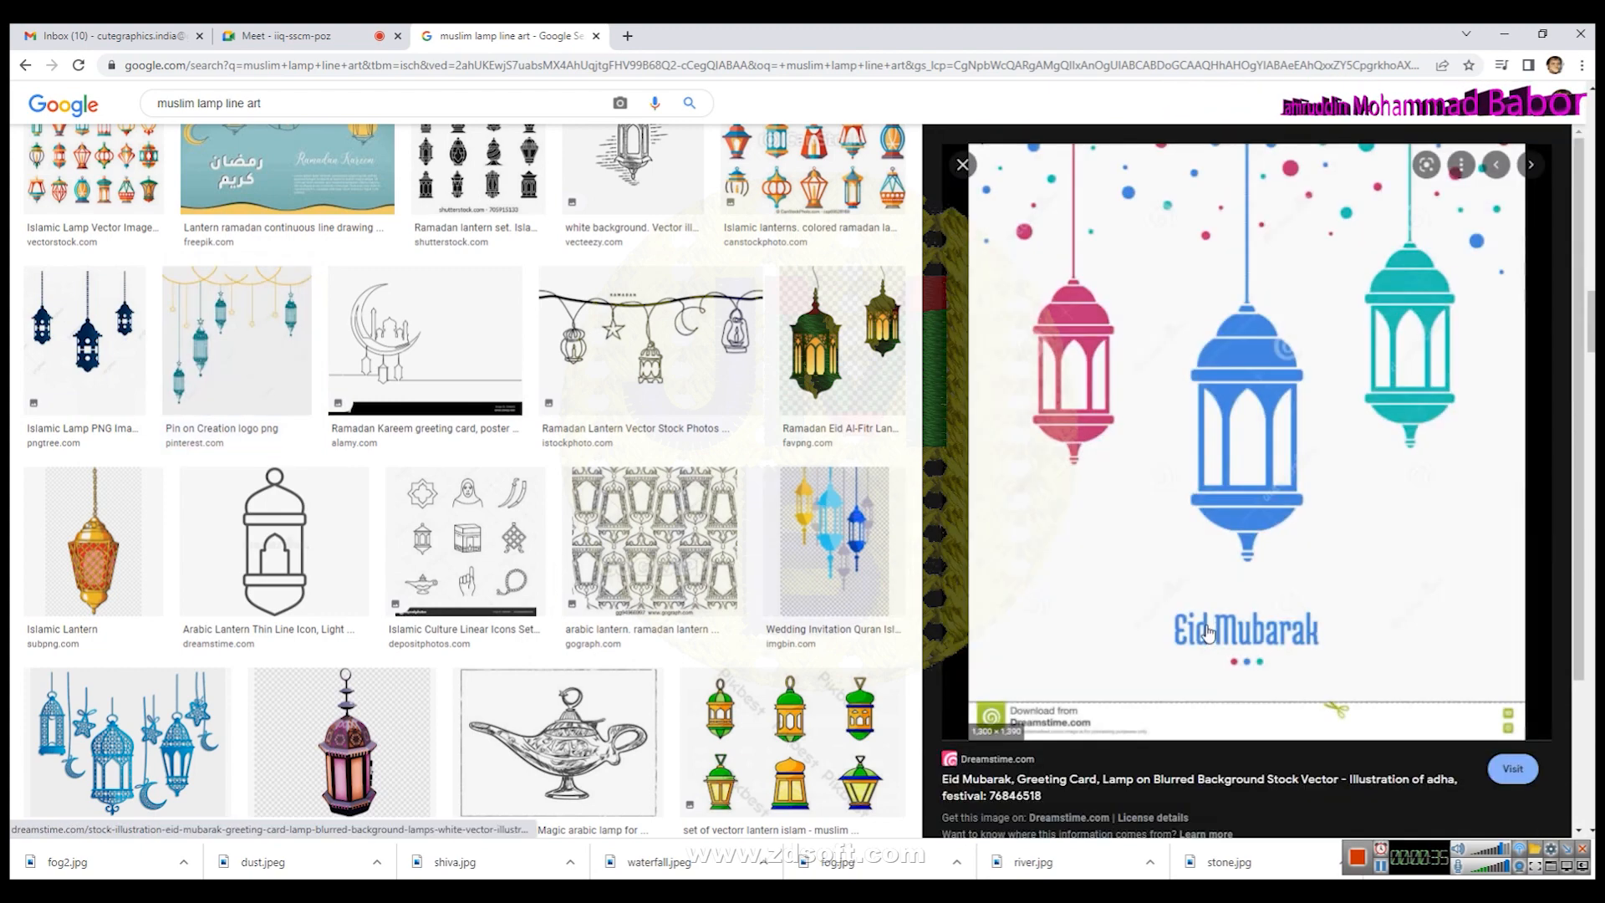
# - Save the Eid Mubarak lanterns image to Downloads as lamp, dismissing the restart notice
pyautogui.rightClick(1161, 306)
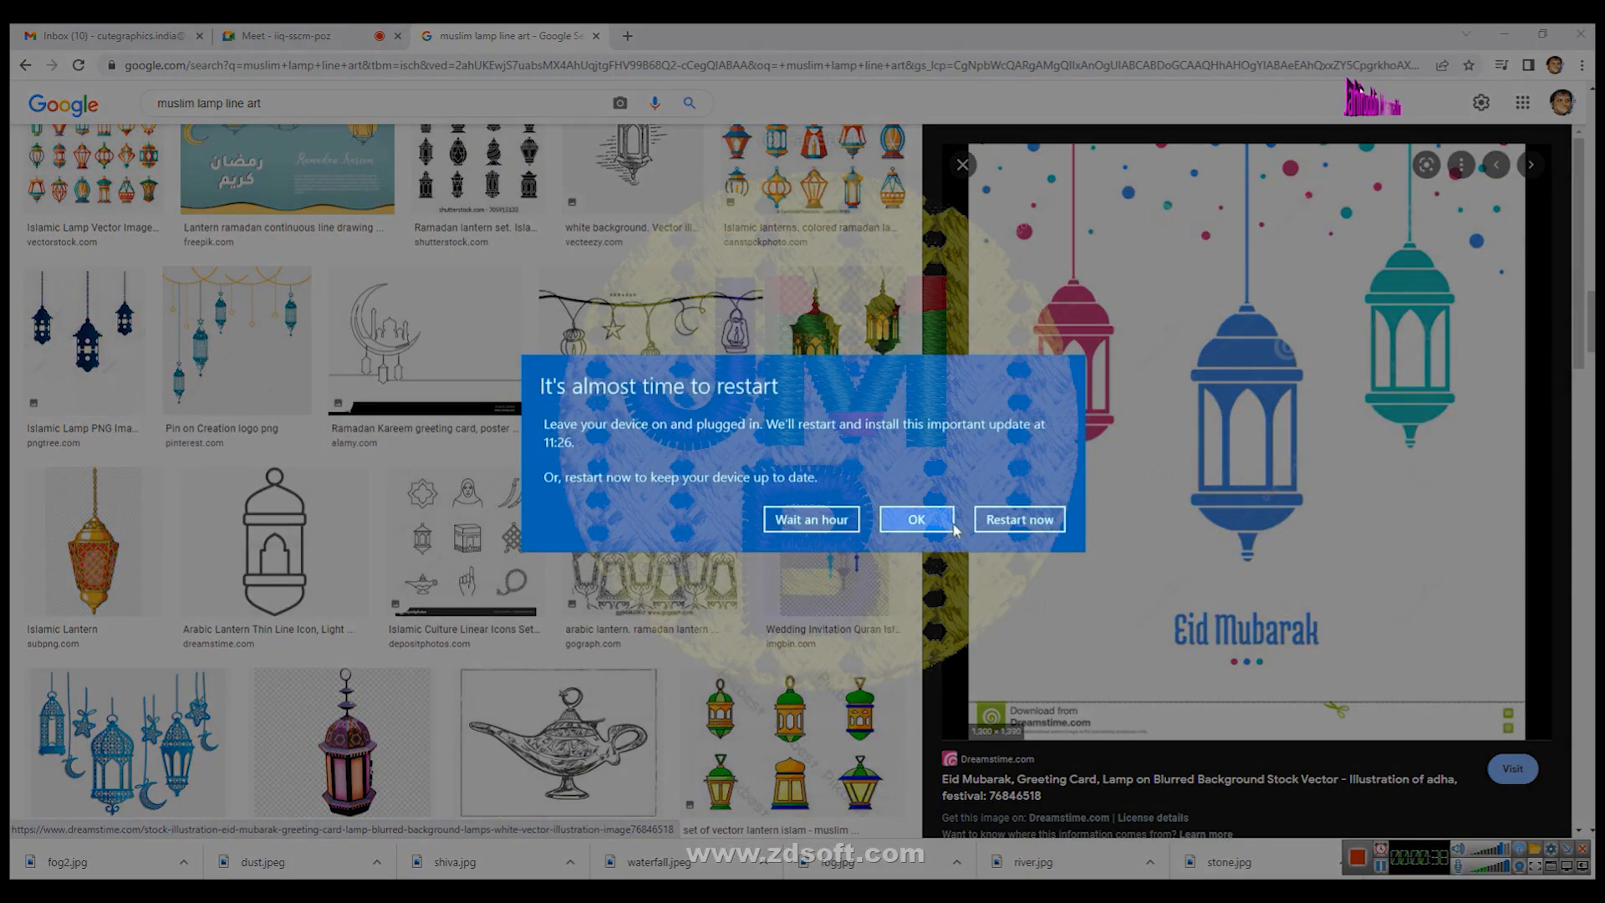
pyautogui.click(810, 521)
pyautogui.rightClick(1185, 378)
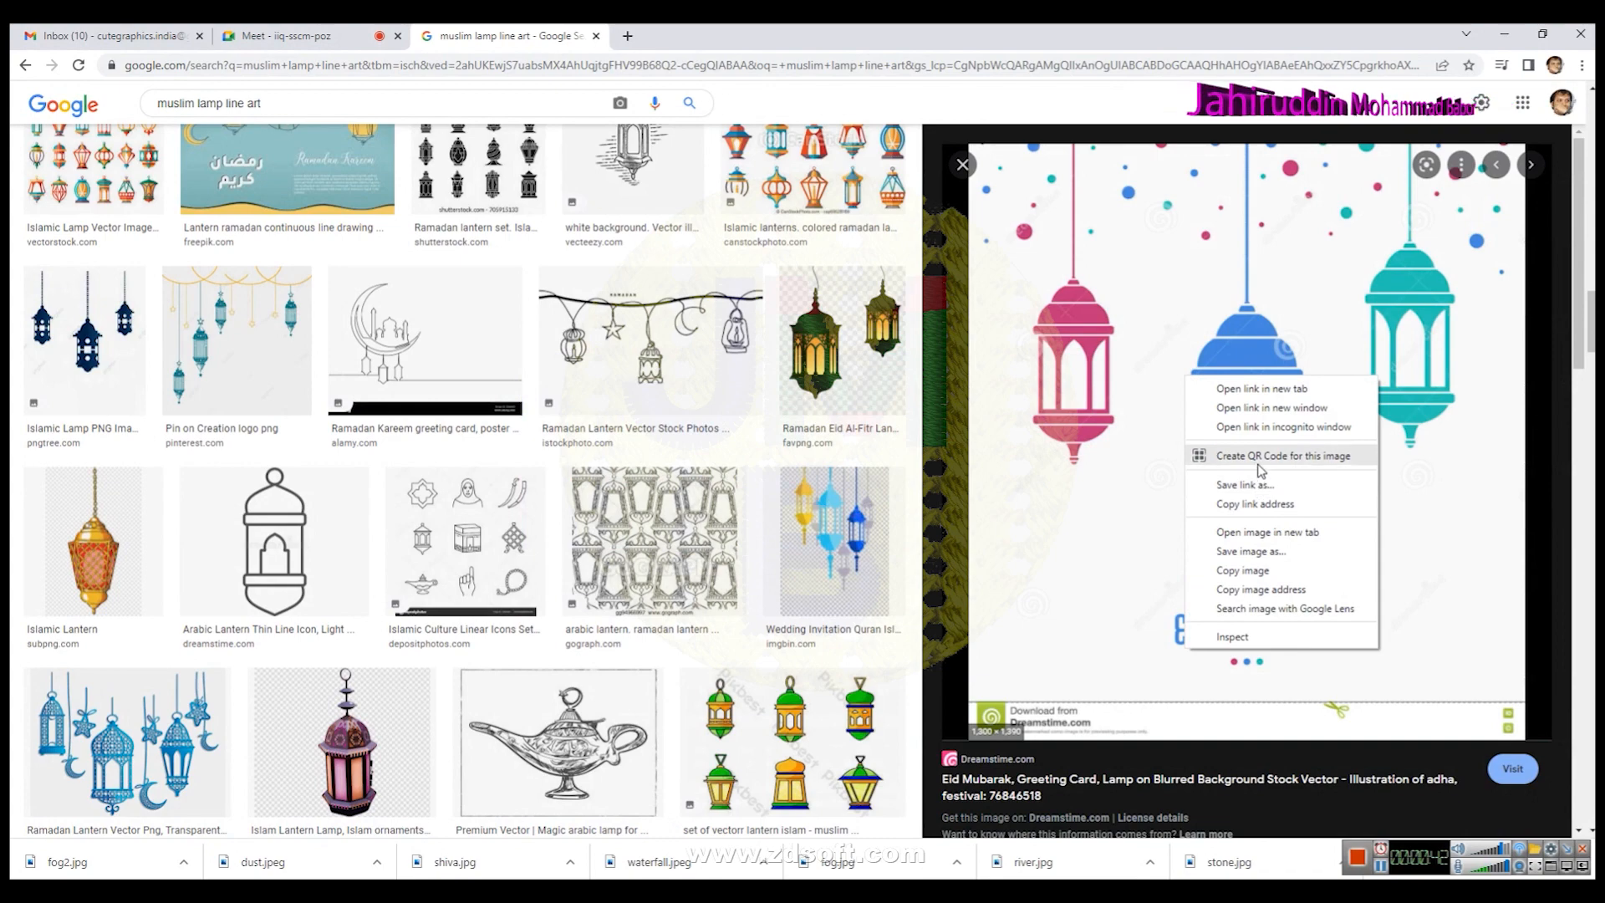
pyautogui.click(1247, 551)
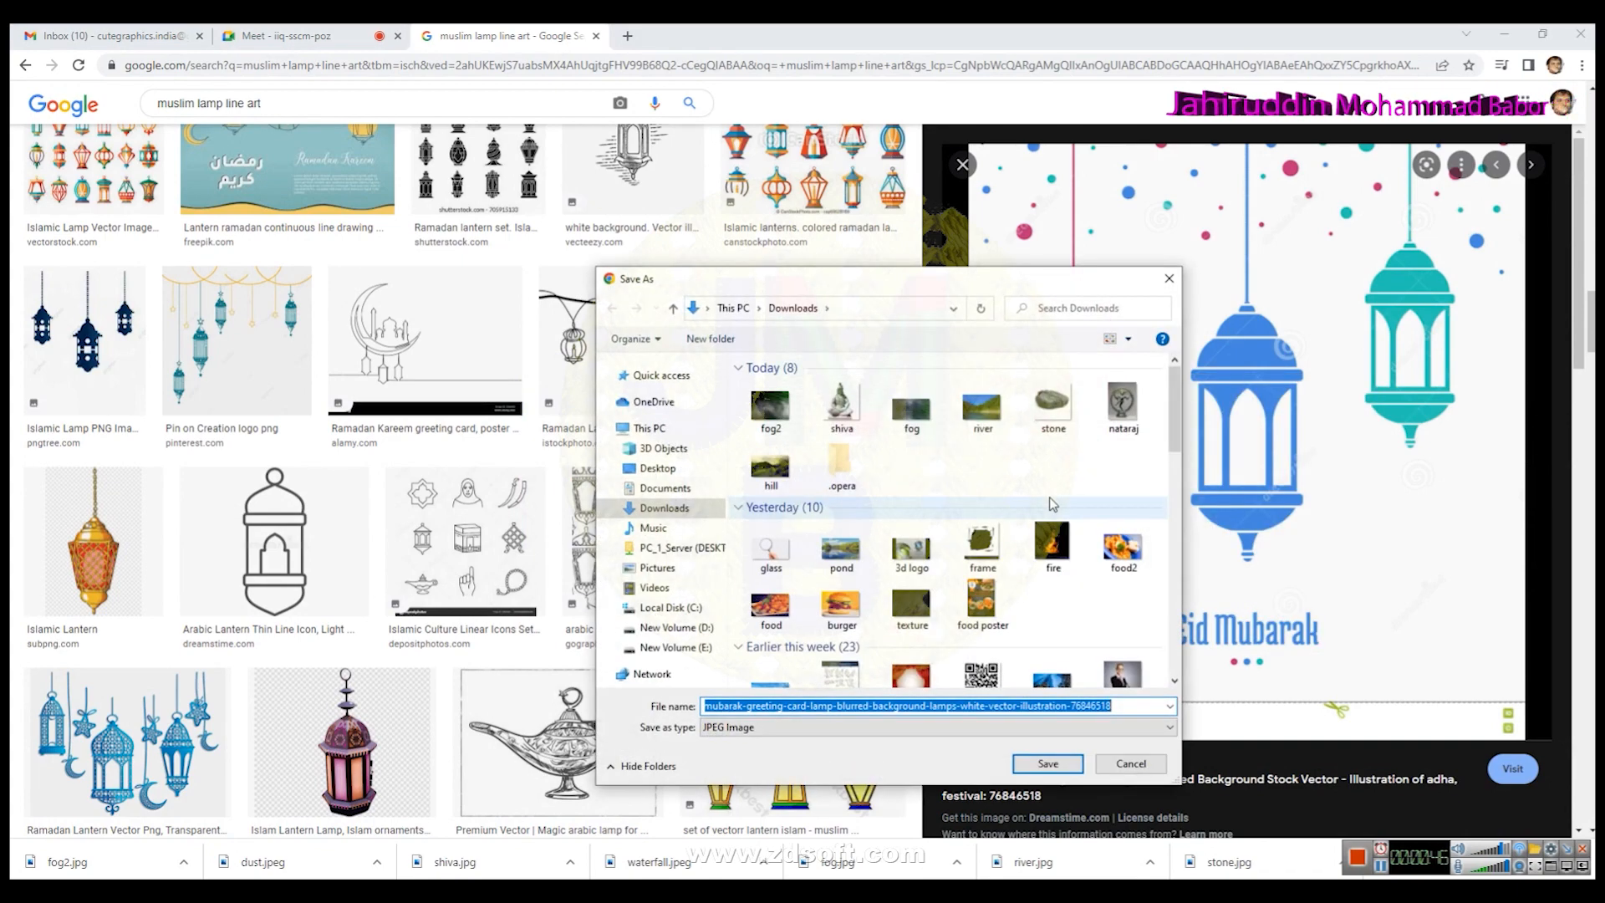
pyautogui.write('lamp')
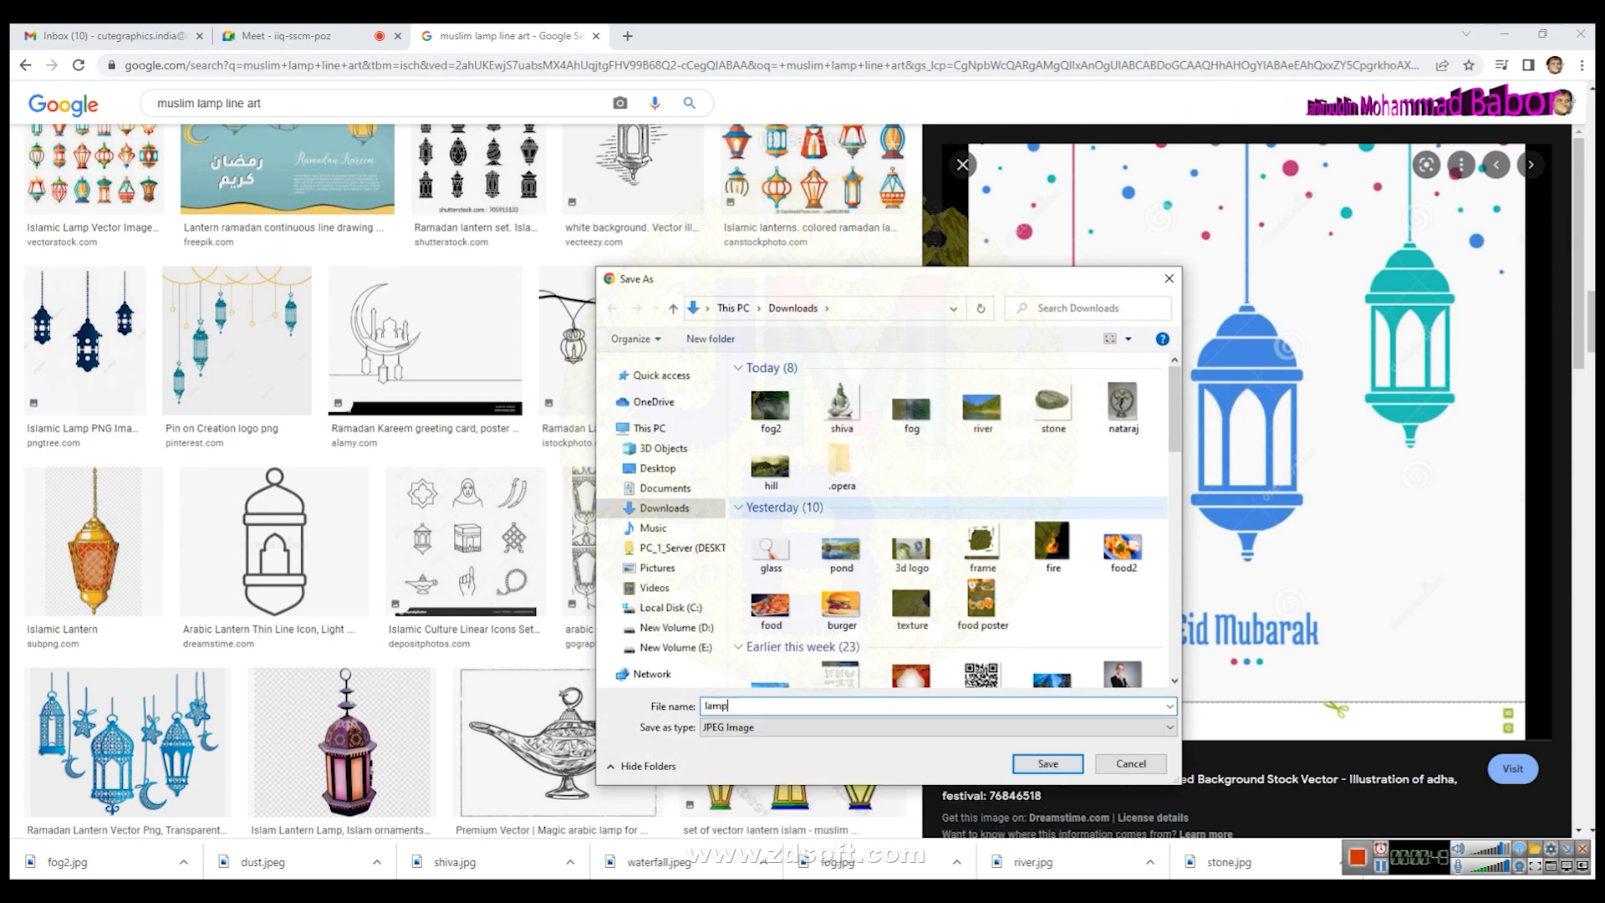
pyautogui.press('Return')
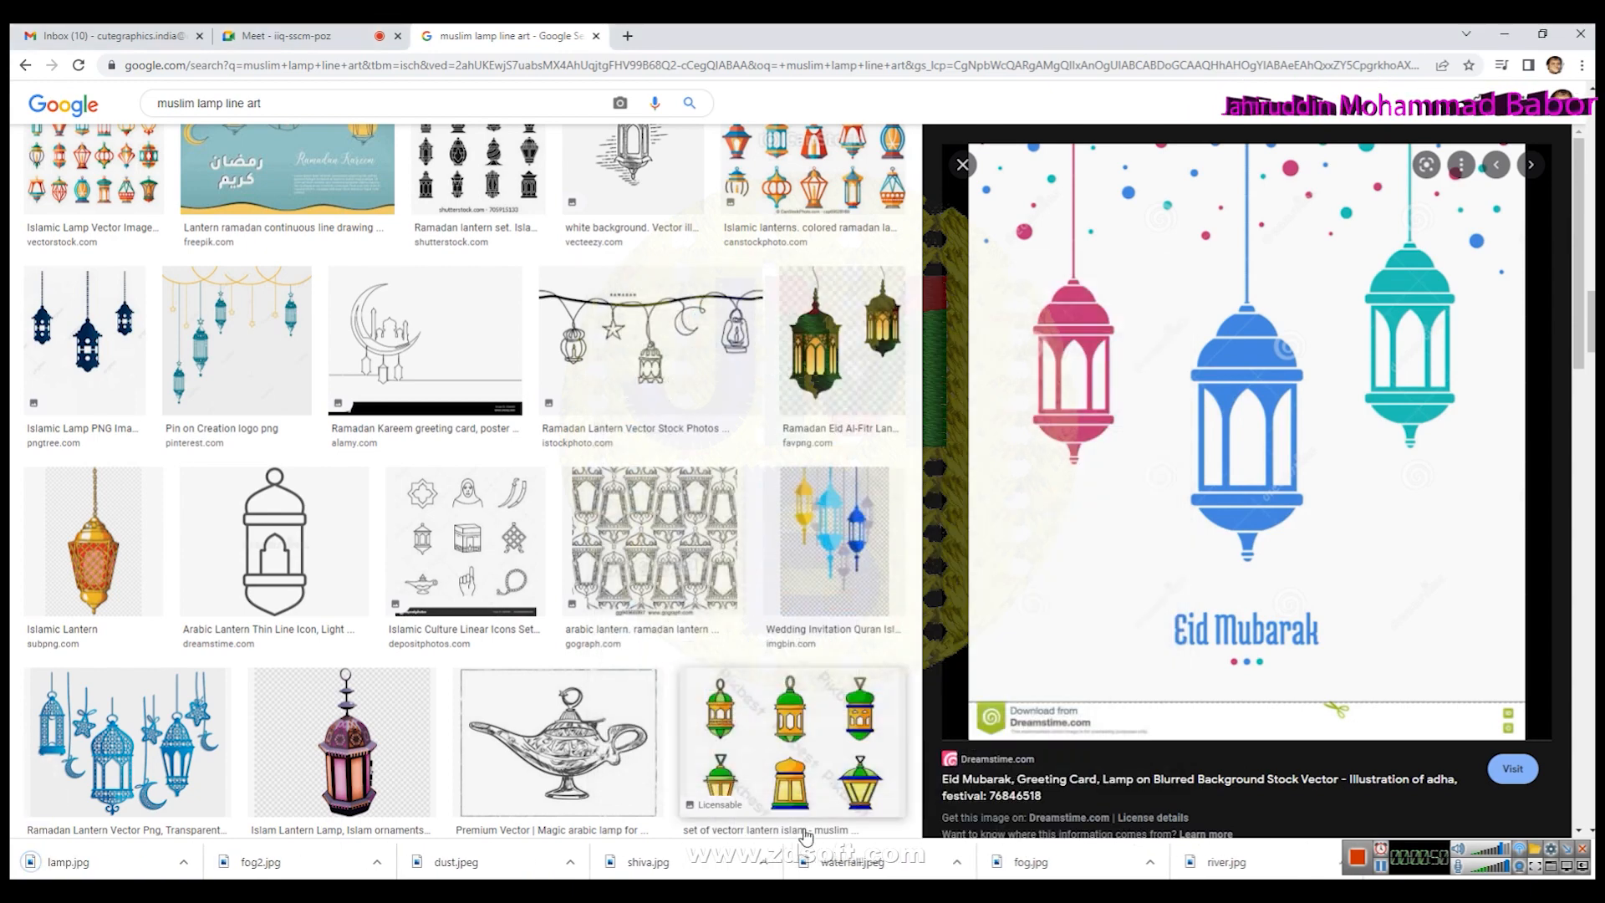
# - Switch to CorelDRAW and create a rectangle the size of the page
pyautogui.hotkey('alt', 'Tab')
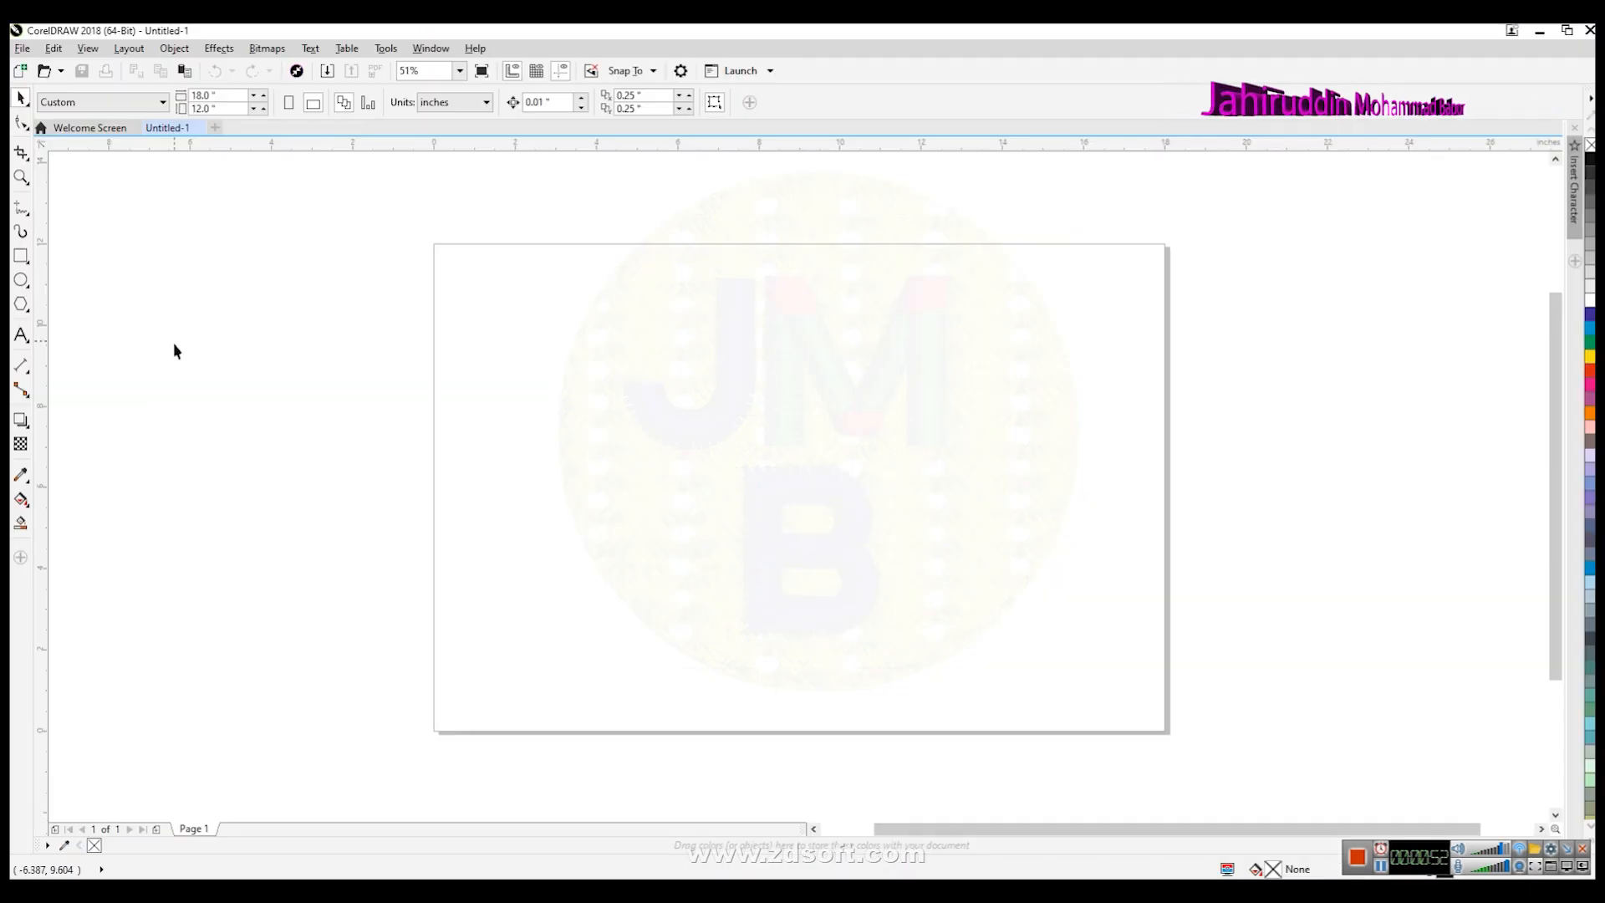
pyautogui.doubleClick(21, 257)
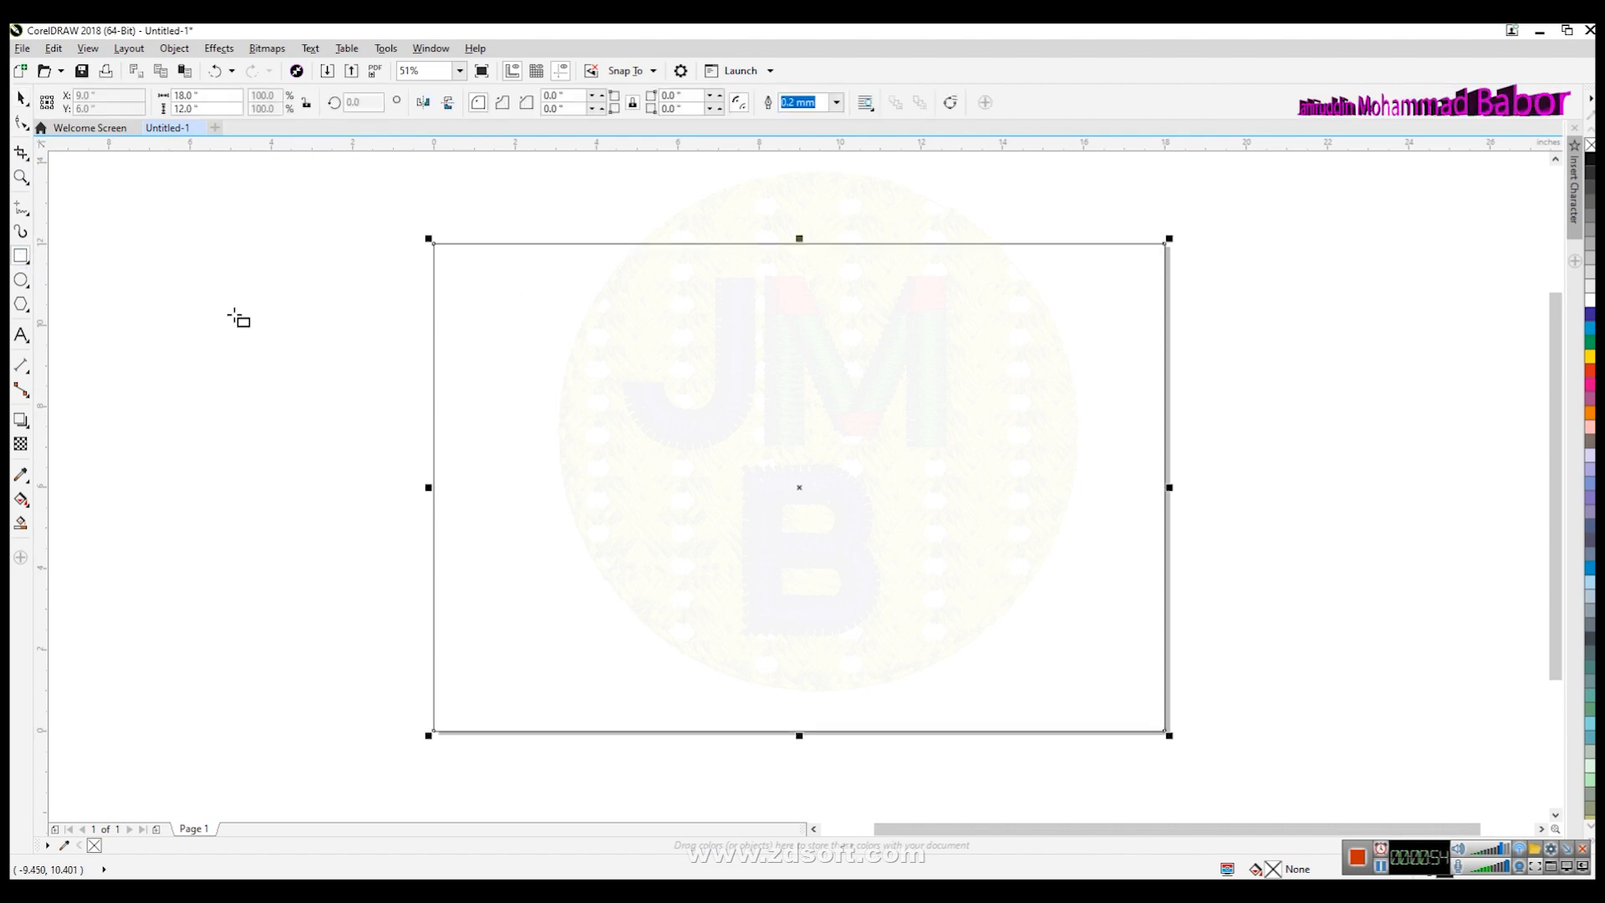
# - Apply a diagonal fountain fill to the rectangle with the Interactive Fill tool
pyautogui.click(21, 524)
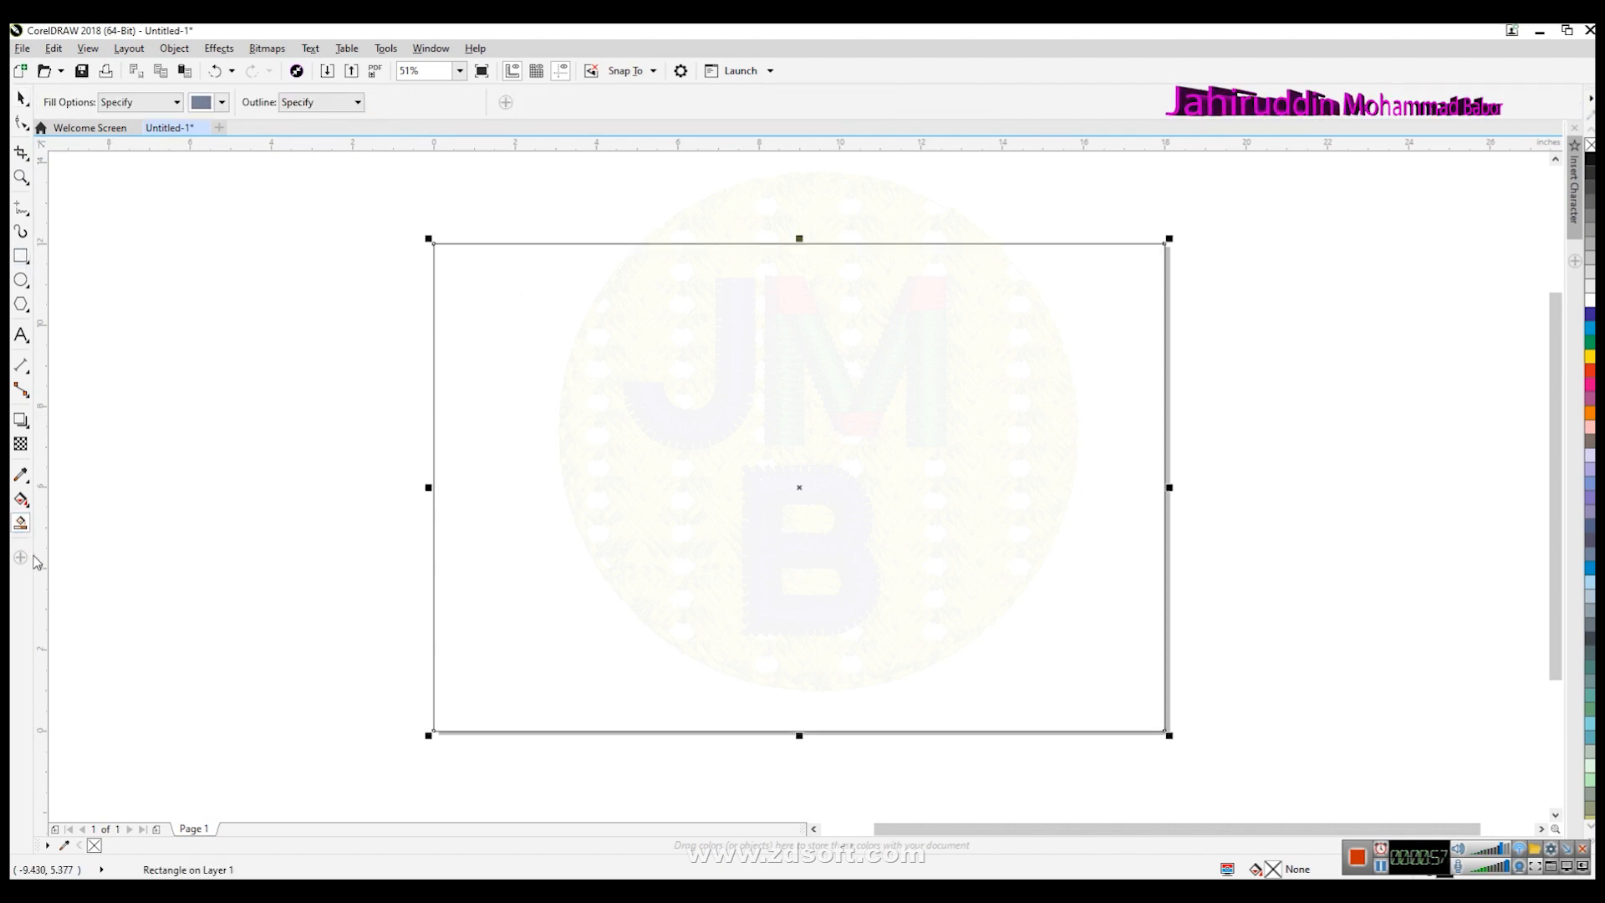
pyautogui.click(23, 503)
pyautogui.click(90, 507)
pyautogui.moveTo(498, 319); pyautogui.dragTo(1134, 701)
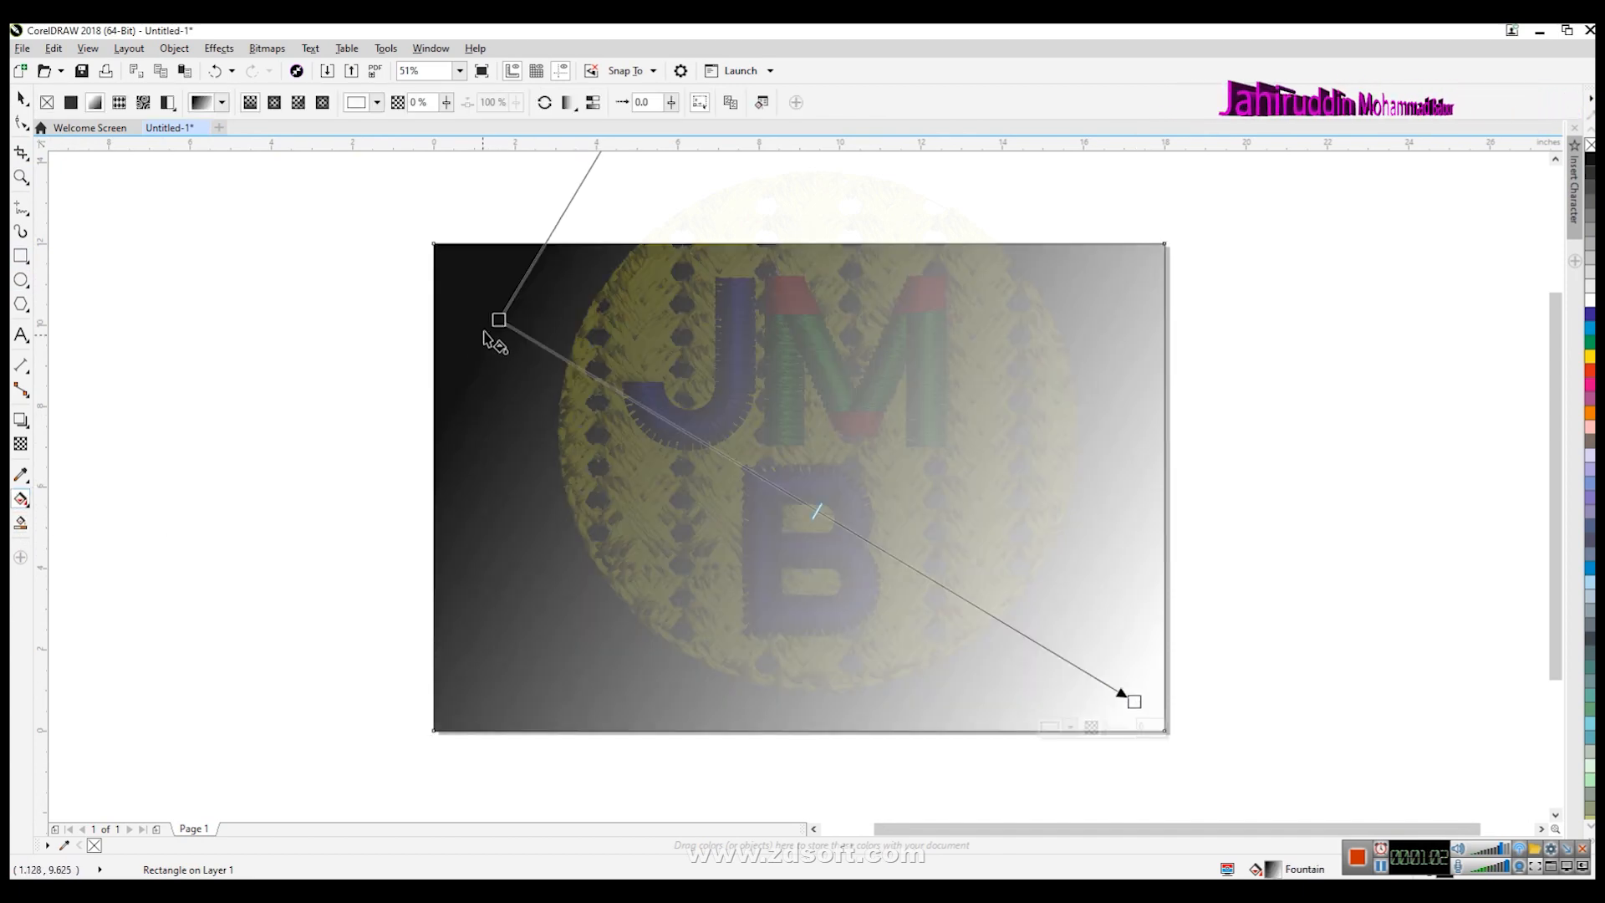
# - Set the gradient's start color to green and its end color to yellow
pyautogui.click(499, 320)
pyautogui.click(378, 103)
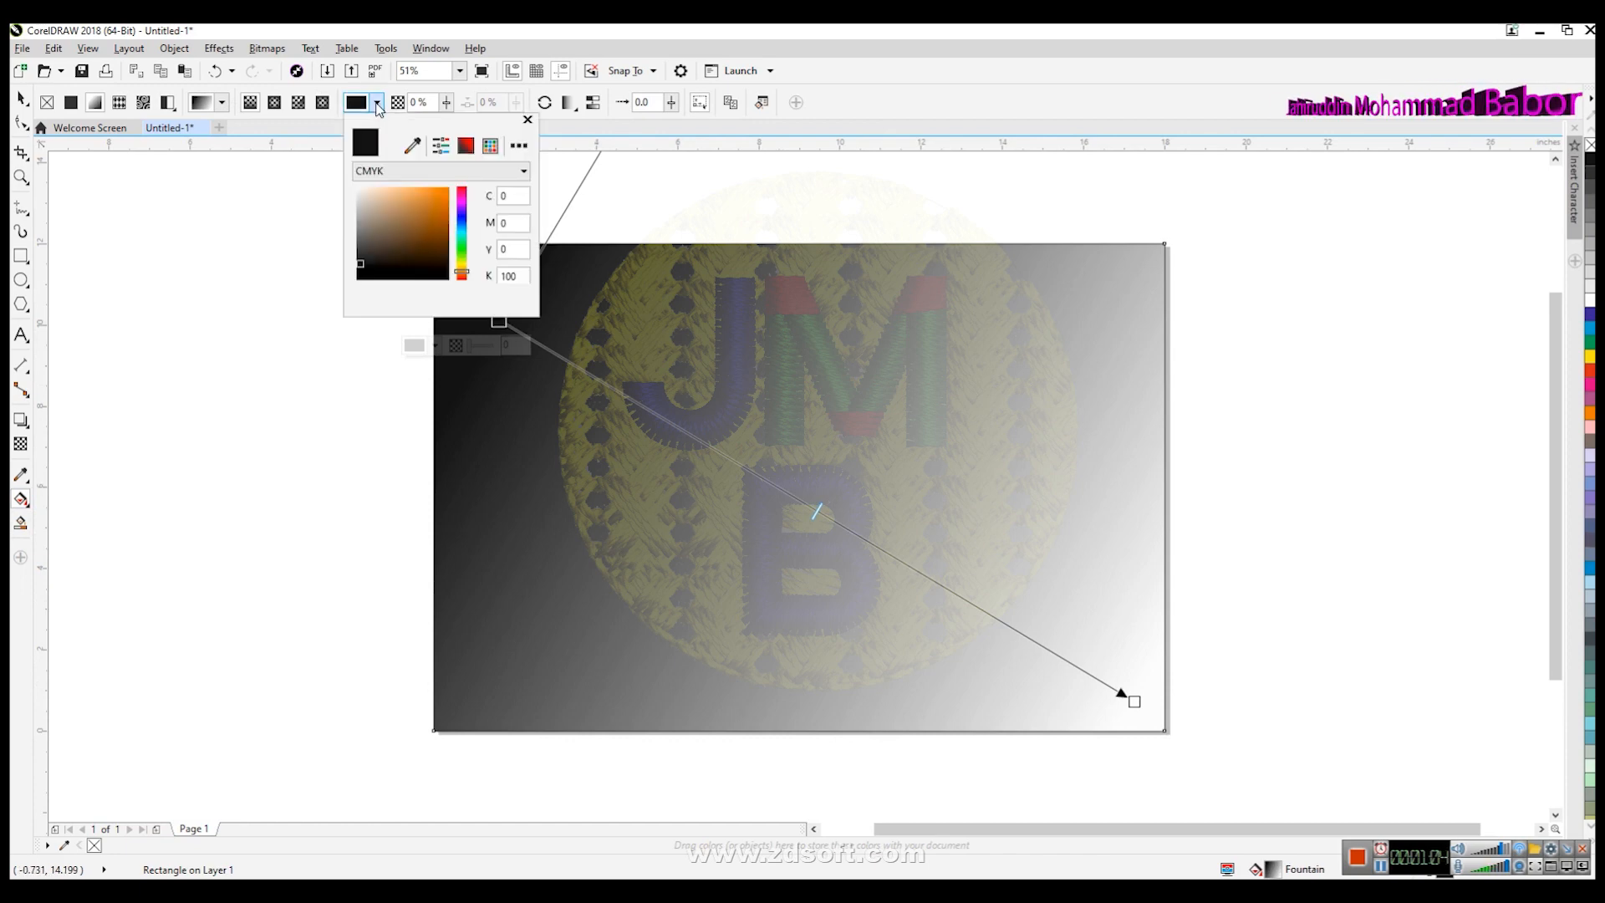
pyautogui.click(463, 248)
pyautogui.click(414, 189)
pyautogui.click(528, 121)
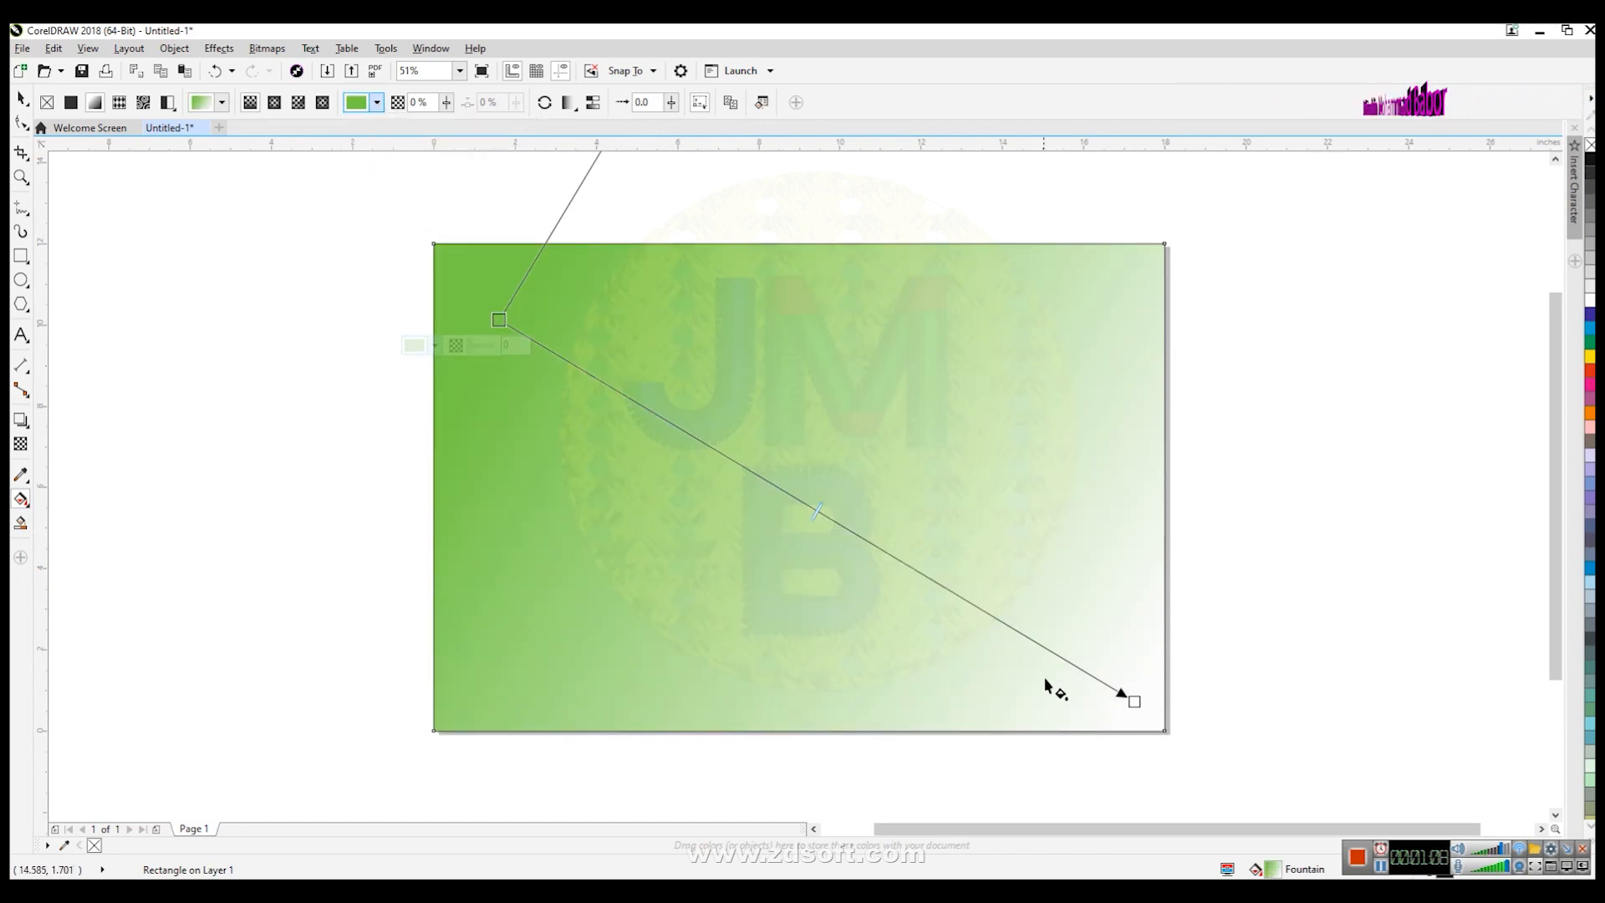
pyautogui.click(1133, 701)
pyautogui.click(1590, 358)
# - Move the gradient's start node to the rectangle's top-left corner and end node past the bottom-right corner
pyautogui.moveTo(499, 319); pyautogui.dragTo(447, 273)
pyautogui.moveTo(1133, 700); pyautogui.dragTo(1184, 740)
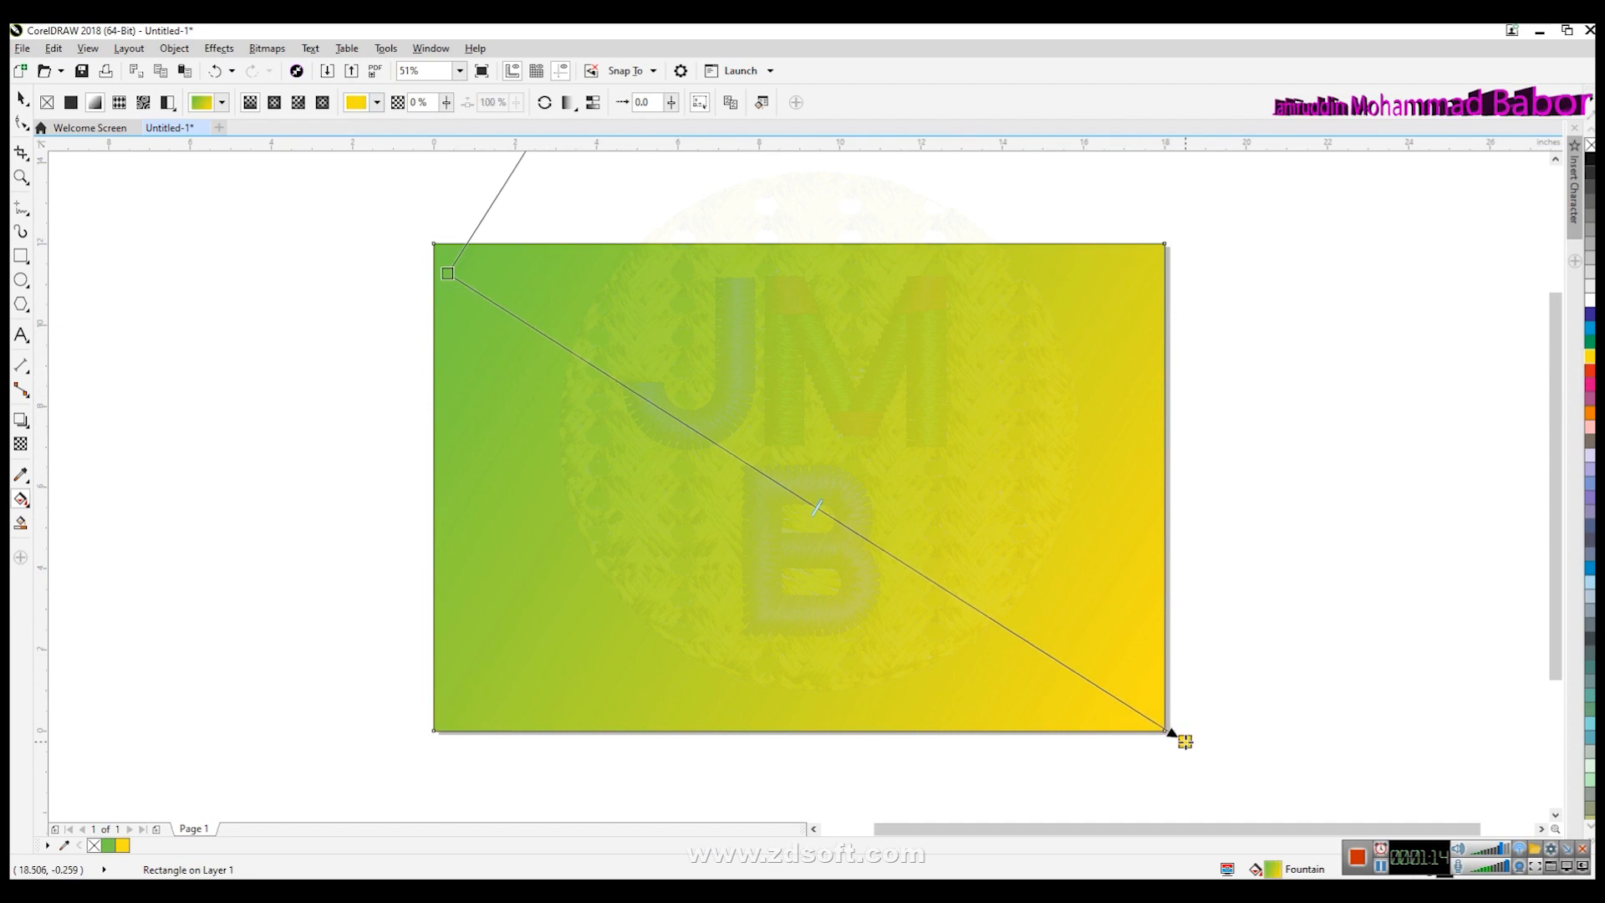
# - Darken the gradient's green start color, then deselect the rectangle
pyautogui.click(447, 273)
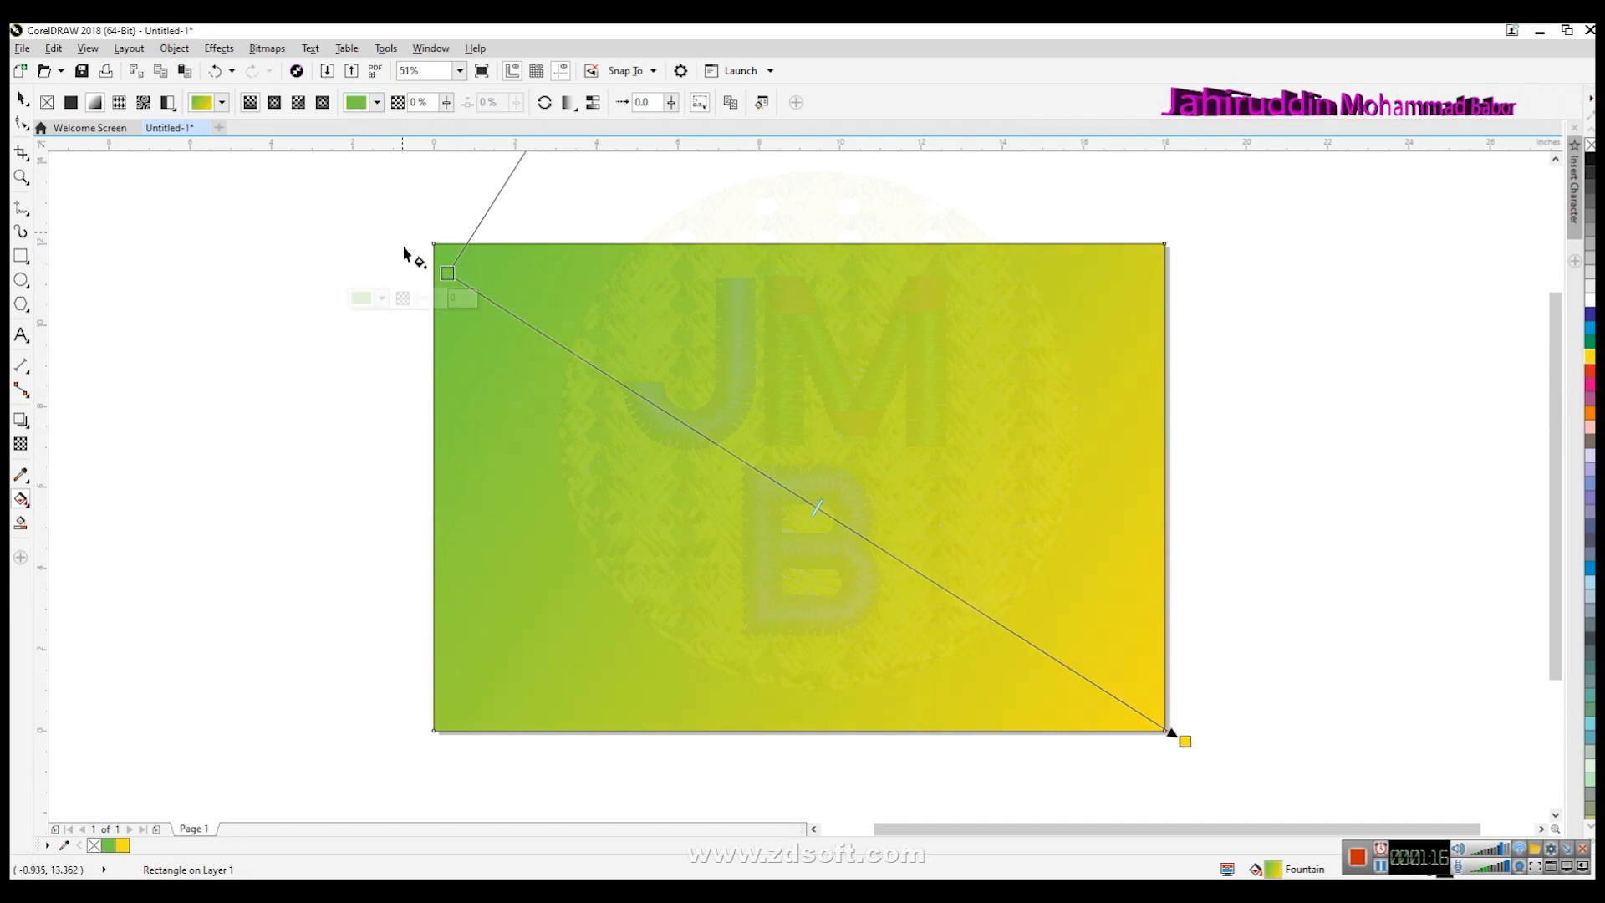
pyautogui.click(365, 103)
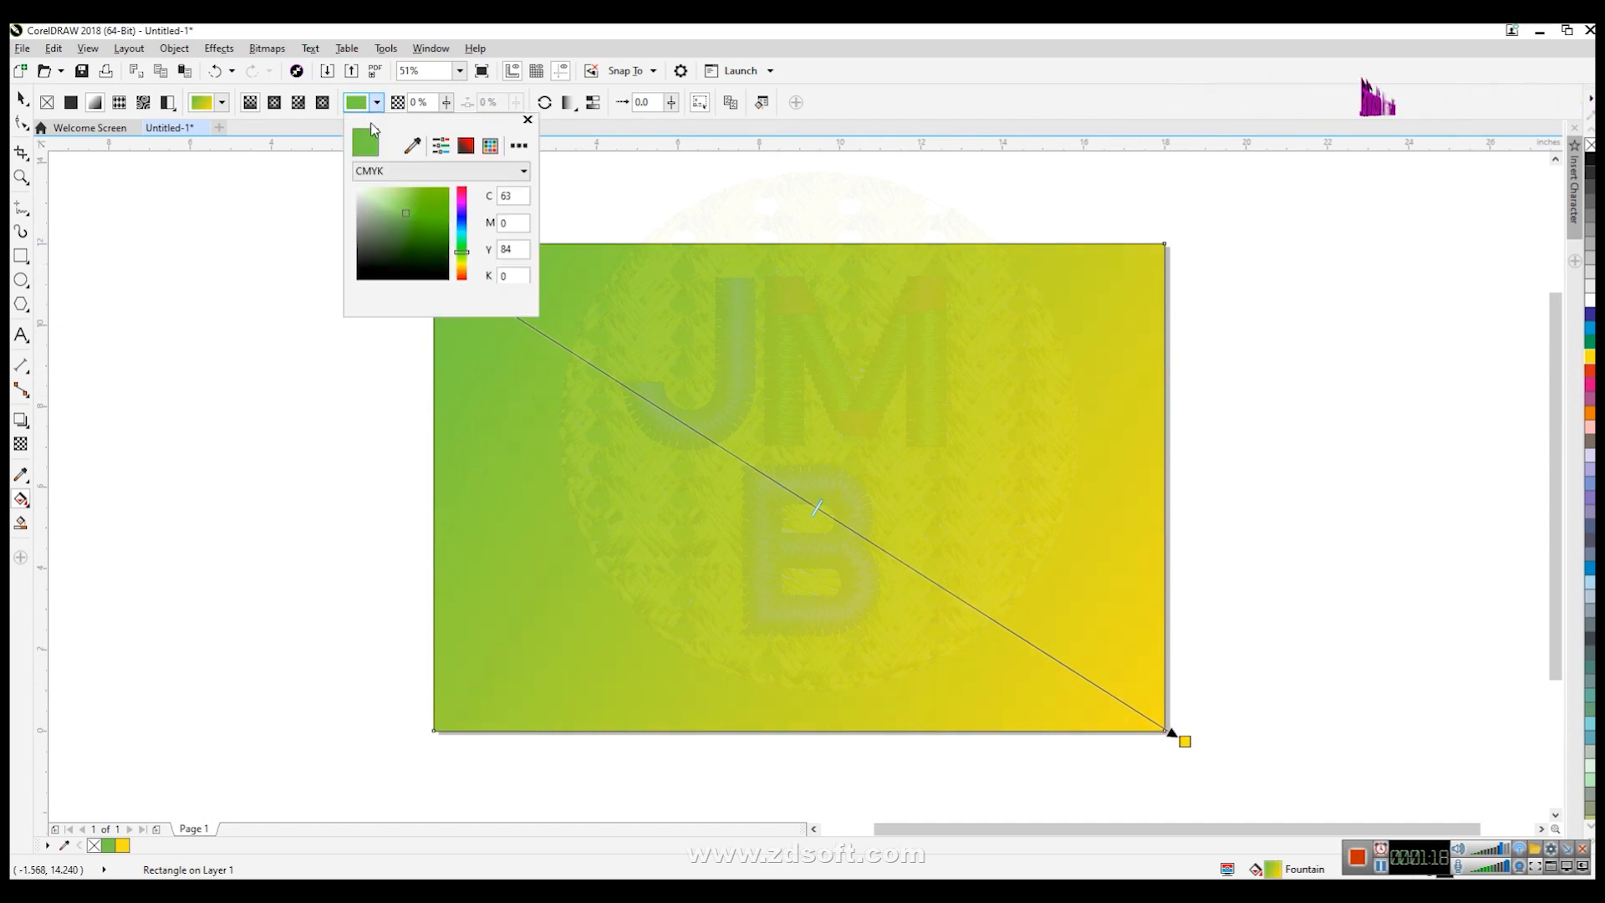
pyautogui.click(416, 226)
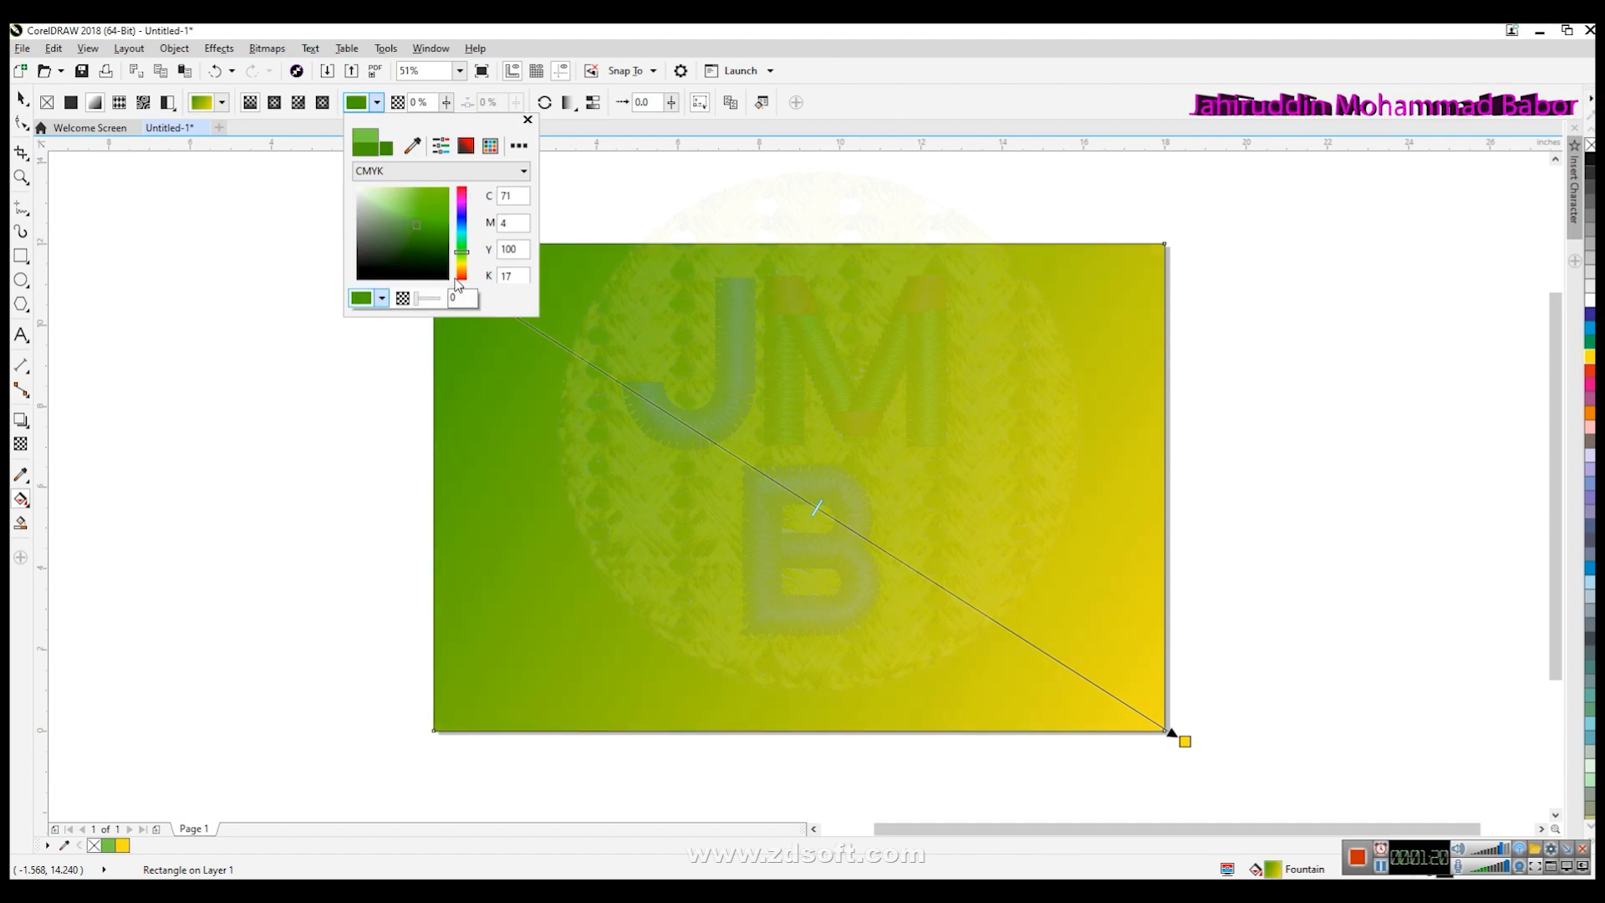
pyautogui.click(427, 235)
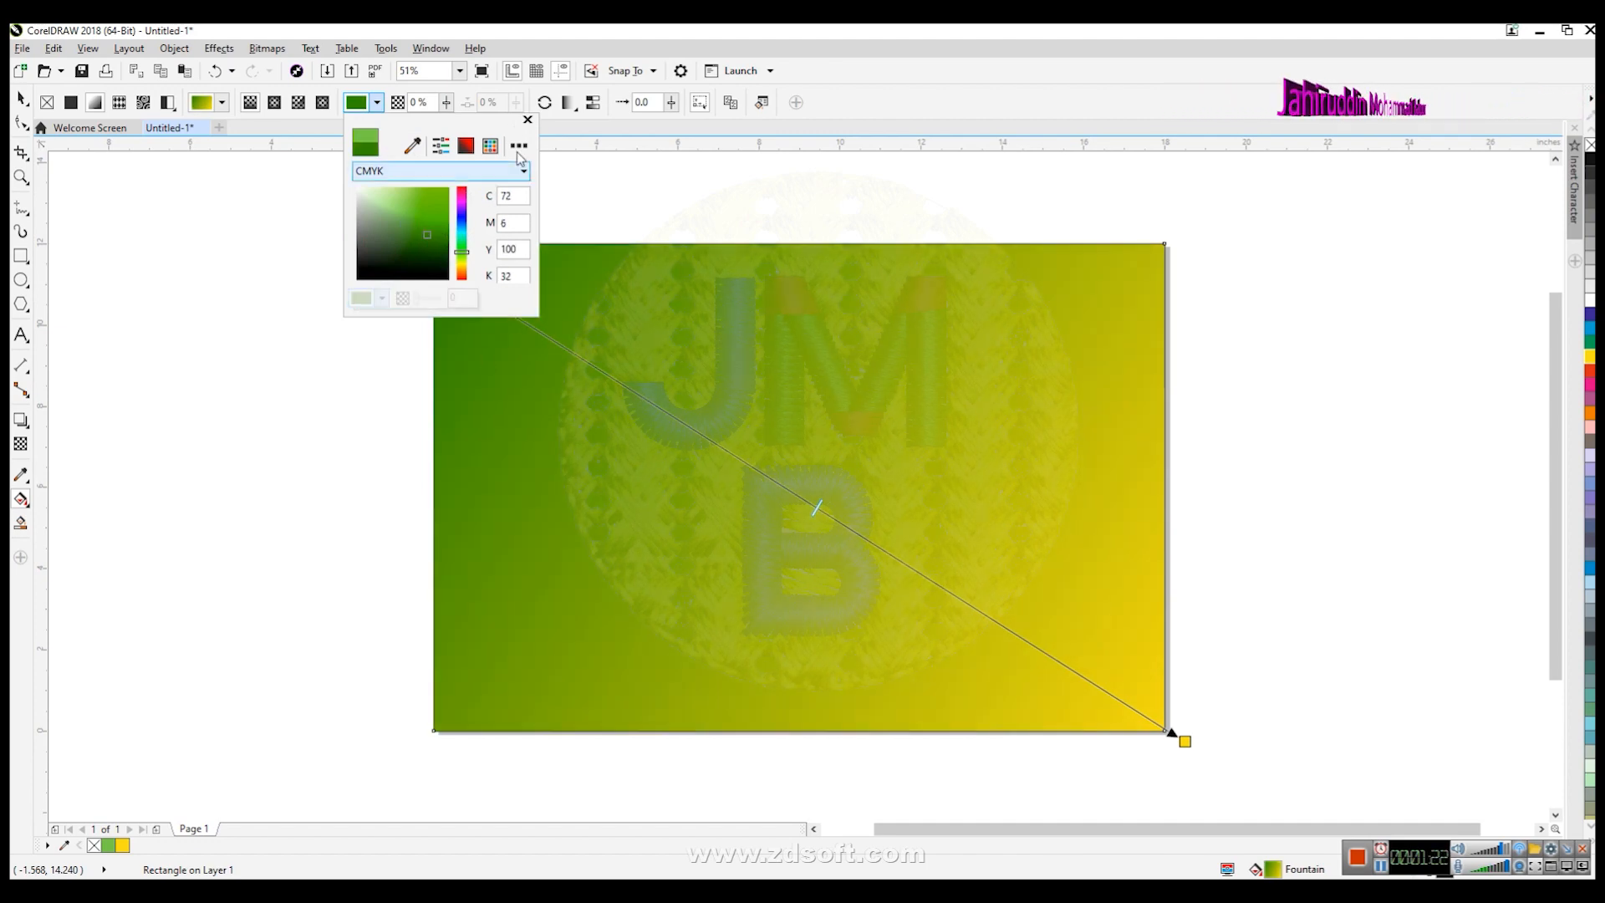
pyautogui.click(527, 121)
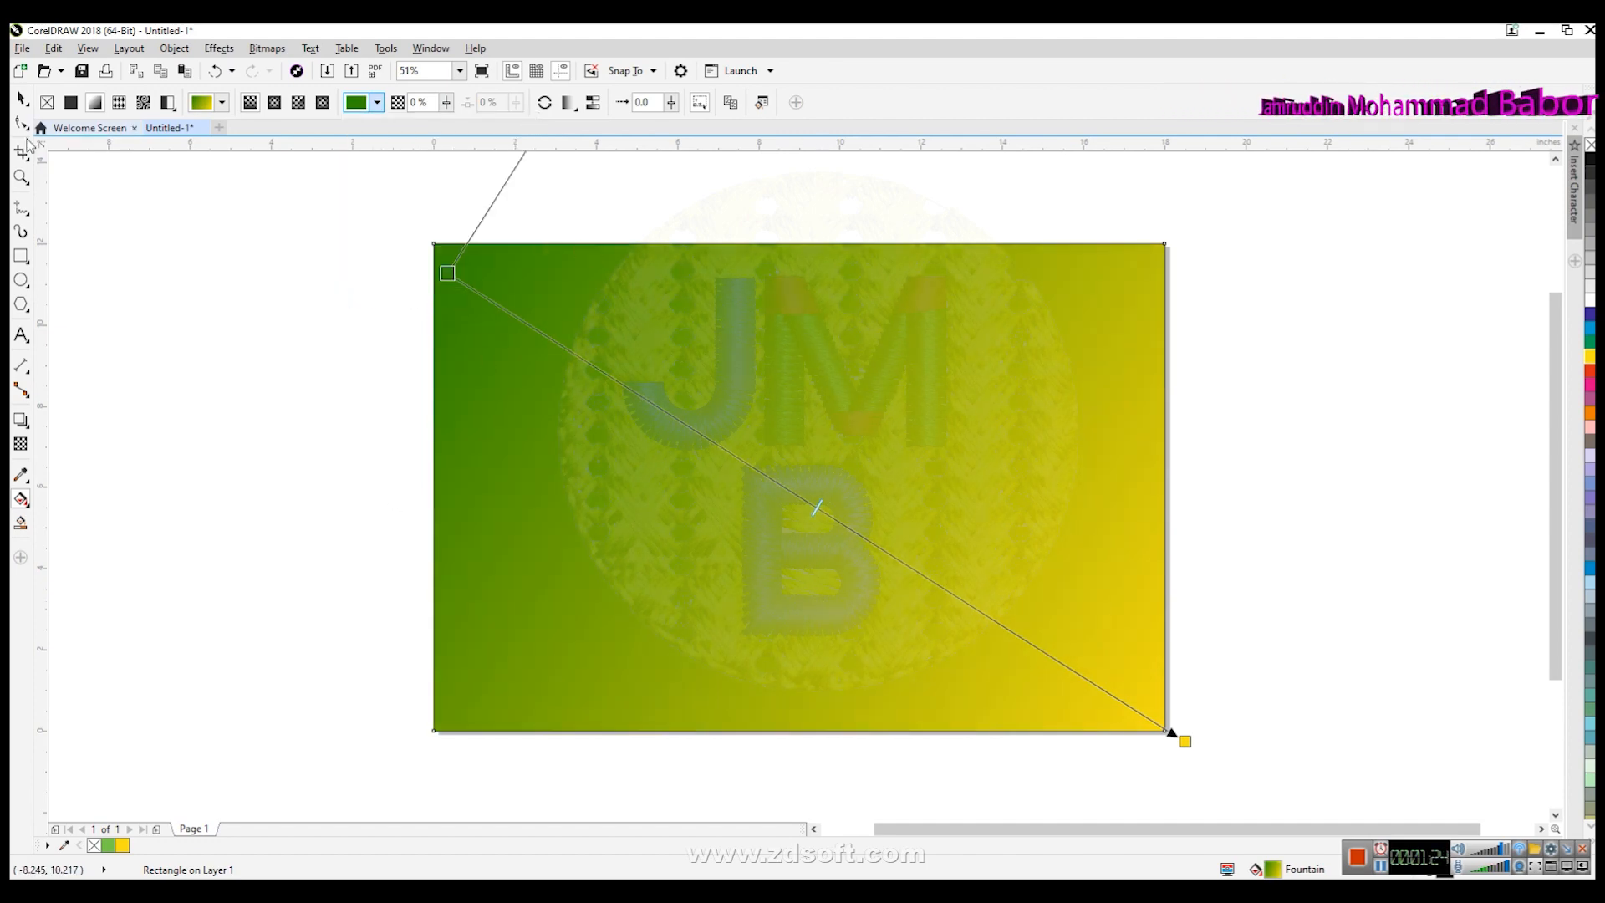
pyautogui.click(20, 98)
pyautogui.click(184, 427)
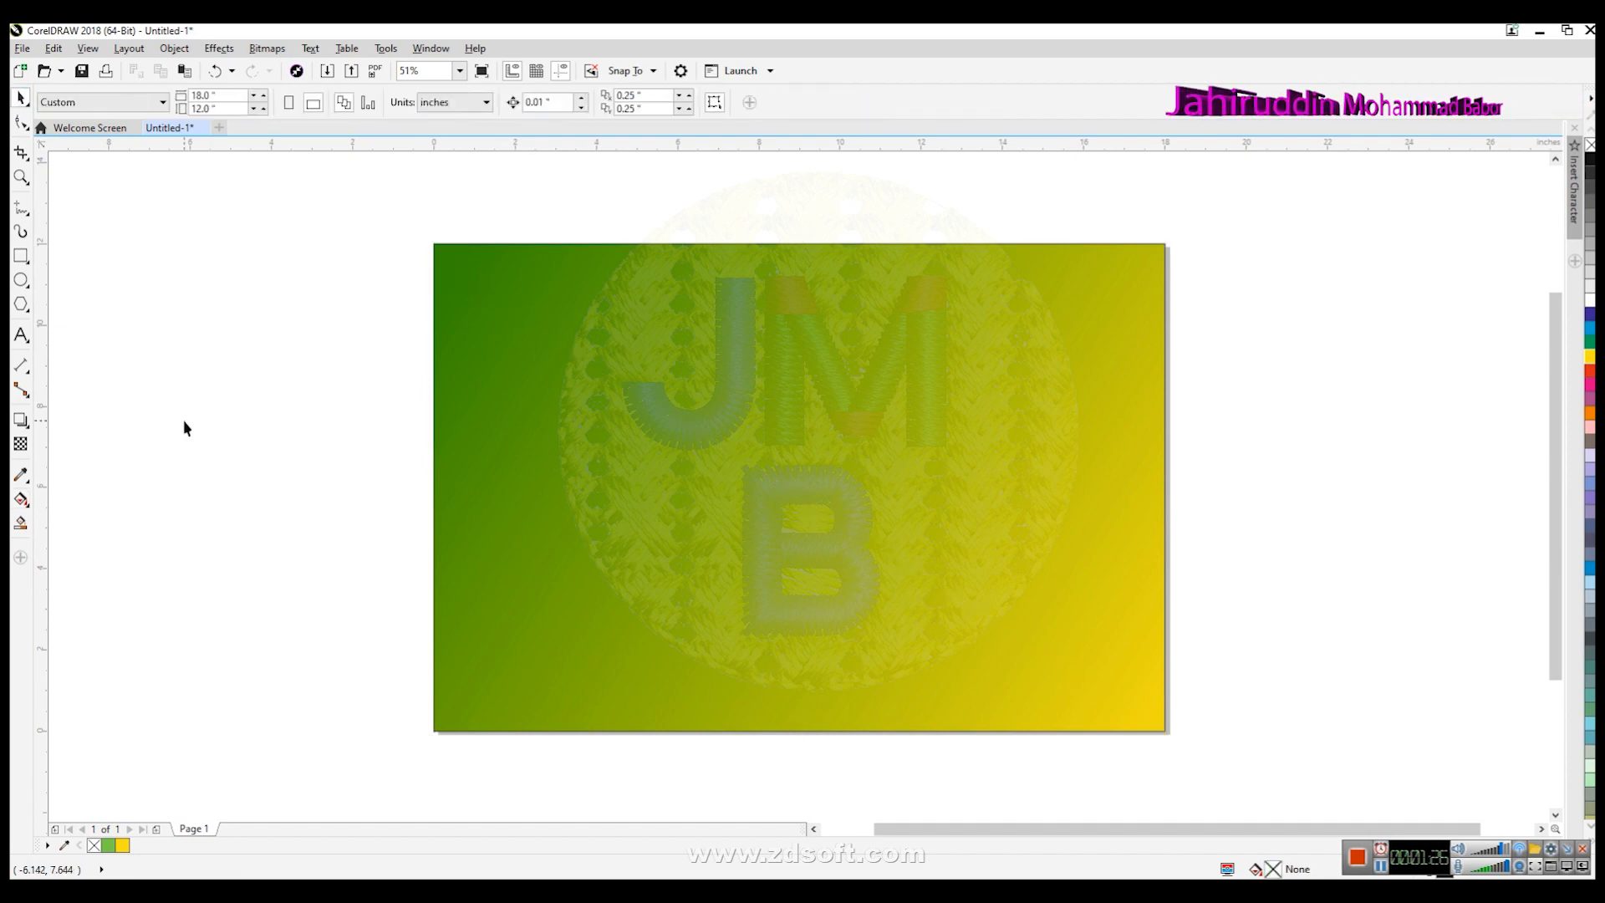
# - Import lamp.jpg from Downloads and place it on the upper-left part of the page
pyautogui.click(21, 48)
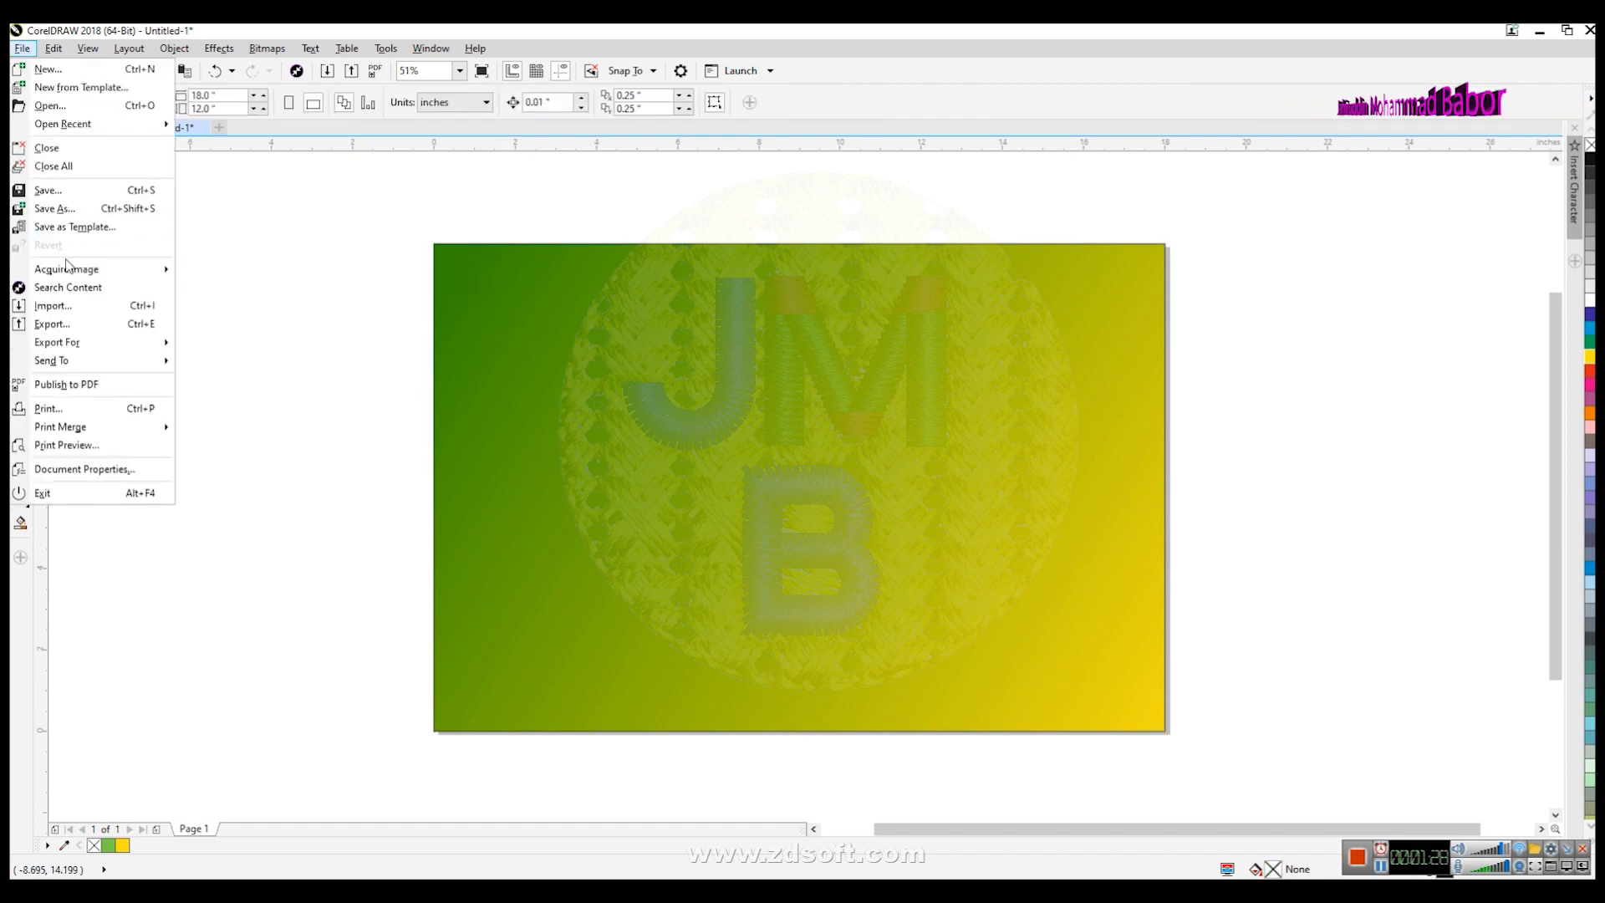
pyautogui.click(60, 309)
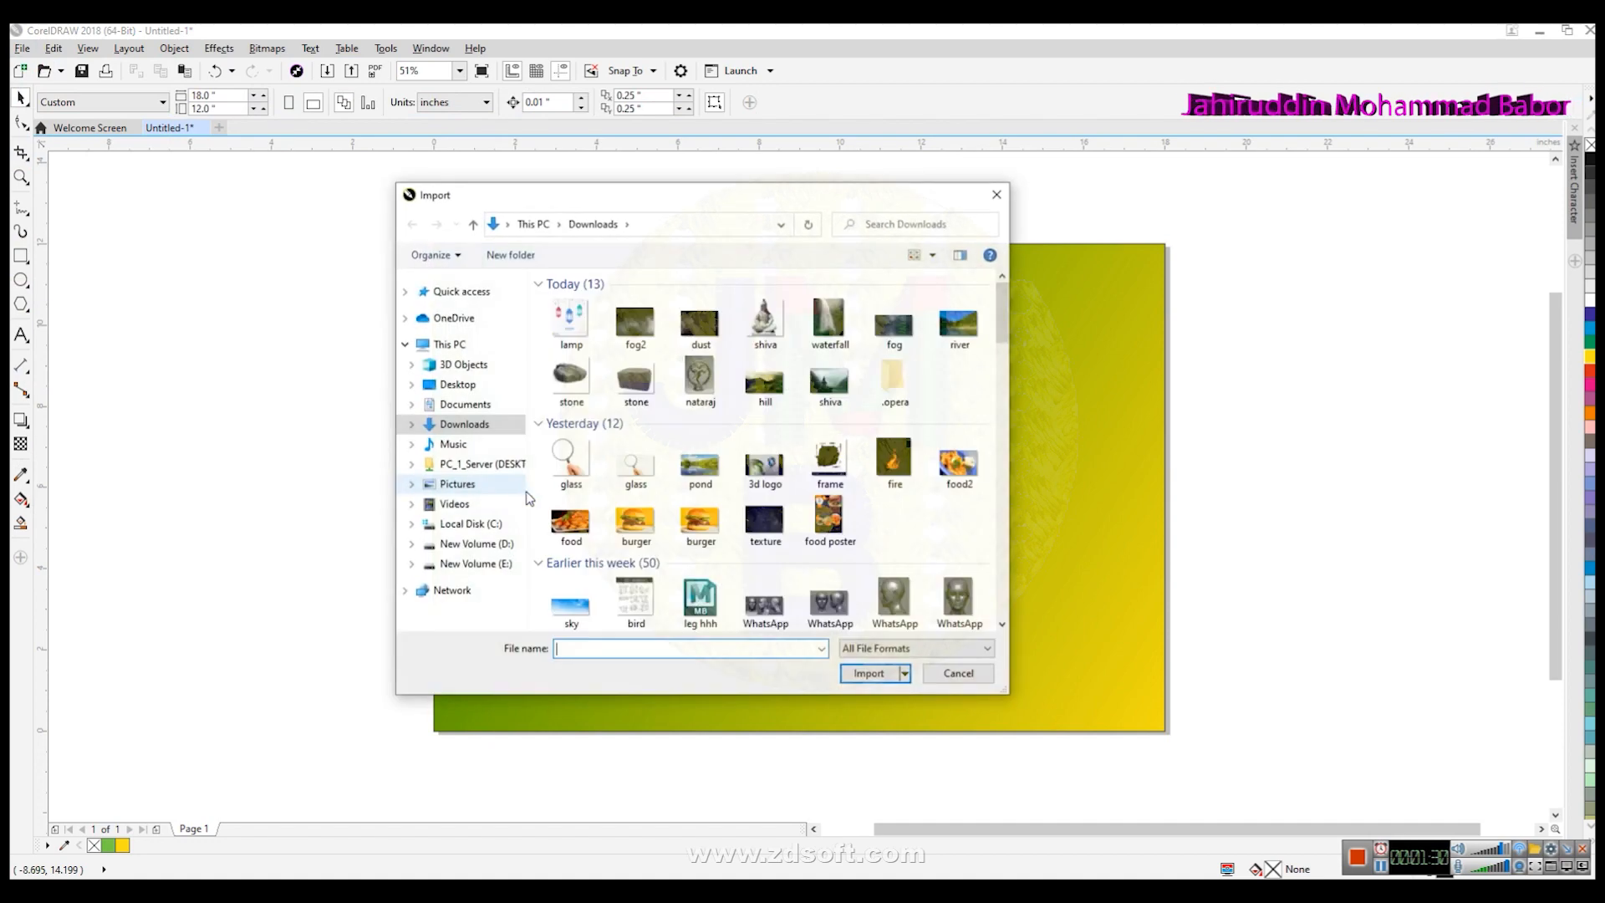
pyautogui.click(576, 333)
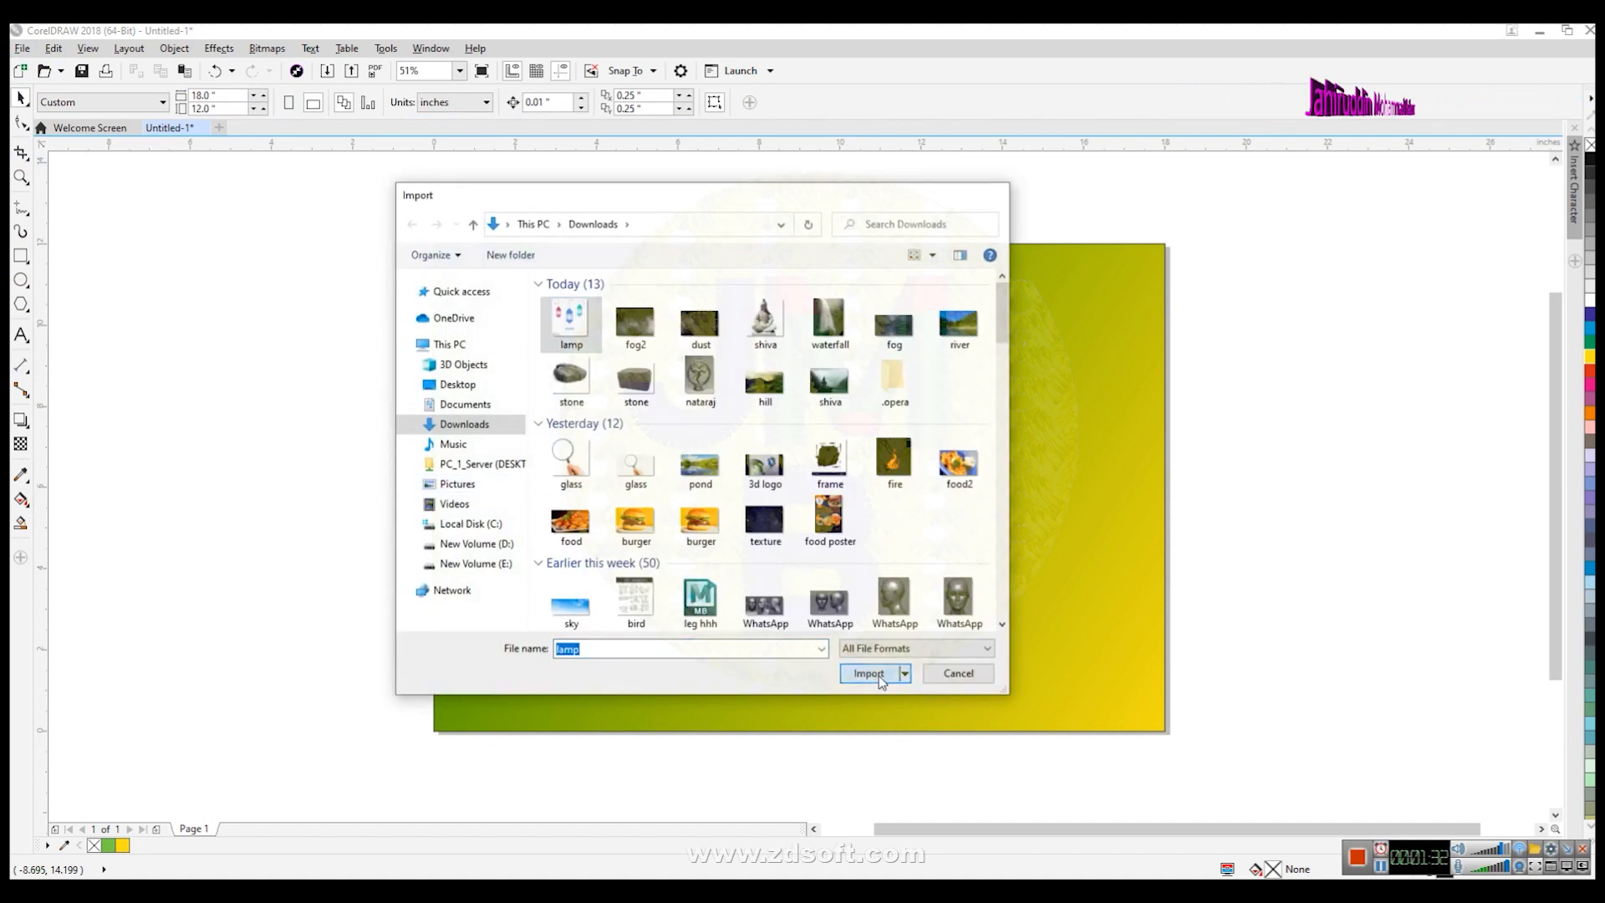
pyautogui.click(868, 673)
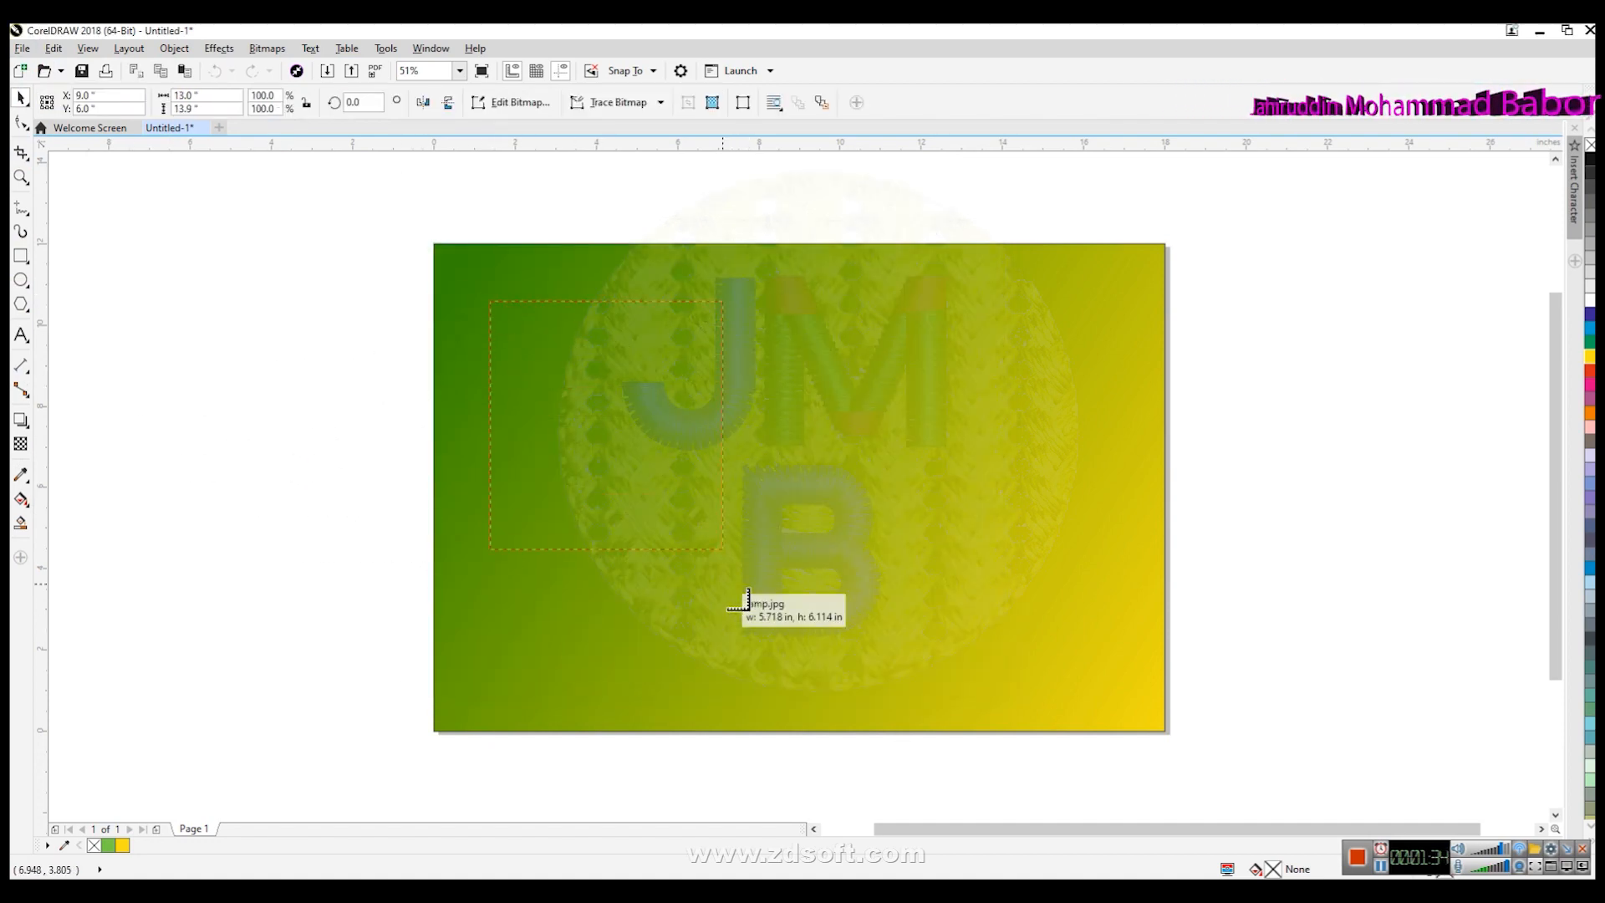
pyautogui.moveTo(748, 600); pyautogui.dragTo(768, 602)
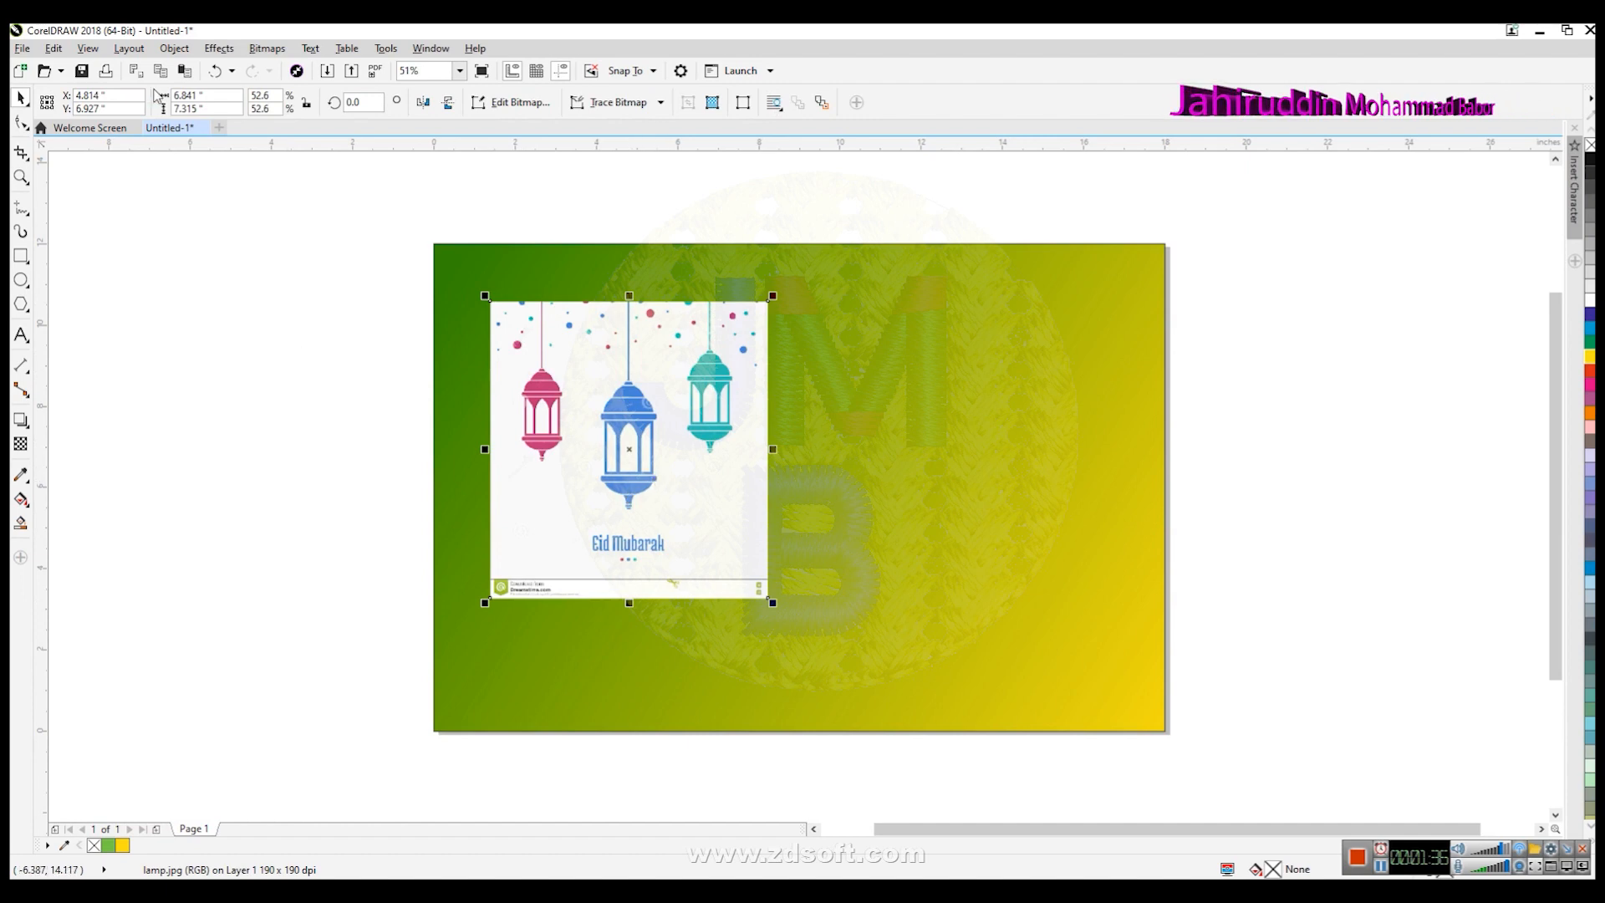
# - Lock the imported lamp image
pyautogui.click(174, 48)
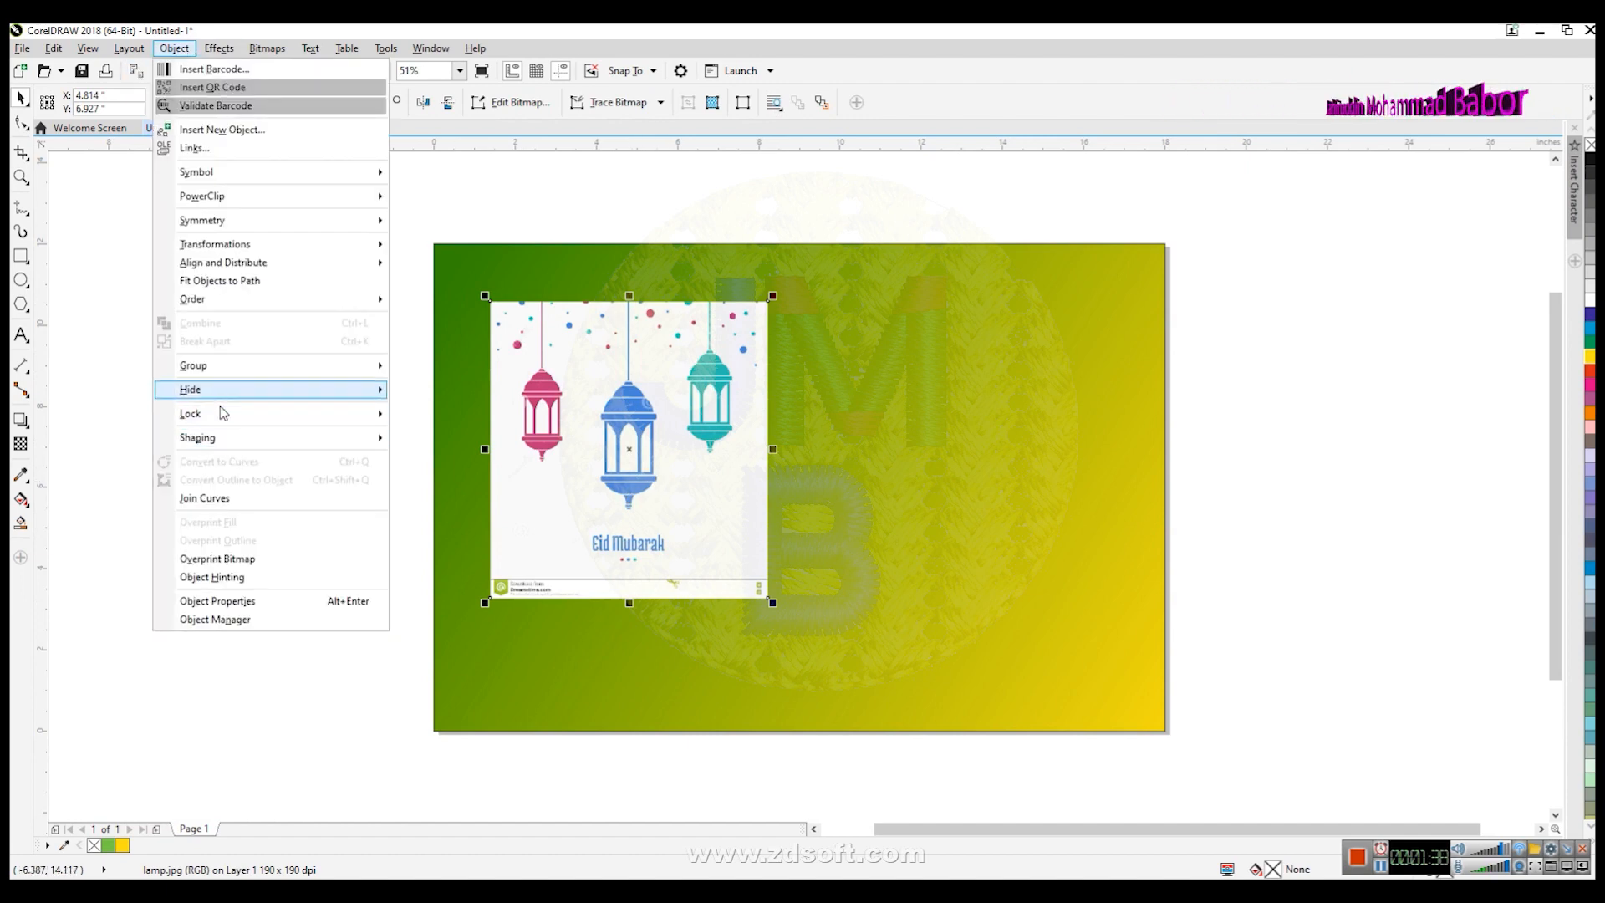
pyautogui.moveTo(218, 413)
pyautogui.click(426, 416)
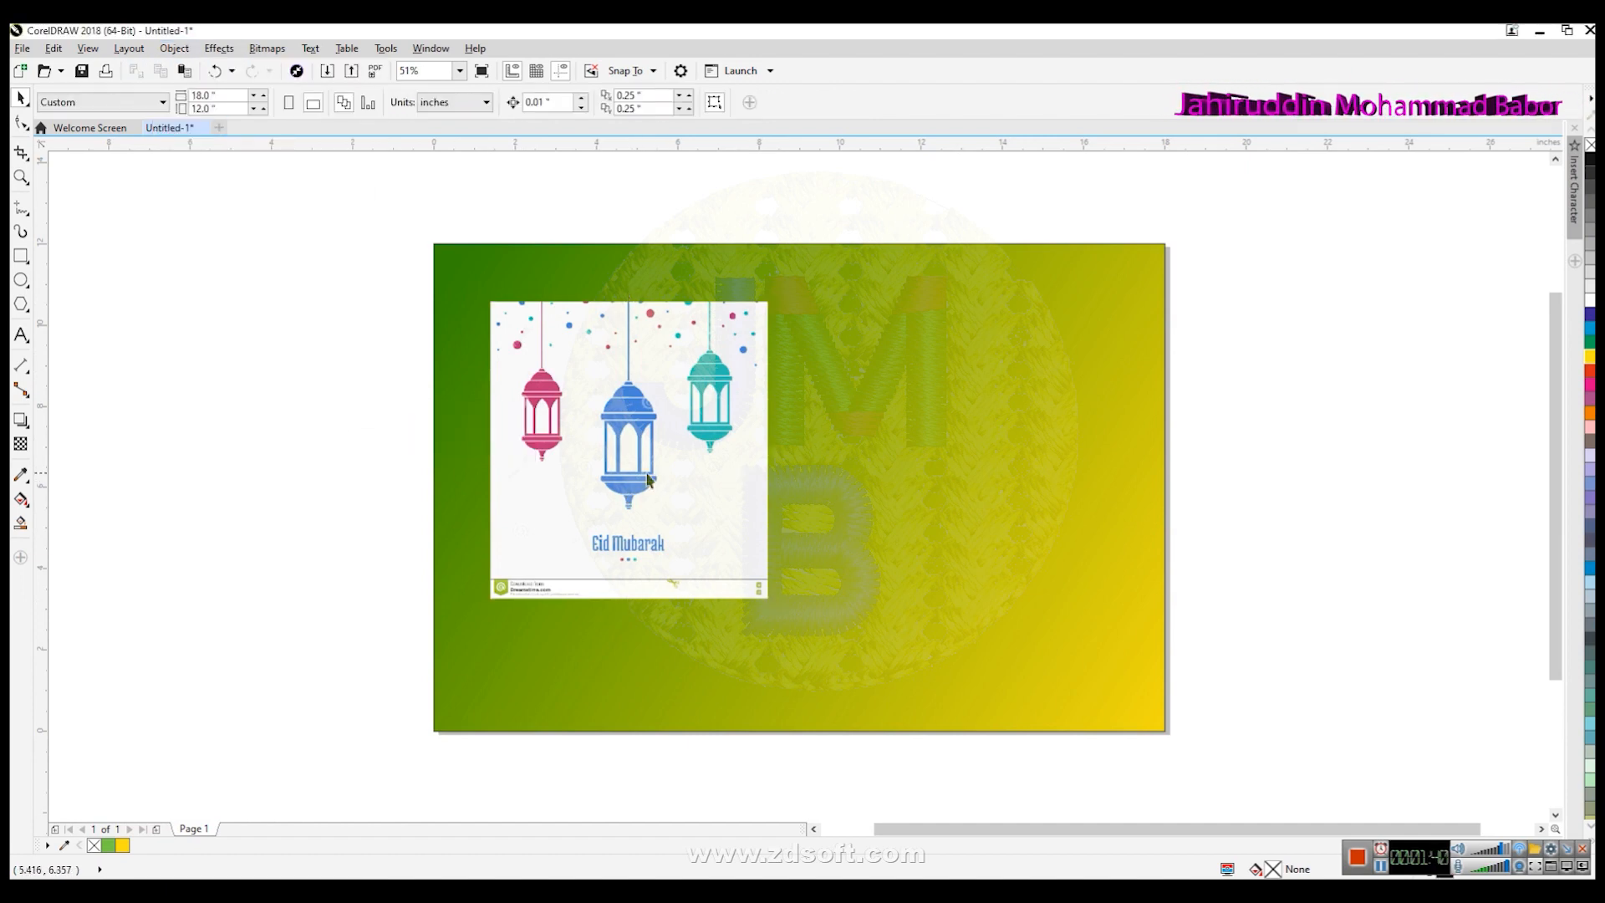
# - Zoom into the pink lantern and draw a straight Pen line along the left edge of its top dome
pyautogui.press('z')
pyautogui.click(584, 433)
pyautogui.click(774, 455)
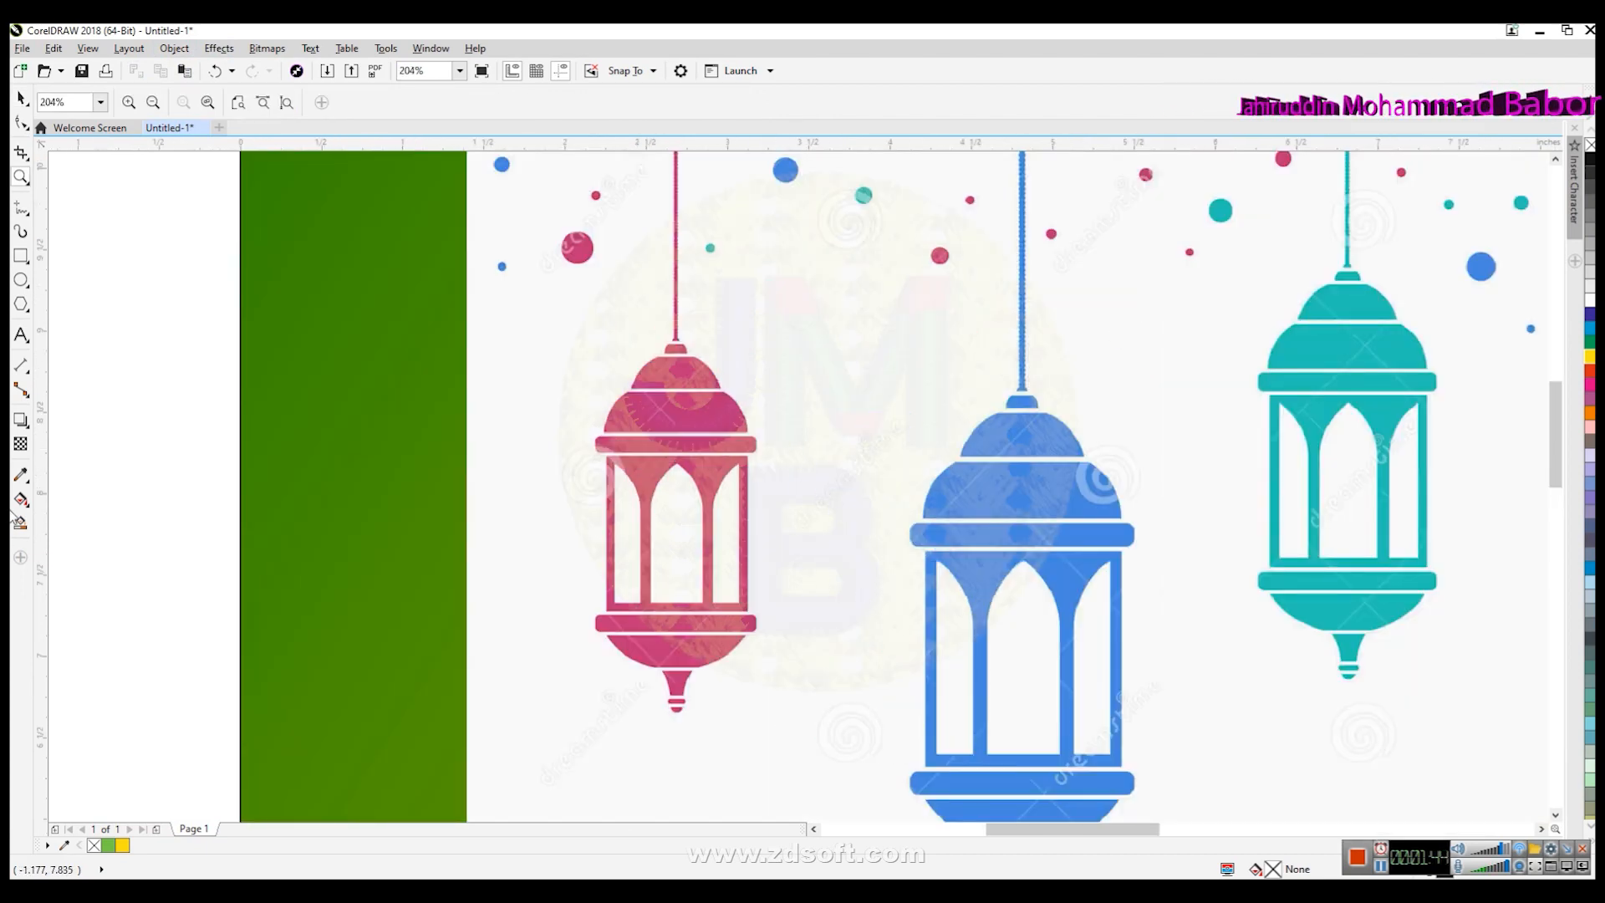
pyautogui.click(26, 219)
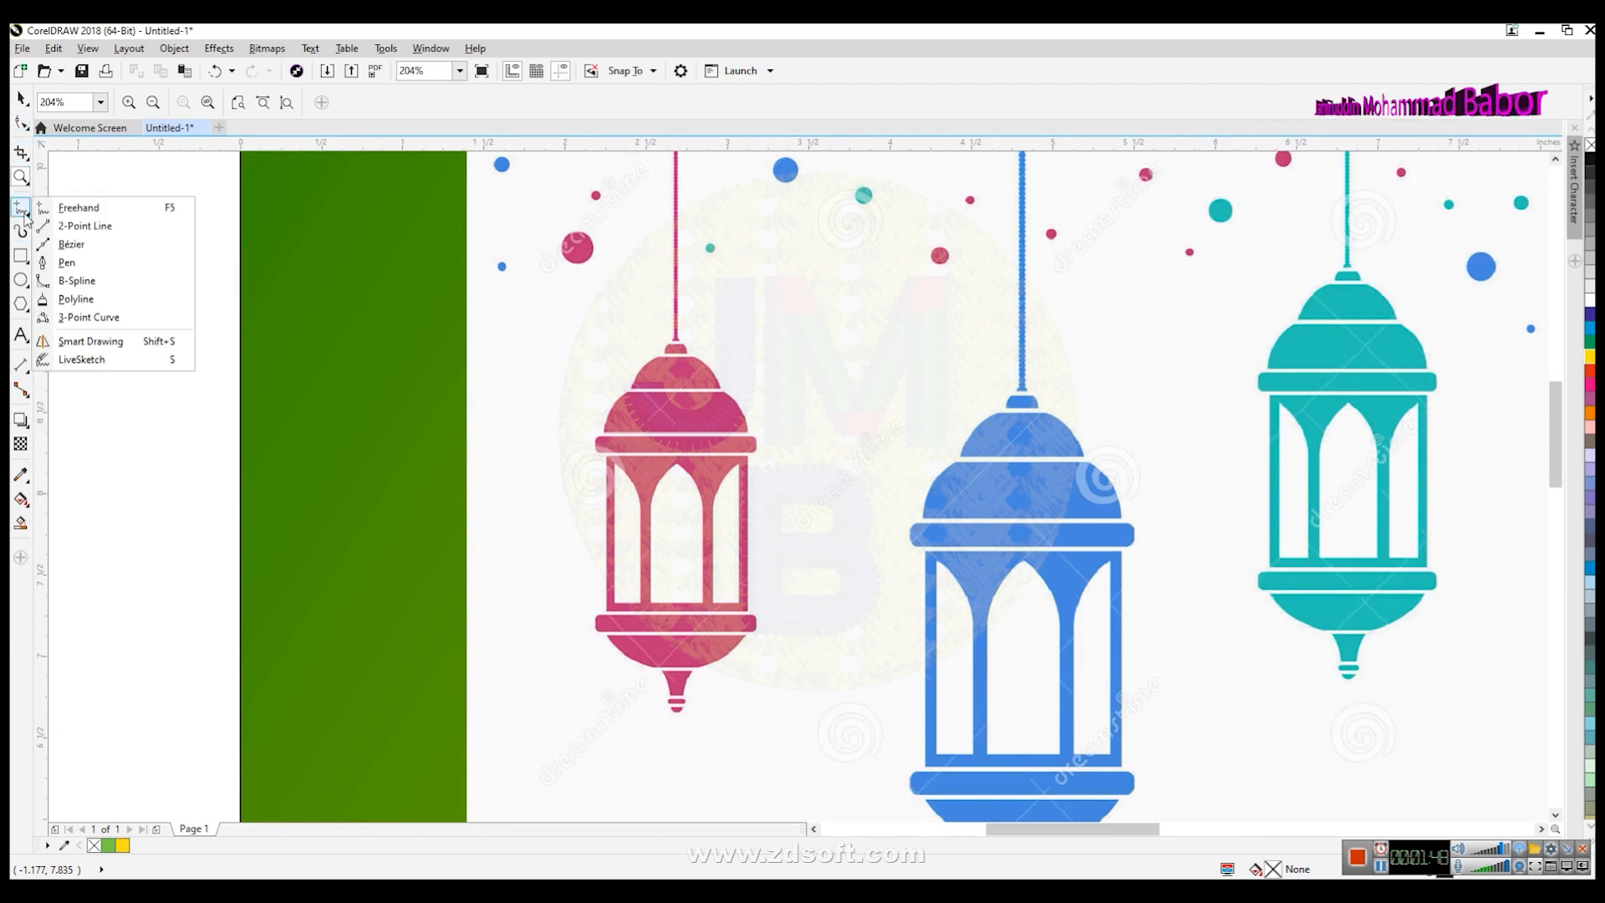
pyautogui.click(85, 264)
pyautogui.scroll(2, 805, 391)
pyautogui.scroll(2, 805, 392)
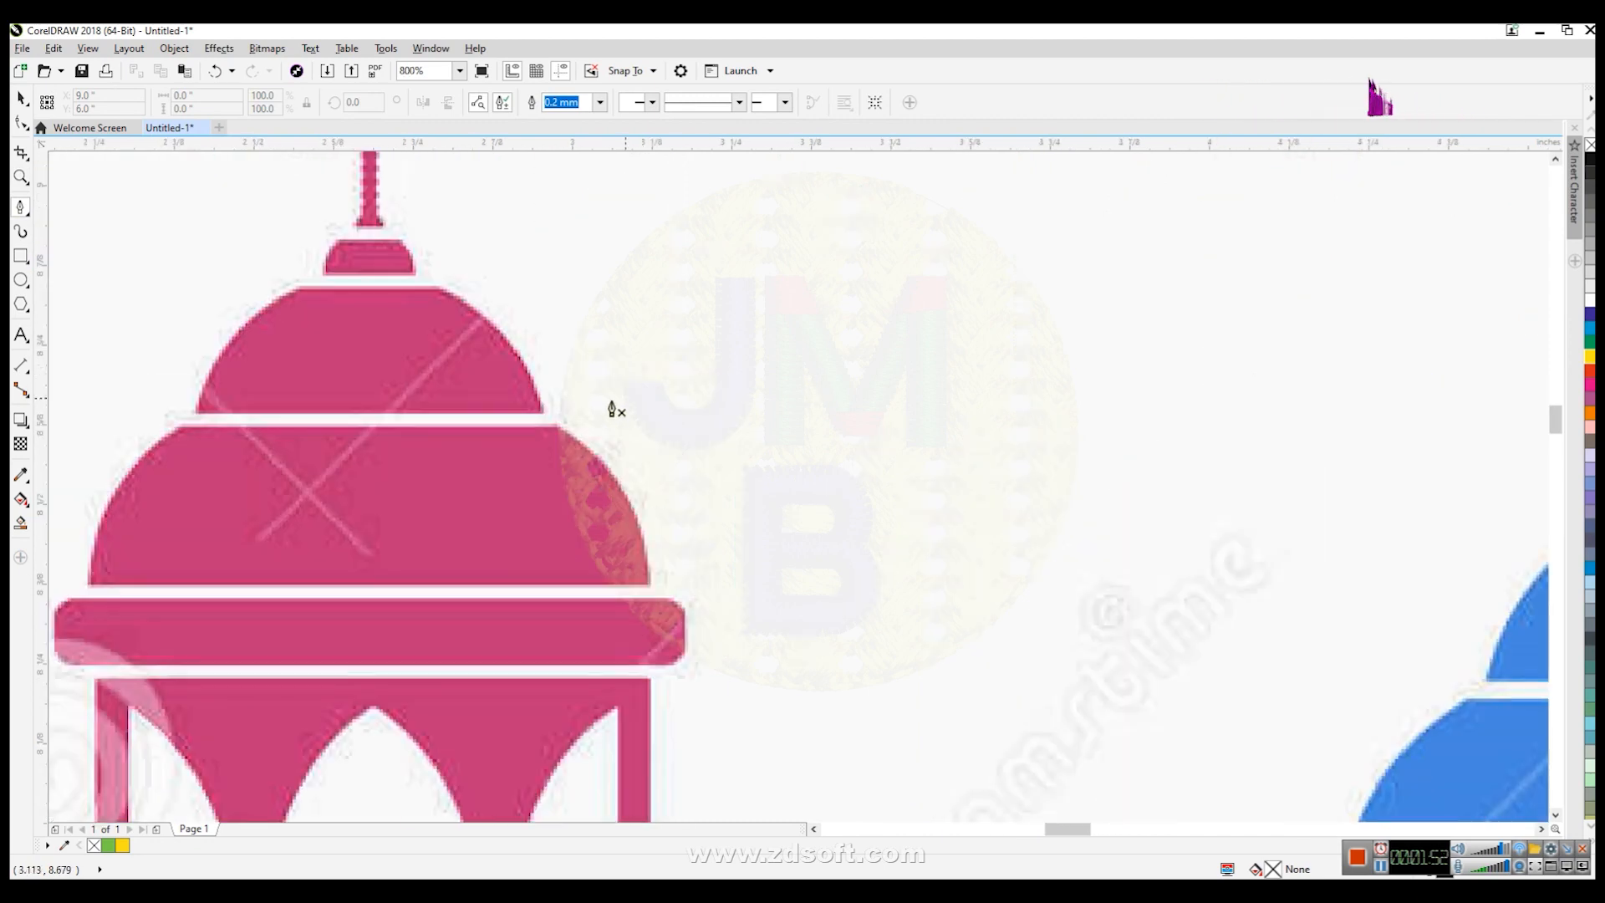
pyautogui.click(299, 287)
pyautogui.doubleClick(195, 411)
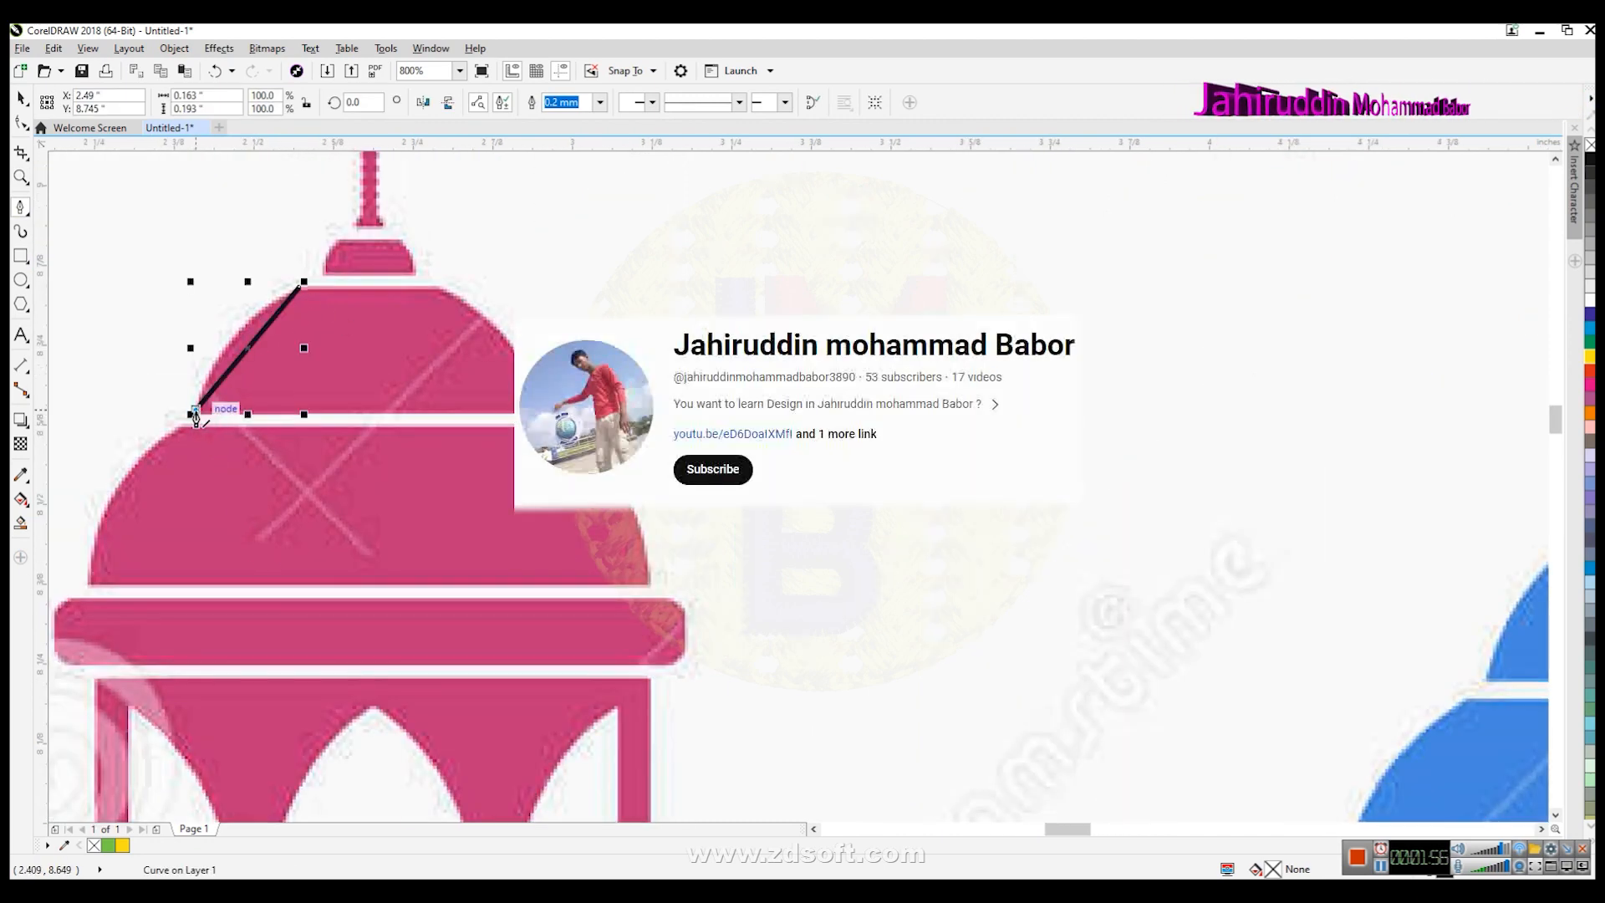
# - Bend the line into a curve that follows the top dome's left edge
pyautogui.click(21, 123)
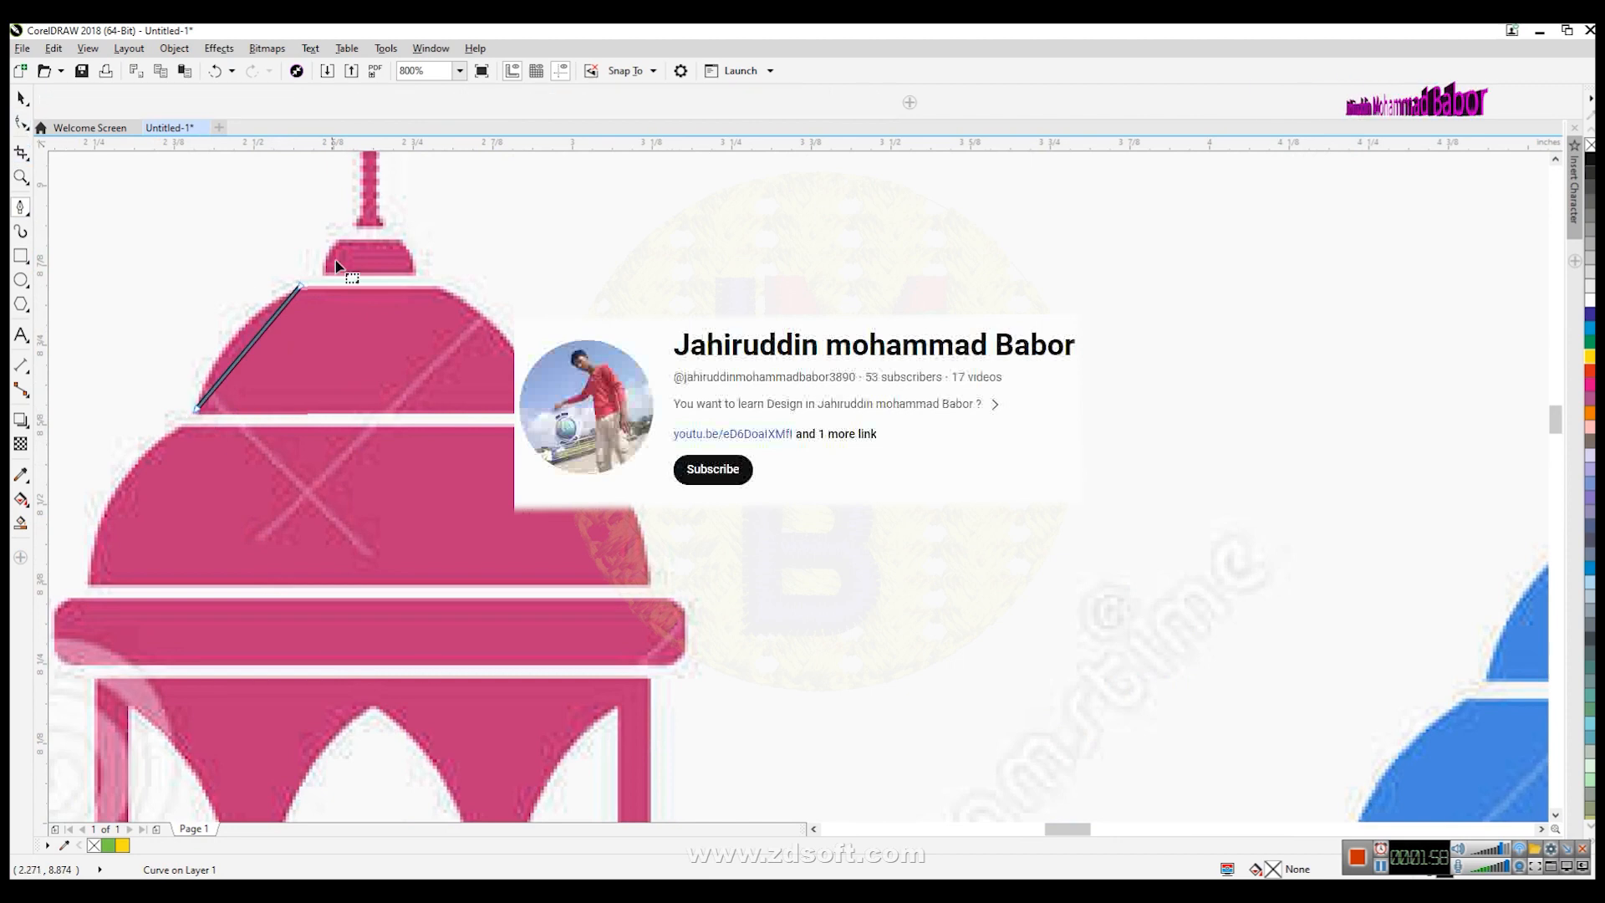
pyautogui.click(239, 368)
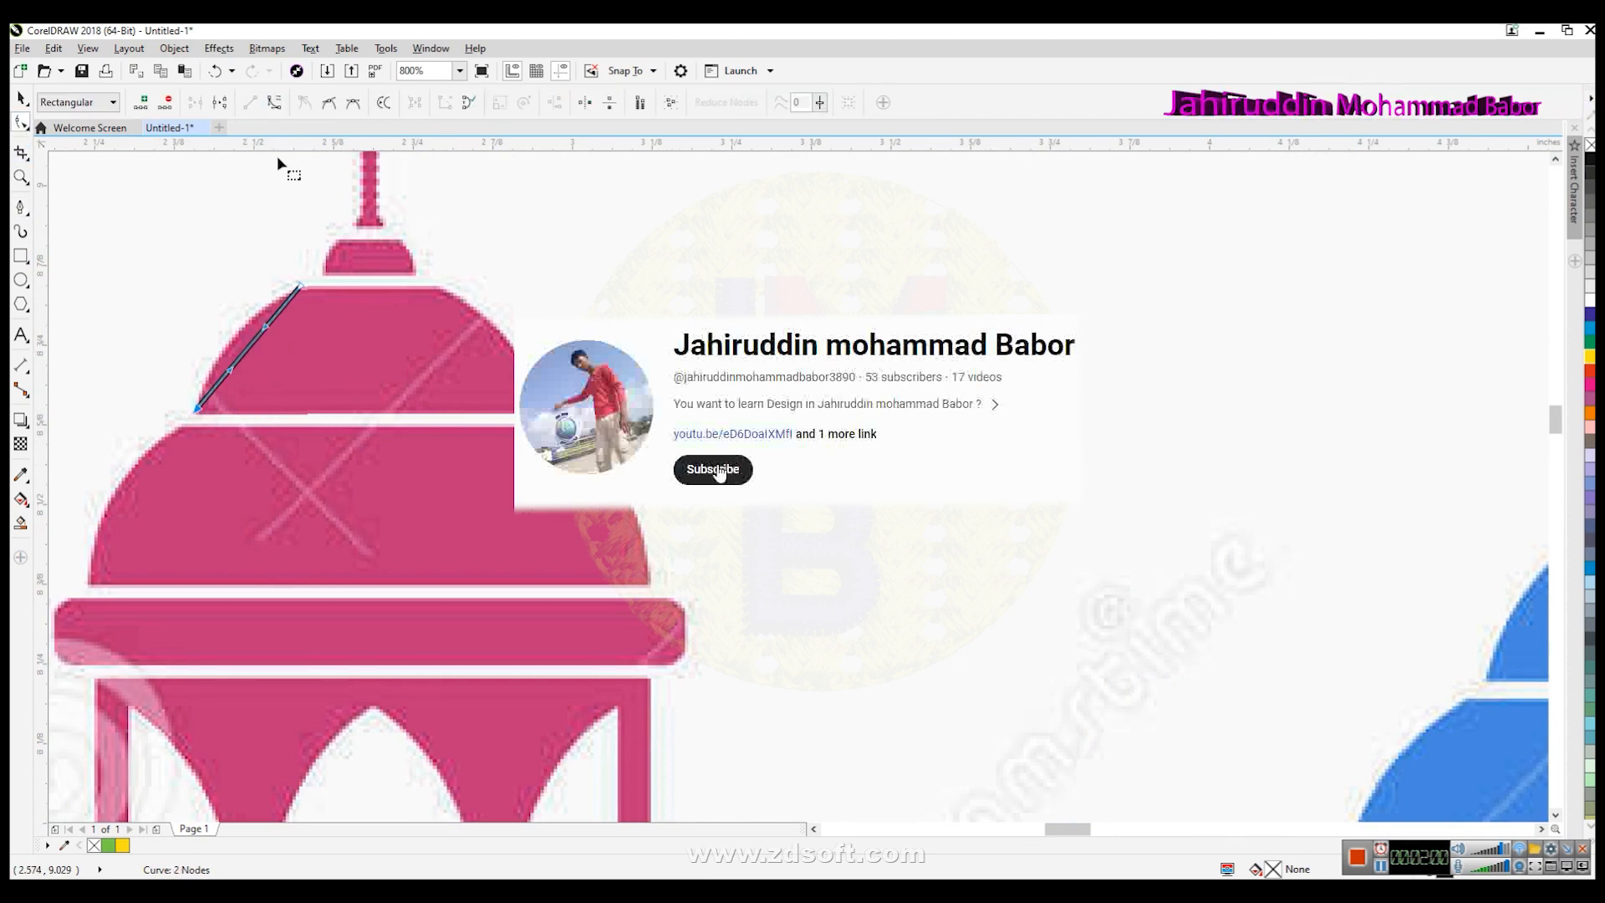
pyautogui.moveTo(238, 368); pyautogui.dragTo(250, 315)
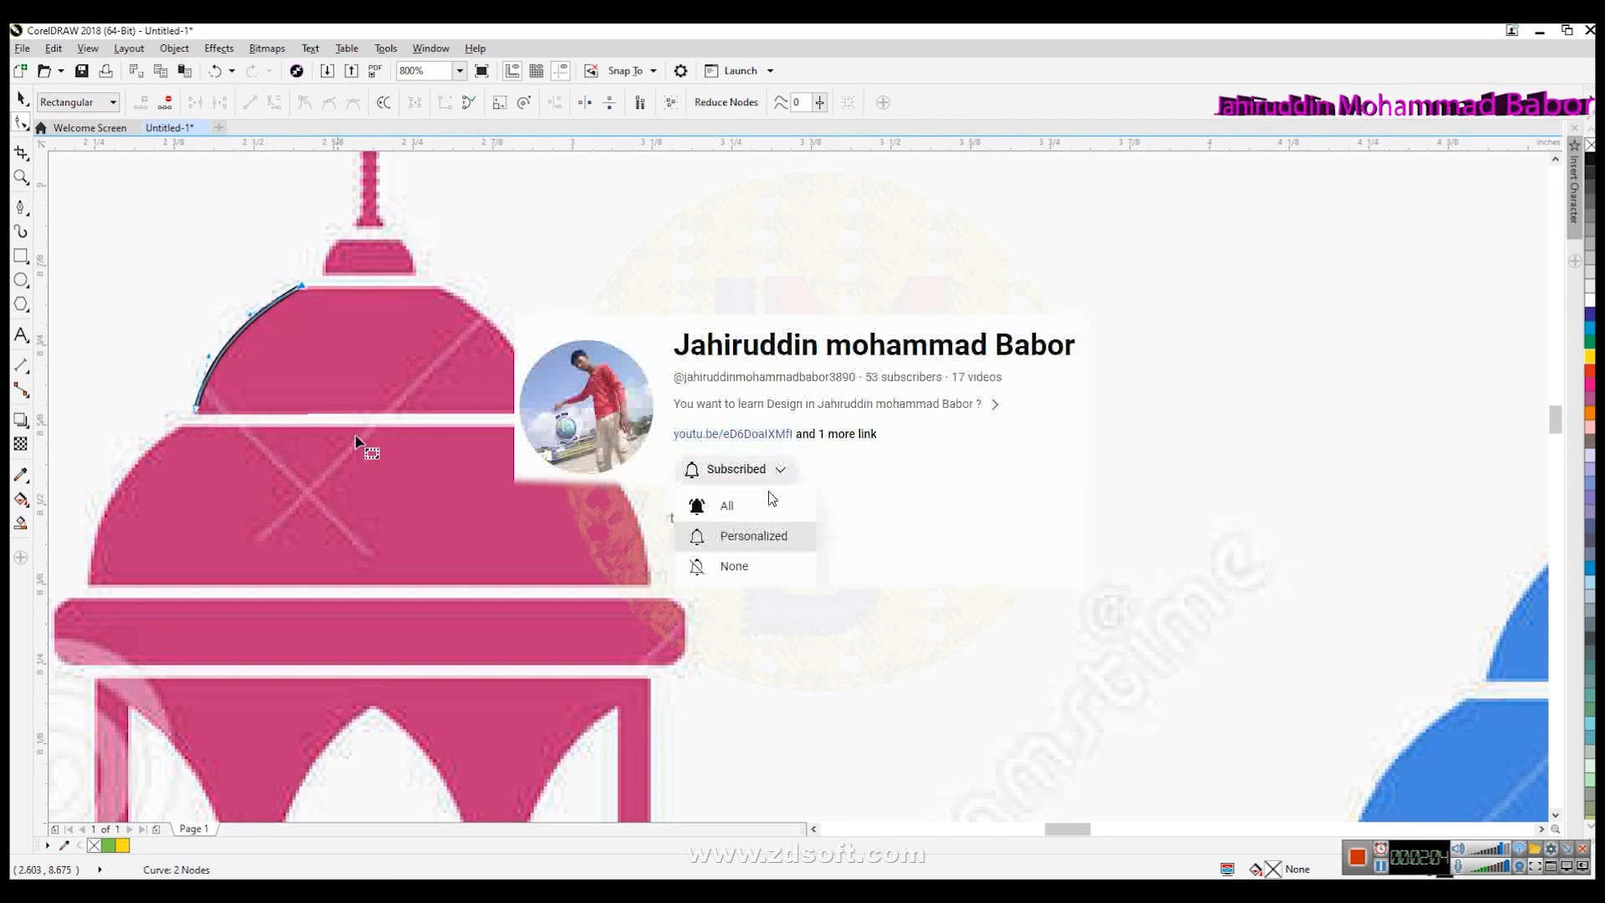
pyautogui.click(21, 98)
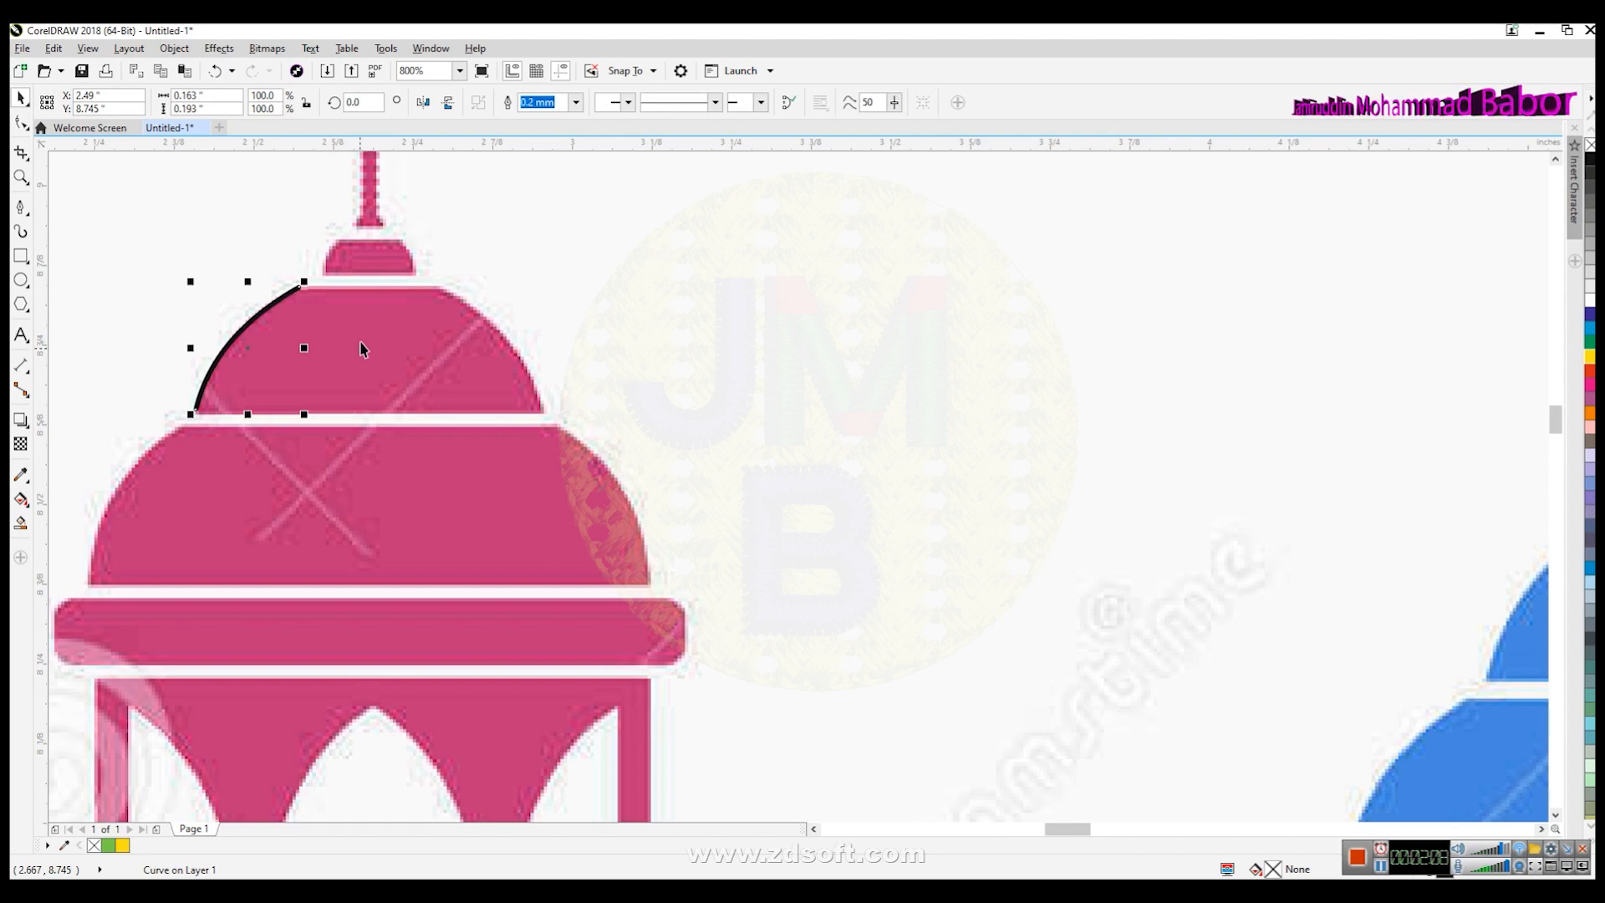
# - Mirror a copy of the curve horizontally and place it along the top dome's right edge
pyautogui.click(422, 103)
pyautogui.moveTo(265, 346); pyautogui.dragTo(414, 349)
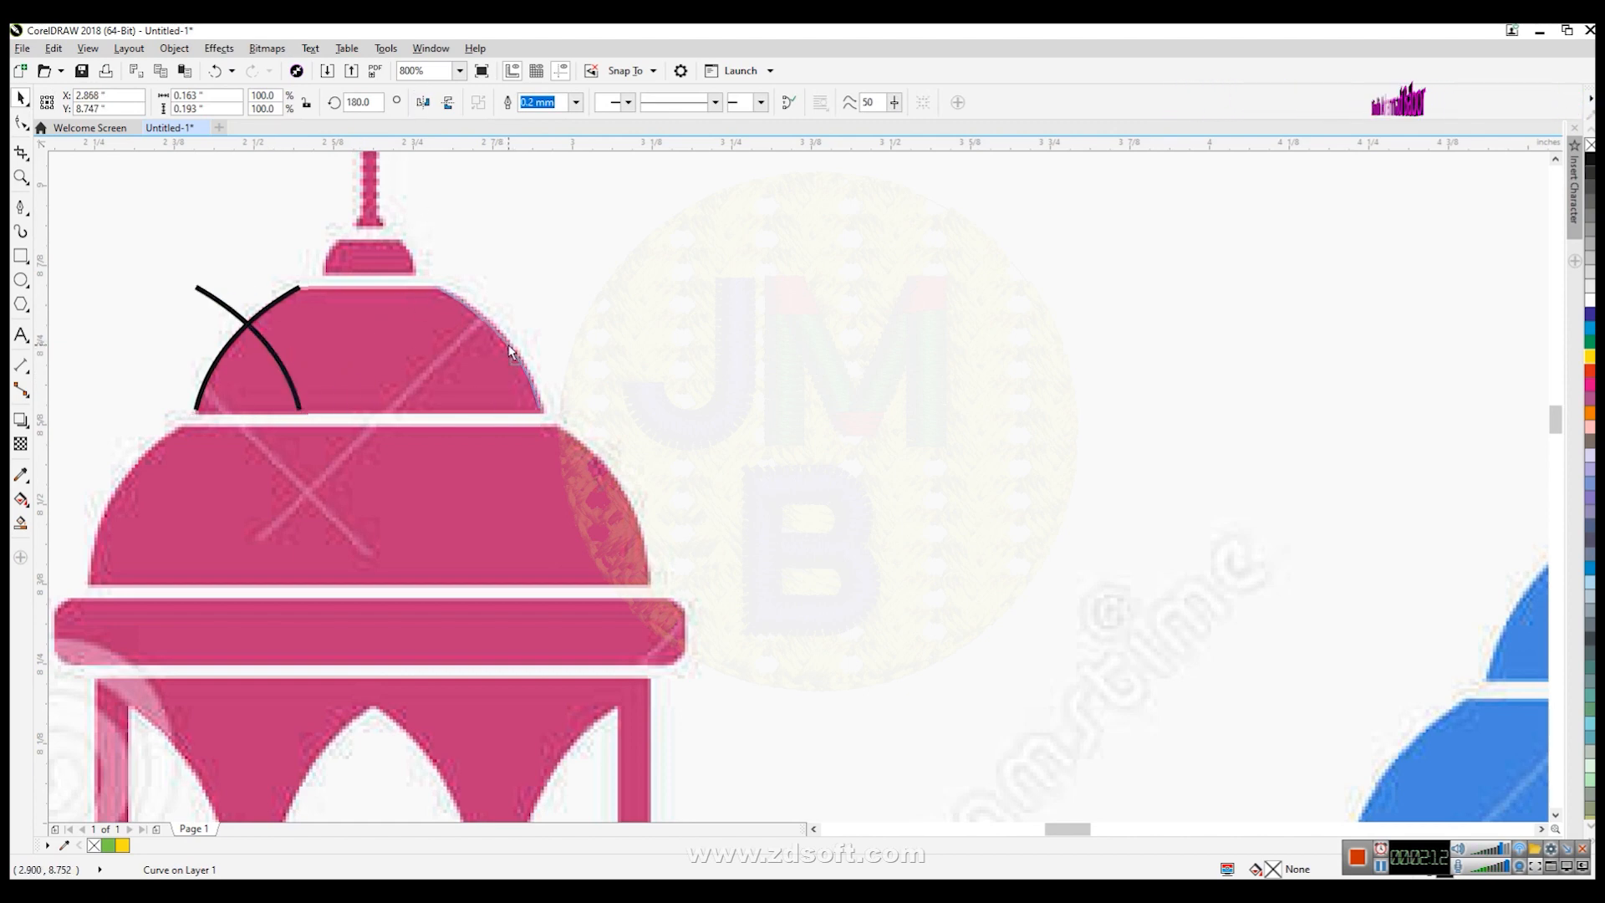
pyautogui.moveTo(512, 351); pyautogui.dragTo(512, 351)
# - Copy both dome curves down onto the lower, larger dome and delete the right copy
pyautogui.moveTo(152, 257); pyautogui.dragTo(648, 481)
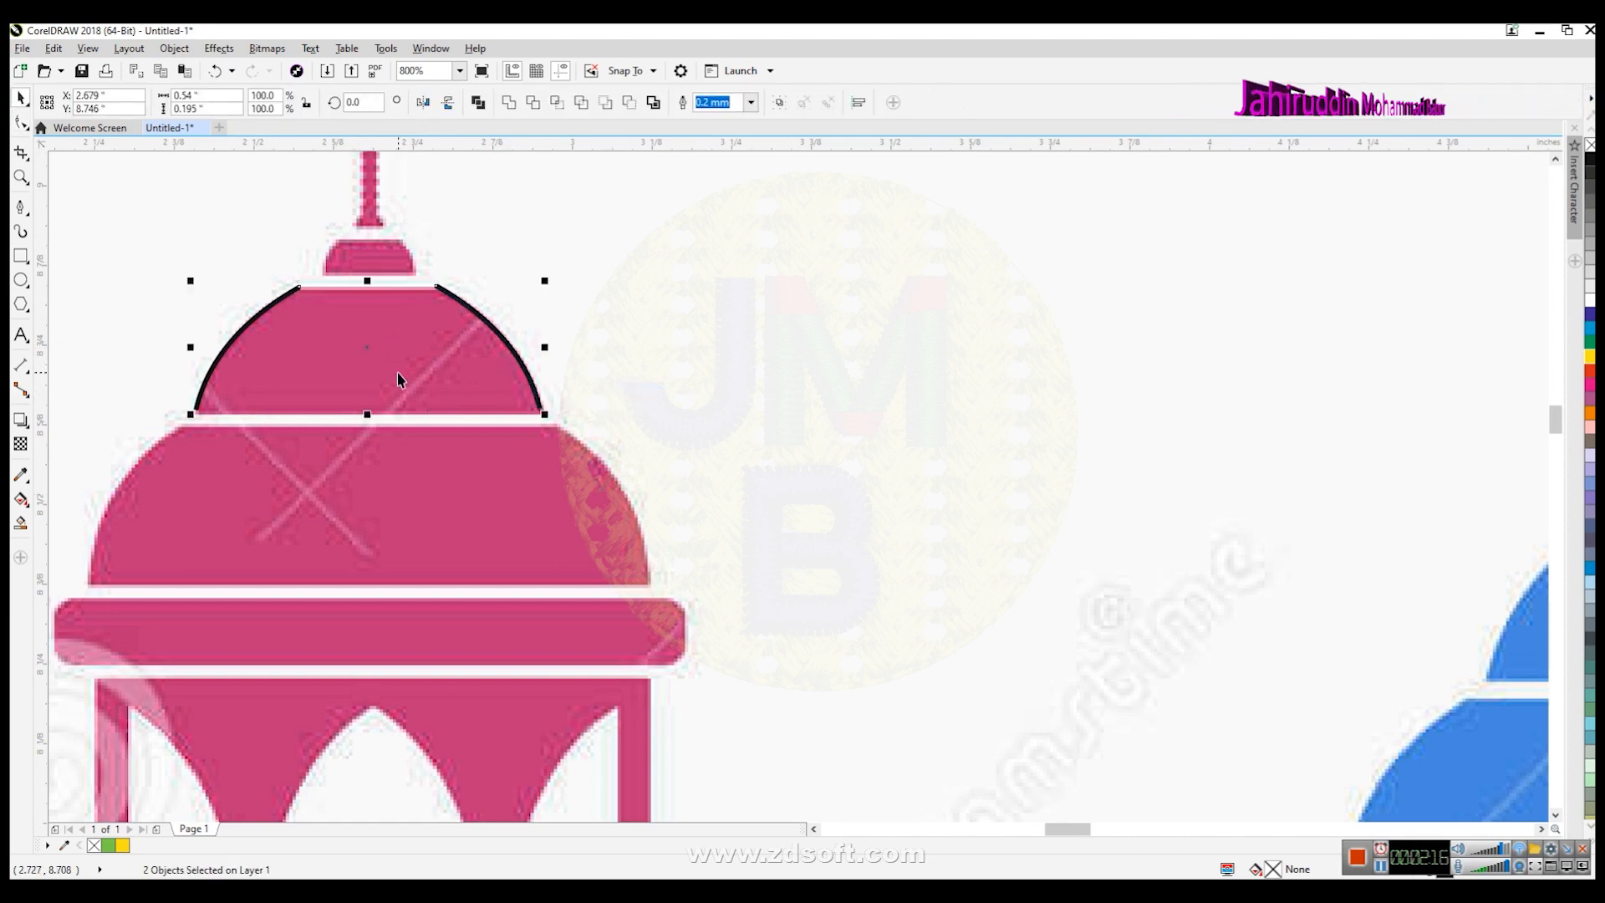
pyautogui.moveTo(366, 345); pyautogui.dragTo(265, 481)
pyautogui.click(170, 585)
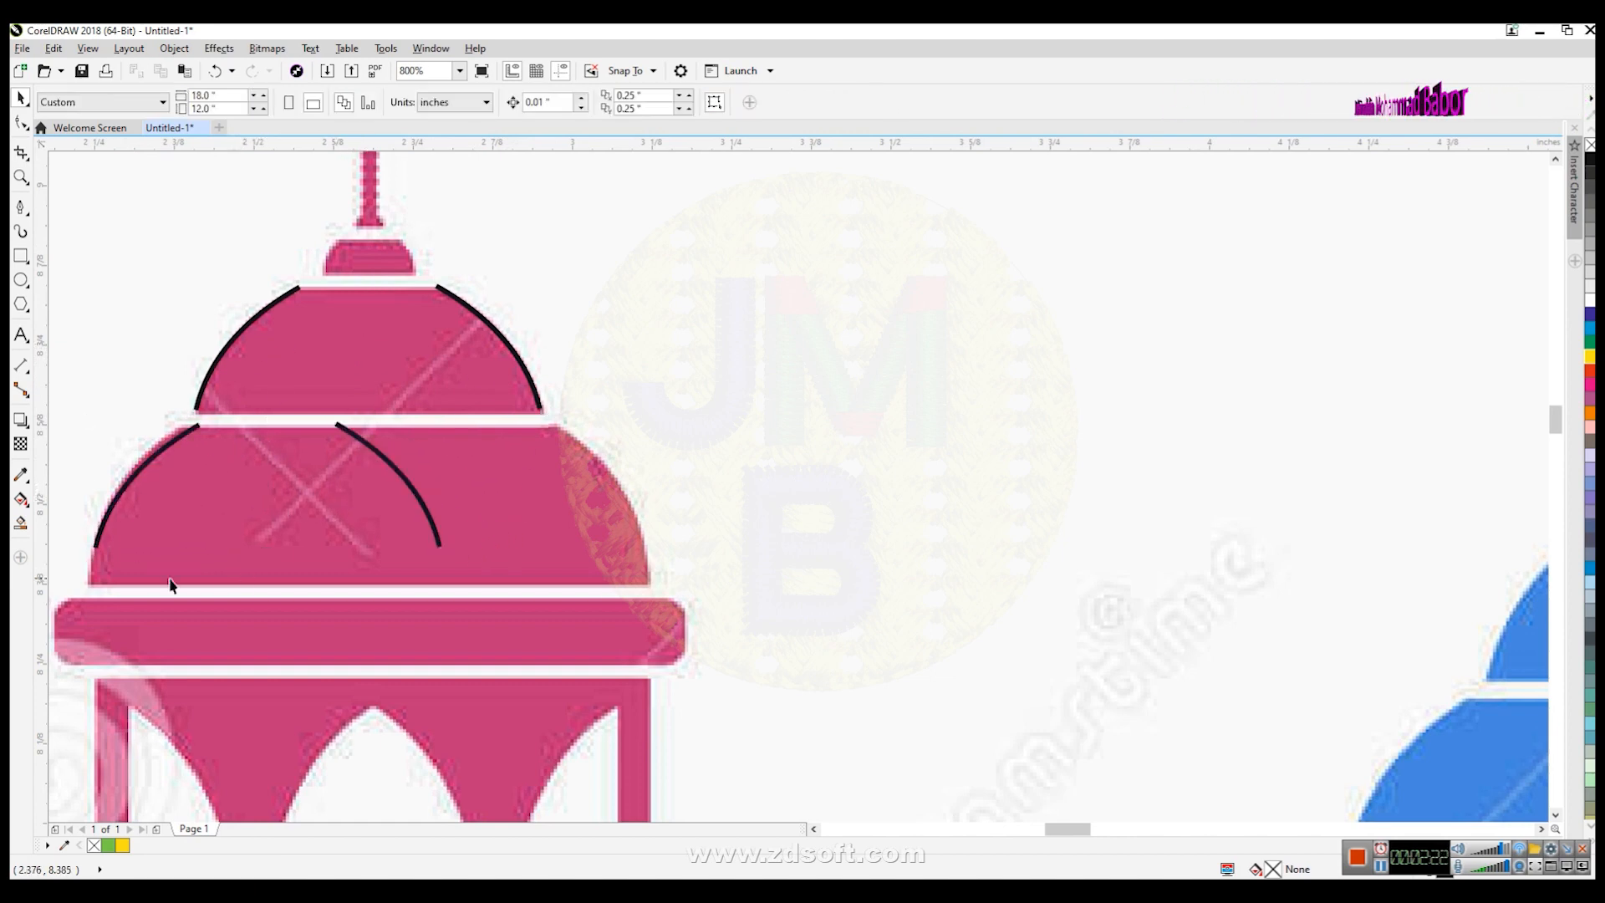
pyautogui.click(407, 481)
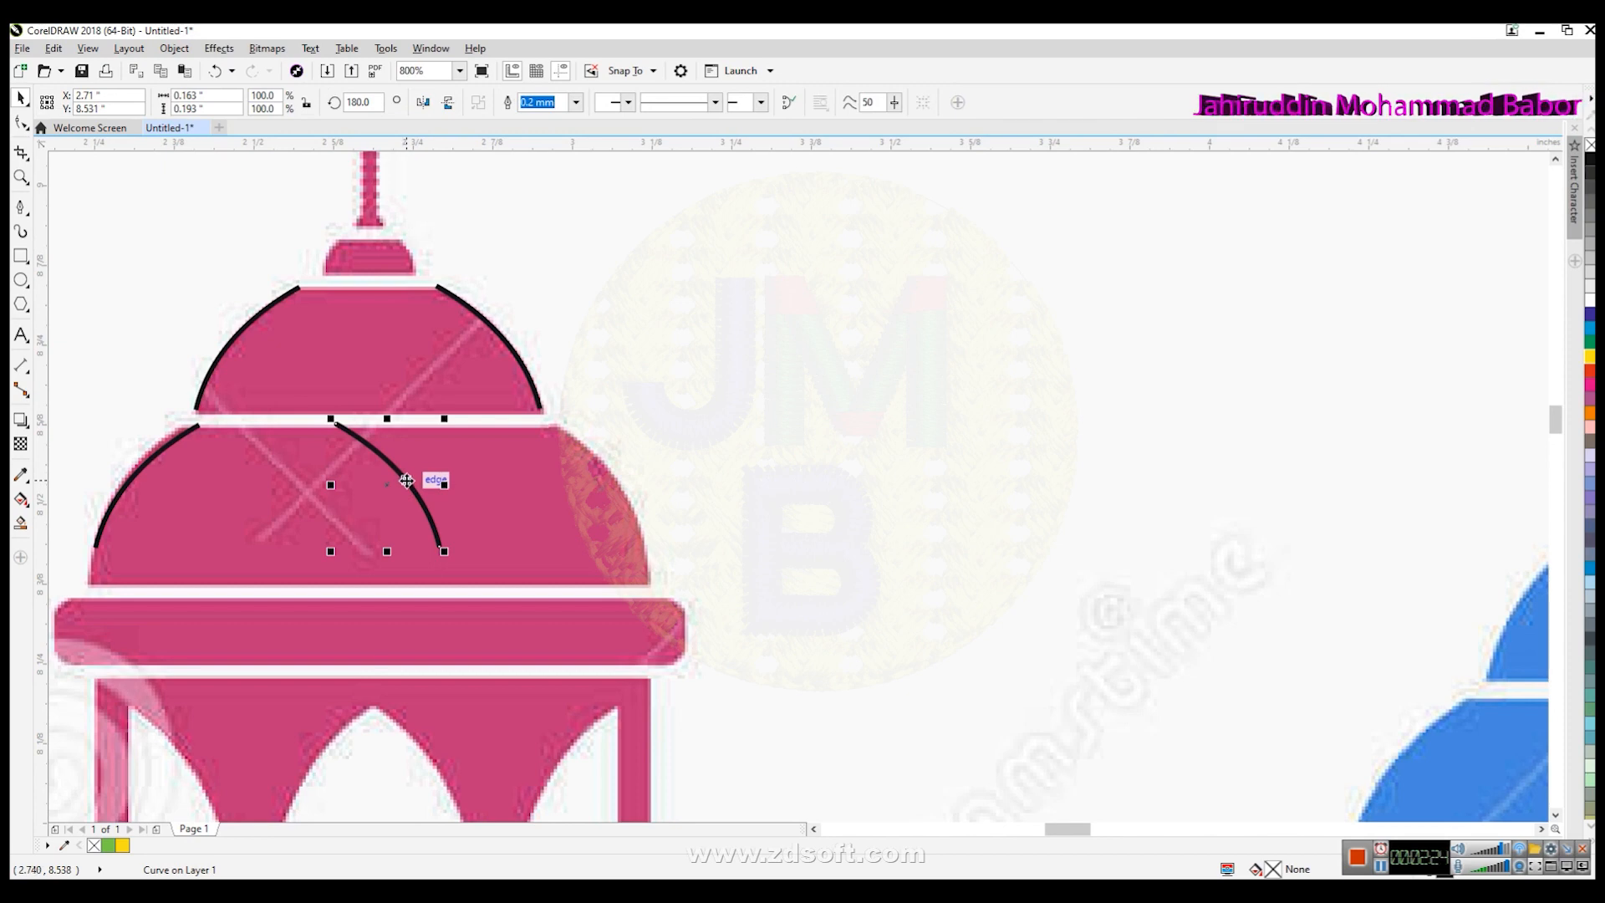
pyautogui.press('Delete')
# - Reshape the remaining copied curve's nodes to fit the lower dome's left edge
pyautogui.click(104, 530)
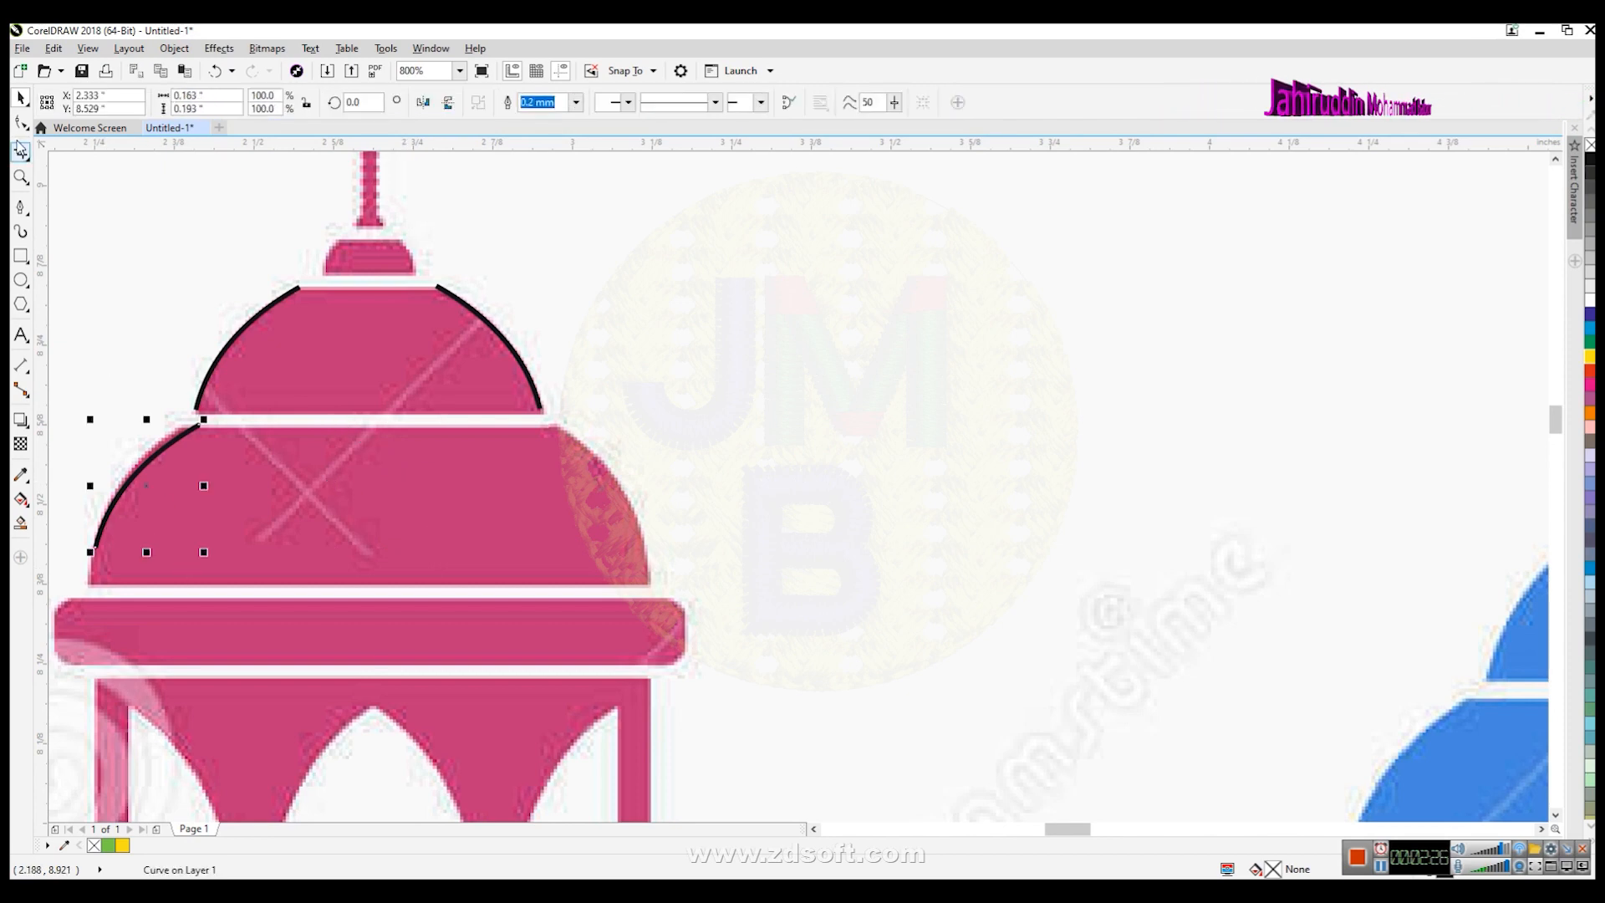
pyautogui.click(18, 121)
pyautogui.moveTo(153, 595); pyautogui.dragTo(151, 593)
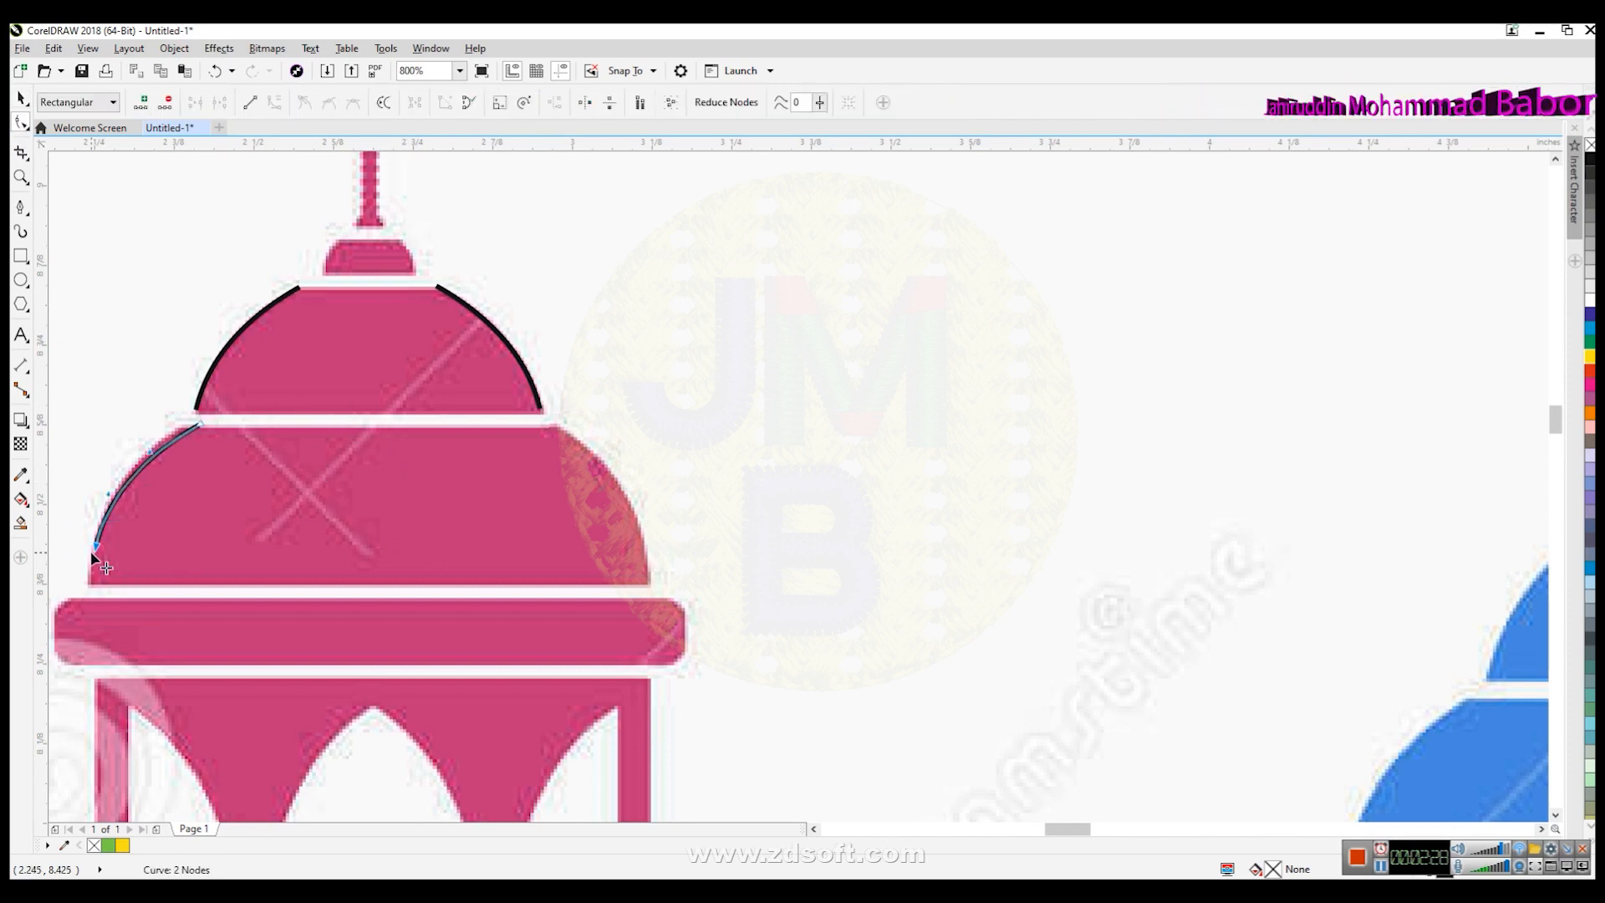
pyautogui.moveTo(97, 547); pyautogui.dragTo(94, 514)
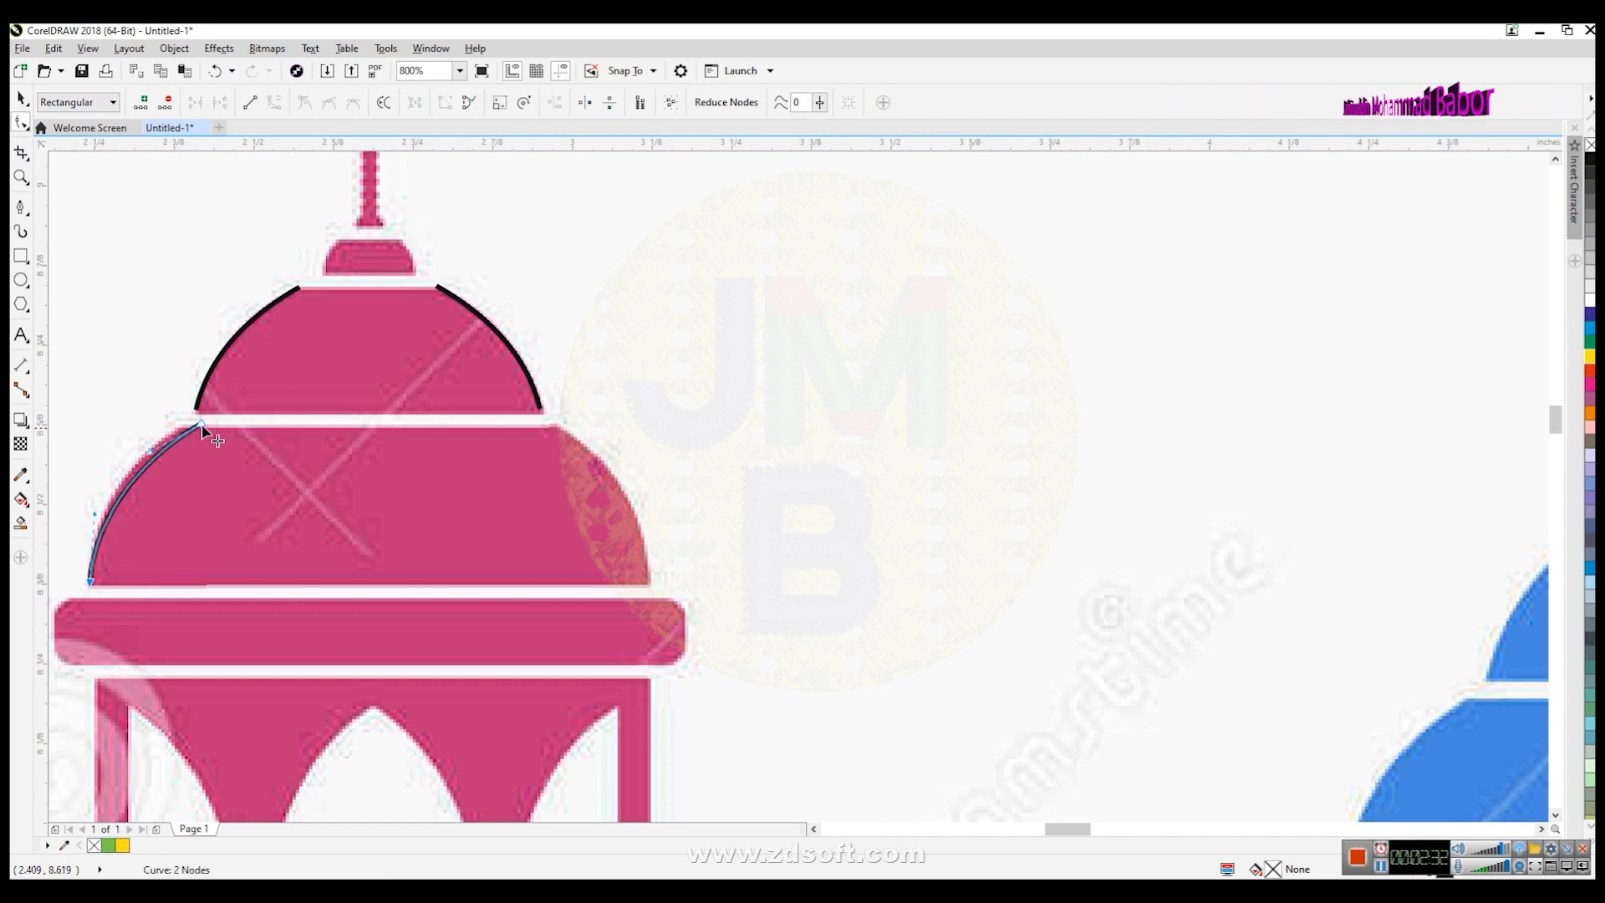
pyautogui.moveTo(201, 429); pyautogui.dragTo(184, 429)
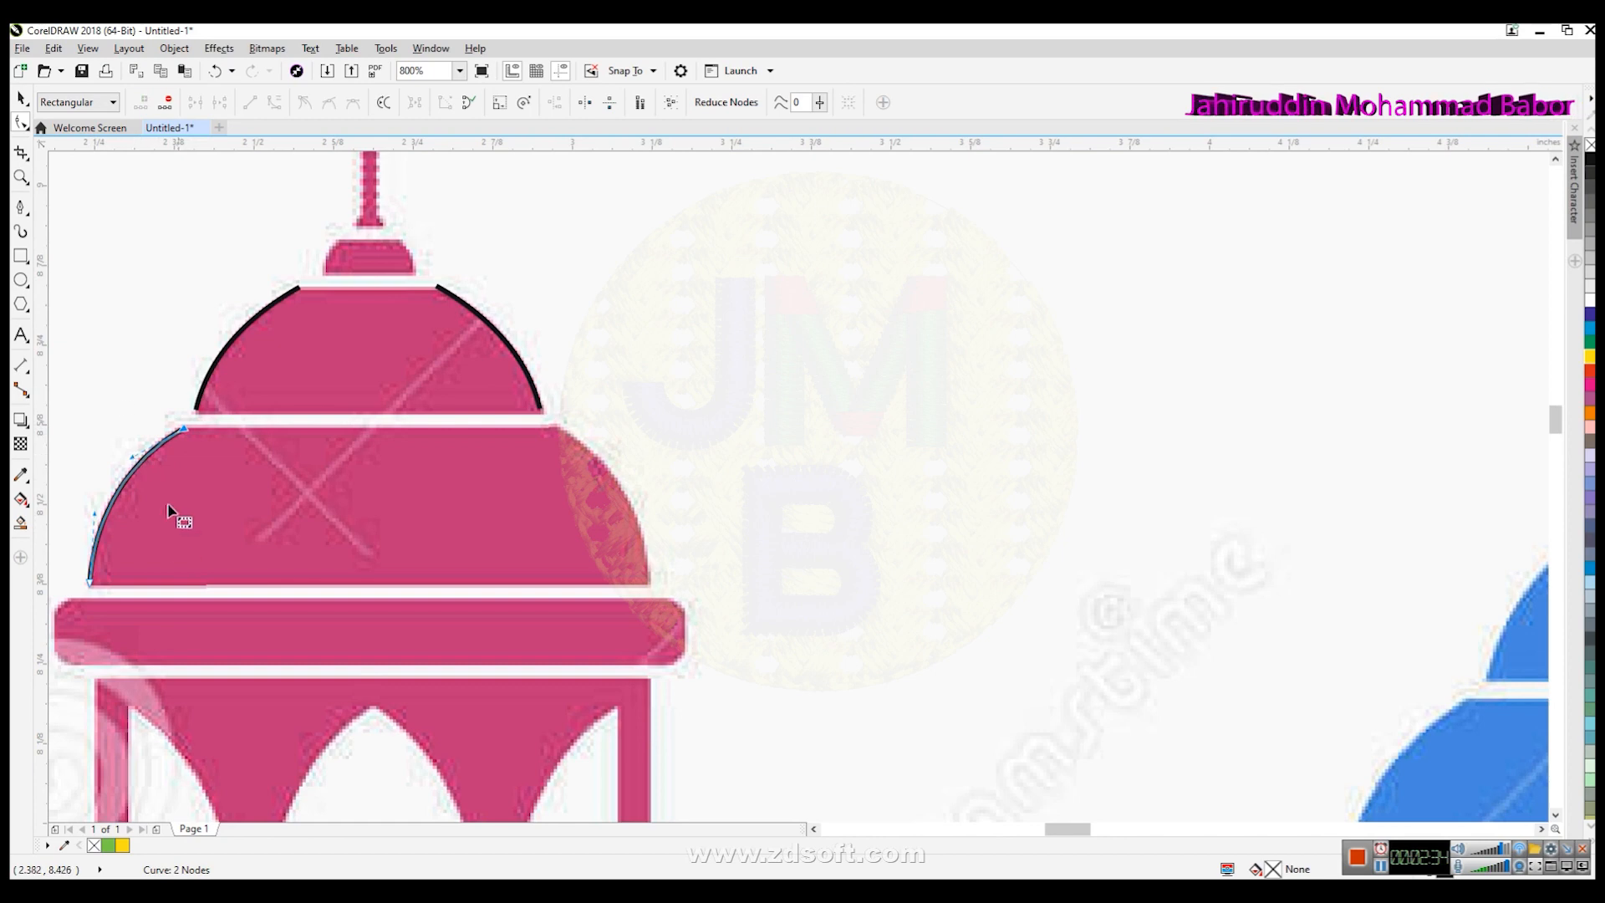
pyautogui.click(25, 210)
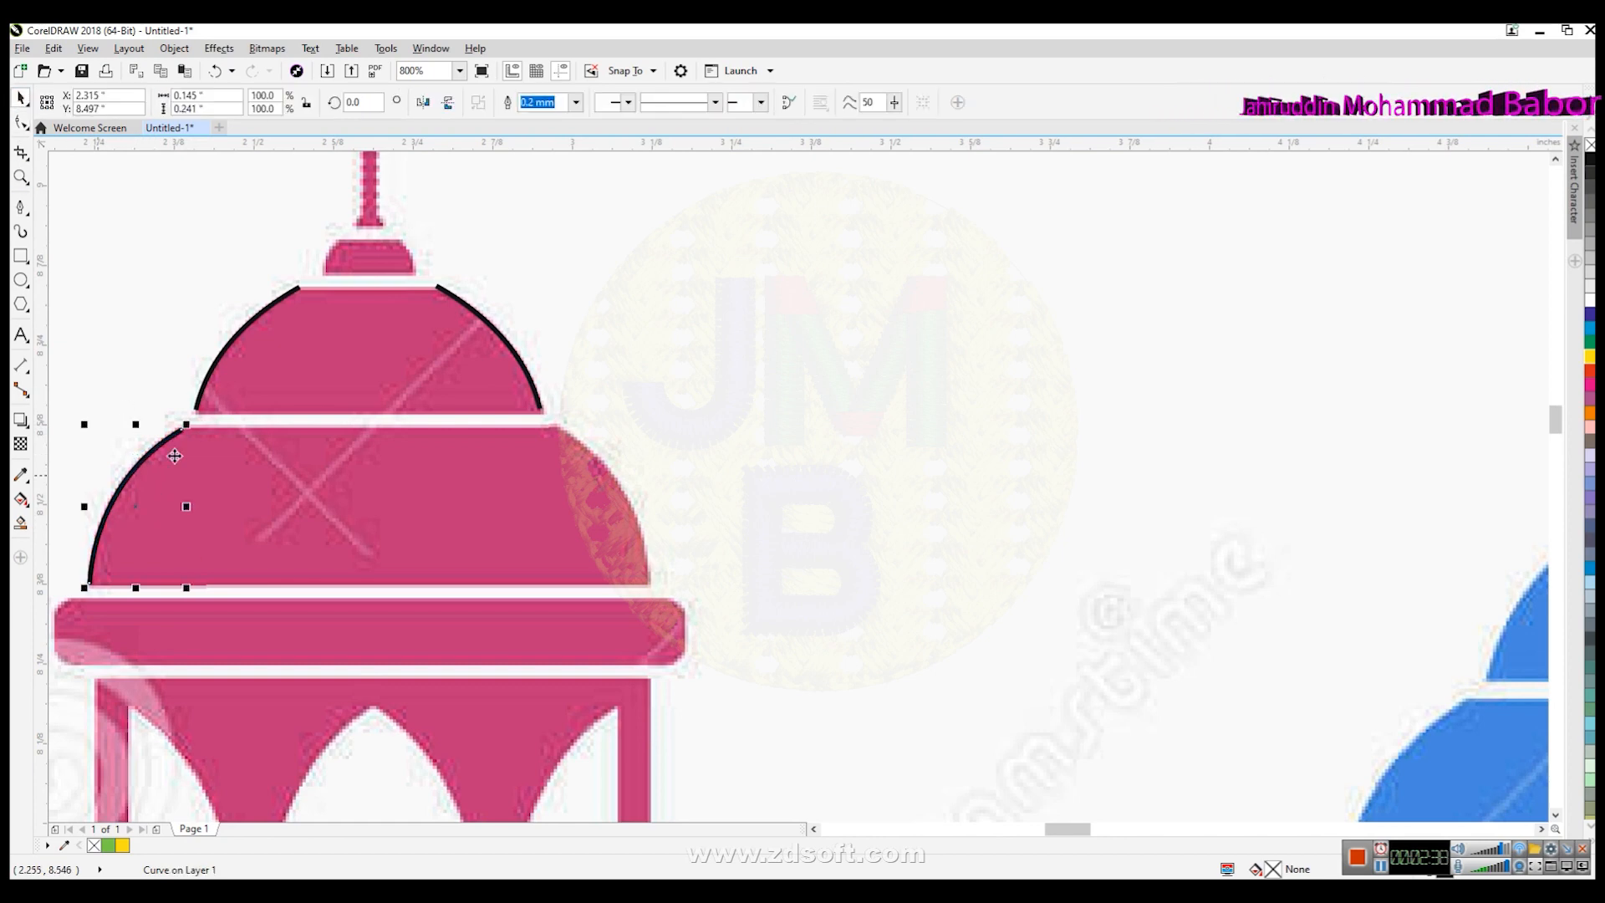
# - Mirror a copy of that curve onto the lower dome's right edge
pyautogui.click(449, 103)
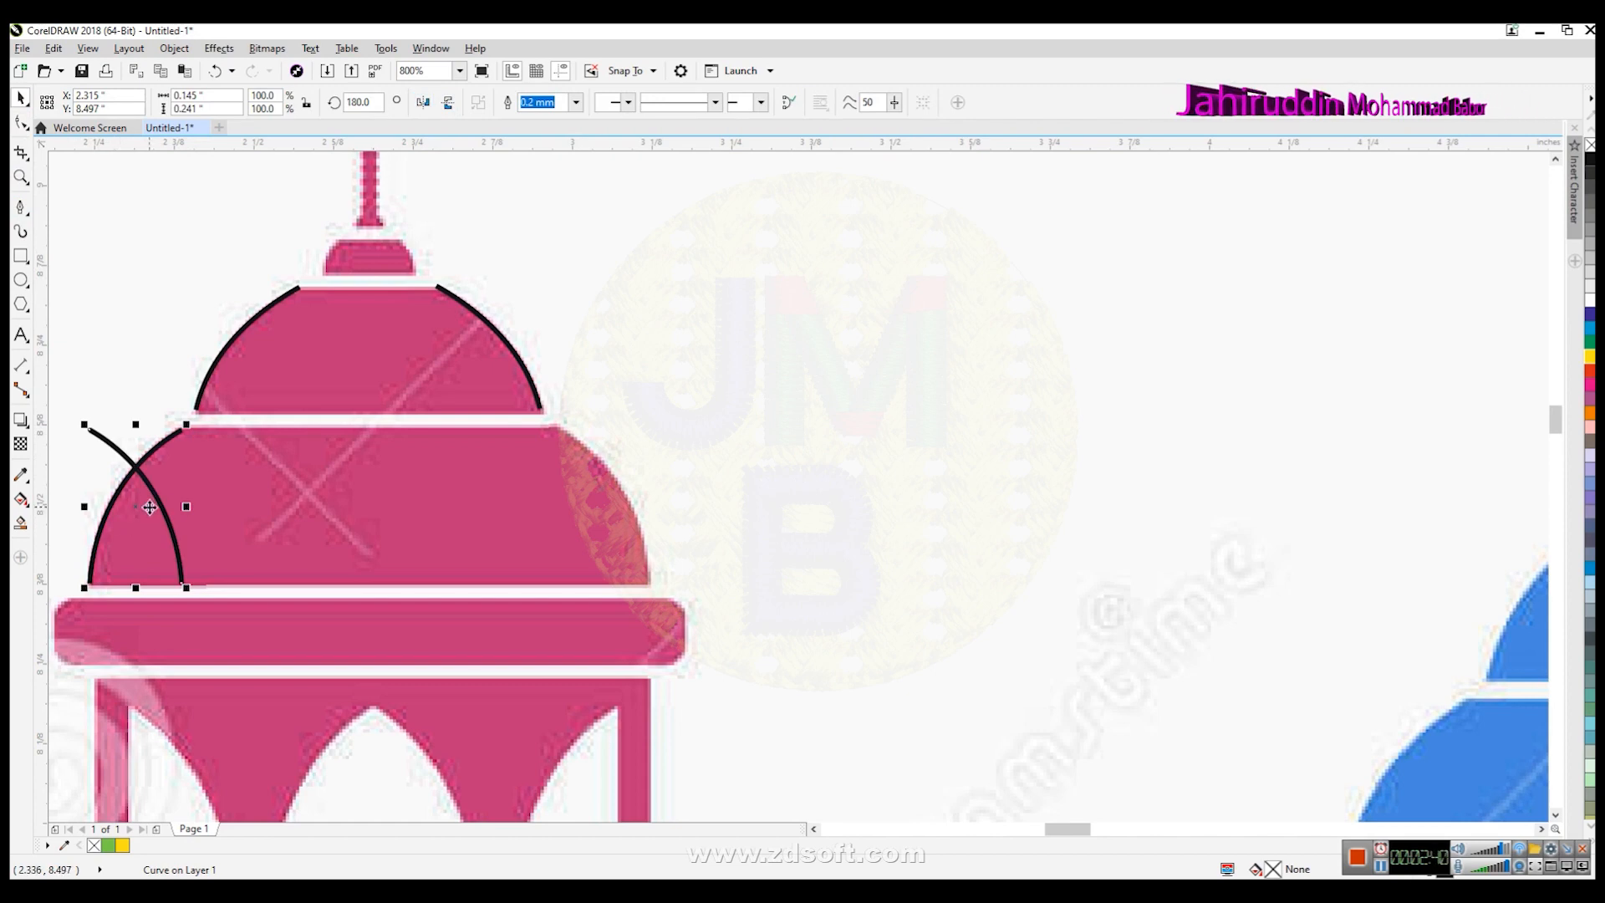
pyautogui.moveTo(628, 505); pyautogui.dragTo(632, 505)
pyautogui.click(691, 391)
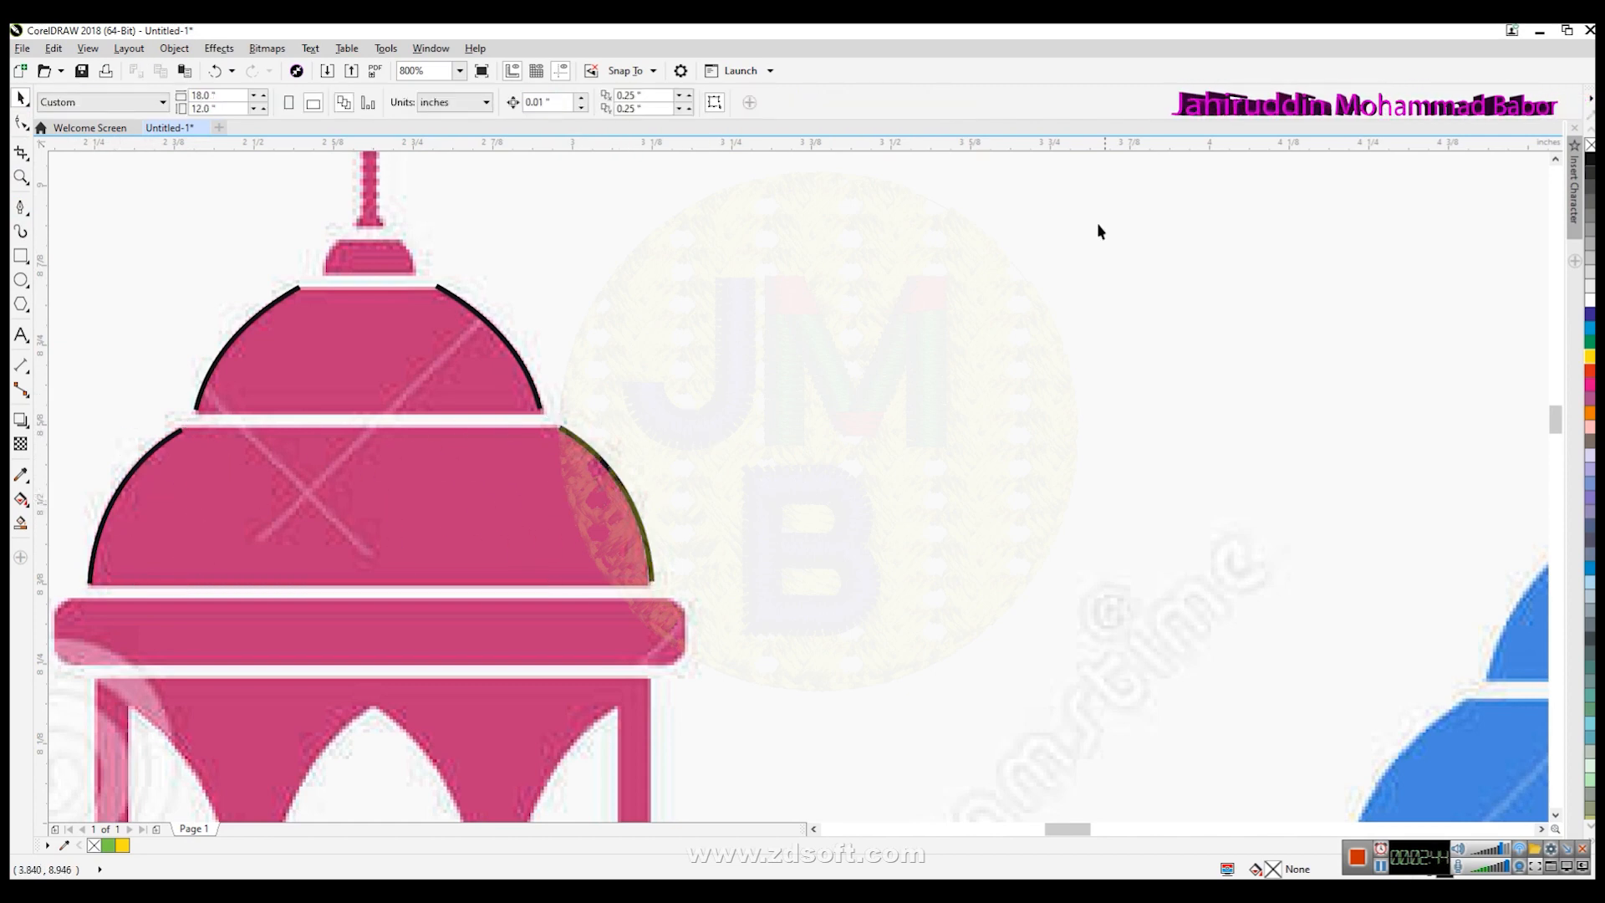
# - Copy the top dome's left curve onto the small cap above it and set its outline width to 0.1 mm
pyautogui.scroll(2, 739, 416)
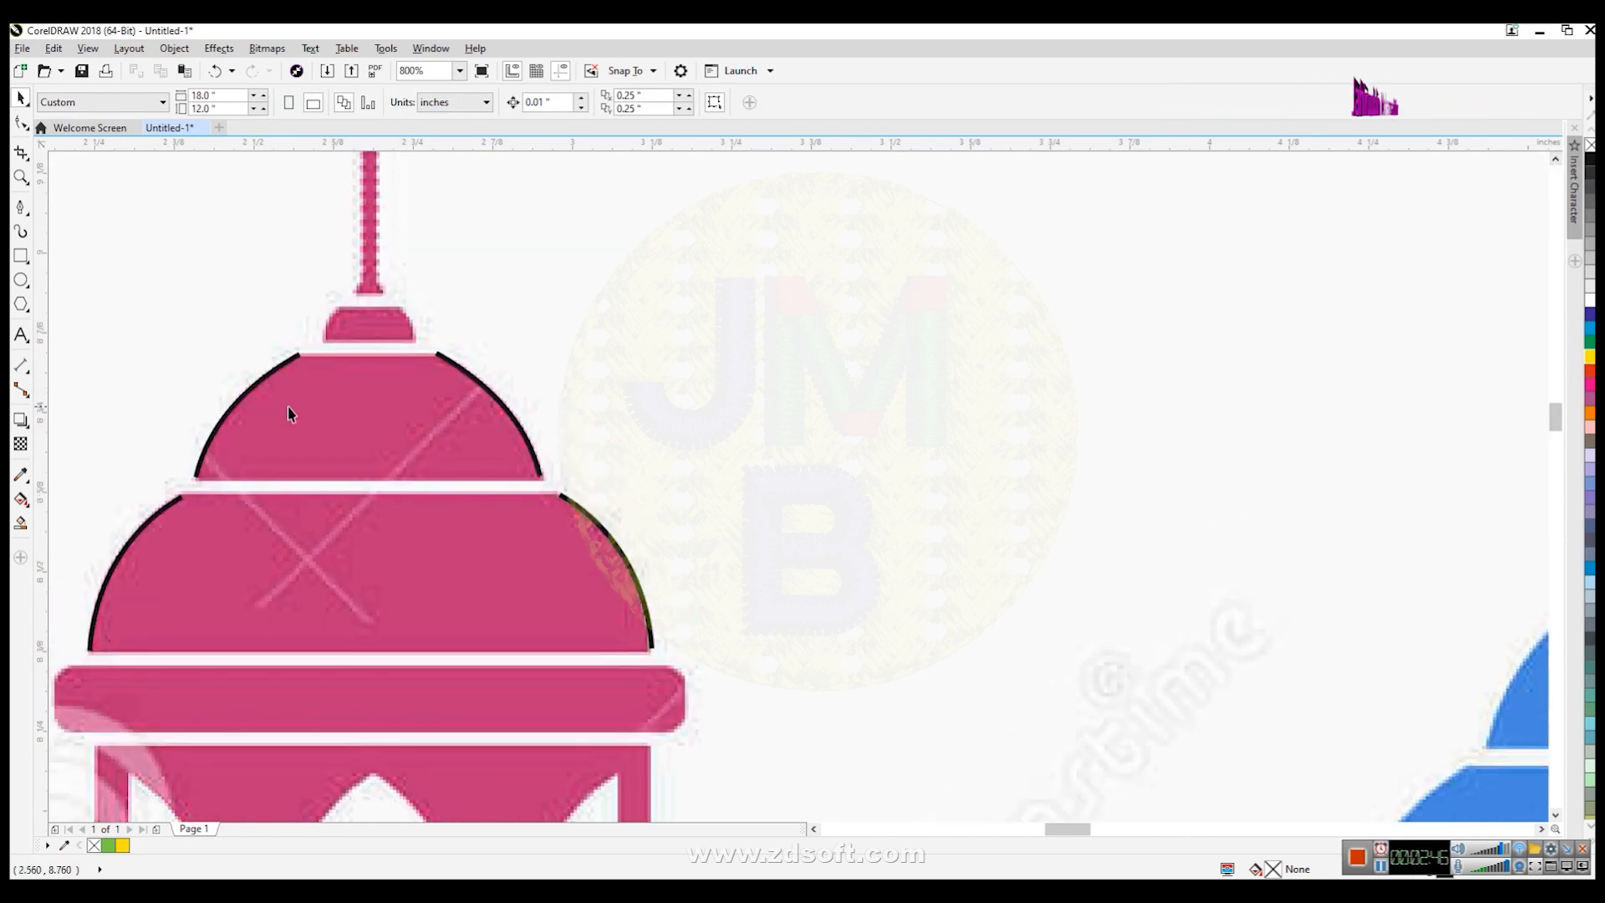
pyautogui.click(227, 422)
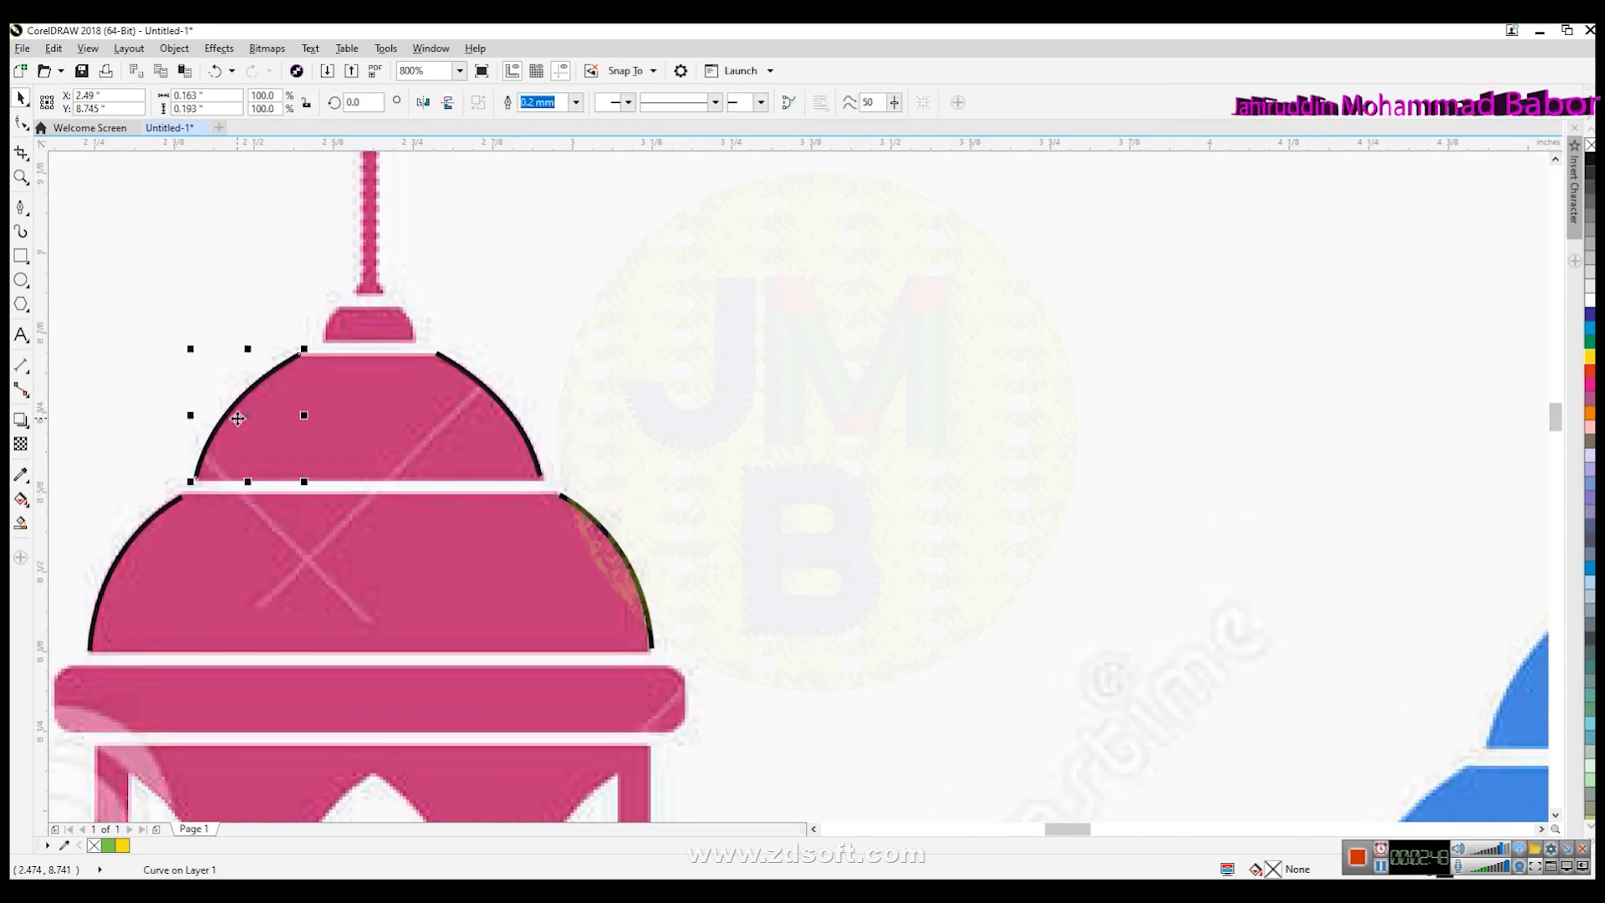
pyautogui.moveTo(209, 425); pyautogui.dragTo(358, 340)
pyautogui.scroll(3, 405, 299)
pyautogui.moveTo(404, 237); pyautogui.dragTo(347, 303)
pyautogui.click(577, 102)
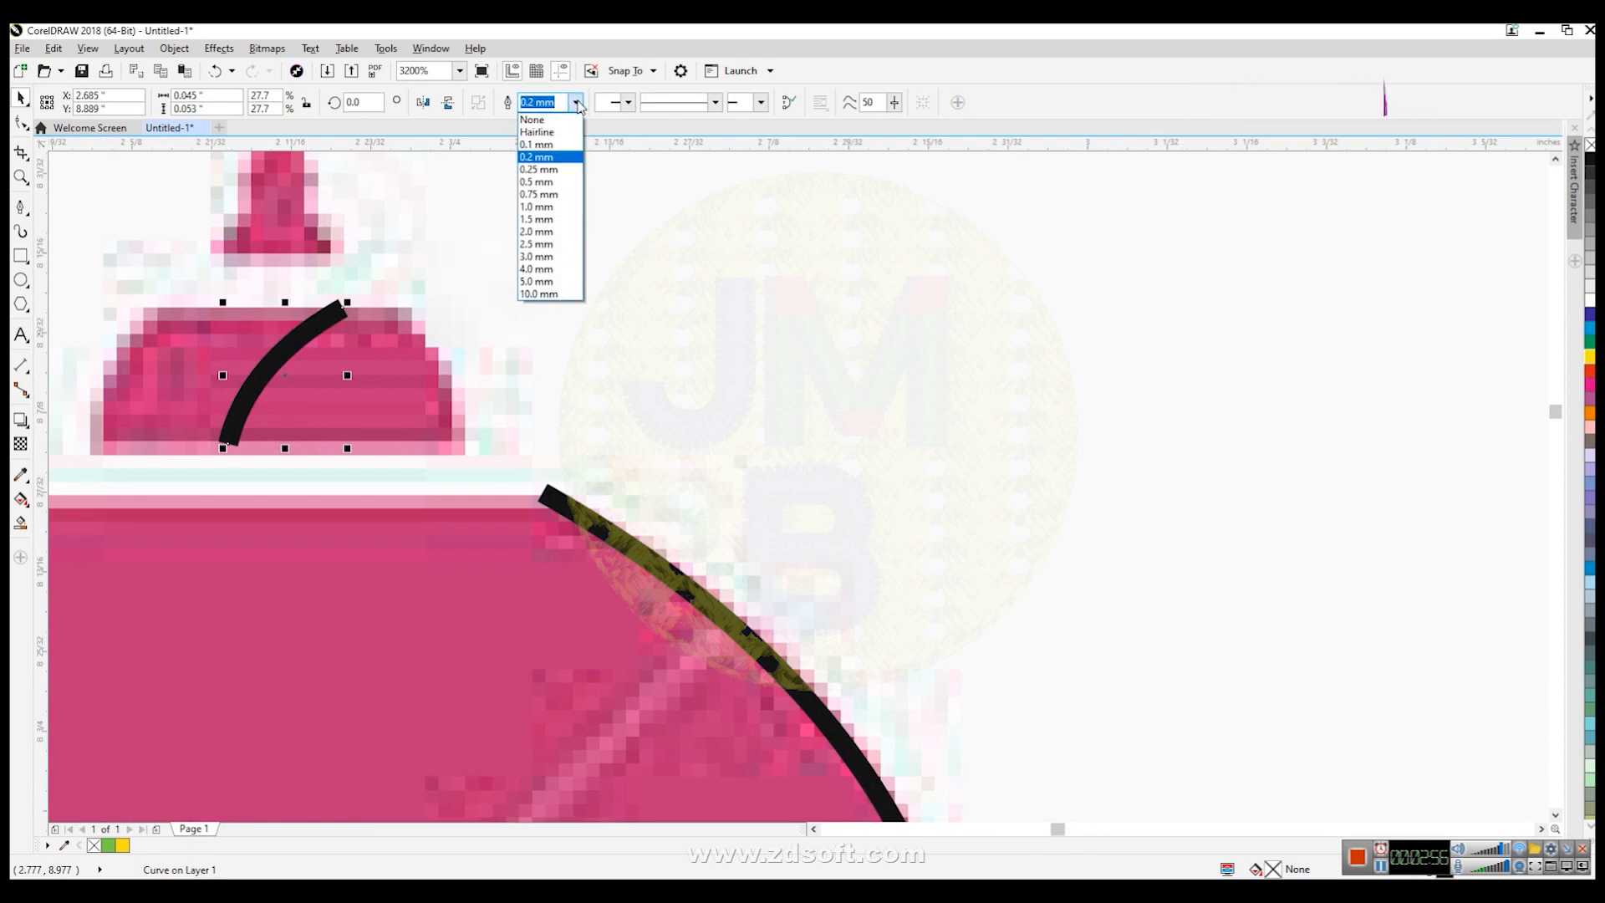
pyautogui.click(539, 140)
pyautogui.moveTo(294, 397); pyautogui.dragTo(144, 377)
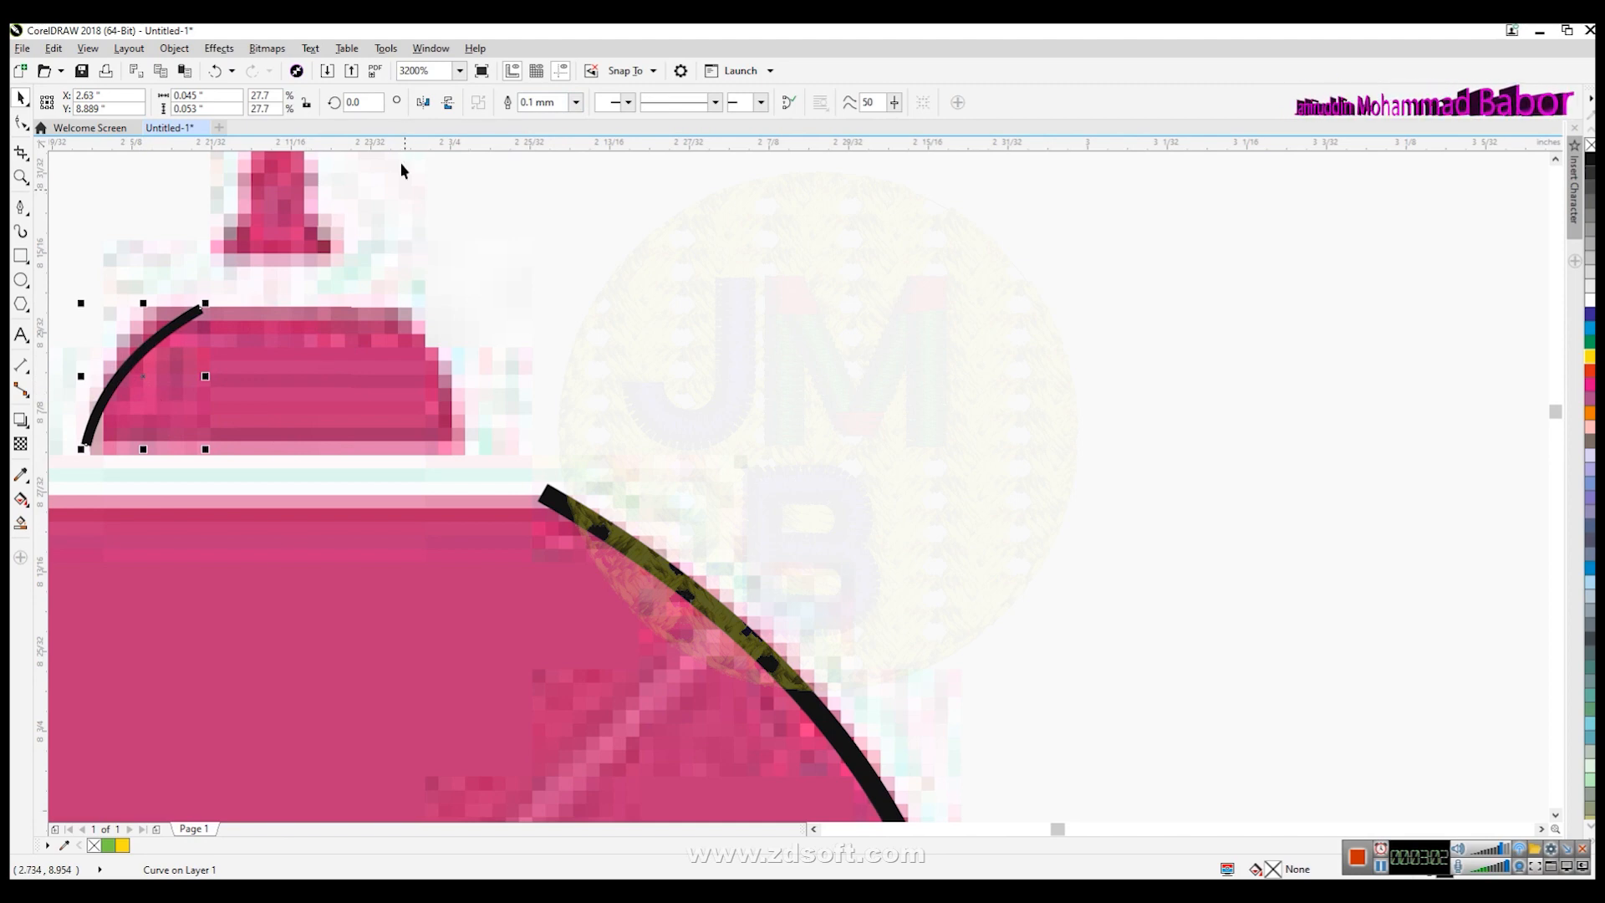
# - Mirror a copy of the cap curve onto the cap's right side
pyautogui.click(420, 102)
pyautogui.moveTo(163, 380); pyautogui.dragTo(434, 376)
pyautogui.scroll(-2, 487, 436)
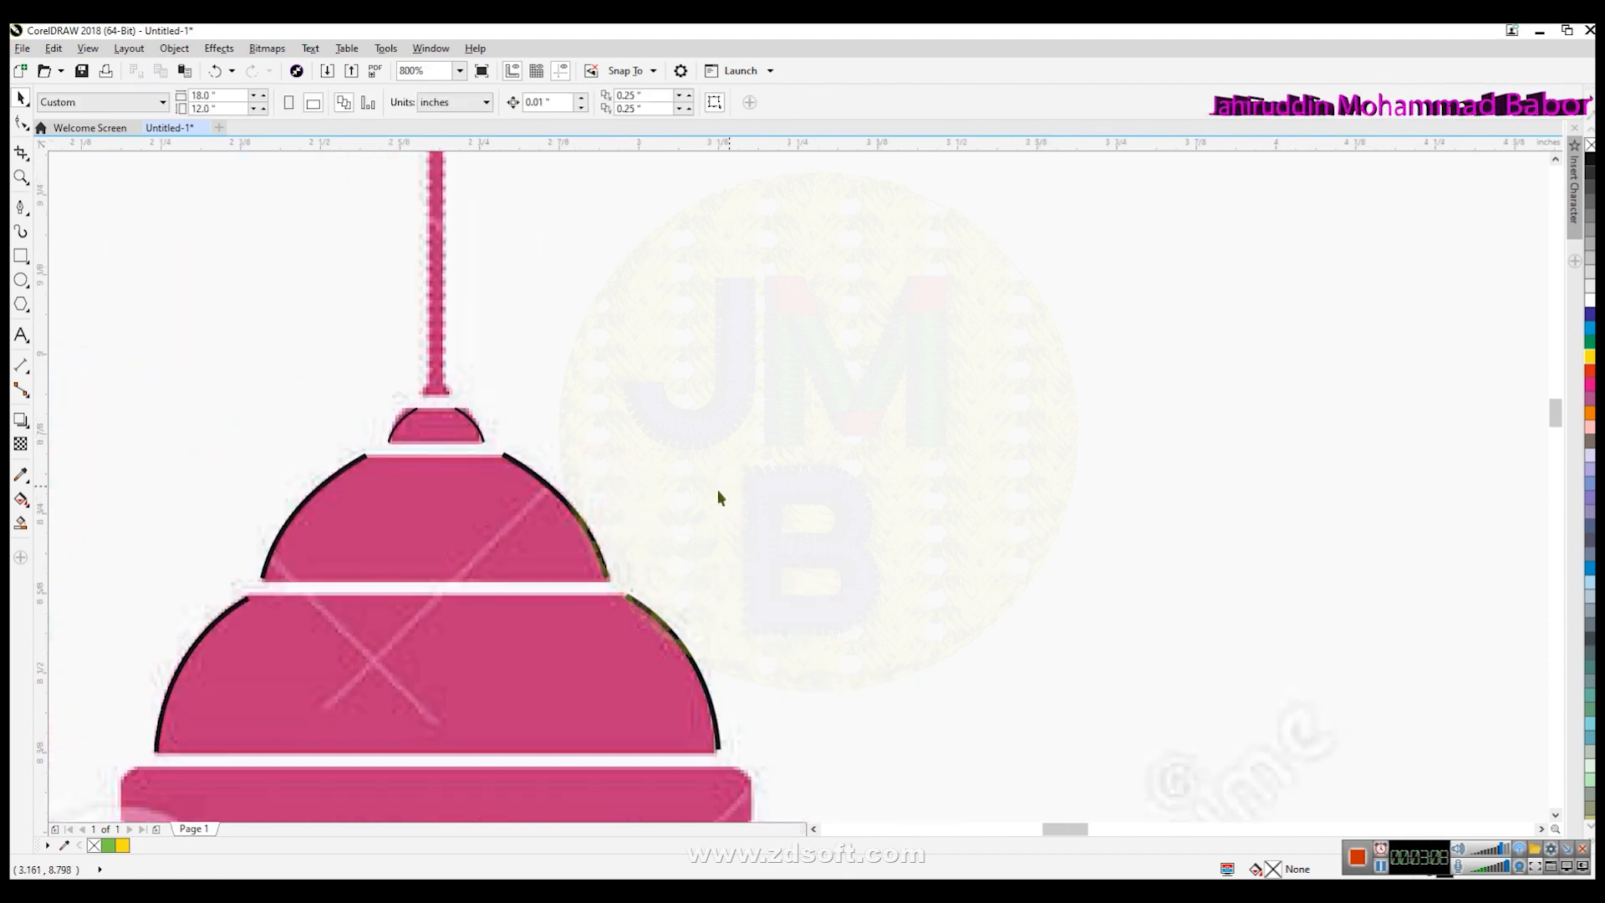
pyautogui.click(732, 487)
pyautogui.scroll(-2, 597, 532)
pyautogui.scroll(1, 578, 669)
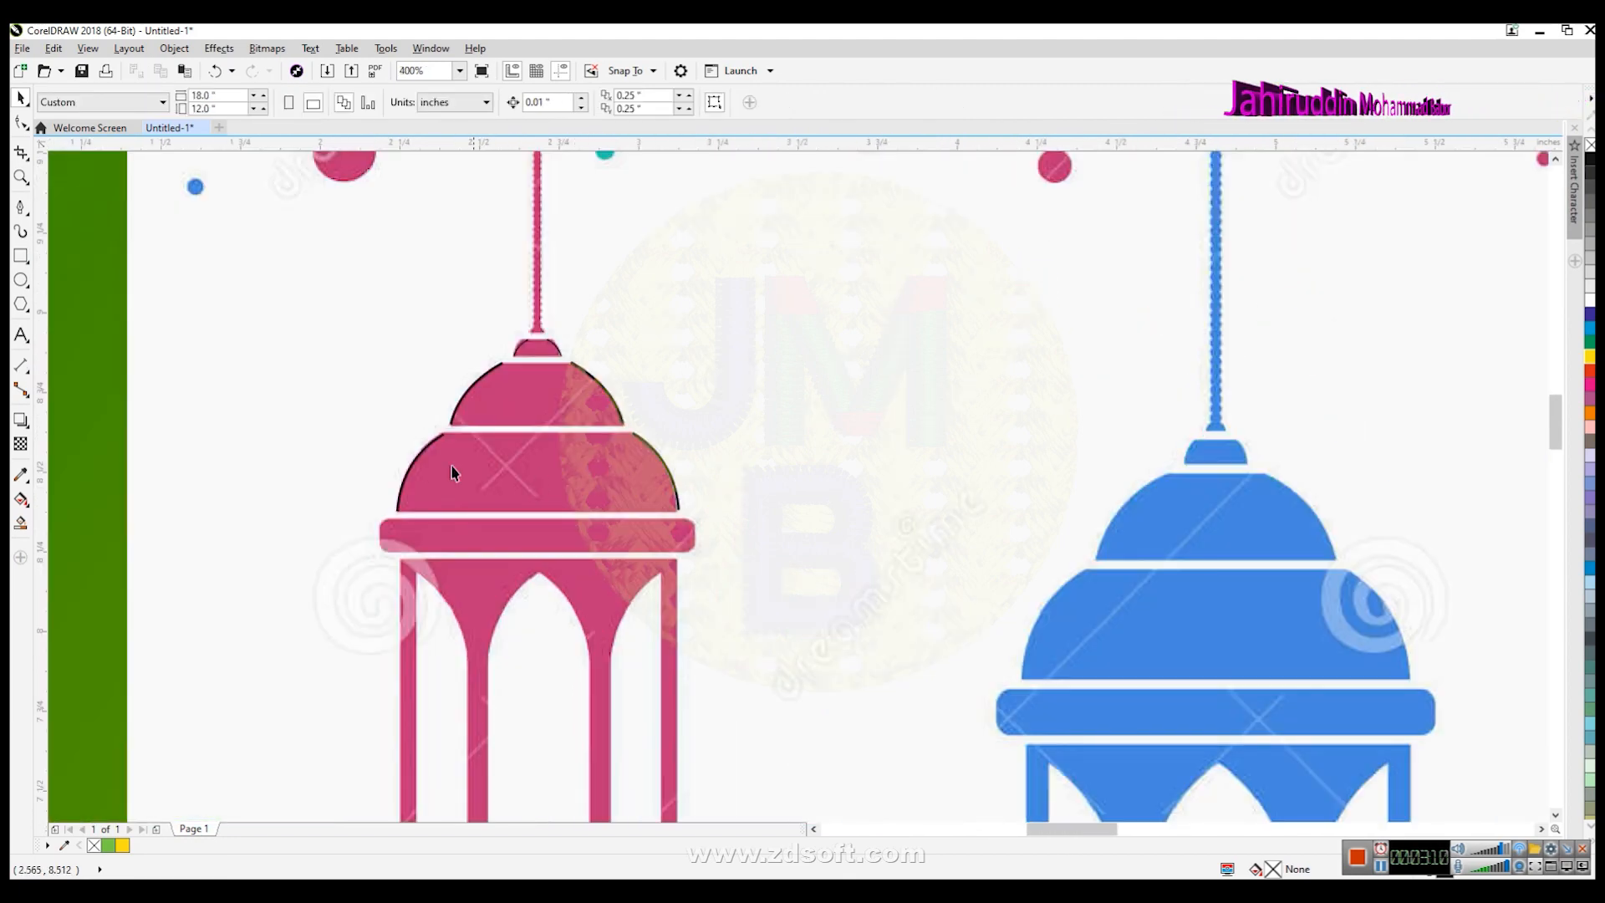
pyautogui.click(411, 464)
pyautogui.keyDown('shift'); pyautogui.click(669, 473); pyautogui.keyUp('shift')
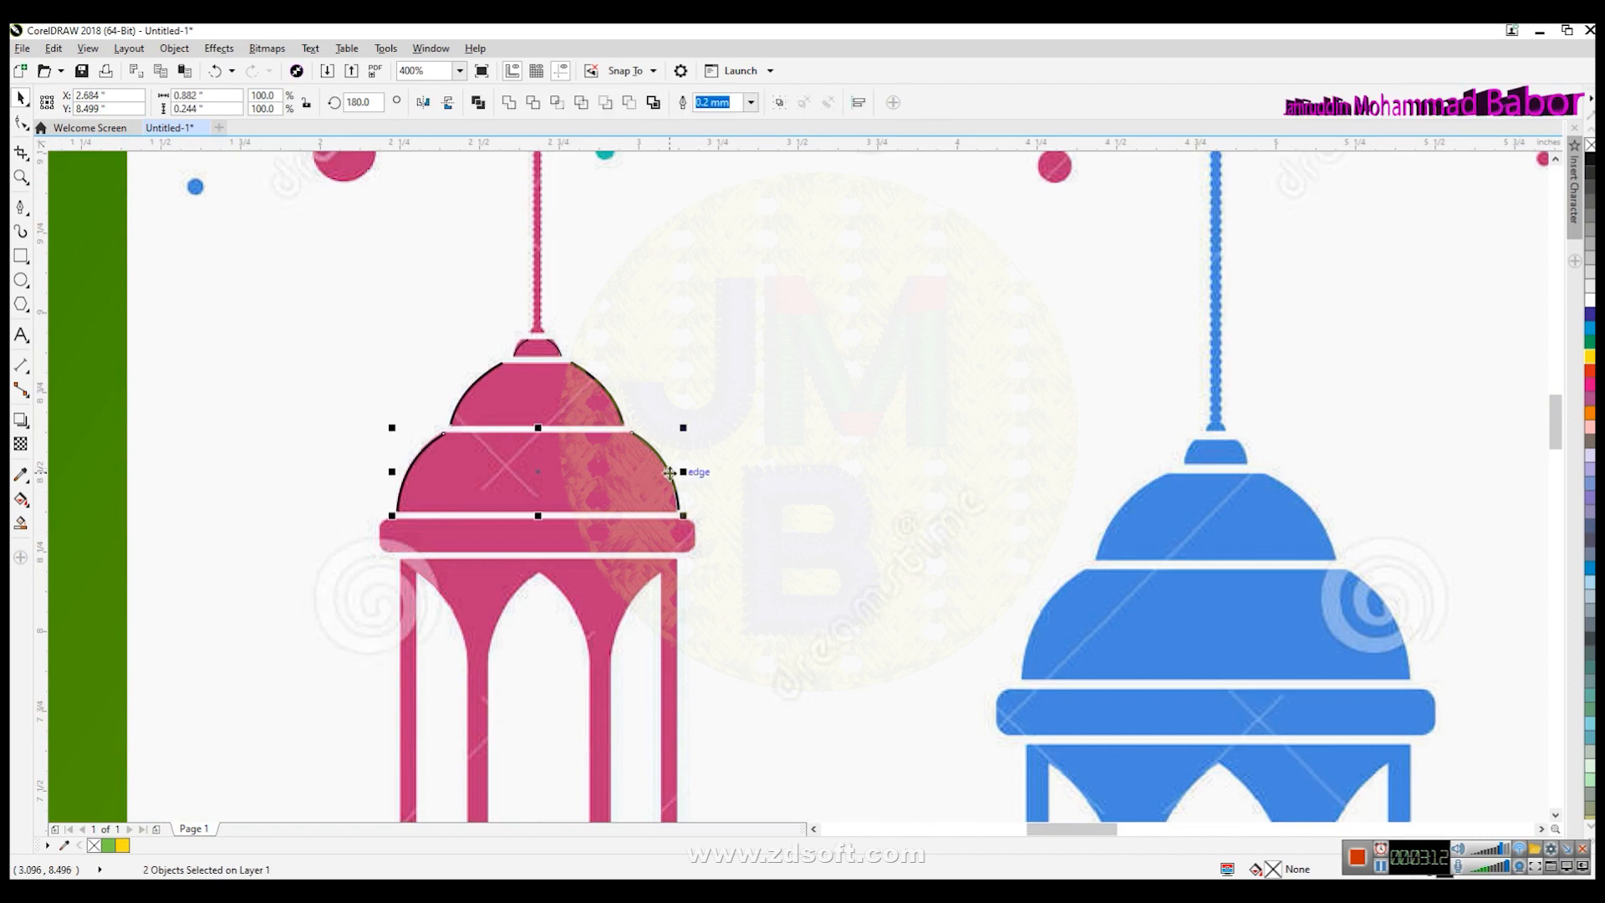
pyautogui.press('Escape')
# - Blend the lower dome's left and right curves to fill it with ribs
pyautogui.scroll(1, 500, 450)
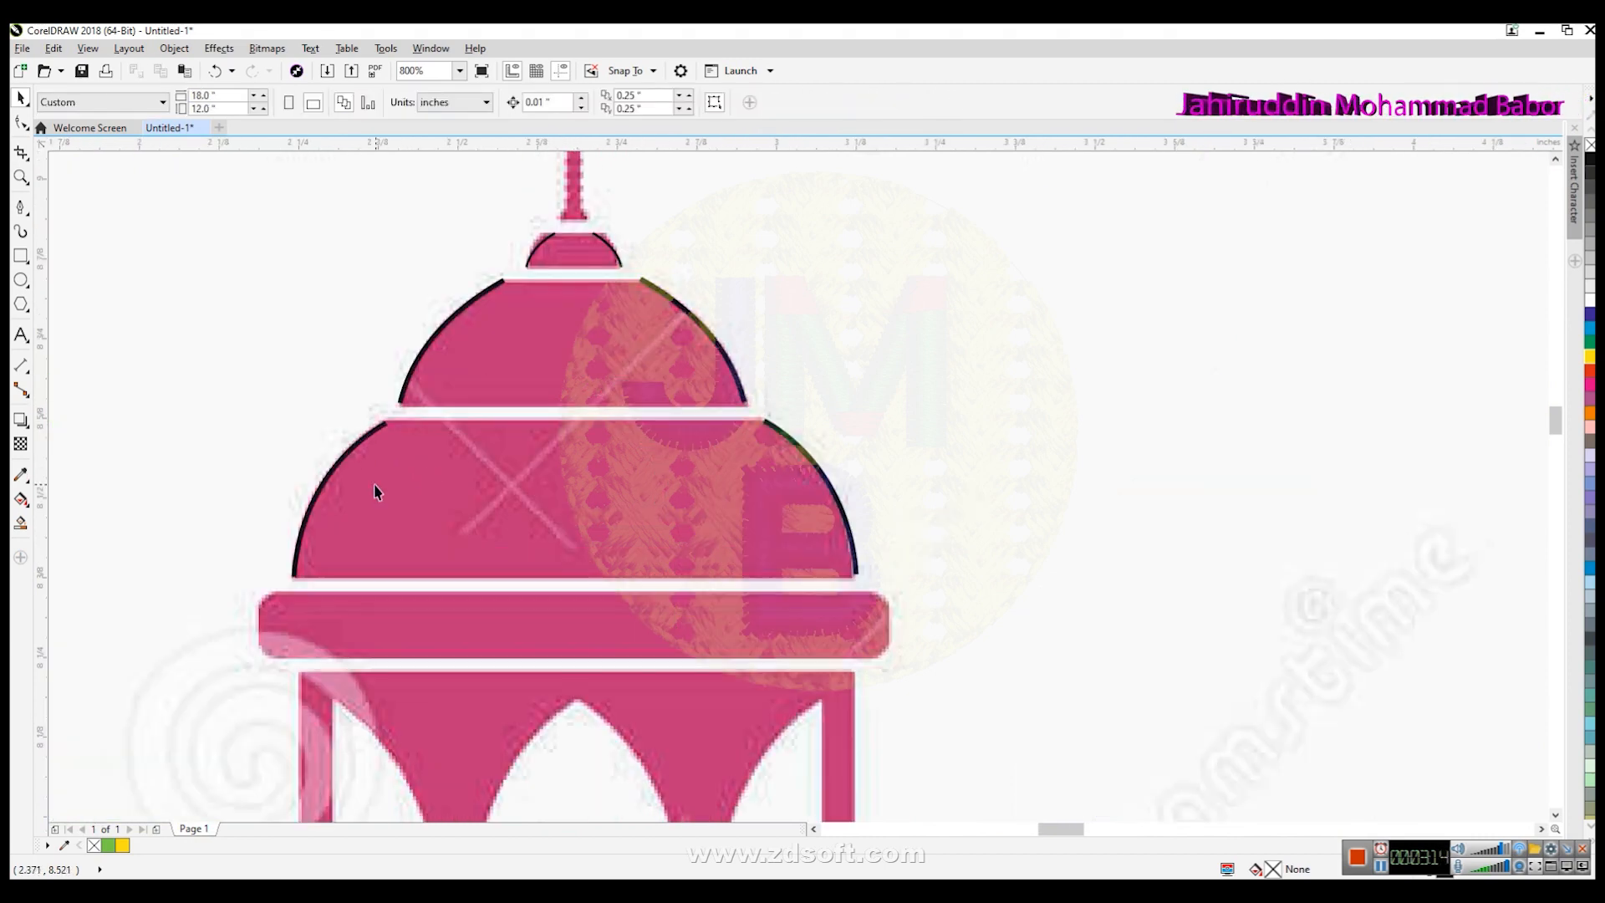
pyautogui.click(318, 502)
pyautogui.keyDown('shift'); pyautogui.click(833, 491); pyautogui.keyUp('shift')
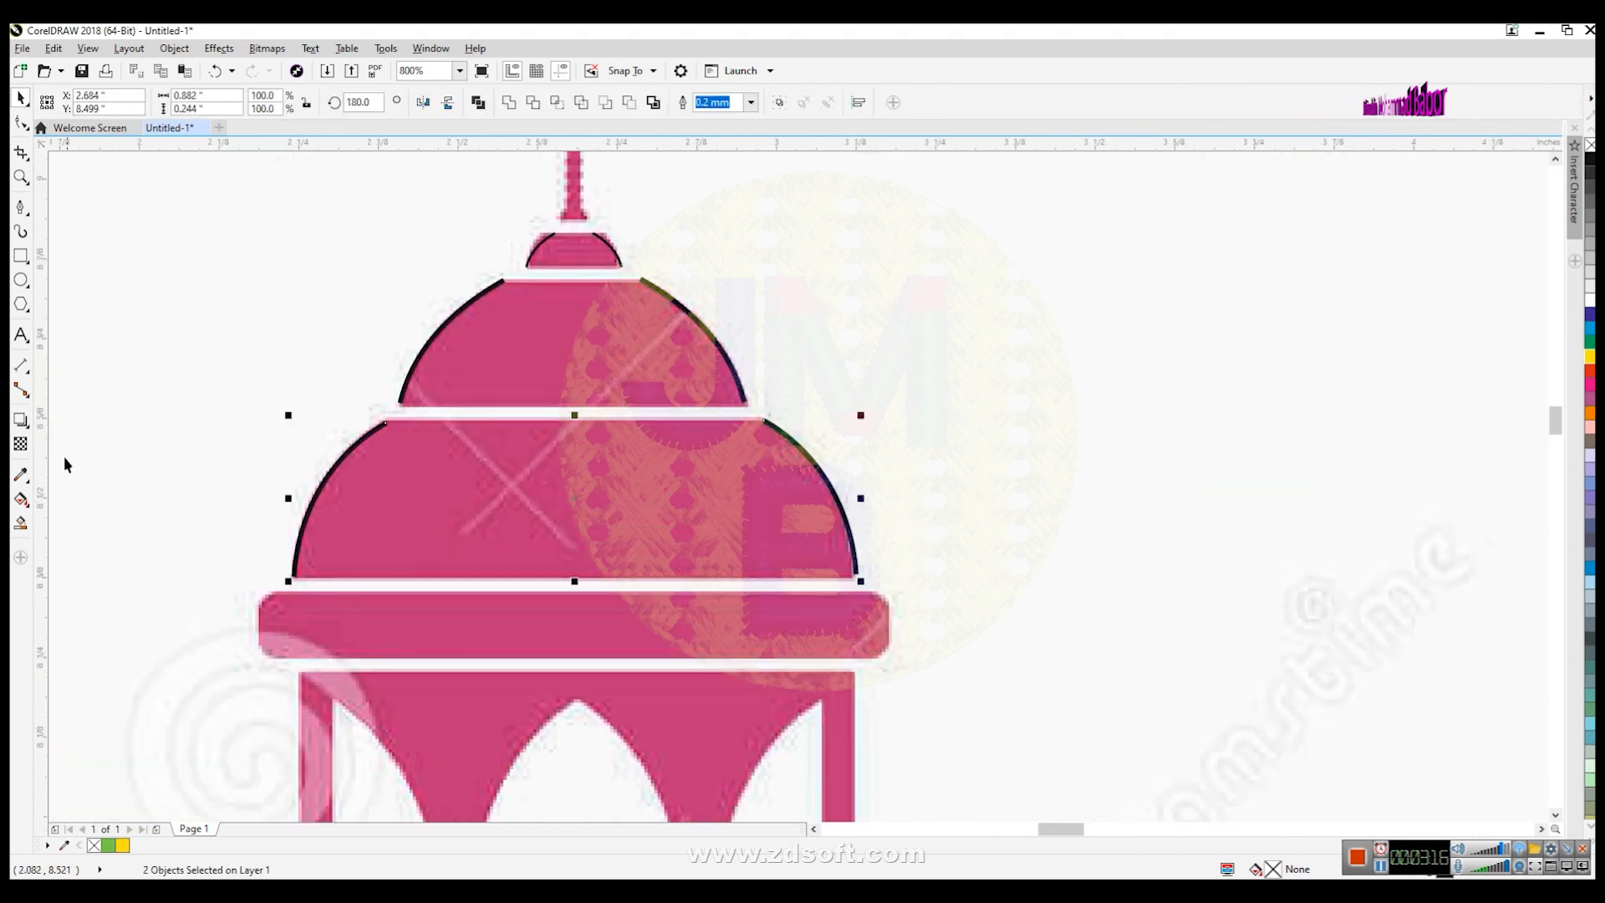
pyautogui.click(24, 423)
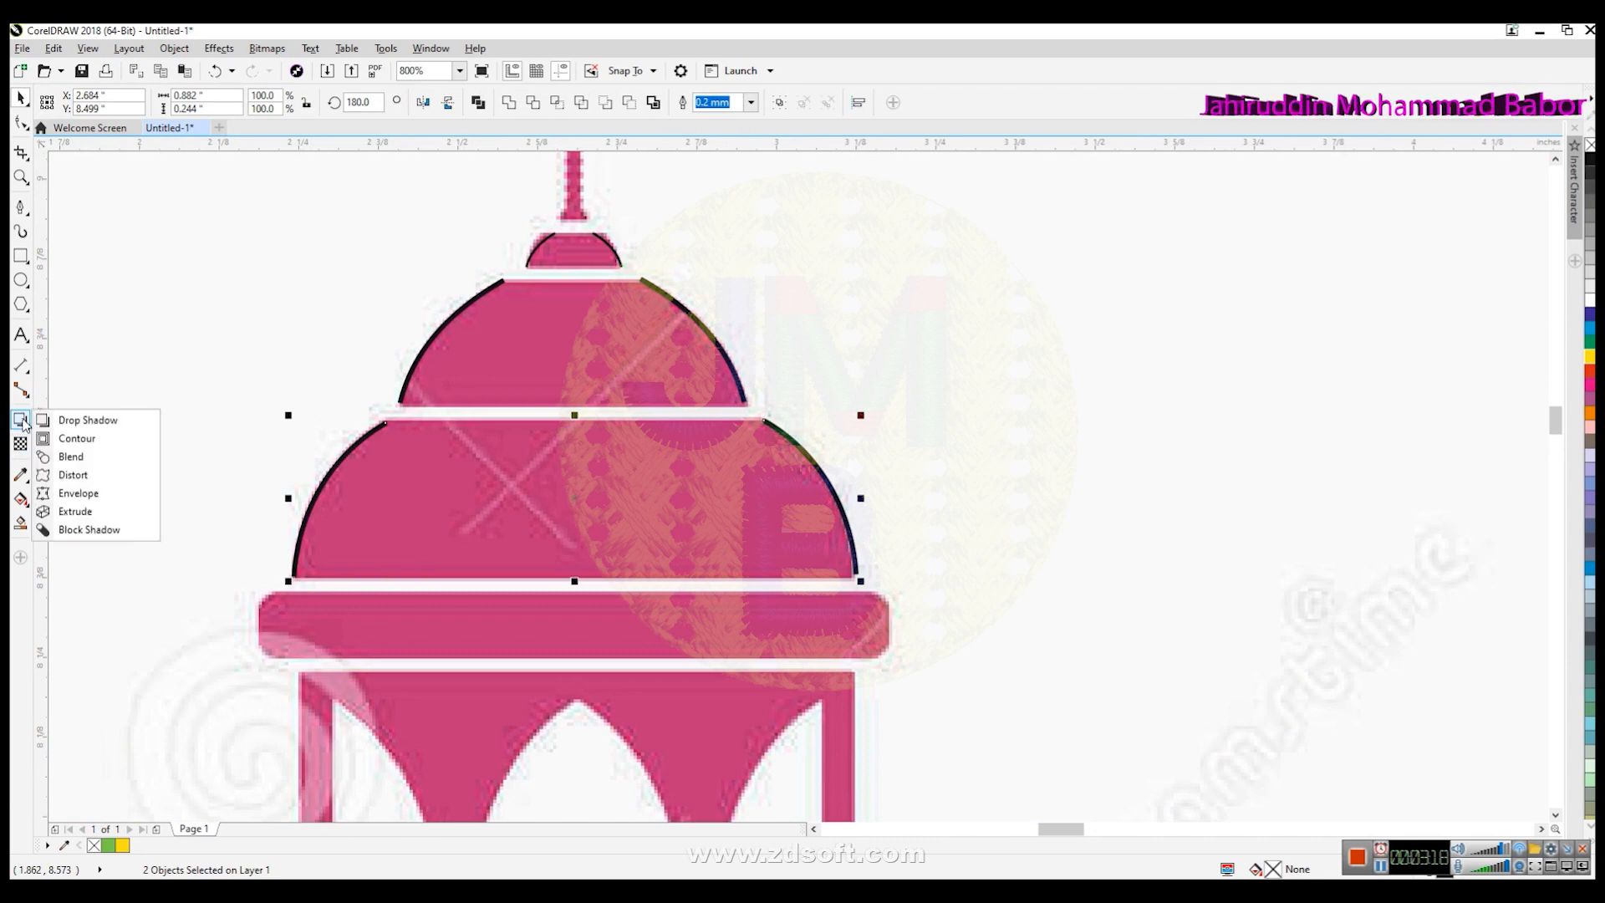
pyautogui.click(84, 458)
pyautogui.moveTo(318, 506); pyautogui.dragTo(815, 496)
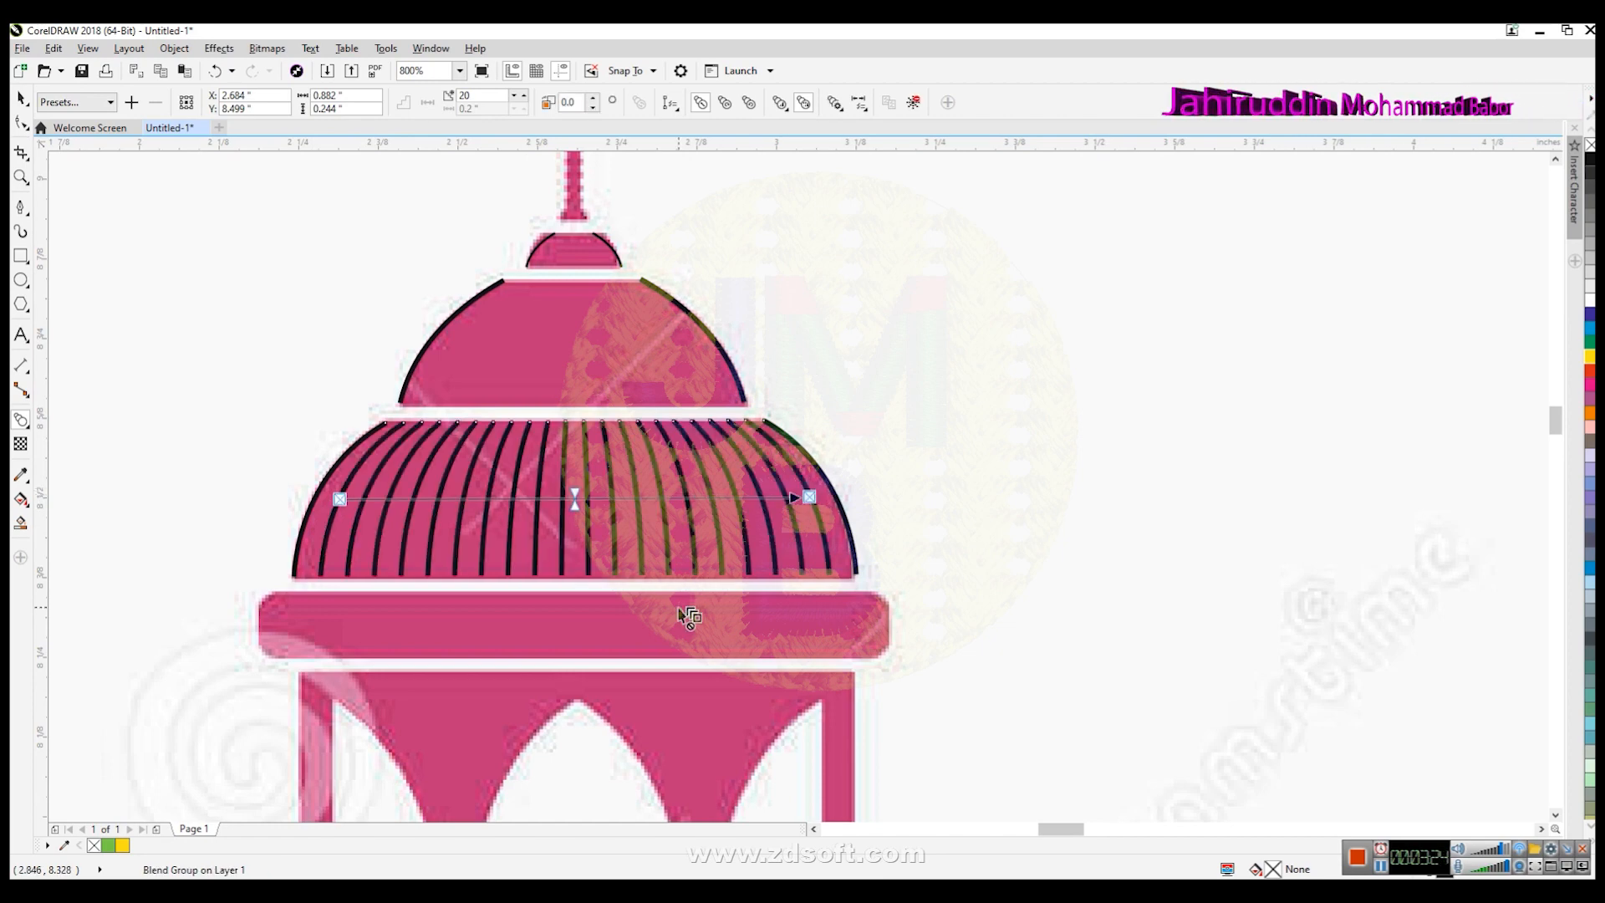
pyautogui.click(21, 99)
pyautogui.press('Escape')
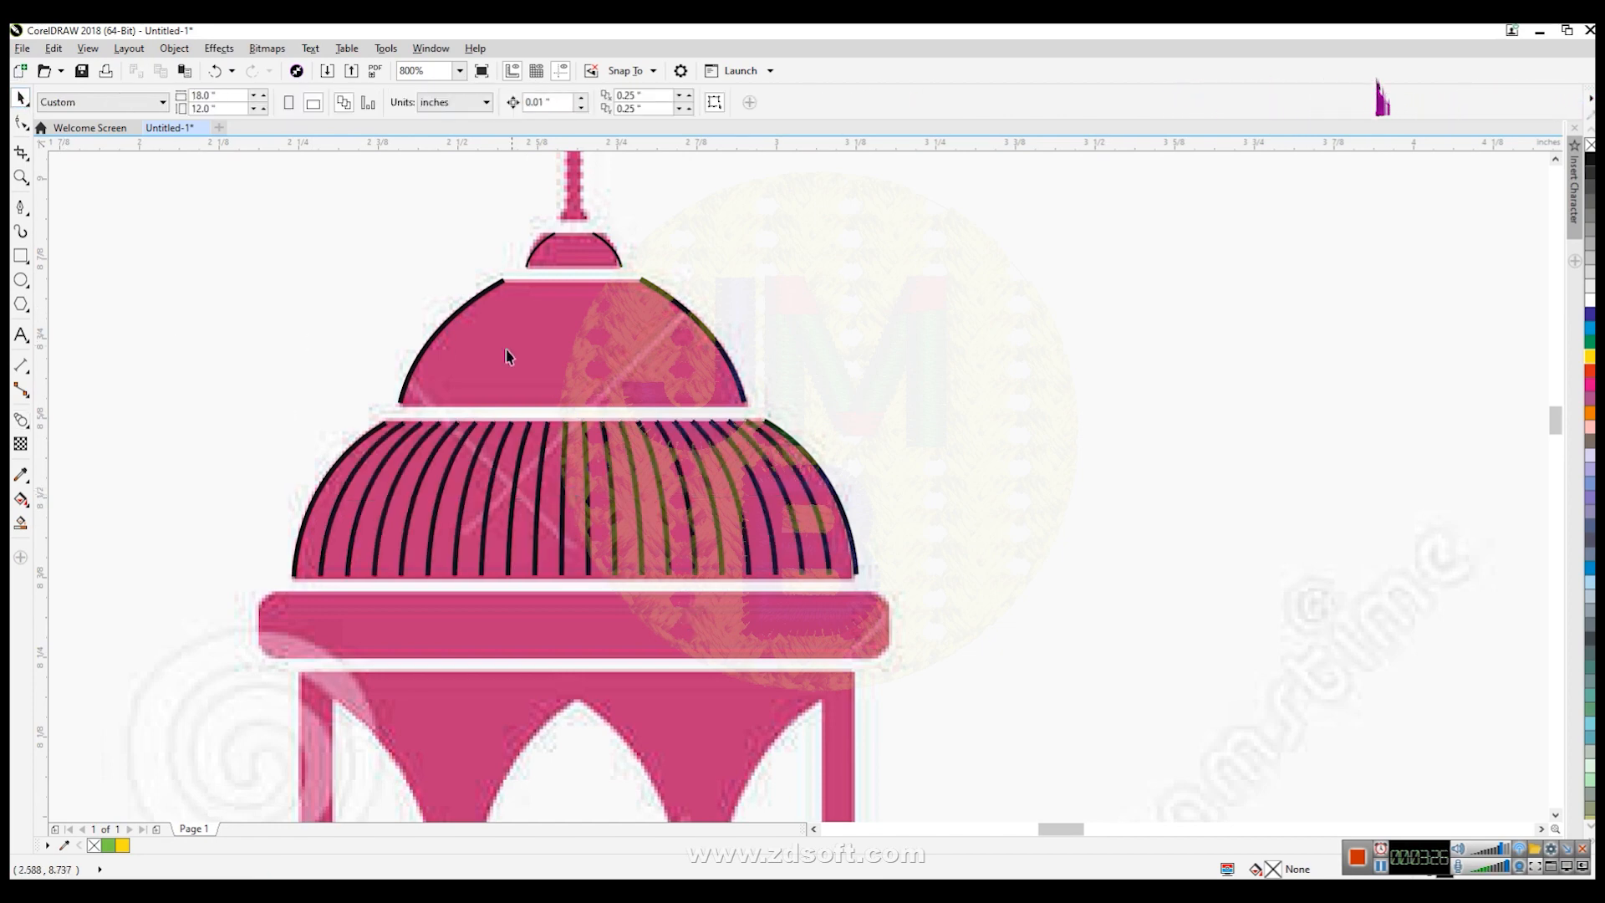
# - Blend the top dome's left and right curves to fill it with ribs
pyautogui.click(418, 363)
pyautogui.keyDown('shift'); pyautogui.click(722, 352); pyautogui.keyUp('shift')
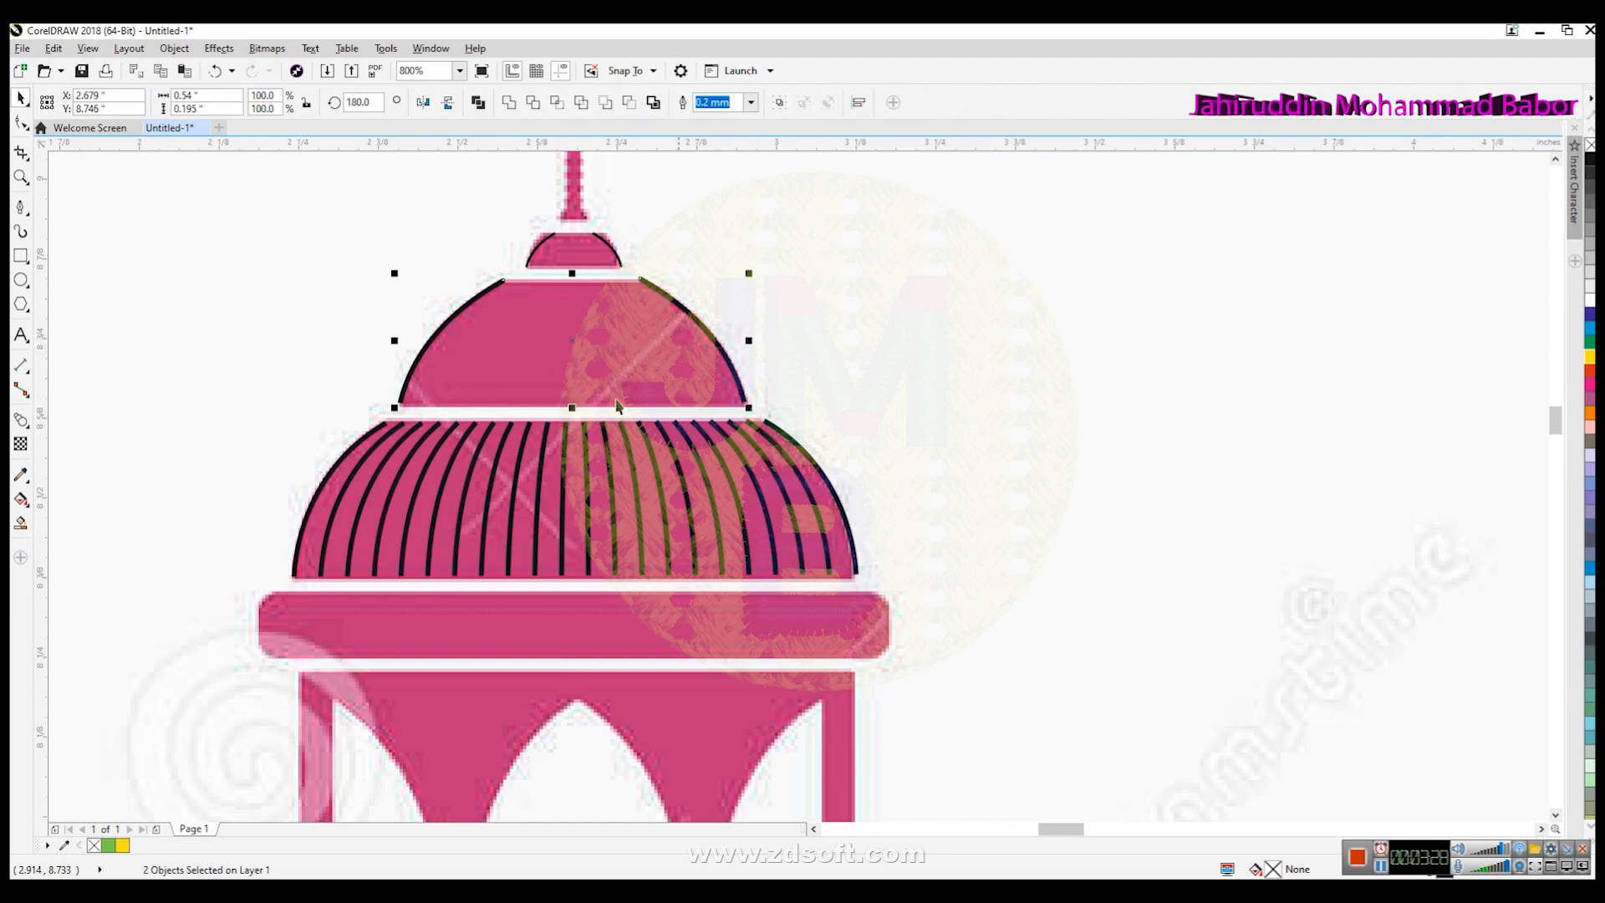
pyautogui.click(32, 421)
pyautogui.moveTo(431, 349); pyautogui.dragTo(691, 340)
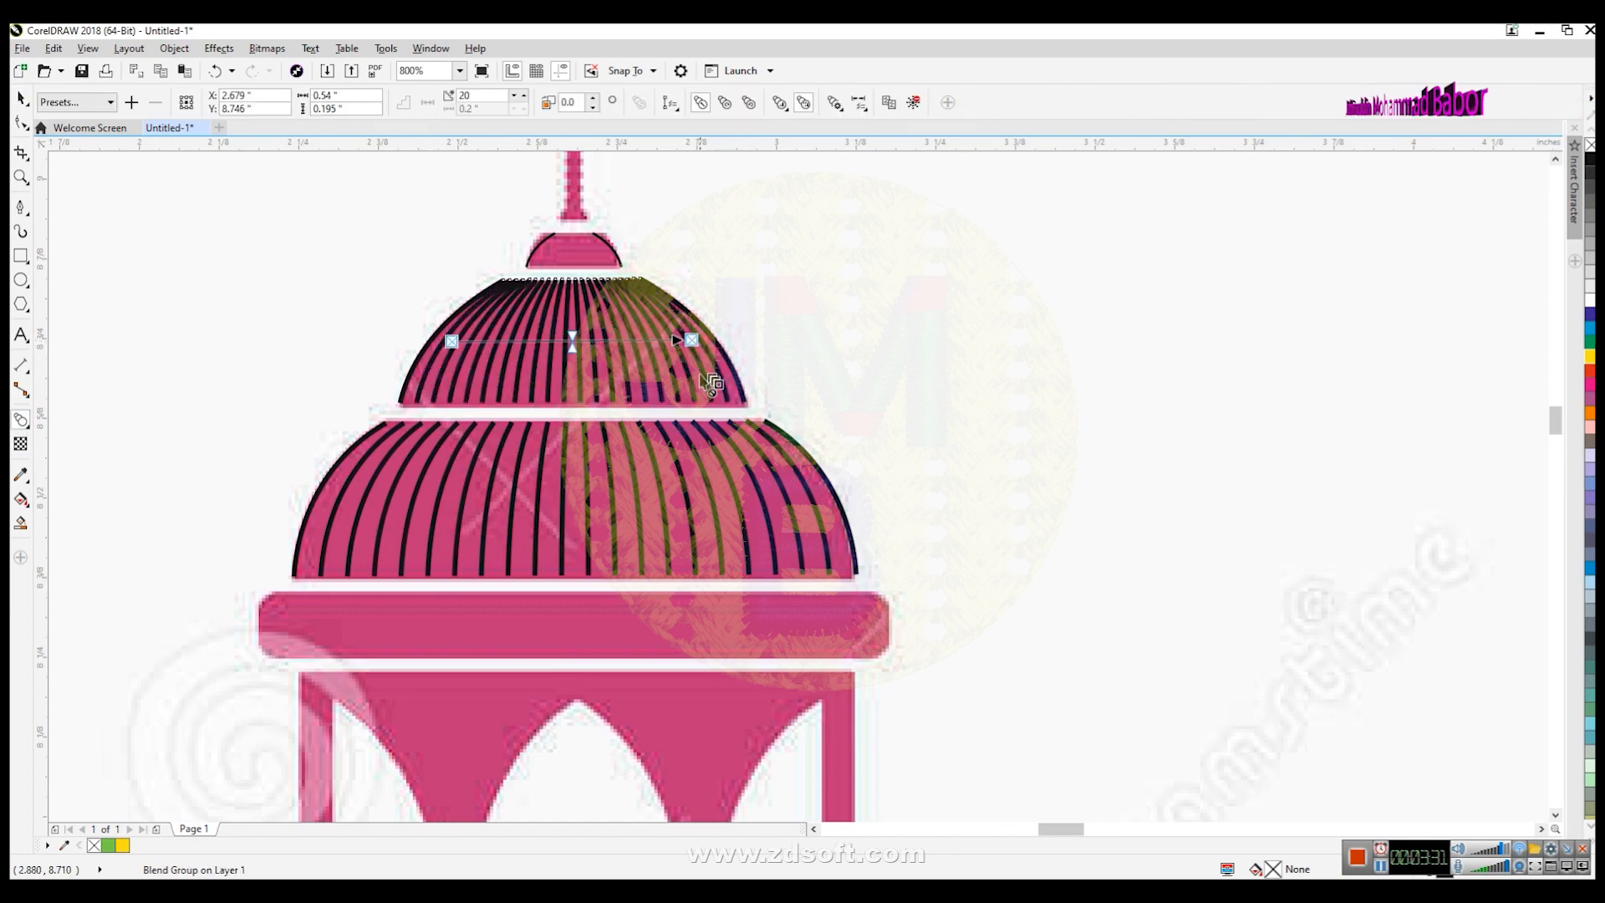
pyautogui.click(22, 98)
pyautogui.click(960, 269)
# - Blend the small cap's left and right curves to fill it with ribs
pyautogui.scroll(2, 1553, 171)
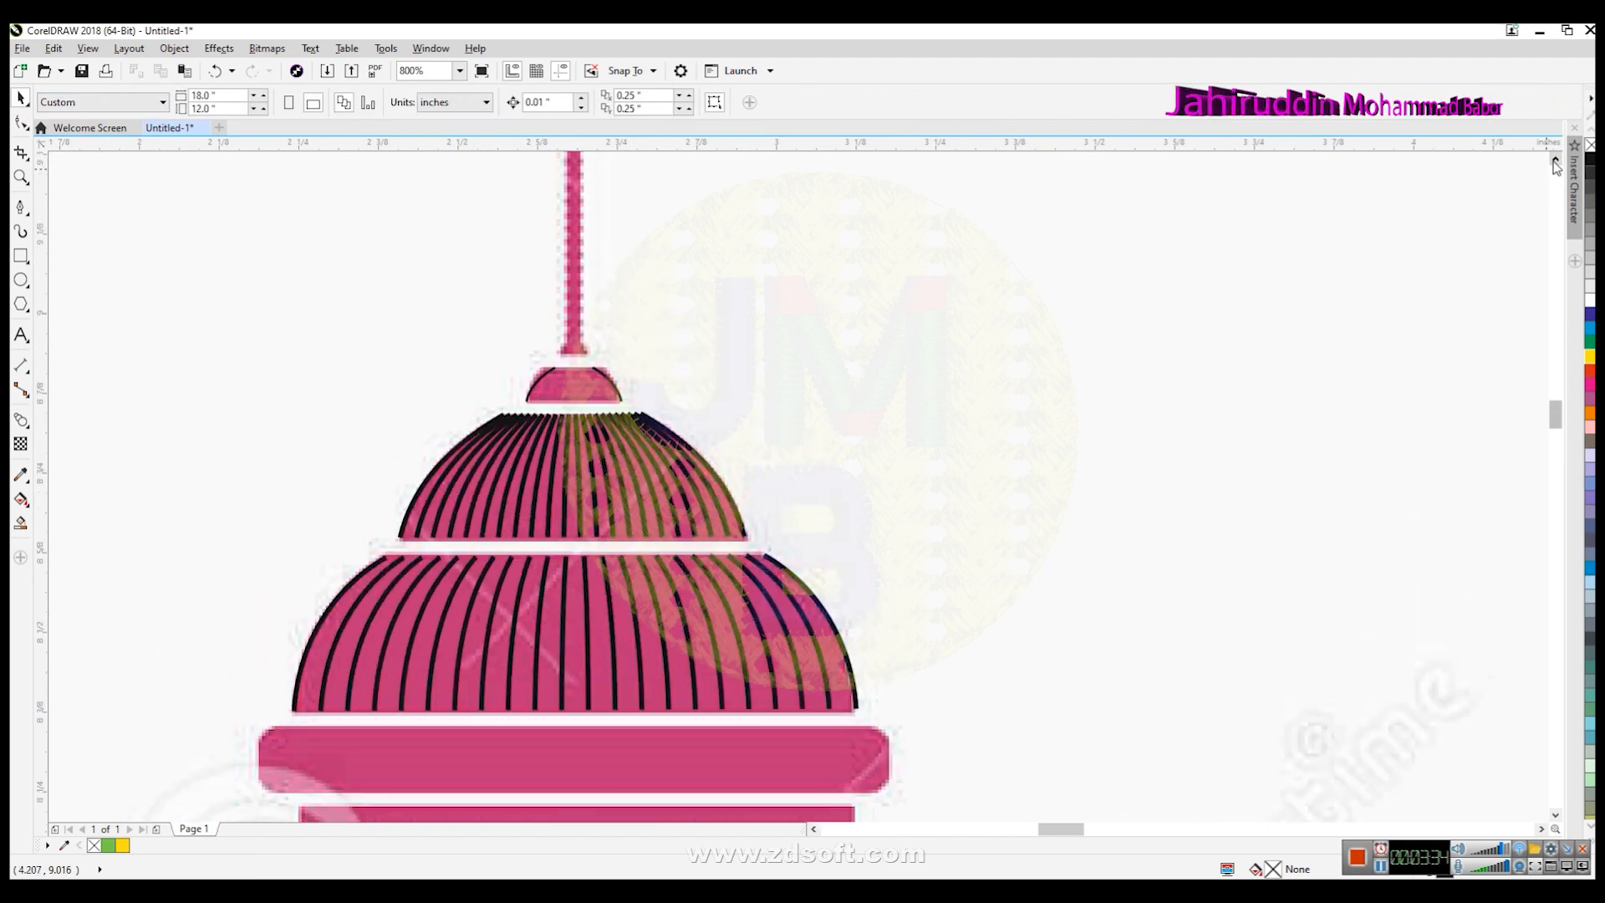
pyautogui.moveTo(504, 349); pyautogui.dragTo(660, 415)
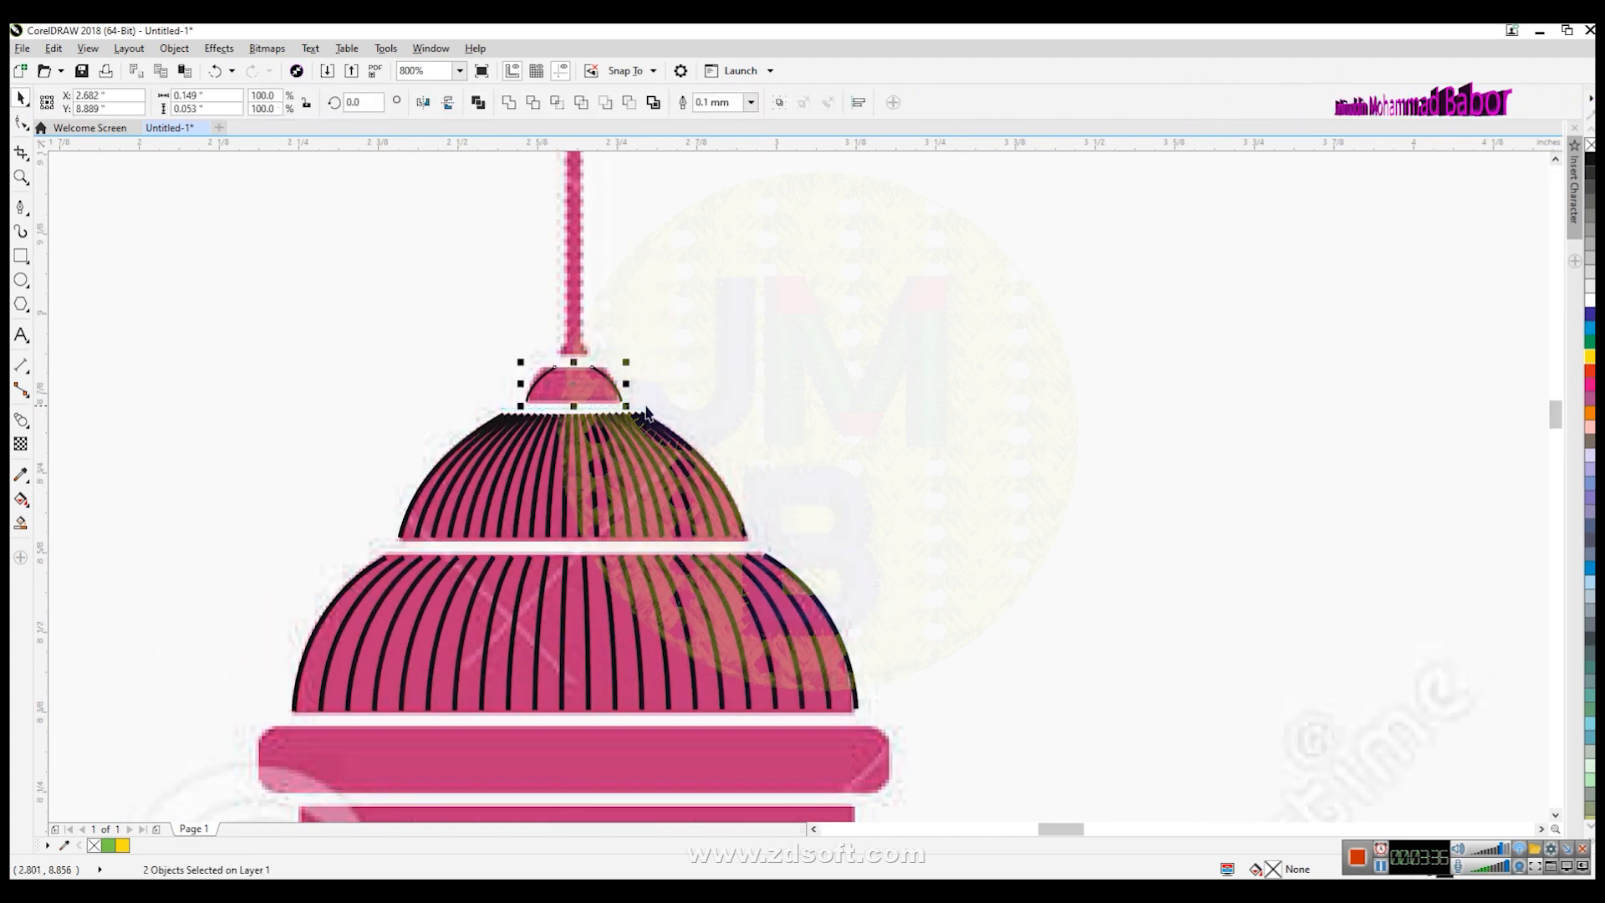
pyautogui.scroll(1, 635, 386)
pyautogui.click(21, 420)
pyautogui.moveTo(465, 383); pyautogui.dragTo(598, 386)
pyautogui.scroll(-2, 672, 414)
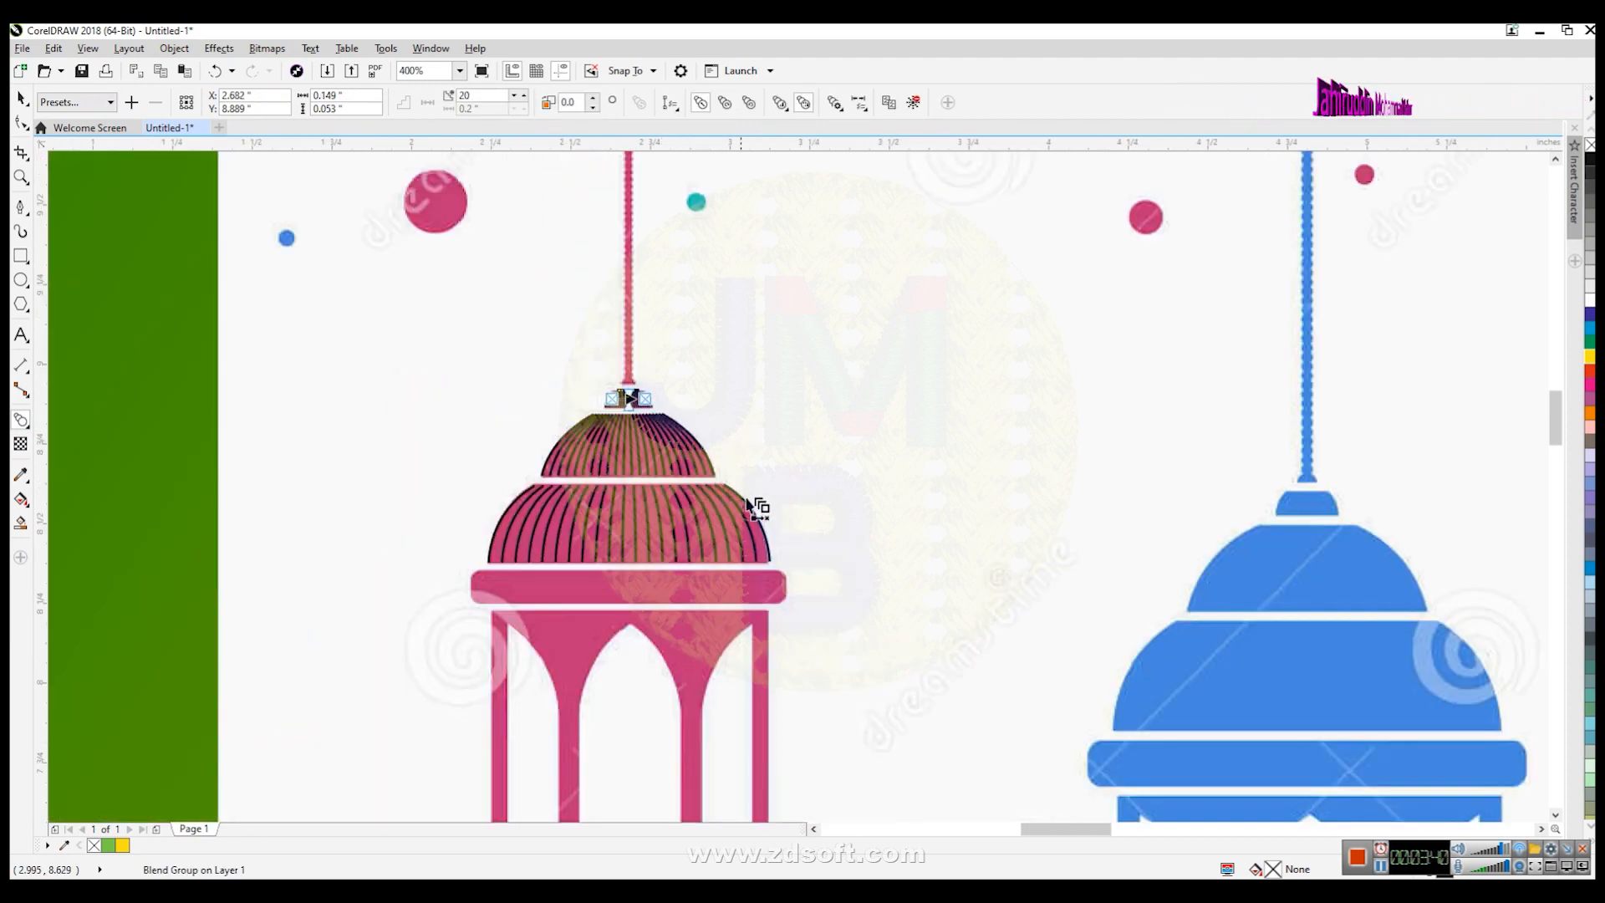
pyautogui.click(21, 98)
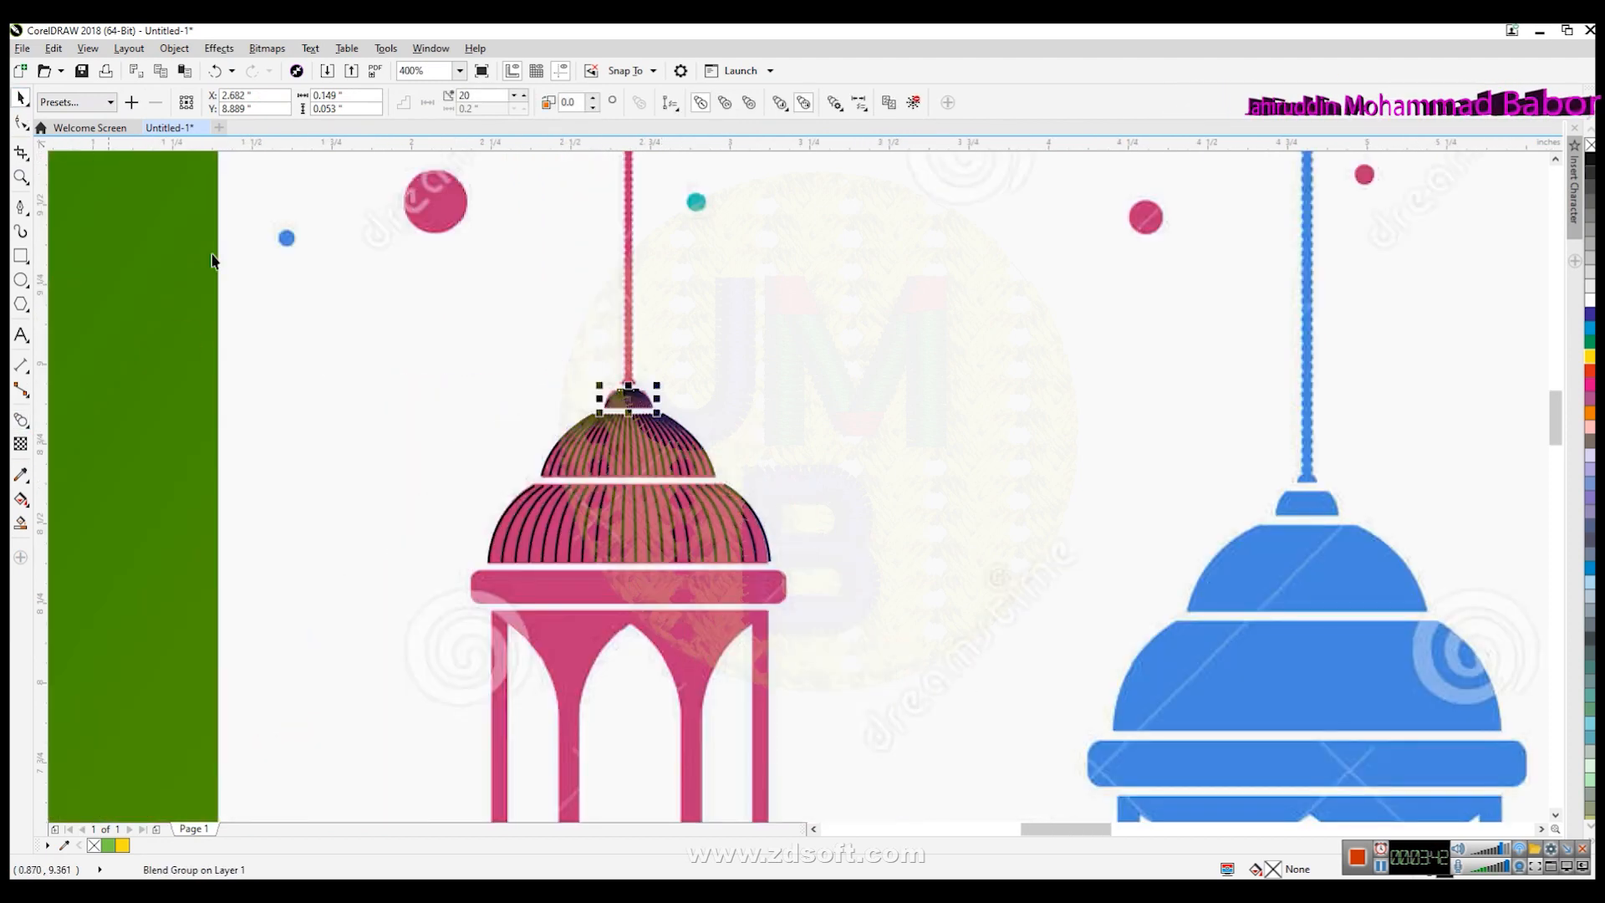
# - Zoom out to compare the traced lantern with the reference image, then return to the lantern's middle band
pyautogui.click(754, 506)
pyautogui.scroll(-2, 904, 563)
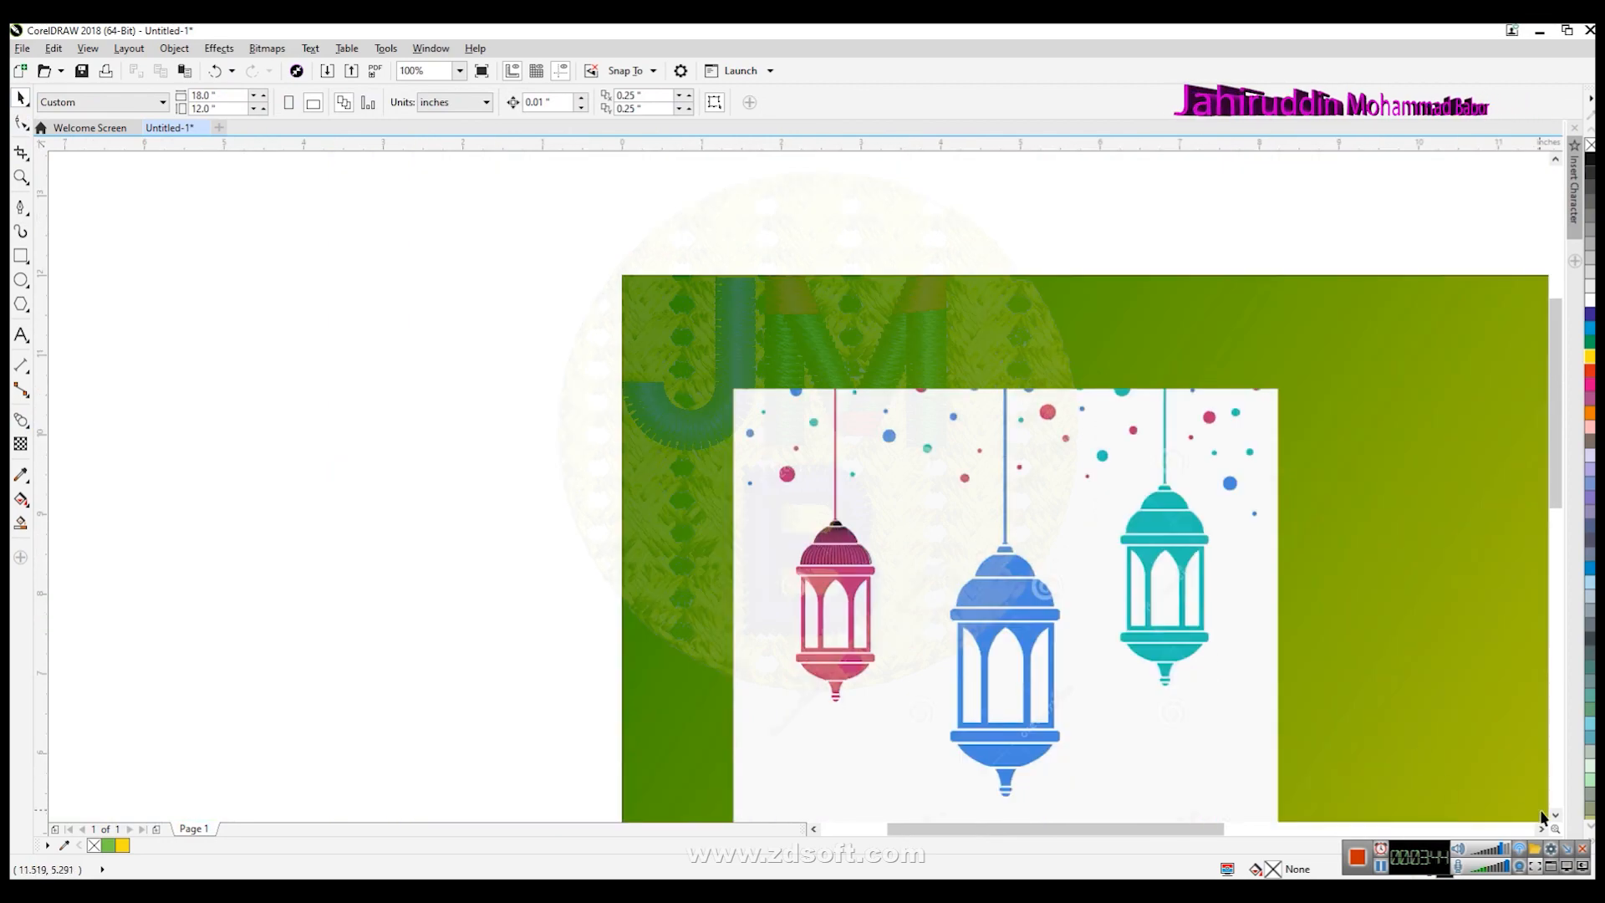
pyautogui.scroll(-2, 1541, 811)
pyautogui.hscroll(3, 1548, 836)
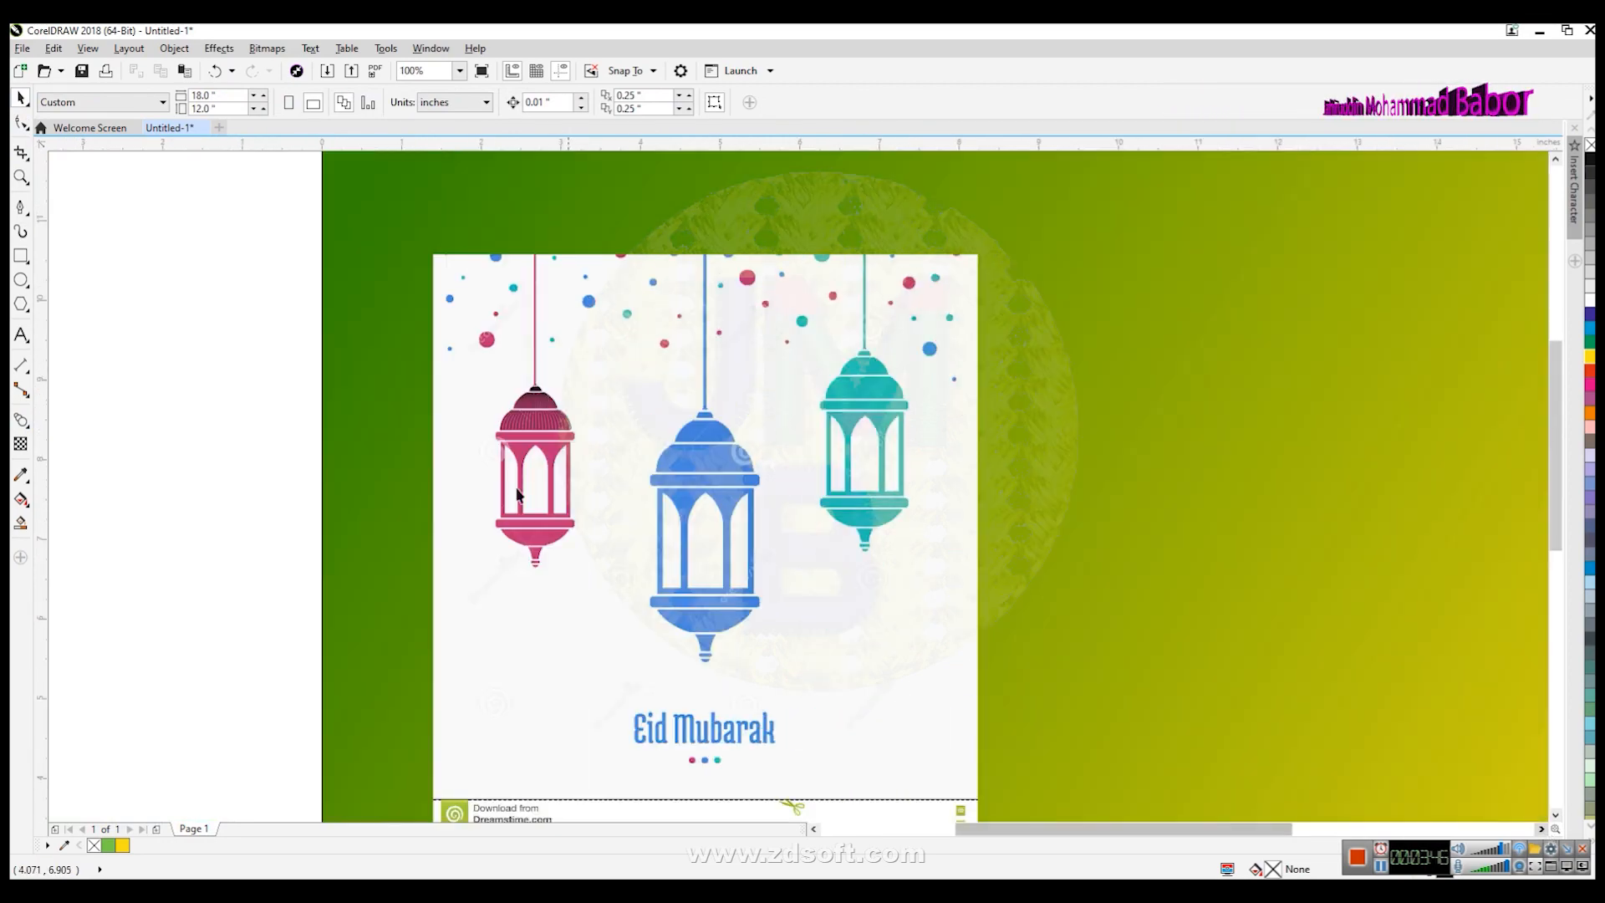
pyautogui.scroll(1, 560, 443)
pyautogui.scroll(1, 556, 455)
pyautogui.scroll(1, 555, 455)
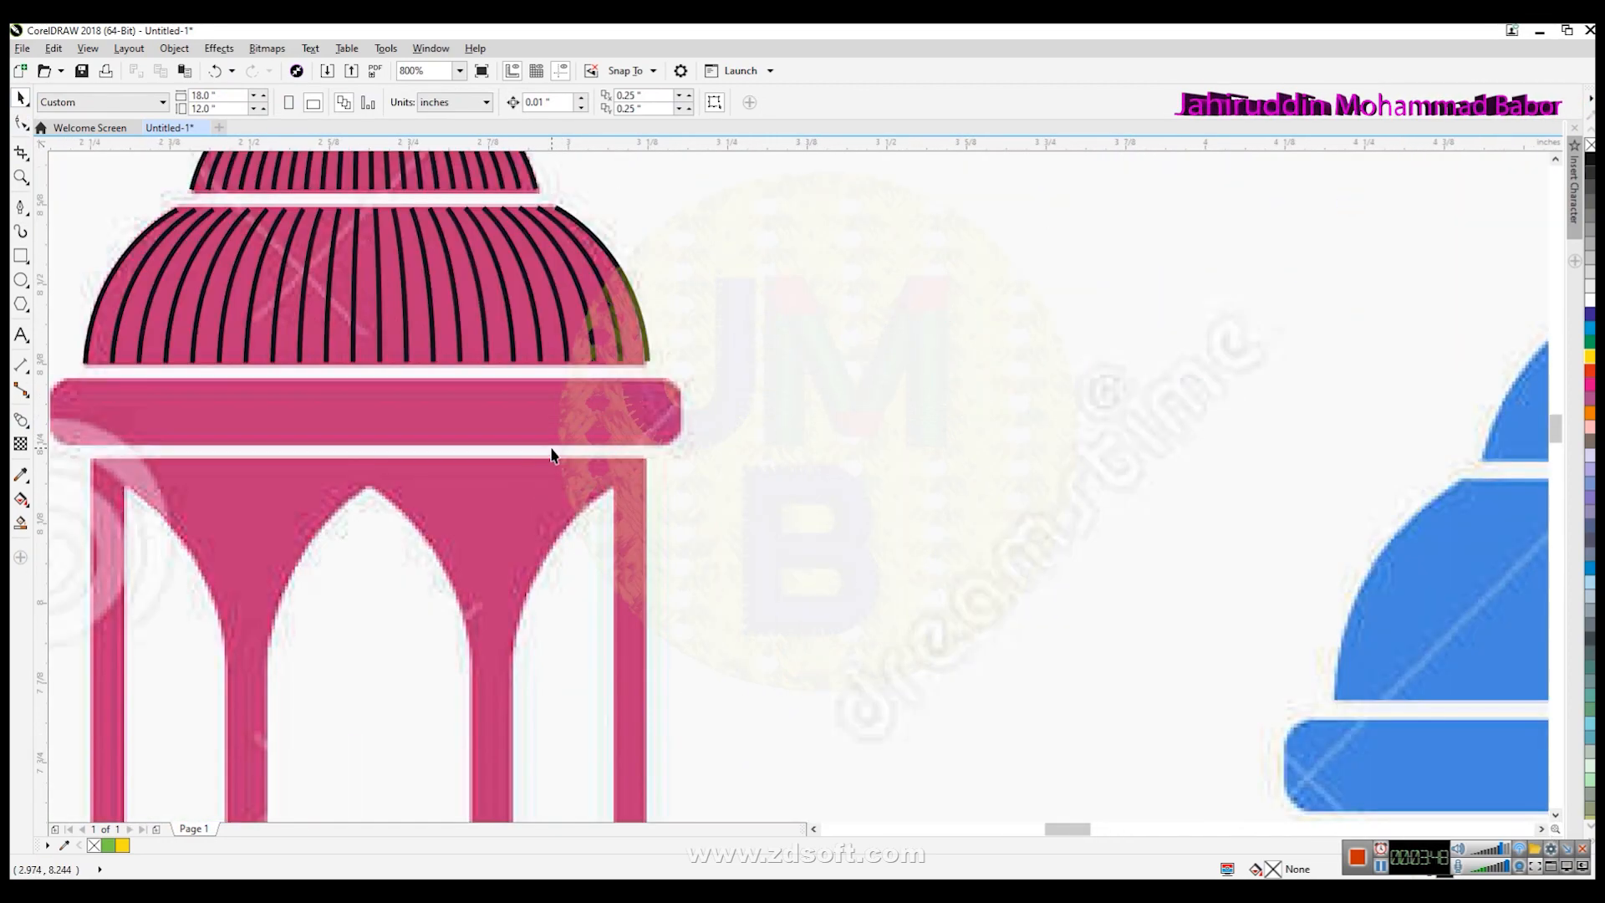
pyautogui.click(810, 829)
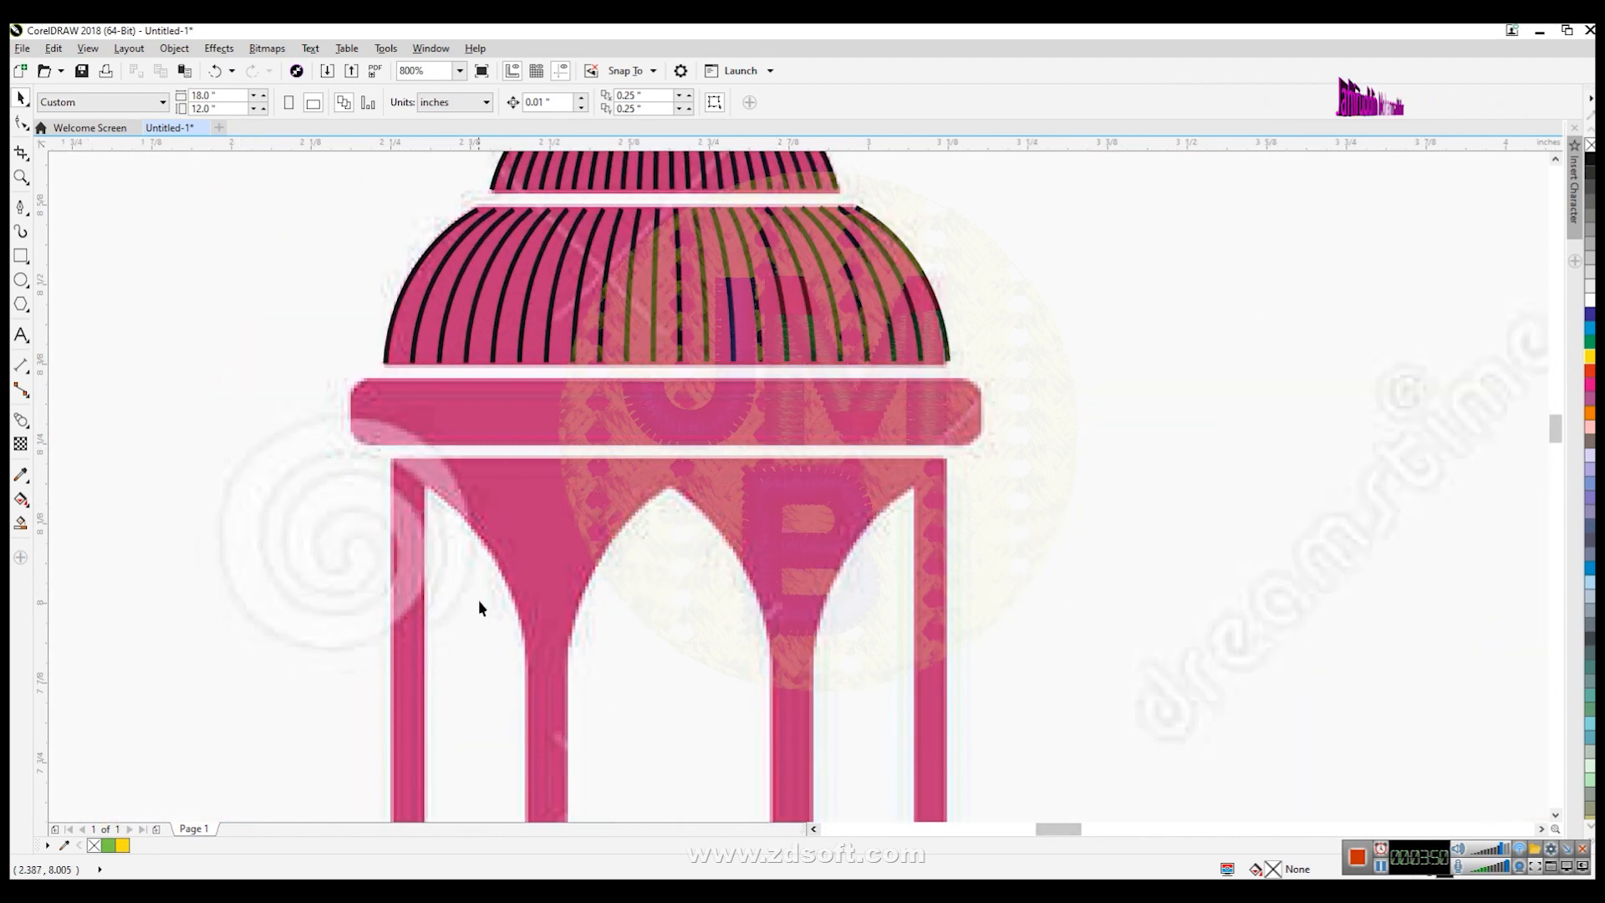
# - Draw a rectangle over the lantern's middle band and round its corners to about 0.027 inches
pyautogui.click(21, 256)
pyautogui.moveTo(360, 380); pyautogui.dragTo(967, 445)
pyautogui.click(21, 123)
pyautogui.moveTo(364, 380); pyautogui.dragTo(380, 381)
pyautogui.click(21, 98)
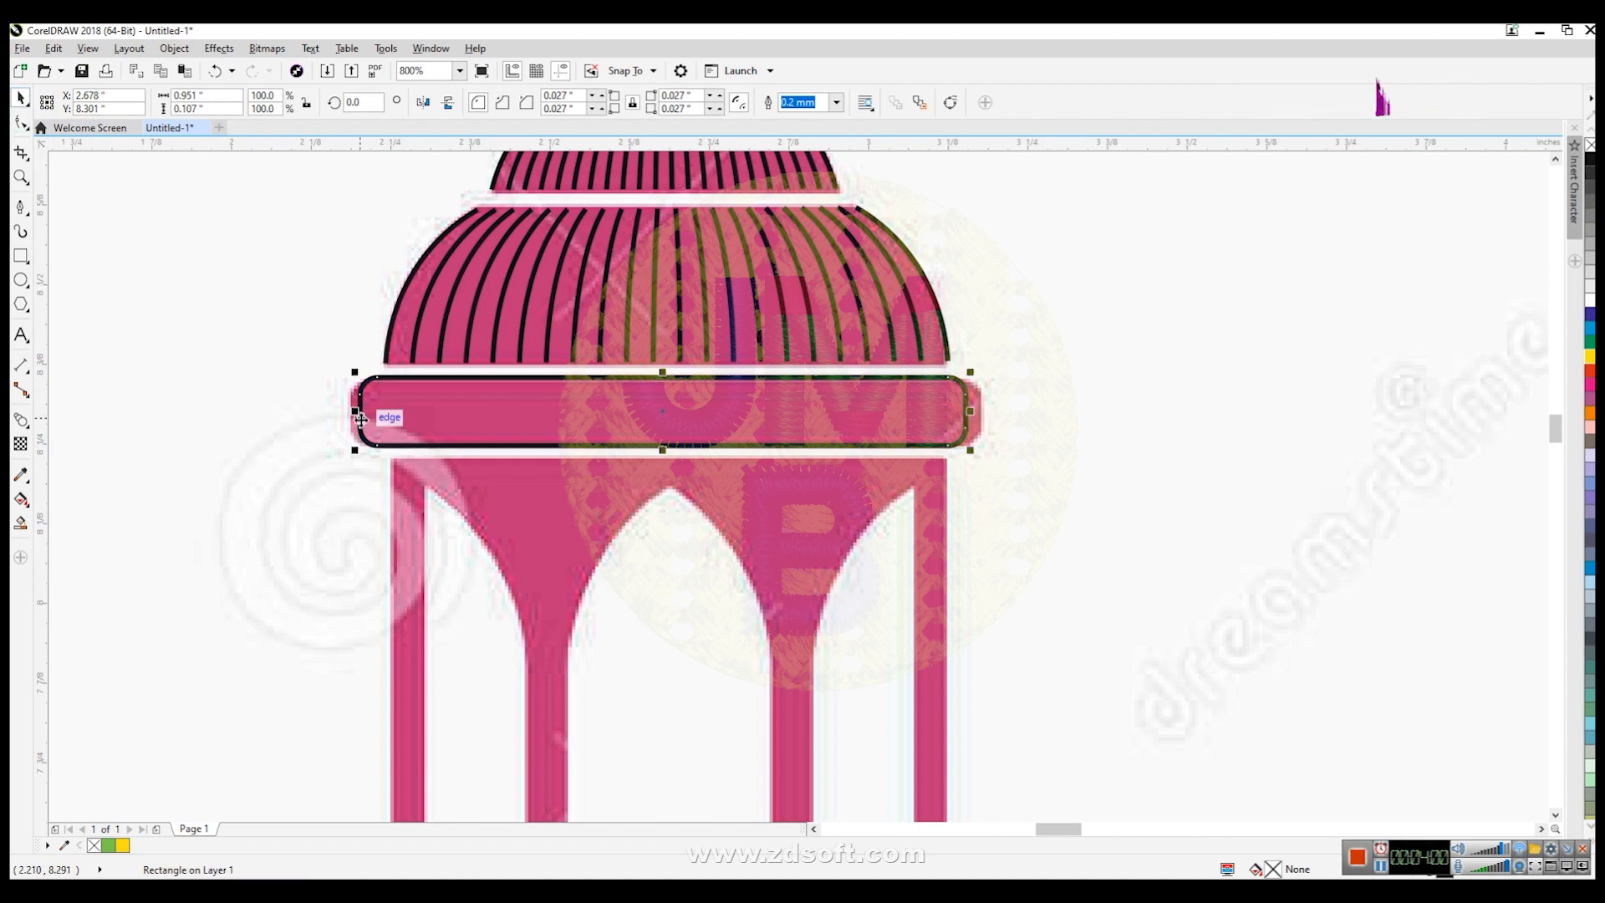
# - Stretch the rectangle sideways to cover the band's full width
pyautogui.moveTo(356, 410); pyautogui.dragTo(344, 410)
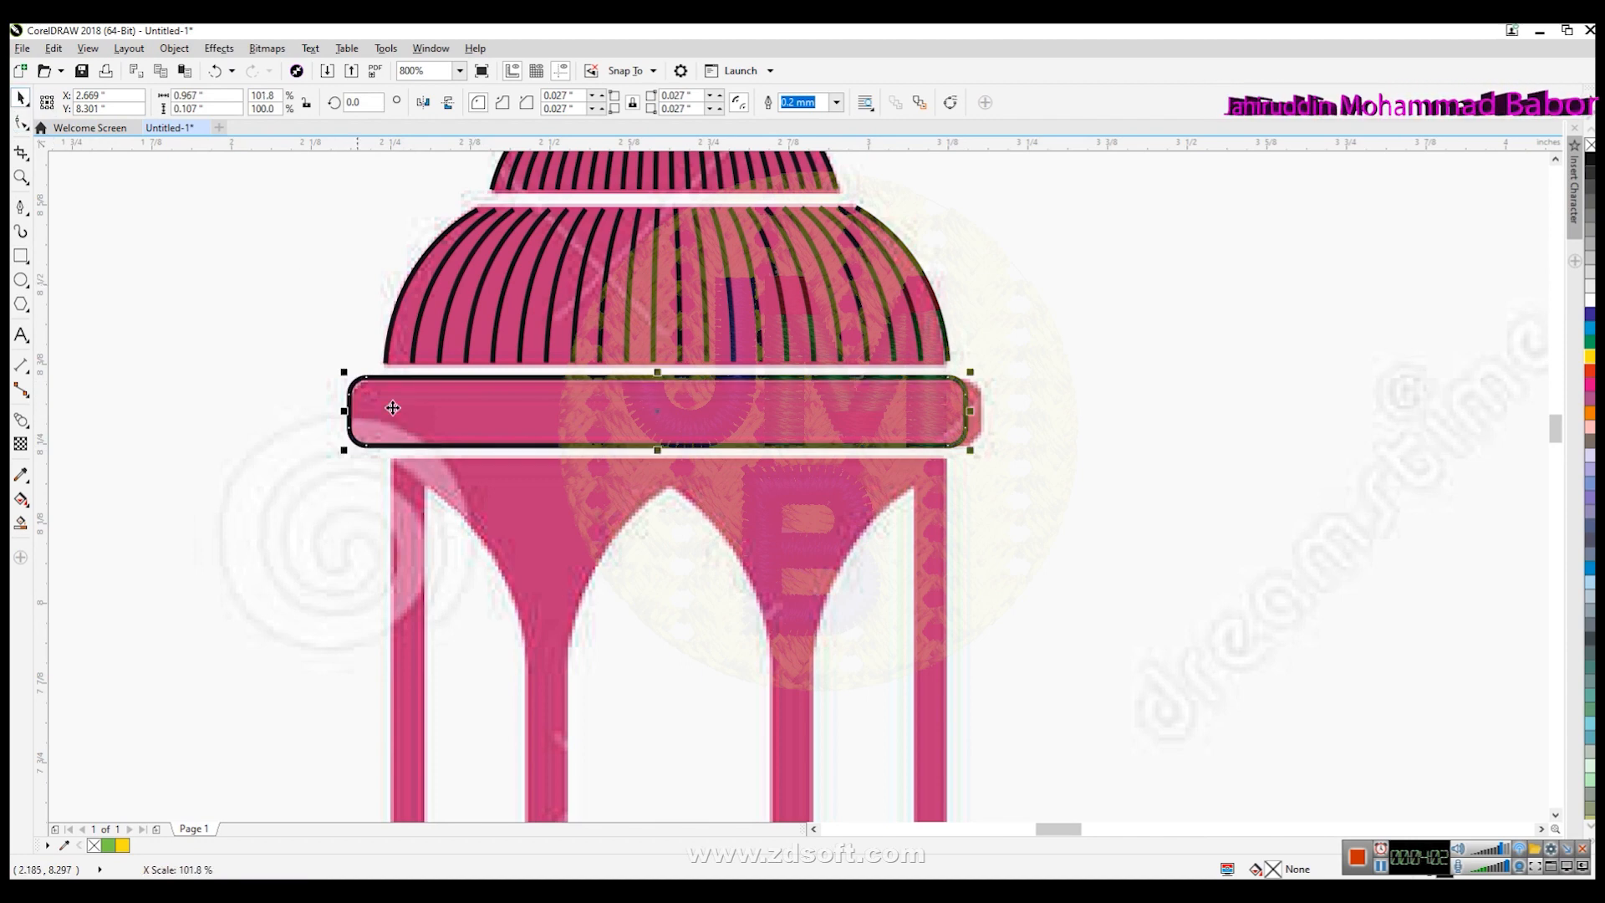
pyautogui.moveTo(970, 410); pyautogui.dragTo(983, 410)
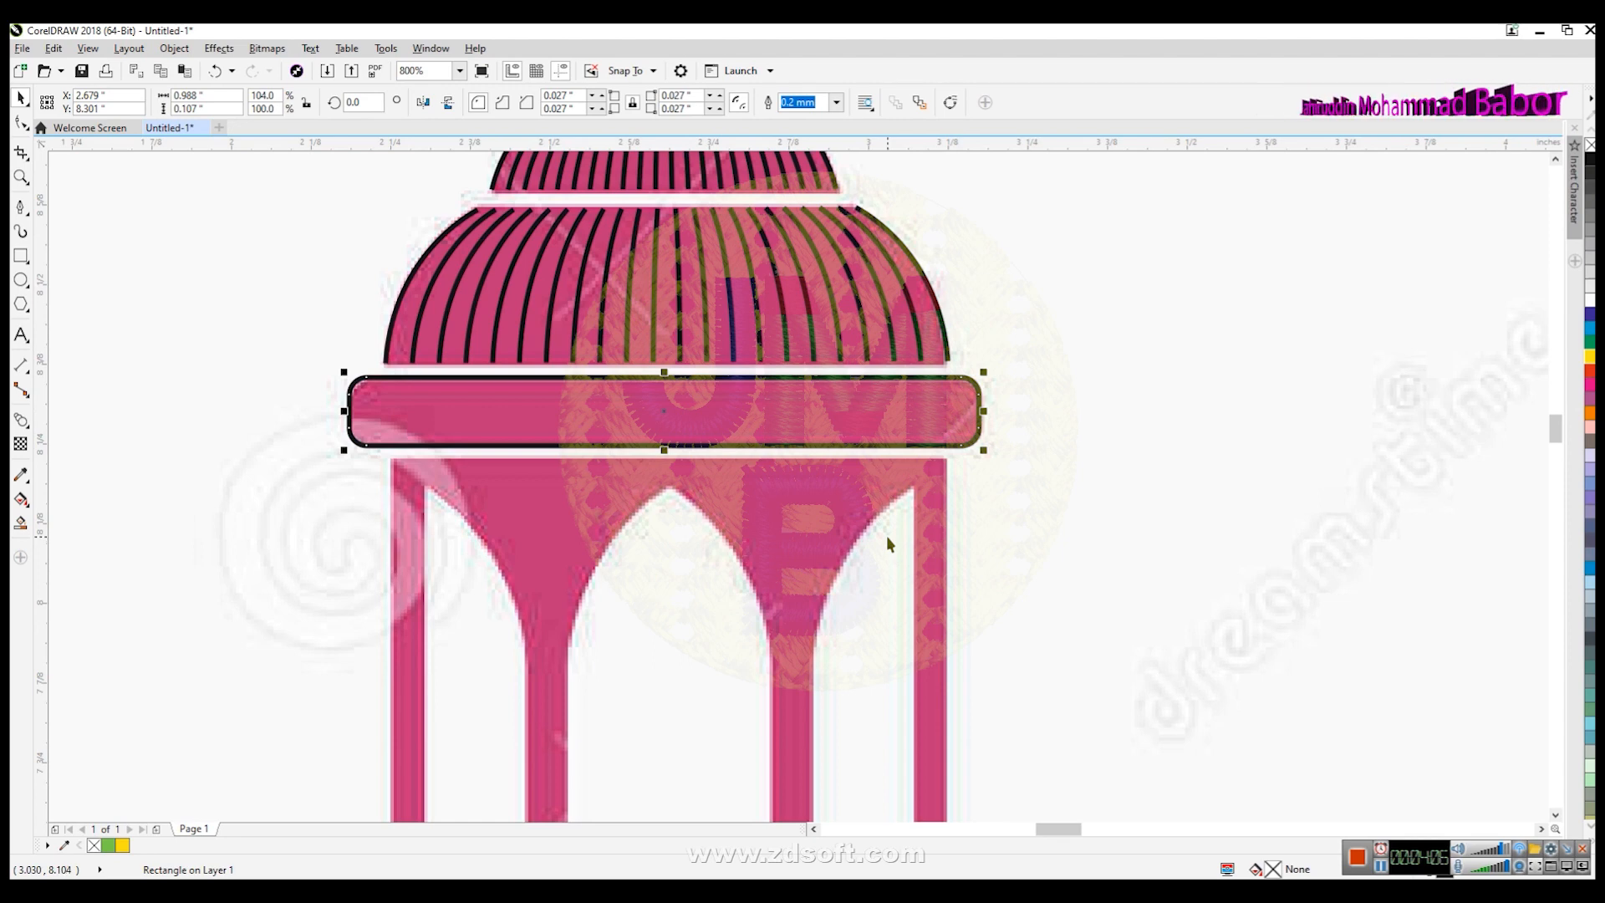
pyautogui.click(143, 303)
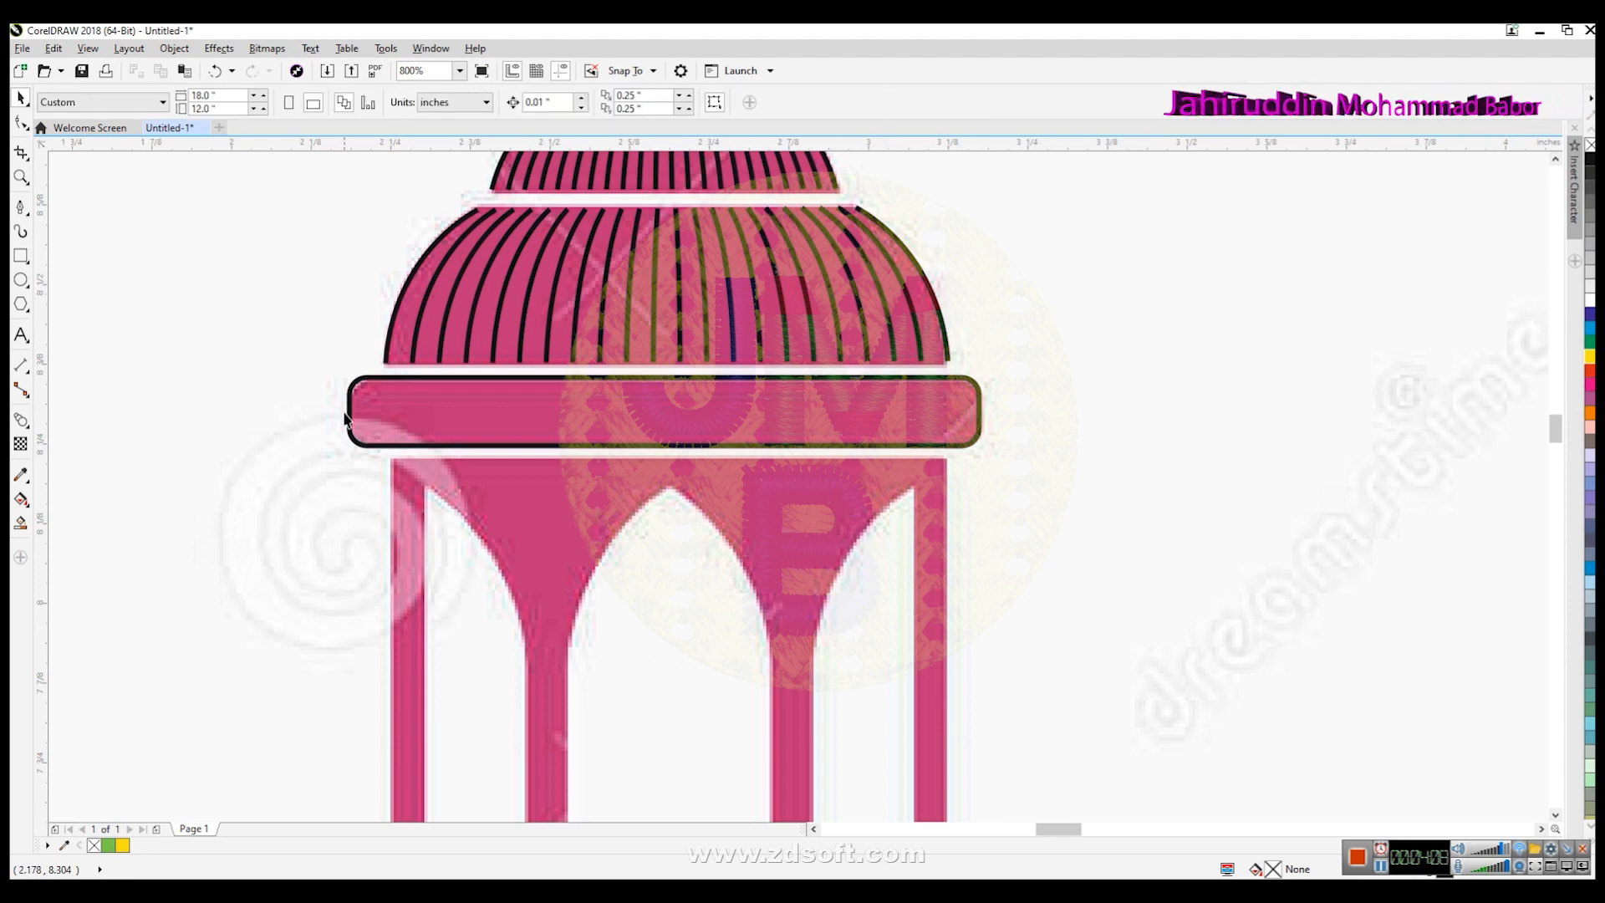
# - Set the rectangle's outline width to 0.1 mm and make a smaller copy of it at its centre
pyautogui.click(349, 422)
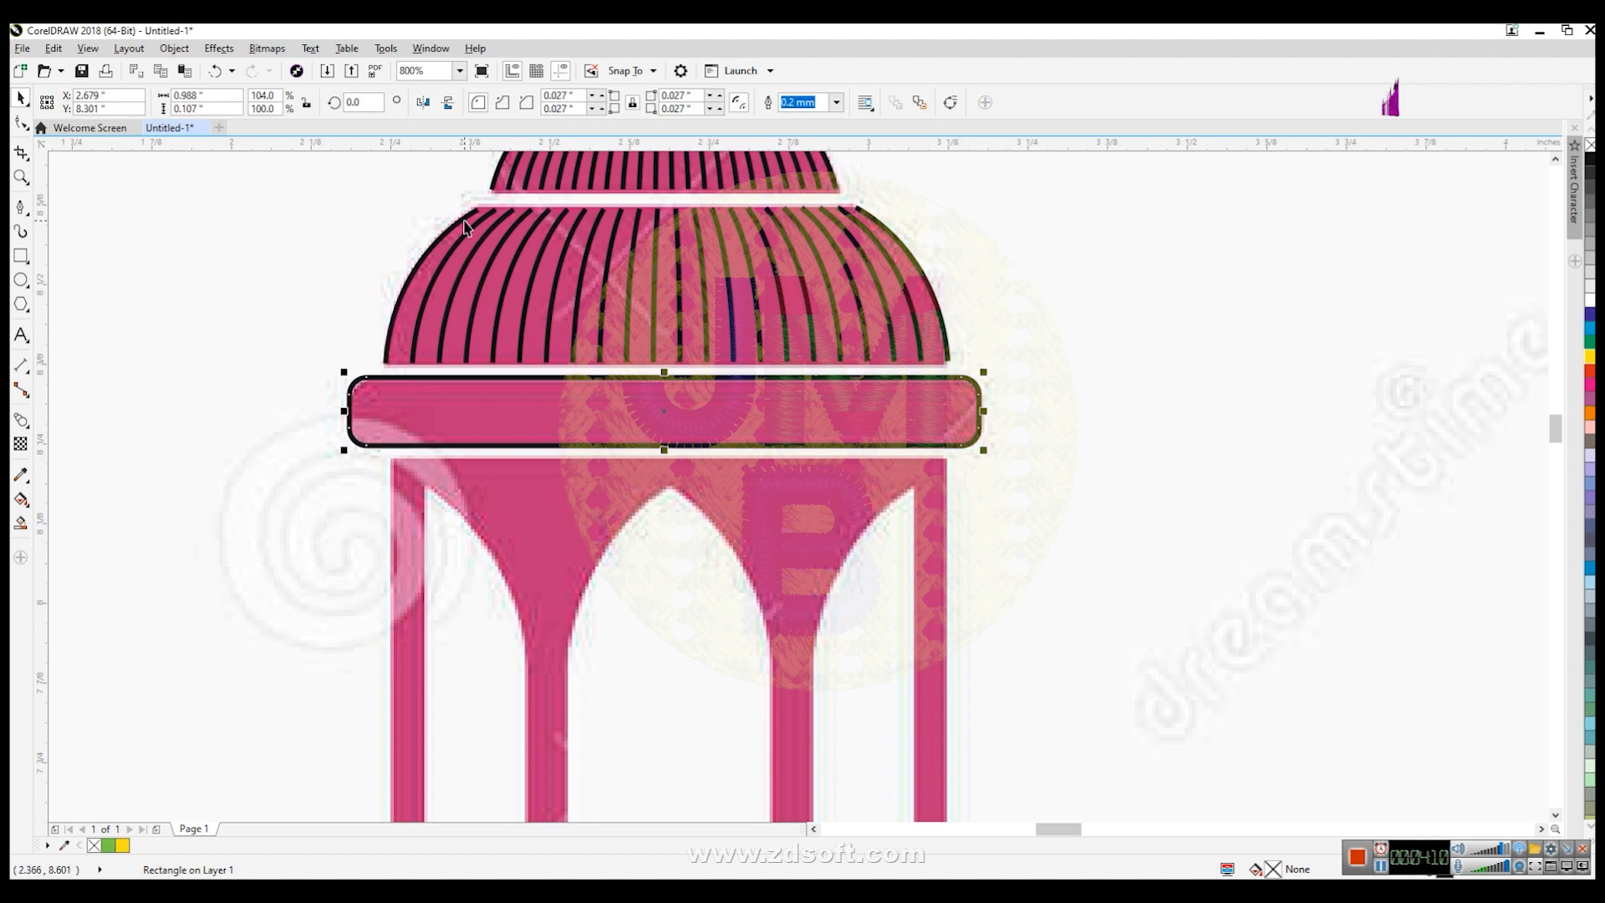
pyautogui.click(835, 102)
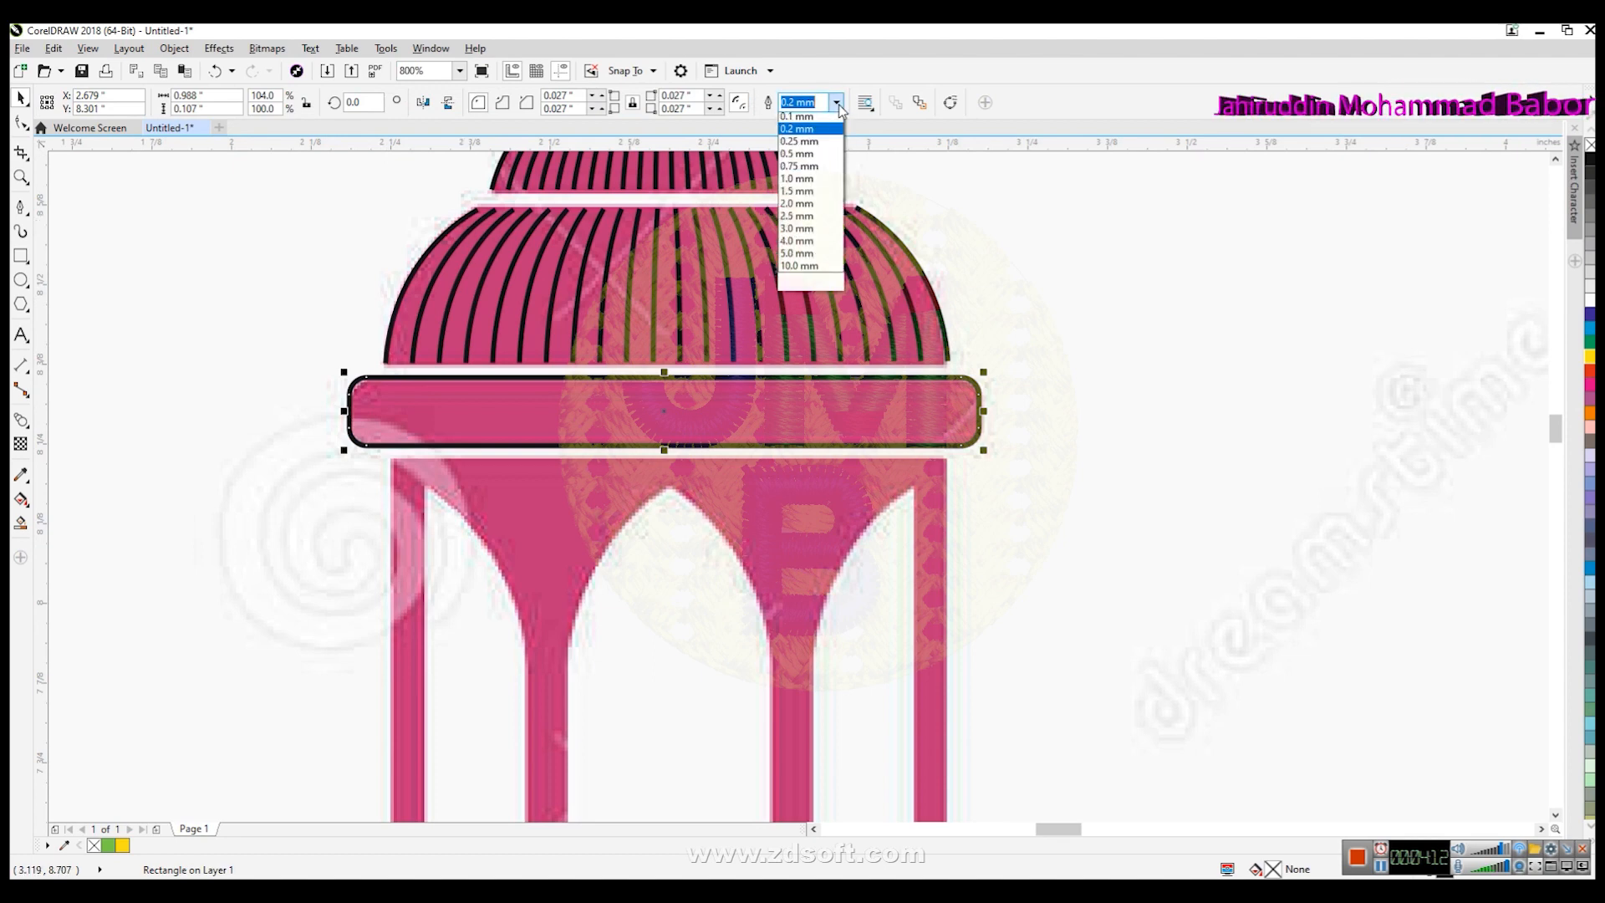
pyautogui.click(798, 144)
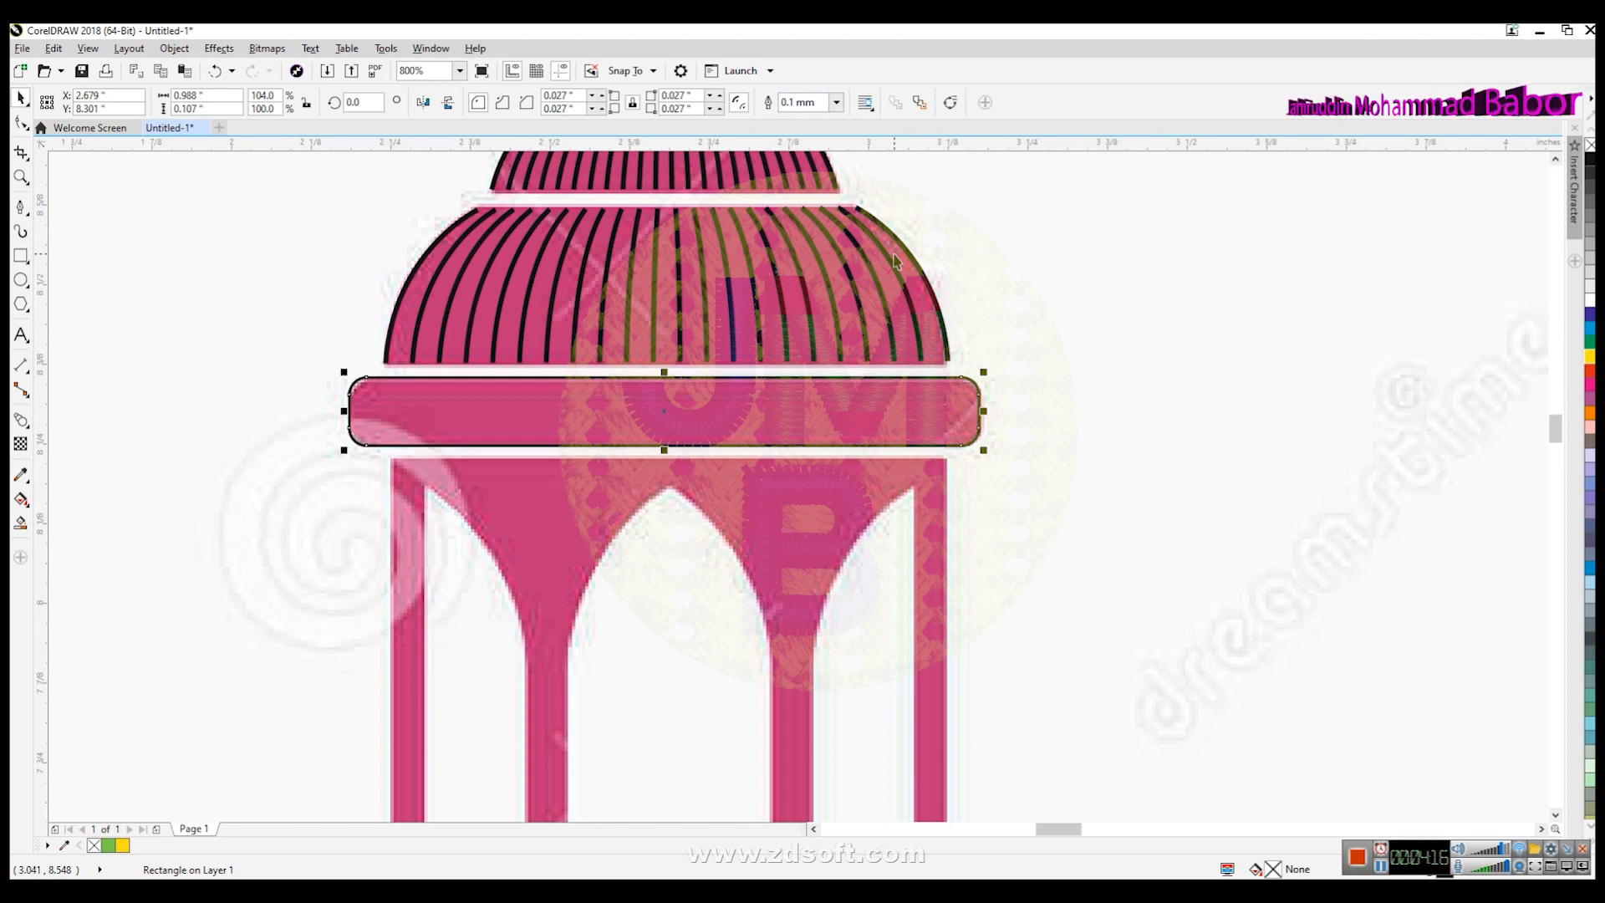
pyautogui.moveTo(983, 449); pyautogui.dragTo(865, 425)
pyautogui.keyDown('shift'); pyautogui.click(977, 436); pyautogui.keyUp('shift')
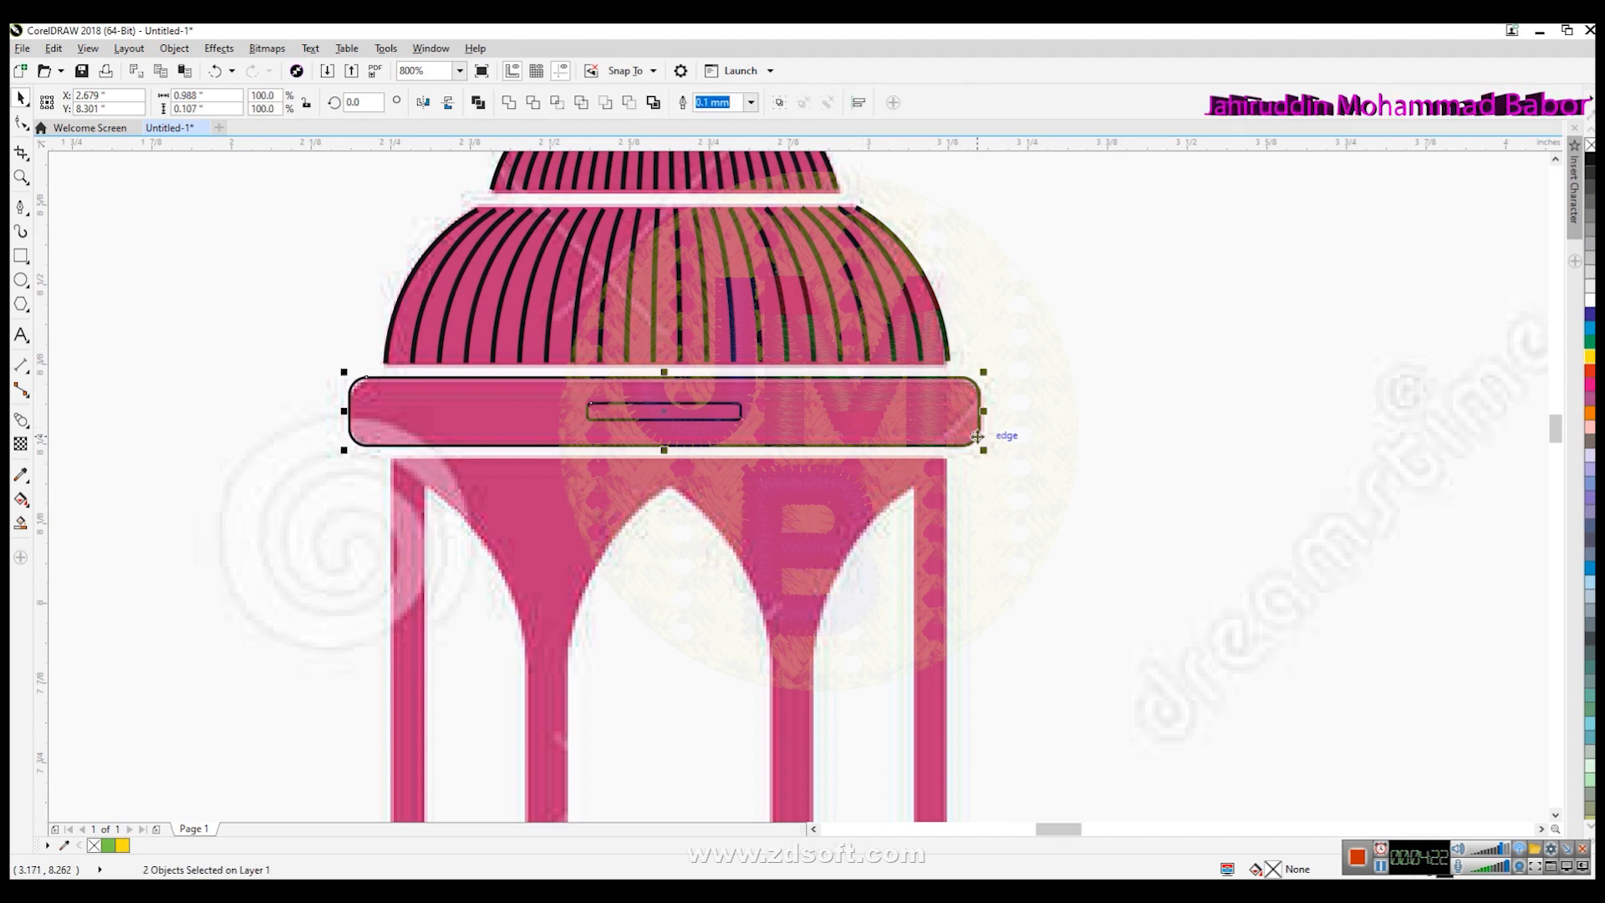
# - Try to blend the outer rectangle with the small inner copy
pyautogui.click(21, 418)
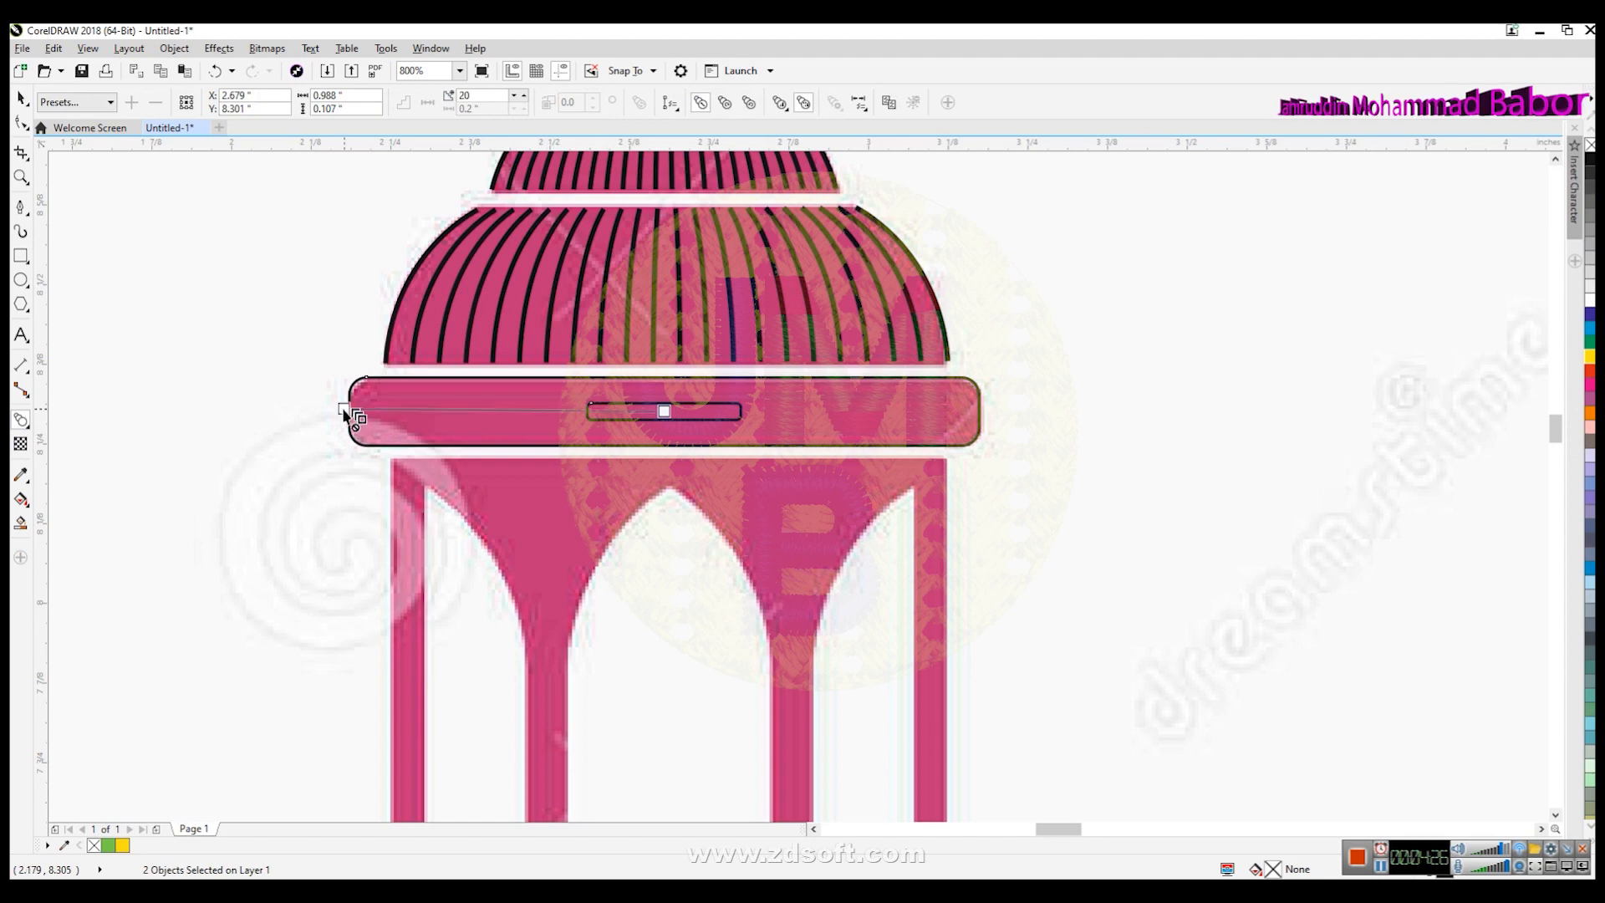
pyautogui.moveTo(360, 411); pyautogui.dragTo(665, 416)
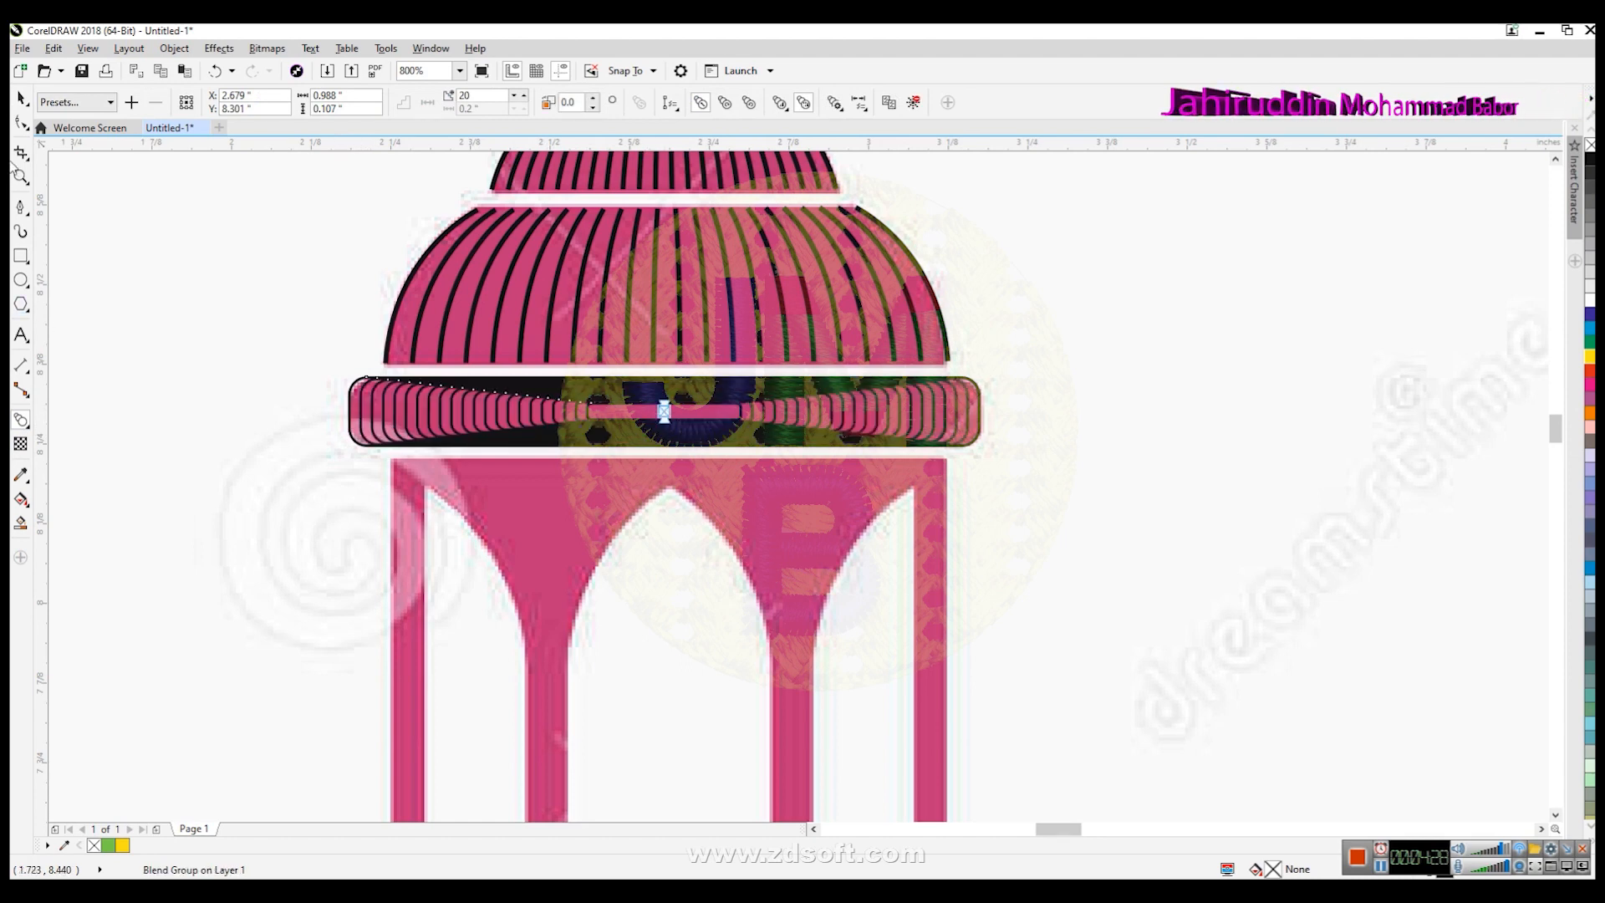
pyautogui.click(21, 99)
pyautogui.hotkey('ctrl', 'z')
pyautogui.press('Escape')
# - Apply a blend between the two rectangles and adjust its step count and rotation to 0
pyautogui.moveTo(1117, 514); pyautogui.dragTo(298, 365)
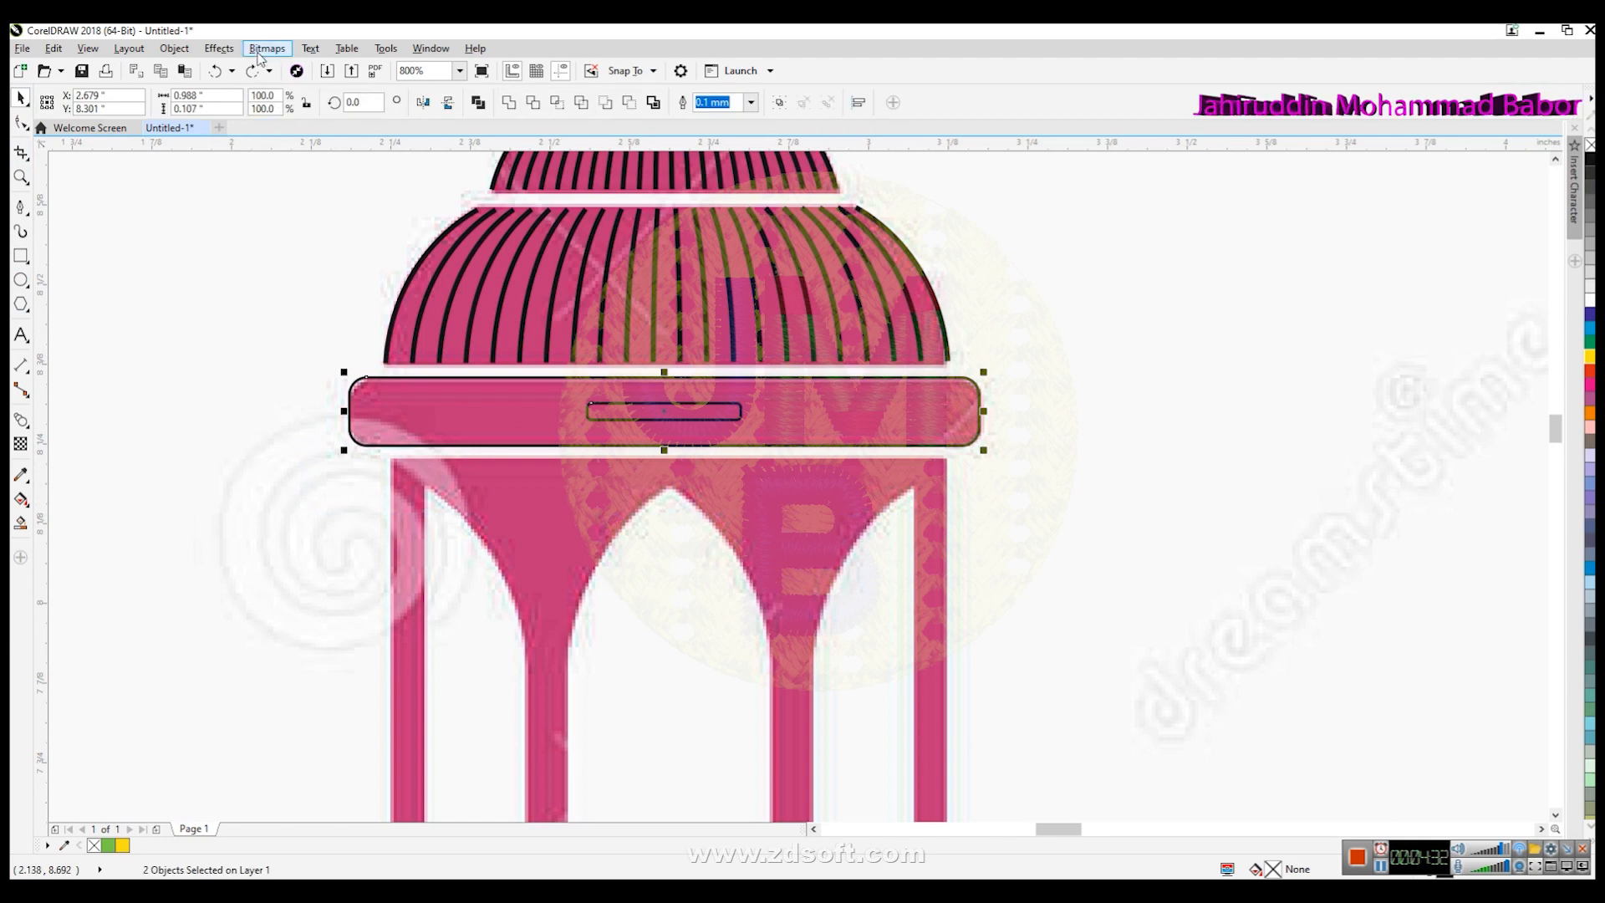
pyautogui.click(219, 49)
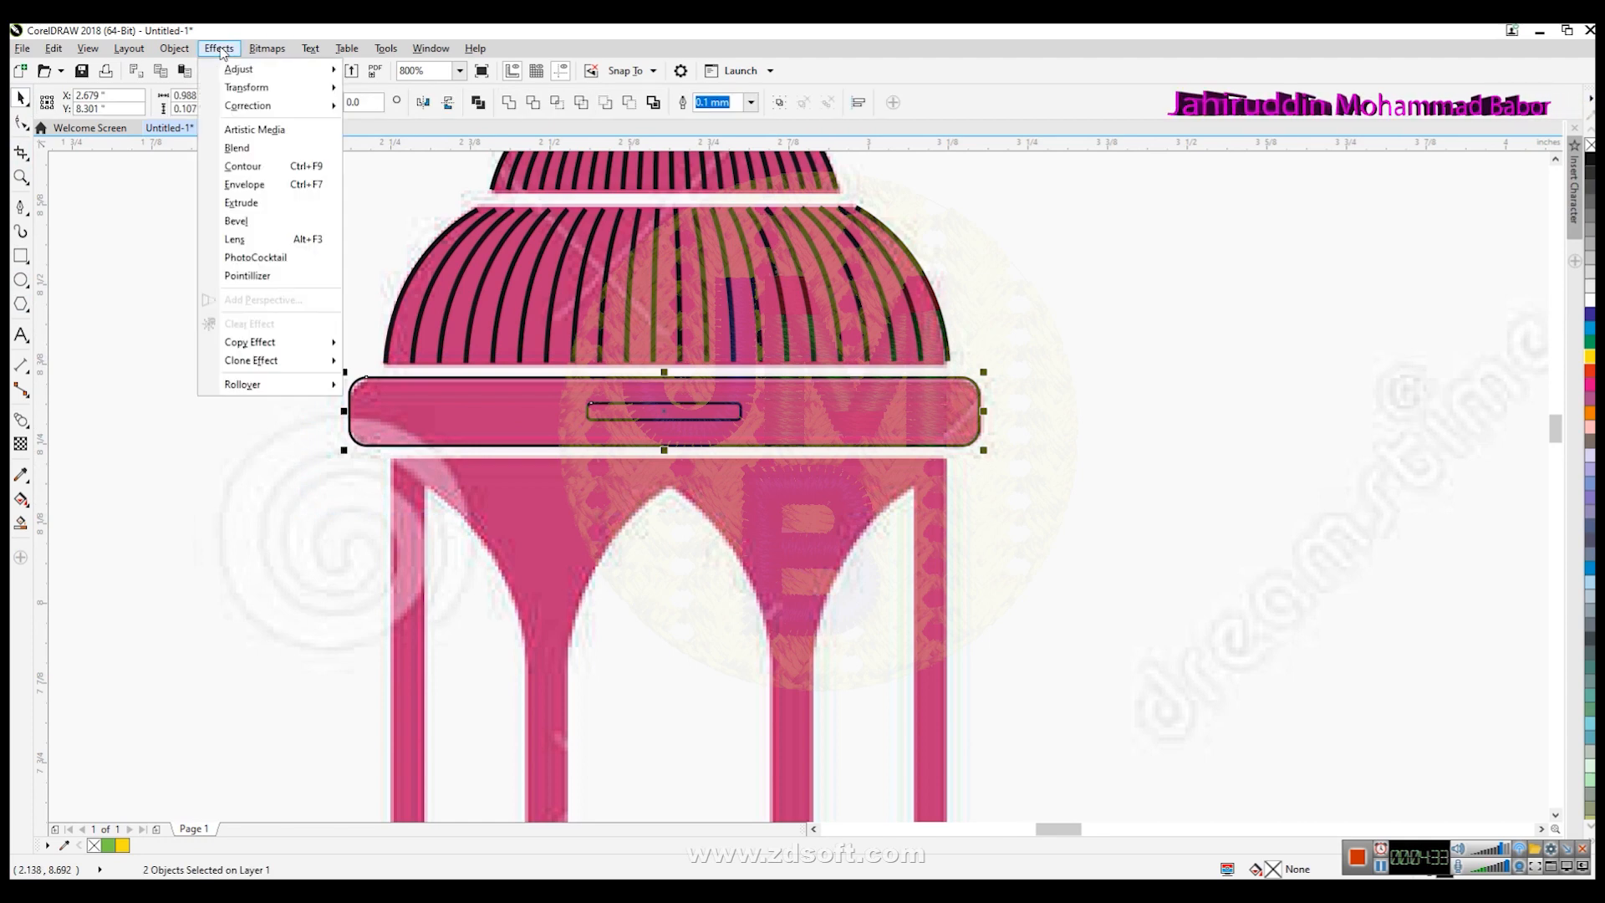
pyautogui.click(237, 148)
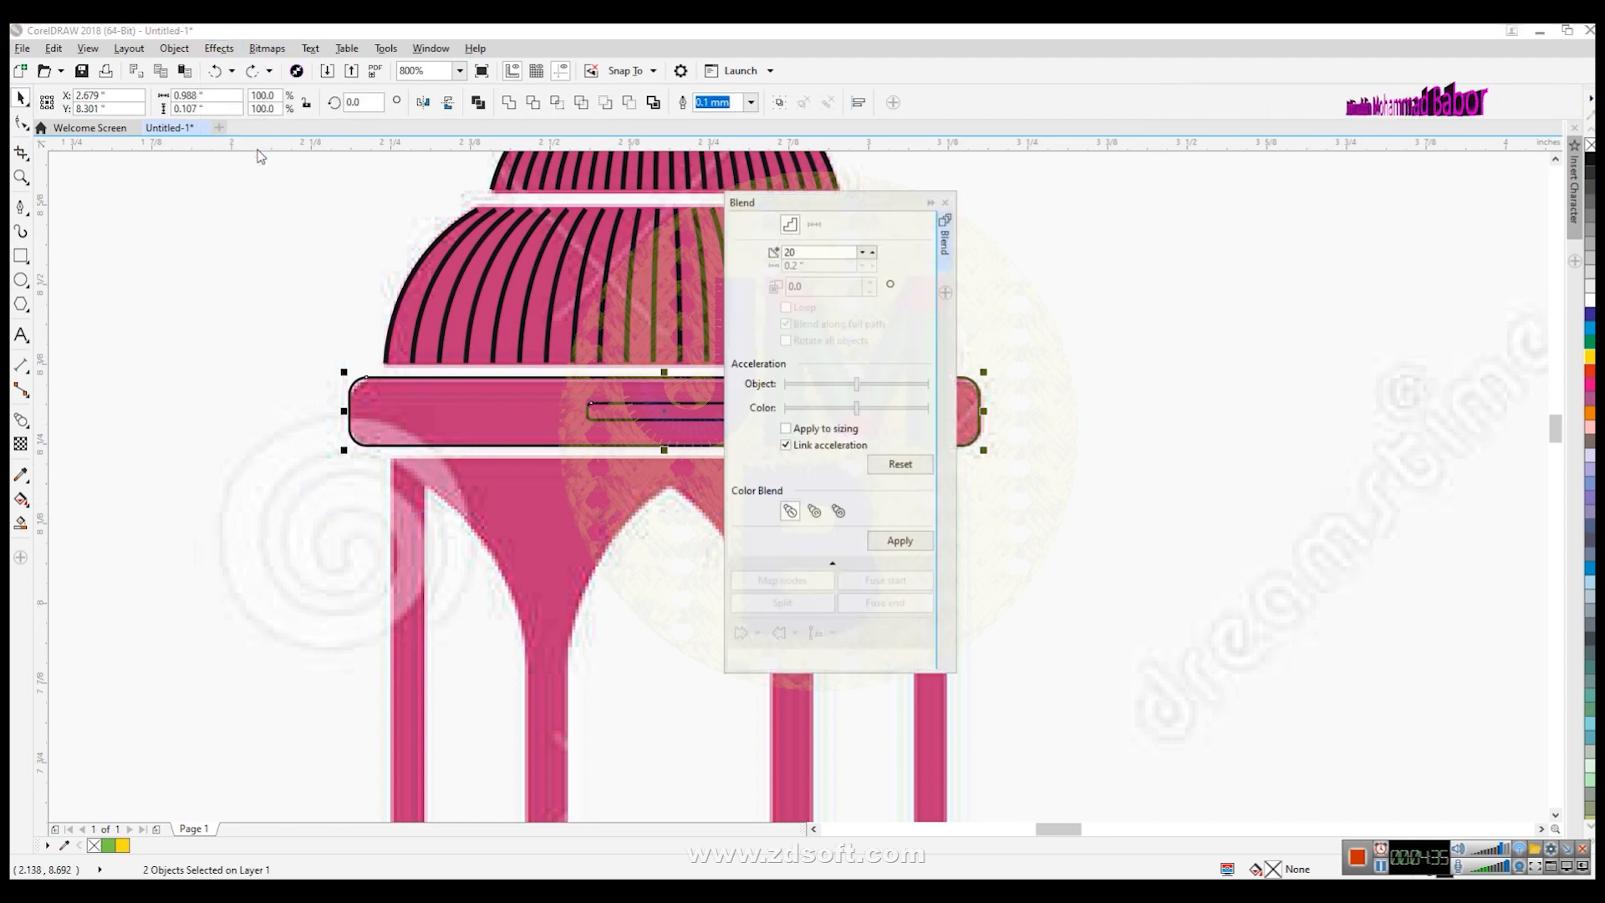
pyautogui.click(901, 543)
pyautogui.moveTo(852, 204); pyautogui.dragTo(1459, 310)
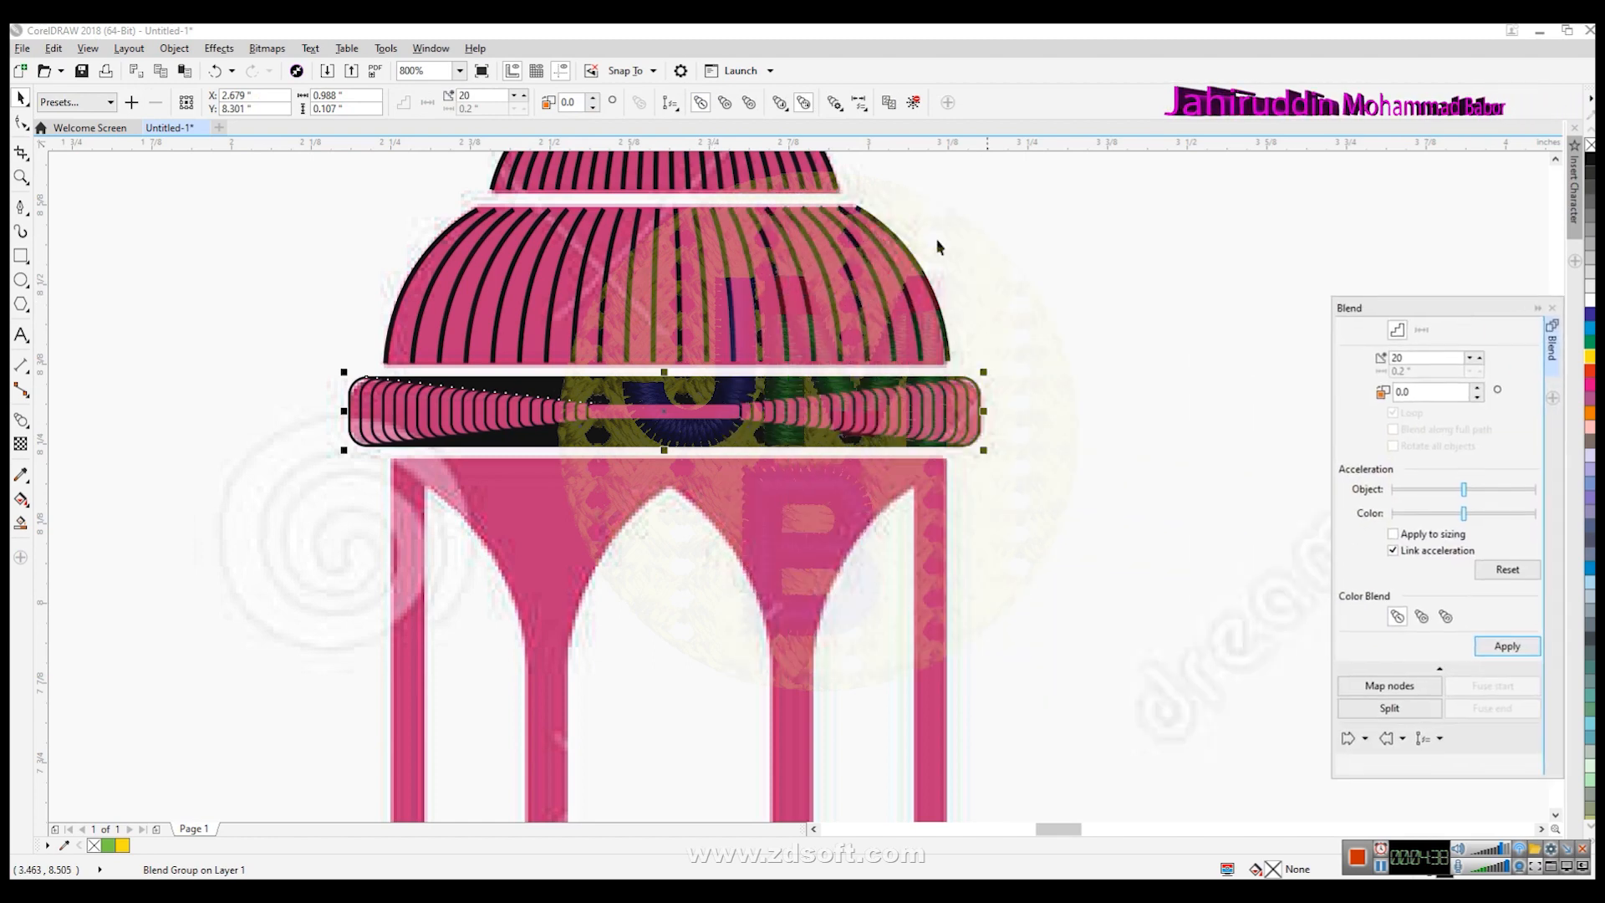
pyautogui.click(518, 102)
pyautogui.click(519, 102)
pyautogui.click(518, 102)
pyautogui.click(518, 102)
pyautogui.click(518, 102)
pyautogui.click(518, 102)
pyautogui.moveTo(593, 107); pyautogui.dragTo(592, 107)
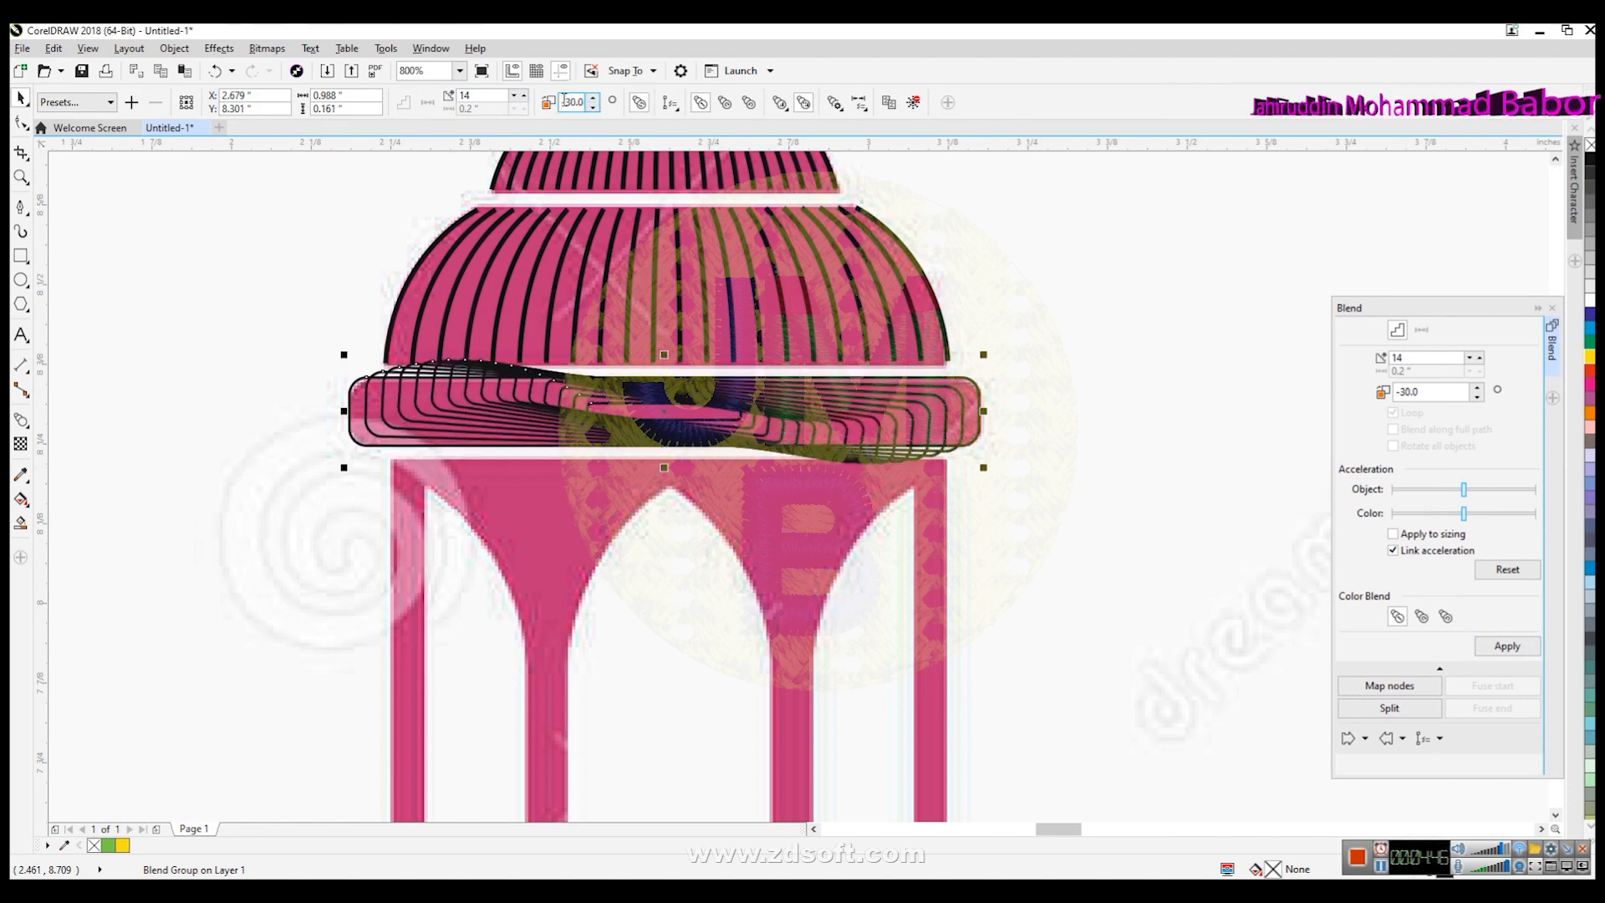
pyautogui.write('0')
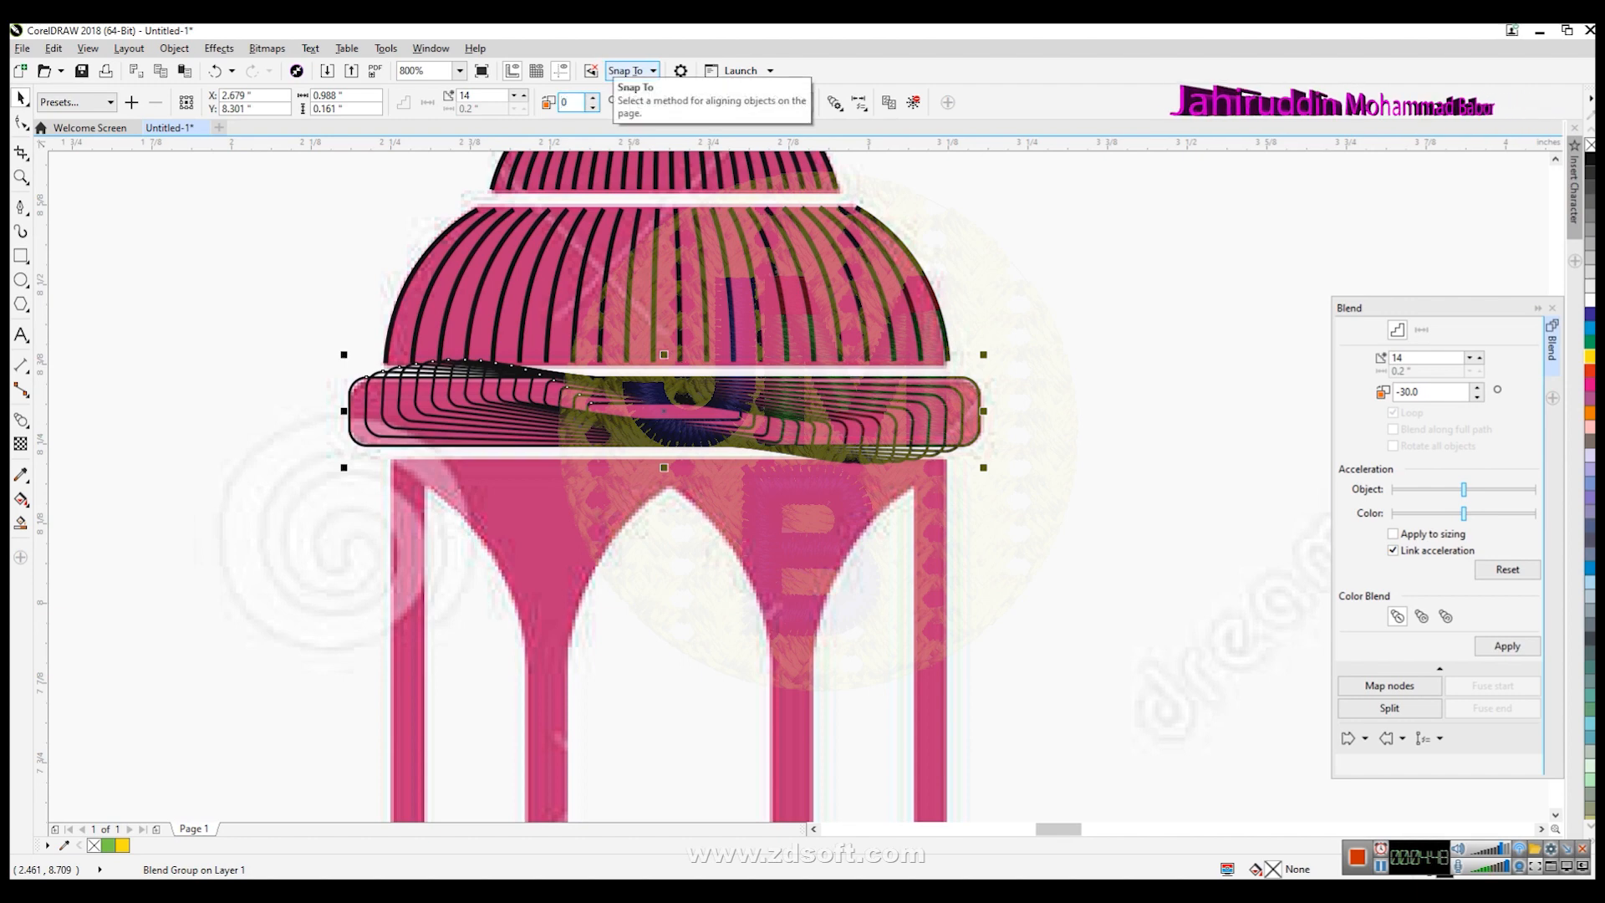
pyautogui.press('Return')
pyautogui.click(515, 98)
pyautogui.click(516, 98)
pyautogui.click(516, 98)
pyautogui.click(516, 98)
pyautogui.click(515, 97)
pyautogui.click(516, 98)
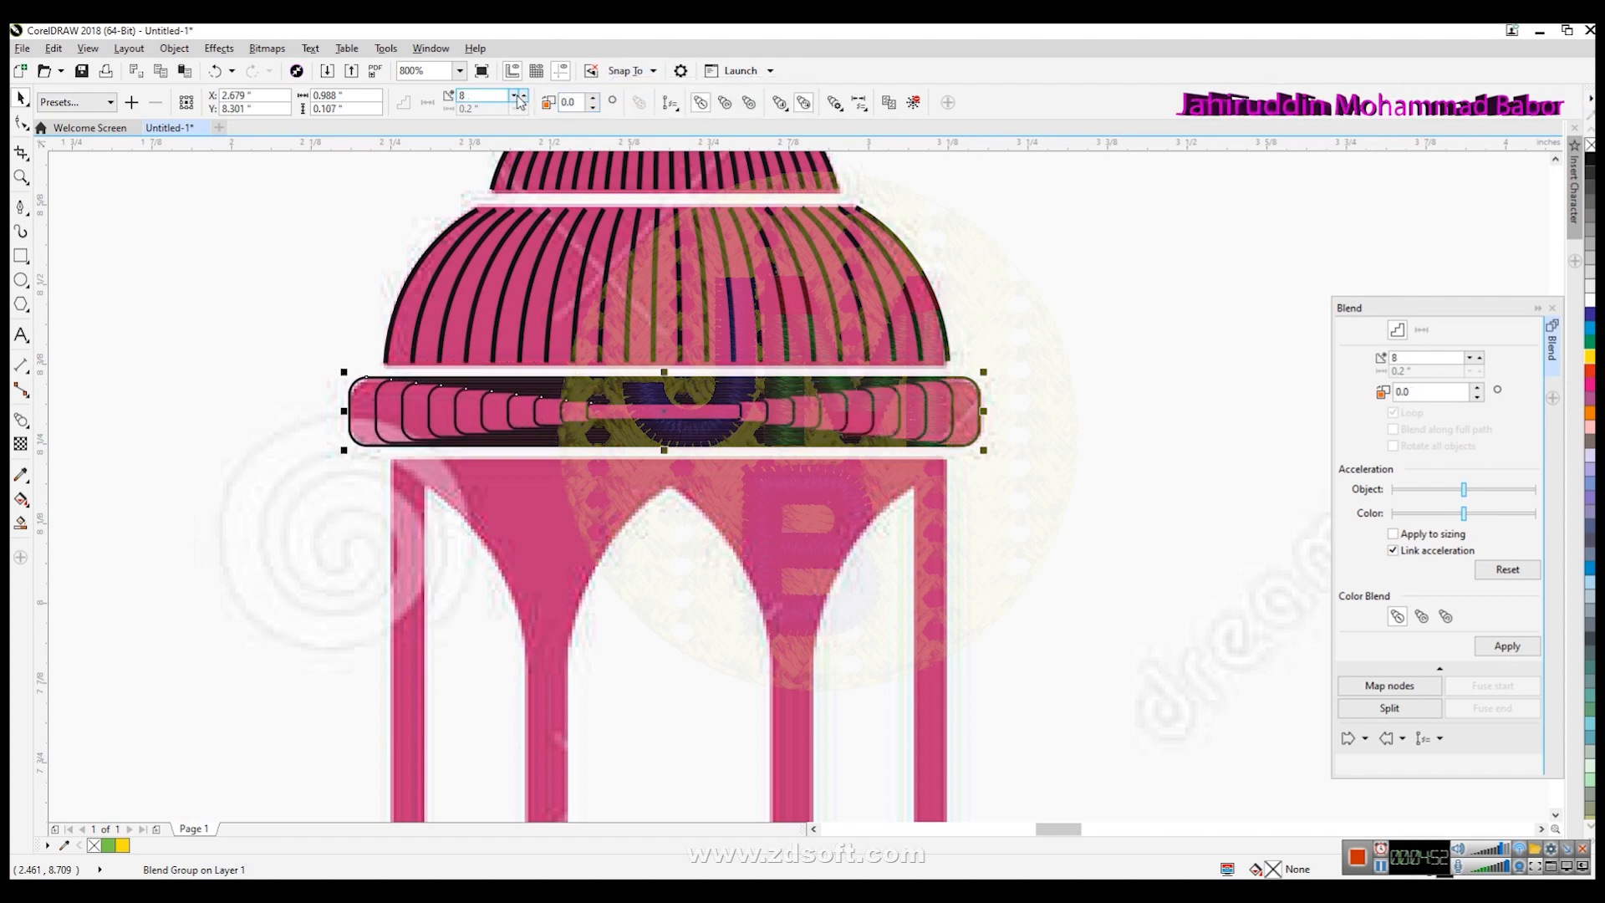
pyautogui.click(525, 96)
pyautogui.click(525, 96)
pyautogui.click(525, 96)
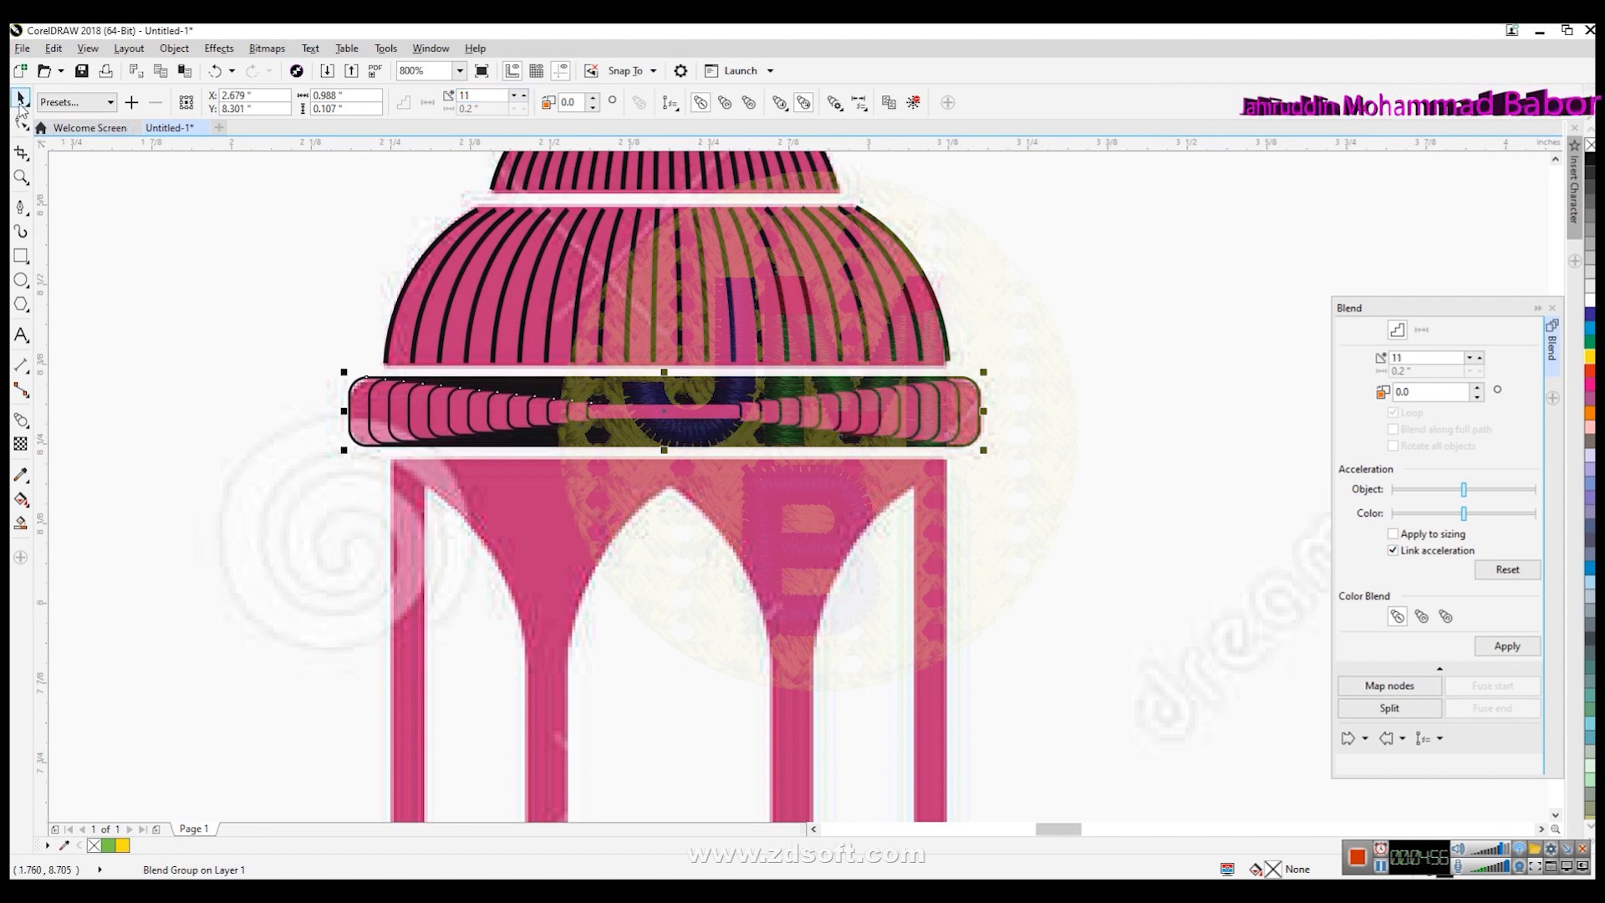
pyautogui.click(169, 385)
pyautogui.click(709, 441)
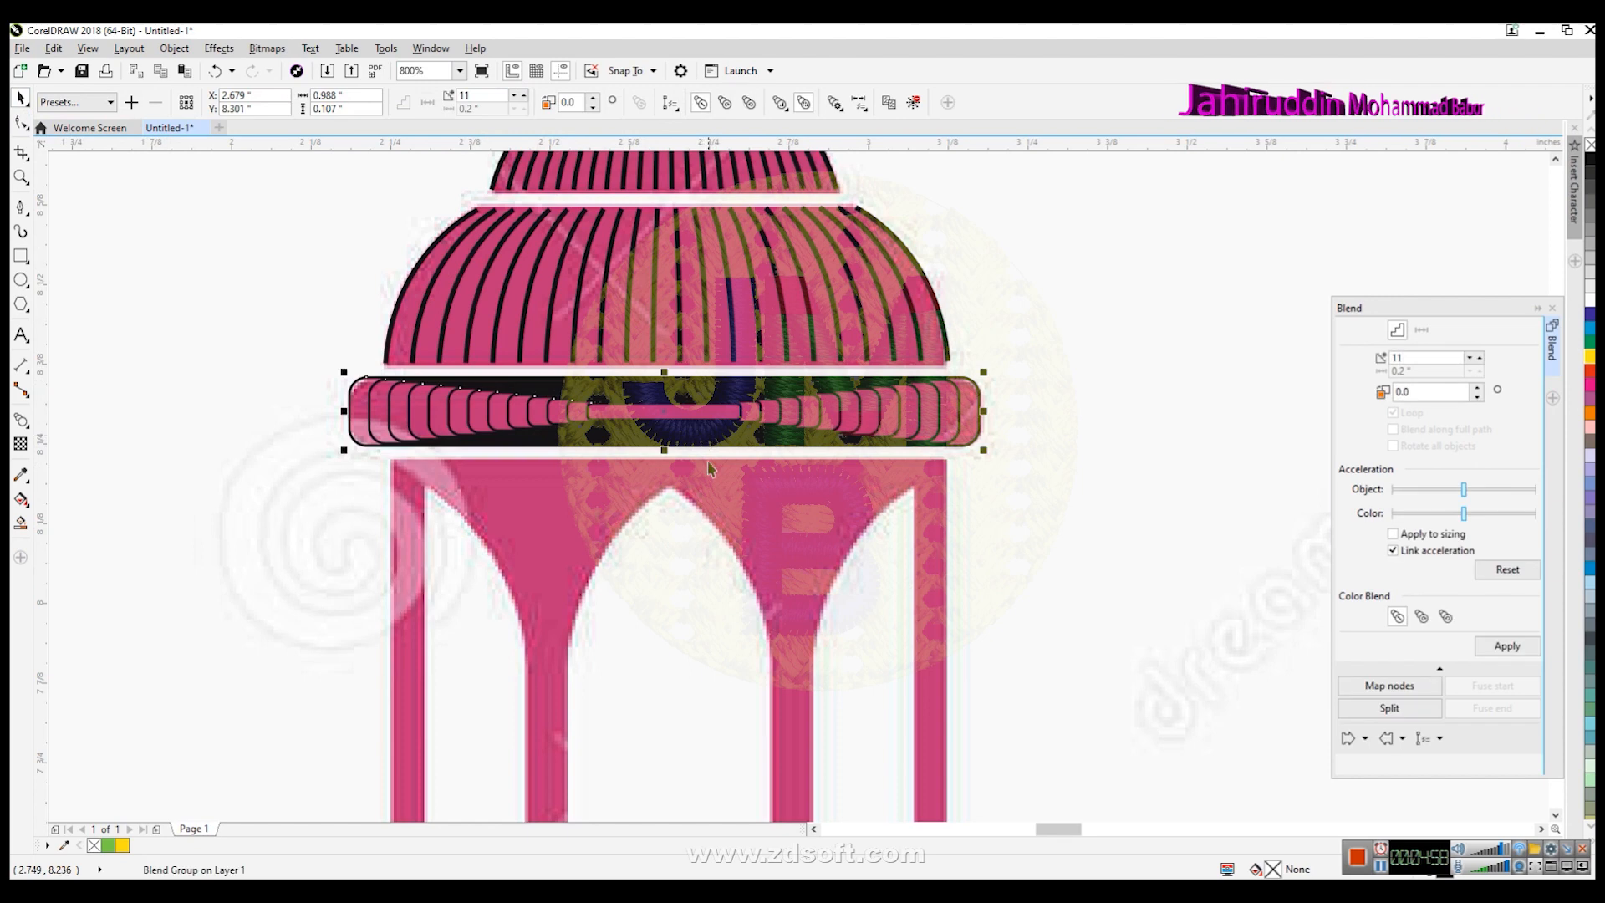
# - Undo the blend and its step and rotation changes
pyautogui.hotkey('ctrl', 'z')
pyautogui.hotkey('ctrl', 'z')
pyautogui.hotkey('ctrl', 'z')
pyautogui.hotkey('ctrl', 'z')
pyautogui.hotkey('ctrl', 'z')
pyautogui.hotkey('ctrl', 'z')
pyautogui.hotkey('ctrl', 'z')
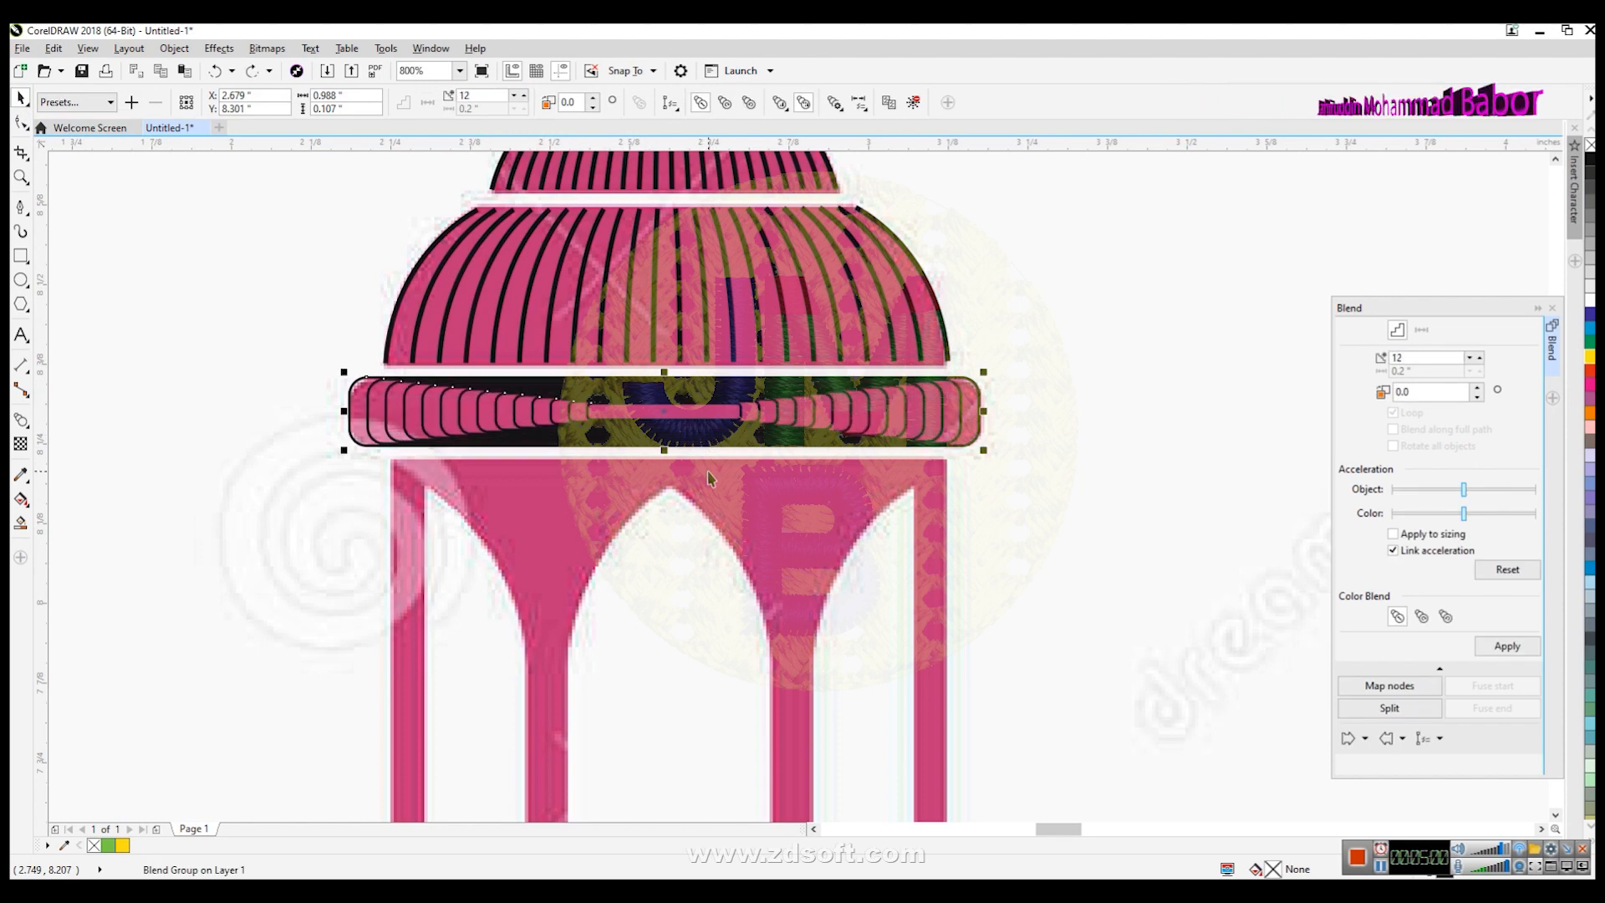
pyautogui.hotkey('ctrl', 'z')
pyautogui.hotkey('ctrl', 'z')
pyautogui.hotkey('ctrl', 'z')
pyautogui.hotkey('ctrl', 'z')
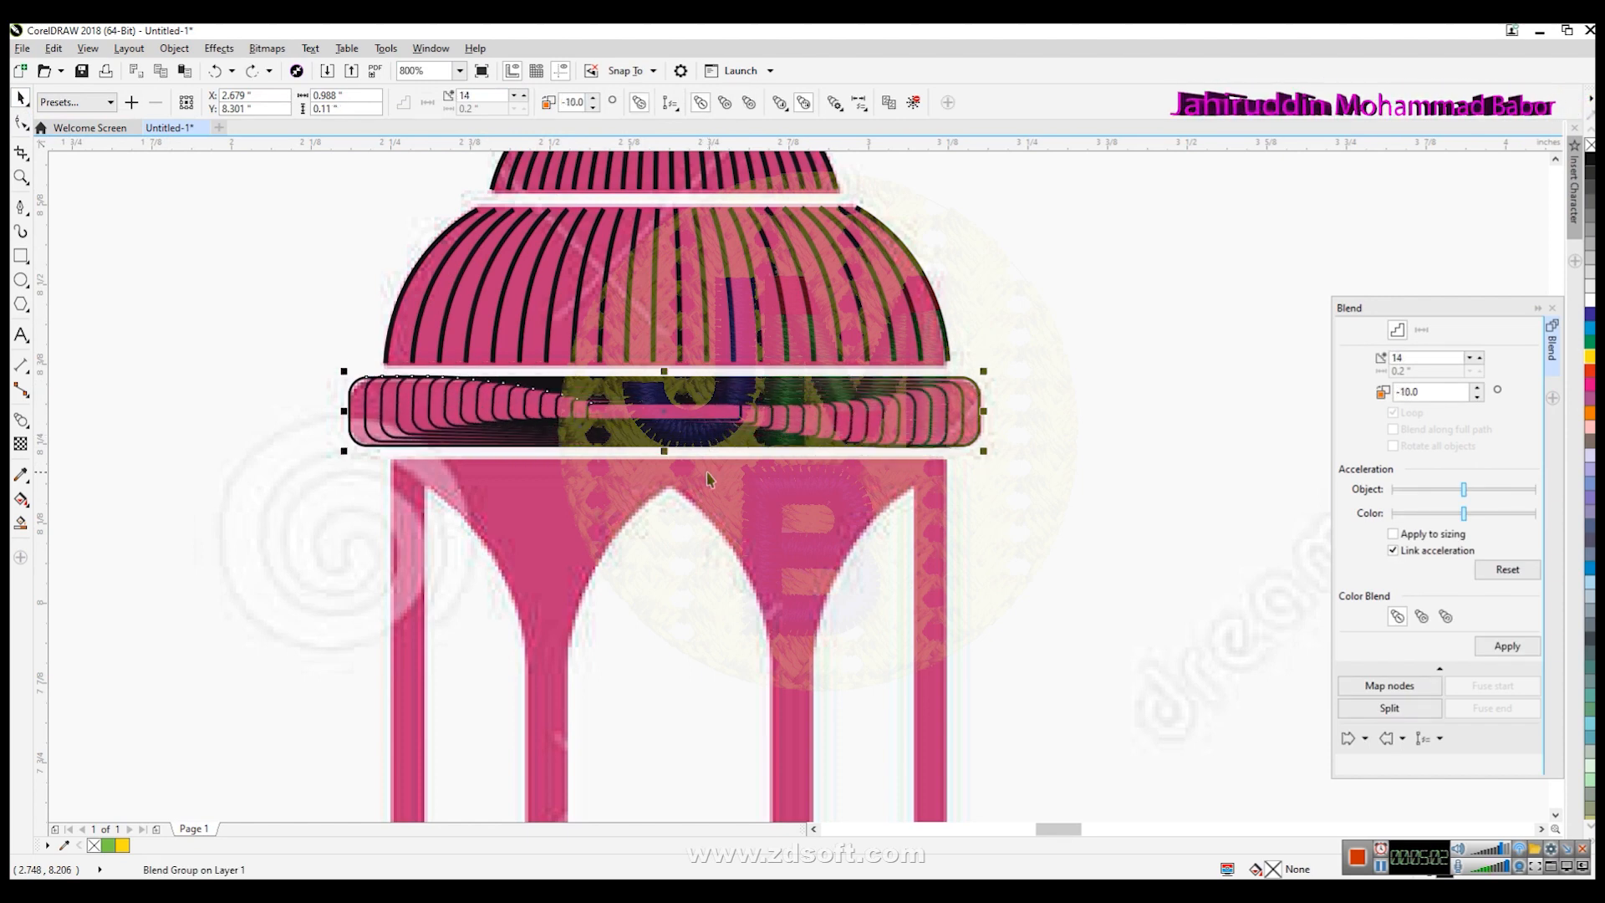
pyautogui.hotkey('ctrl', 'z')
pyautogui.hotkey('ctrl', 'z')
pyautogui.hotkey('ctrl', 'z')
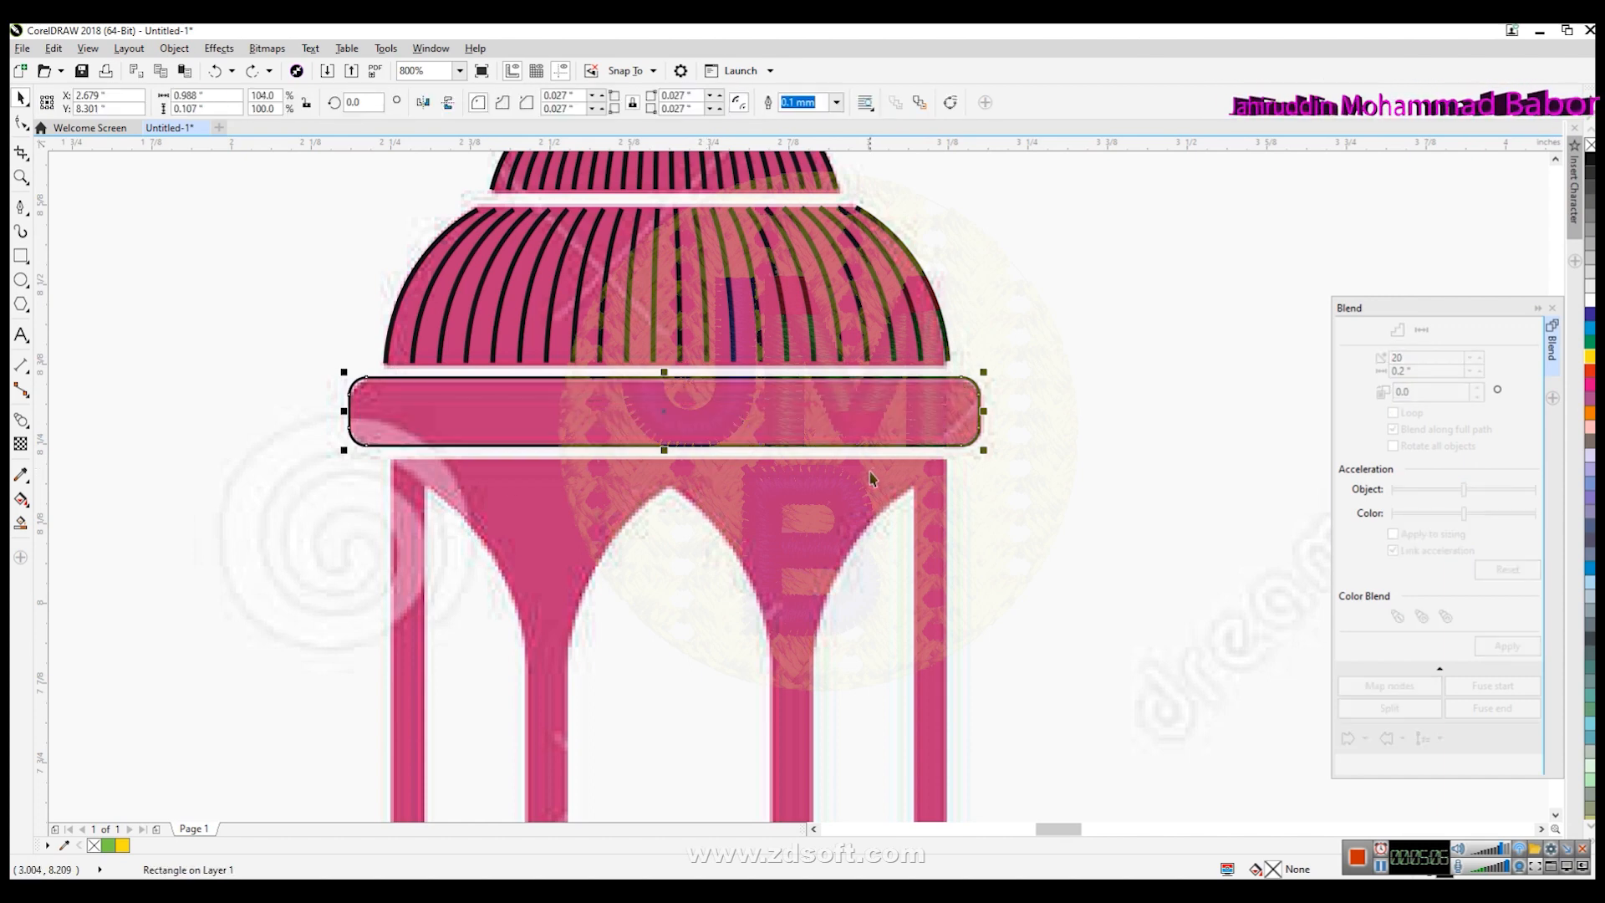
pyautogui.hotkey('ctrl', 'z')
pyautogui.press('Escape')
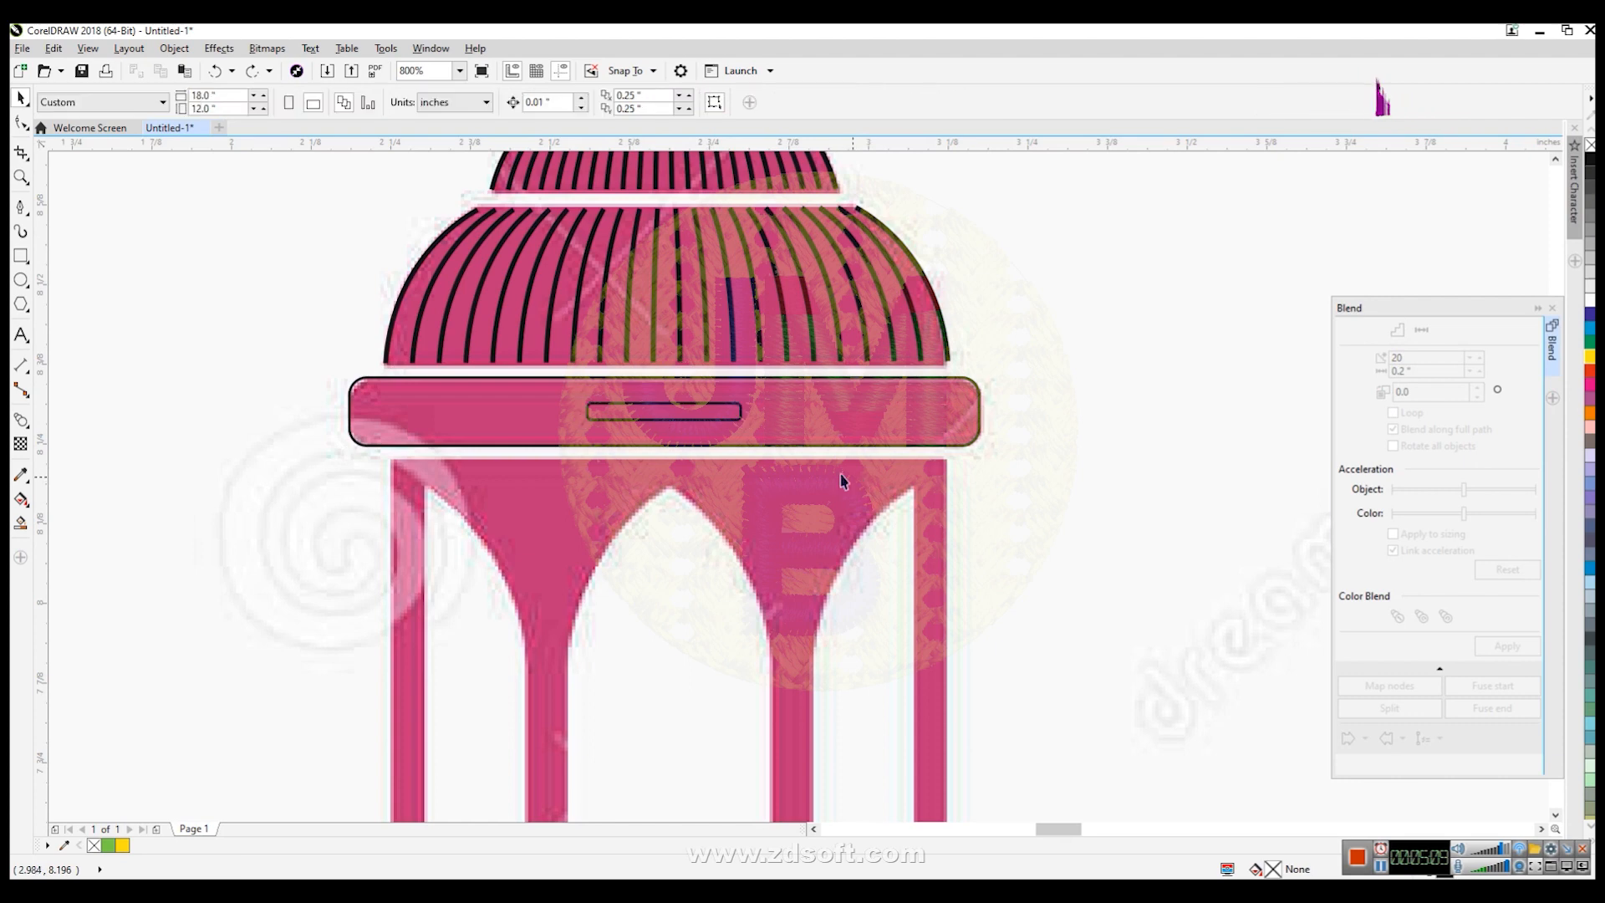
# - Stretch the inner rectangle wider on both sides
pyautogui.click(740, 420)
pyautogui.moveTo(750, 427); pyautogui.dragTo(772, 427)
pyautogui.moveTo(583, 396); pyautogui.dragTo(551, 394)
# - Select both rectangles and try blending them with a reduced step count, then undo it
pyautogui.keyDown('shift'); pyautogui.click(879, 452); pyautogui.keyUp('shift')
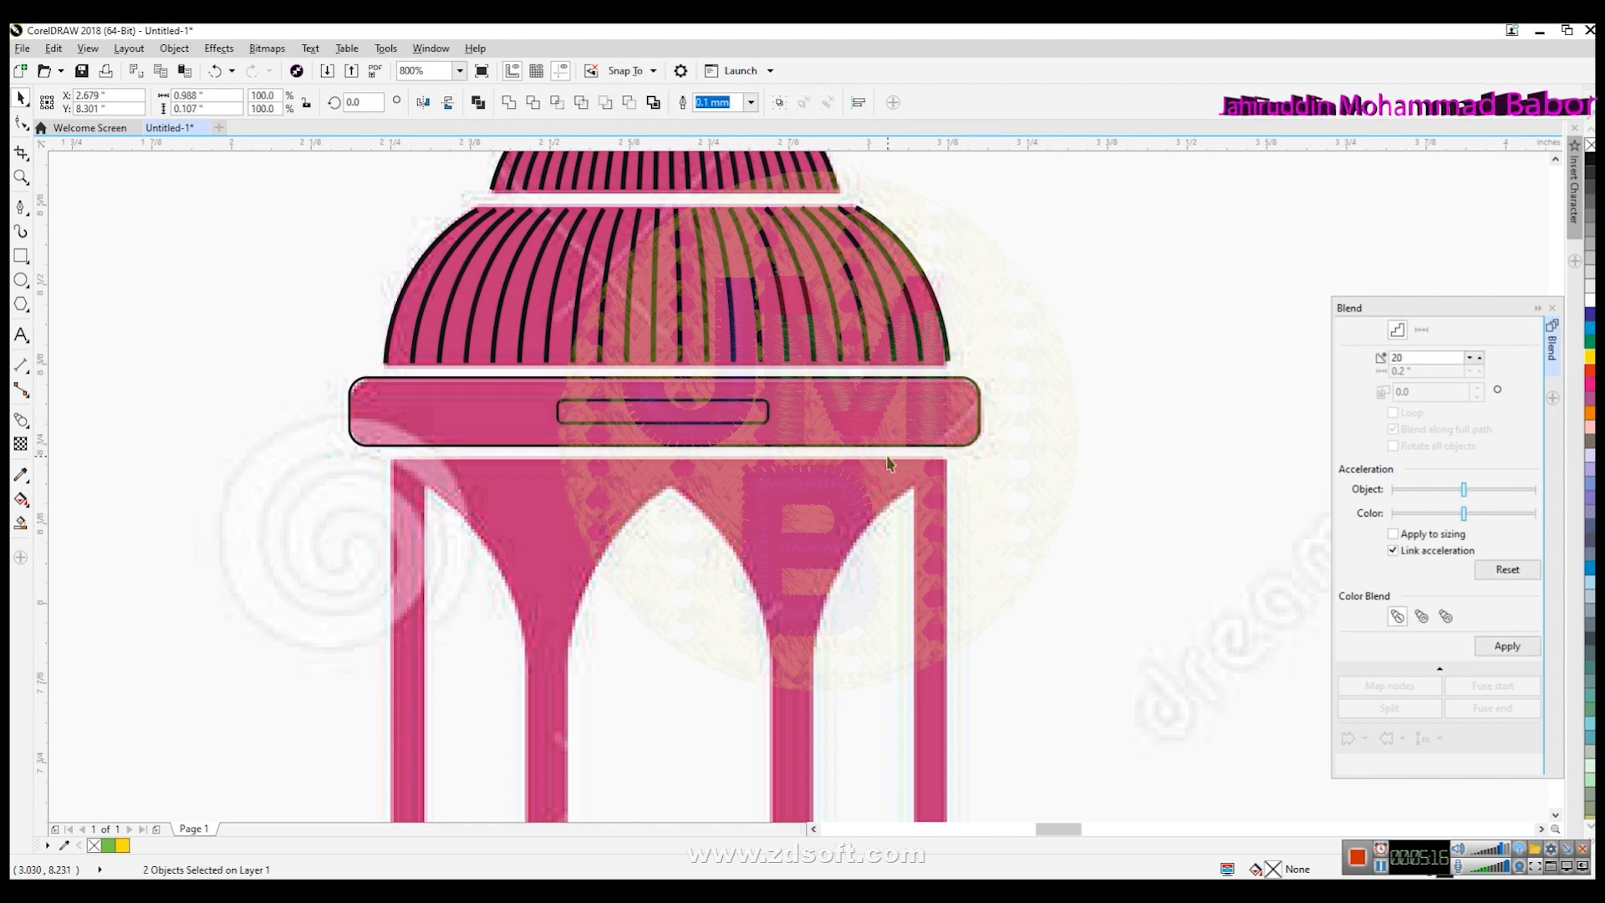
pyautogui.moveTo(1089, 549); pyautogui.dragTo(308, 373)
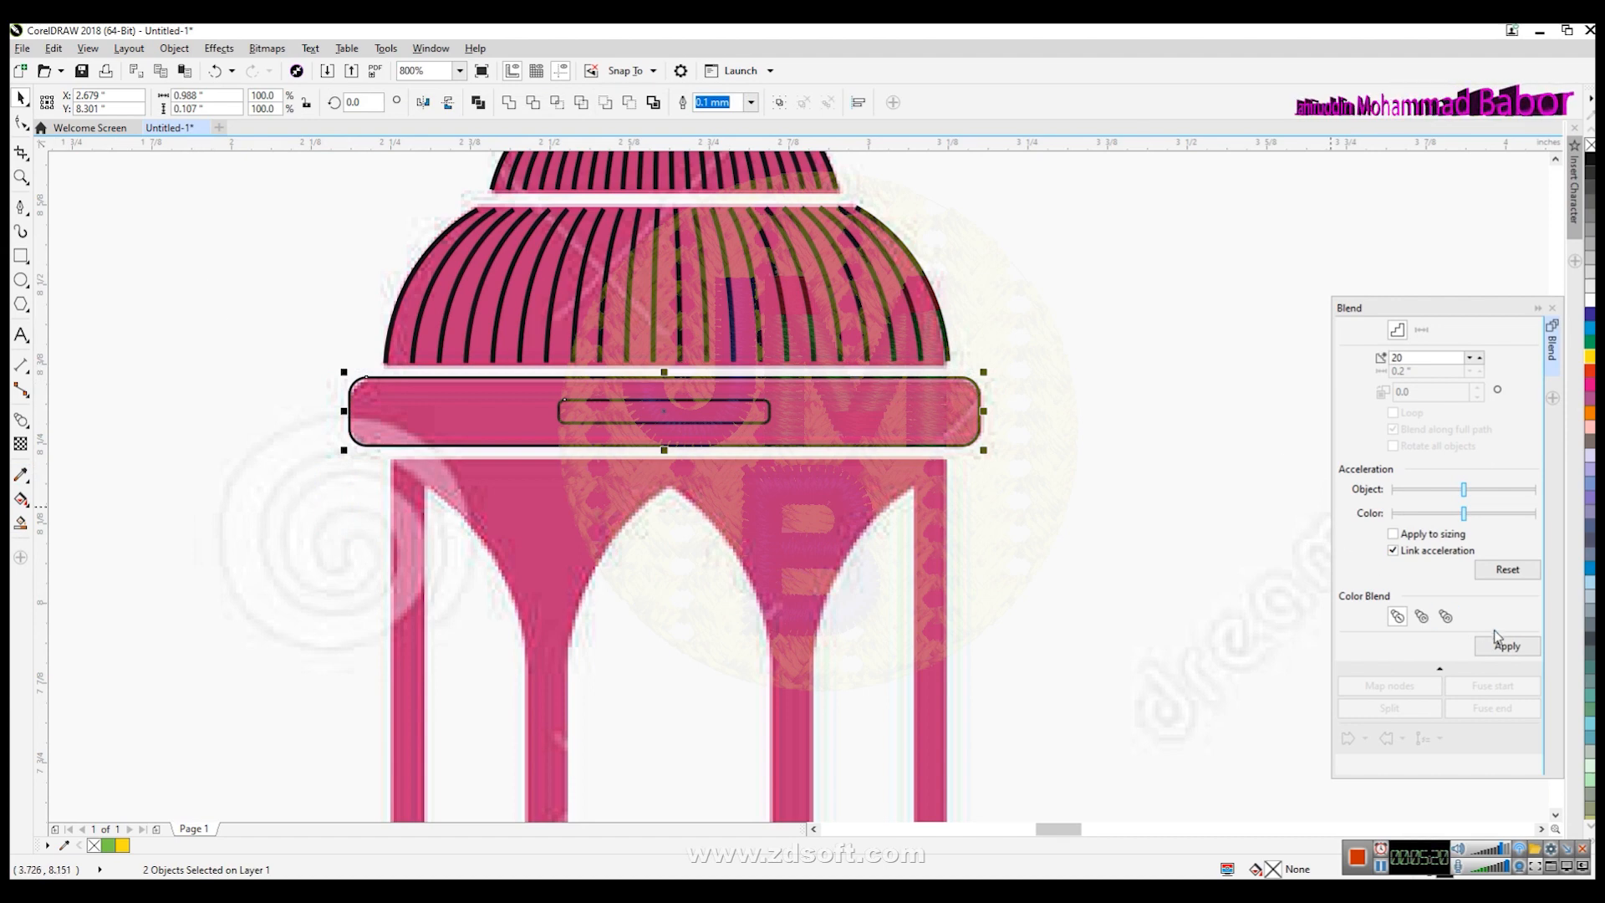
pyautogui.moveTo(1422, 309); pyautogui.dragTo(1242, 212)
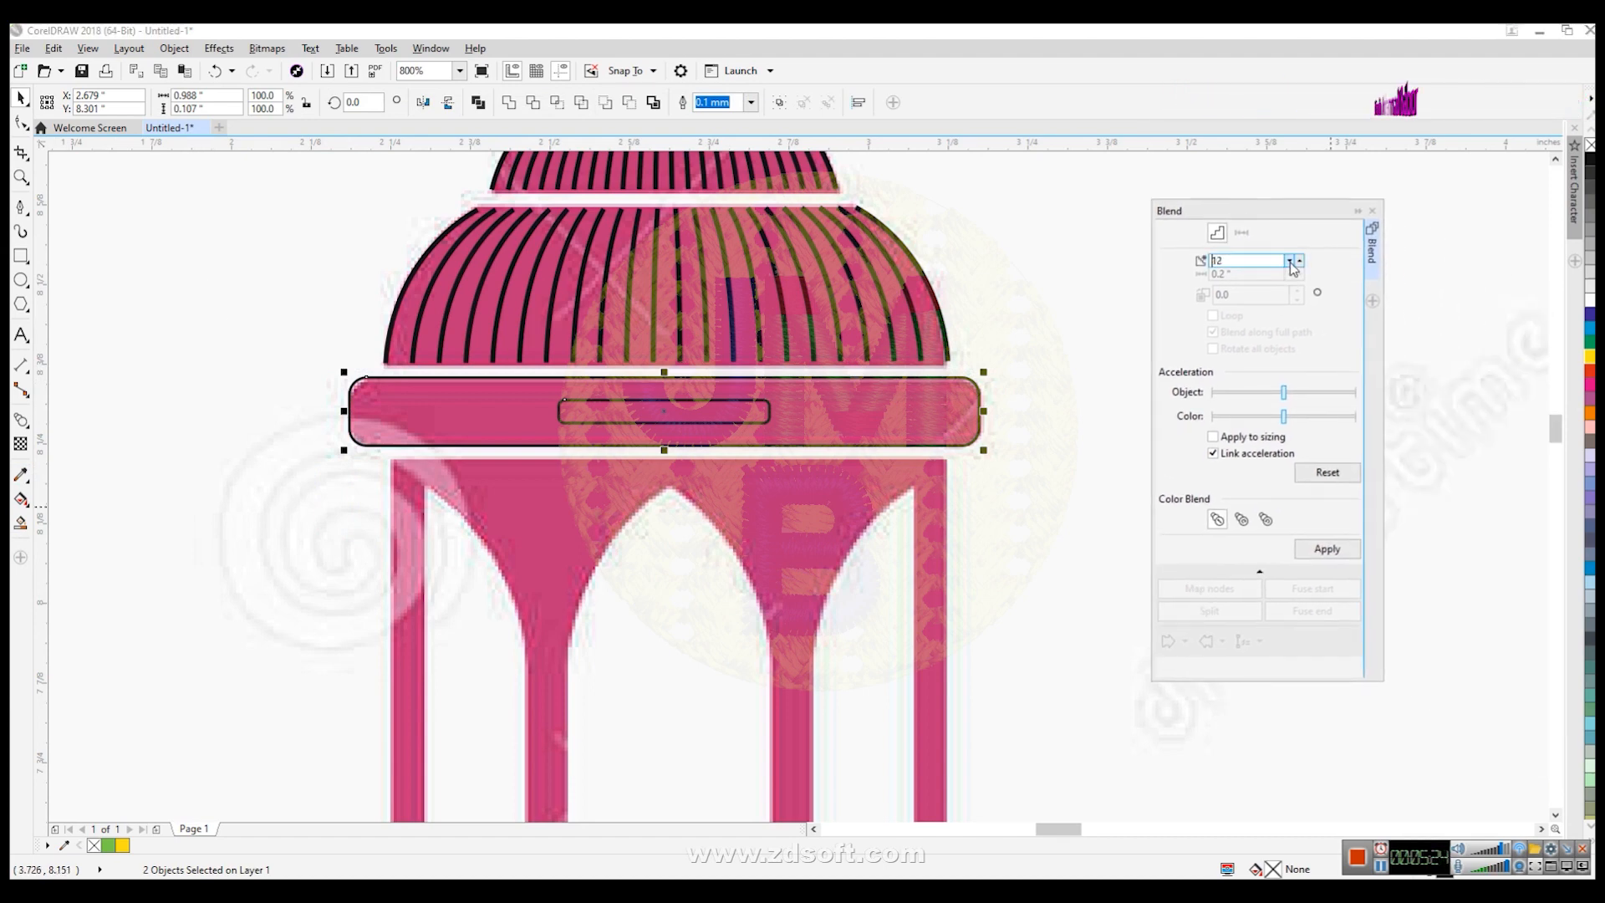
pyautogui.click(1290, 263)
pyautogui.click(1290, 262)
pyautogui.click(1291, 263)
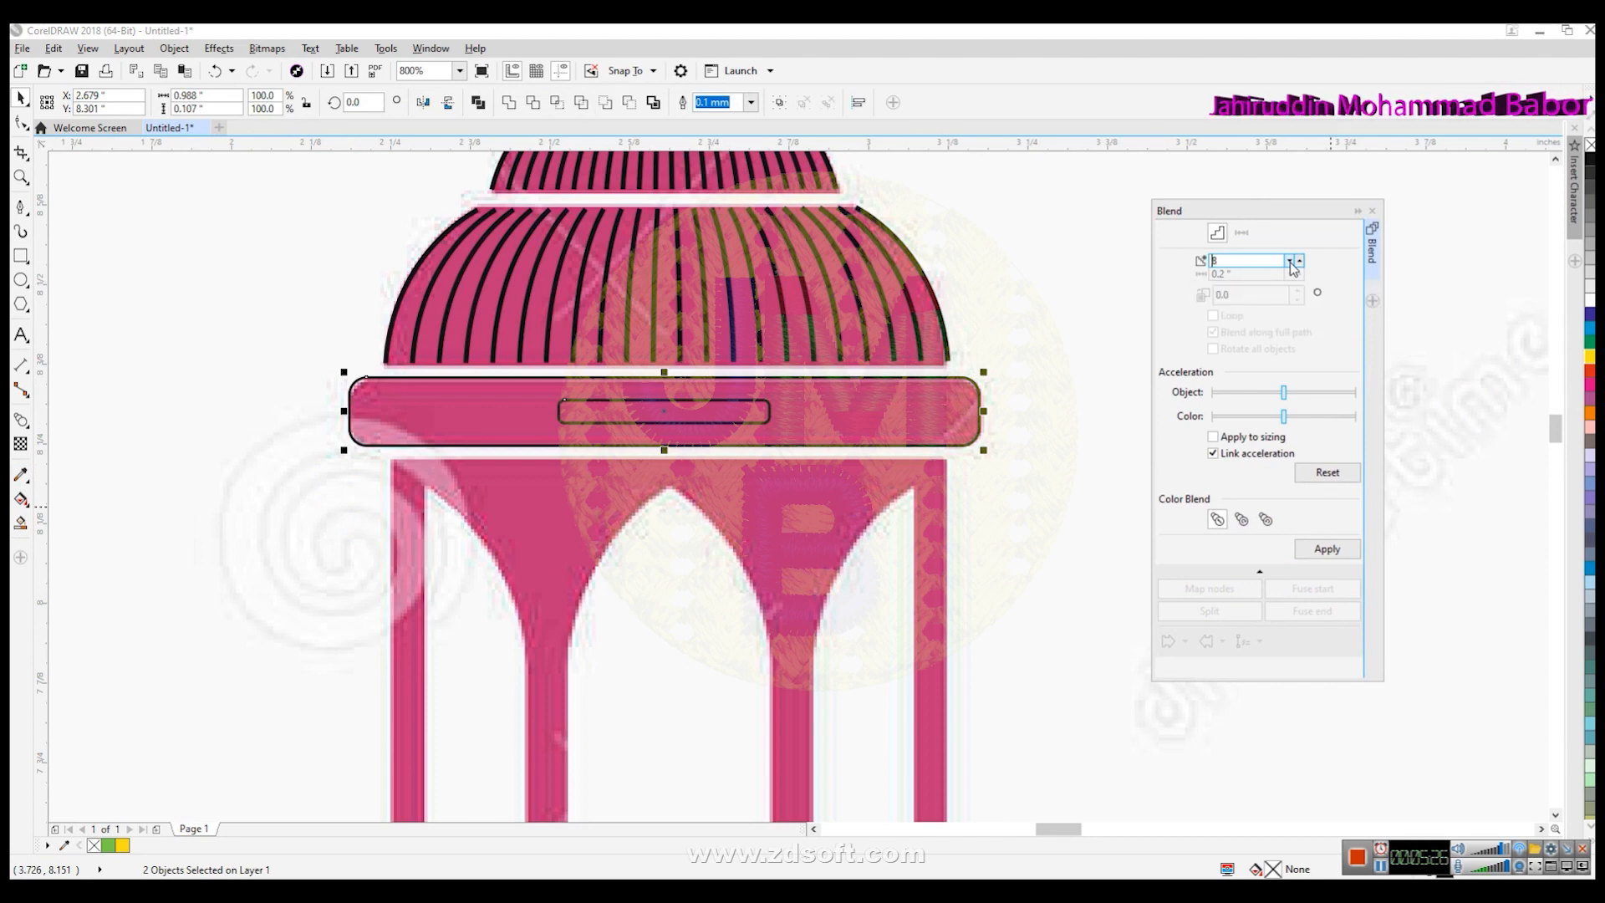
pyautogui.click(1290, 262)
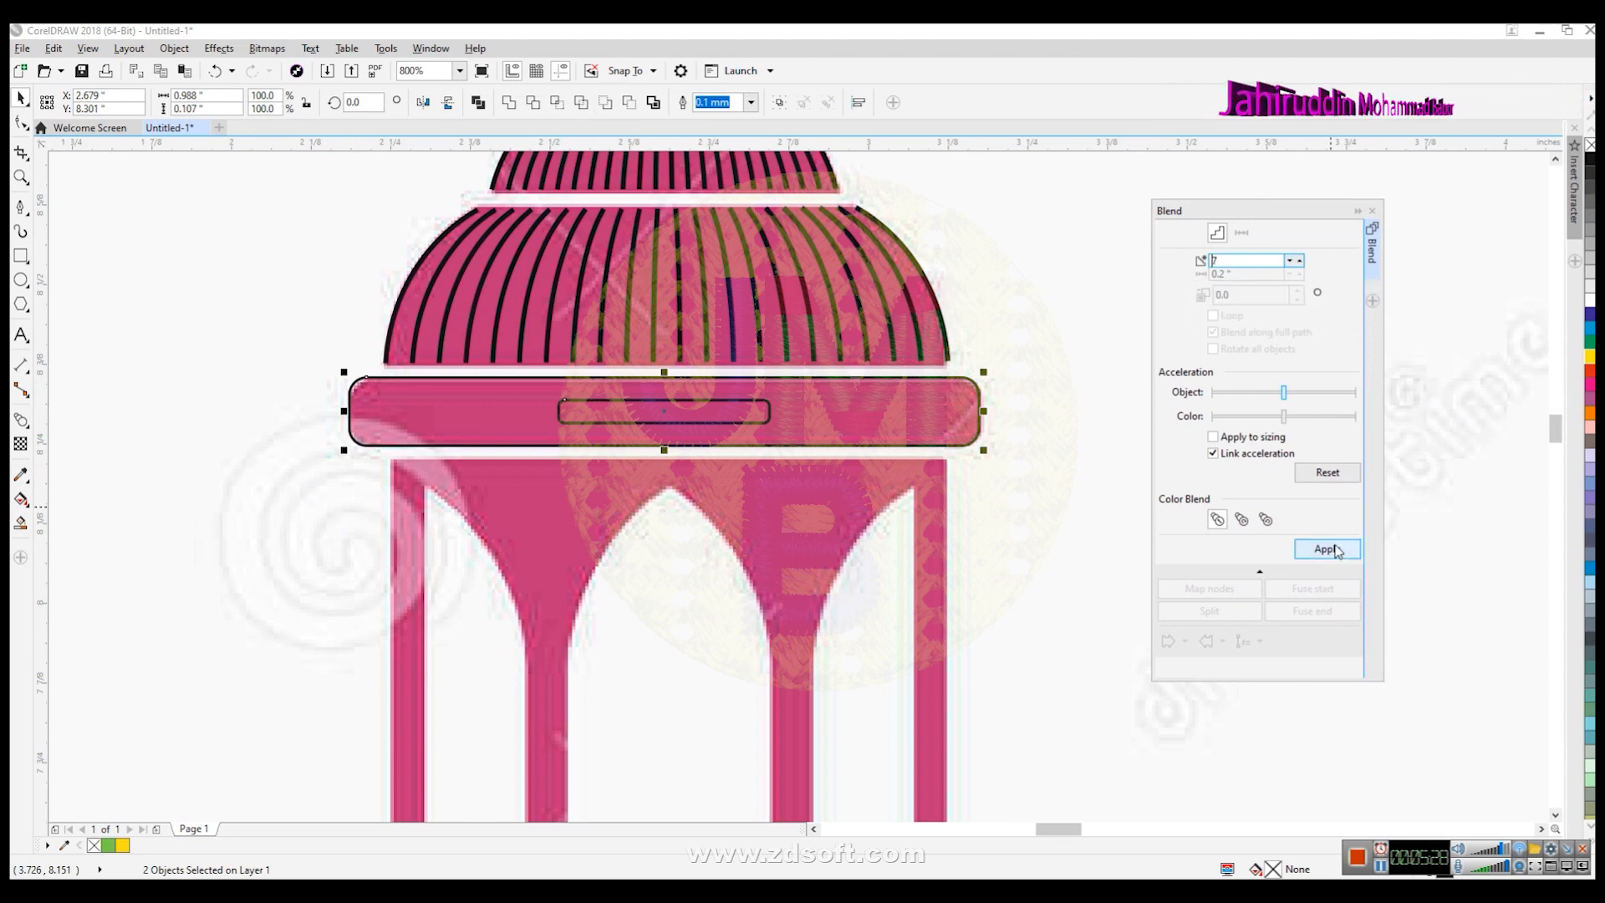
pyautogui.click(1339, 548)
pyautogui.hotkey('ctrl', 'z')
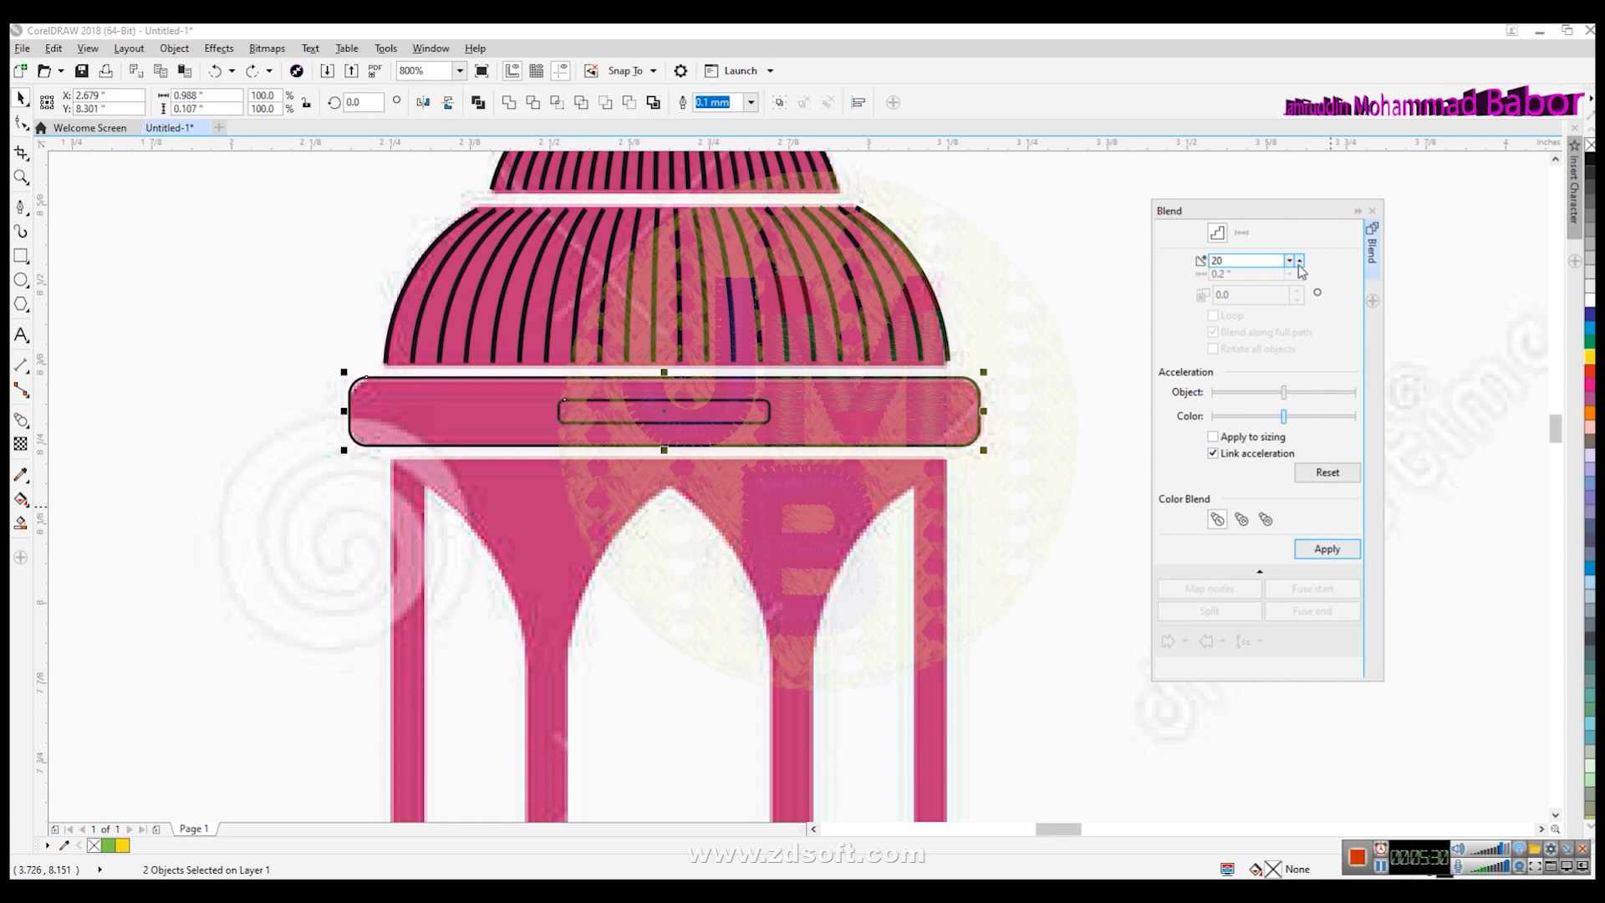
# - Try blending the two rectangles with 5 steps, then undo it
pyautogui.click(1287, 261)
pyautogui.click(1287, 261)
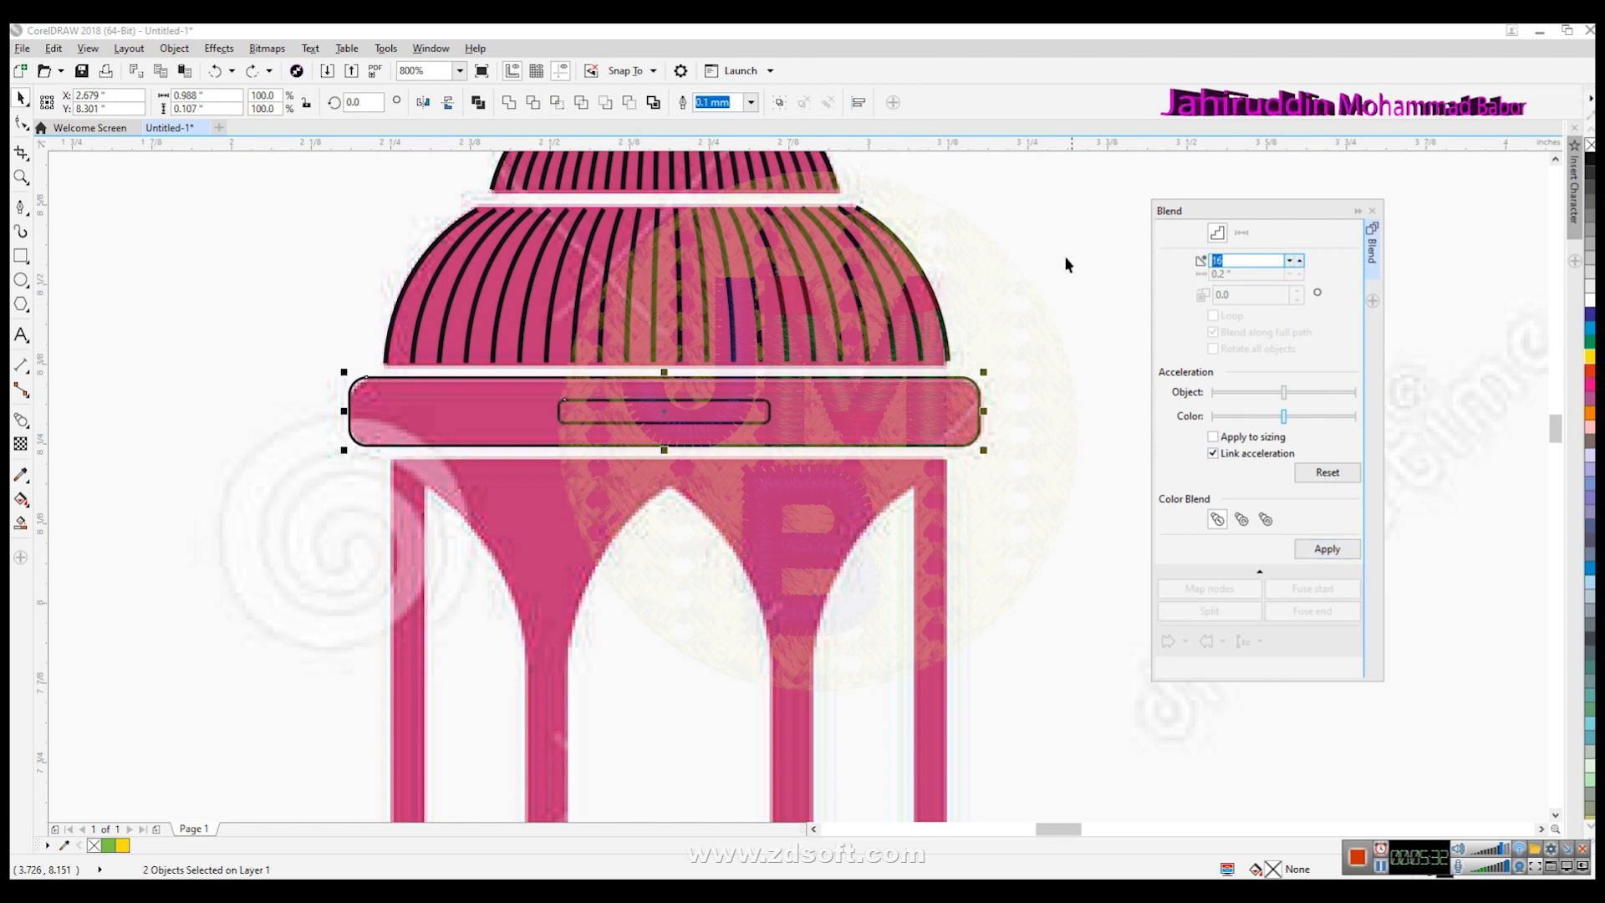
pyautogui.write('5')
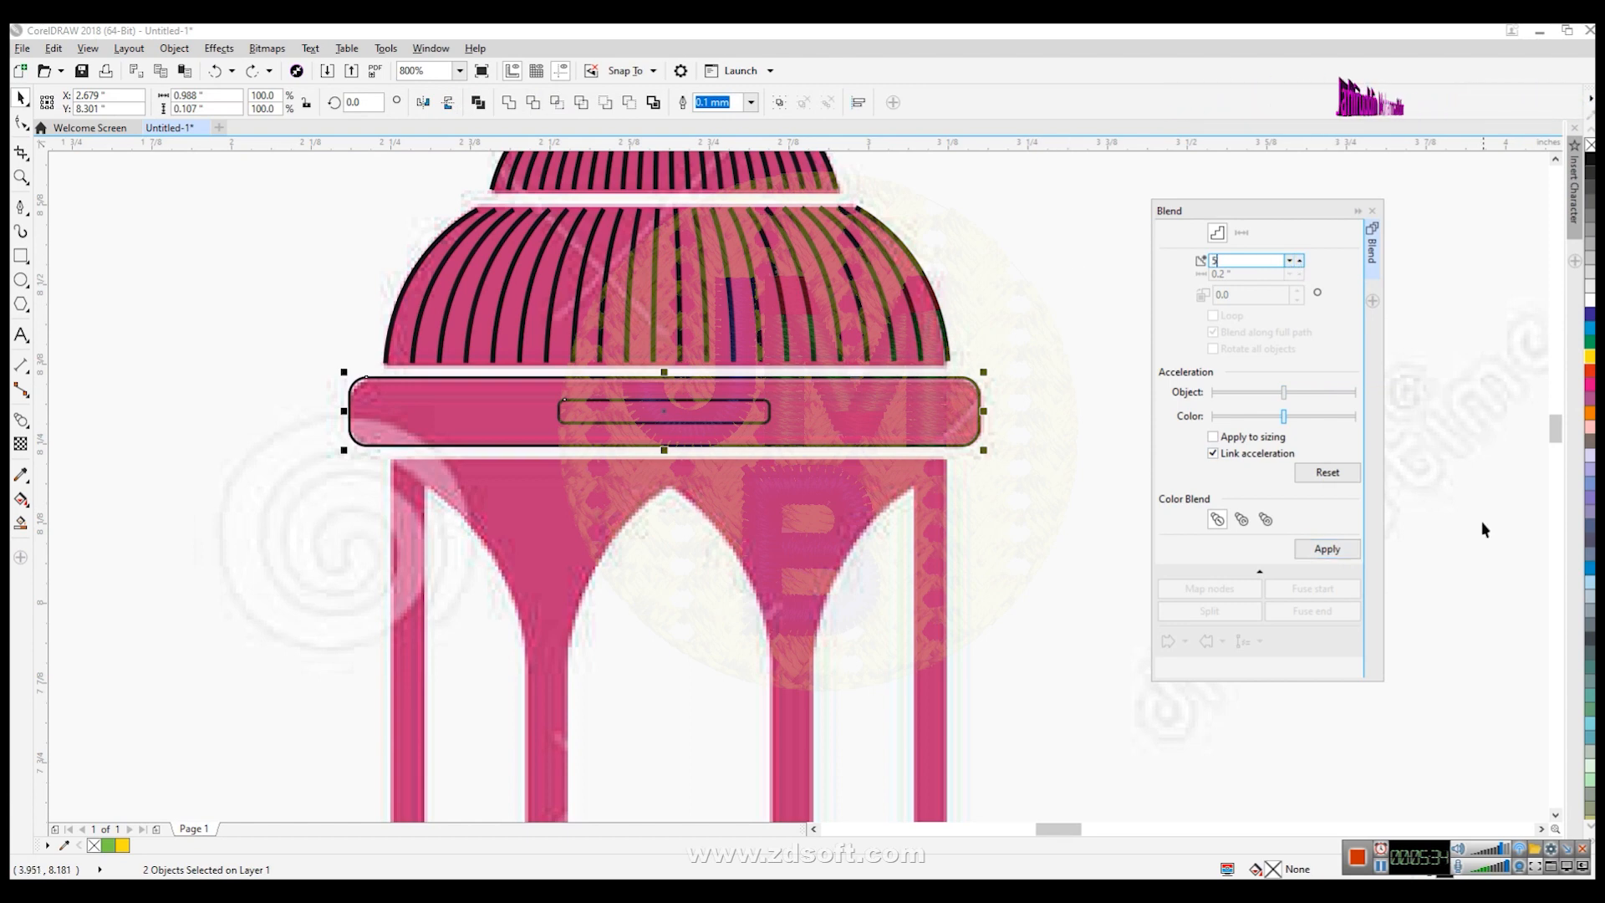
pyautogui.click(1337, 549)
pyautogui.hotkey('ctrl', 'z')
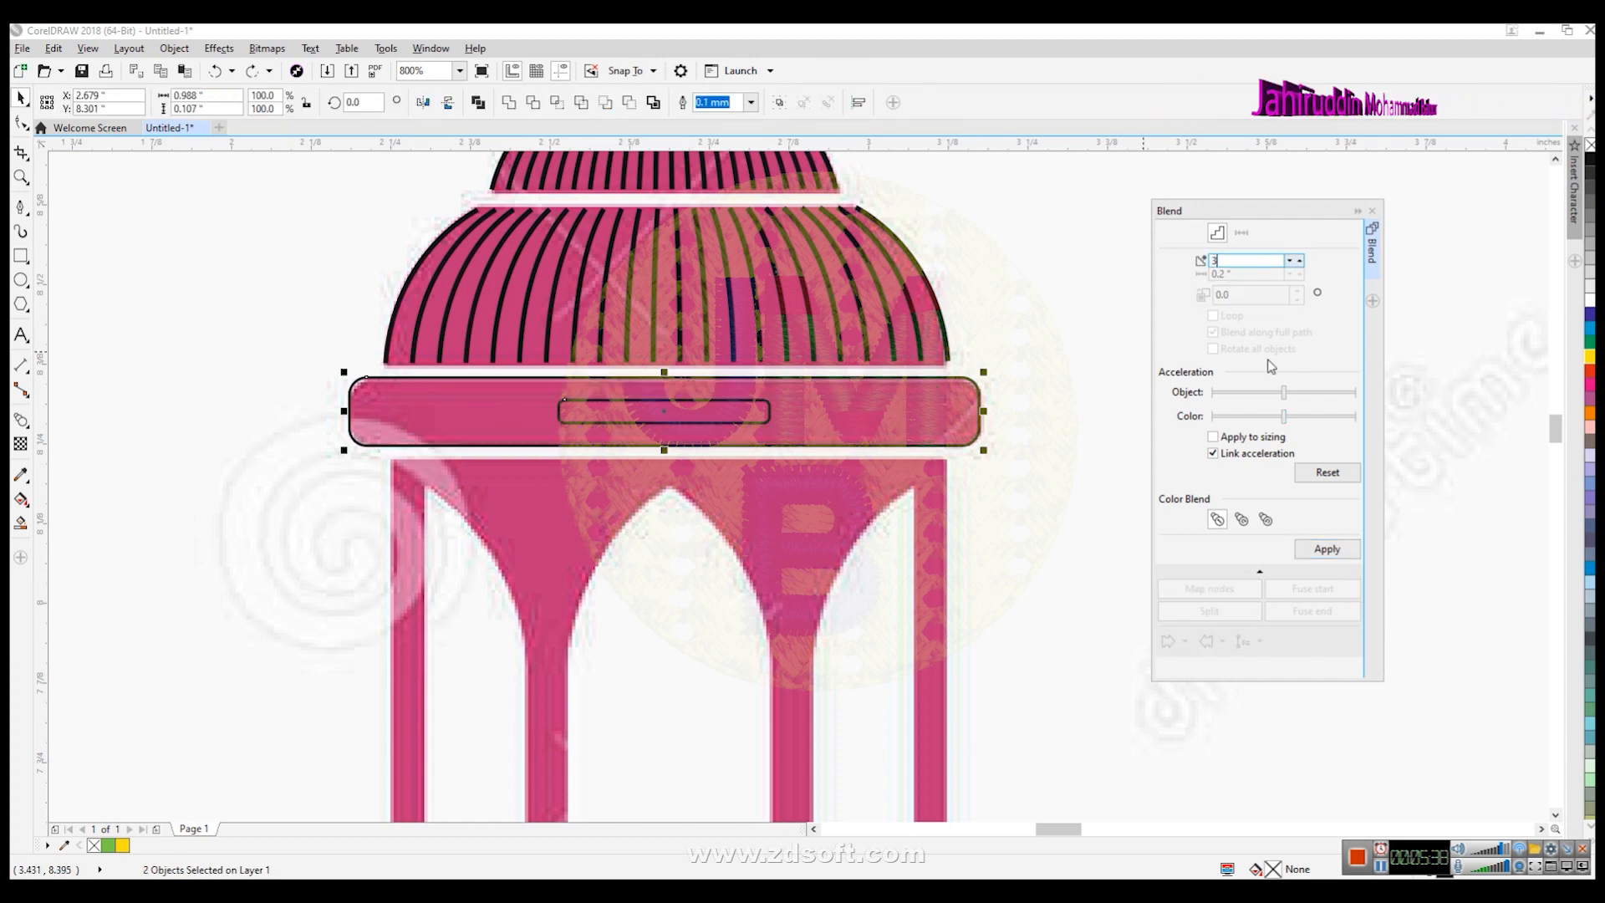
# - Apply a 3-step blend between the two rectangles and close the Blend docker
pyautogui.click(1324, 549)
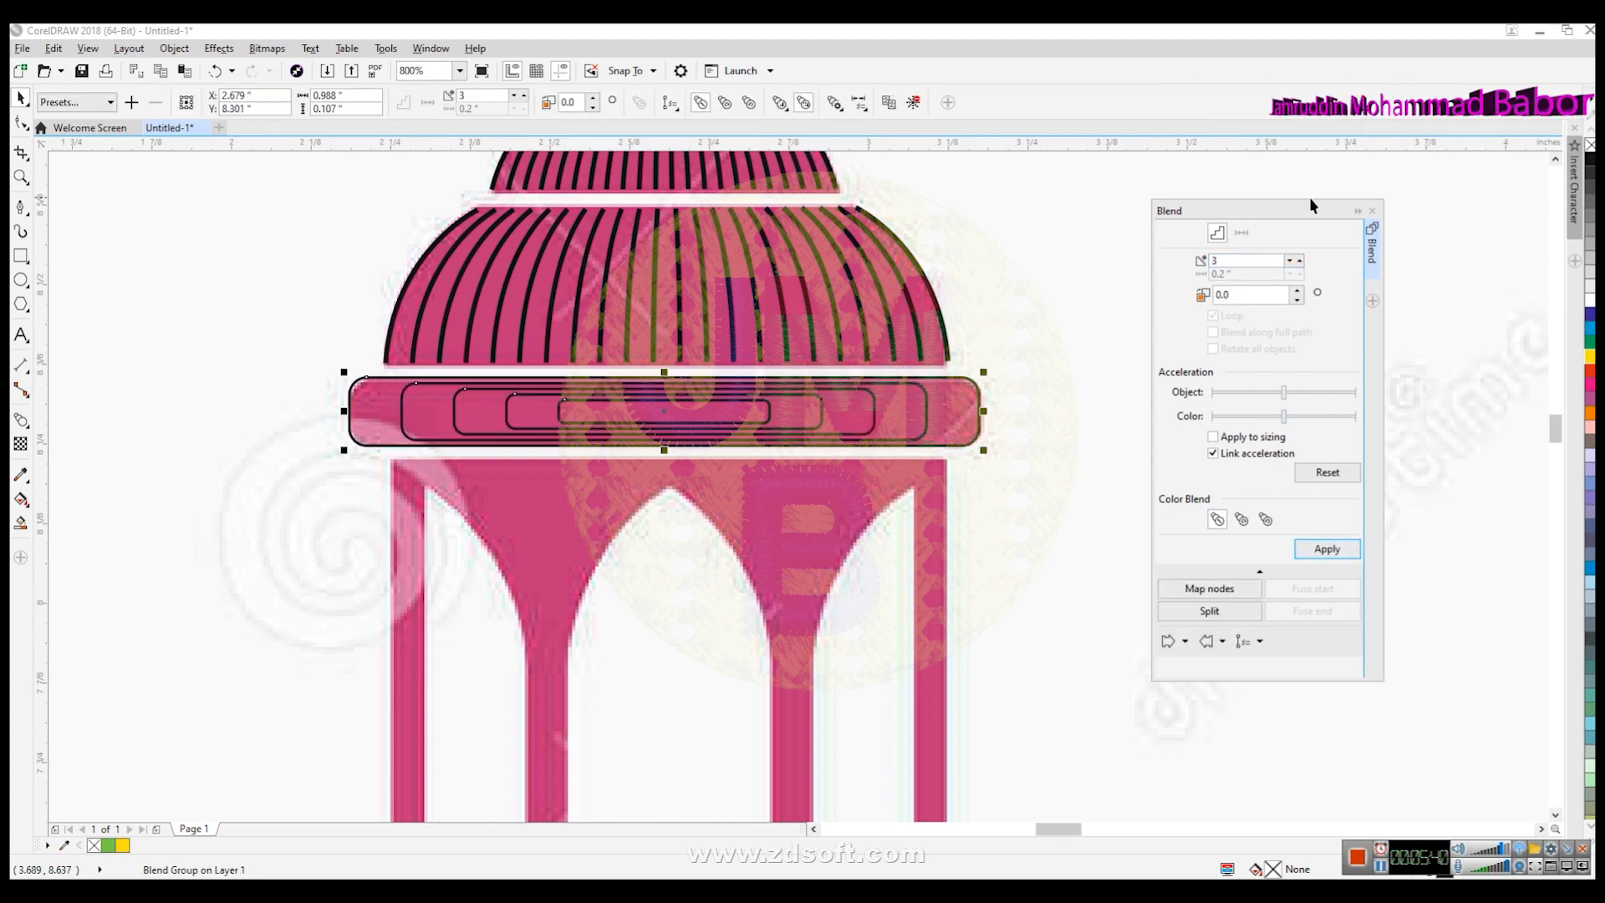
pyautogui.click(1370, 211)
pyautogui.click(1149, 488)
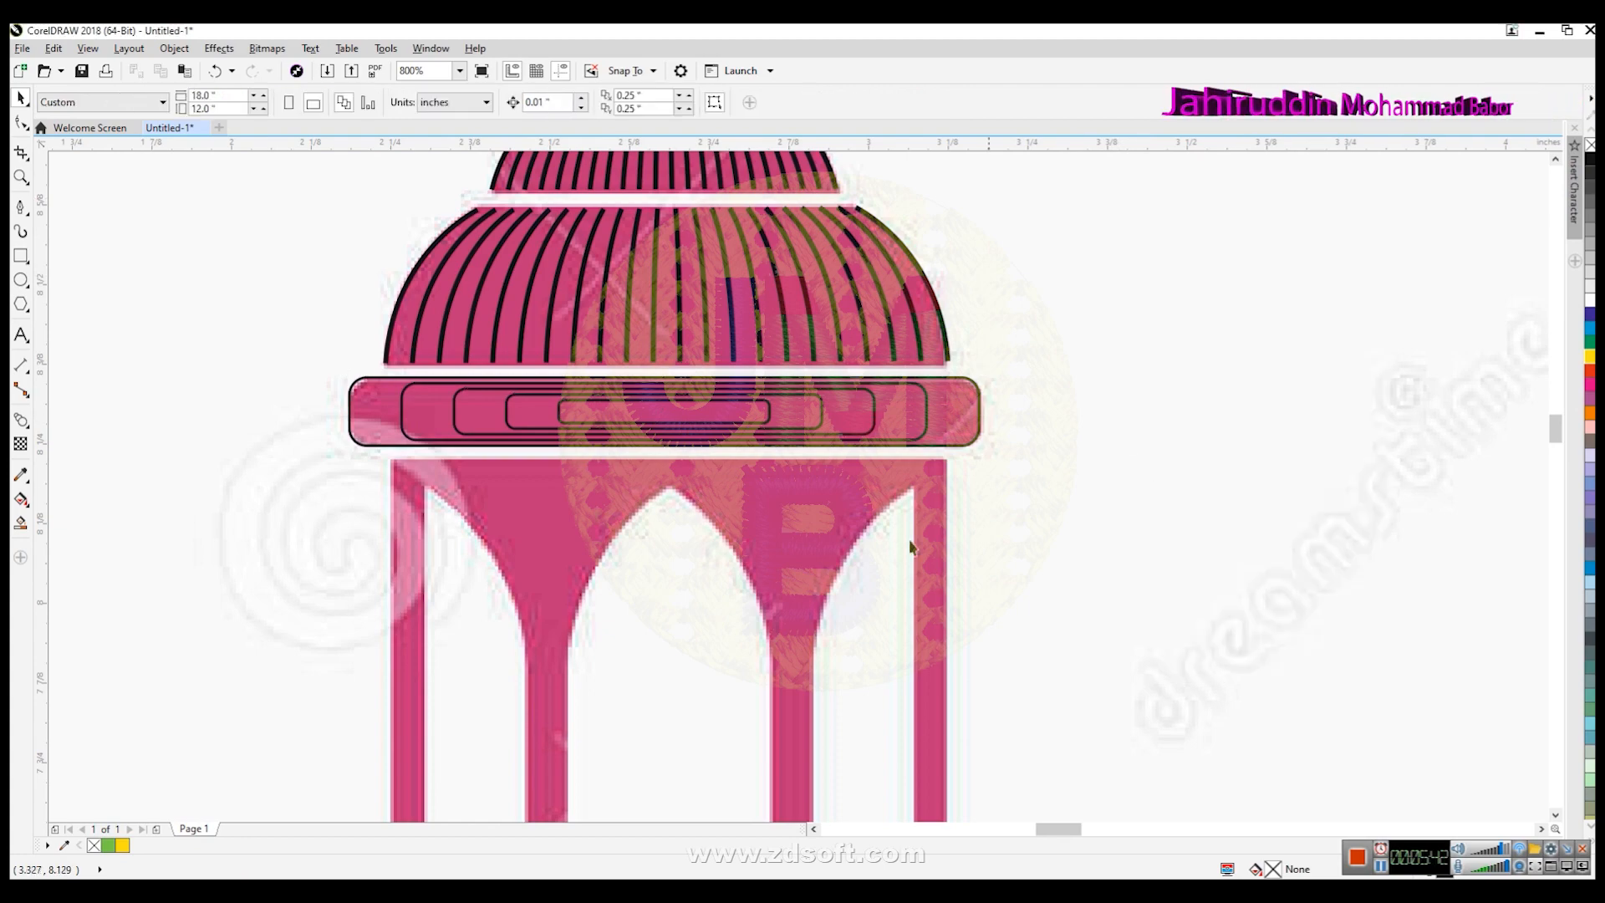
# - Draw a vertical line along the inner left edge of the lantern's left window opening
pyautogui.scroll(-4, 903, 535)
pyautogui.scroll(2, 815, 569)
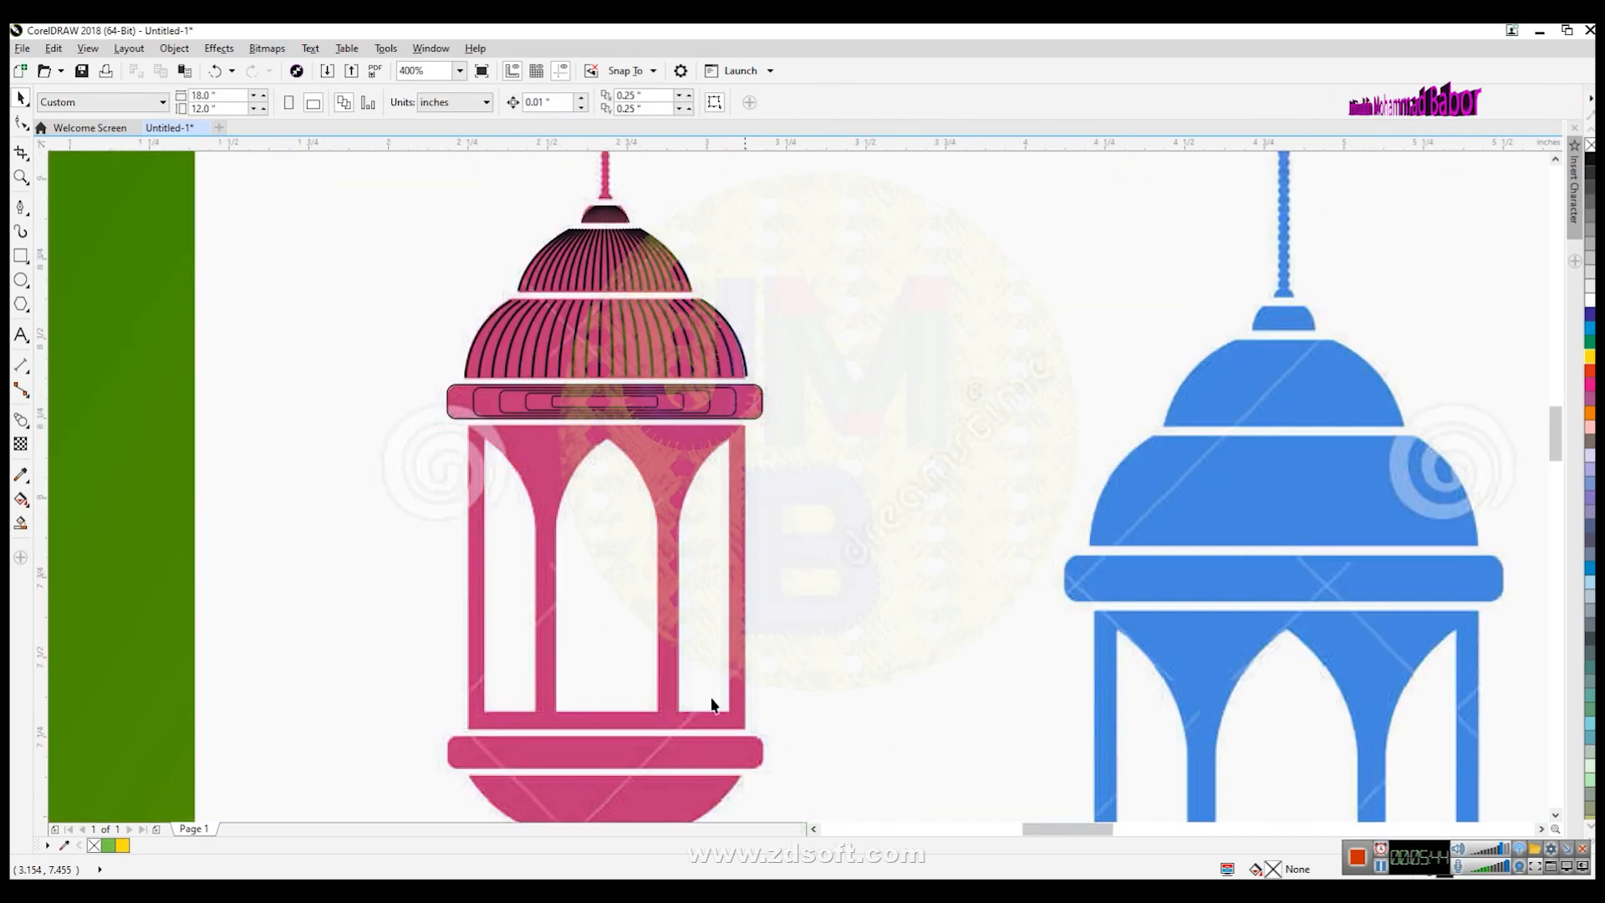
pyautogui.click(1556, 814)
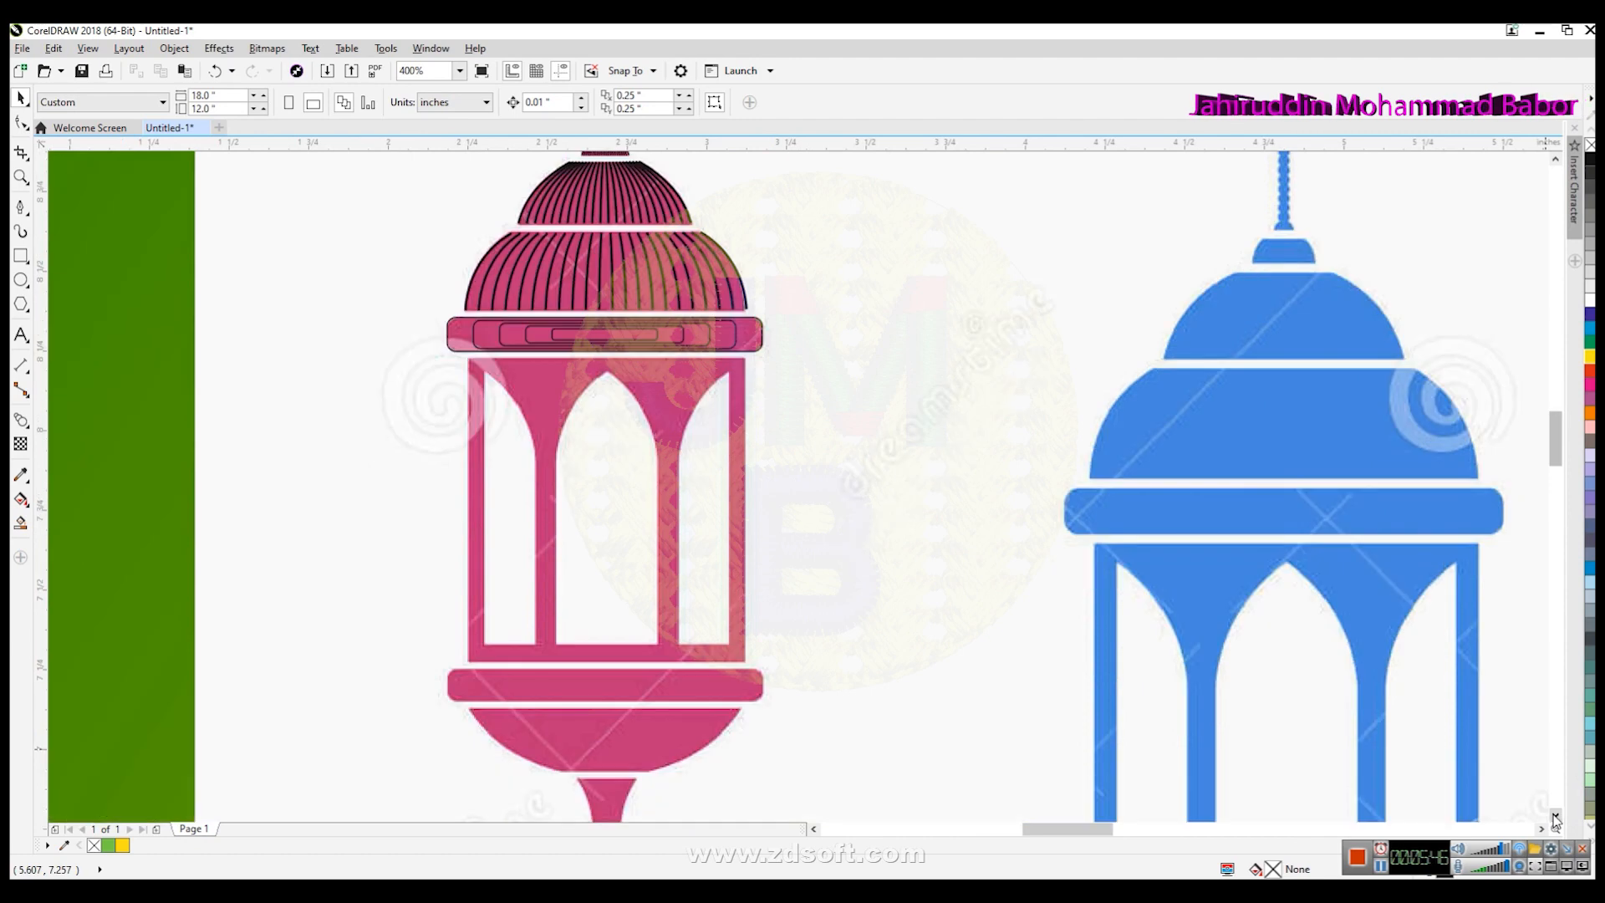
pyautogui.scroll(2, 577, 405)
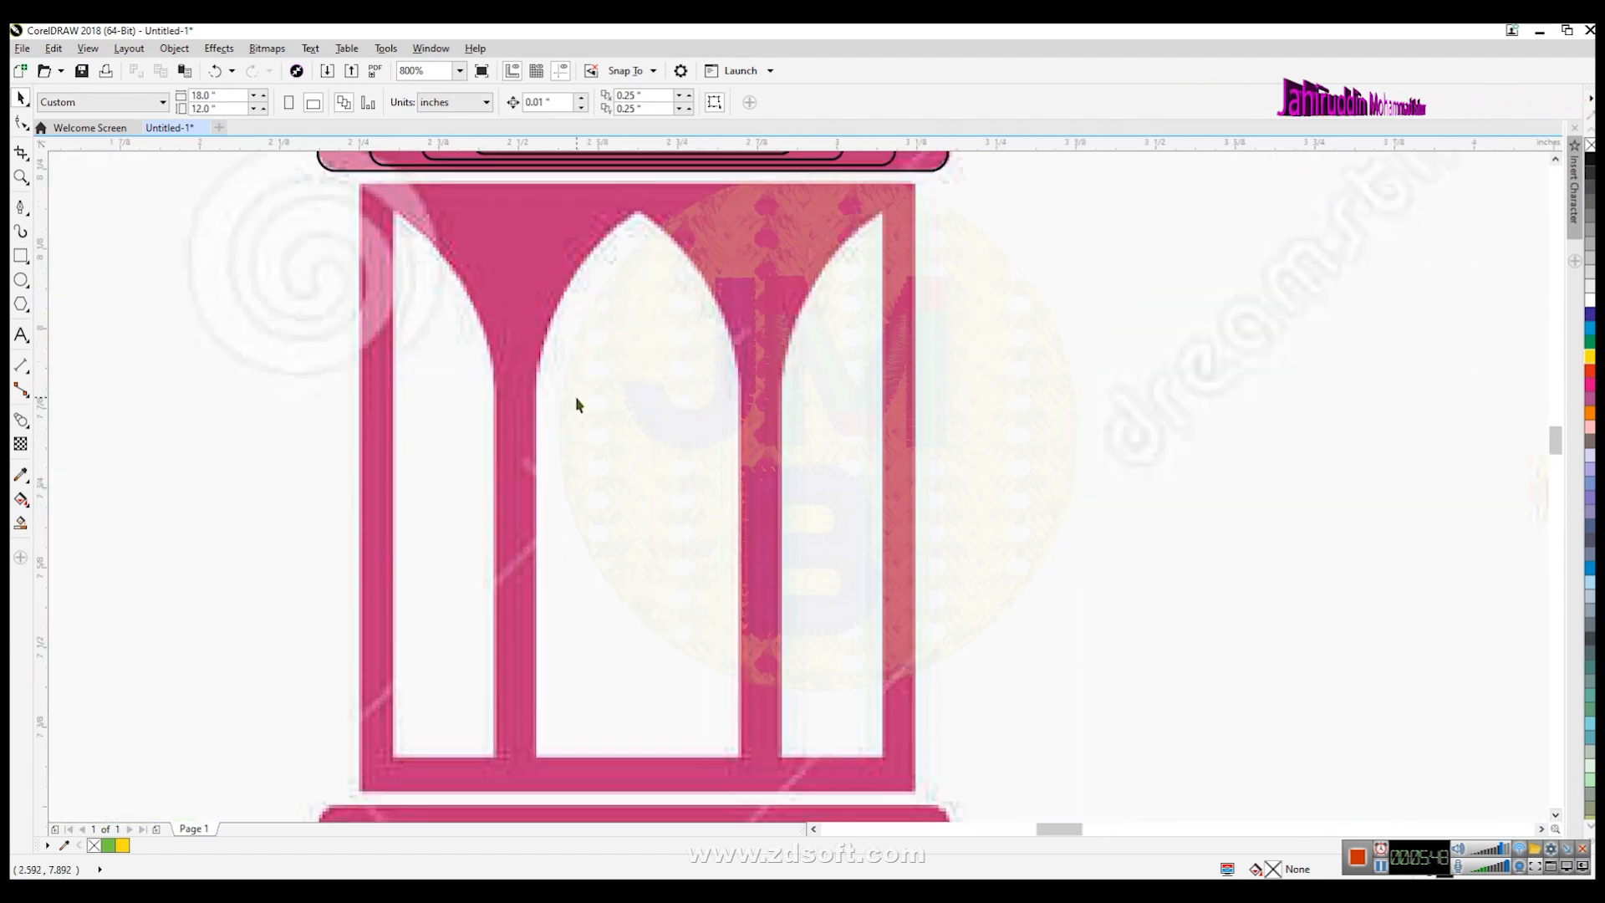
pyautogui.click(21, 206)
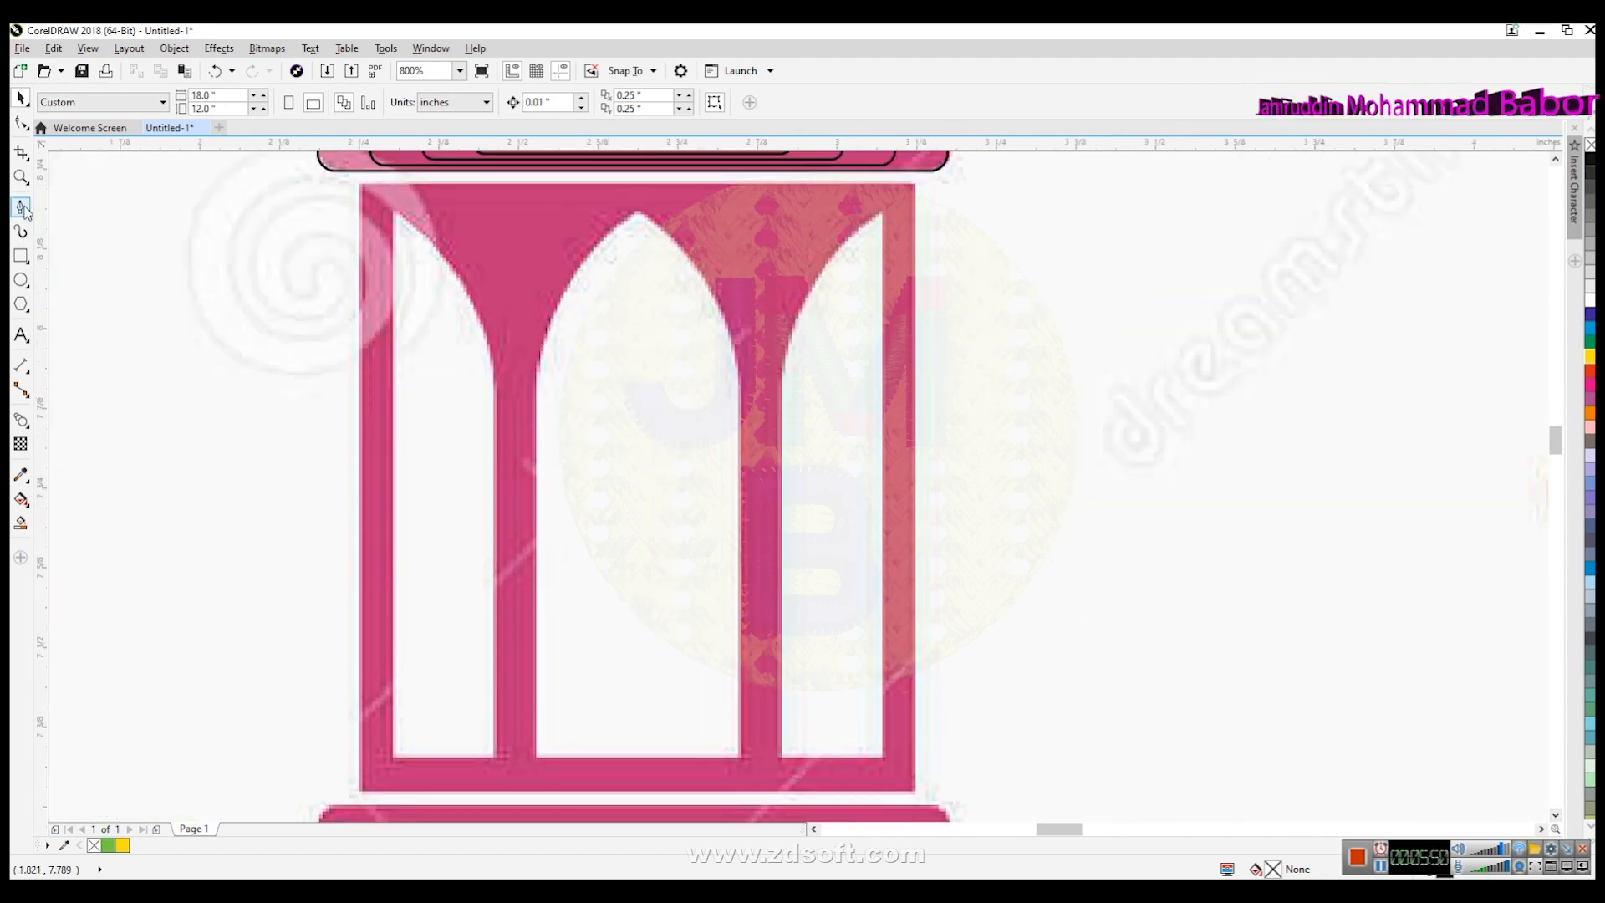
pyautogui.click(394, 211)
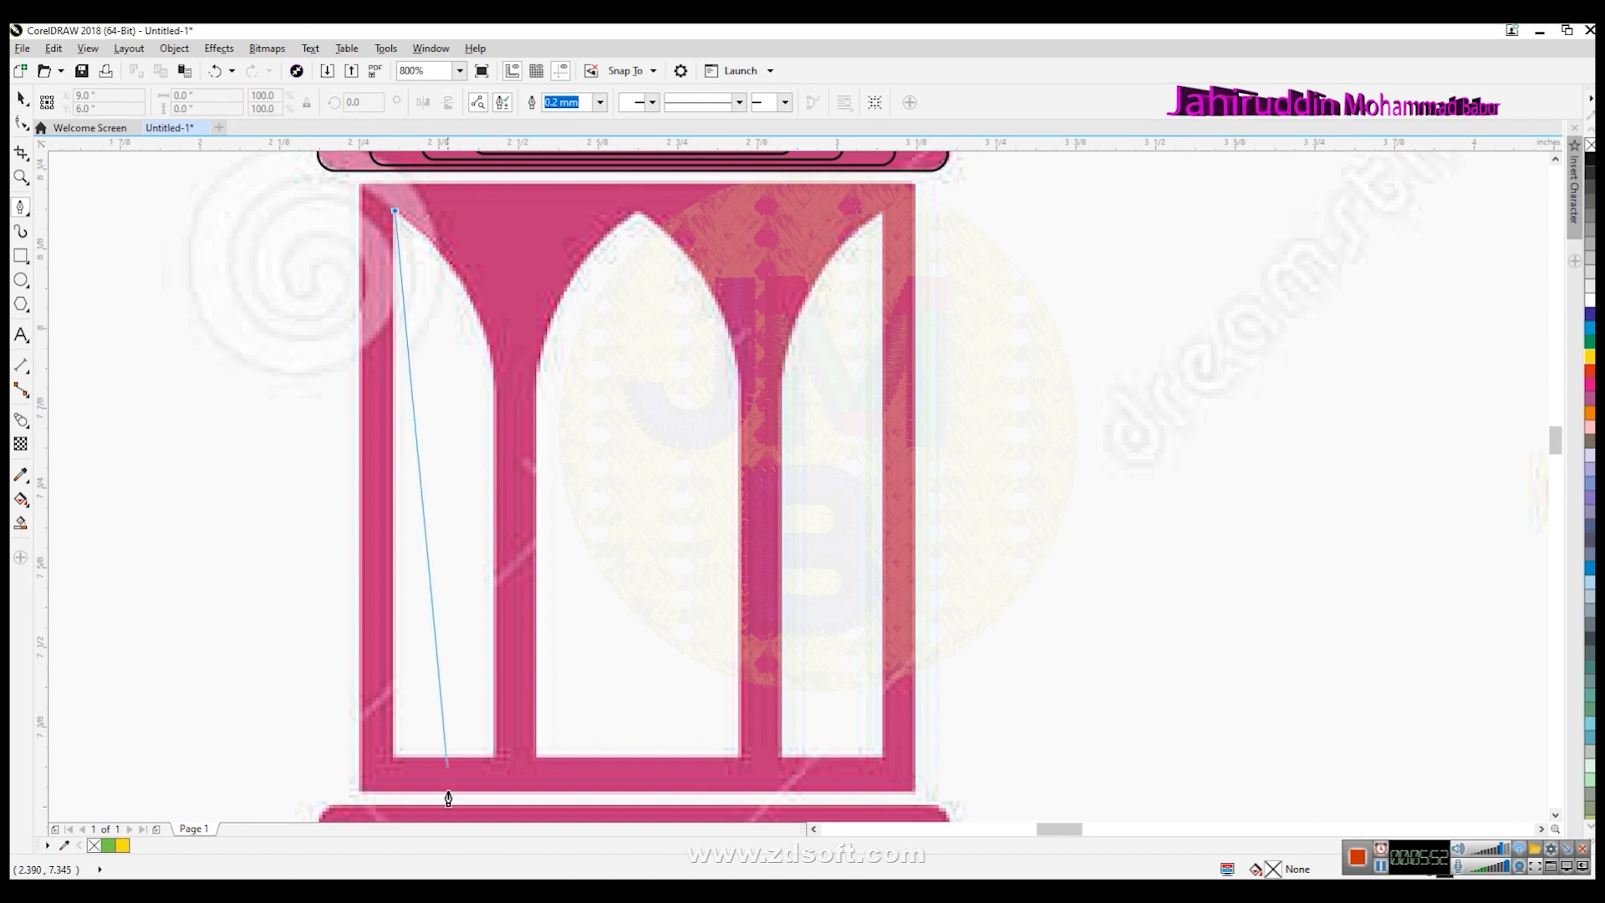
pyautogui.click(395, 767)
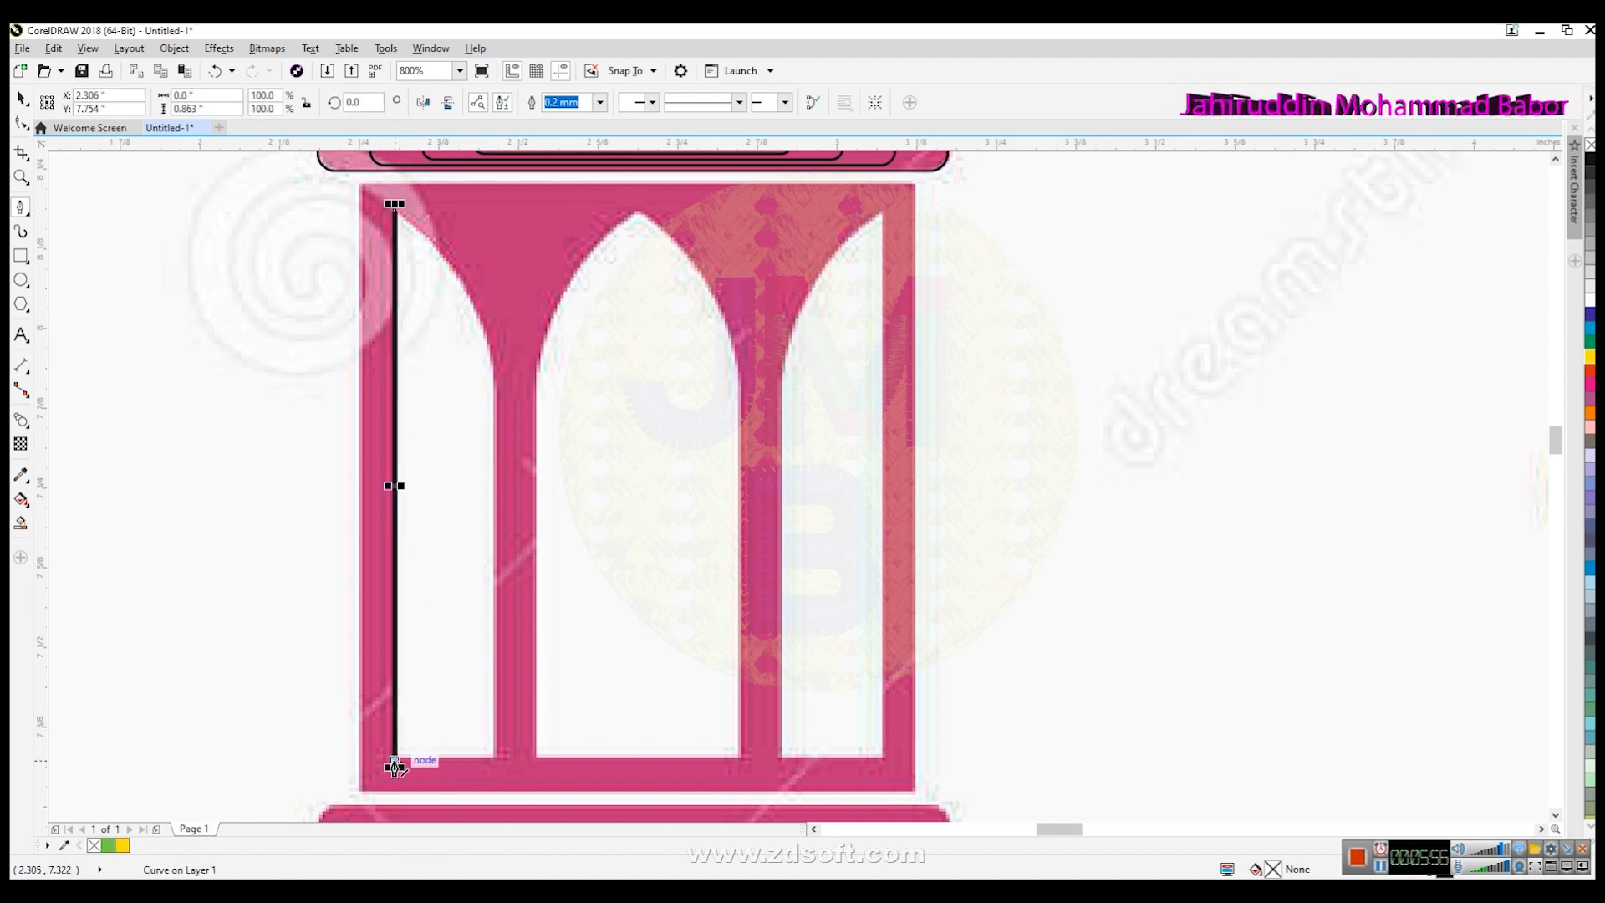
pyautogui.doubleClick(395, 767)
pyautogui.click(21, 98)
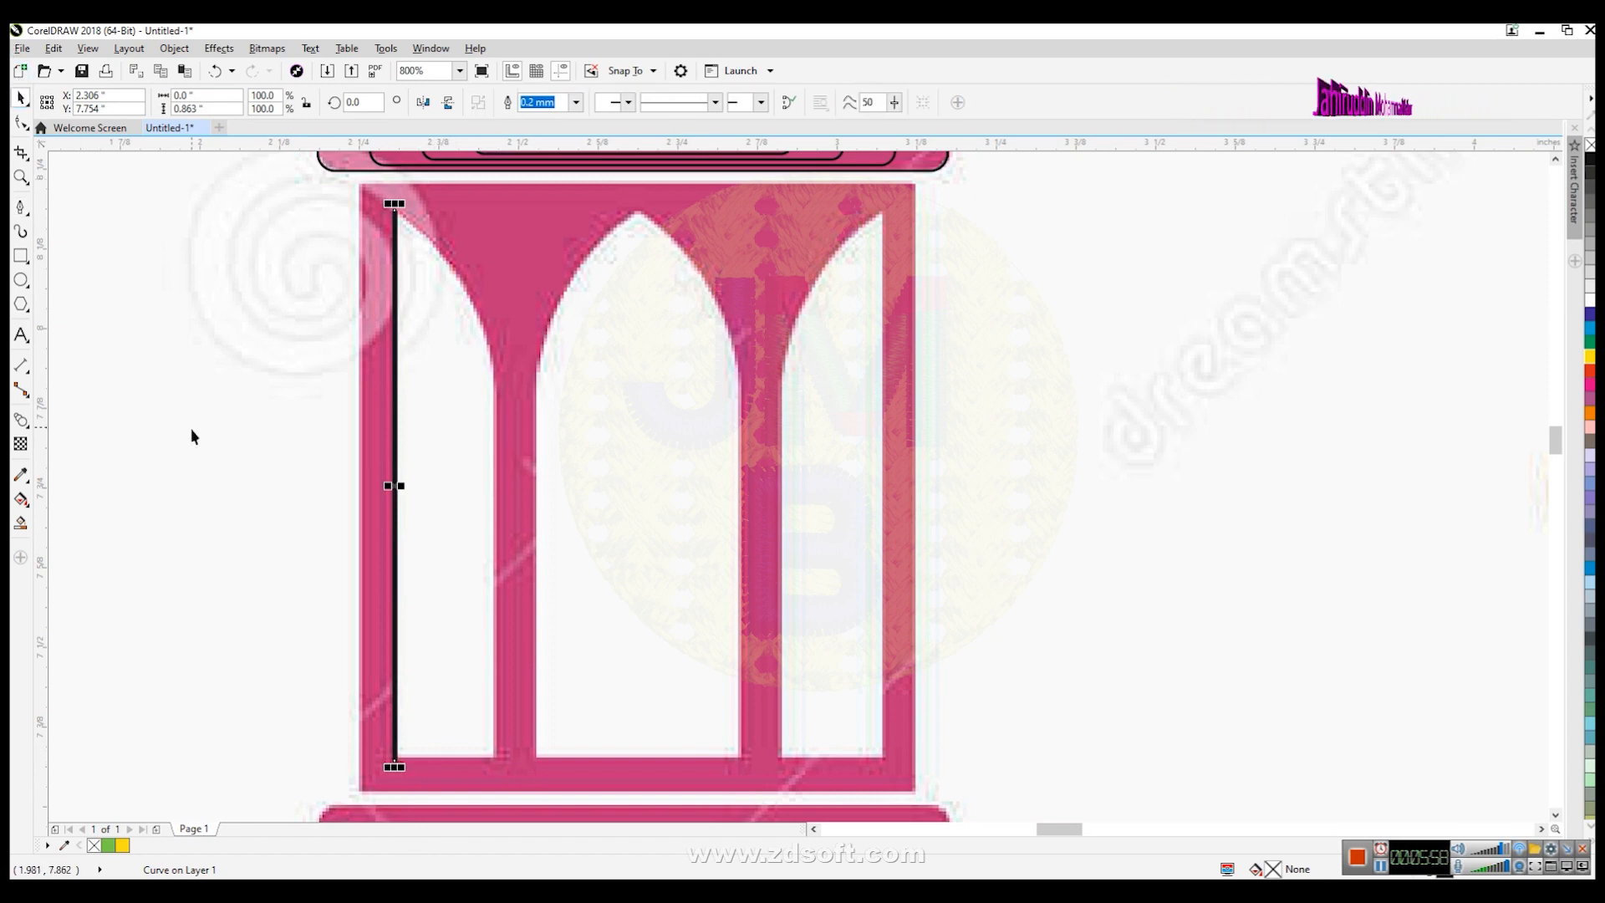
pyautogui.click(224, 418)
# - Draw a second vertical line along the right edge of the same window opening
pyautogui.click(21, 206)
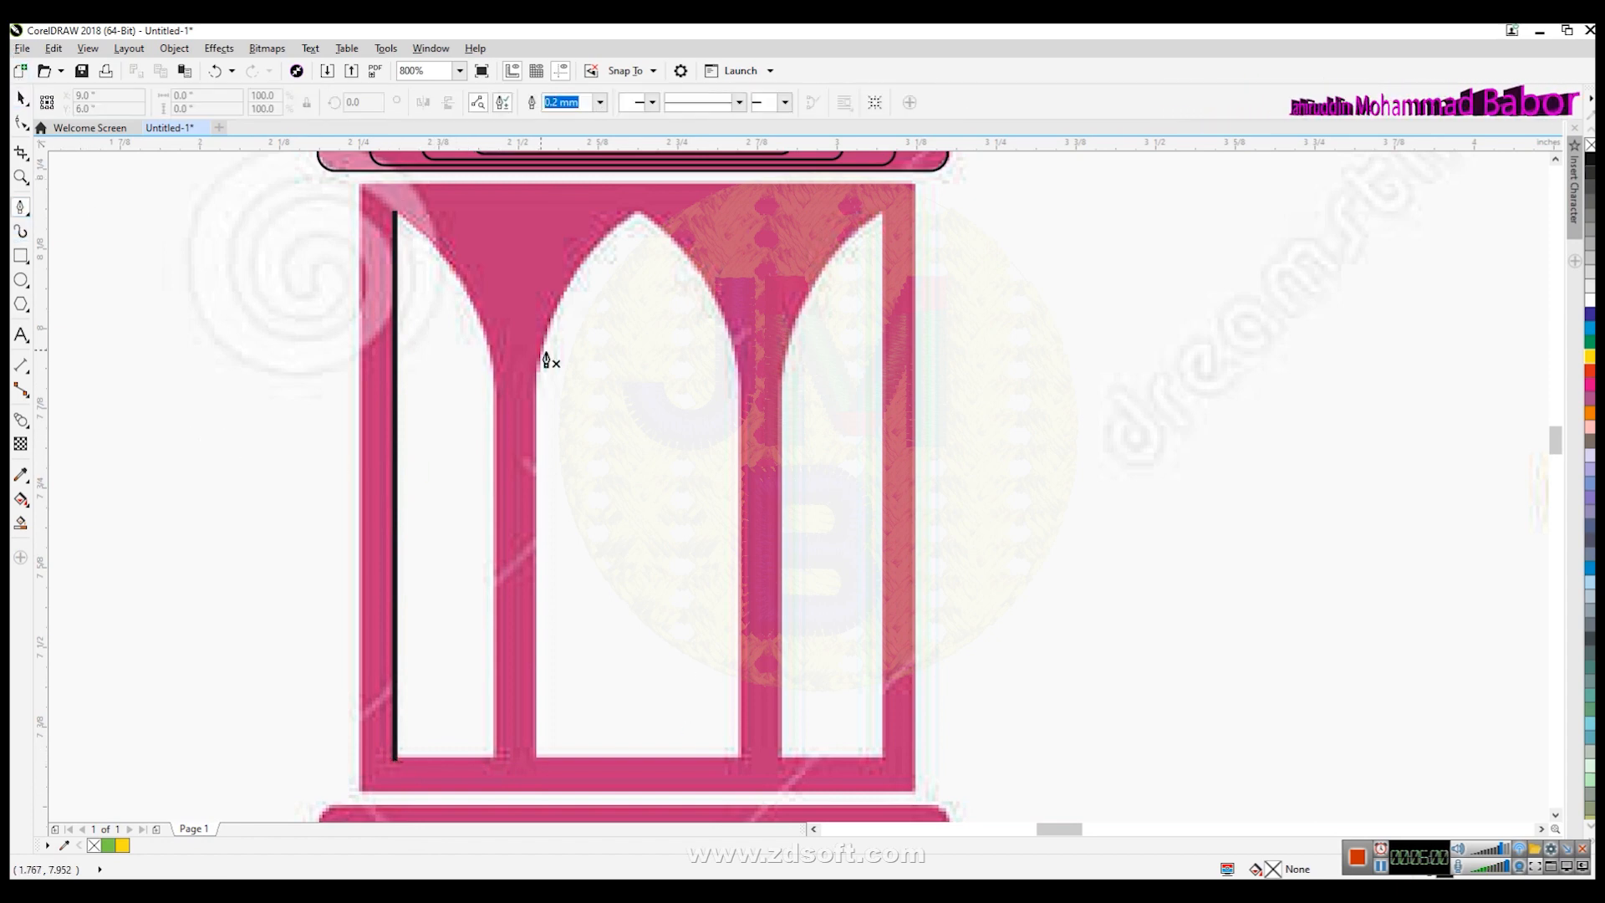
pyautogui.click(494, 359)
pyautogui.doubleClick(494, 756)
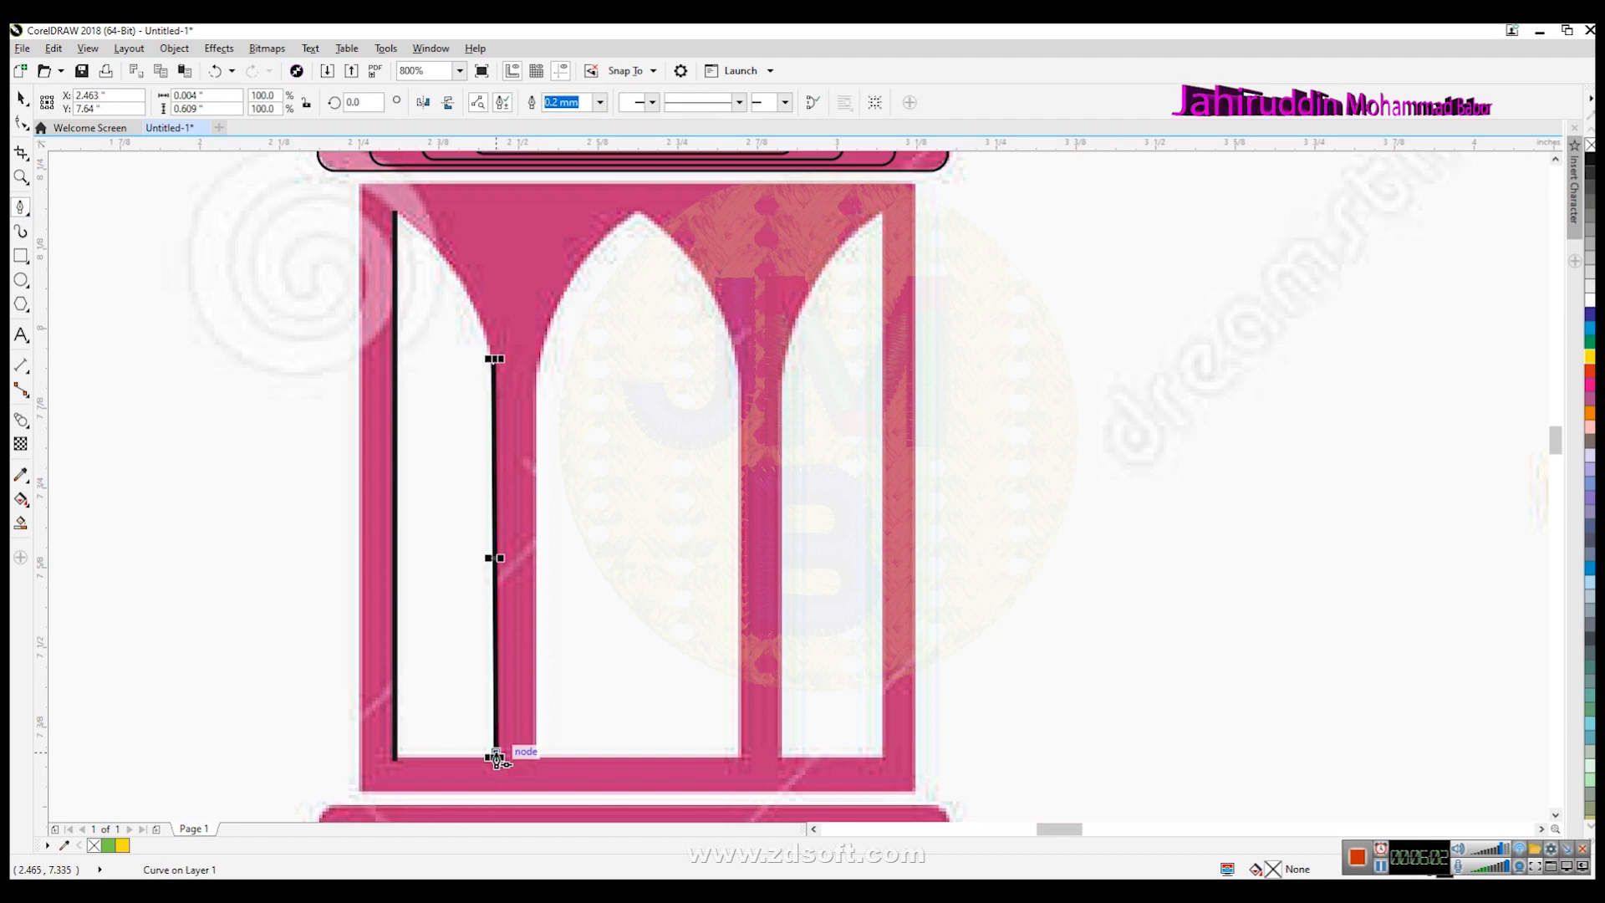
pyautogui.click(21, 98)
pyautogui.click(348, 390)
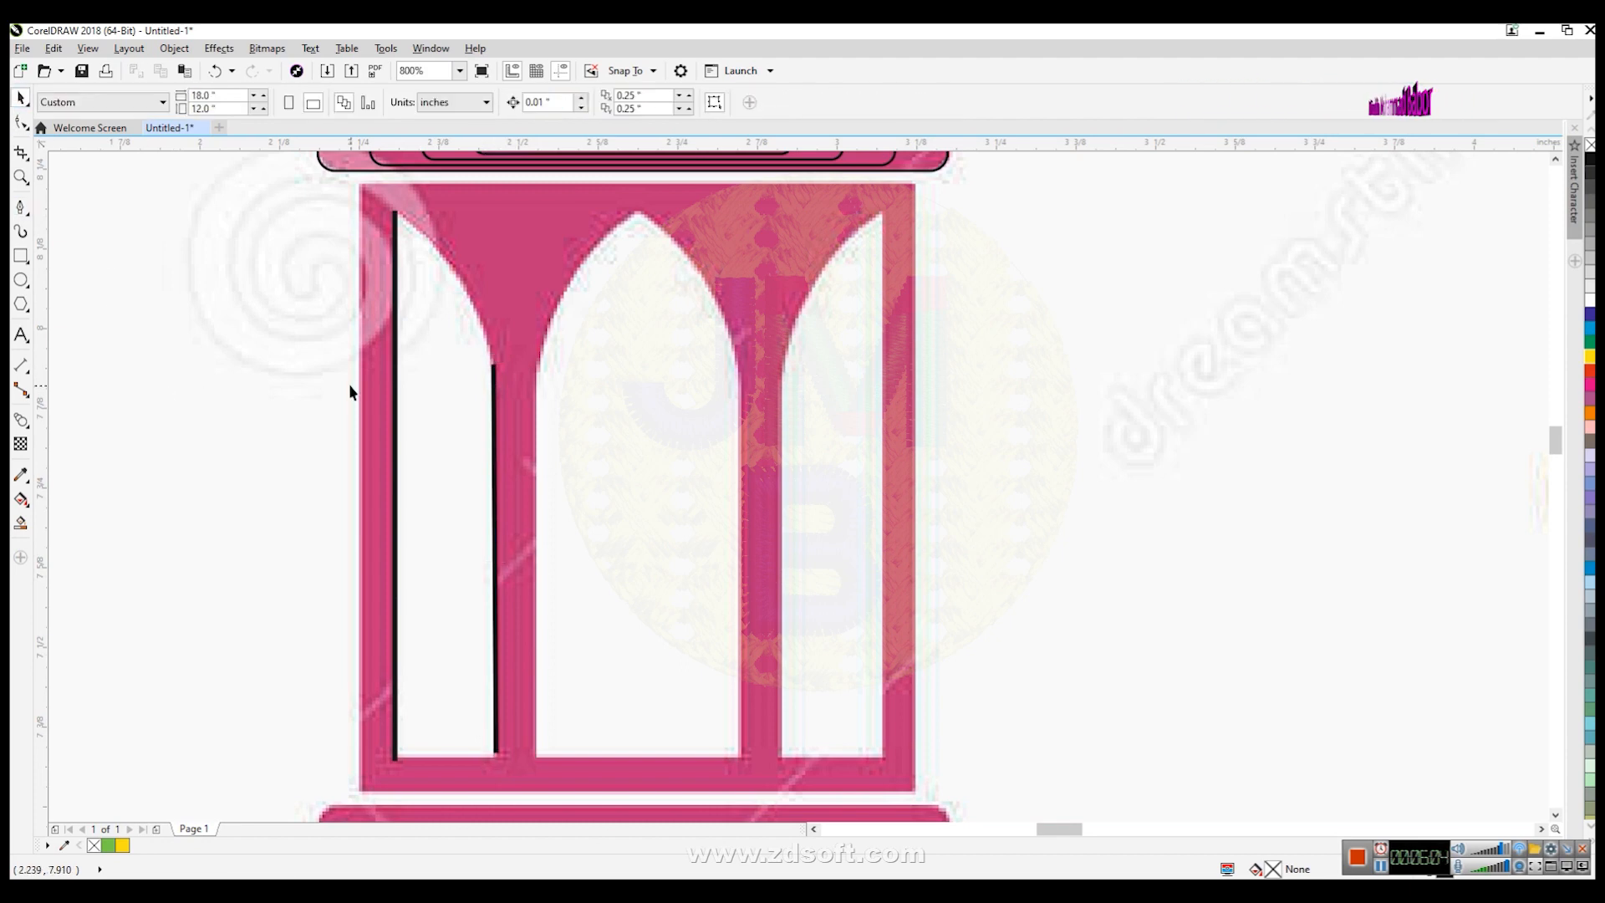
# - Set the outline width of both window lines to 0.1 mm
pyautogui.click(393, 445)
pyautogui.keyDown('shift'); pyautogui.click(495, 477); pyautogui.keyUp('shift')
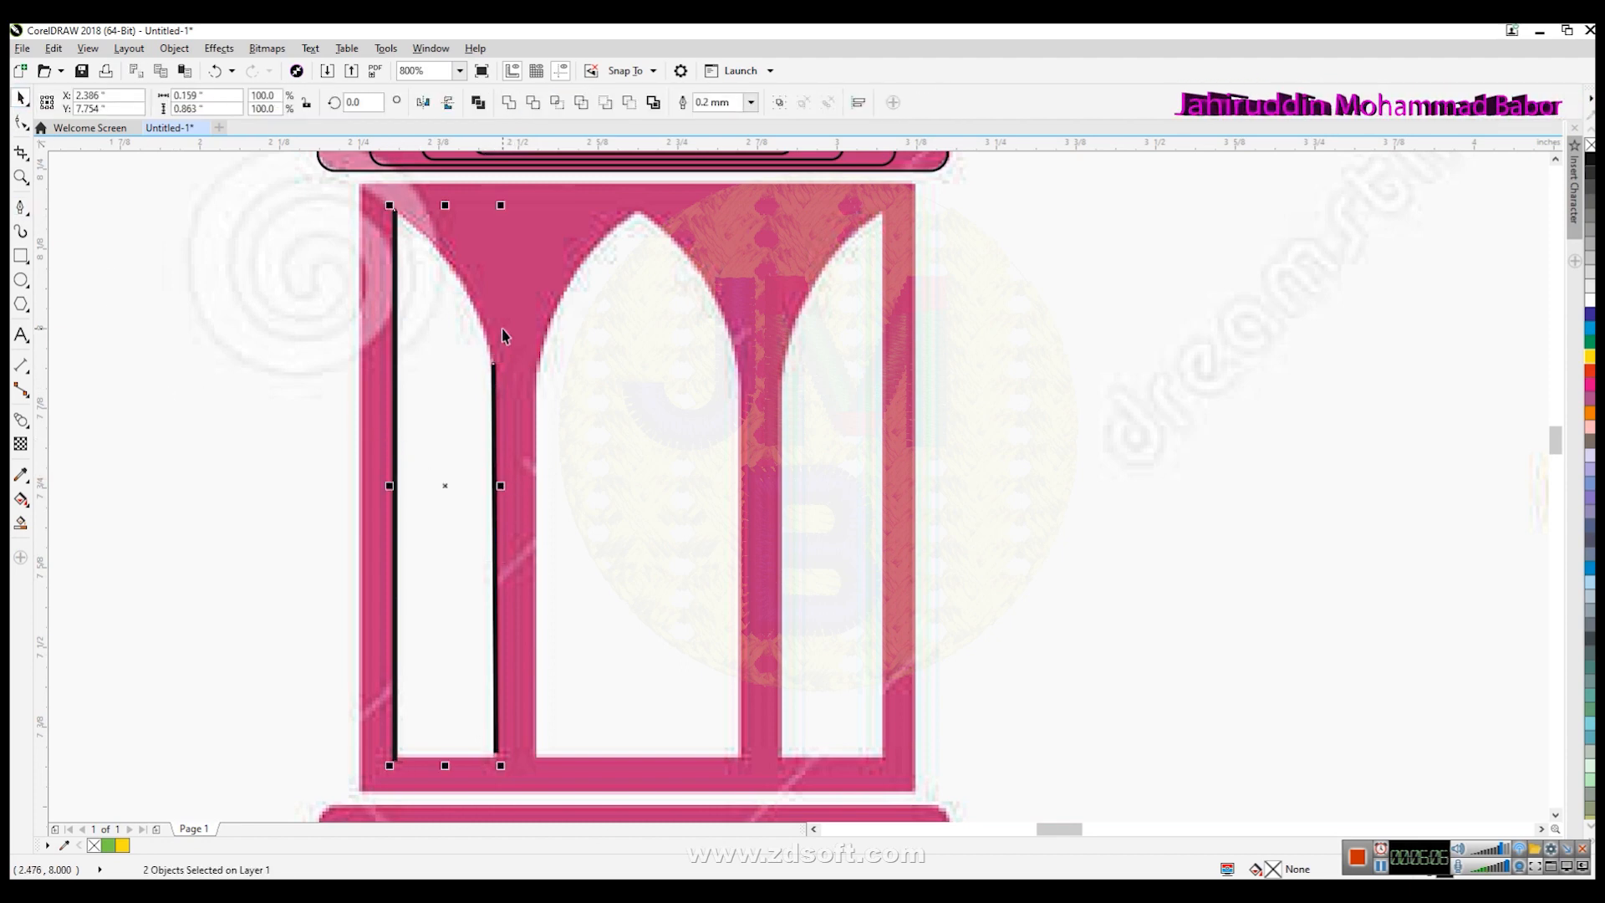
pyautogui.click(750, 102)
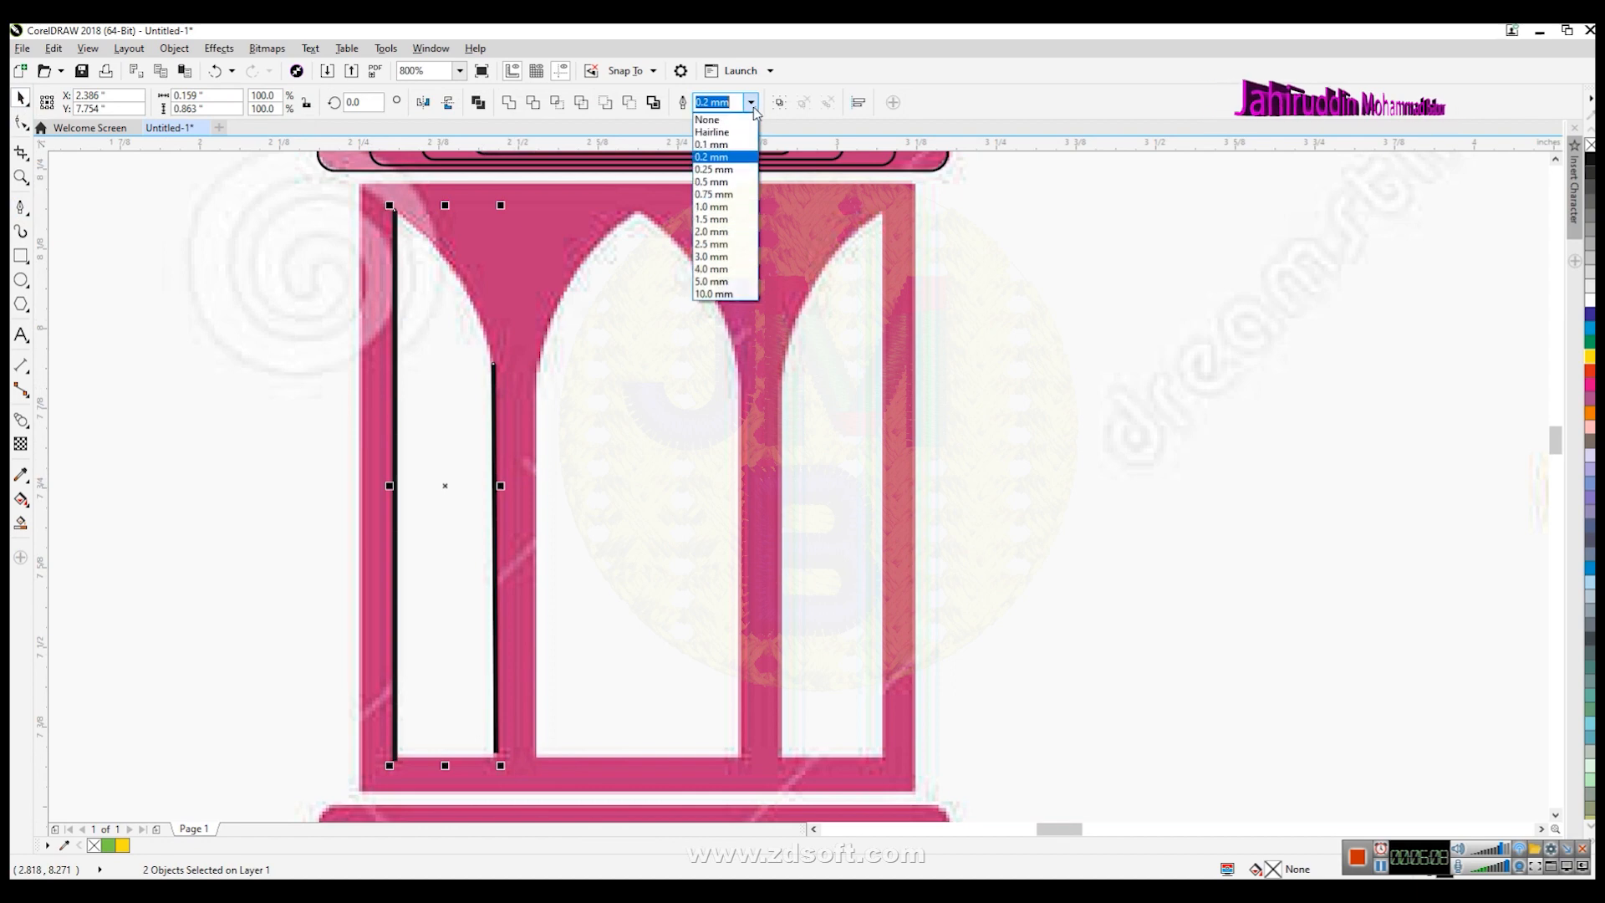
pyautogui.click(727, 144)
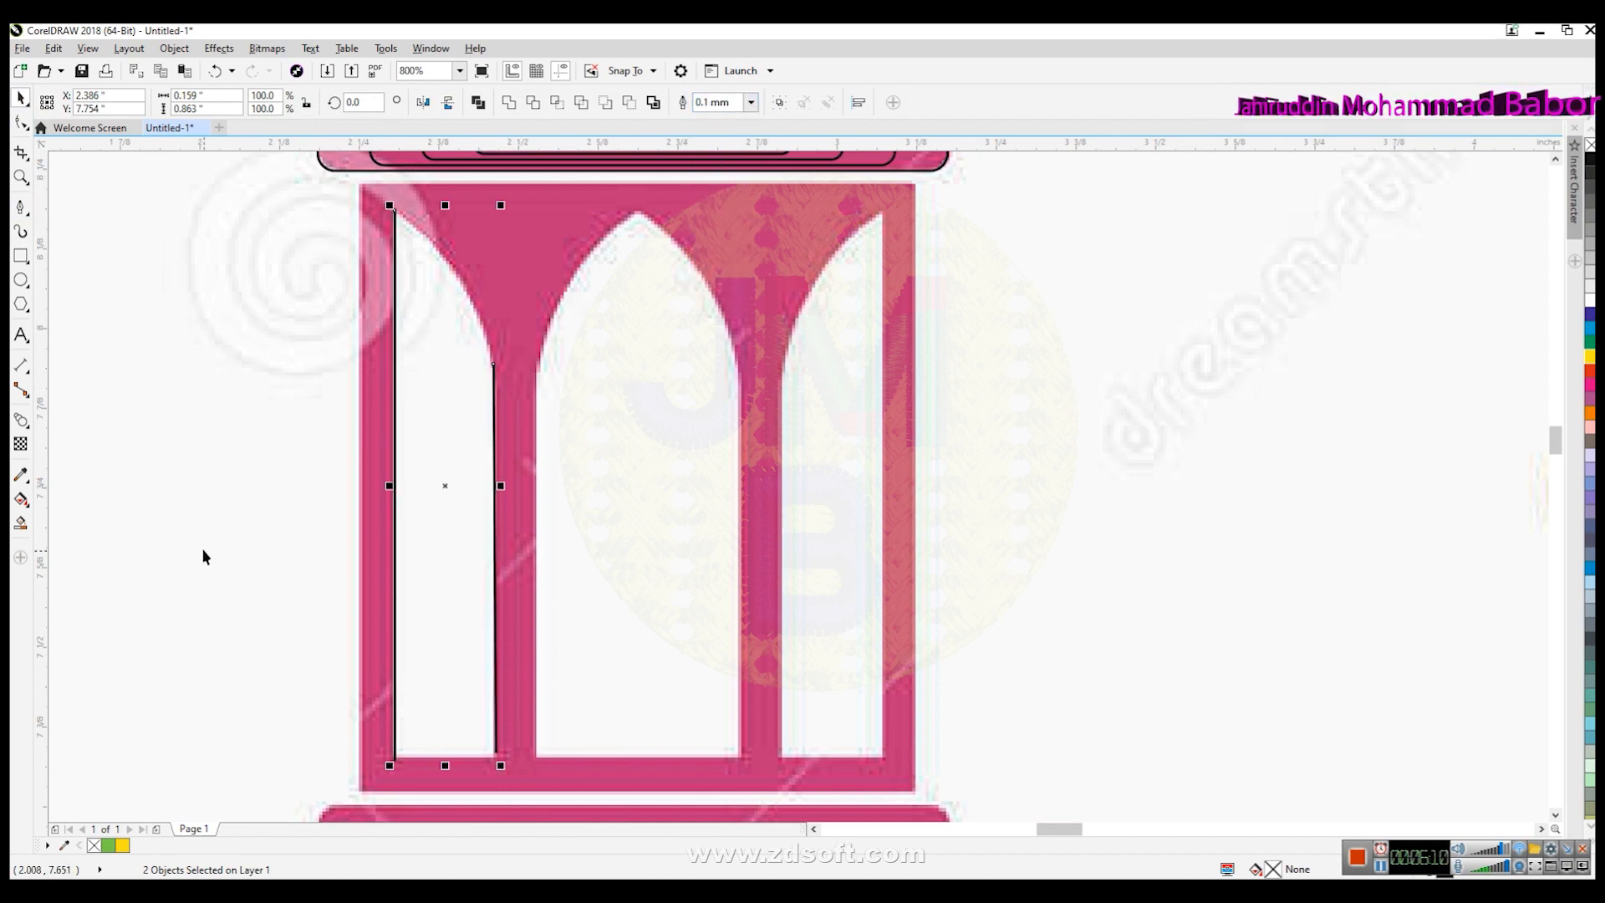
# - Try blending the two window lines with 20 steps, then undo it
pyautogui.click(223, 50)
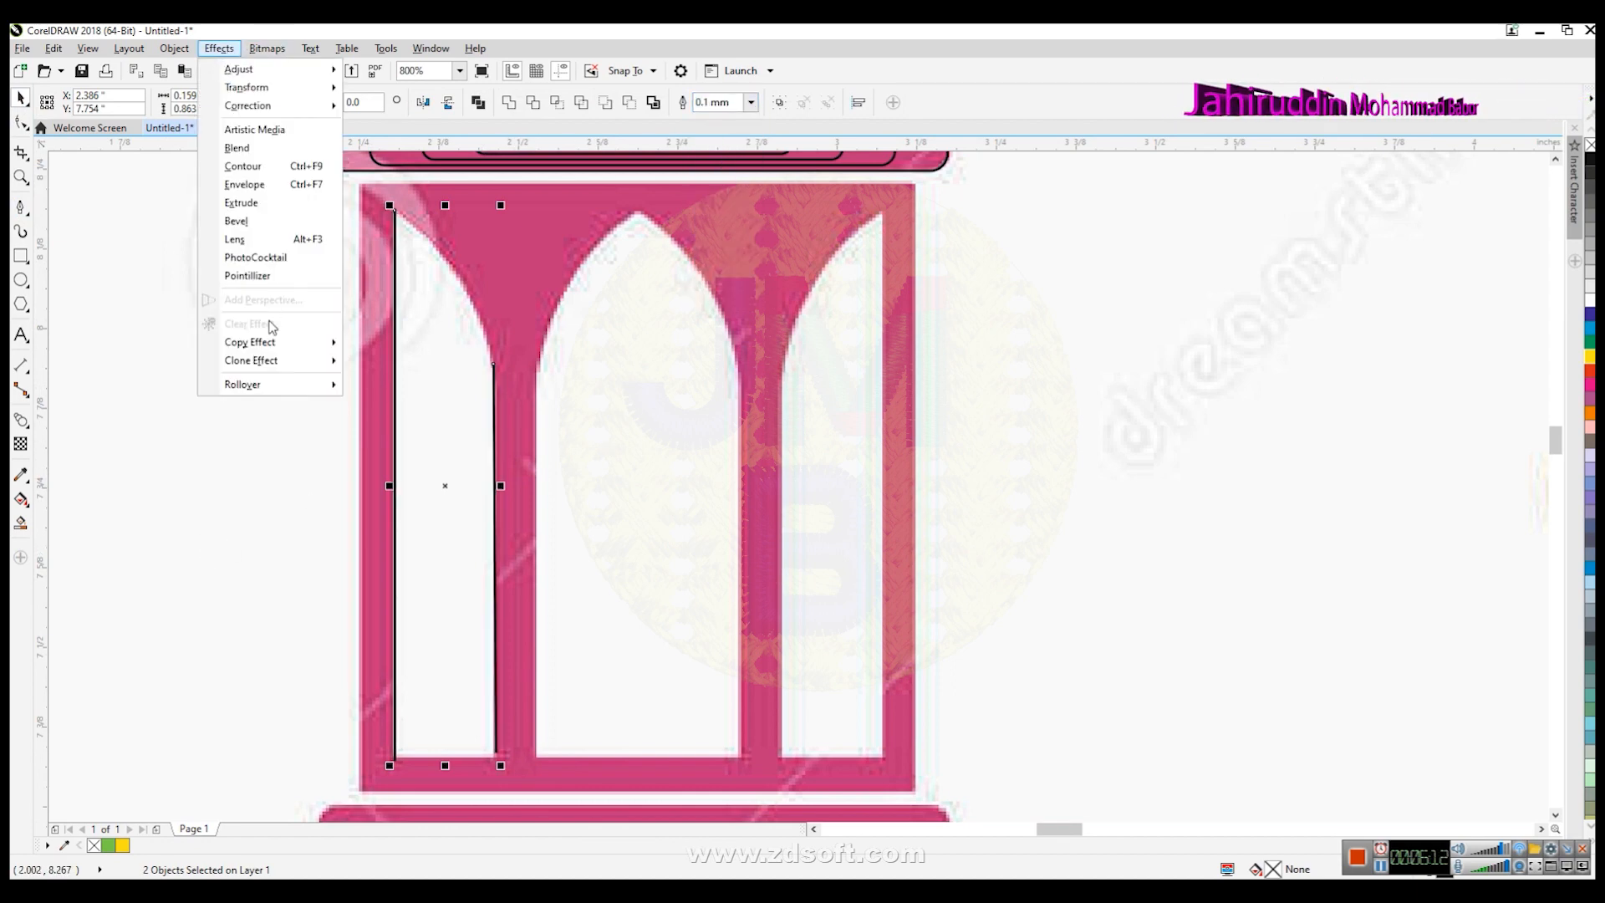
pyautogui.click(243, 147)
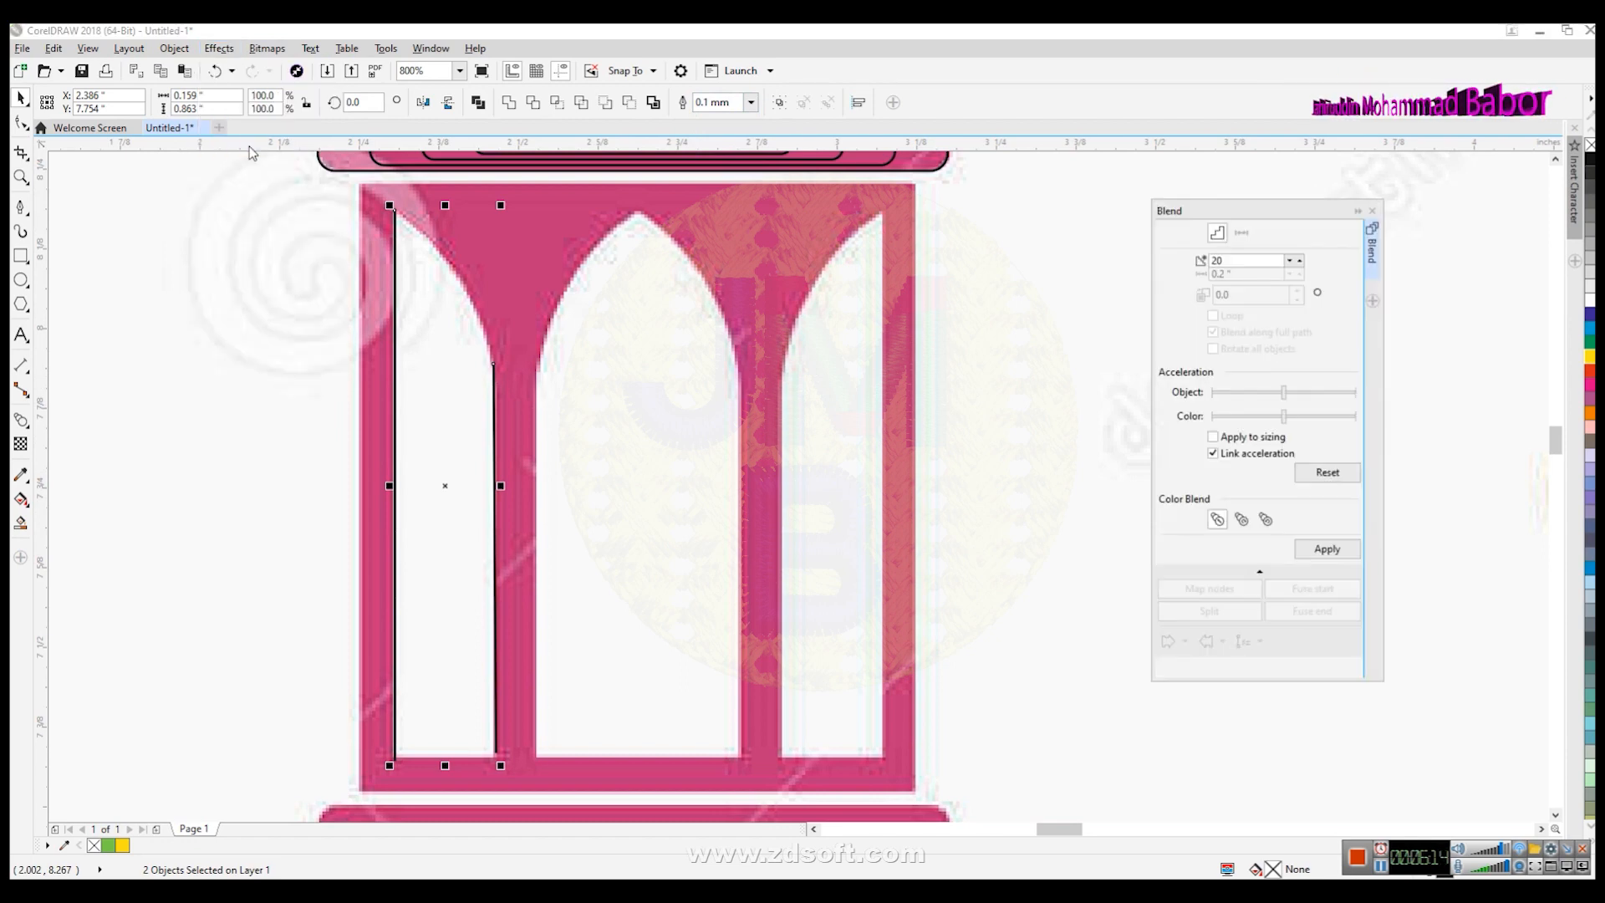
pyautogui.click(1322, 551)
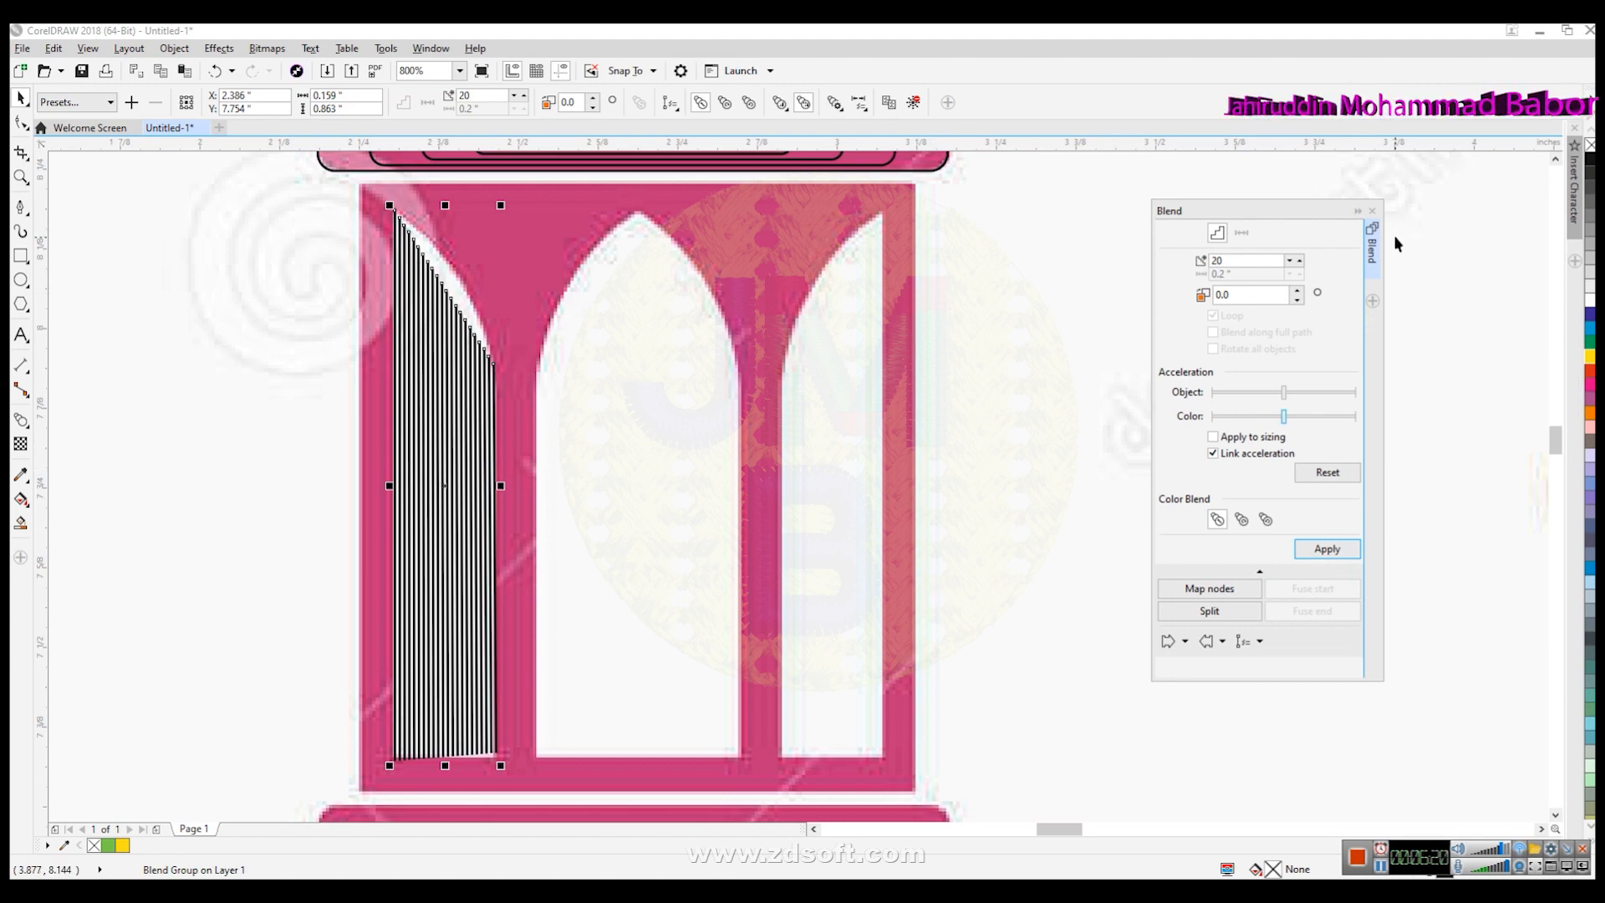
pyautogui.hotkey('ctrl', 'z')
pyautogui.click(1372, 210)
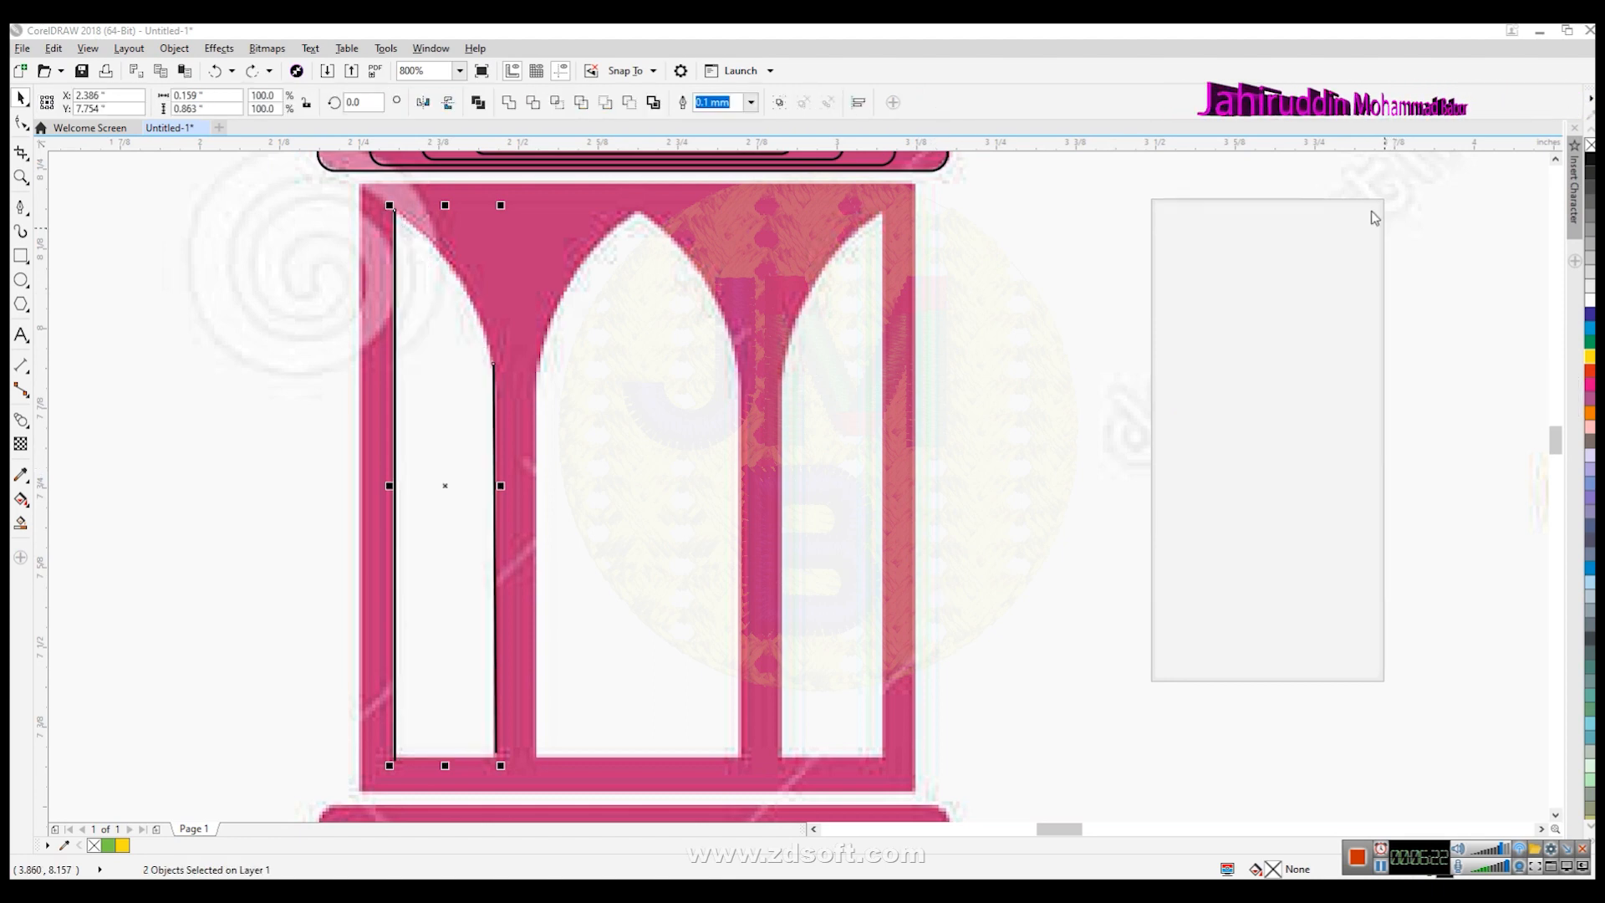
pyautogui.click(633, 533)
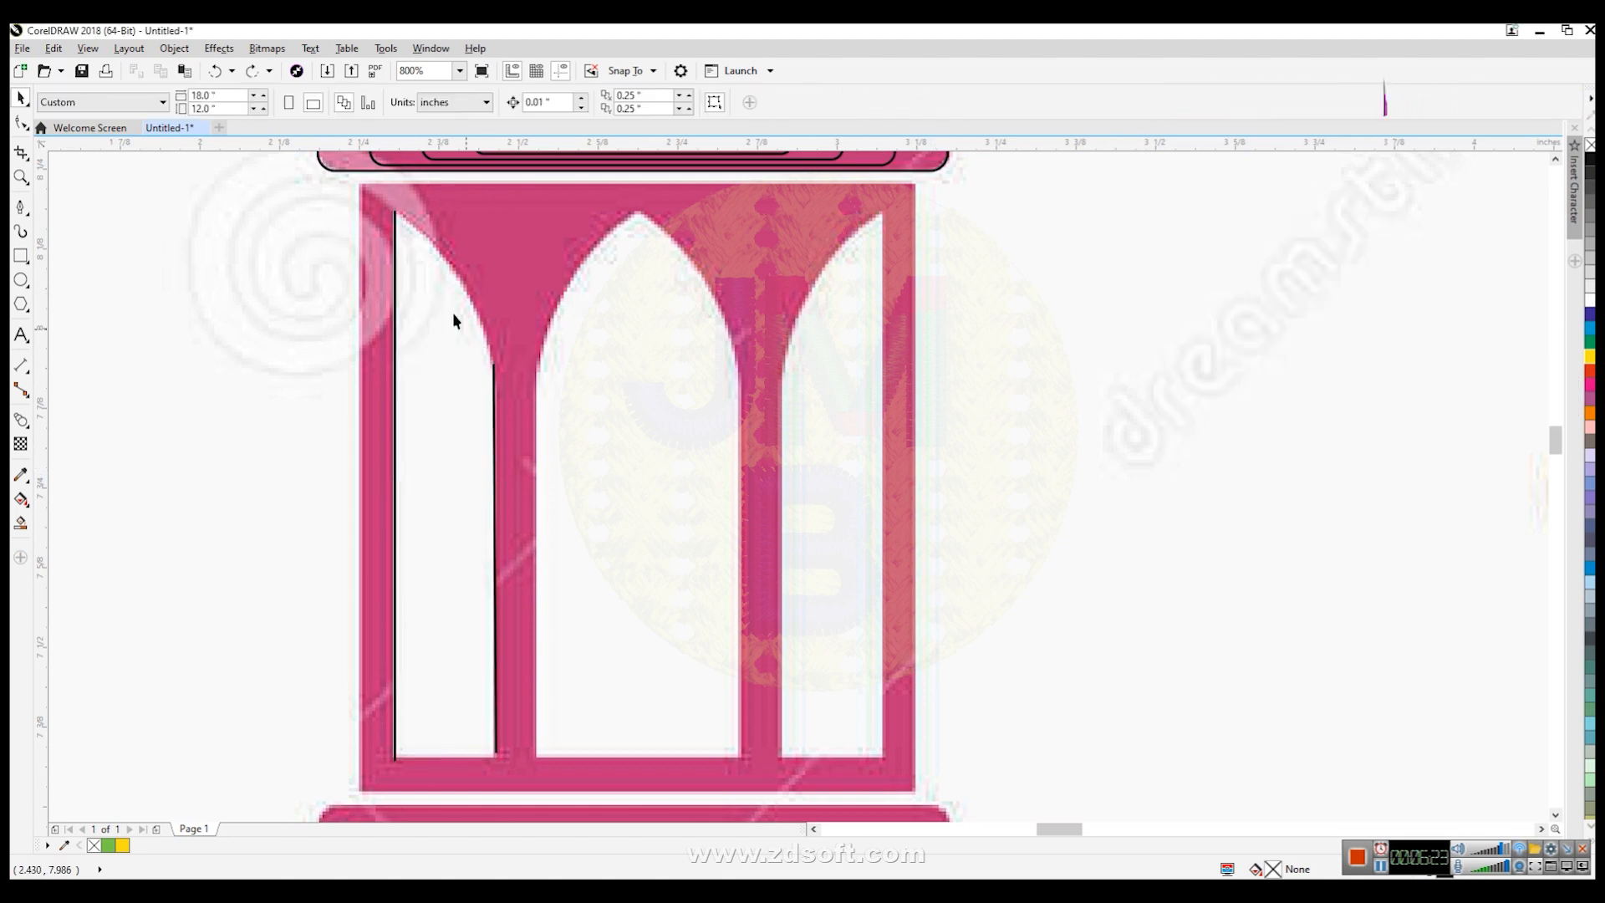
# - Join the tops of the two window lines with a connecting segment
pyautogui.click(394, 221)
pyautogui.press('Escape')
pyautogui.scroll(1, 434, 236)
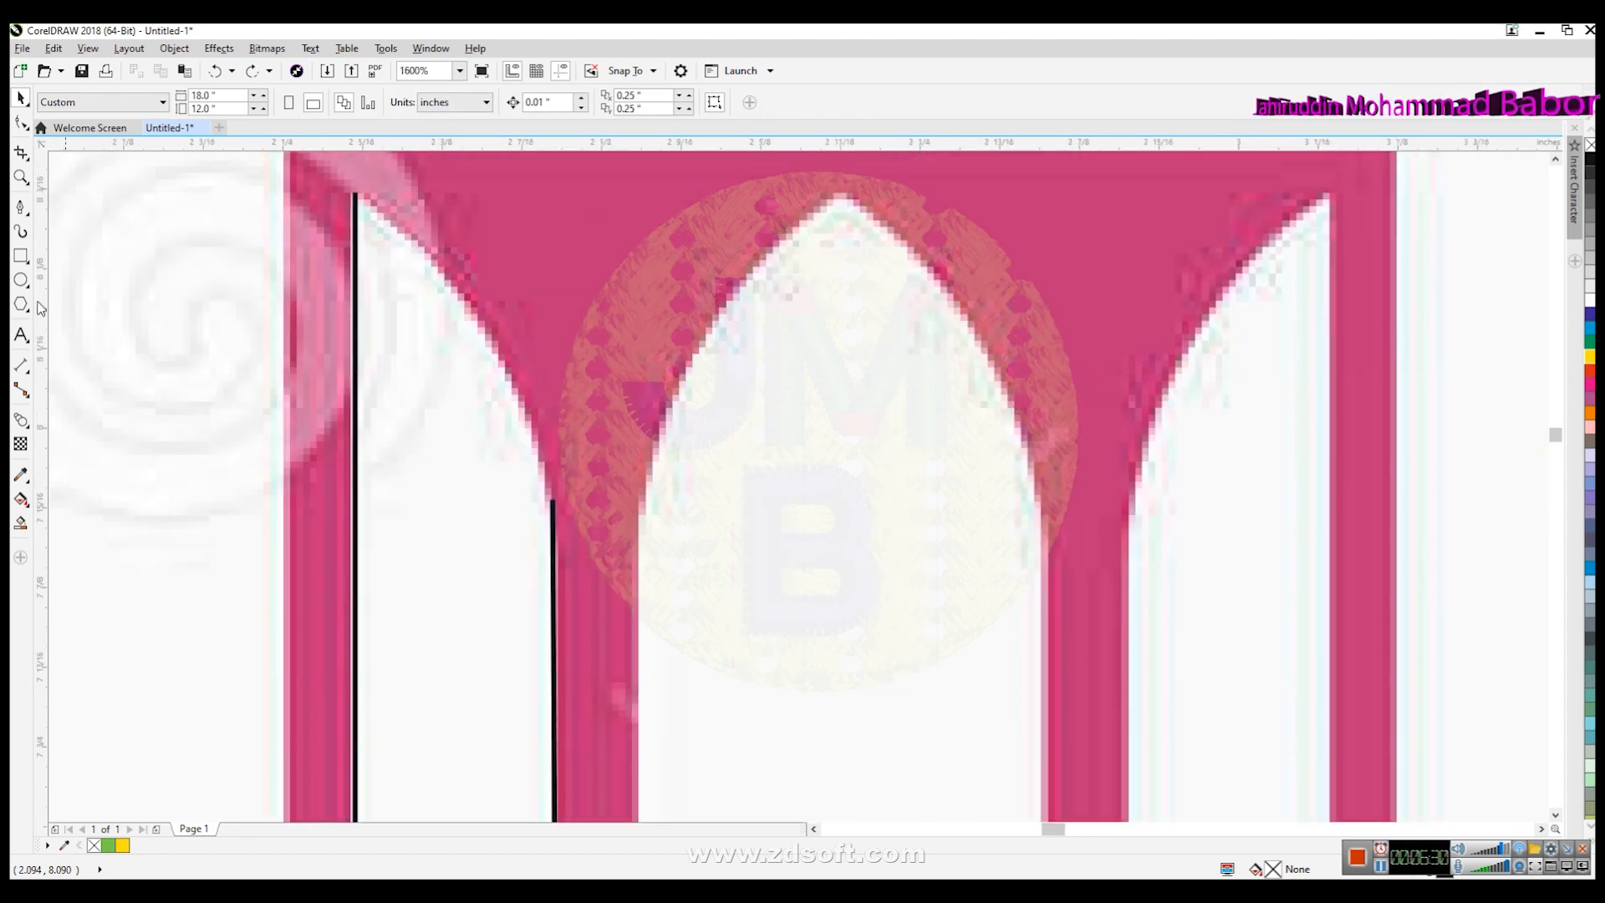
pyautogui.click(21, 206)
pyautogui.click(355, 196)
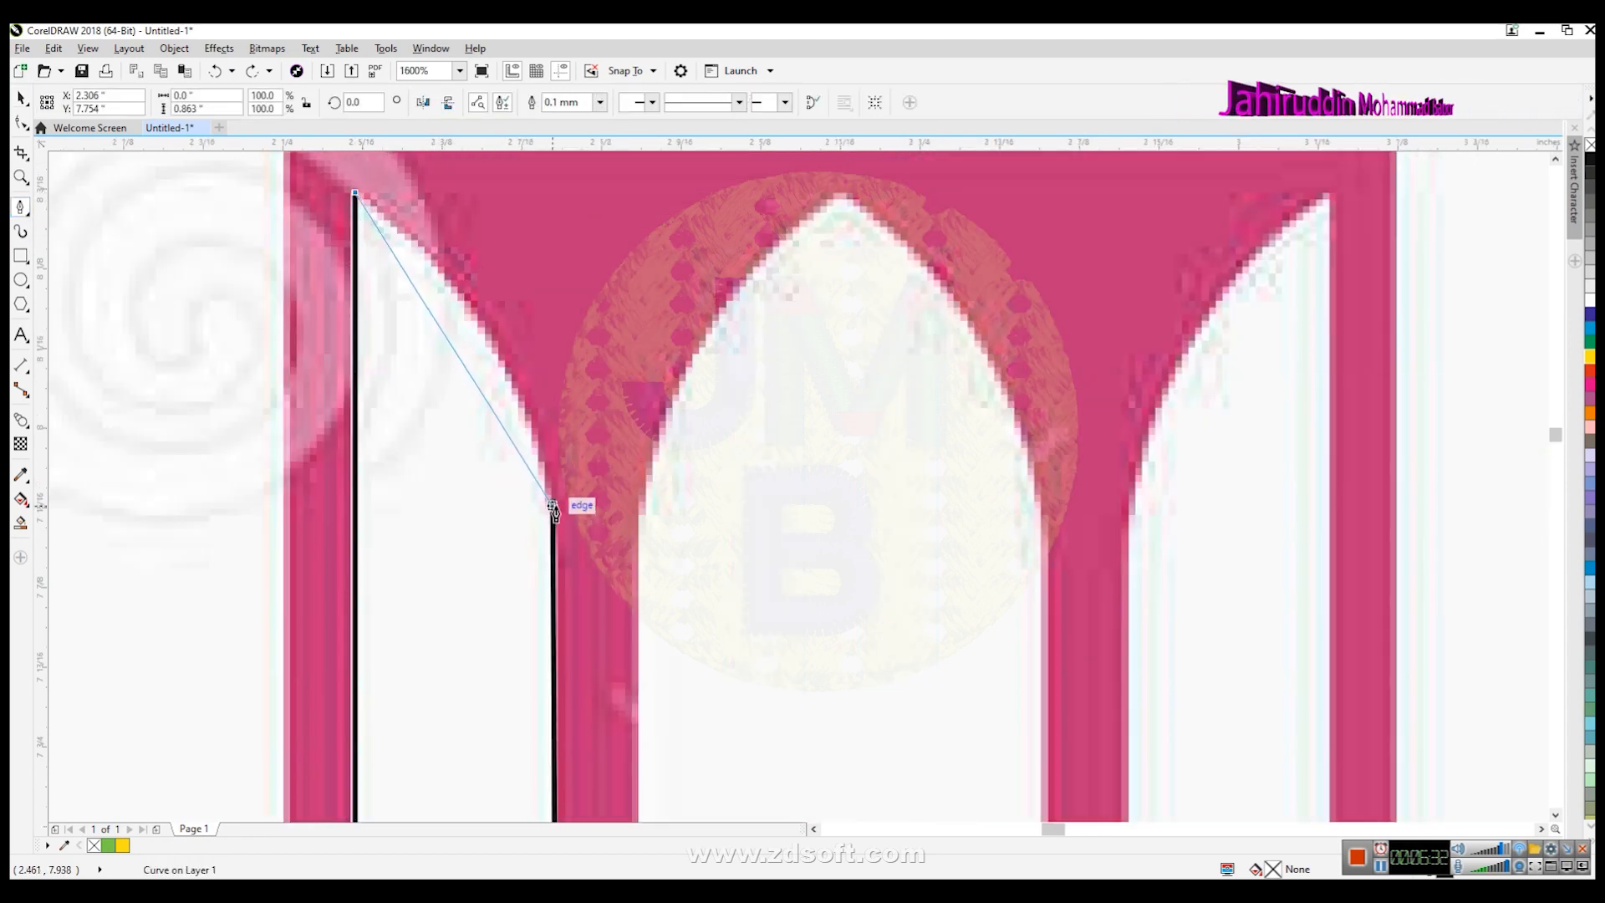
pyautogui.click(552, 500)
pyautogui.click(553, 500)
# - Convert the connecting segment to a curve and bend it to follow the window's arch
pyautogui.click(20, 123)
pyautogui.doubleClick(447, 334)
pyautogui.click(328, 102)
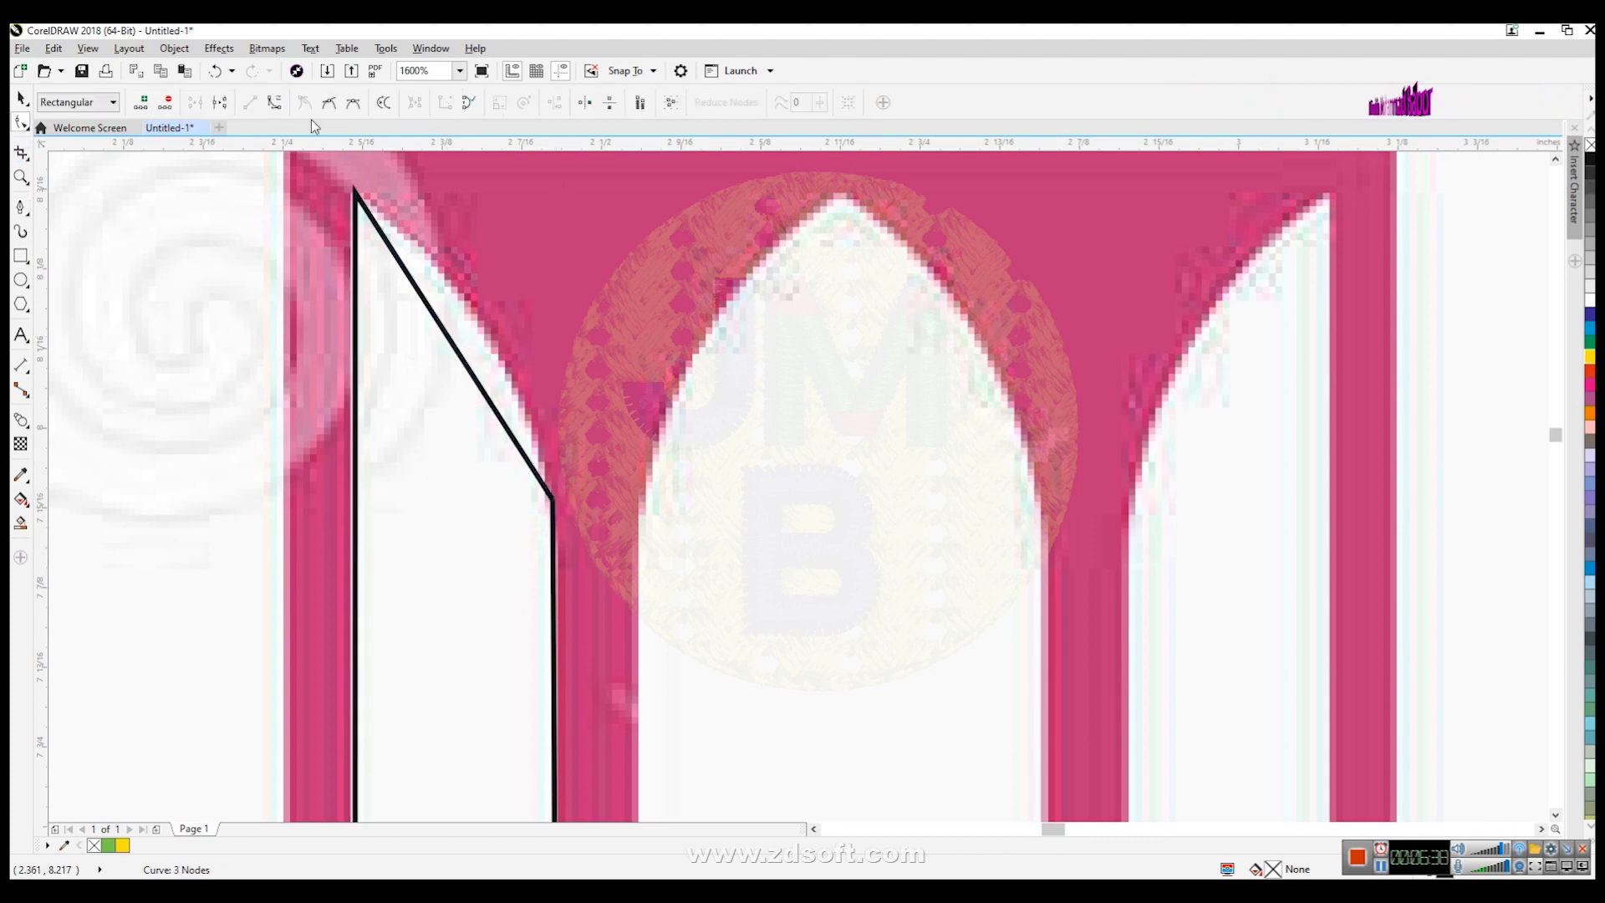
pyautogui.moveTo(422, 296); pyautogui.dragTo(473, 342)
pyautogui.moveTo(491, 399); pyautogui.dragTo(528, 396)
pyautogui.scroll(-4, 580, 573)
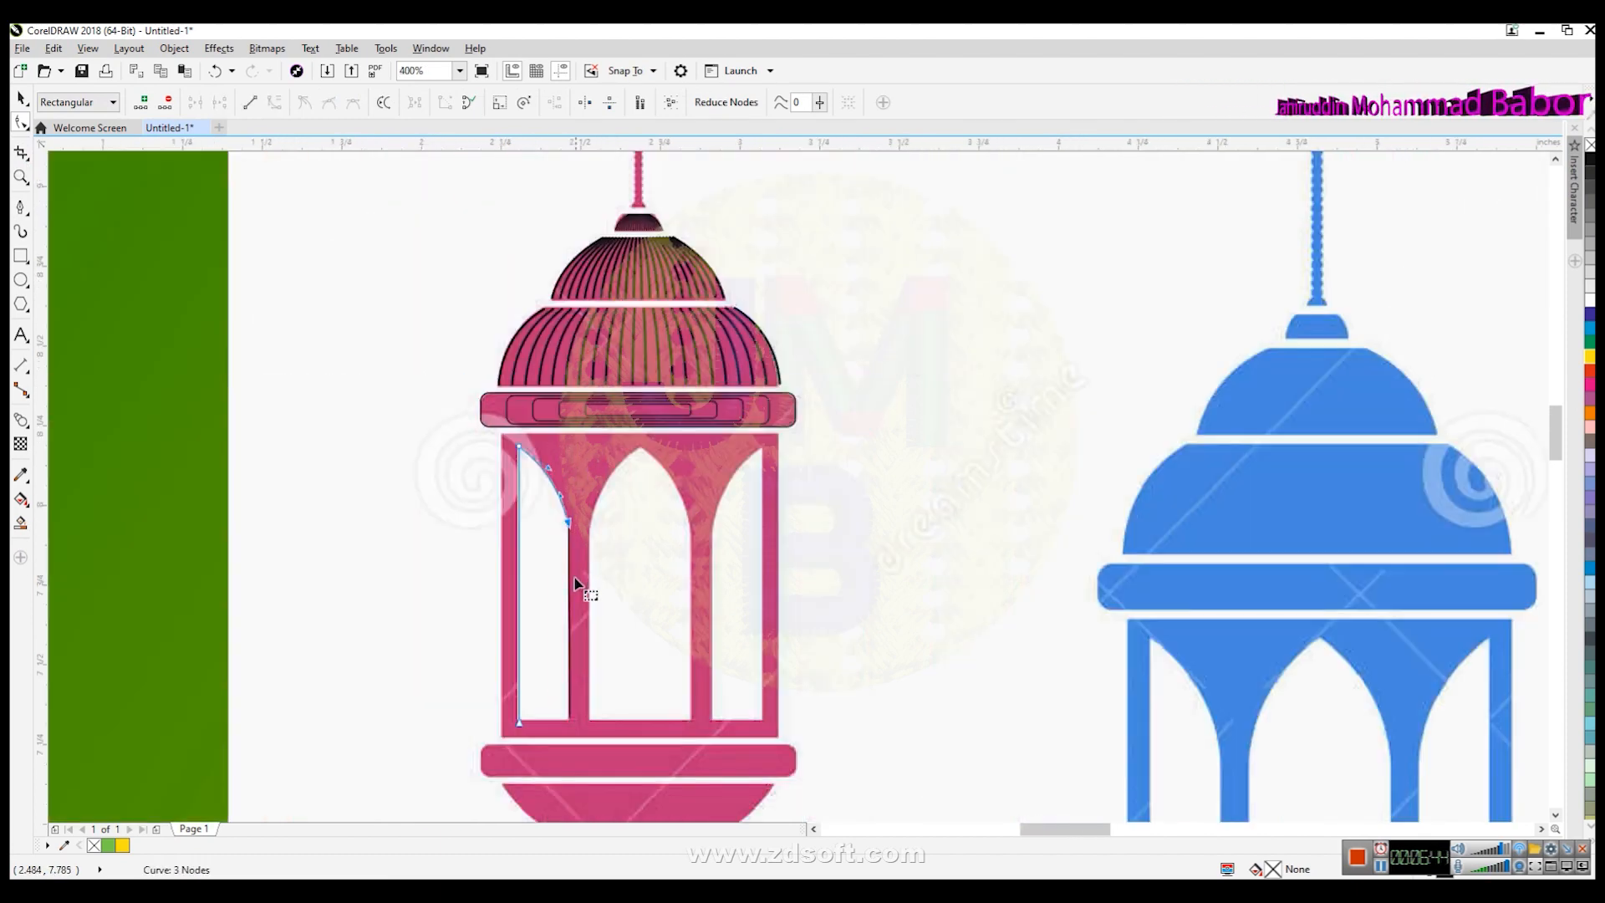
# - Try moving the window outline sideways, then undo the move
pyautogui.press('space')
pyautogui.click(538, 603)
pyautogui.click(519, 605)
pyautogui.click(582, 624)
pyautogui.moveTo(519, 628); pyautogui.dragTo(453, 631)
pyautogui.hotkey('ctrl', 'z')
pyautogui.click(602, 654)
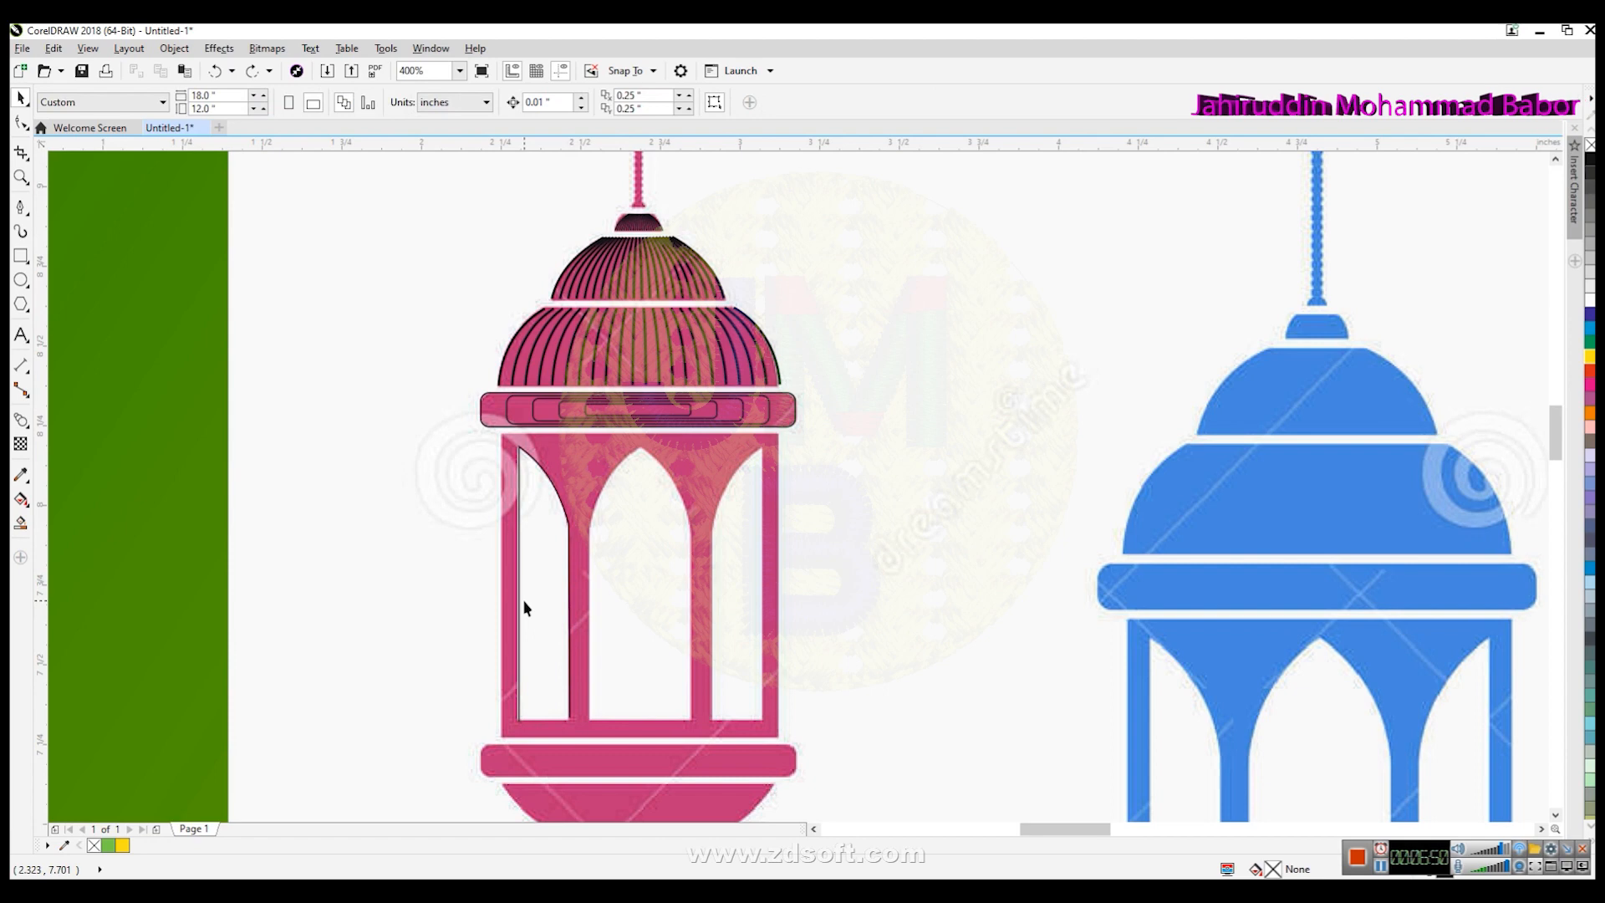
# - Try dragging the window lines sideways, undoing each move
pyautogui.click(518, 614)
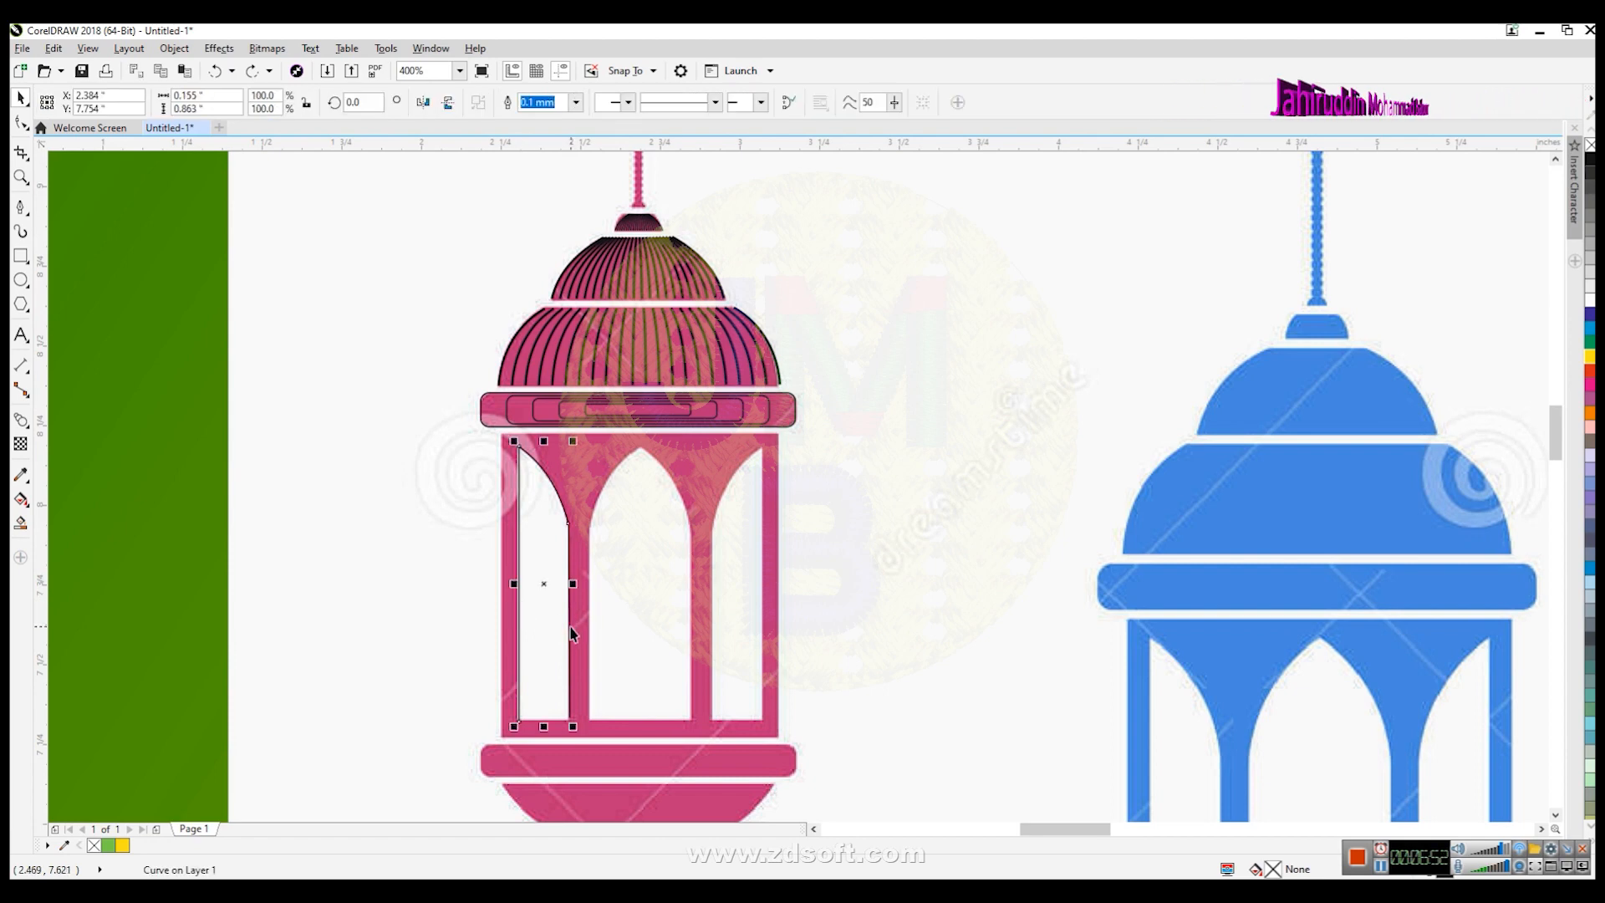
pyautogui.click(524, 618)
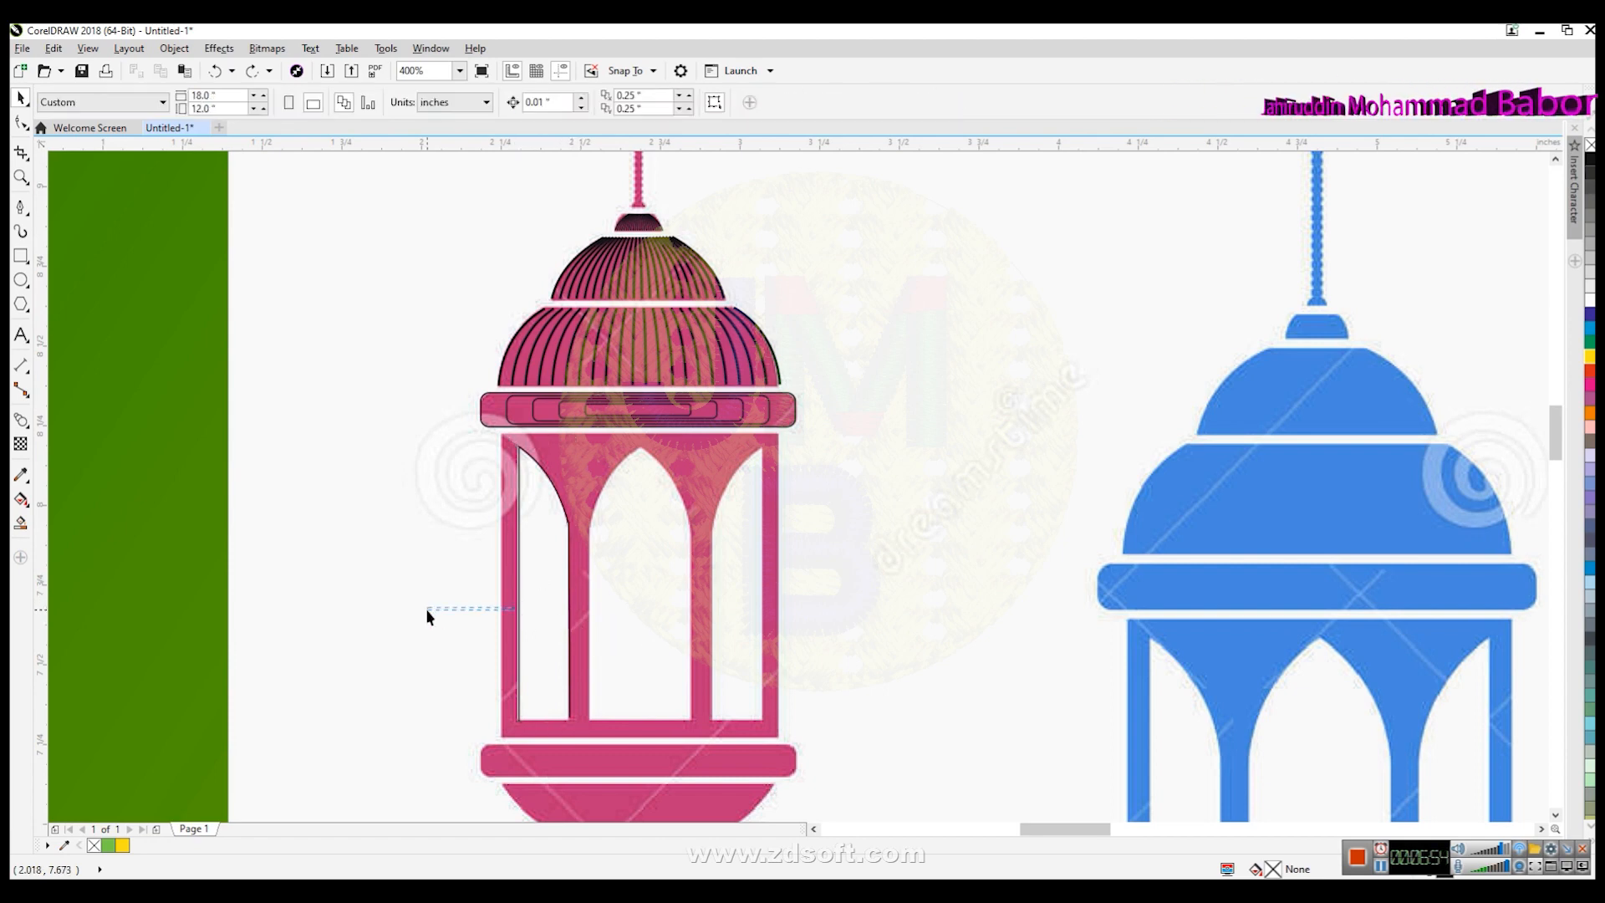
pyautogui.moveTo(518, 607); pyautogui.dragTo(420, 610)
pyautogui.hotkey('ctrl', 'z')
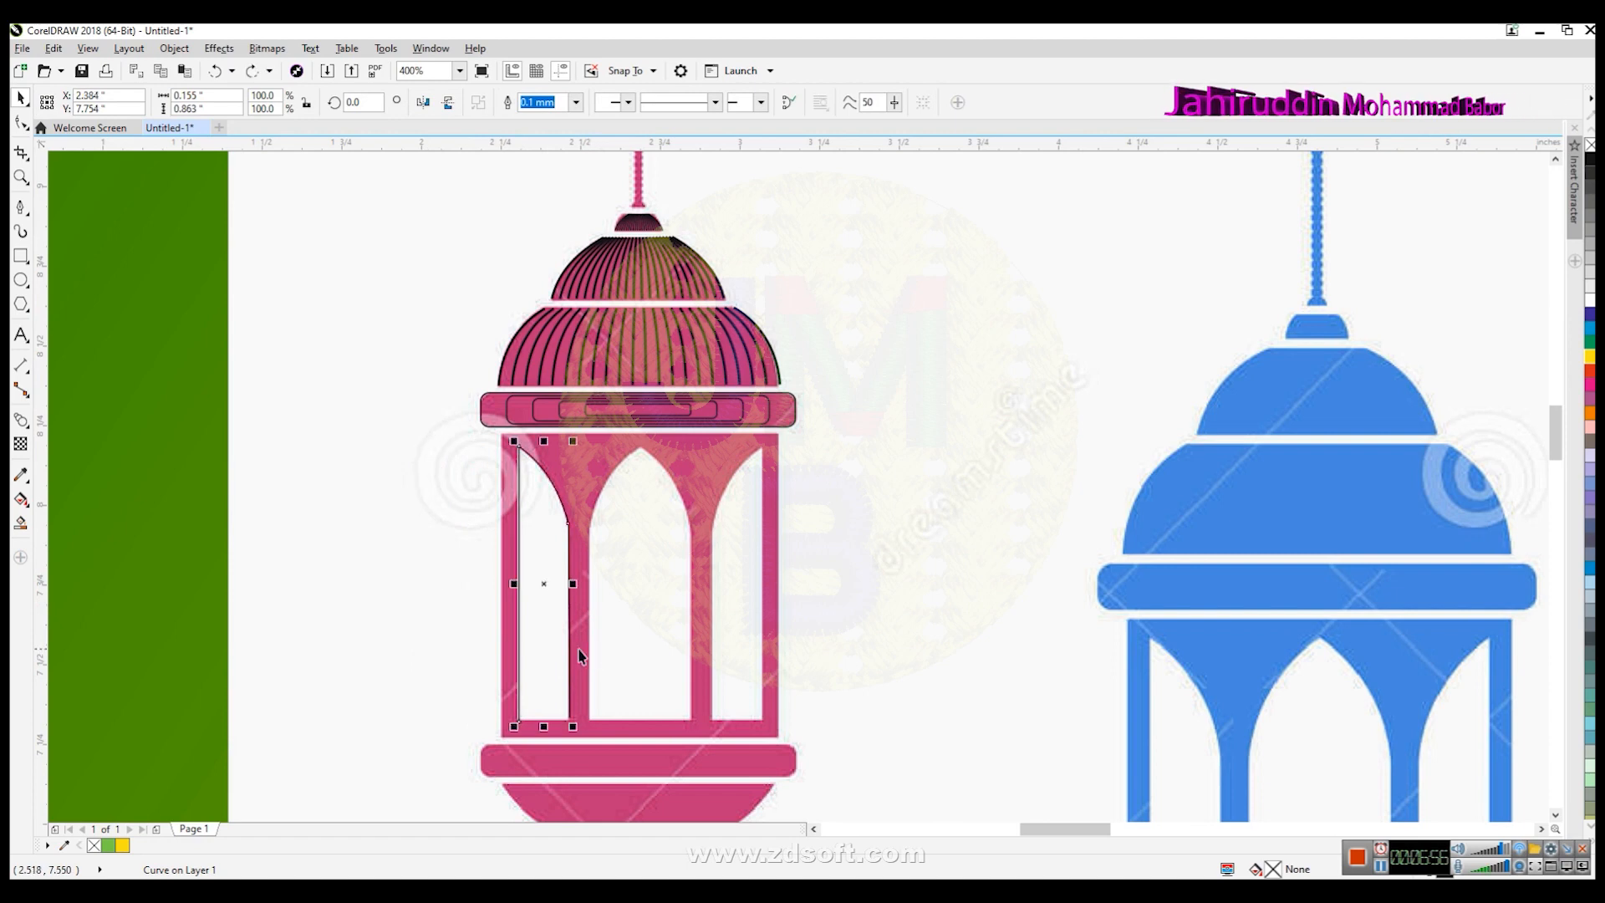
pyautogui.click(584, 650)
pyautogui.moveTo(569, 651); pyautogui.dragTo(621, 654)
pyautogui.hotkey('ctrl', 'z')
# - Try blending the two window lines with 20 and then 4 steps, undoing each blend
pyautogui.keyDown('shift'); pyautogui.click(518, 680); pyautogui.keyUp('shift')
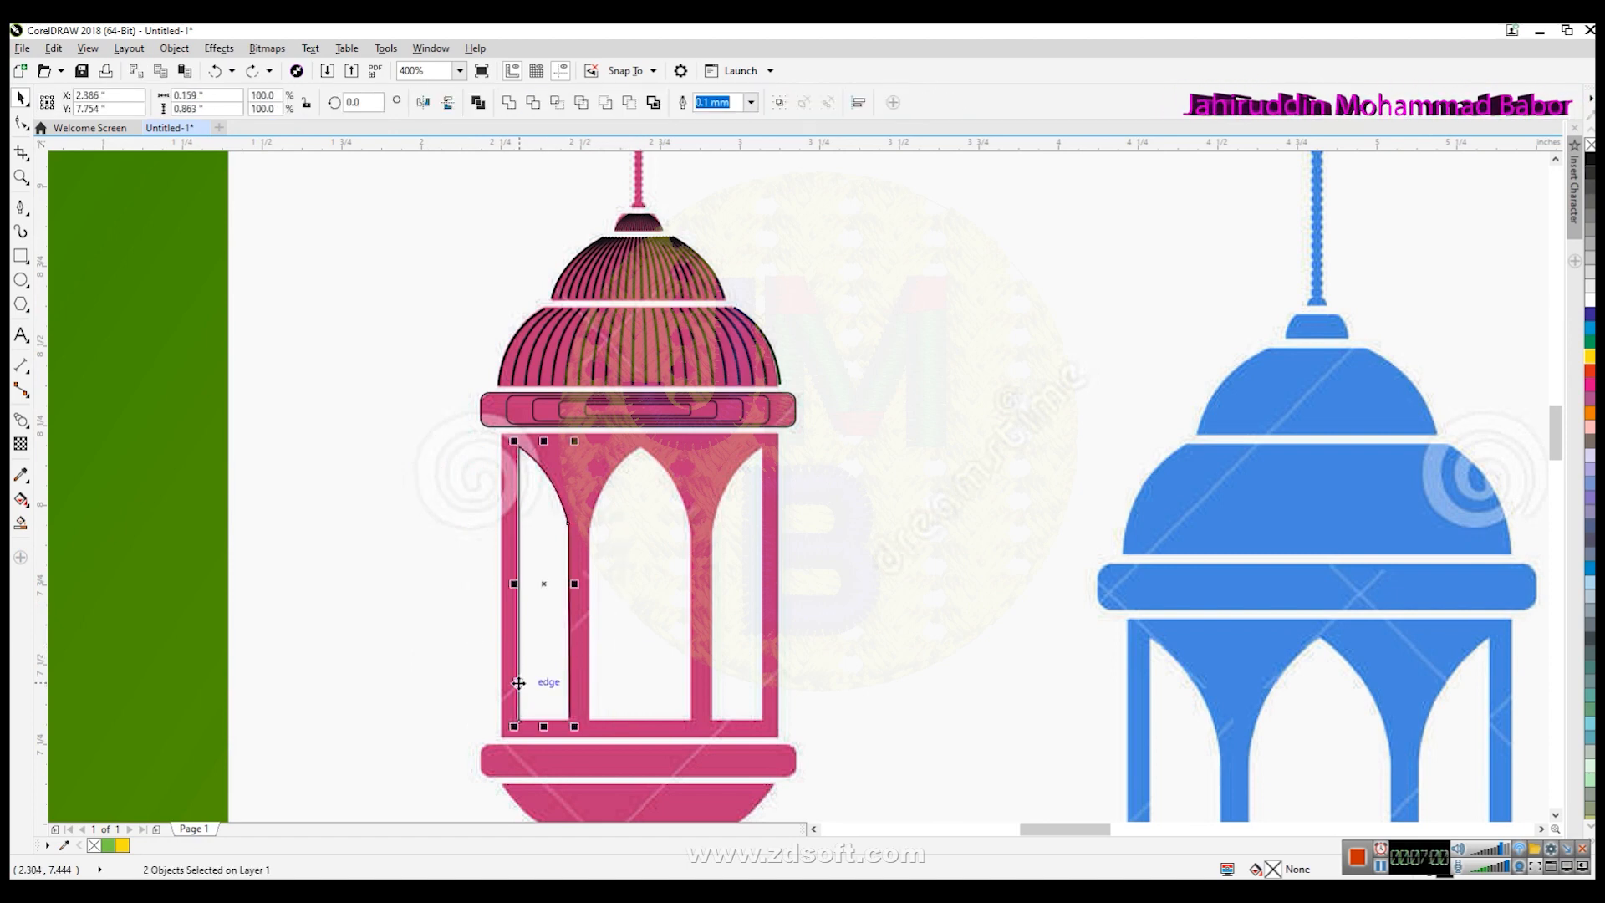
pyautogui.click(228, 50)
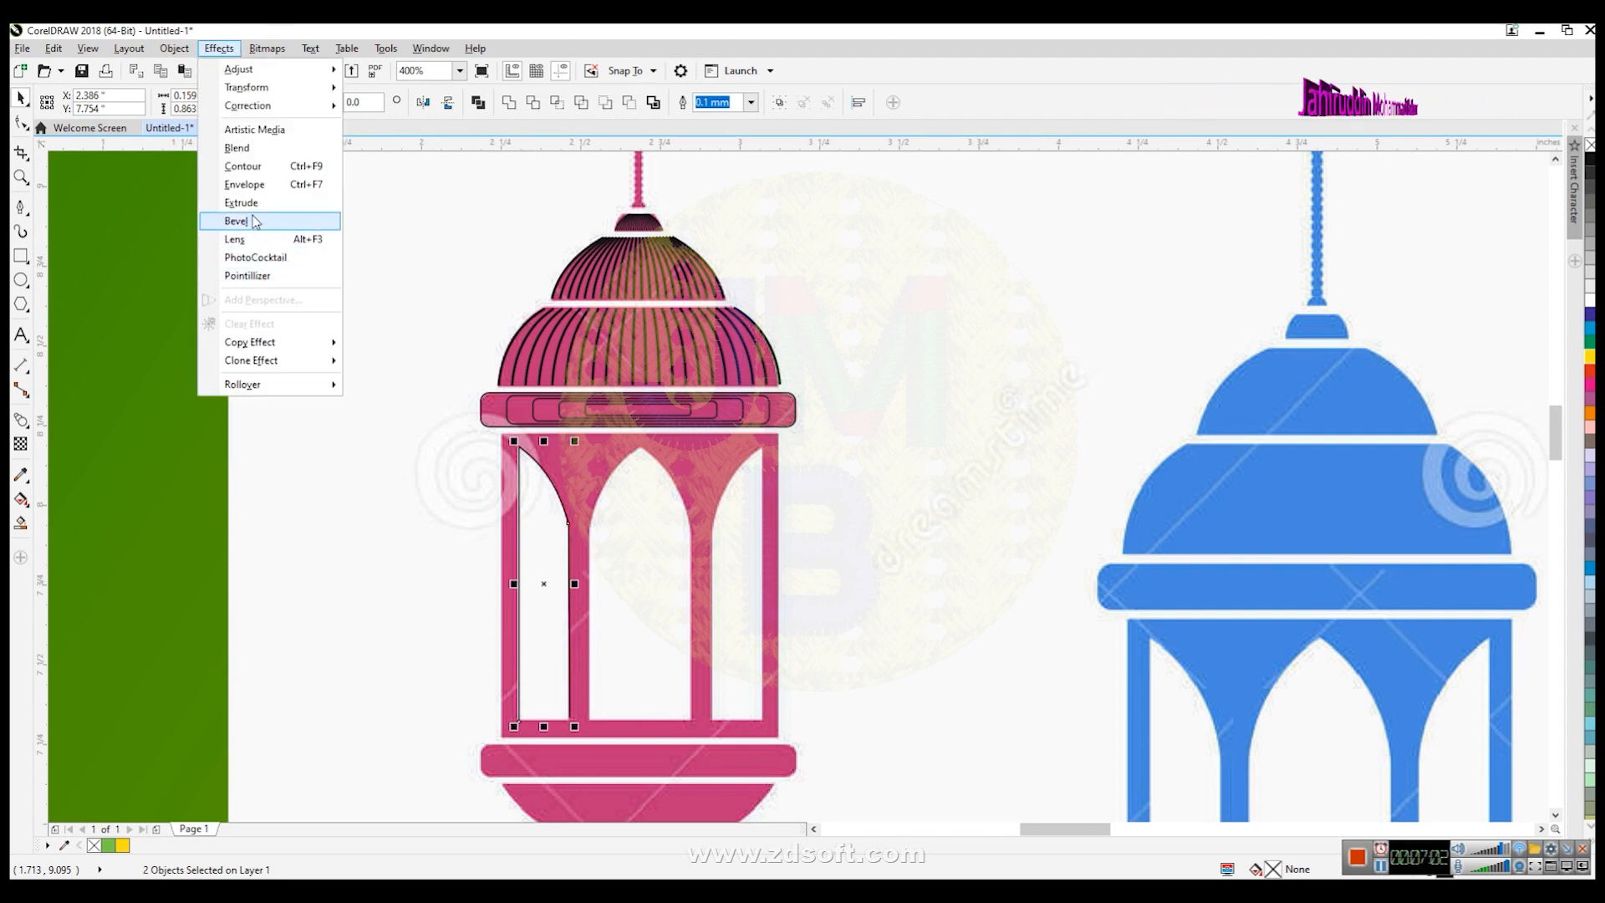
pyautogui.click(239, 148)
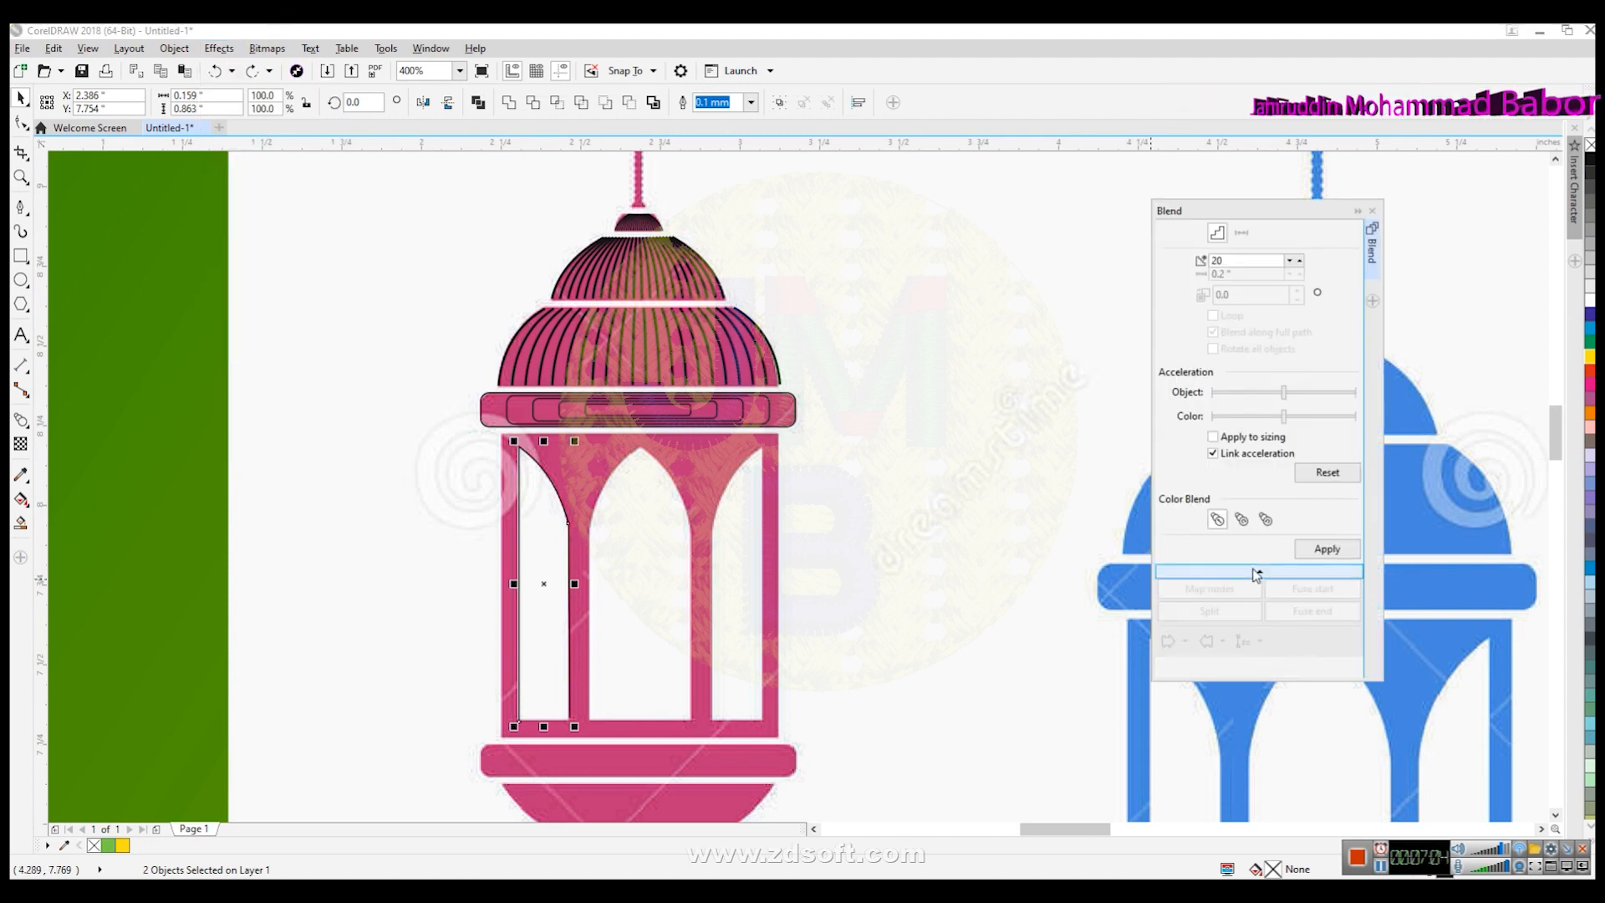
pyautogui.click(1317, 551)
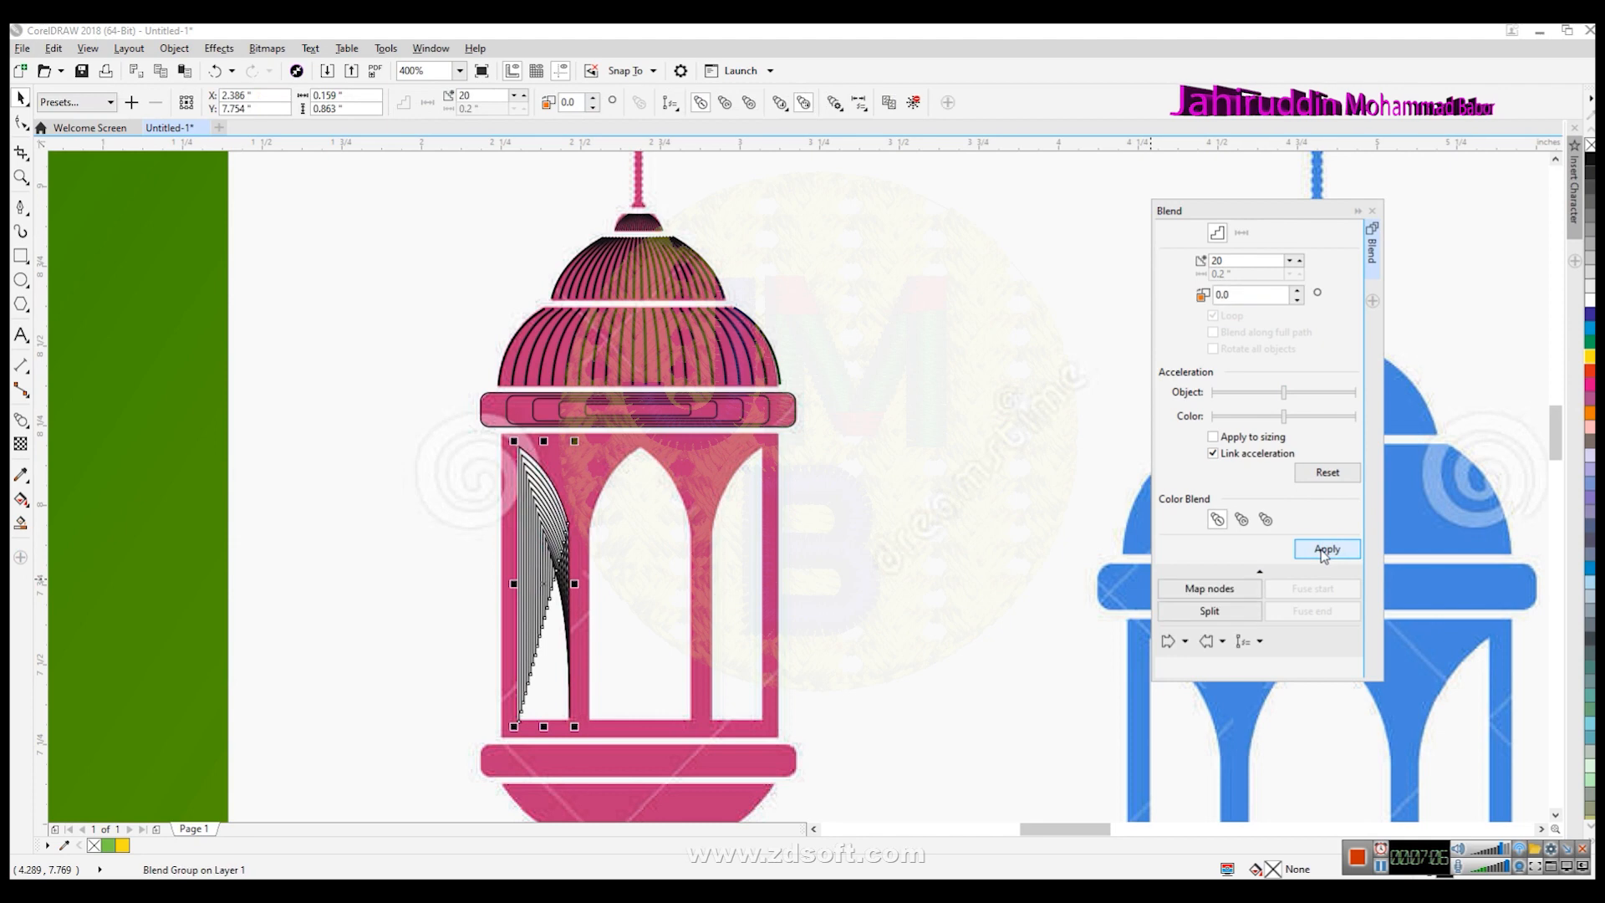
pyautogui.hotkey('ctrl', 'z')
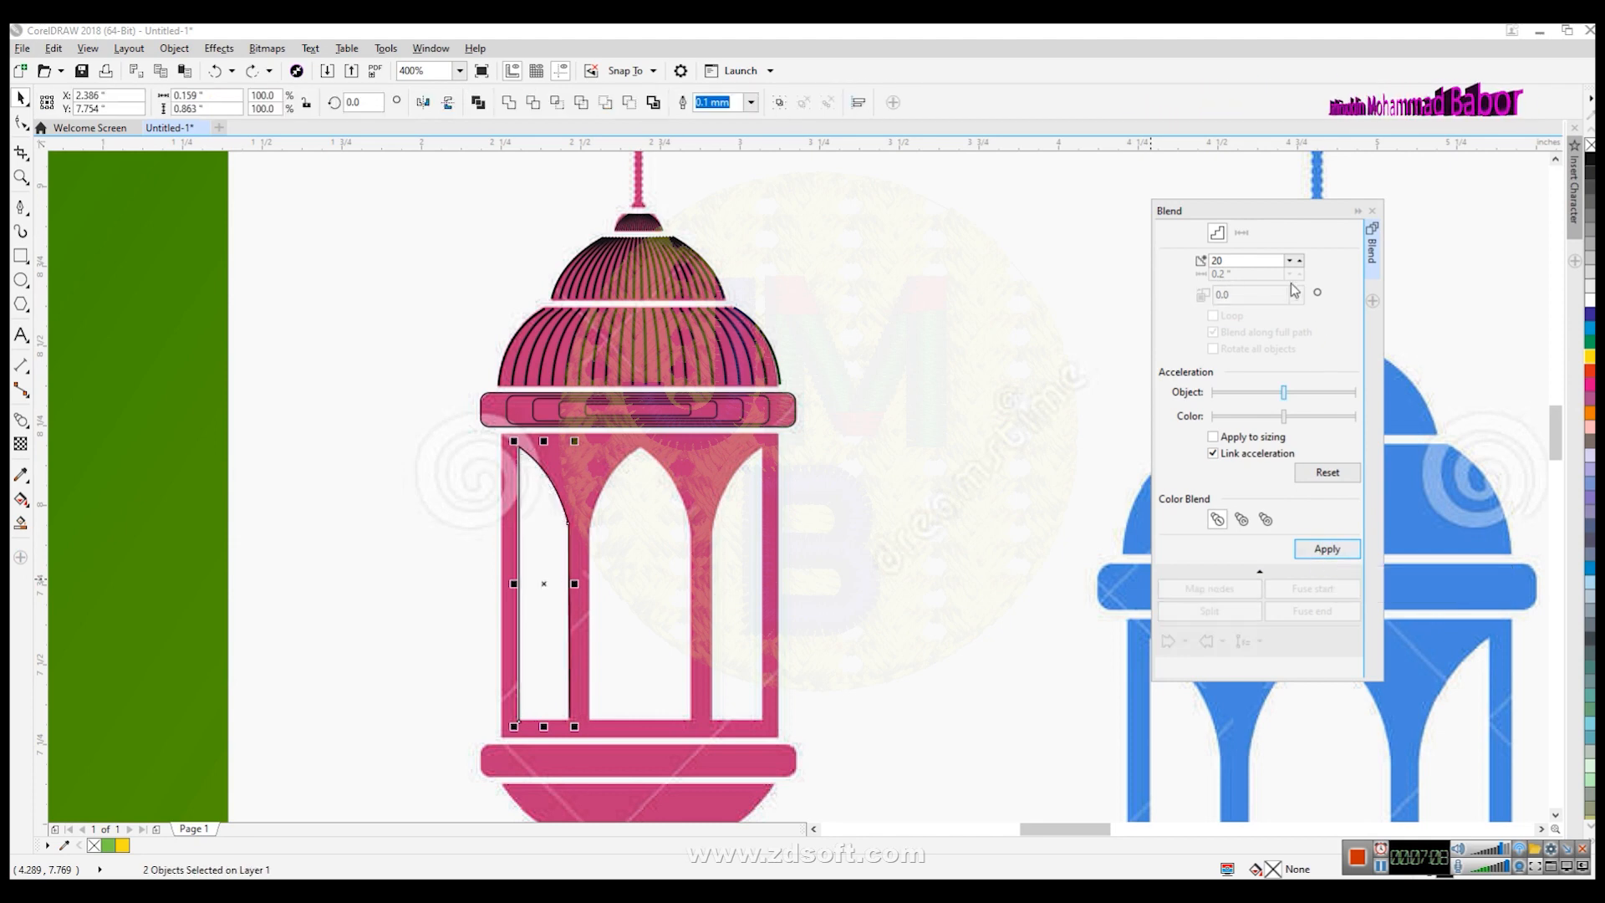
pyautogui.write('4')
pyautogui.click(1328, 549)
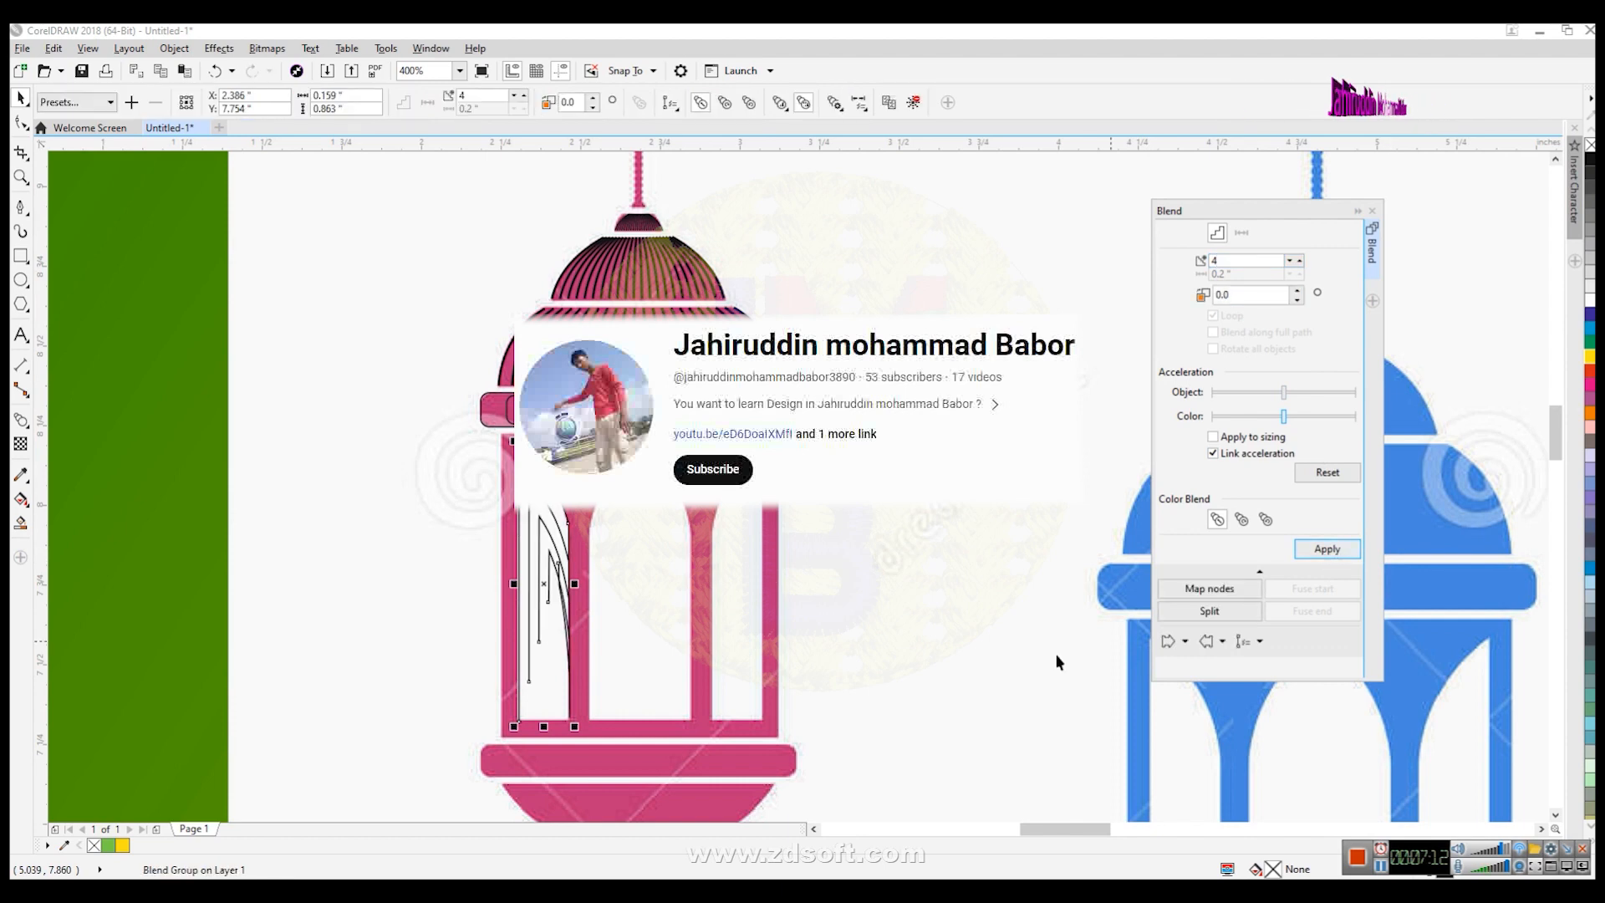
pyautogui.hotkey('ctrl', 'z')
# - Select the window outline lines and delete them
pyautogui.click(610, 629)
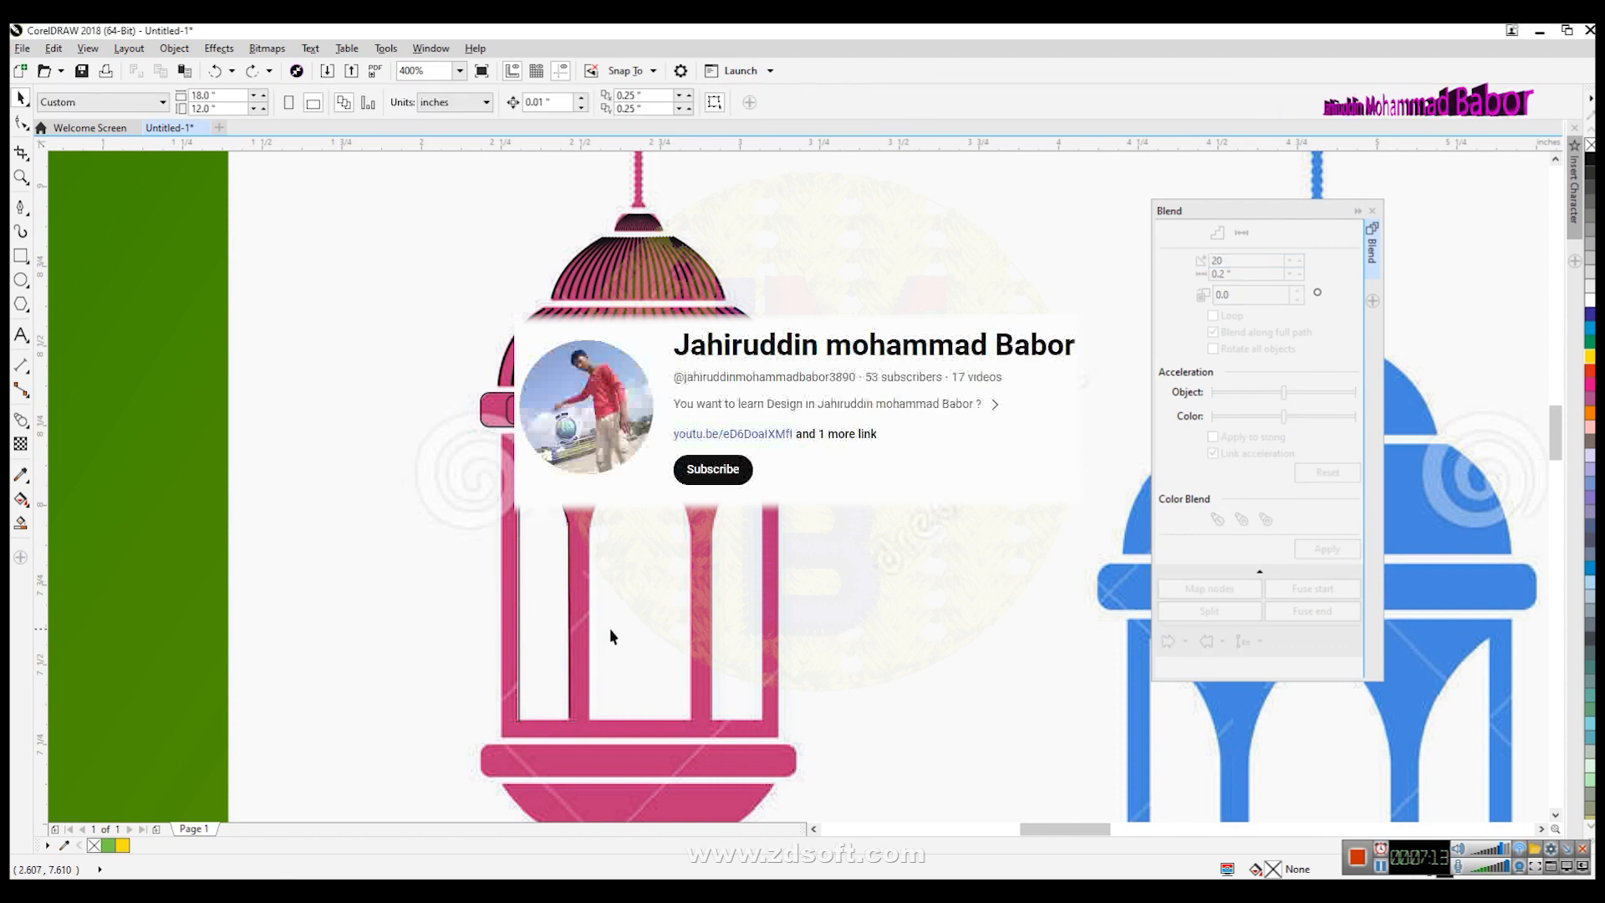
pyautogui.click(569, 615)
pyautogui.press('Delete')
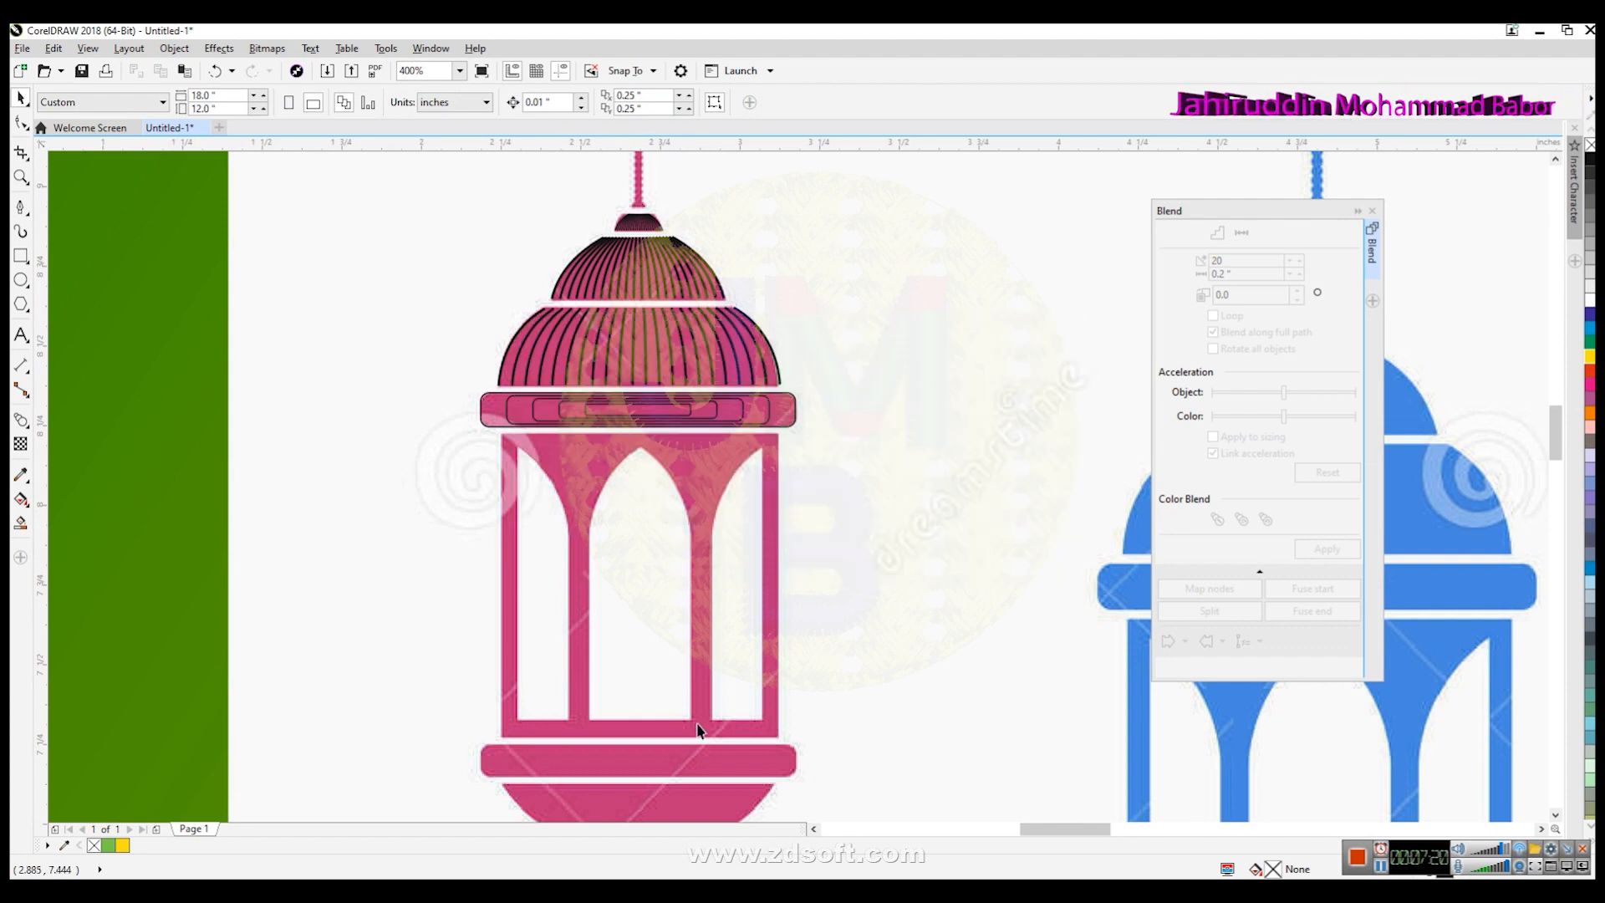
# - Copy the blended top band down onto the lantern's bottom band
pyautogui.click(619, 404)
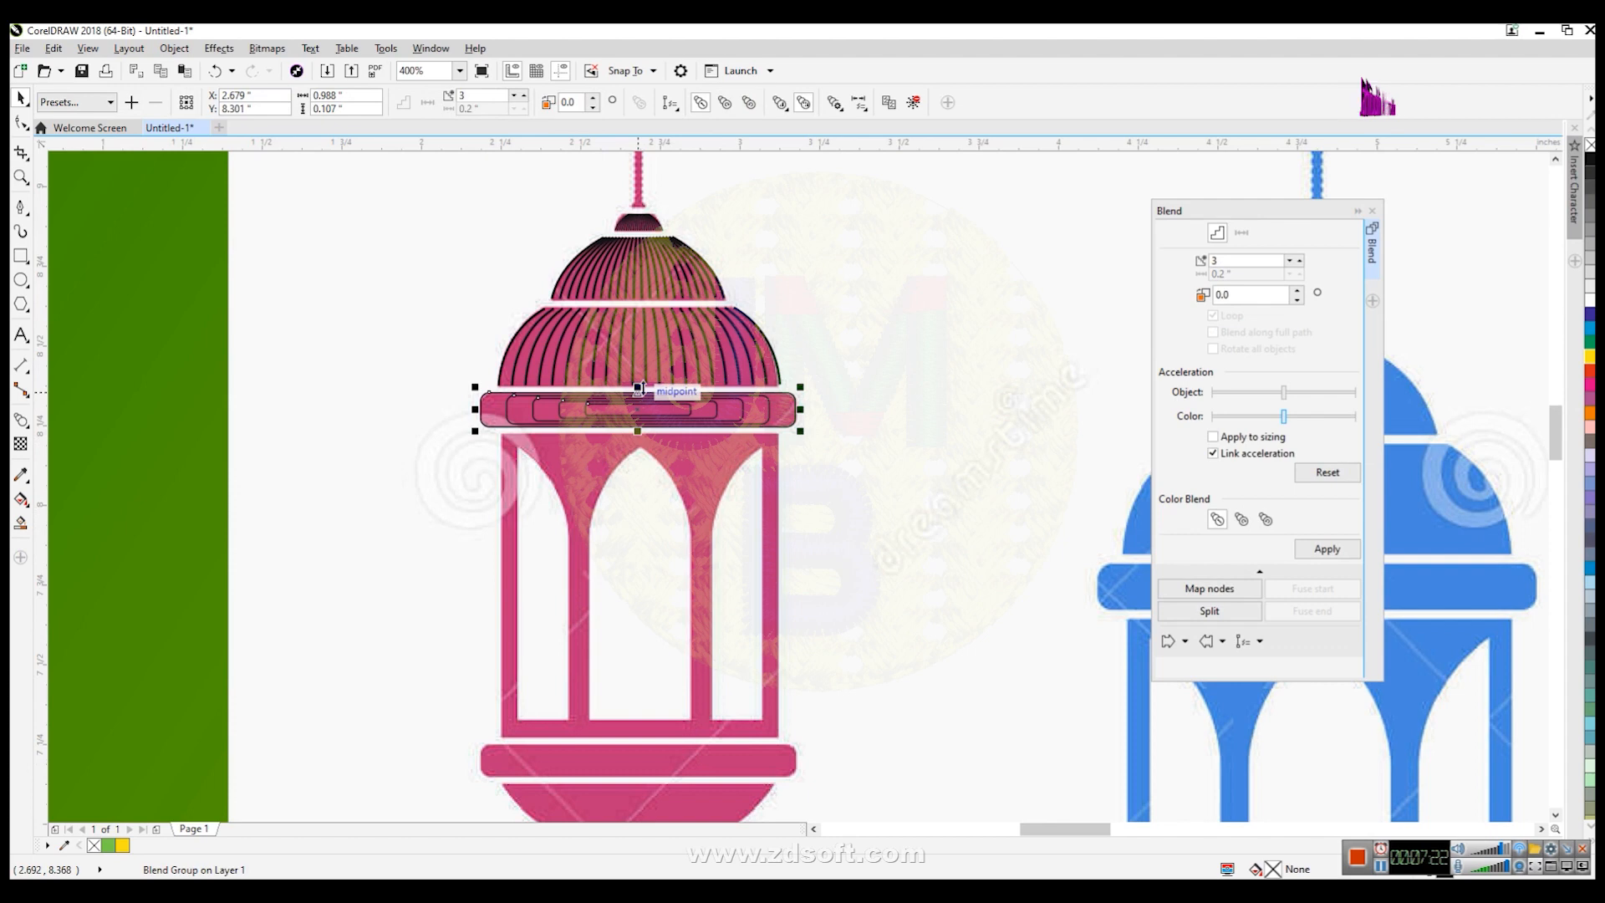
pyautogui.moveTo(640, 401); pyautogui.dragTo(641, 761)
# - Copy the dome's rib blend, rotate it upside down and fit it beneath the bottom band
pyautogui.click(1556, 815)
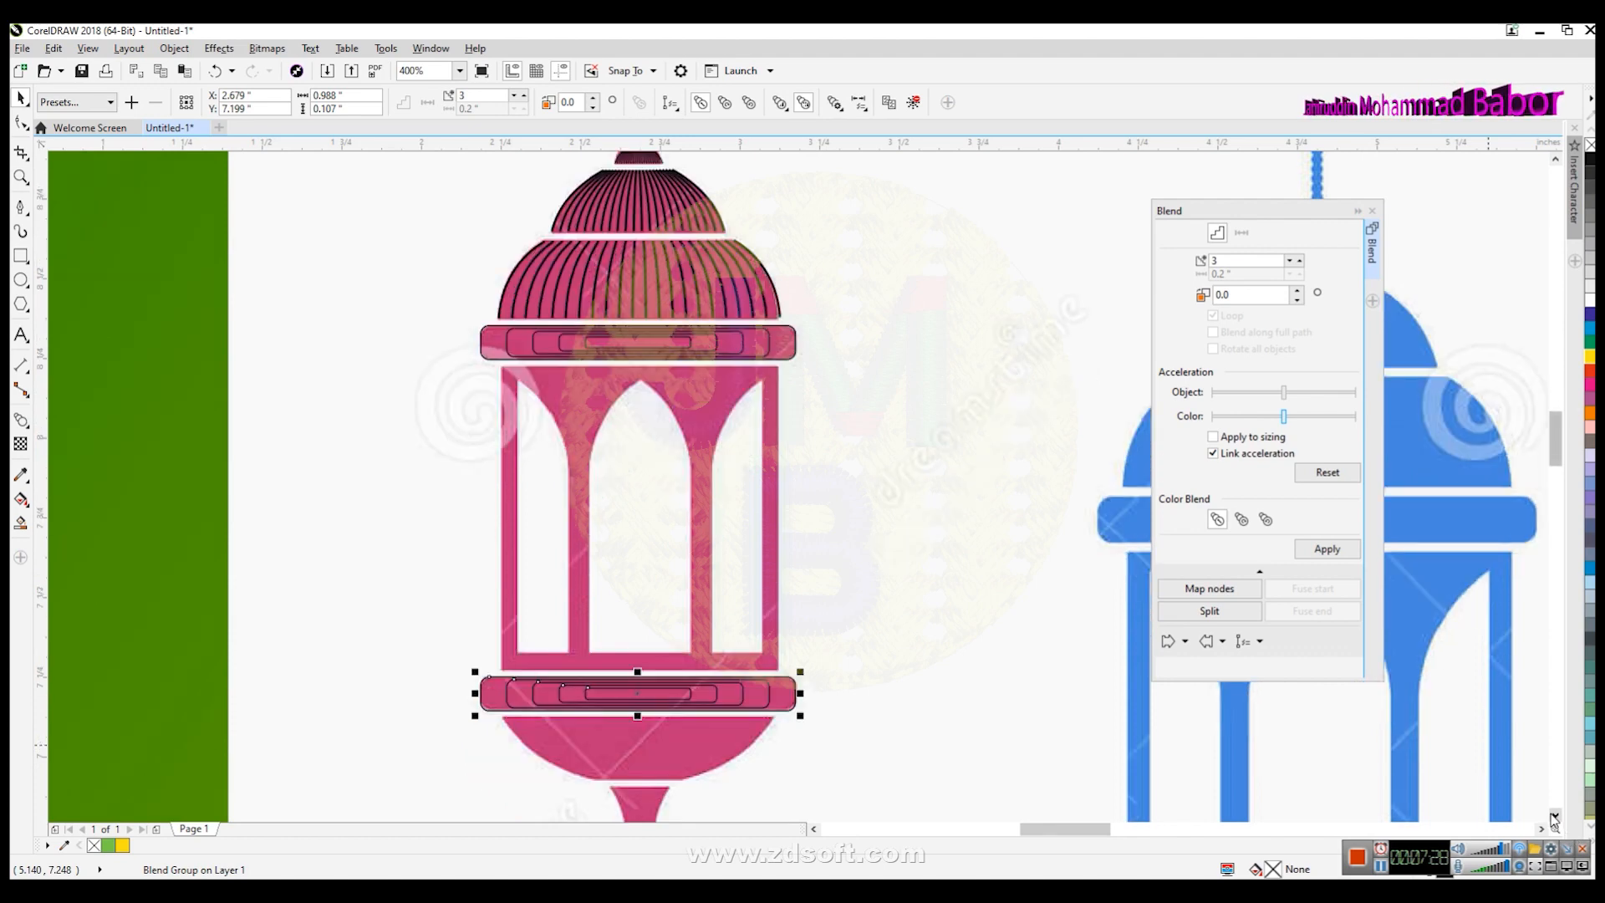
pyautogui.click(1555, 814)
pyautogui.click(658, 218)
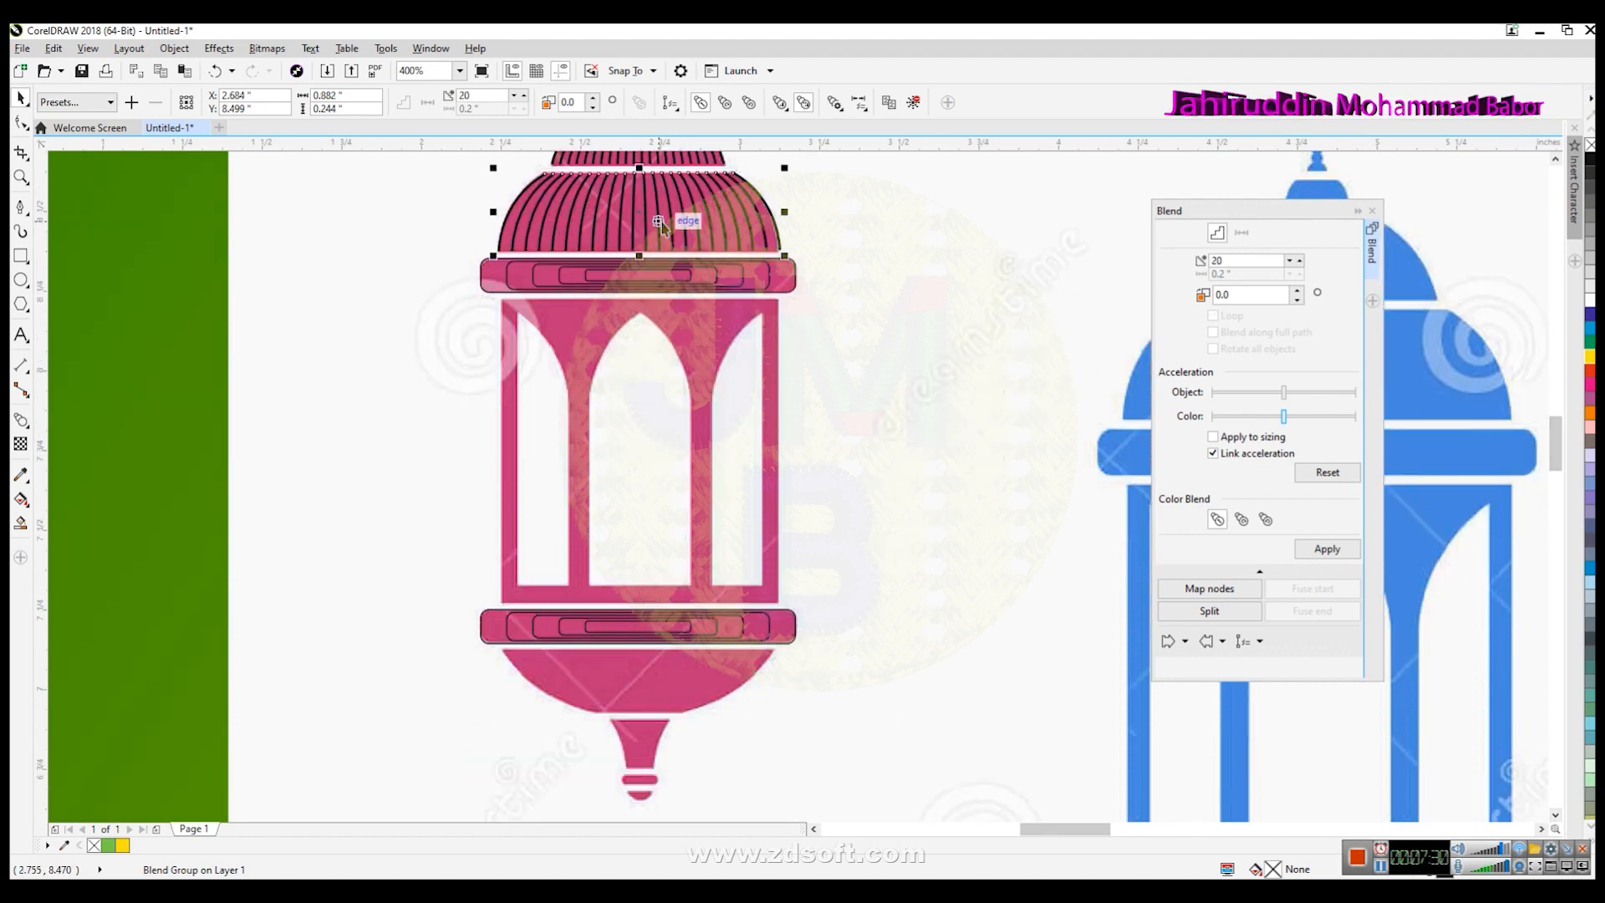
pyautogui.moveTo(659, 211); pyautogui.dragTo(979, 480)
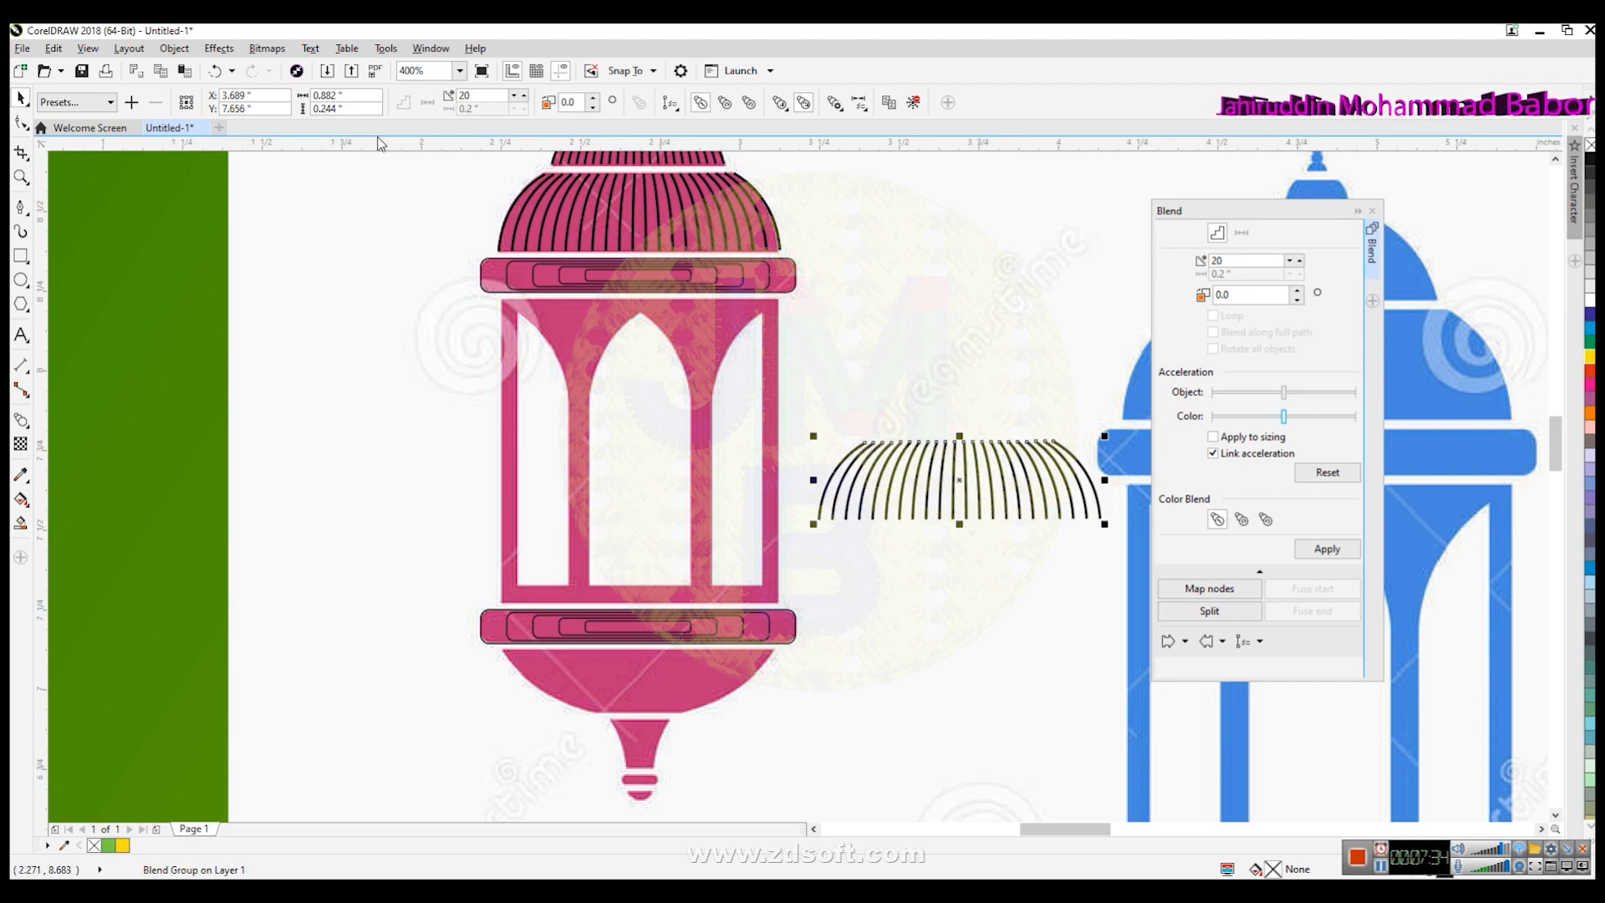
pyautogui.click(893, 358)
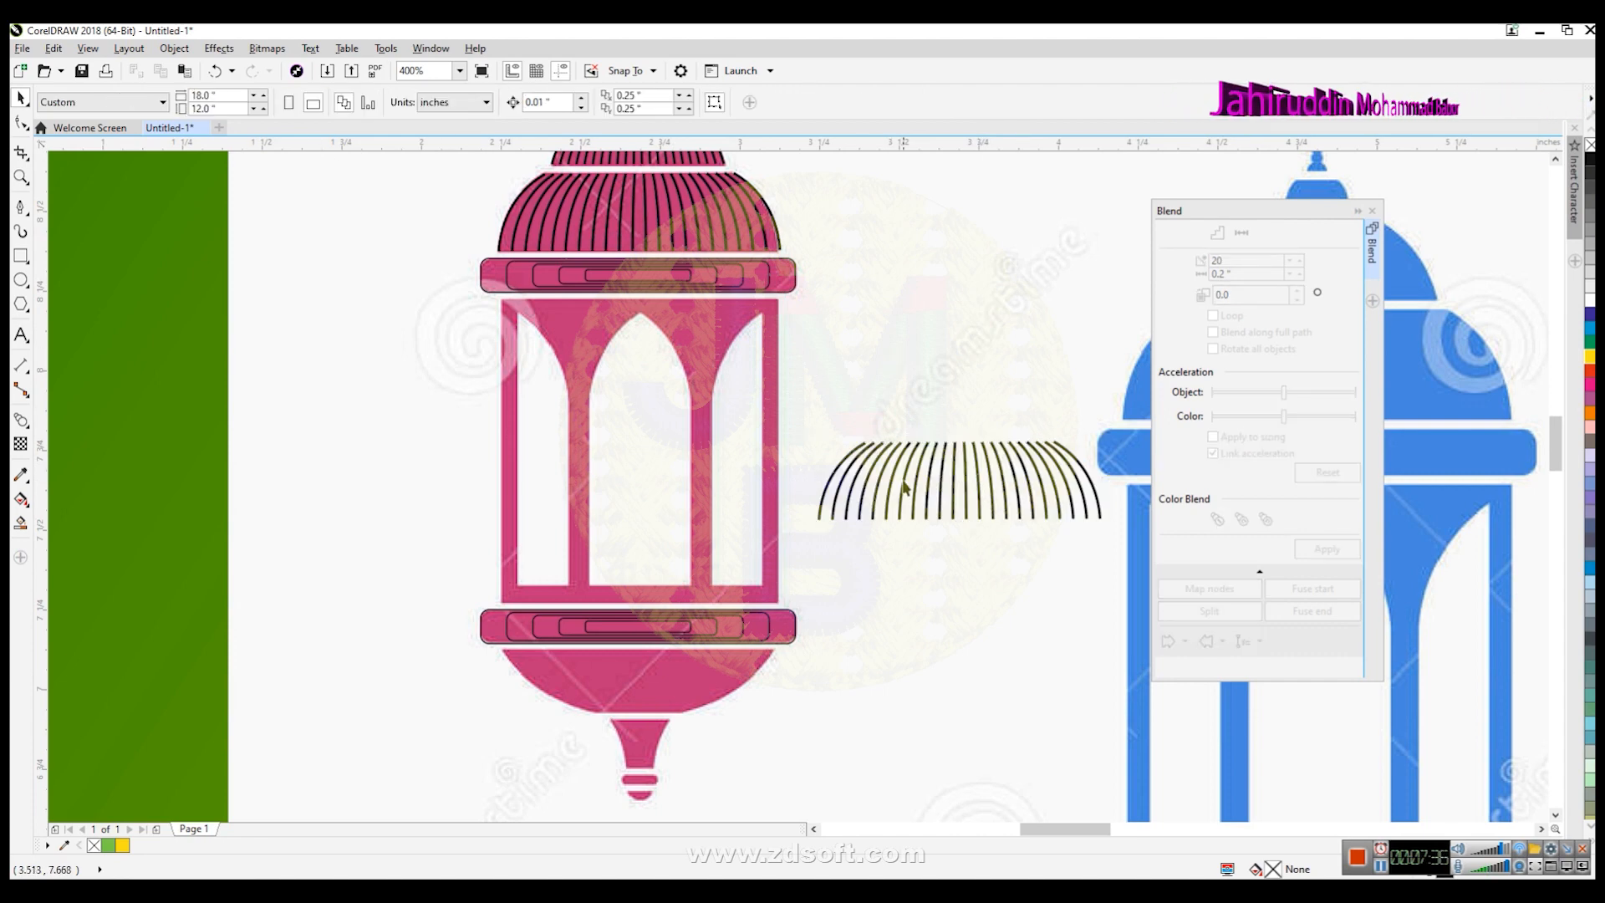
pyautogui.click(910, 491)
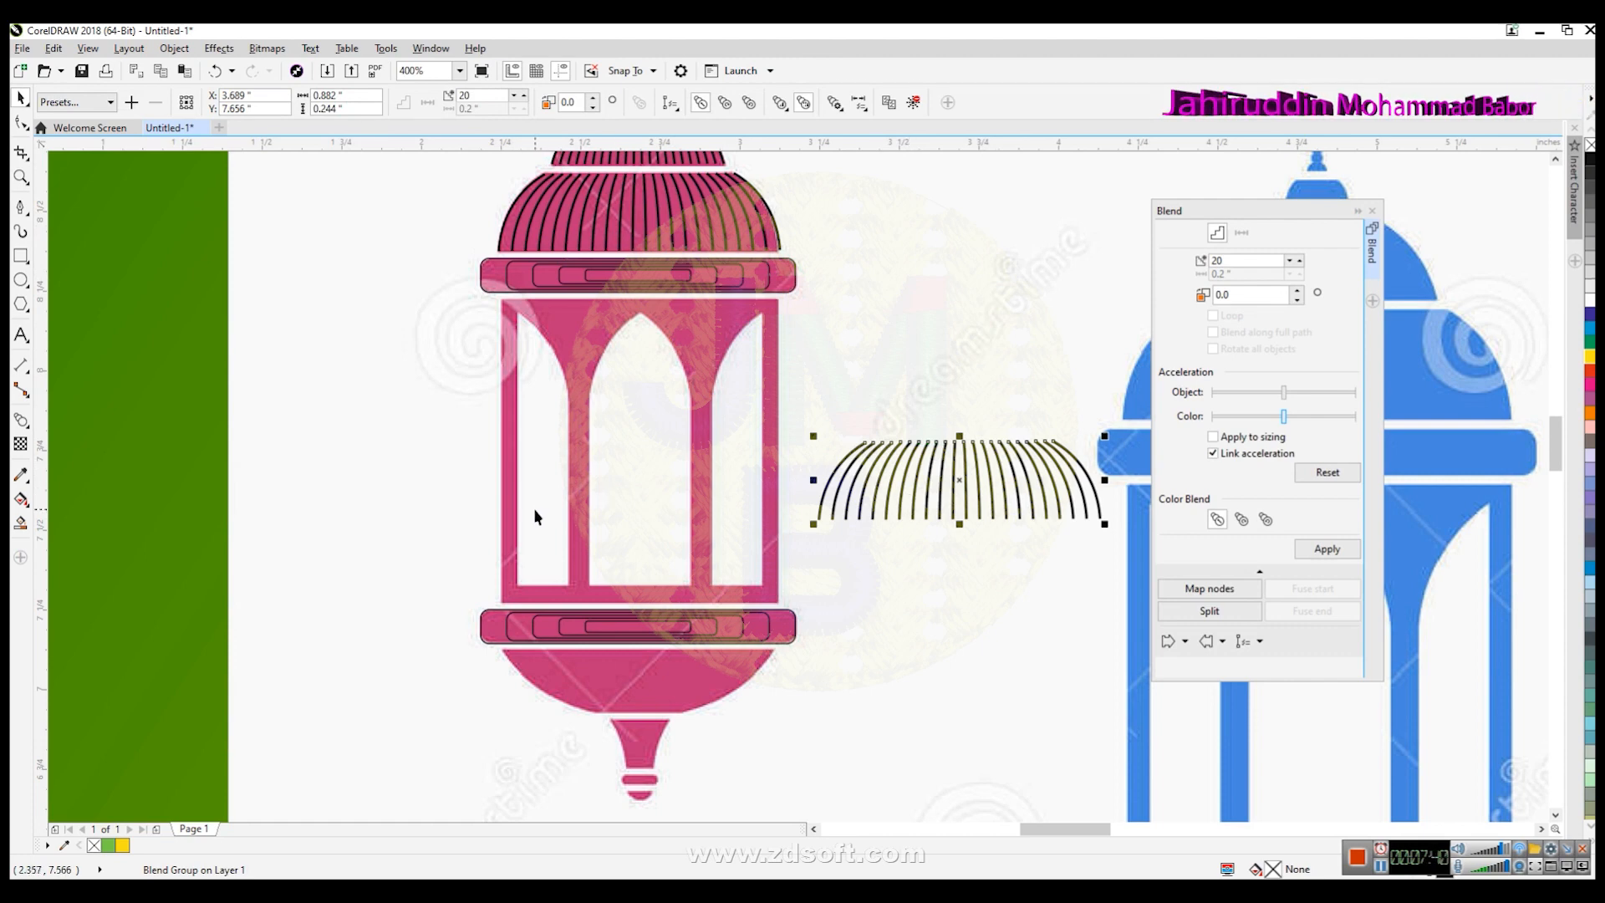
pyautogui.click(974, 491)
pyautogui.moveTo(812, 527); pyautogui.dragTo(1083, 435)
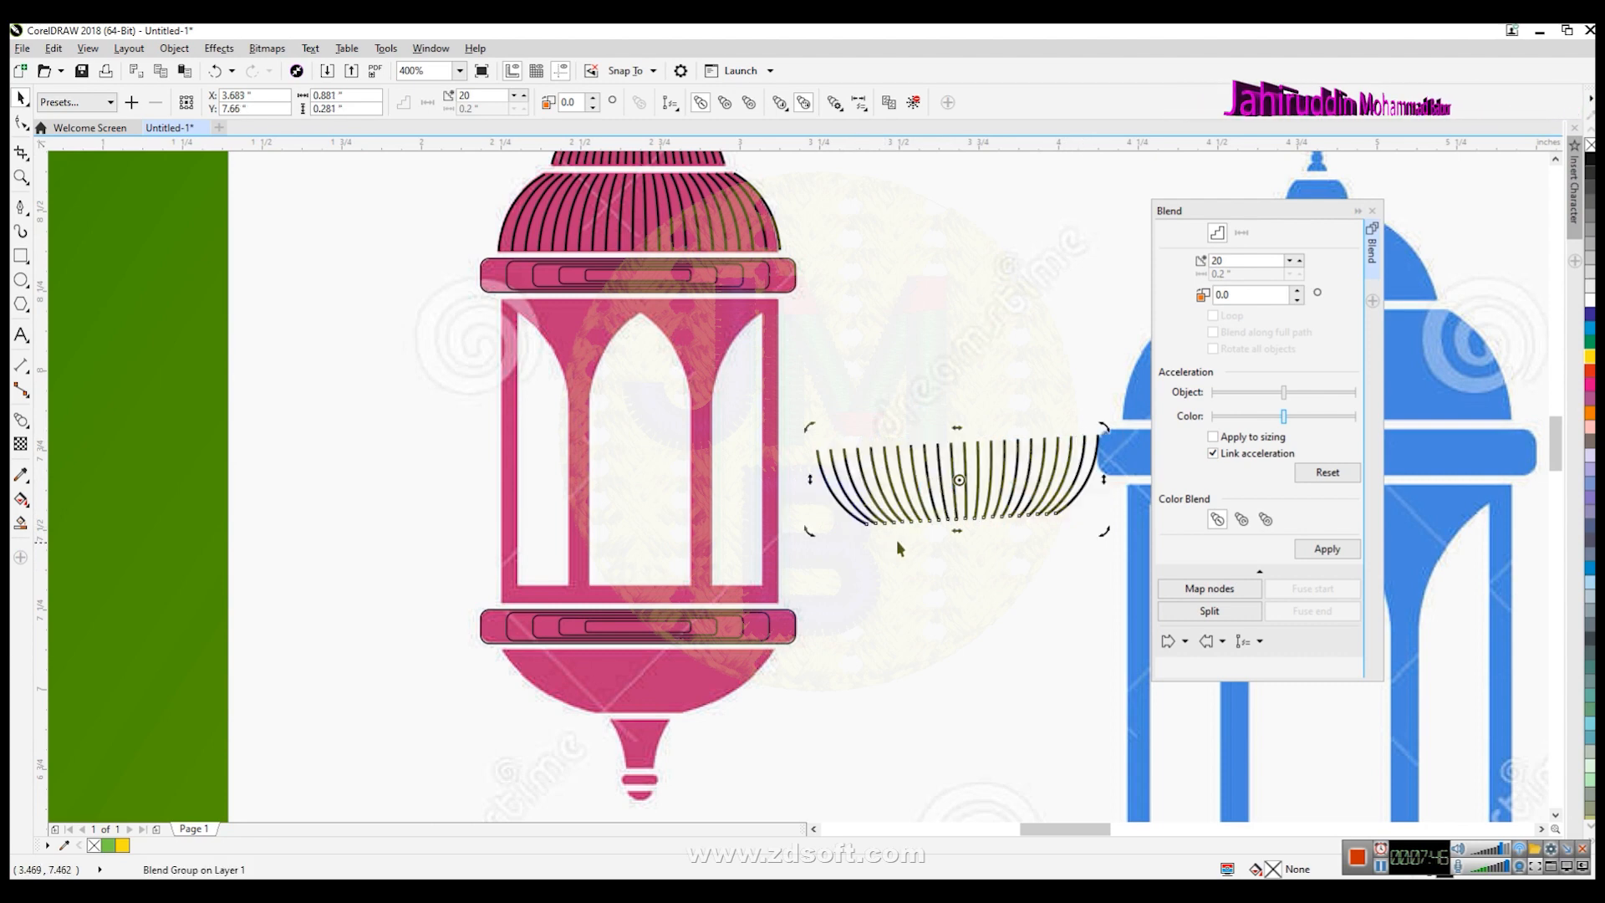
pyautogui.moveTo(813, 531); pyautogui.dragTo(811, 529)
pyautogui.moveTo(954, 512); pyautogui.dragTo(640, 714)
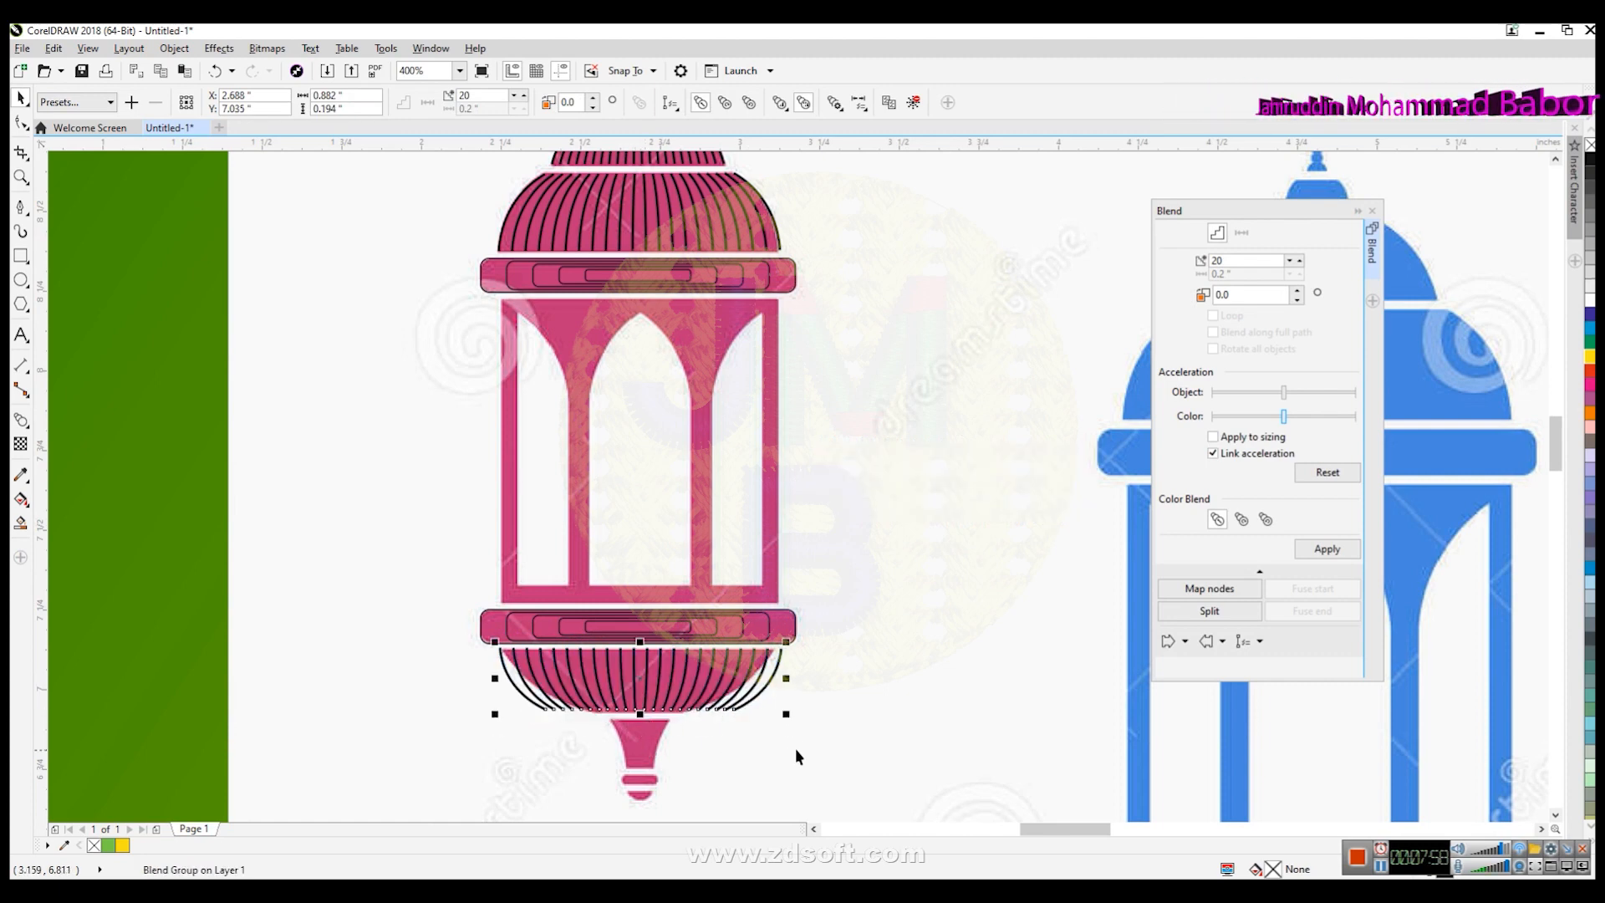
pyautogui.moveTo(786, 677); pyautogui.dragTo(776, 679)
pyautogui.moveTo(495, 678); pyautogui.dragTo(506, 677)
pyautogui.click(859, 696)
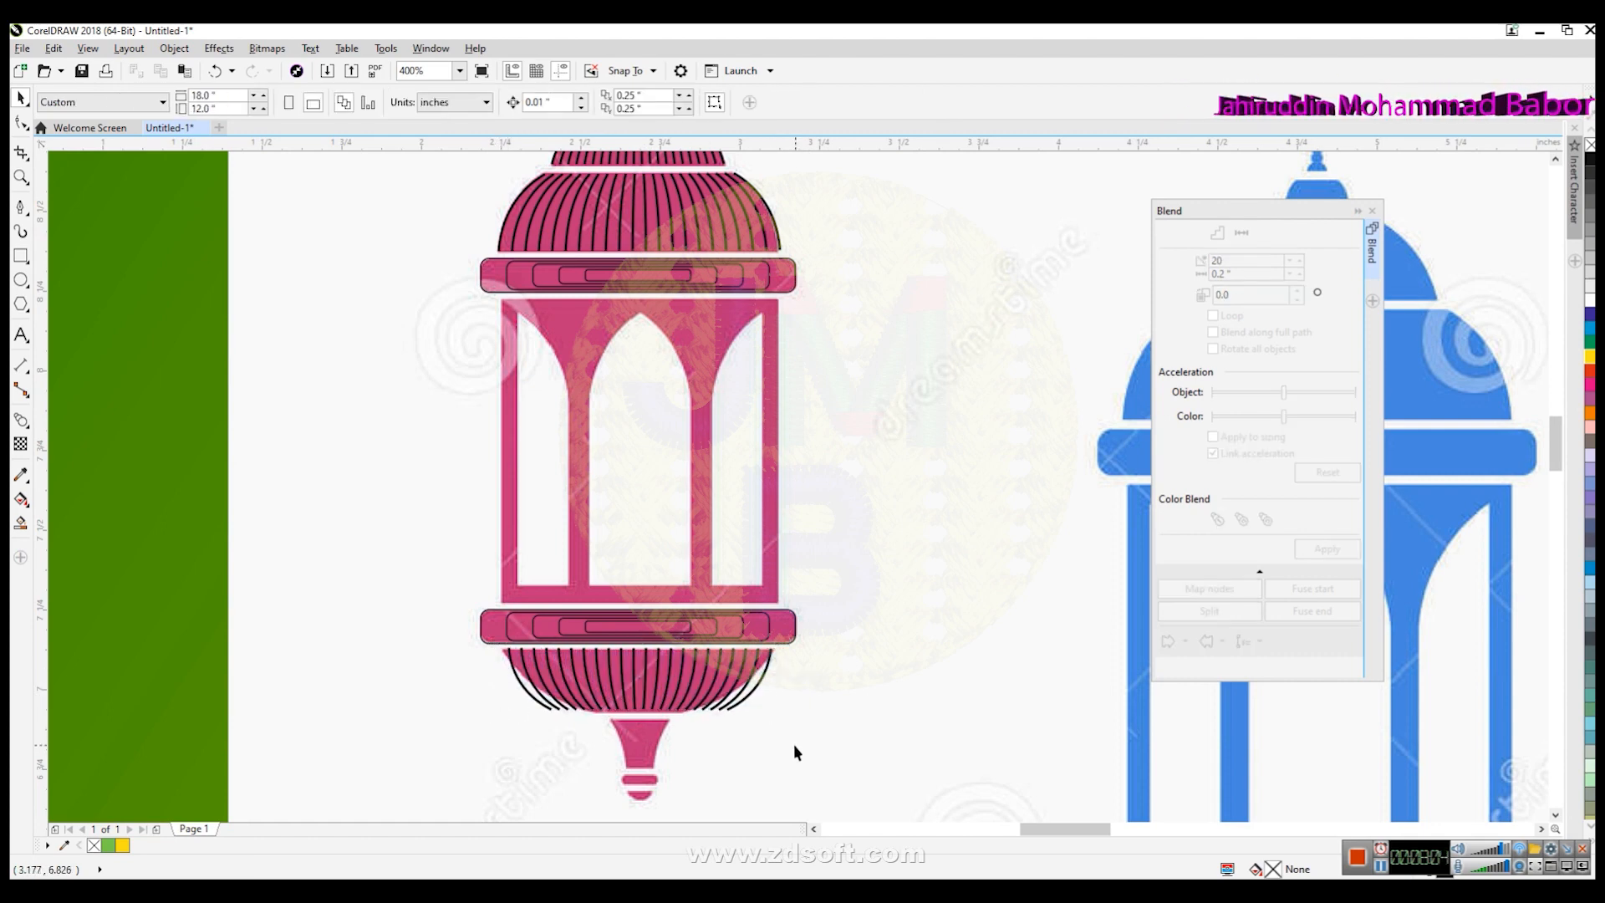
# - Draw a straight line from the bottom band's left end down to the bowl's lower edge
pyautogui.click(727, 710)
pyautogui.scroll(2, 650, 739)
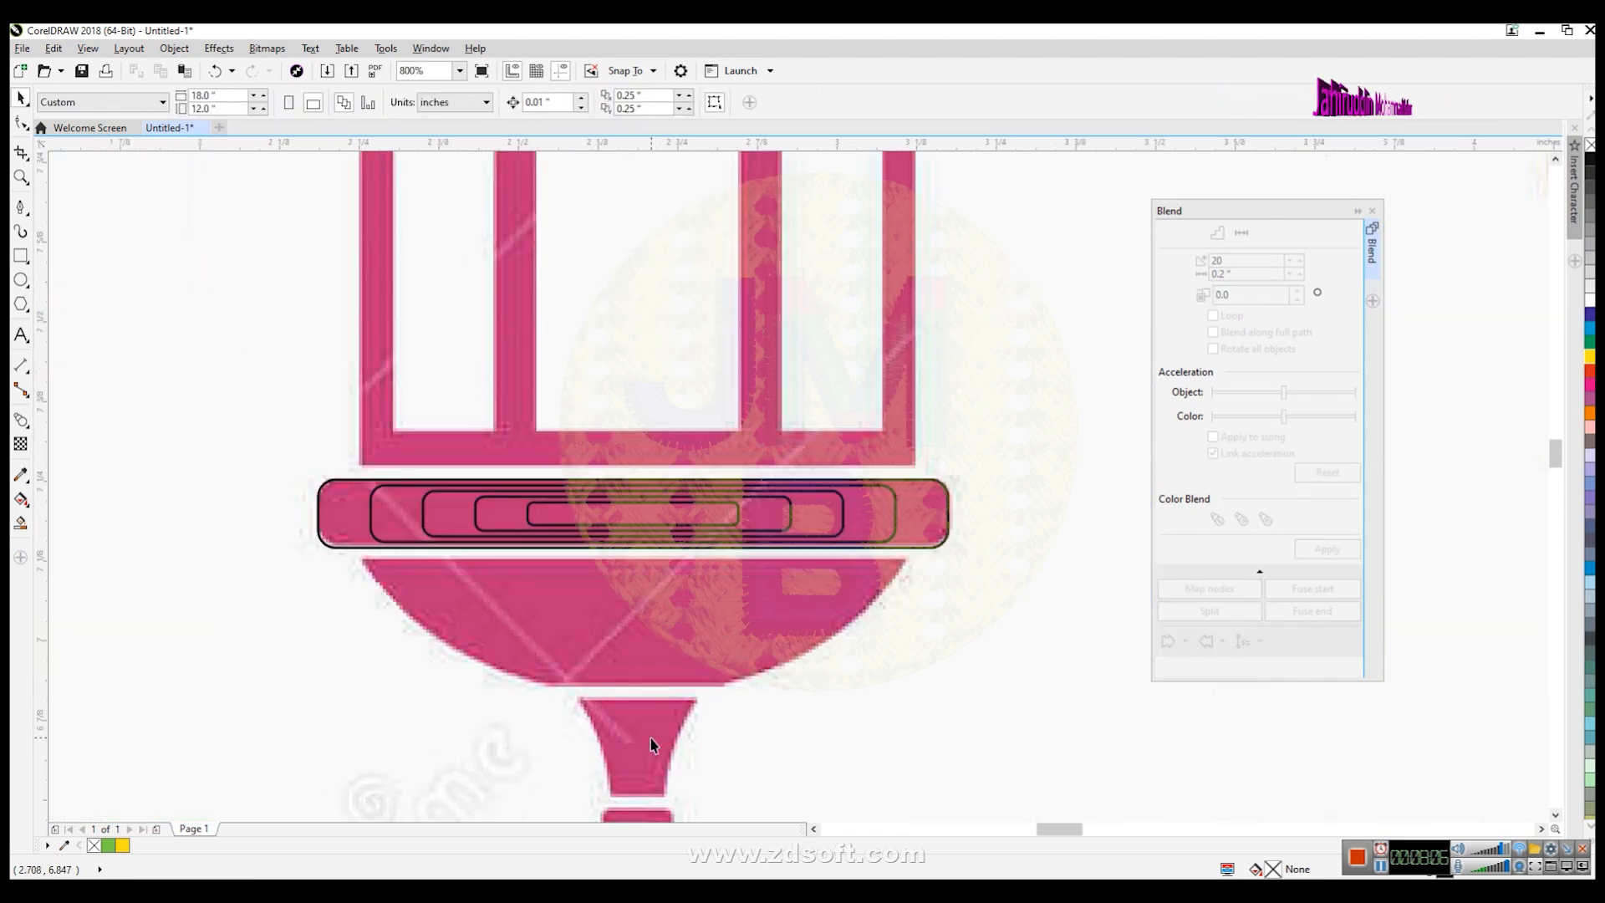
pyautogui.click(21, 206)
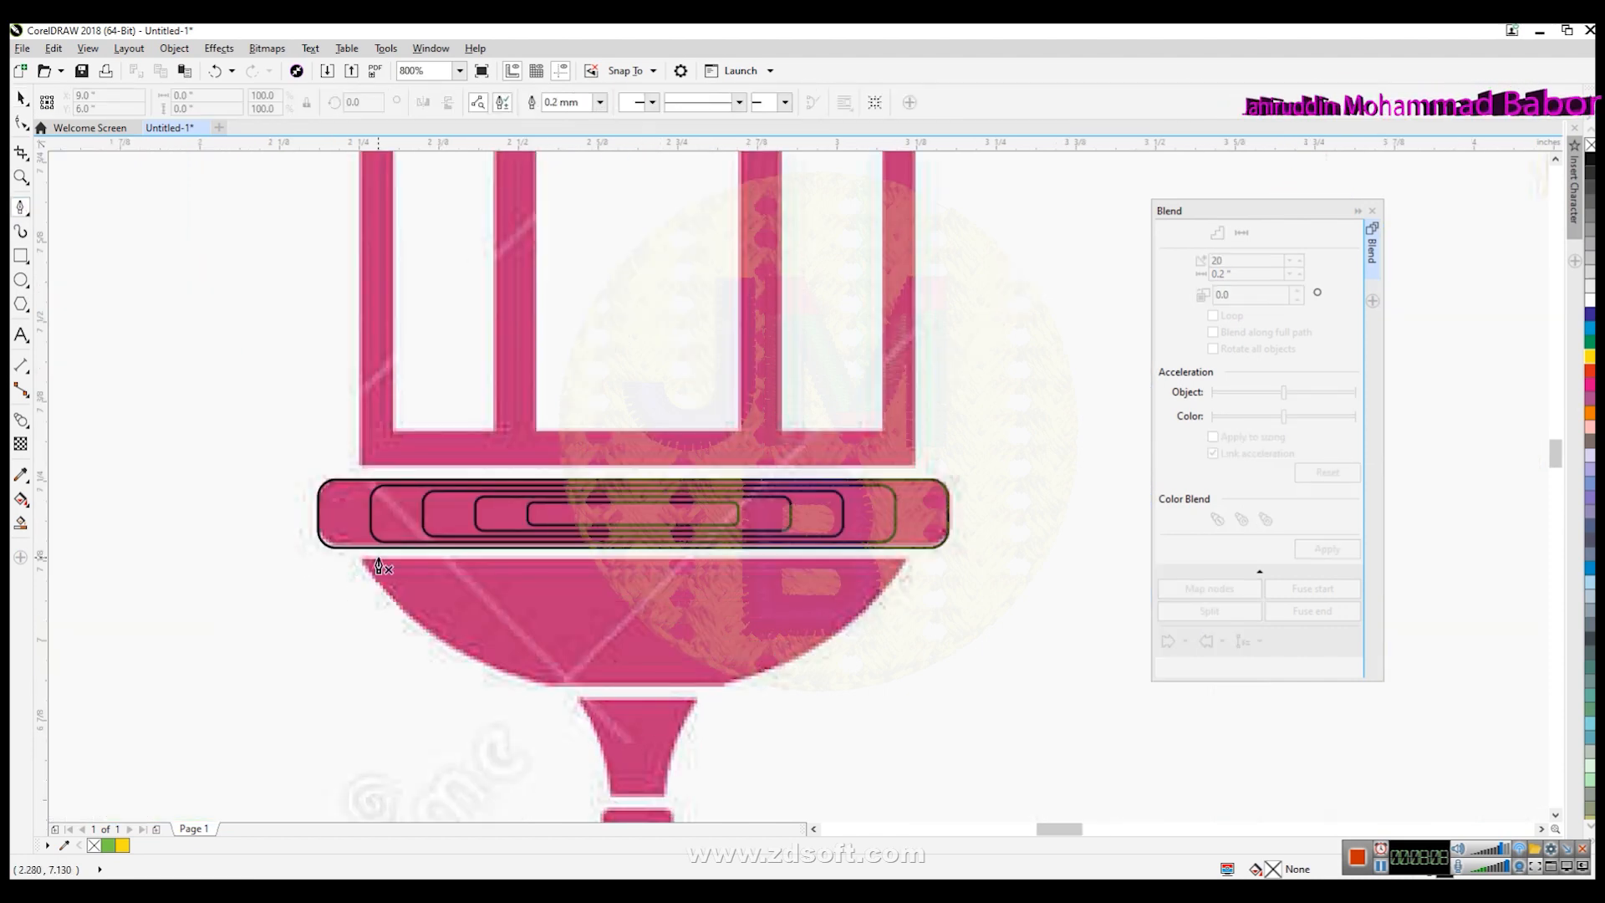
pyautogui.click(546, 685)
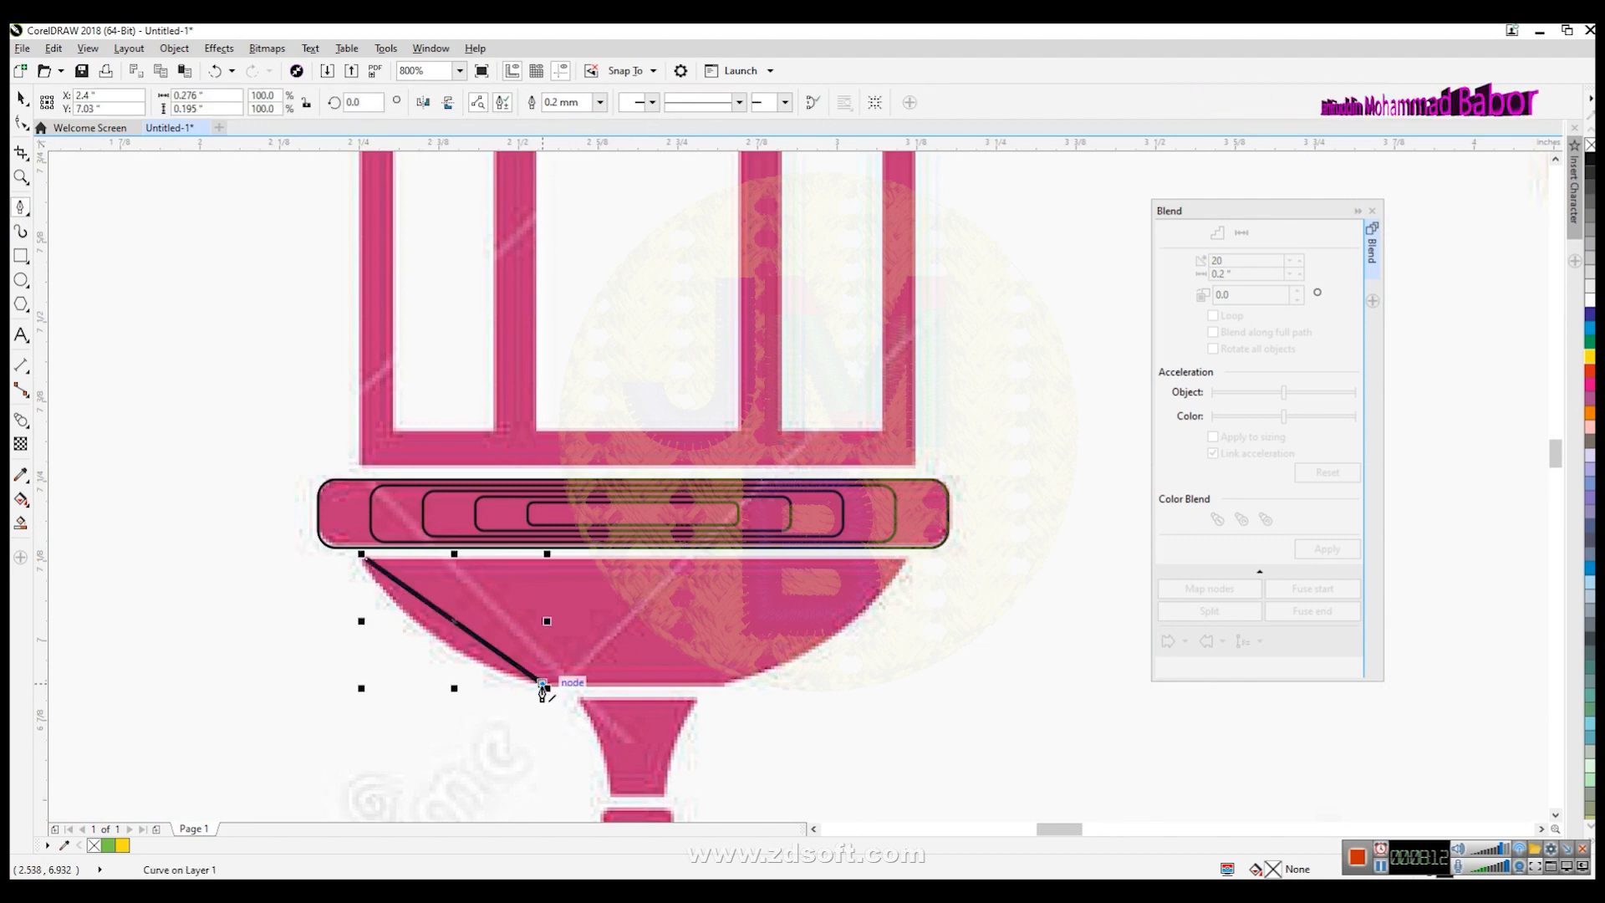
# - Convert the line to a curve and bend it to follow the bowl's left edge
pyautogui.click(21, 123)
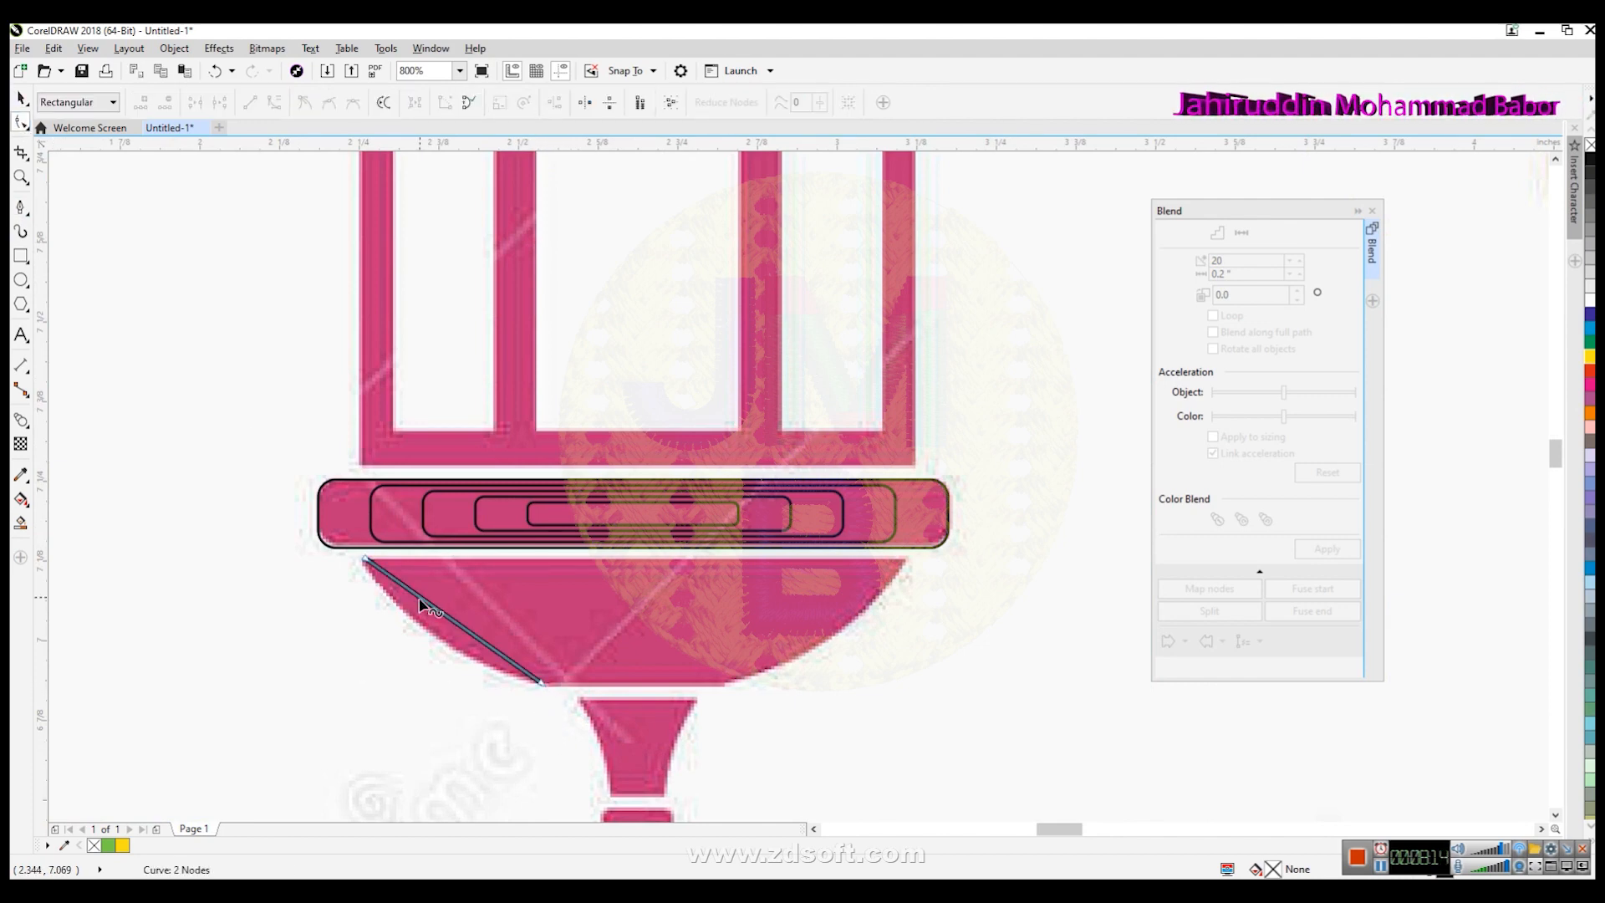
pyautogui.click(435, 610)
pyautogui.click(275, 102)
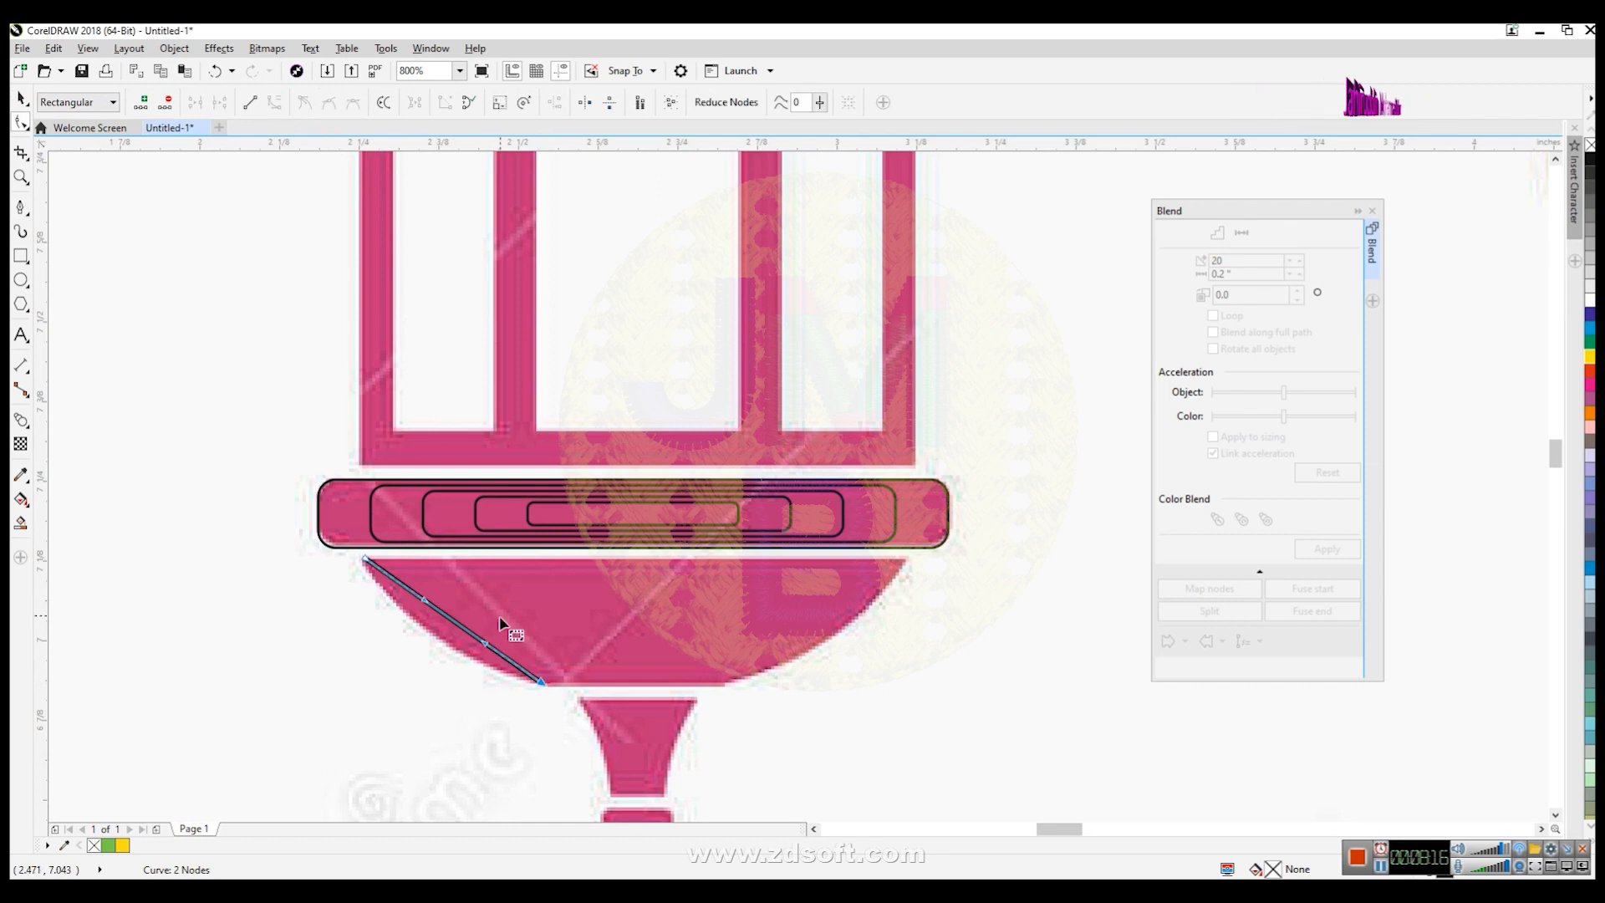
pyautogui.moveTo(488, 649); pyautogui.dragTo(455, 662)
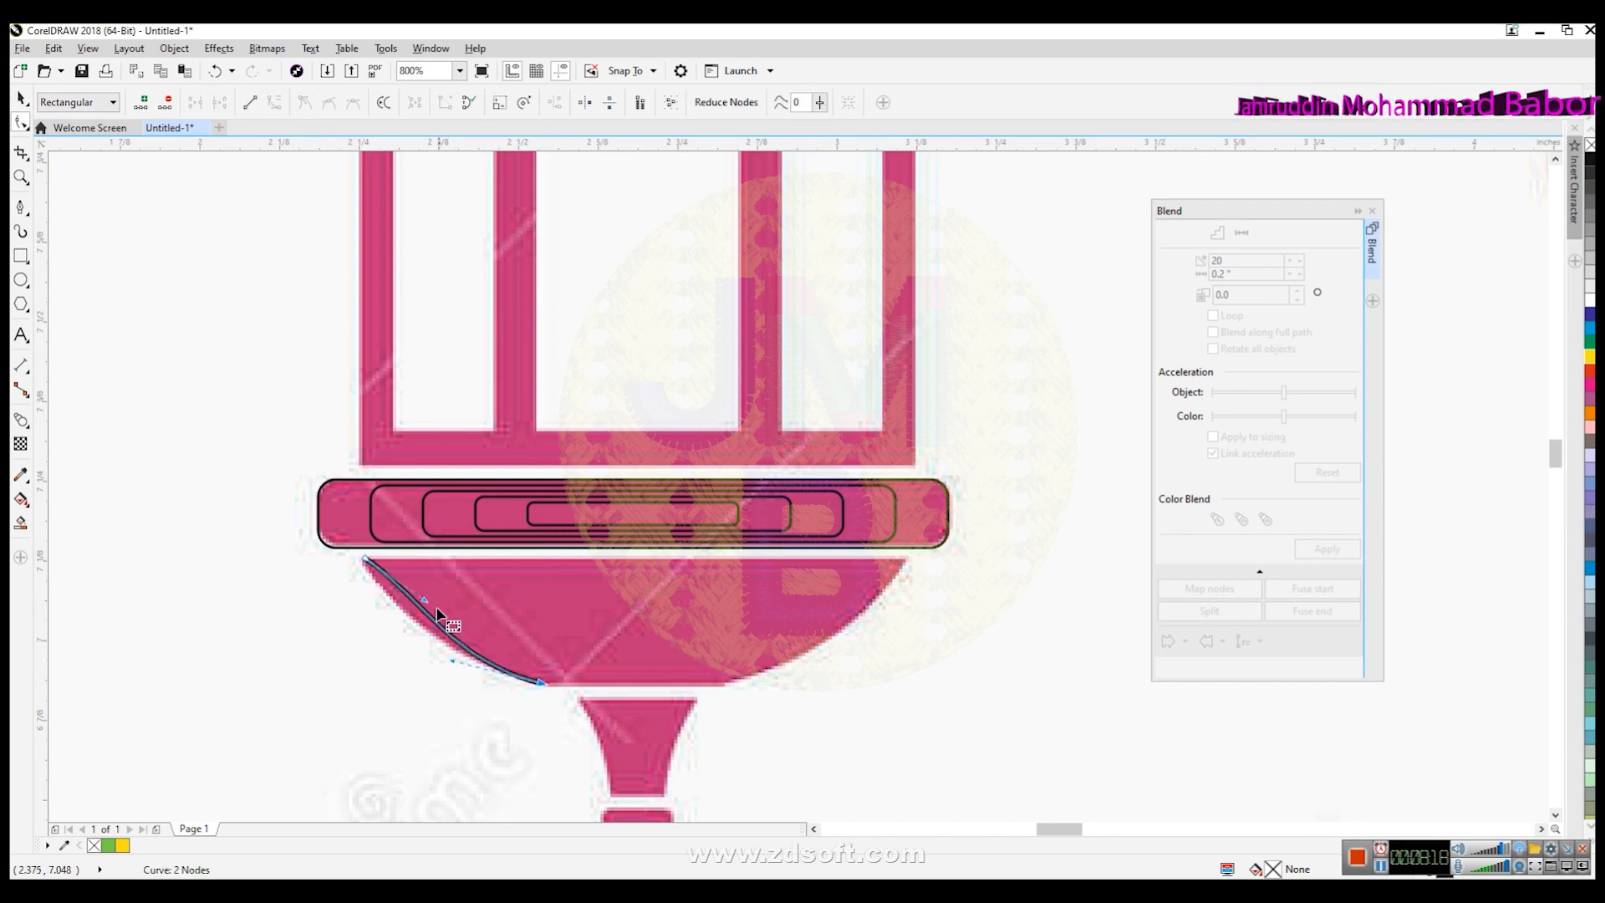
pyautogui.moveTo(426, 600); pyautogui.dragTo(402, 612)
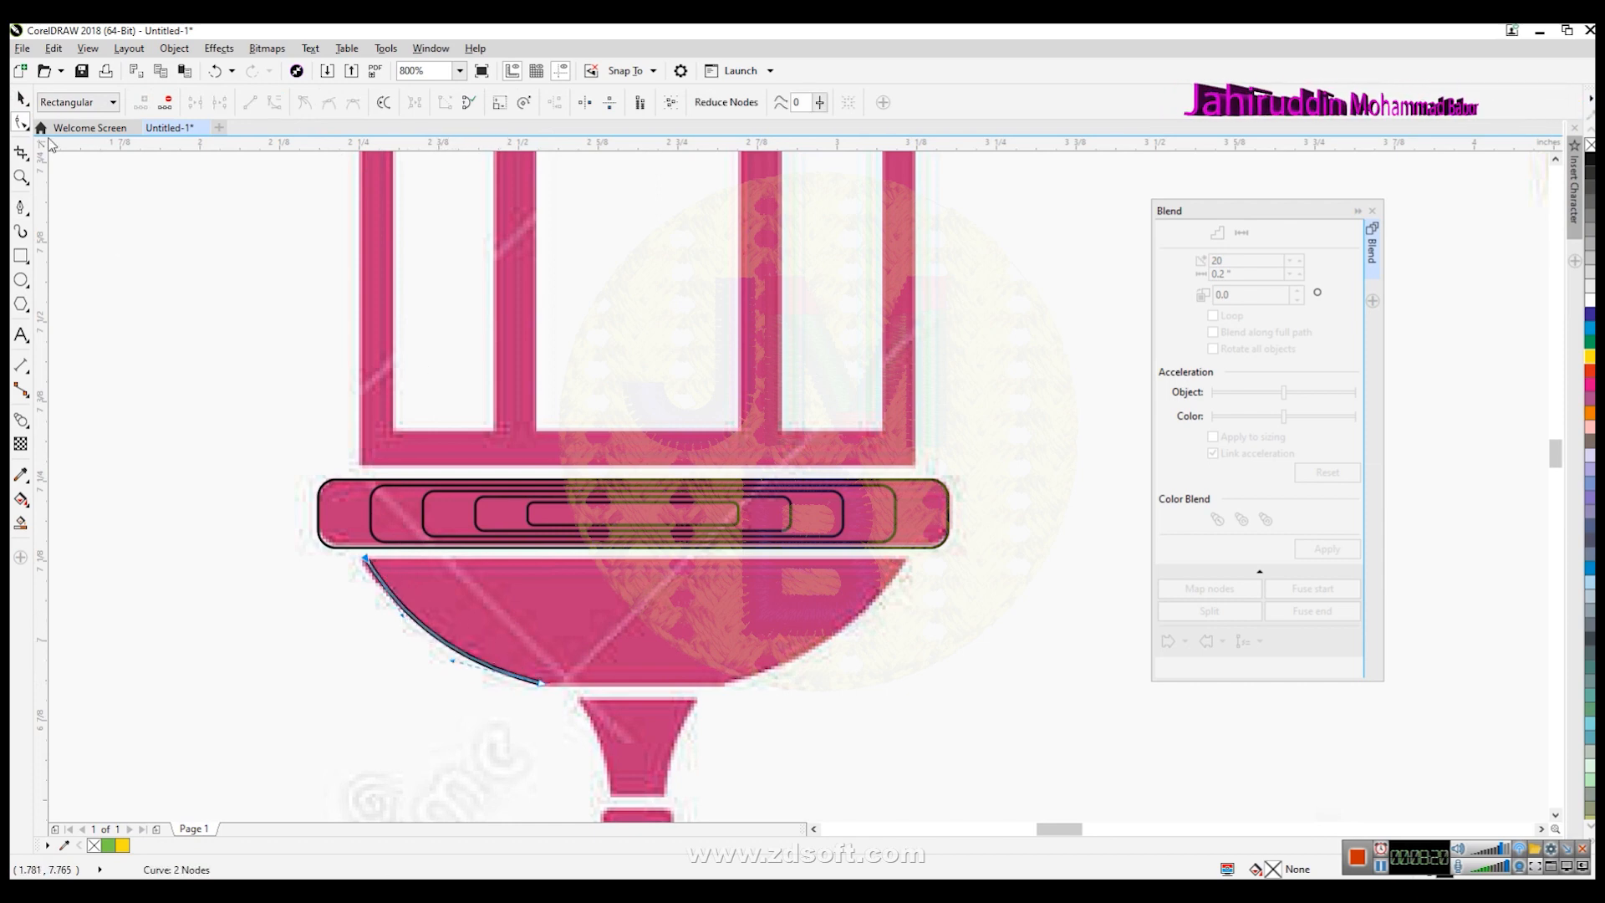
pyautogui.click(22, 100)
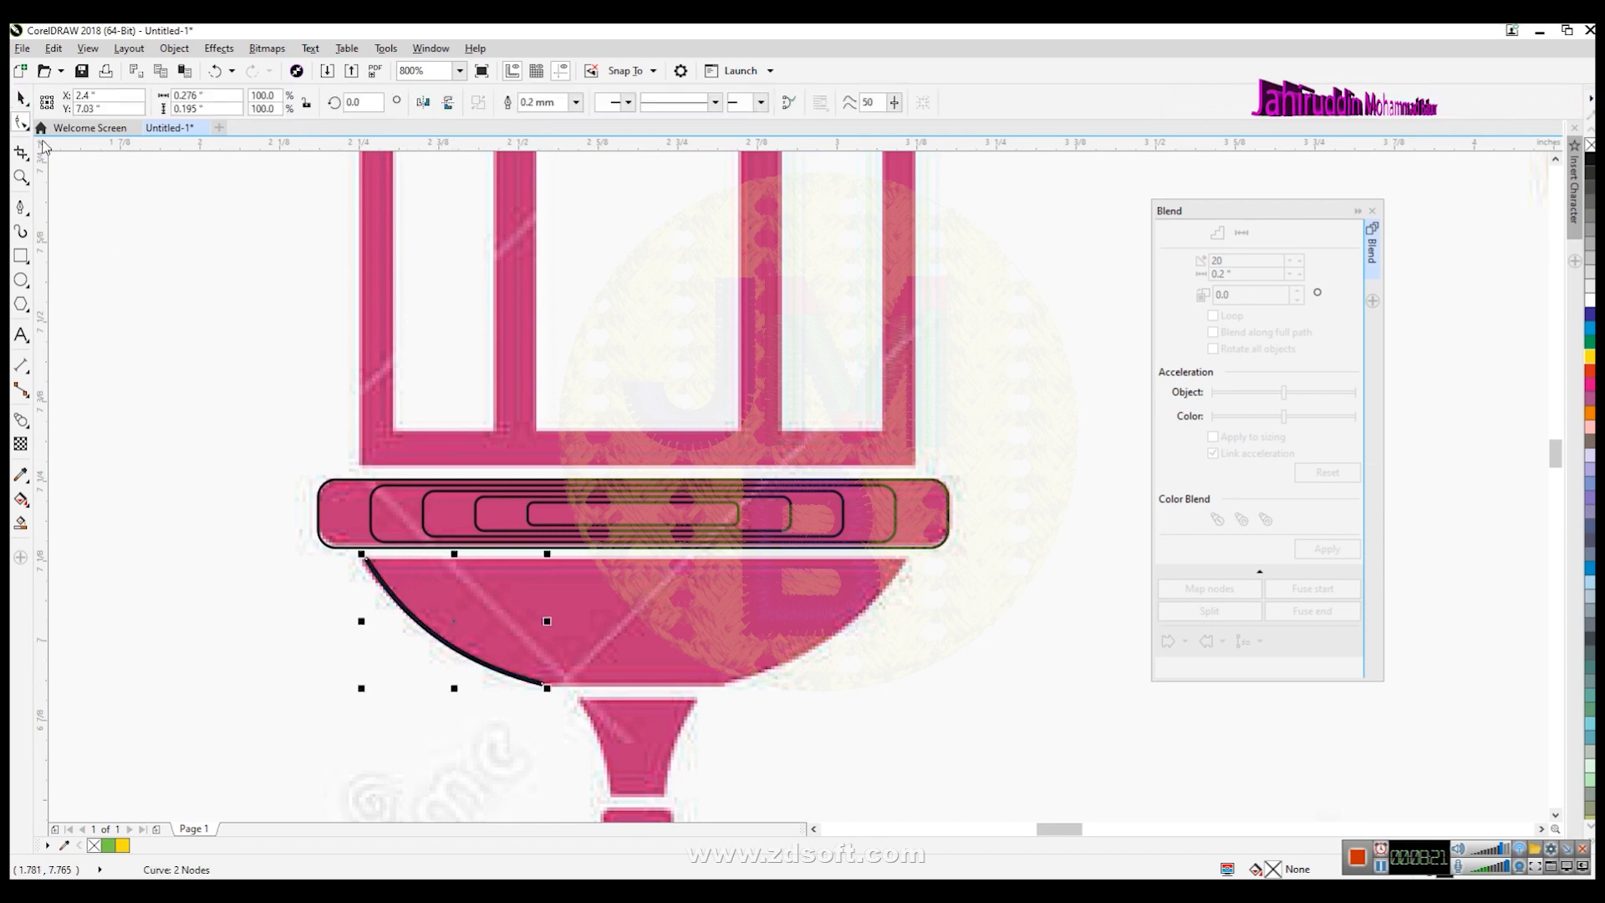
pyautogui.click(576, 104)
pyautogui.click(578, 110)
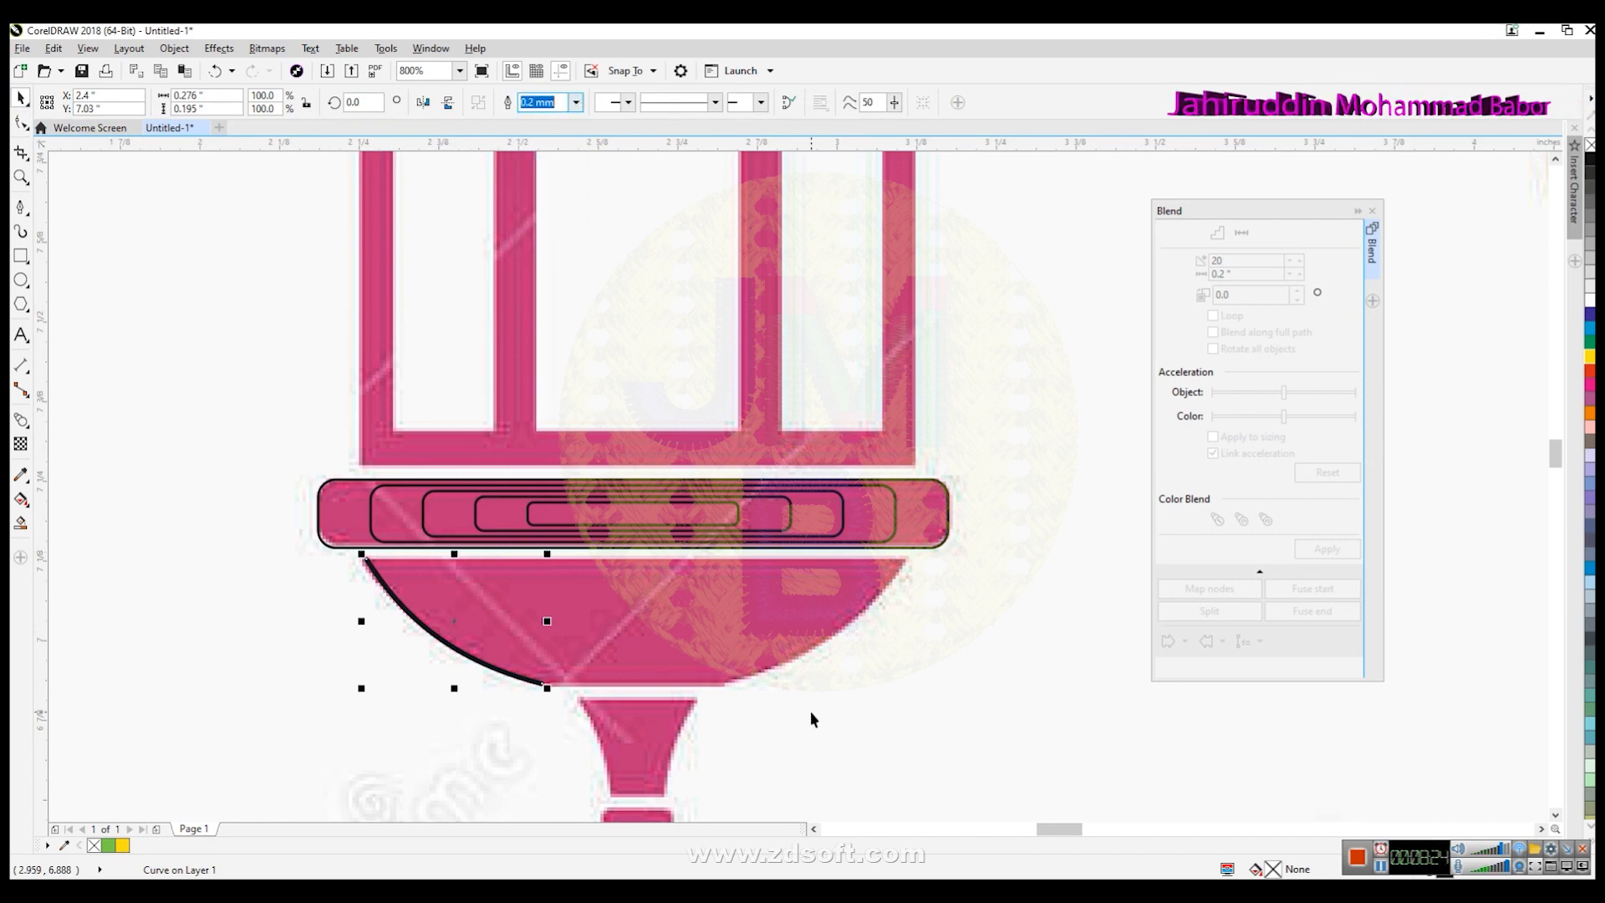
pyautogui.write('+')
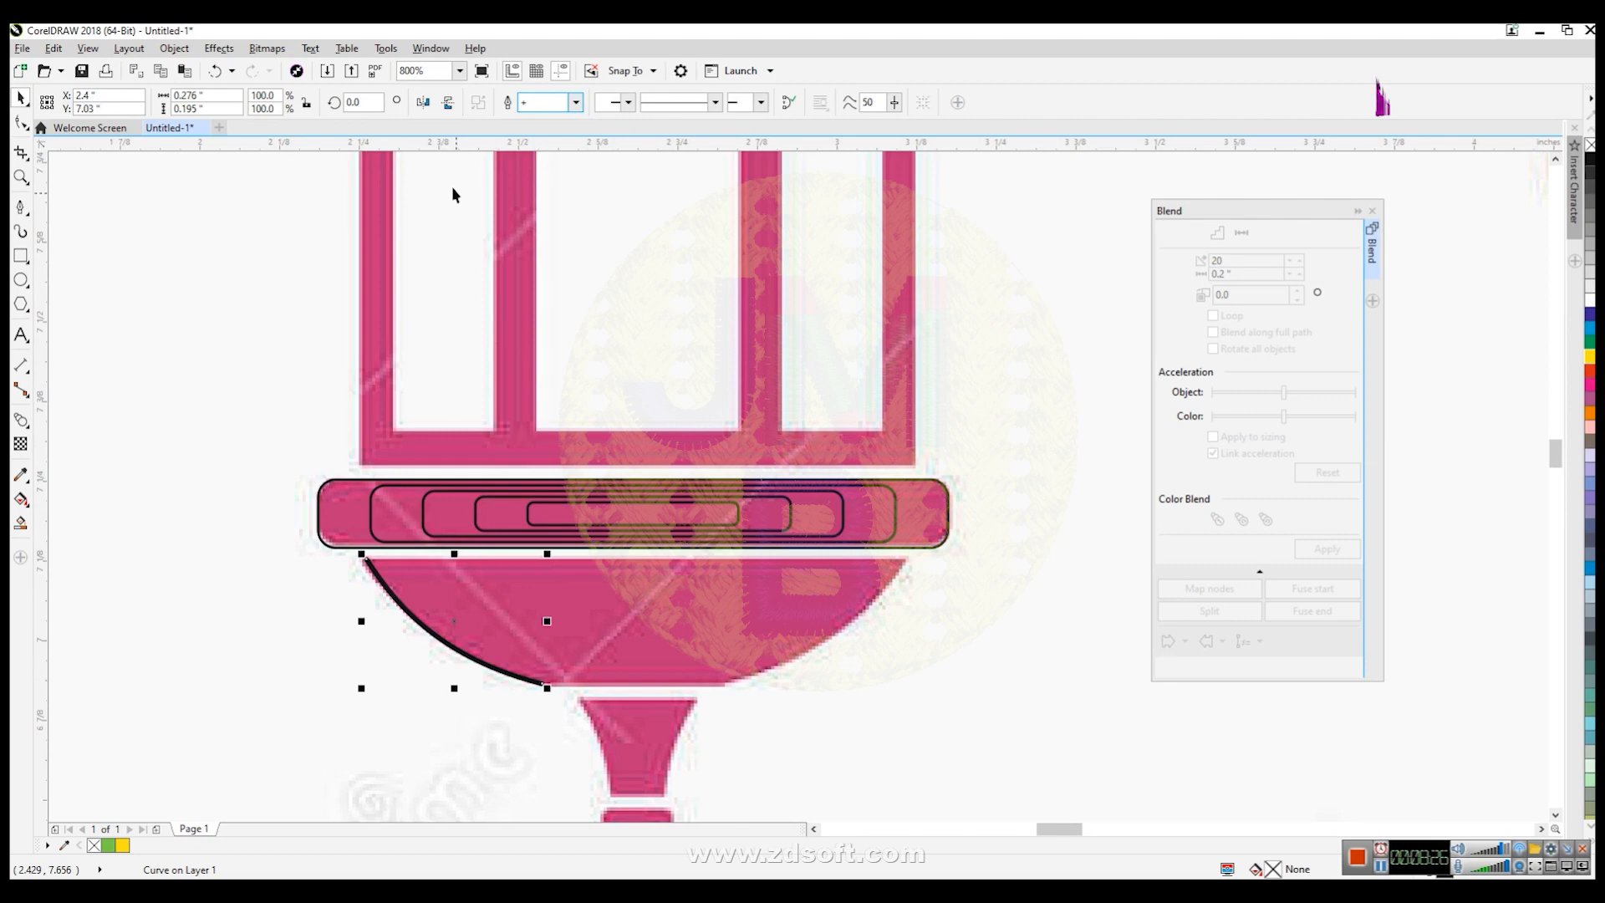
pyautogui.click(422, 102)
pyautogui.hotkey('ctrl', 'z')
pyautogui.press('Escape')
# - Mirror the bowl curve horizontally and place a copy along the bowl's right edge
pyautogui.click(466, 664)
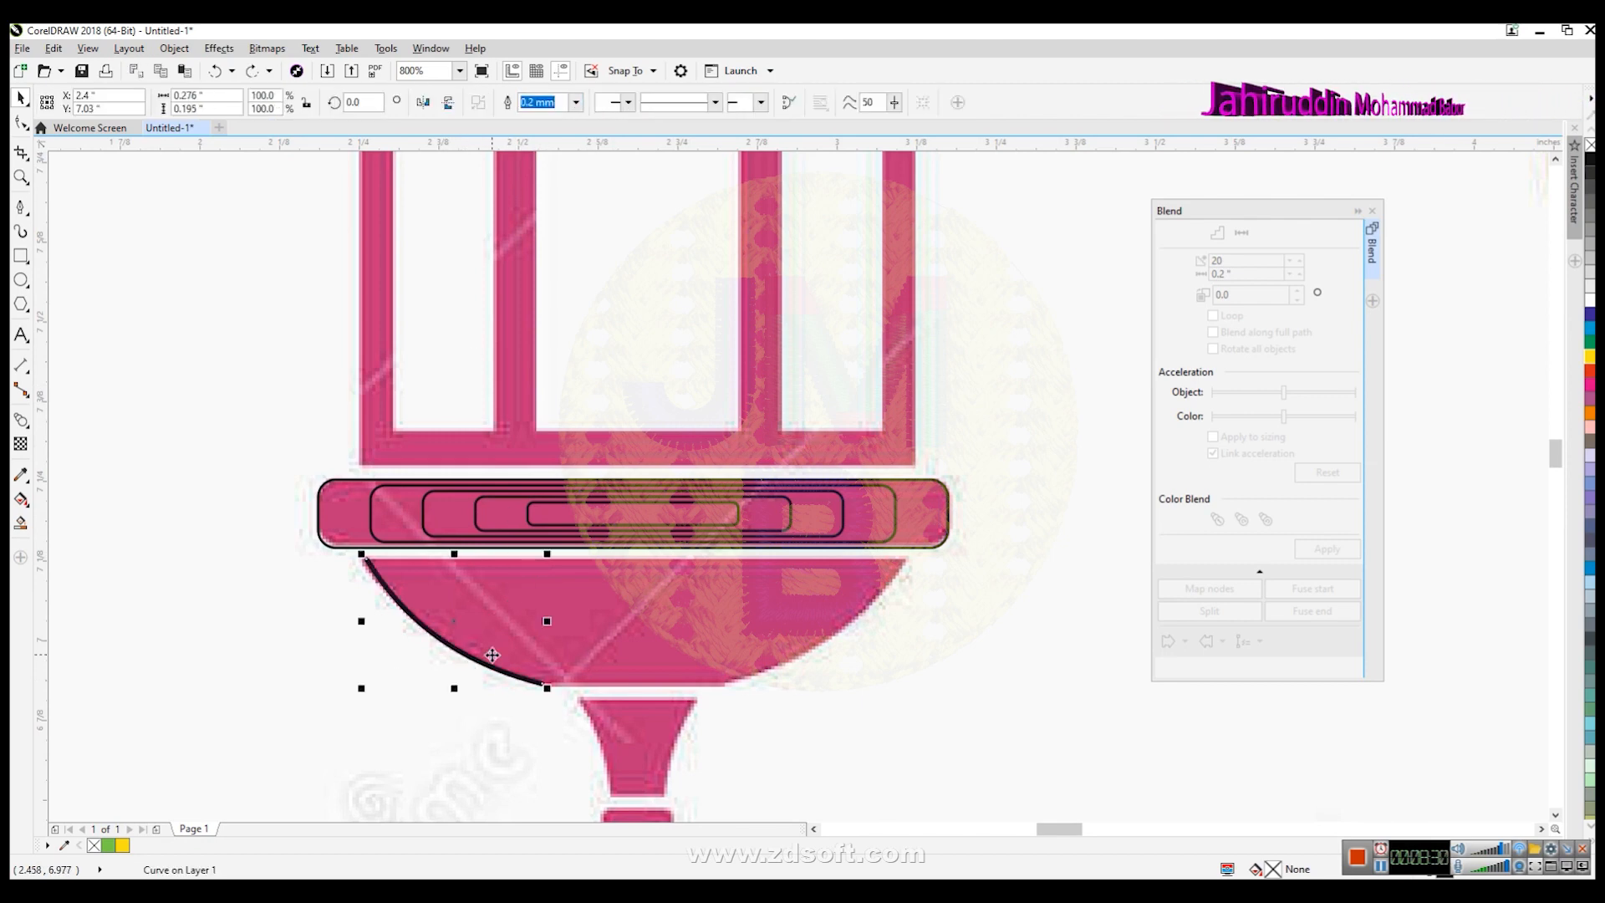
pyautogui.click(423, 102)
pyautogui.moveTo(474, 612); pyautogui.dragTo(853, 631)
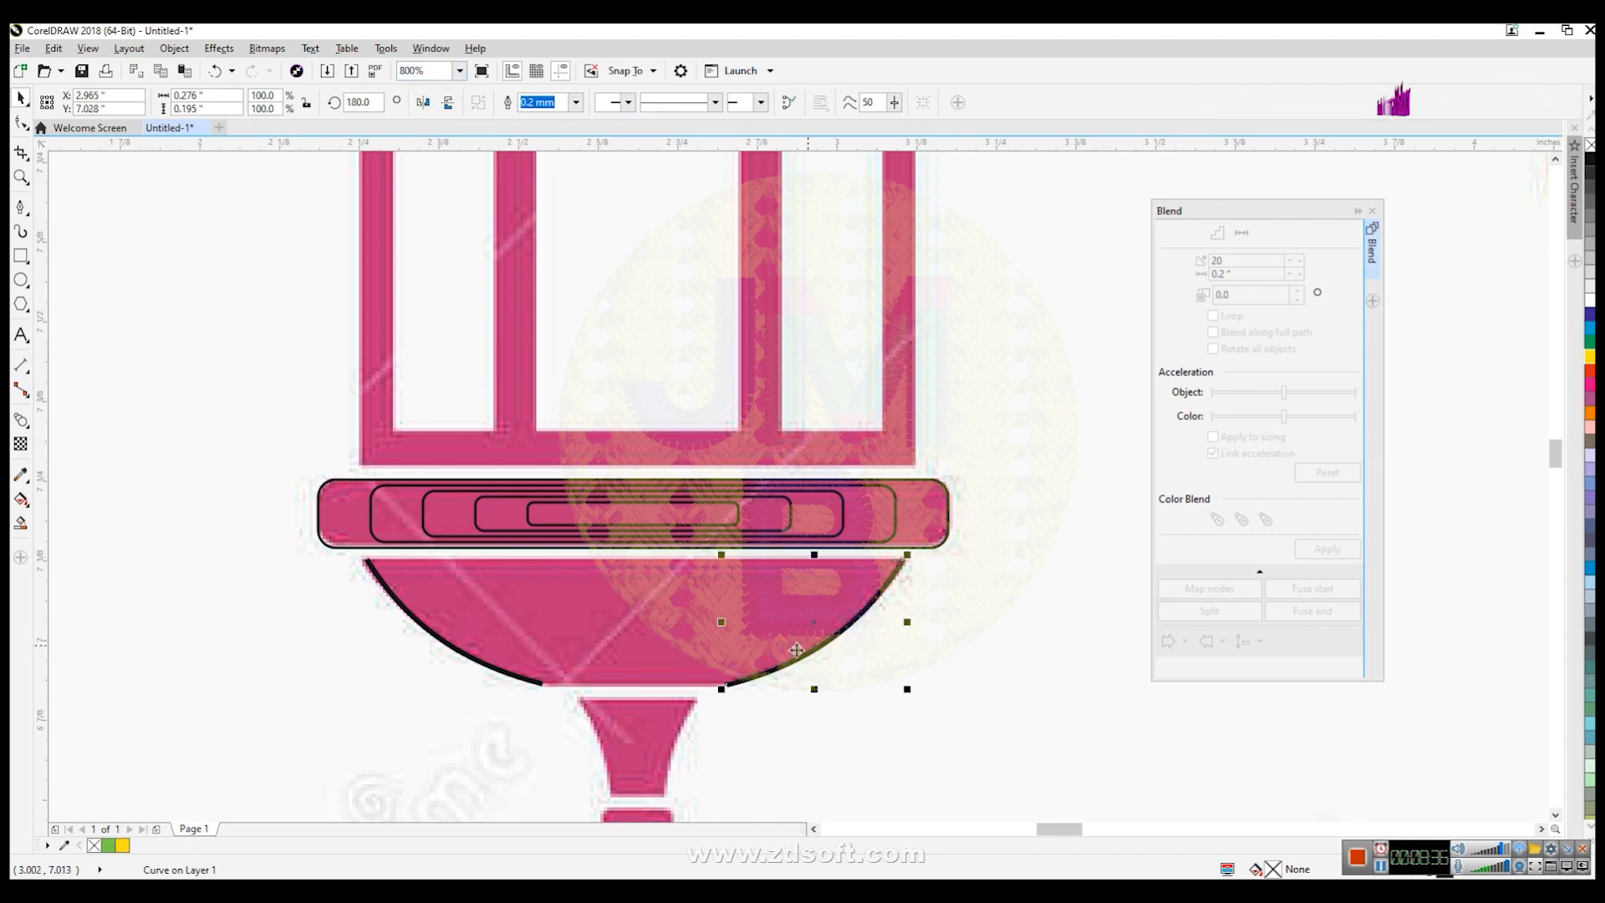
# - Blend the two bowl curves with 20 steps
pyautogui.keyDown('shift'); pyautogui.click(478, 662); pyautogui.keyUp('shift')
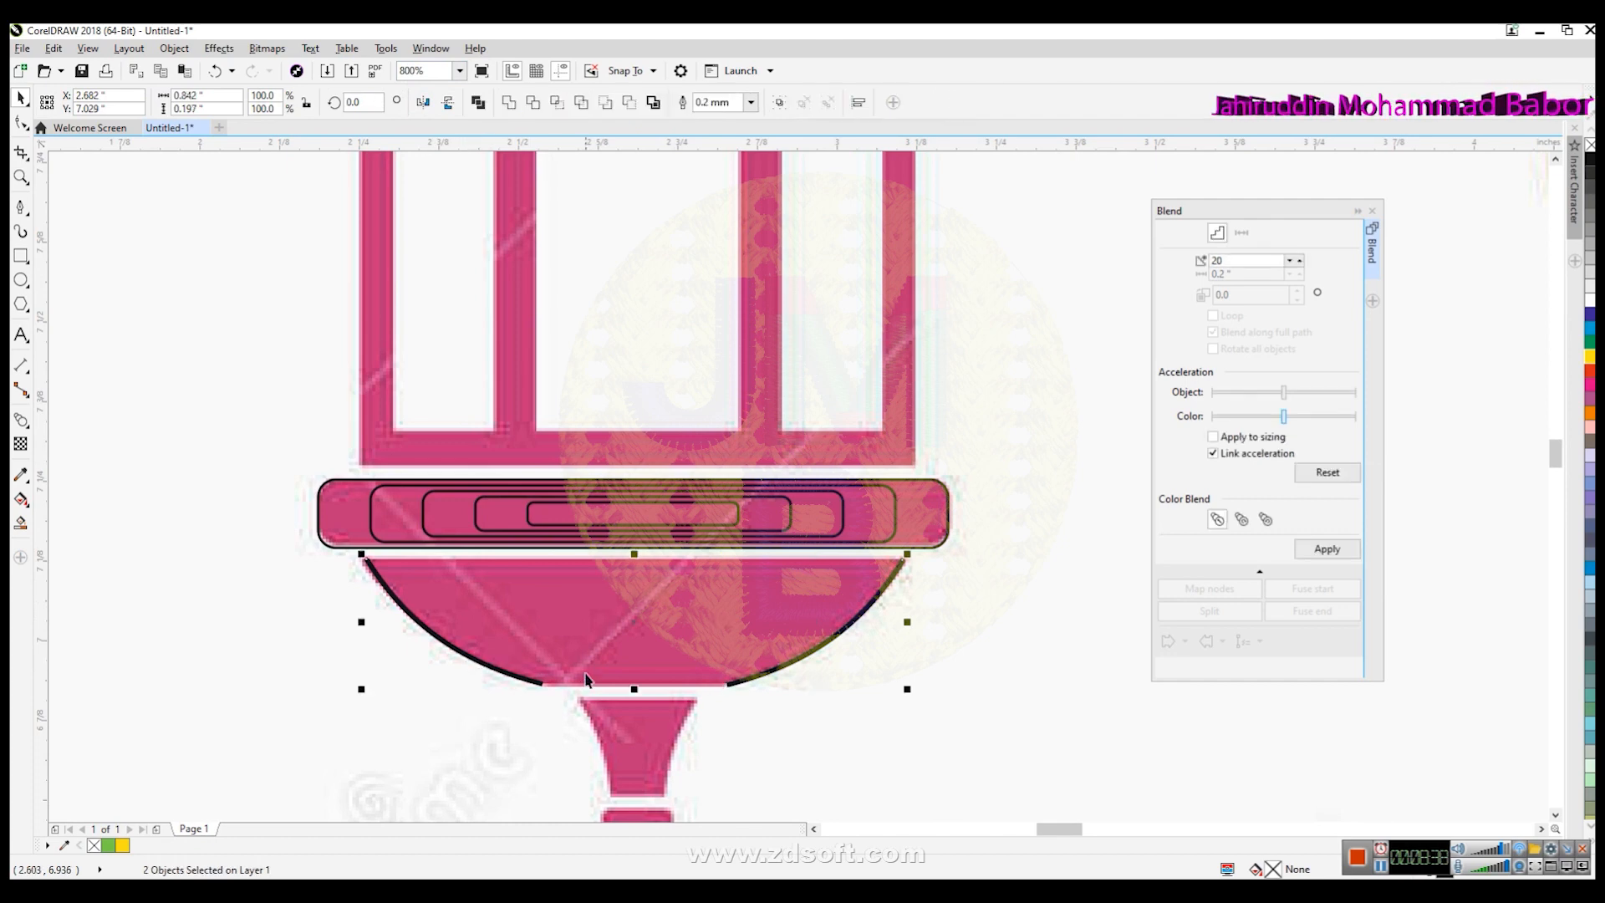
pyautogui.click(219, 47)
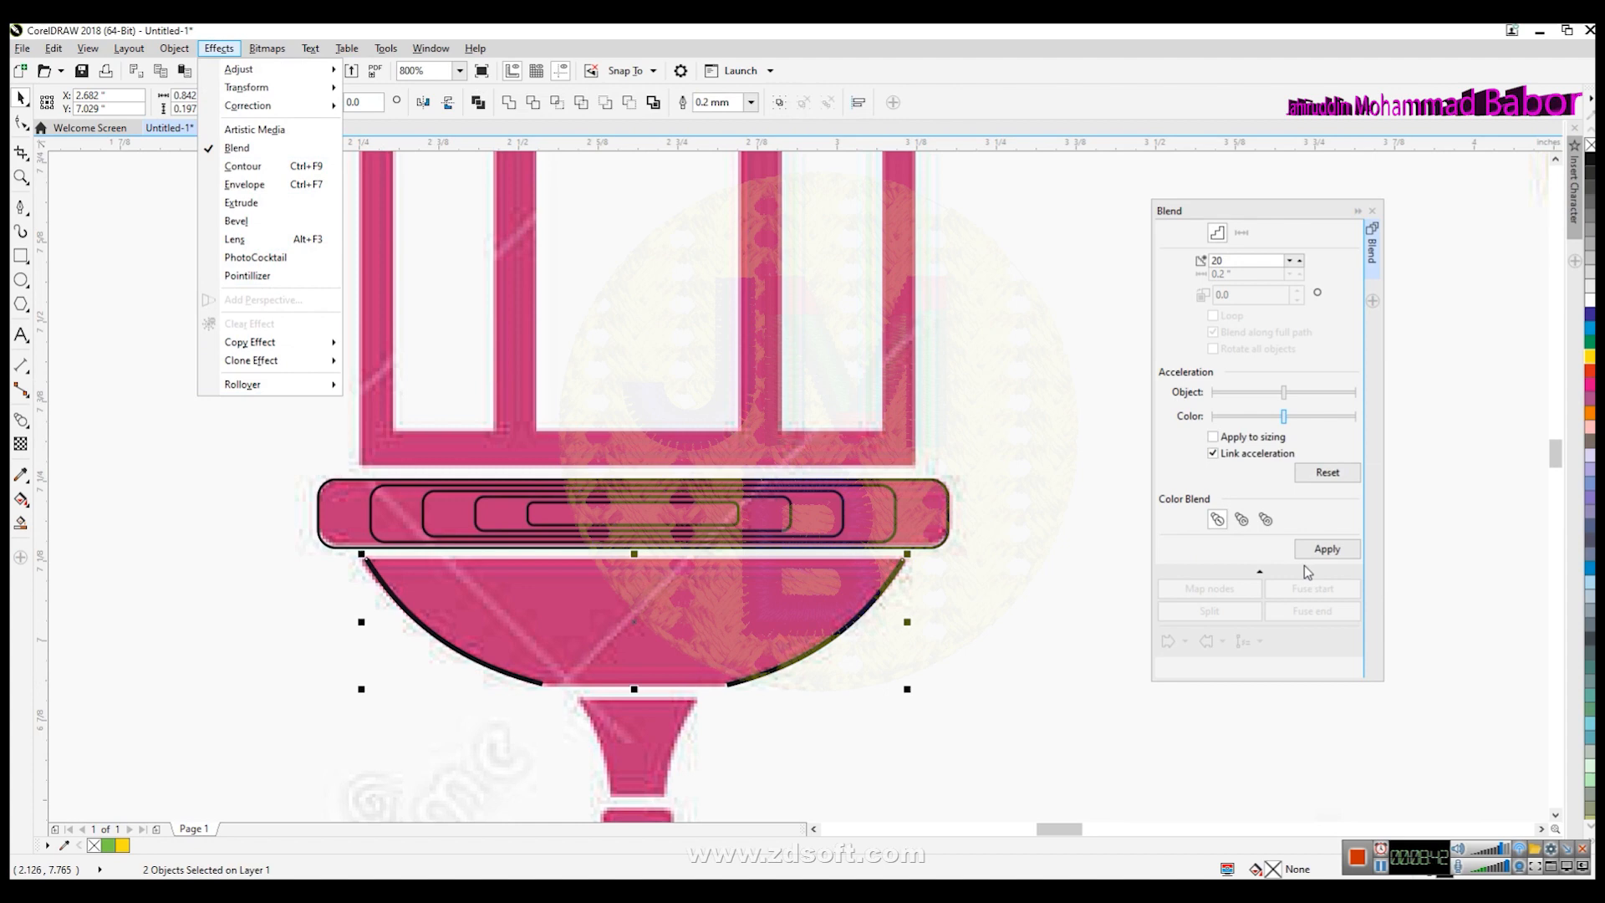
pyautogui.click(1326, 548)
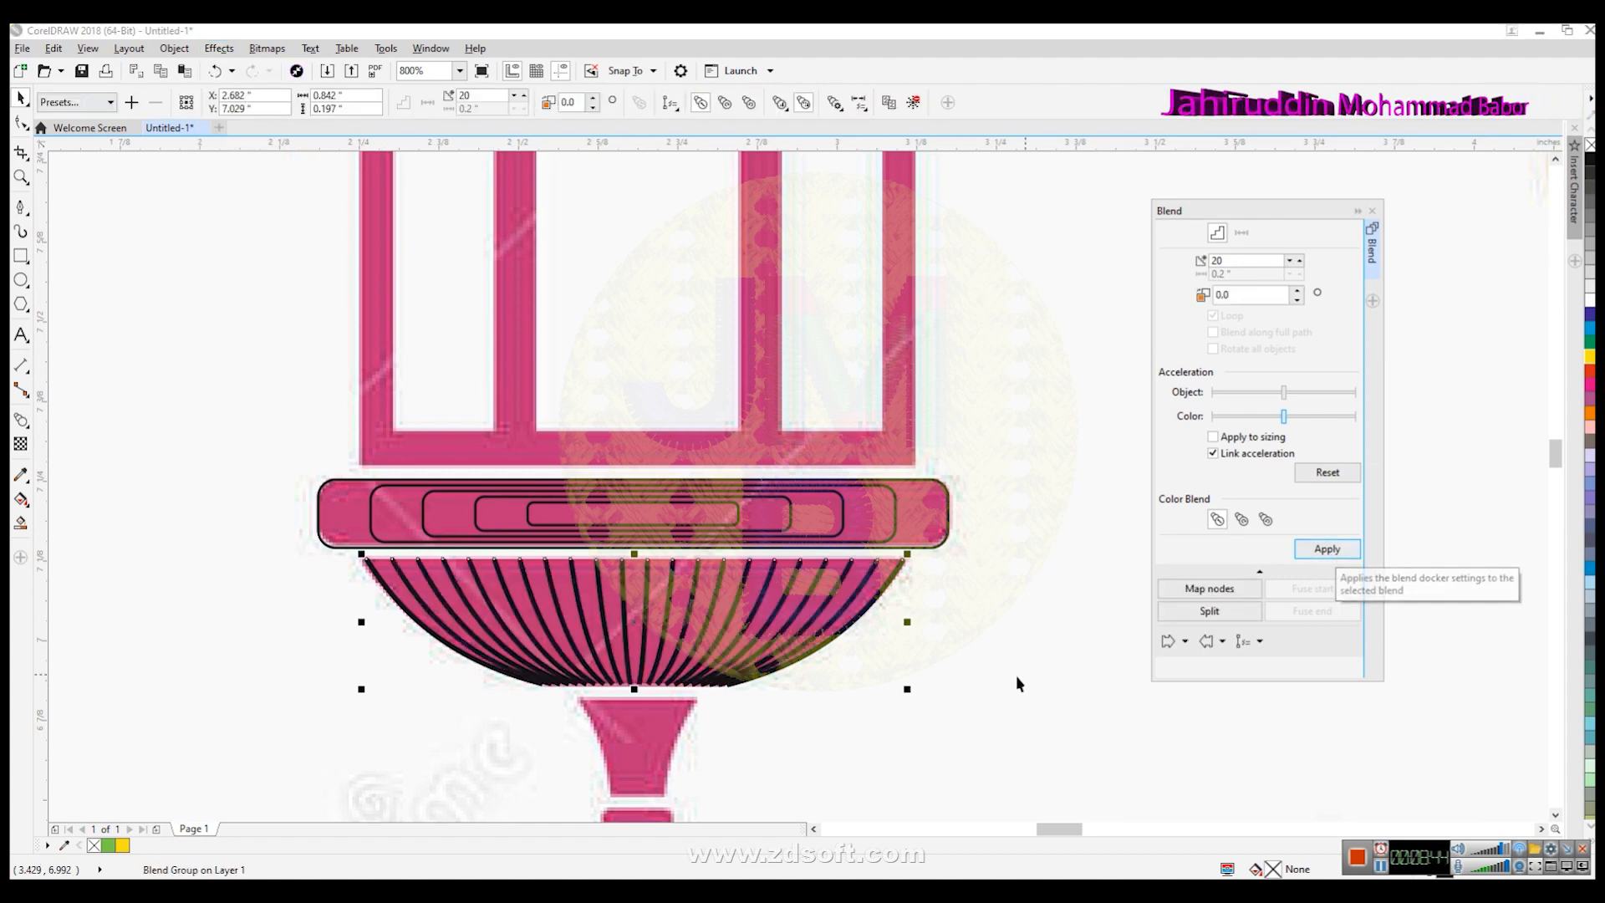
# - Draw a straight line along the left edge of the lantern's neck below the bowl
pyautogui.click(963, 682)
pyautogui.scroll(-2, 964, 685)
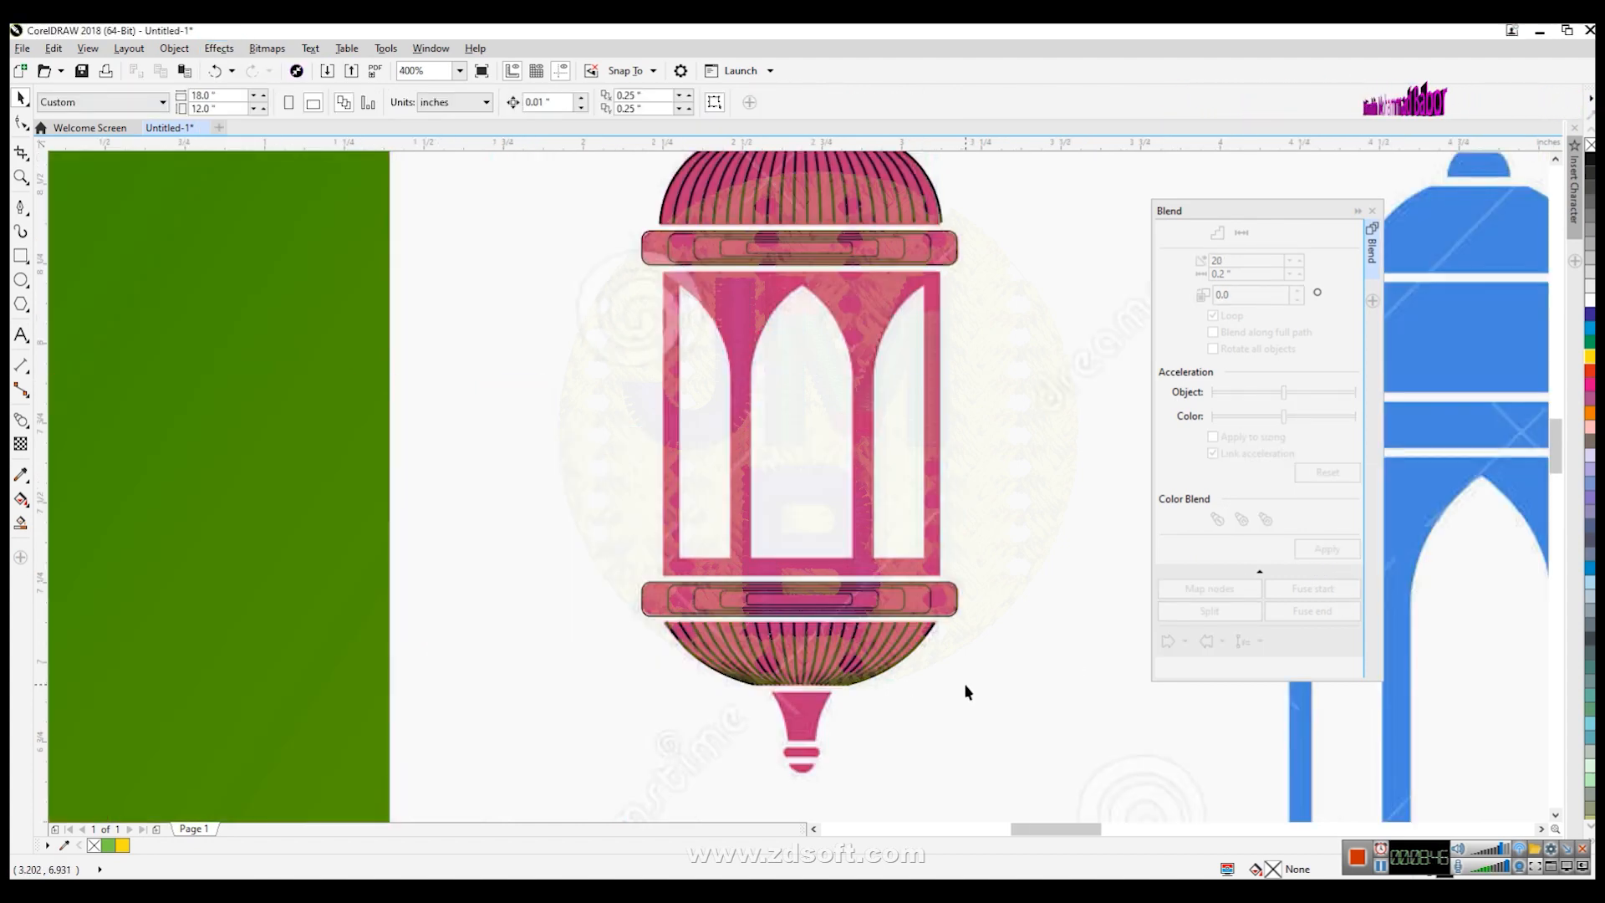
pyautogui.scroll(-1, 965, 691)
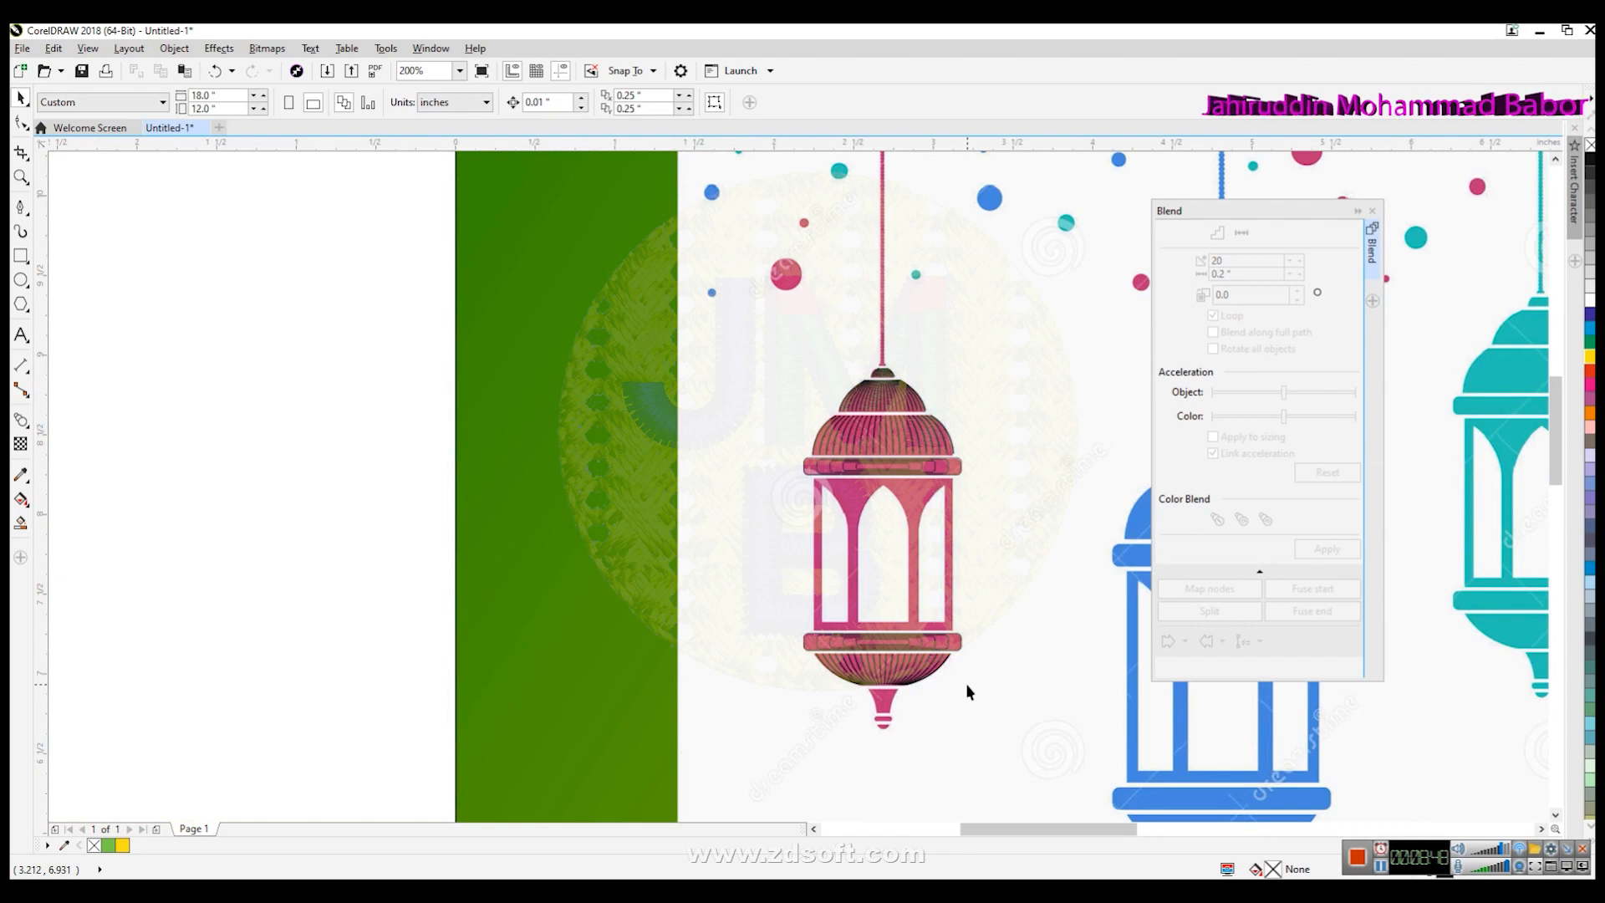
pyautogui.scroll(2, 866, 739)
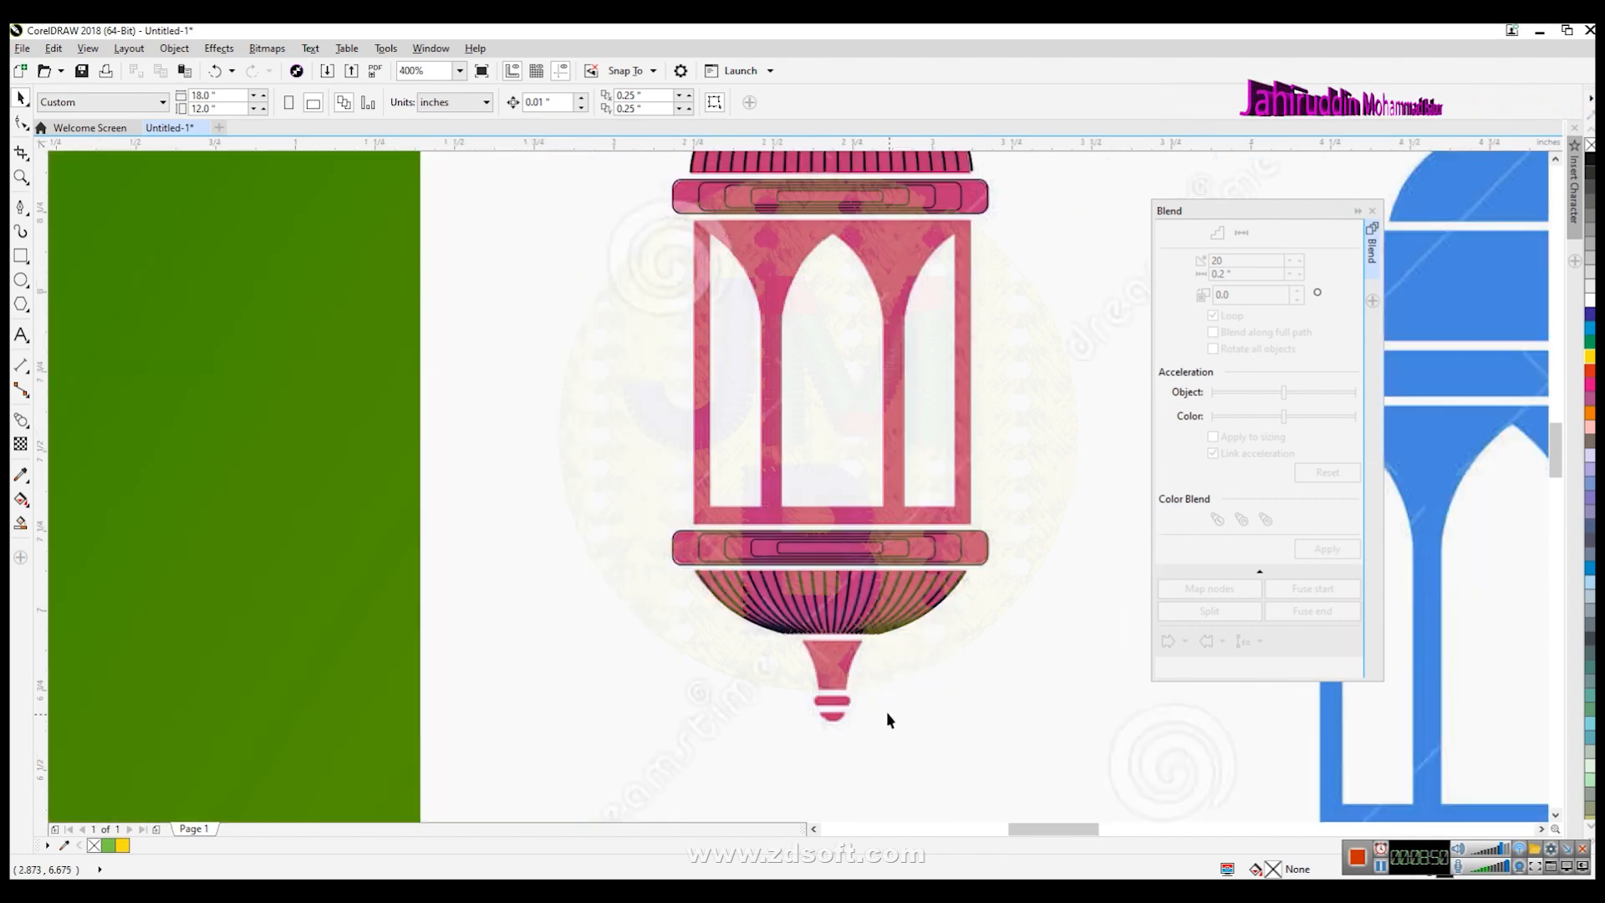
pyautogui.scroll(1, 947, 749)
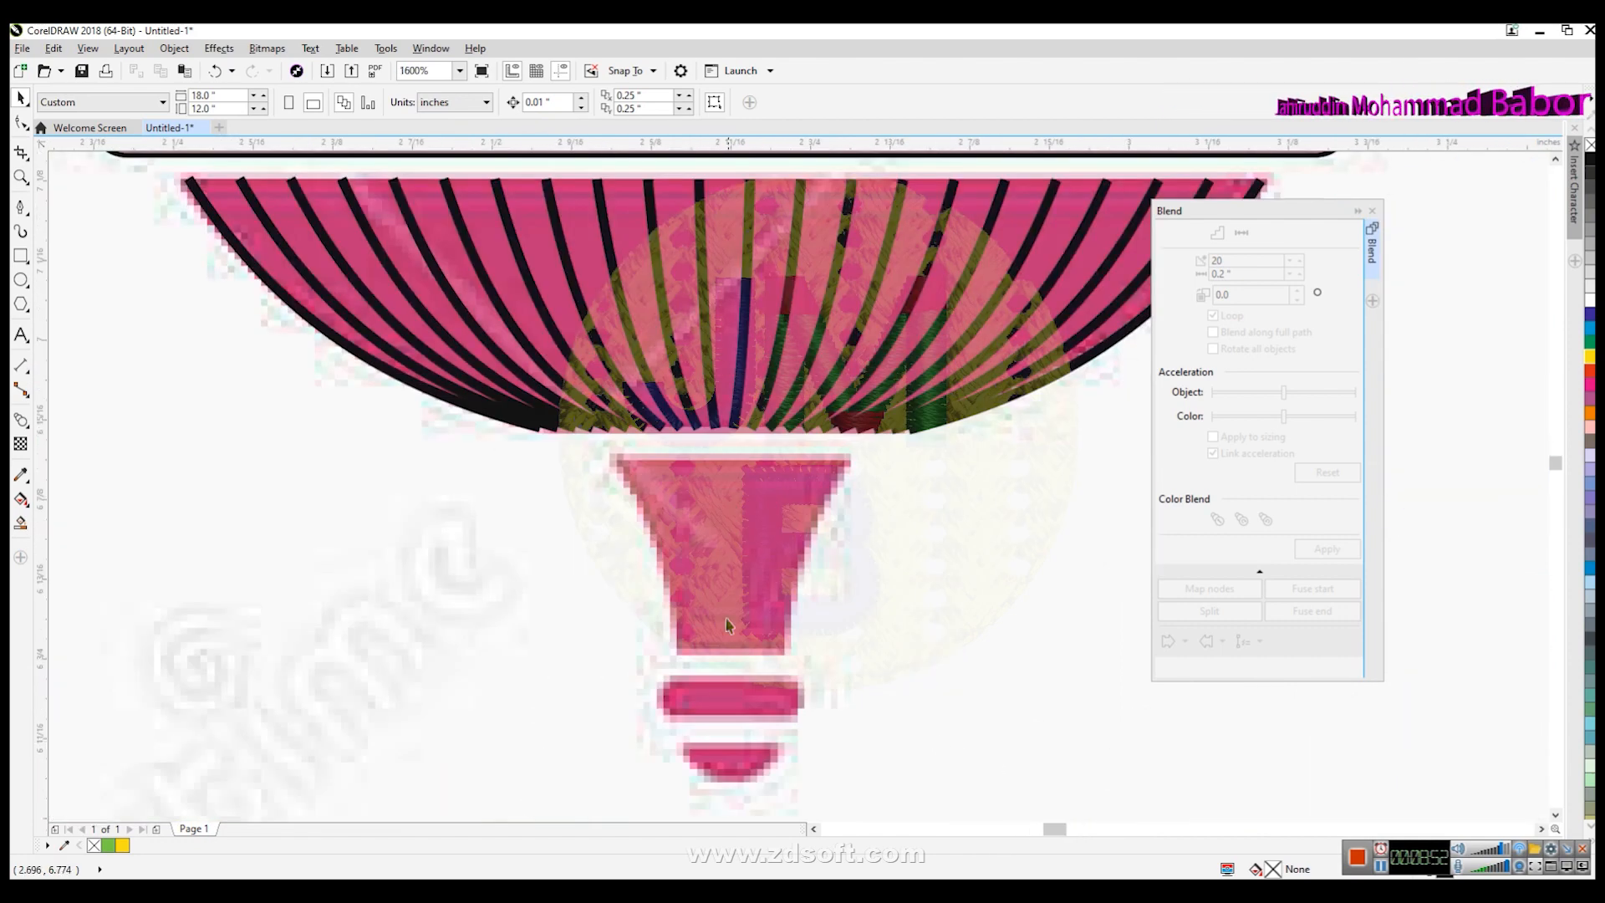
pyautogui.click(21, 206)
pyautogui.click(618, 457)
pyautogui.doubleClick(678, 651)
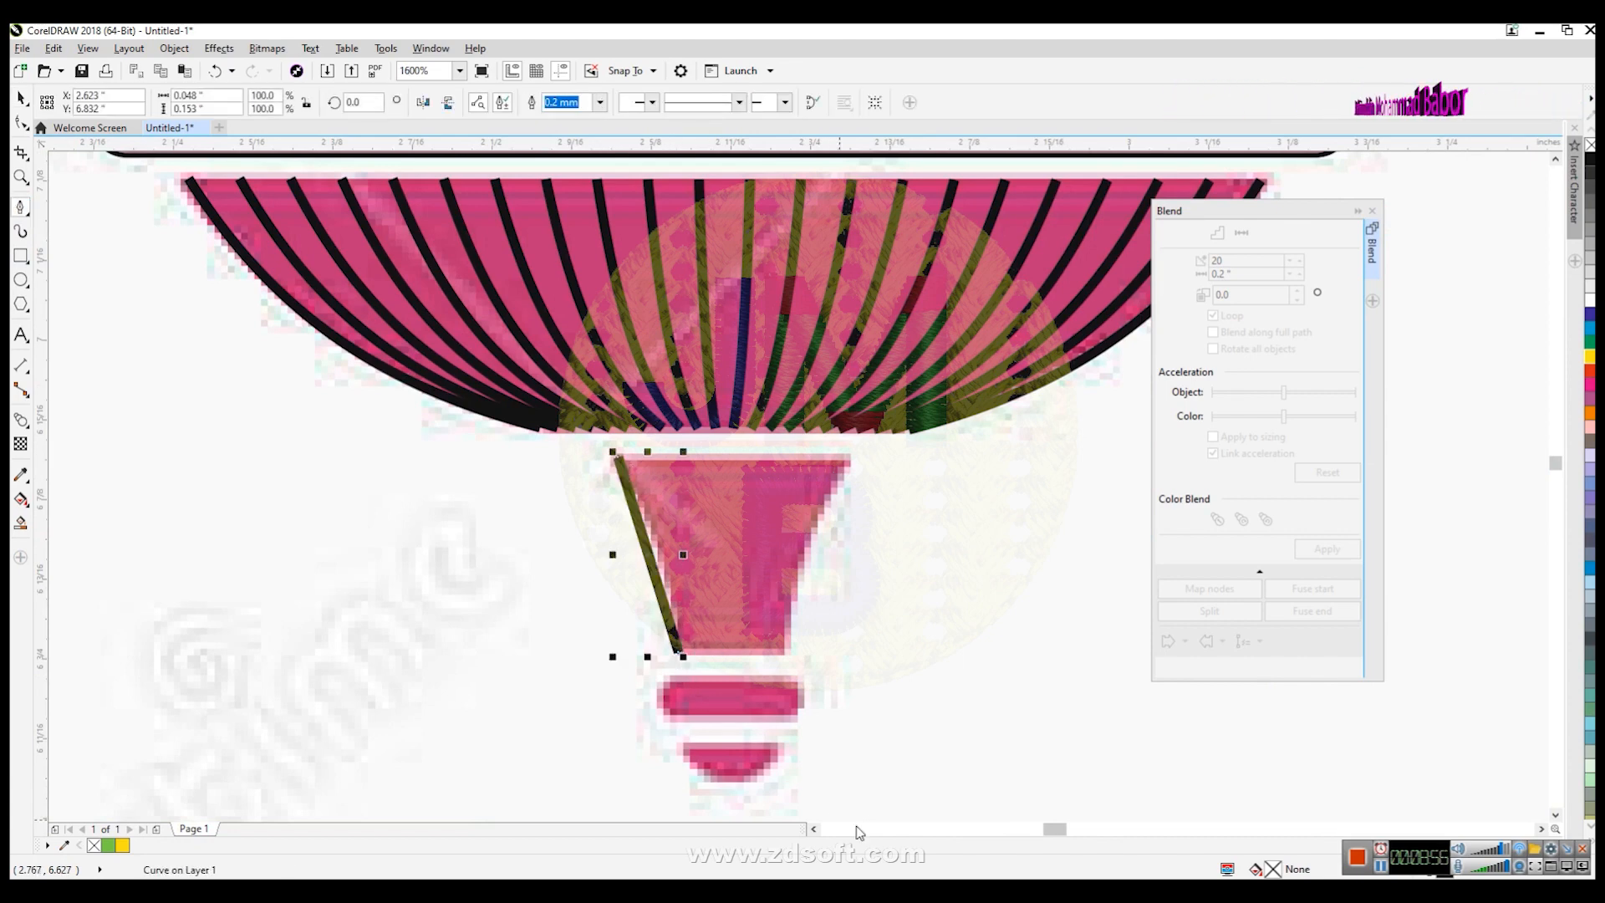
# - Bend the neck line into a curve that follows the neck's curved left edge
pyautogui.click(21, 123)
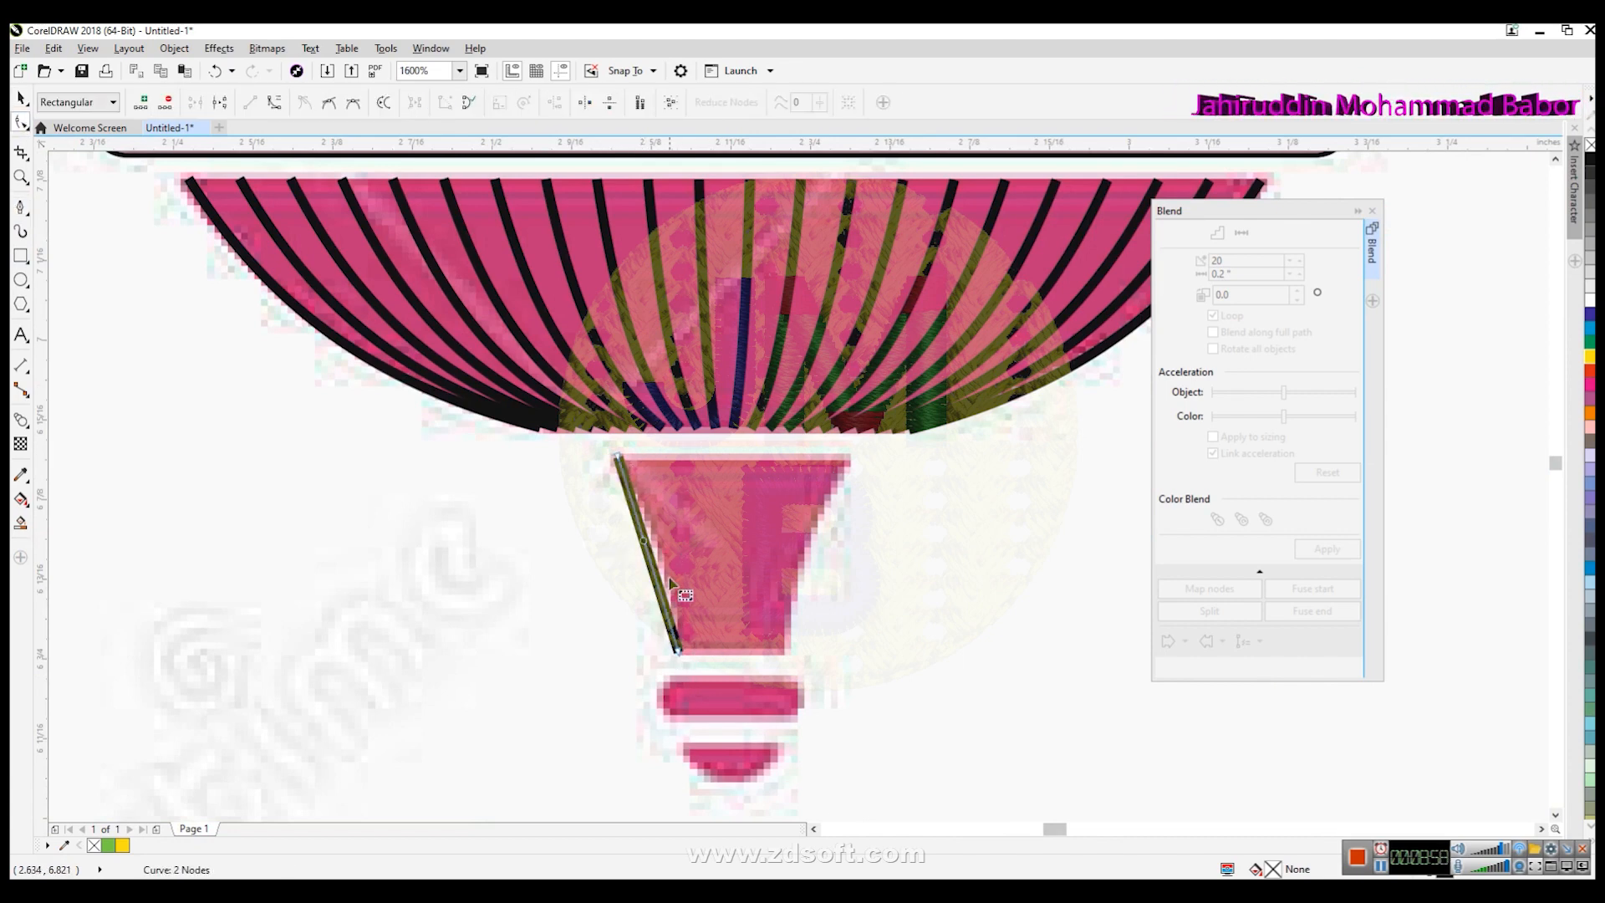
pyautogui.click(642, 524)
pyautogui.moveTo(638, 521); pyautogui.dragTo(656, 522)
pyautogui.moveTo(659, 588); pyautogui.dragTo(675, 585)
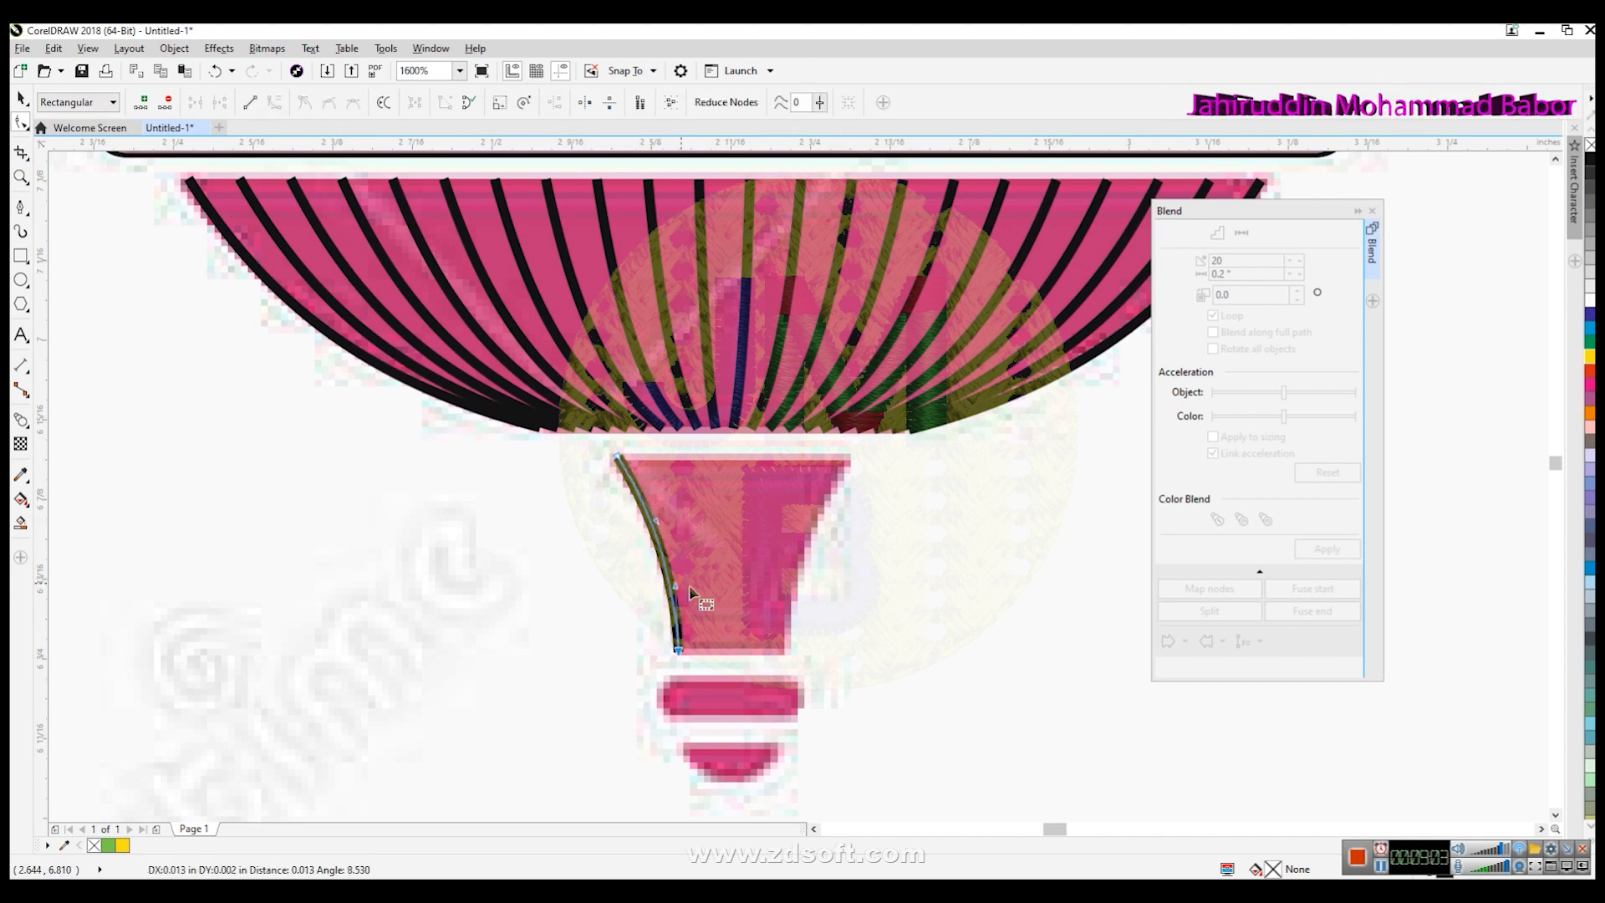
pyautogui.click(21, 99)
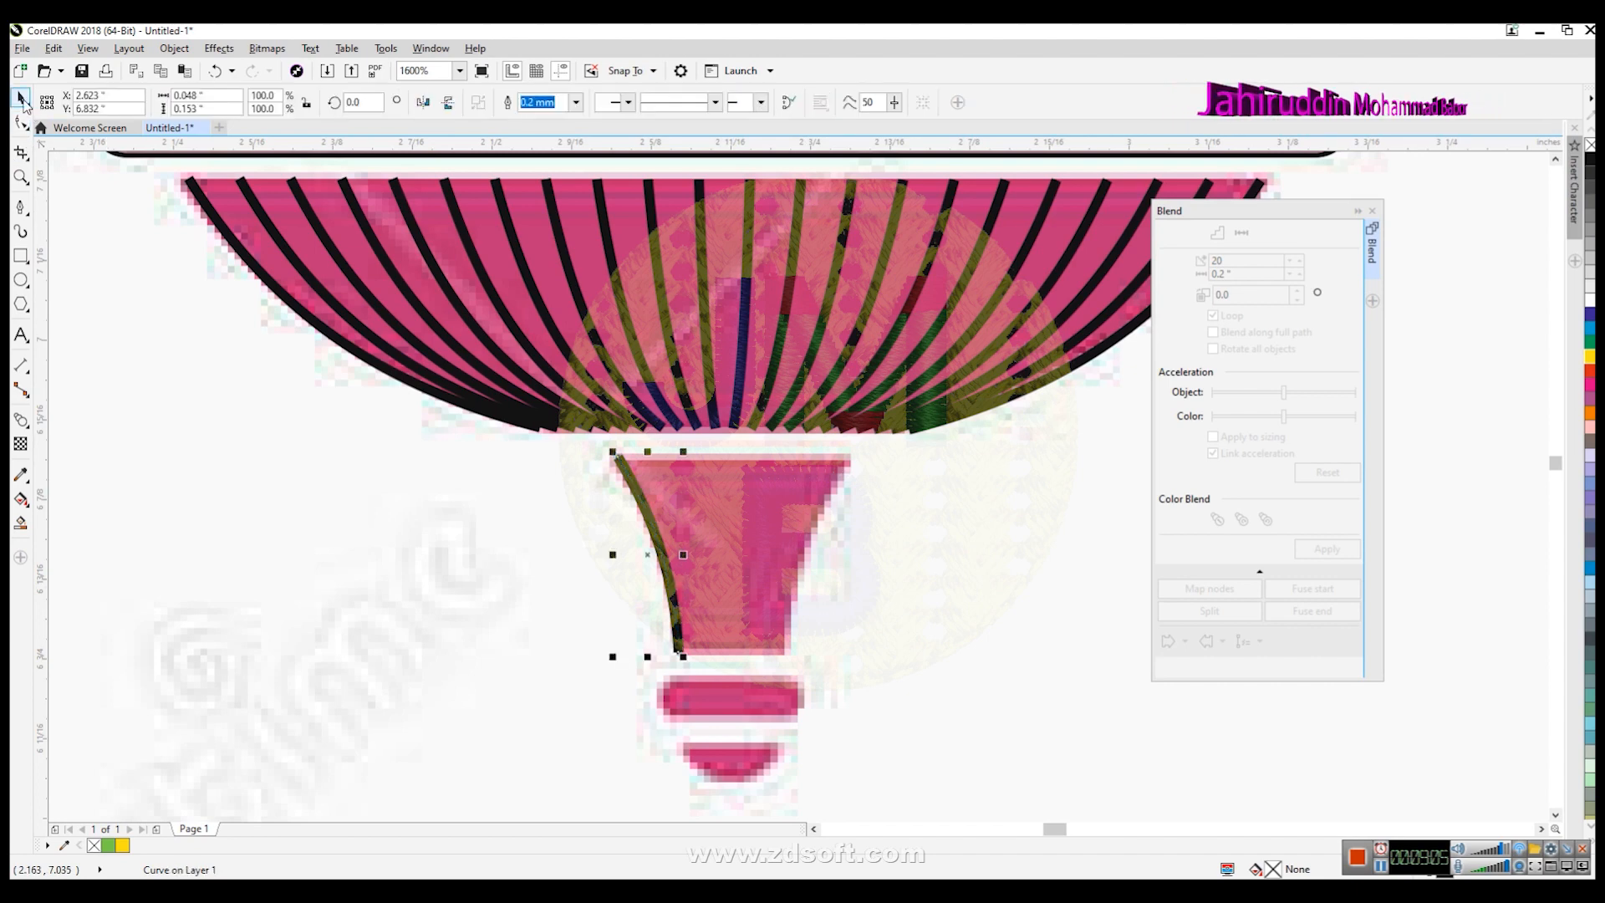
# - Mirror a copy of the neck curve horizontally and place it along the neck's right edge
pyautogui.click(766, 588)
pyautogui.click(673, 577)
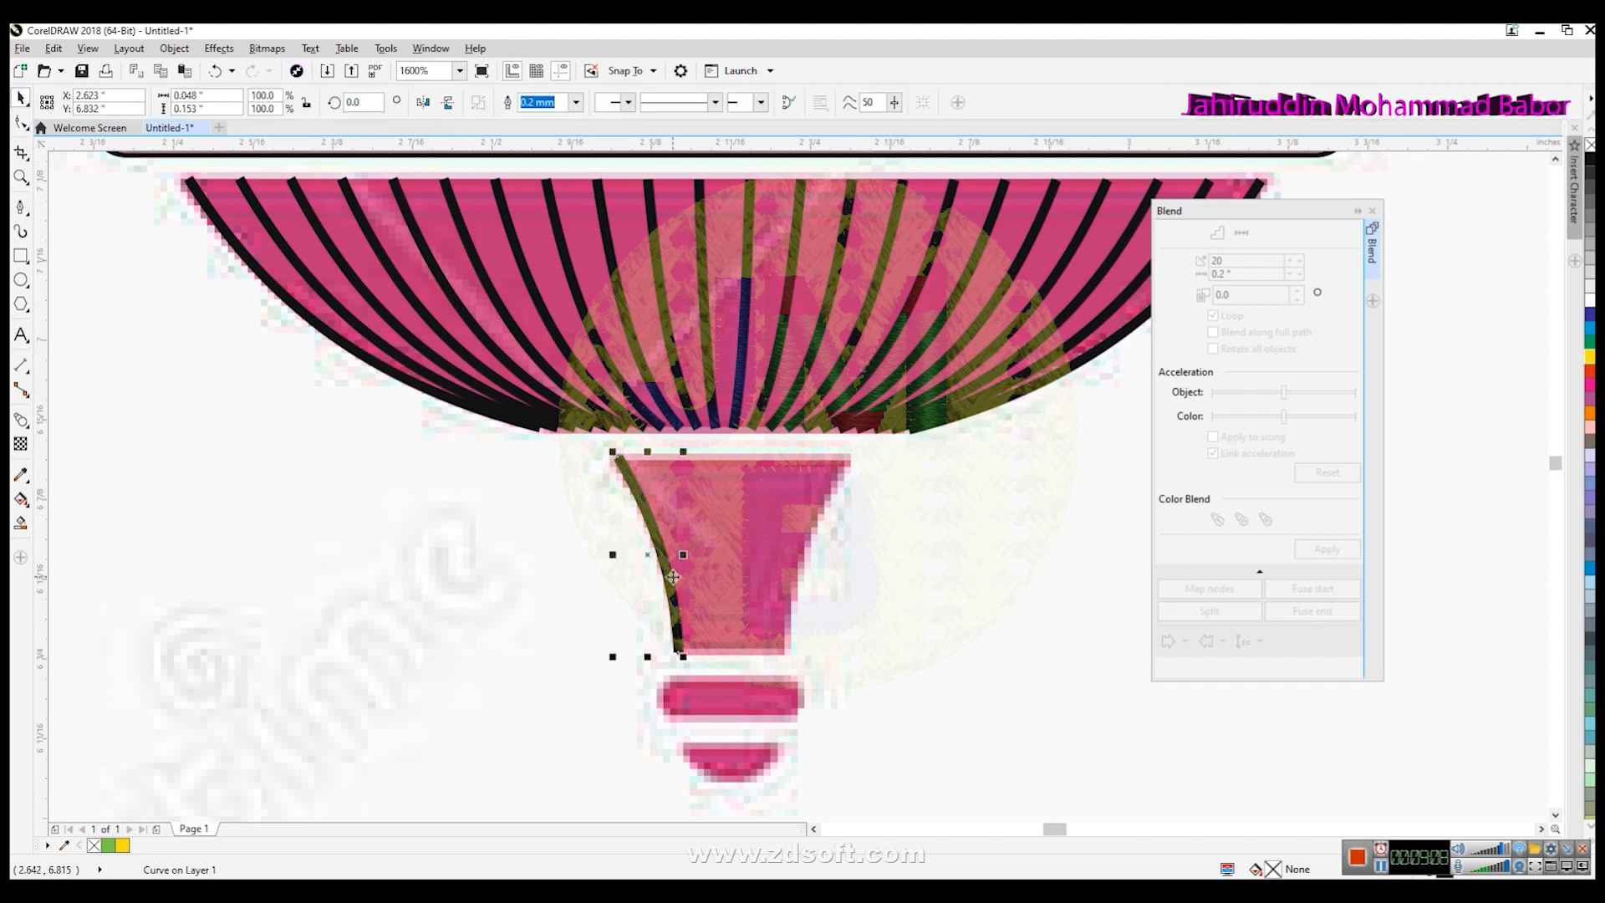
pyautogui.press('KP_Add')
pyautogui.click(423, 101)
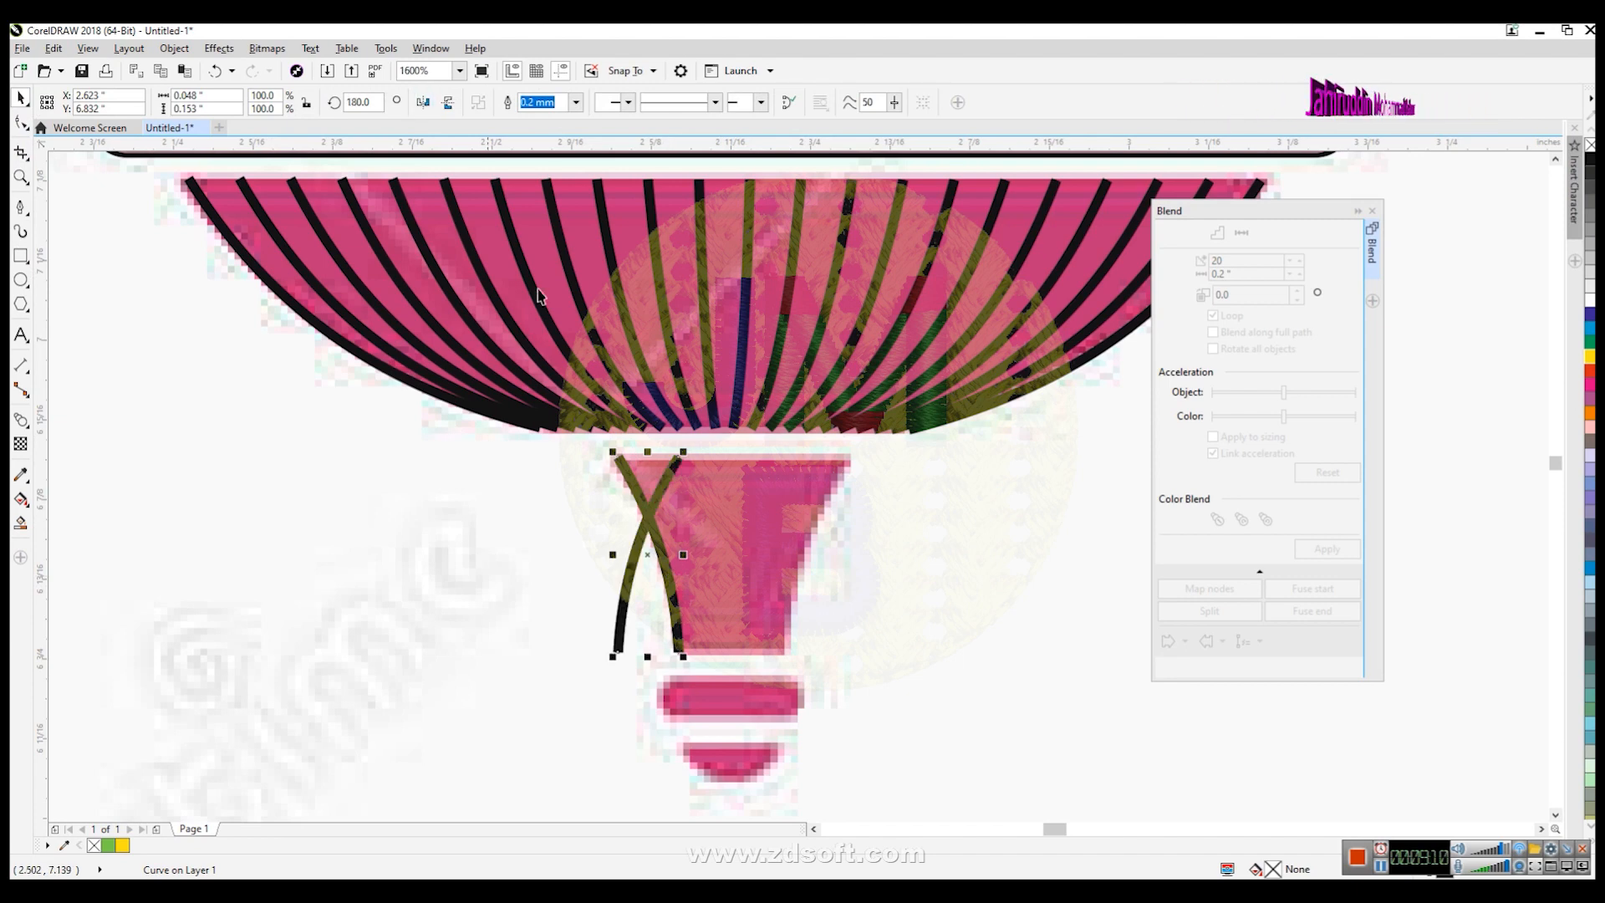
pyautogui.moveTo(648, 556); pyautogui.dragTo(814, 562)
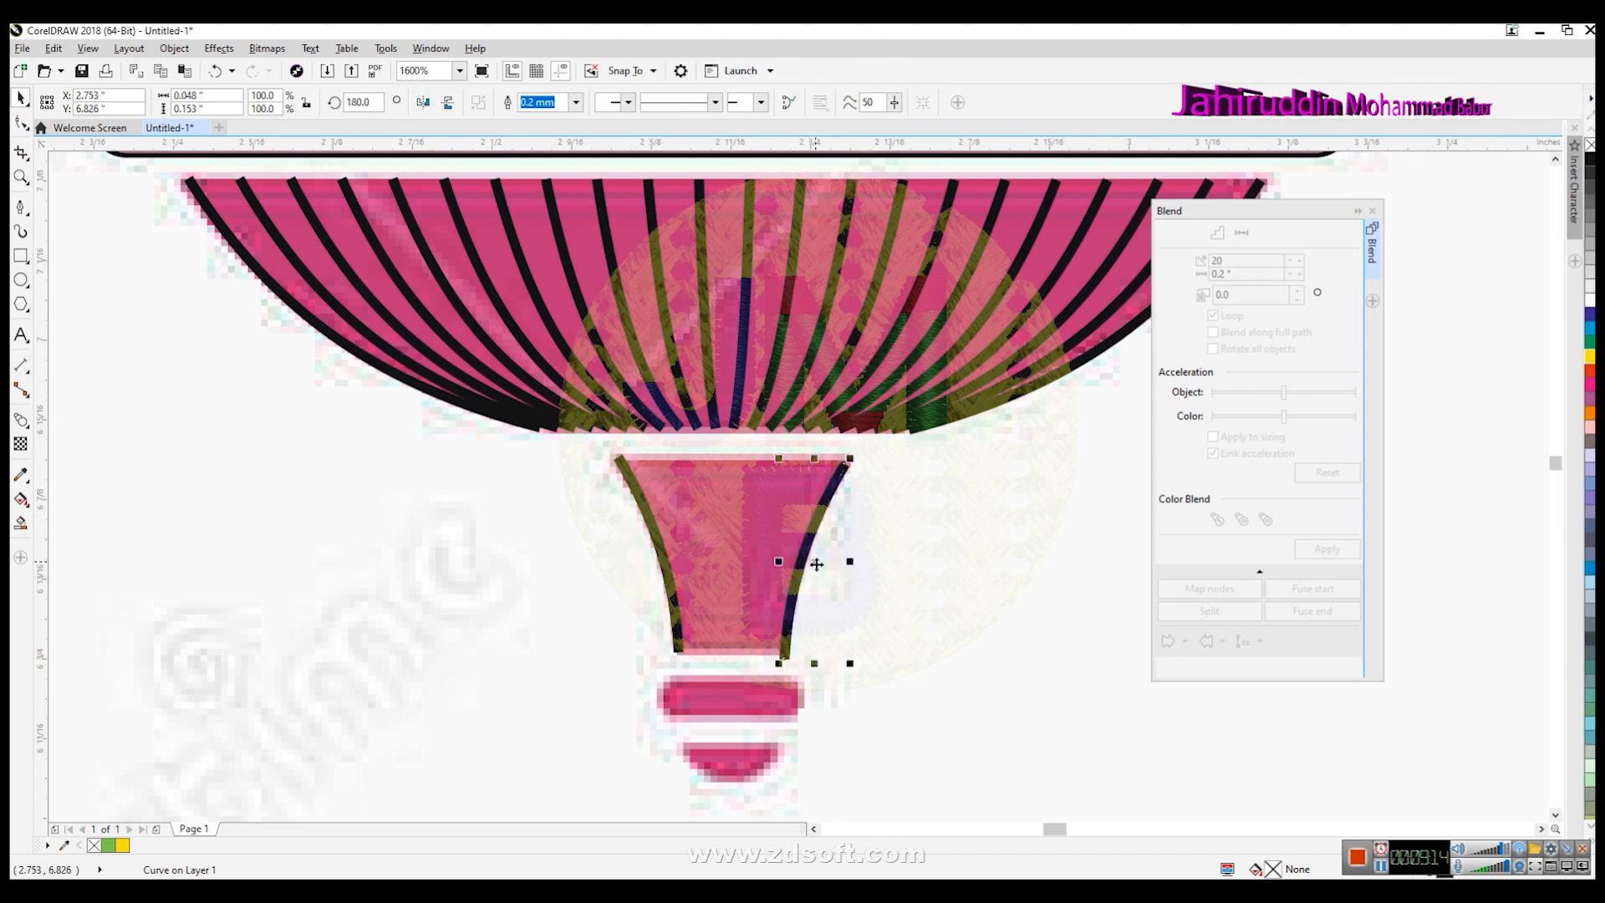
# - Blend the two neck curves with 5 steps
pyautogui.keyDown('shift'); pyautogui.click(677, 595); pyautogui.keyUp('shift')
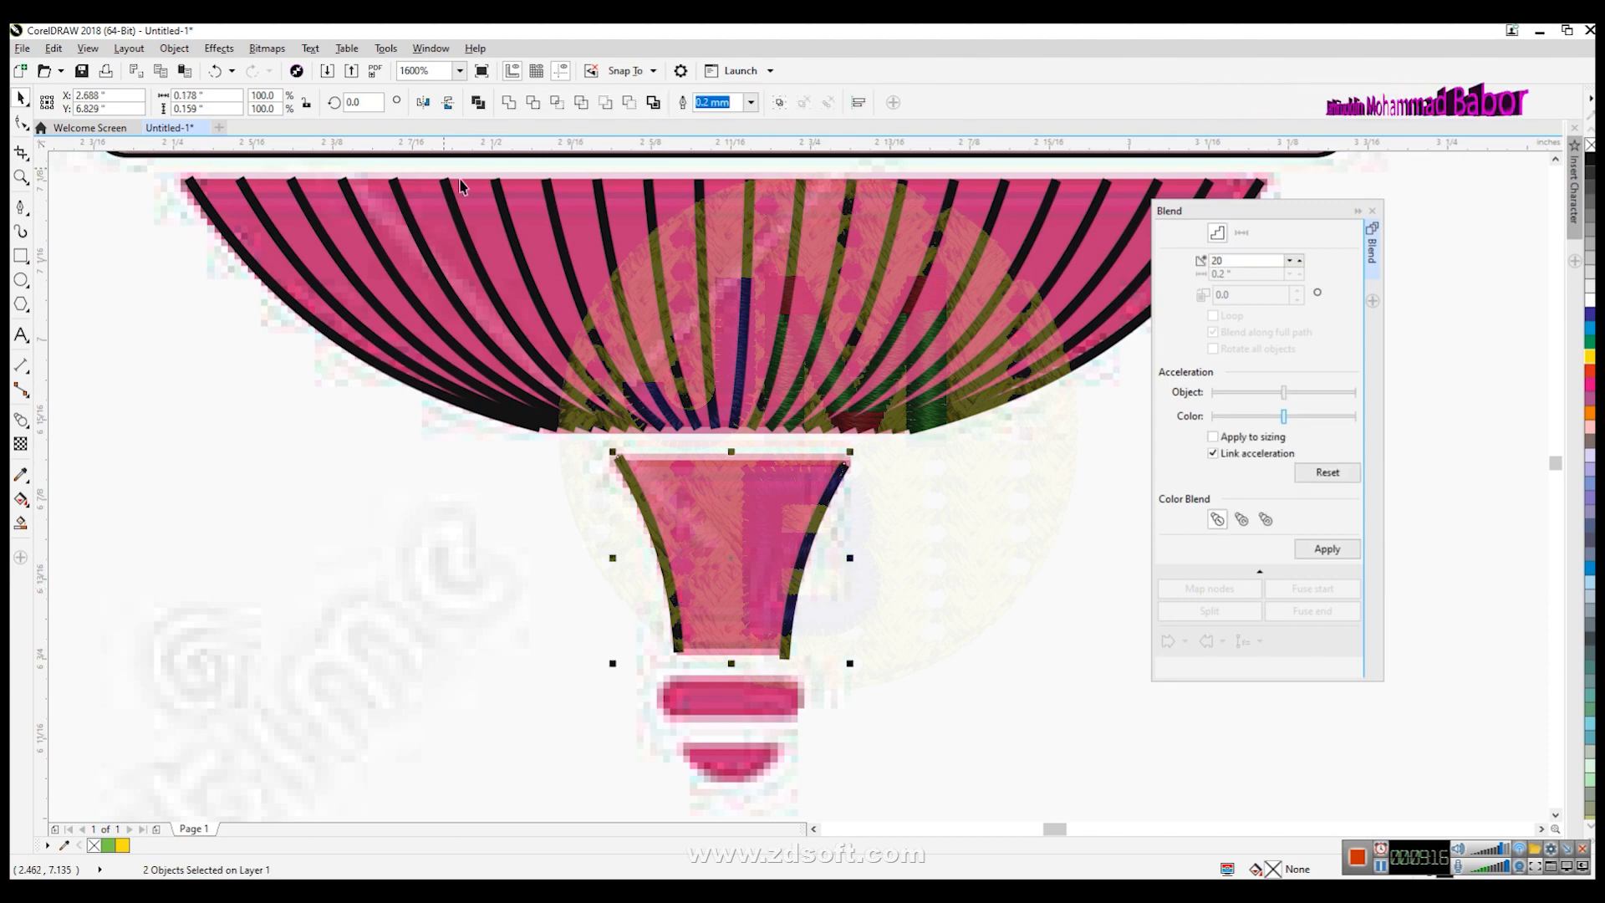
pyautogui.click(1331, 552)
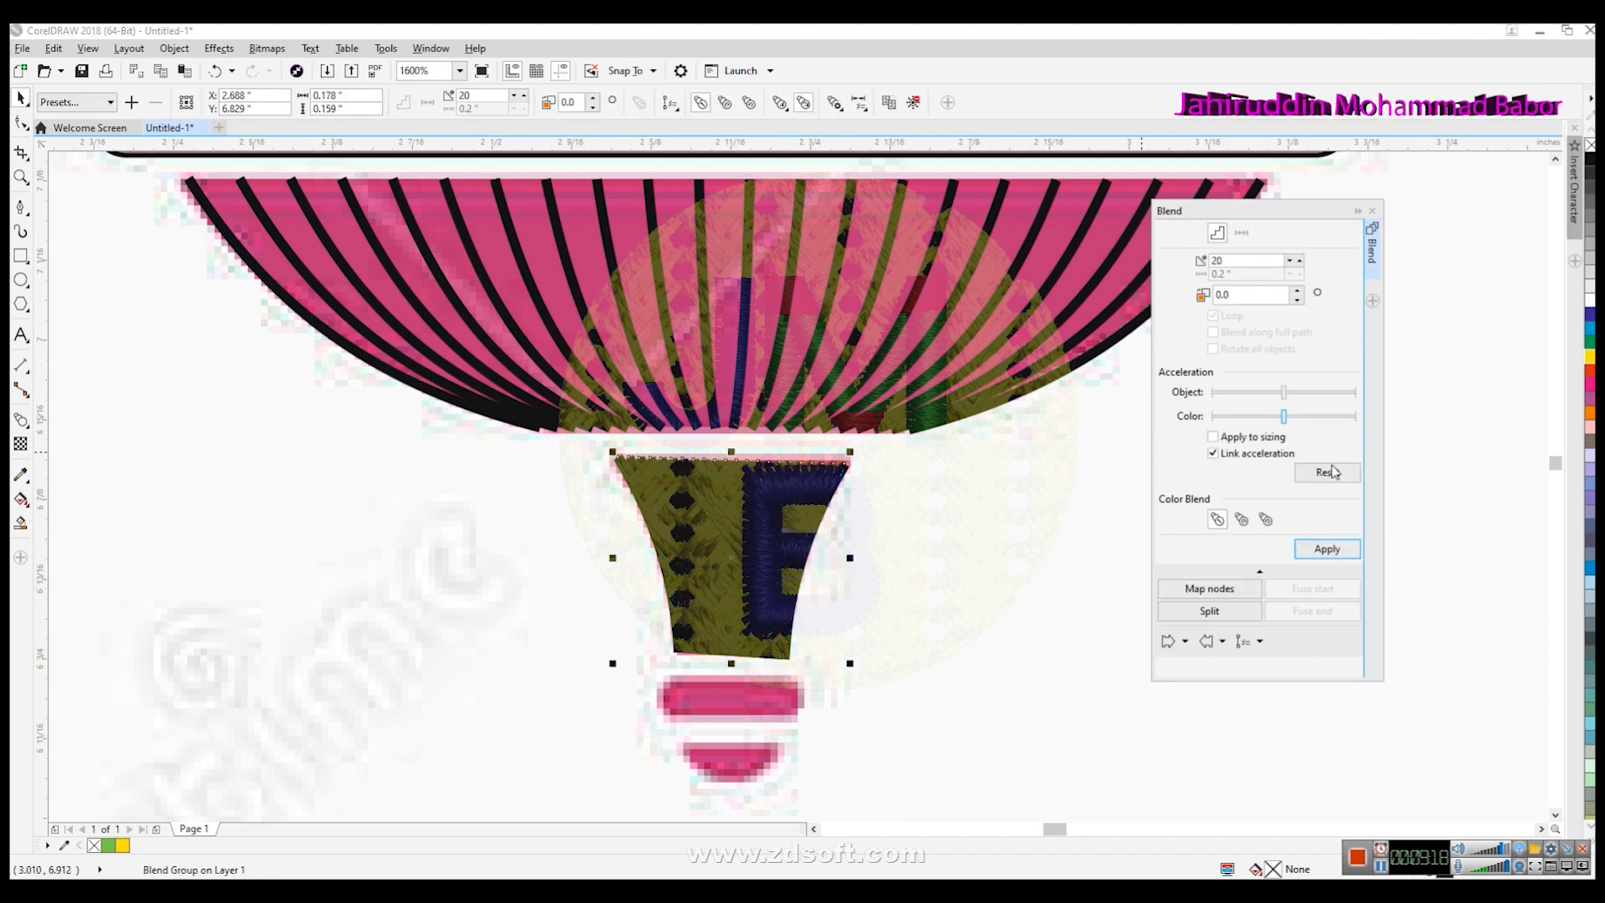
pyautogui.hotkey('ctrl', 'z')
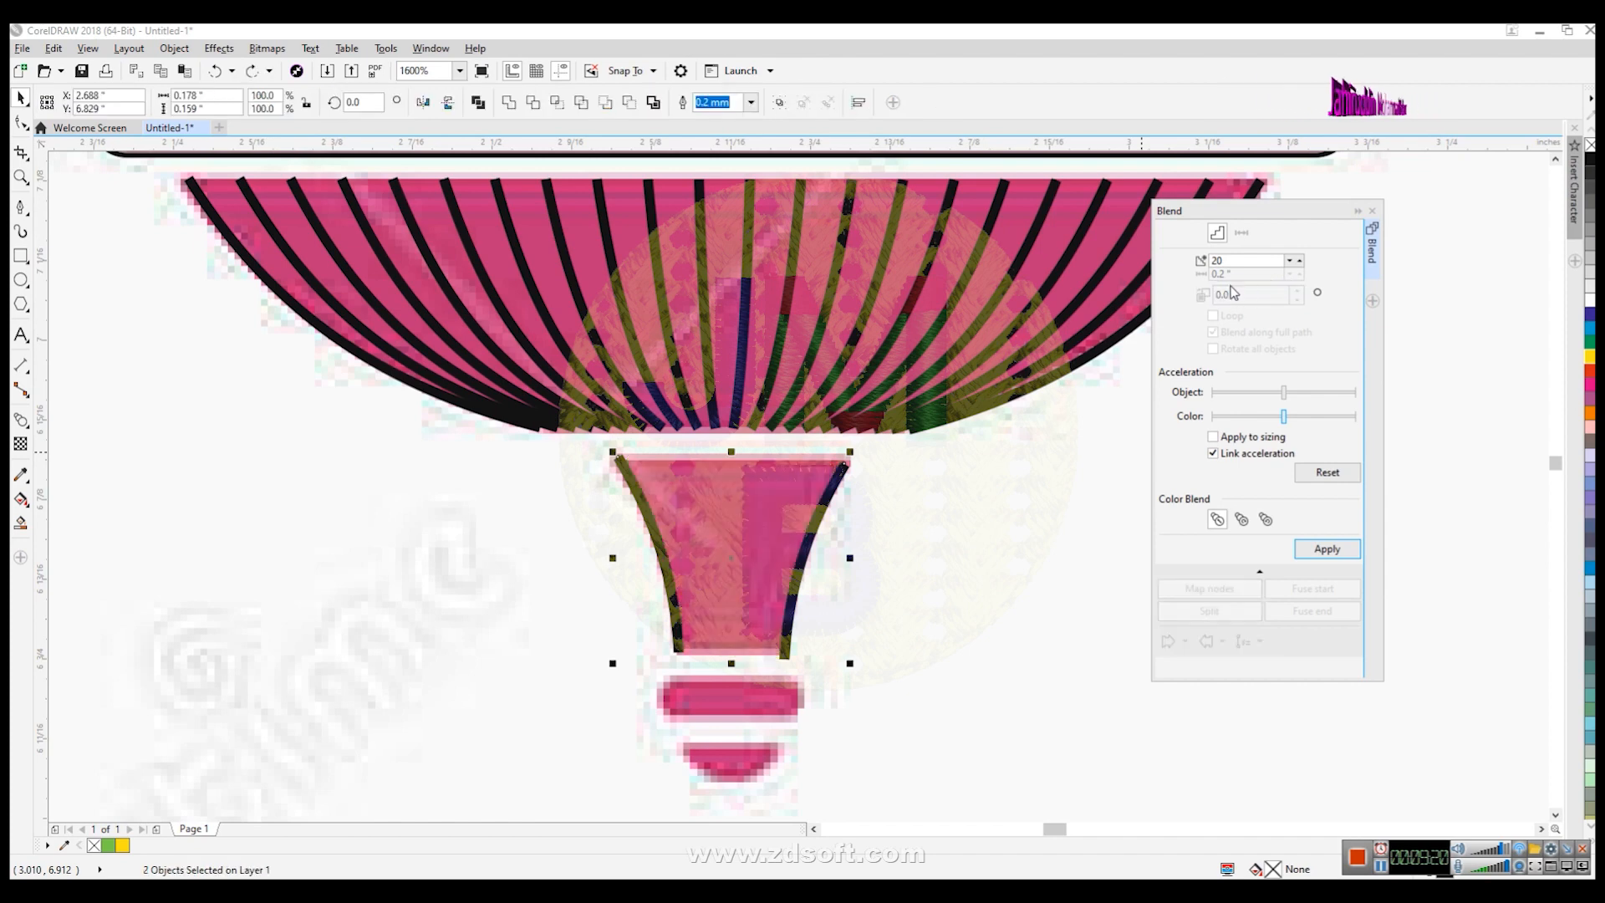
pyautogui.moveTo(1232, 262); pyautogui.dragTo(1130, 270)
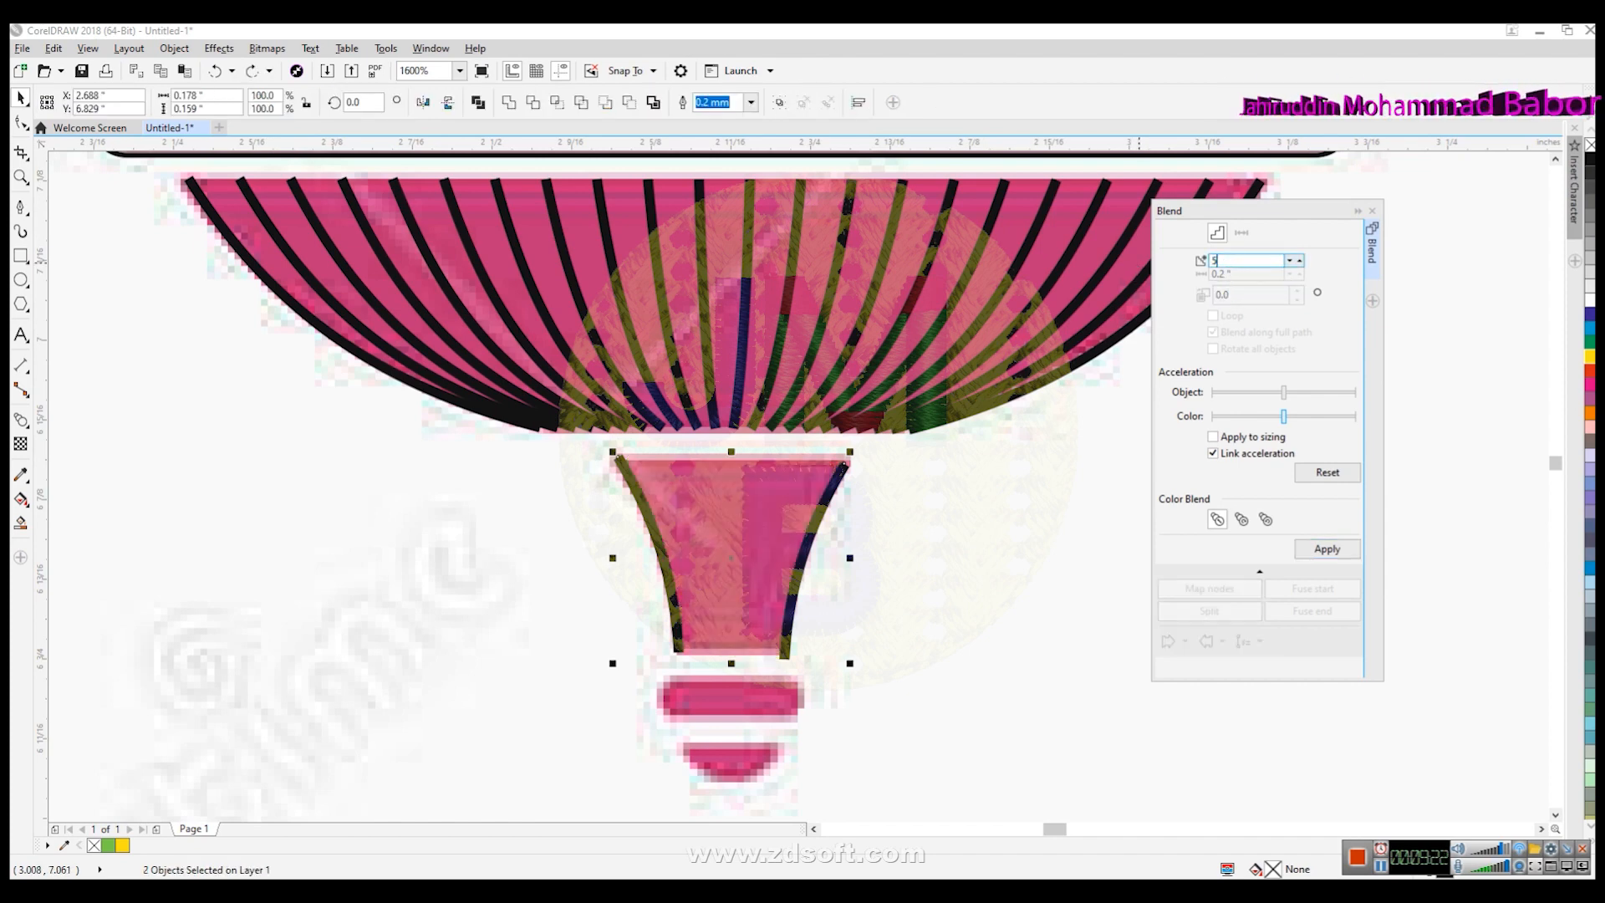
pyautogui.click(1326, 548)
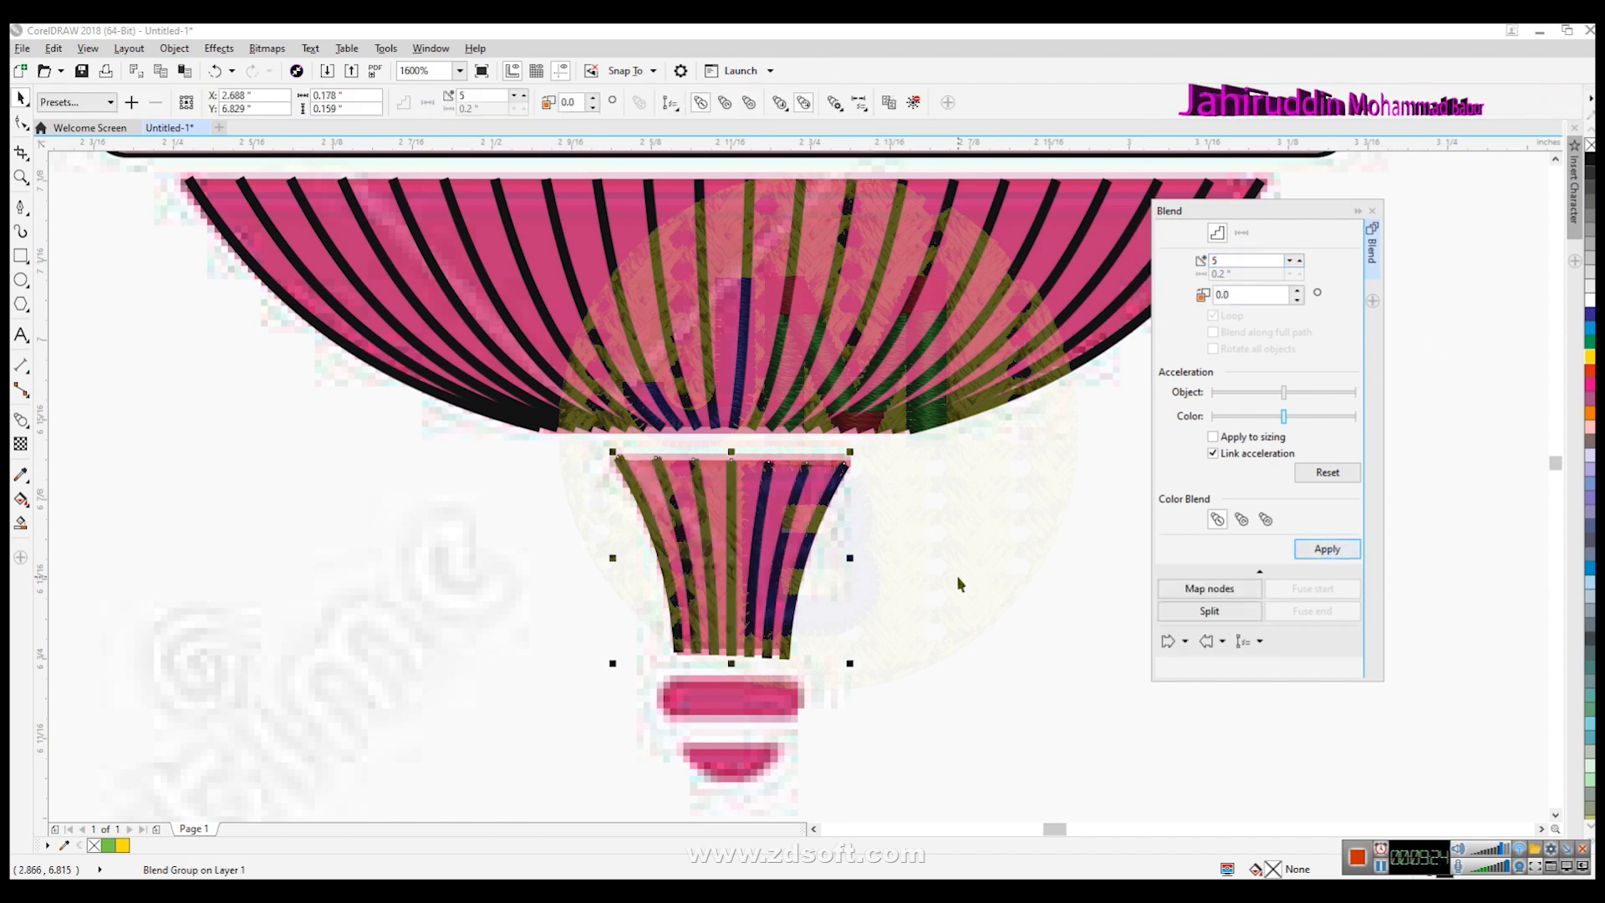
# - Draw a short vertical line at the left end of the small band below the neck and set its outline to Hairline
pyautogui.press('z')
pyautogui.rightClick(860, 615)
pyautogui.rightClick(858, 621)
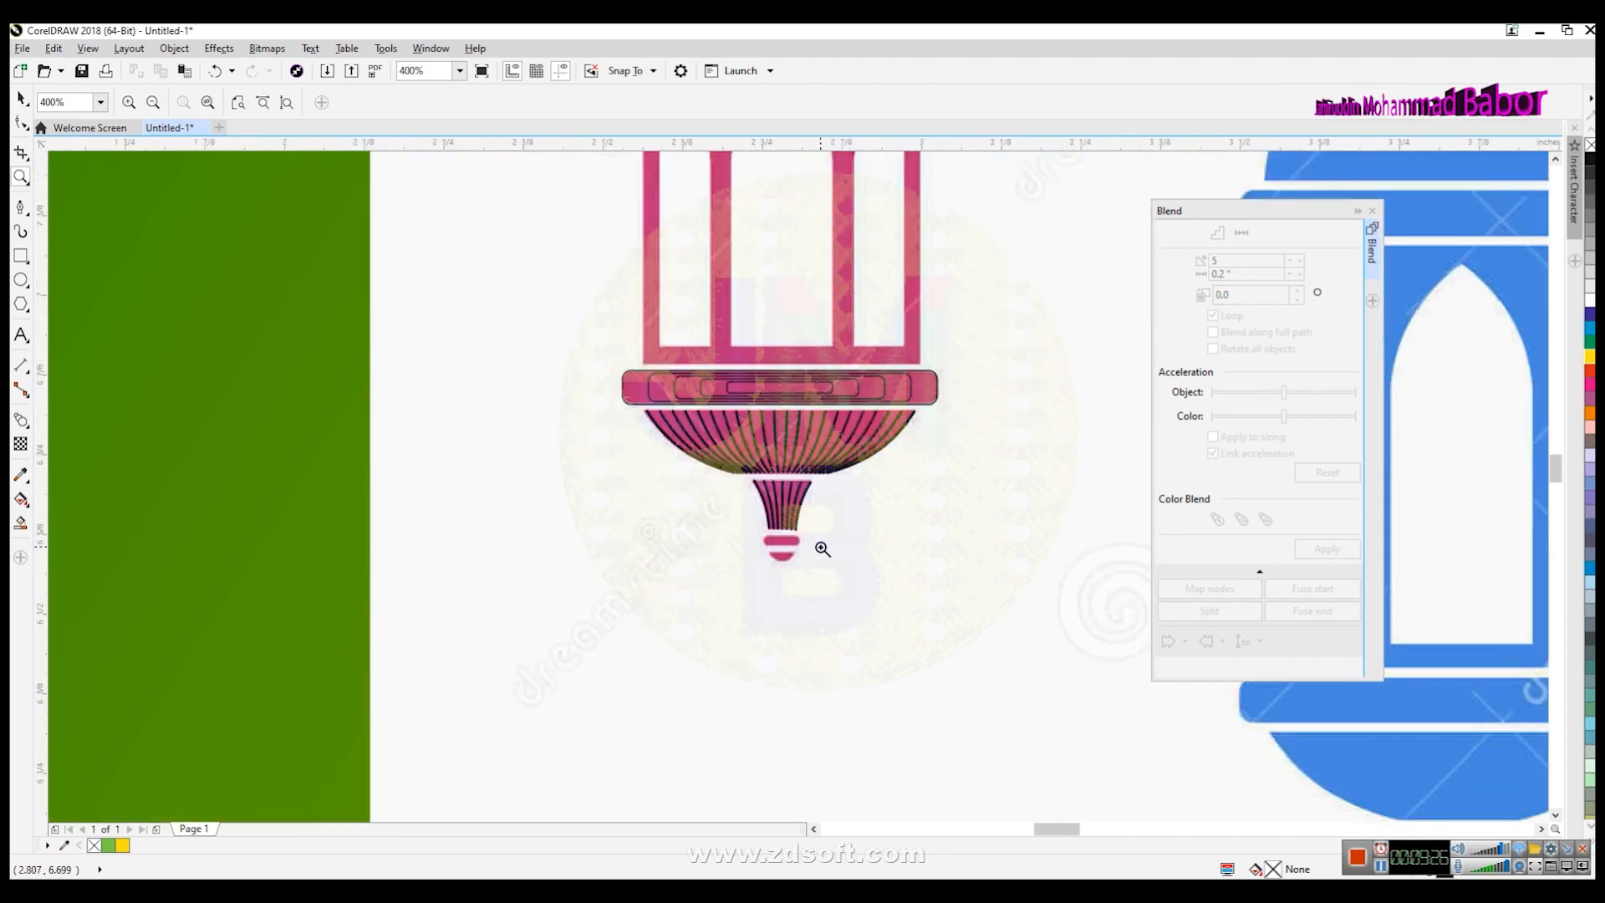
pyautogui.click(823, 546)
pyautogui.click(783, 494)
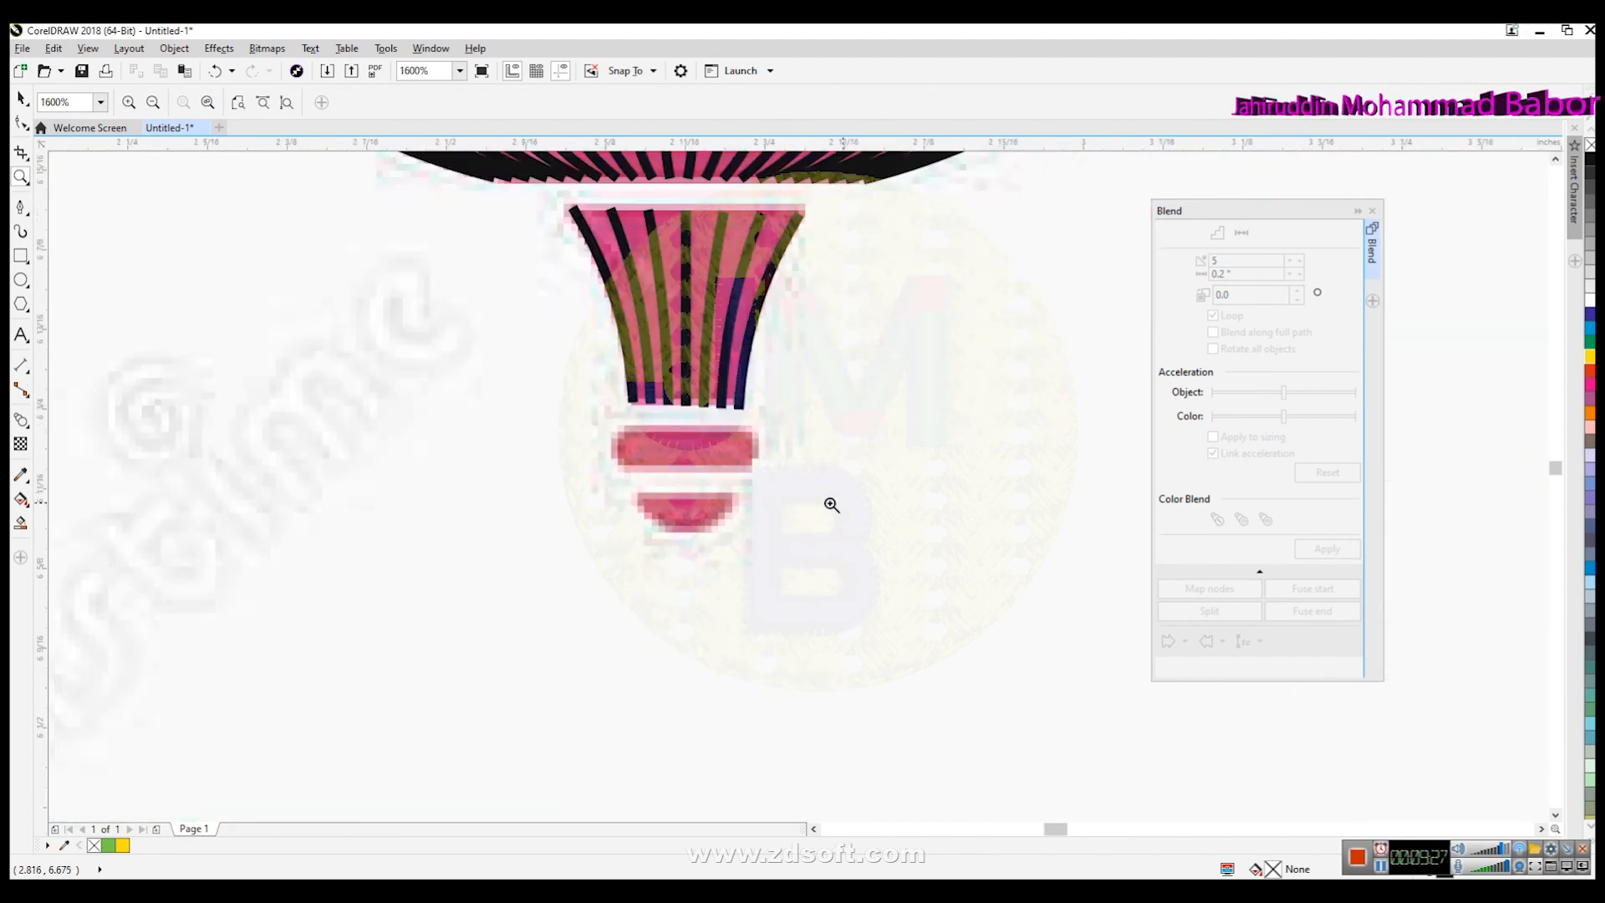
pyautogui.rightClick(865, 423)
pyautogui.rightClick(865, 423)
pyautogui.click(753, 483)
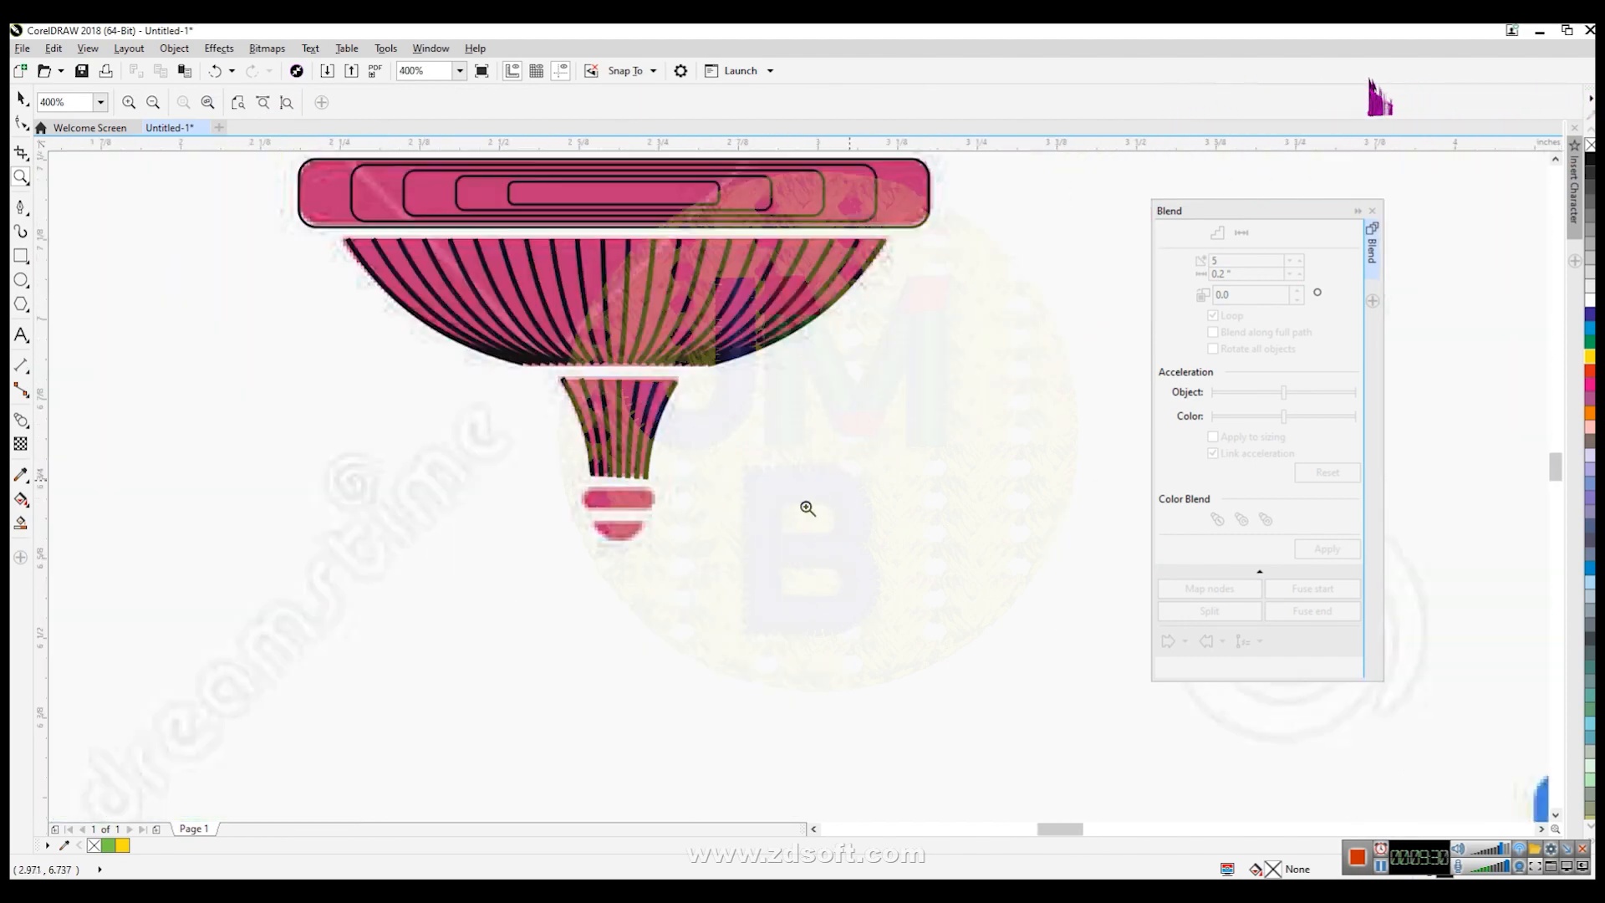
pyautogui.click(662, 502)
pyautogui.click(267, 451)
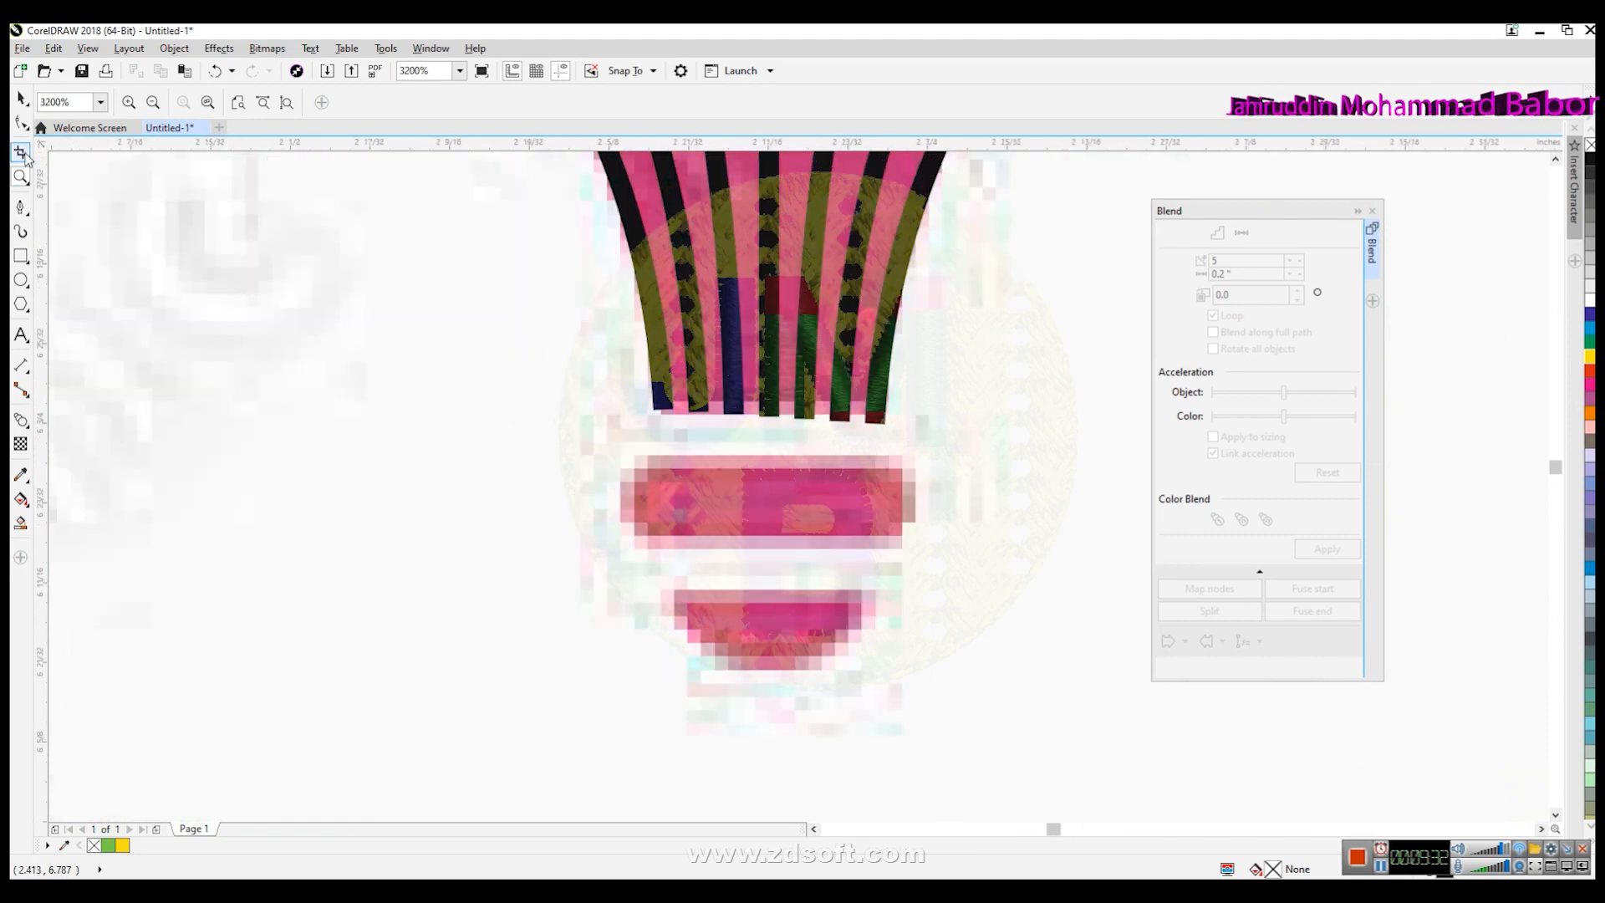
pyautogui.click(21, 206)
pyautogui.click(655, 463)
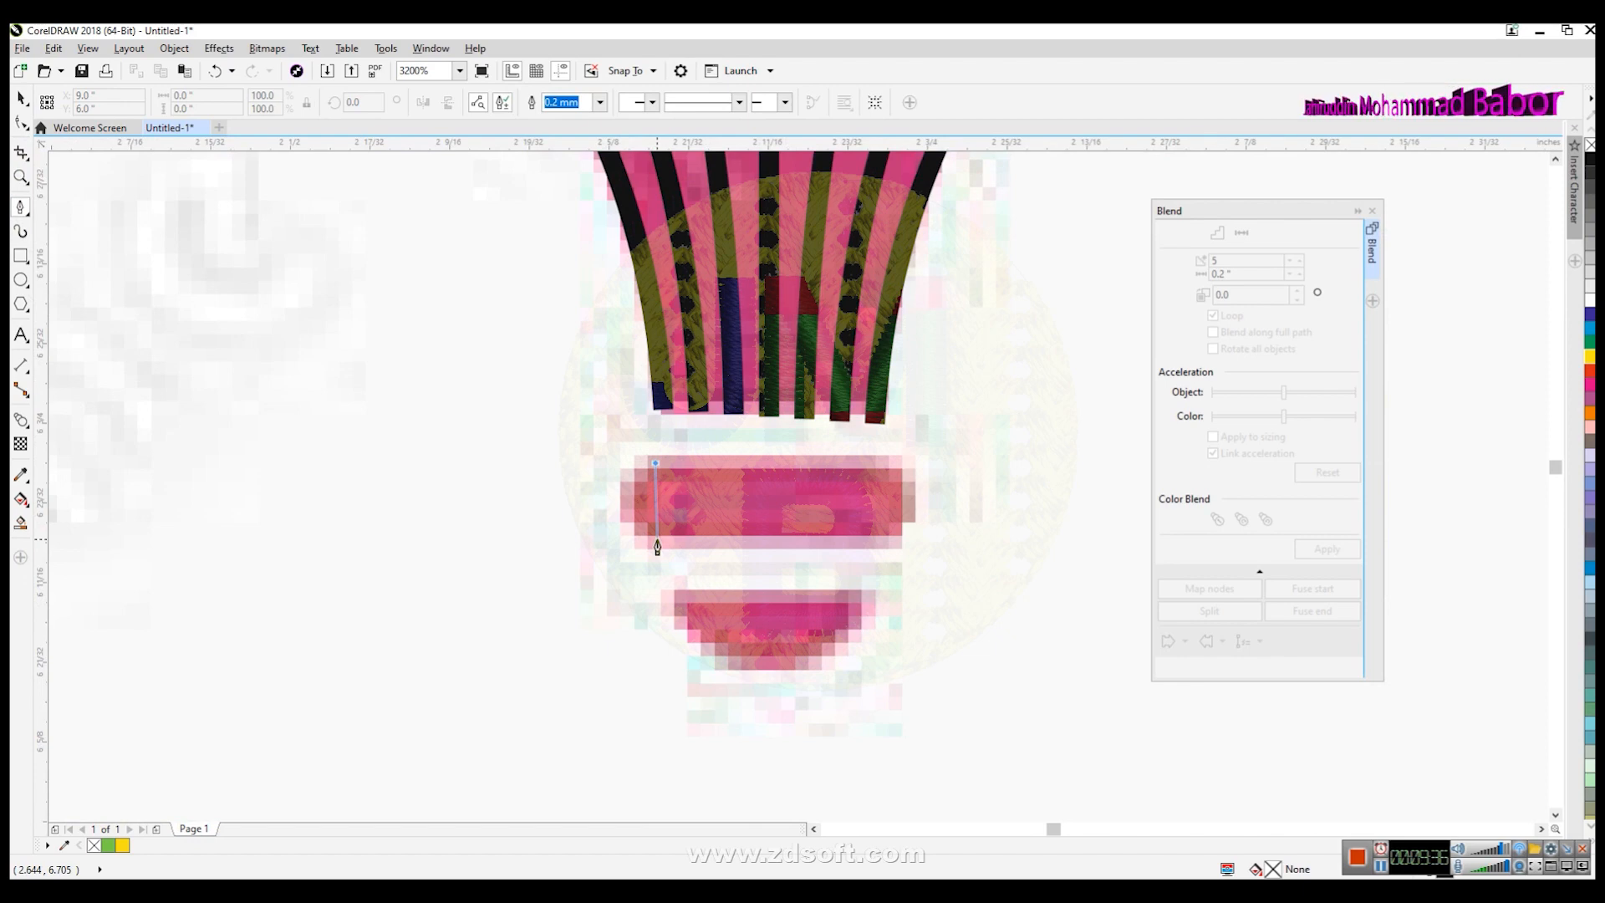
pyautogui.doubleClick(657, 545)
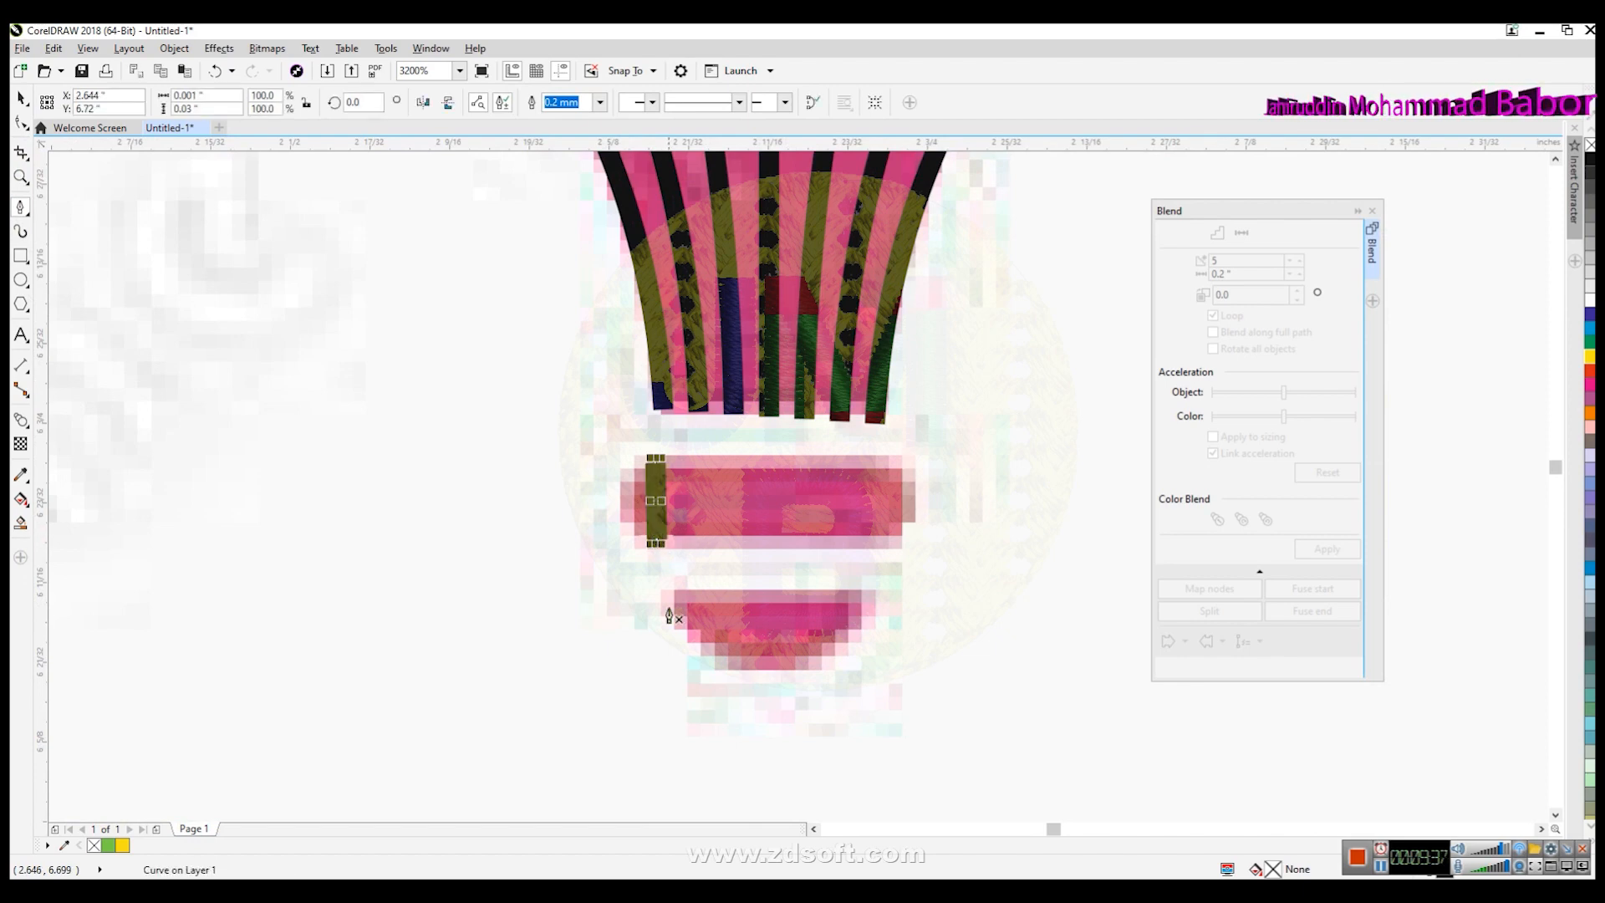
pyautogui.click(599, 101)
pyautogui.click(585, 132)
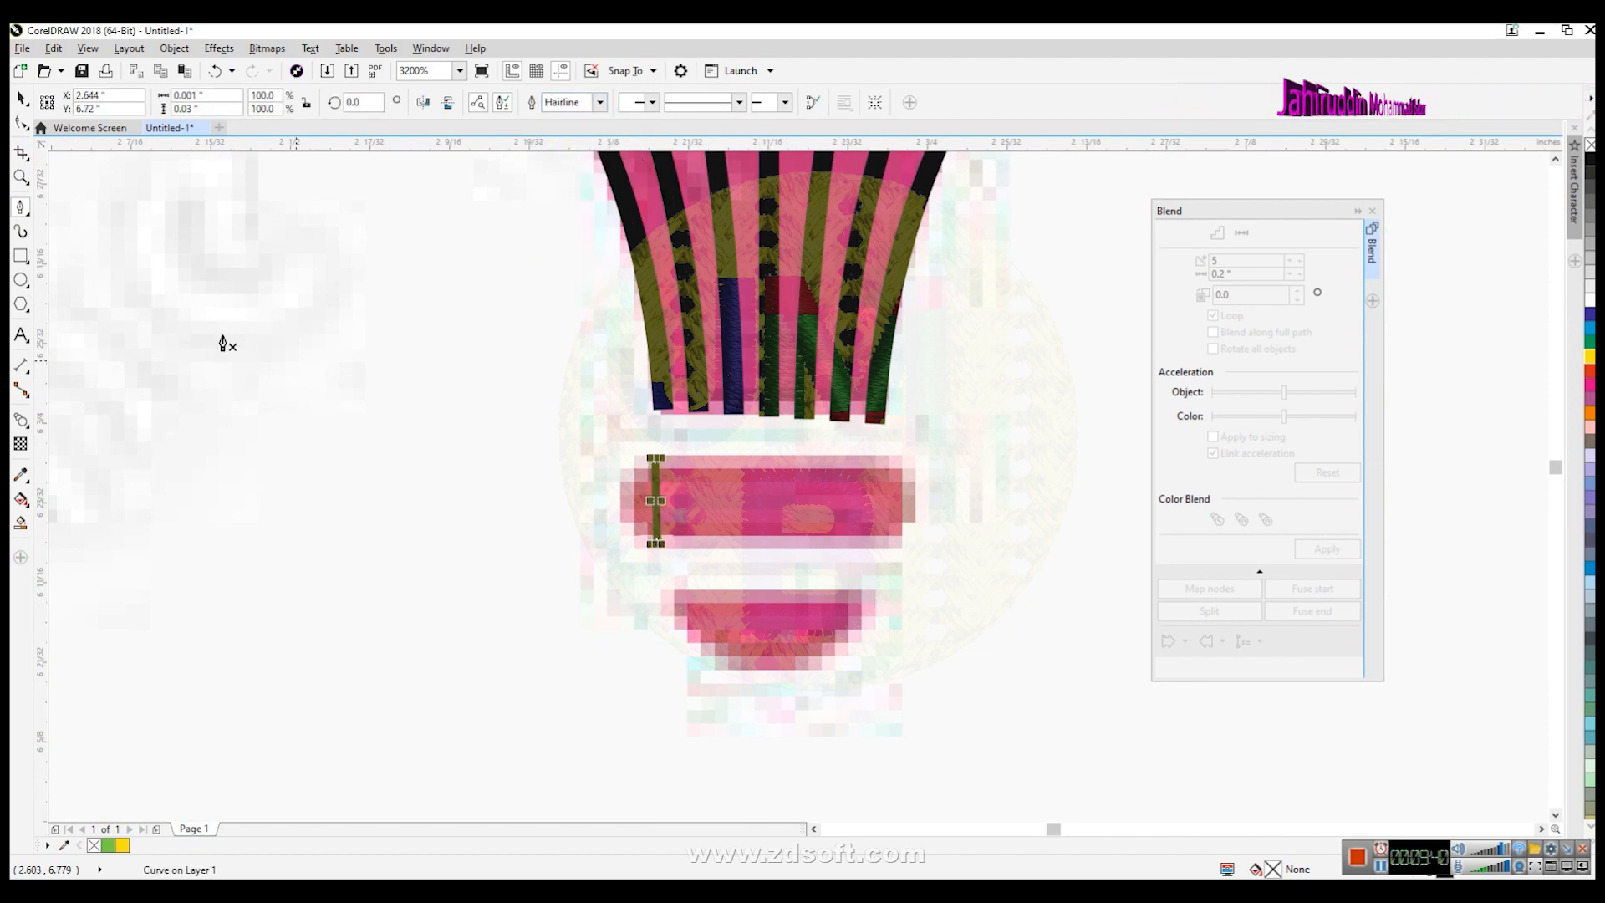
# - Convert the short line to a curve and bend it into an arc following the band's rounded left end
pyautogui.click(20, 122)
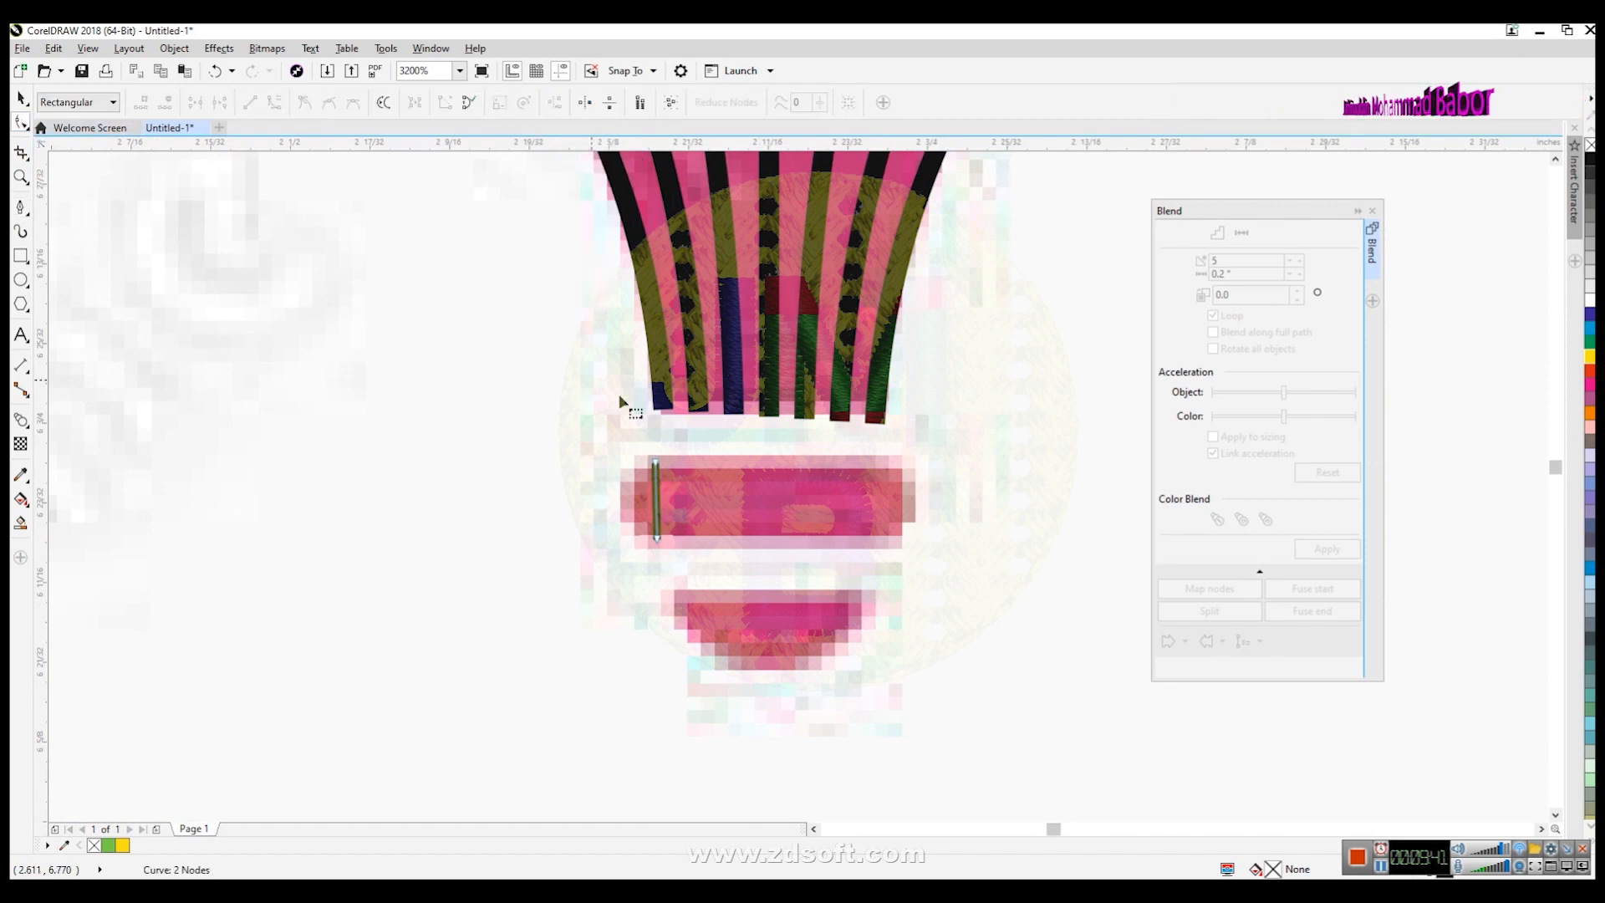
pyautogui.click(274, 102)
pyautogui.scroll(1, 704, 493)
pyautogui.moveTo(608, 537); pyautogui.dragTo(549, 529)
pyautogui.moveTo(606, 481); pyautogui.dragTo(566, 462)
pyautogui.moveTo(549, 530); pyautogui.dragTo(538, 536)
pyautogui.moveTo(567, 462); pyautogui.dragTo(565, 449)
pyautogui.scroll(-1, 782, 554)
pyautogui.press('space')
pyautogui.click(620, 593)
pyautogui.click(685, 555)
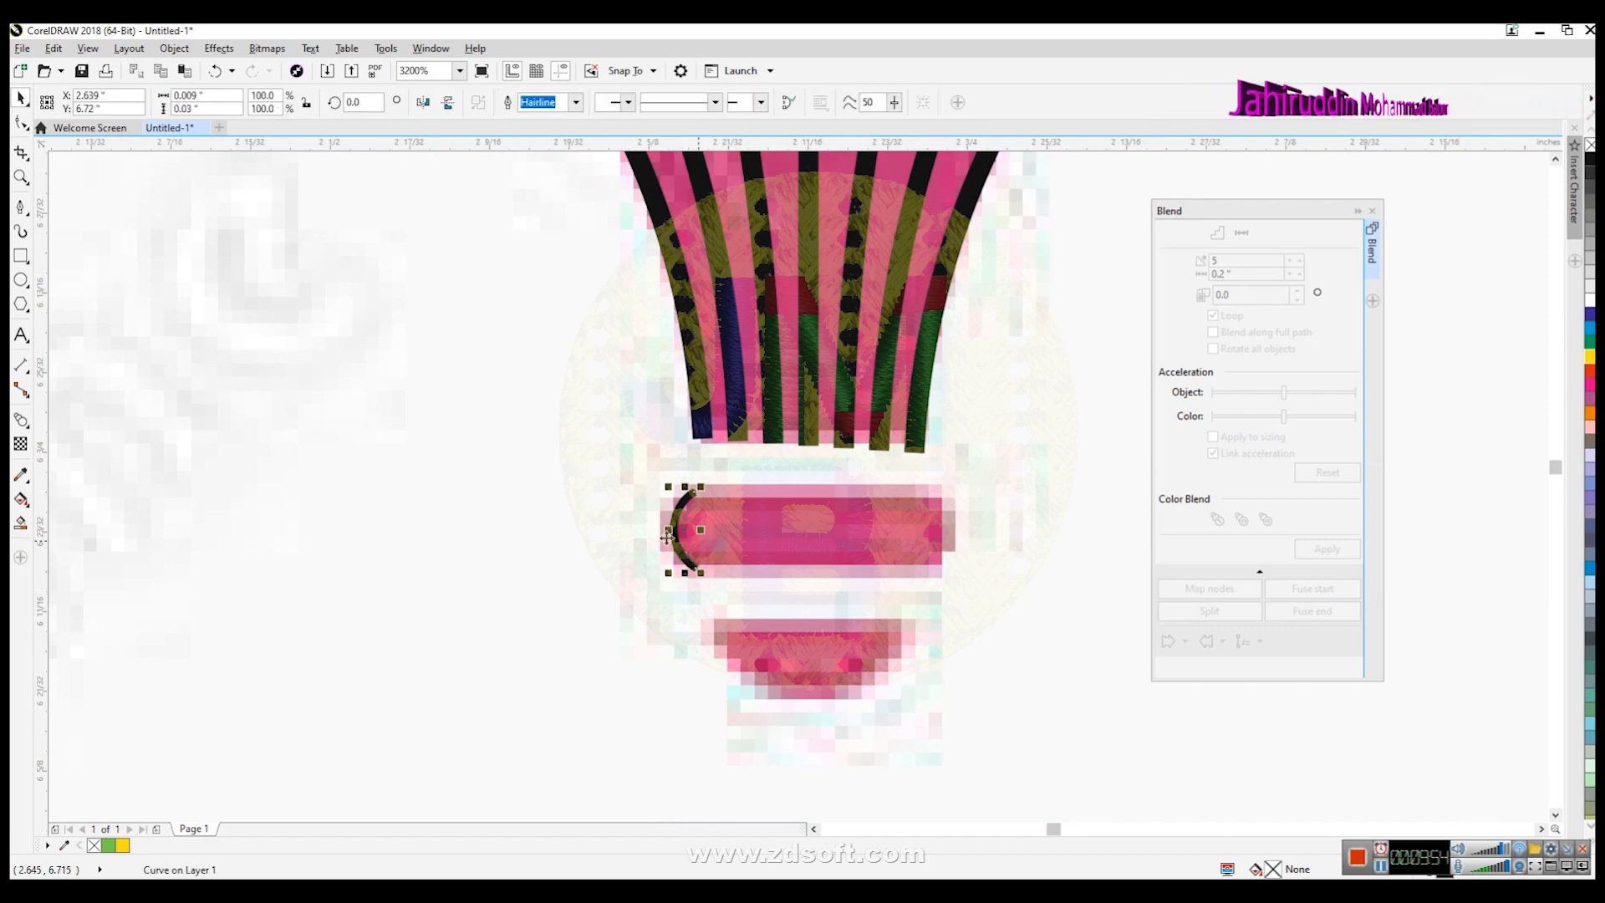
# - Mirror a copy of the arc horizontally and place it at the band's right end
pyautogui.click(422, 104)
pyautogui.moveTo(687, 549); pyautogui.dragTo(687, 534)
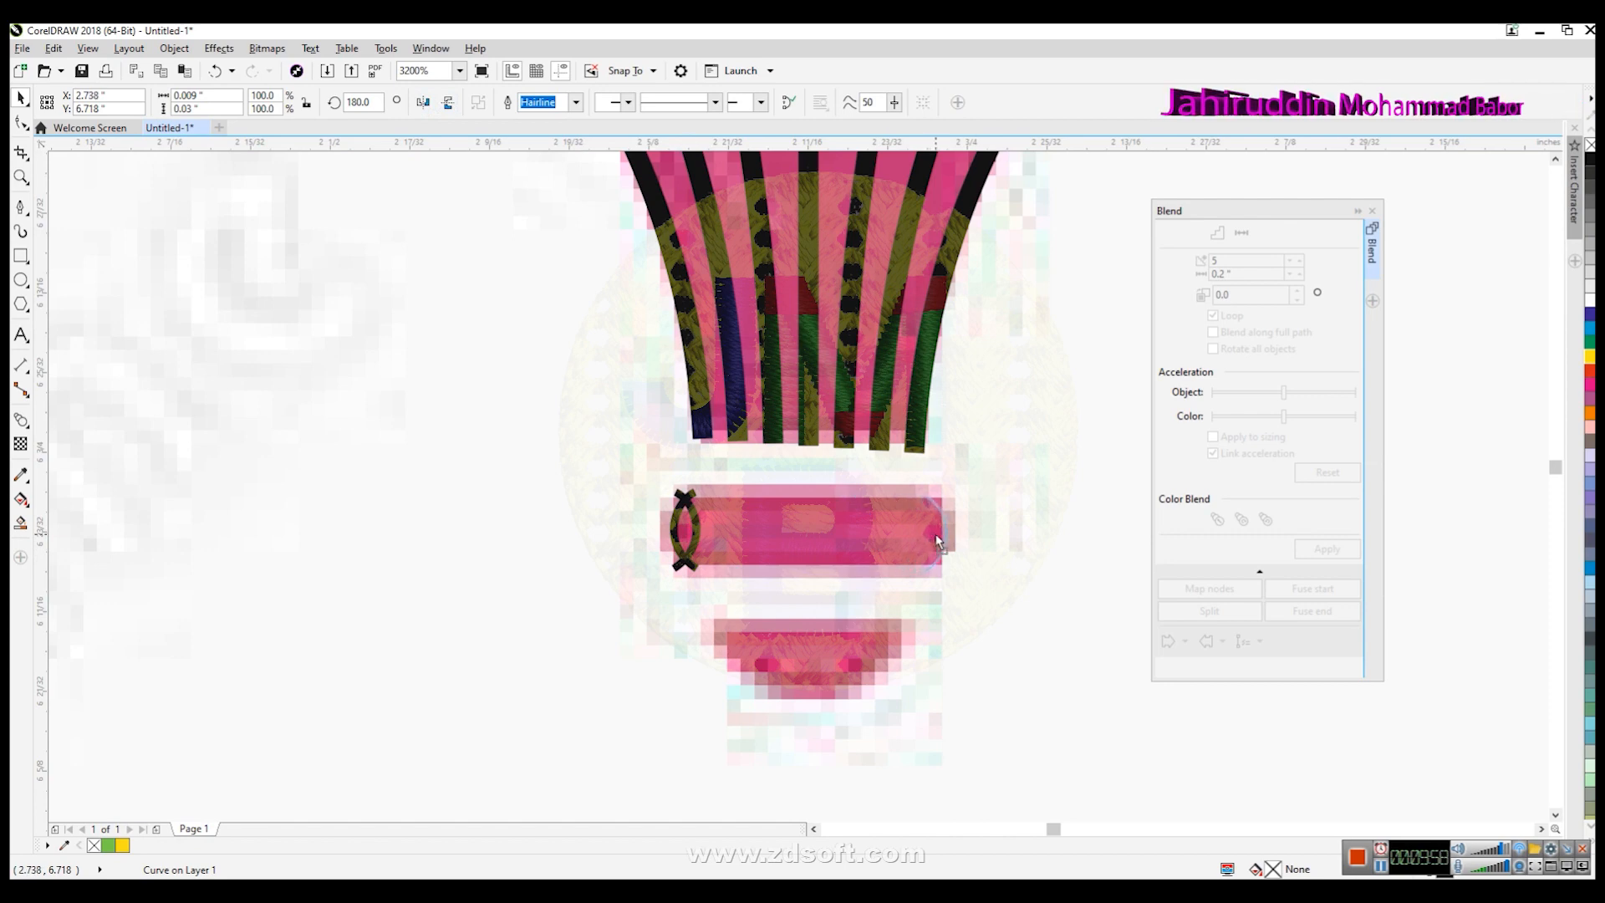
pyautogui.moveTo(938, 542); pyautogui.dragTo(937, 539)
# - Blend the two band arcs and set the blend to 10 steps
pyautogui.moveTo(999, 644); pyautogui.dragTo(577, 483)
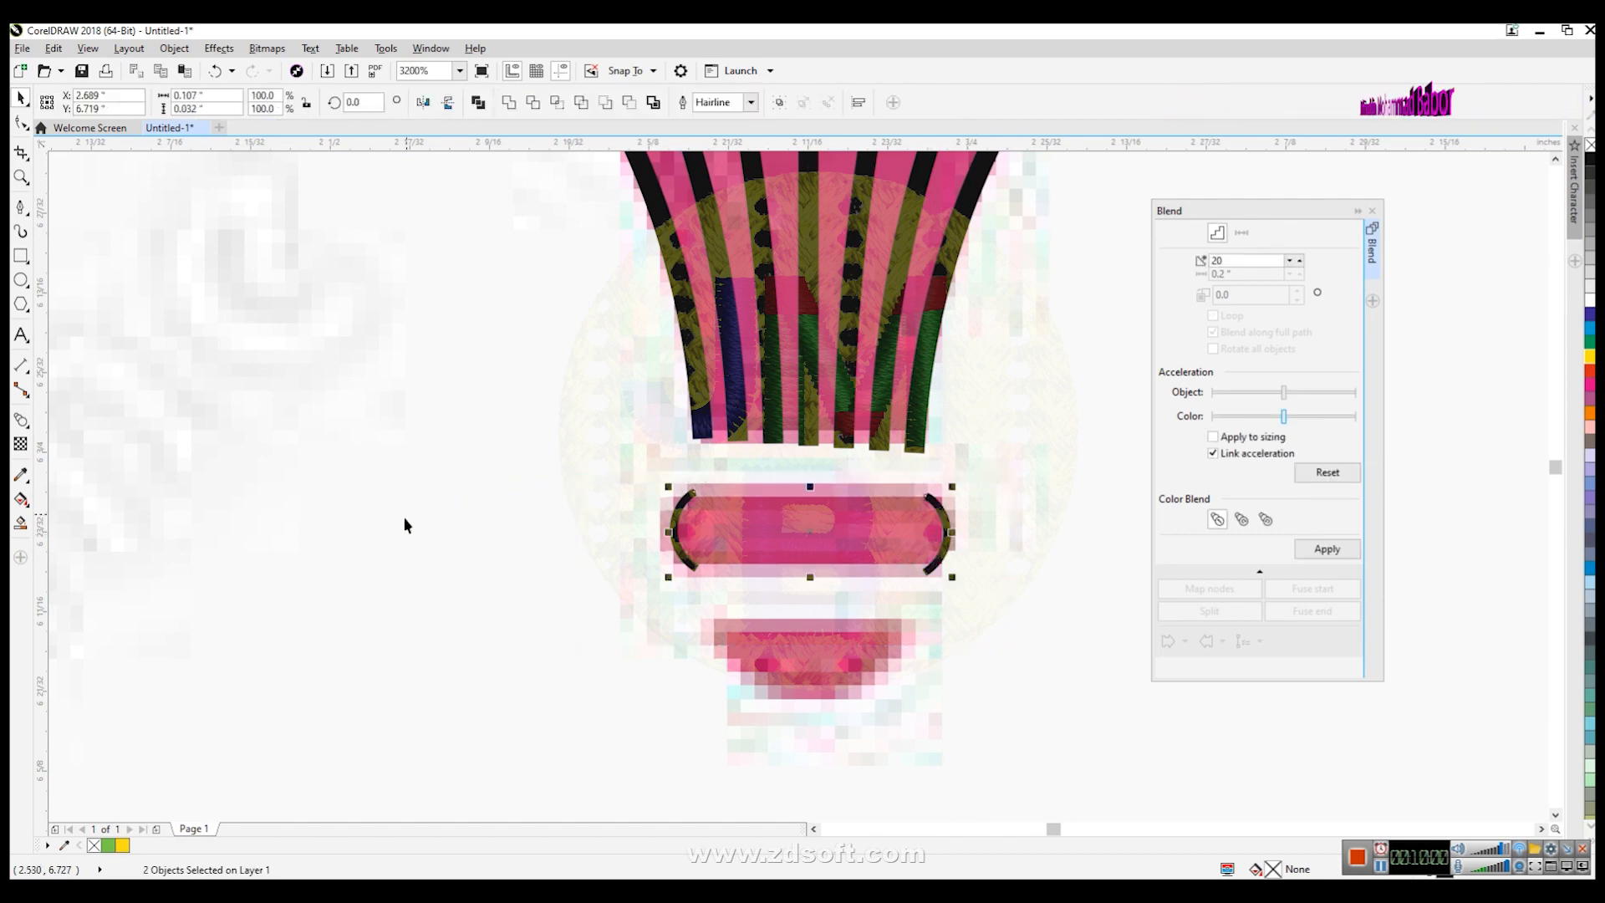
pyautogui.doubleClick(1245, 262)
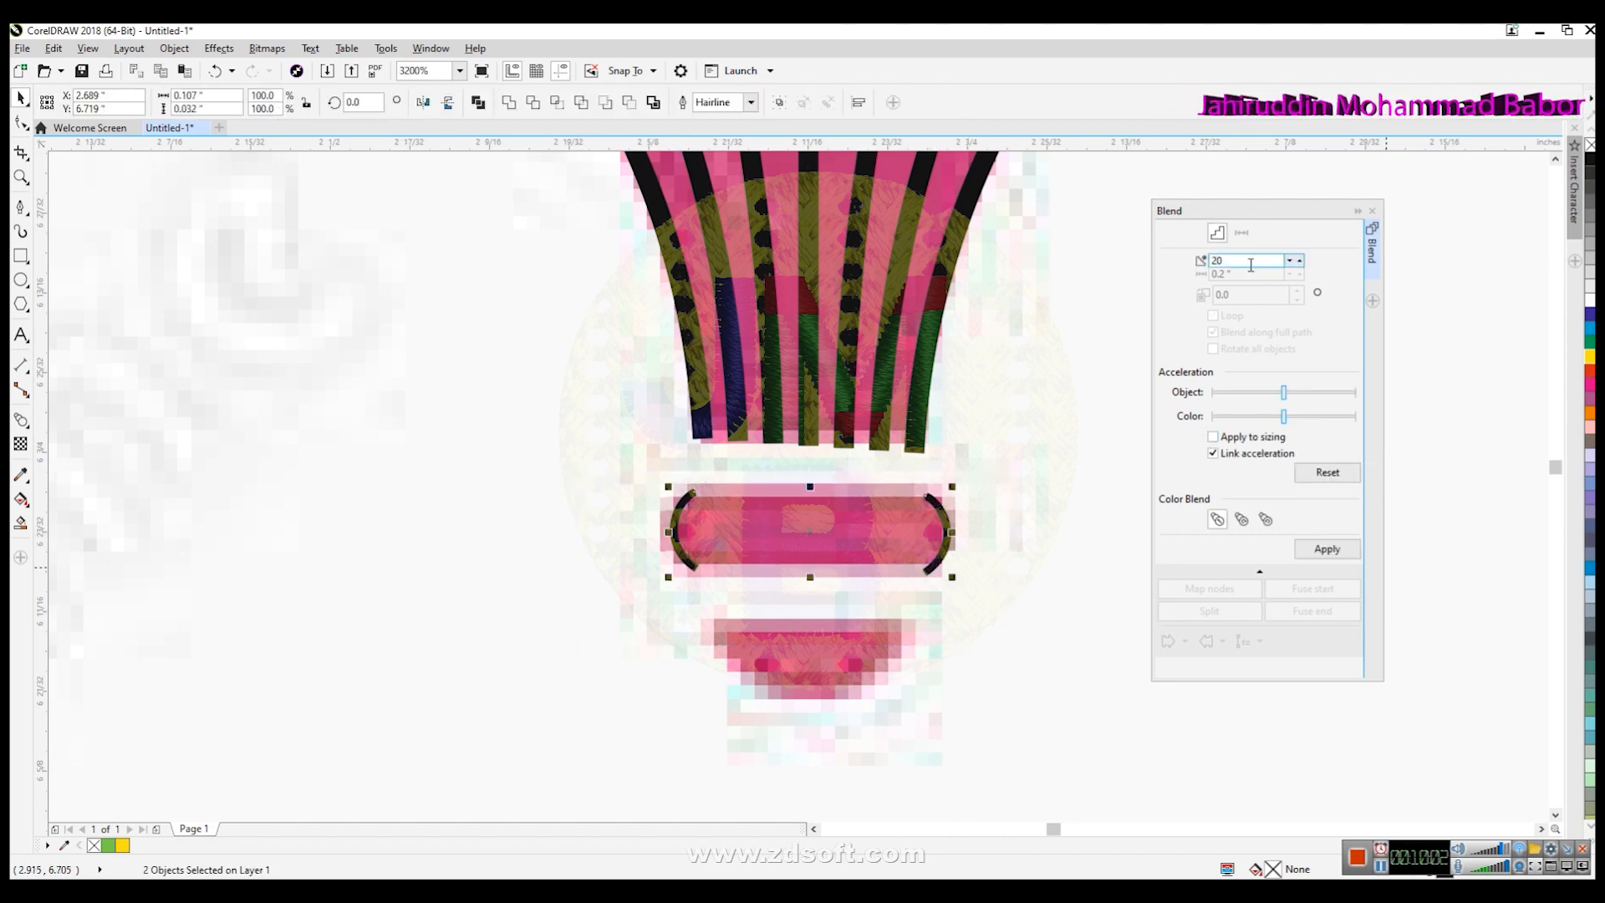
pyautogui.write('5')
pyautogui.click(1336, 549)
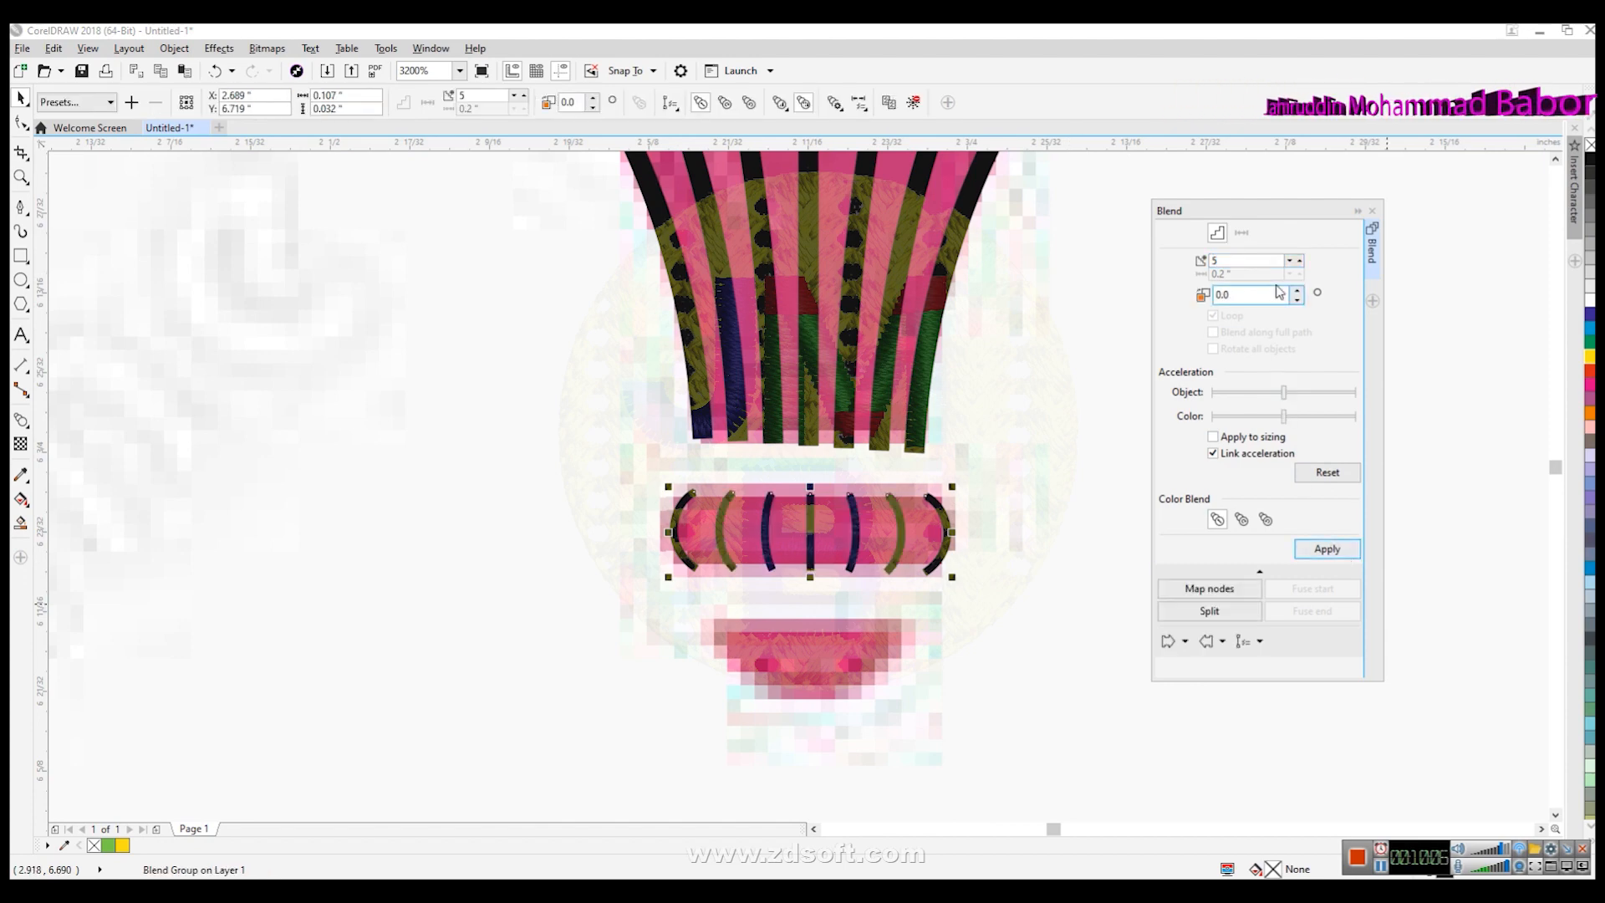
pyautogui.click(1299, 260)
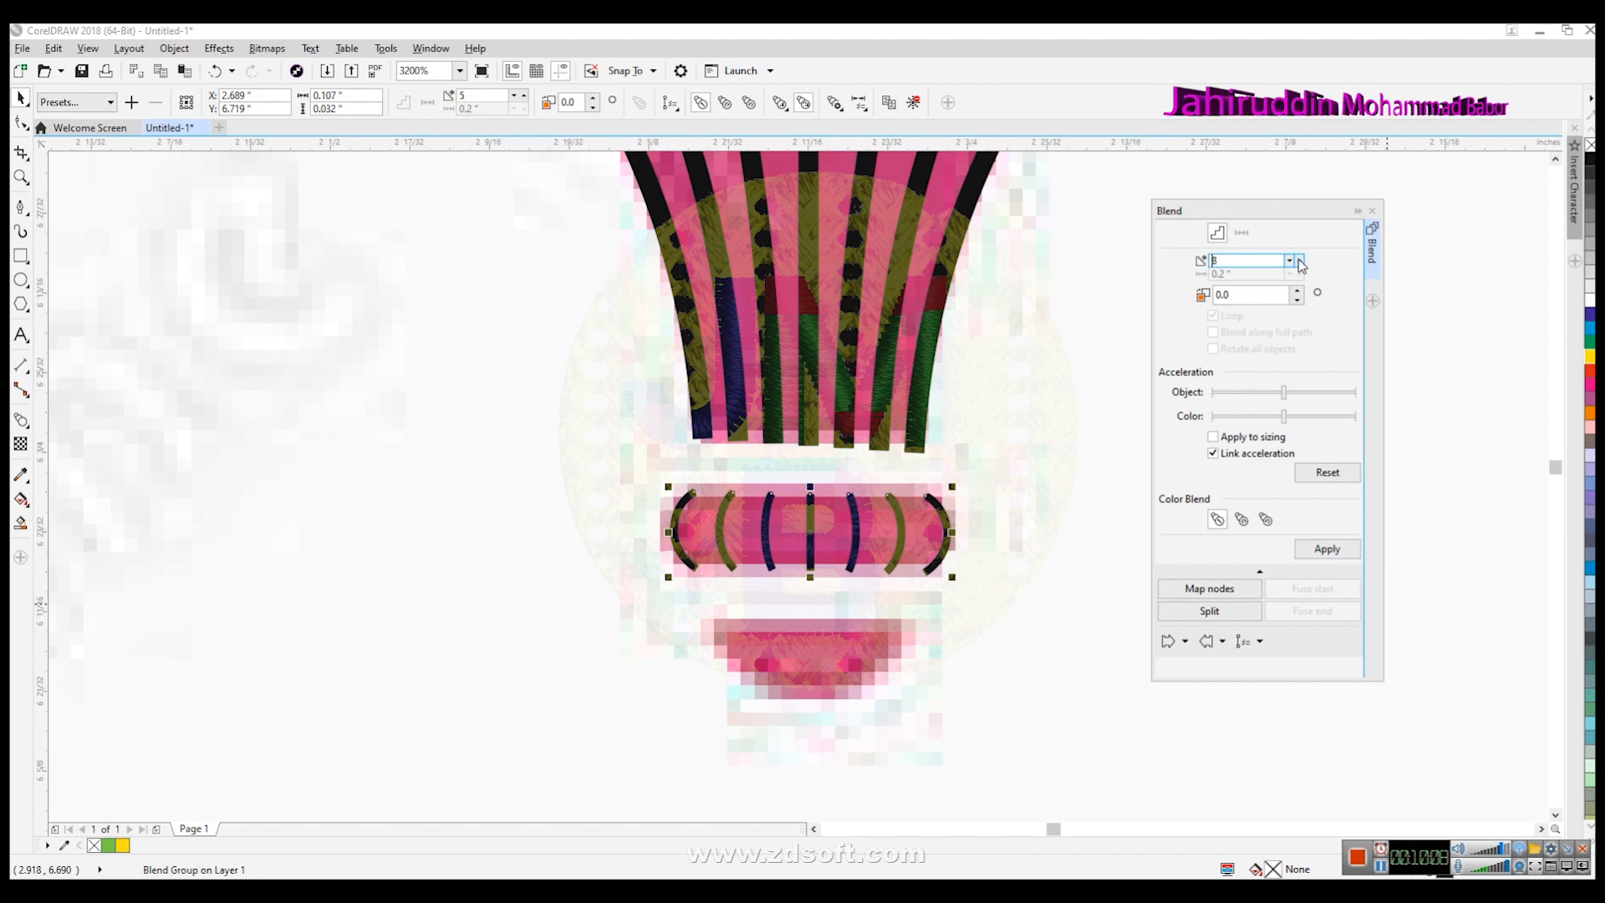
pyautogui.click(1299, 261)
pyautogui.click(1325, 552)
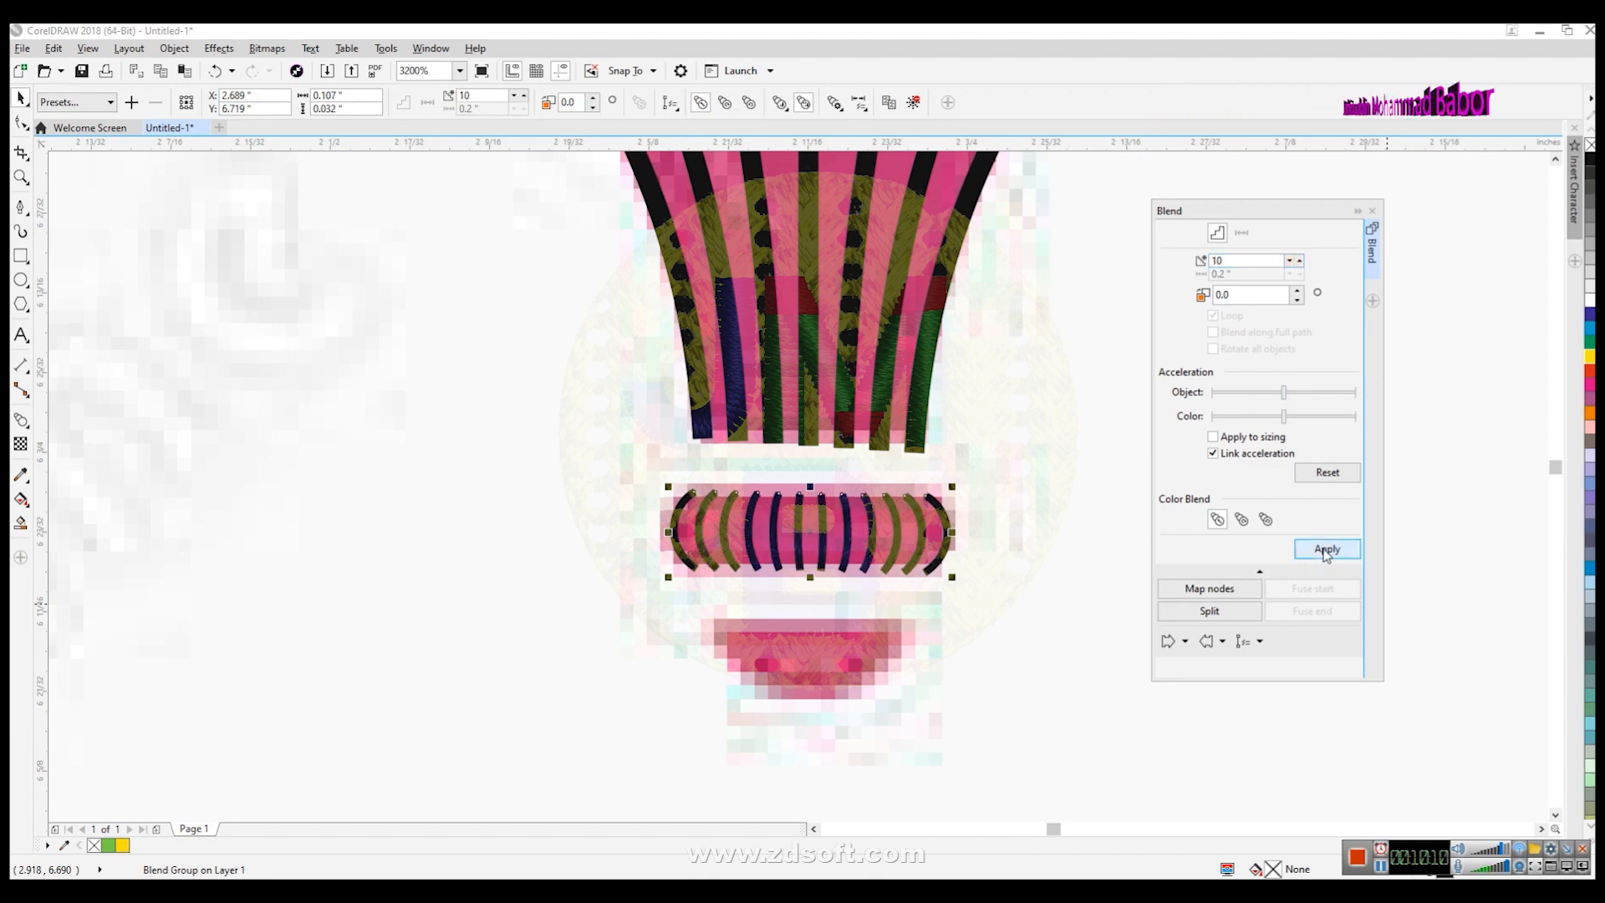
# - Zoom around to review the neck and small band blends
pyautogui.click(992, 605)
pyautogui.press('z')
pyautogui.keyDown('shift'); pyautogui.click(922, 582); pyautogui.keyUp('shift')
pyautogui.keyDown('shift'); pyautogui.click(862, 563); pyautogui.keyUp('shift')
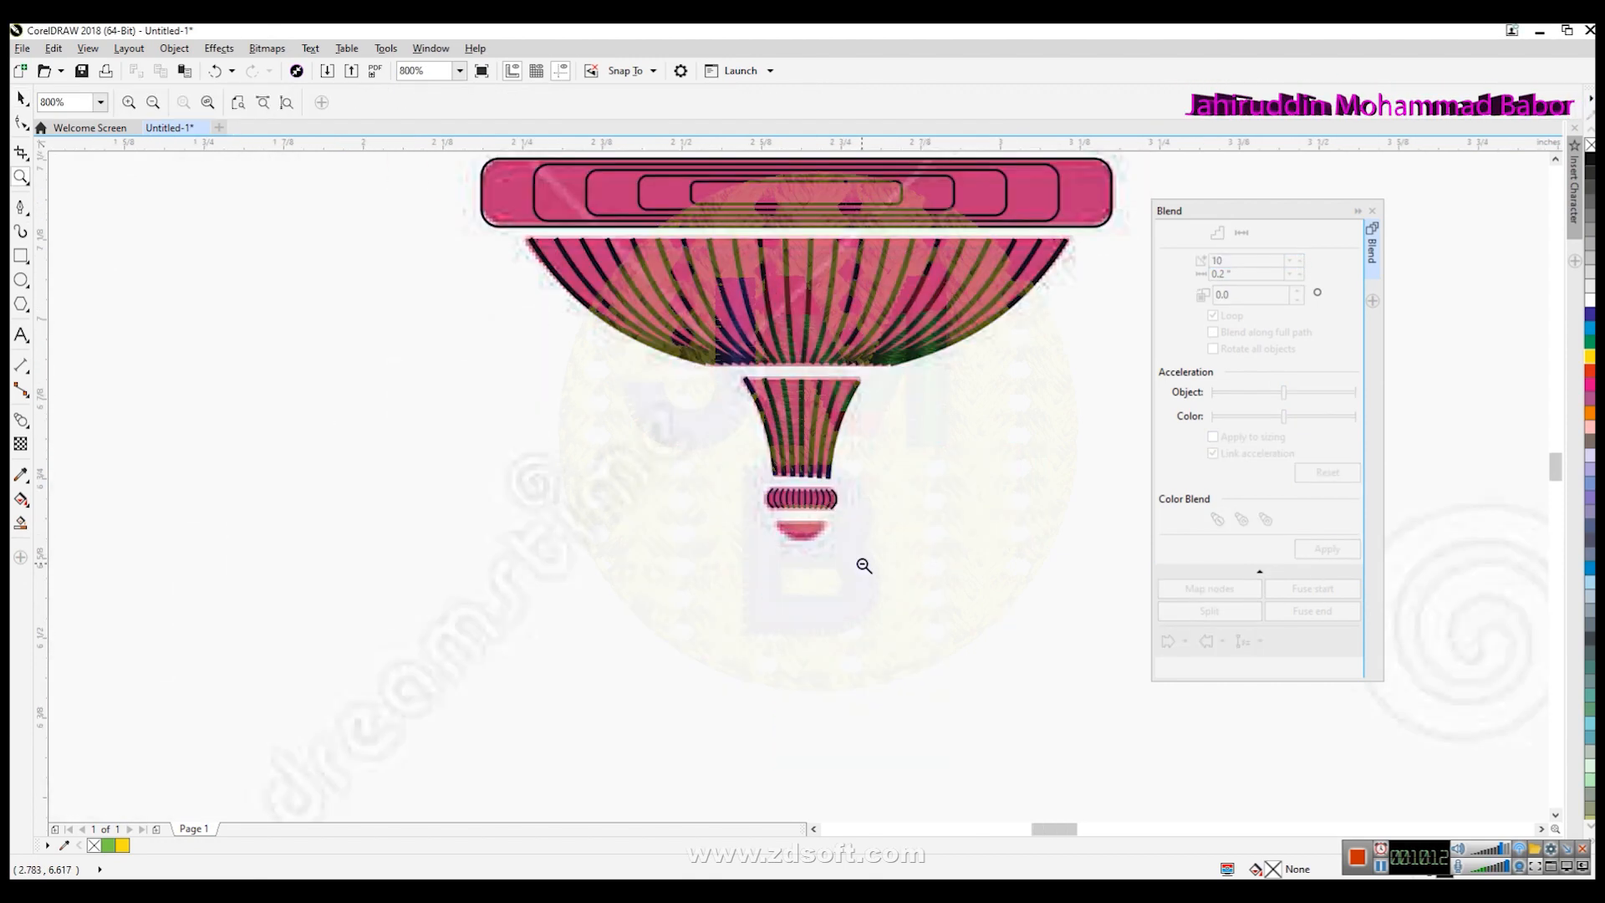
pyautogui.keyDown('shift'); pyautogui.click(860, 563); pyautogui.keyUp('shift')
pyautogui.click(845, 507)
pyautogui.click(756, 499)
pyautogui.click(726, 484)
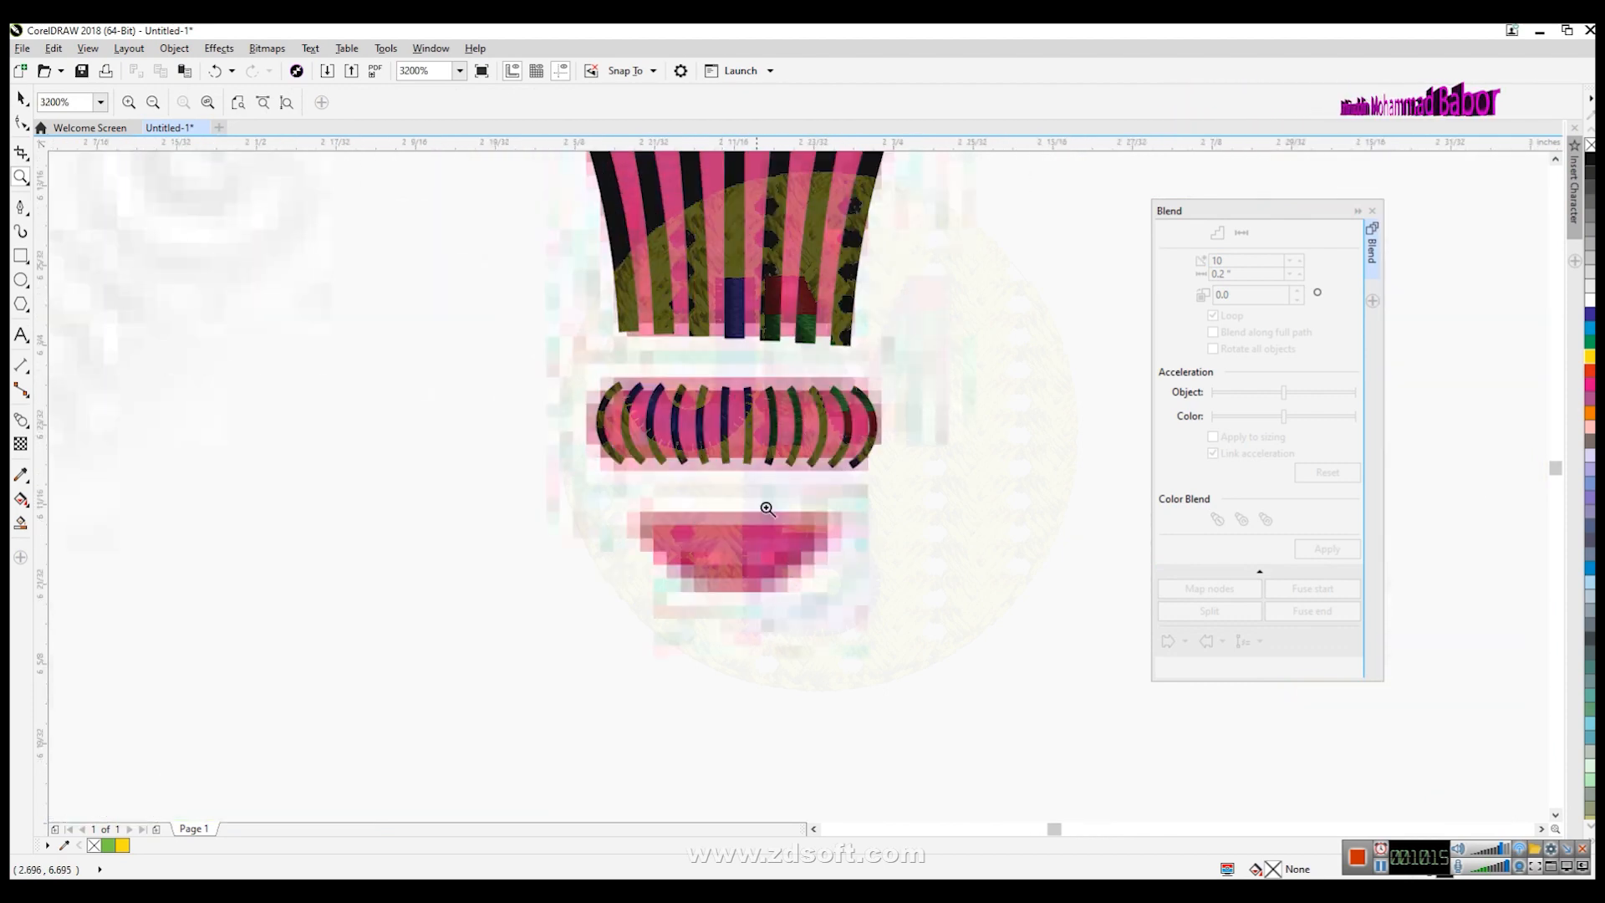
pyautogui.click(21, 100)
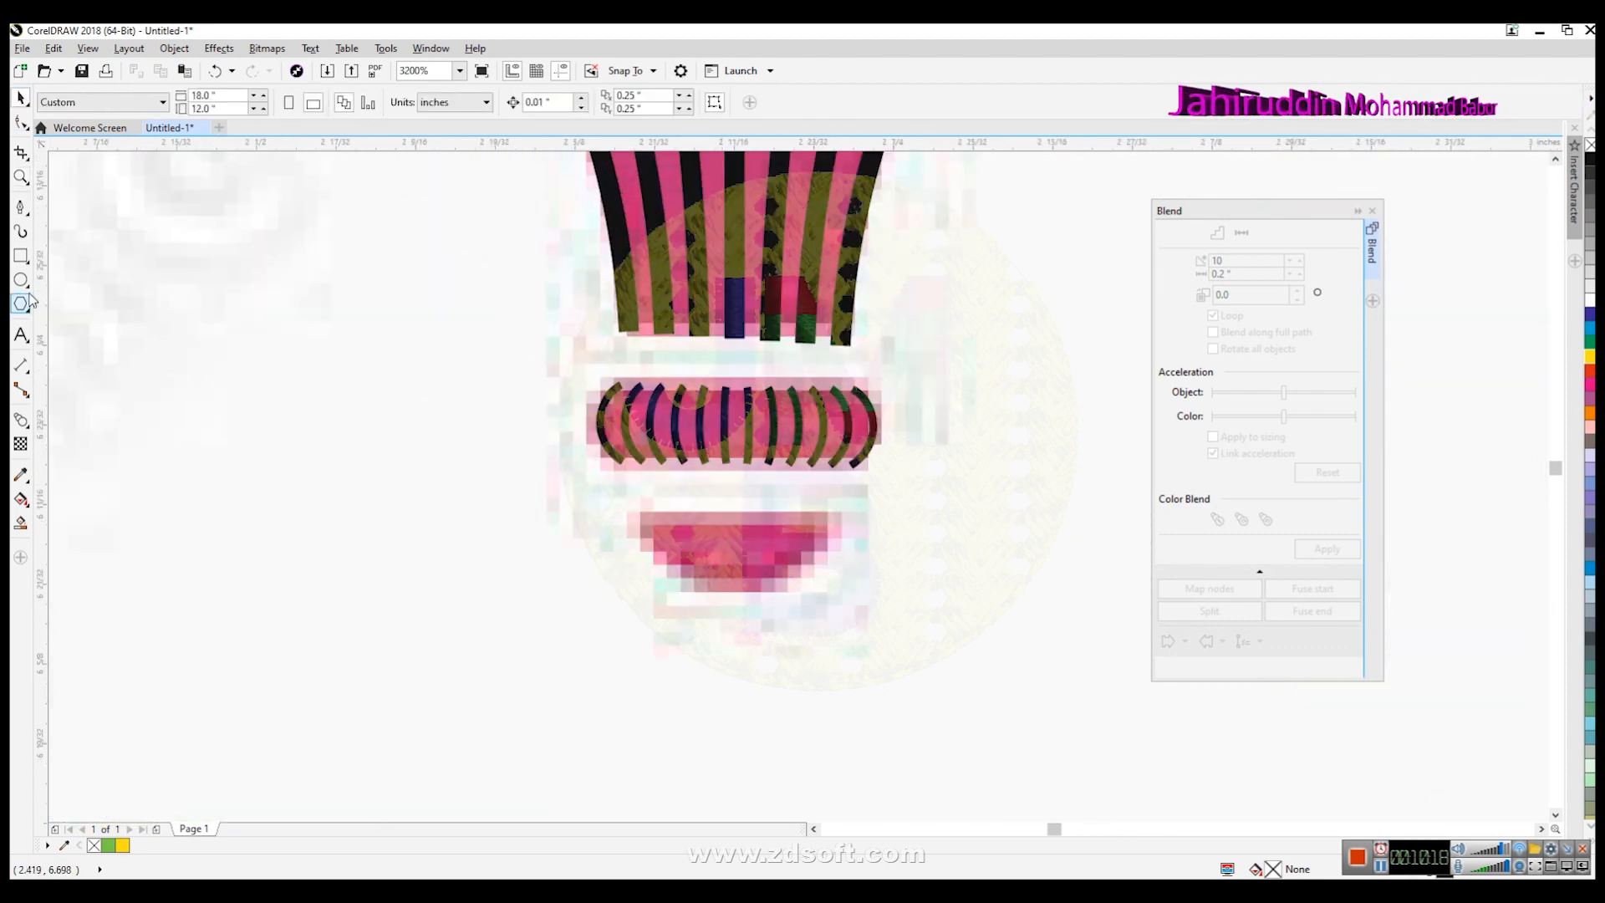
pyautogui.click(21, 260)
pyautogui.click(45, 308)
pyautogui.click(26, 258)
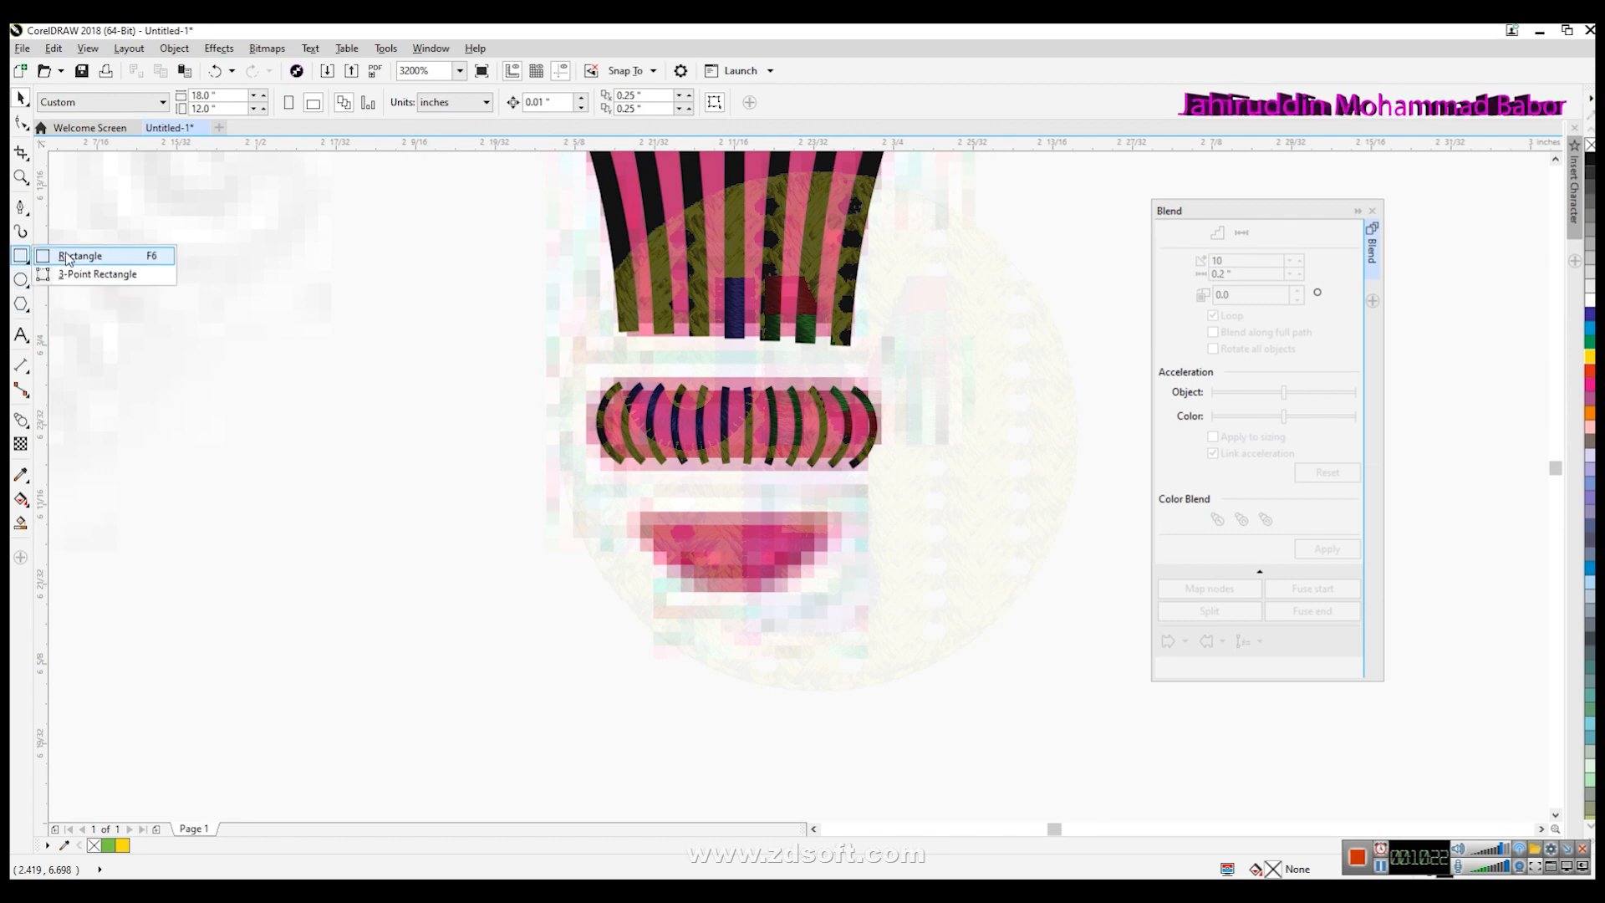
pyautogui.click(61, 259)
pyautogui.moveTo(639, 514); pyautogui.dragTo(833, 595)
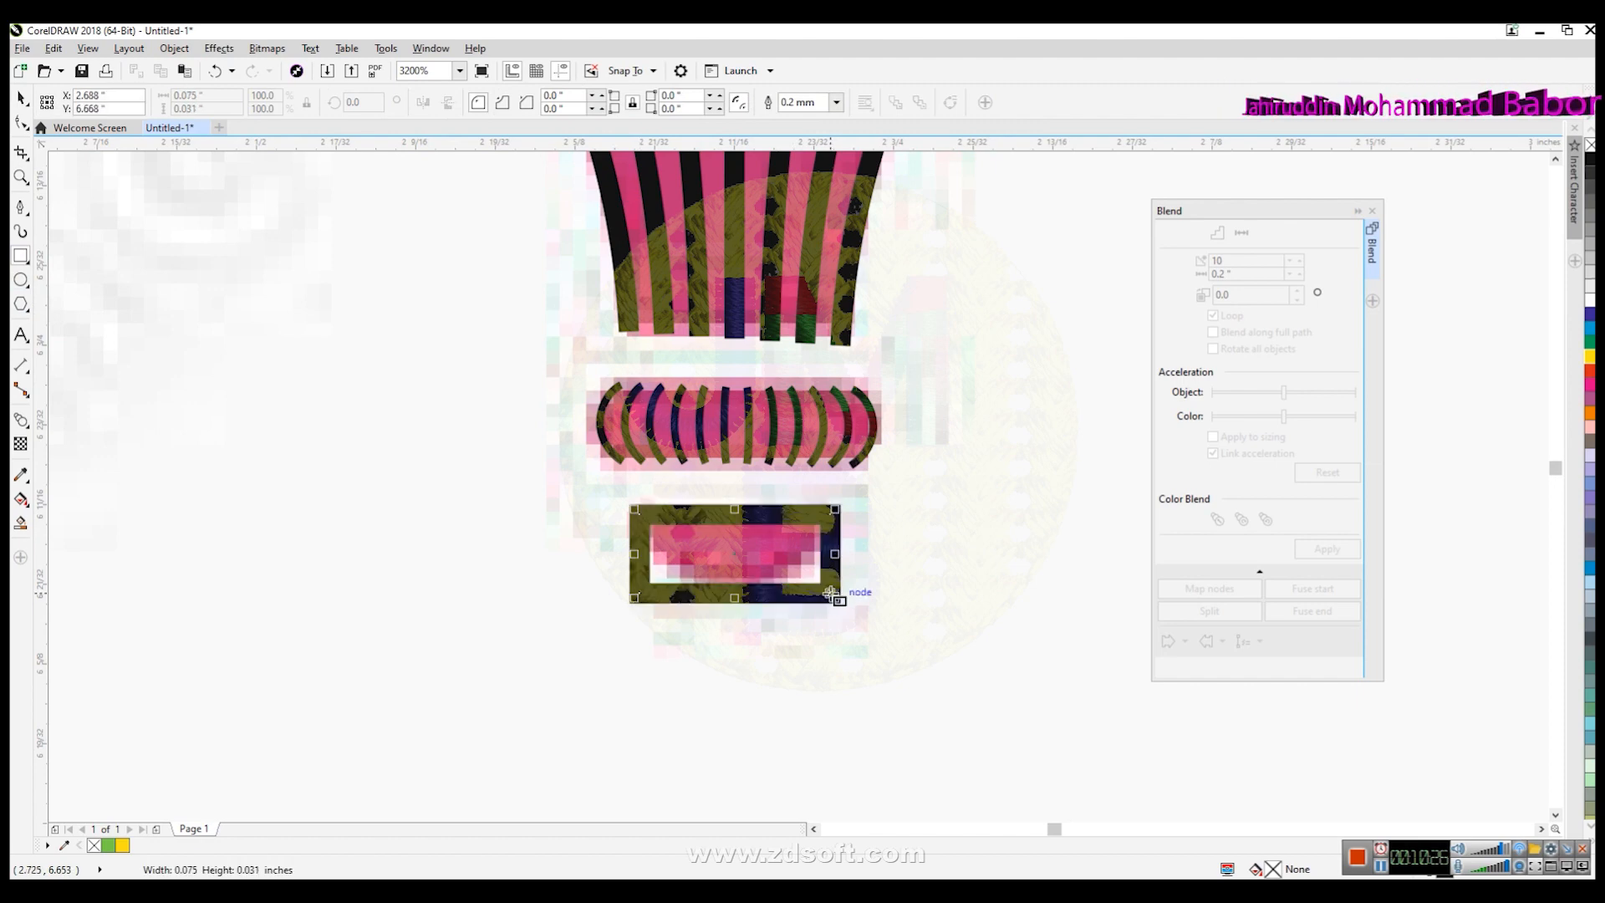
pyautogui.press('Delete')
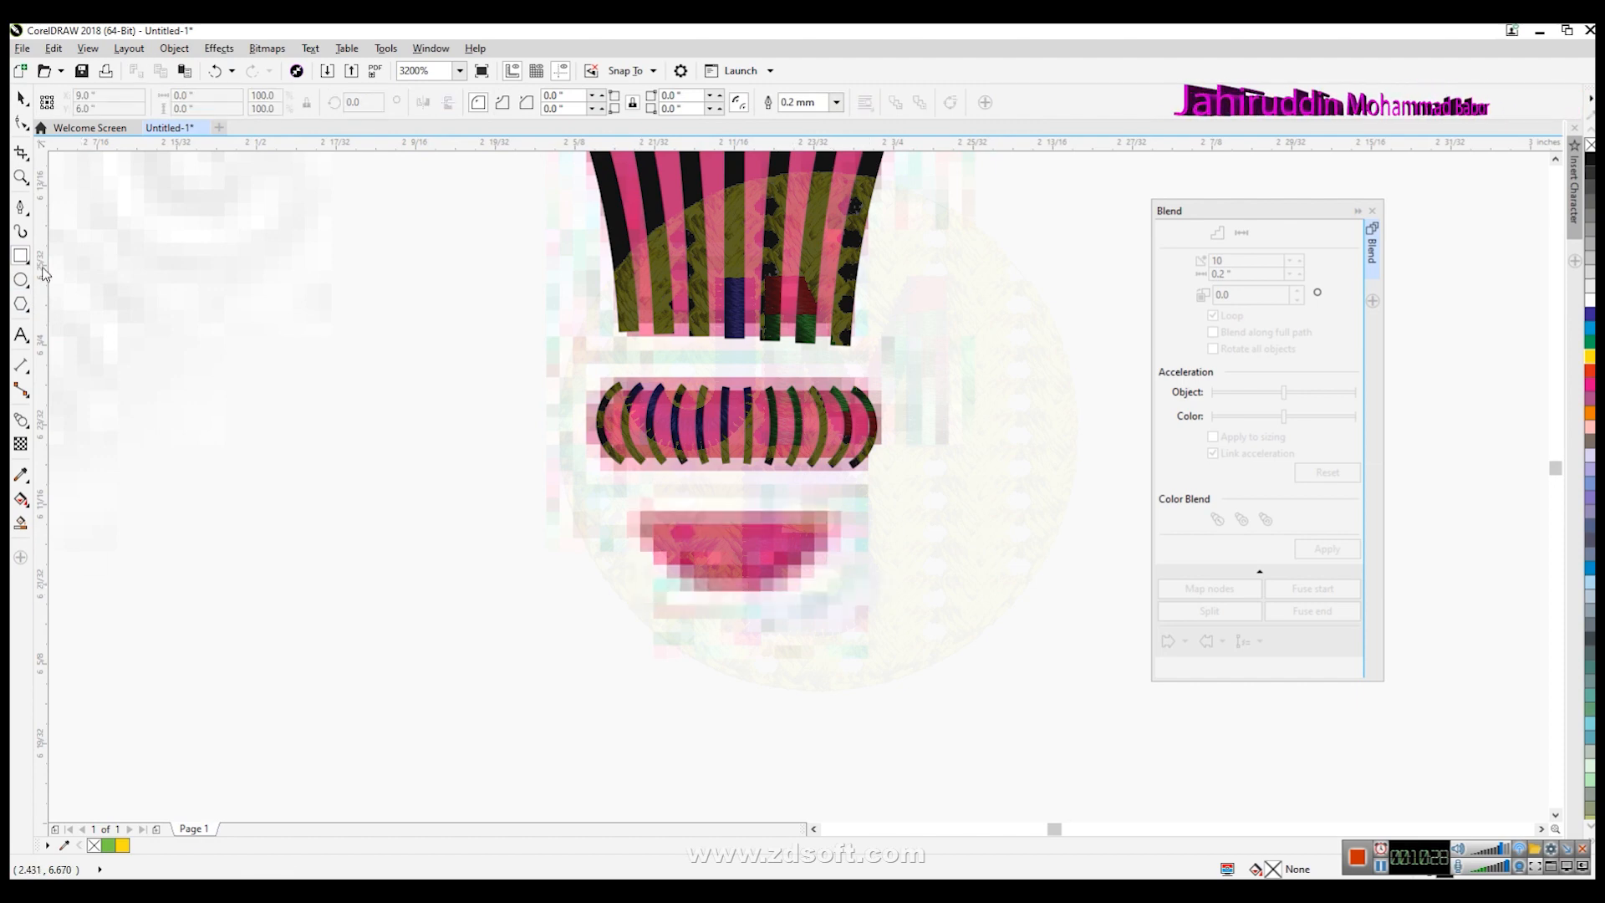
# - Draw a diagonal line across the bowl's left side and set its outline width to Hairline
pyautogui.click(21, 206)
pyautogui.click(736, 595)
pyautogui.doubleClick(634, 507)
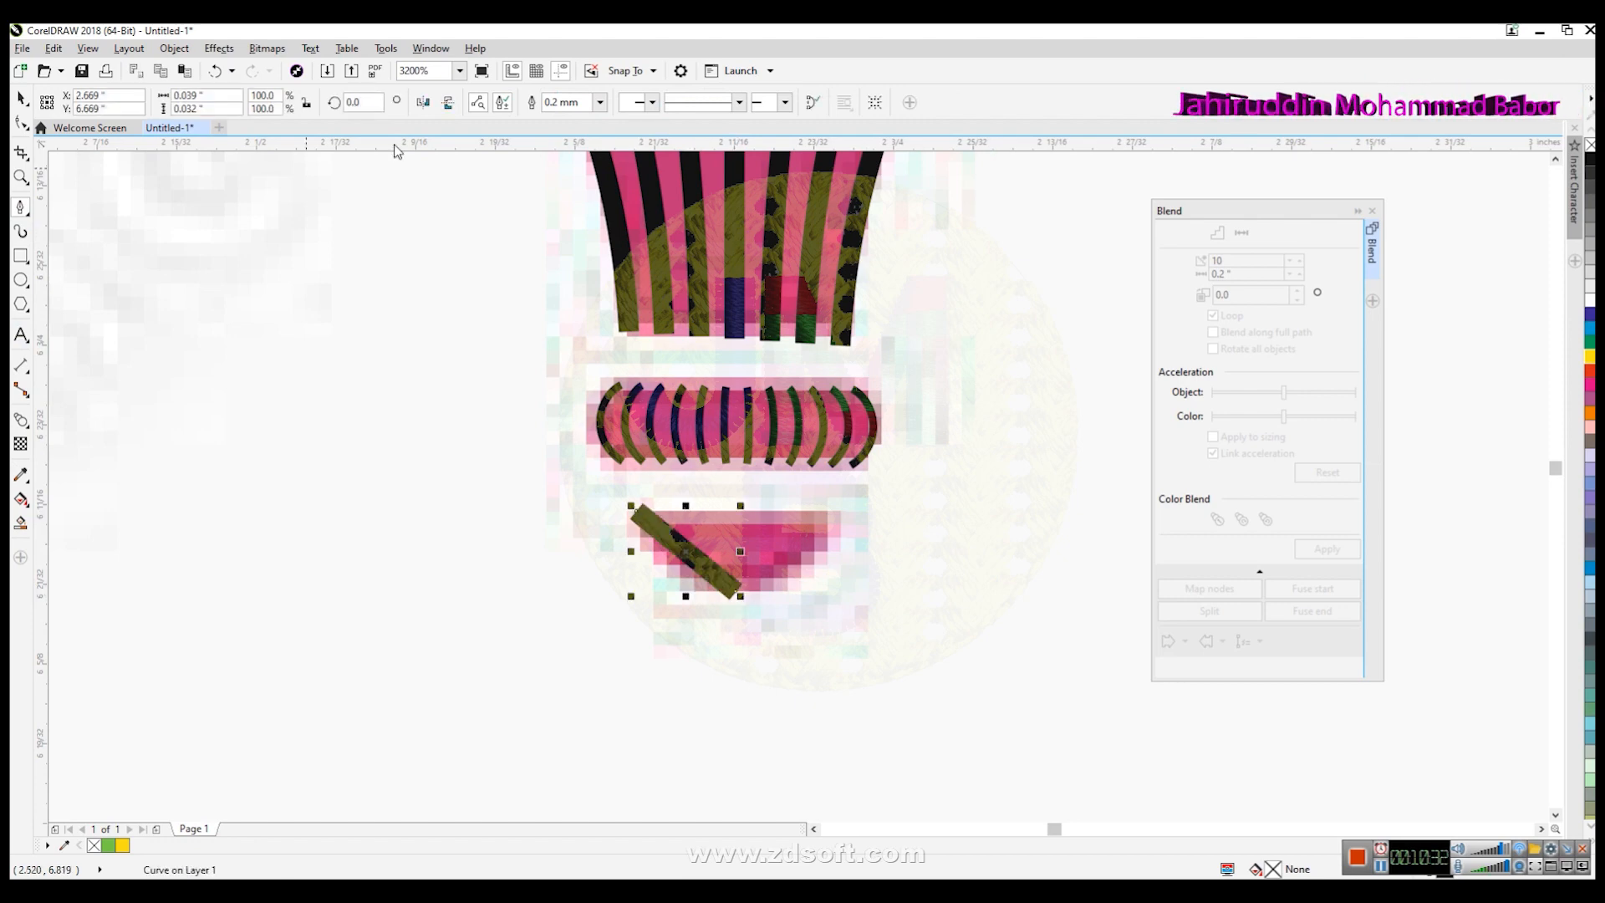
pyautogui.click(599, 101)
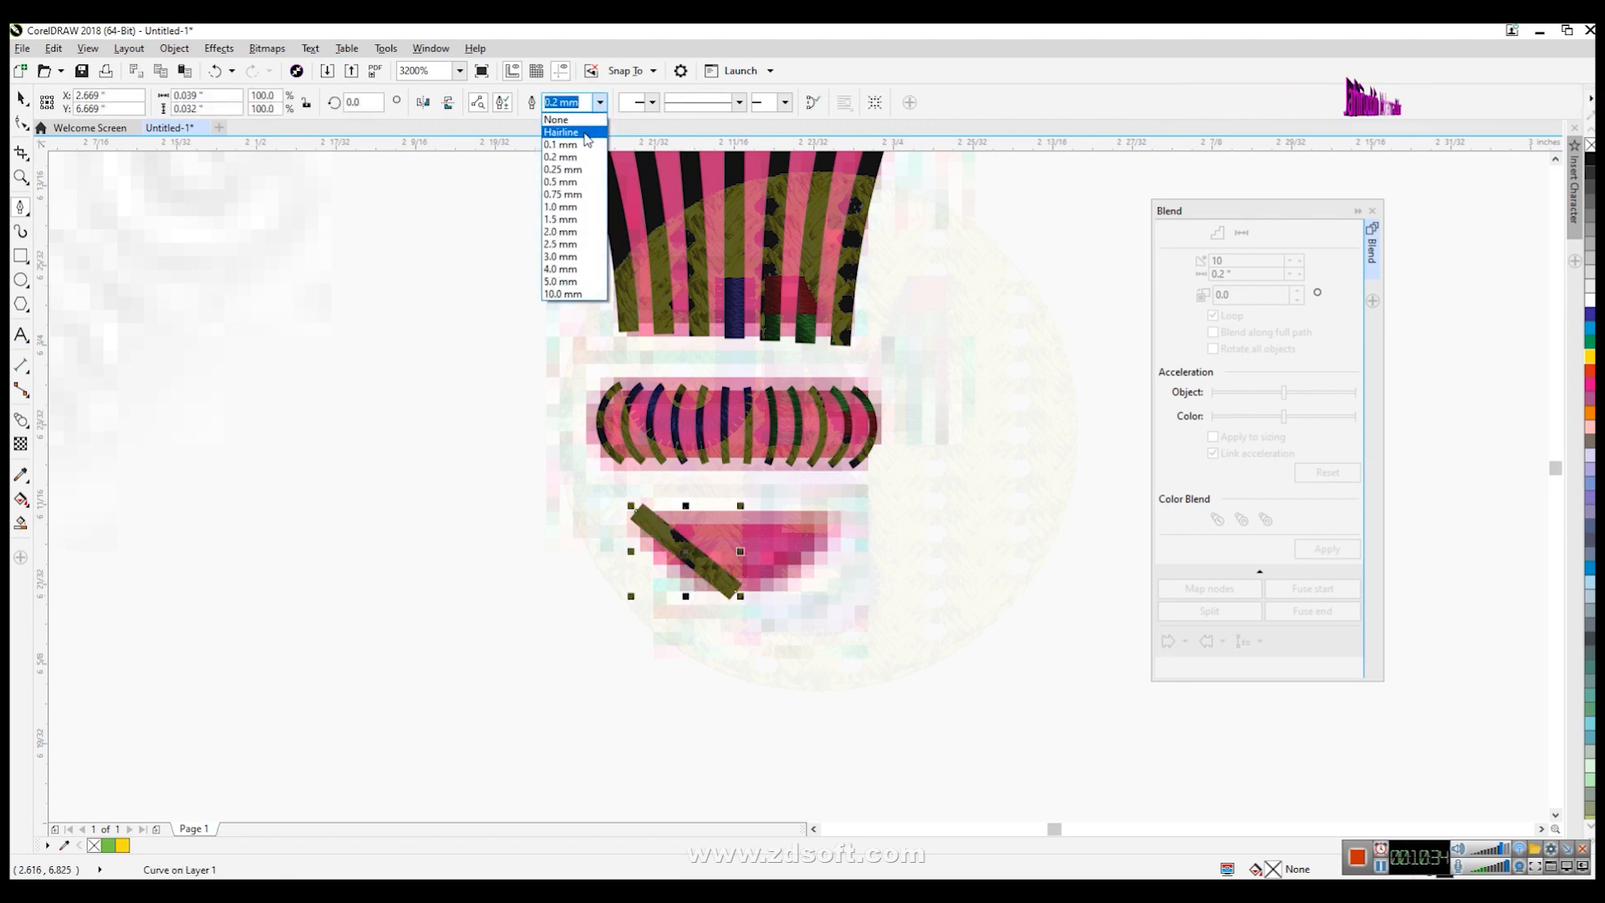
pyautogui.click(568, 117)
# - Convert the line to a curve and bend it into an arc following the bowl's rounded left edge
pyautogui.click(21, 123)
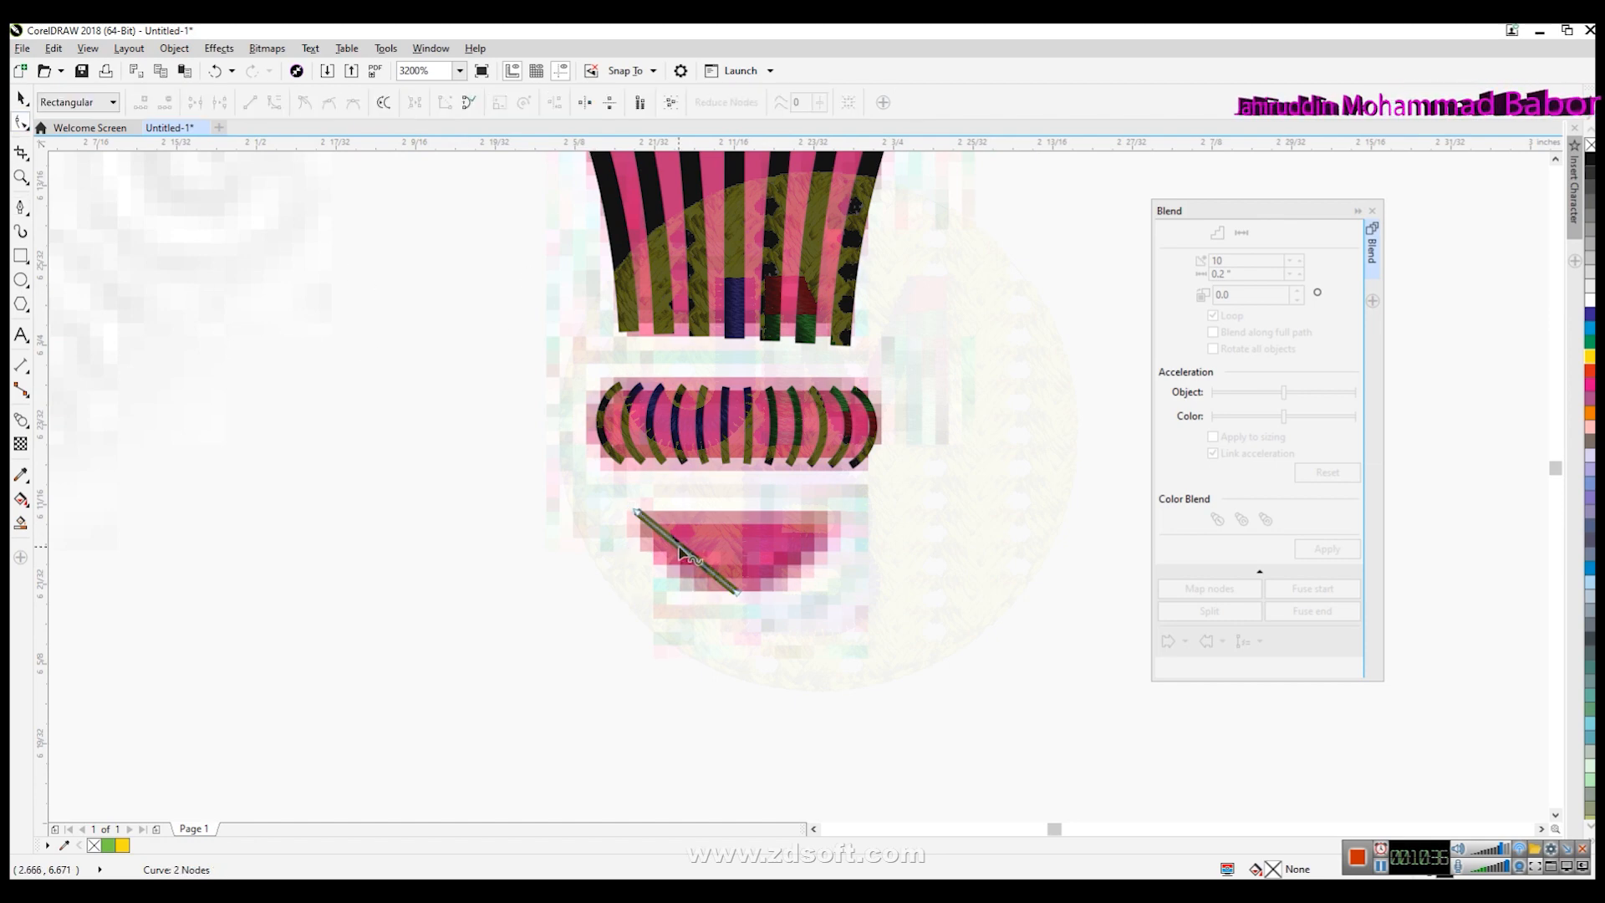
pyautogui.click(274, 102)
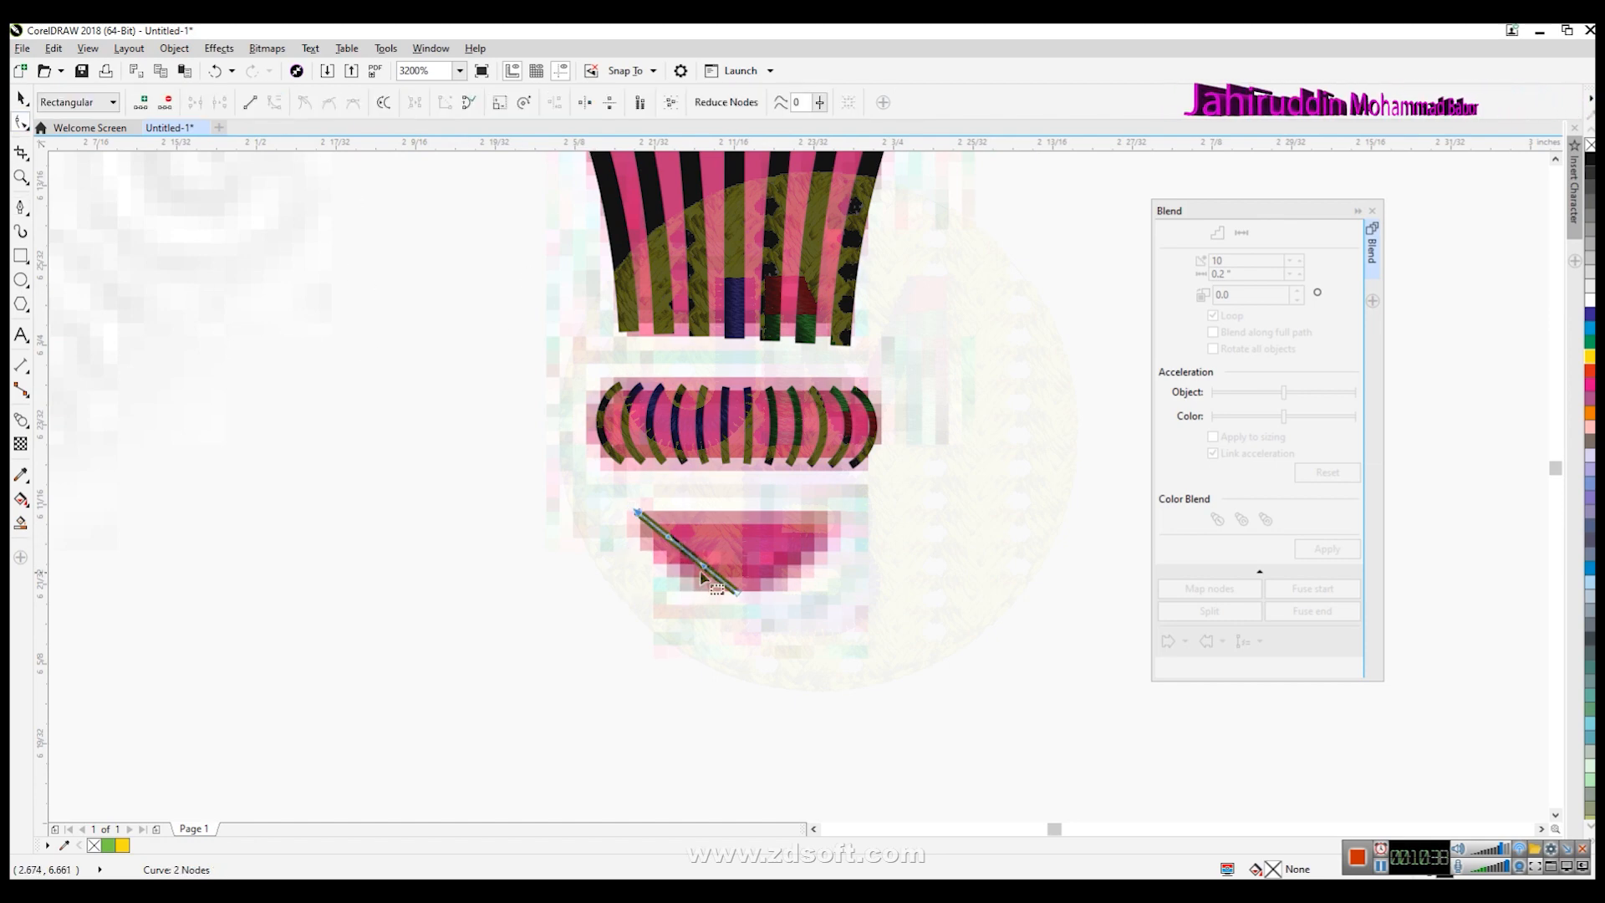
pyautogui.moveTo(706, 568); pyautogui.dragTo(654, 551)
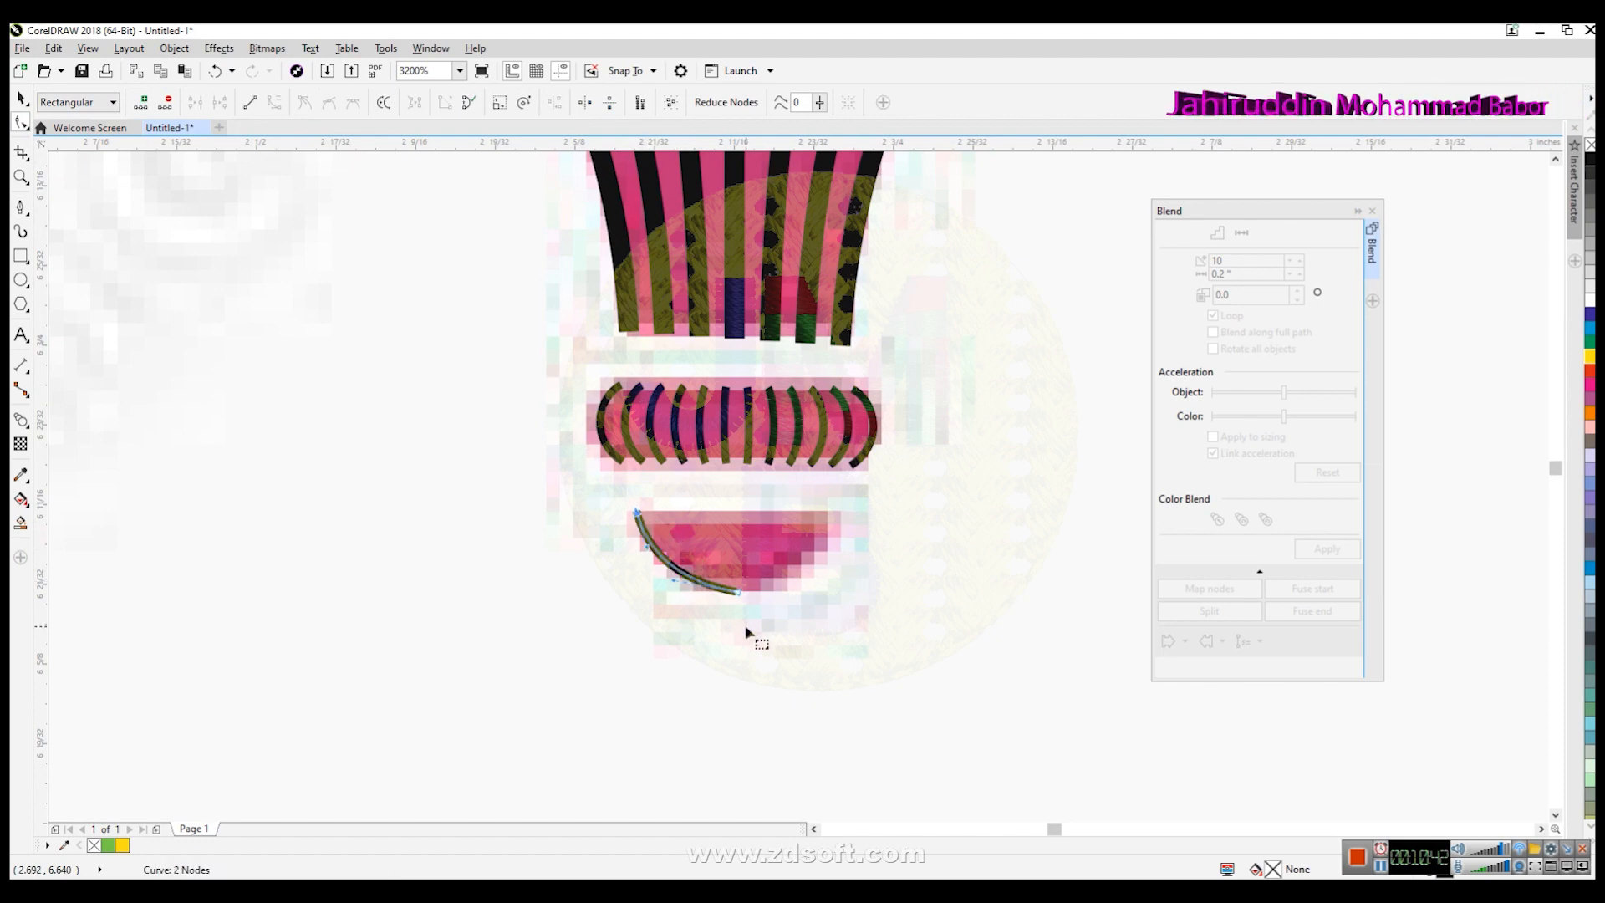
pyautogui.press('space')
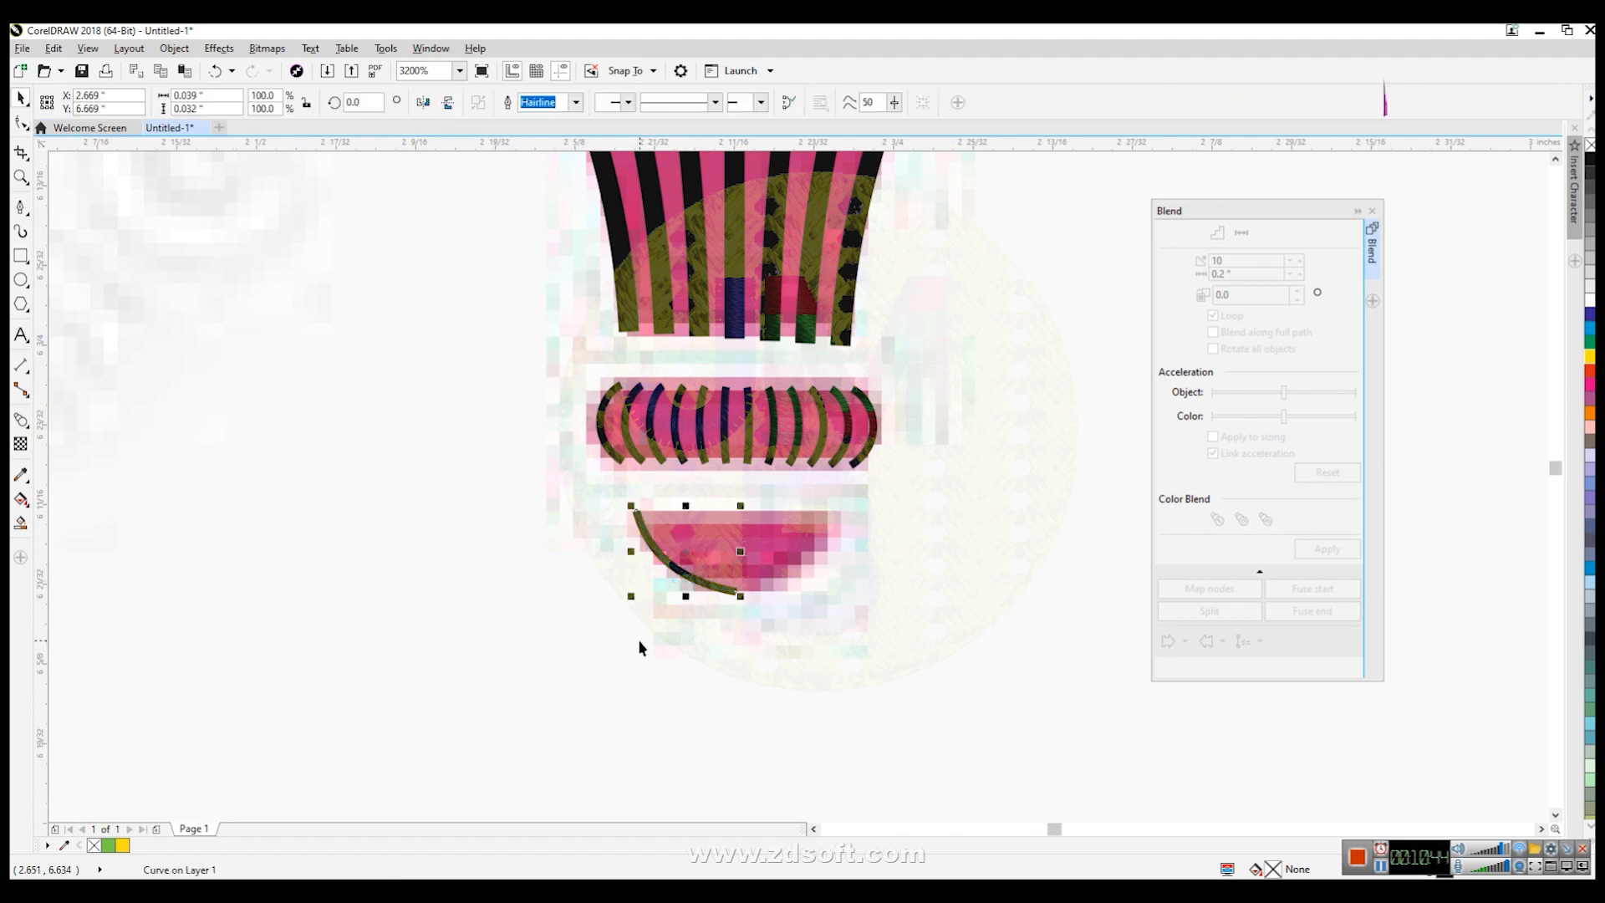
# - Mirror a copy of the bowl arc horizontally and nudge it to the bowl's right edge
pyautogui.click(423, 102)
pyautogui.press('Right')
pyautogui.press('Right')
pyautogui.press('Right')
pyautogui.press('Right')
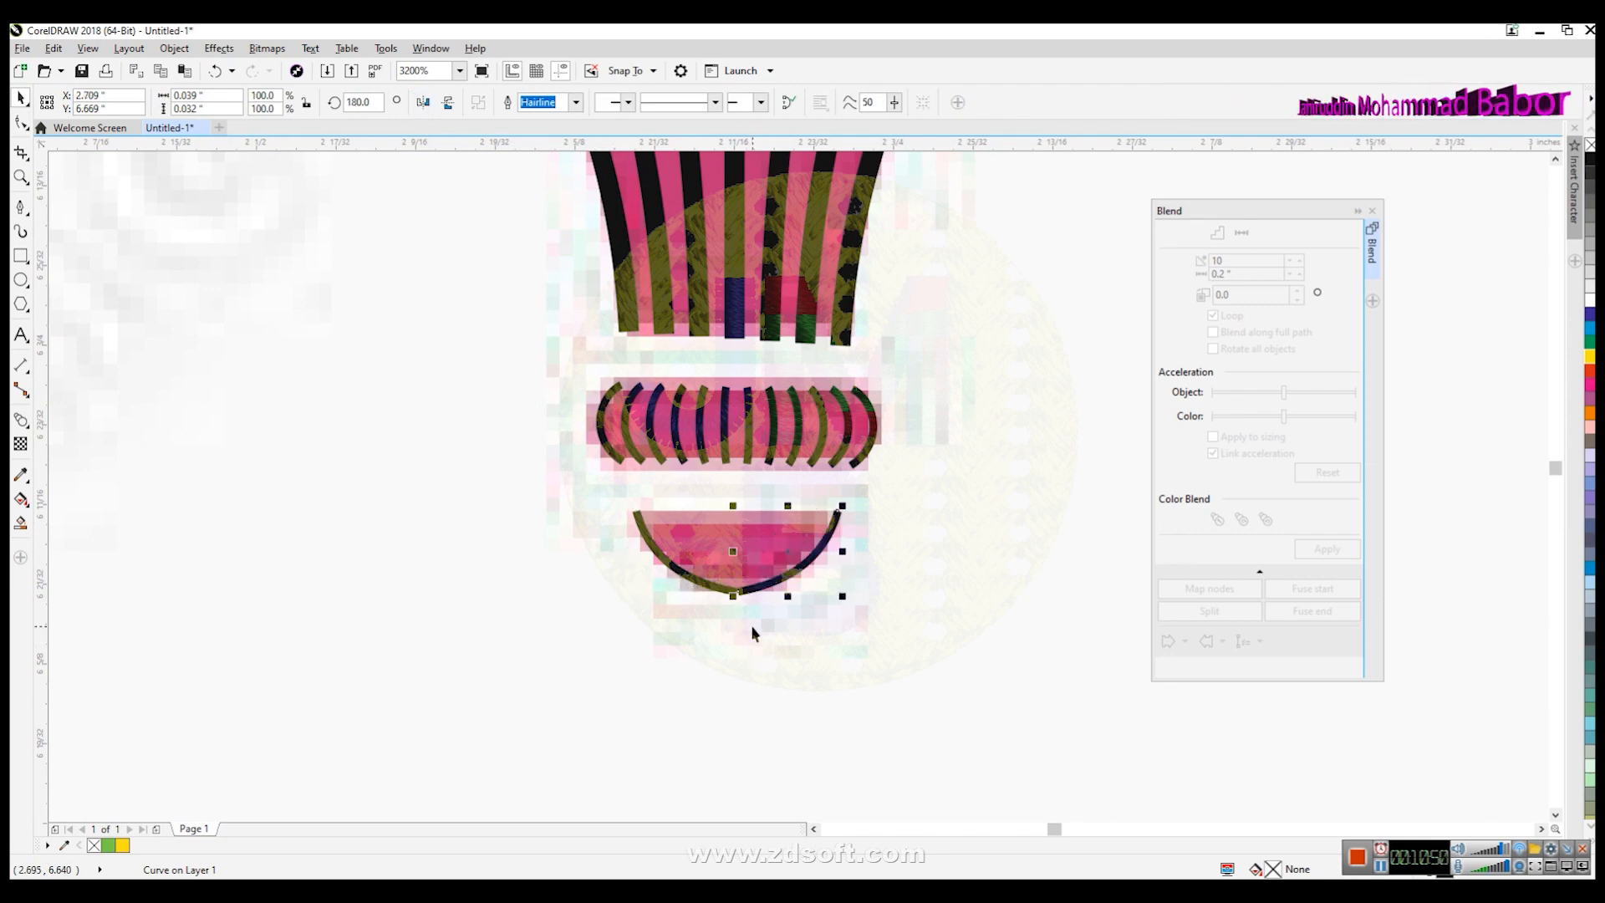
pyautogui.press('Escape')
# - Blend the two bowl arcs and set the blend to 10 steps
pyautogui.click(698, 576)
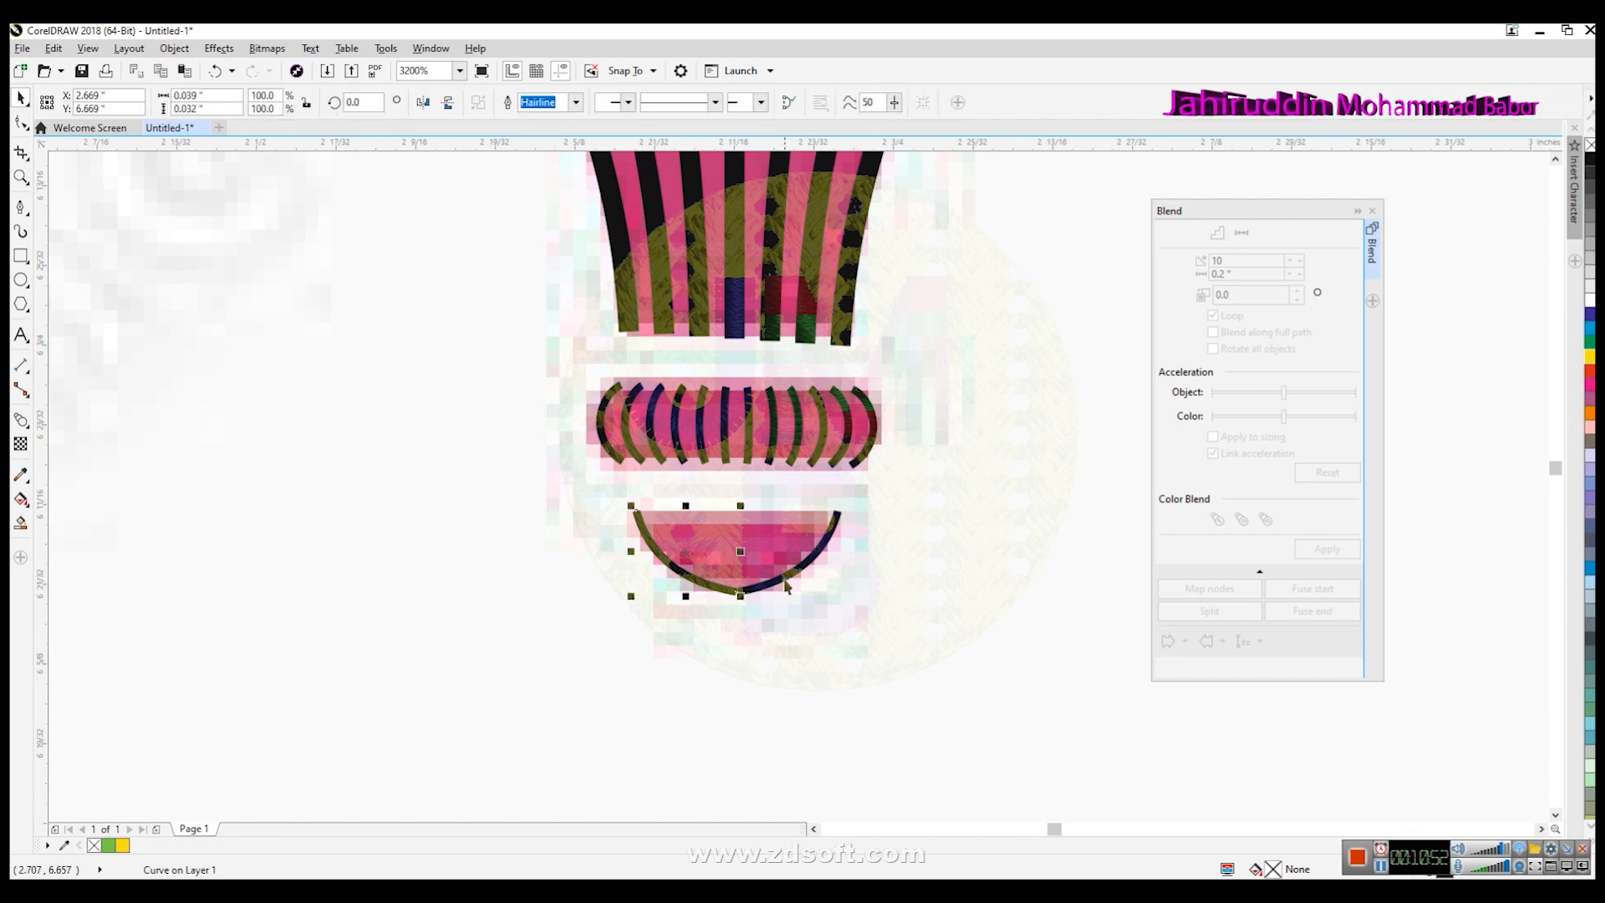
pyautogui.keyDown('shift'); pyautogui.click(785, 576); pyautogui.keyUp('shift')
pyautogui.doubleClick(1215, 260)
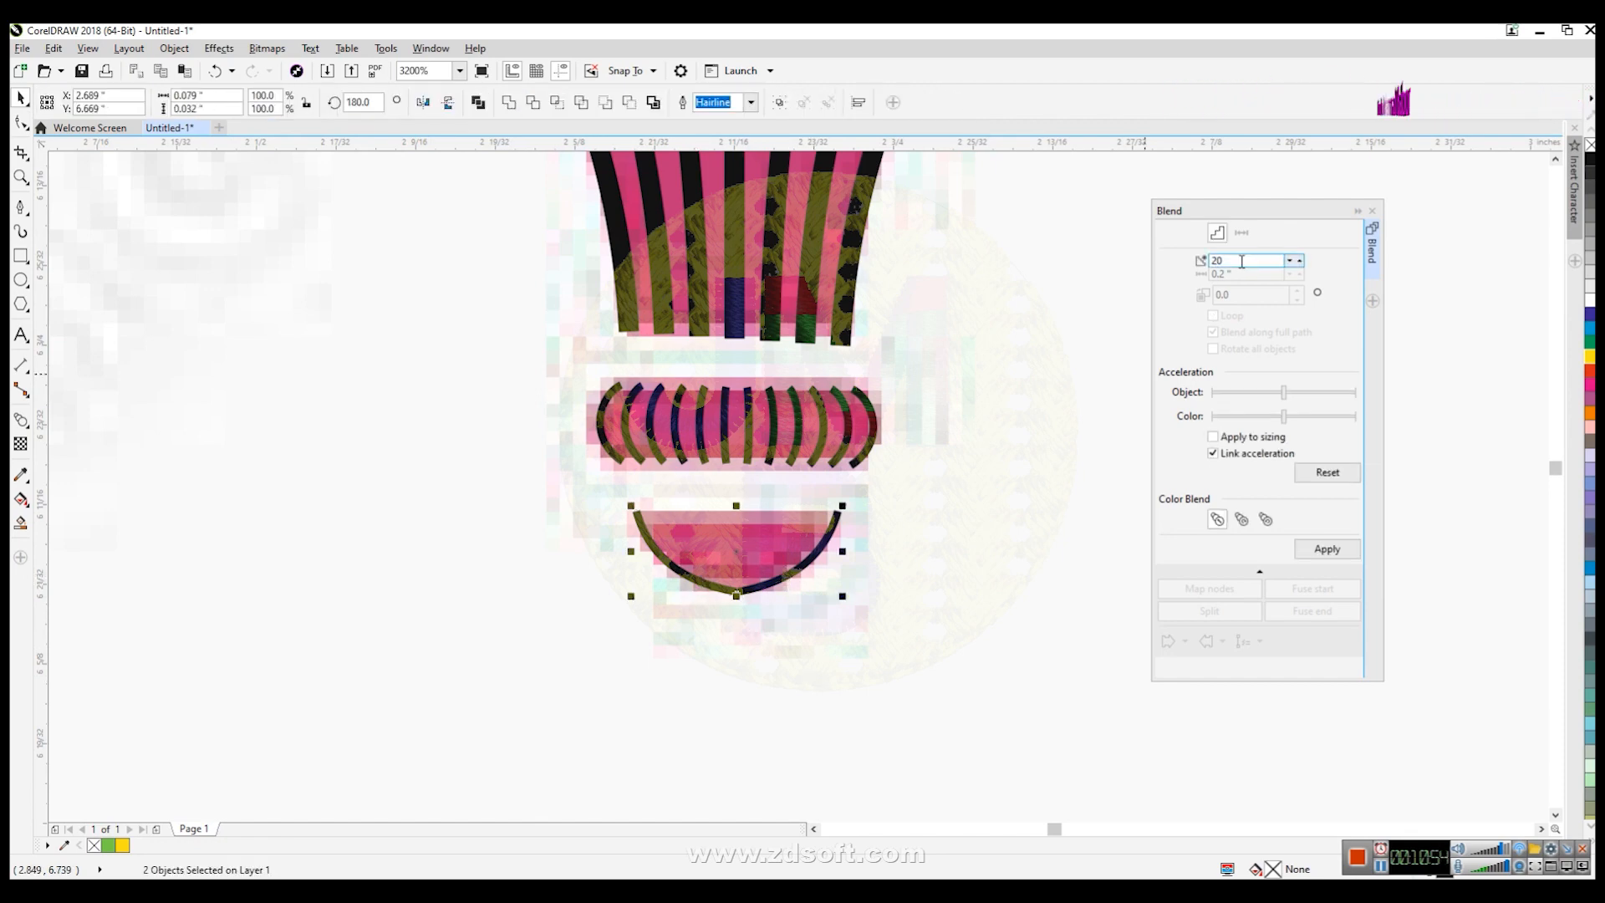
pyautogui.write('10')
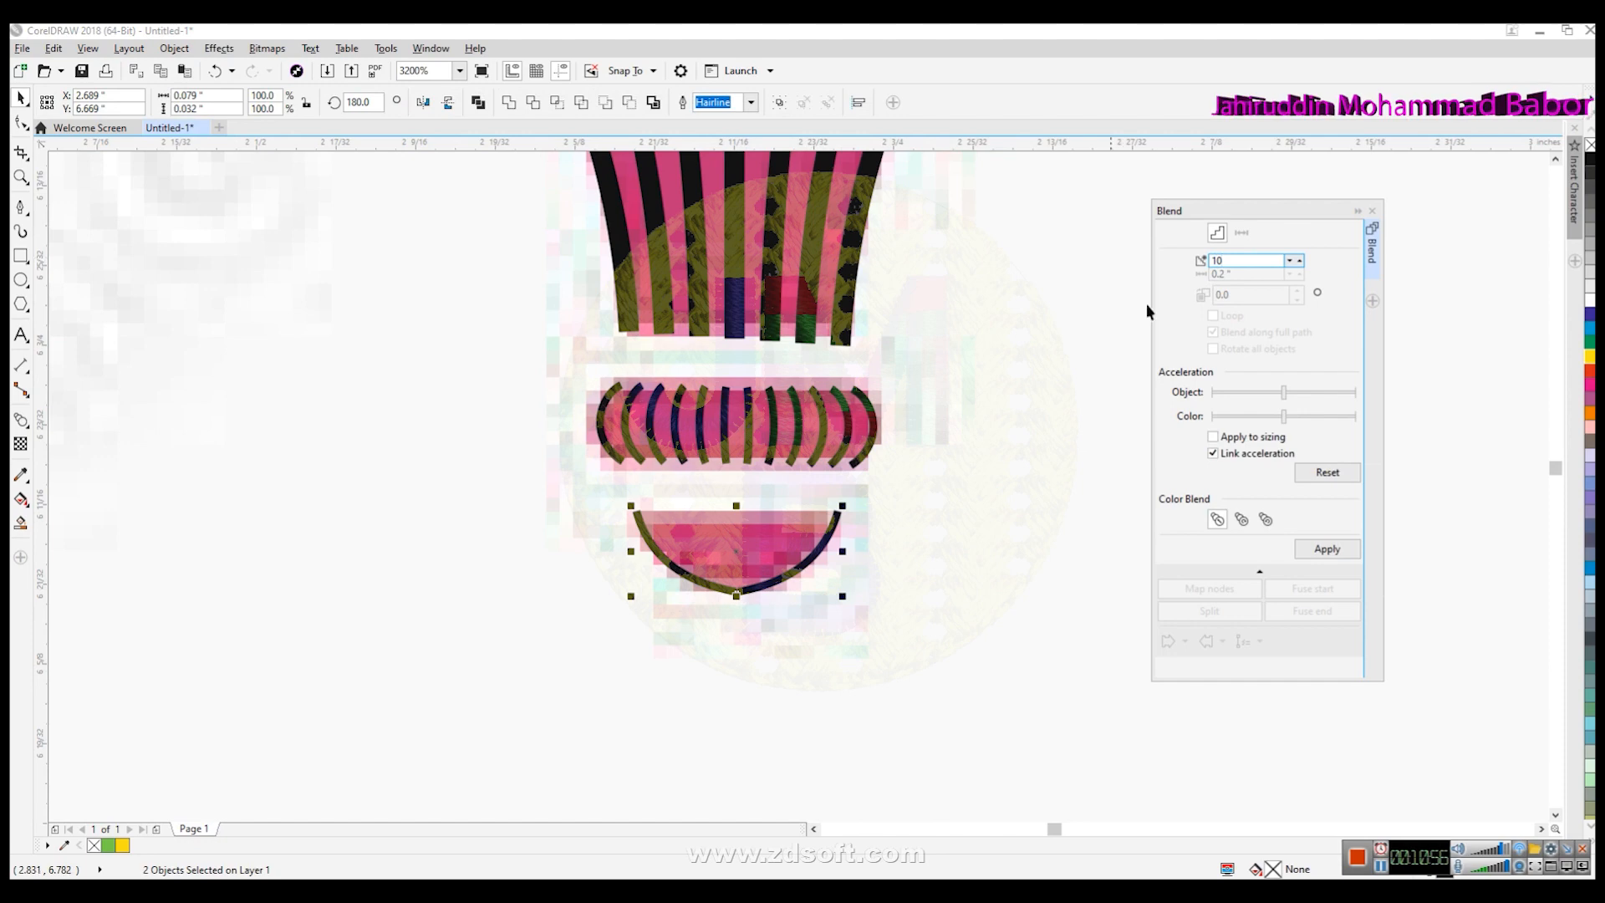
pyautogui.click(1327, 548)
pyautogui.press('Escape')
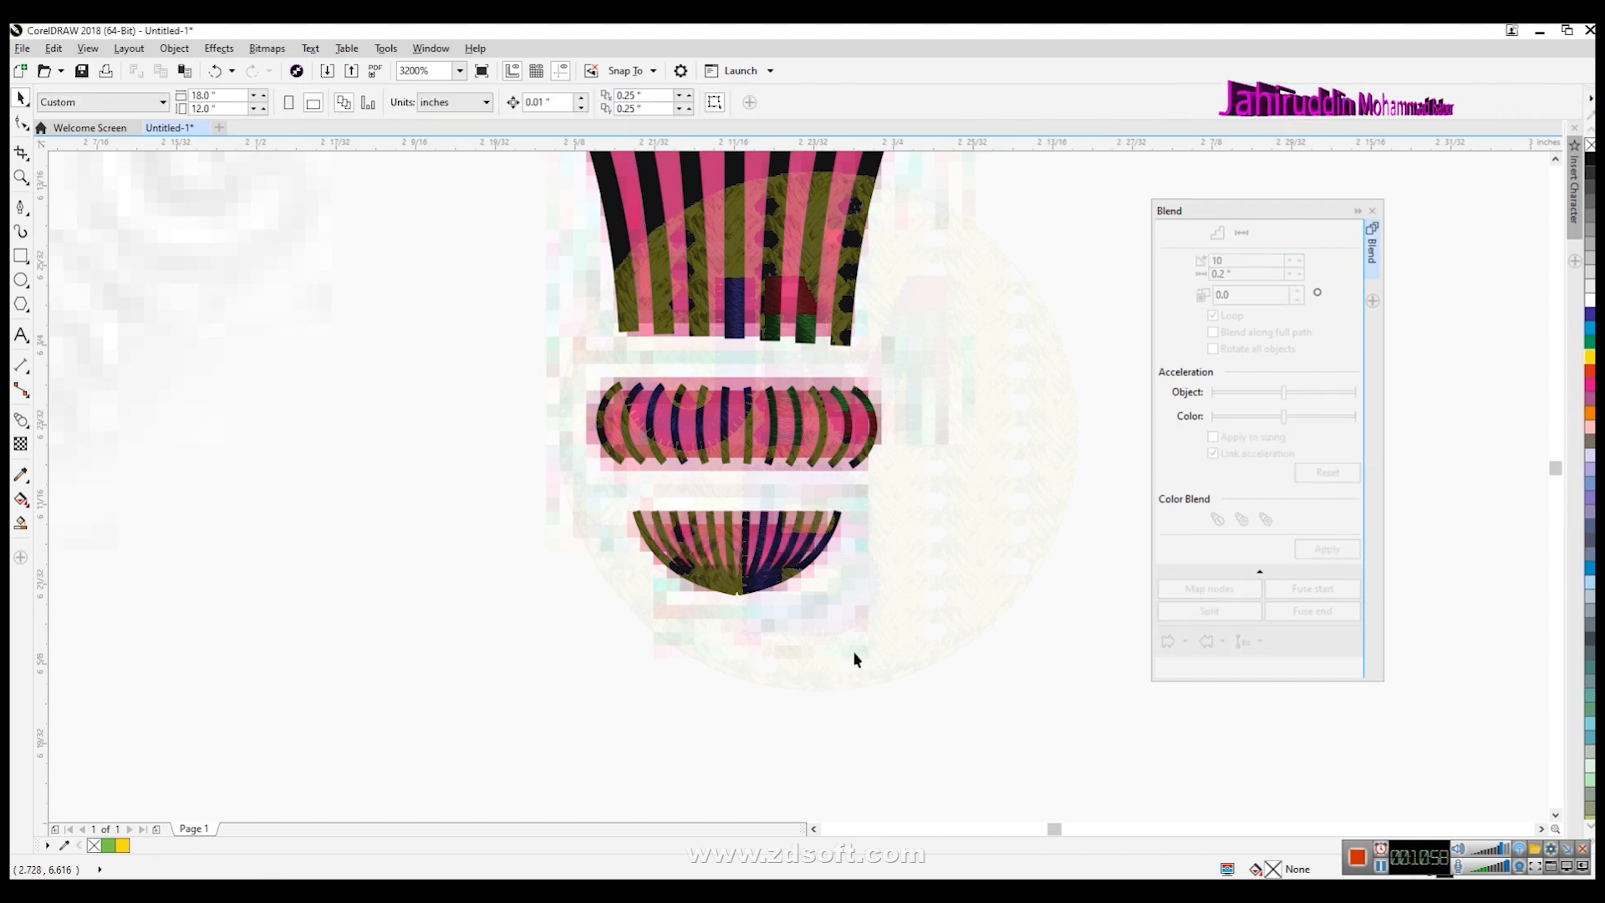
# - Draw a two-segment line up the left side of the central window arch to its peak
pyautogui.press('F3')
pyautogui.press('F3')
pyautogui.press('F3')
pyautogui.press('F3')
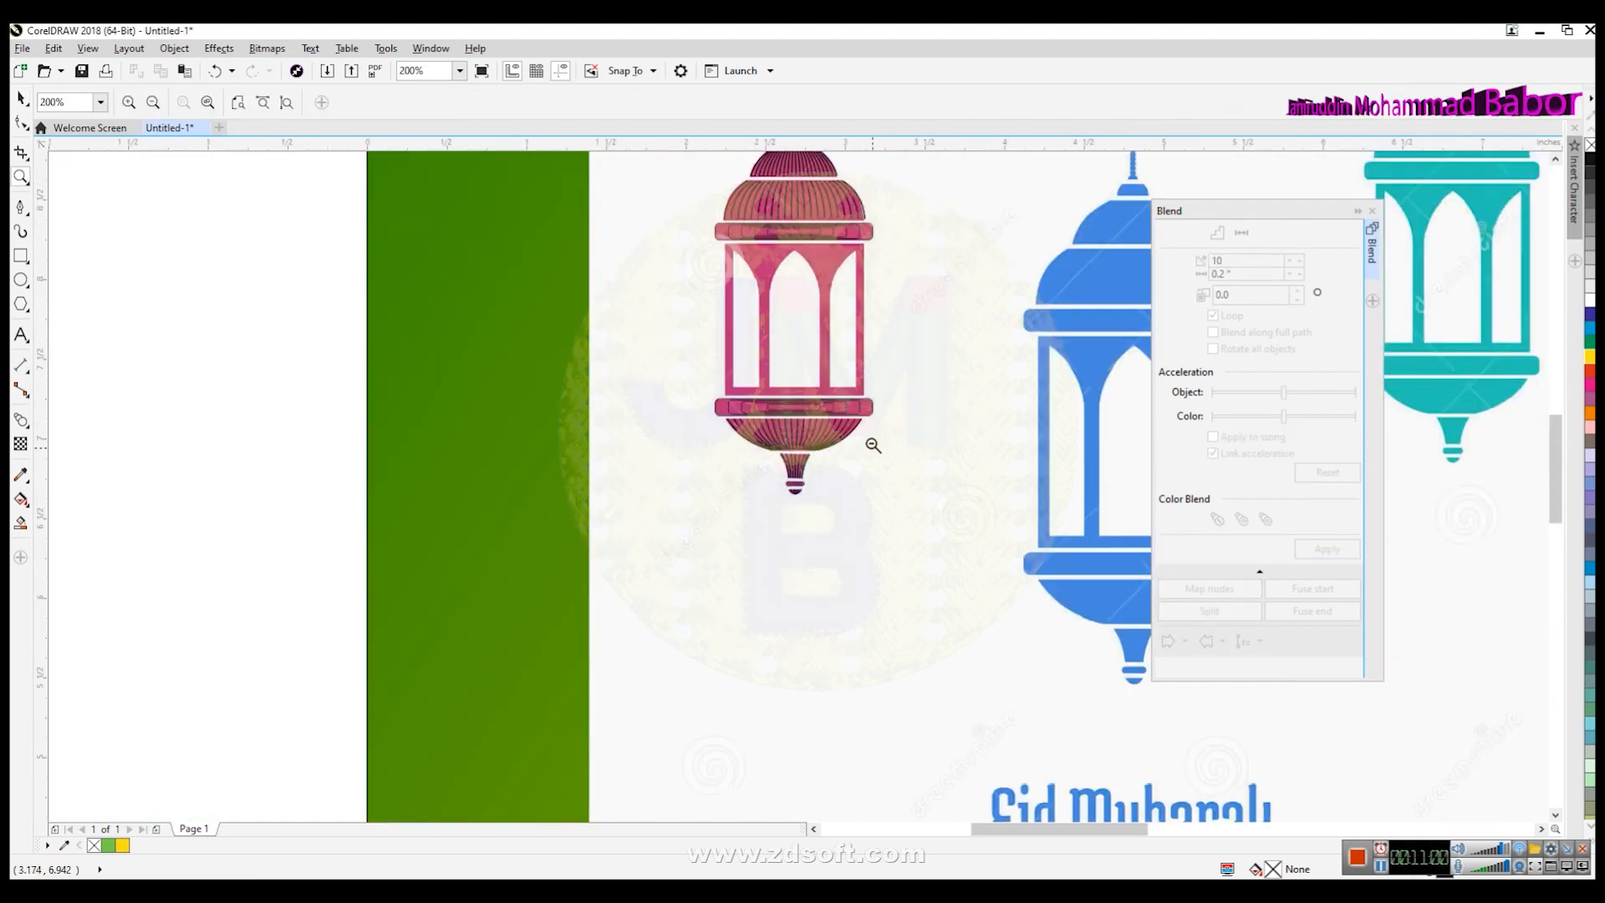
pyautogui.press('F3')
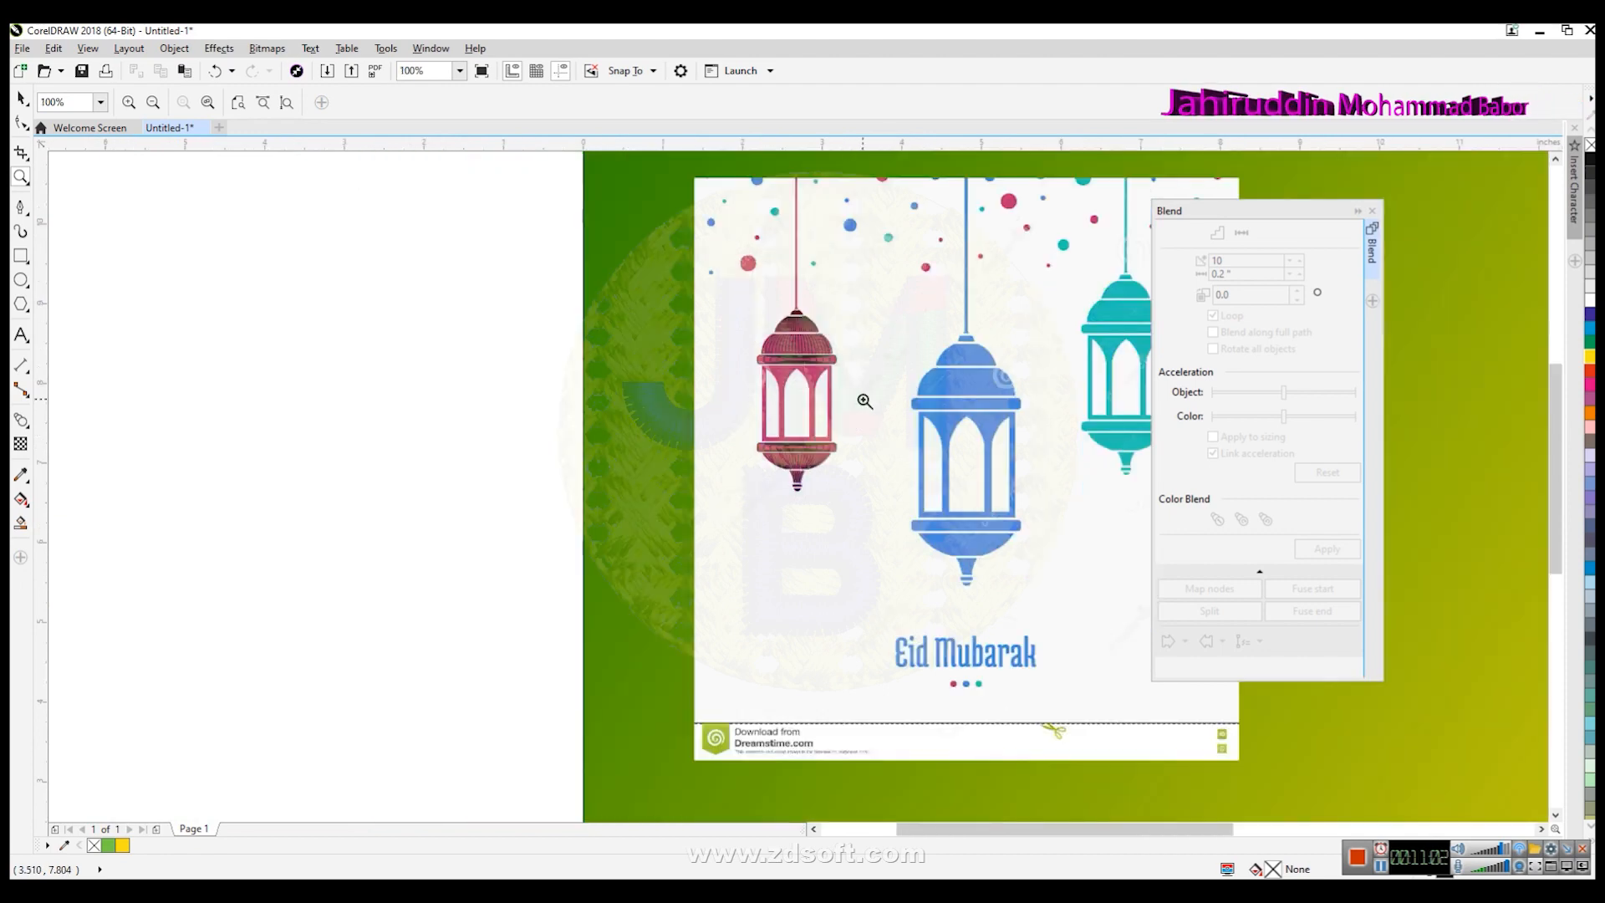
pyautogui.moveTo(1204, 219); pyautogui.dragTo(1327, 222)
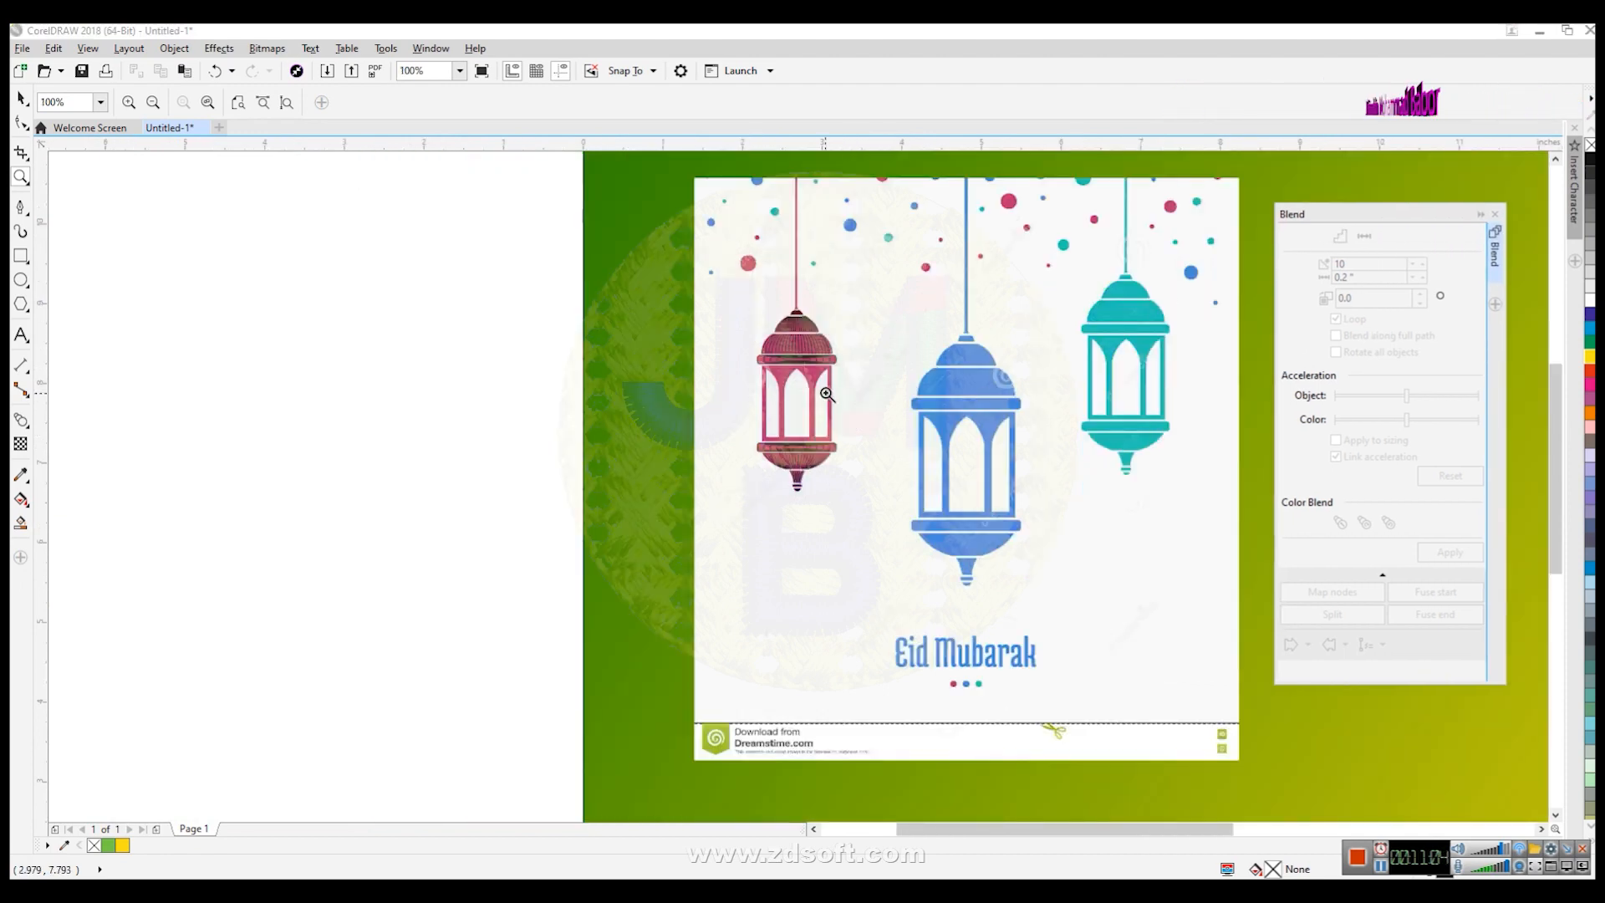
pyautogui.click(826, 390)
pyautogui.click(786, 549)
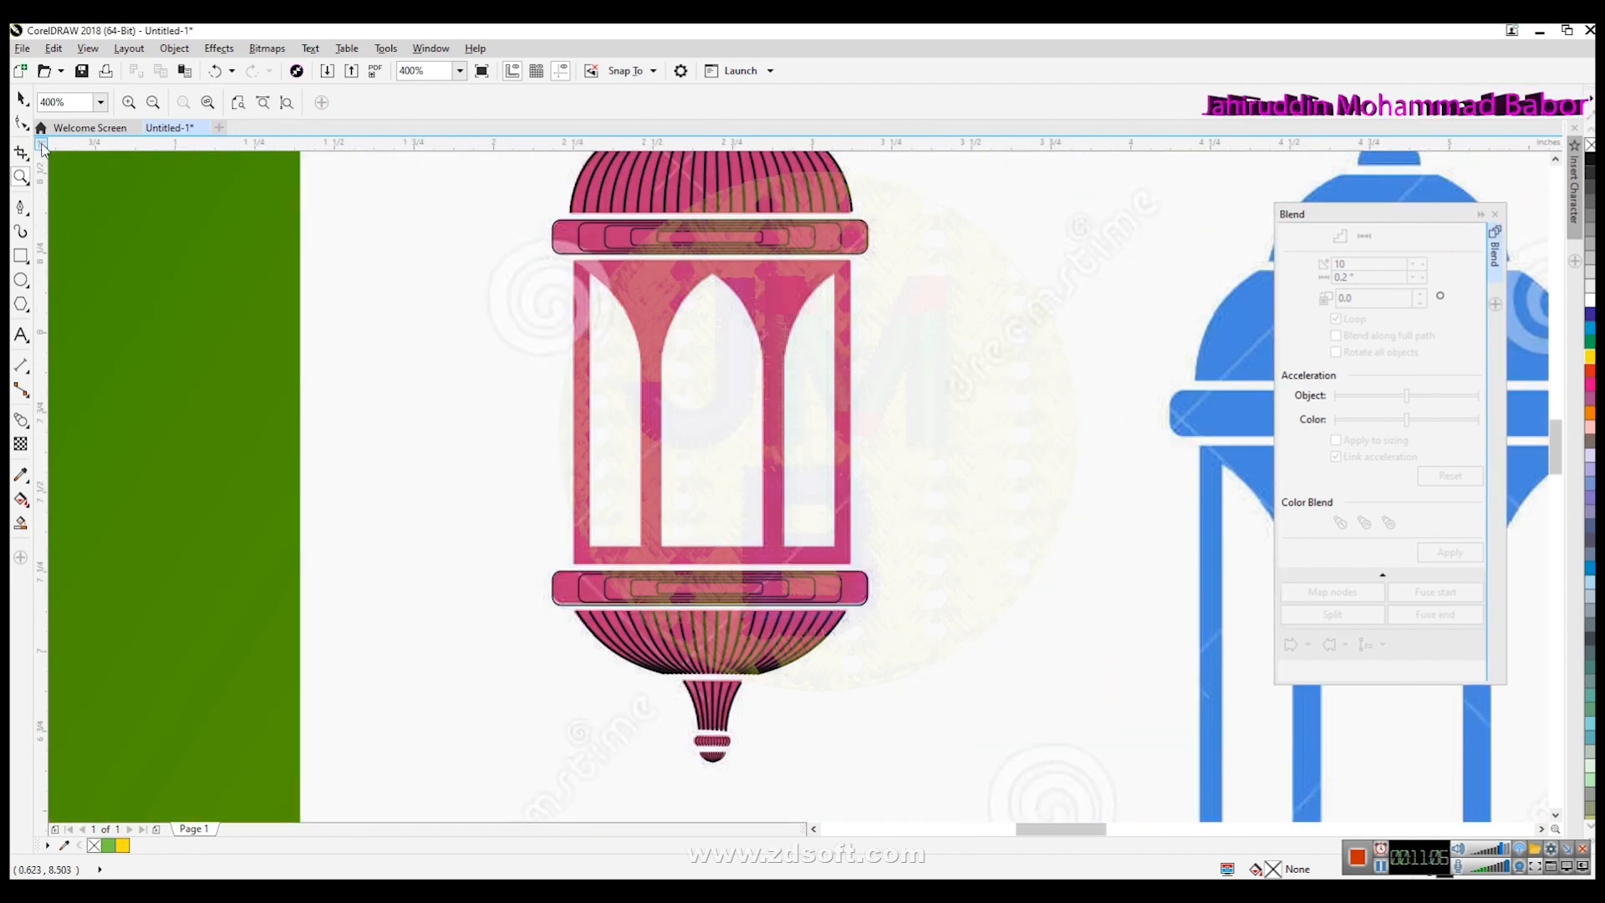
pyautogui.click(21, 207)
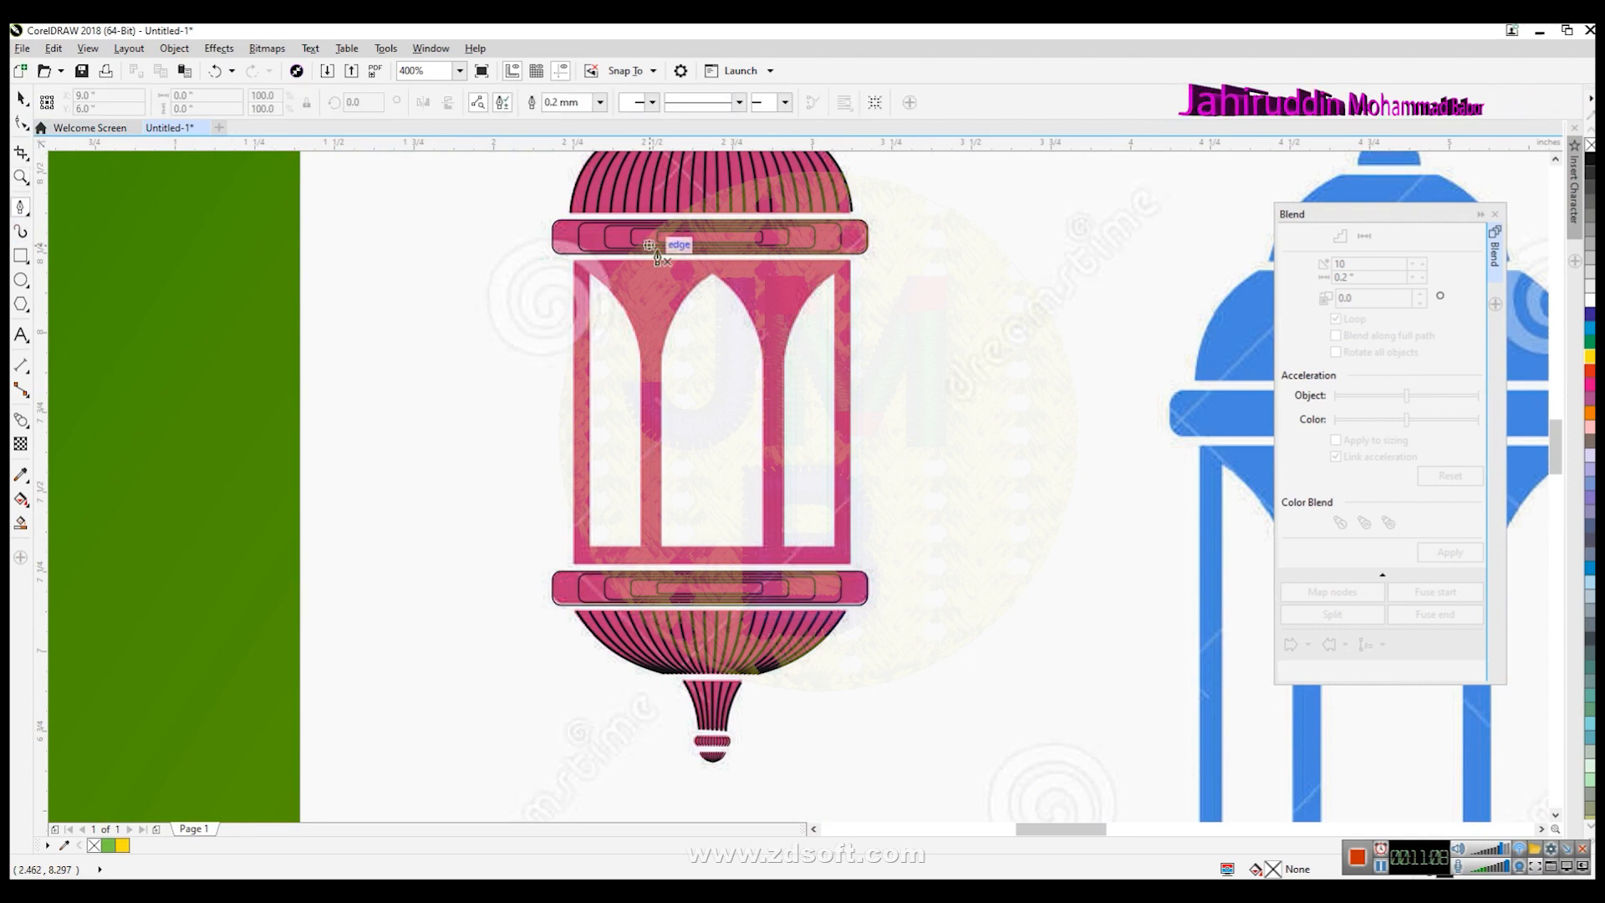
pyautogui.click(712, 276)
pyautogui.click(663, 352)
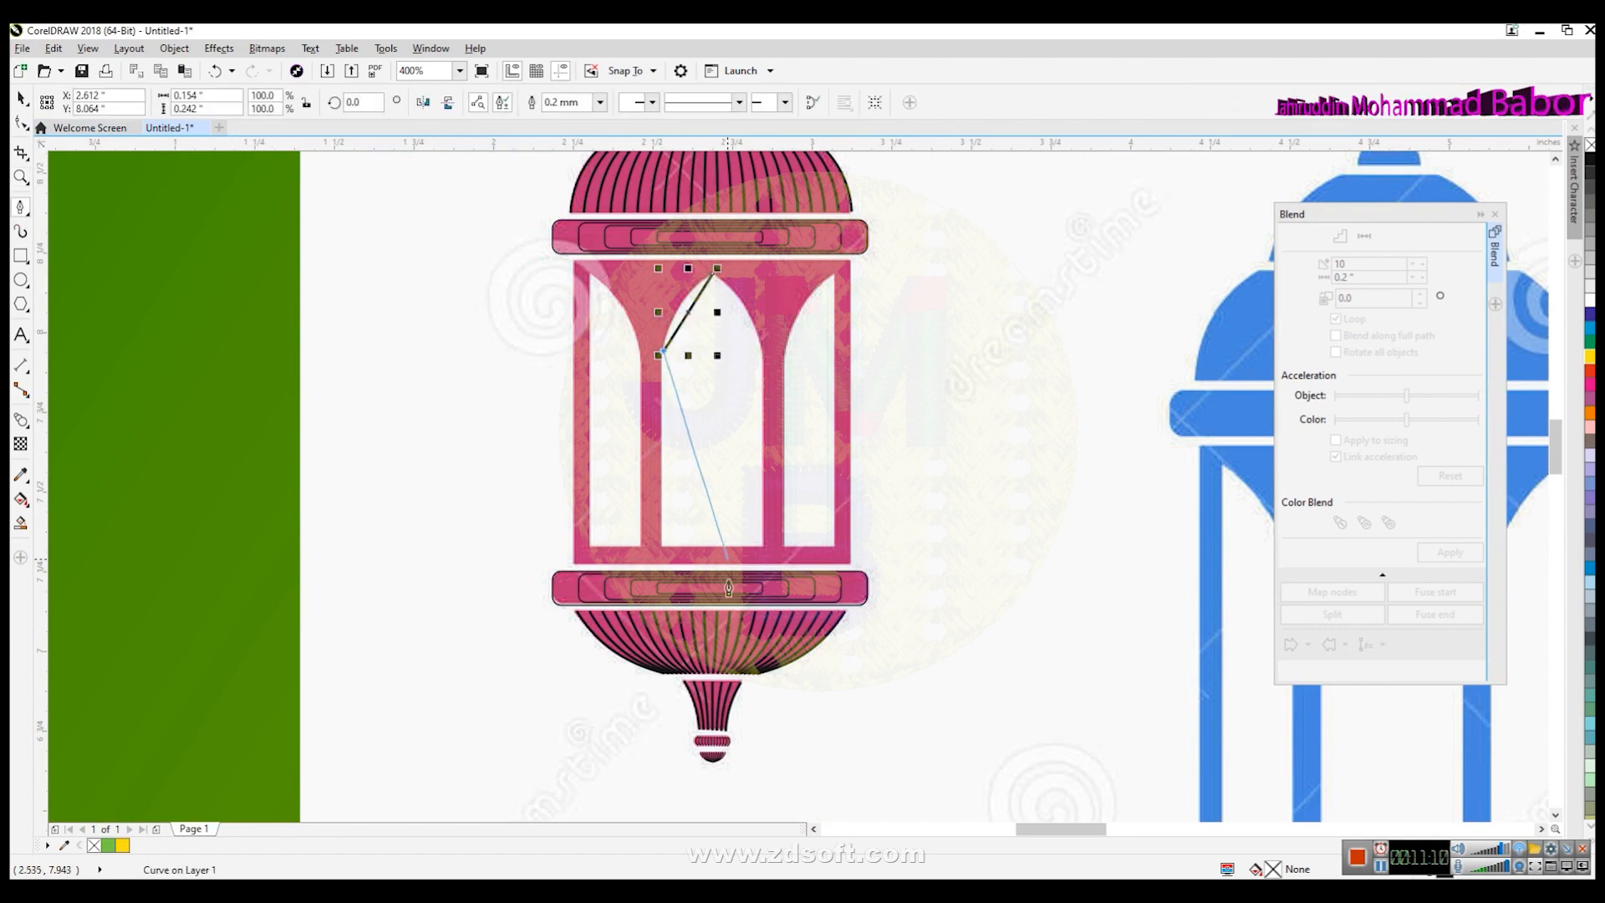
pyautogui.doubleClick(663, 554)
pyautogui.scroll(1, 717, 342)
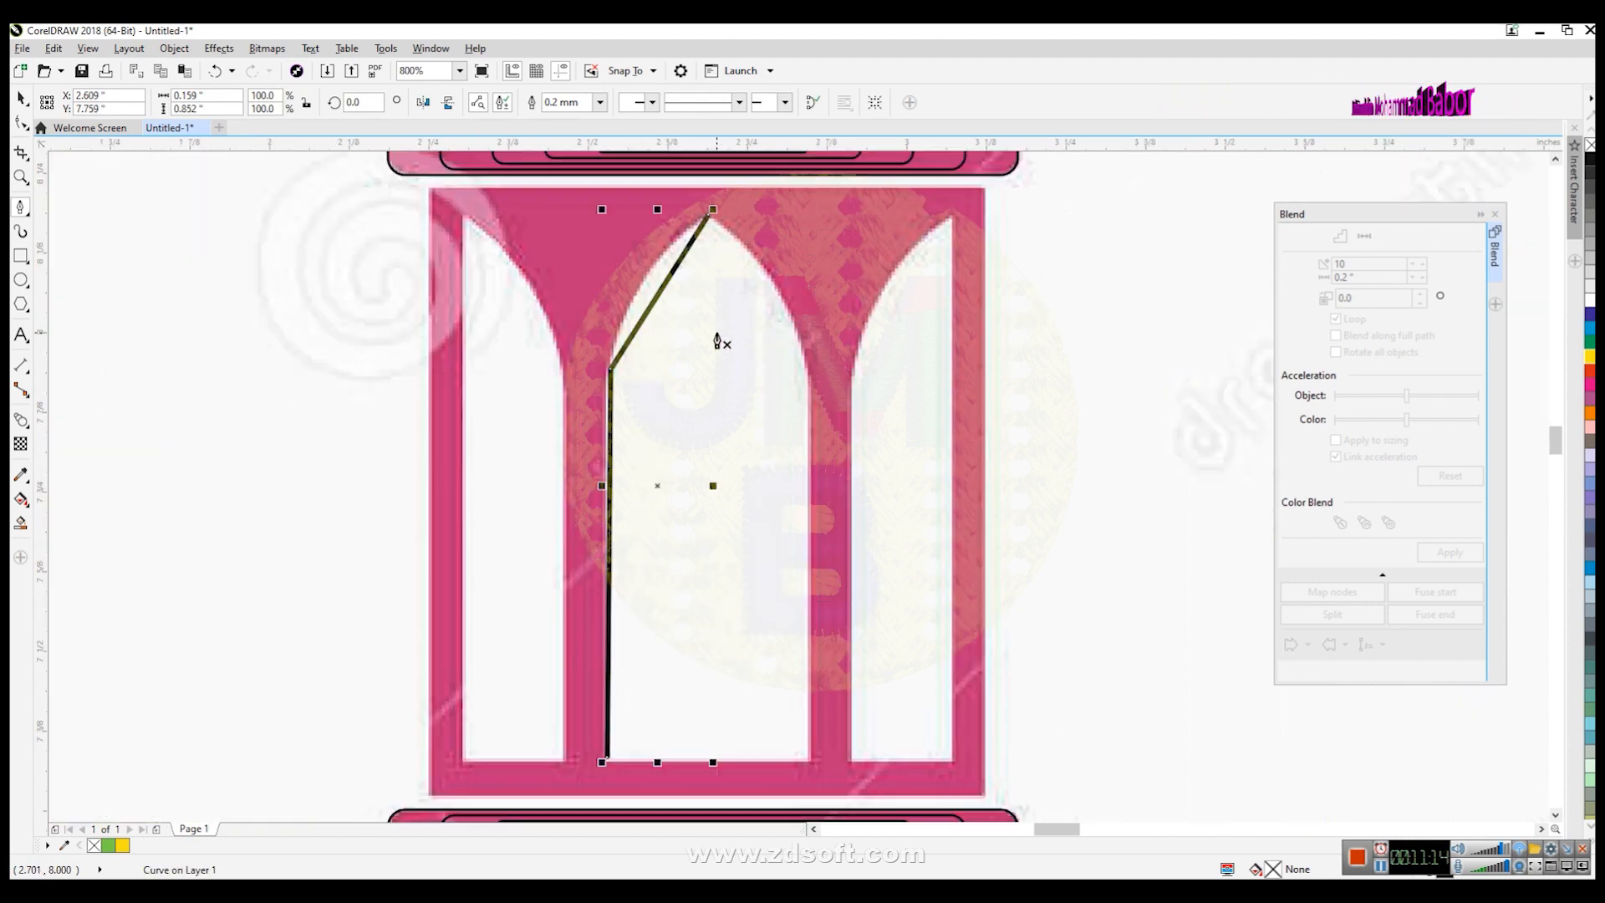
# - Convert the line's upper segment to a curve and bend it to follow the arch's rounded top
pyautogui.click(21, 123)
pyautogui.scroll(1, 589, 328)
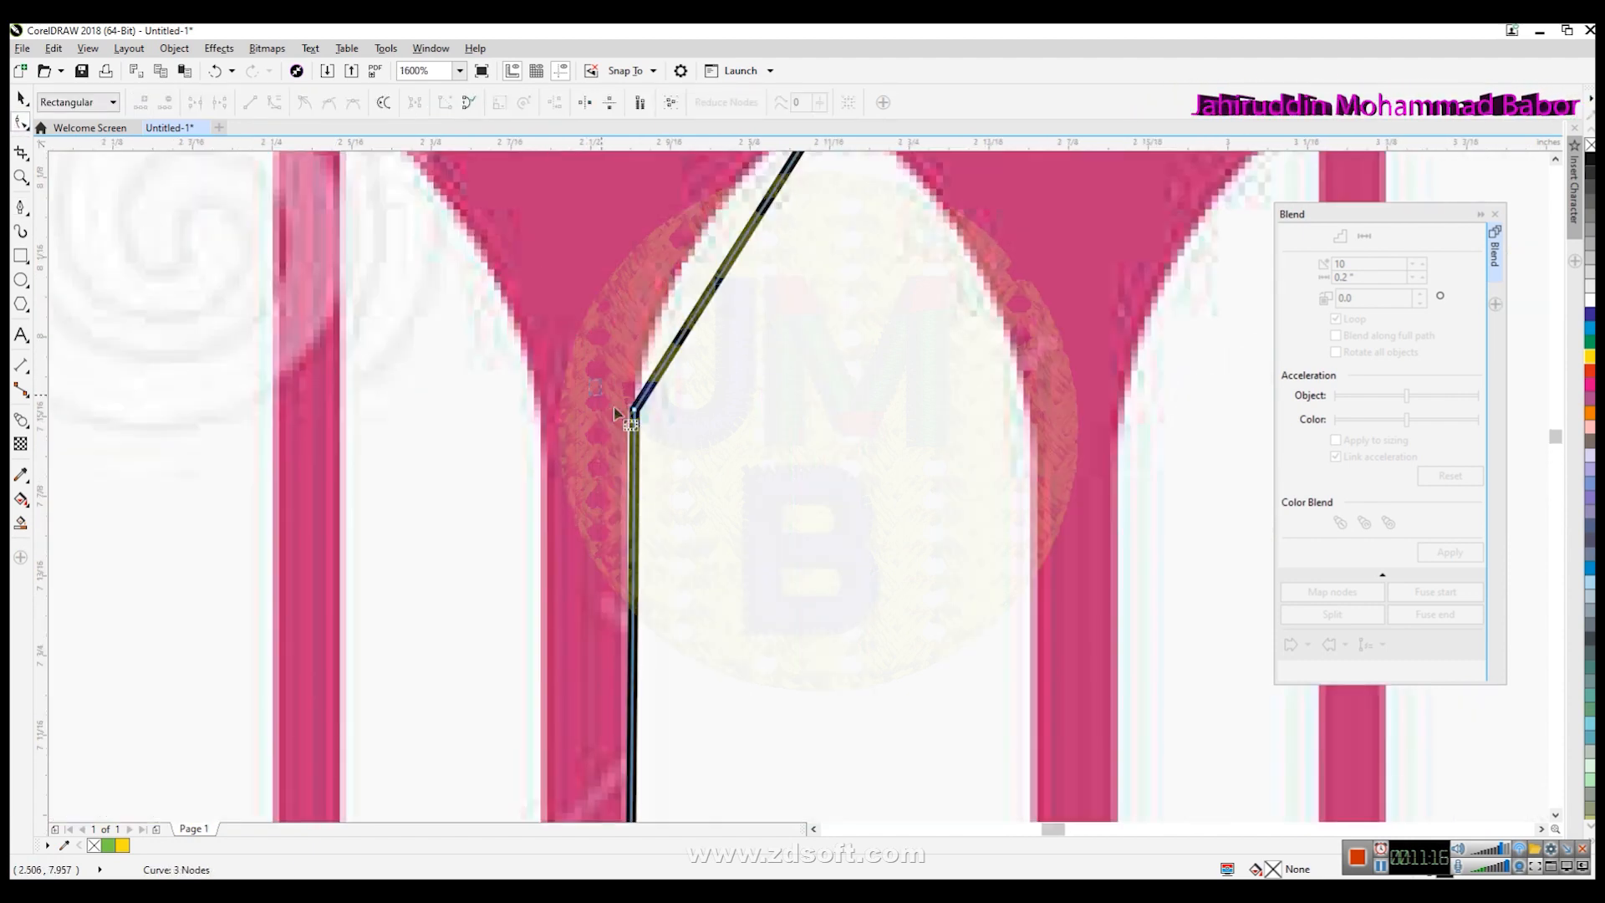
pyautogui.moveTo(637, 407); pyautogui.dragTo(630, 416)
pyautogui.scroll(-1, 720, 409)
pyautogui.click(726, 335)
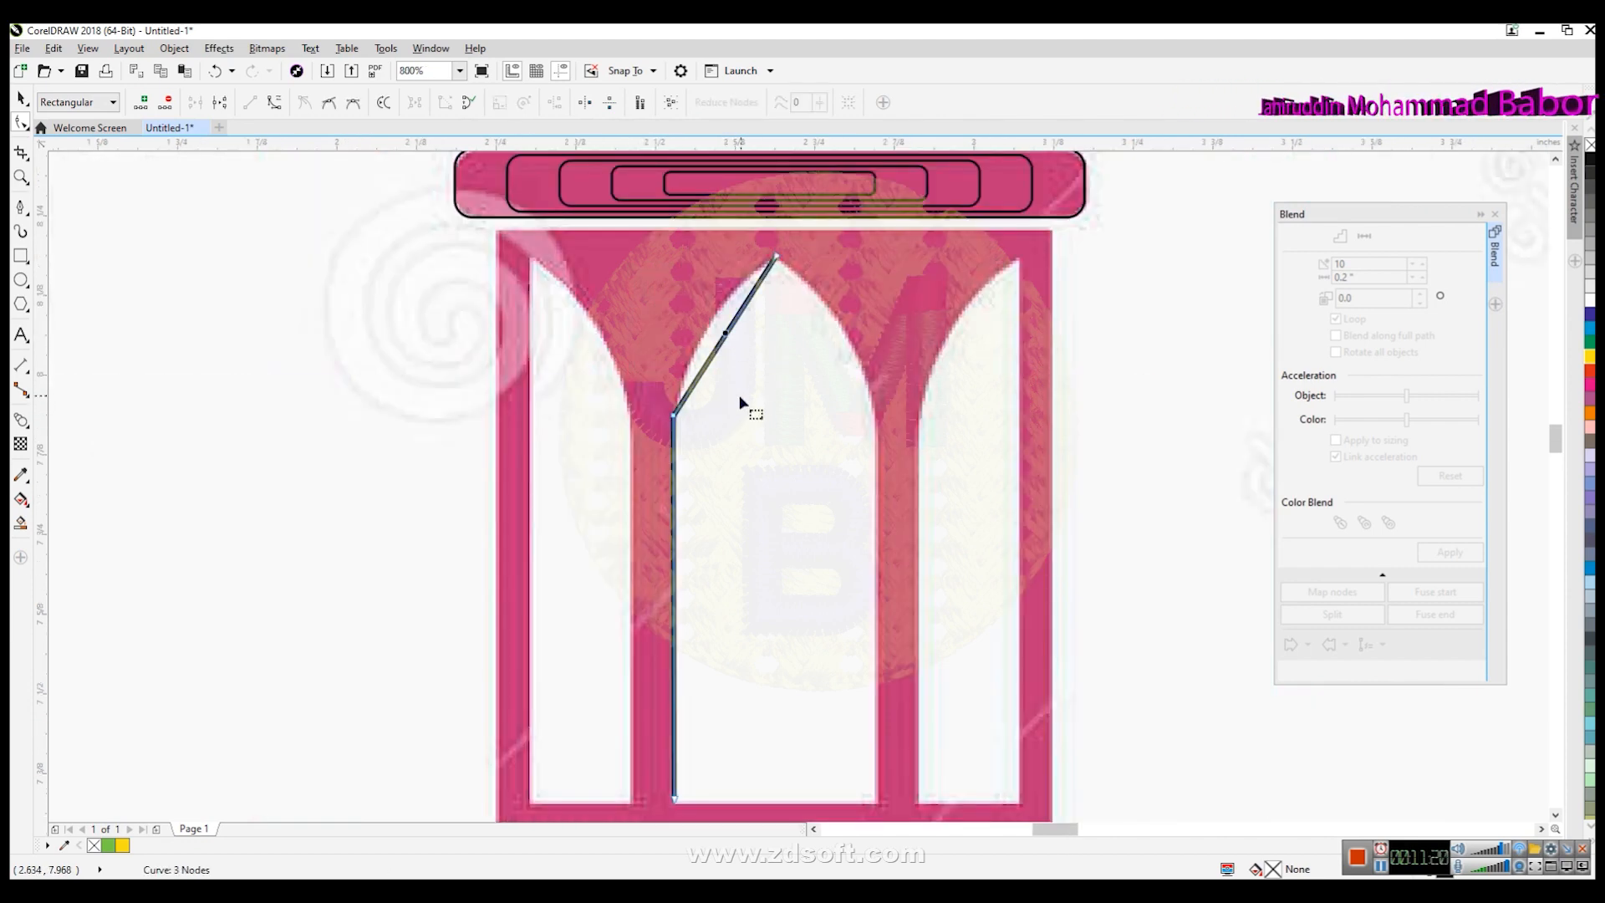
pyautogui.click(274, 101)
pyautogui.scroll(1, 773, 296)
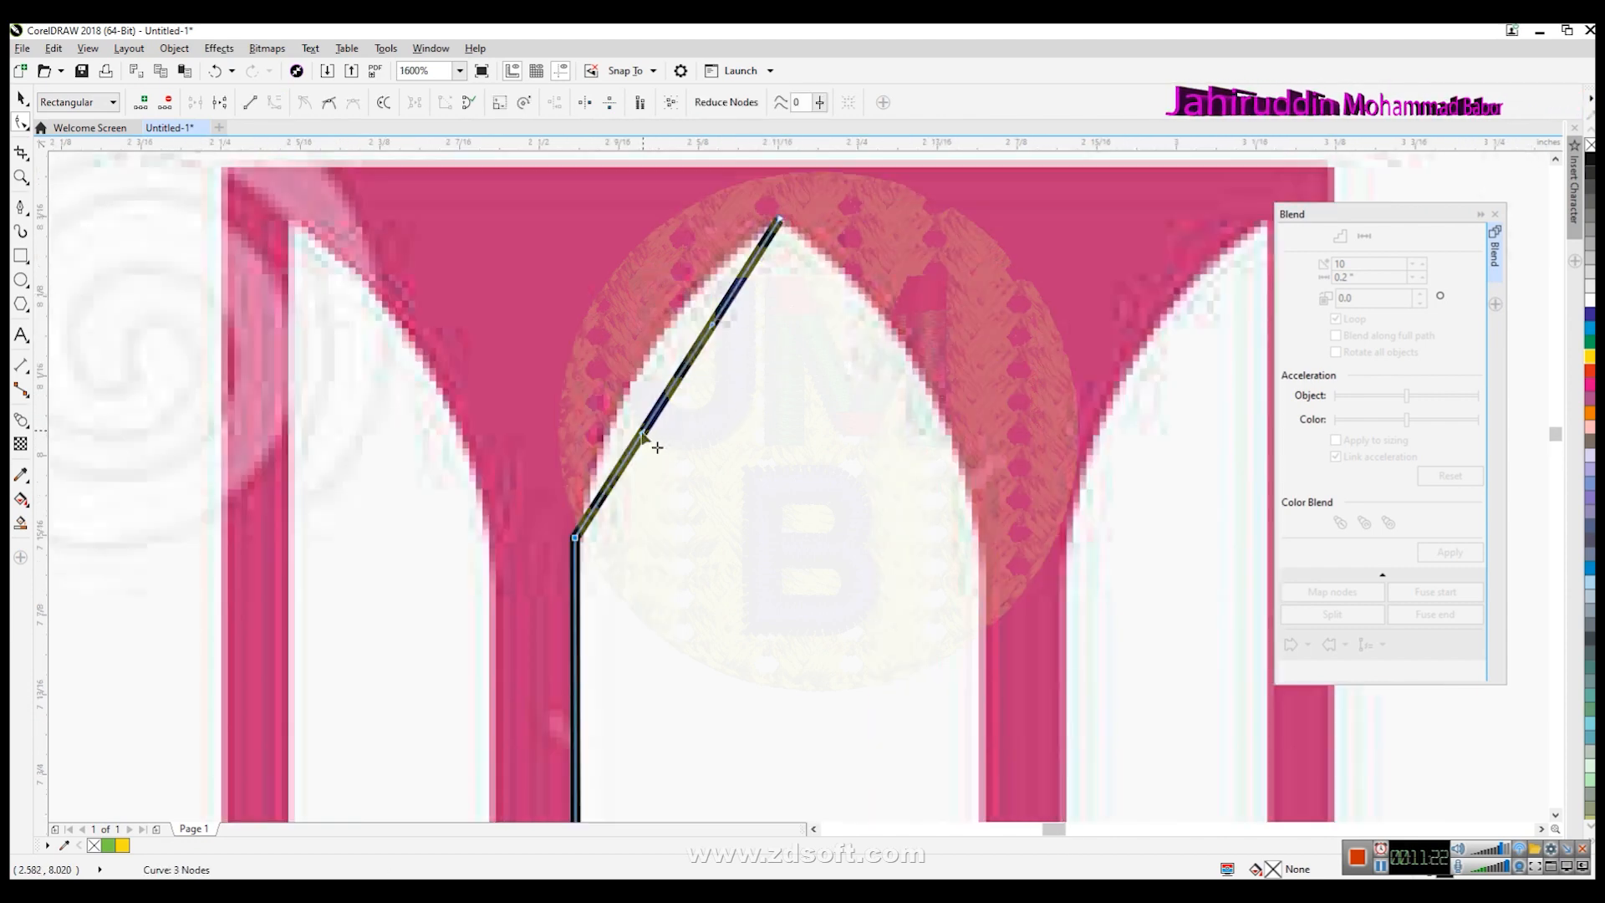
pyautogui.moveTo(651, 432); pyautogui.dragTo(621, 400)
pyautogui.moveTo(726, 337); pyautogui.dragTo(681, 305)
pyautogui.scroll(-2, 759, 483)
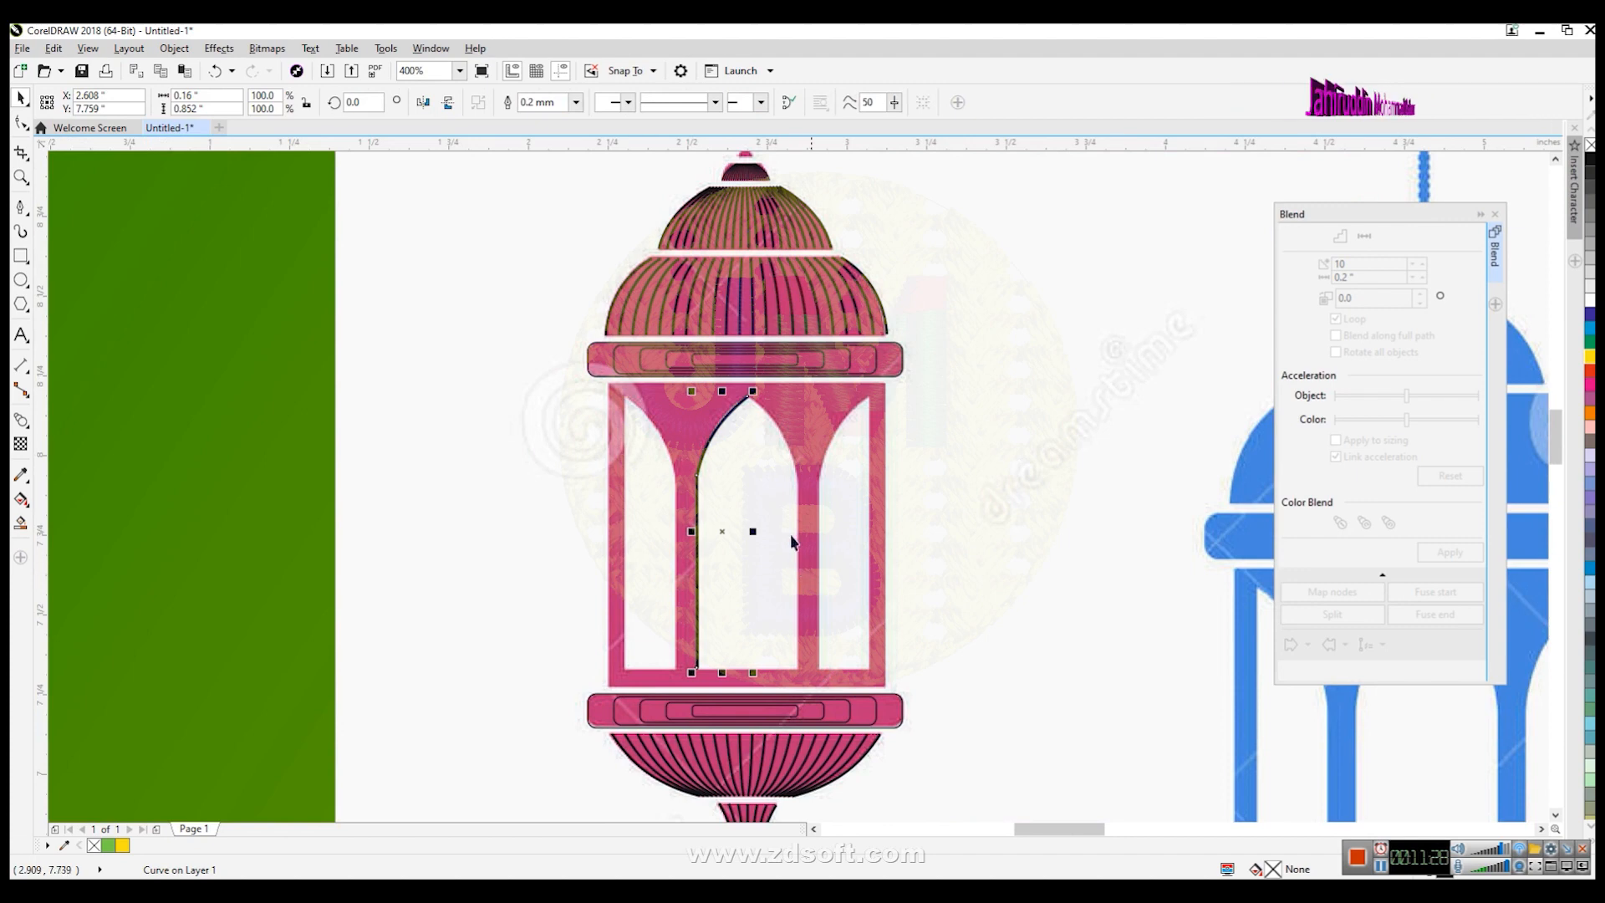
# - Mirror a copy of the arch line horizontally and nudge it to the arch's right side
pyautogui.click(423, 102)
pyautogui.press('Right')
pyautogui.press('Right')
pyautogui.press('Right')
pyautogui.press('Right')
pyautogui.press('Right')
pyautogui.press('Right')
pyautogui.press('Right')
pyautogui.press('Right')
pyautogui.press('Right')
pyautogui.press('Right')
pyautogui.press('Right')
pyautogui.press('Right')
pyautogui.press('Right')
pyautogui.press('Right')
pyautogui.press('Right')
pyautogui.press('Right')
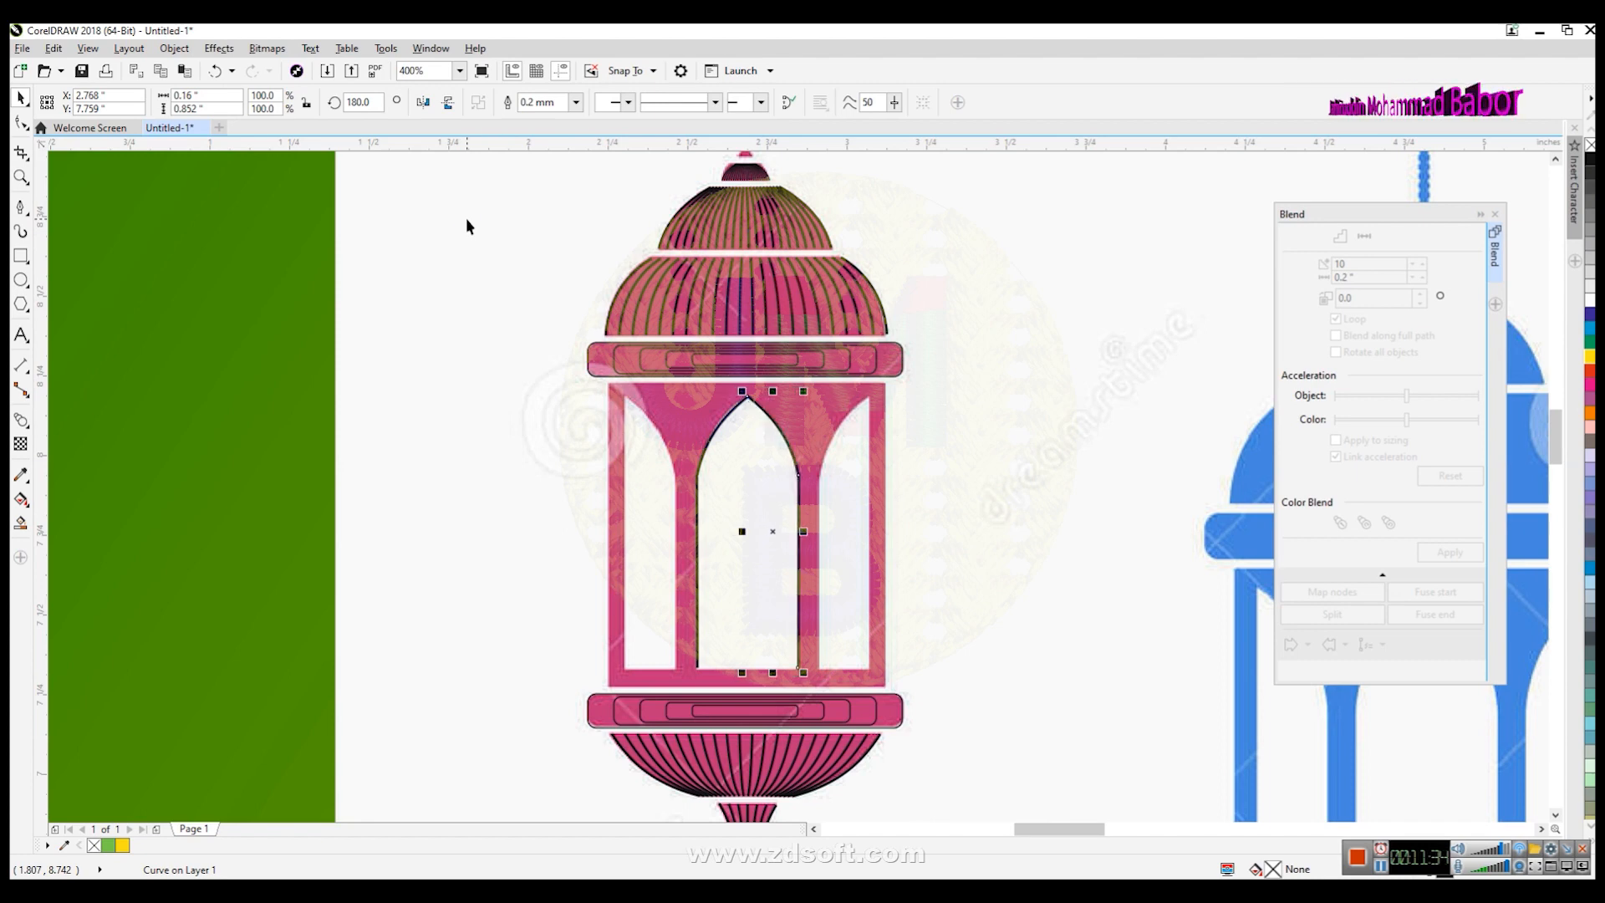
# - Blend the two arch lines with 20 steps
pyautogui.keyDown('shift'); pyautogui.click(698, 552); pyautogui.keyUp('shift')
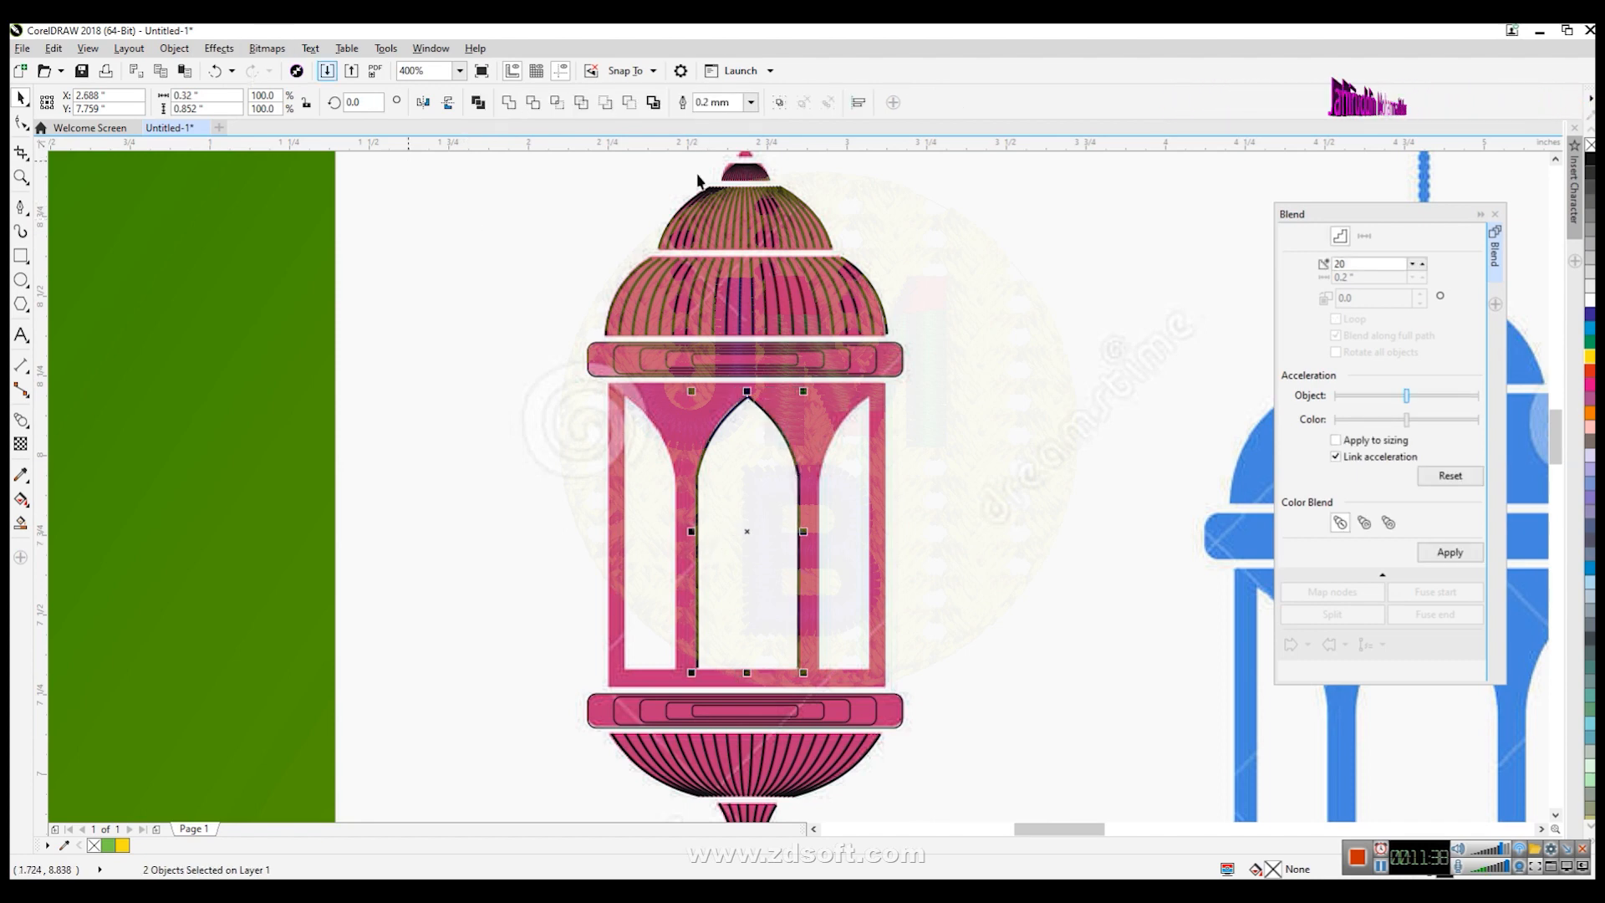
pyautogui.click(1453, 553)
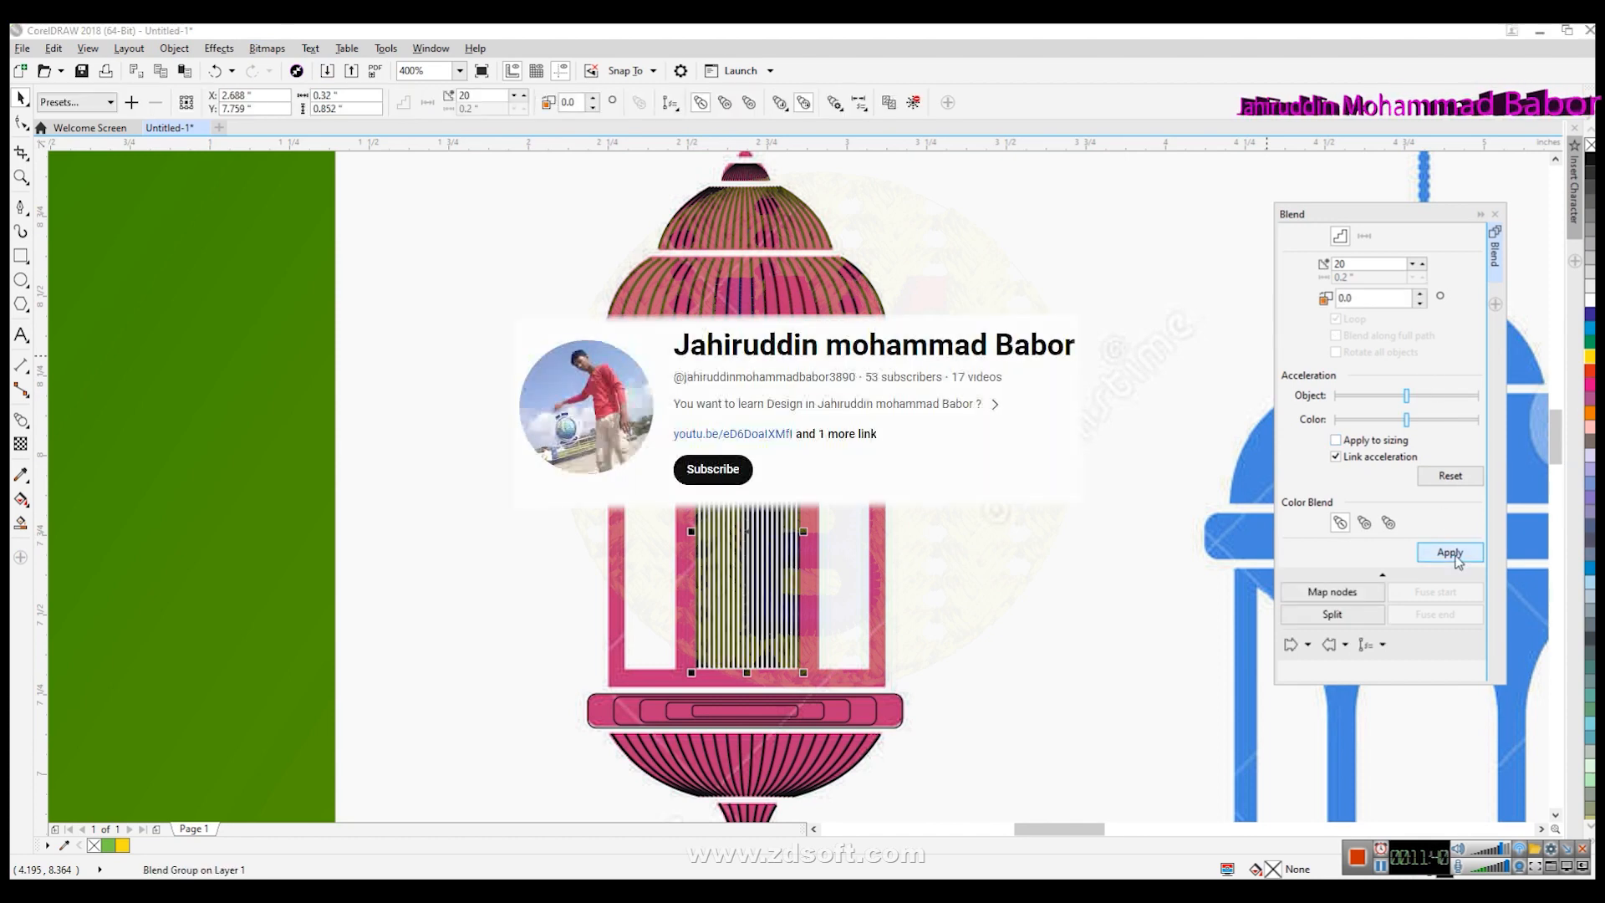
pyautogui.click(1068, 562)
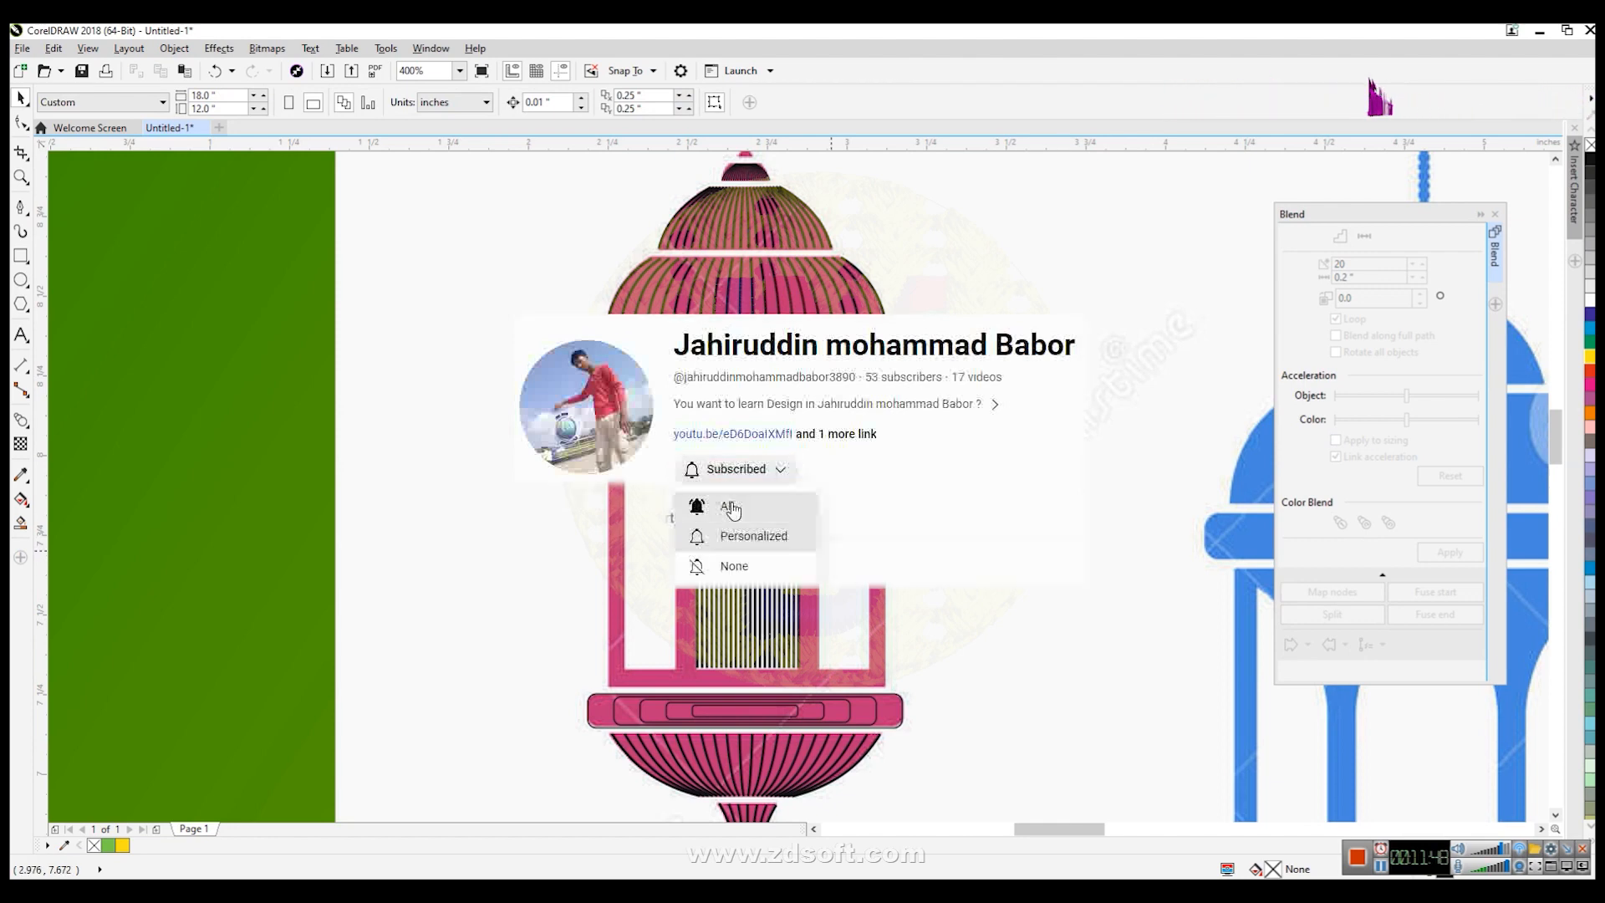
pyautogui.click(765, 502)
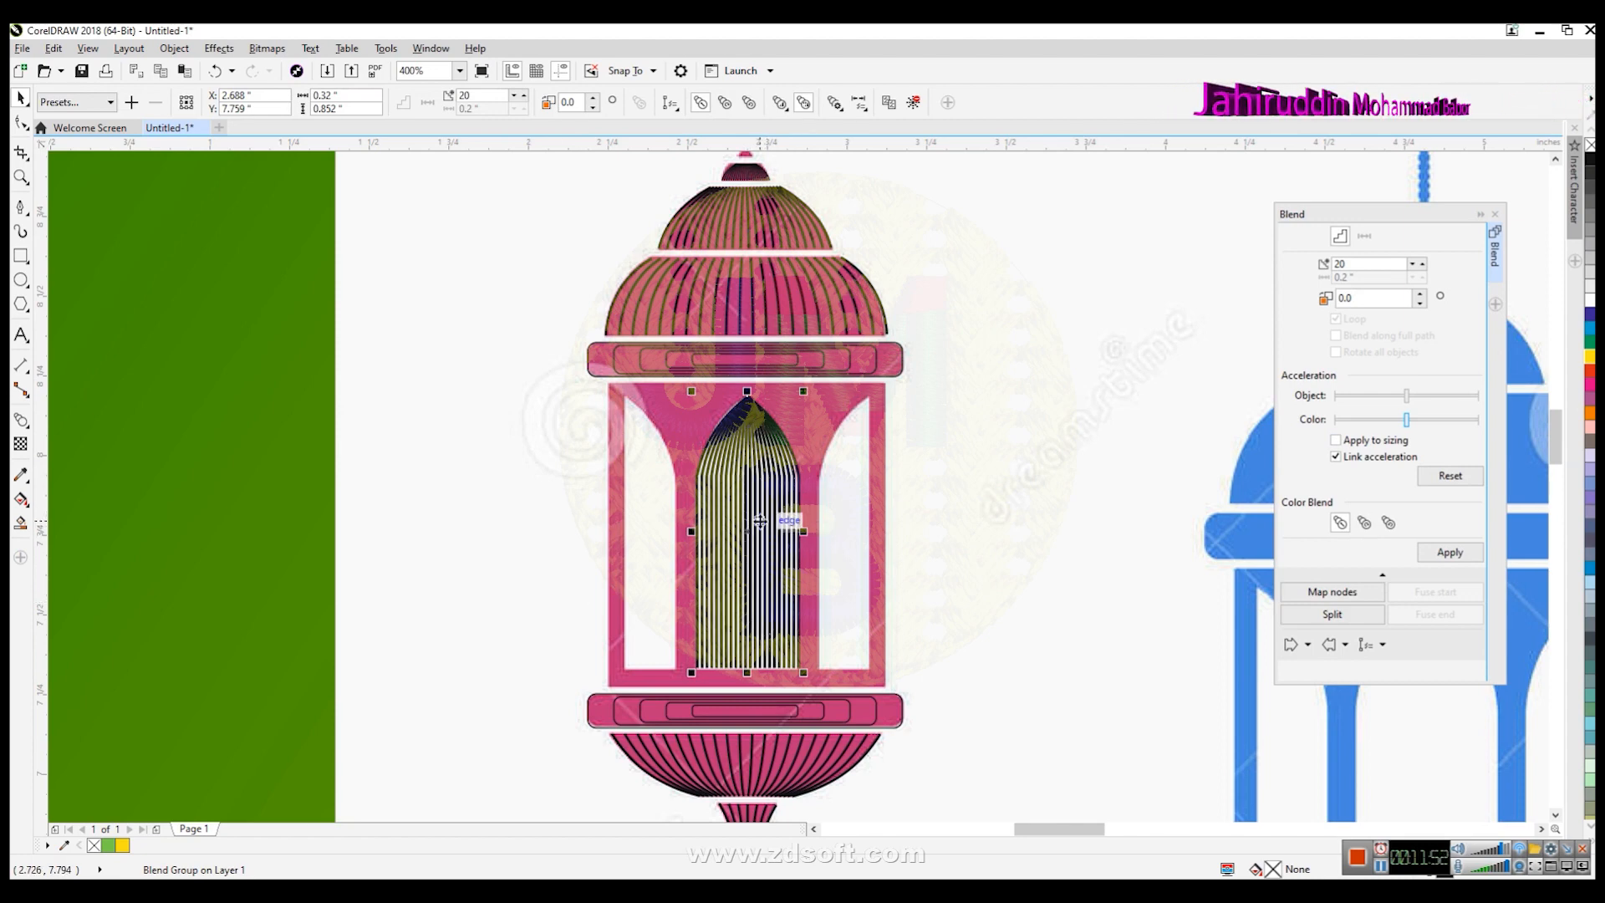
# - Place a copy of the arch blend beside the lantern and draw a tall rectangle over its left half
pyautogui.moveTo(753, 491); pyautogui.dragTo(420, 462)
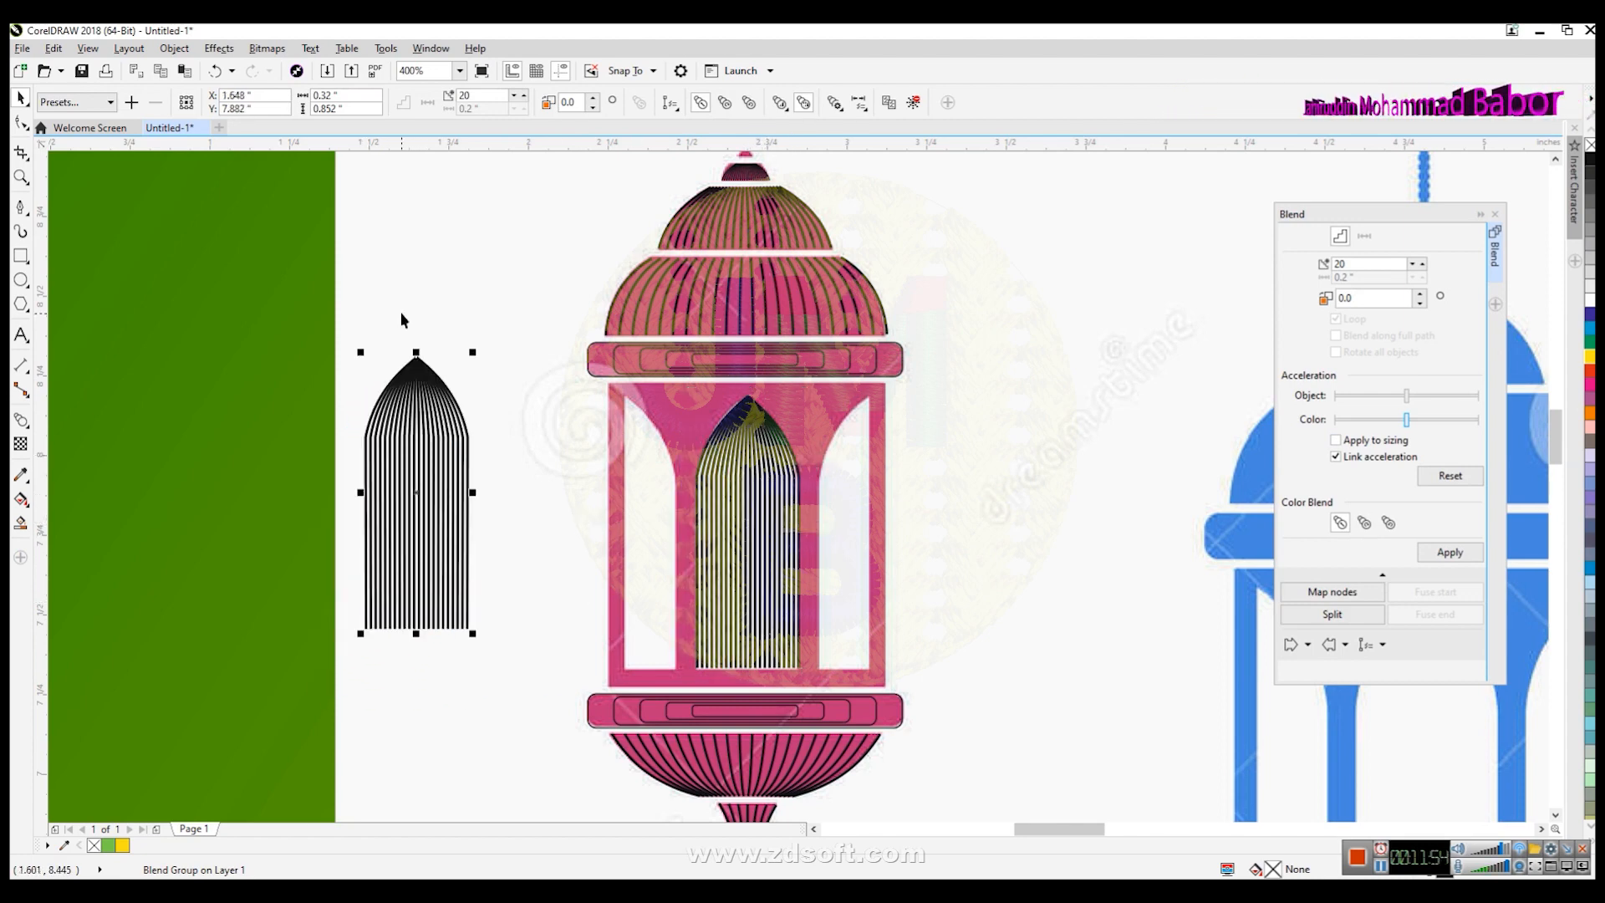
pyautogui.click(20, 255)
pyautogui.moveTo(253, 299); pyautogui.dragTo(417, 746)
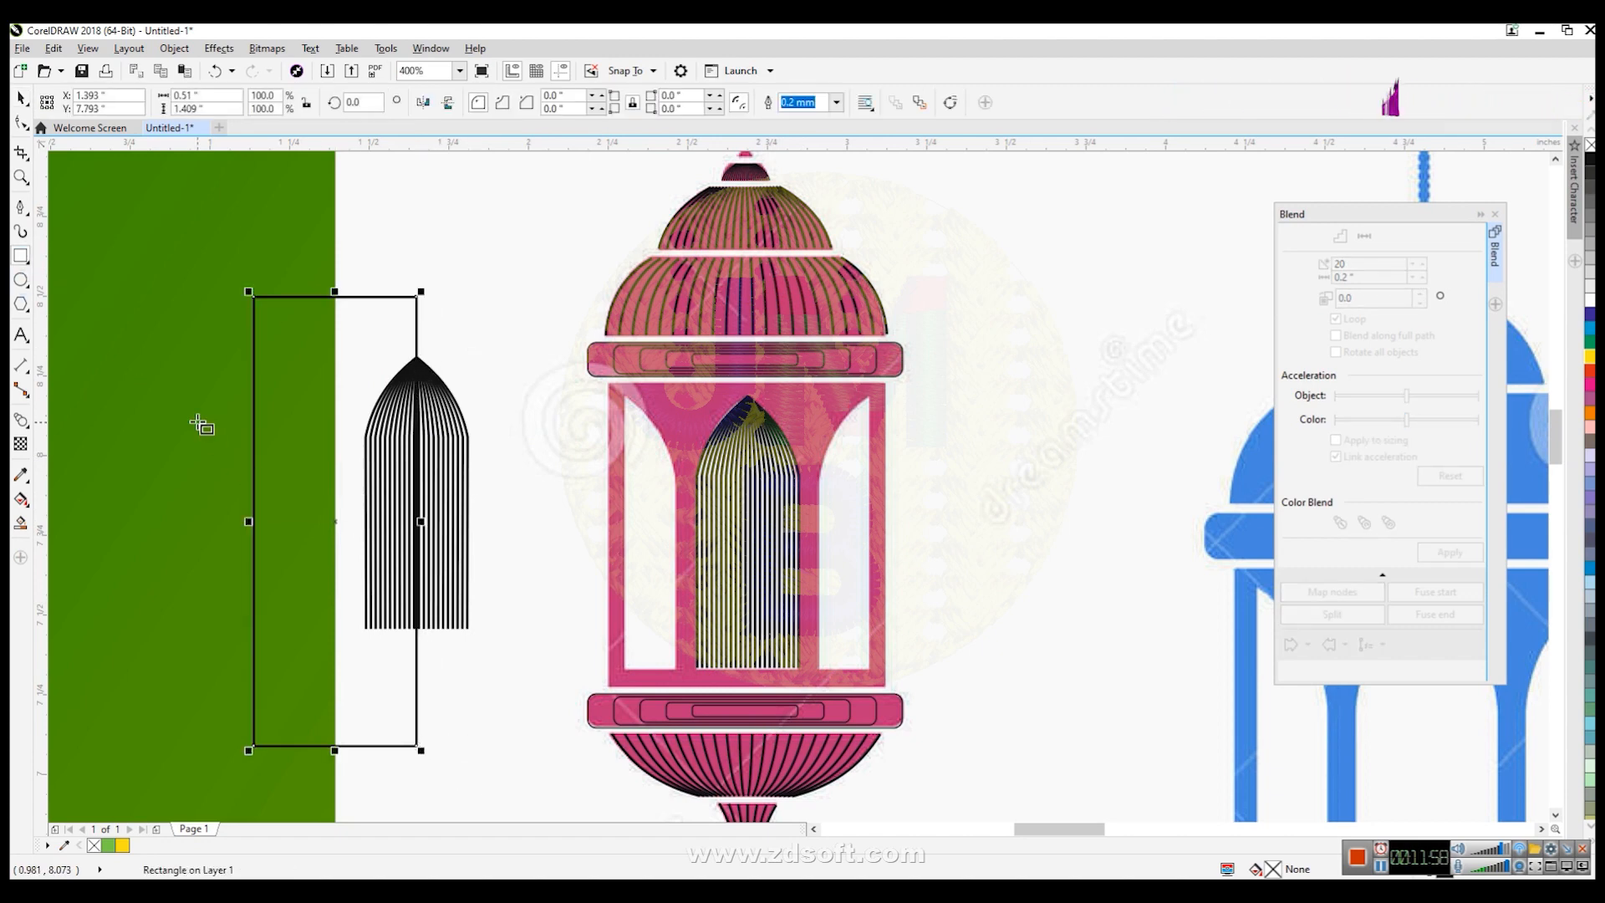
# - Delete the copied arch blend and the tall rectangle placed beside the lantern
pyautogui.click(21, 98)
pyautogui.moveTo(186, 273); pyautogui.dragTo(365, 796)
pyautogui.press('p')
pyautogui.click(368, 299)
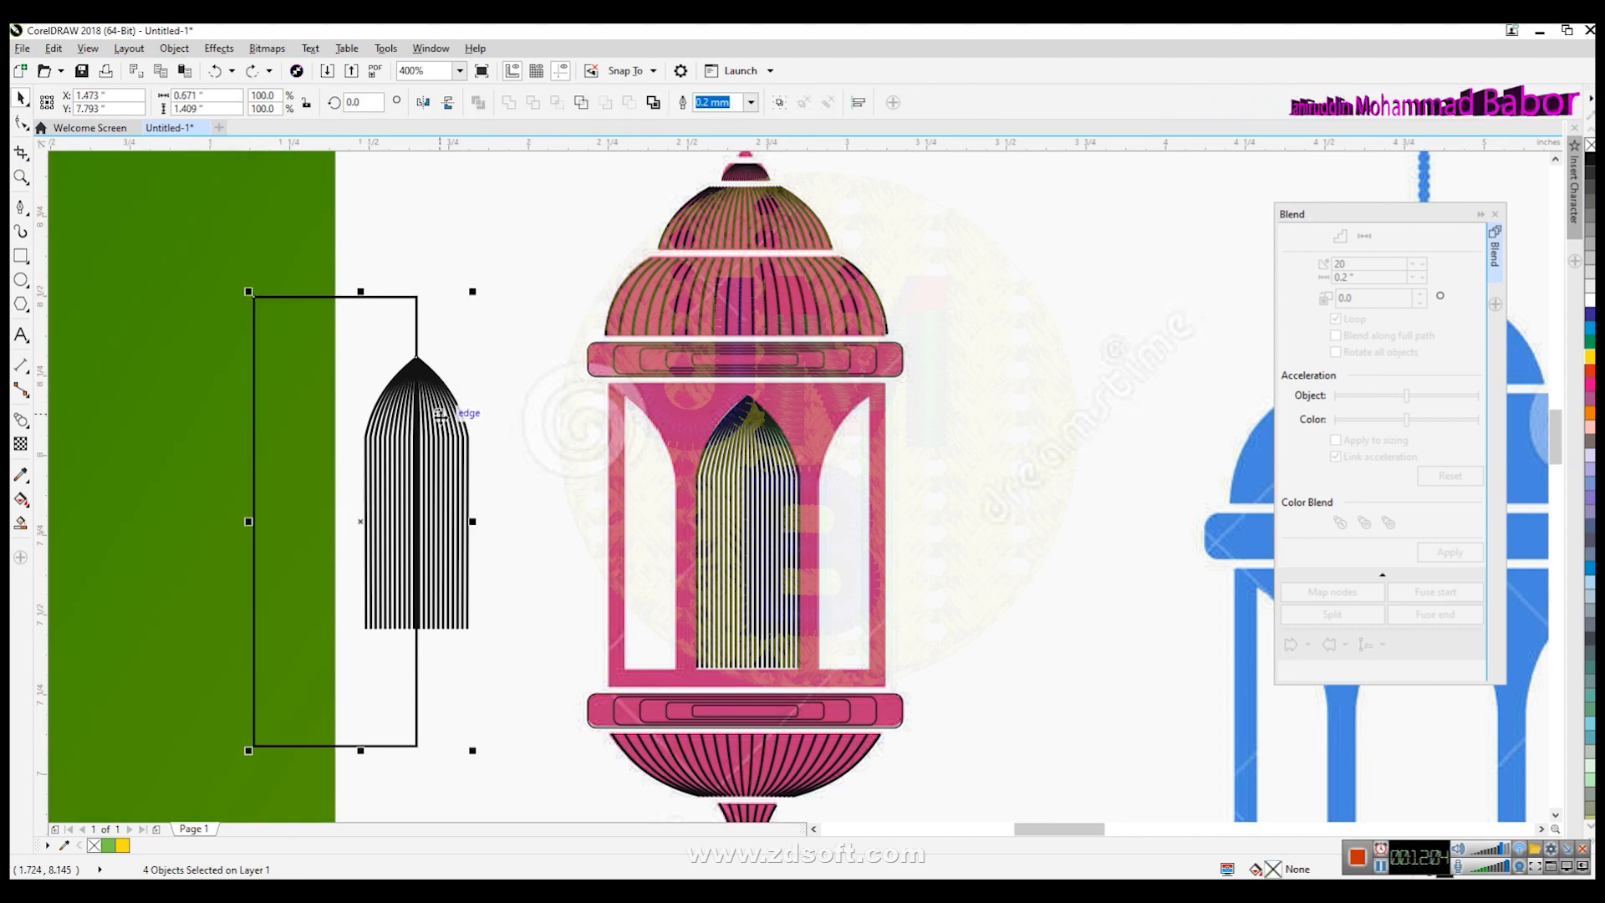
pyautogui.click(453, 445)
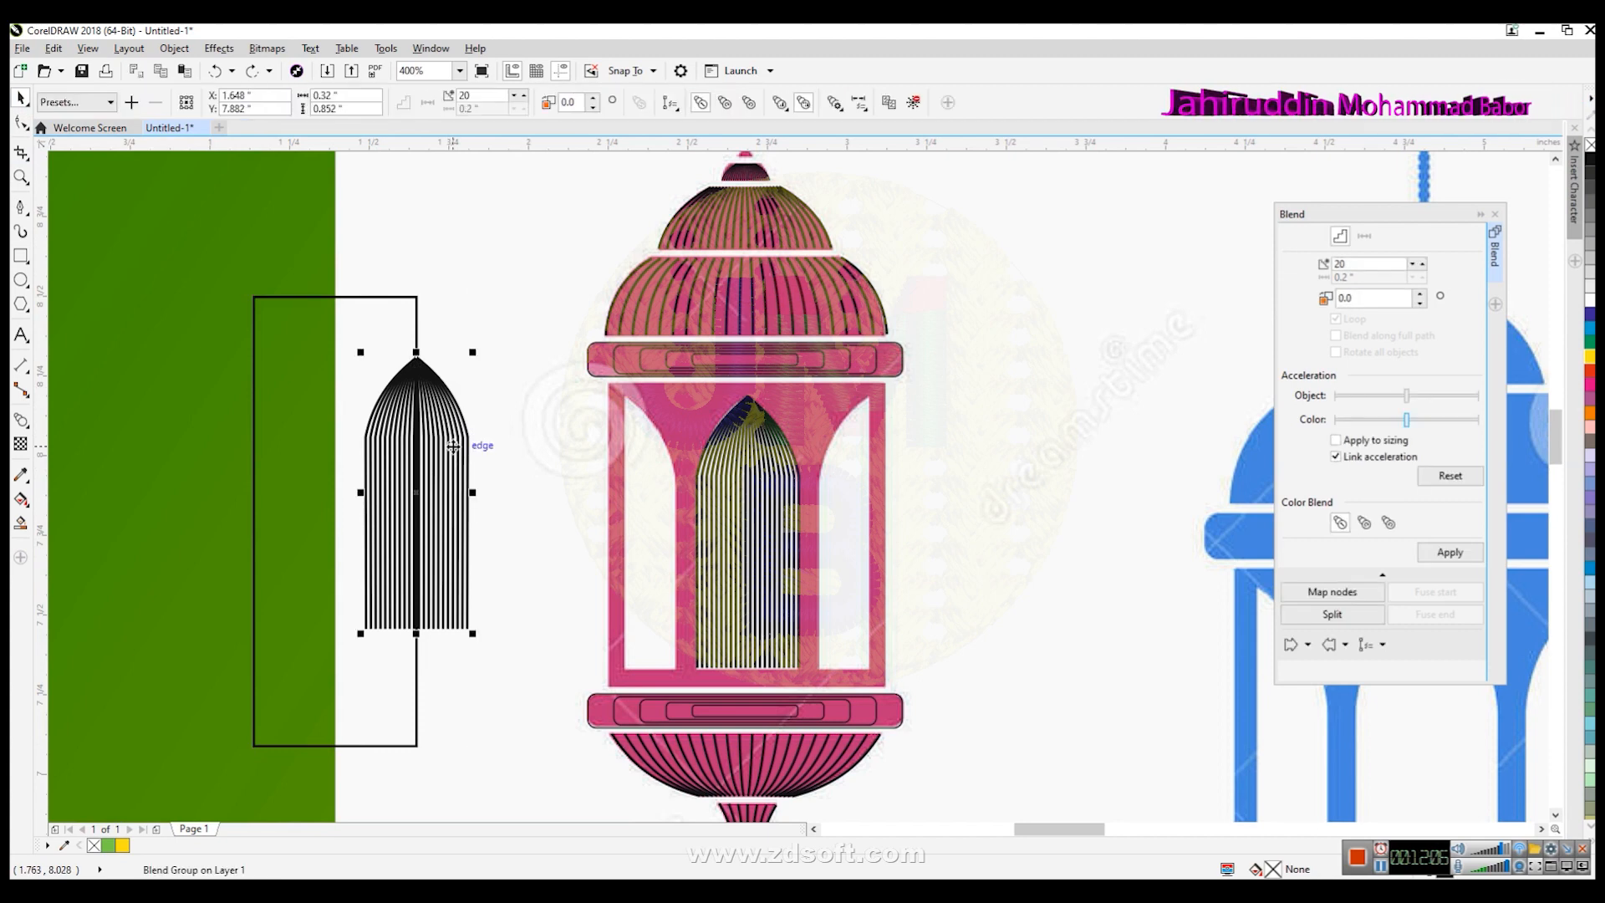
pyautogui.click(532, 377)
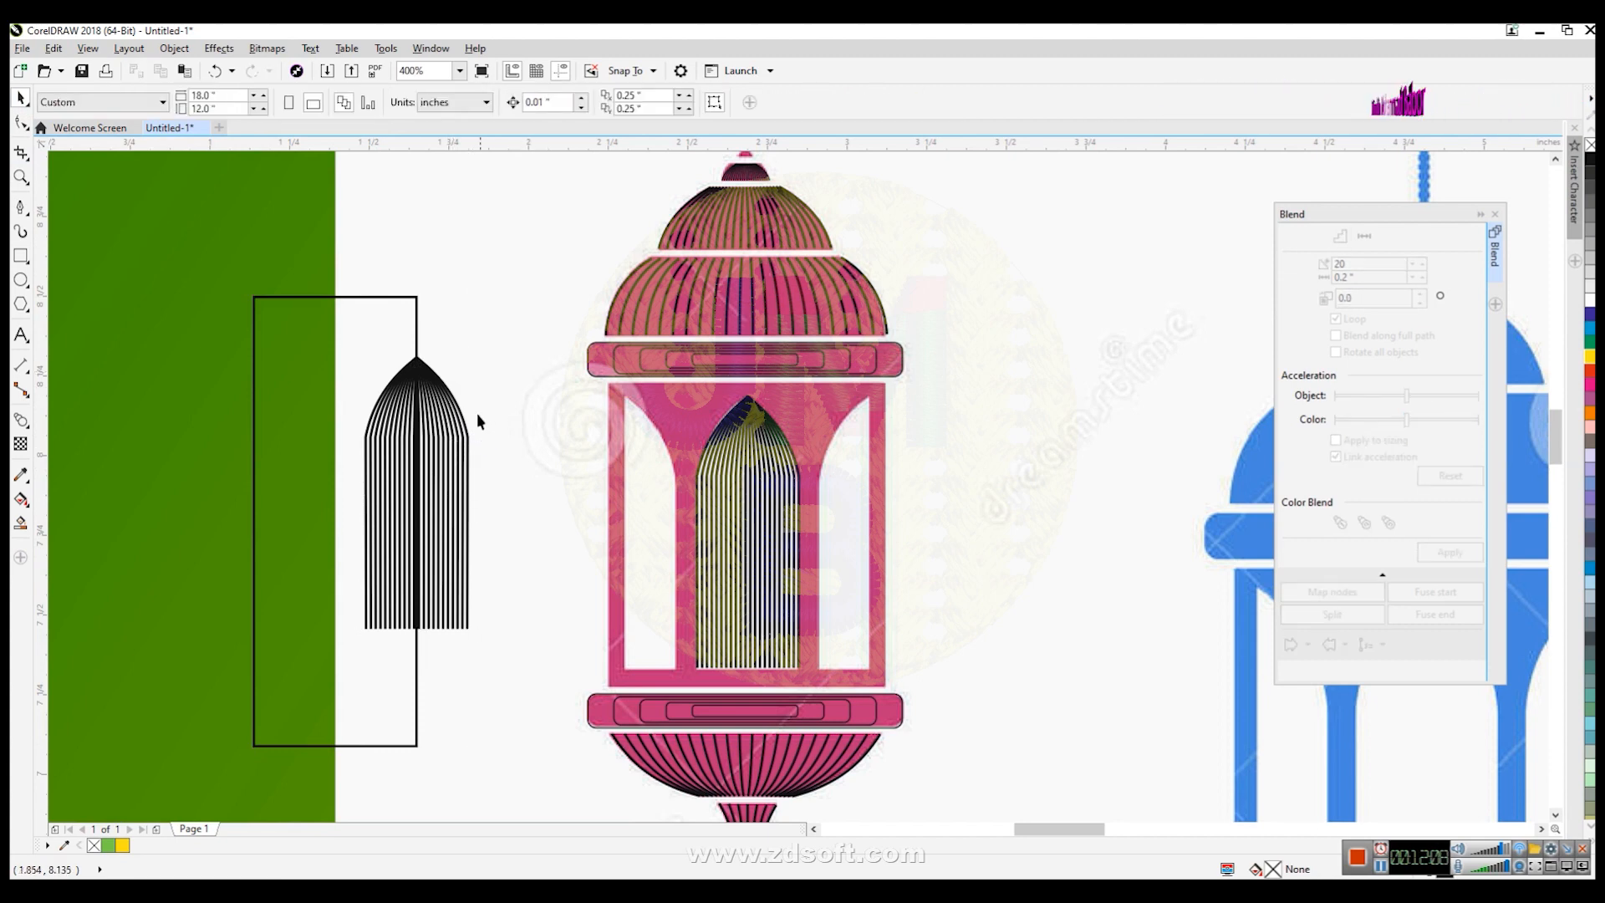
pyautogui.click(462, 432)
pyautogui.keyDown('shift'); pyautogui.click(417, 344); pyautogui.keyUp('shift')
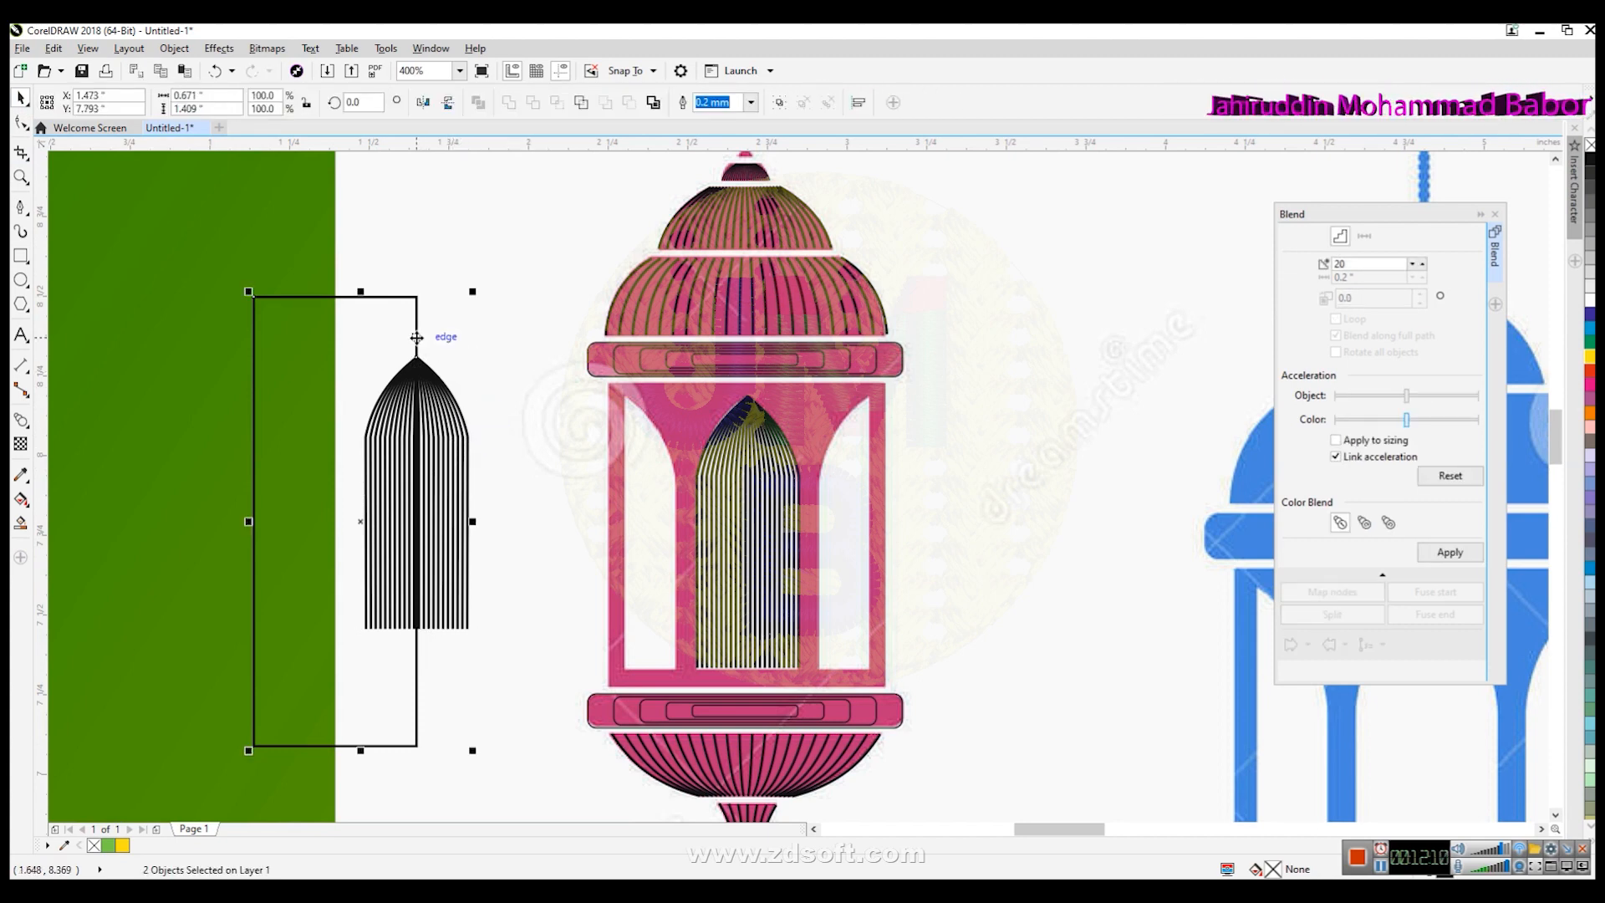
pyautogui.click(481, 332)
pyautogui.click(432, 430)
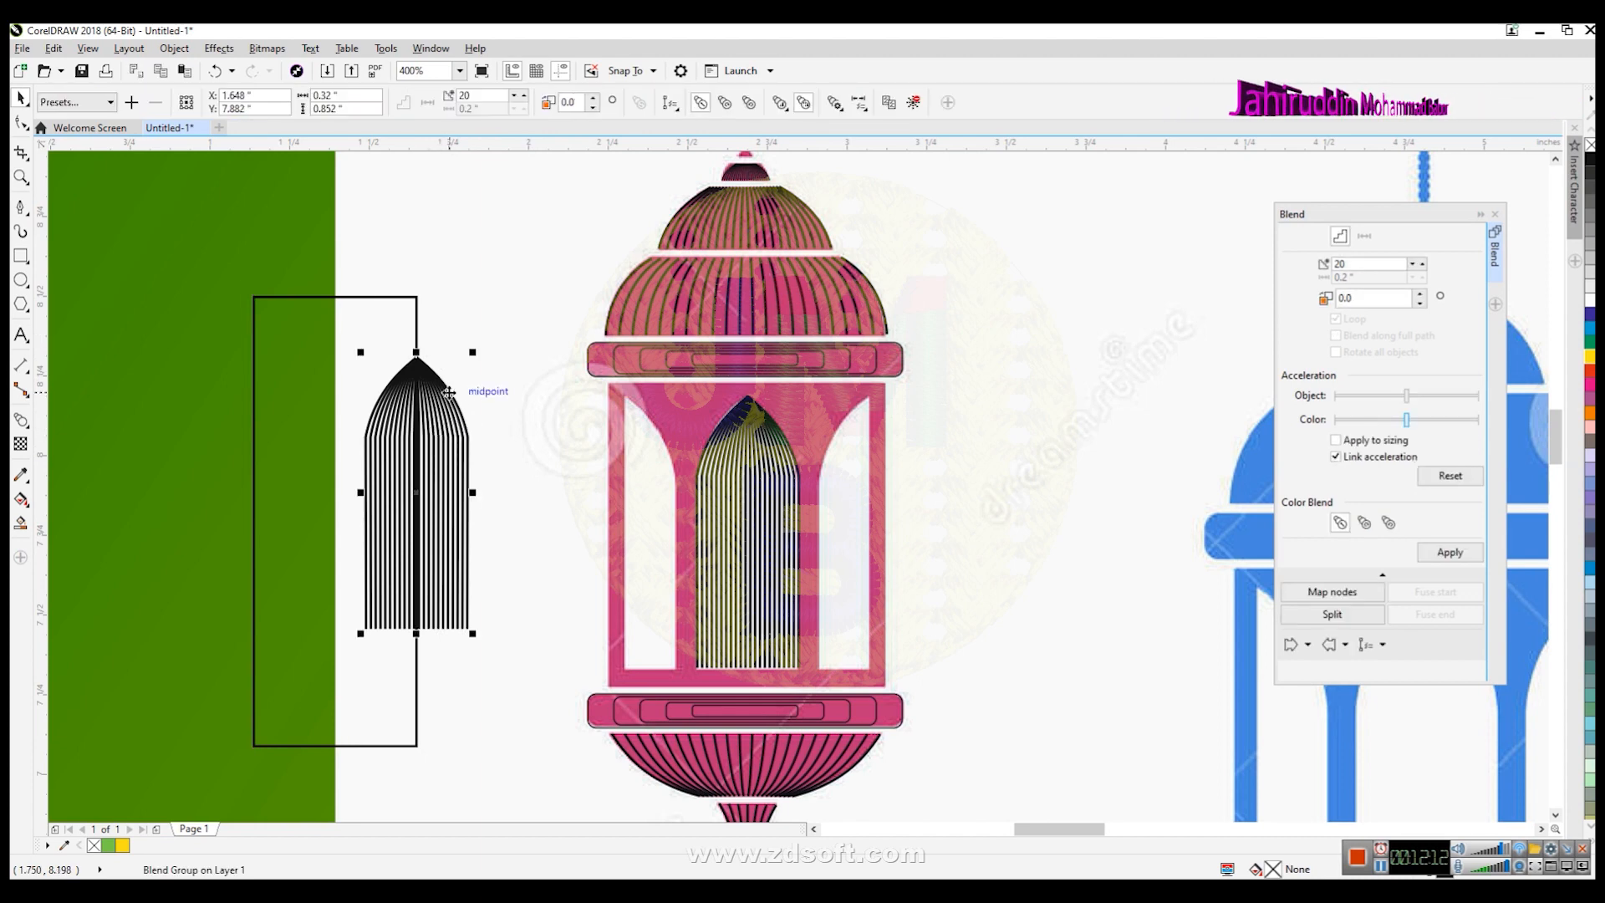
pyautogui.press('Delete')
pyautogui.click(417, 354)
pyautogui.press('Delete')
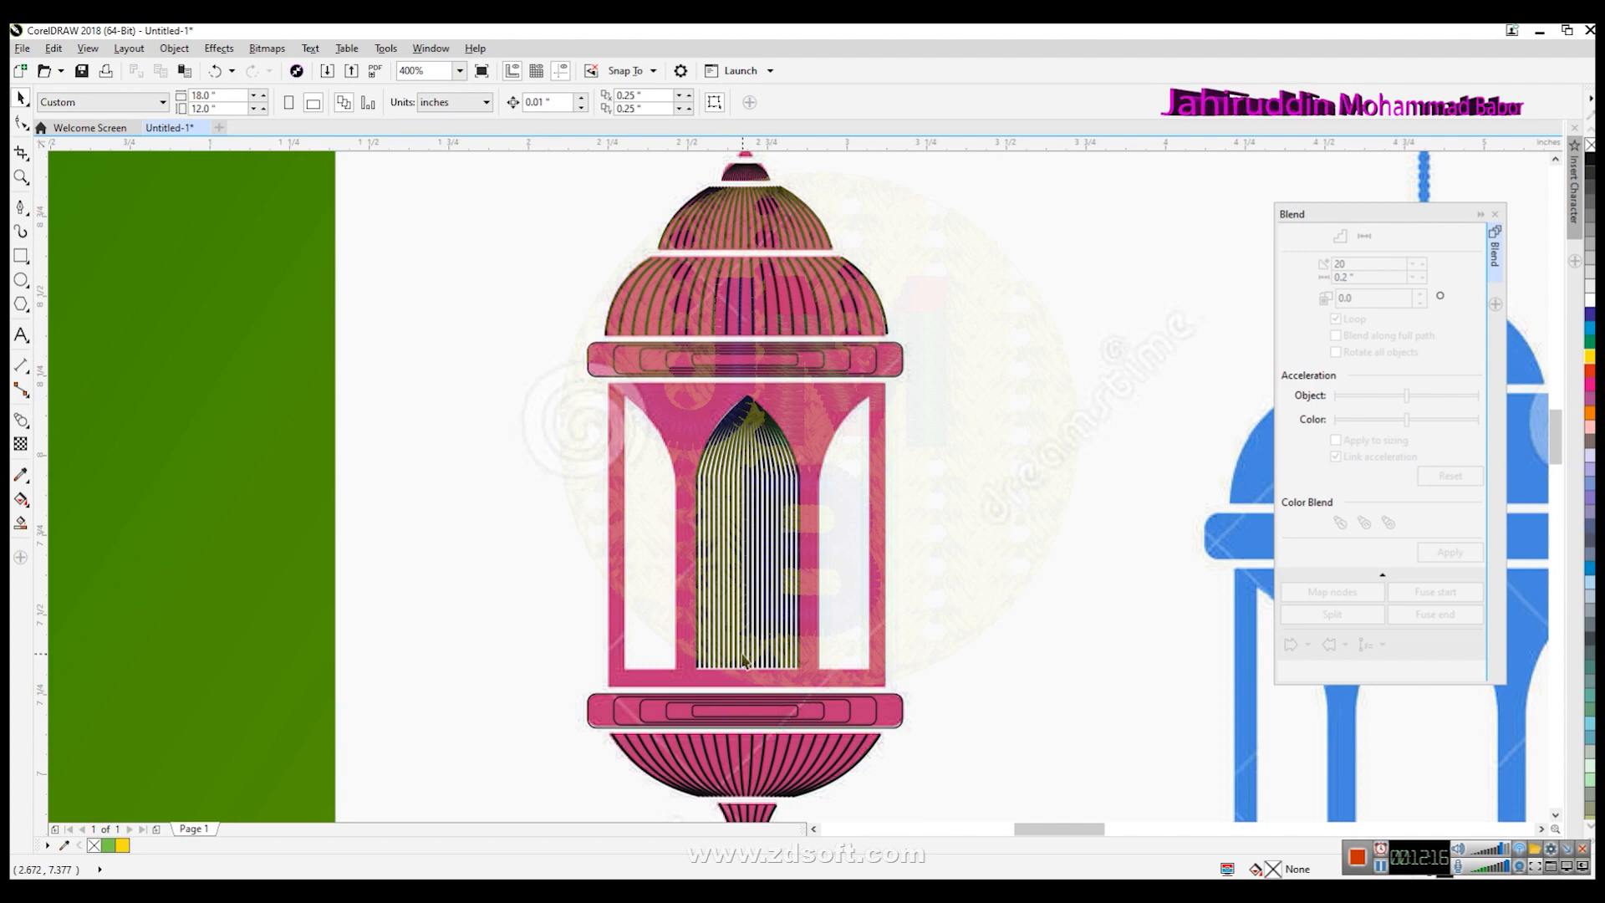
# - Draw a vertical line down the left edge of the lantern's left window
pyautogui.press('z')
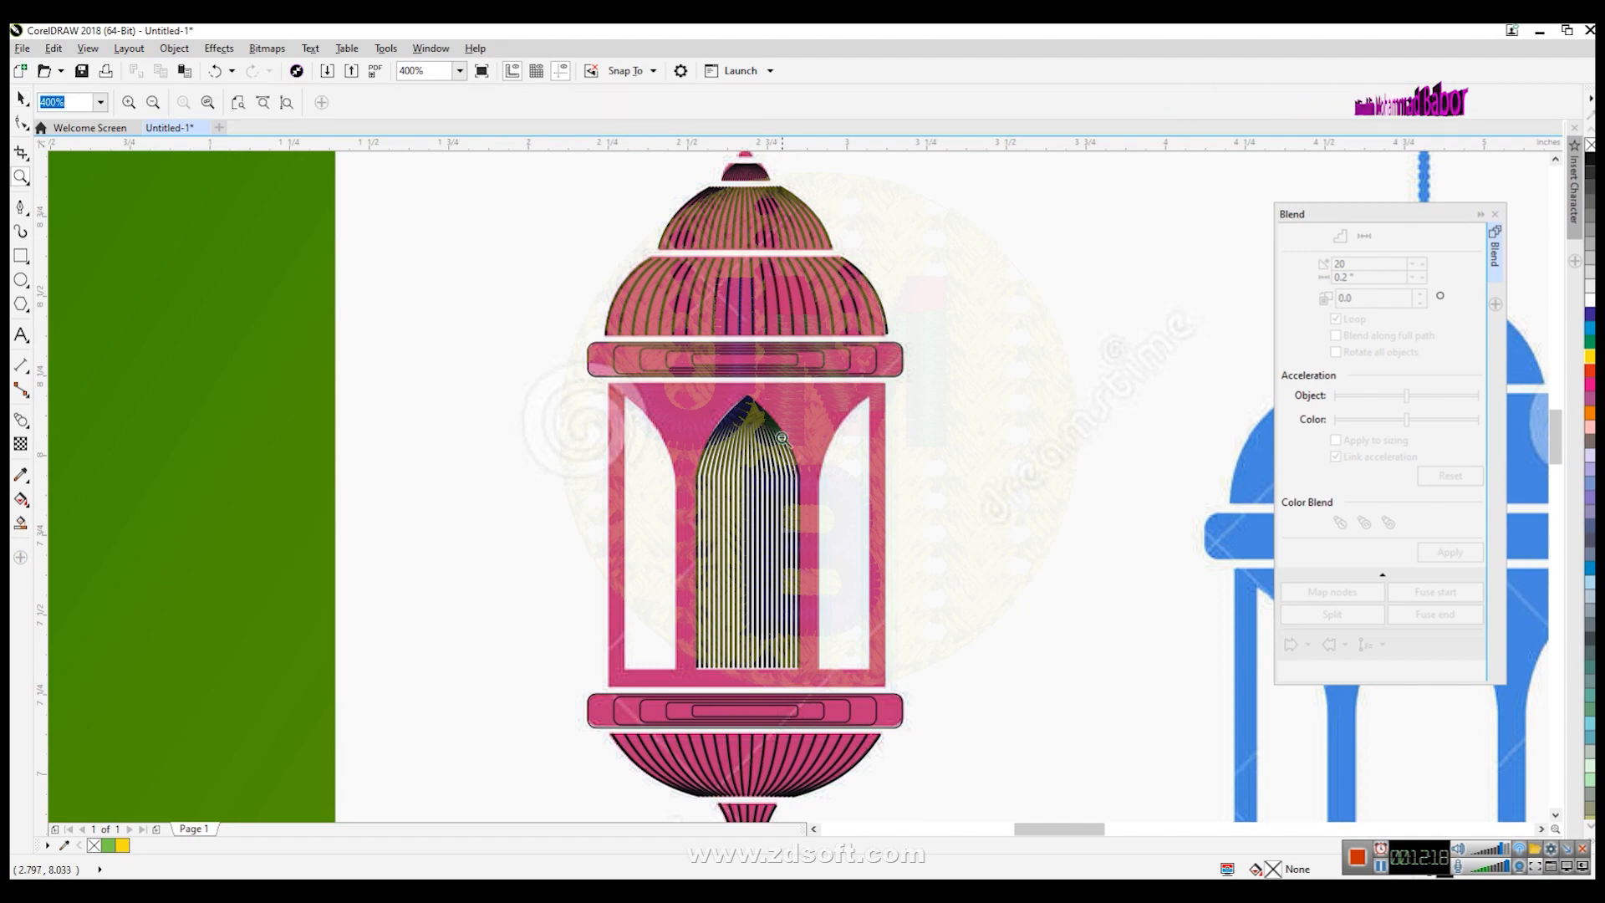
pyautogui.press('F3')
pyautogui.click(784, 355)
pyautogui.press('F3')
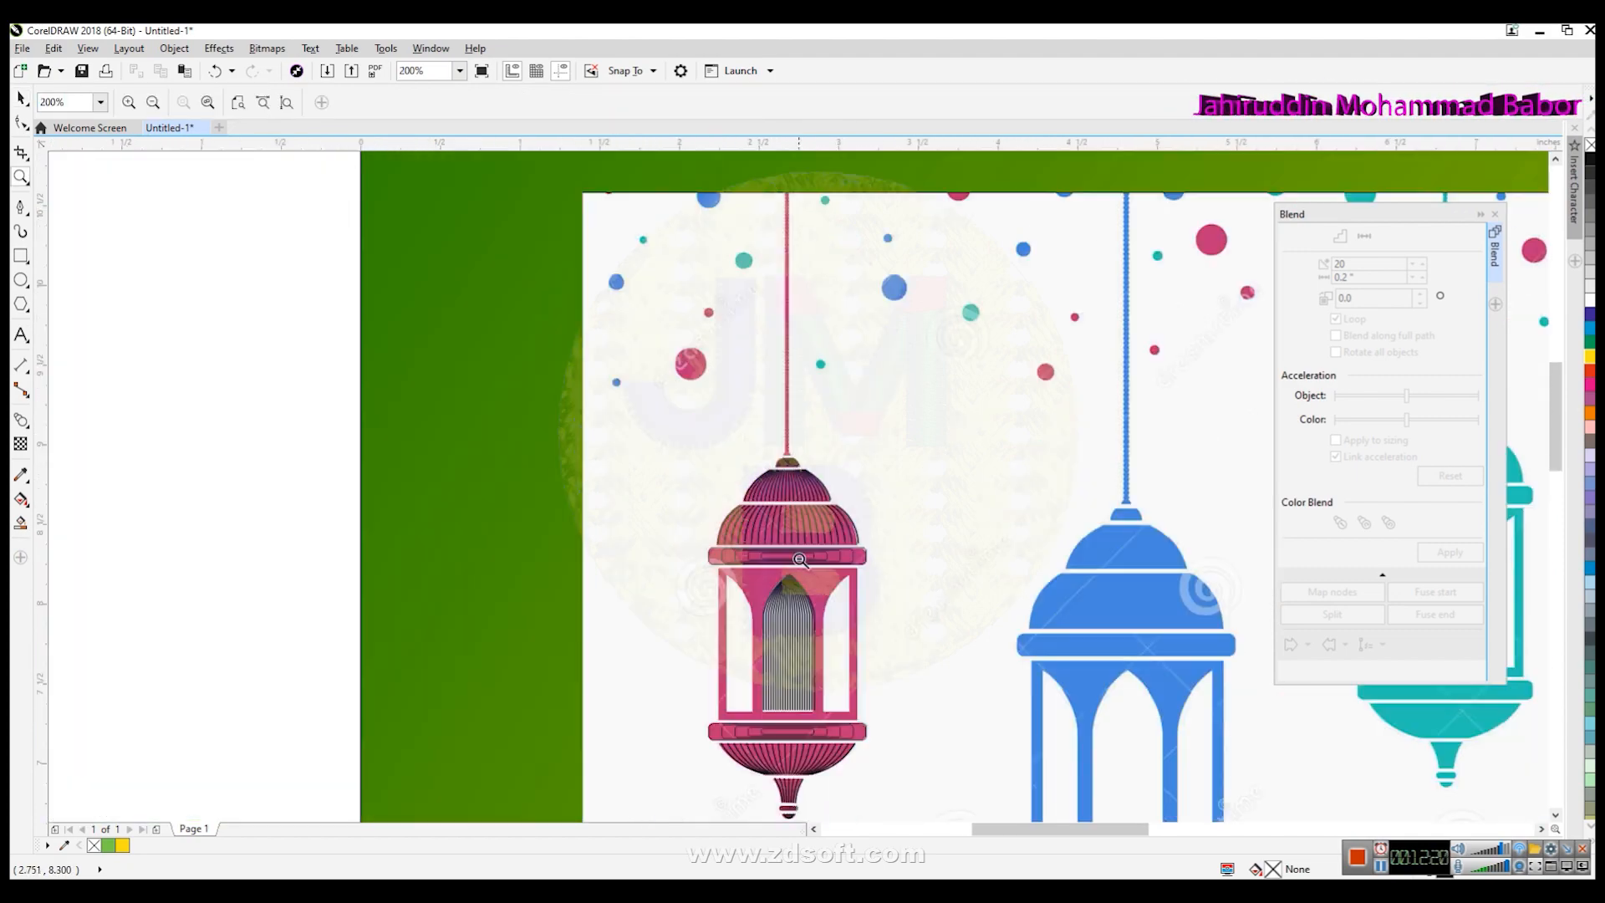
pyautogui.press('F3')
pyautogui.click(839, 404)
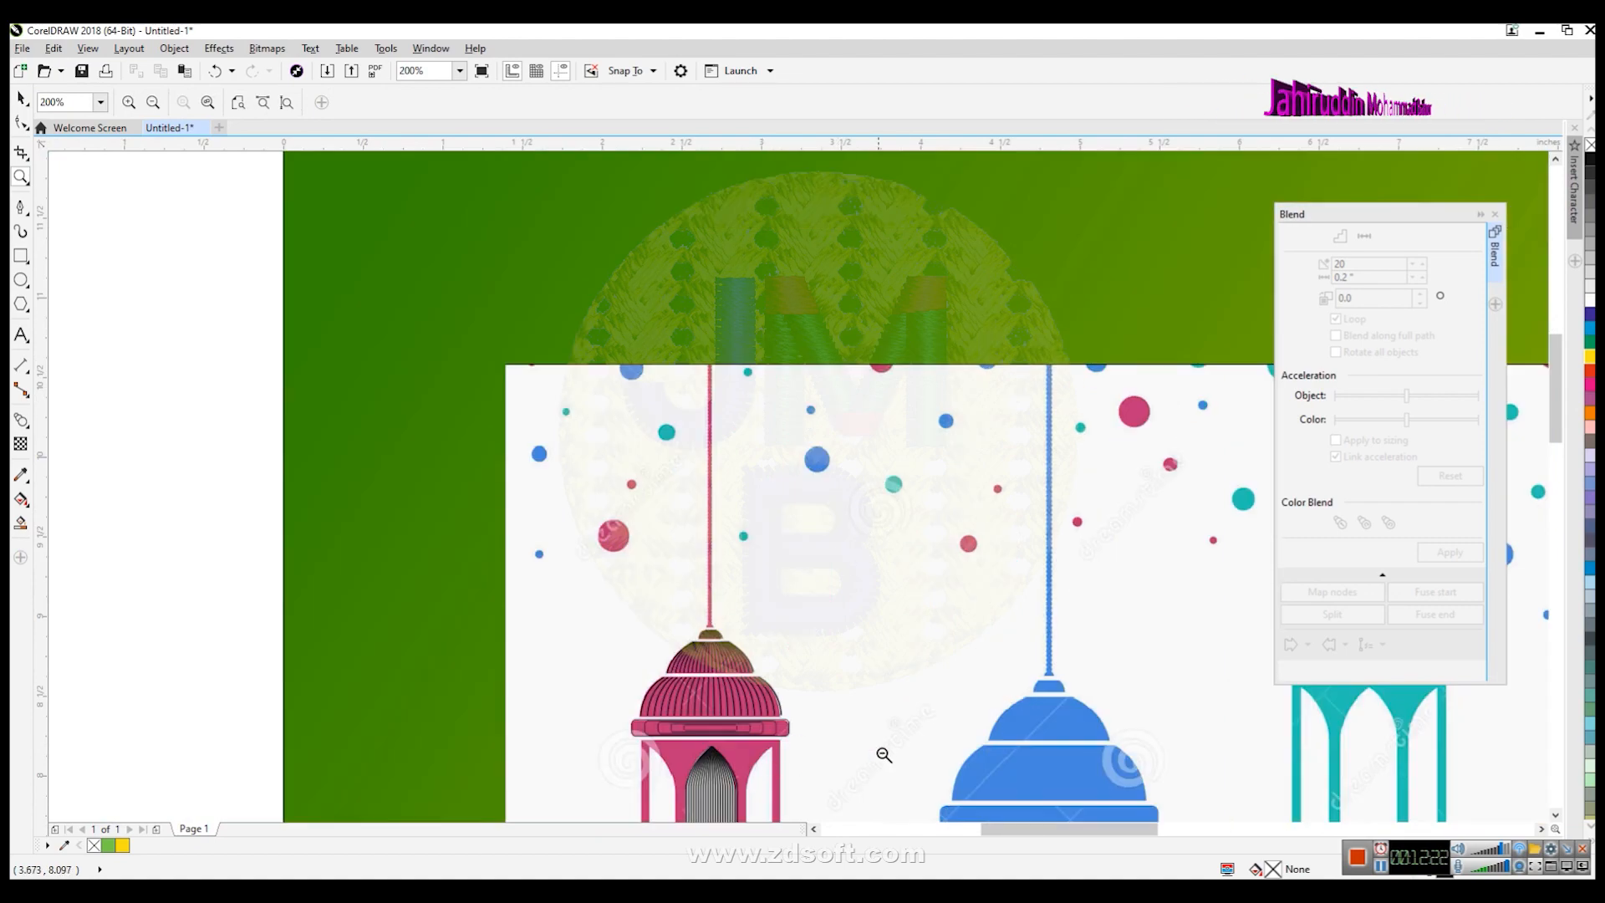
pyautogui.scroll(-5, 1337, 752)
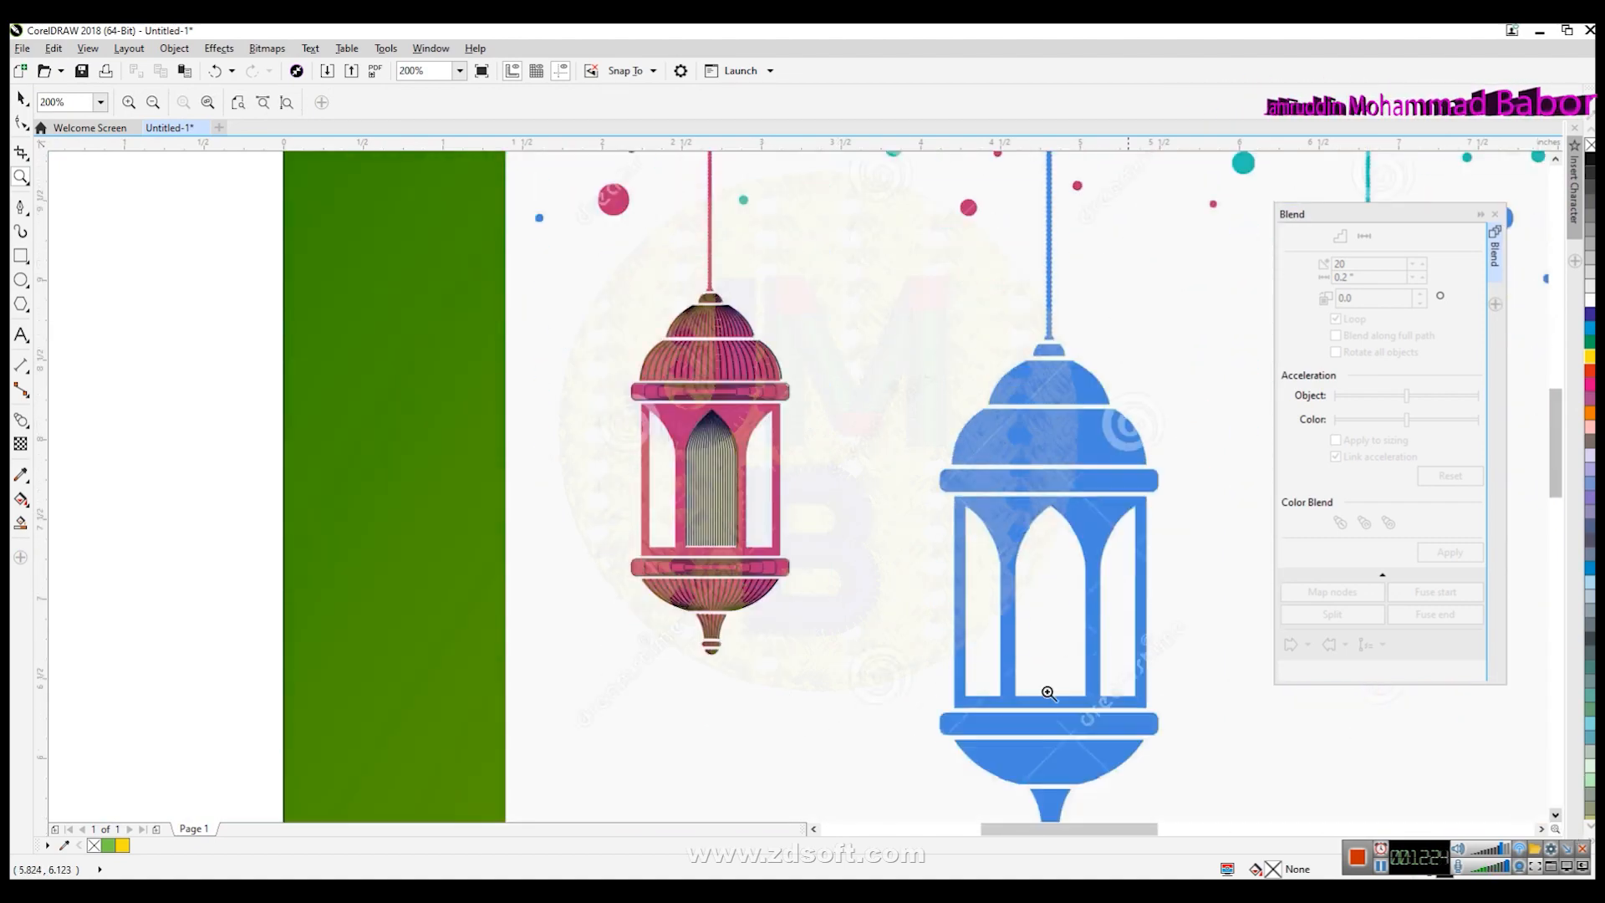
pyautogui.click(700, 523)
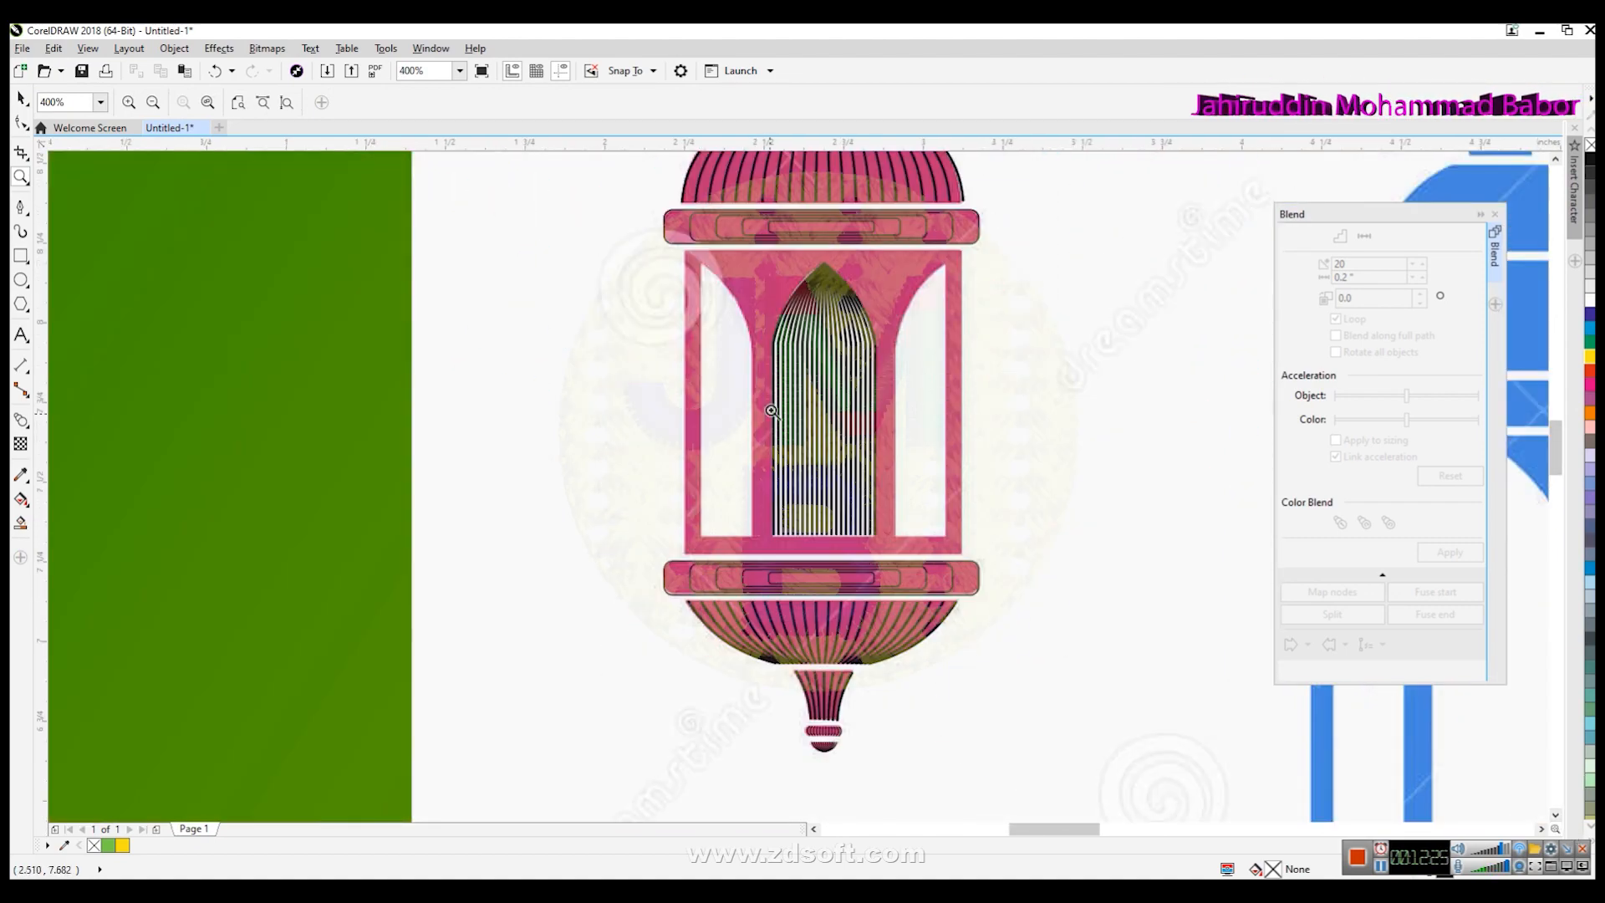
pyautogui.click(21, 207)
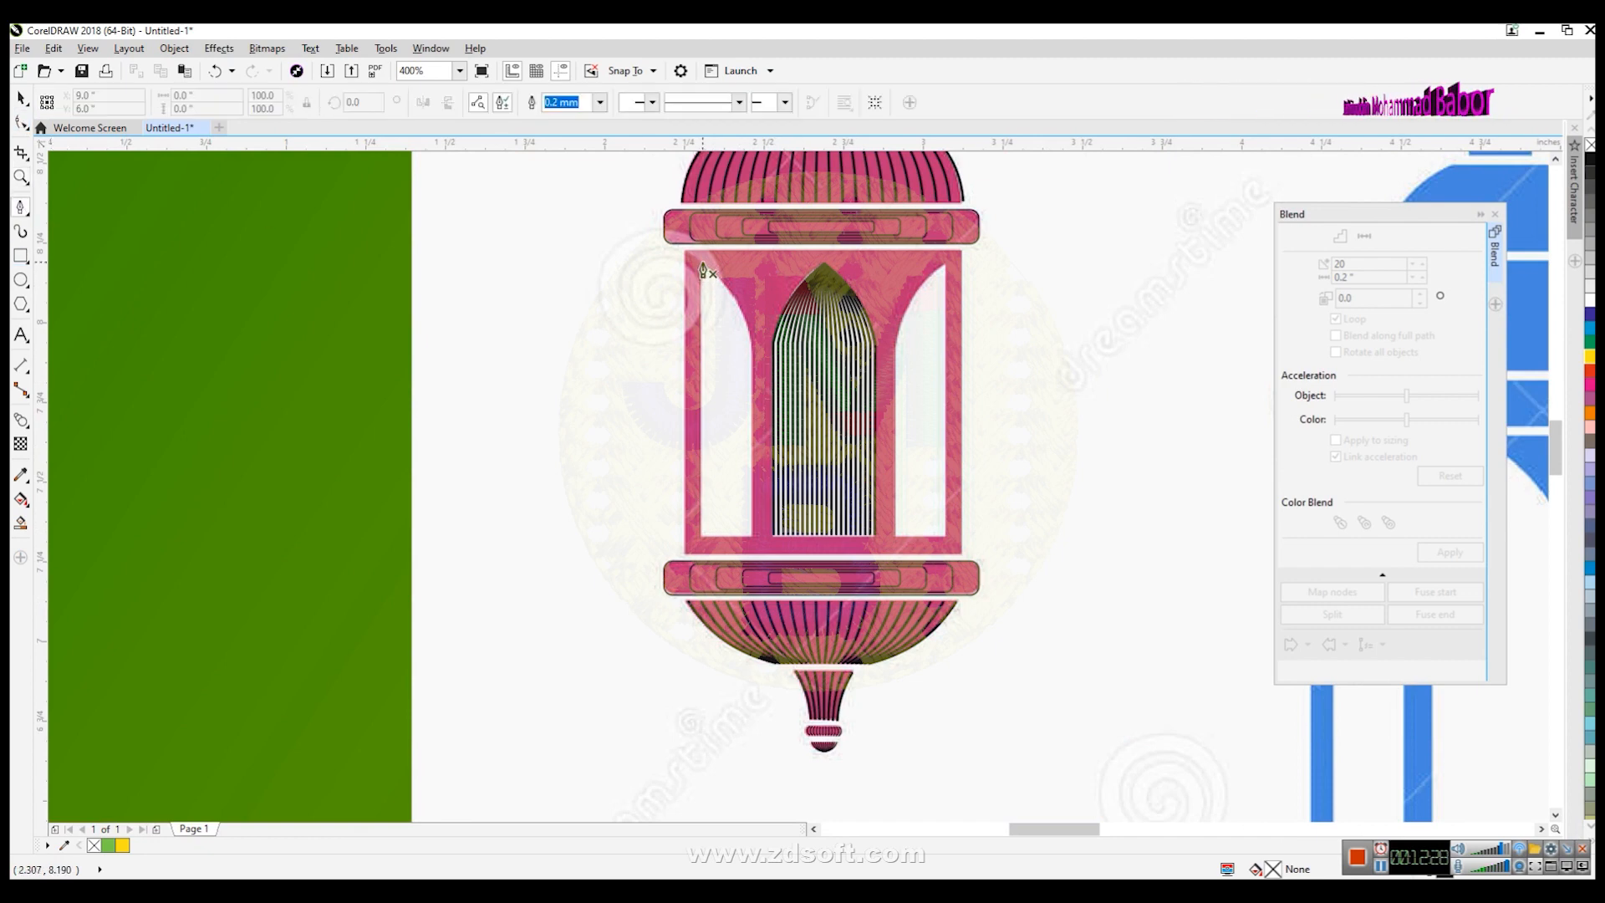
pyautogui.click(699, 266)
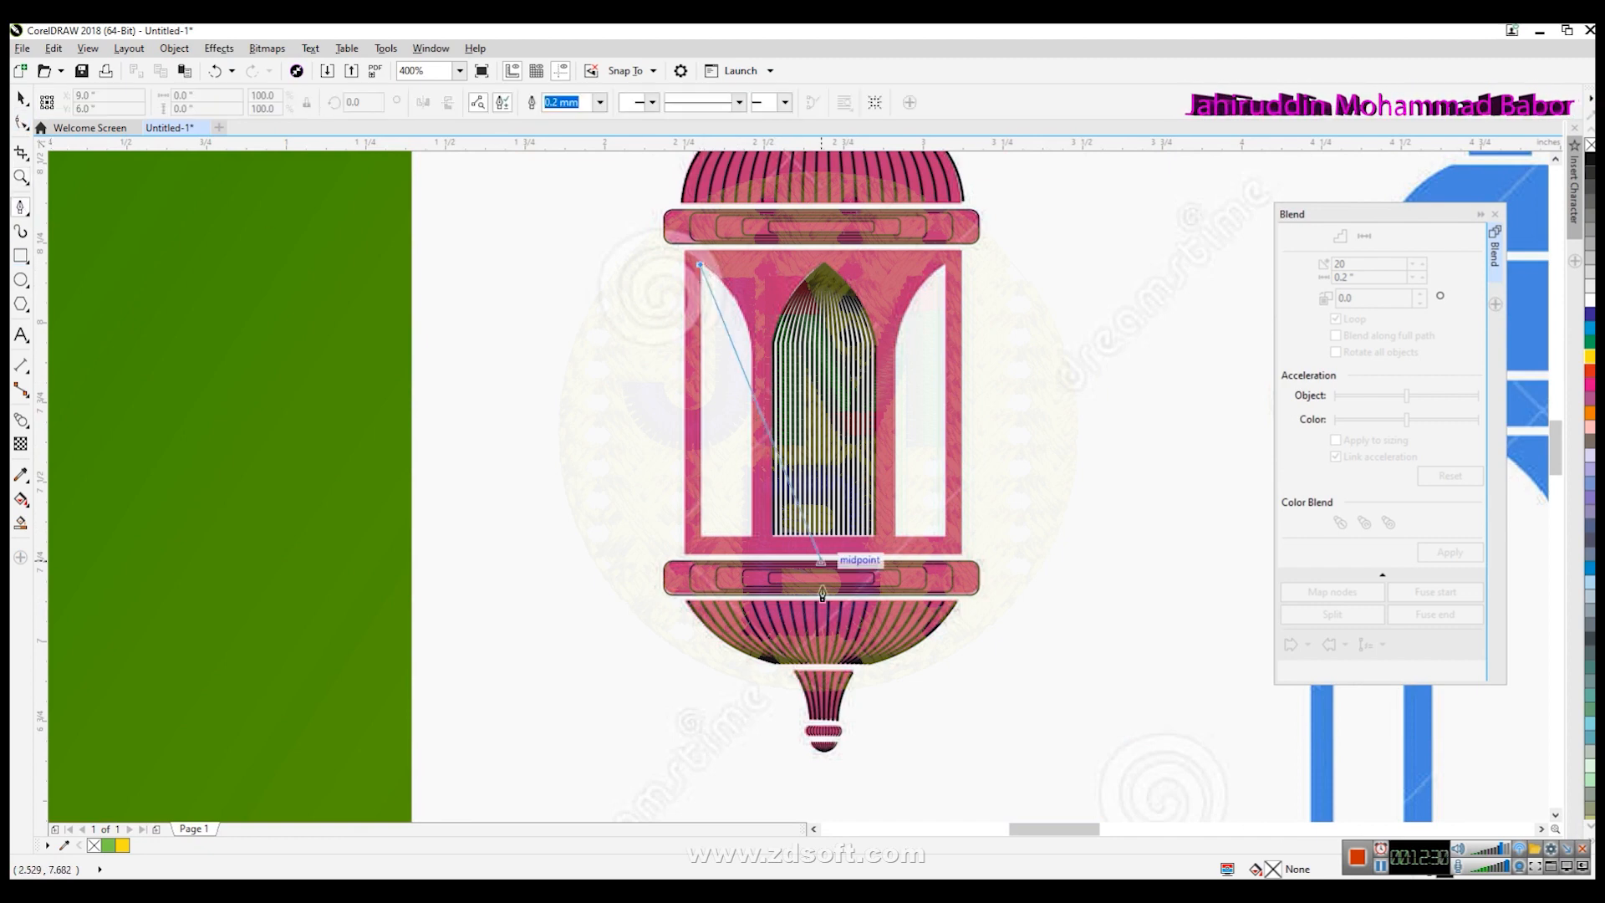
pyautogui.doubleClick(700, 542)
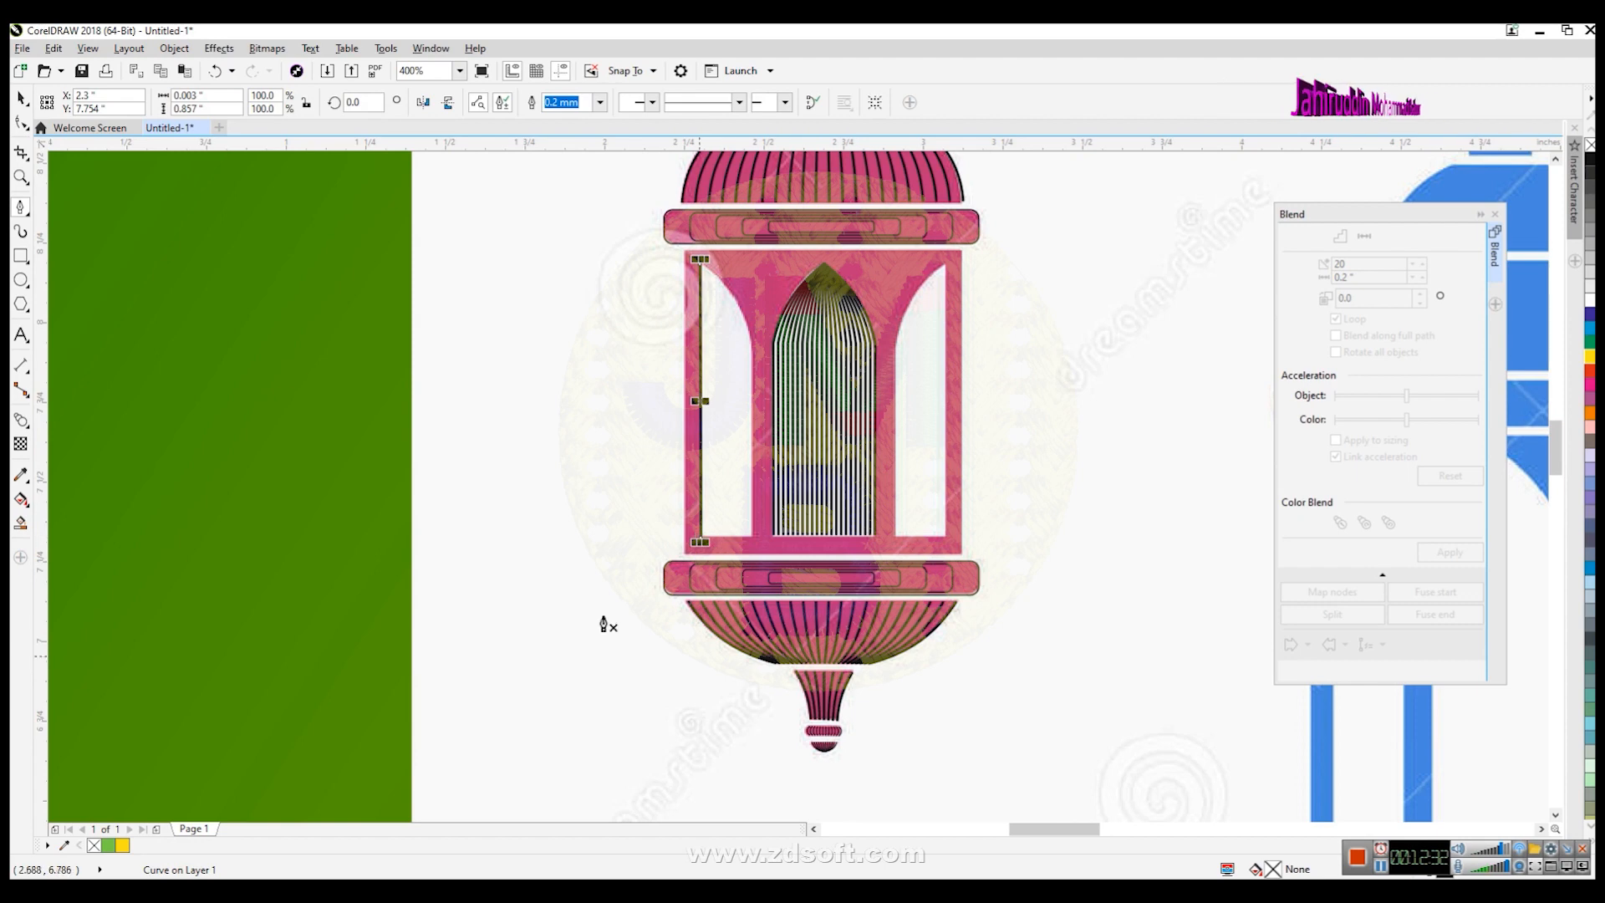
# - Draw a second vertical line down the left window's inner side, next to the central arch blend
pyautogui.click(21, 98)
pyautogui.click(590, 308)
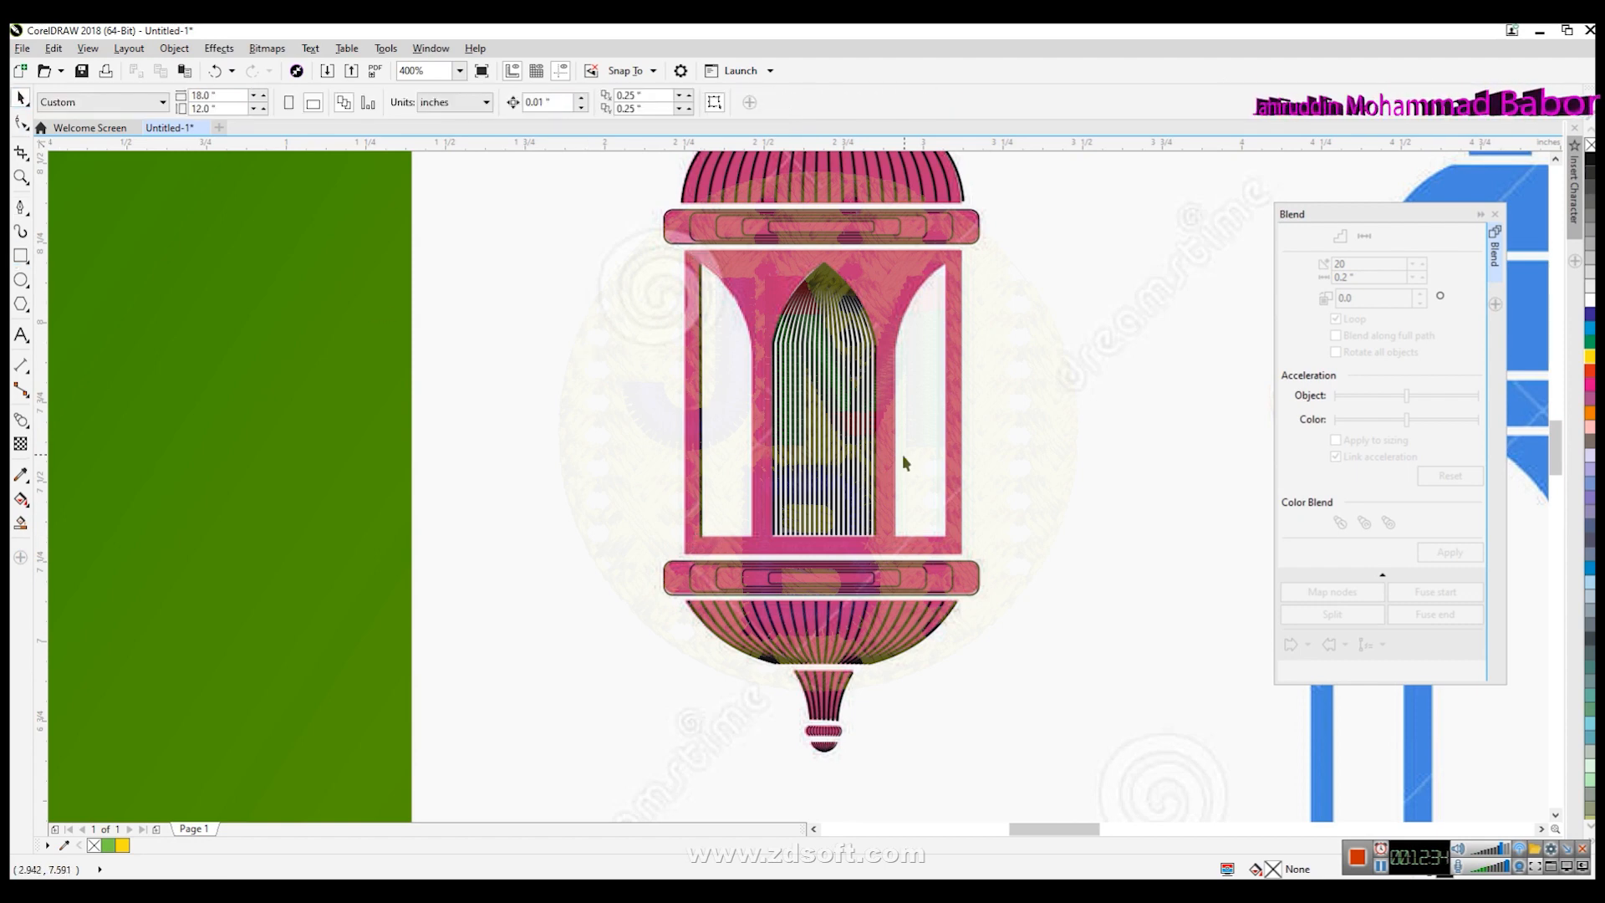
pyautogui.scroll(1, 824, 403)
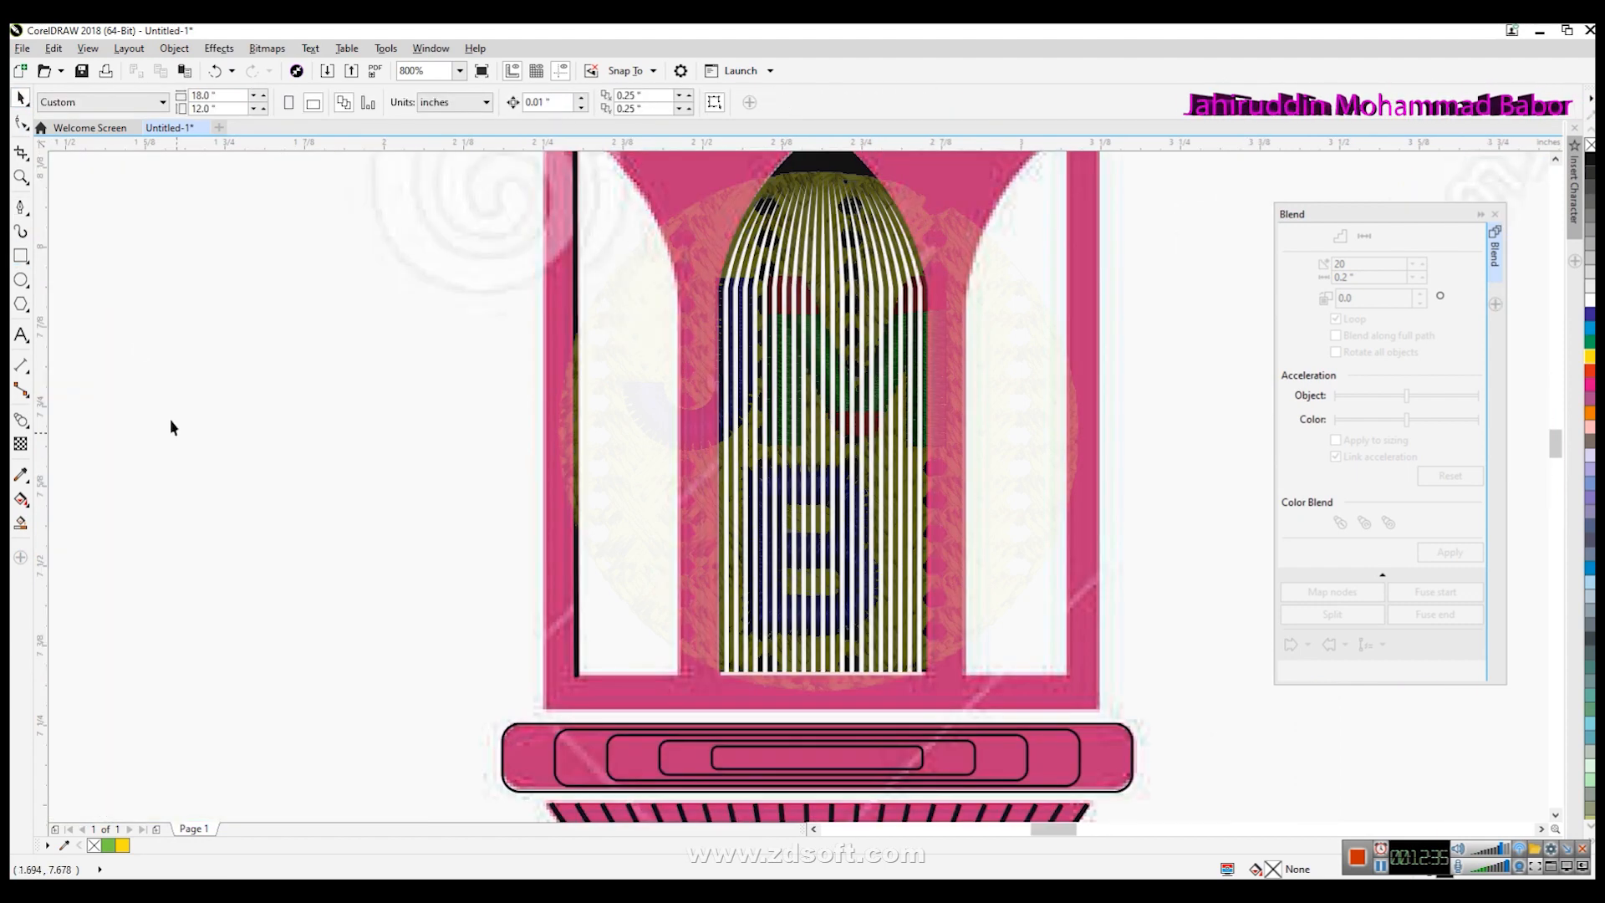
pyautogui.click(21, 207)
pyautogui.click(678, 301)
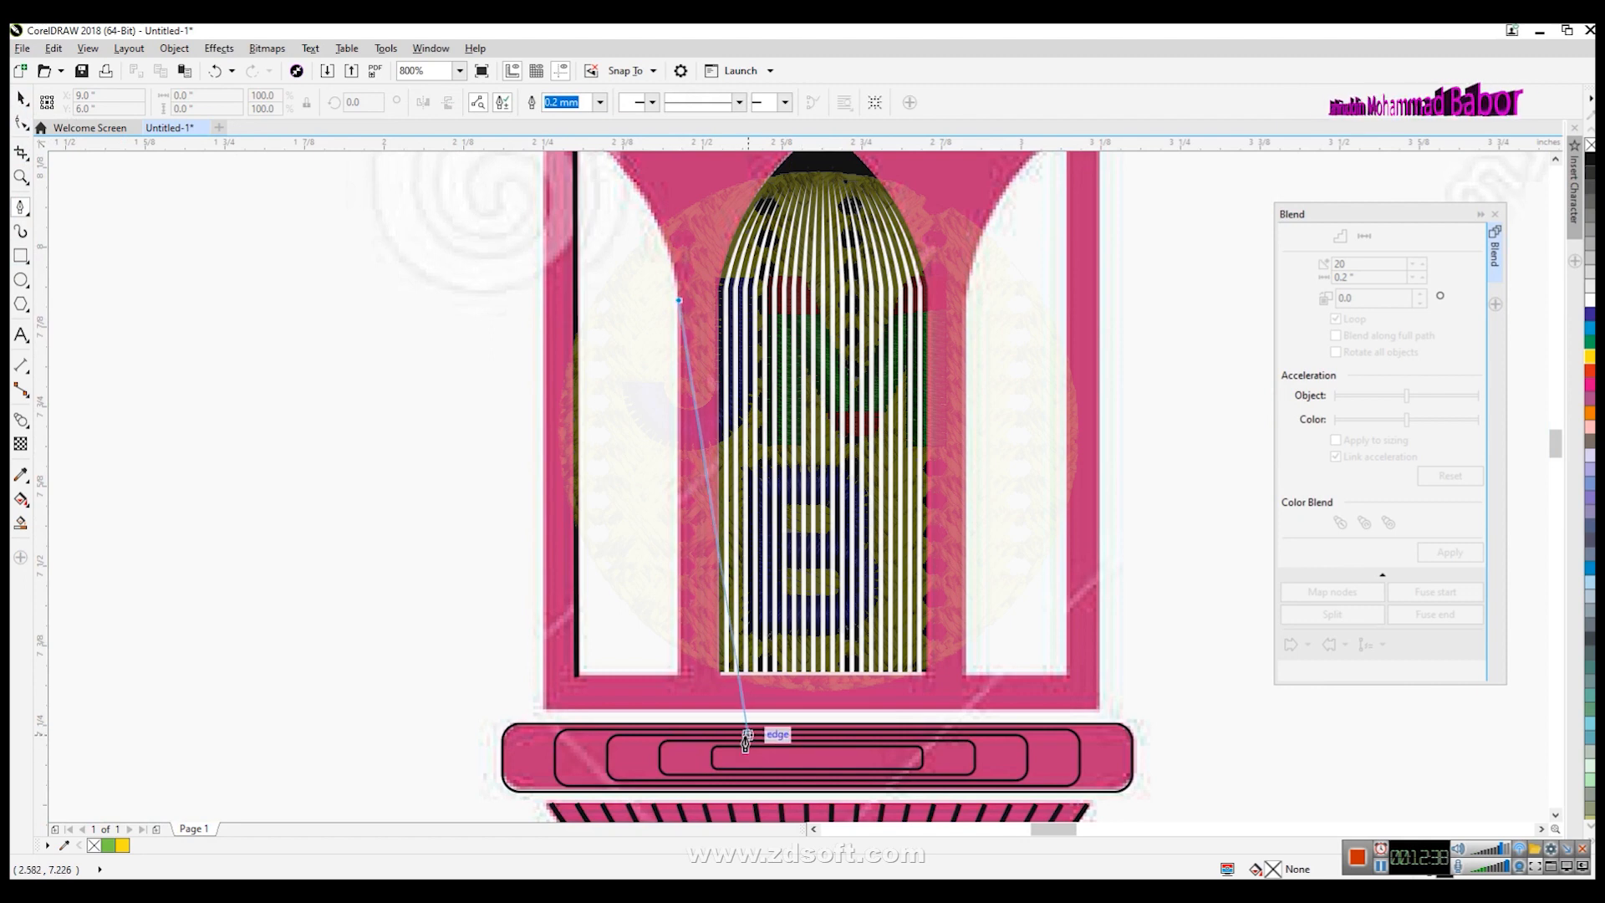
pyautogui.click(677, 678)
pyautogui.press('space')
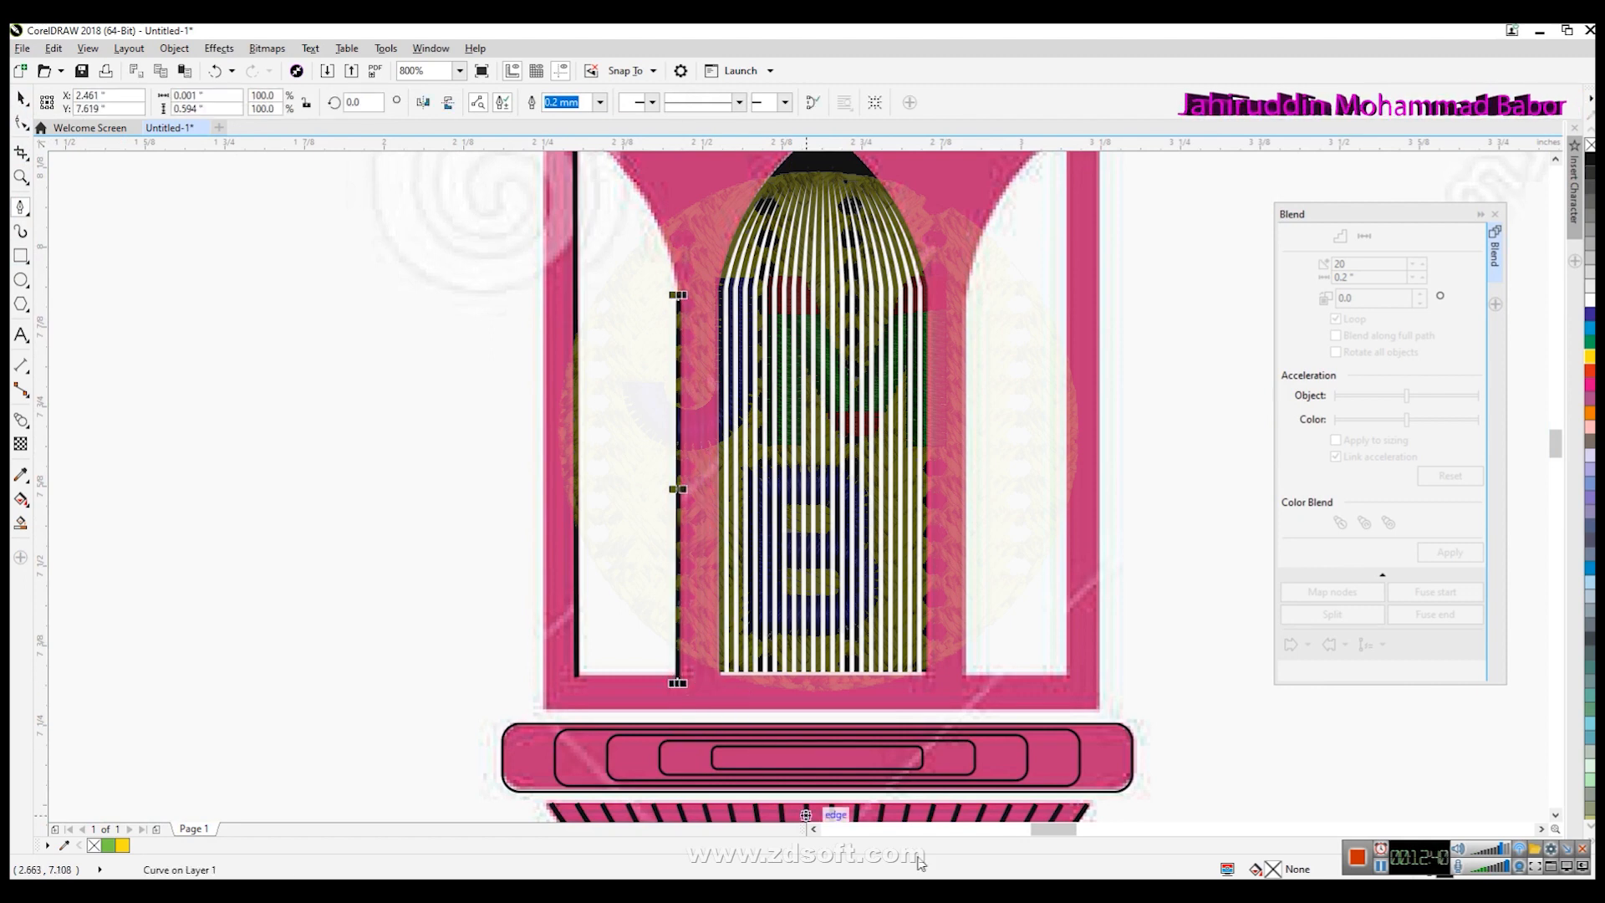
# - Blend the two left-window lines with 10 steps
pyautogui.scroll(-1, 852, 614)
pyautogui.click(21, 98)
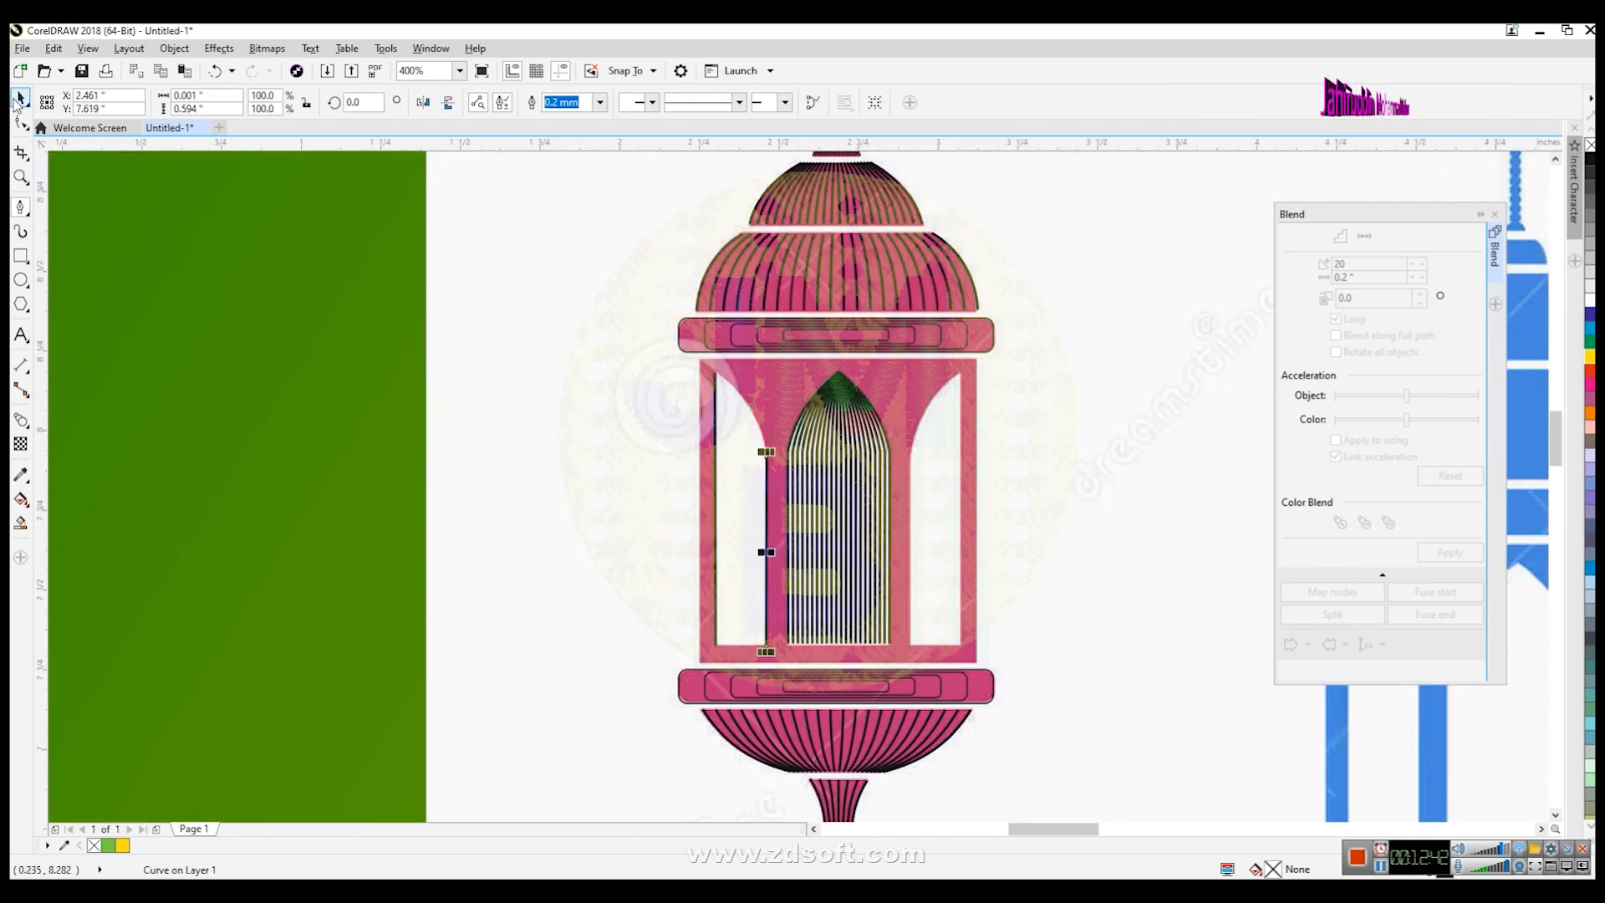
pyautogui.click(625, 549)
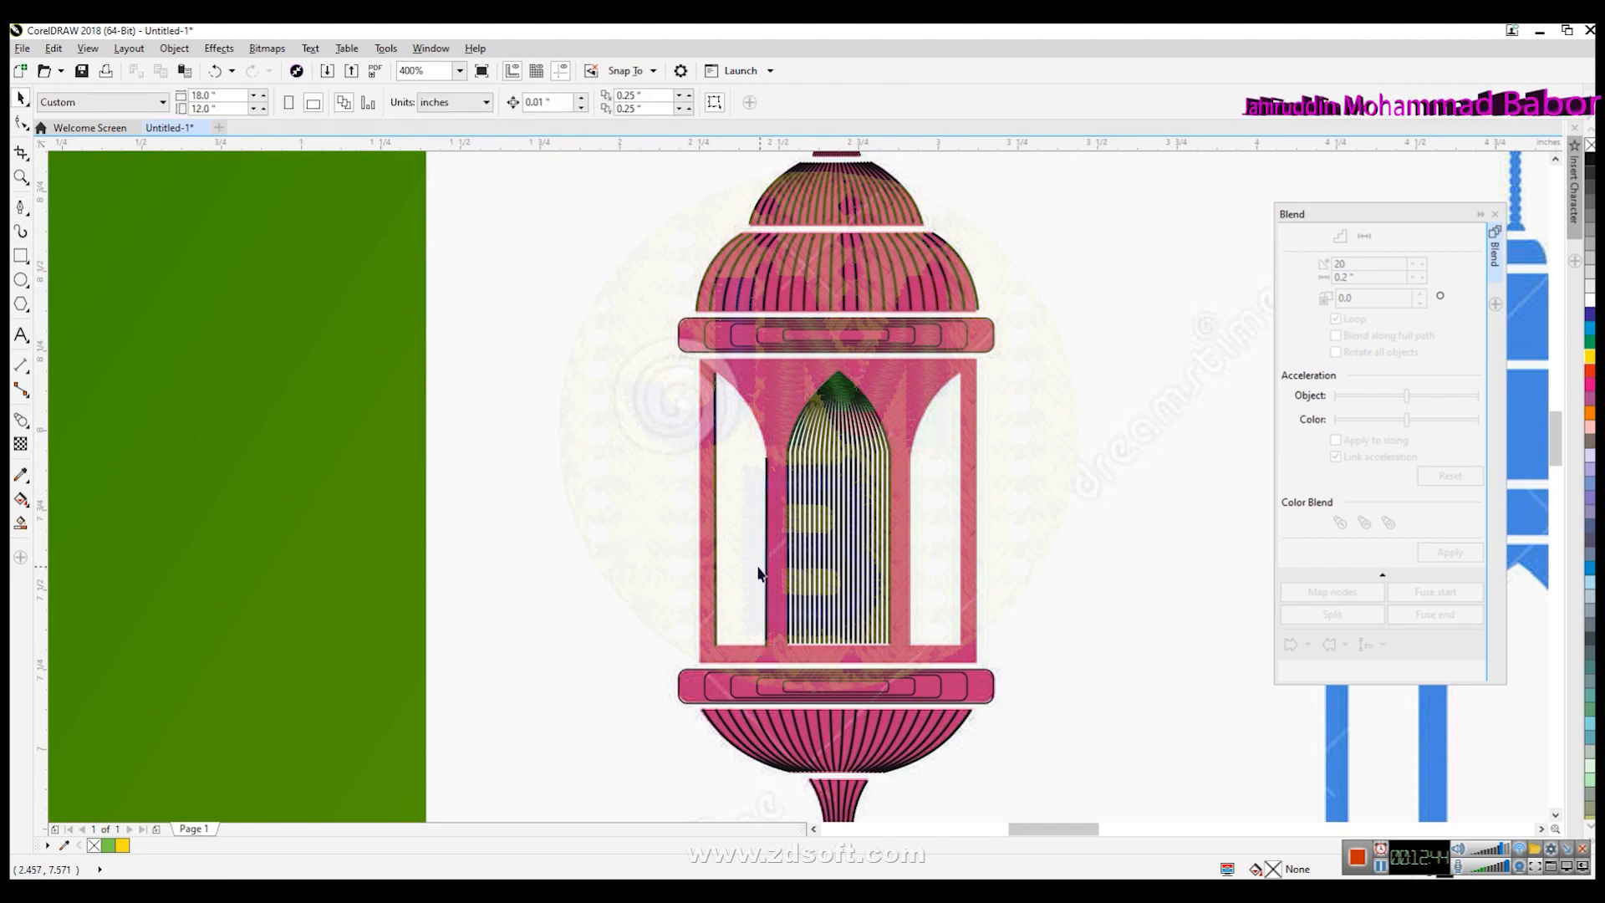
pyautogui.click(717, 574)
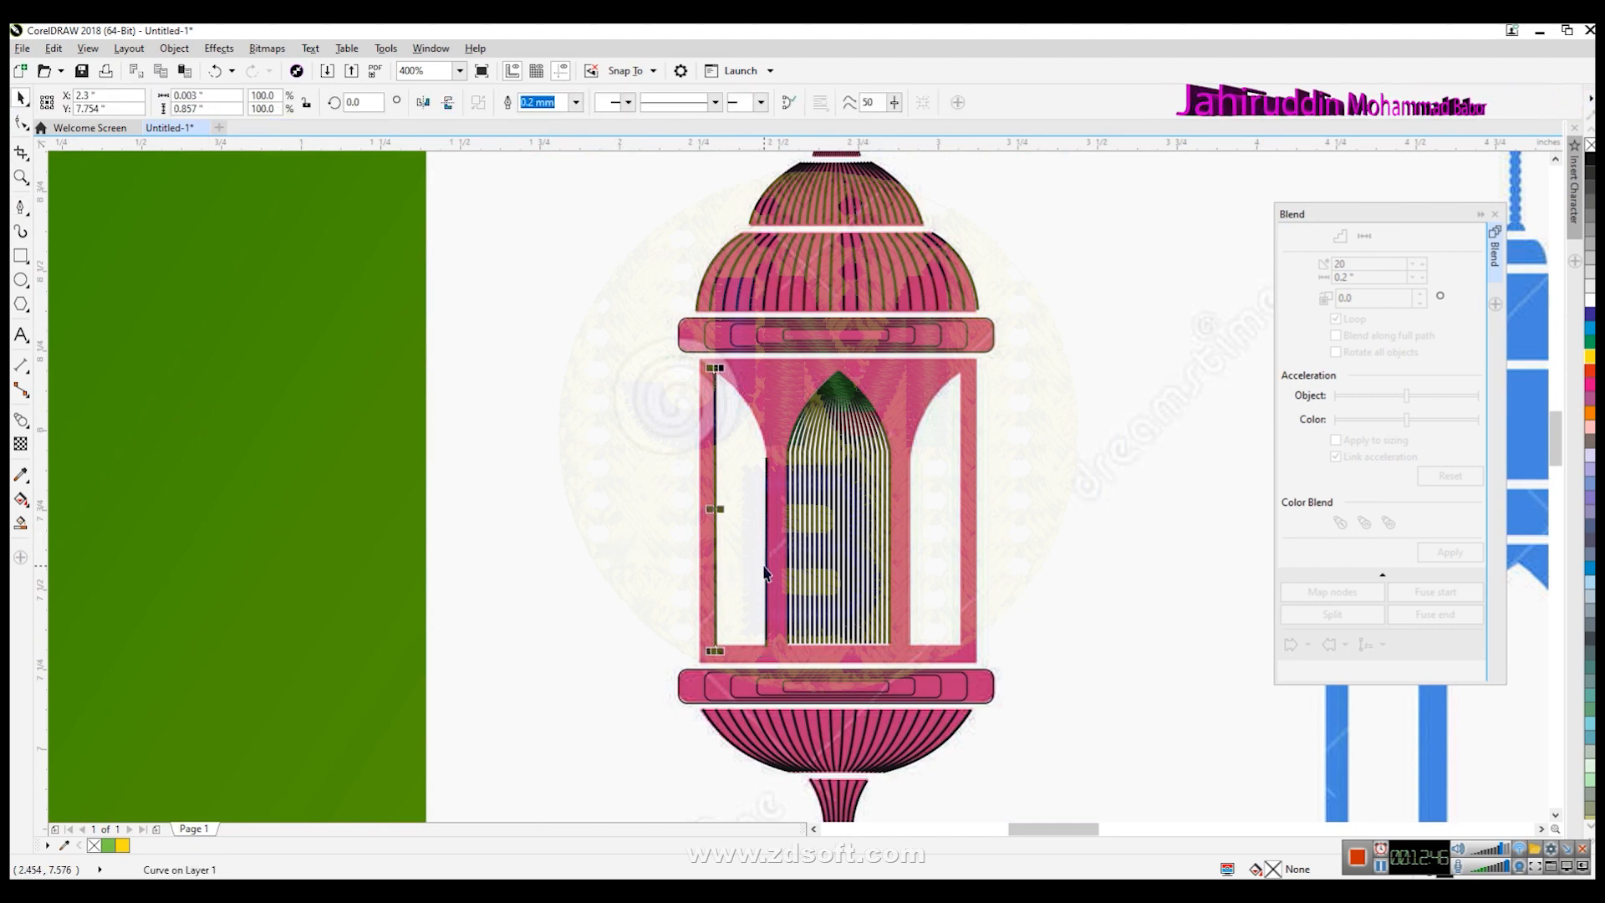
pyautogui.keyDown('shift'); pyautogui.click(764, 572); pyautogui.keyUp('shift')
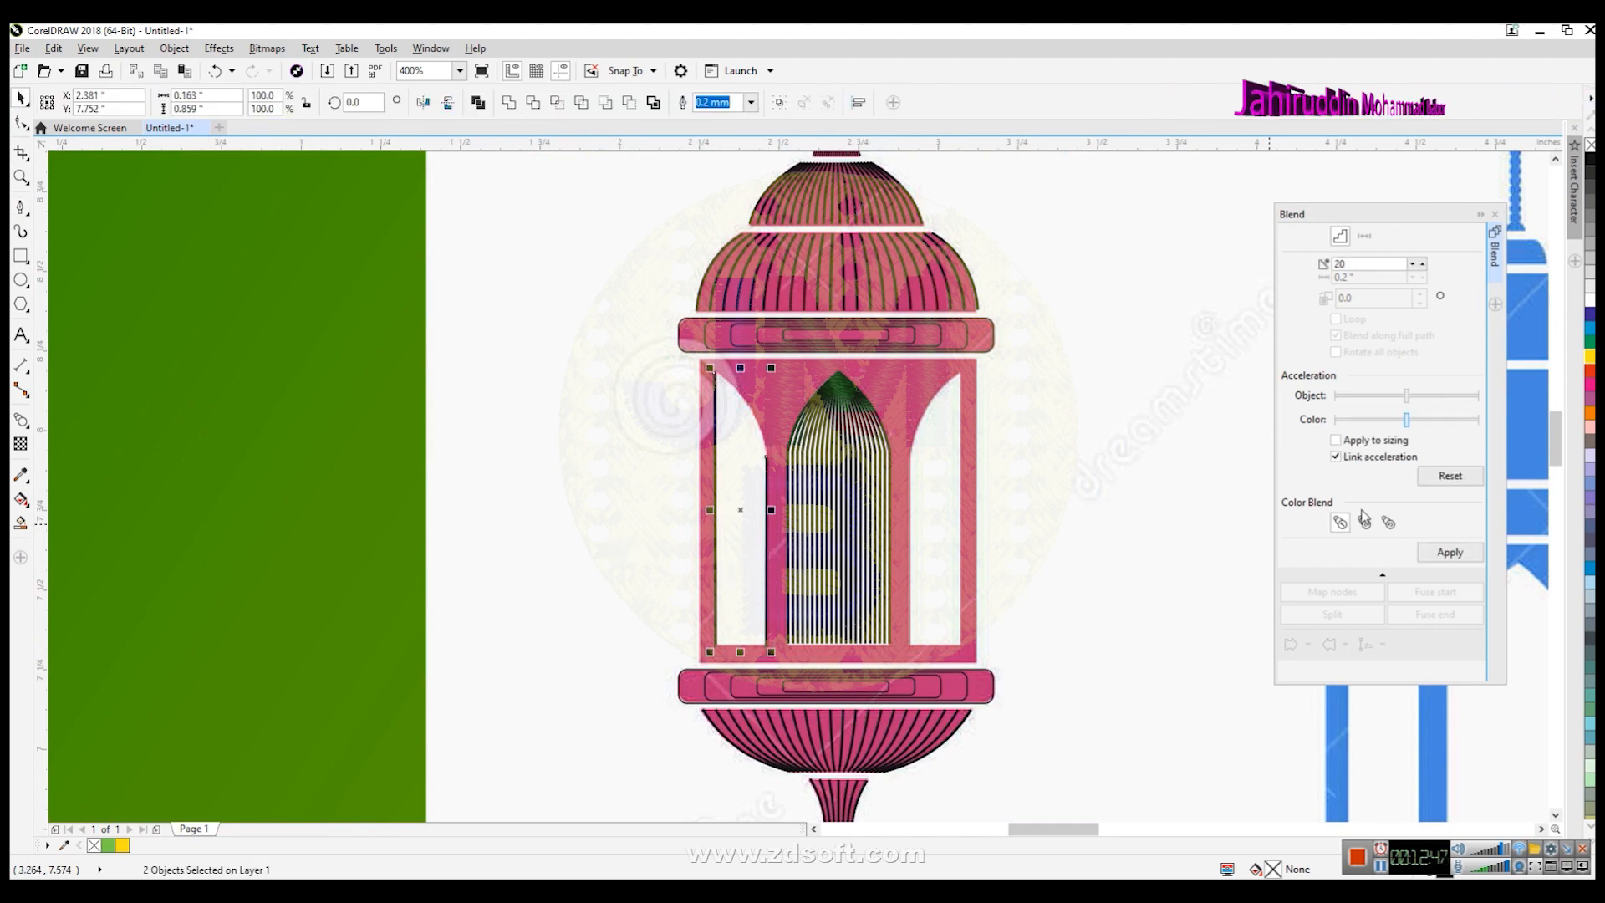
pyautogui.click(1449, 552)
pyautogui.hotkey('ctrl', 'z')
pyautogui.moveTo(1367, 263); pyautogui.dragTo(1195, 270)
pyautogui.write('10')
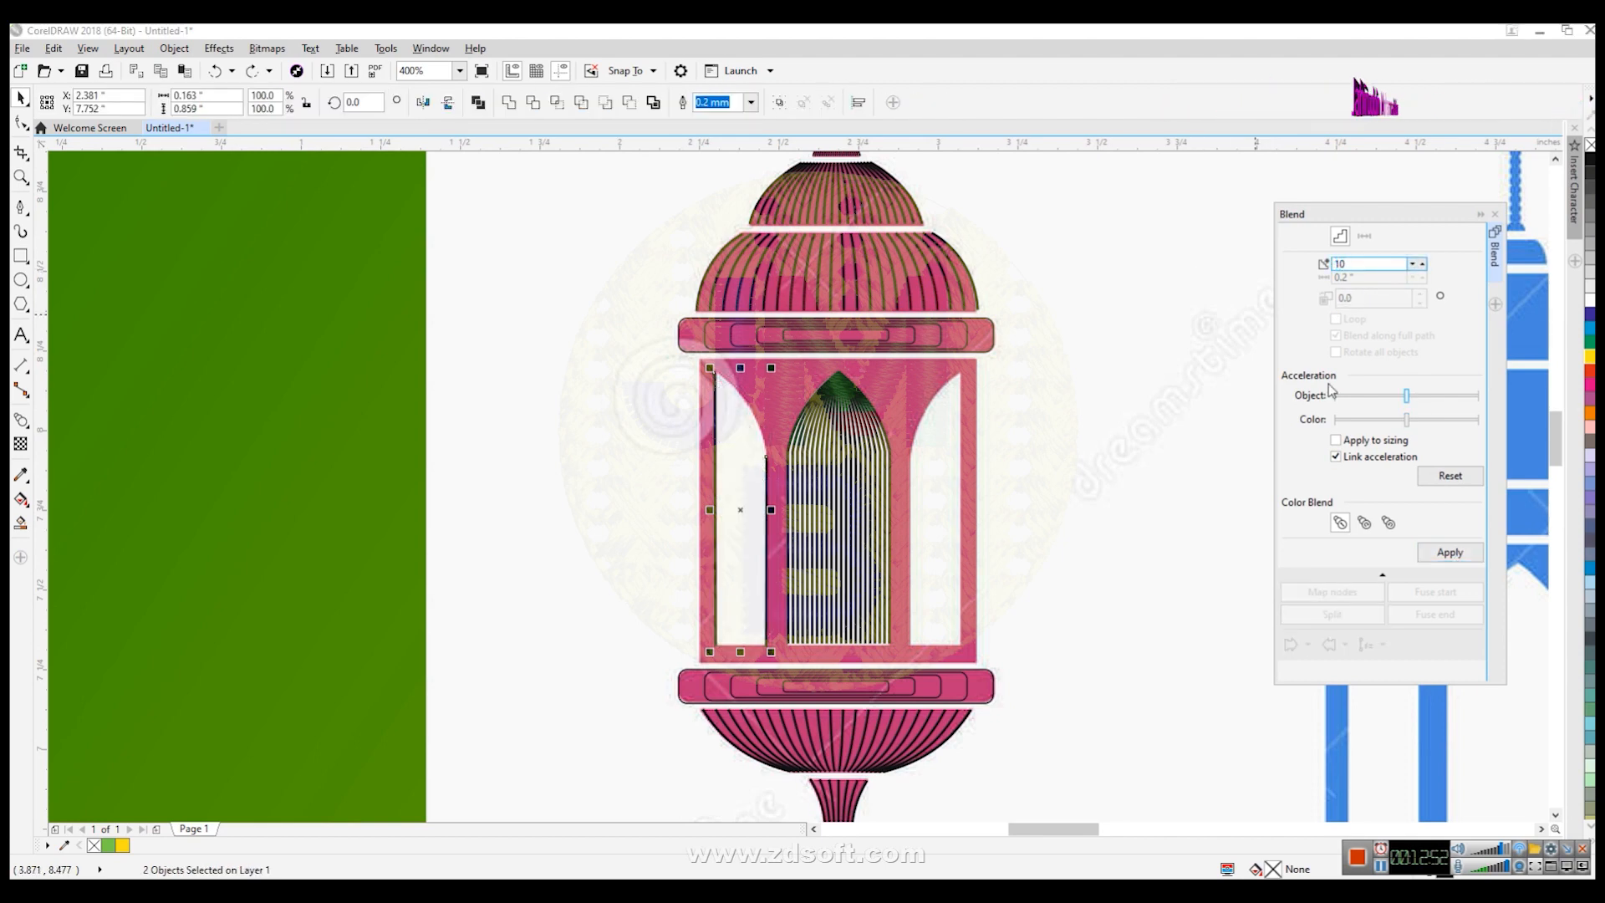
pyautogui.click(1467, 555)
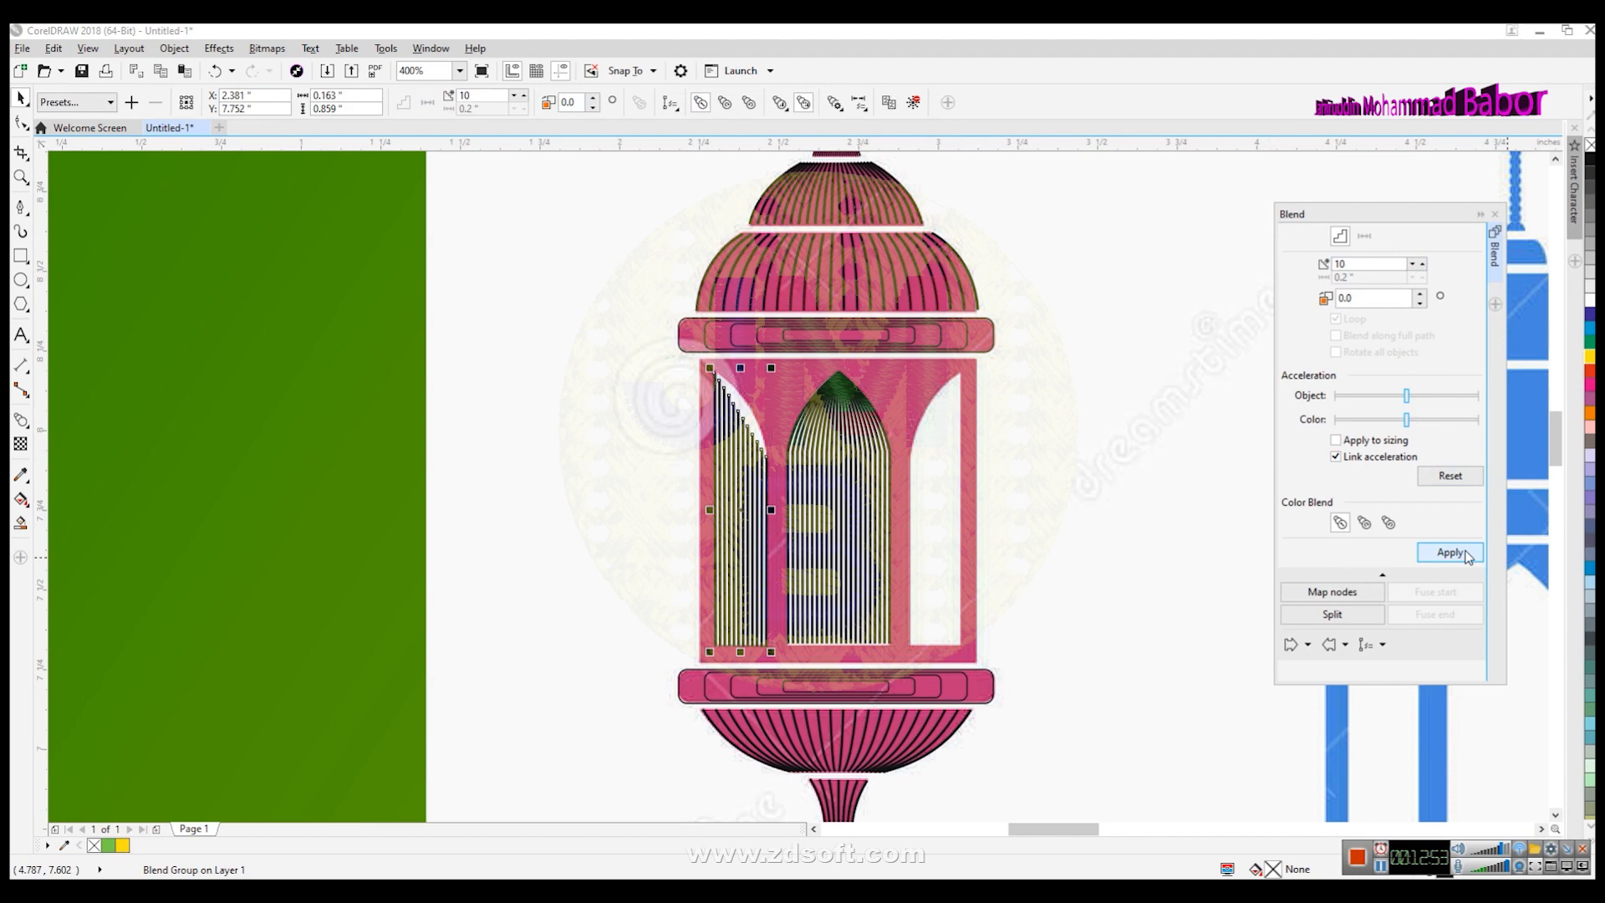
pyautogui.click(1105, 630)
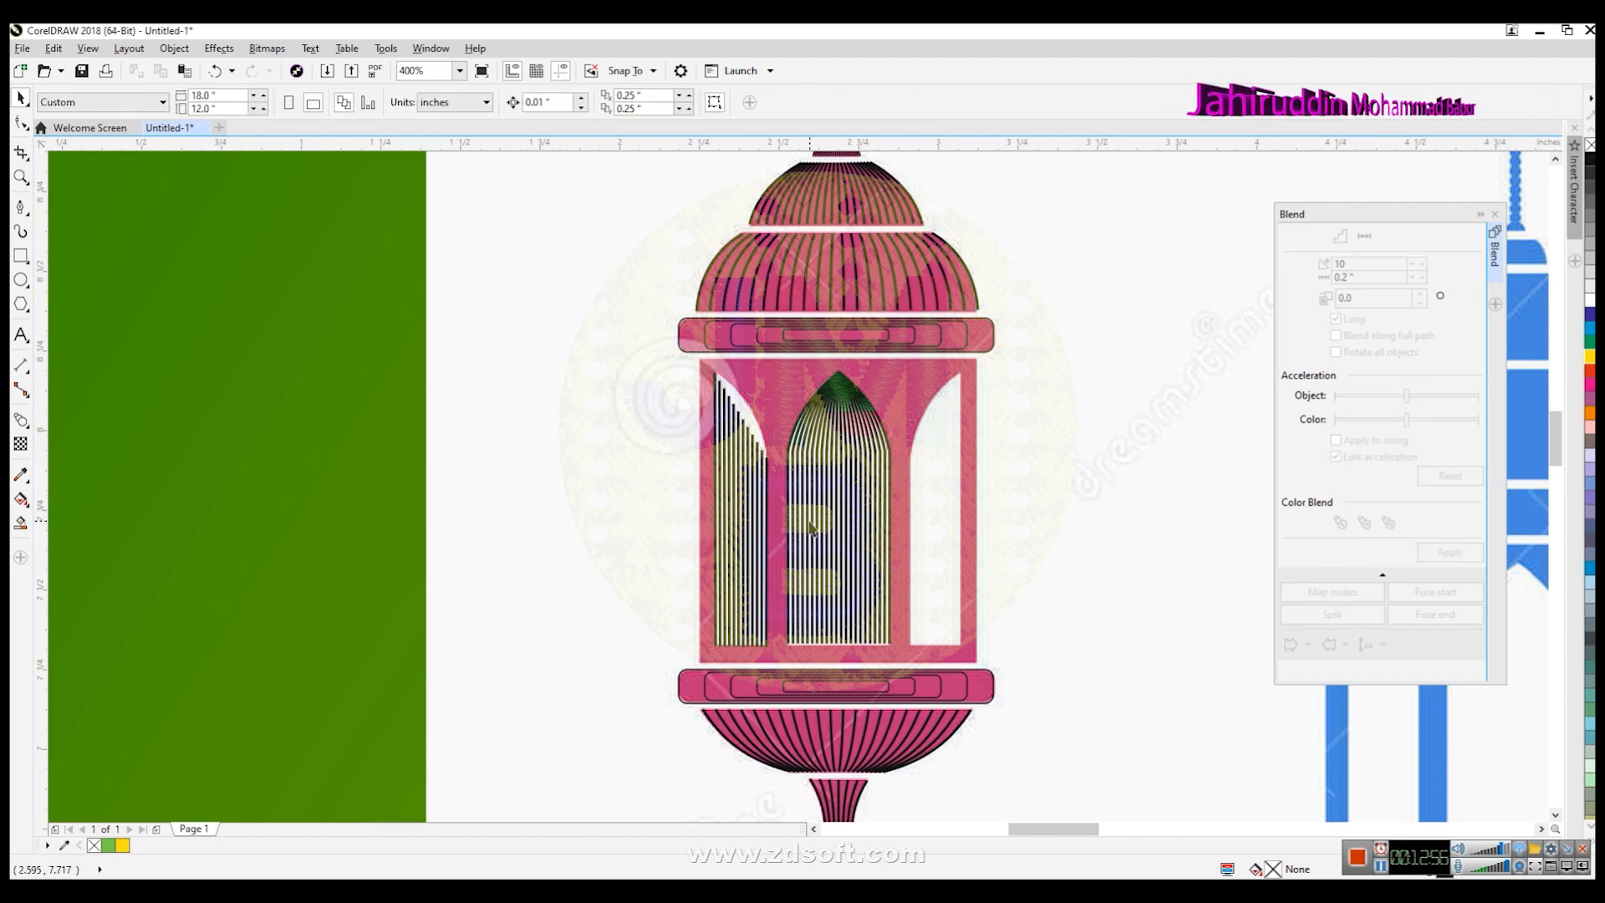
pyautogui.click(749, 439)
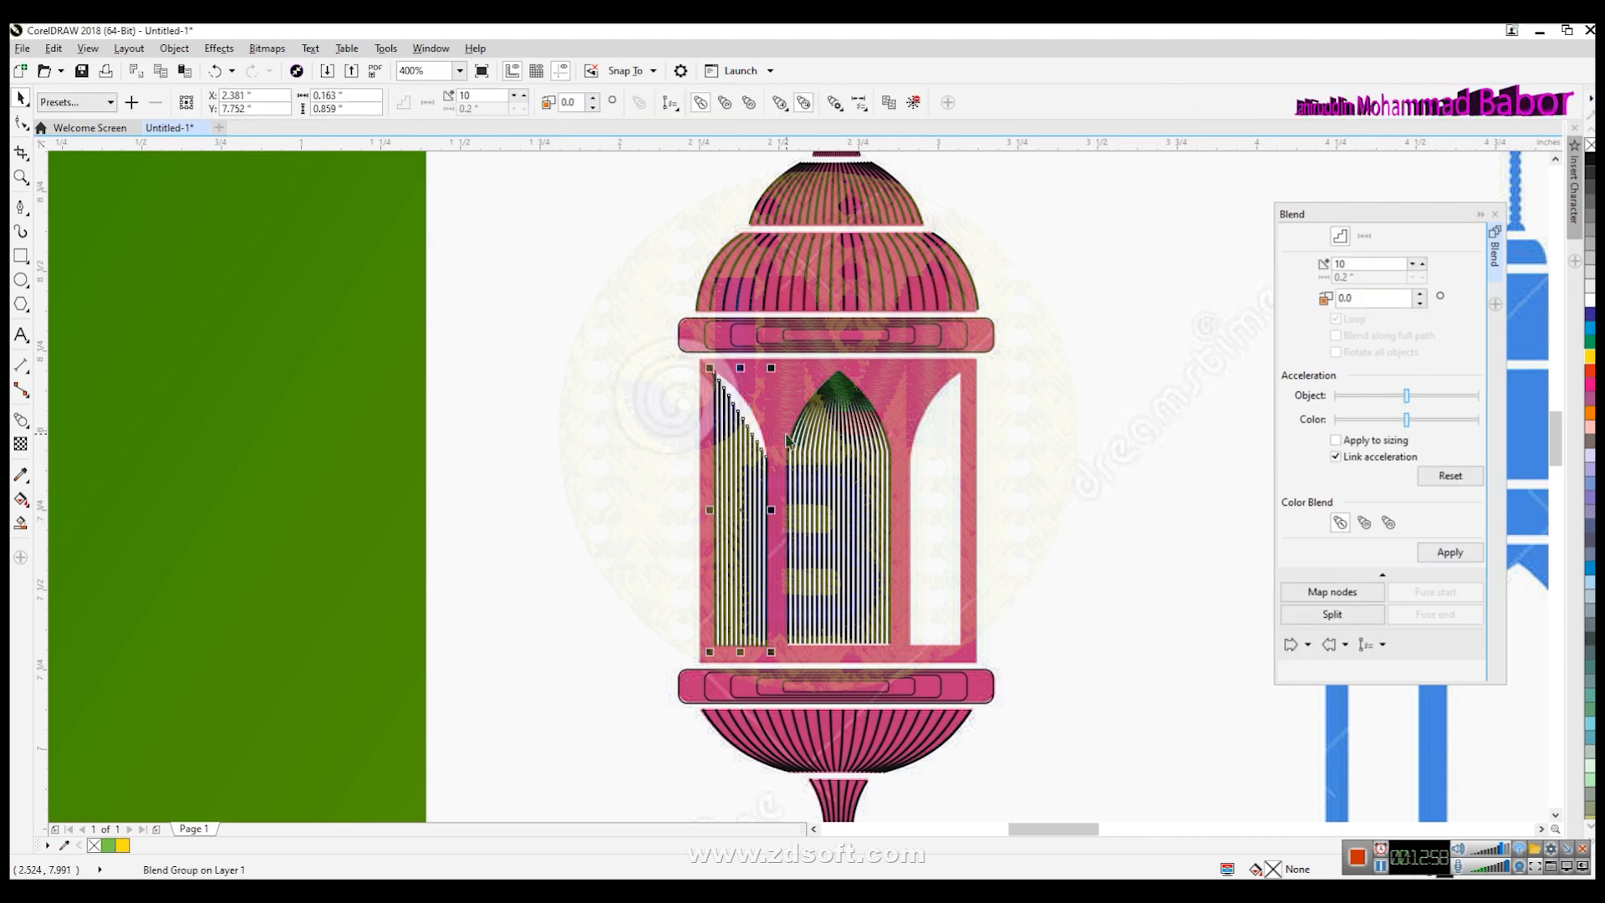
pyautogui.scroll(2, 796, 437)
pyautogui.click(404, 493)
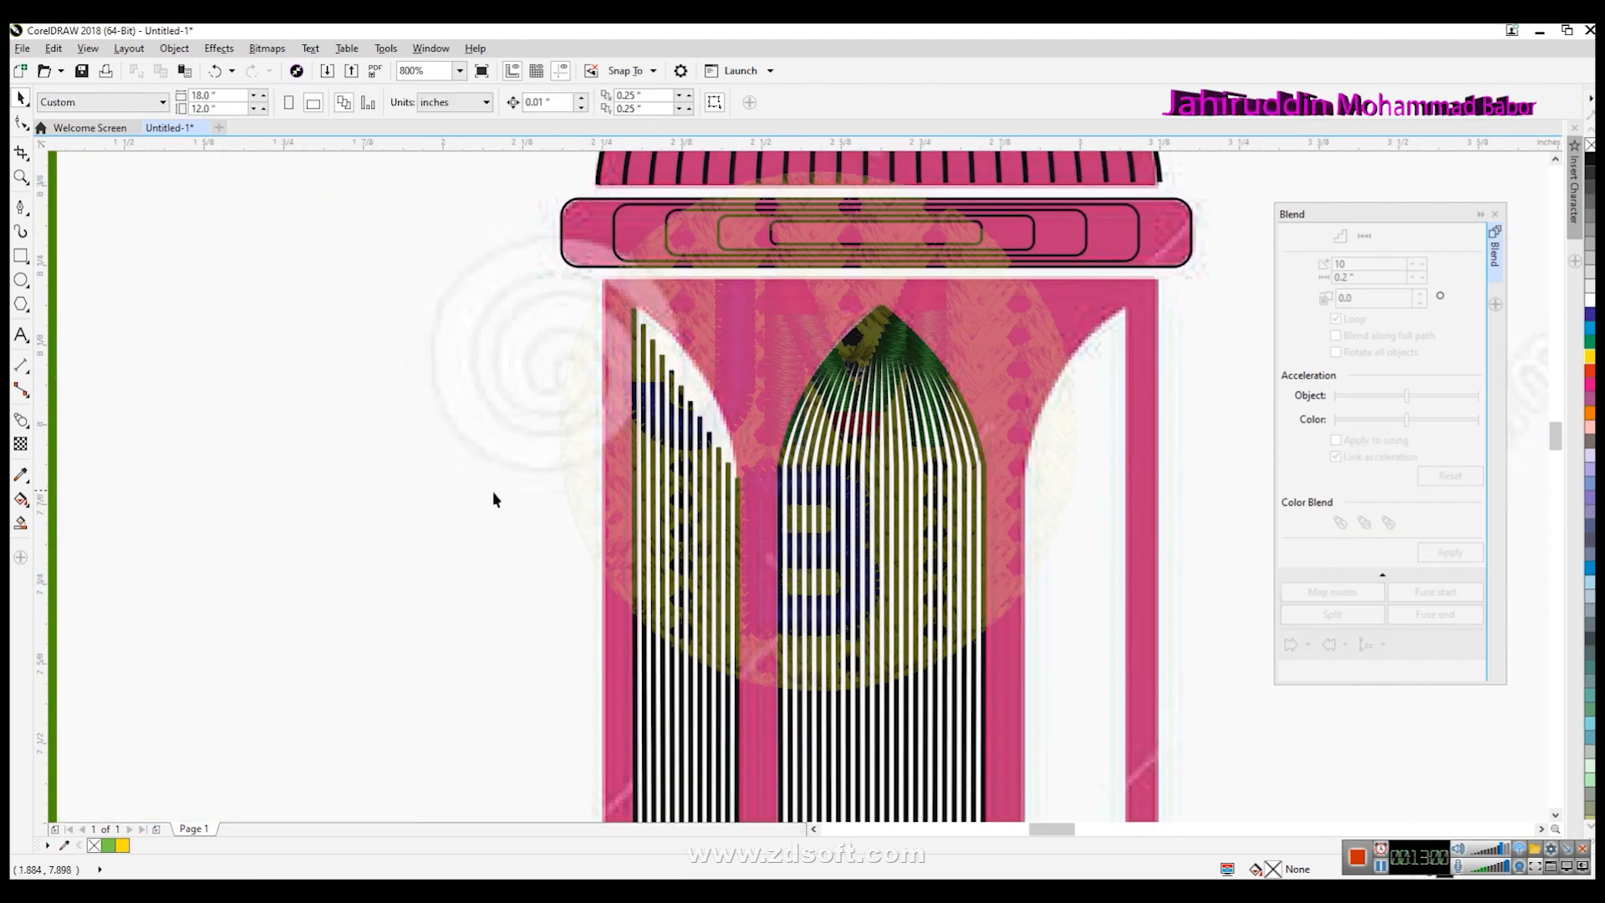
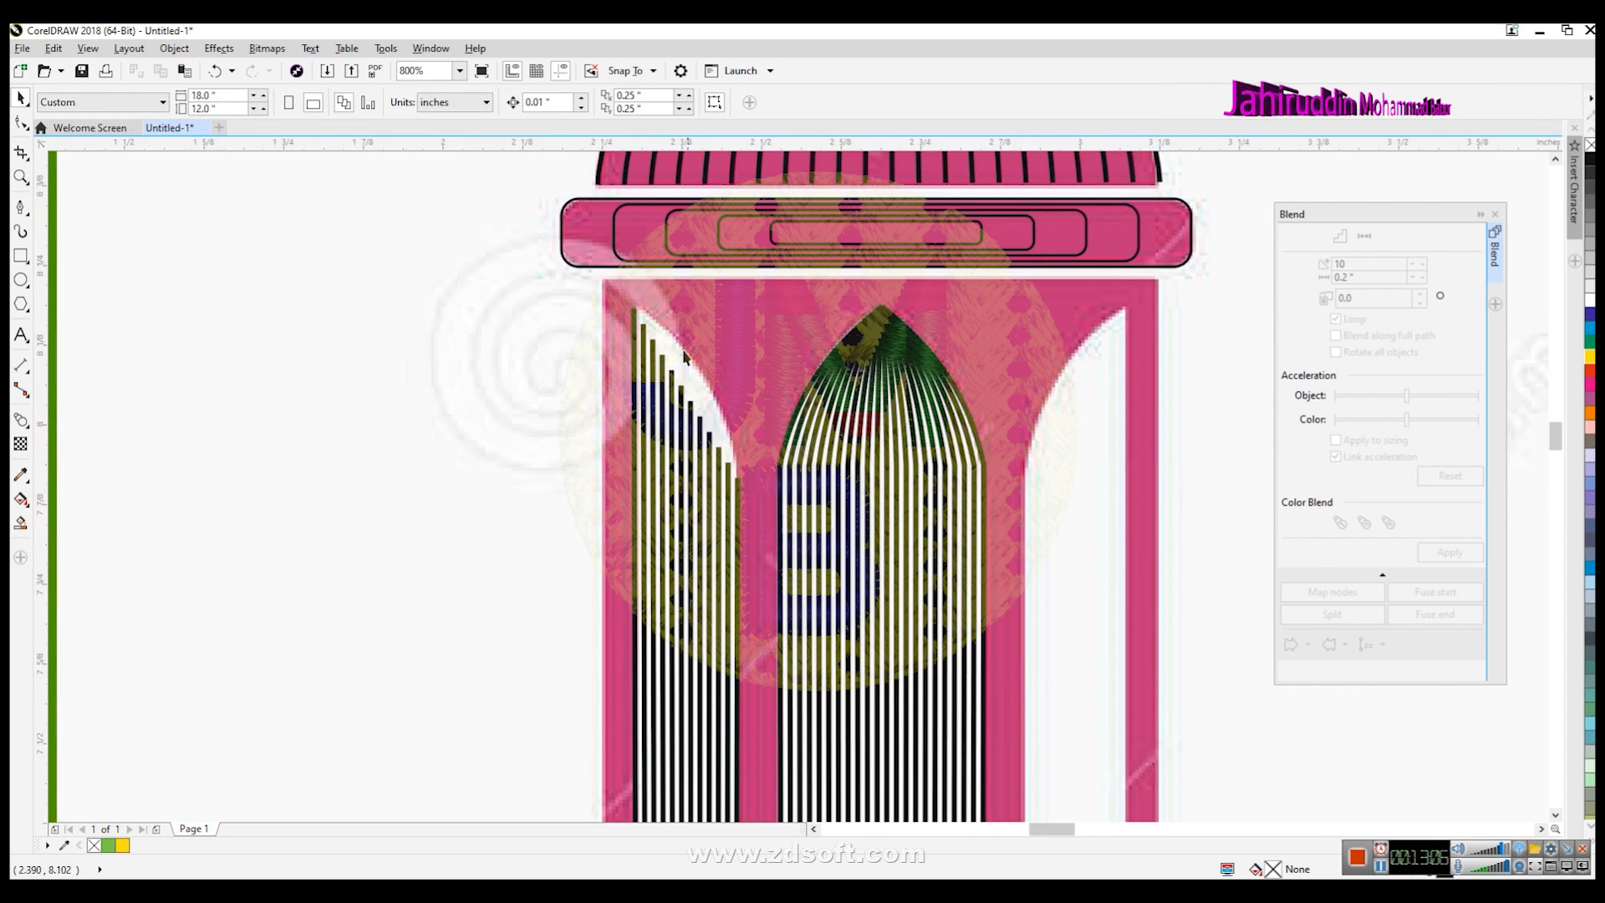
# - Try stretching the left-window blend upward, then undo that stretch and the blend itself
pyautogui.click(683, 396)
pyautogui.moveTo(685, 307); pyautogui.dragTo(685, 284)
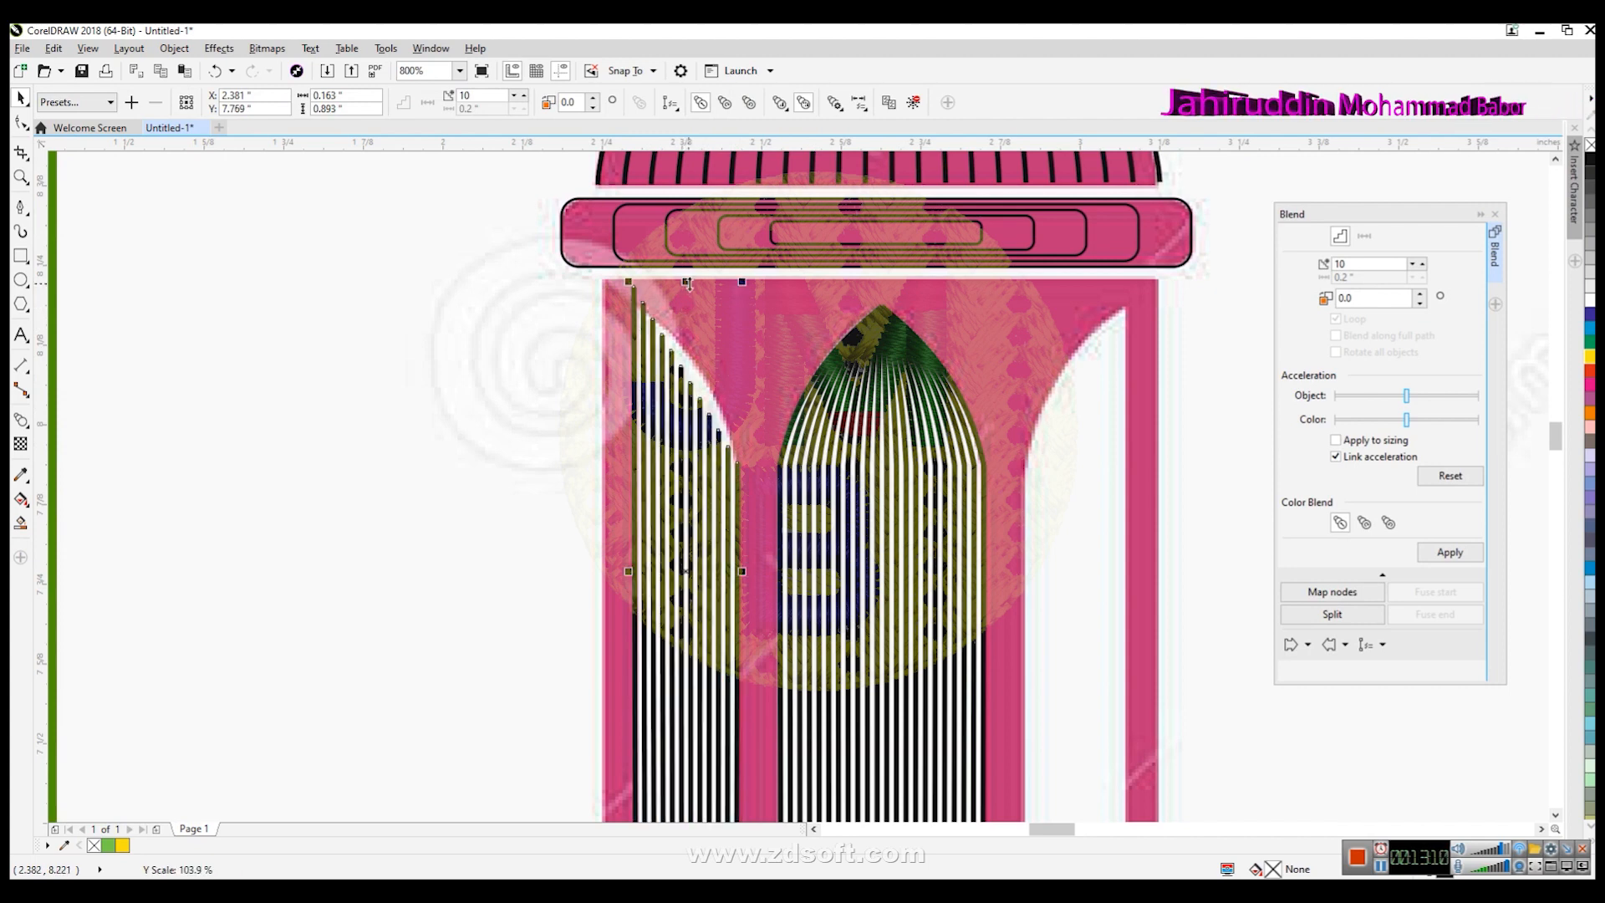
pyautogui.hotkey('ctrl', 'z')
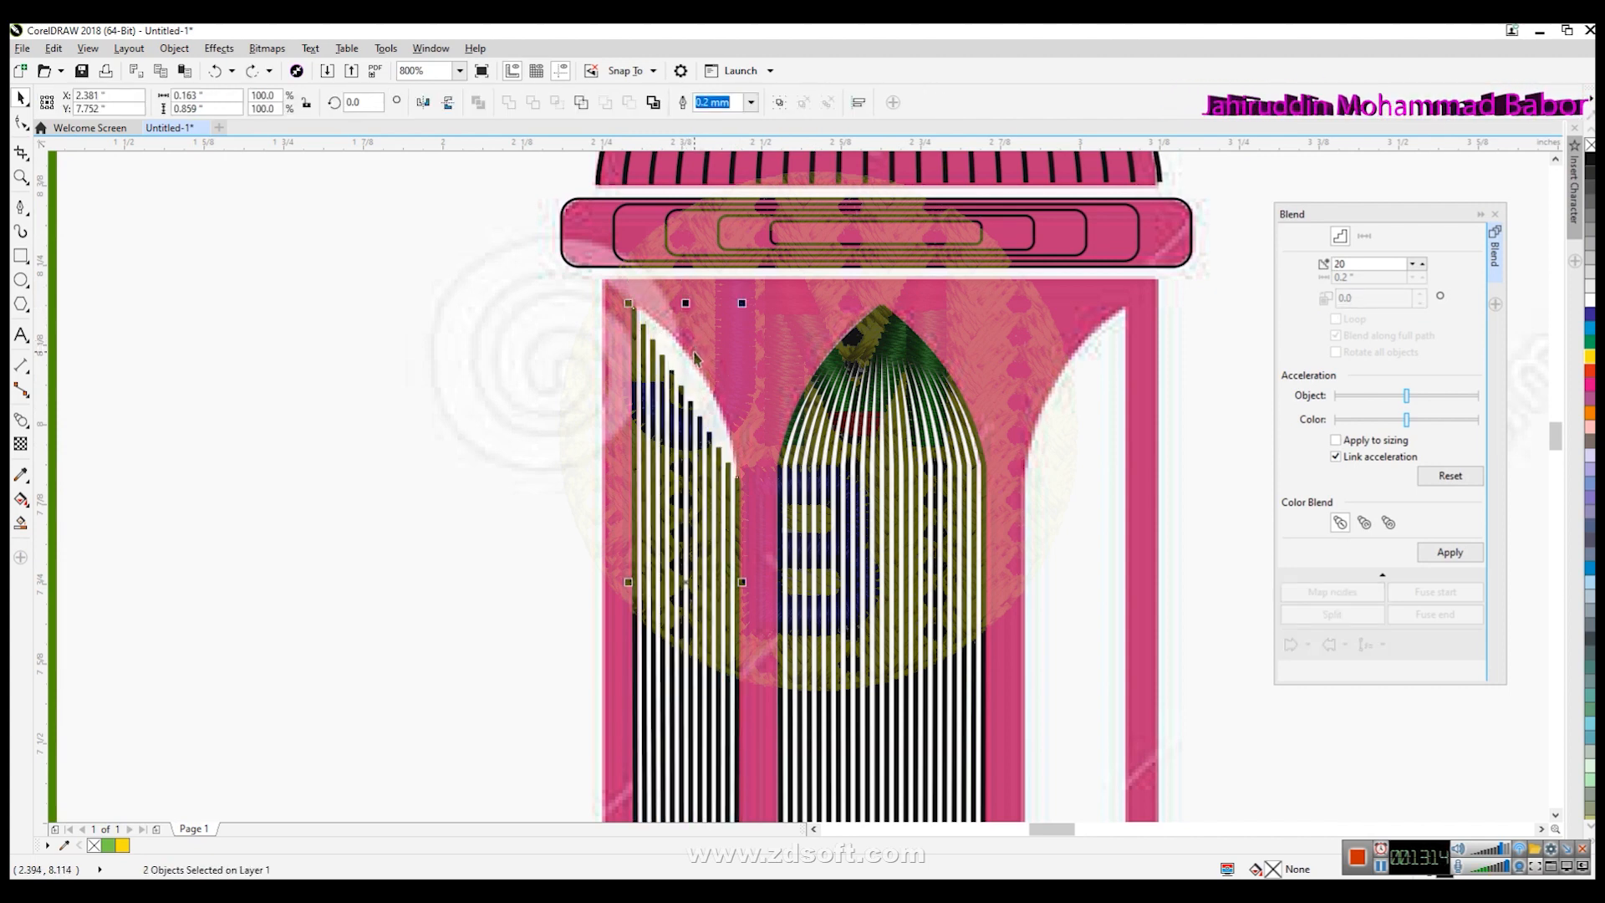
pyautogui.hotkey('ctrl', 'z')
pyautogui.click(386, 555)
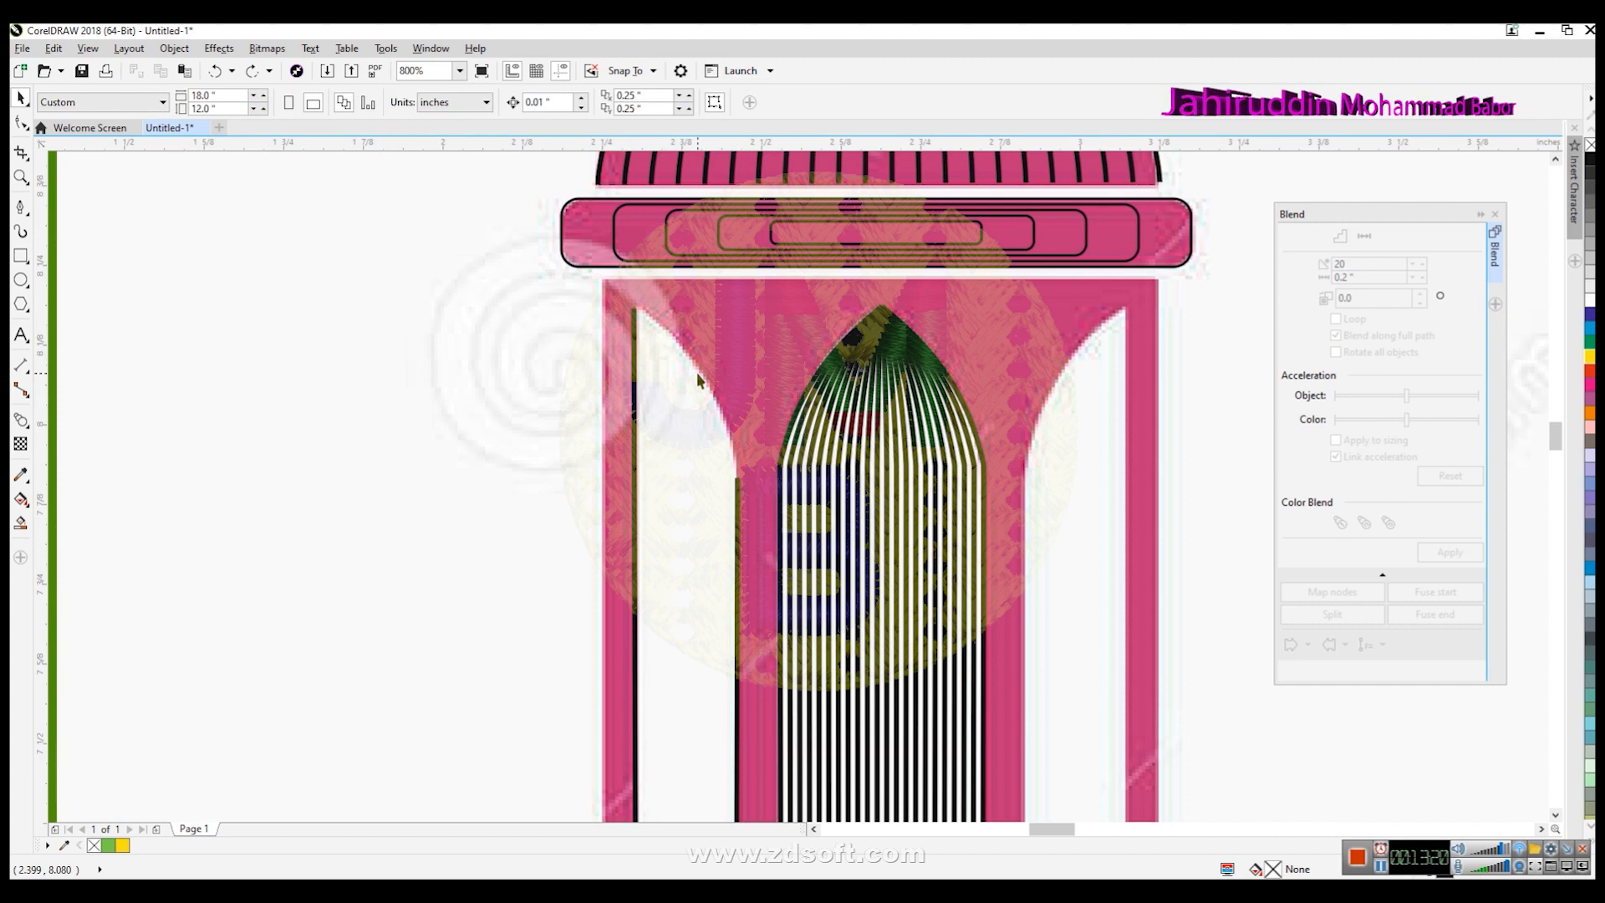
# - Extend the top of the left-window outer line with a diagonal segment along the arch edge
pyautogui.click(634, 338)
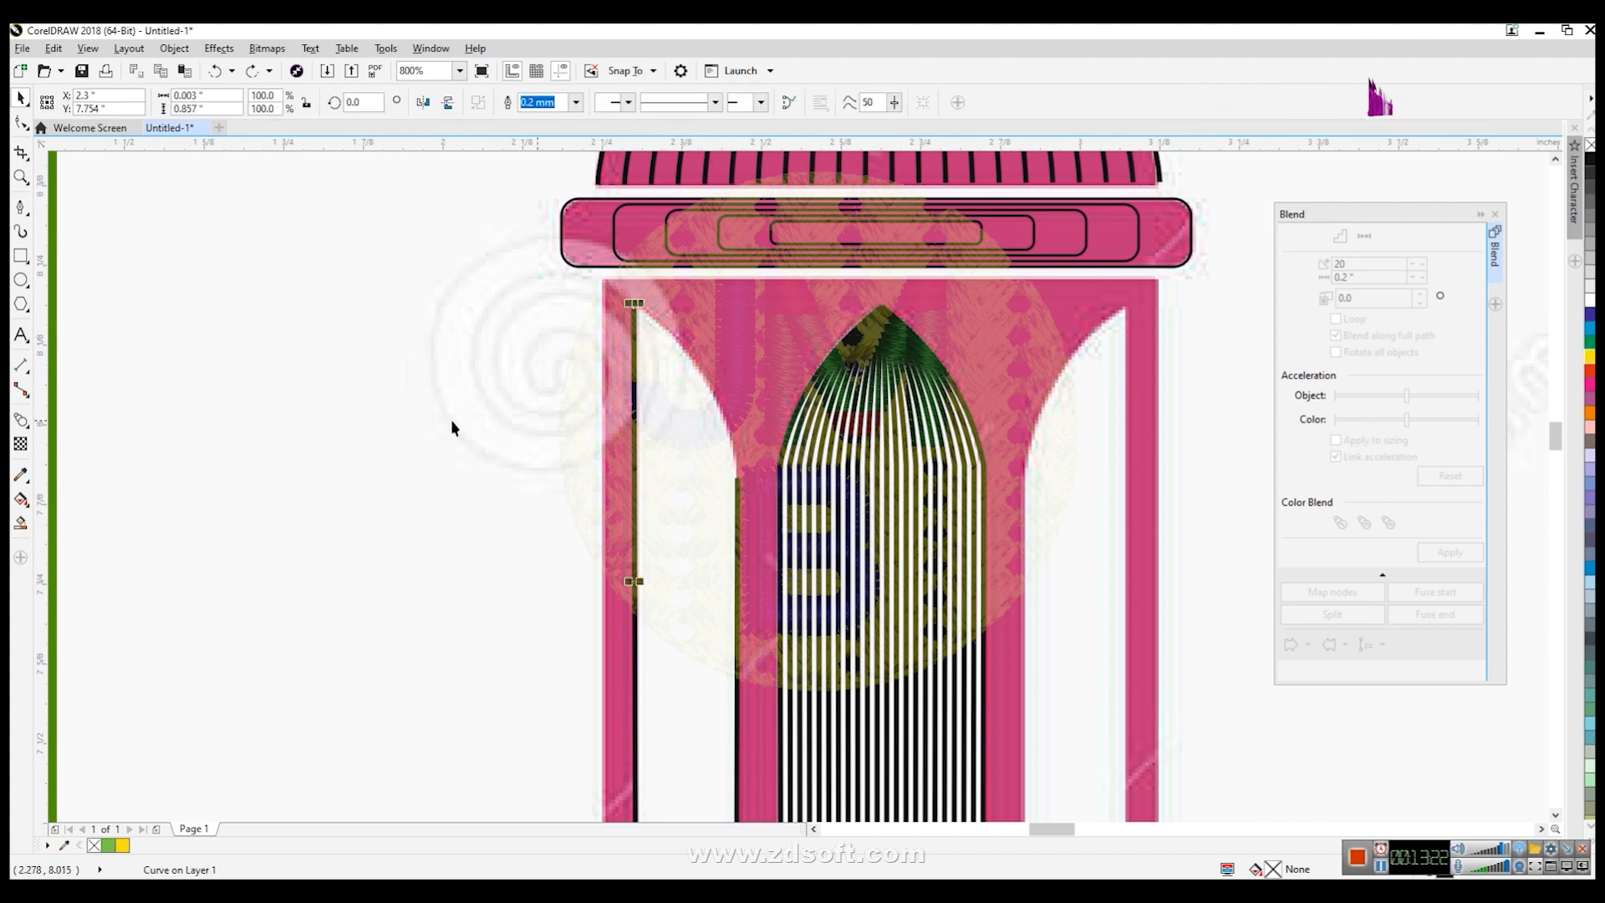
pyautogui.click(20, 207)
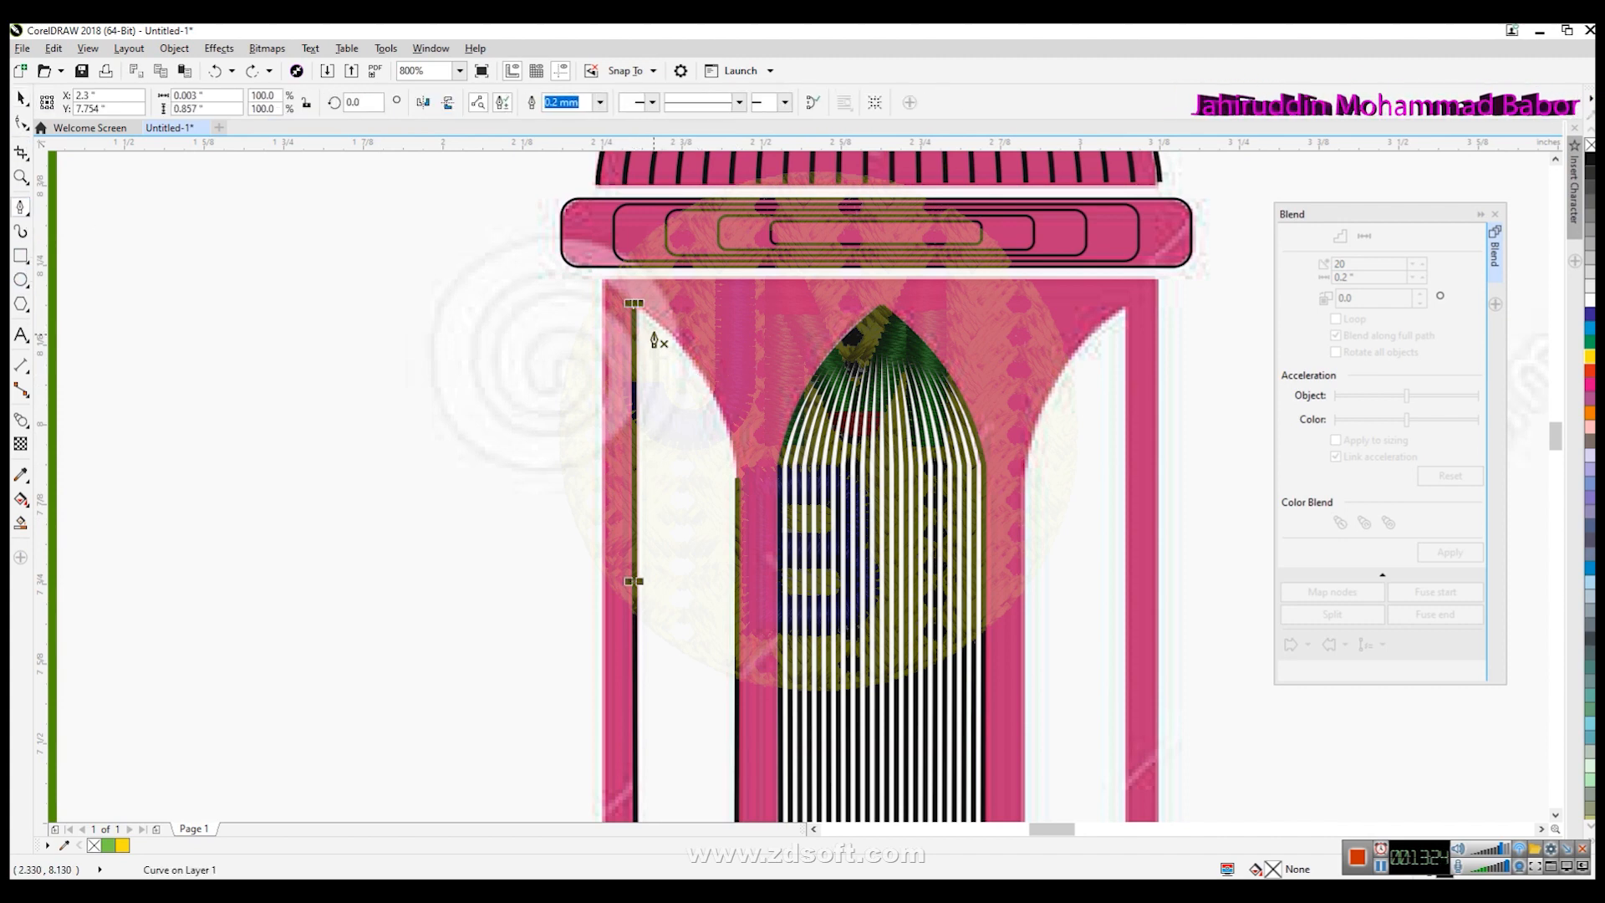
pyautogui.click(634, 305)
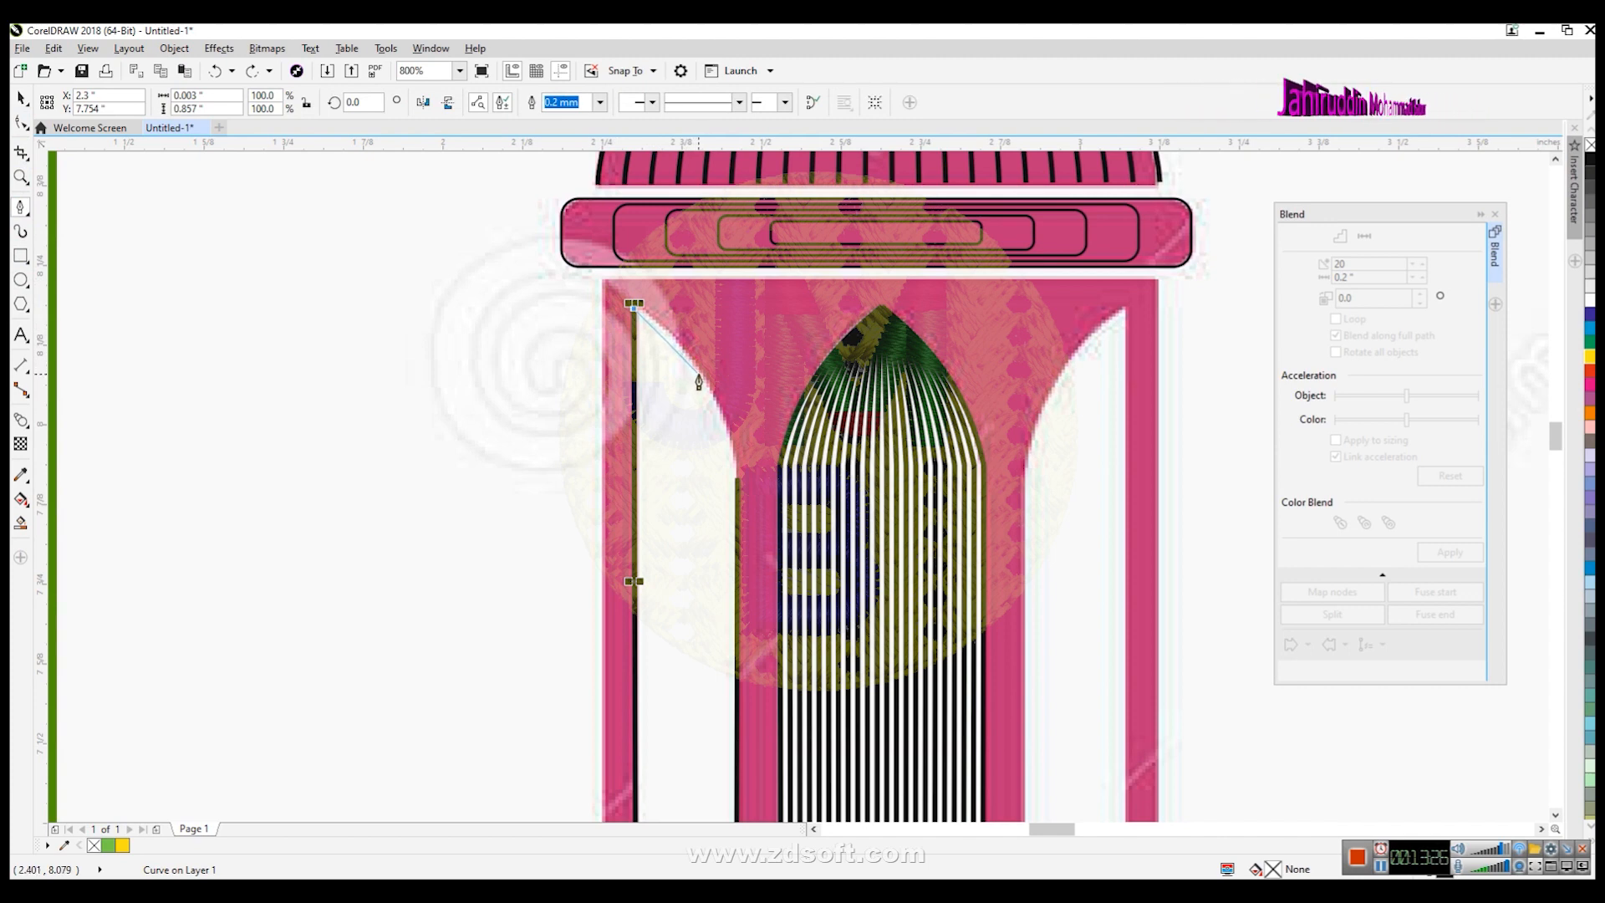
pyautogui.click(700, 376)
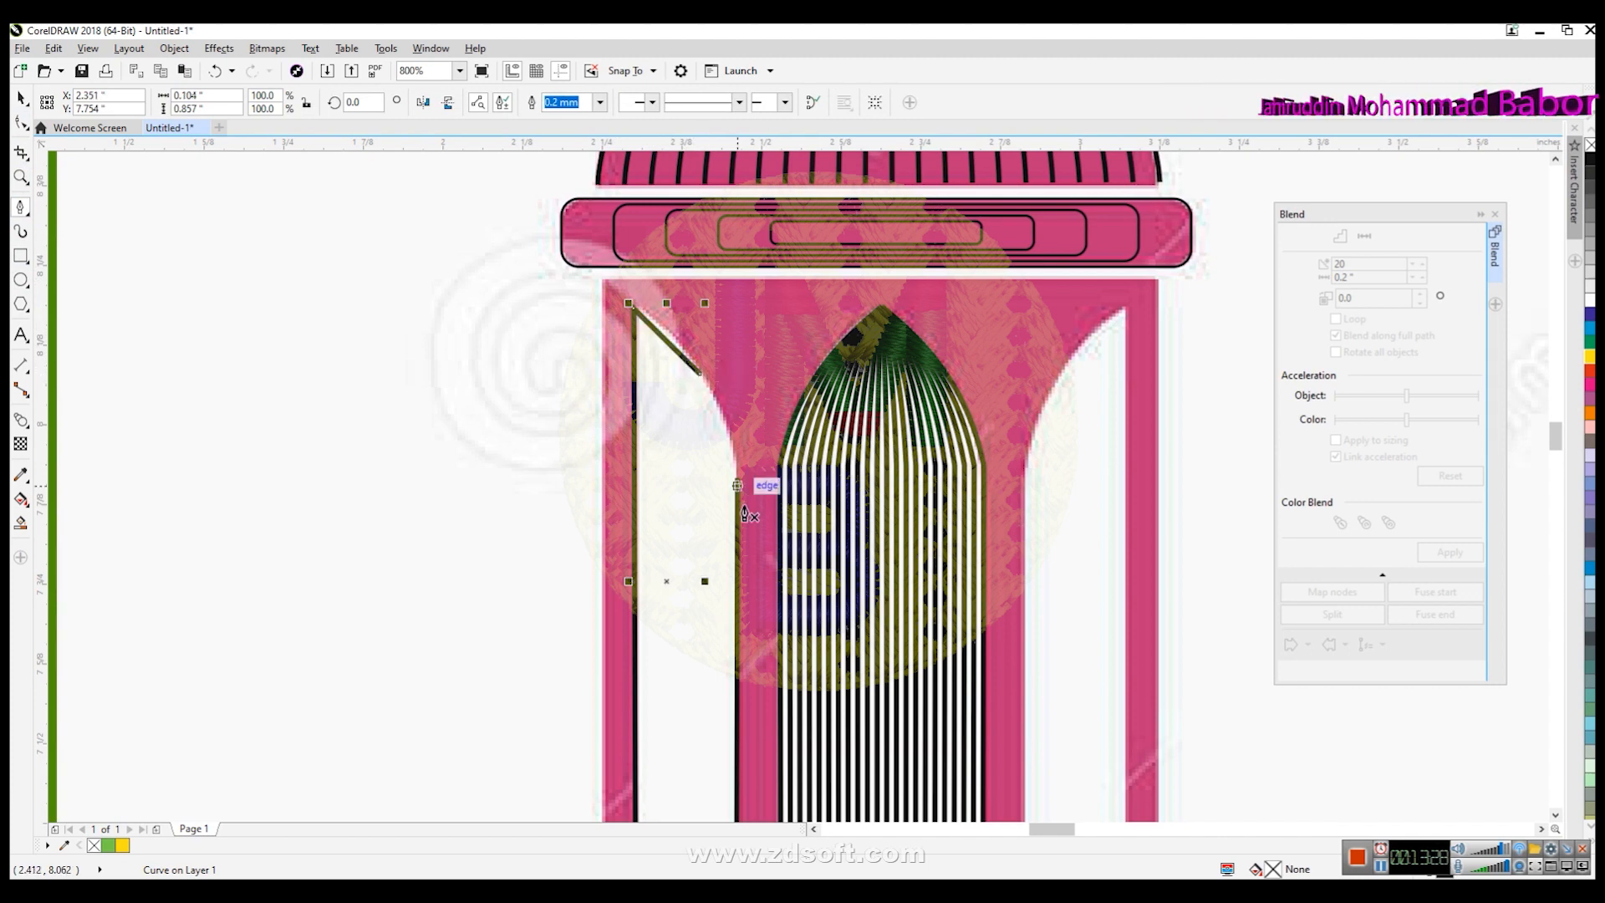
# - Bend the new diagonal segment into a curve that follows the window's arch
pyautogui.click(21, 123)
pyautogui.click(668, 343)
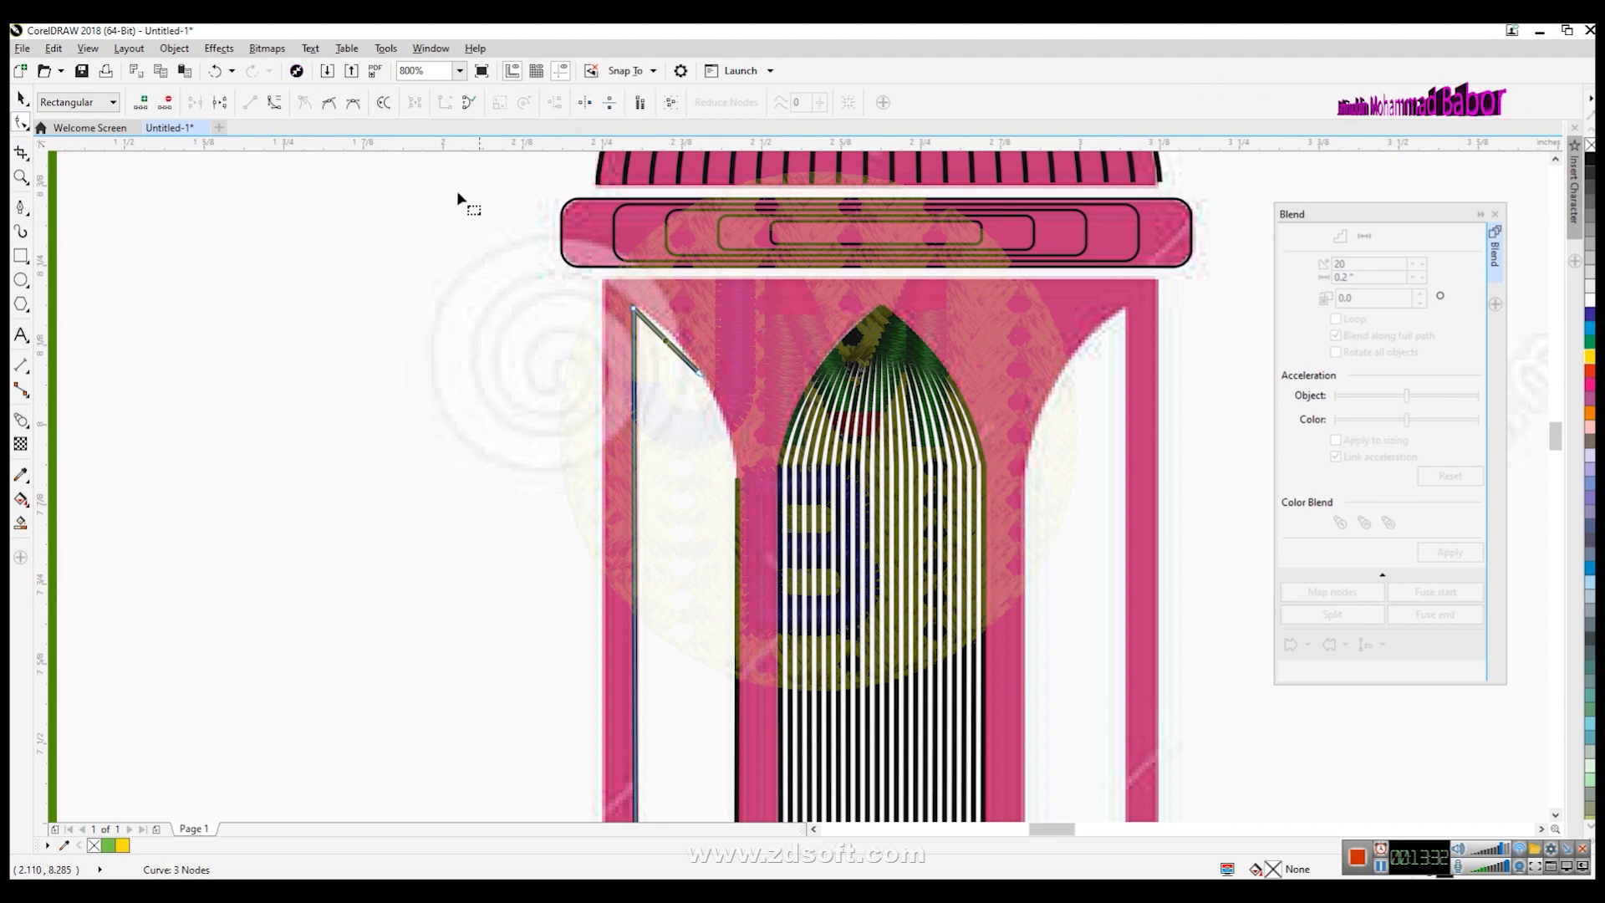
pyautogui.click(660, 340)
pyautogui.moveTo(658, 332); pyautogui.dragTo(687, 348)
pyautogui.click(20, 98)
pyautogui.click(229, 405)
# - Extend the top of the left-window inner line up to the arch's point
pyautogui.click(739, 505)
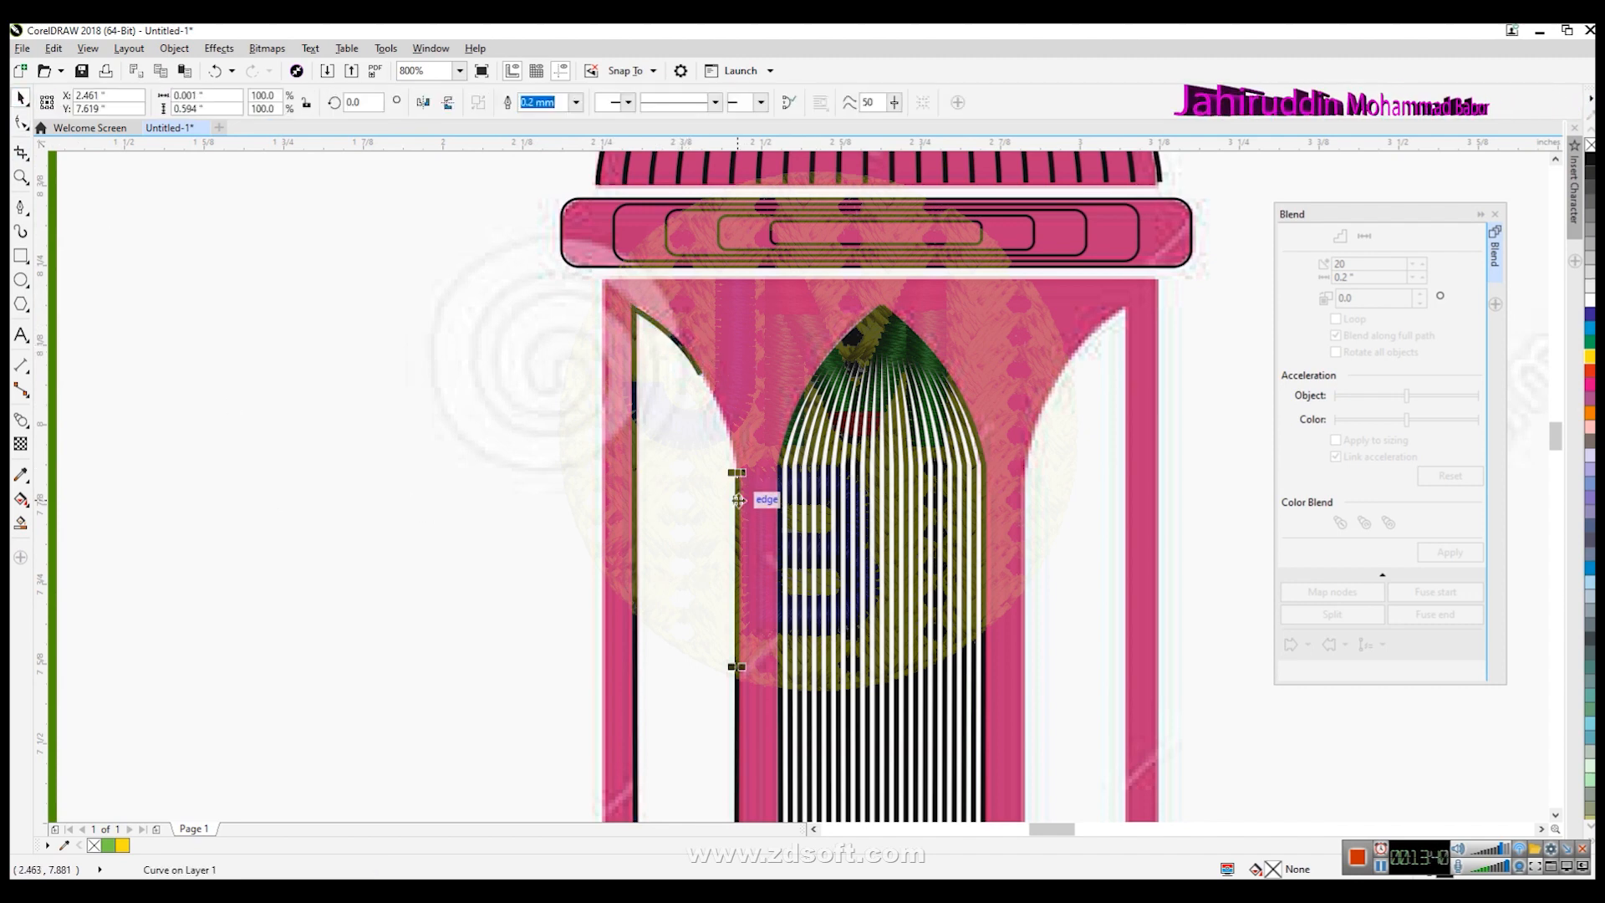
pyautogui.click(20, 208)
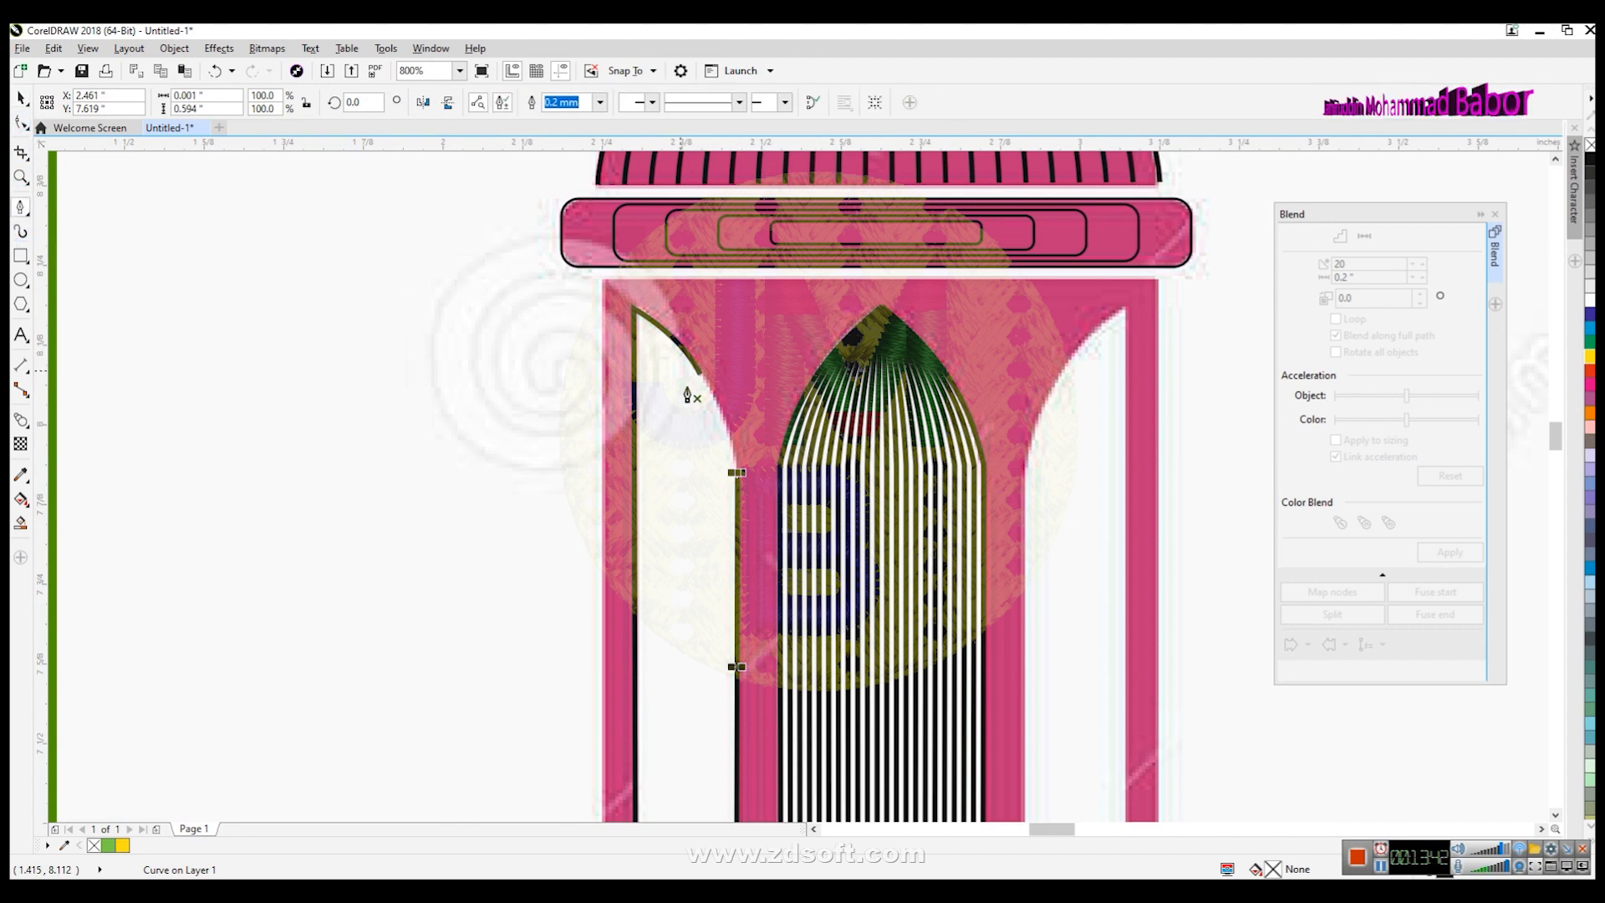
pyautogui.click(737, 475)
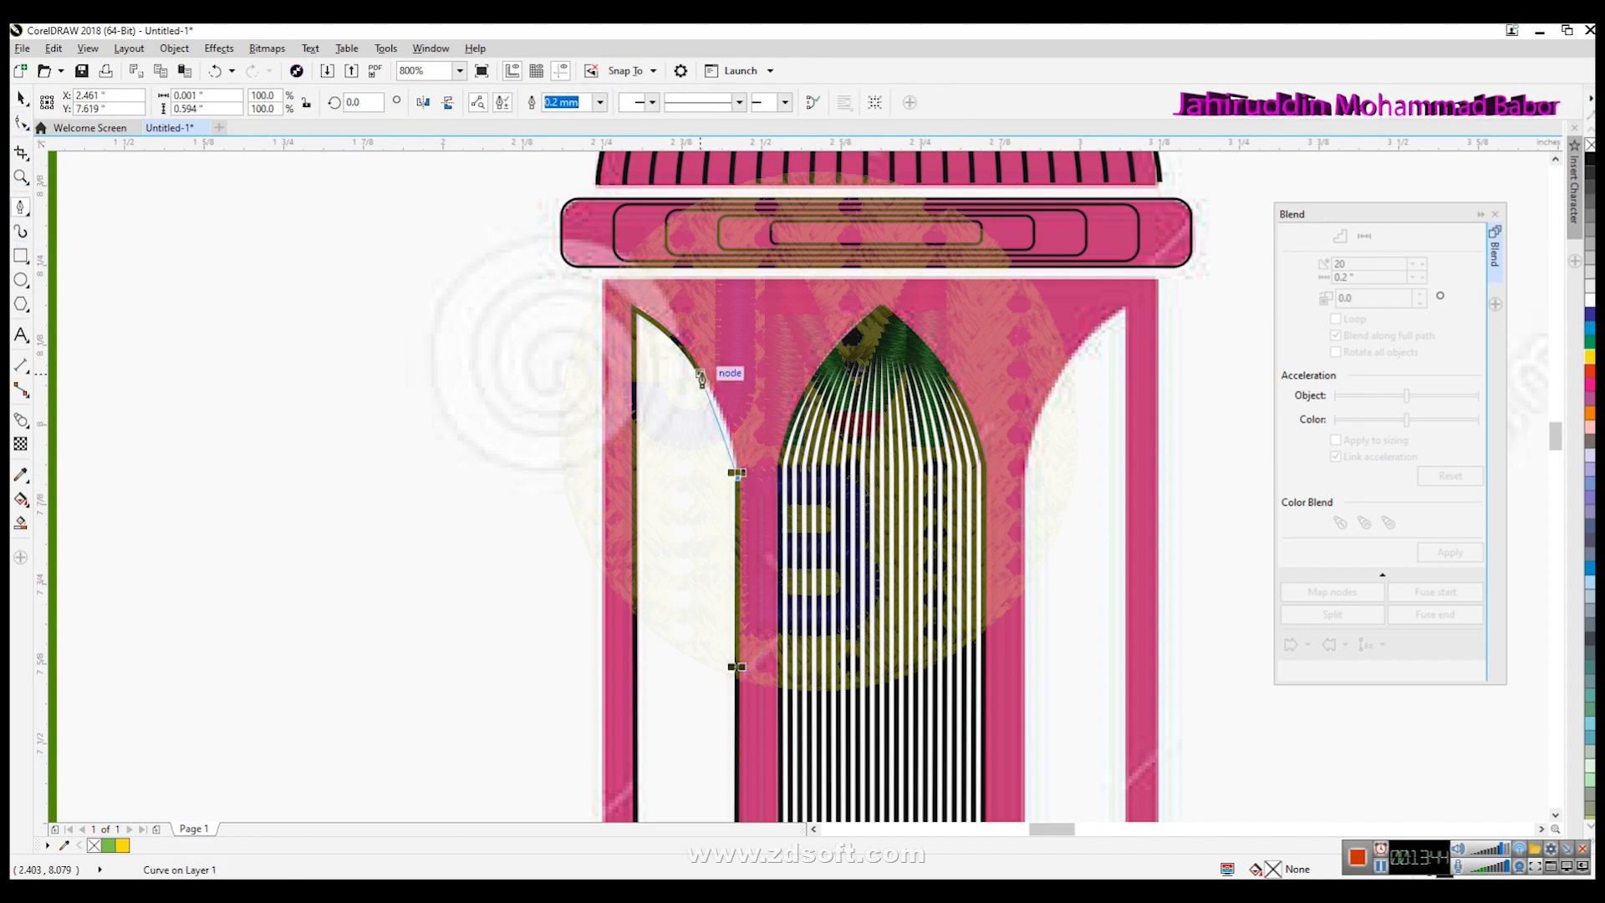
pyautogui.click(701, 379)
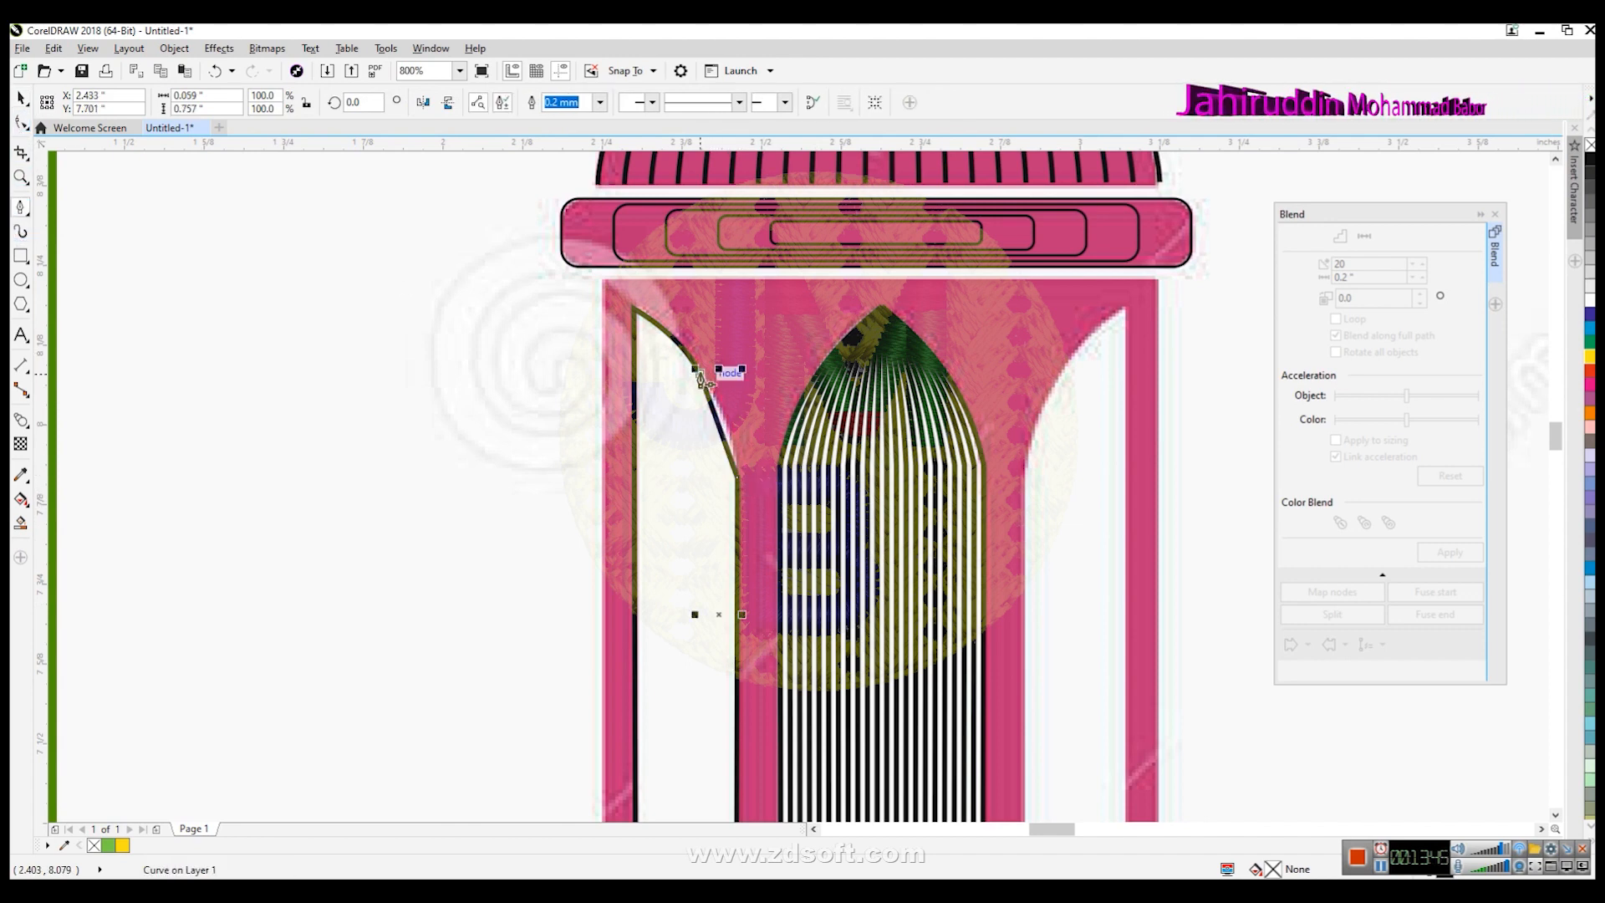
# - Convert the inner line's new segment to a curve and bend it along the arch
pyautogui.click(20, 124)
pyautogui.click(724, 432)
pyautogui.click(271, 103)
pyautogui.moveTo(713, 408); pyautogui.dragTo(733, 439)
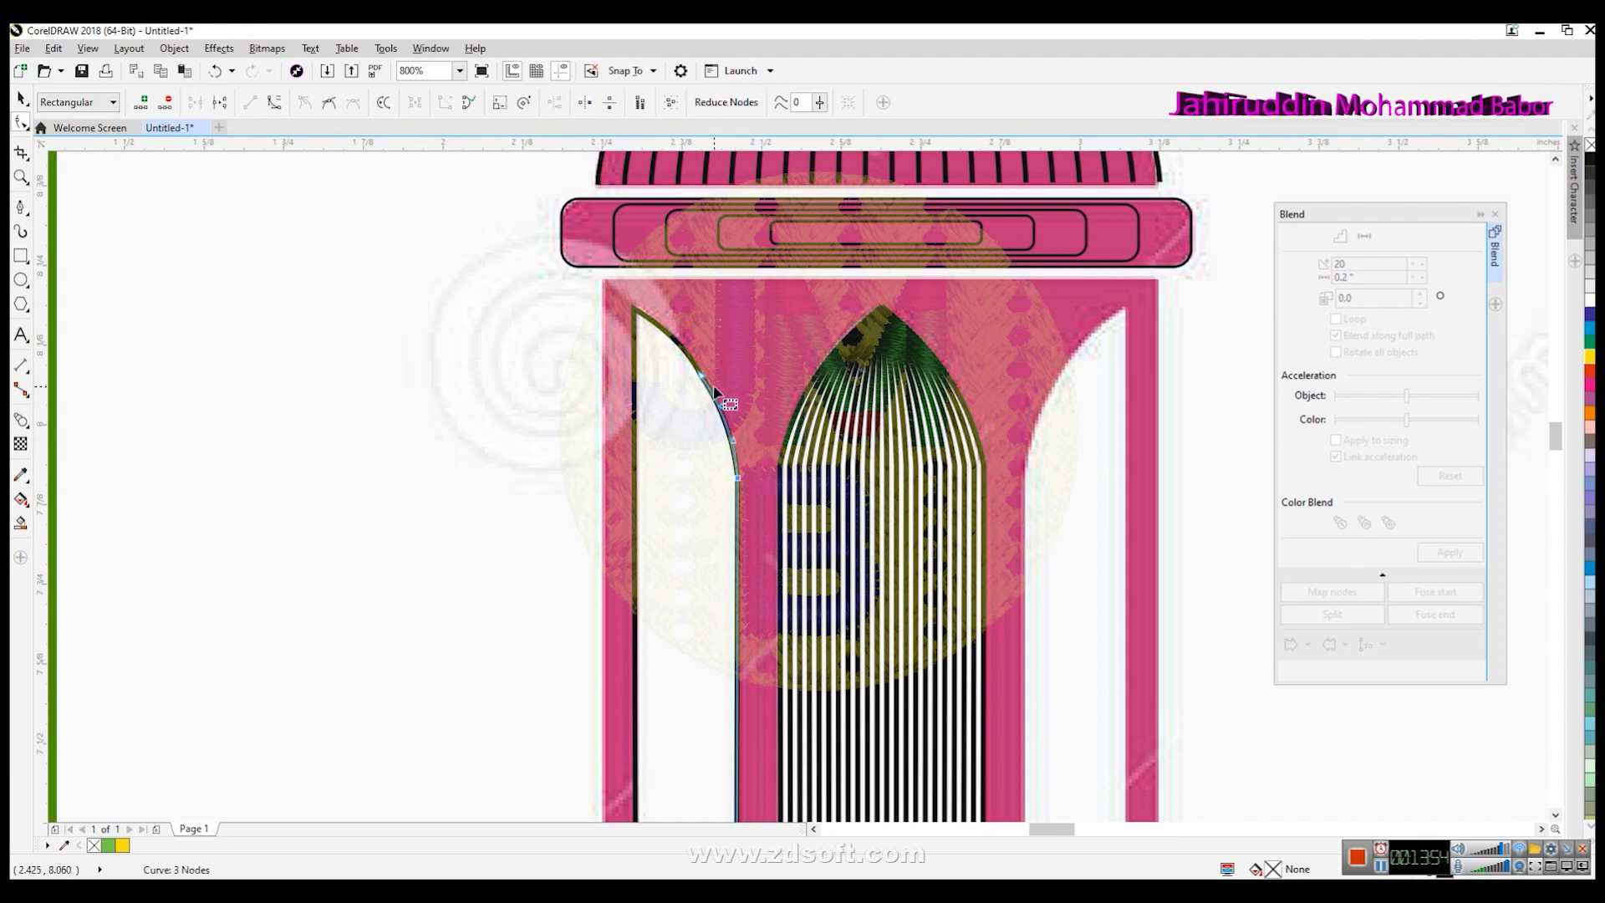
pyautogui.scroll(1, 714, 387)
pyautogui.scroll(-1, 694, 384)
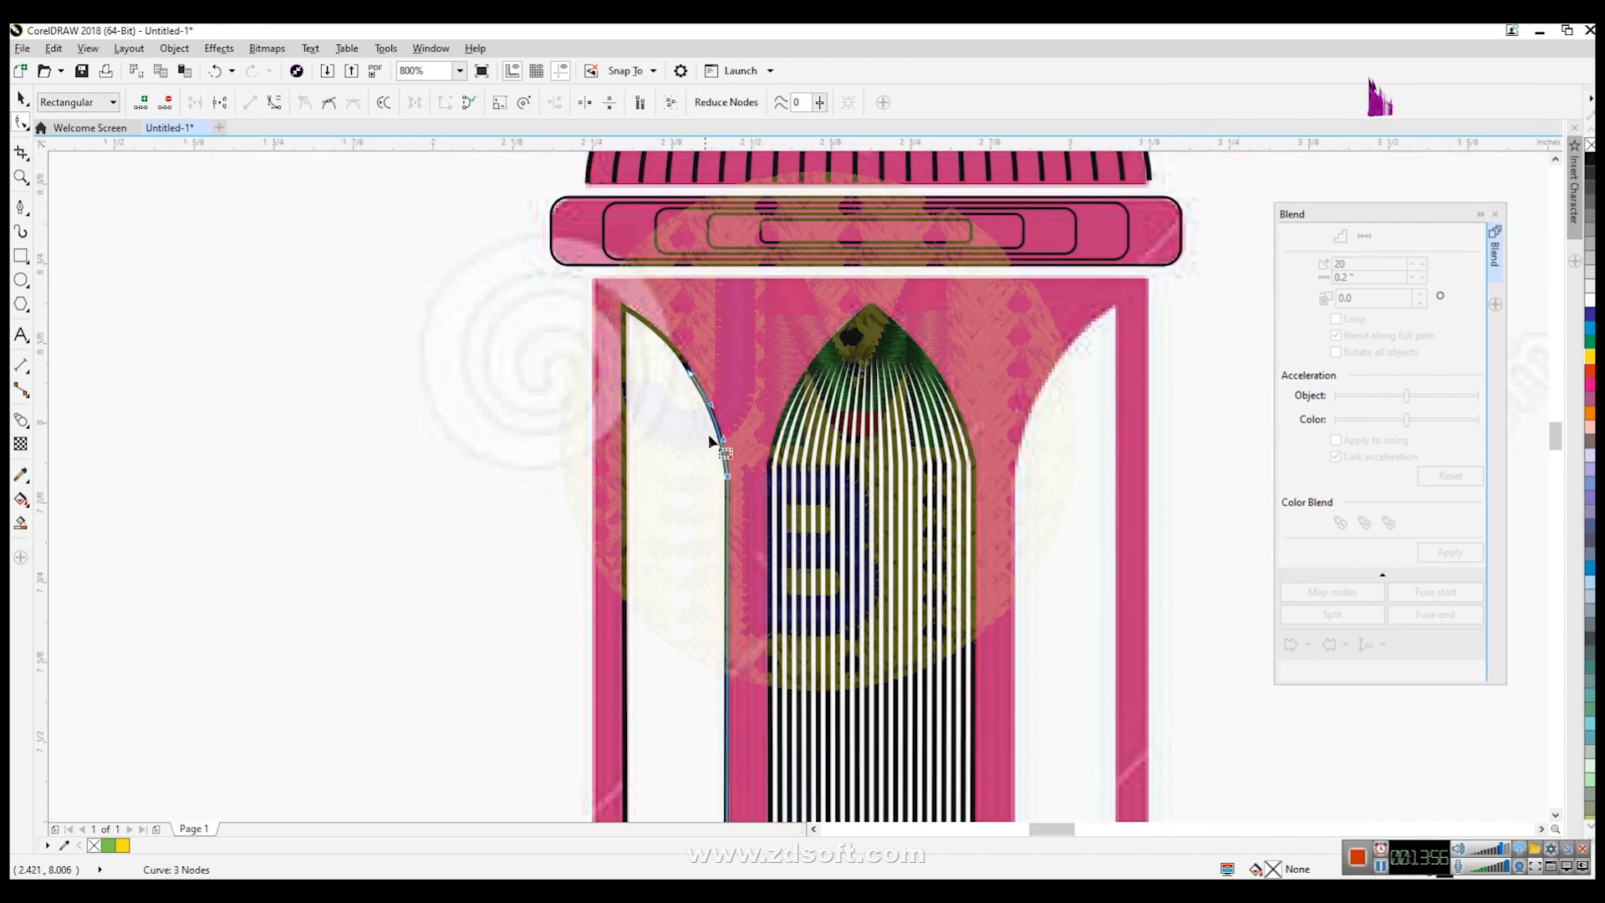
pyautogui.press('space')
pyautogui.click(474, 493)
pyautogui.scroll(-1, 672, 530)
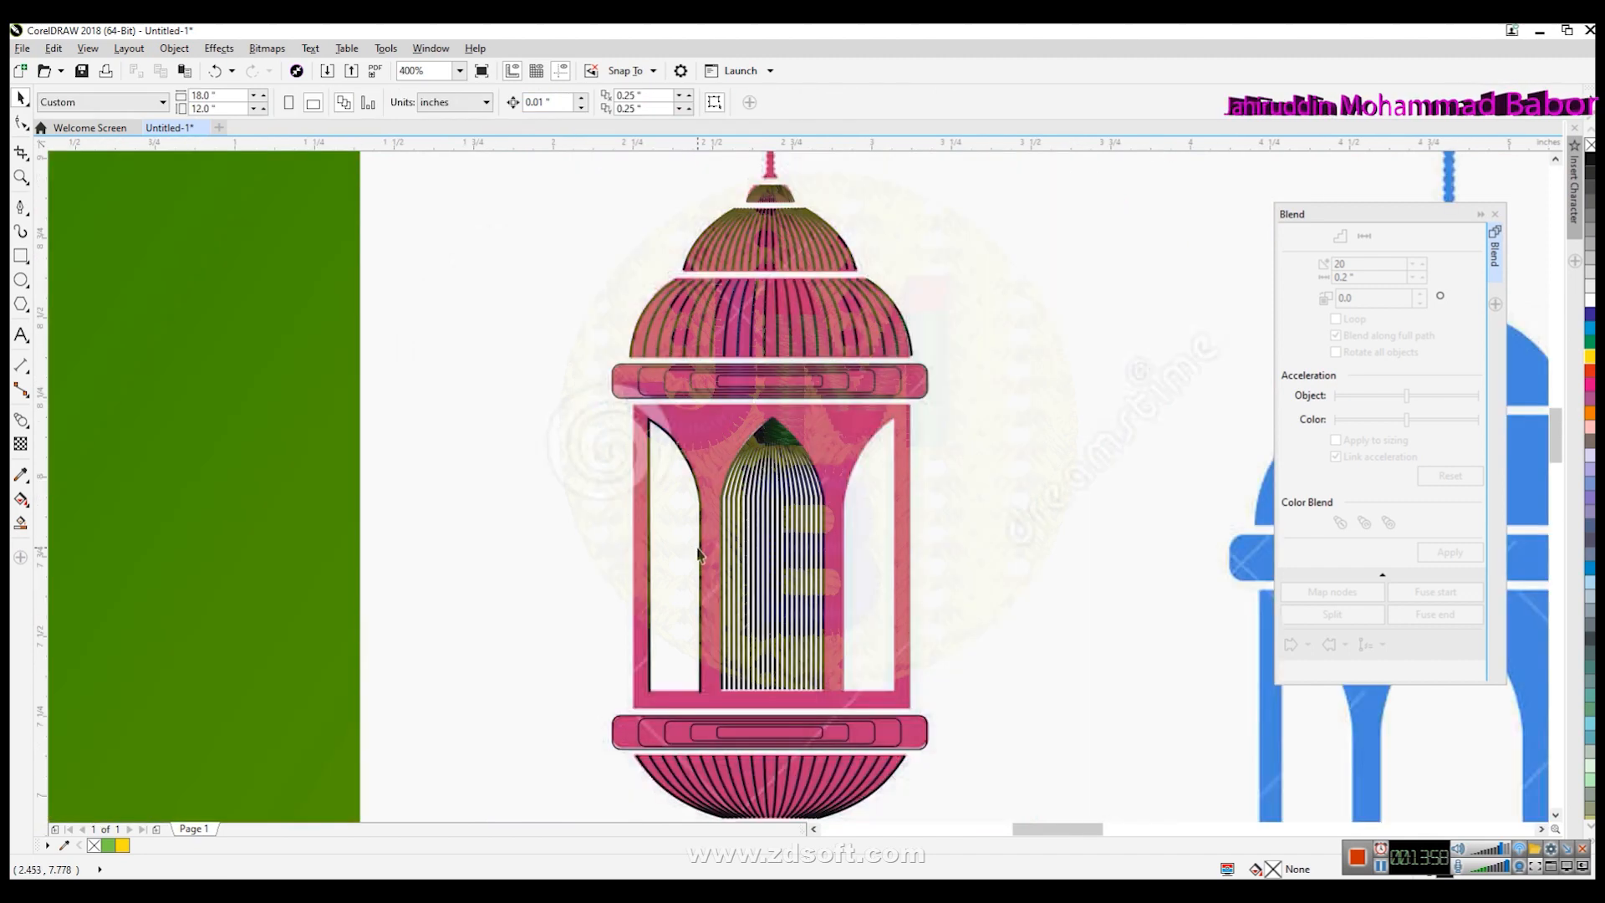
# - Blend the two reshaped left-window lines with 10 steps
pyautogui.click(700, 548)
pyautogui.keyDown('shift'); pyautogui.click(652, 565); pyautogui.keyUp('shift')
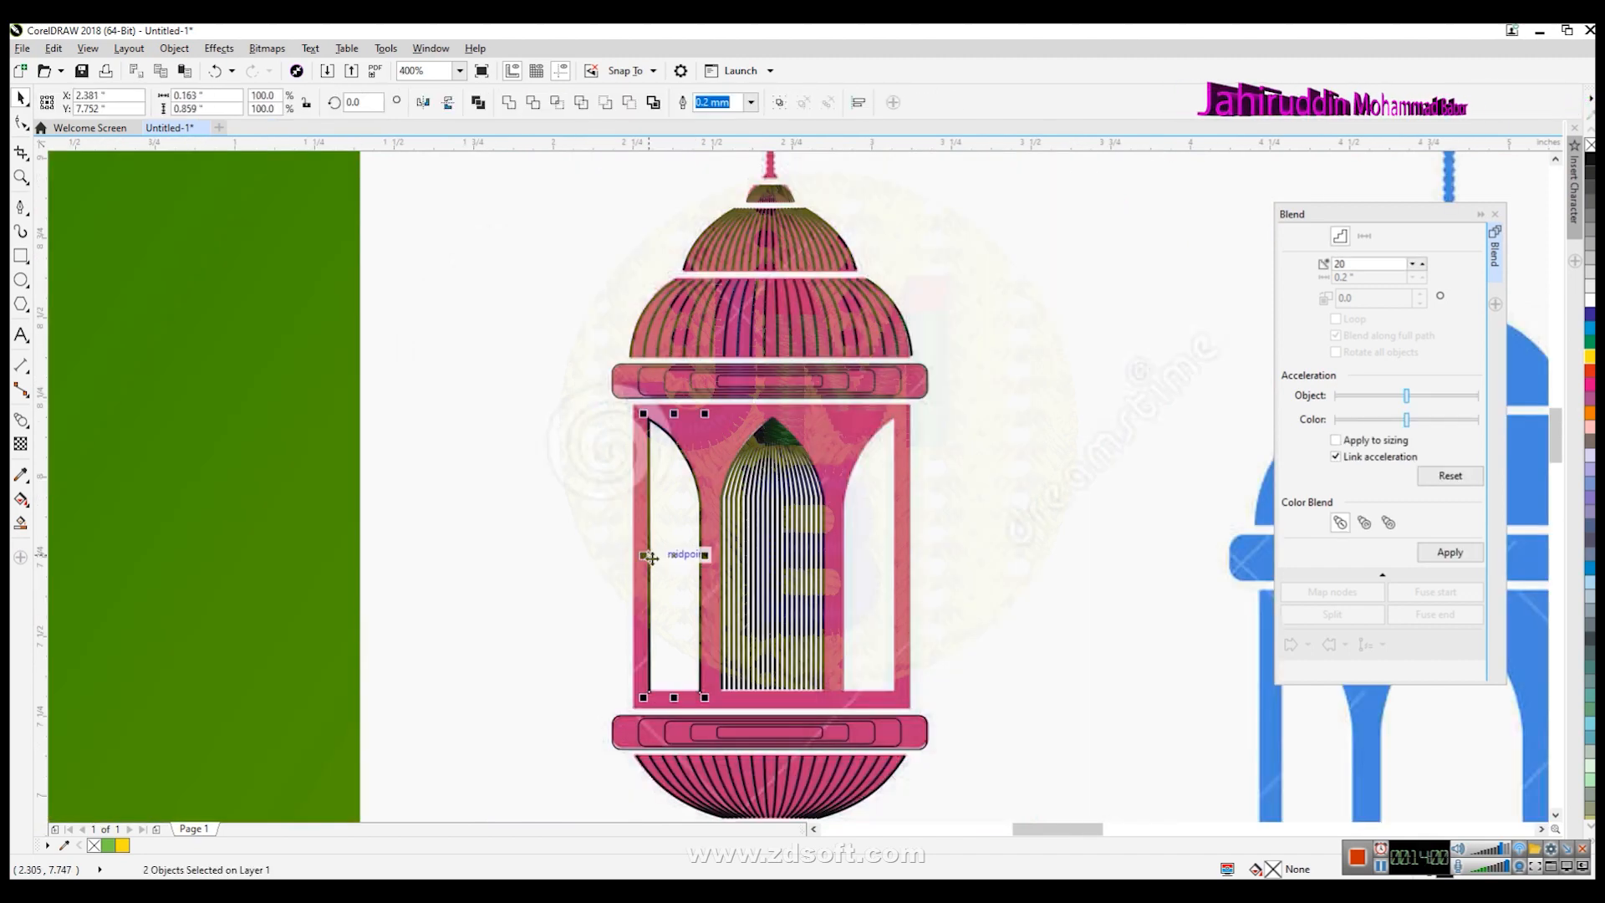
pyautogui.moveTo(1363, 264); pyautogui.dragTo(1104, 273)
pyautogui.write('10')
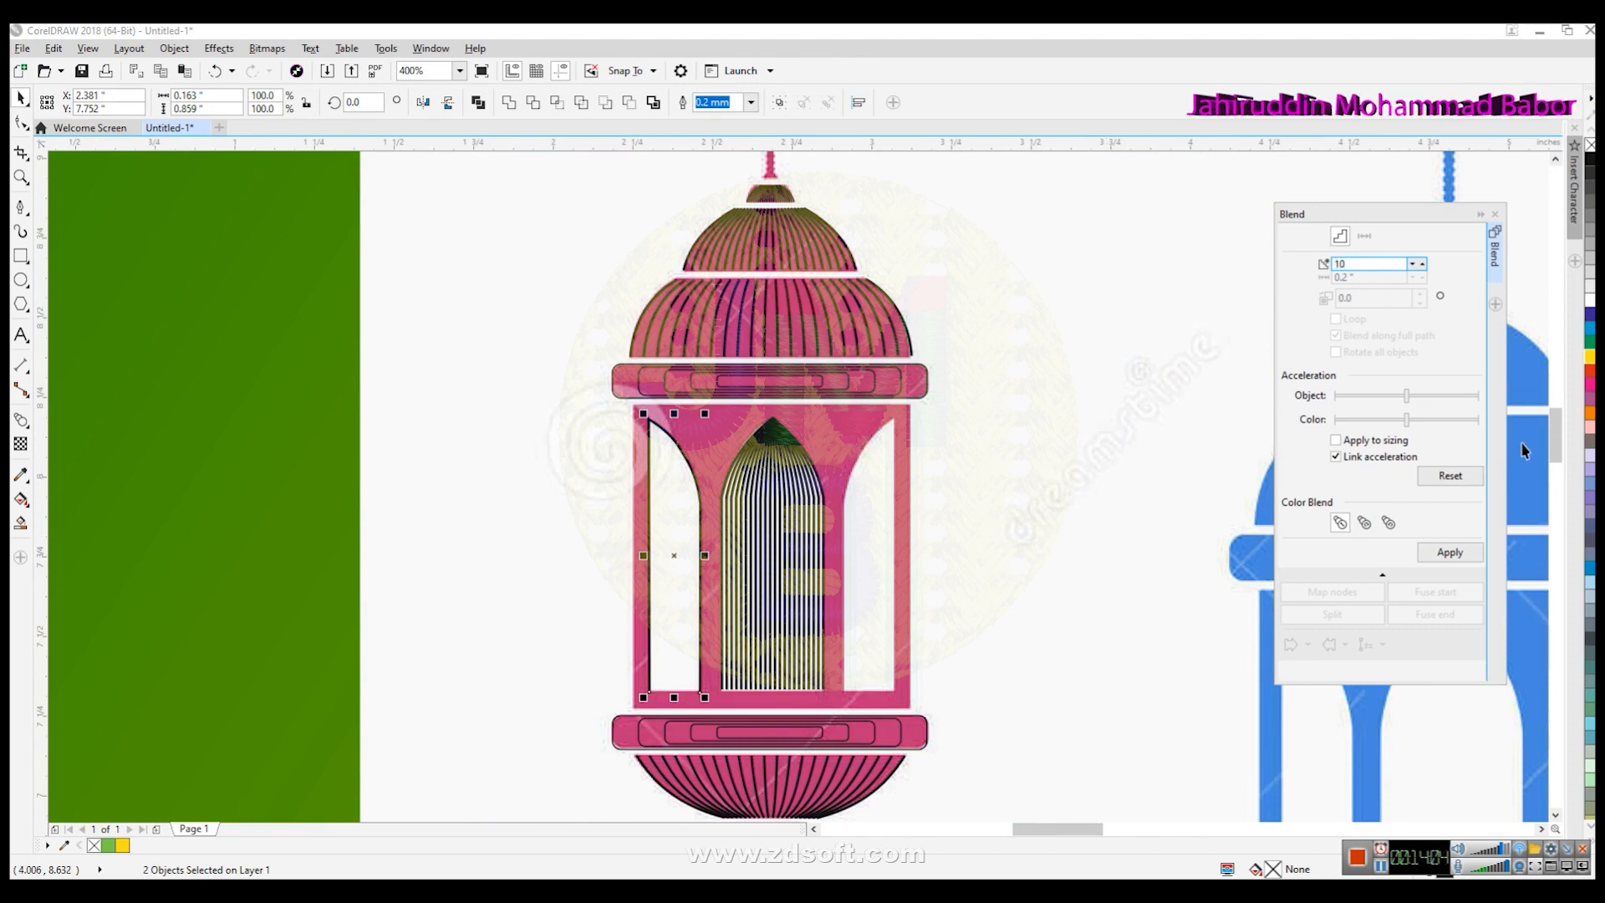
pyautogui.click(1450, 552)
pyautogui.click(1001, 566)
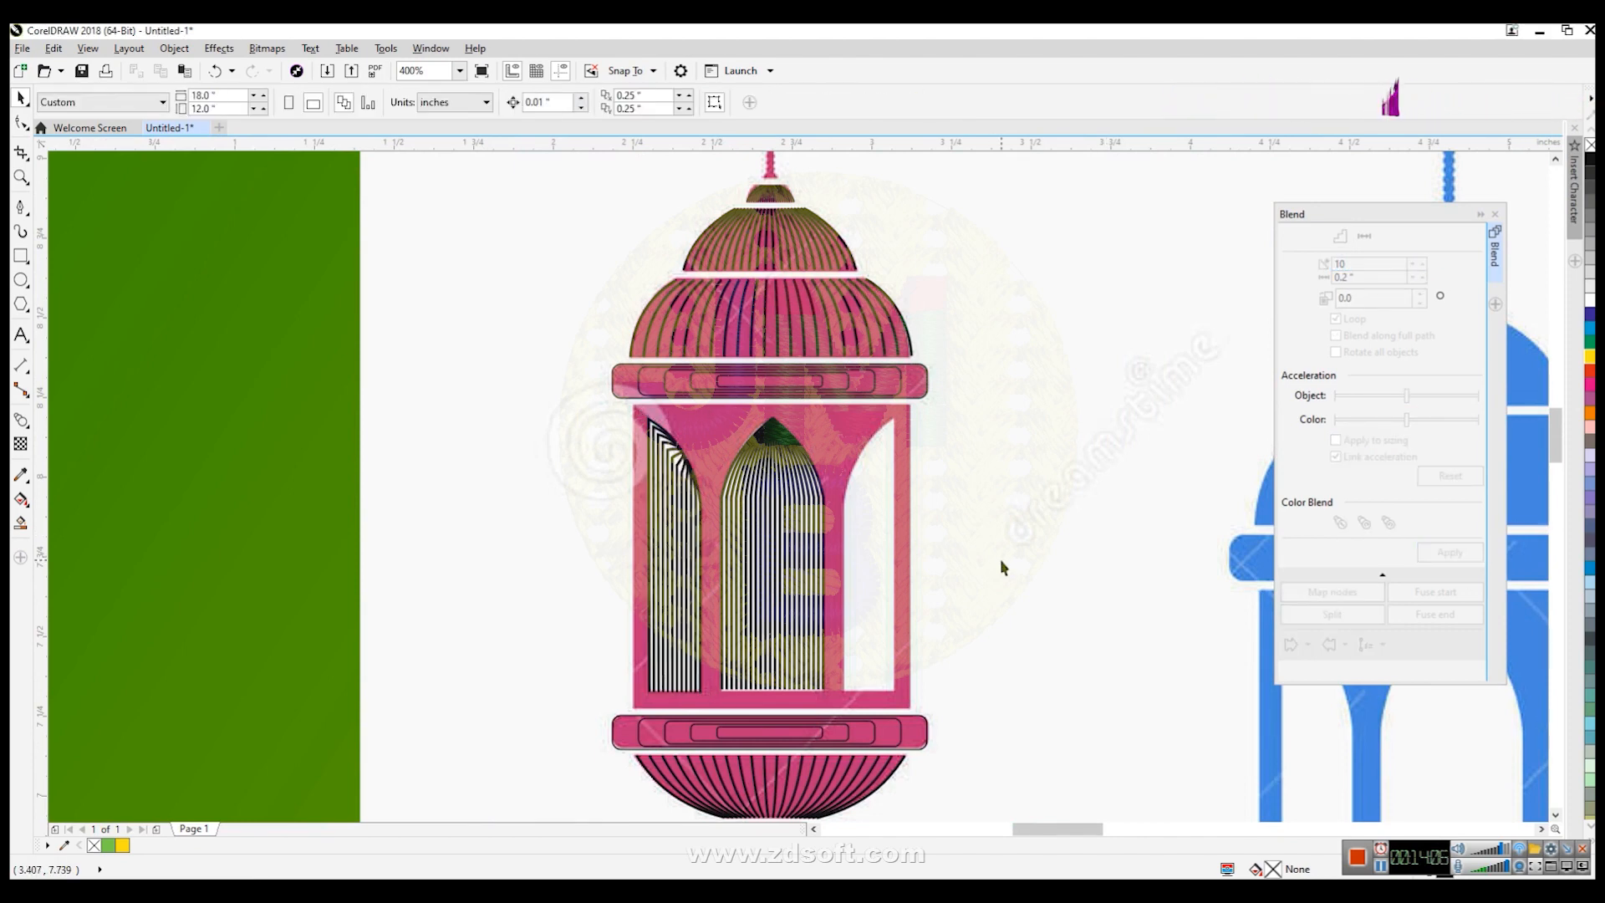
pyautogui.scroll(4, 674, 535)
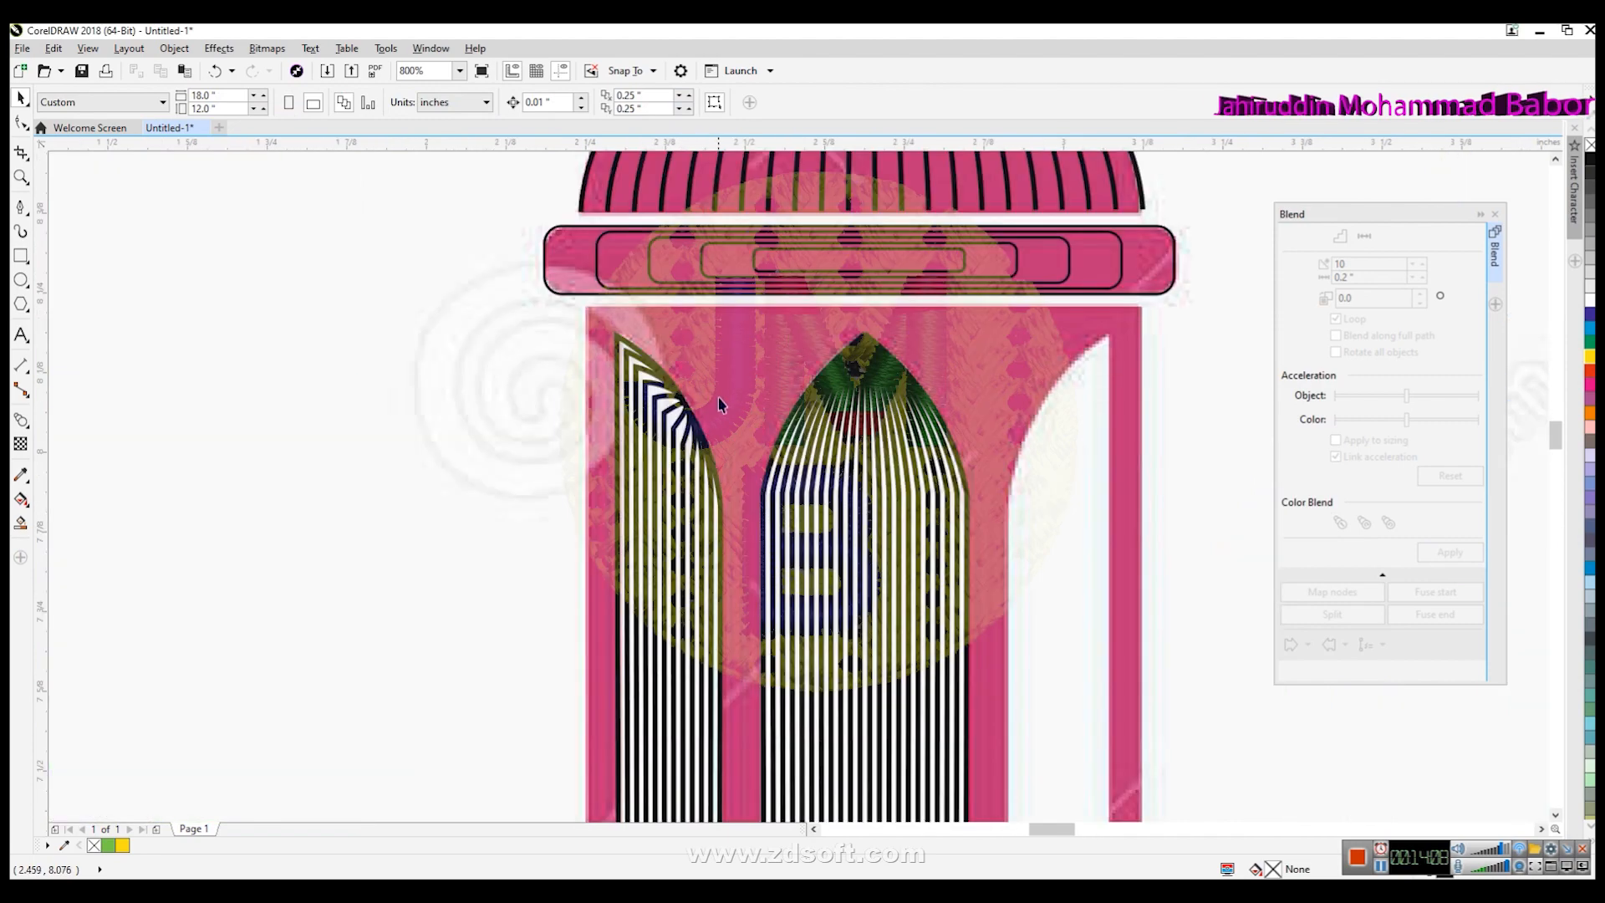
pyautogui.scroll(-4, 682, 483)
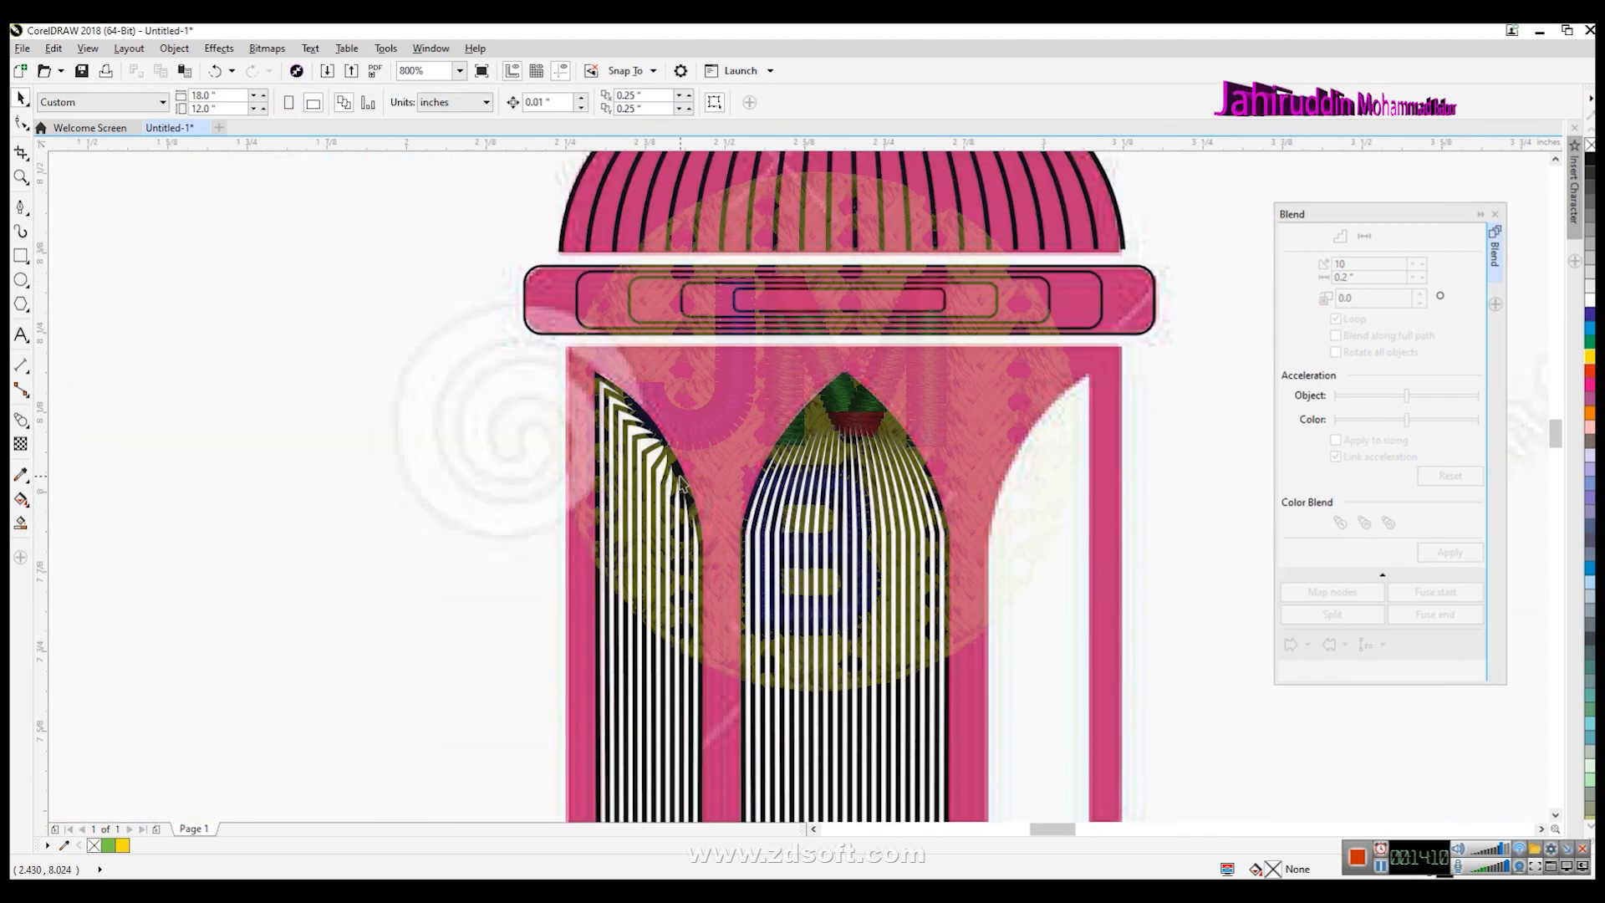
# - Duplicate the left-window blend and mirror the copy into the right window
pyautogui.click(687, 568)
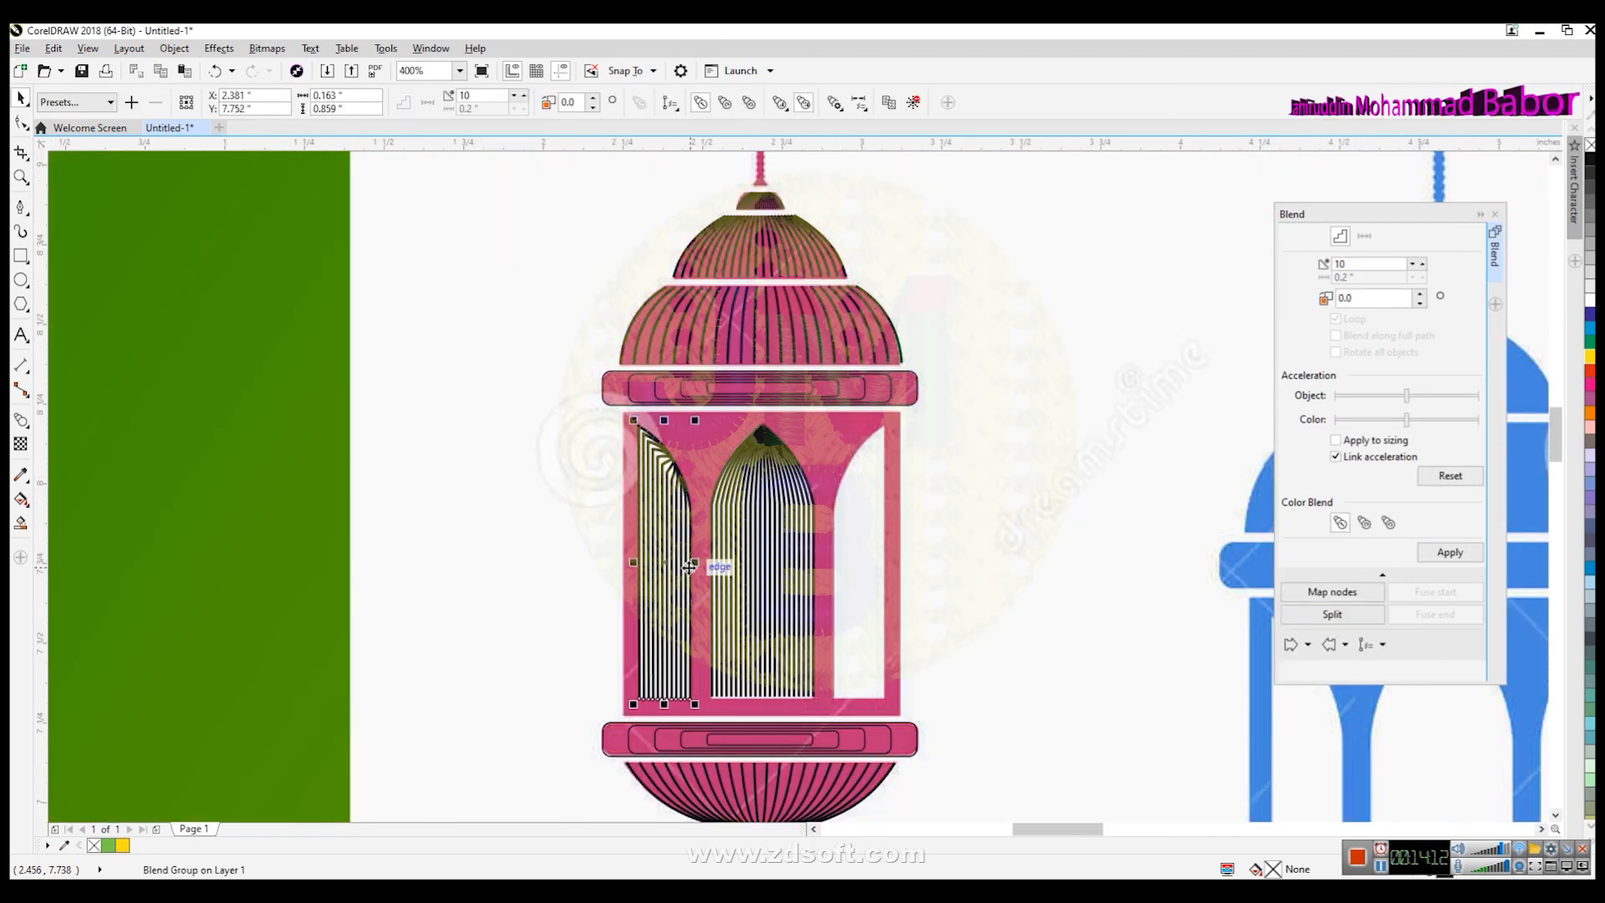
pyautogui.moveTo(690, 567); pyautogui.dragTo(1050, 568)
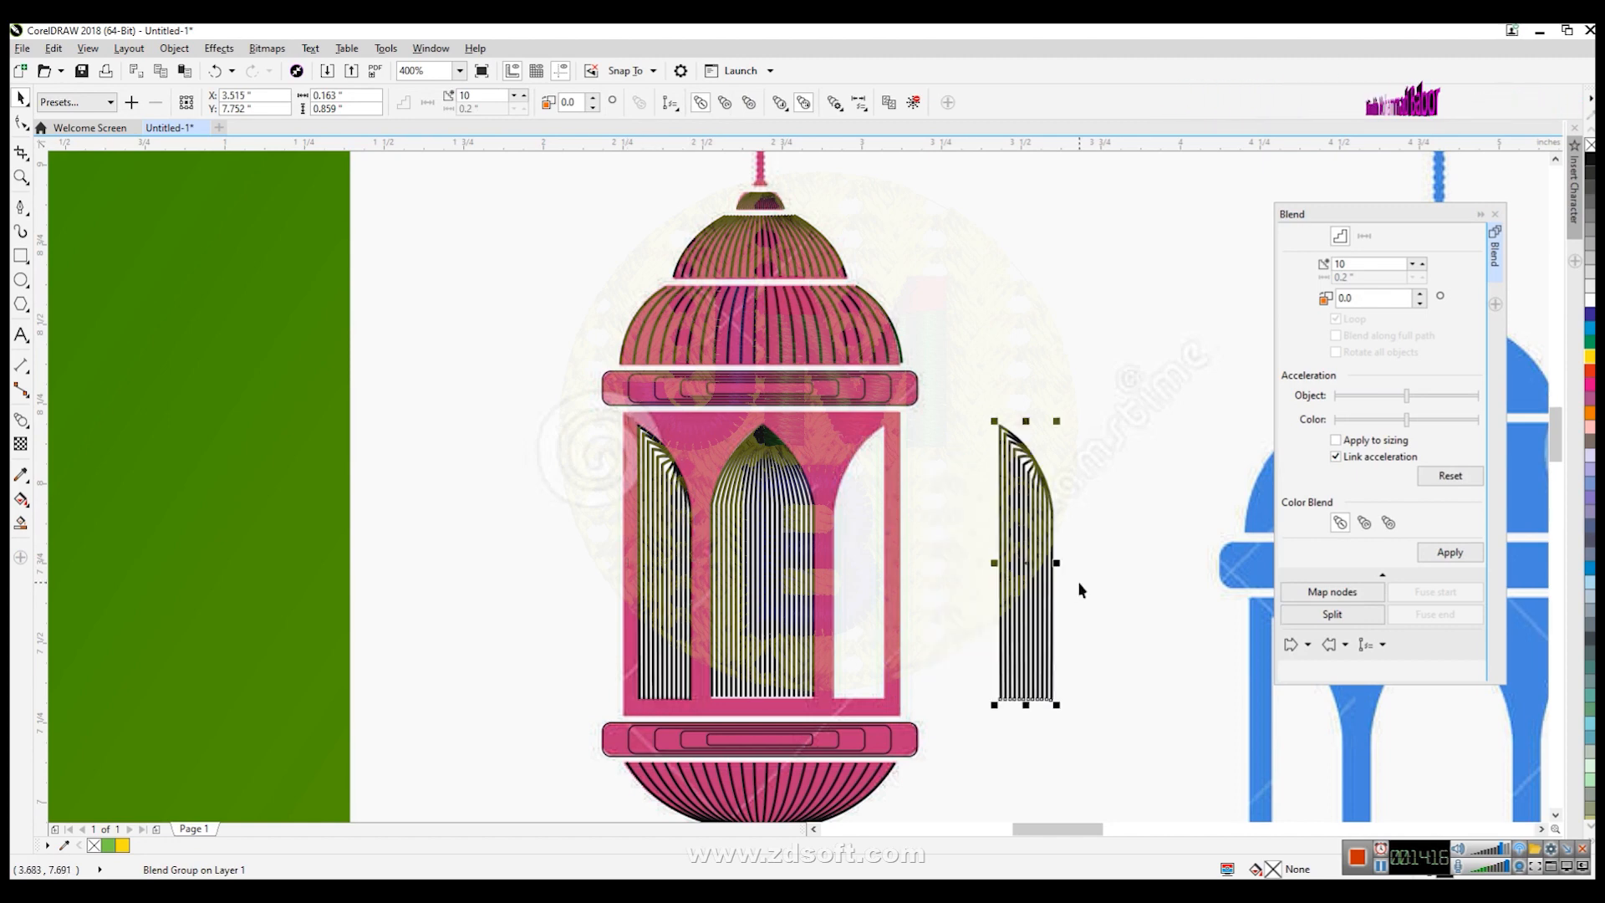
pyautogui.moveTo(1056, 563); pyautogui.dragTo(829, 562)
pyautogui.click(968, 615)
pyautogui.scroll(-5, 975, 628)
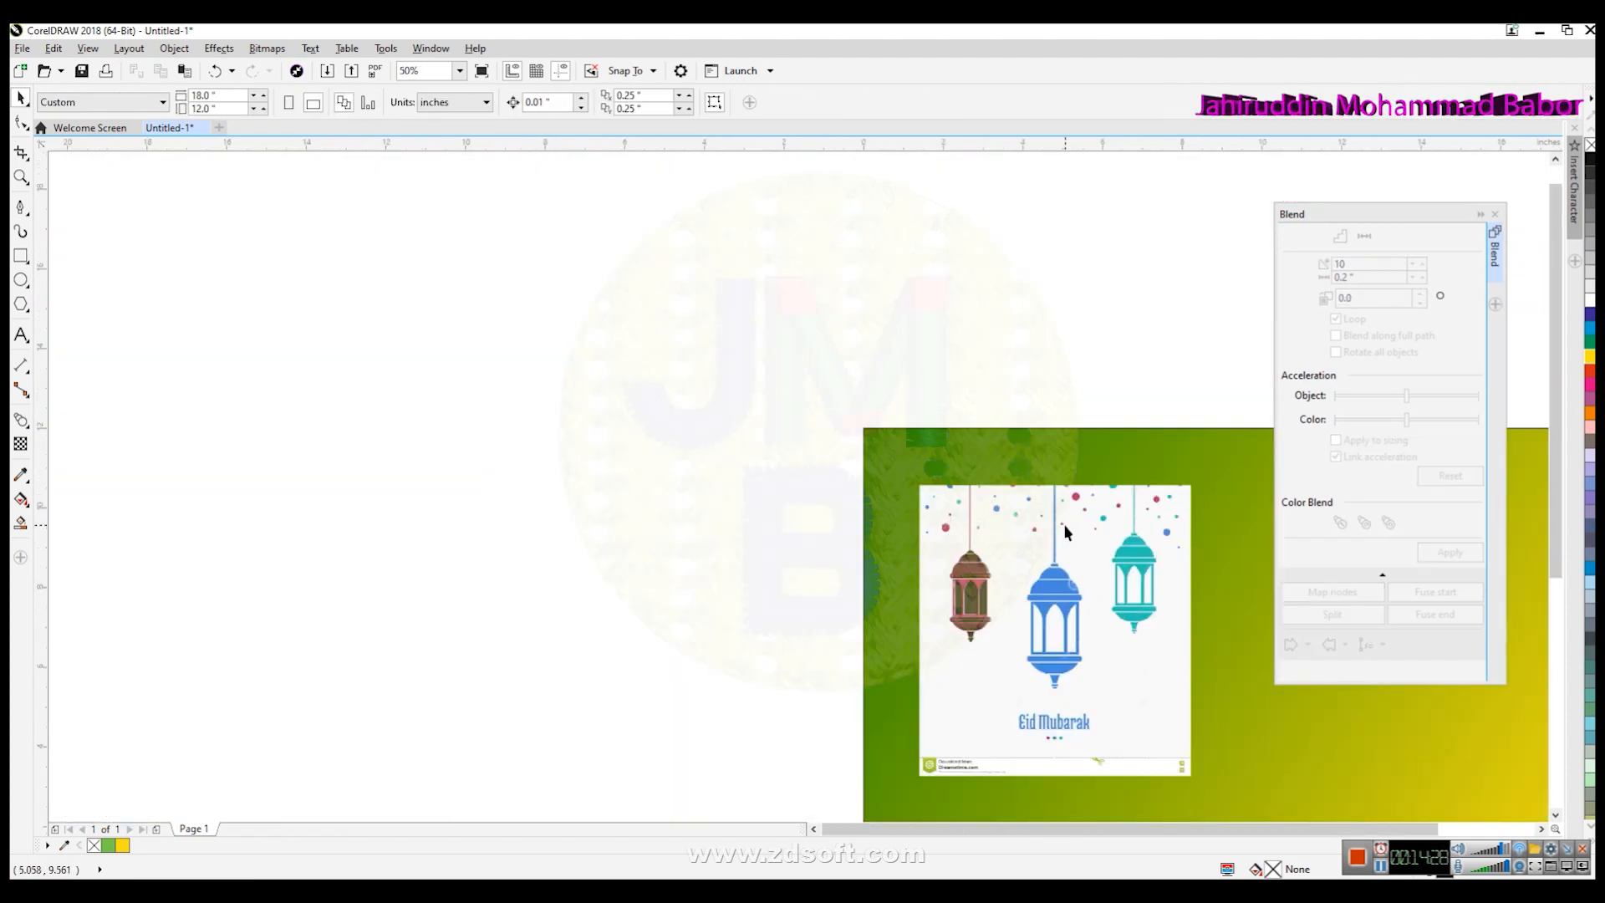
# - Delete the reference Eid Mubarak image from beside the background
pyautogui.click(174, 47)
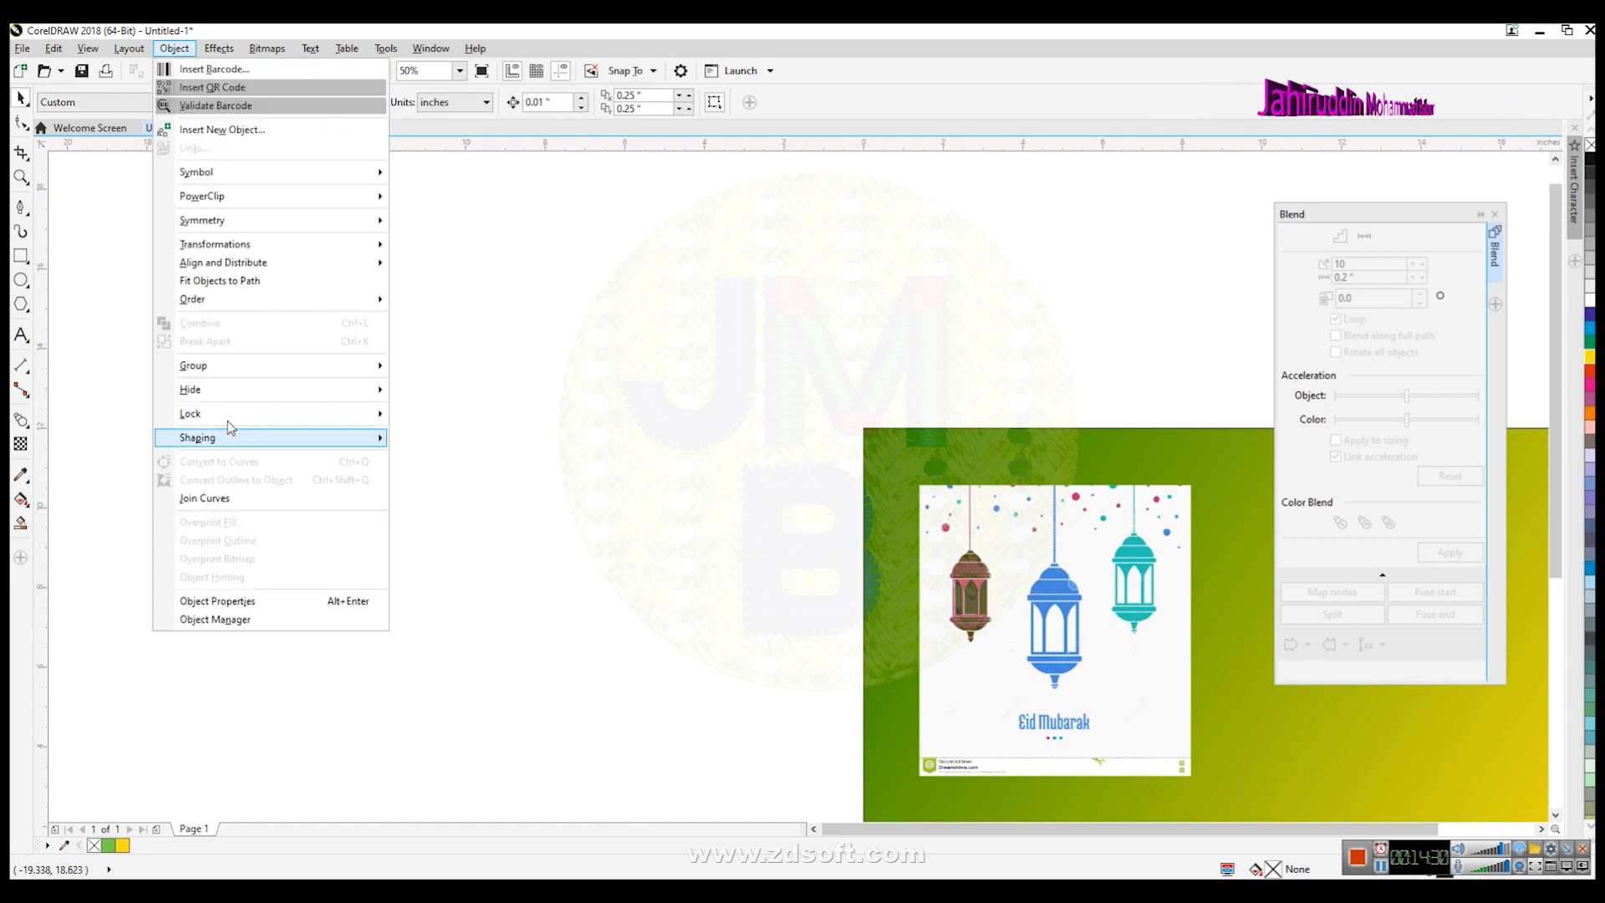
pyautogui.moveTo(228, 414)
pyautogui.click(443, 452)
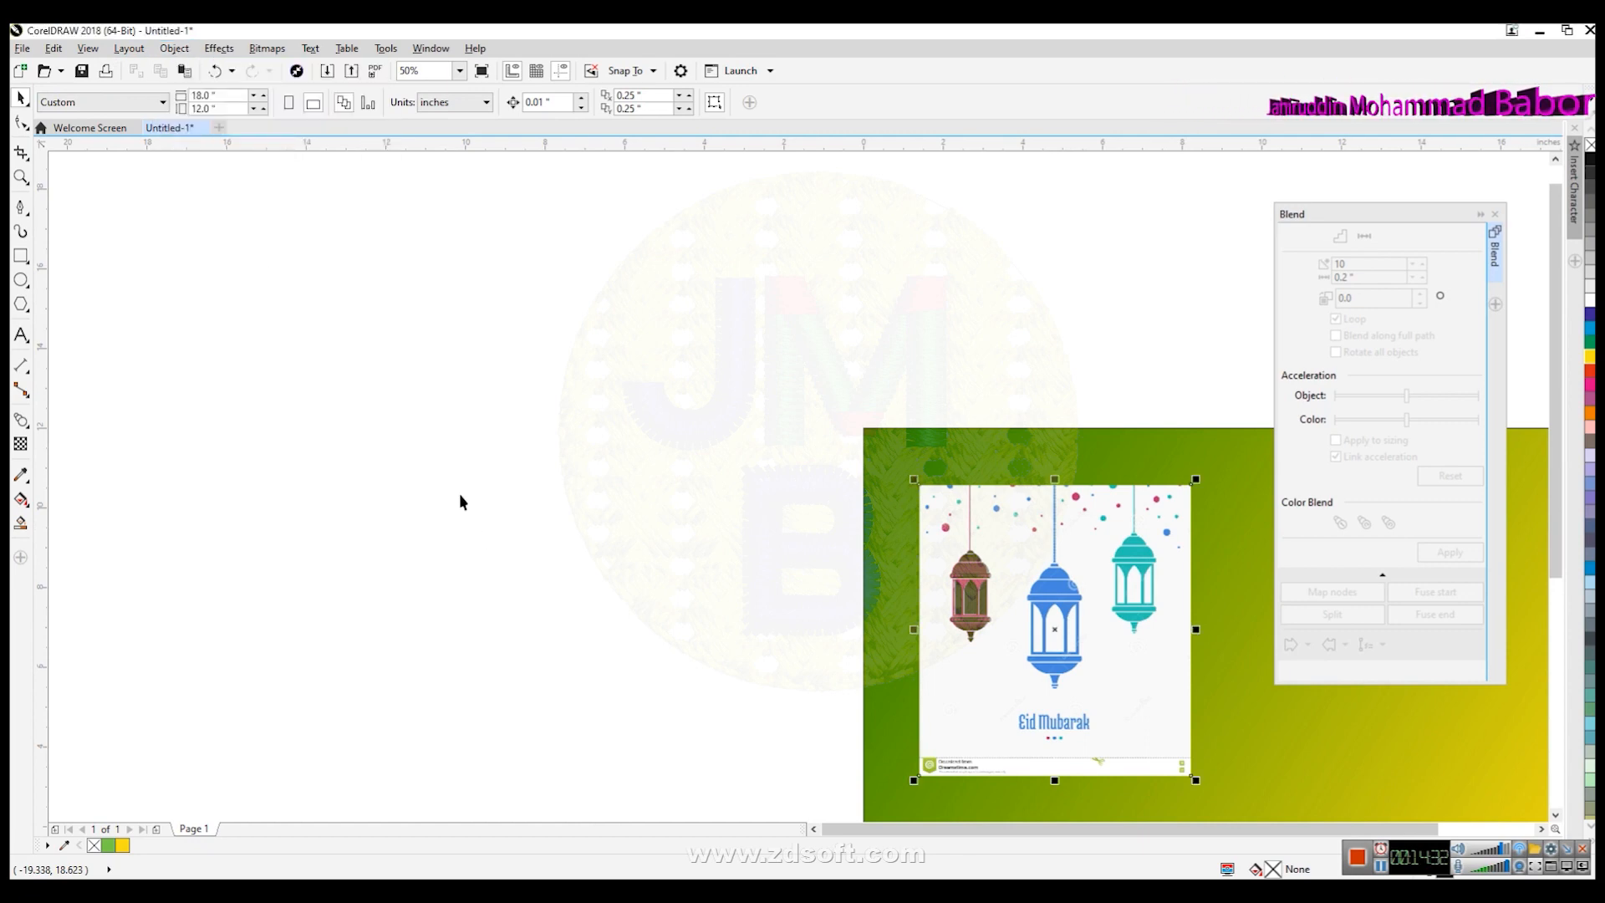
pyautogui.click(1076, 551)
pyautogui.press('Delete')
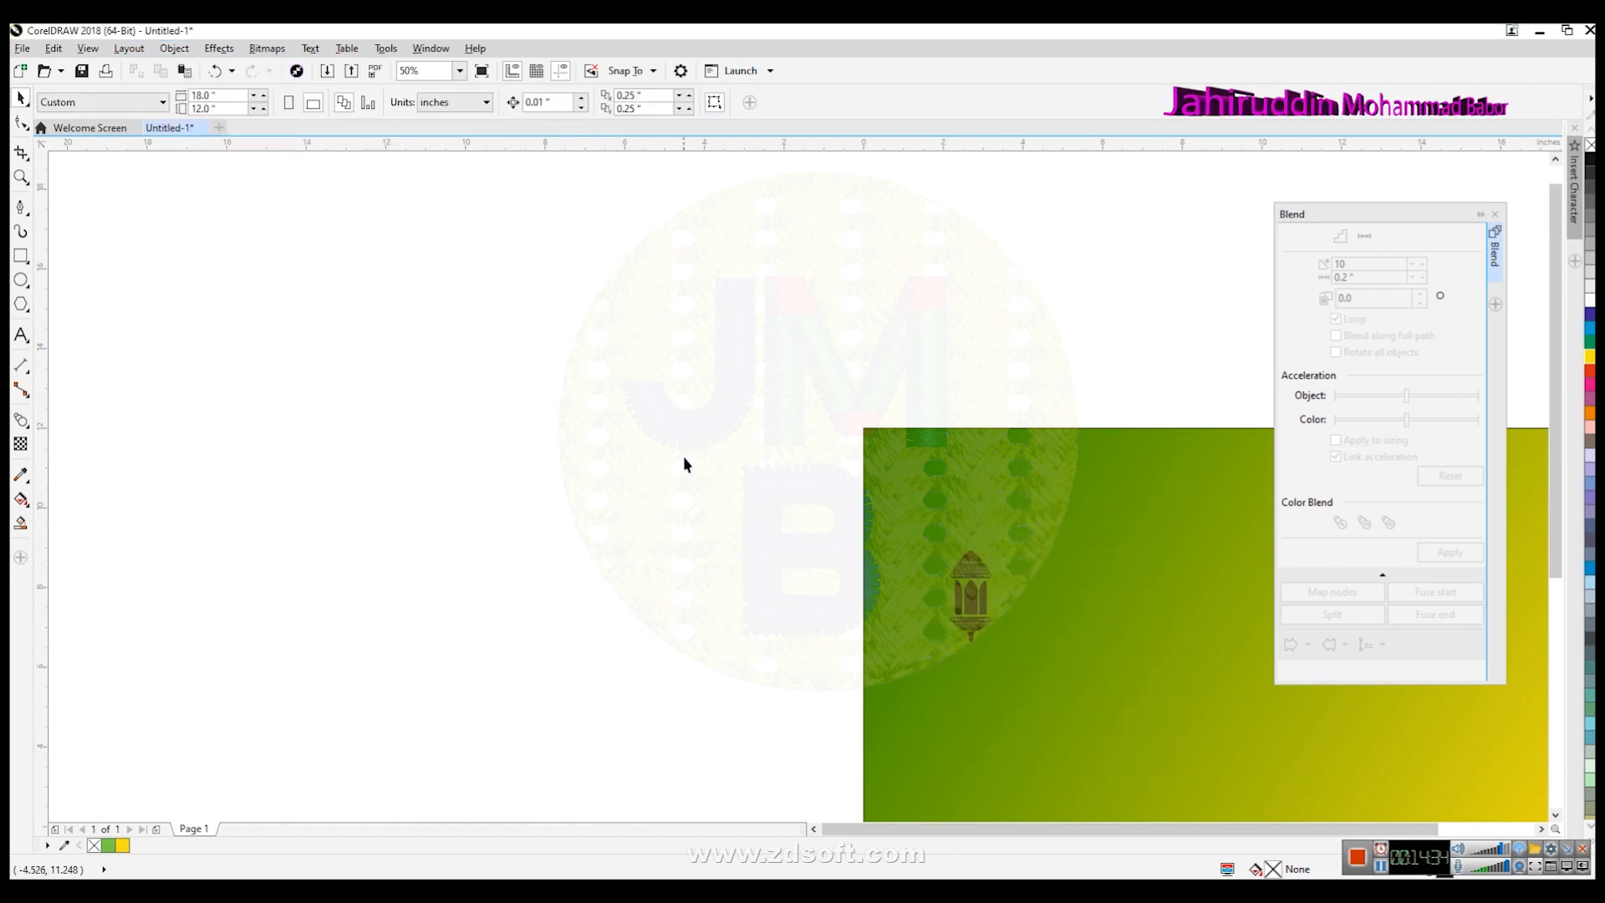
# - Select the whole lantern and set its outline colour to white
pyautogui.scroll(2, 1053, 629)
pyautogui.moveTo(1050, 762); pyautogui.dragTo(1051, 762)
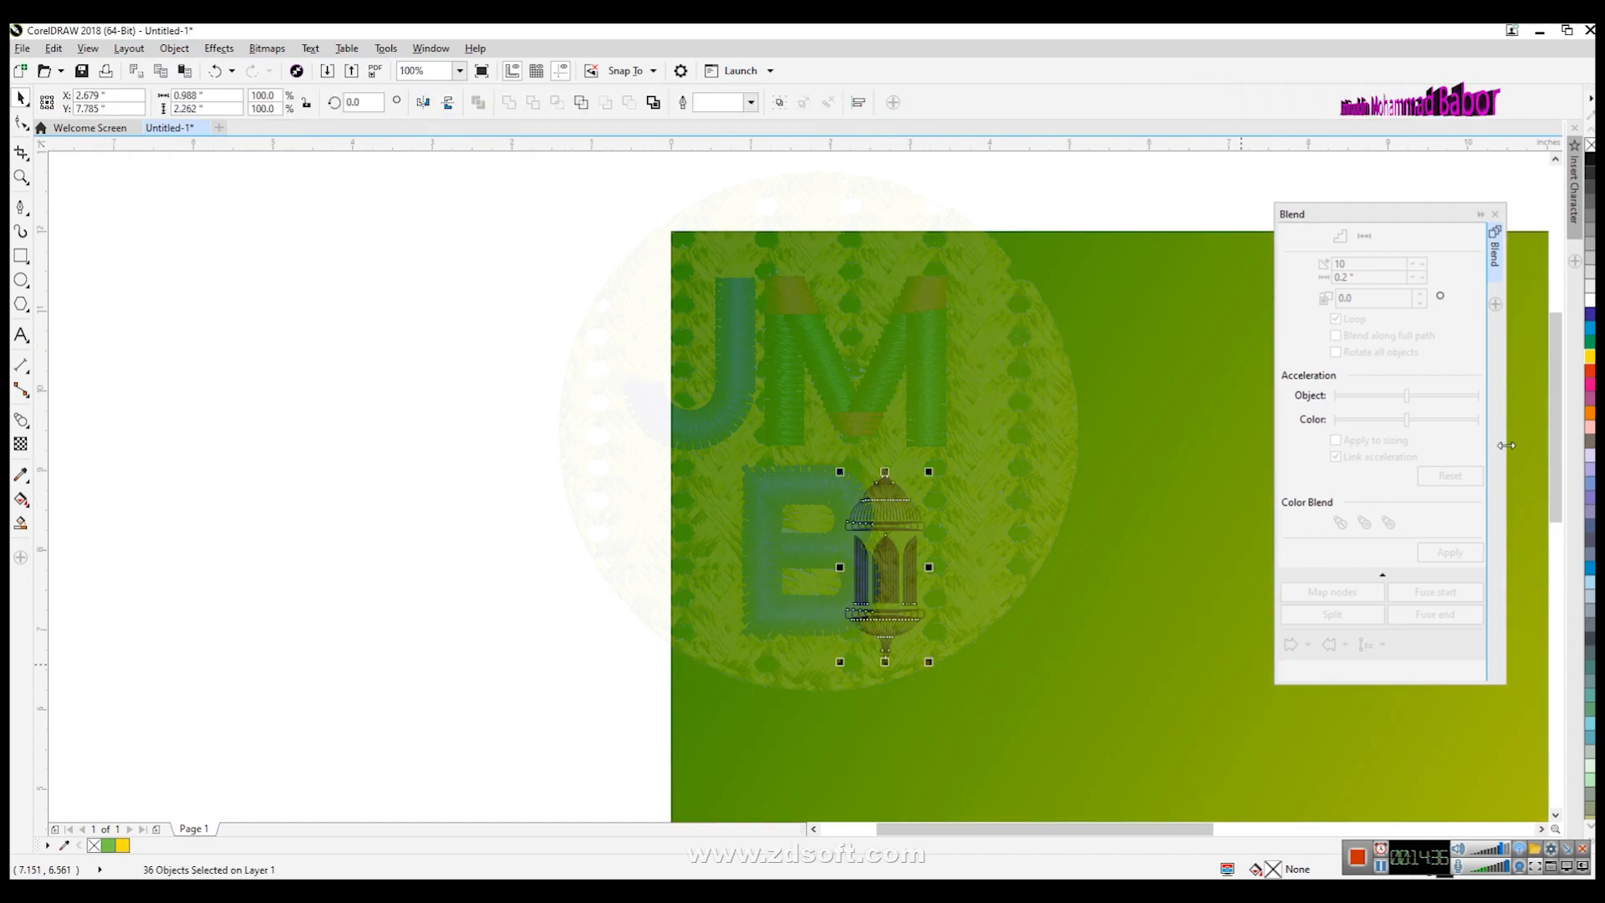
pyautogui.click(1590, 303)
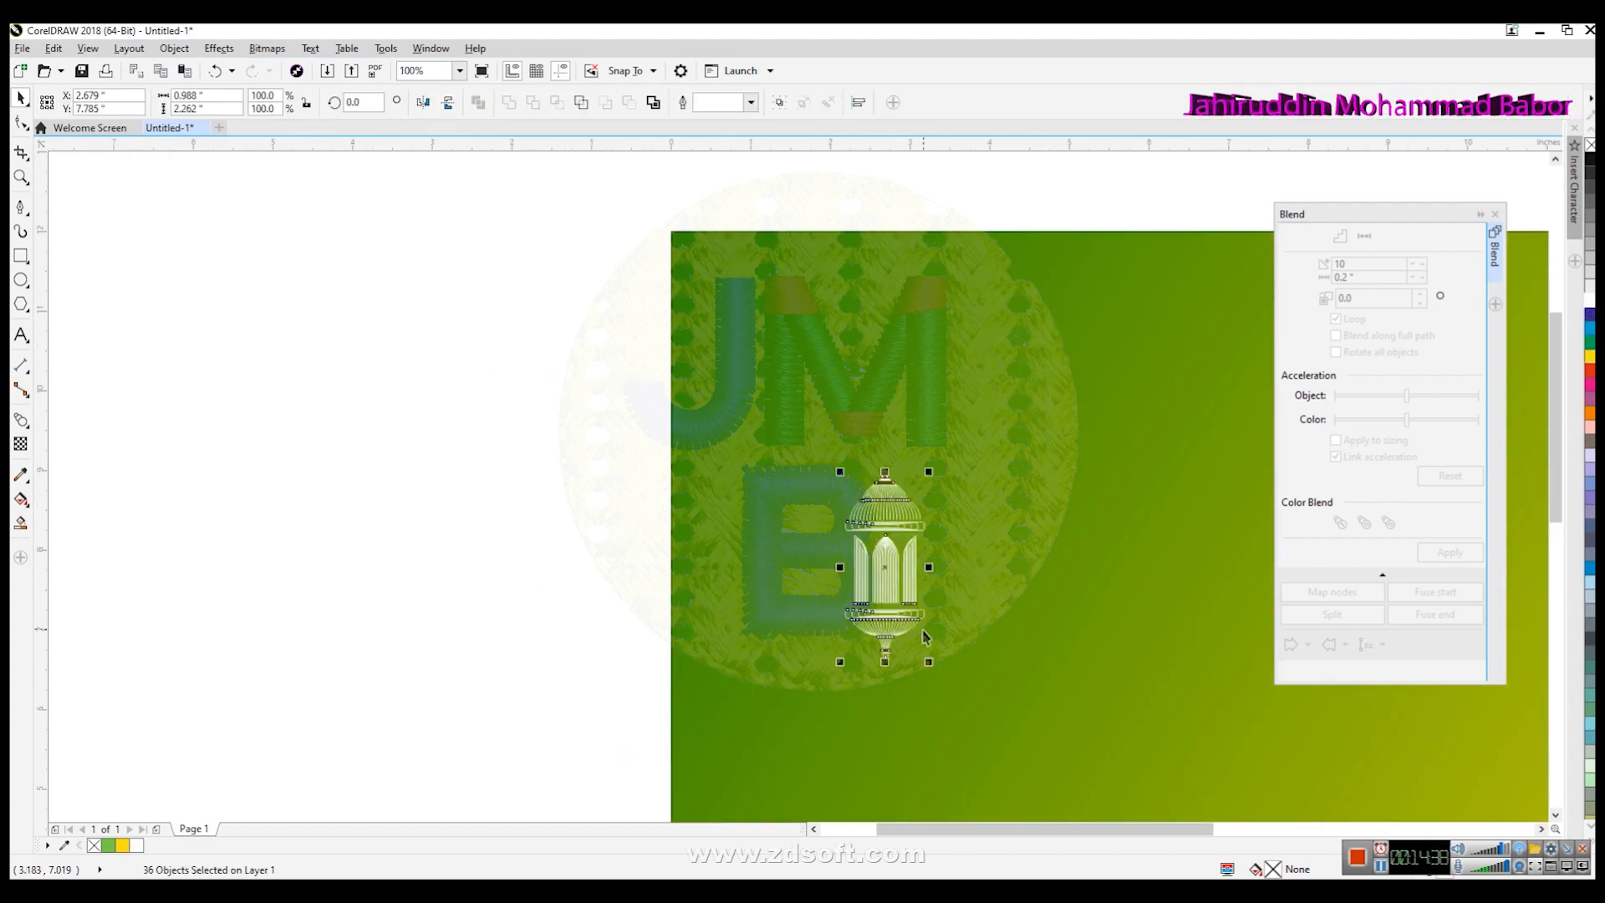
# - Group the lantern's objects and scale the group up to about 311%
pyautogui.scroll(3, 925, 635)
pyautogui.scroll(-4, 924, 636)
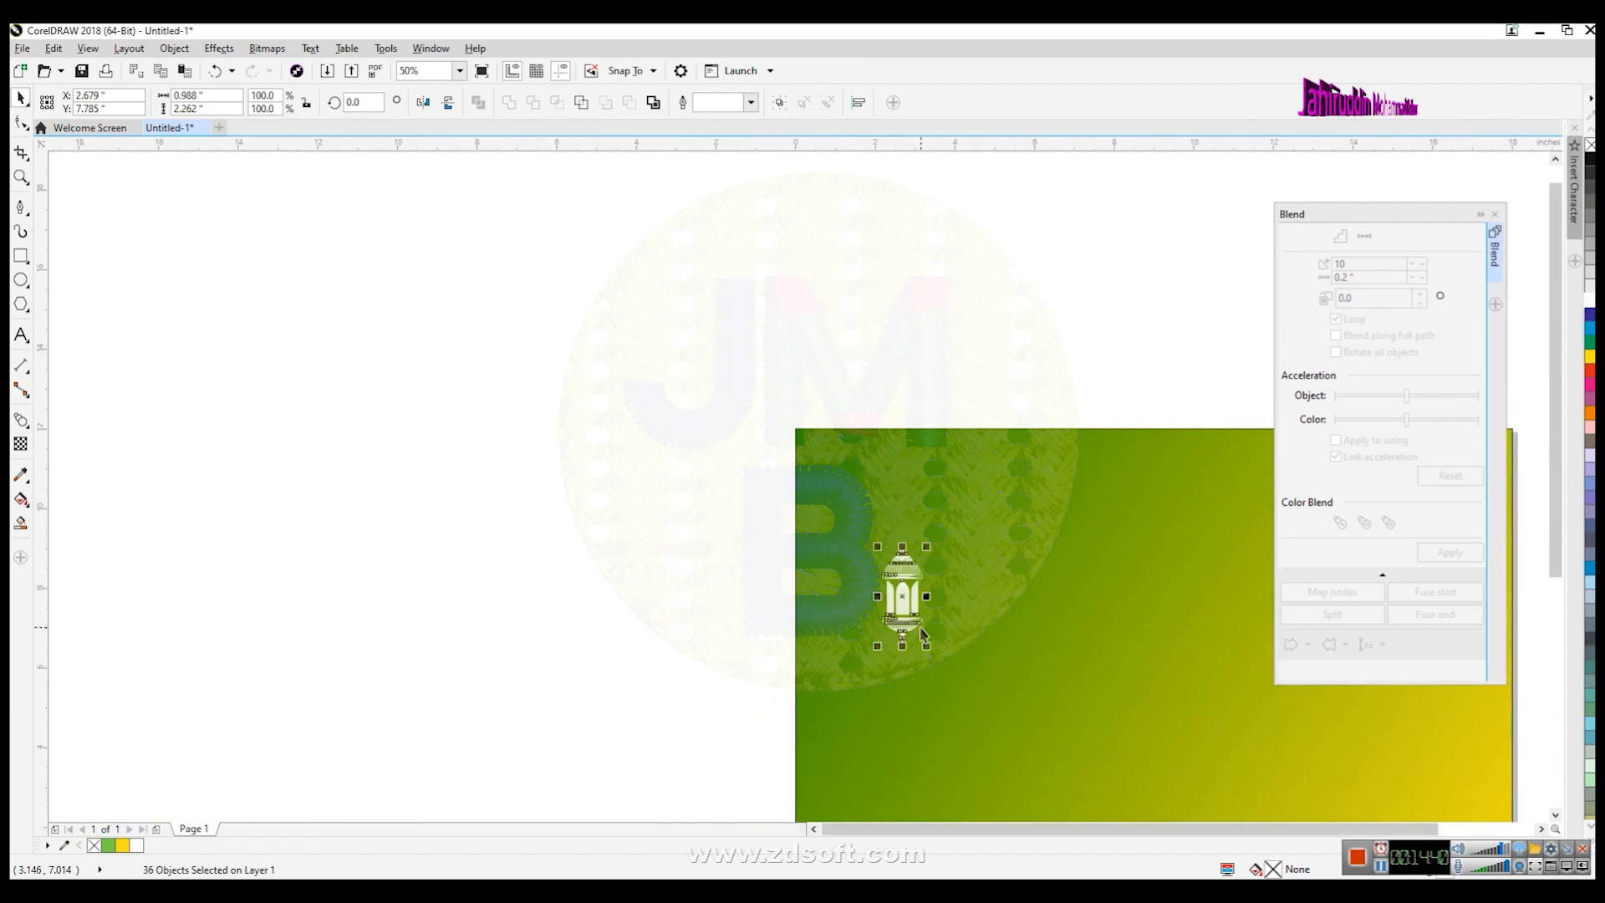
pyautogui.hotkey('ctrl', 'g')
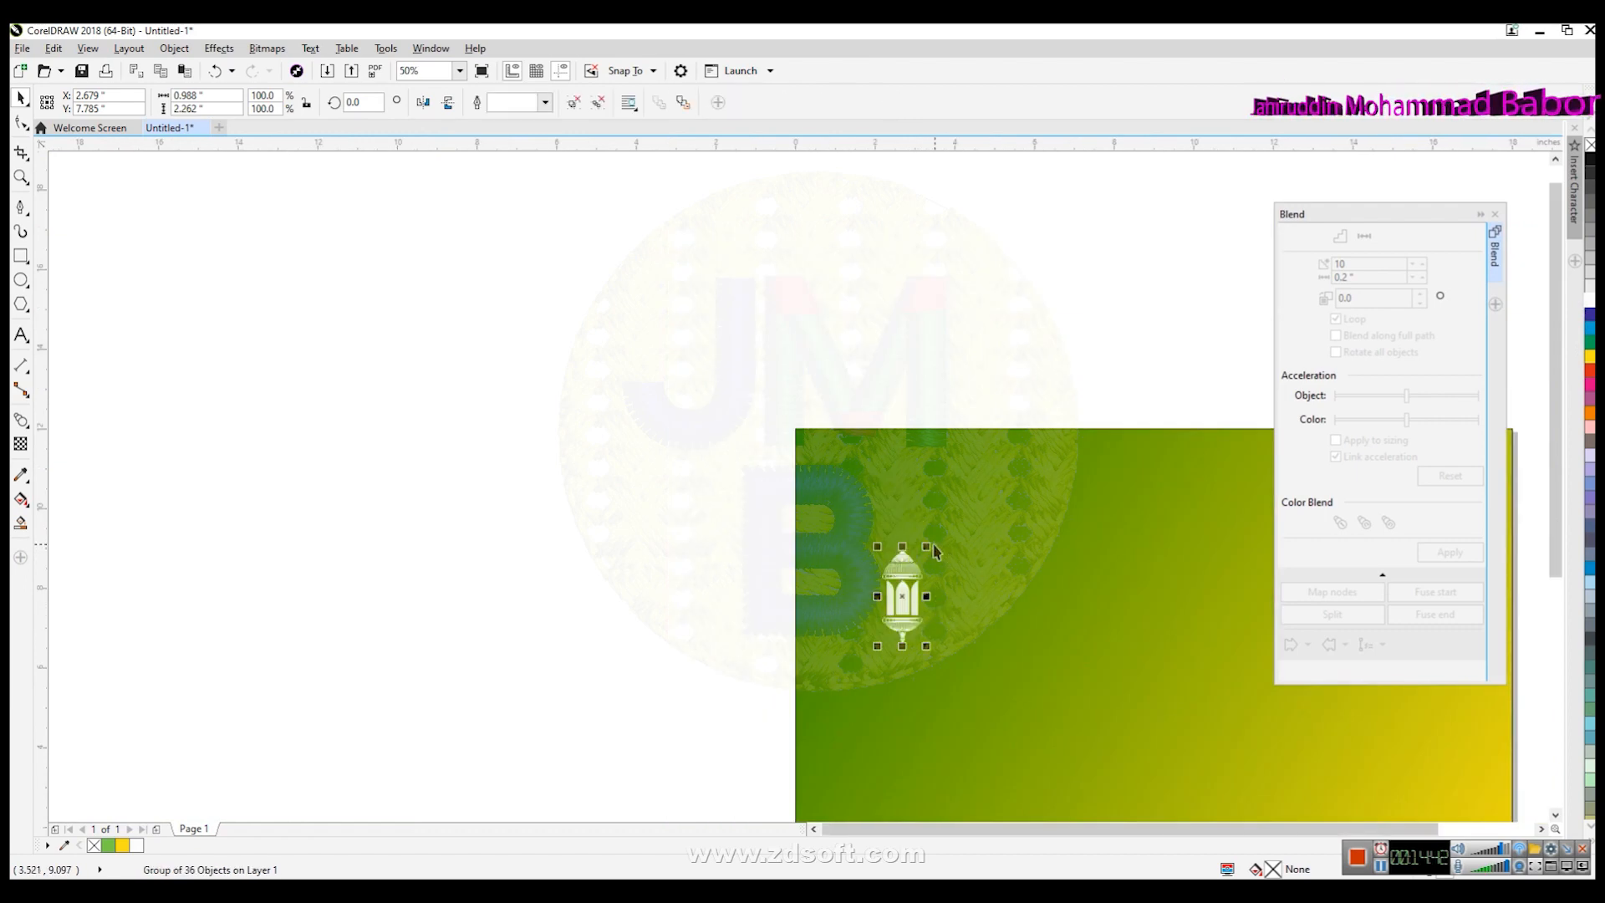
pyautogui.moveTo(930, 545); pyautogui.dragTo(998, 447)
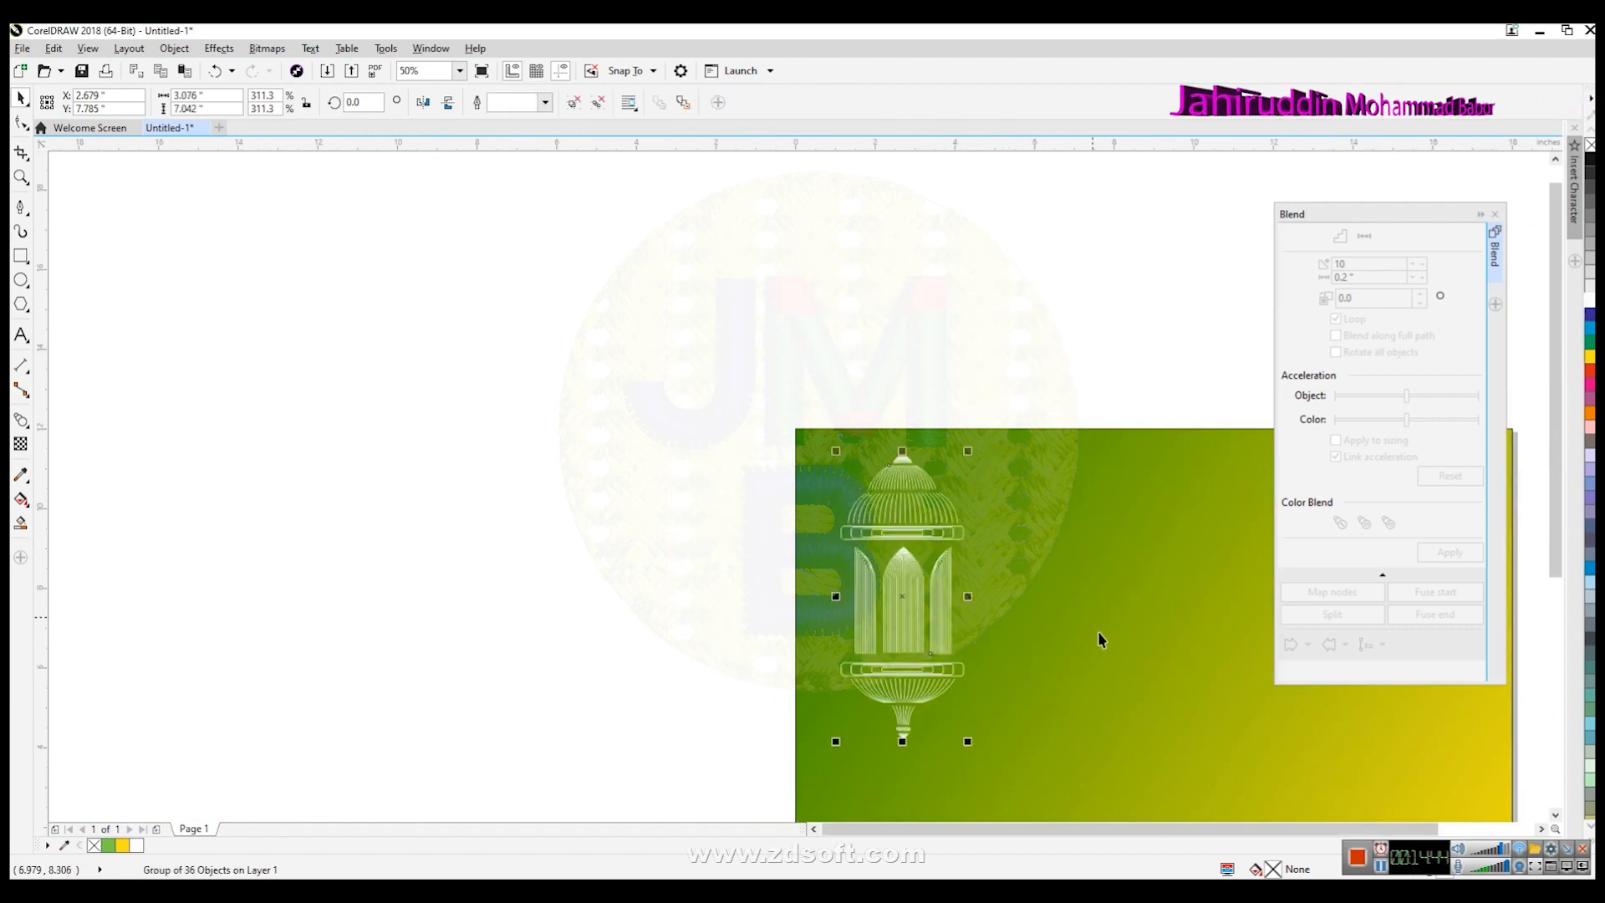
# - Nudge the lantern group into place near the left edge of the green background
pyautogui.scroll(-2, 1051, 690)
pyautogui.click(1555, 814)
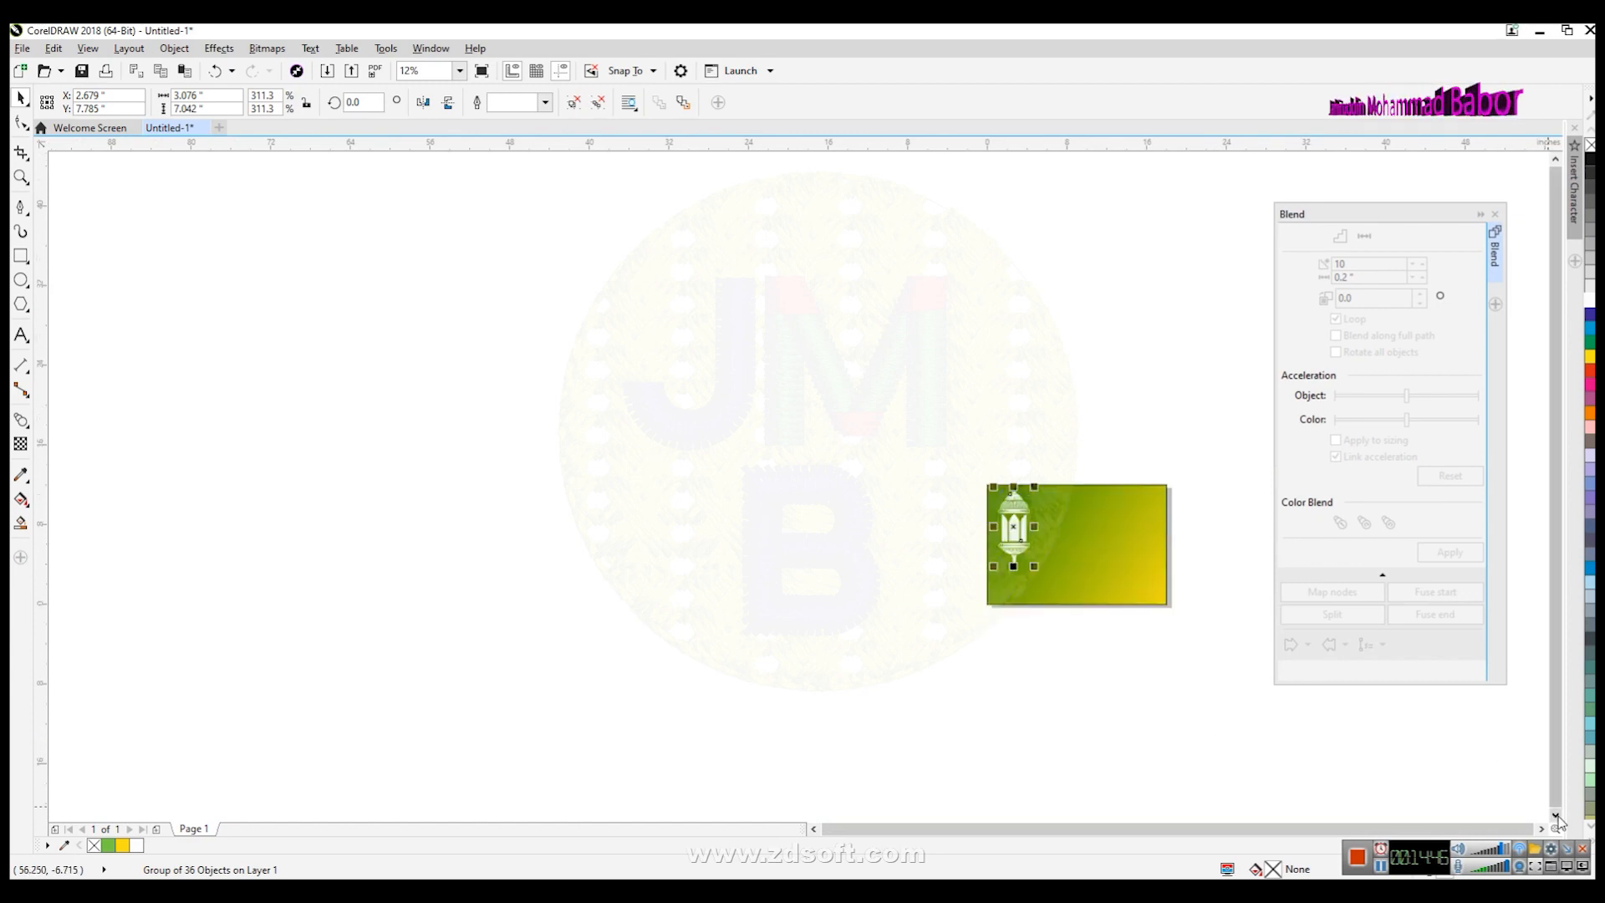
pyautogui.click(1541, 829)
pyautogui.scroll(1, 929, 653)
pyautogui.moveTo(532, 481); pyautogui.dragTo(552, 503)
pyautogui.moveTo(513, 426)
pyautogui.mouseDown()
pyautogui.moveTo(520, 471)
pyautogui.moveTo(510, 453)
pyautogui.mouseUp()
pyautogui.click(990, 466)
pyautogui.click(752, 360)
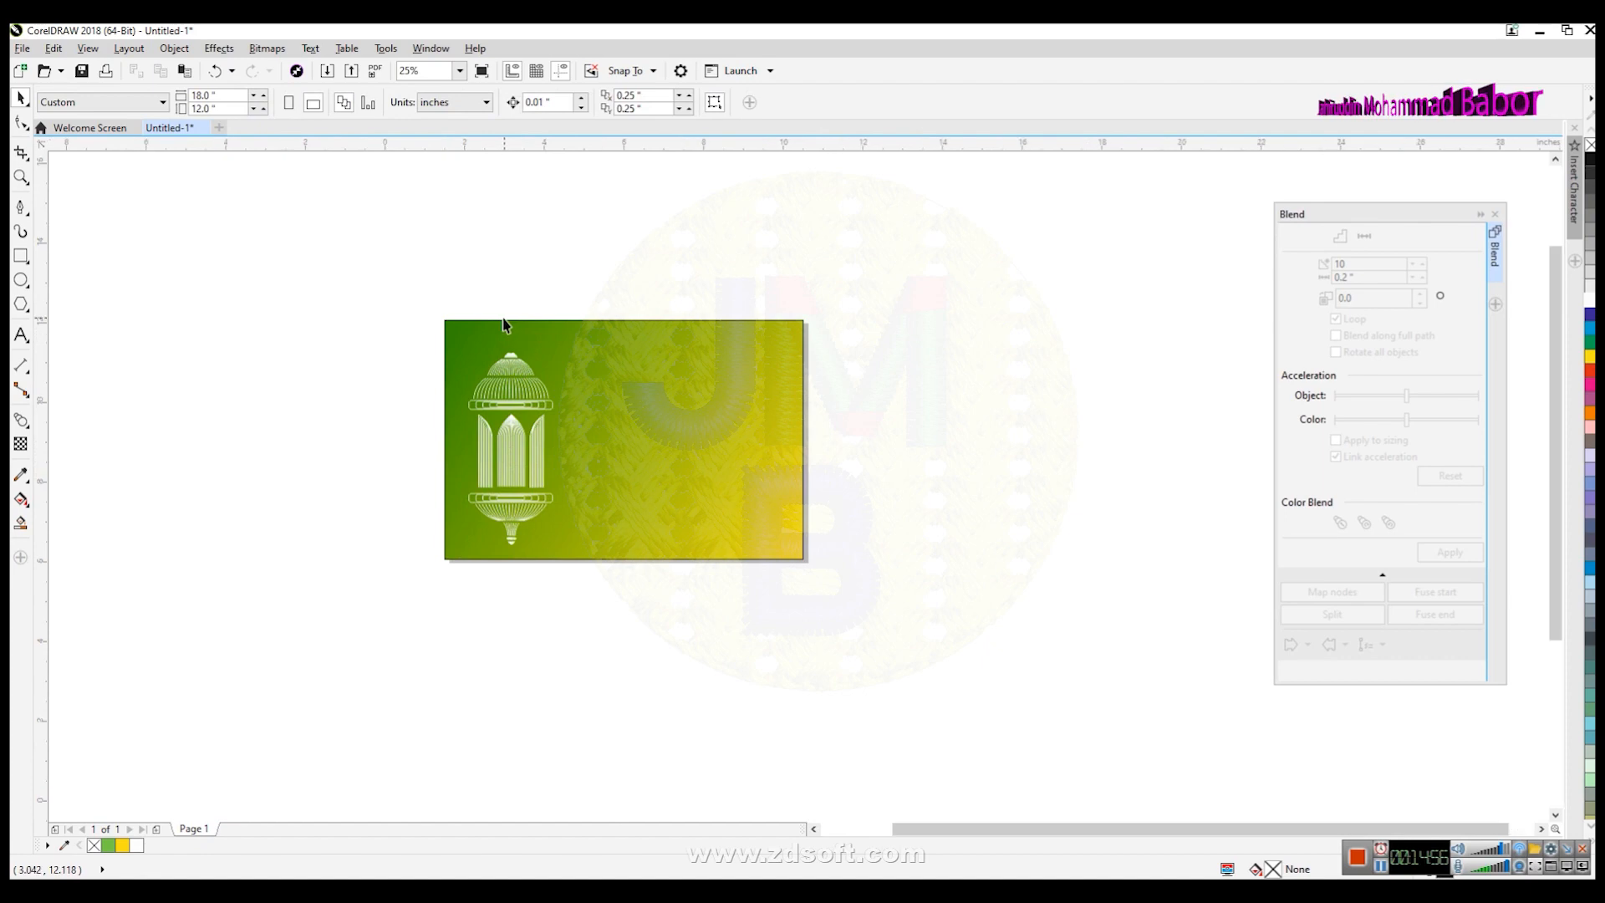
# - Draw a vertical line from the top of the lantern up to the background's top edge
pyautogui.scroll(1, 505, 320)
pyautogui.scroll(1, 496, 332)
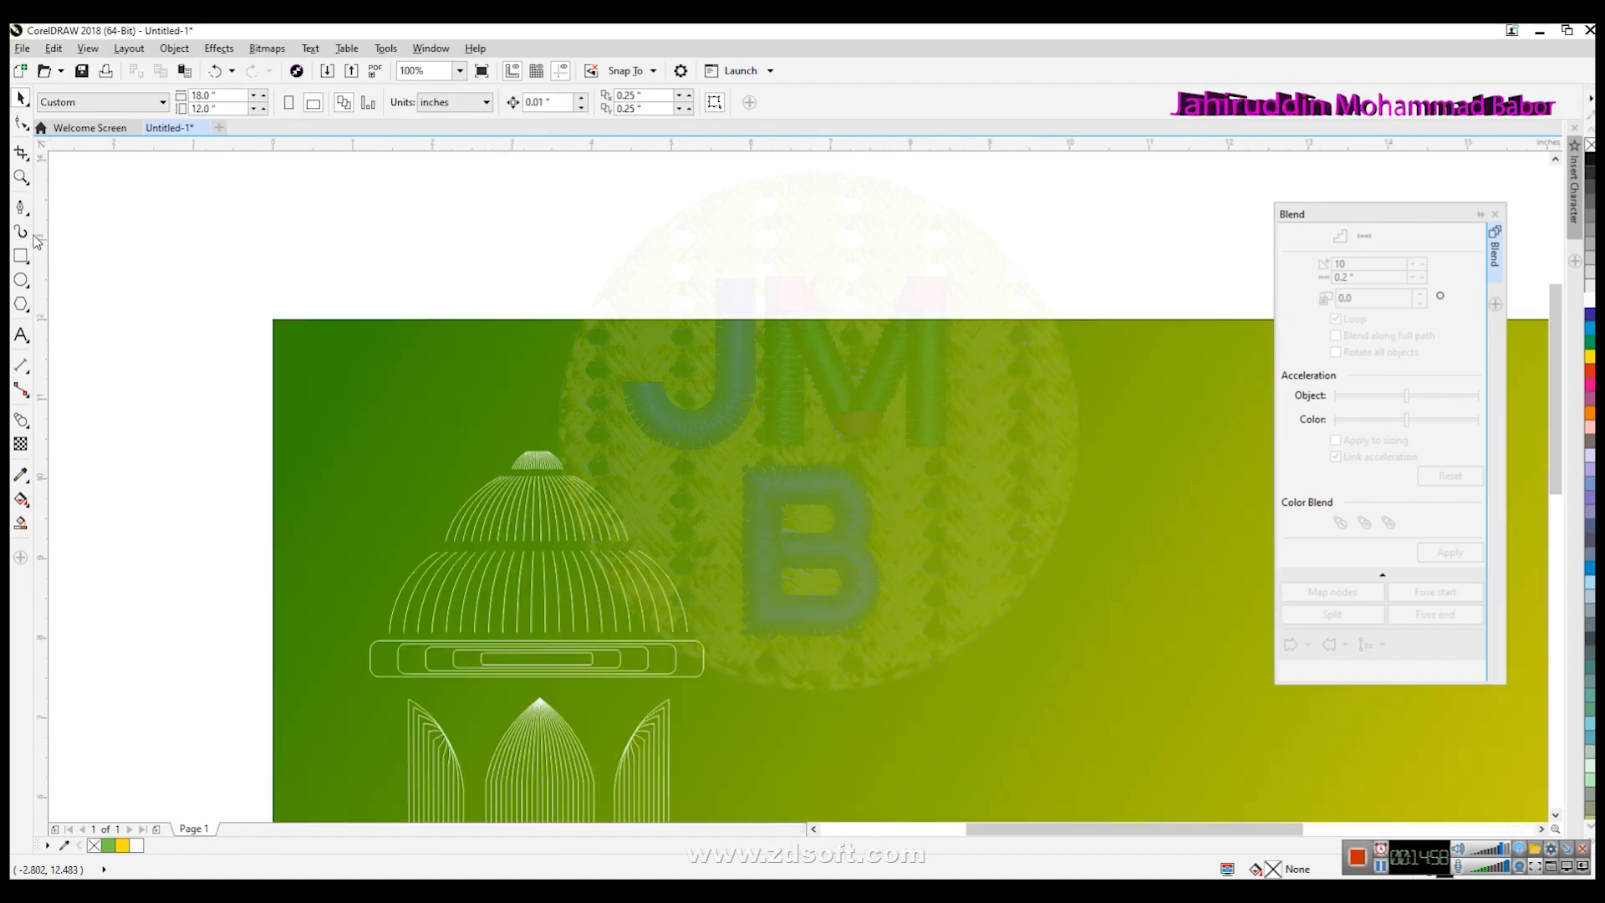
pyautogui.click(21, 206)
pyautogui.scroll(1, 501, 408)
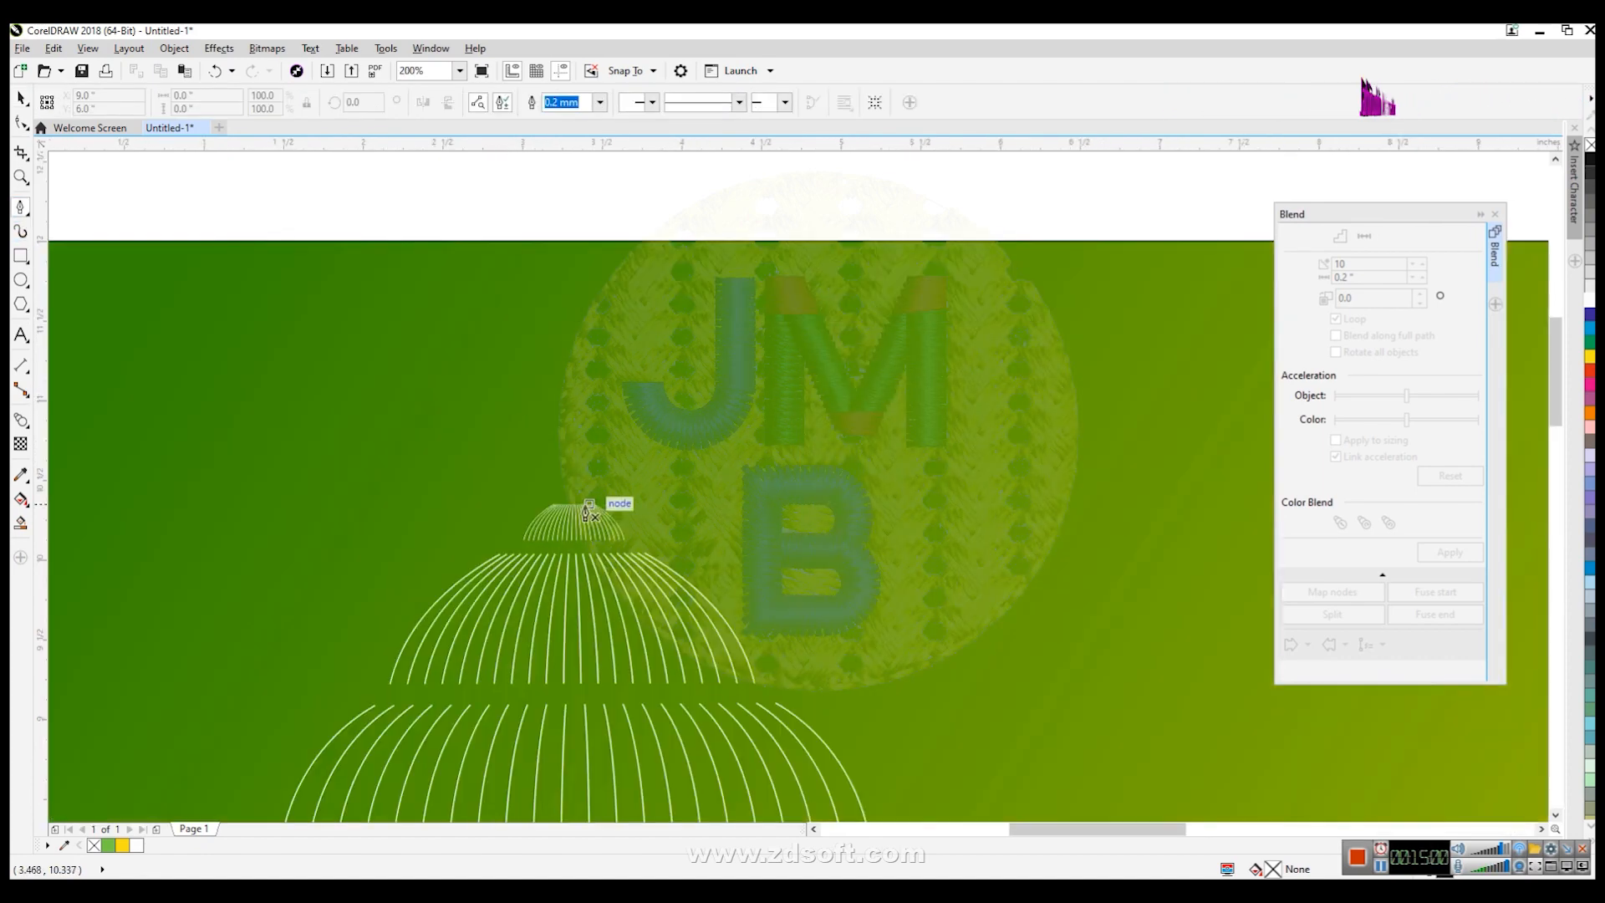
pyautogui.scroll(-1, 568, 507)
pyautogui.click(567, 501)
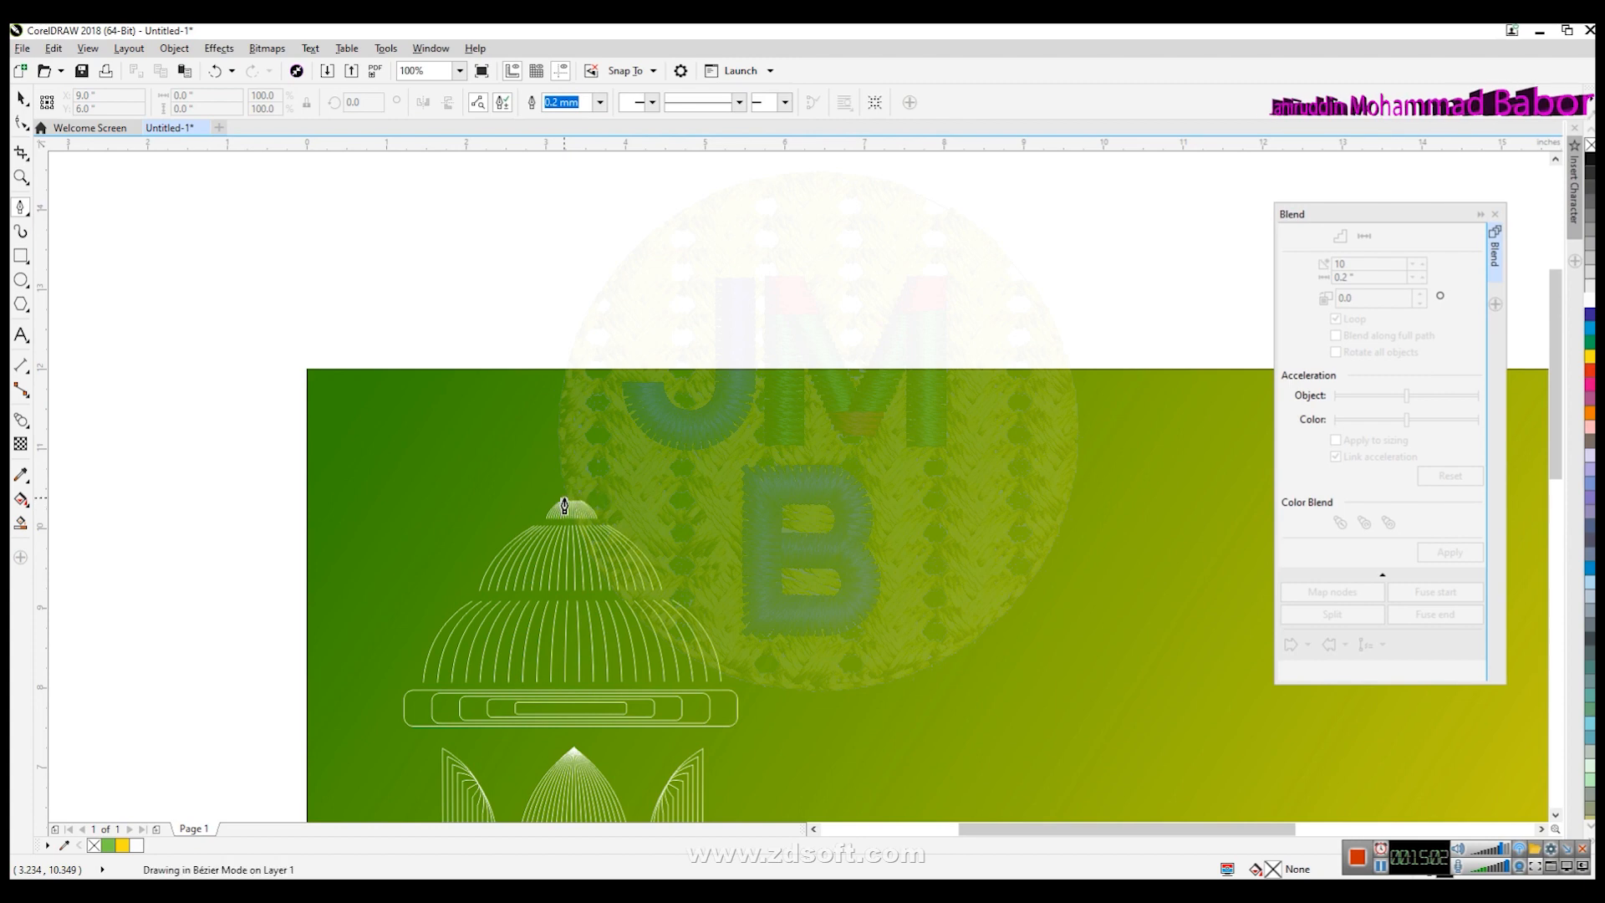
pyautogui.doubleClick(561, 374)
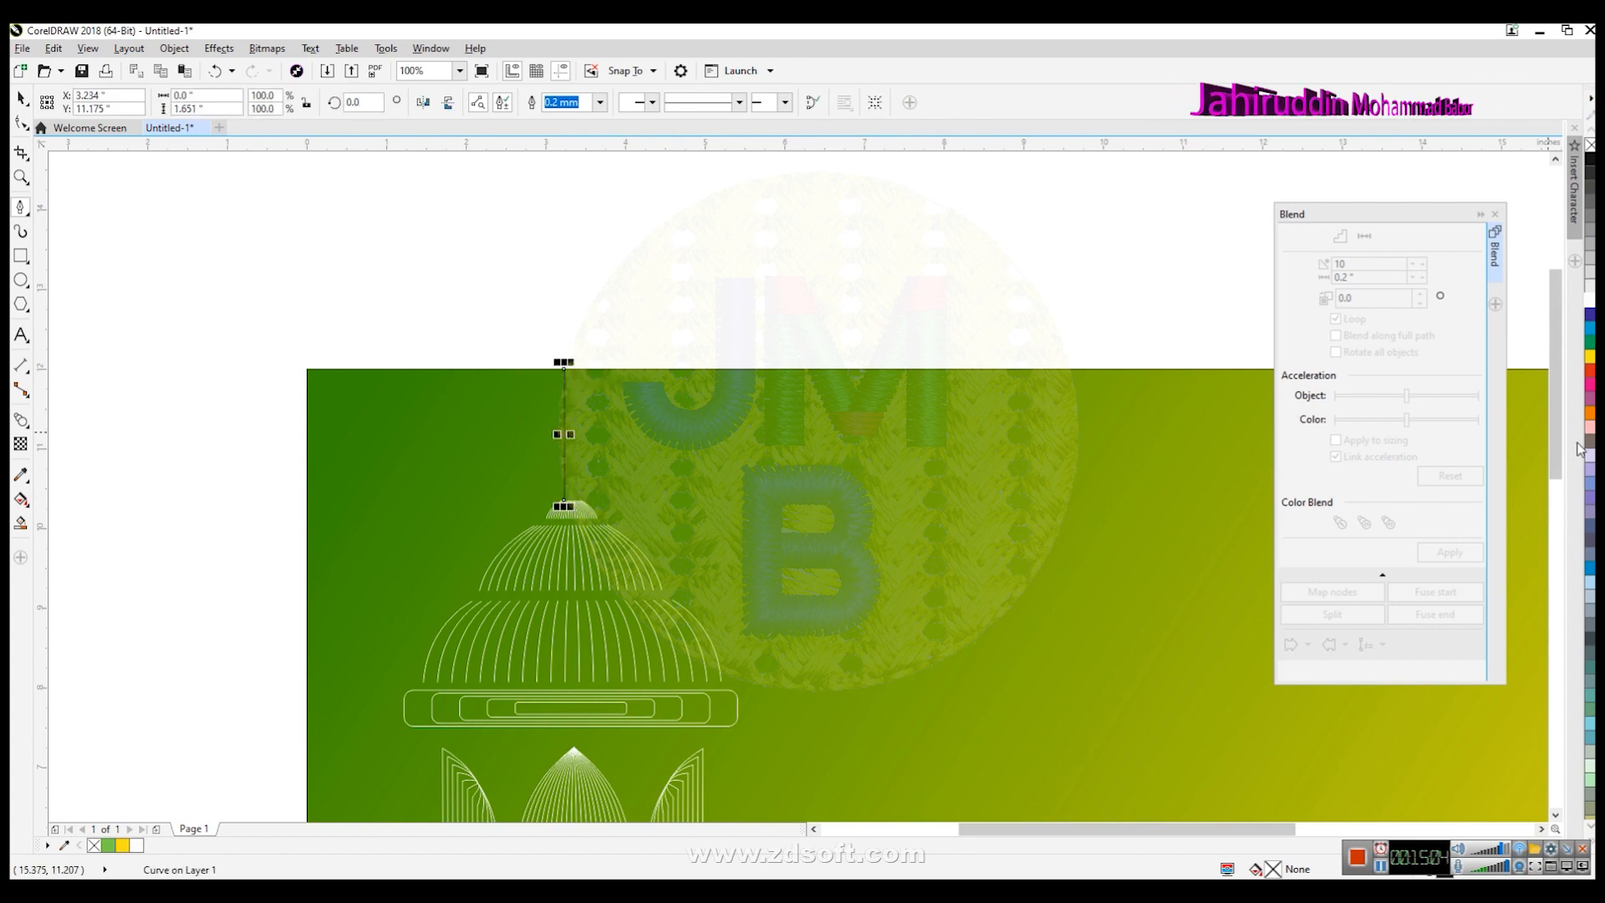
# - Duplicate the hanging line and nudge the copy slightly to the right
pyautogui.scroll(1, 609, 418)
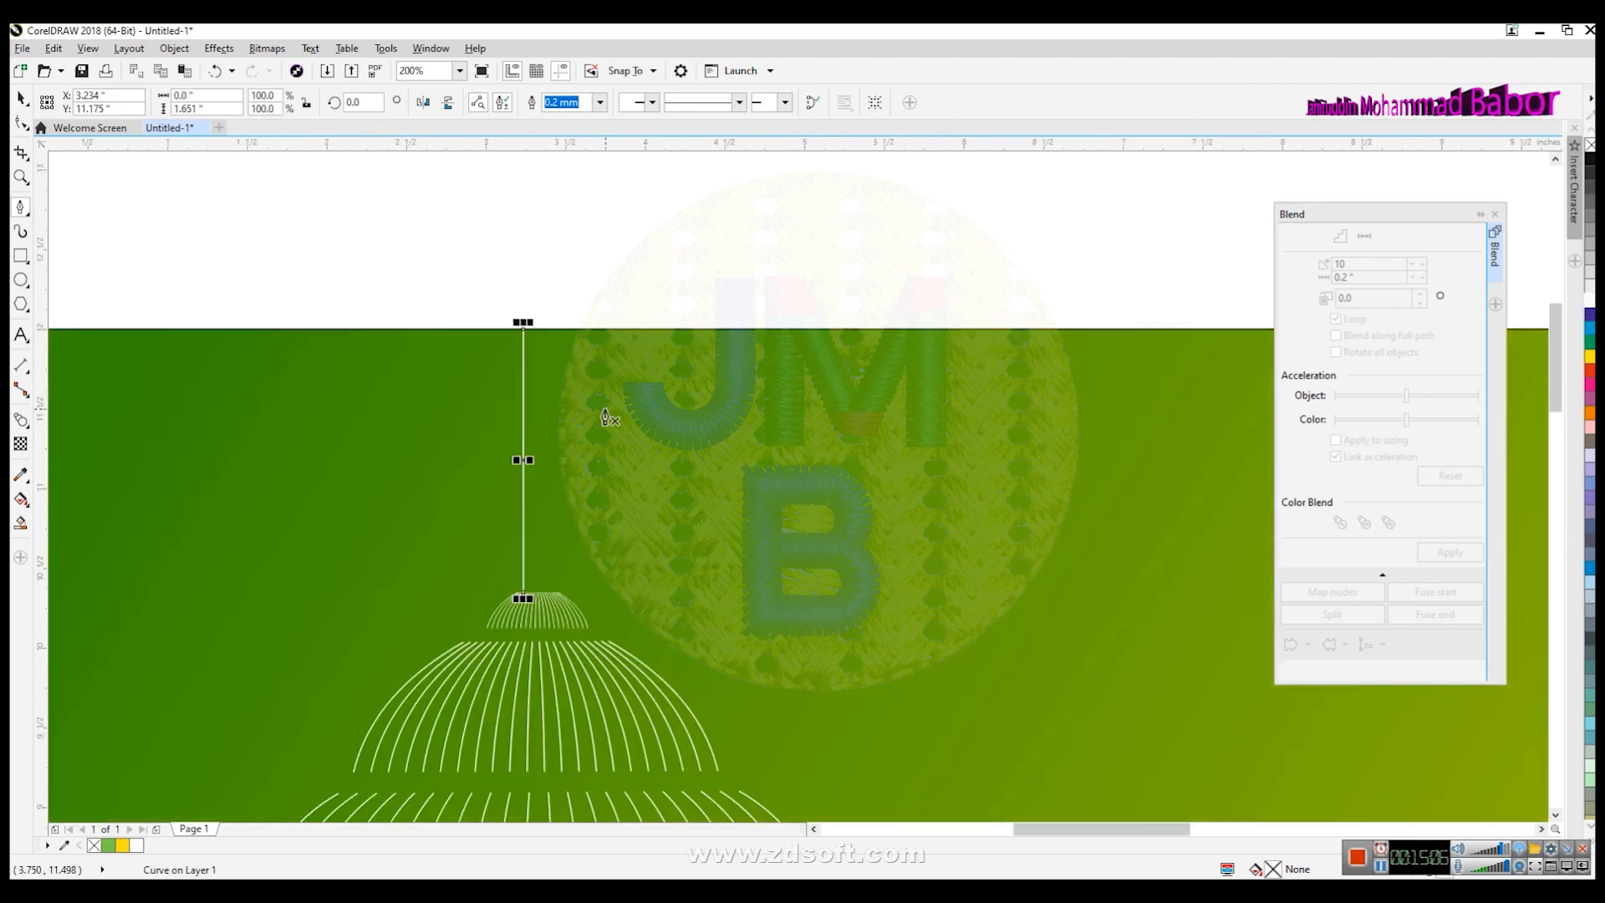
pyautogui.click(23, 100)
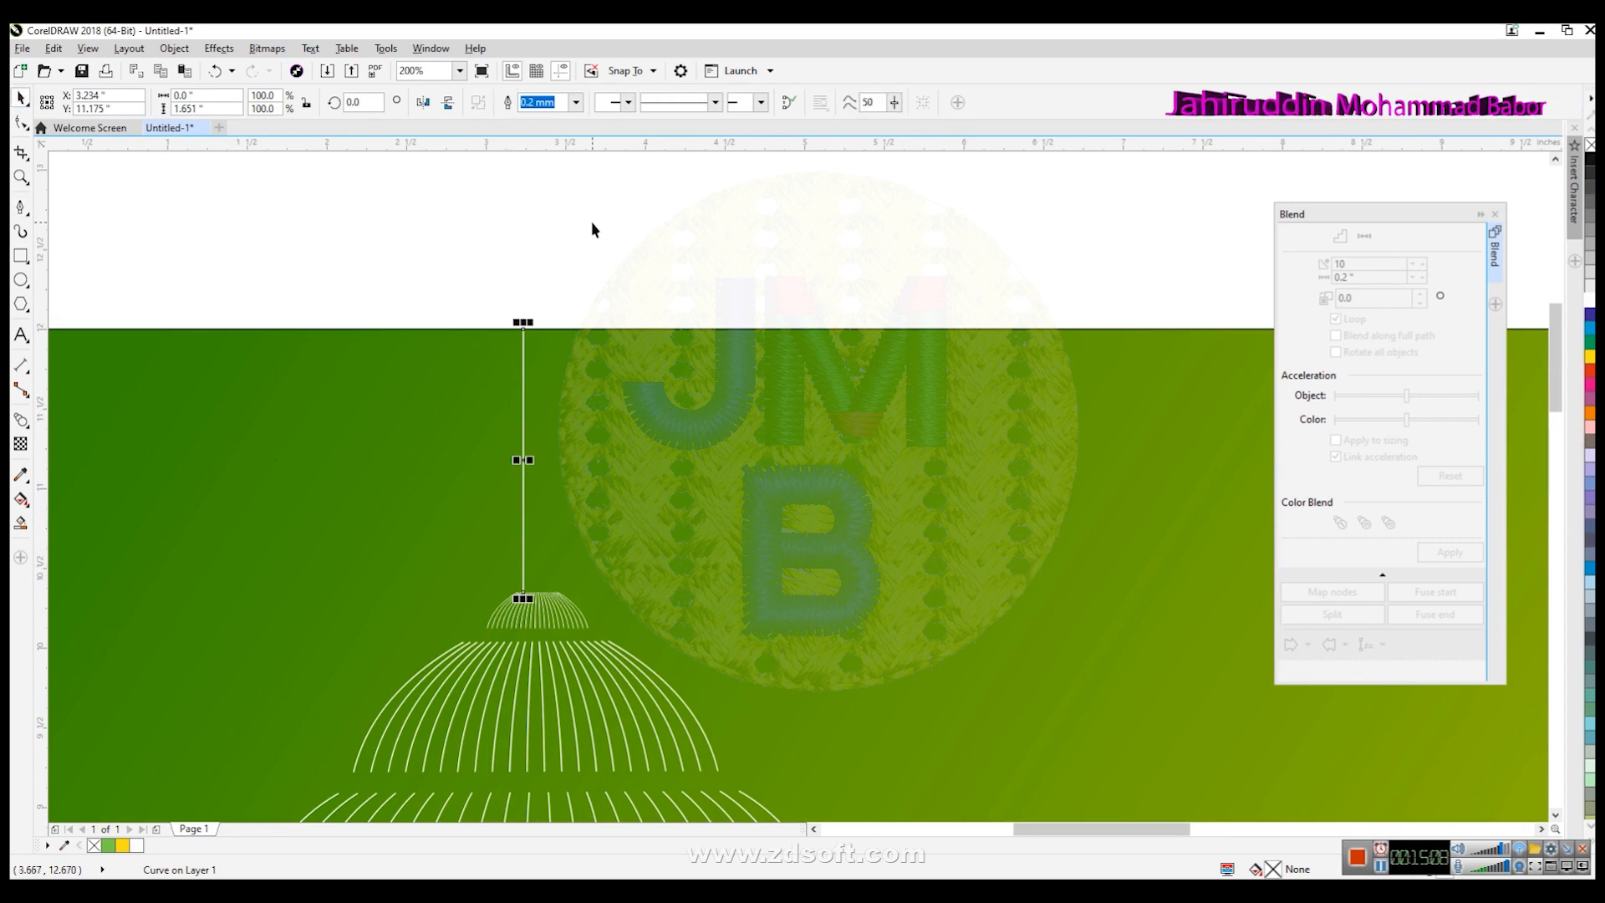
pyautogui.press('Right')
pyautogui.press('Right')
pyautogui.press('Right')
pyautogui.press('Right')
pyautogui.press('Right')
pyautogui.press('Right')
pyautogui.press('Right')
pyautogui.press('Right')
pyautogui.press('Right')
pyautogui.press('Right')
pyautogui.press('Right')
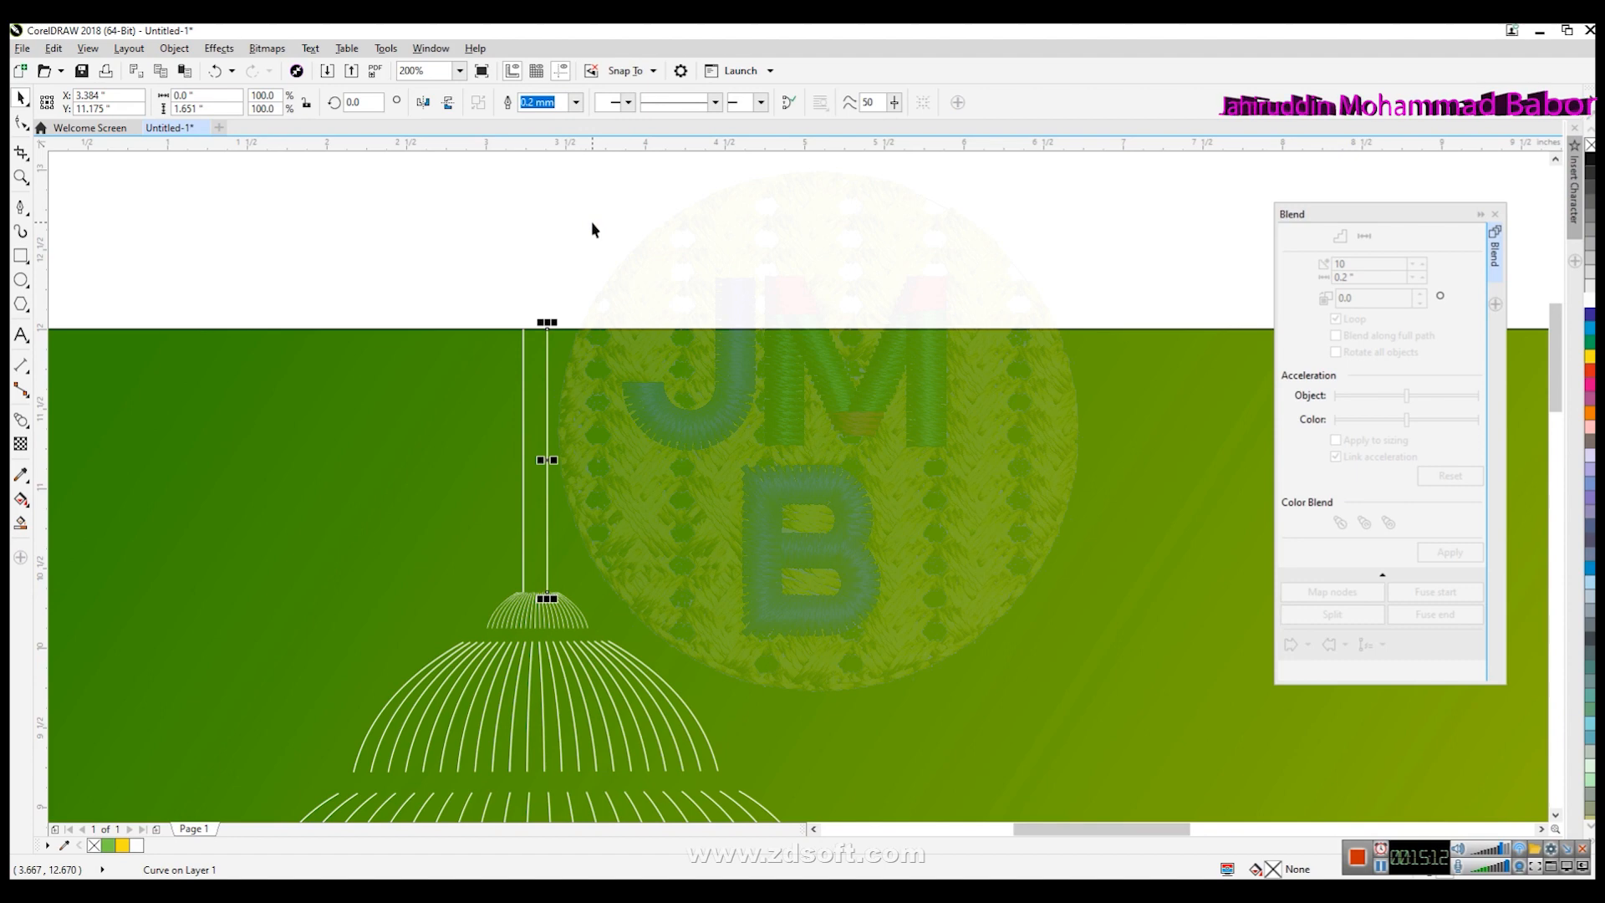
pyautogui.click(616, 233)
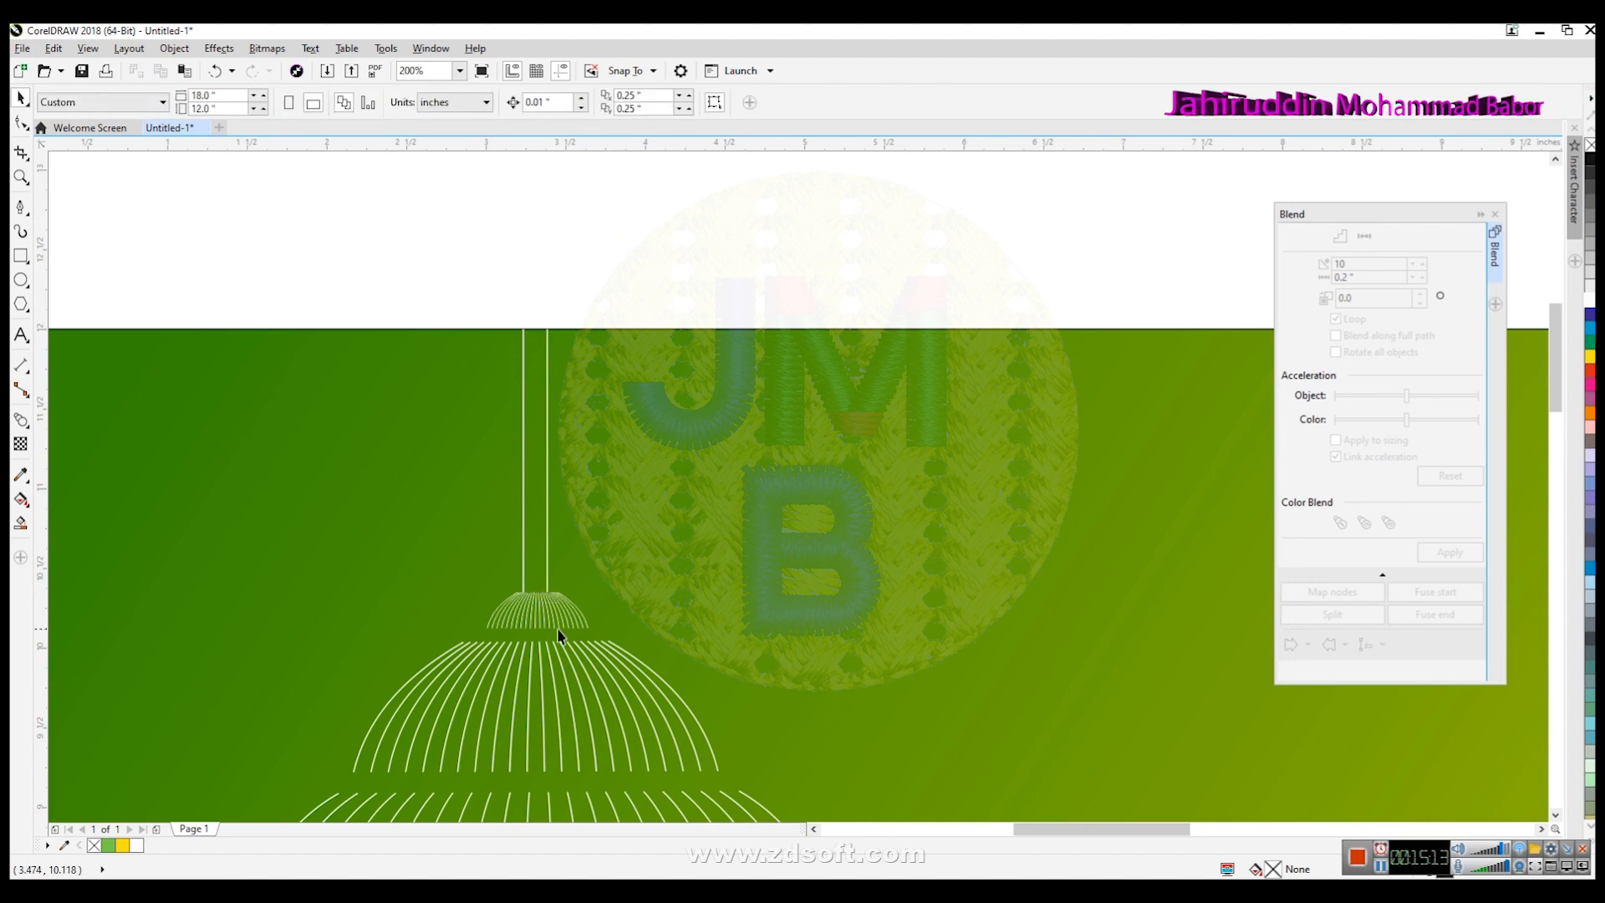
# - Select both hanging lines and blend them with 10 steps
pyautogui.click(539, 512)
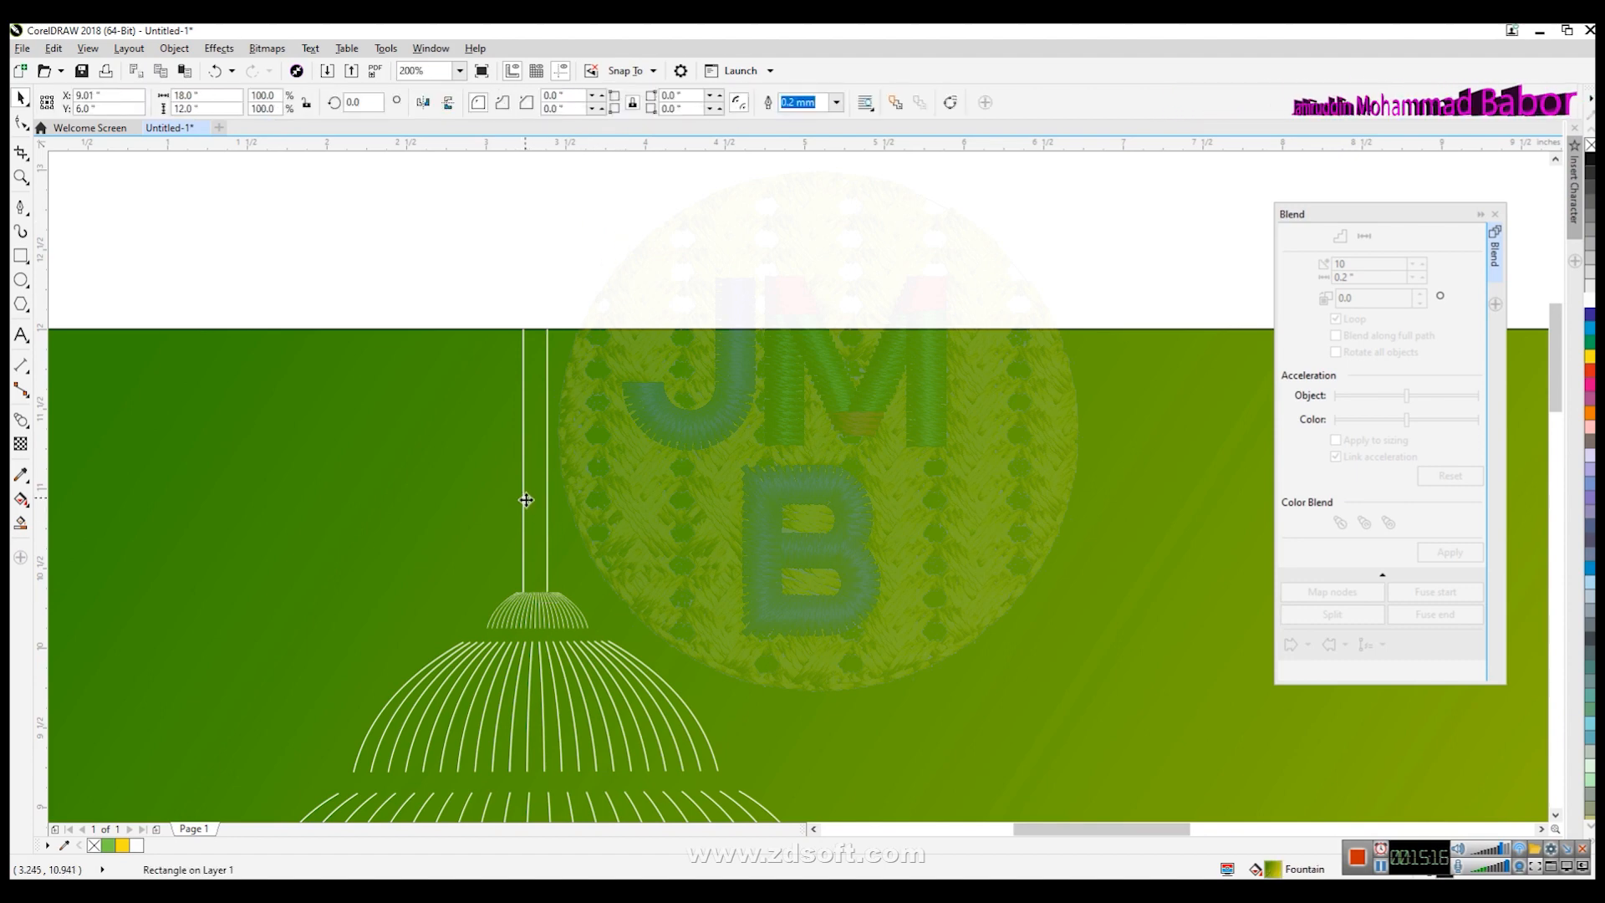
pyautogui.click(525, 502)
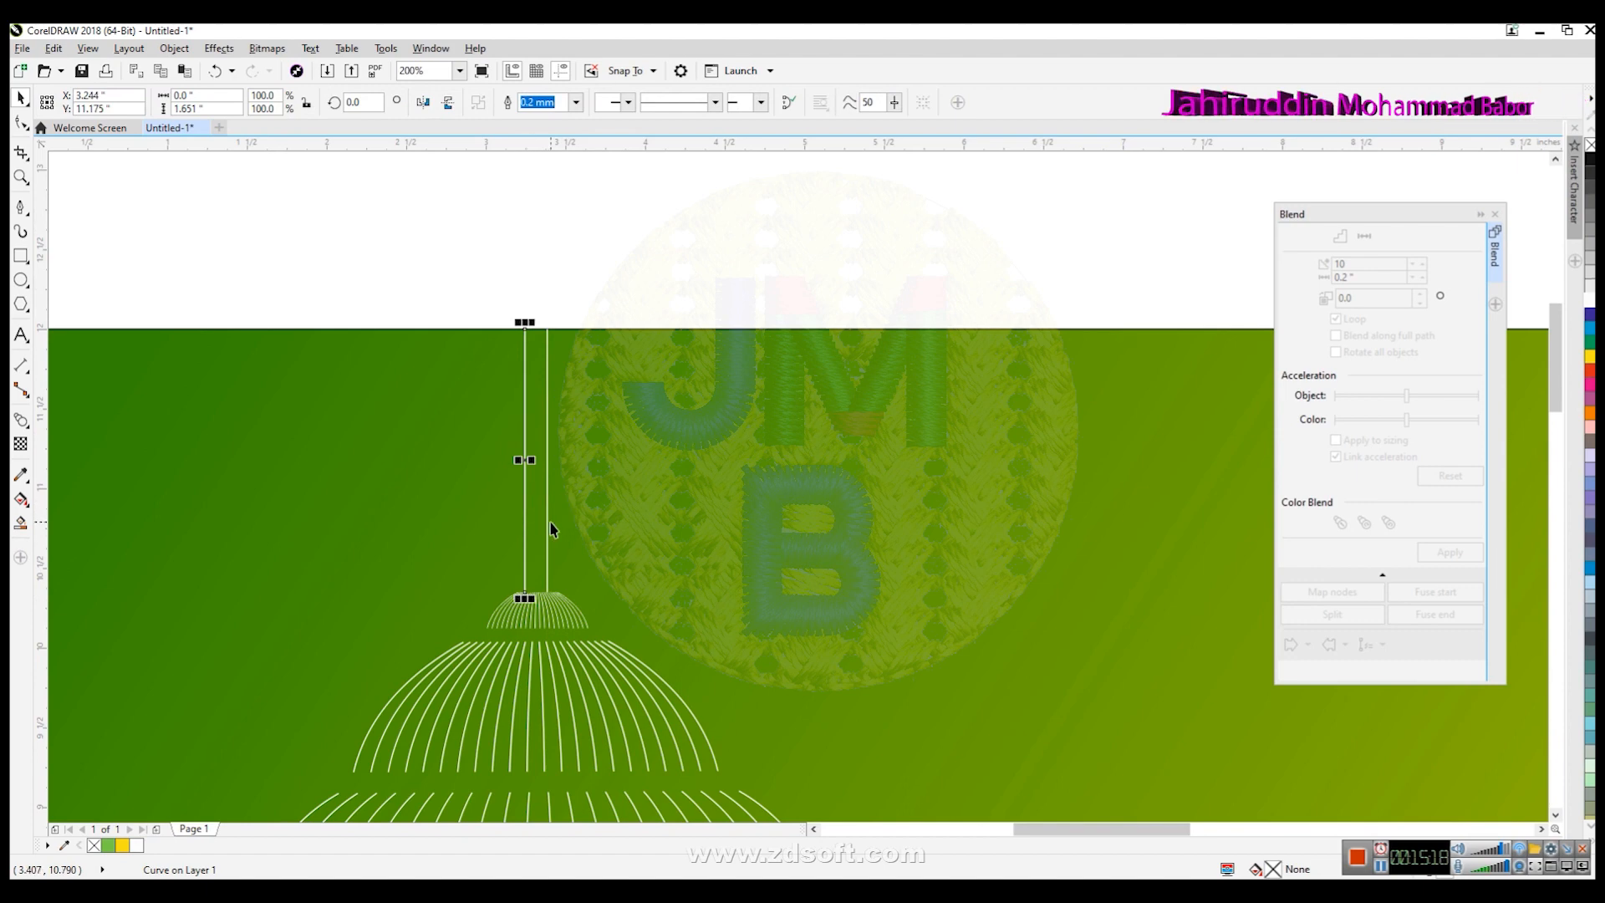
pyautogui.press('Escape')
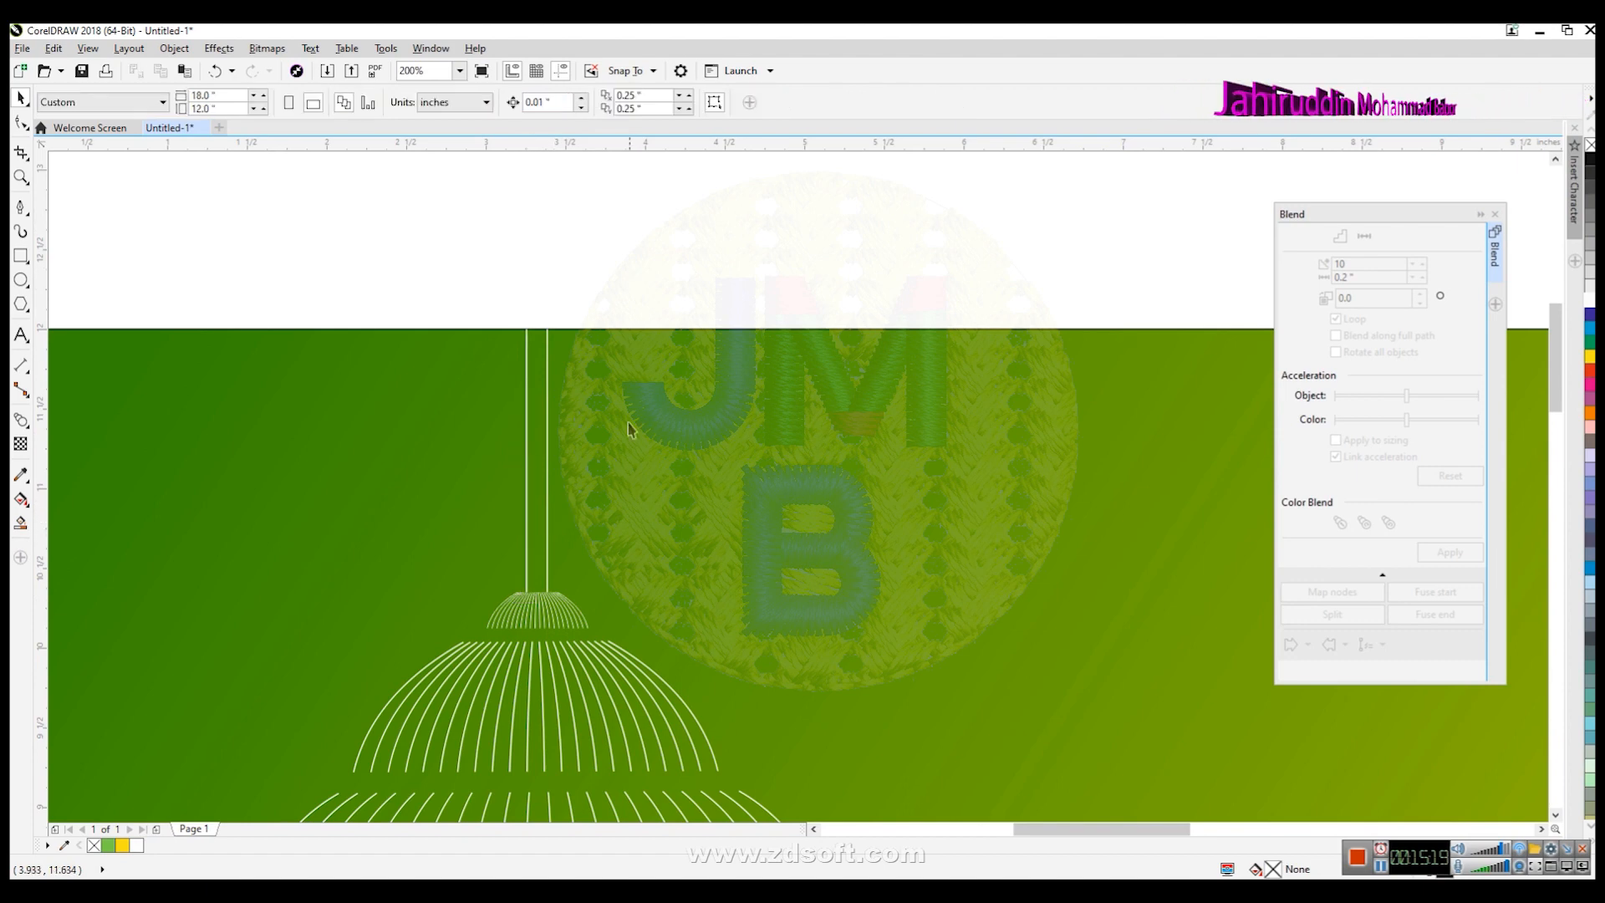
pyautogui.click(529, 506)
pyautogui.click(527, 508)
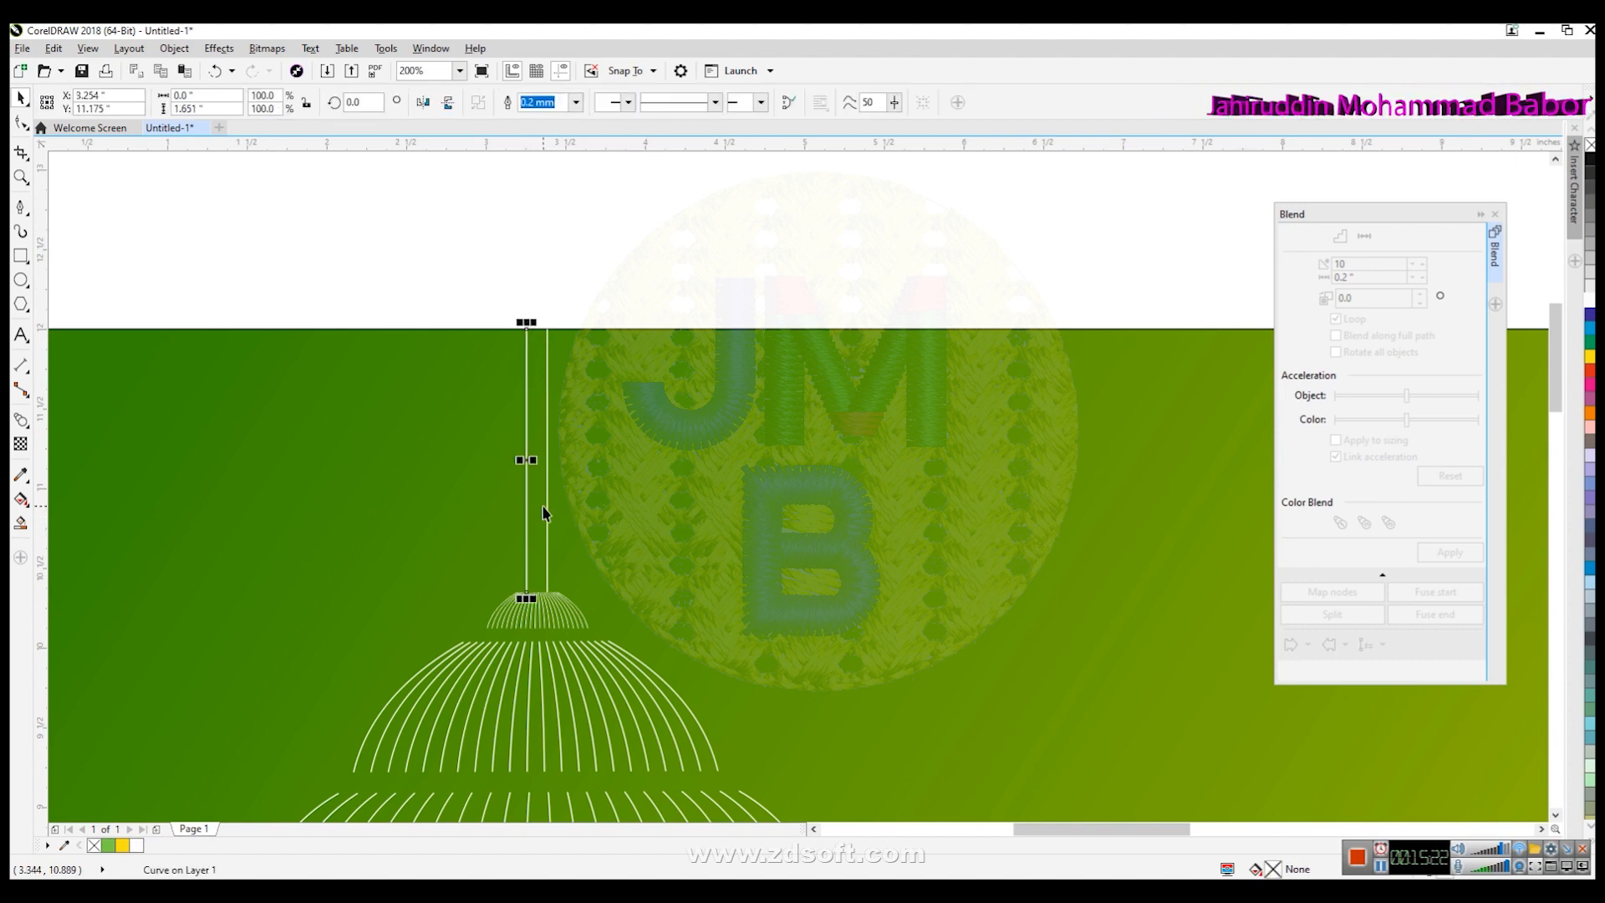
pyautogui.keyDown('shift'); pyautogui.click(547, 512); pyautogui.keyUp('shift')
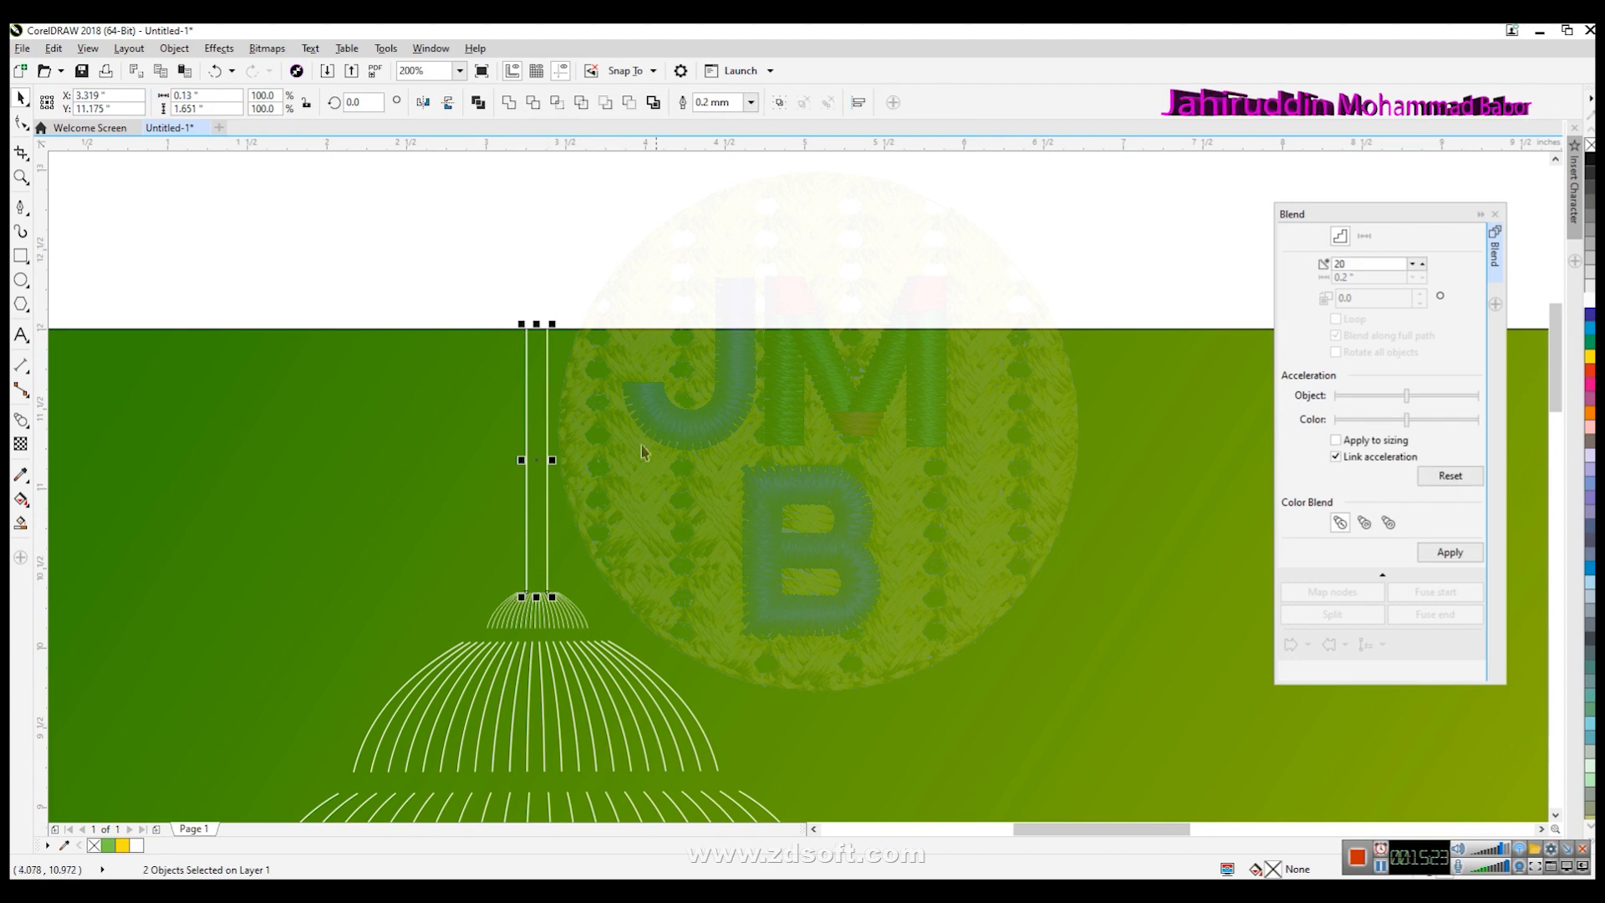
pyautogui.click(219, 47)
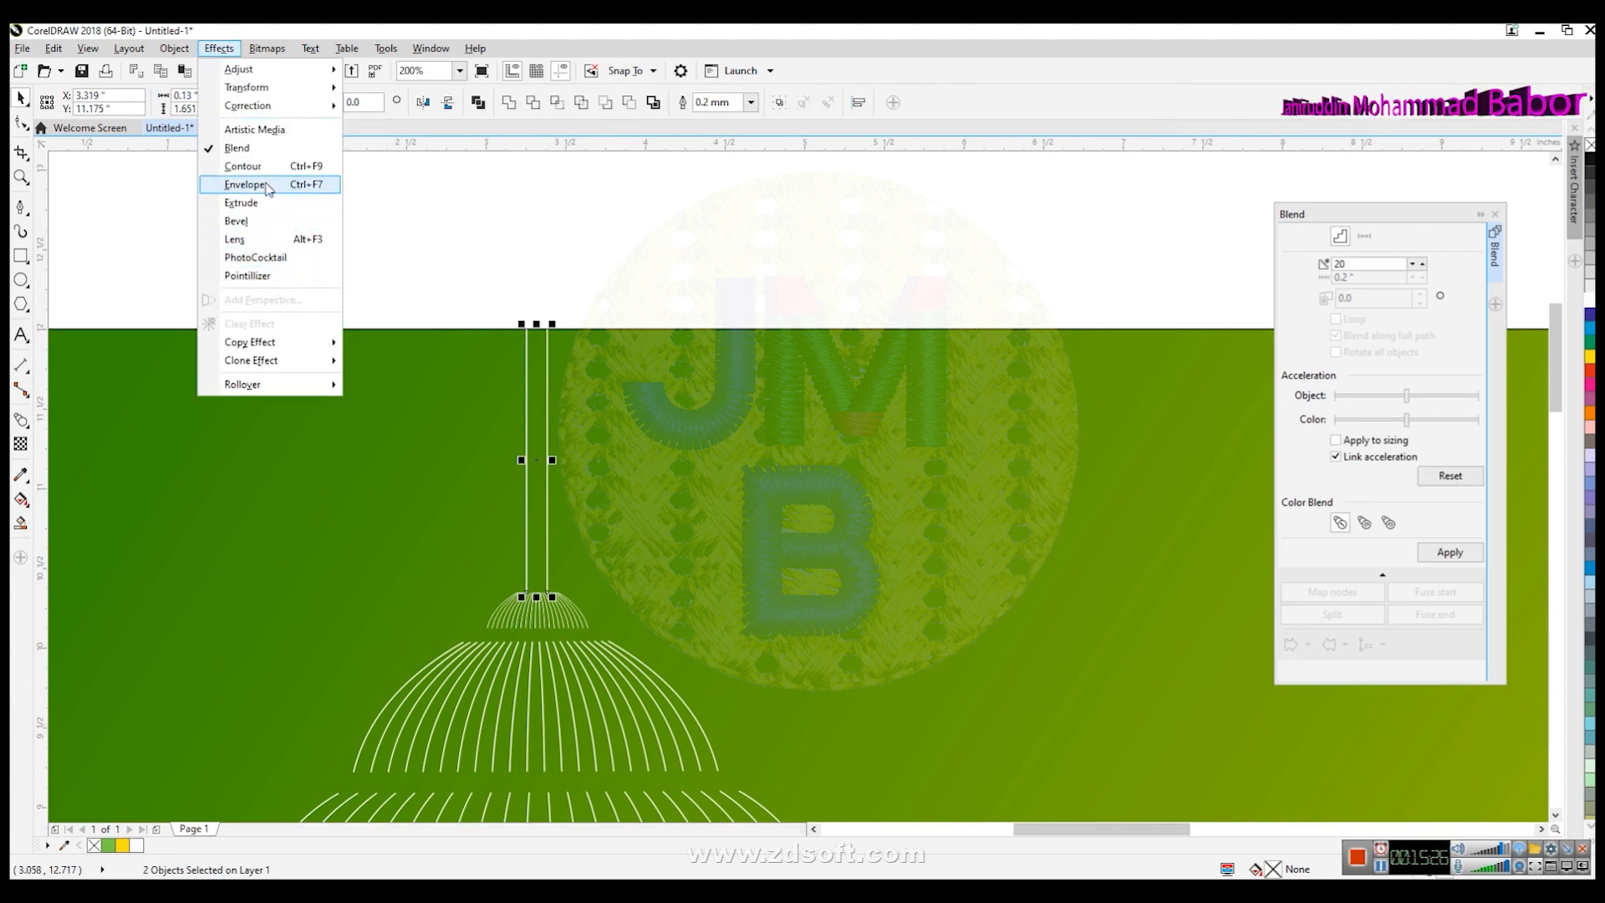
pyautogui.moveTo(252, 84)
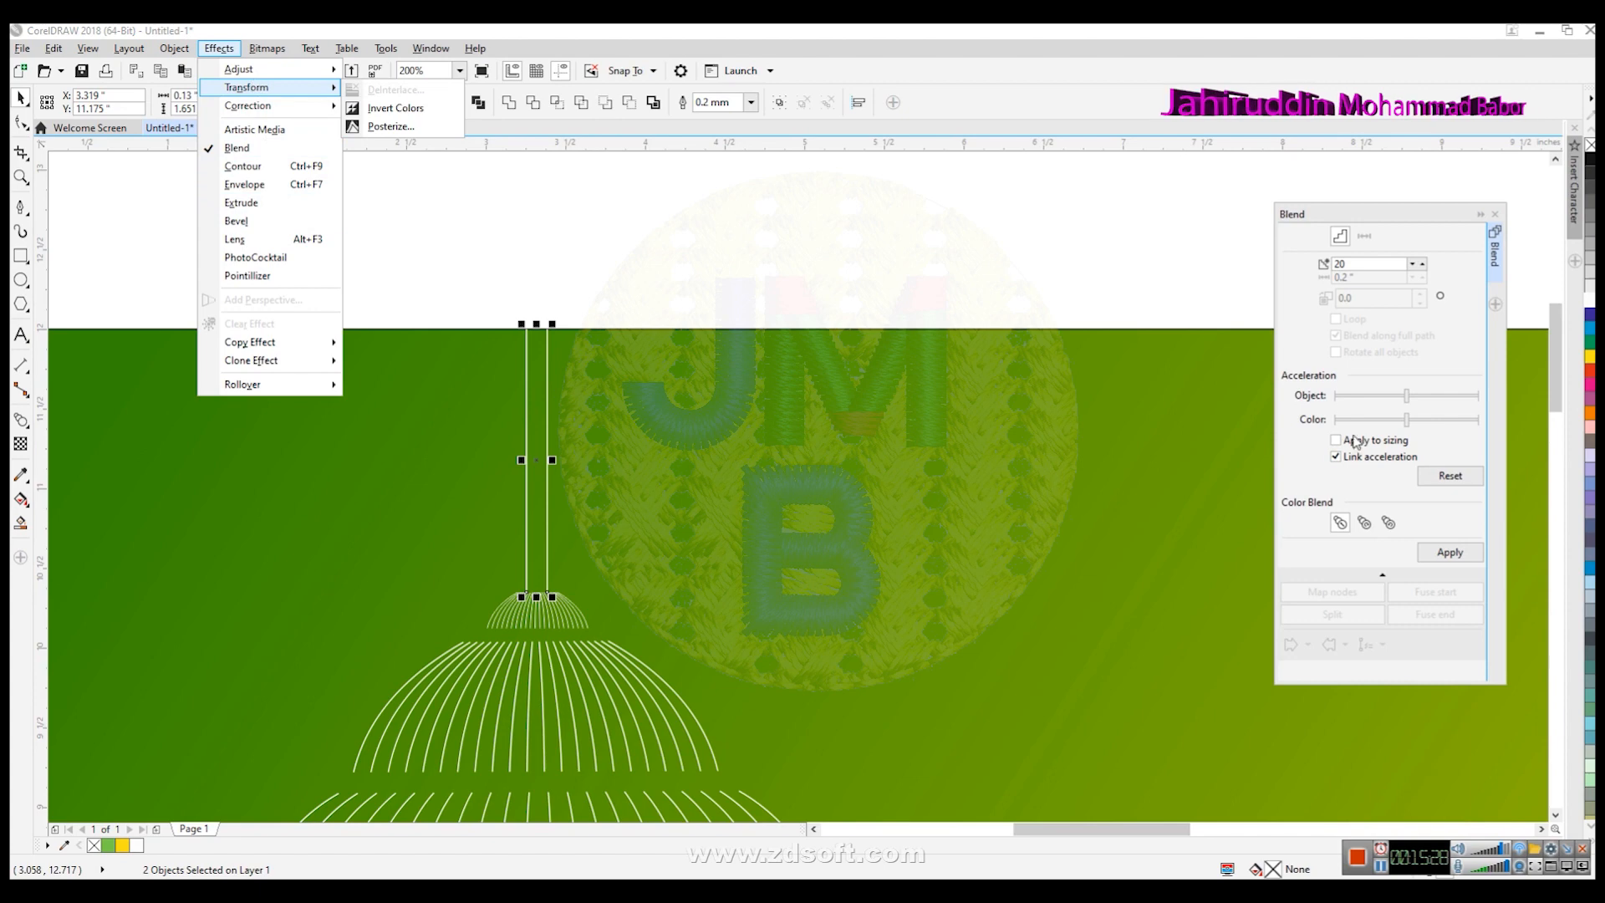
pyautogui.doubleClick(1330, 265)
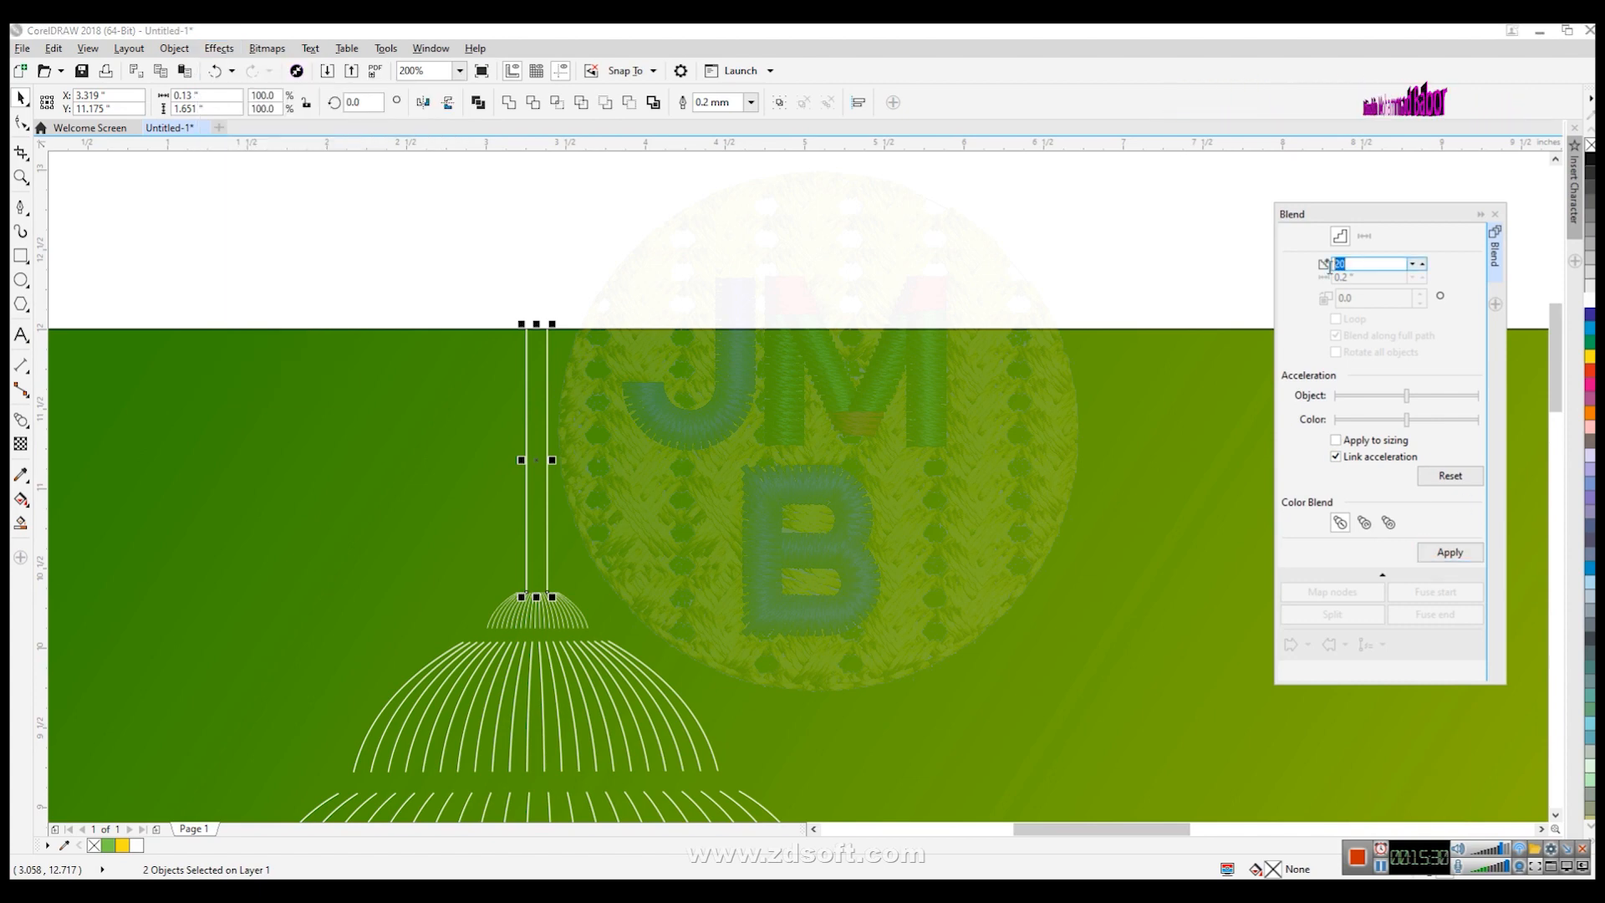
pyautogui.write('10')
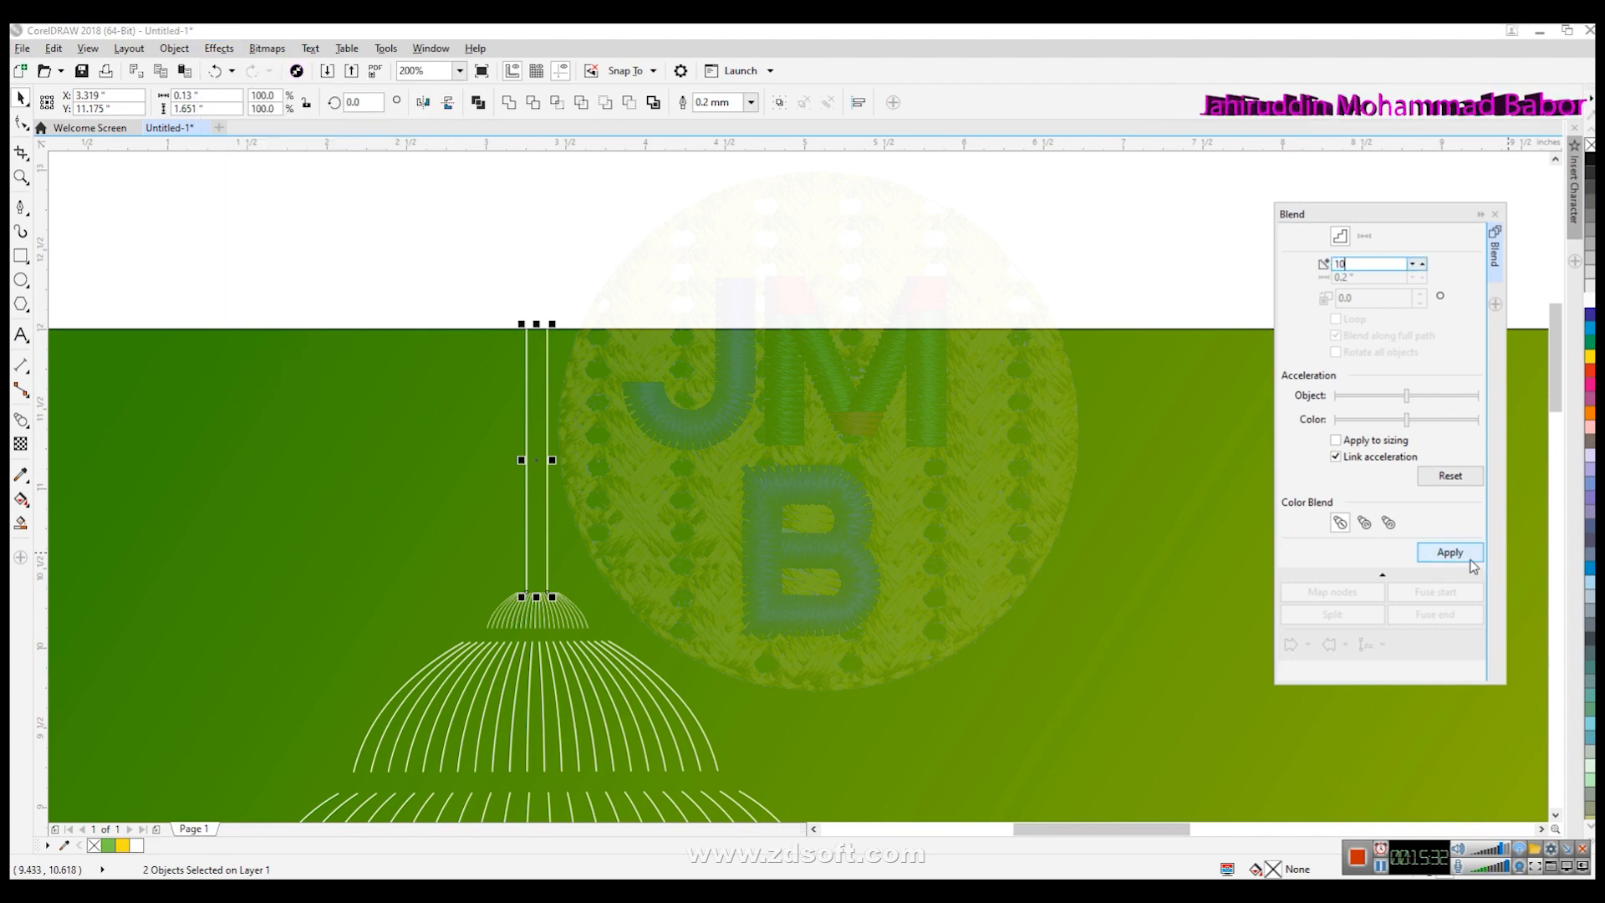
pyautogui.click(1465, 555)
# - Undo the blend and reapply it between the two lines with 5 steps
pyautogui.hotkey('ctrl', 'z')
pyautogui.moveTo(1360, 264); pyautogui.dragTo(1186, 278)
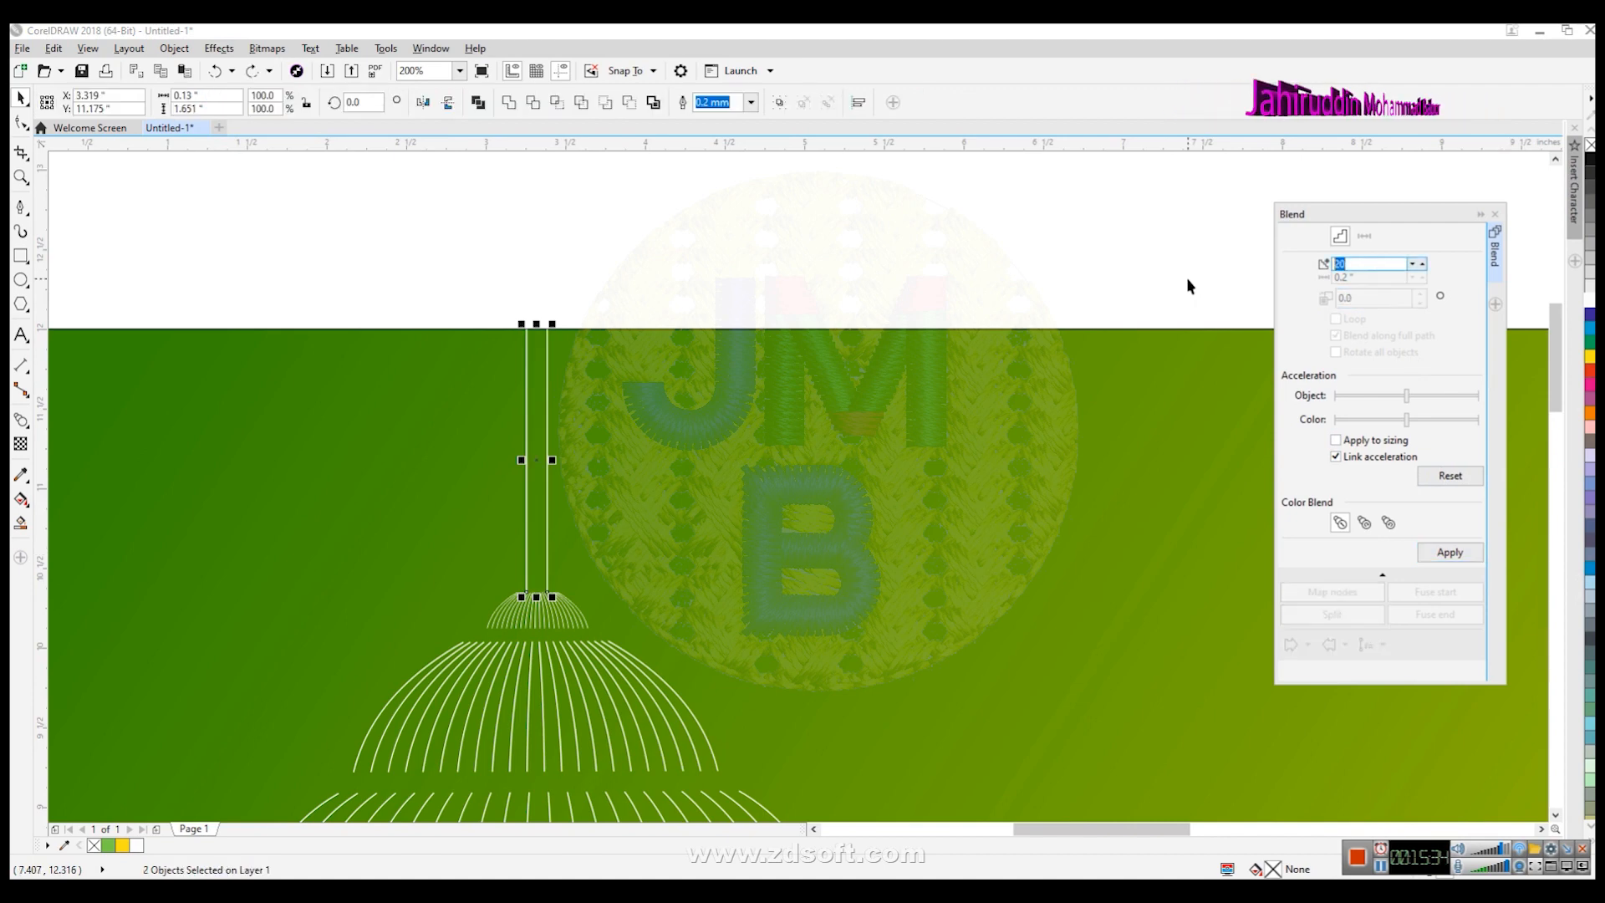
pyautogui.write('5')
pyautogui.click(1448, 550)
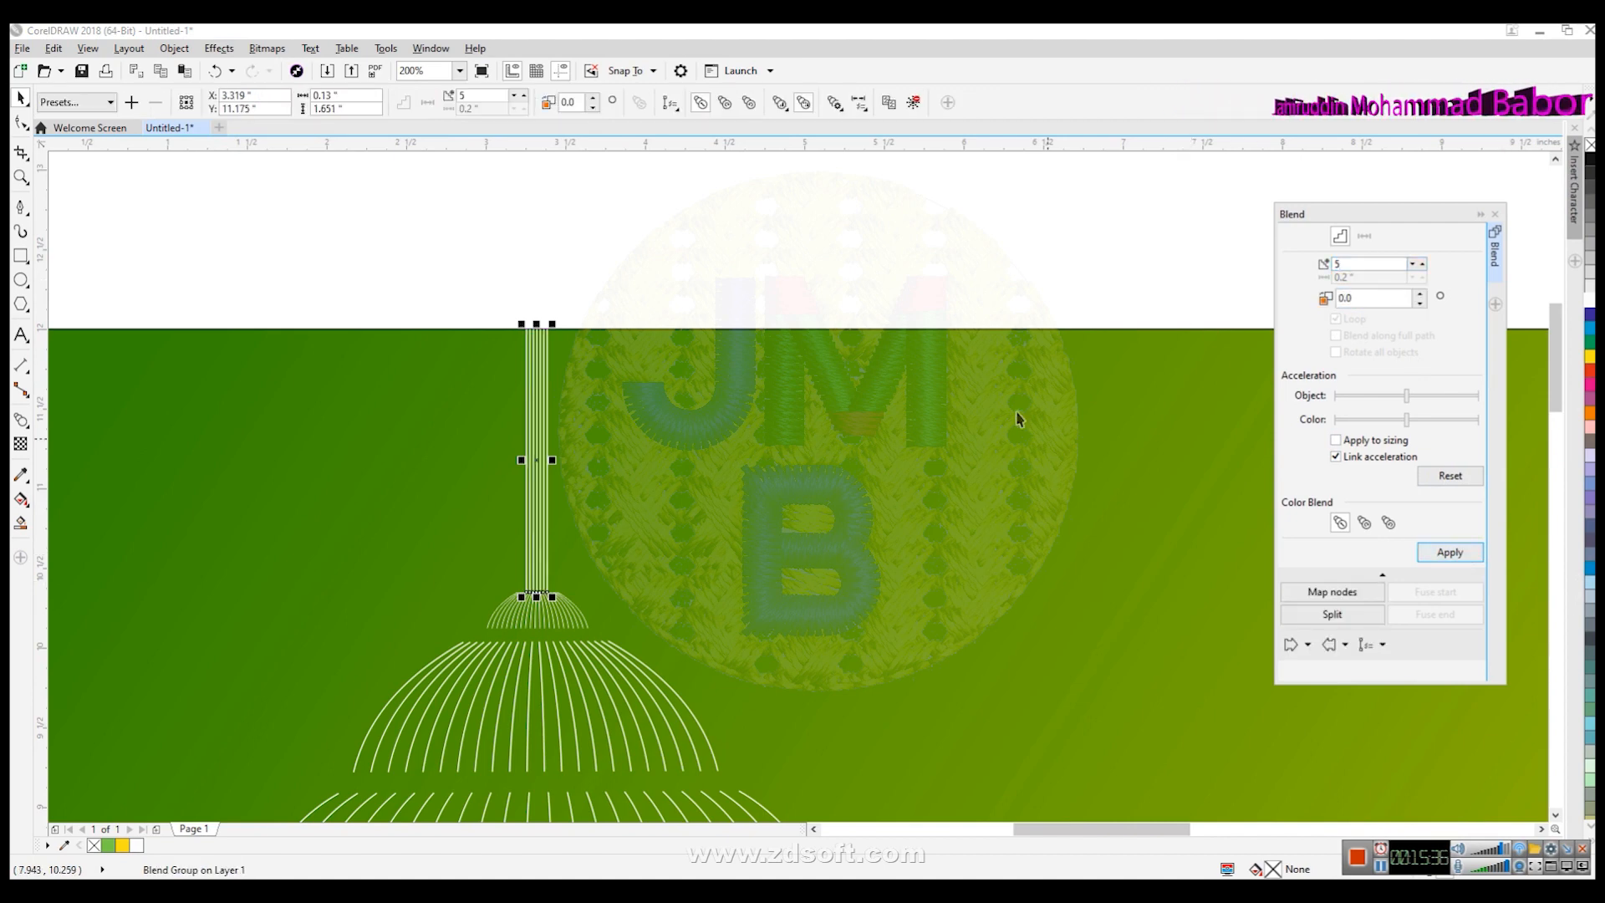
# - Add the artistic text Eid Mubarak beside the background
pyautogui.click(871, 612)
pyautogui.scroll(-2, 872, 613)
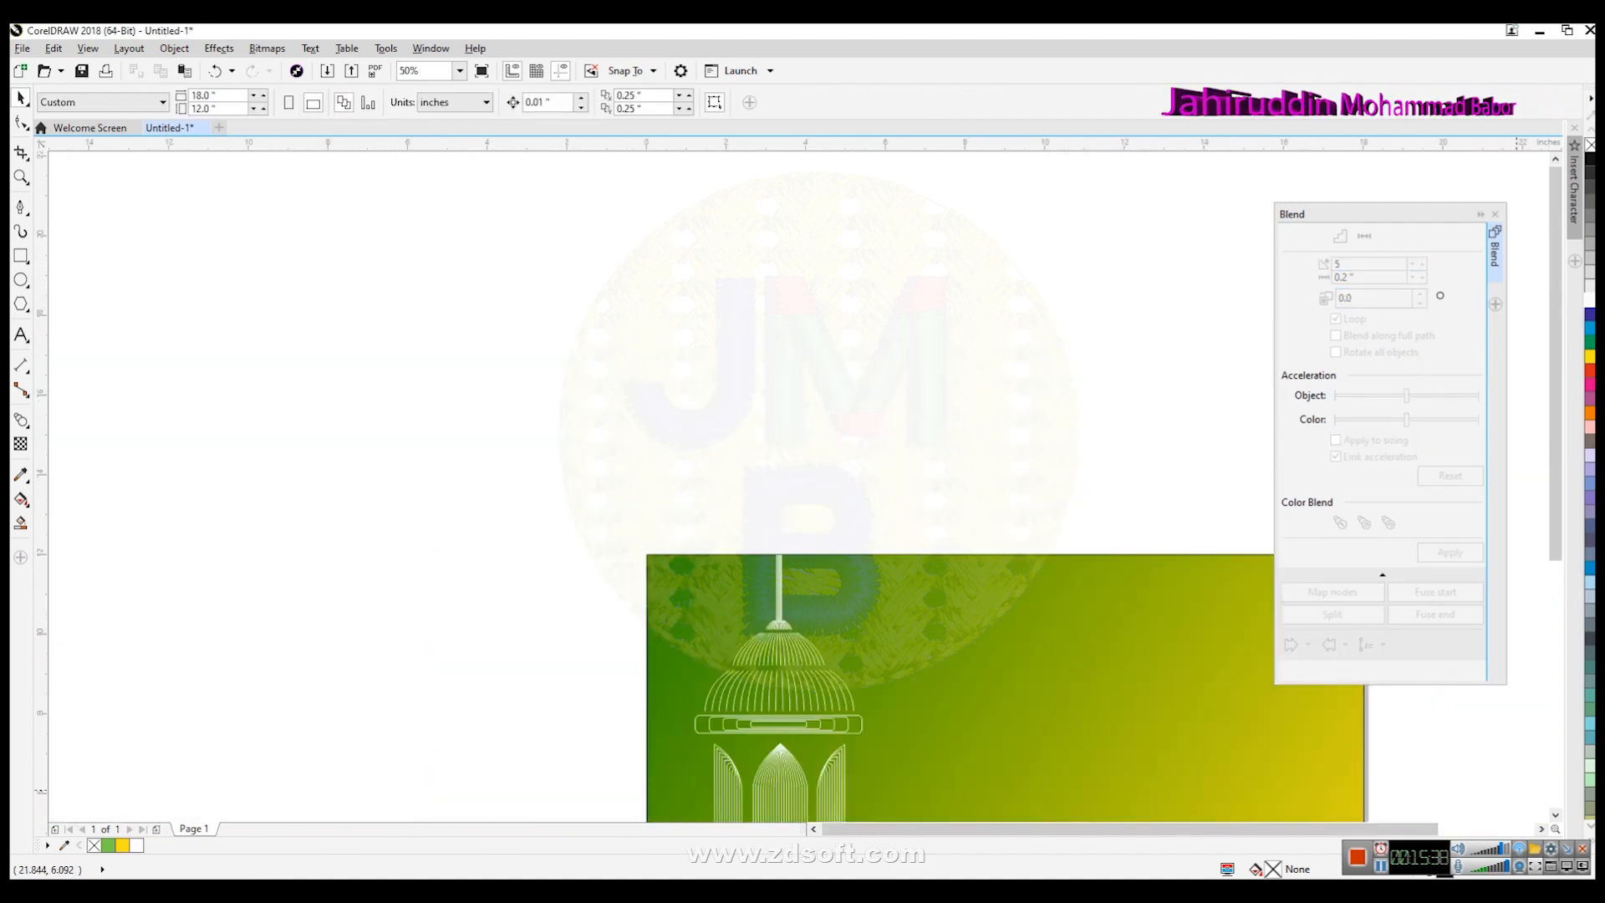
pyautogui.click(1555, 817)
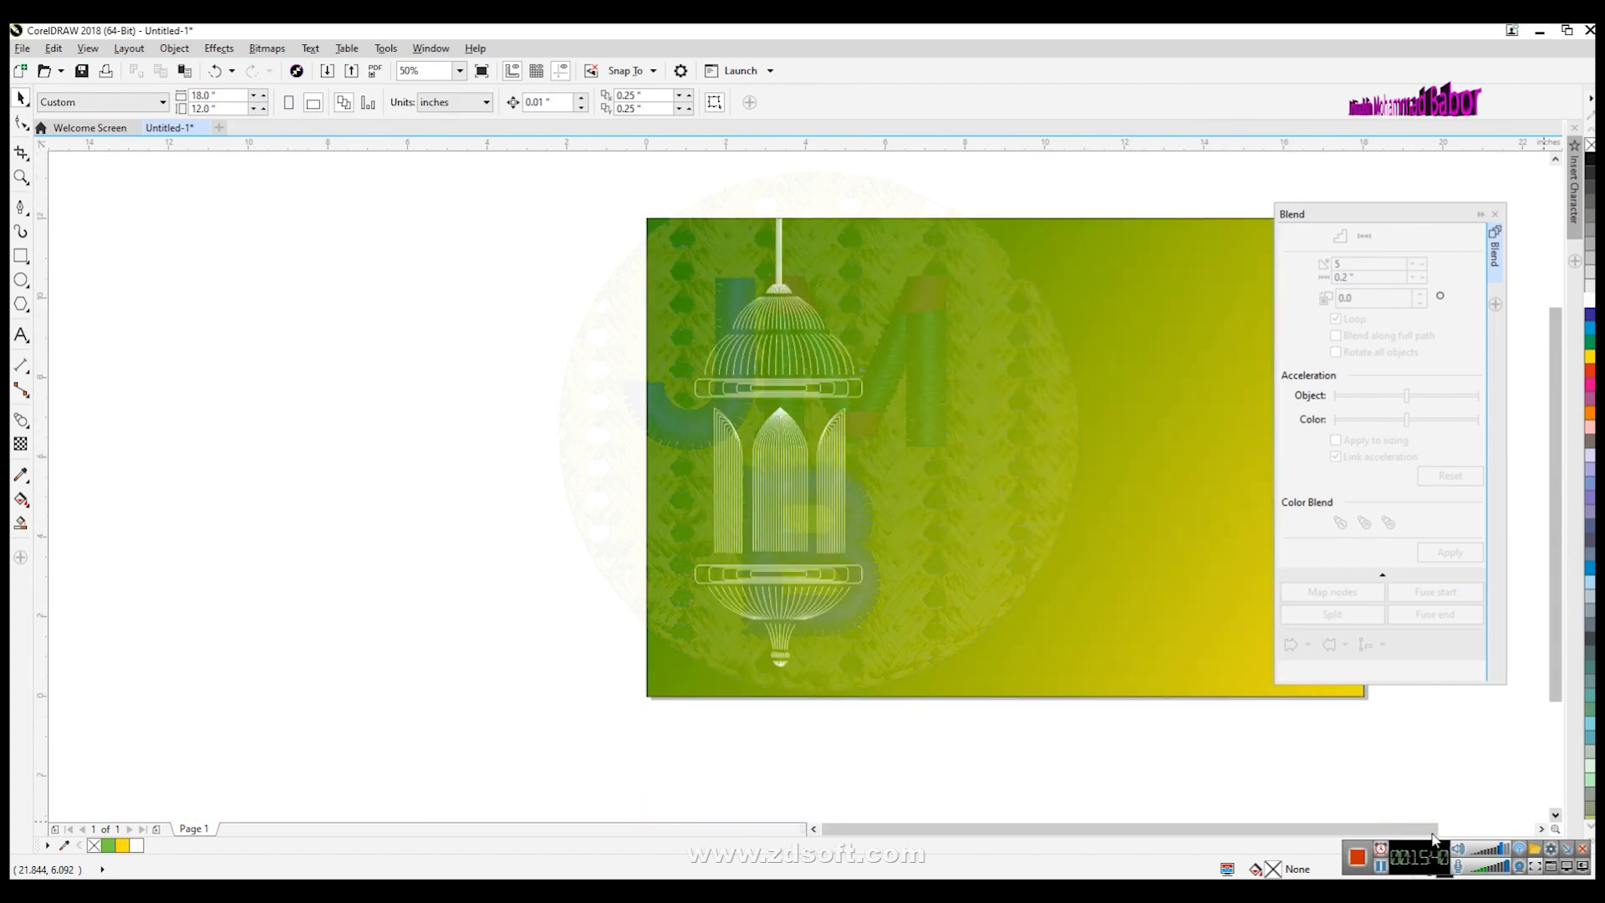
pyautogui.click(1540, 828)
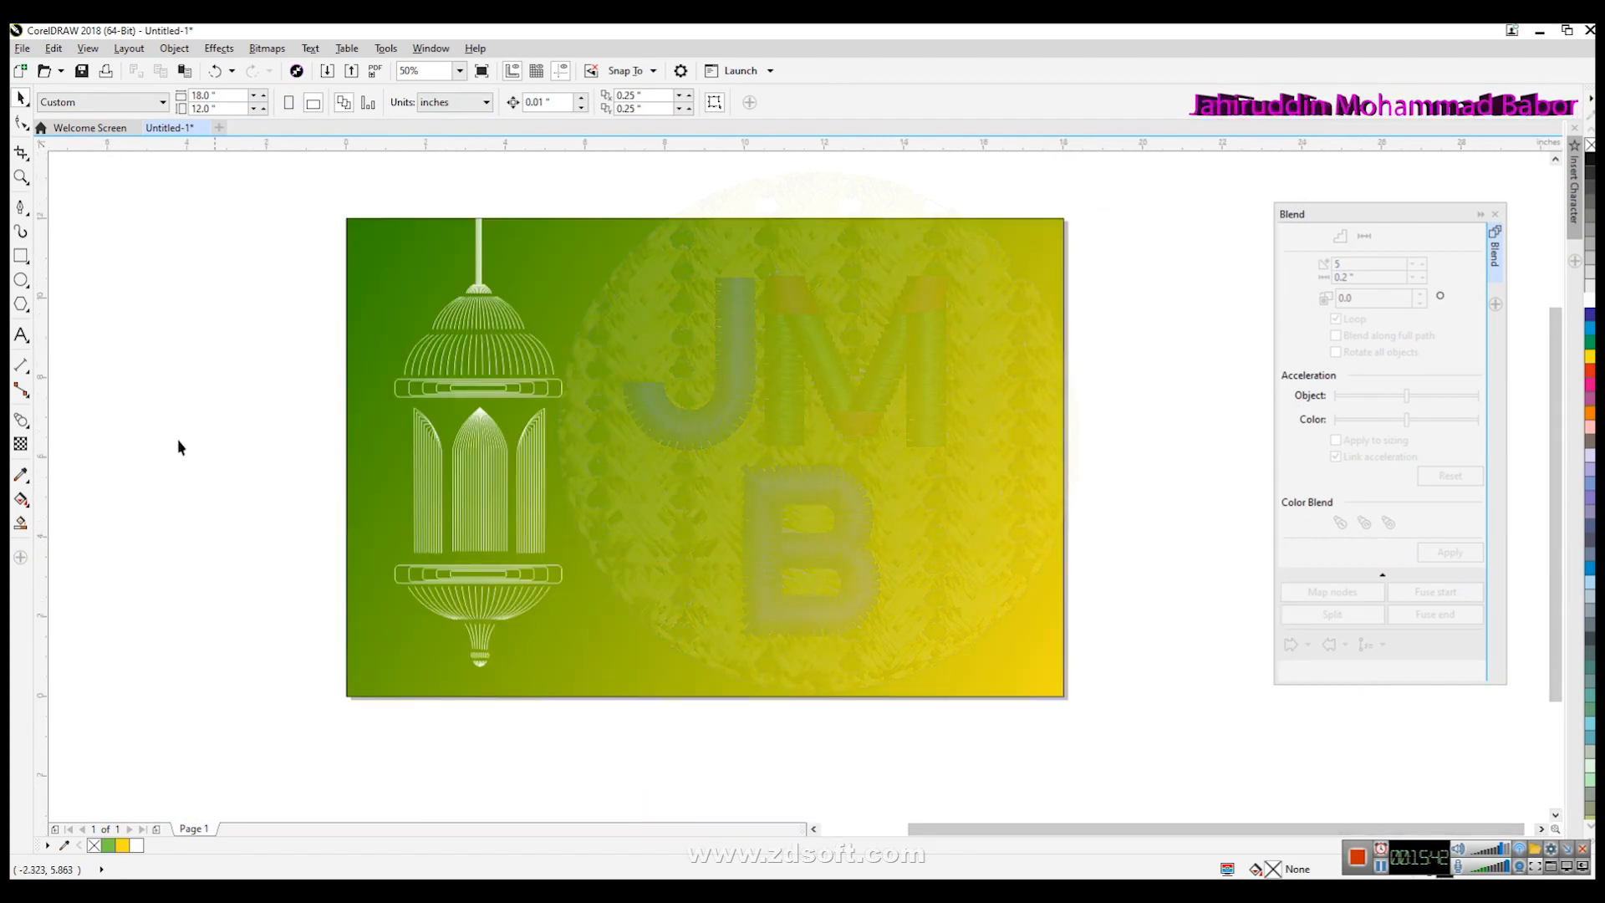
pyautogui.click(21, 334)
pyautogui.click(195, 461)
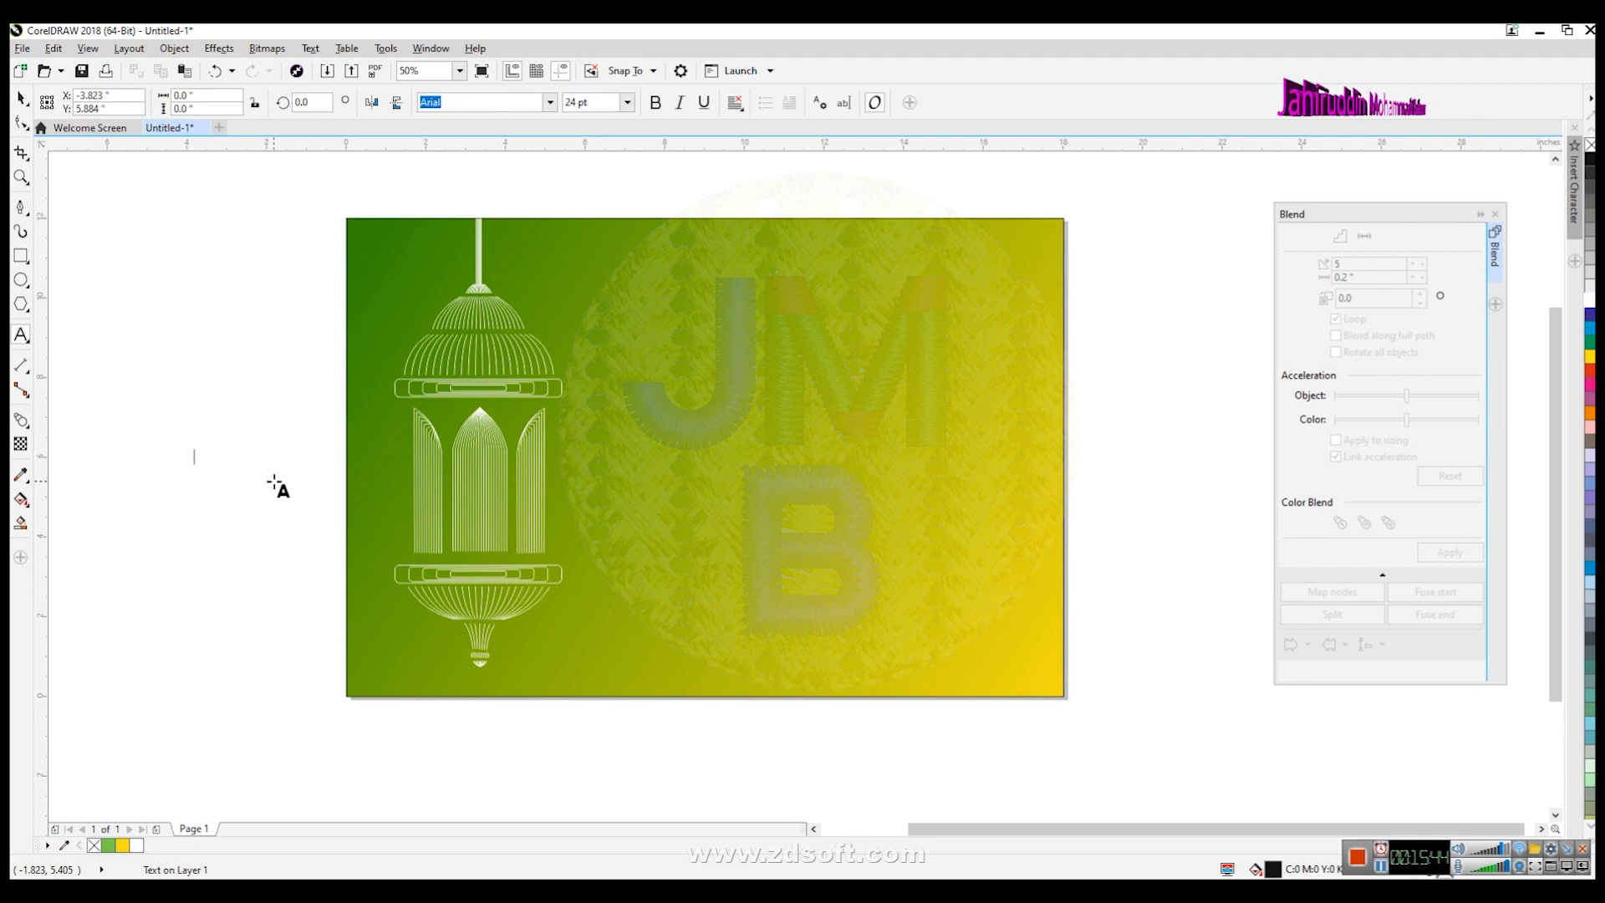
pyautogui.write('Eid Mubarak')
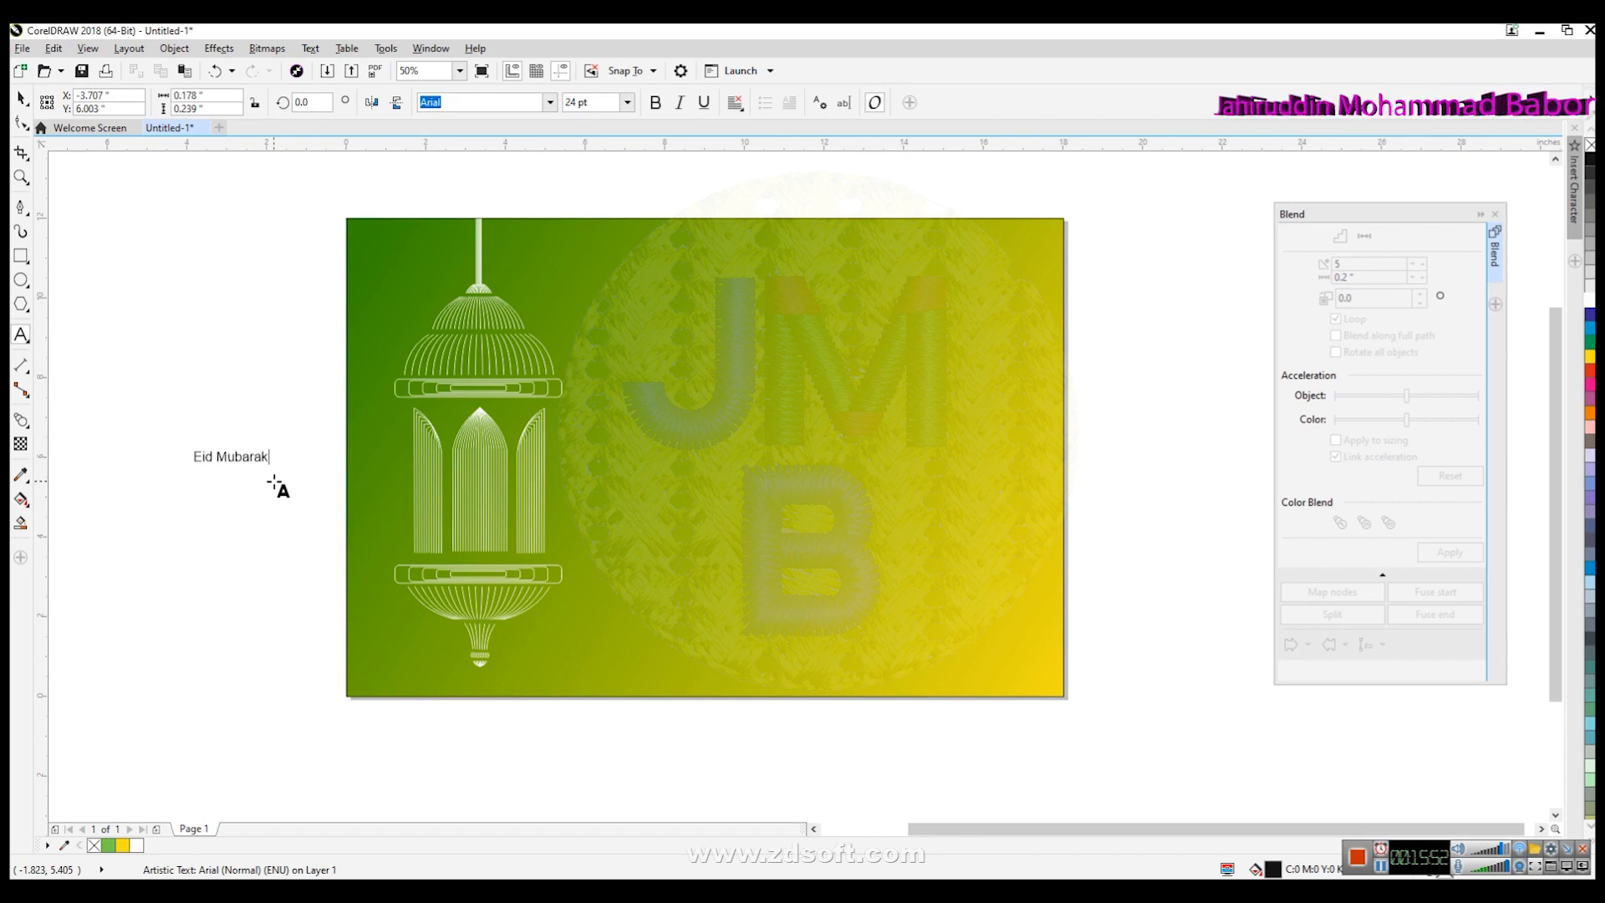
pyautogui.hotkey('ctrl', 'space')
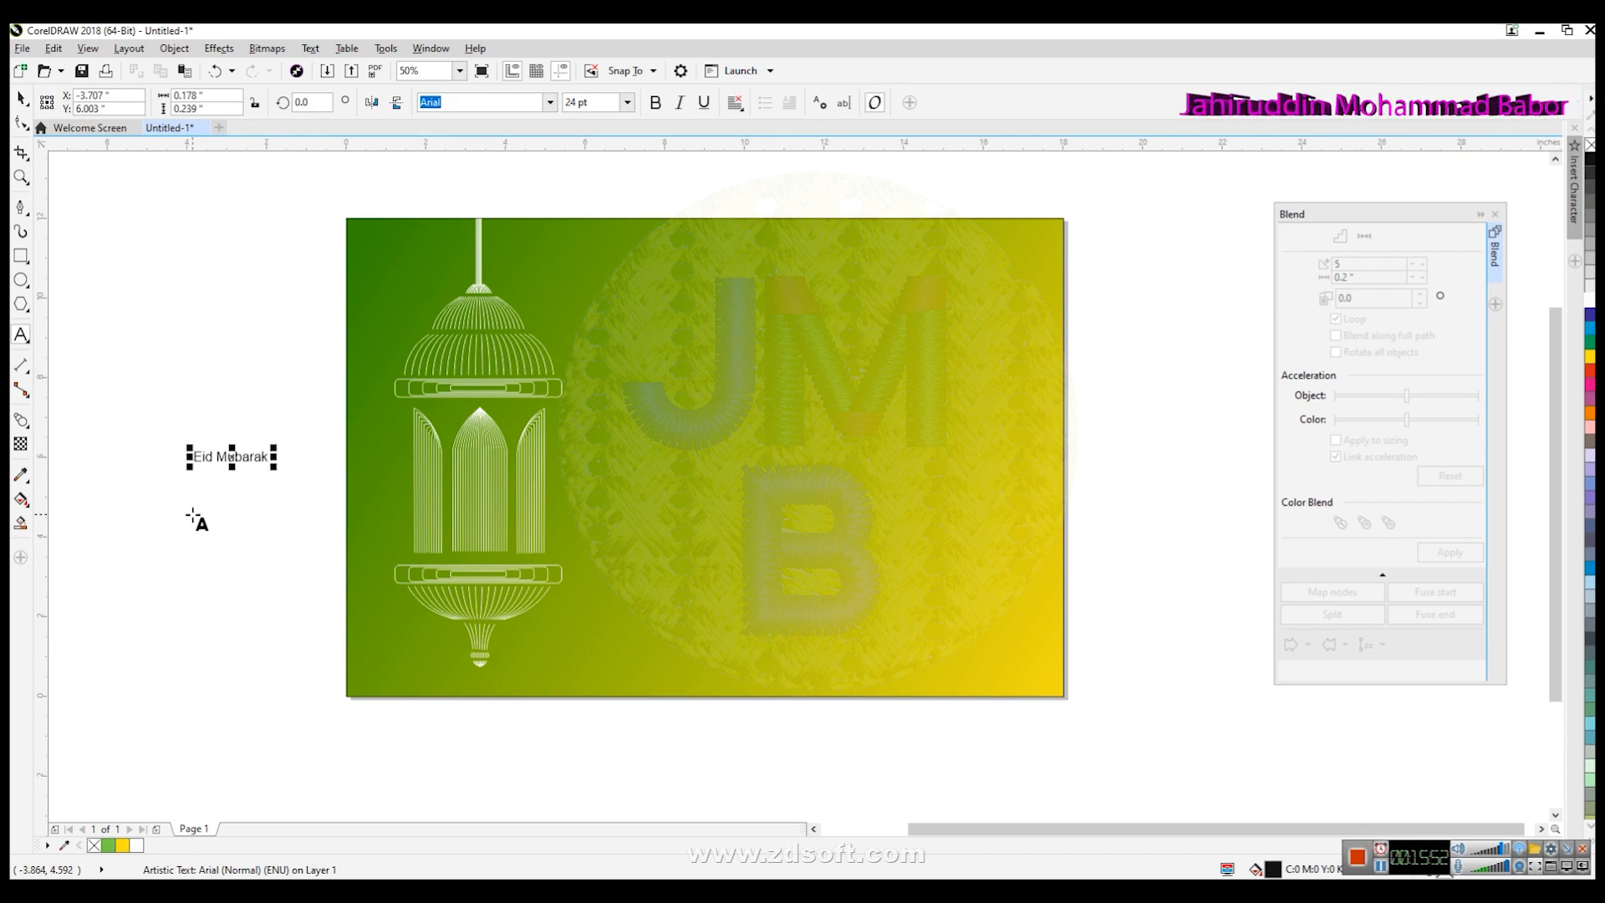
# - Move the Eid Mubarak text onto the background's lower right, enlarge it to about 160 pt, and fill it white
pyautogui.moveTo(277, 466); pyautogui.dragTo(703, 626)
pyautogui.click(21, 99)
pyautogui.moveTo(583, 506); pyautogui.dragTo(910, 652)
pyautogui.moveTo(513, 672); pyautogui.dragTo(623, 648)
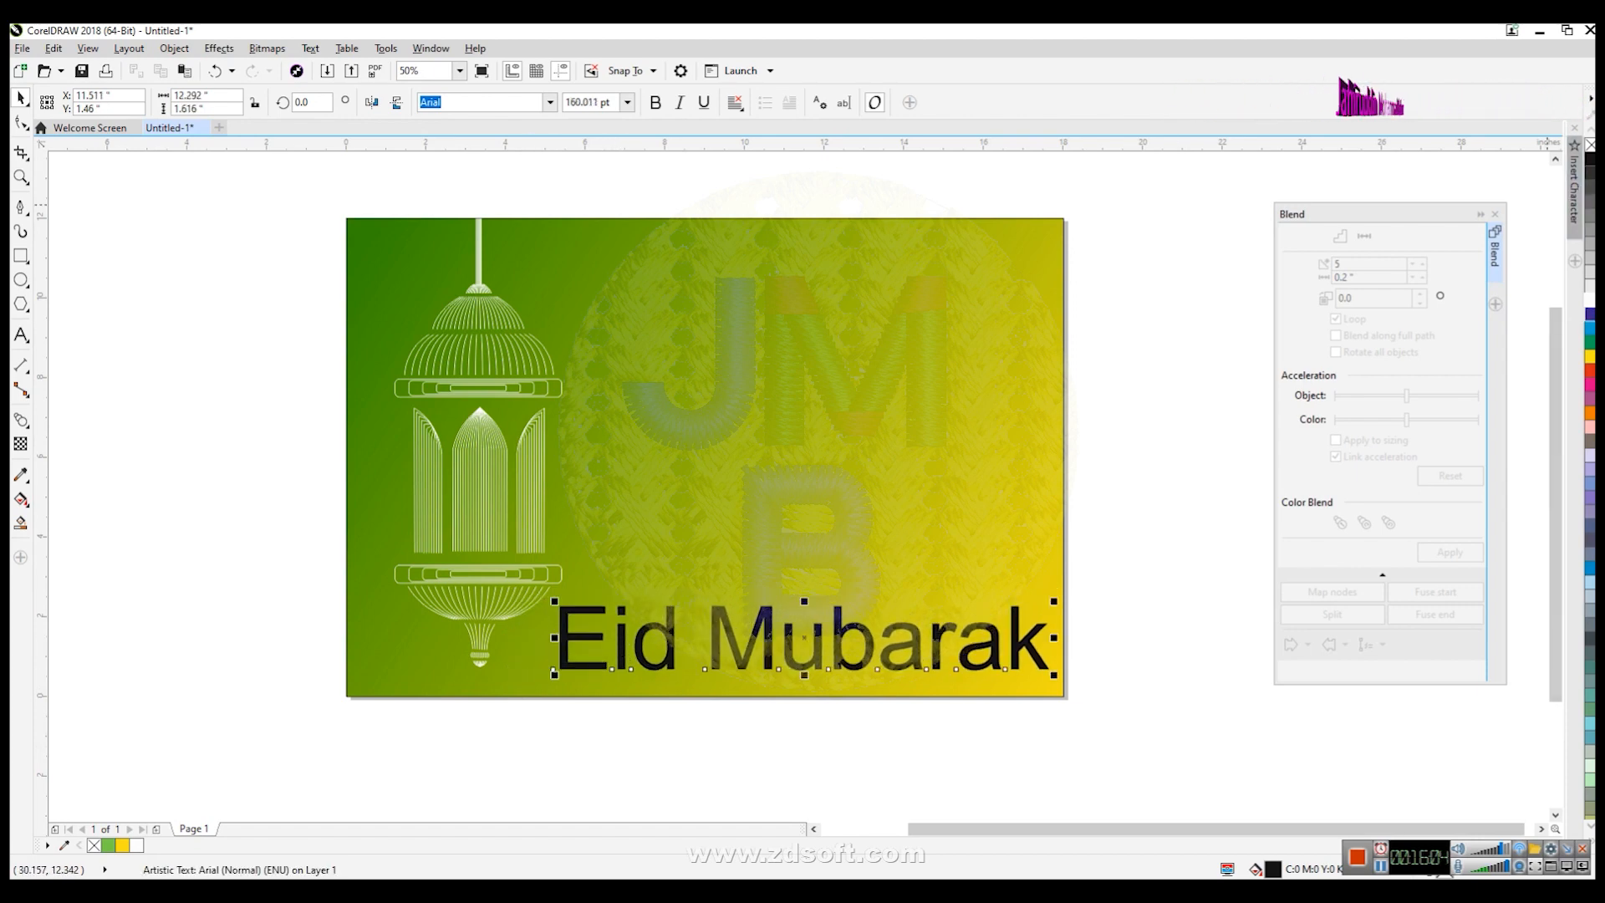
pyautogui.click(1590, 299)
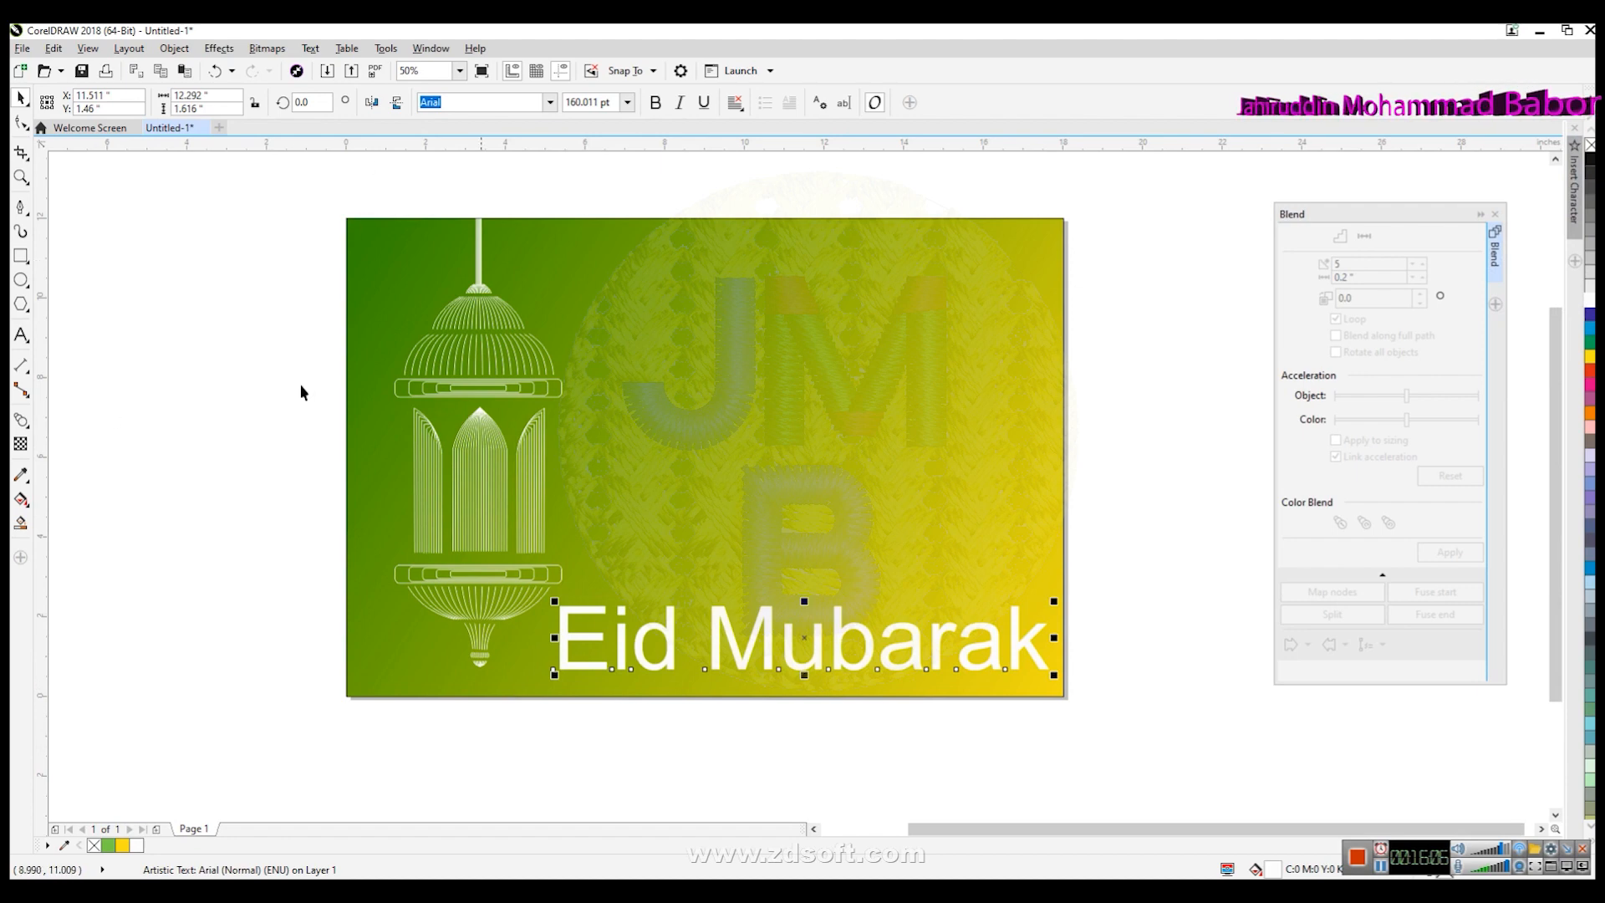
# - Highlight the Eid Mubarak text and open the font list
pyautogui.click(21, 334)
pyautogui.moveTo(556, 643); pyautogui.dragTo(1051, 648)
pyautogui.click(452, 103)
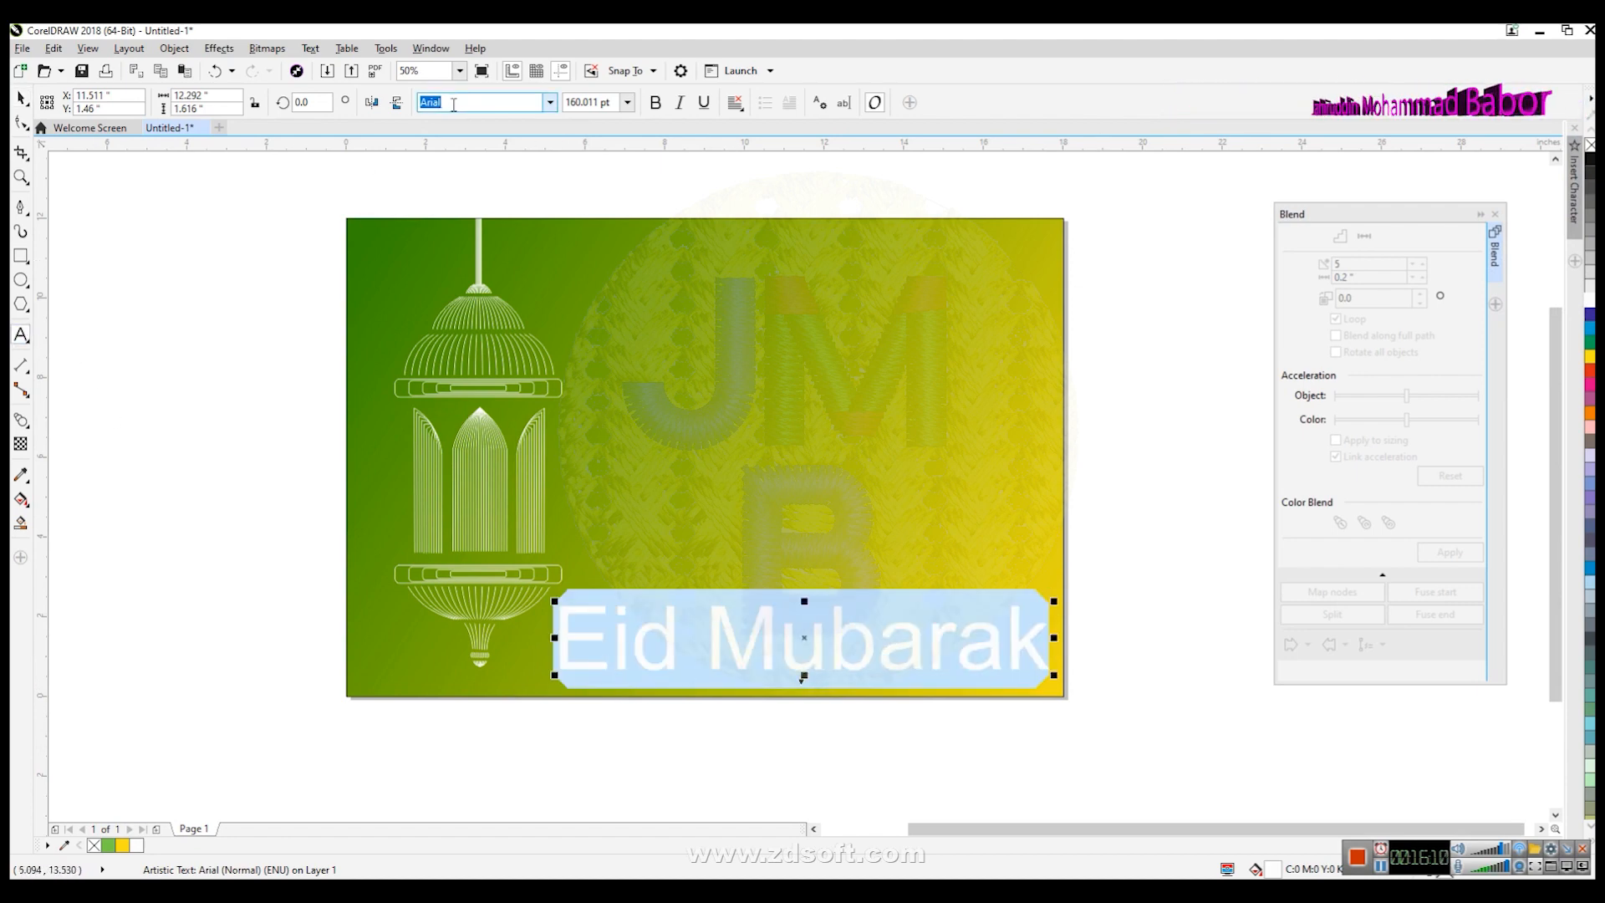
pyautogui.click(452, 103)
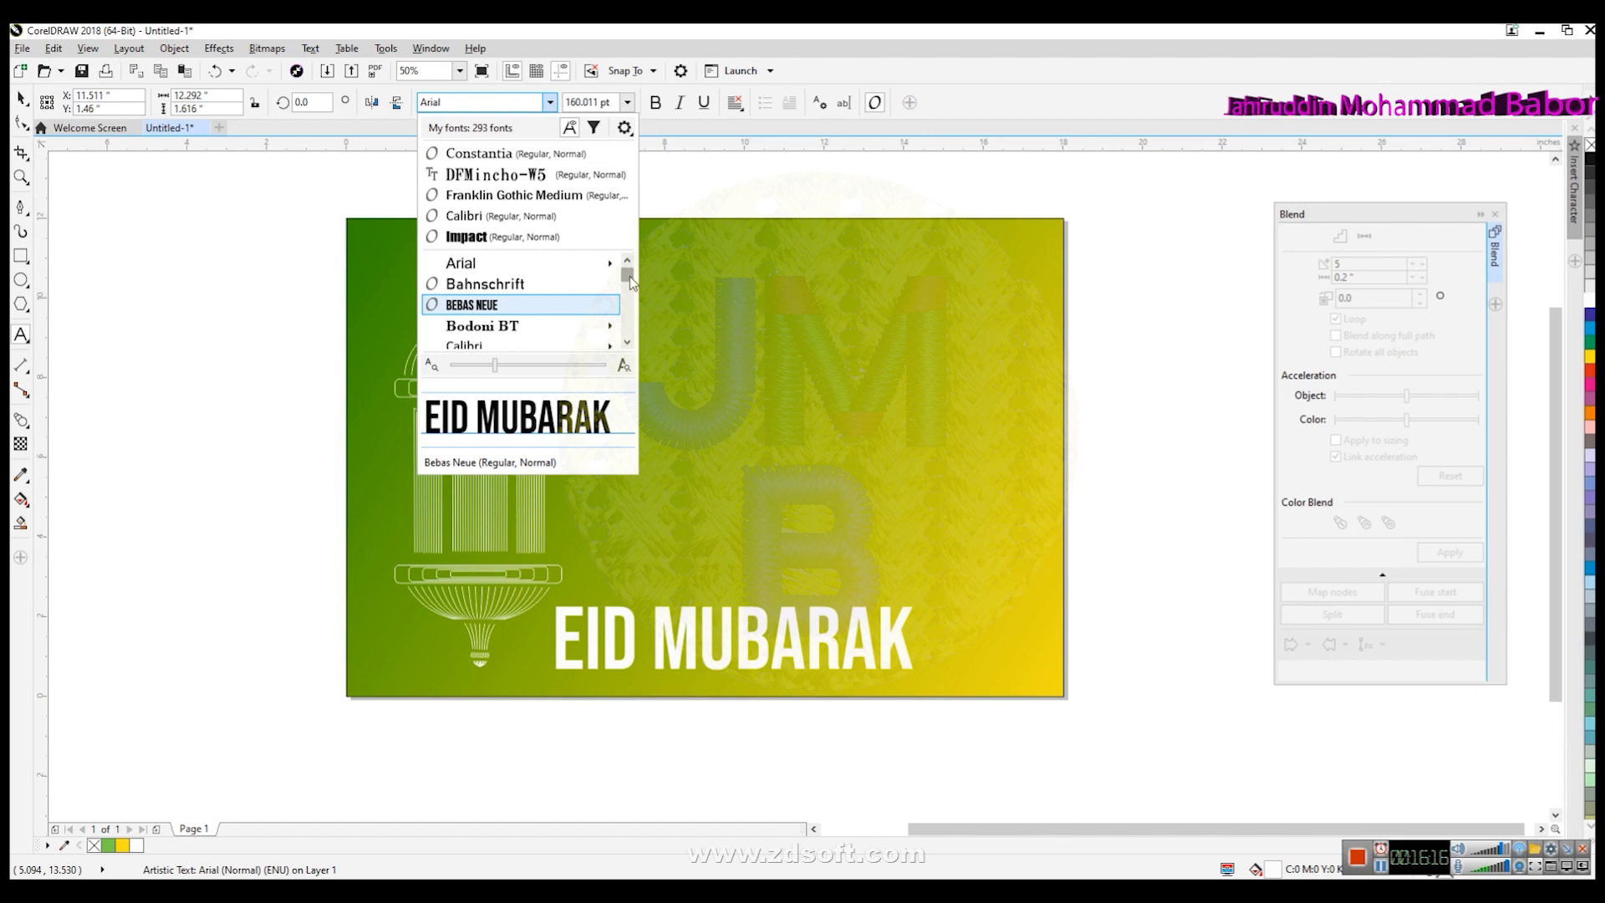
pyautogui.scroll(-5, 630, 279)
pyautogui.click(459, 102)
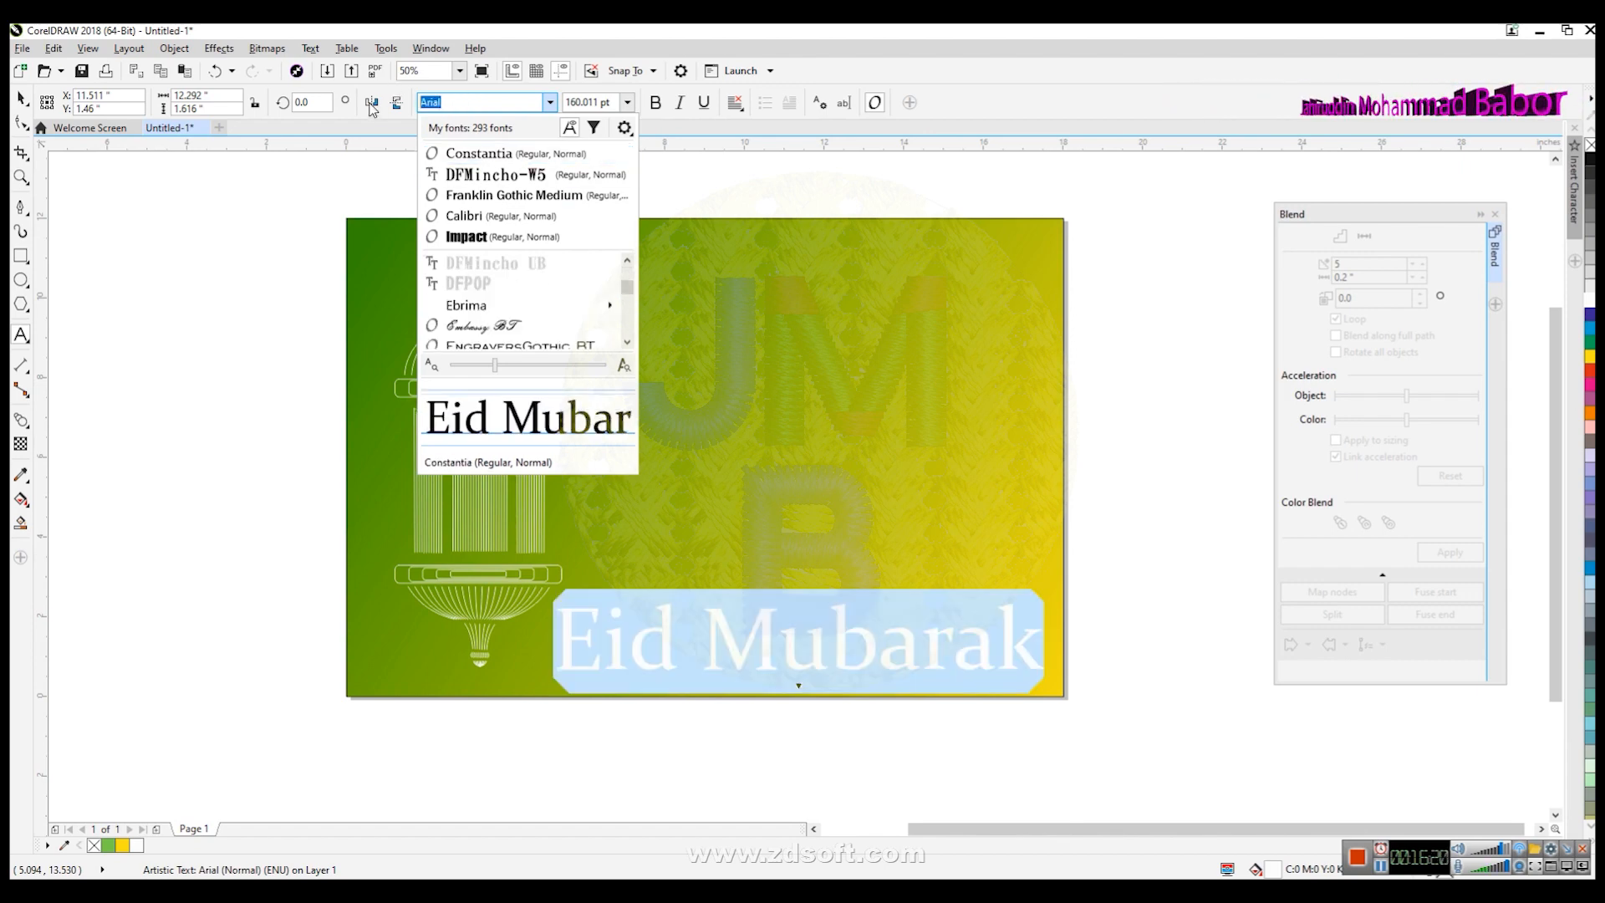
# - Browse the font list and set the Eid Mubarak text's font to Ink Free
pyautogui.press('Down')
pyautogui.press('Down')
pyautogui.press('Up')
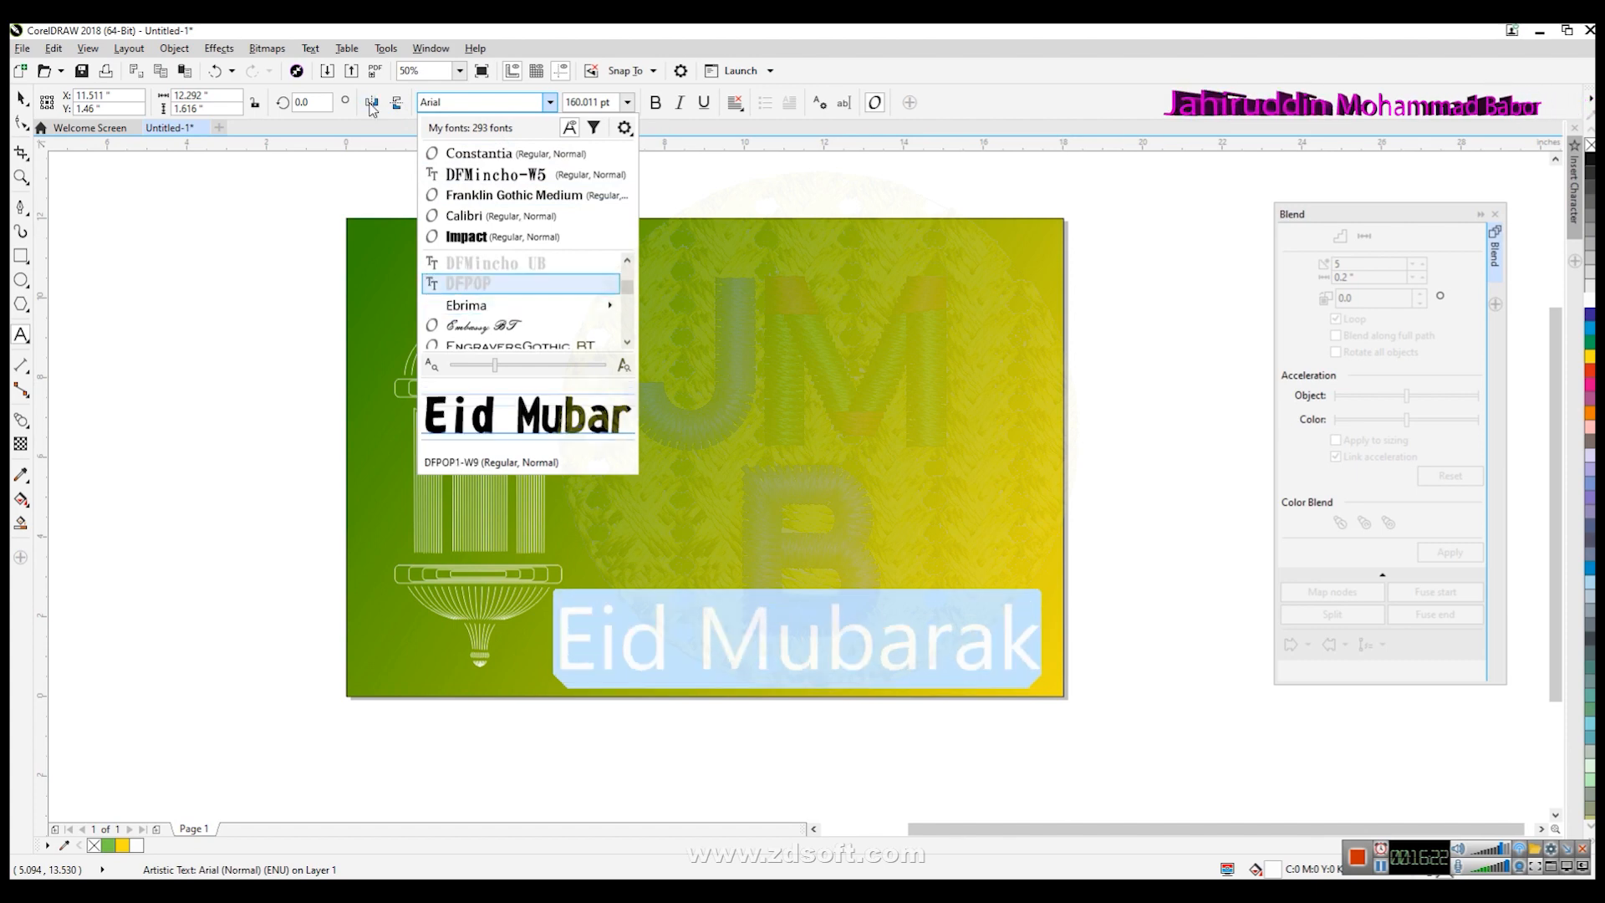
pyautogui.press('Down')
pyautogui.press('Down')
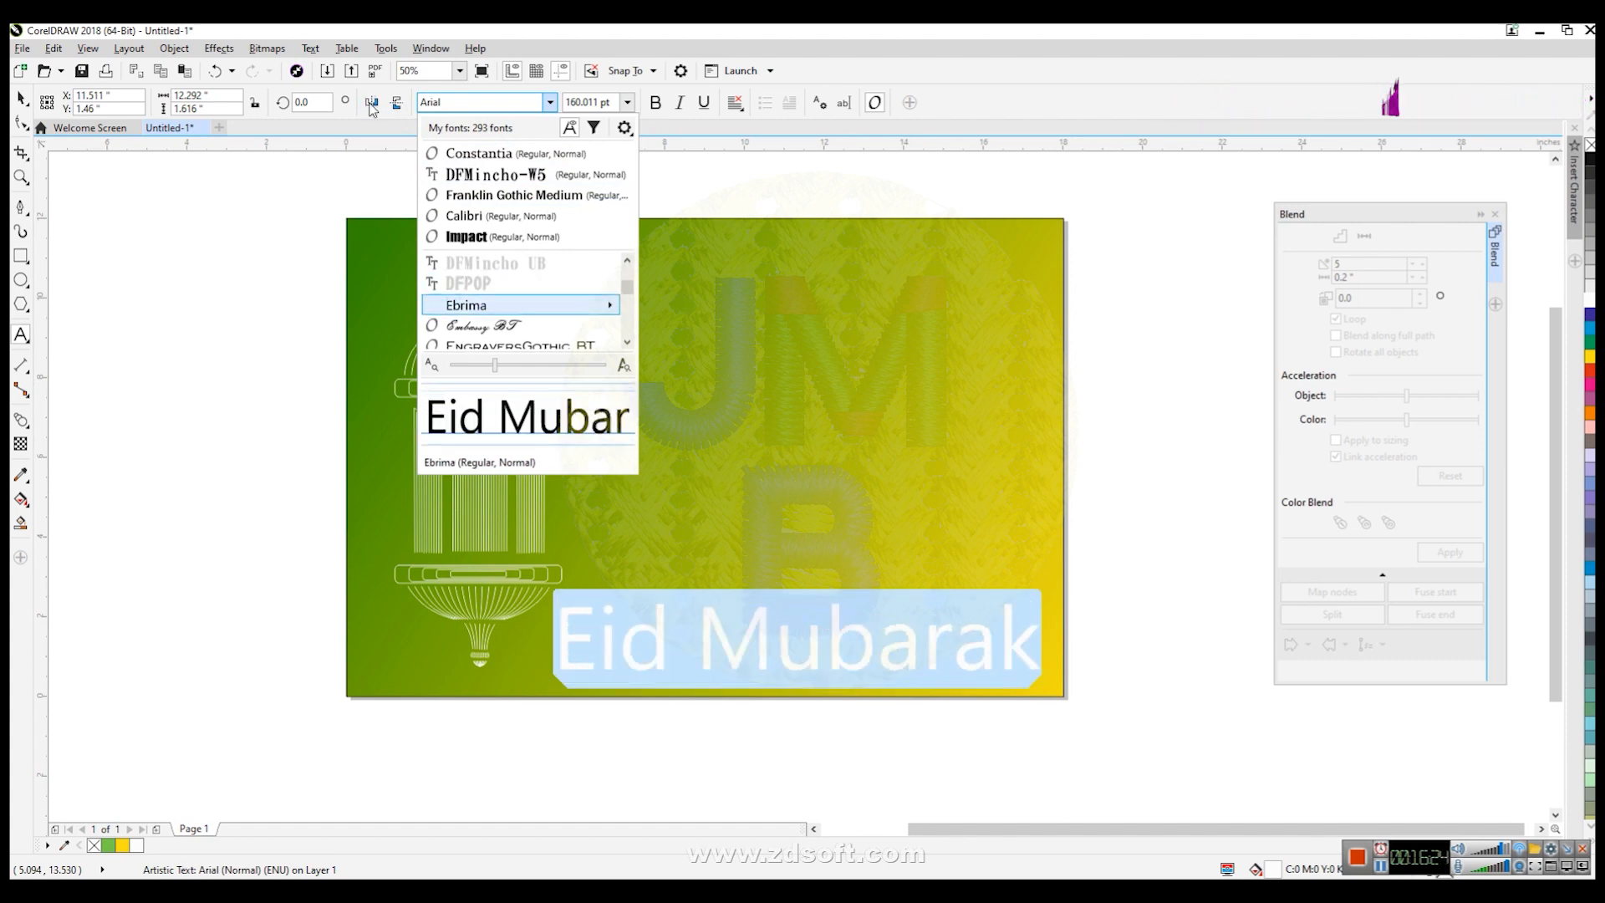
pyautogui.press('Down')
pyautogui.press('Down')
pyautogui.press('Down')
pyautogui.press('Down')
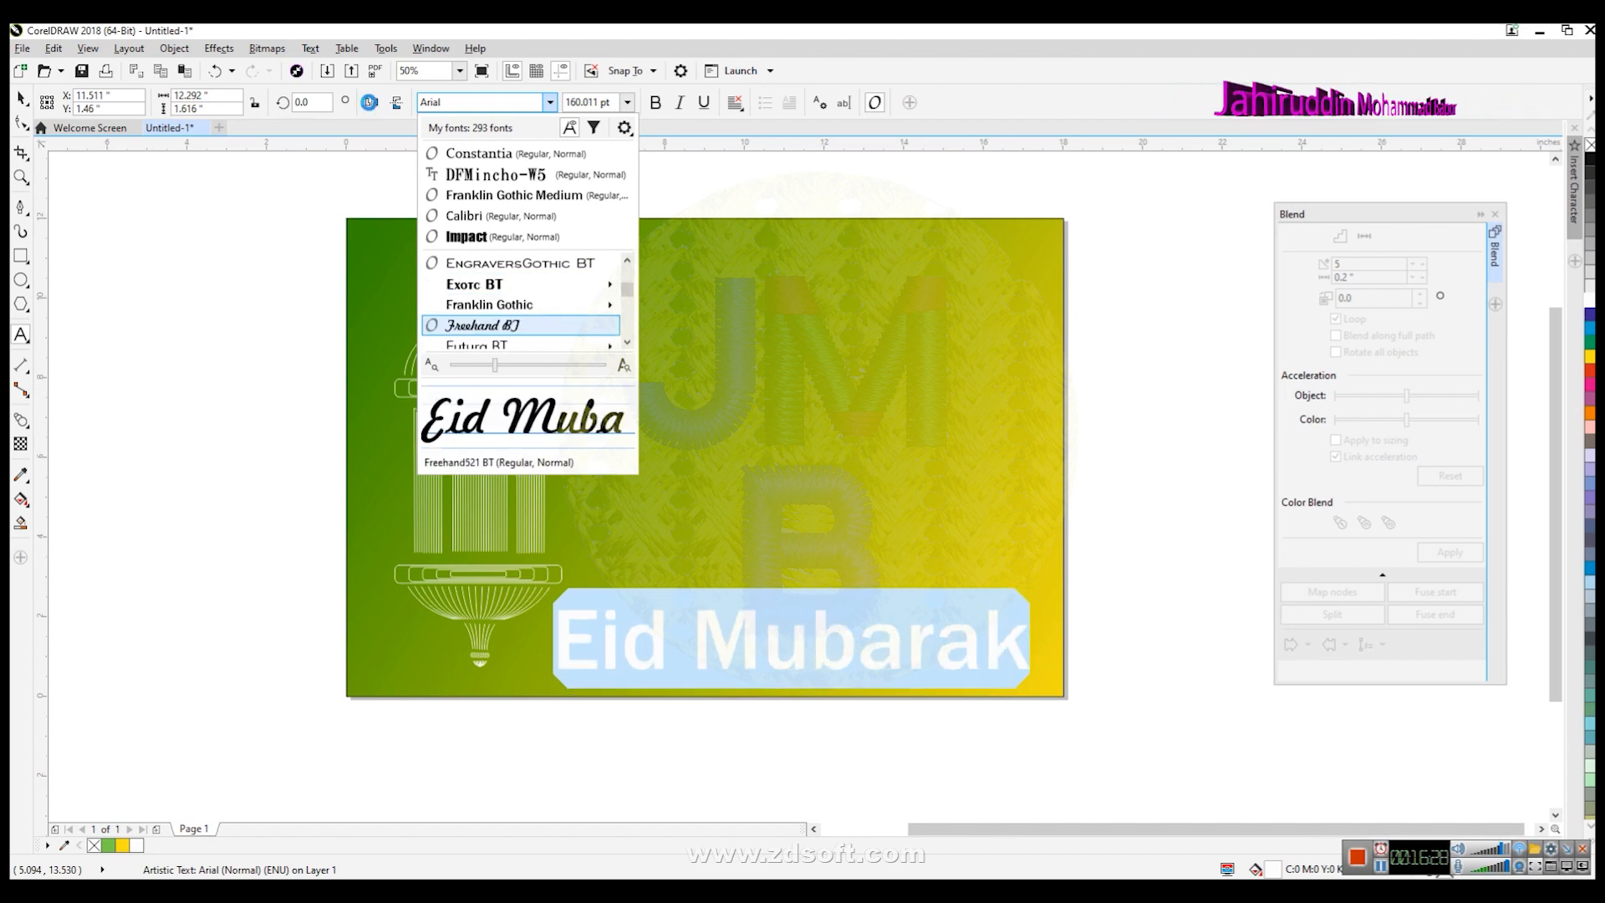
pyautogui.press('Down')
pyautogui.press('Down')
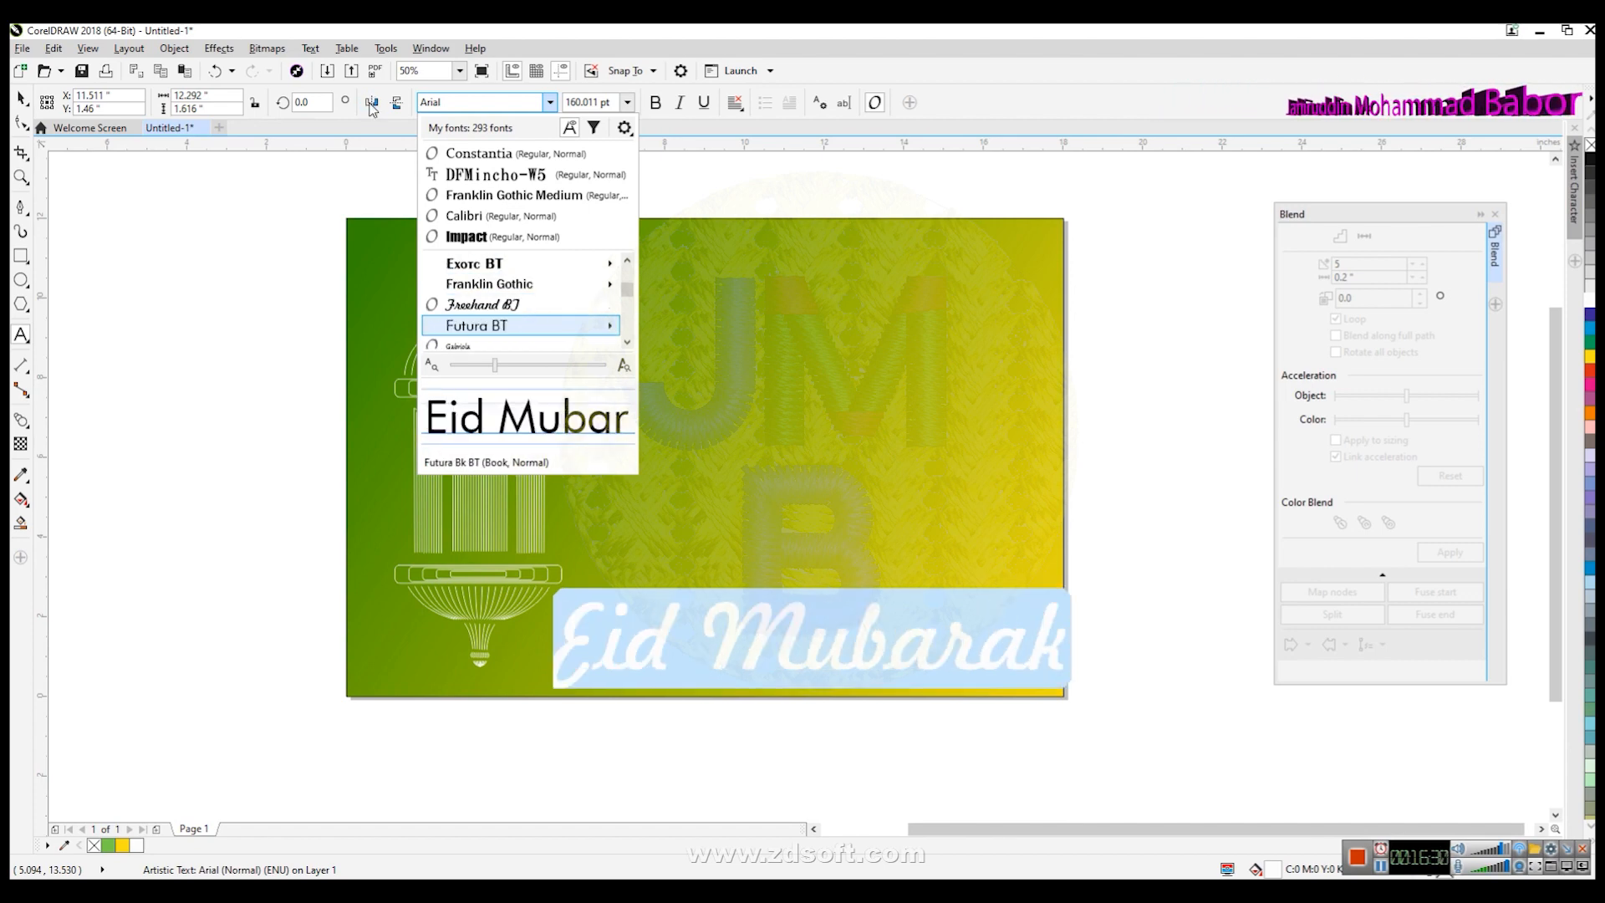
pyautogui.press('Down')
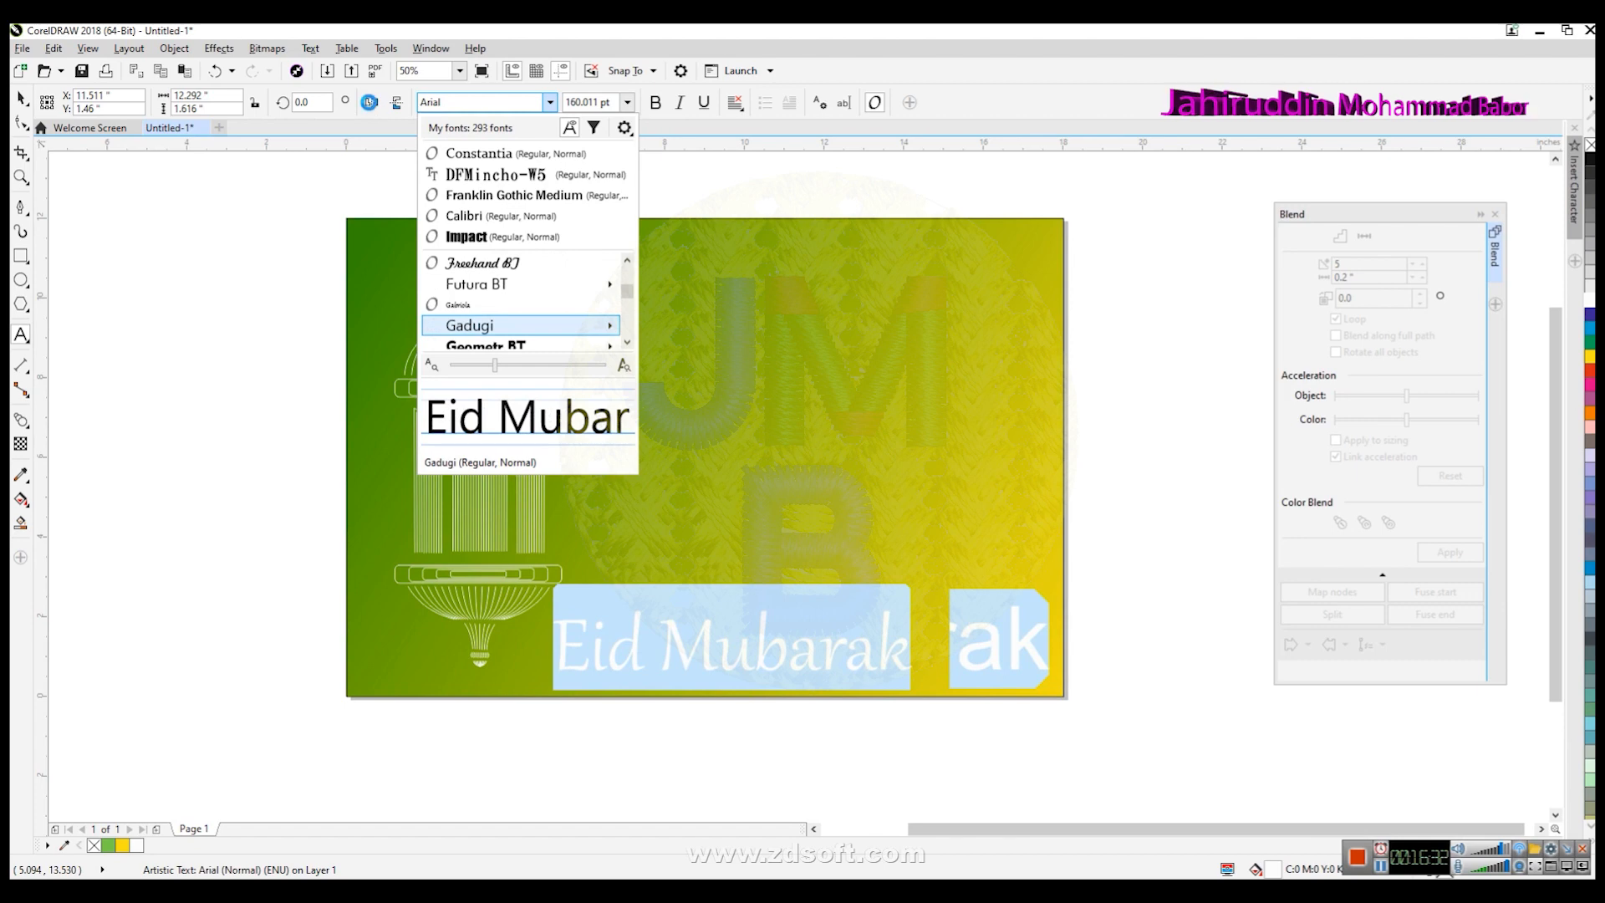
pyautogui.press('Down')
pyautogui.press('Down')
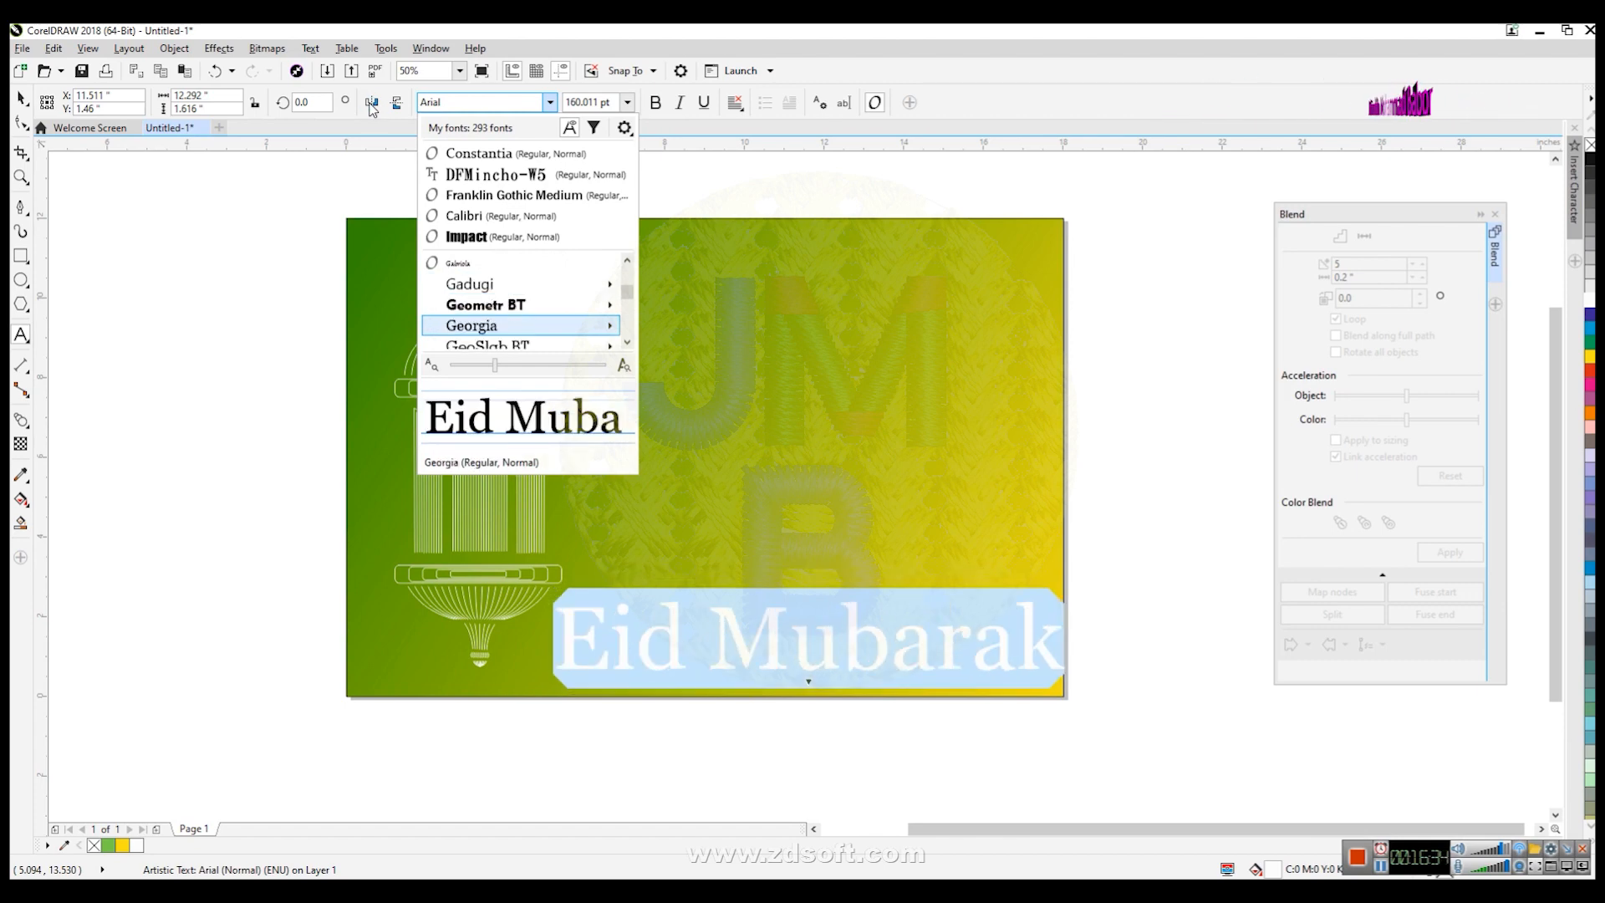
pyautogui.press('Up')
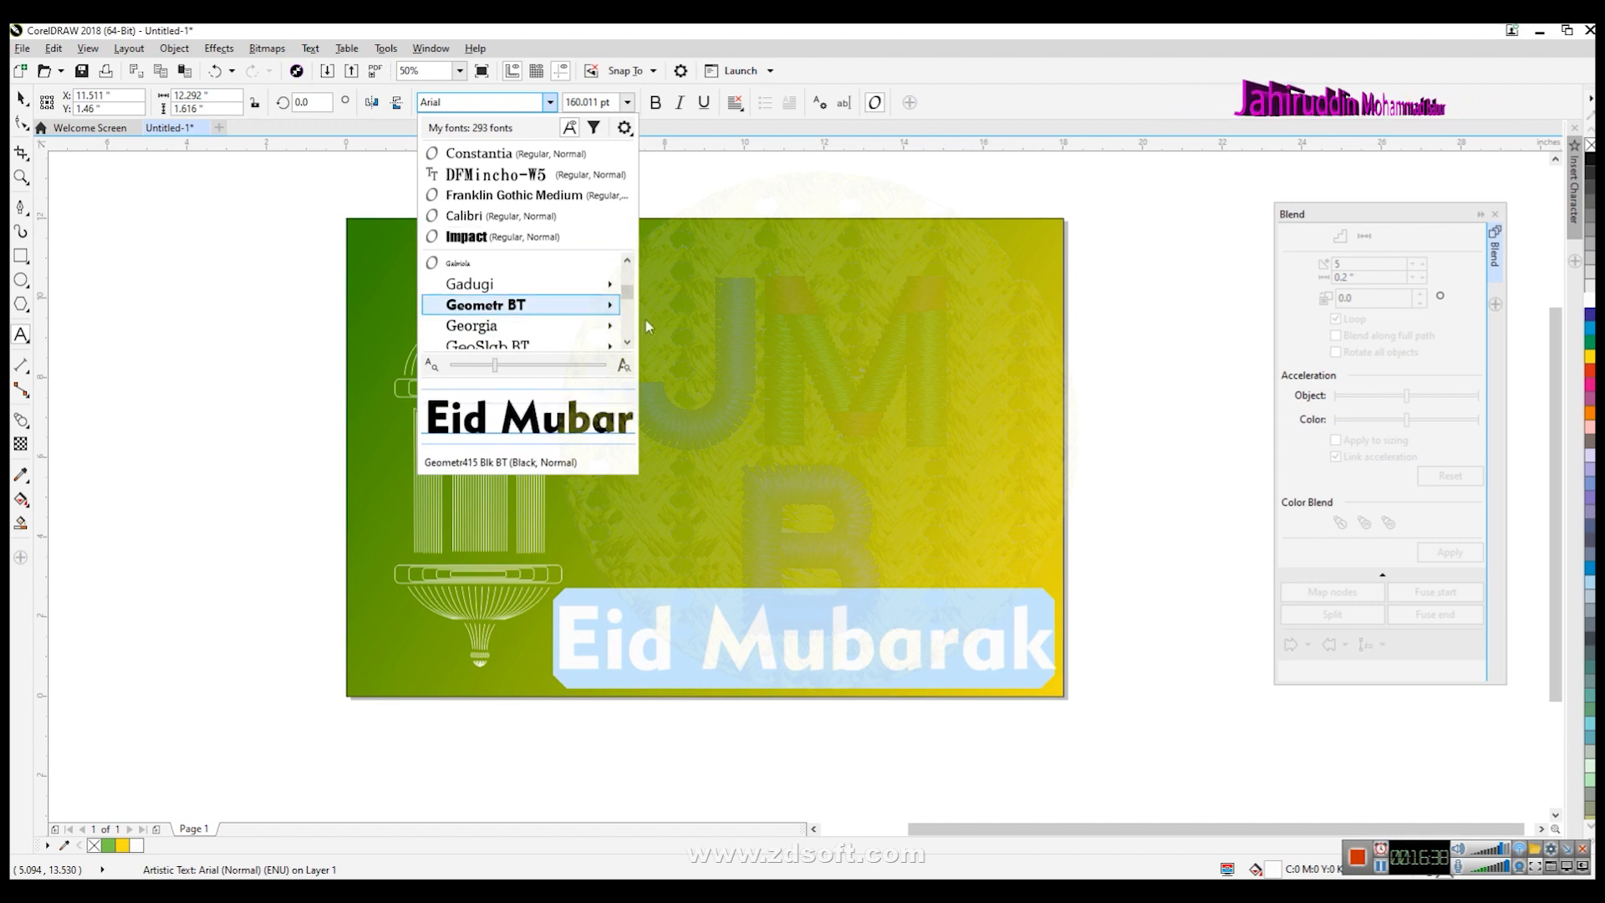
pyautogui.click(628, 343)
pyautogui.click(628, 344)
pyautogui.click(628, 344)
pyautogui.click(627, 343)
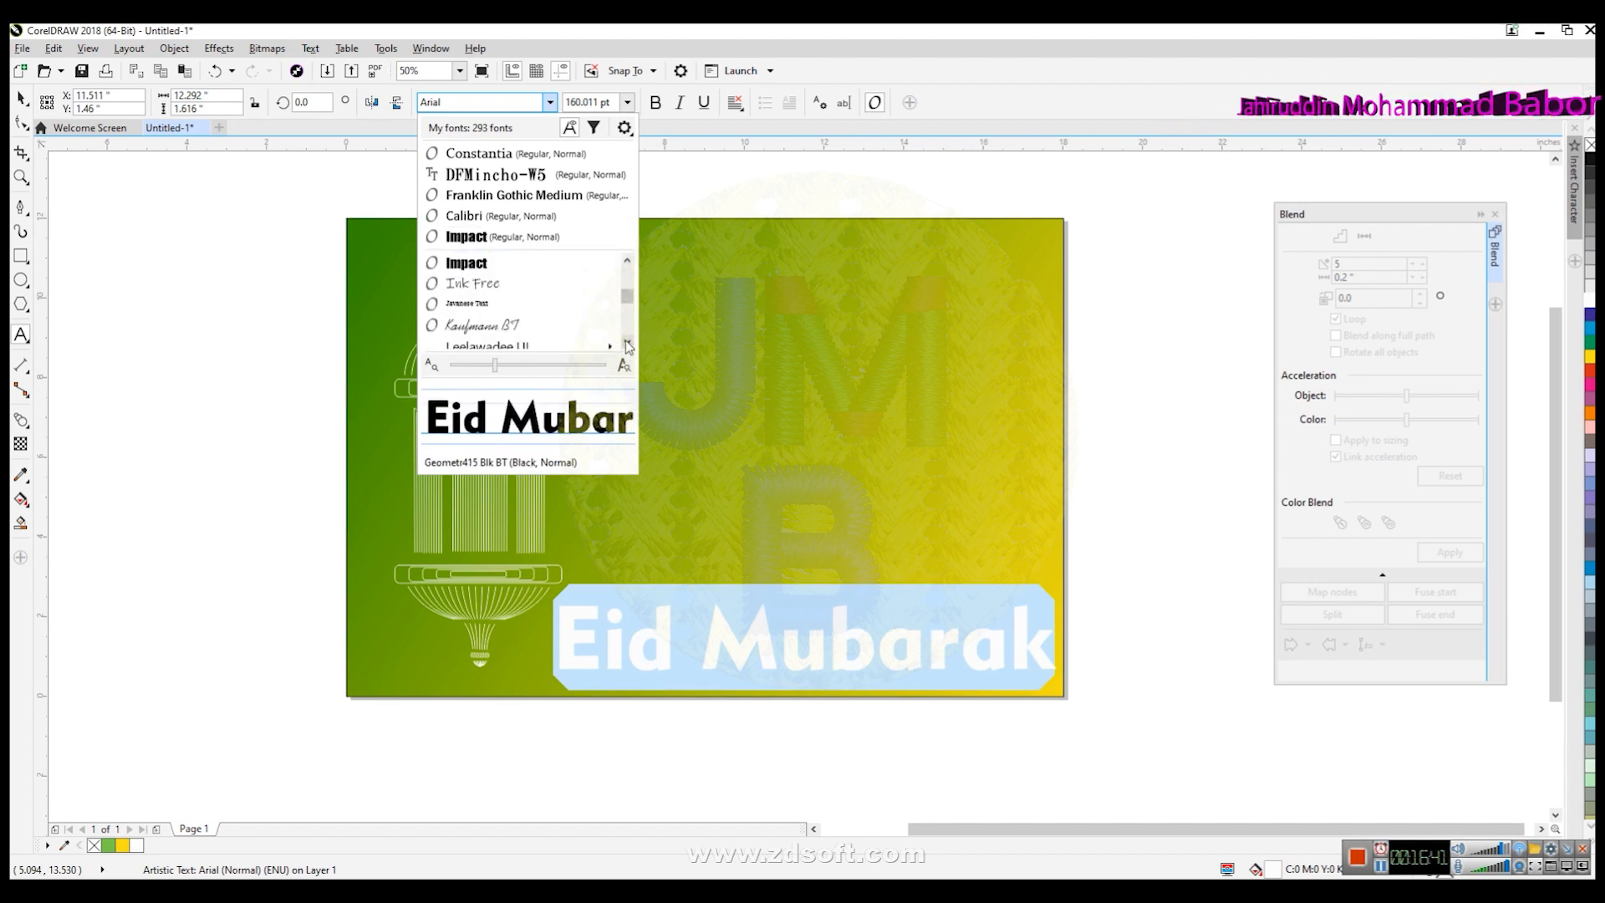
pyautogui.click(499, 288)
pyautogui.click(21, 99)
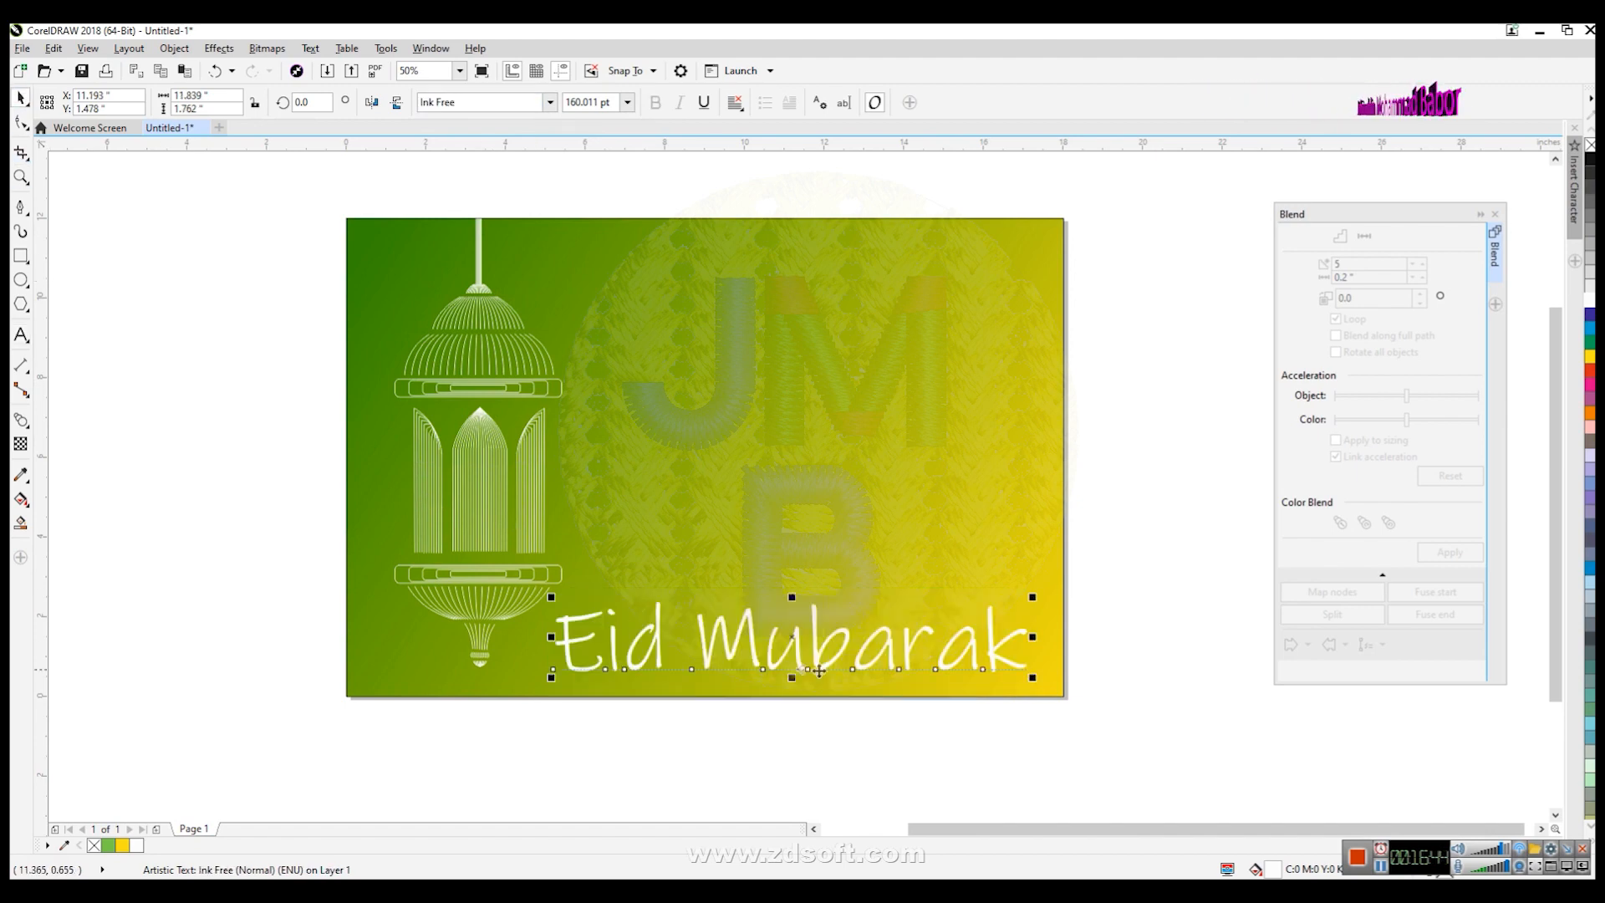
# - Shift the Eid Mubarak text slightly right and add a horizontal drop shadow across it
pyautogui.moveTo(846, 648); pyautogui.dragTo(864, 647)
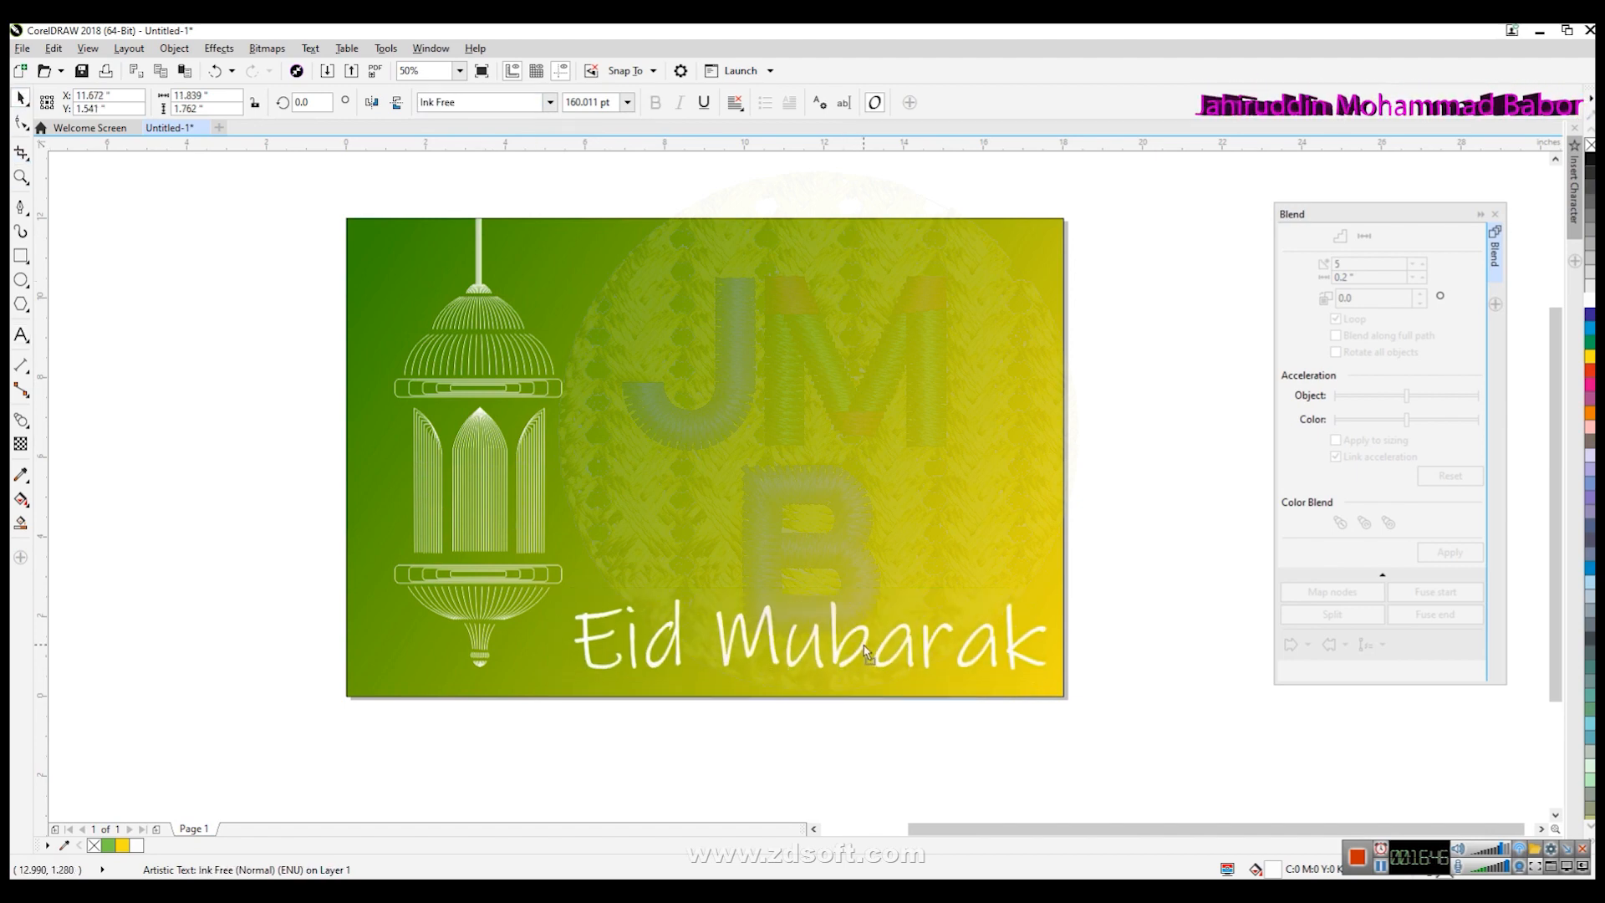
pyautogui.click(26, 425)
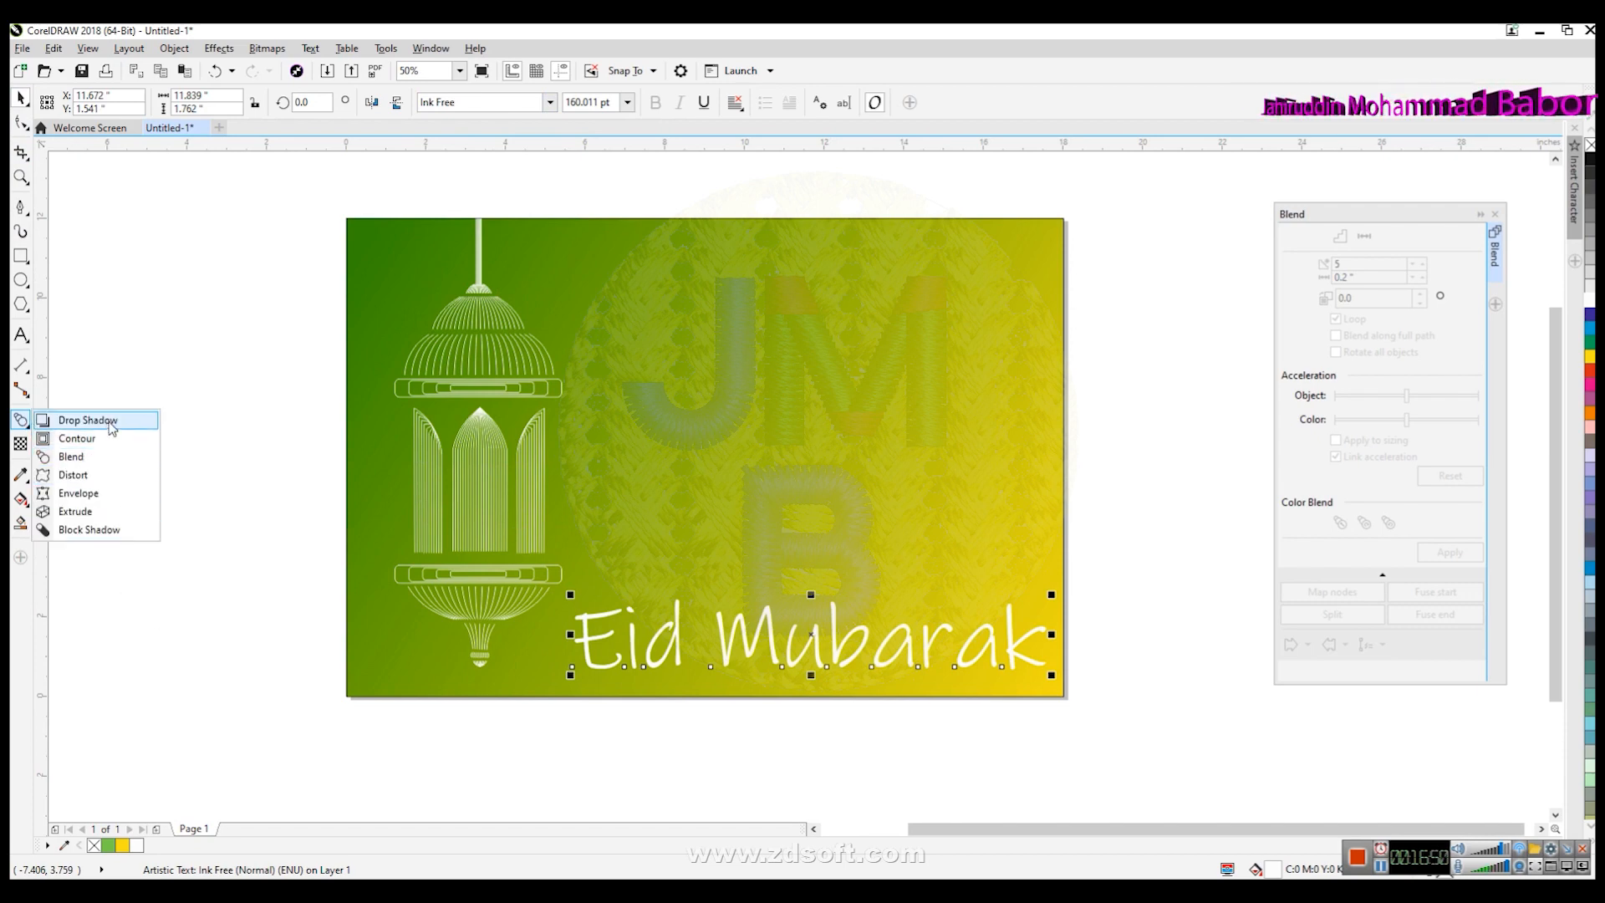
pyautogui.click(111, 427)
pyautogui.moveTo(575, 635); pyautogui.dragTo(1047, 636)
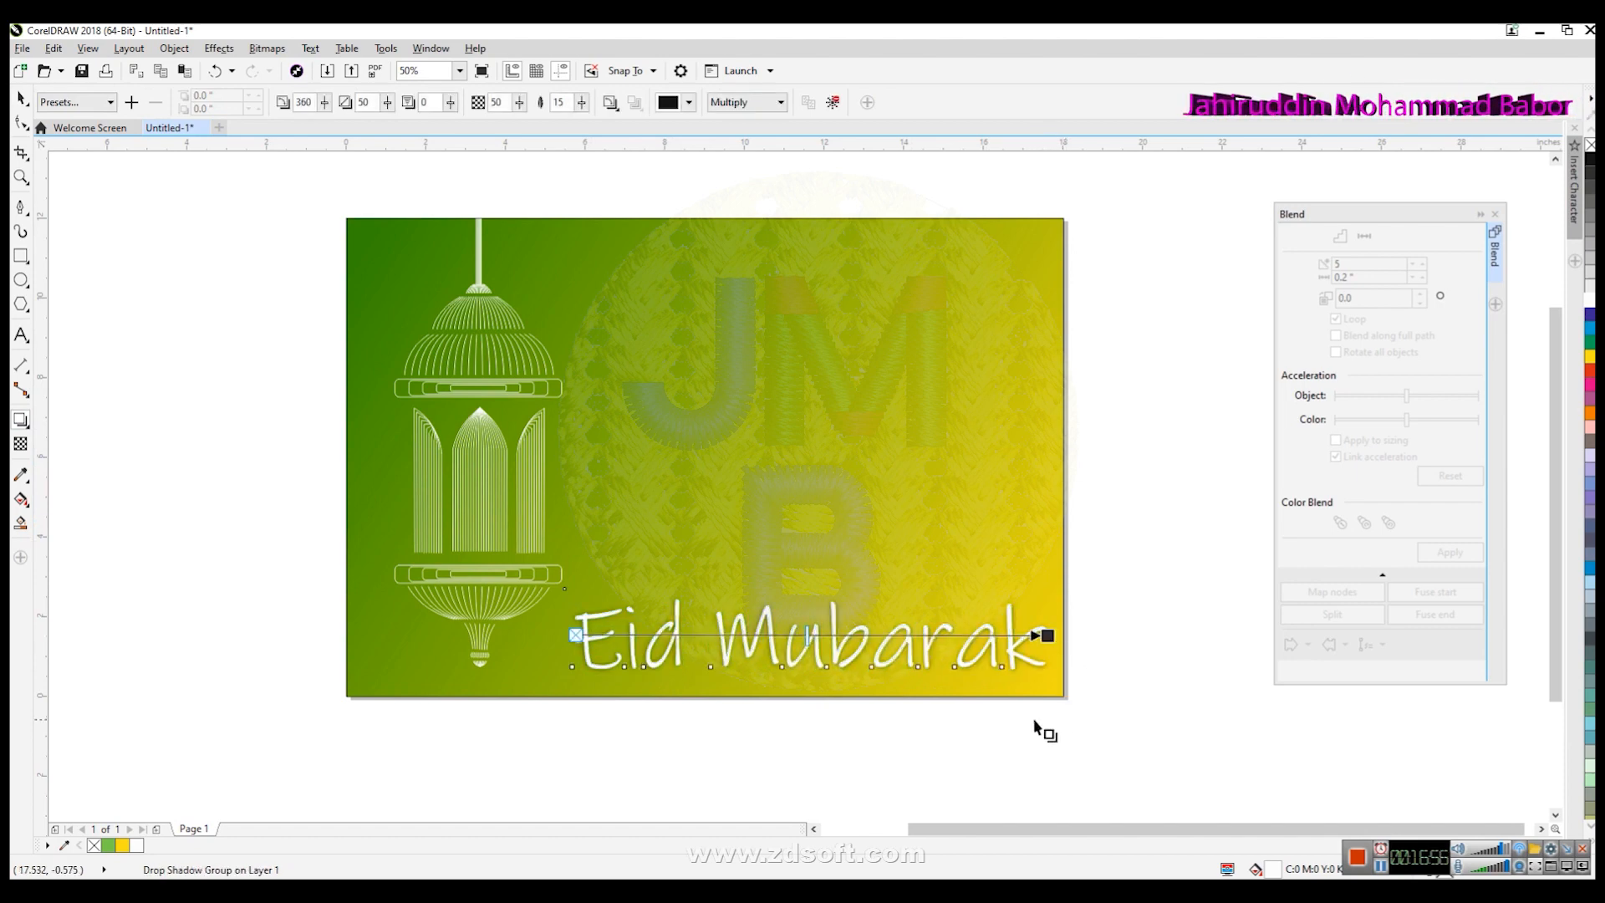
pyautogui.moveTo(963, 633)
pyautogui.mouseDown()
pyautogui.moveTo(1021, 663)
pyautogui.moveTo(972, 638)
pyautogui.mouseUp()
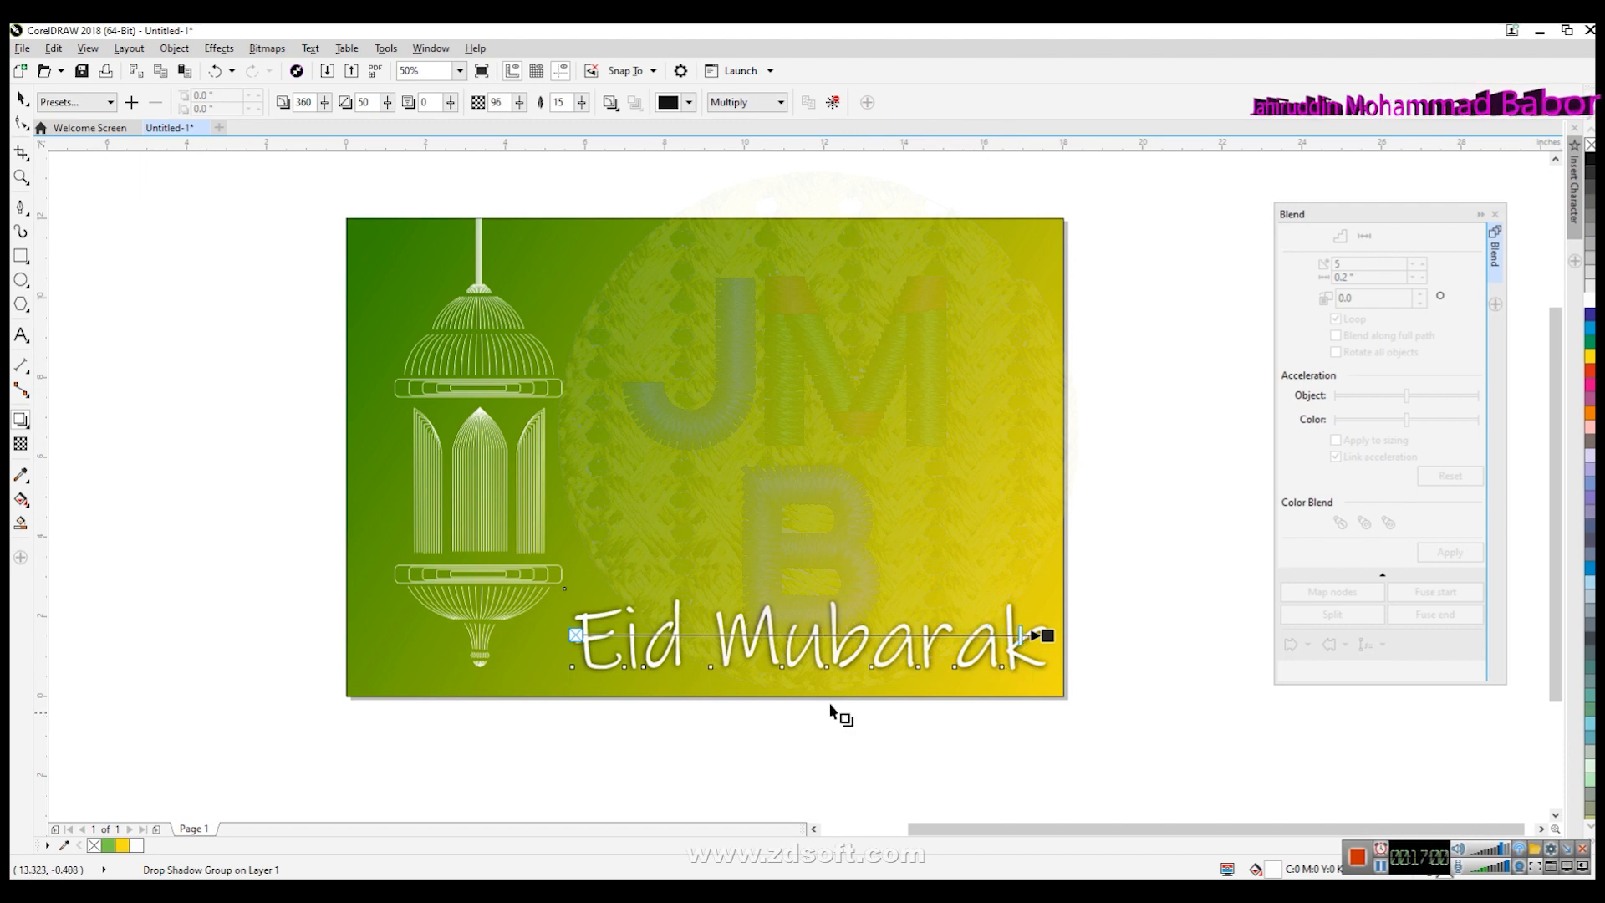
pyautogui.click(21, 99)
pyautogui.click(203, 480)
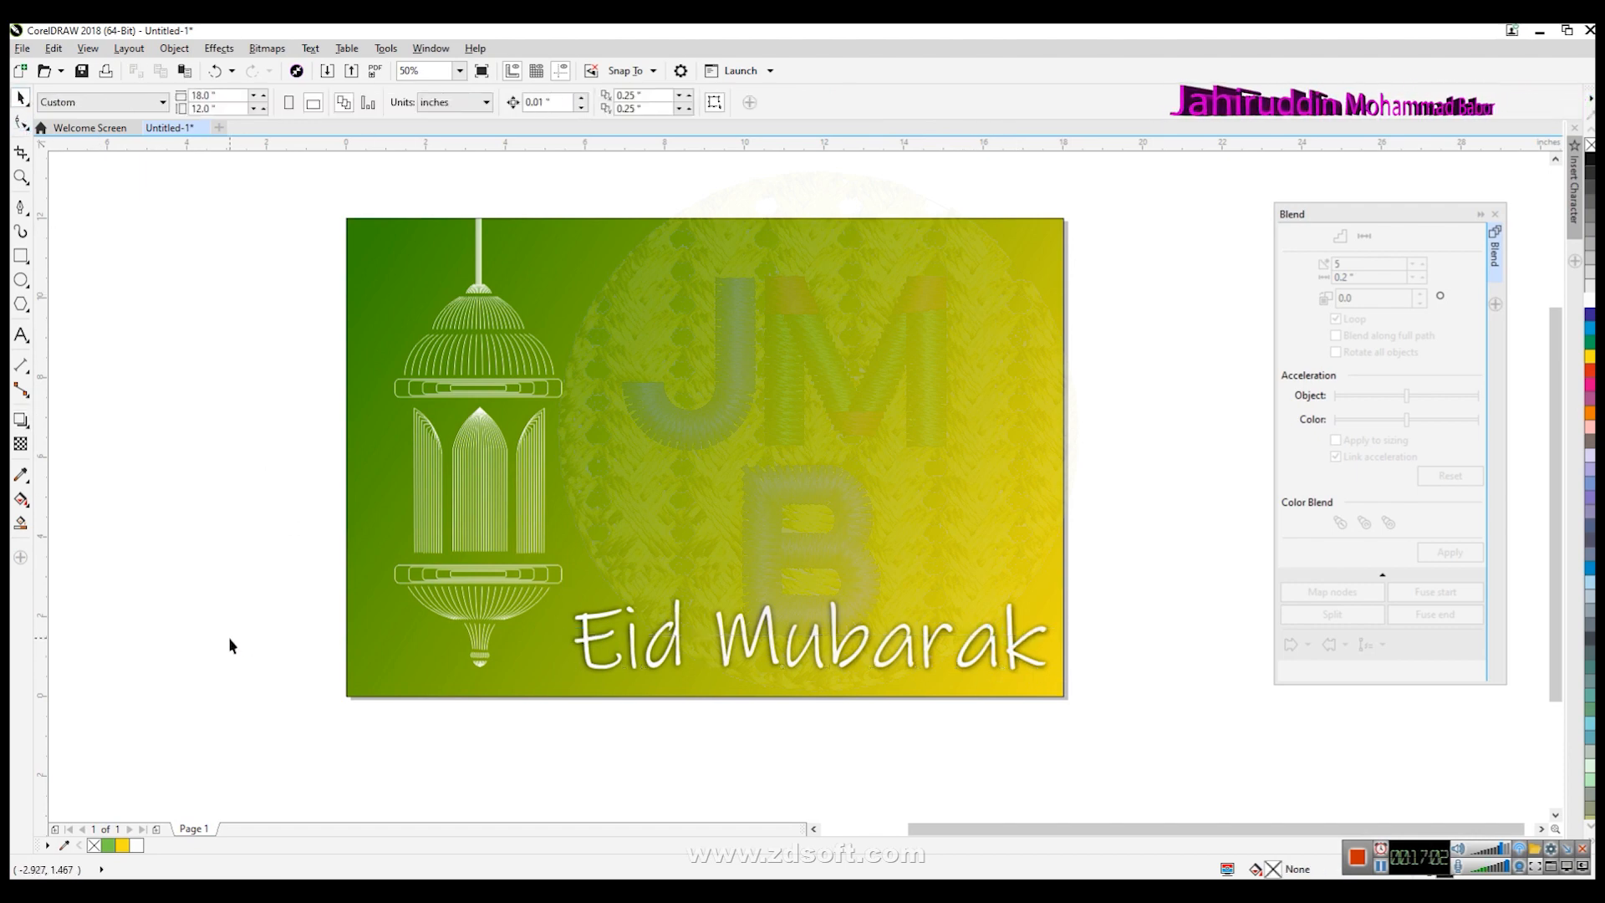
# - Group the lantern with its hanging lines and move the group slightly left
pyautogui.click(479, 460)
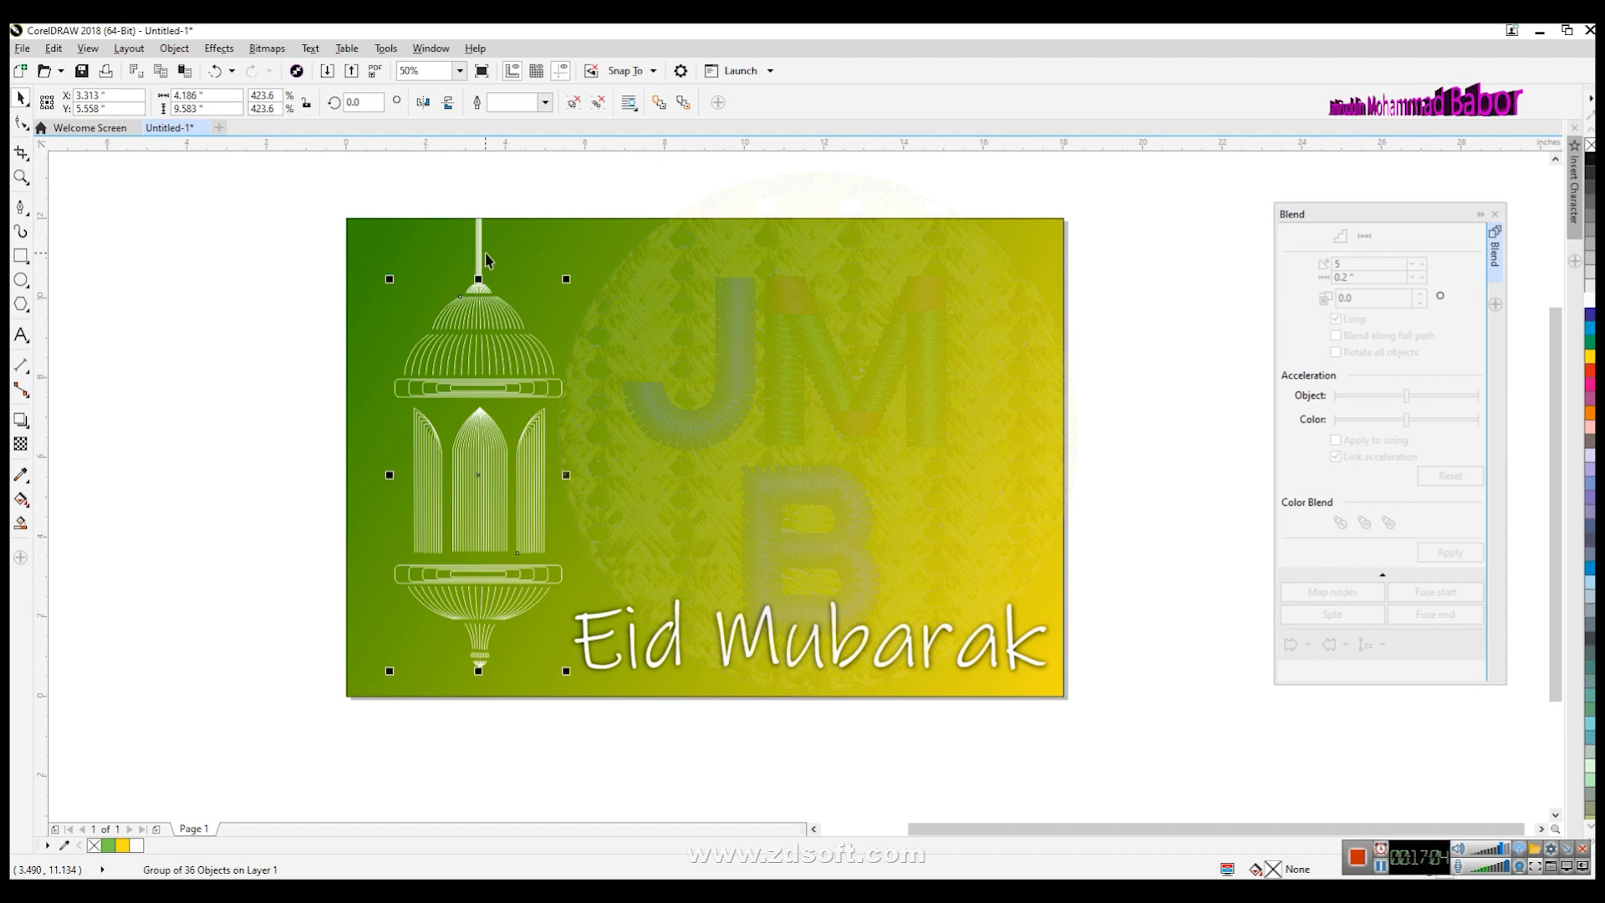
pyautogui.hotkey('ctrl', 'g')
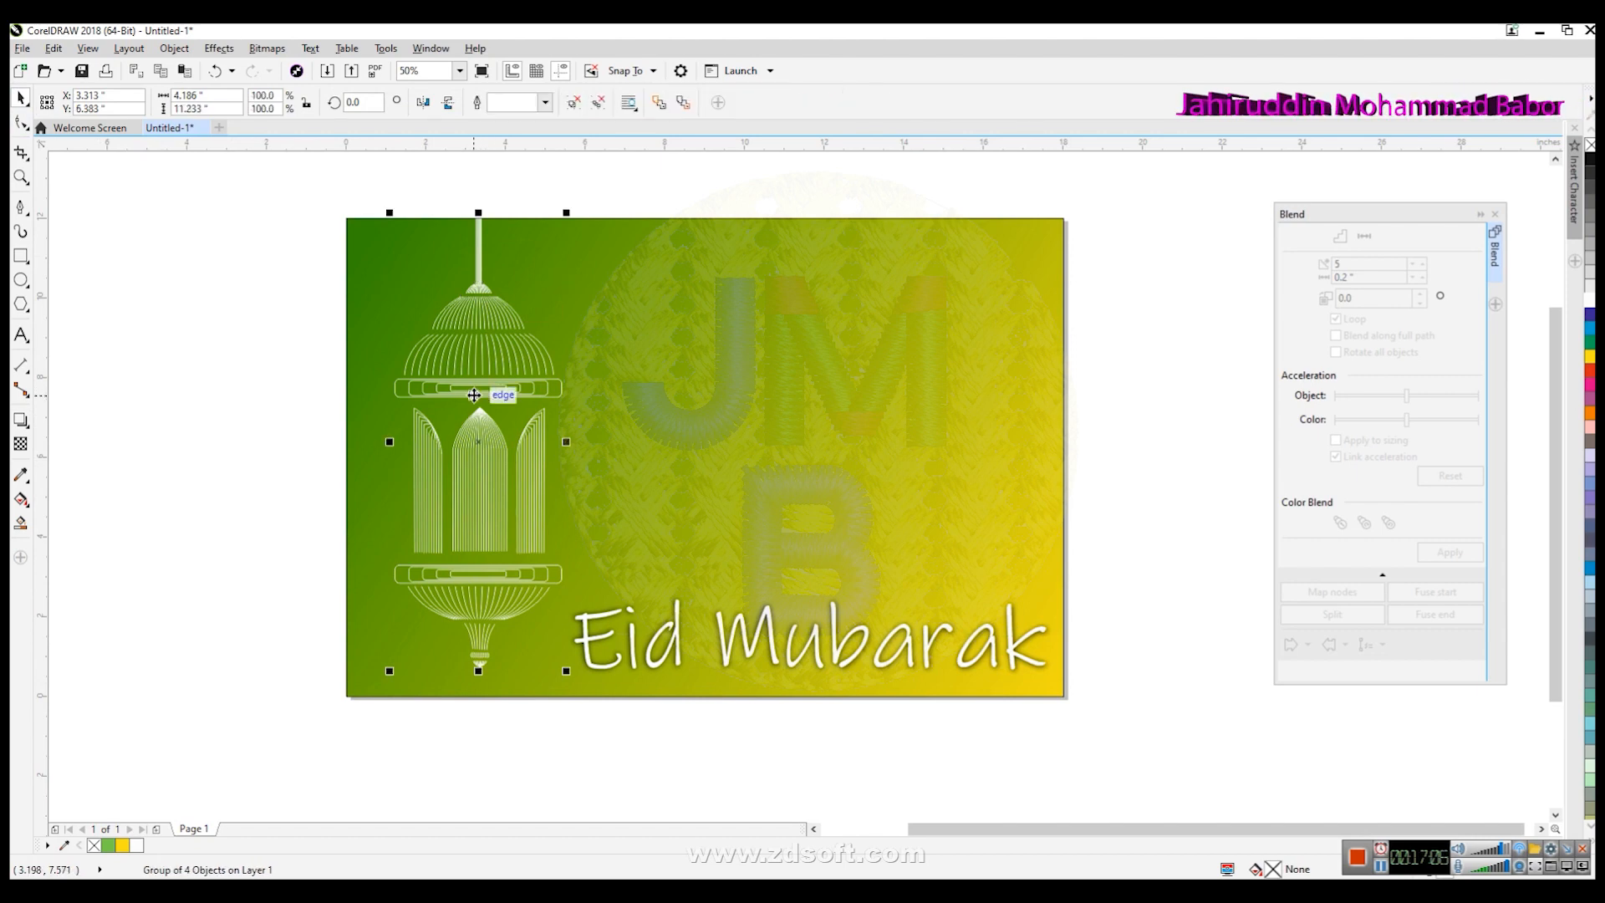
pyautogui.moveTo(474, 394); pyautogui.dragTo(461, 394)
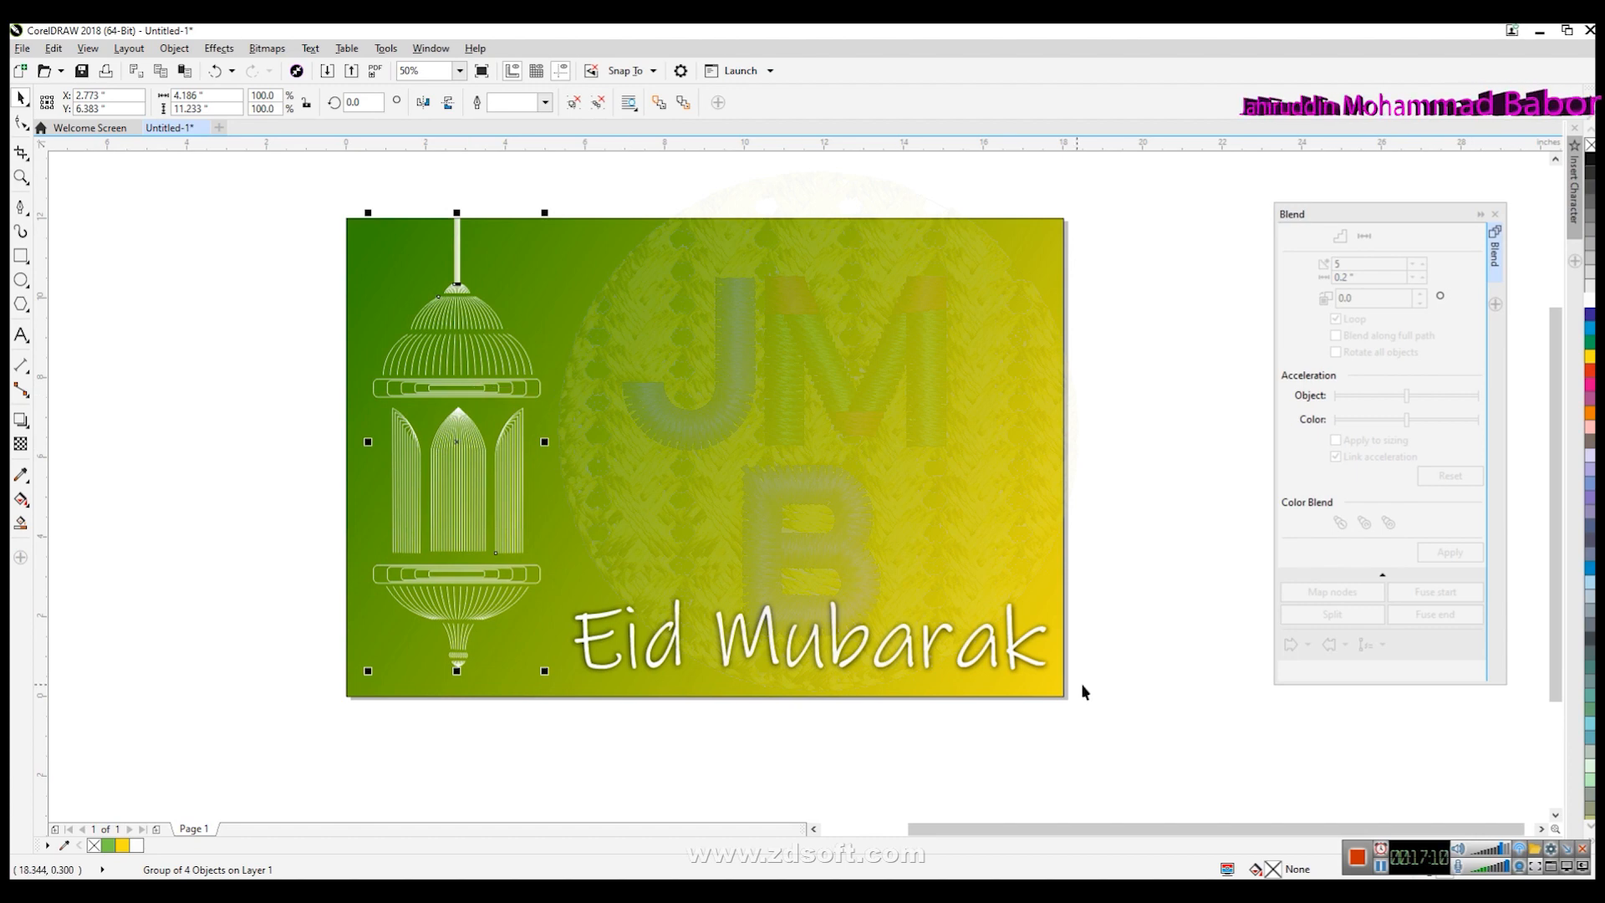
pyautogui.click(1125, 708)
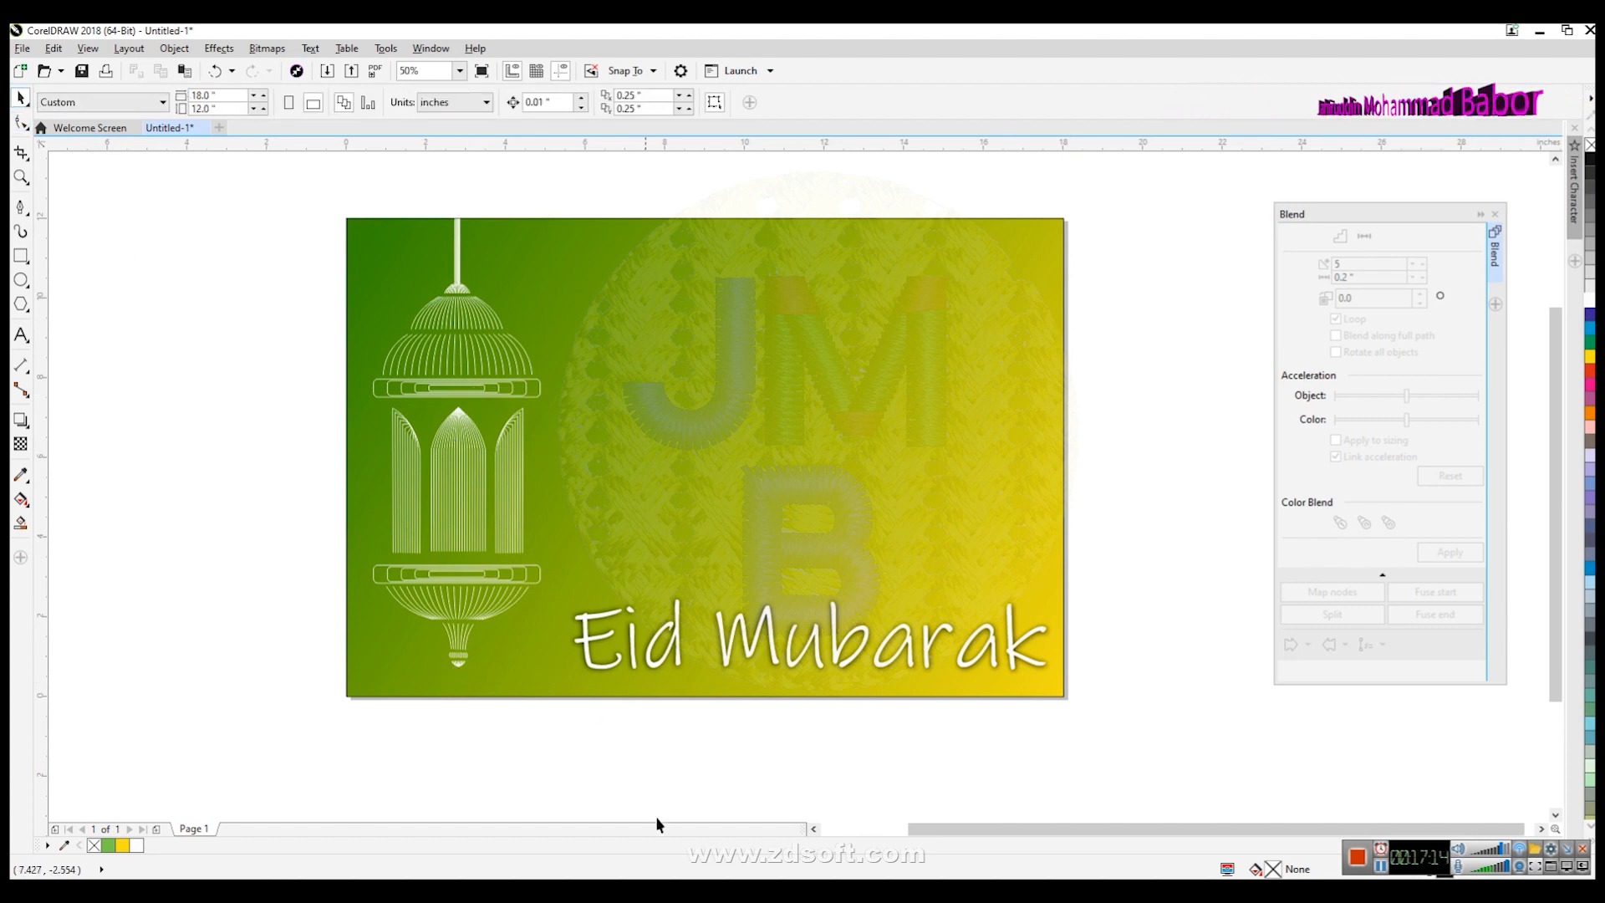
# - Switch to the web browser and search Google Images for samai
pyautogui.click(543, 815)
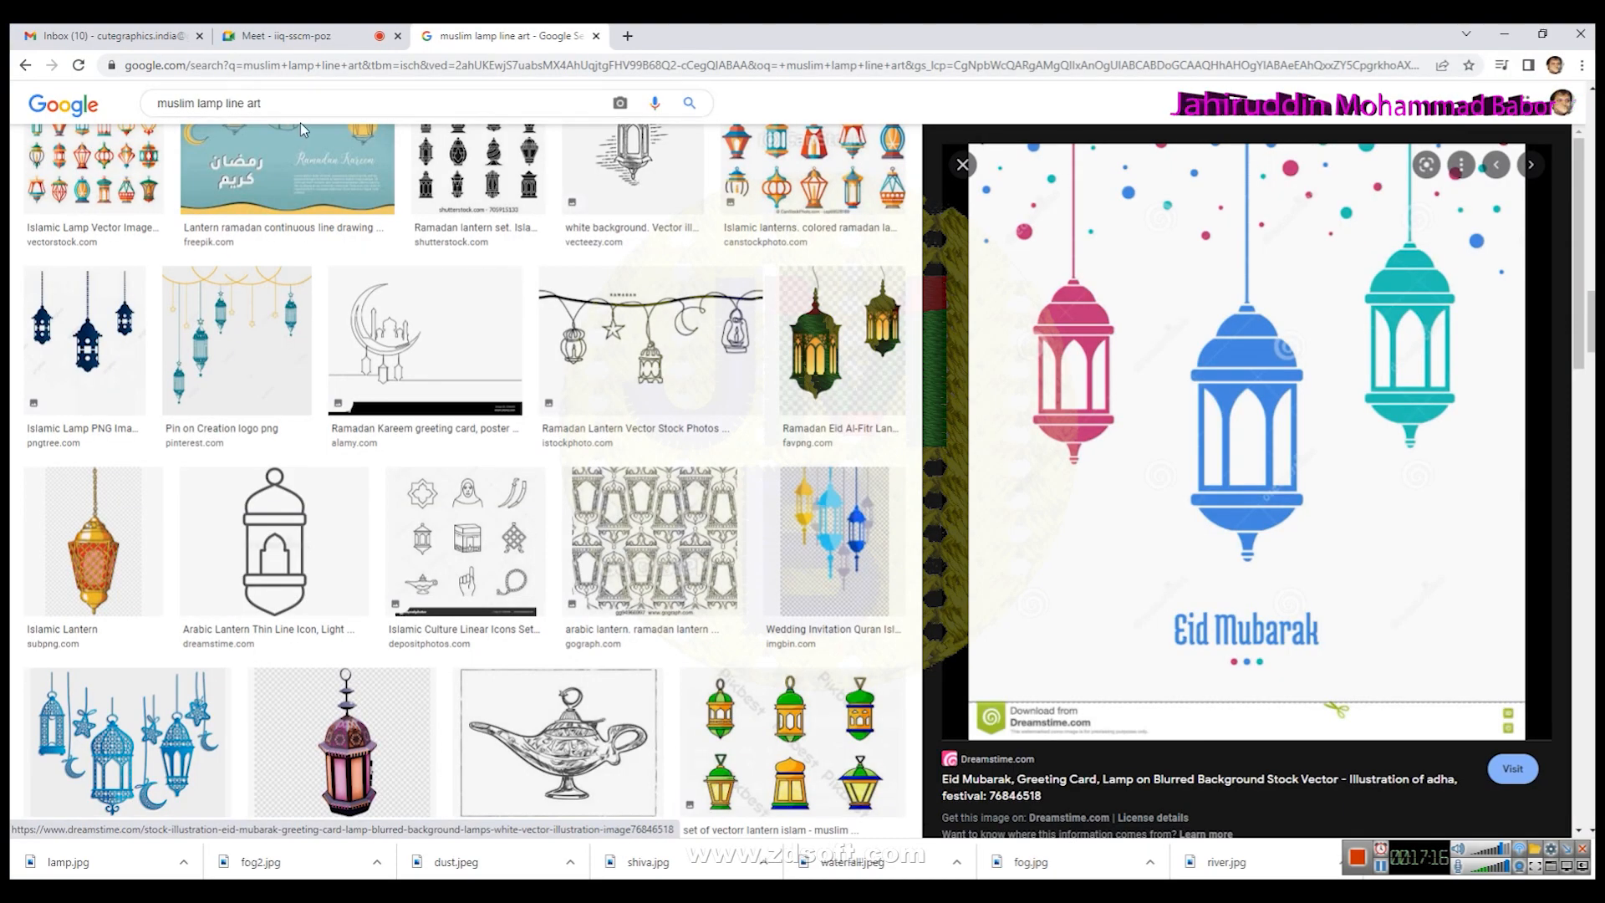
pyautogui.moveTo(304, 114); pyautogui.dragTo(127, 117)
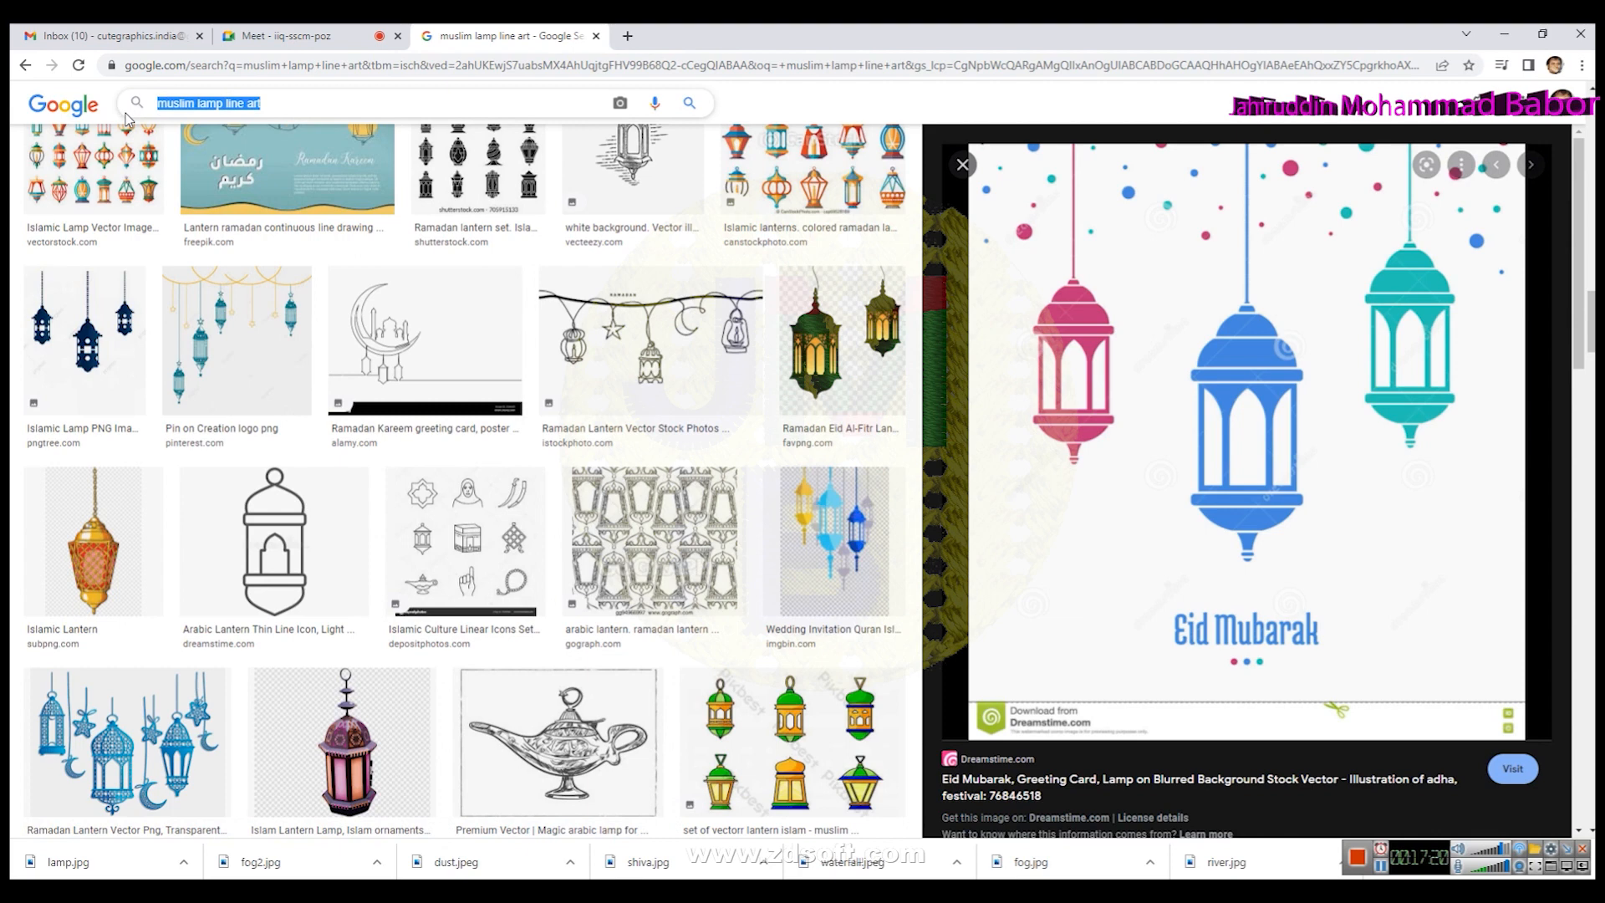
pyautogui.write('s')
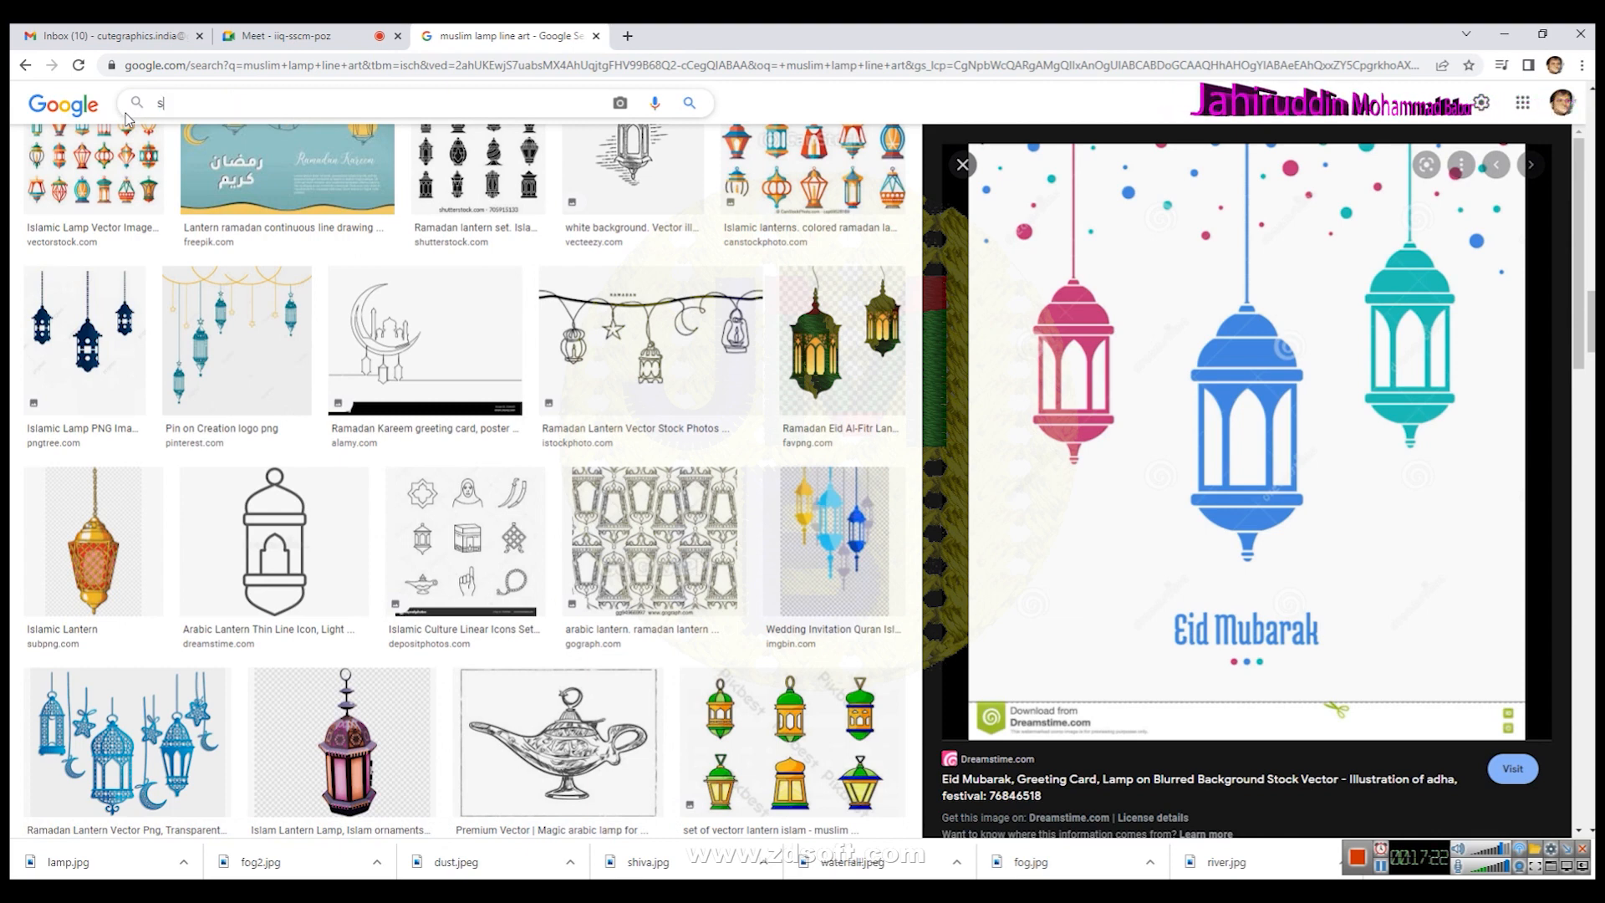
pyautogui.write('amai')
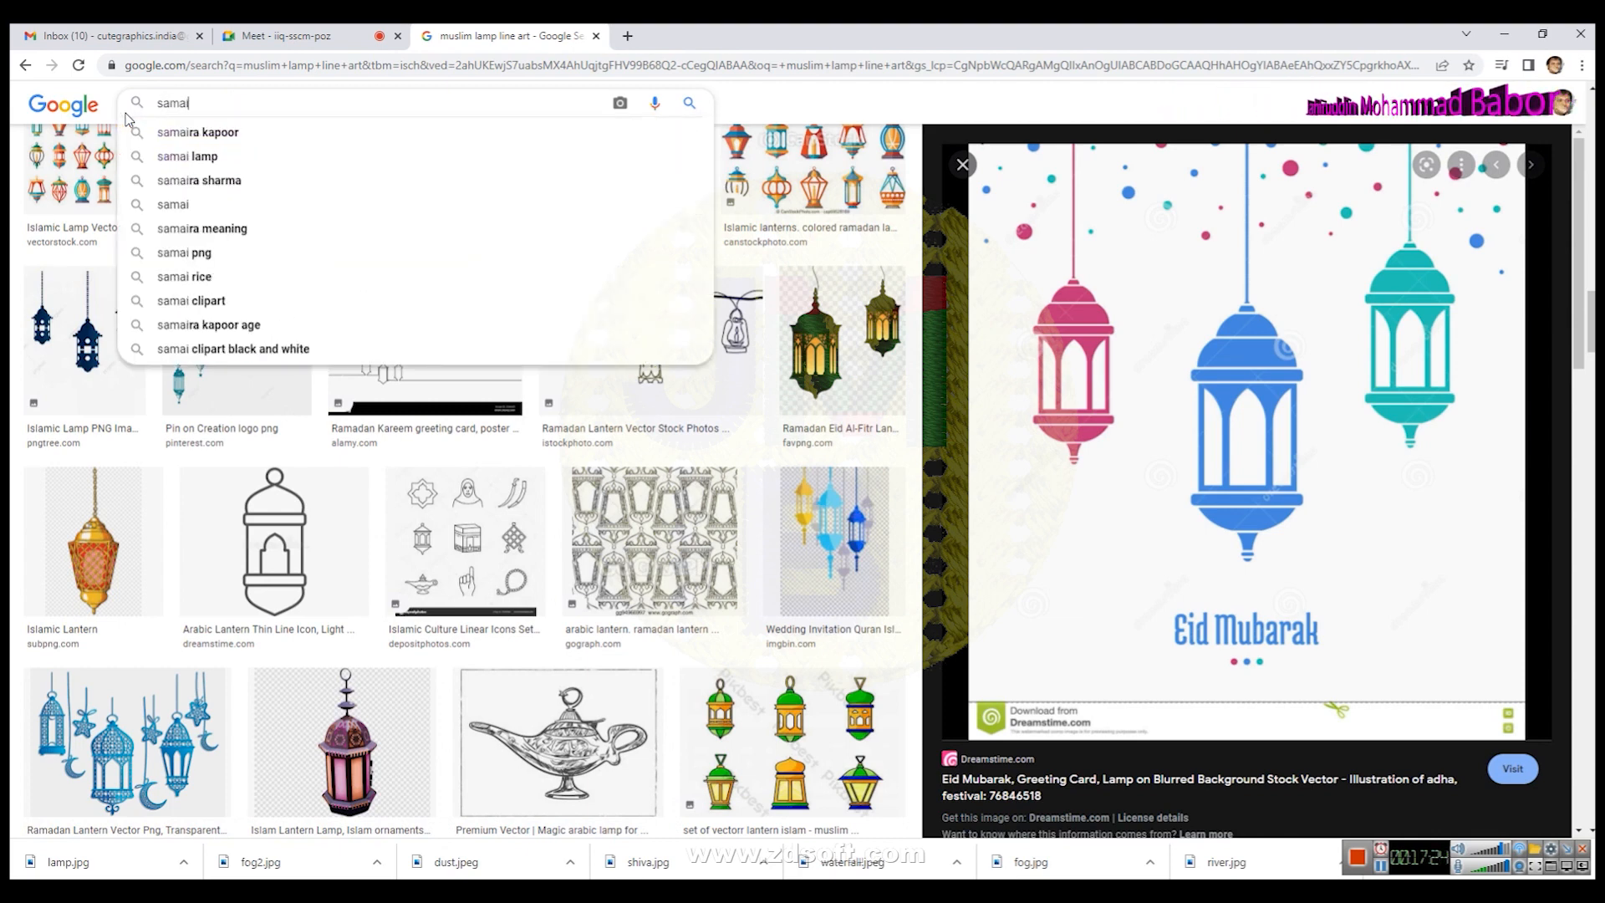
pyautogui.press('BackSpace')
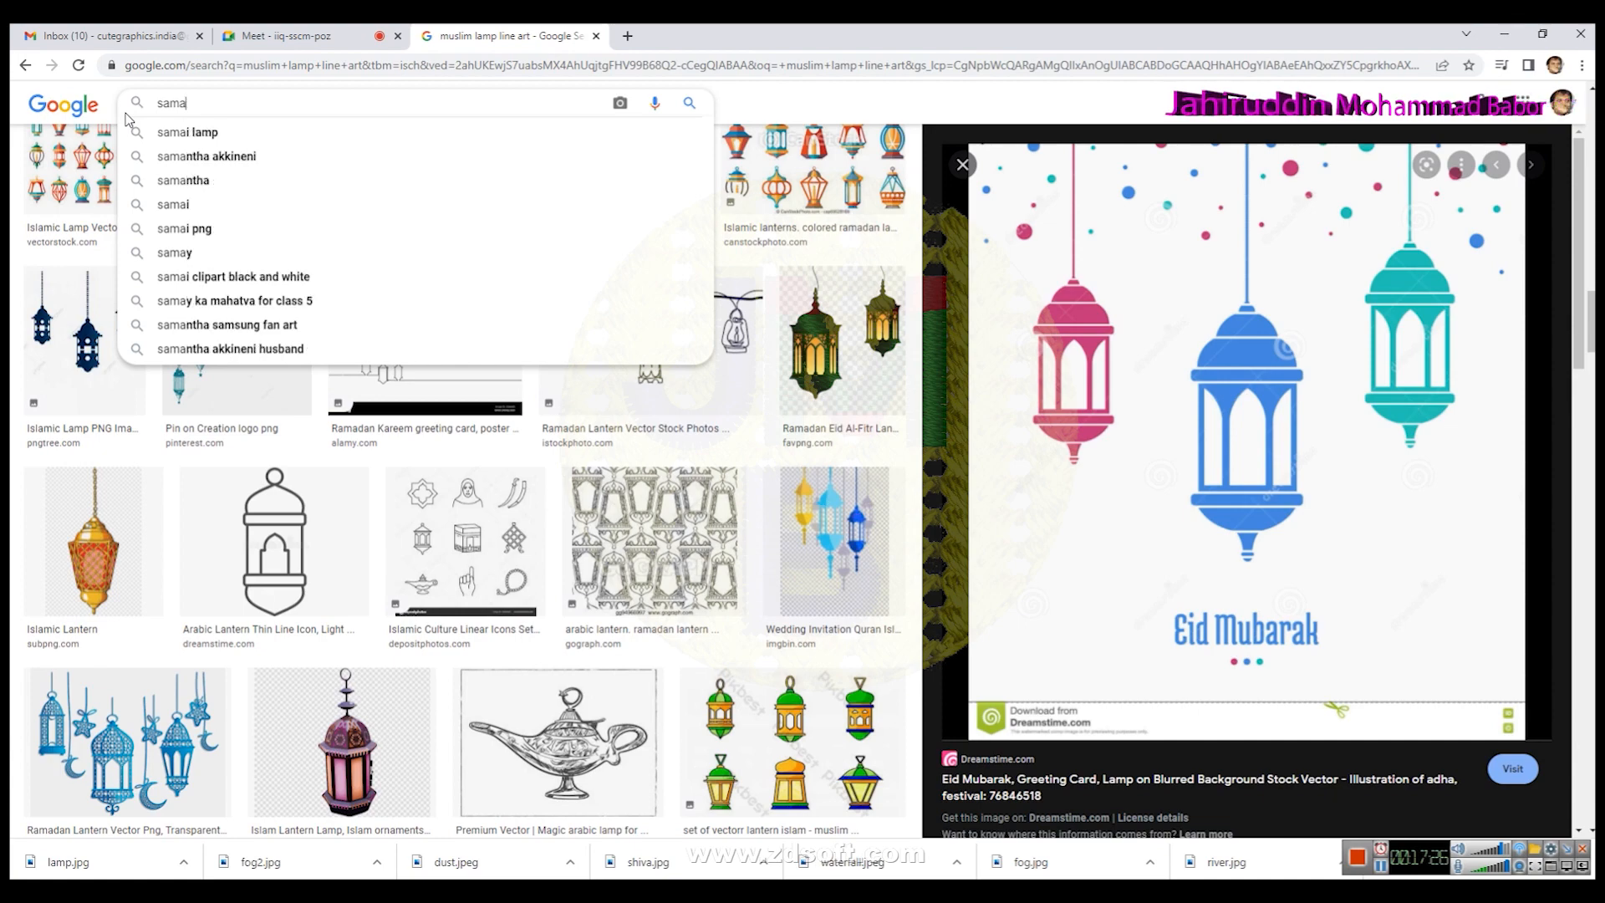
pyautogui.write('i')
pyautogui.press('Return')
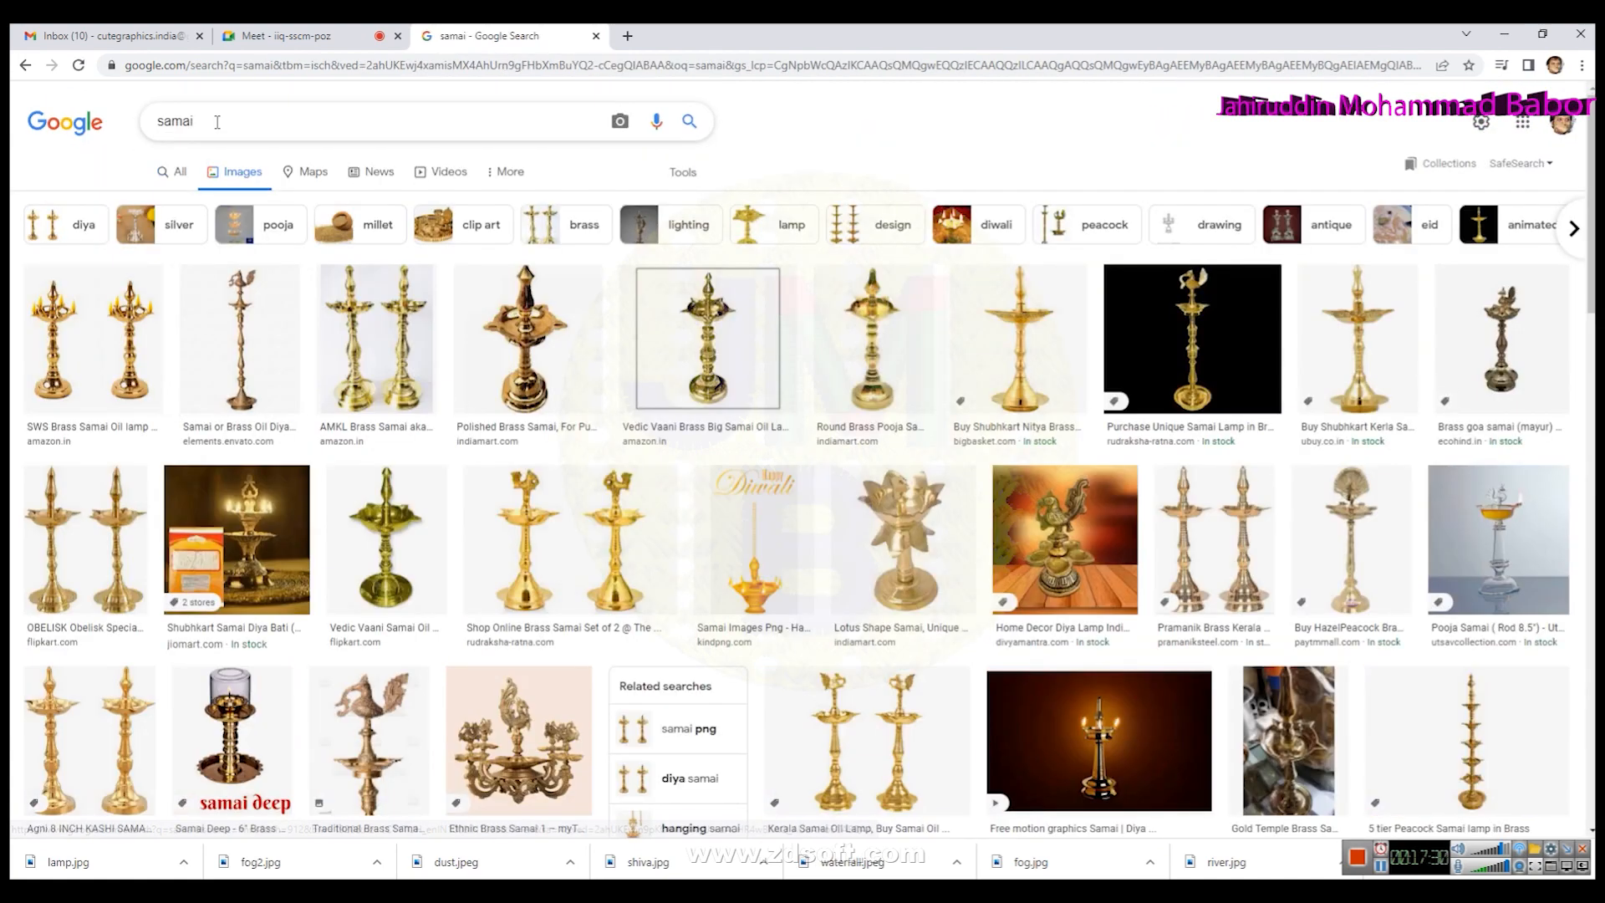
# - Change the image search to semai
pyautogui.click(218, 122)
pyautogui.press('BackSpace')
pyautogui.press('BackSpace')
pyautogui.press('BackSpace')
pyautogui.press('BackSpace')
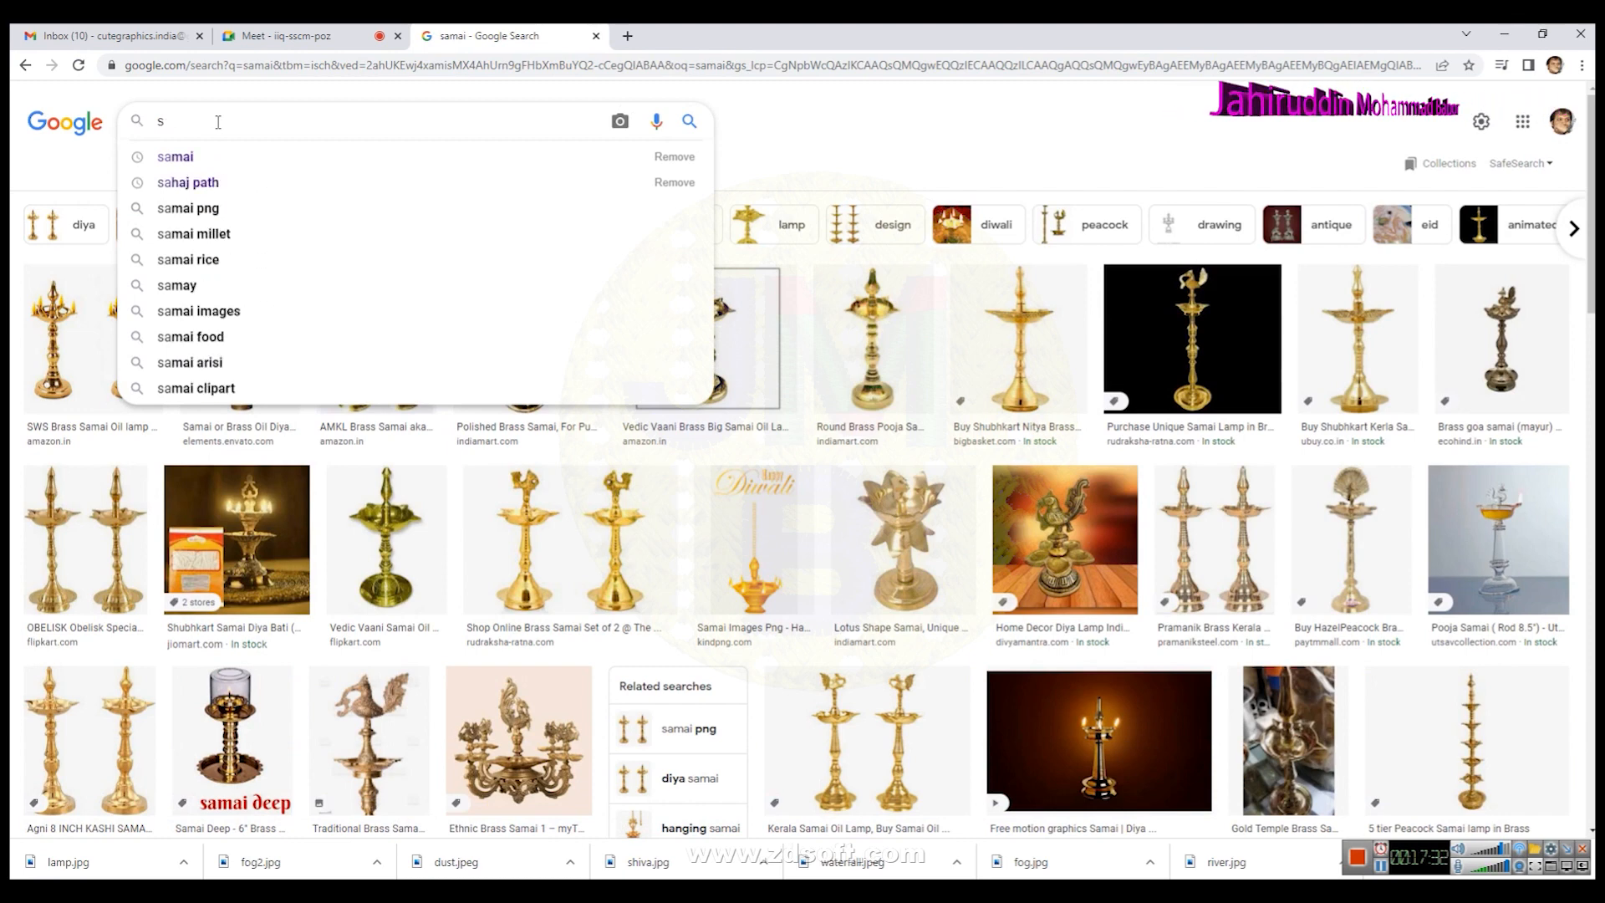
pyautogui.write('smai')
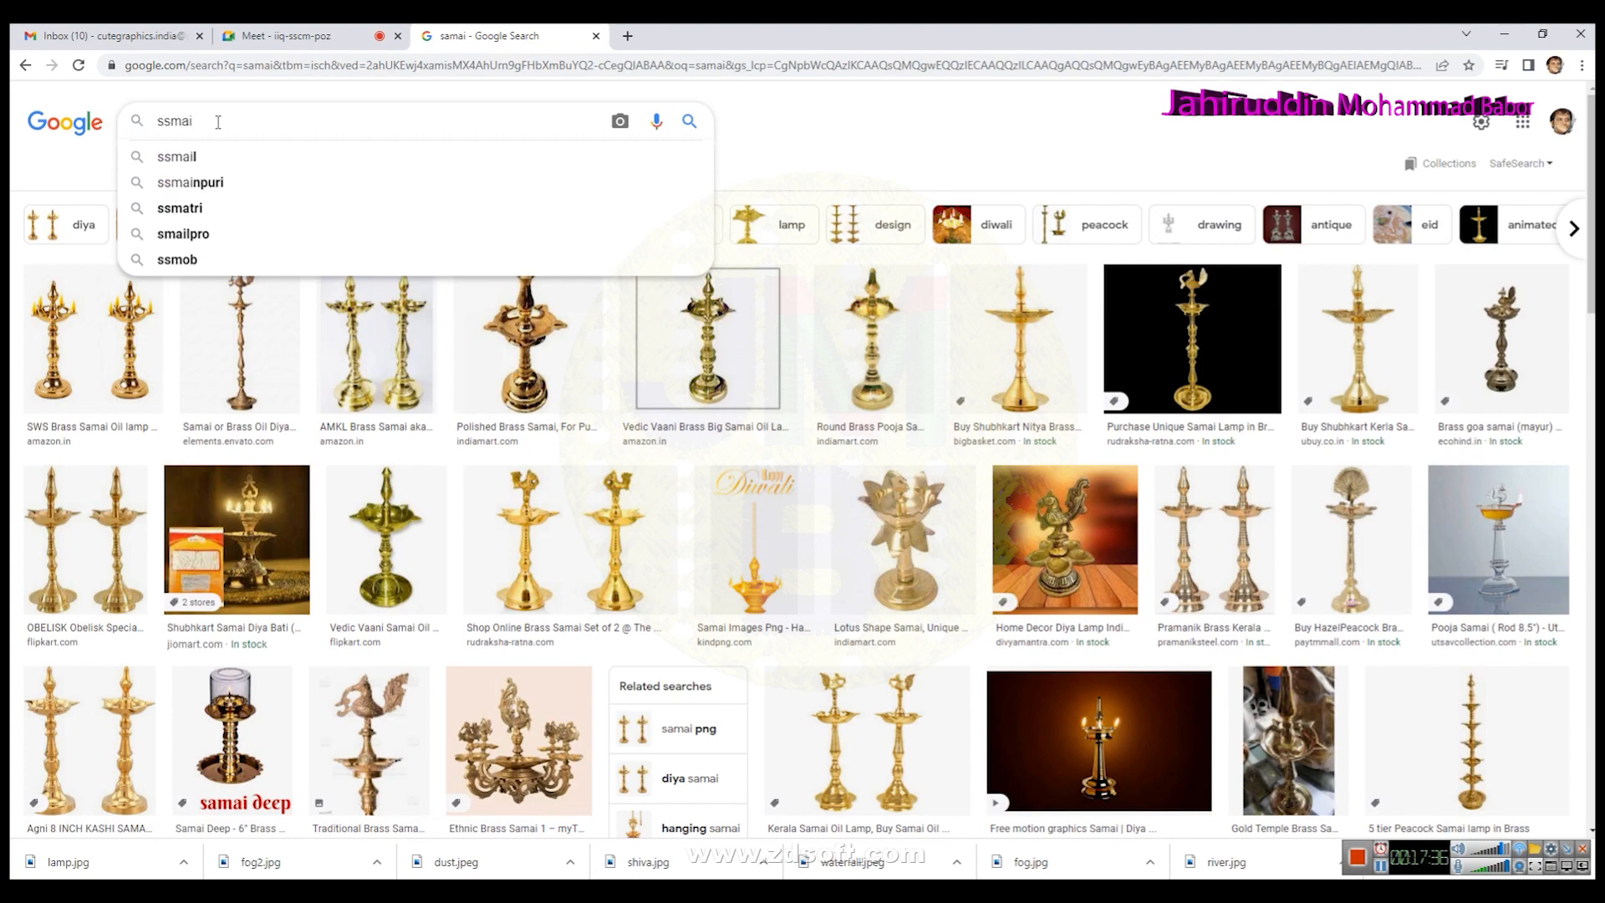
pyautogui.press('BackSpace')
pyautogui.press('BackSpace')
pyautogui.press('BackSpace')
pyautogui.press('BackSpace')
pyautogui.write('e')
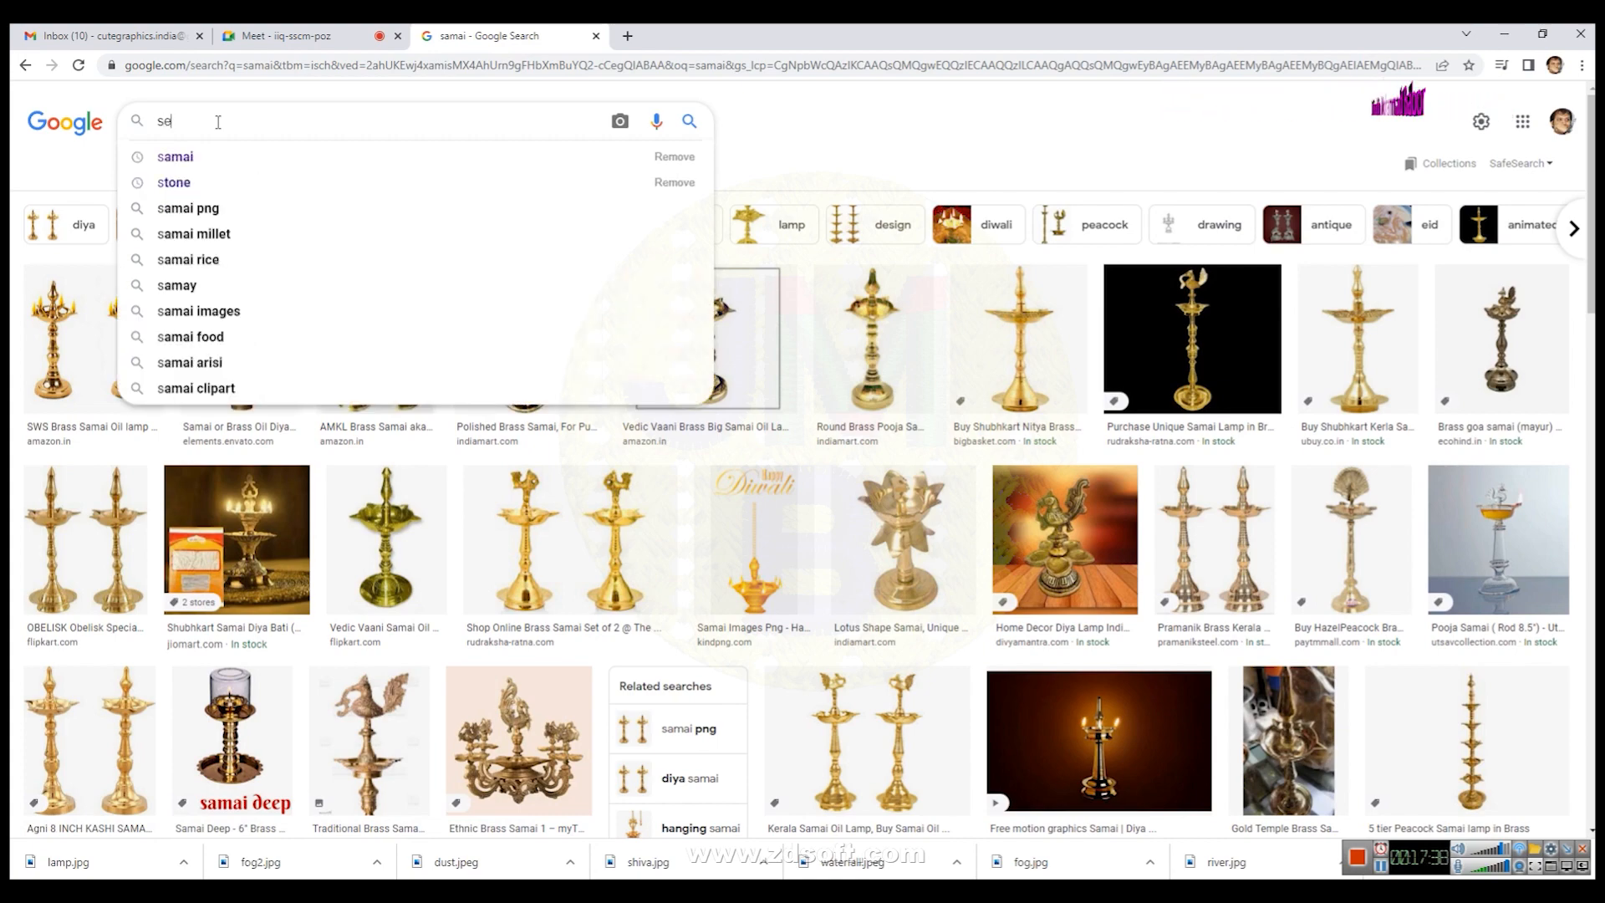
pyautogui.write('mai')
pyautogui.press('Return')
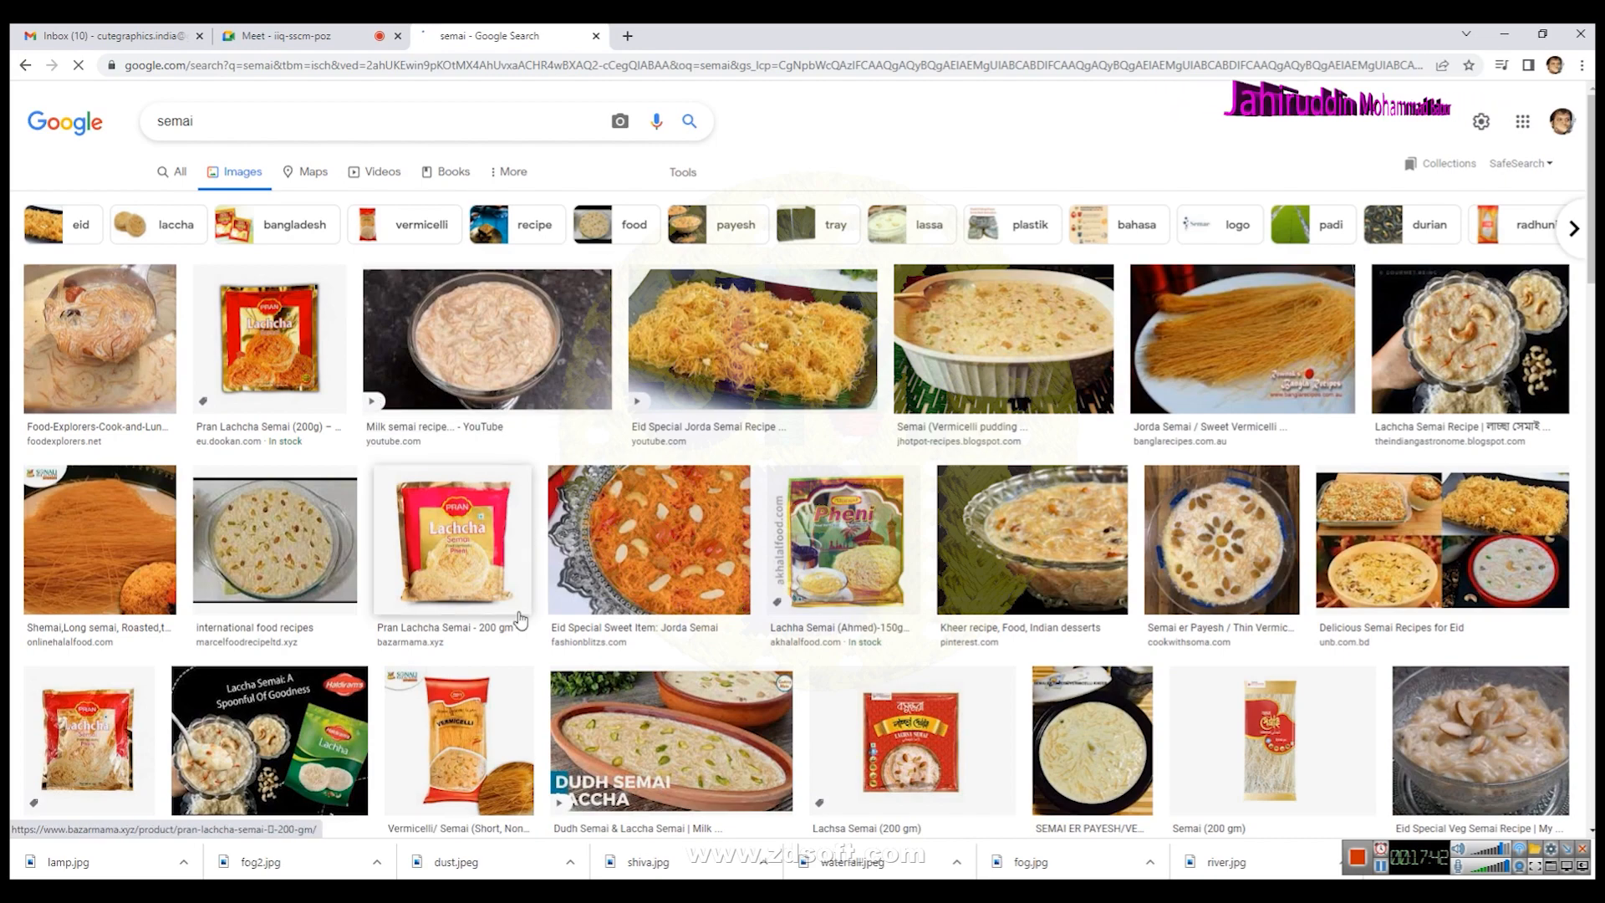
# - Browse the semai image results, opening a semai packet image and scrolling through its related images
pyautogui.scroll(-3, 518, 619)
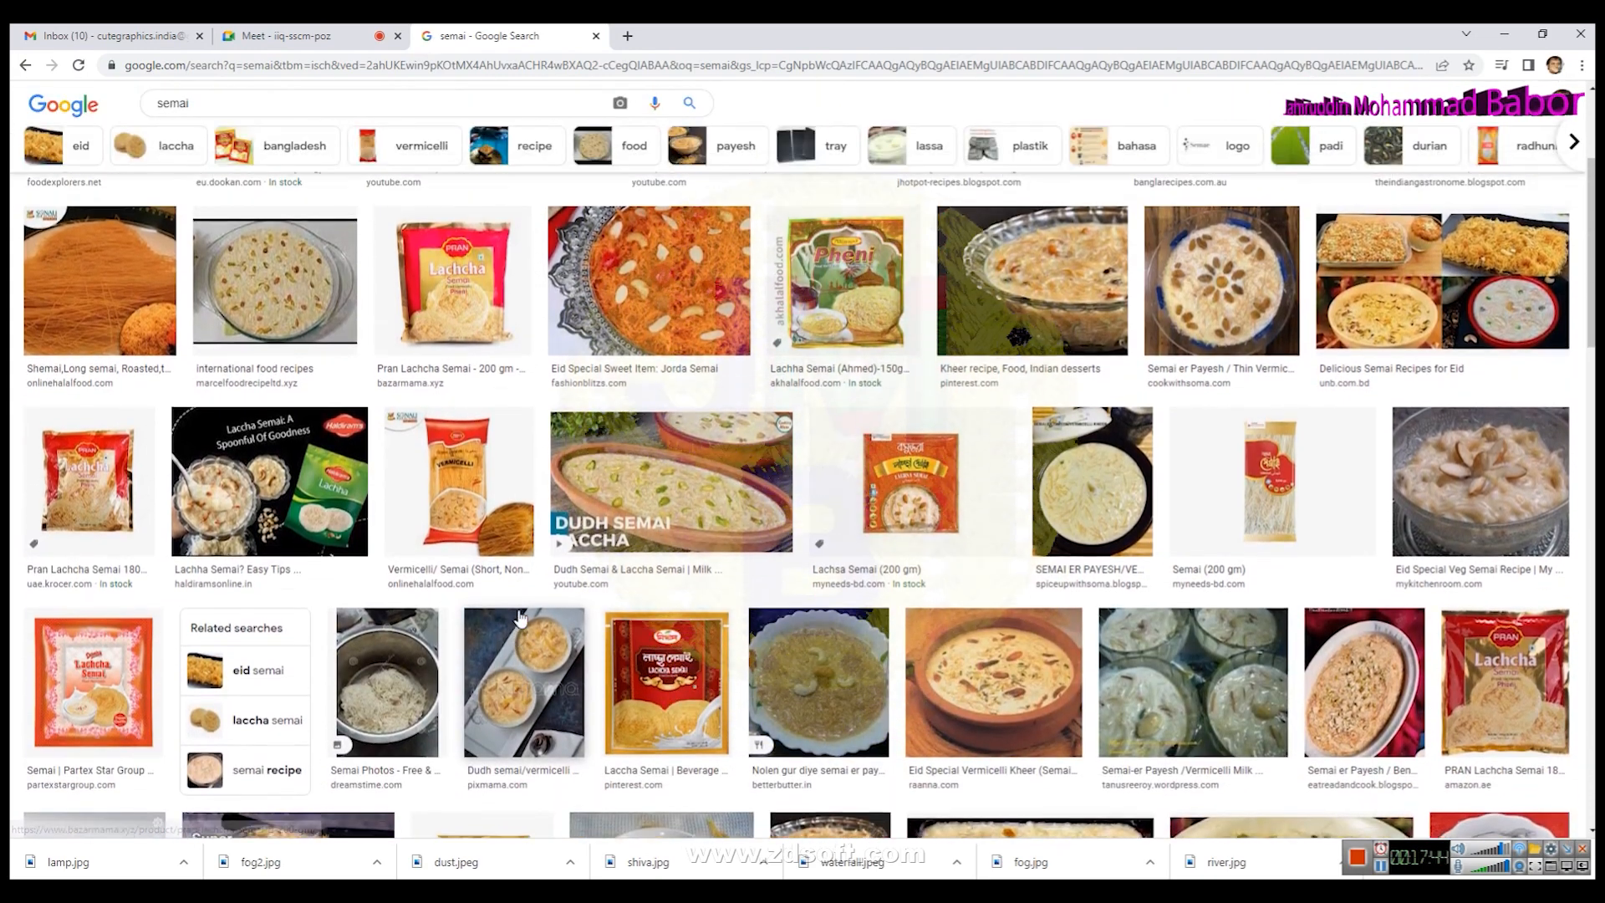
pyautogui.scroll(-8, 518, 619)
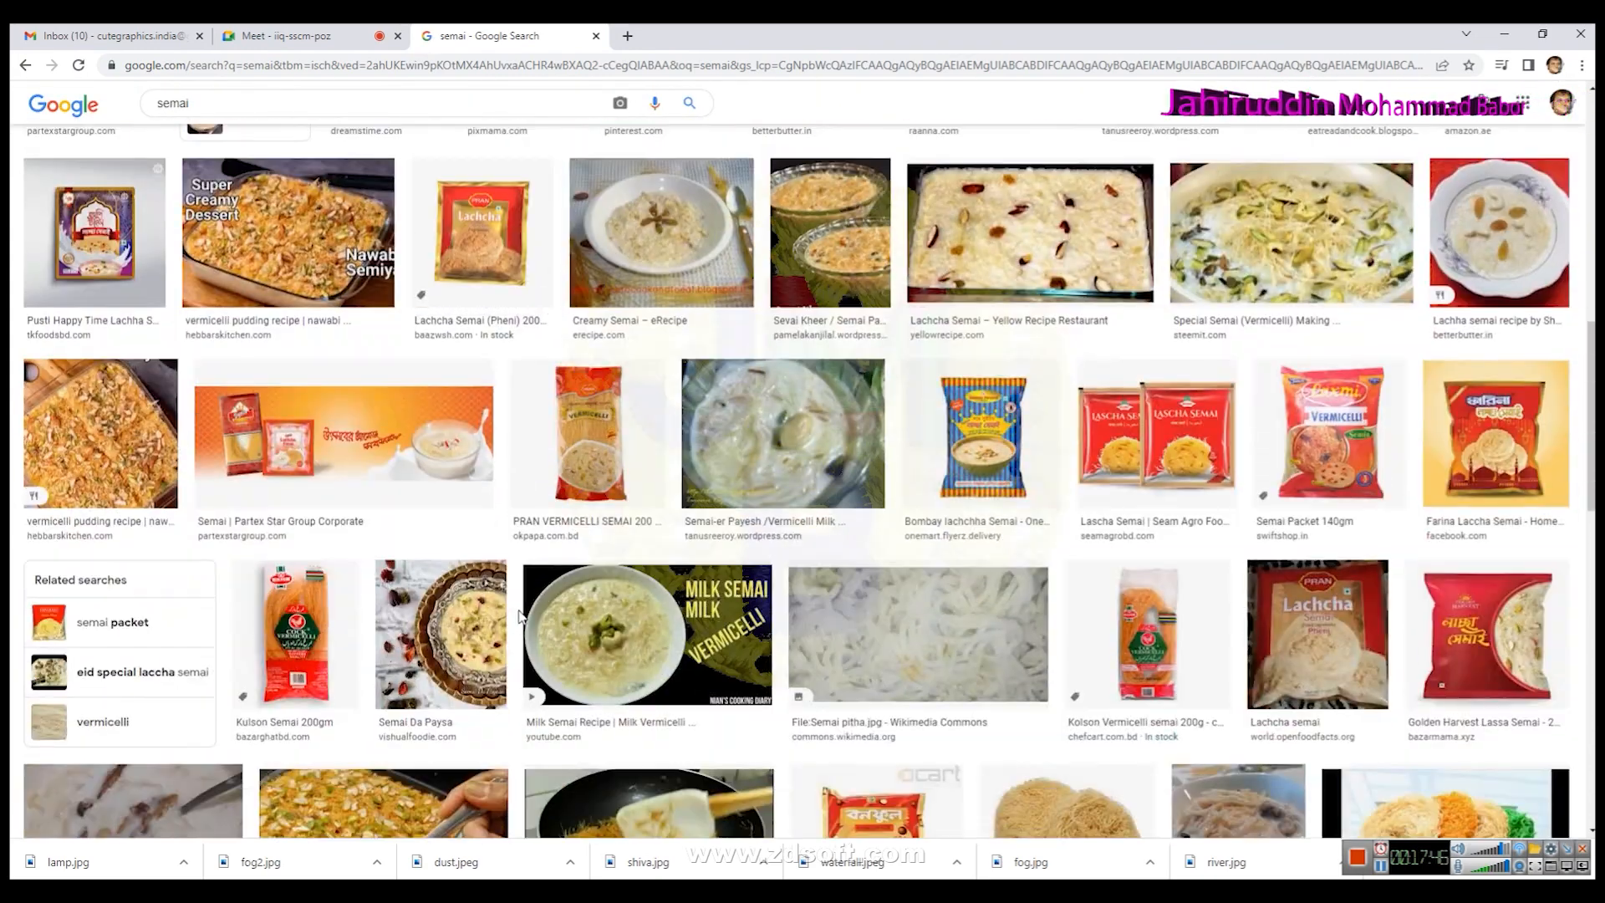
pyautogui.scroll(-2, 518, 616)
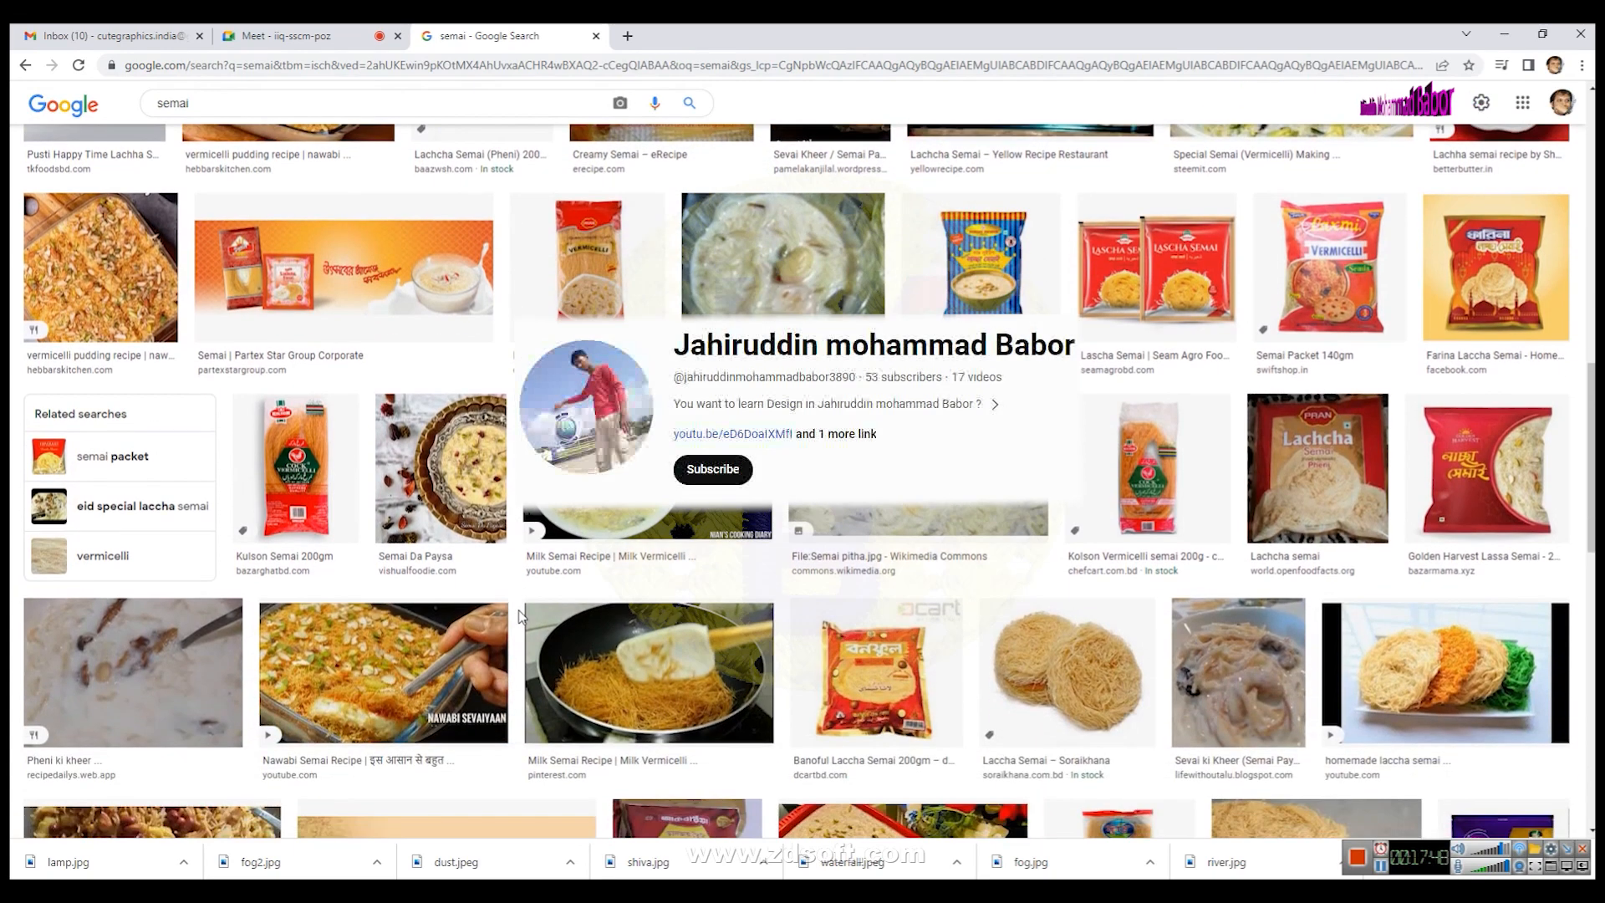
pyautogui.click(989, 280)
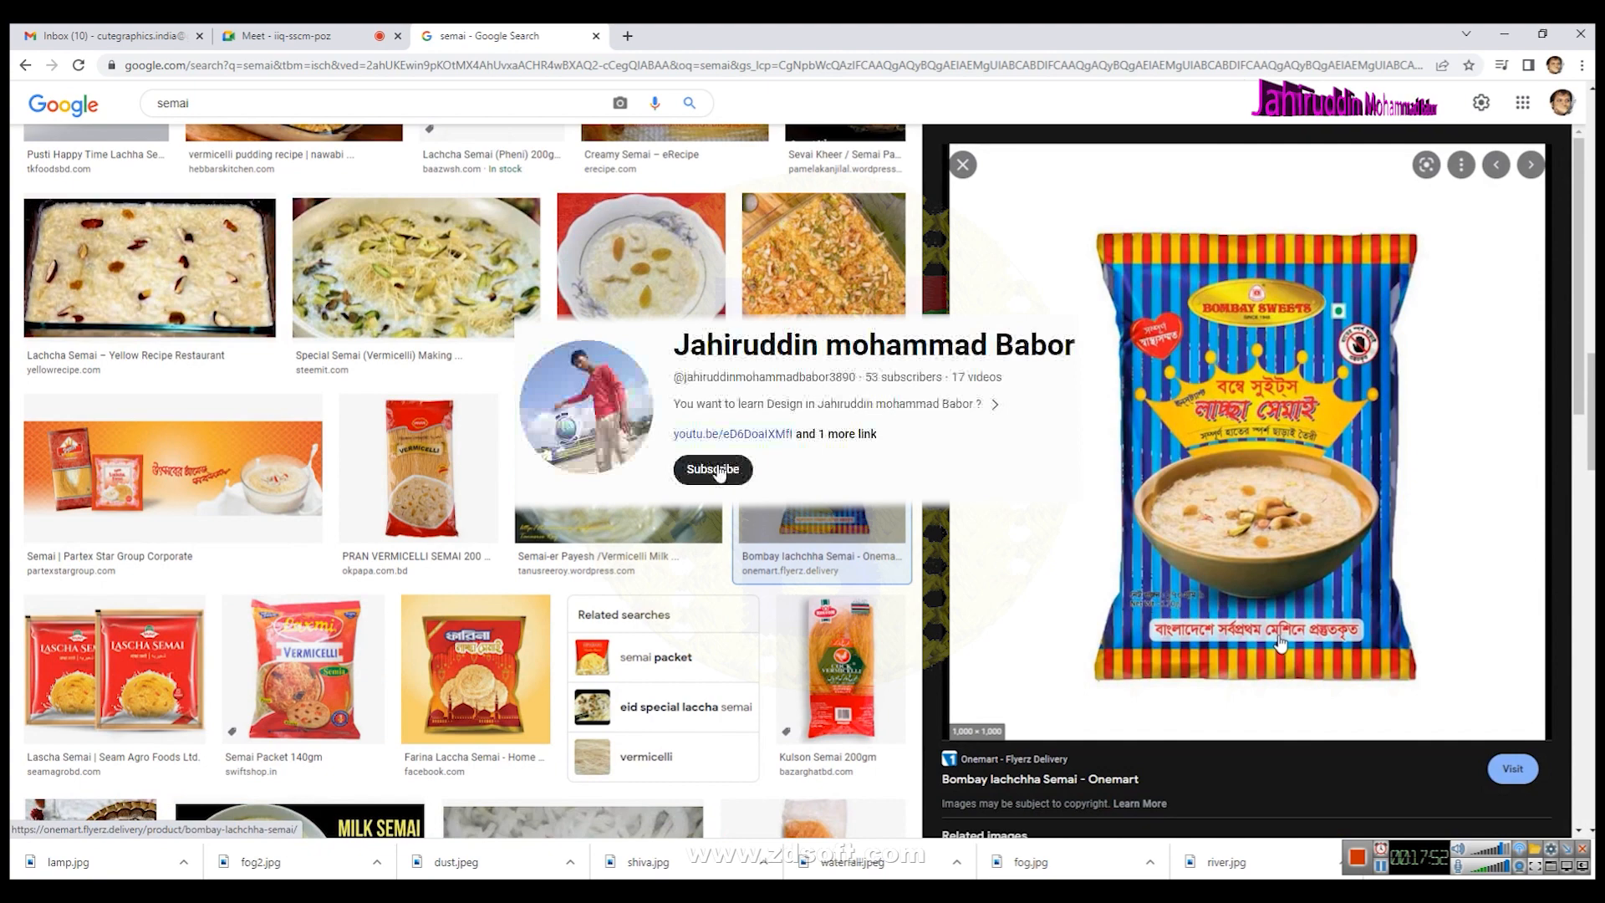
pyautogui.scroll(-4, 1272, 639)
pyautogui.scroll(4, 1251, 637)
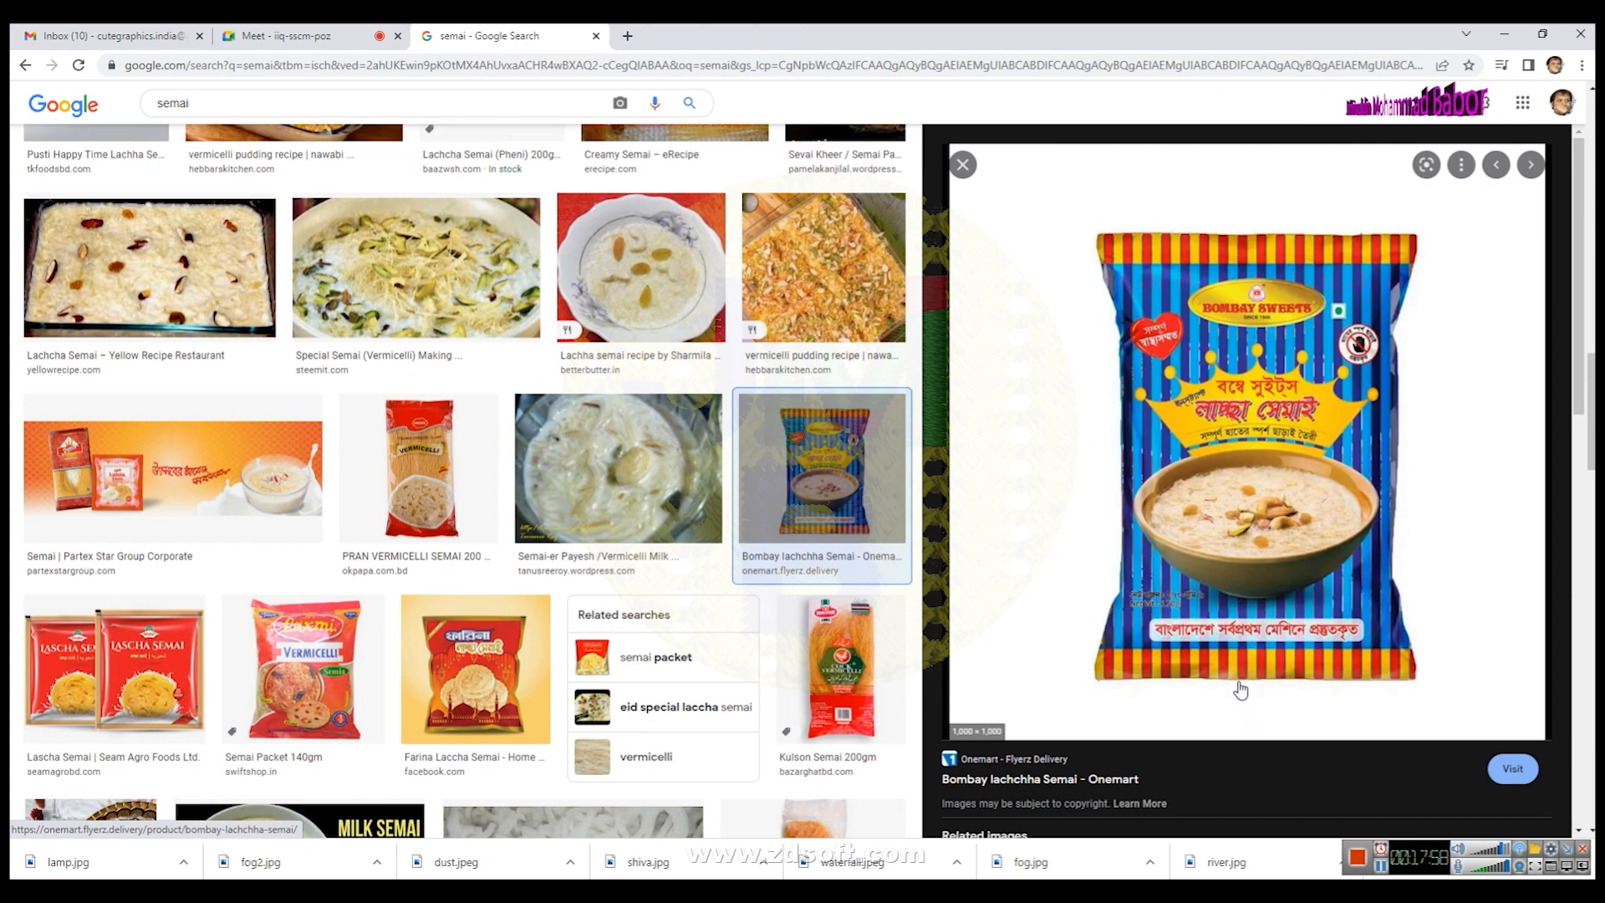
pyautogui.scroll(-5, 1242, 693)
pyautogui.scroll(-4, 1239, 687)
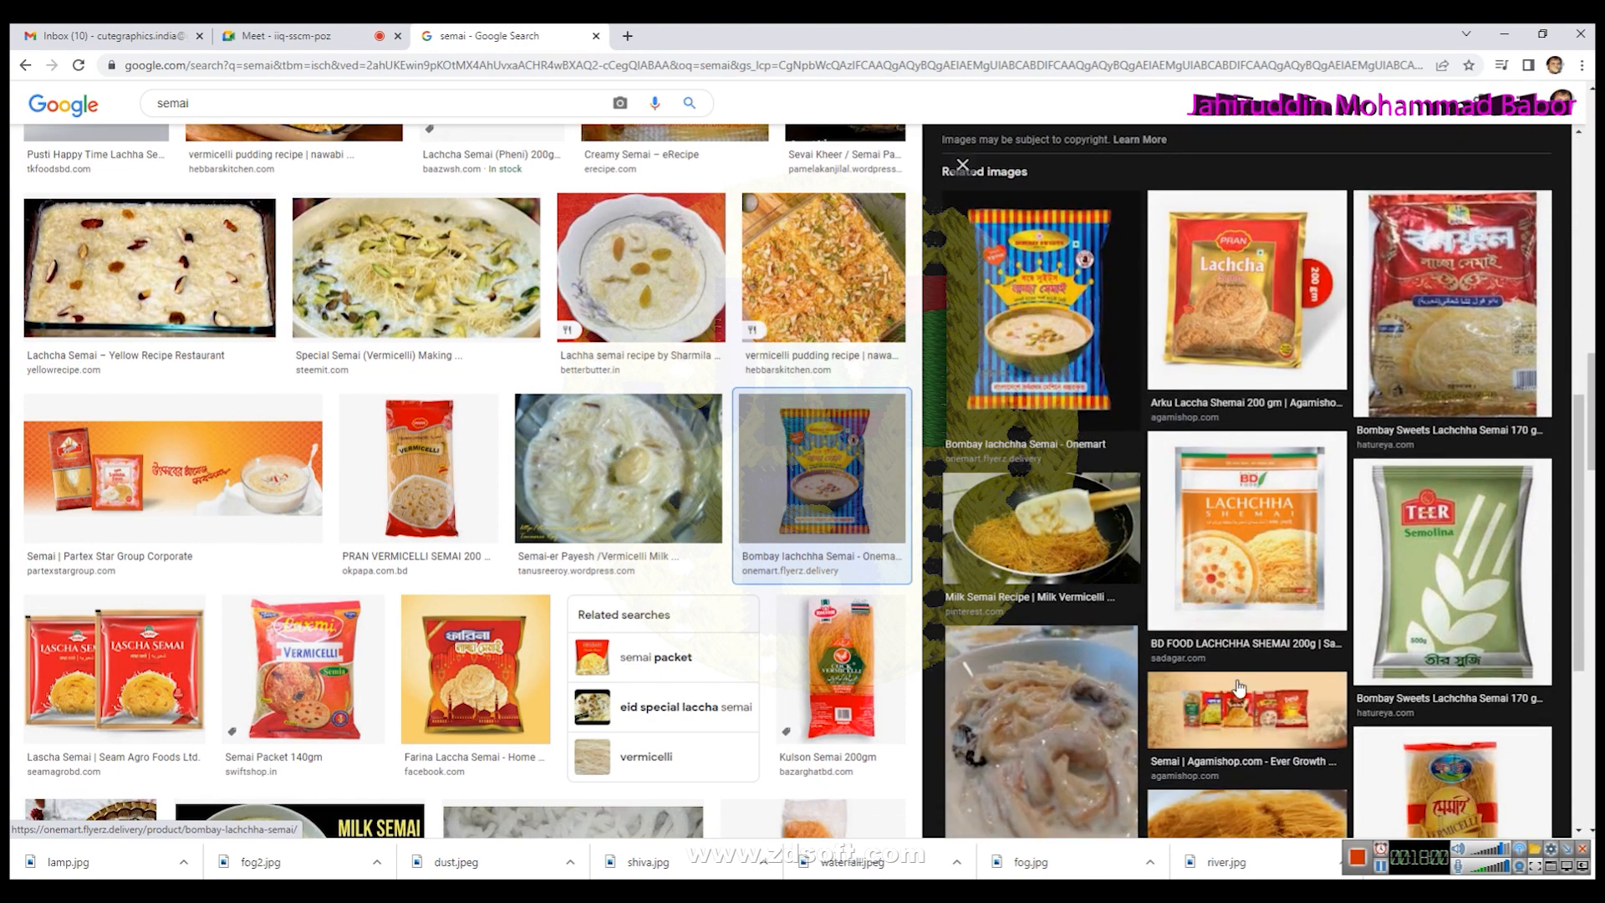
pyautogui.scroll(-1, 1240, 687)
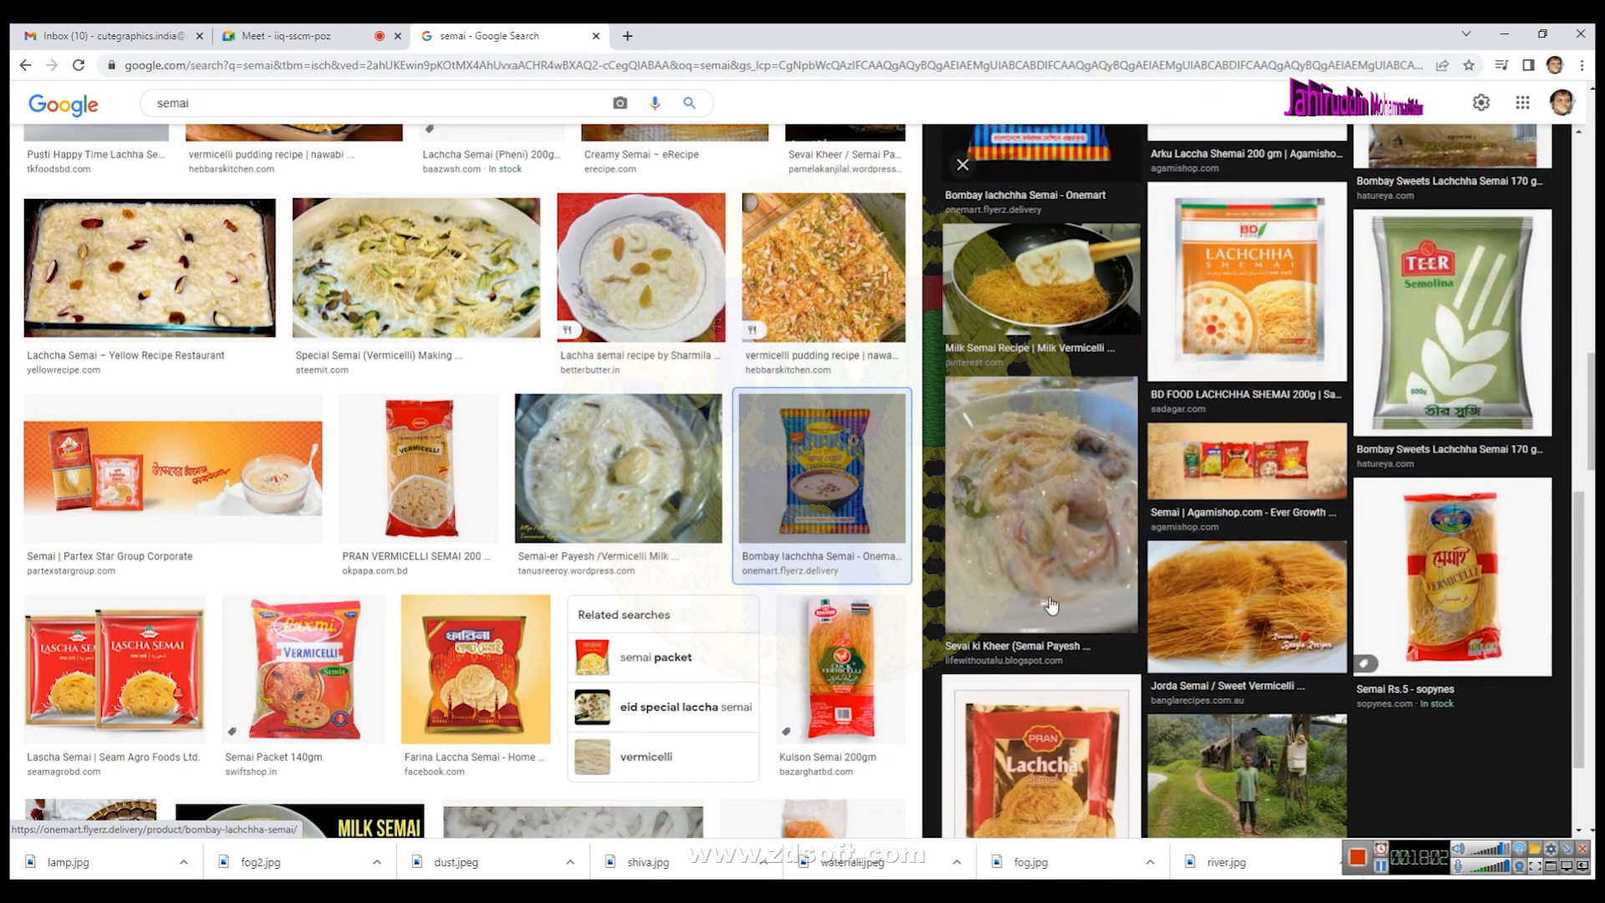
# - Browse further semai image results, opening the Golden Harvest Lassa Semai packet and scrolling through its related images
pyautogui.scroll(-4, 384, 656)
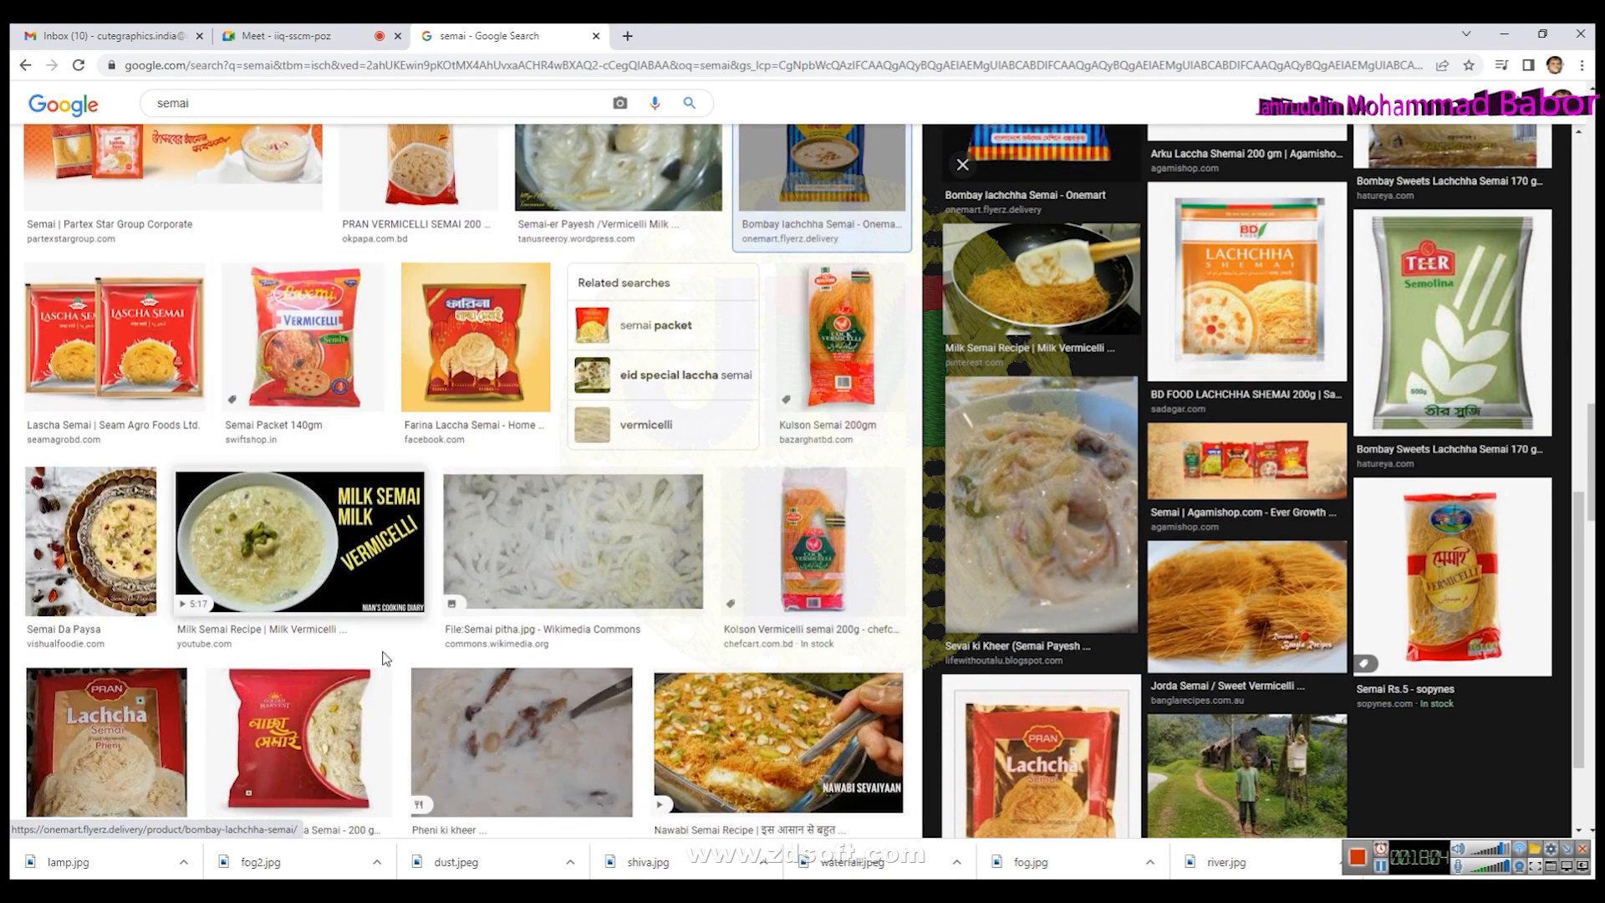
pyautogui.scroll(-3, 333, 541)
pyautogui.click(333, 541)
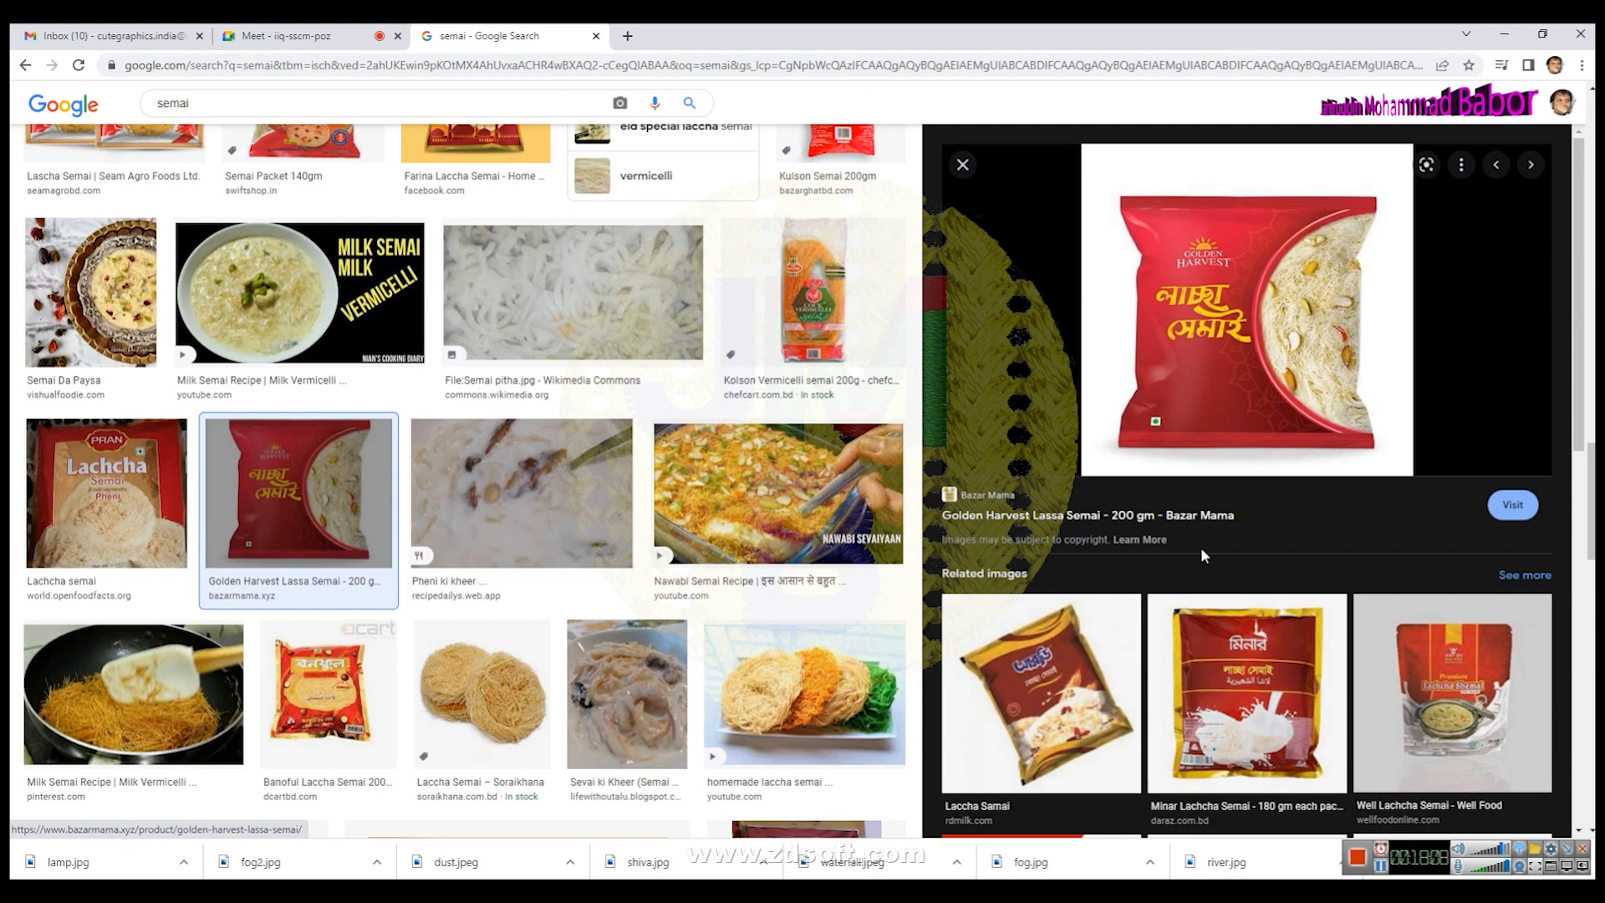
pyautogui.scroll(-4, 1200, 546)
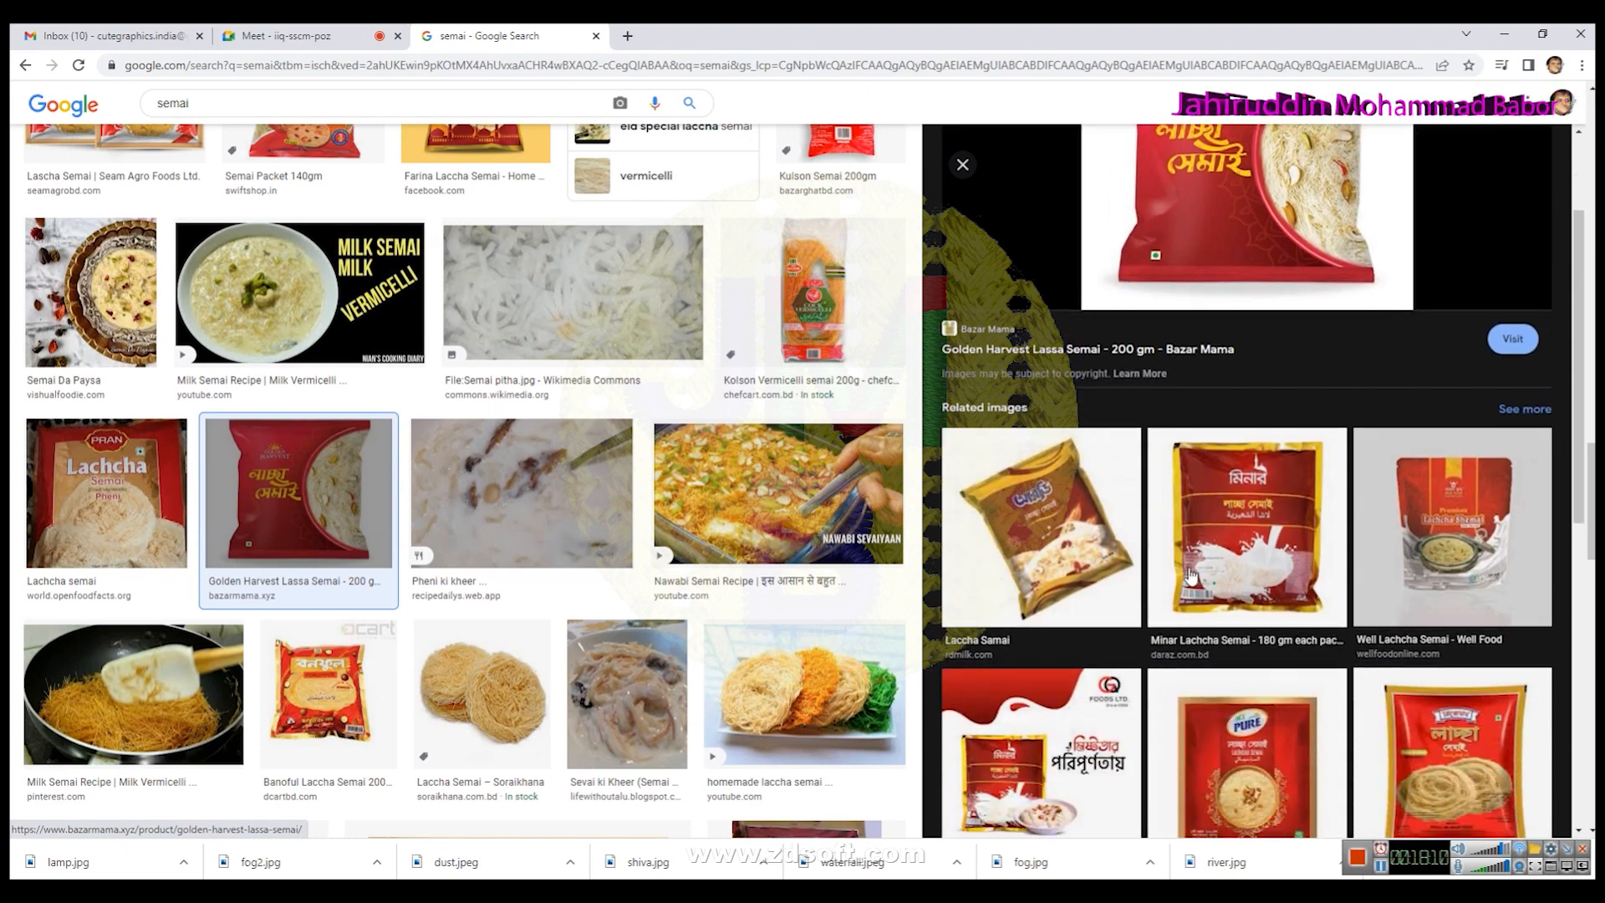
pyautogui.scroll(-2, 1189, 578)
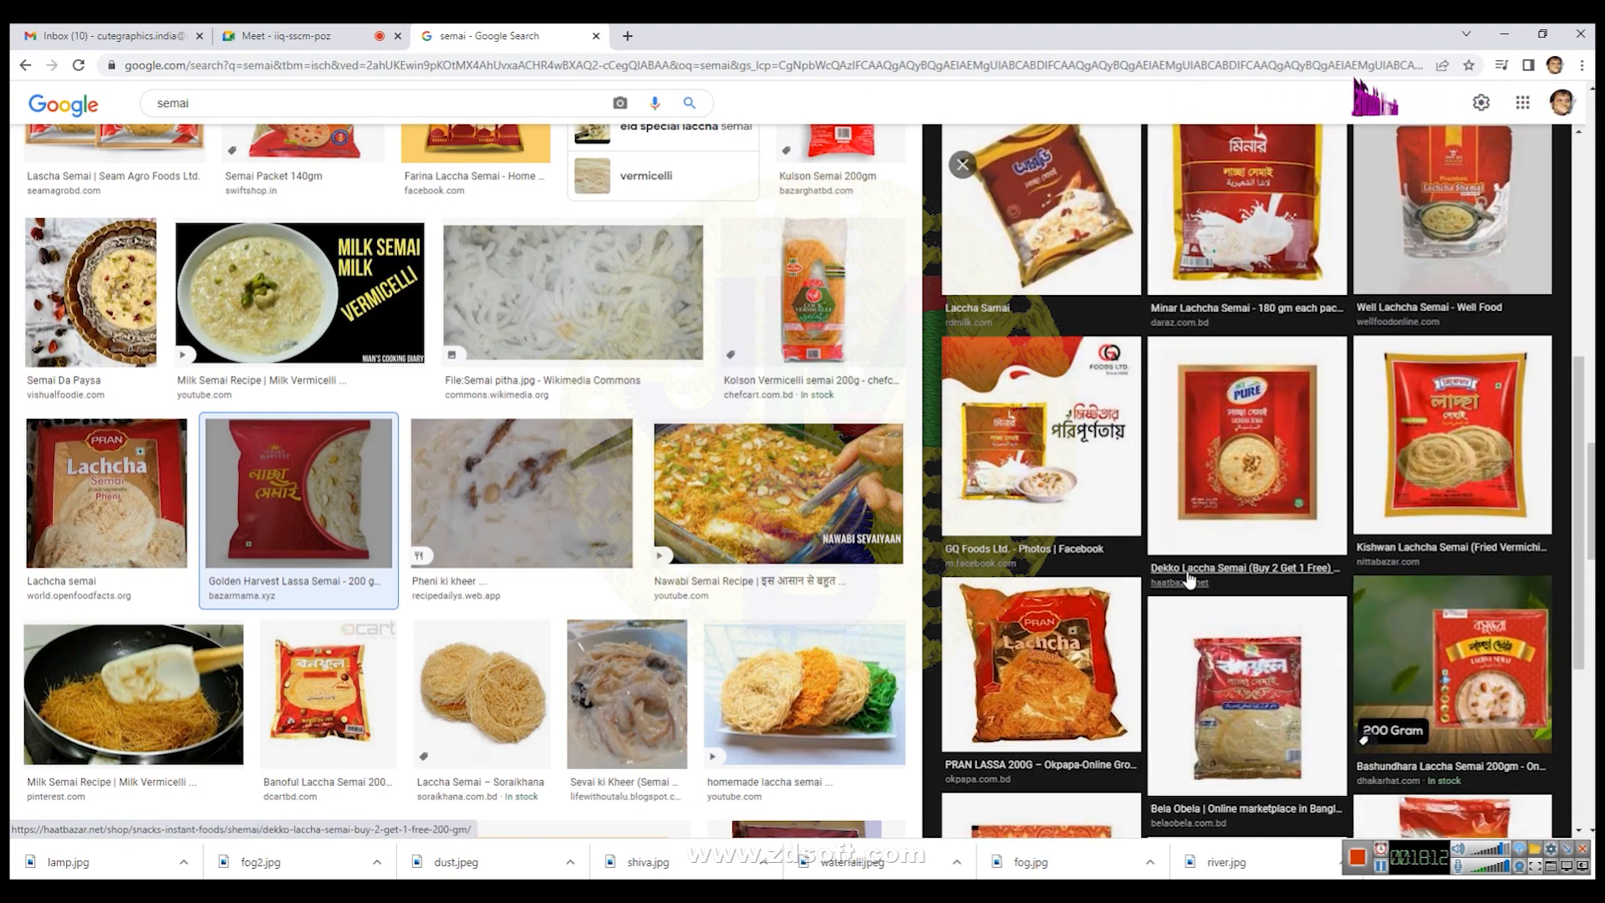
pyautogui.scroll(-2, 1189, 579)
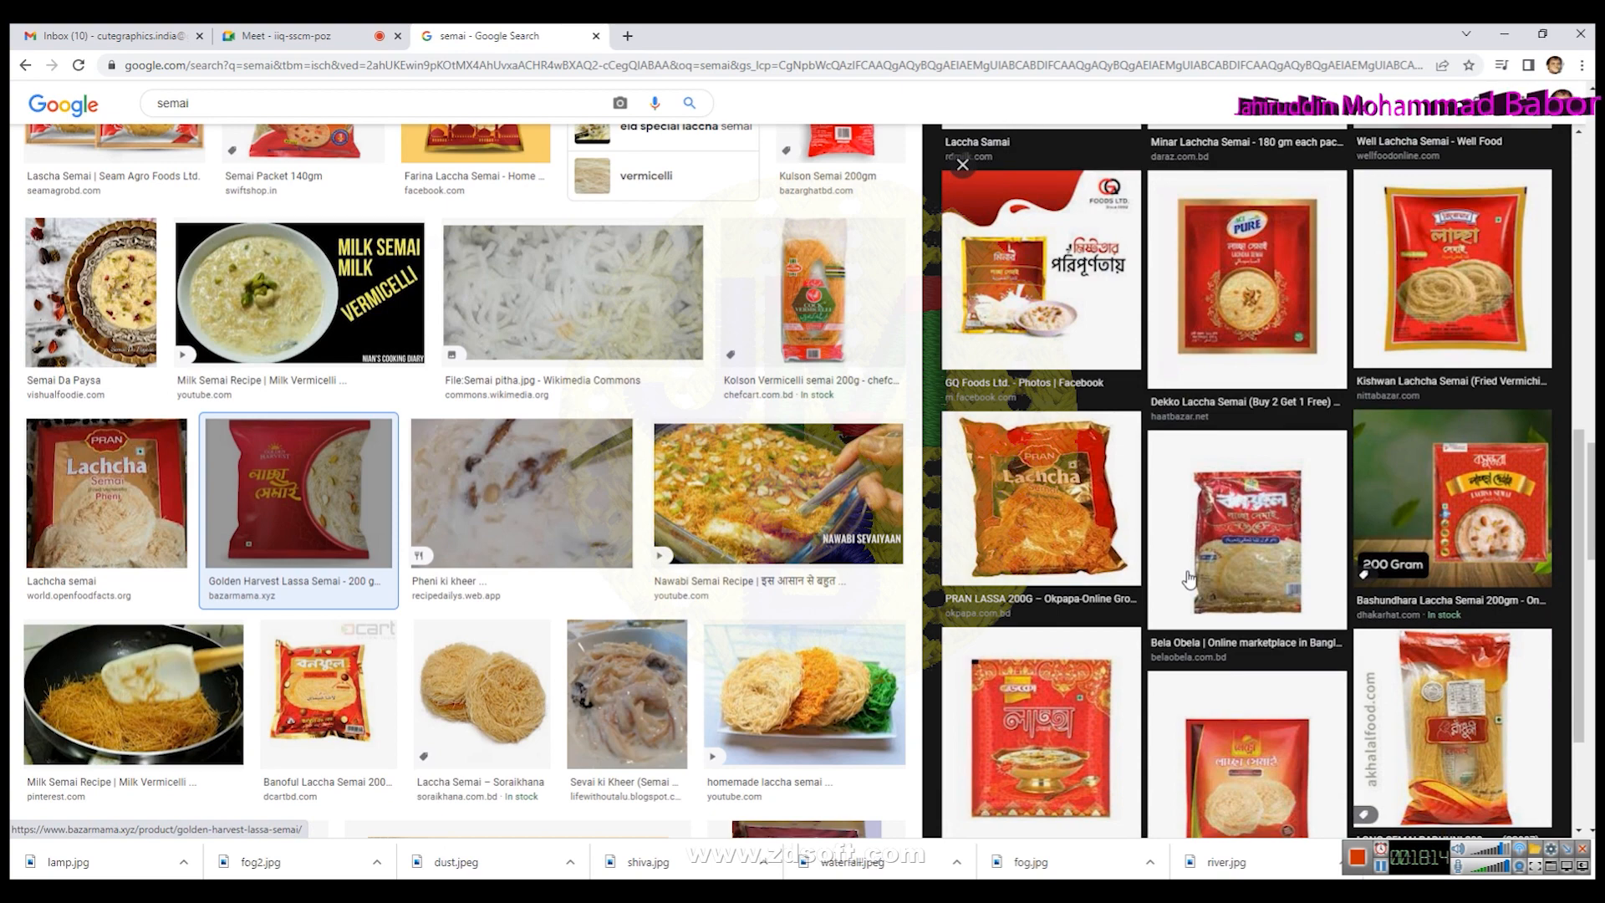
pyautogui.scroll(-3, 1188, 578)
pyautogui.scroll(10, 1178, 568)
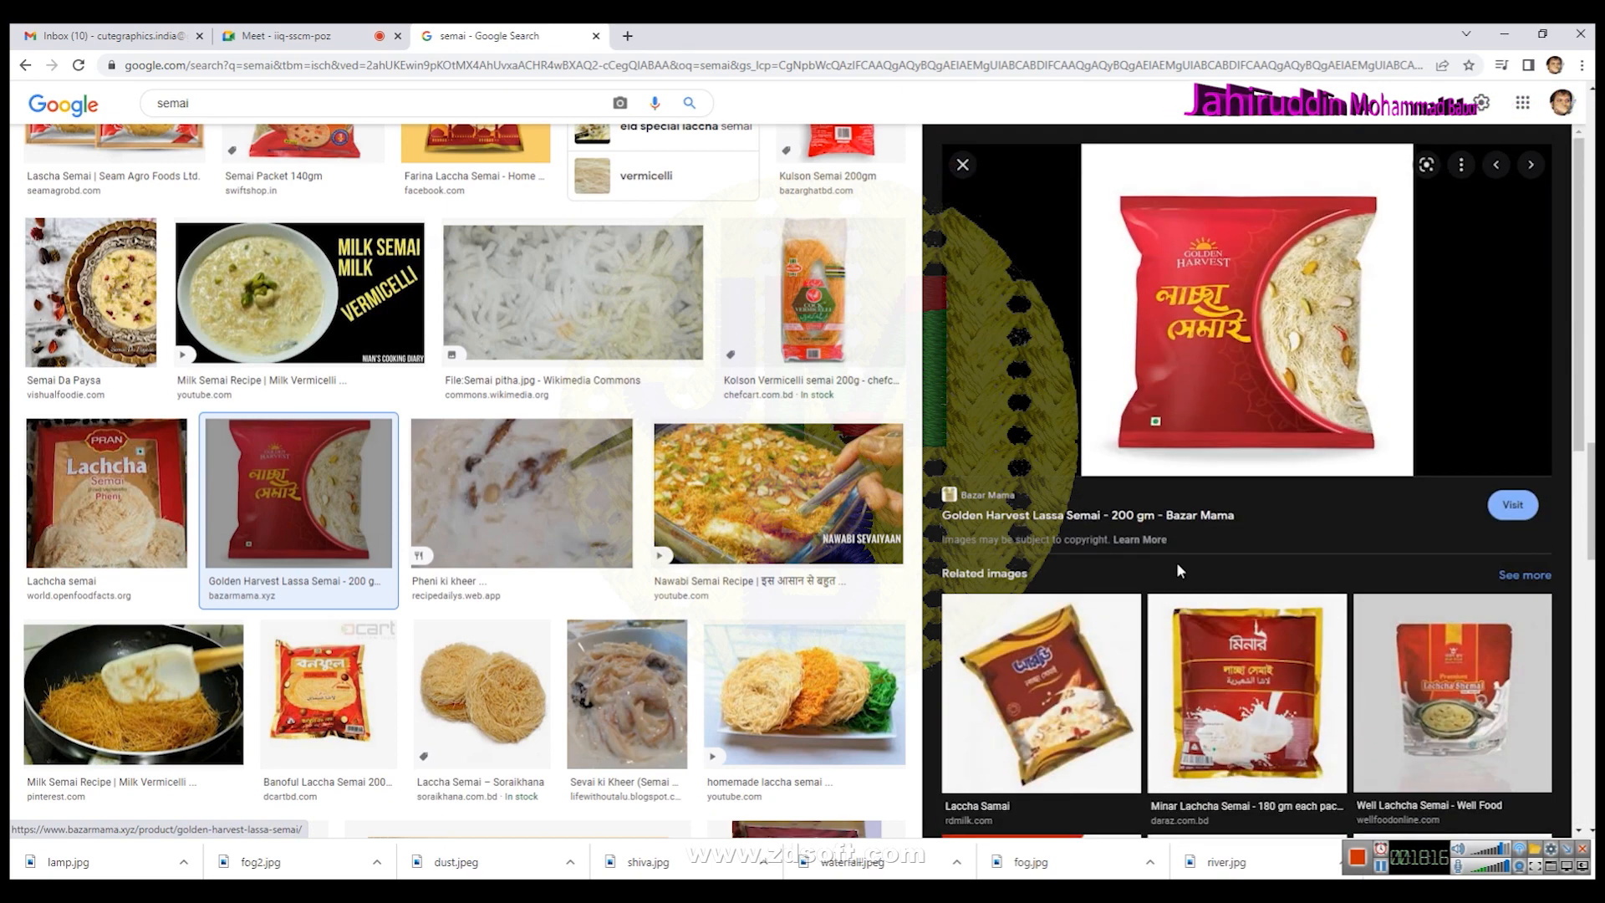
# - Save the Golden Harvest semai packet image to the Downloads folder as semai
pyautogui.rightClick(1216, 309)
pyautogui.click(1262, 483)
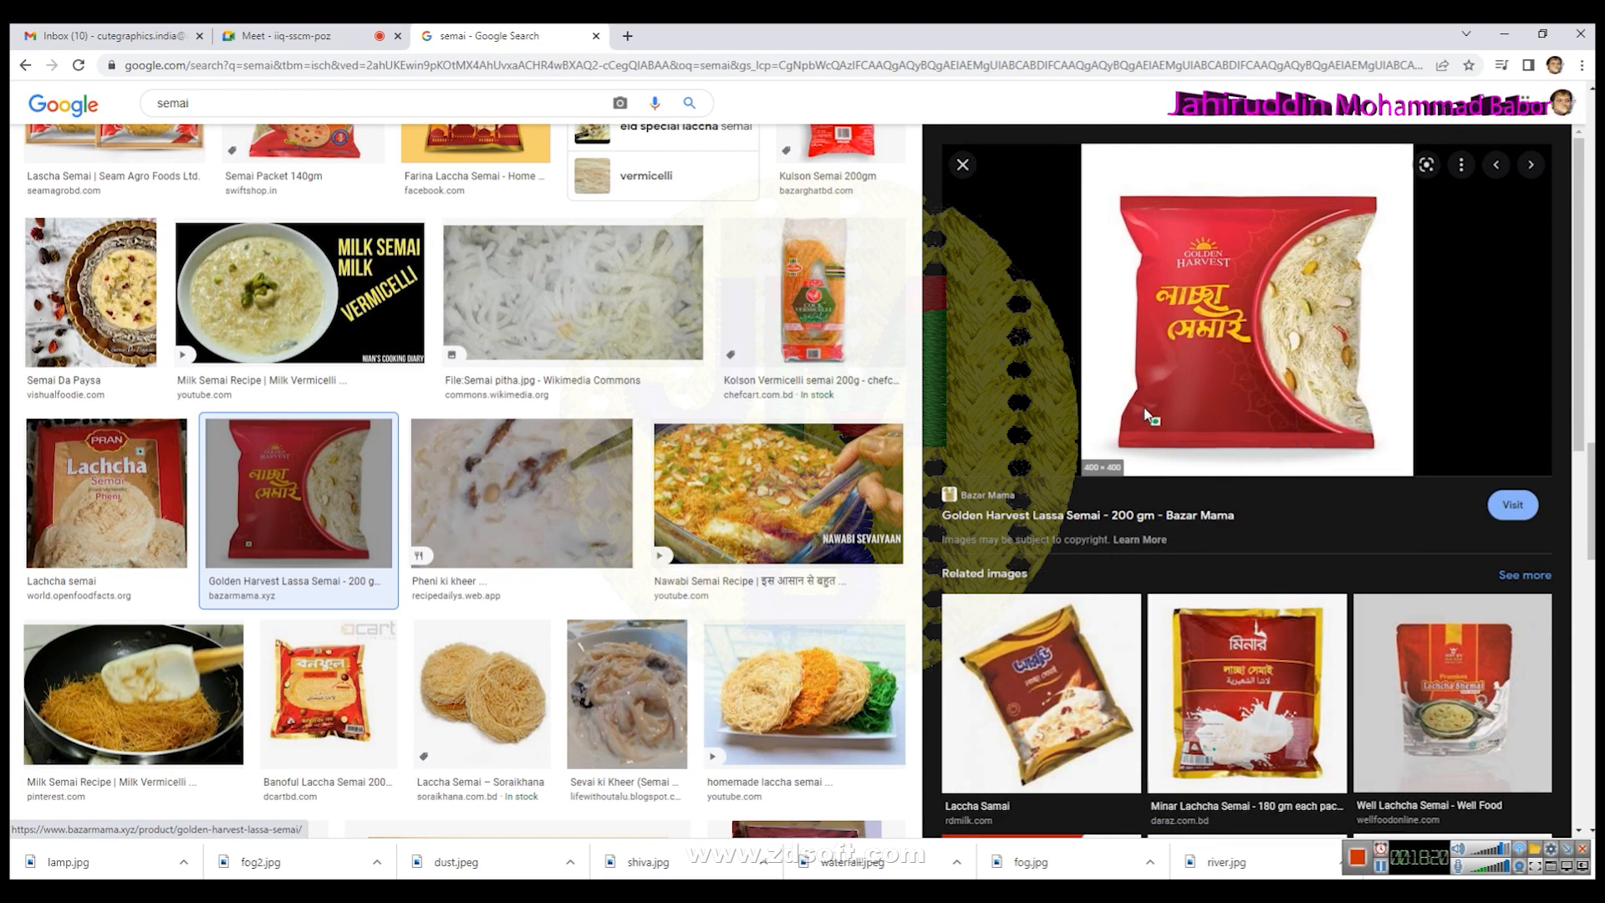
pyautogui.write('semai')
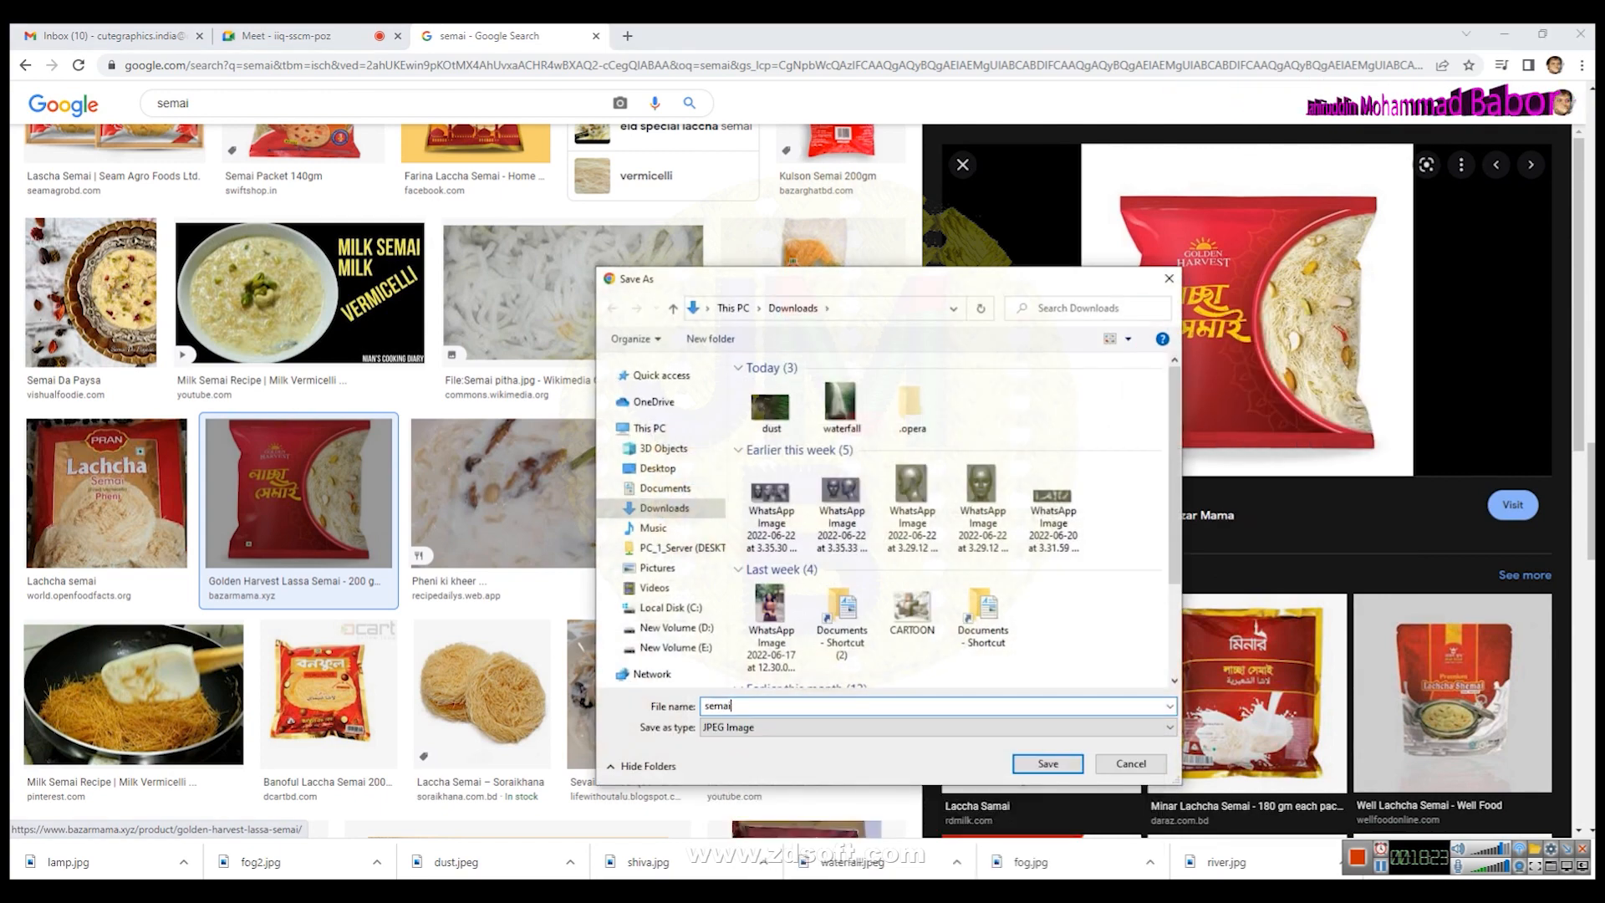
pyautogui.press('Return')
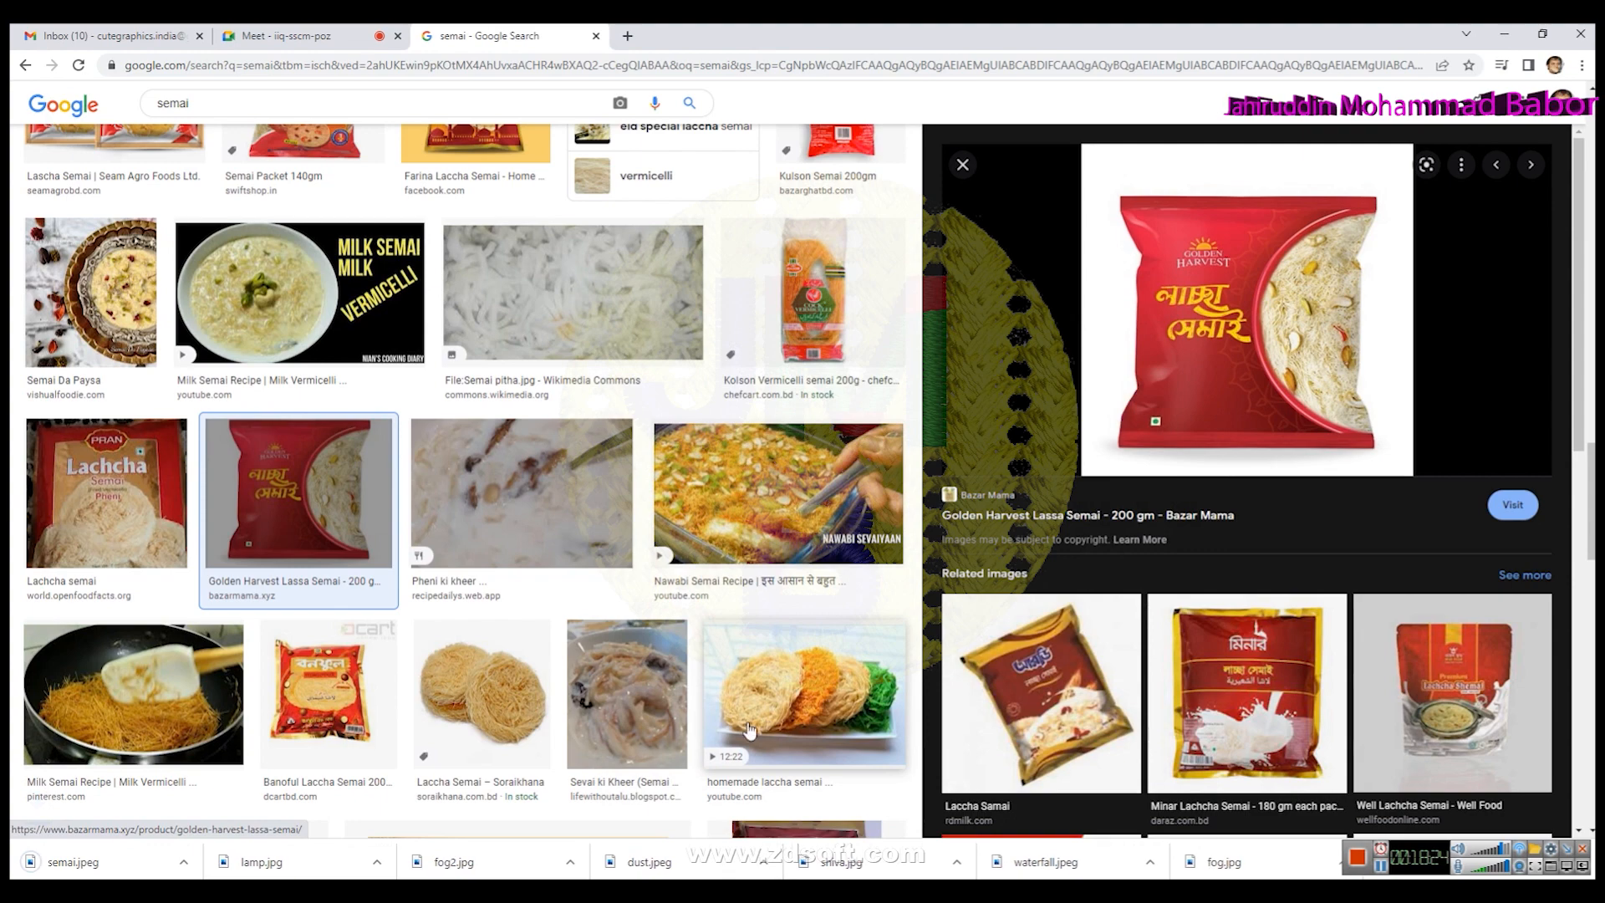
# - Import the semai image into the Eid Mubarak design and place it right of the lantern
pyautogui.hotkey('alt', 'Tab')
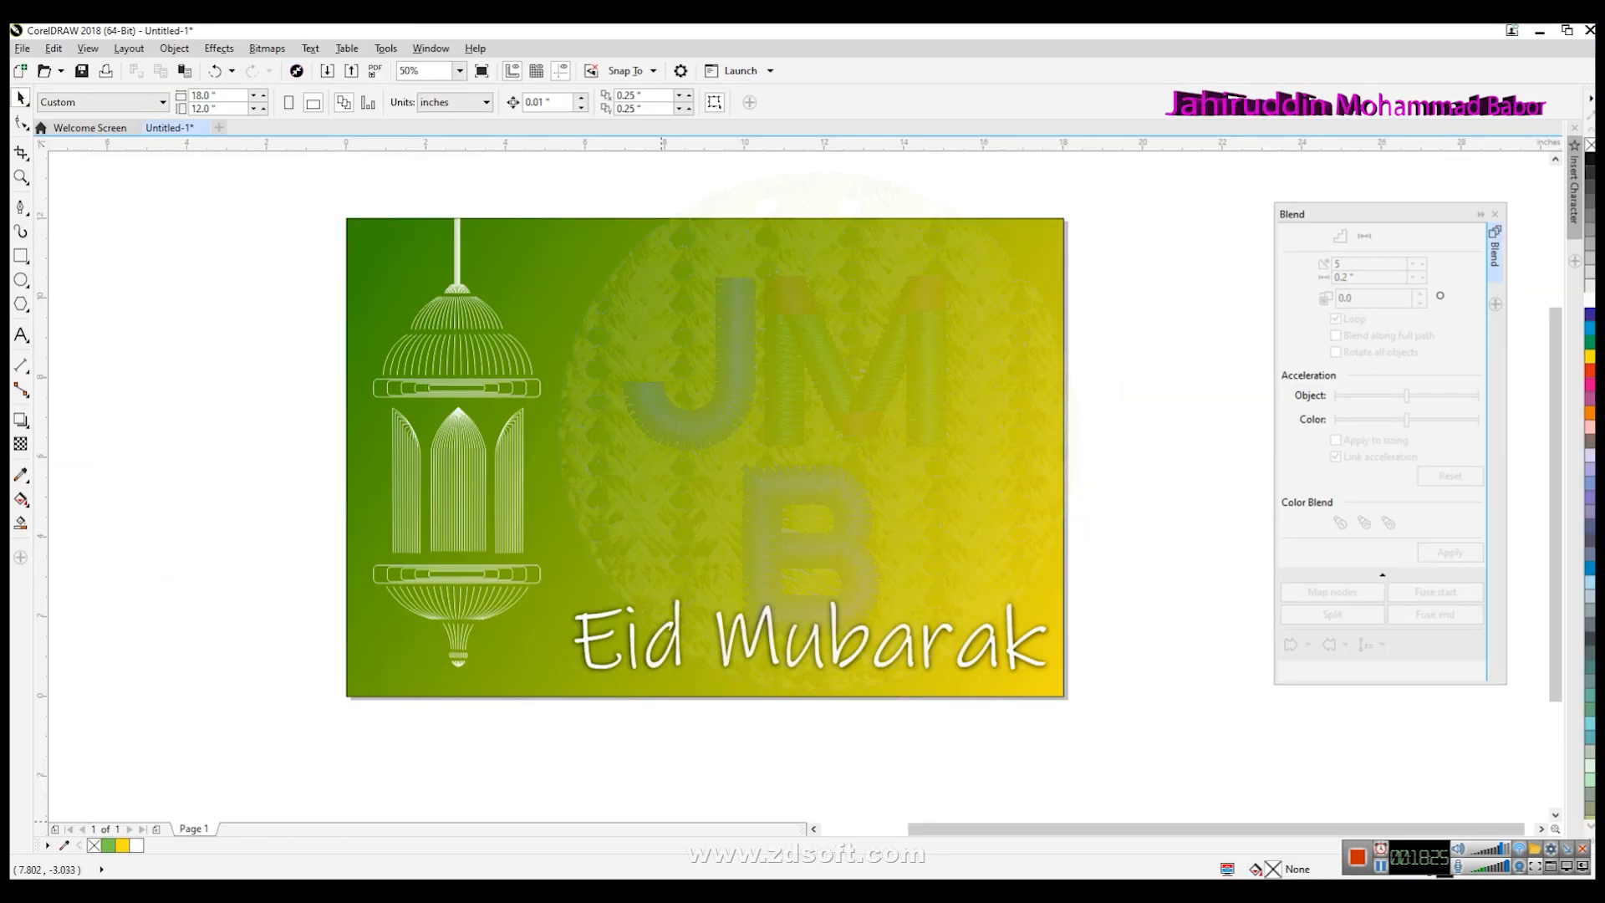
pyautogui.click(22, 48)
pyautogui.click(59, 306)
pyautogui.click(573, 324)
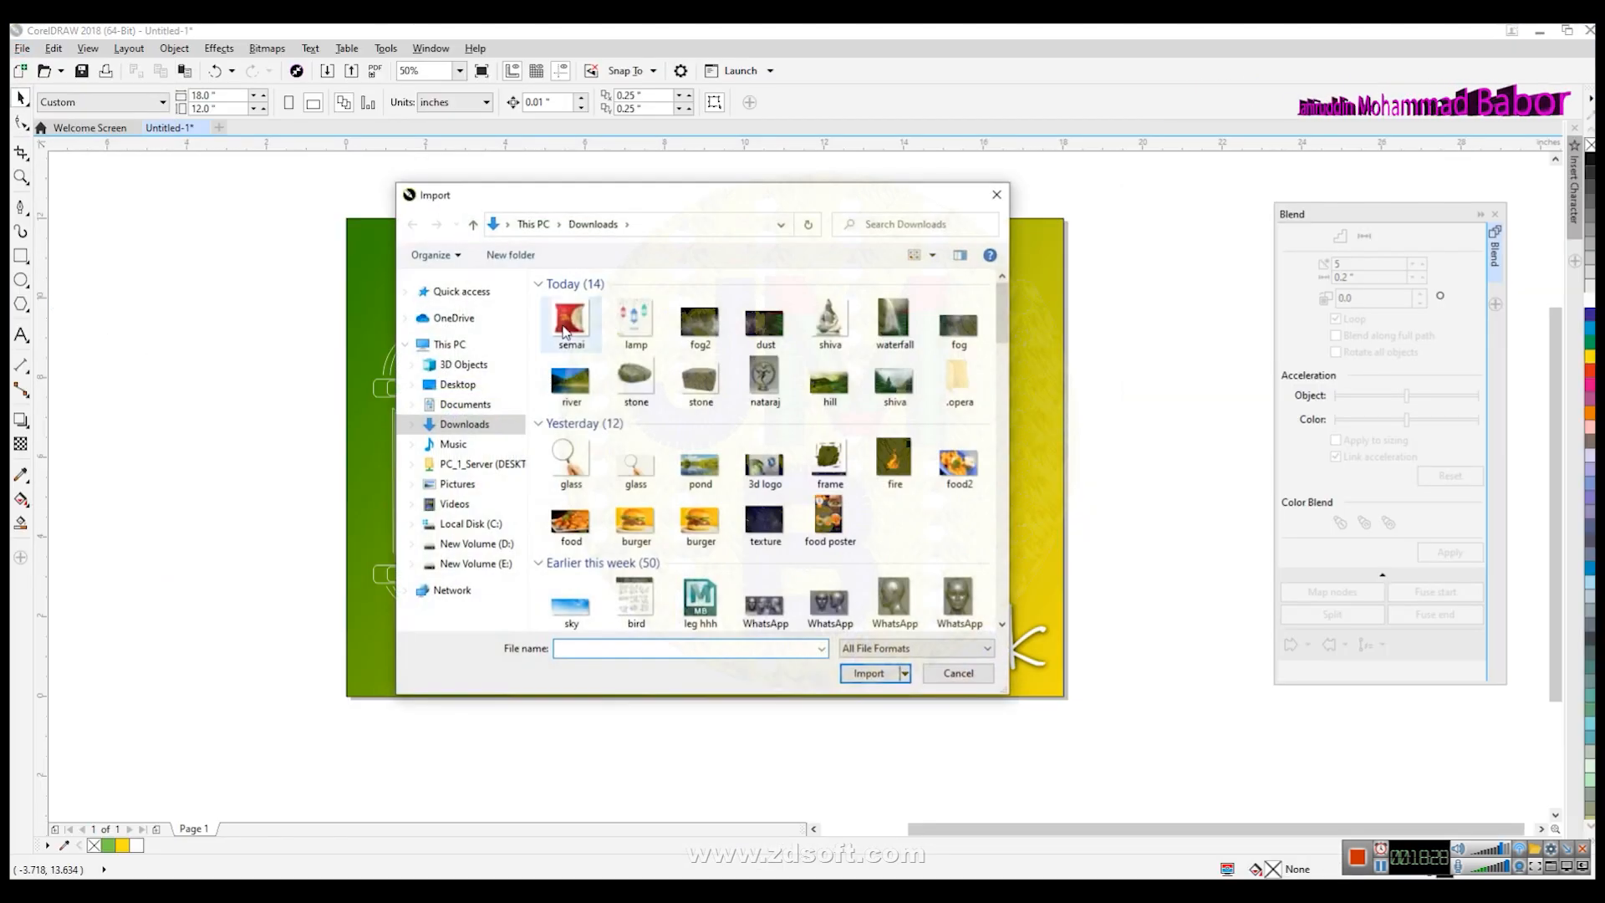
pyautogui.click(868, 673)
pyautogui.moveTo(201, 292); pyautogui.dragTo(473, 579)
pyautogui.moveTo(809, 475); pyautogui.dragTo(902, 465)
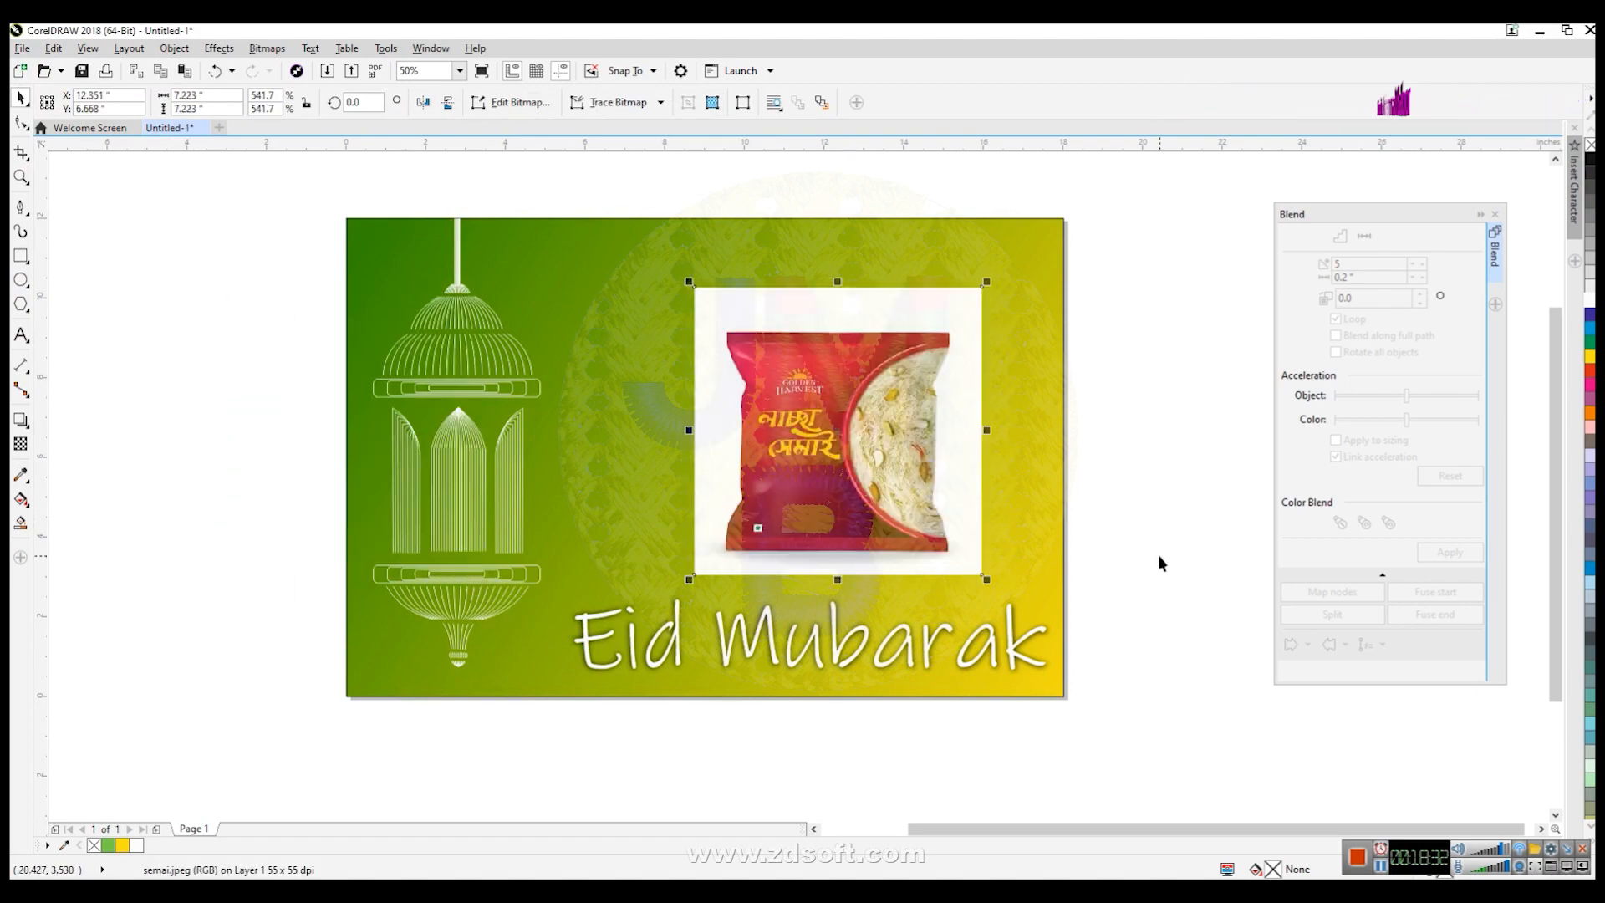
# - Trace the semai packet's left edge with the Bezier tool, from its top-left corner down to the bottom-left corner
pyautogui.click(1106, 534)
pyautogui.scroll(2, 1030, 465)
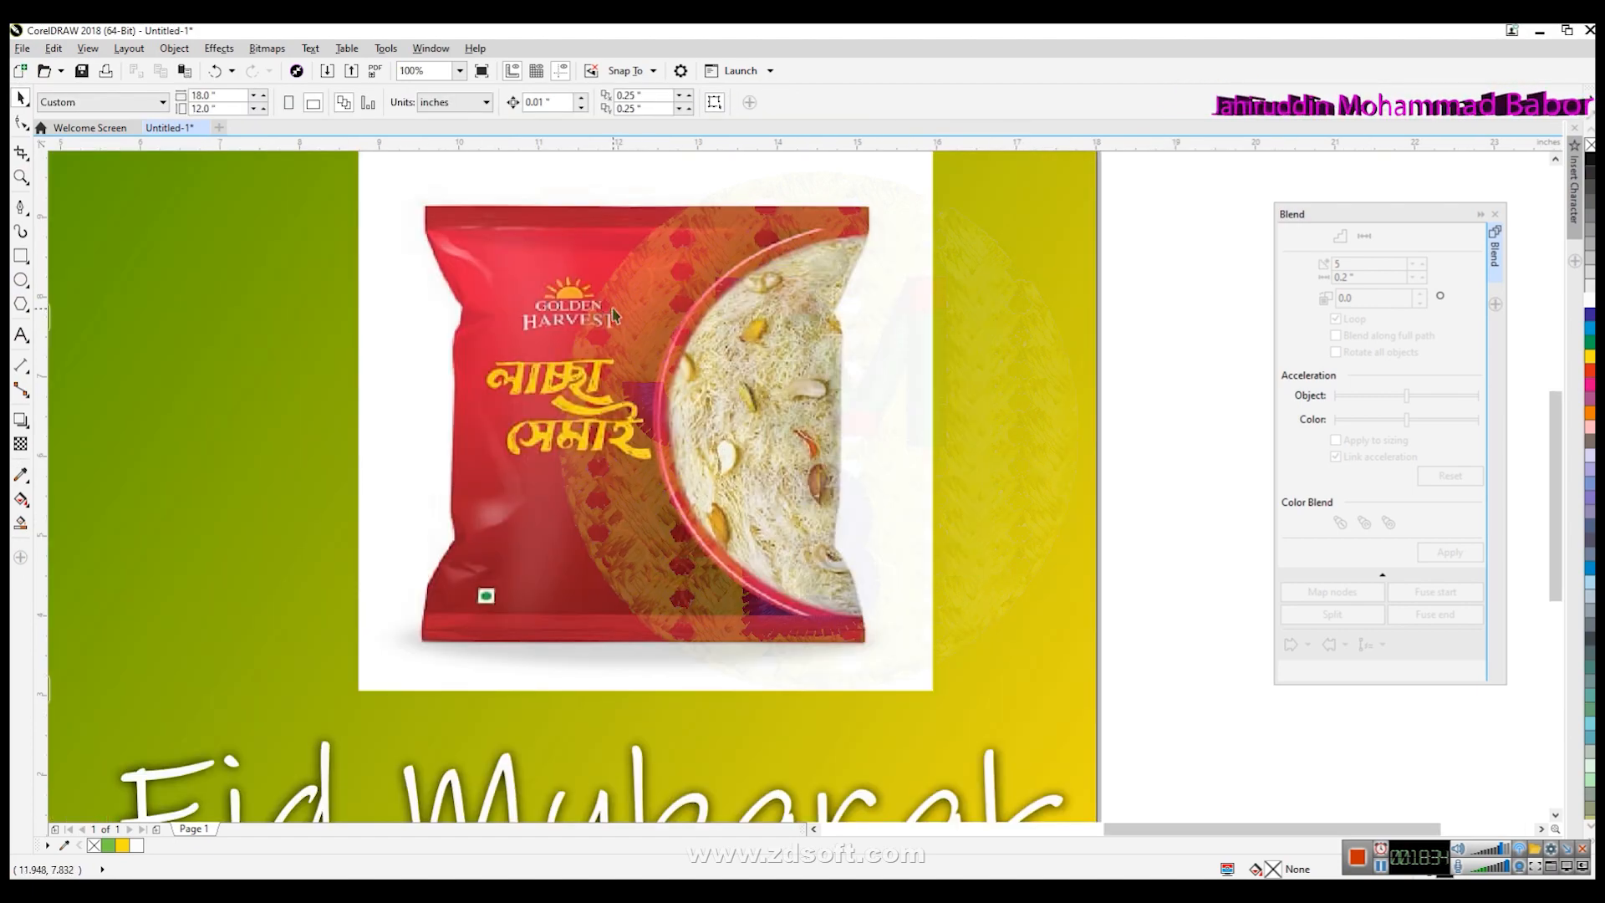
pyautogui.scroll(1, 615, 319)
pyautogui.scroll(-2, 669, 467)
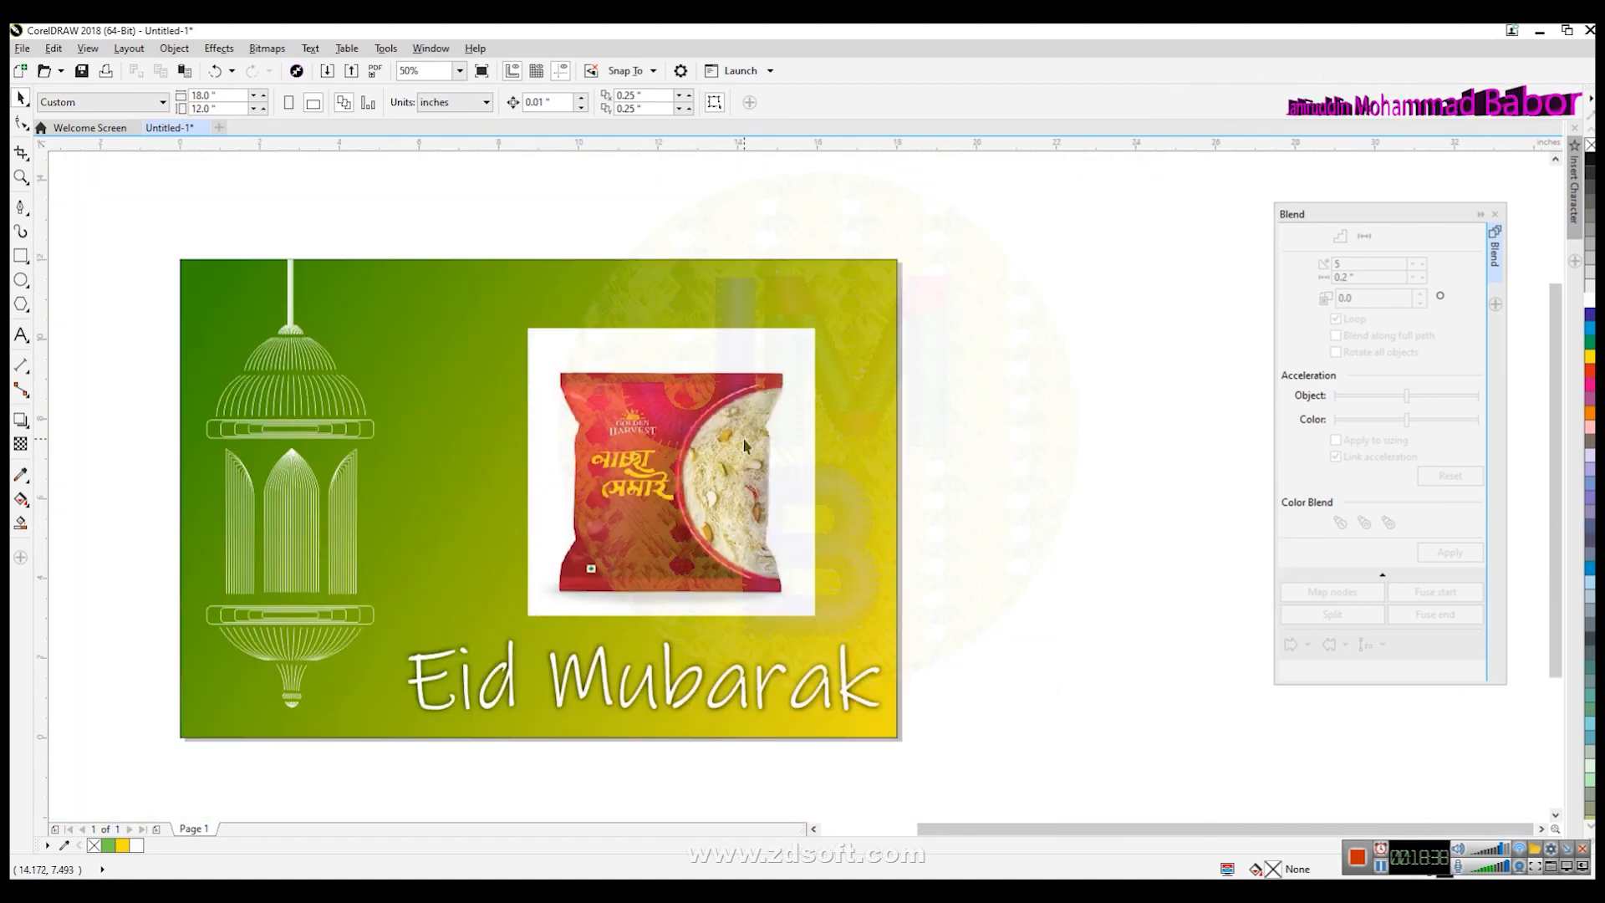
pyautogui.click(726, 522)
pyautogui.click(1021, 470)
pyautogui.scroll(1, 697, 438)
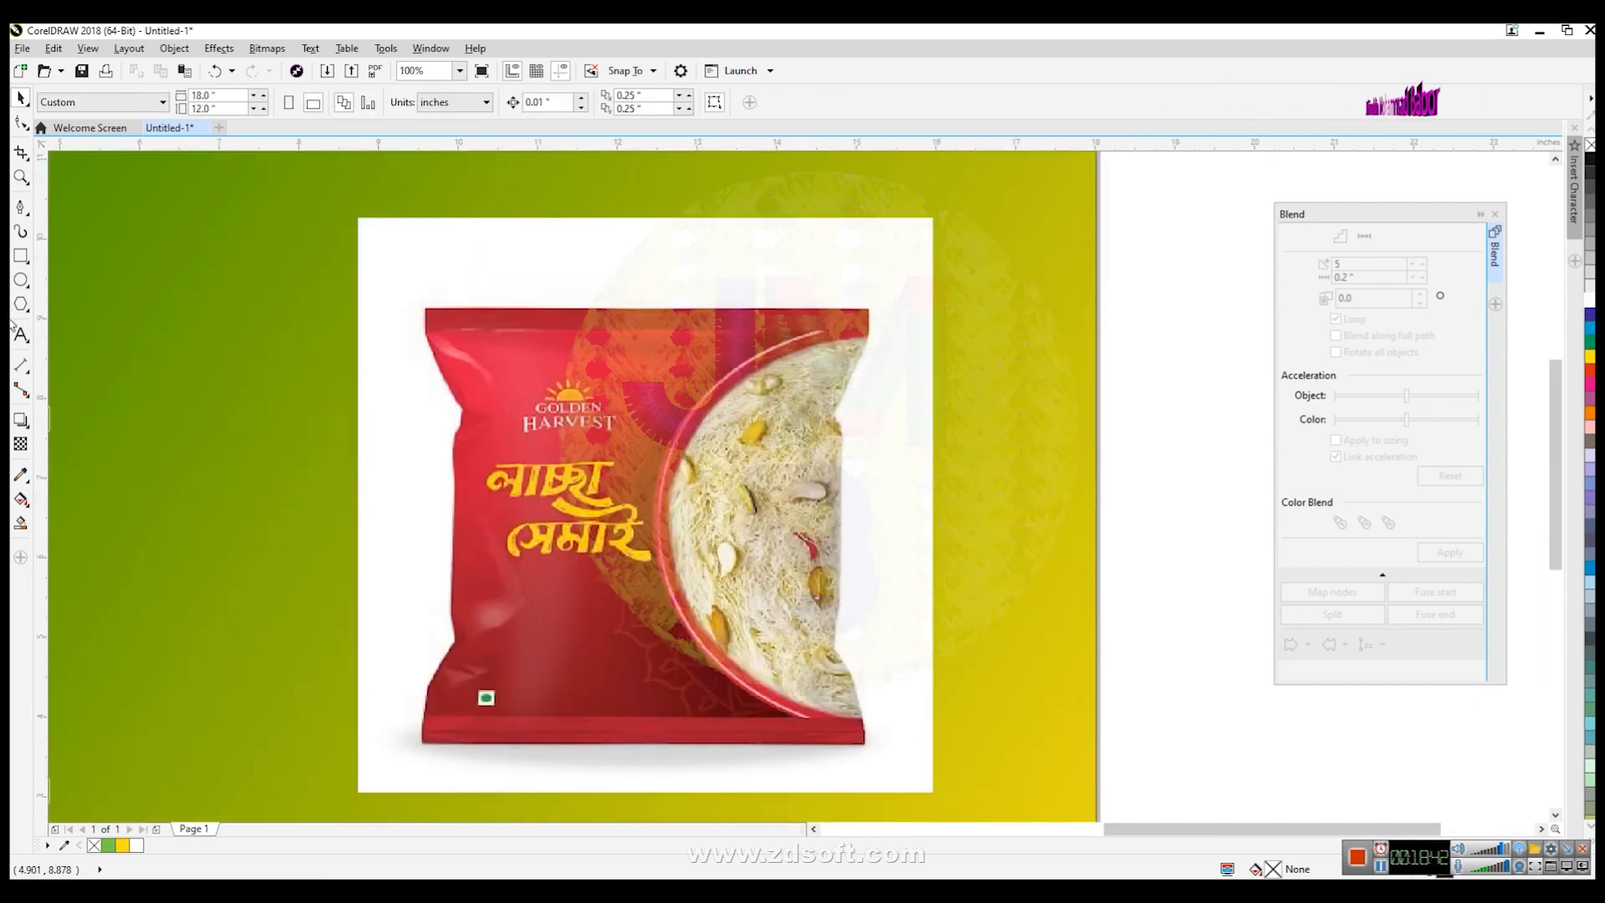
pyautogui.click(21, 207)
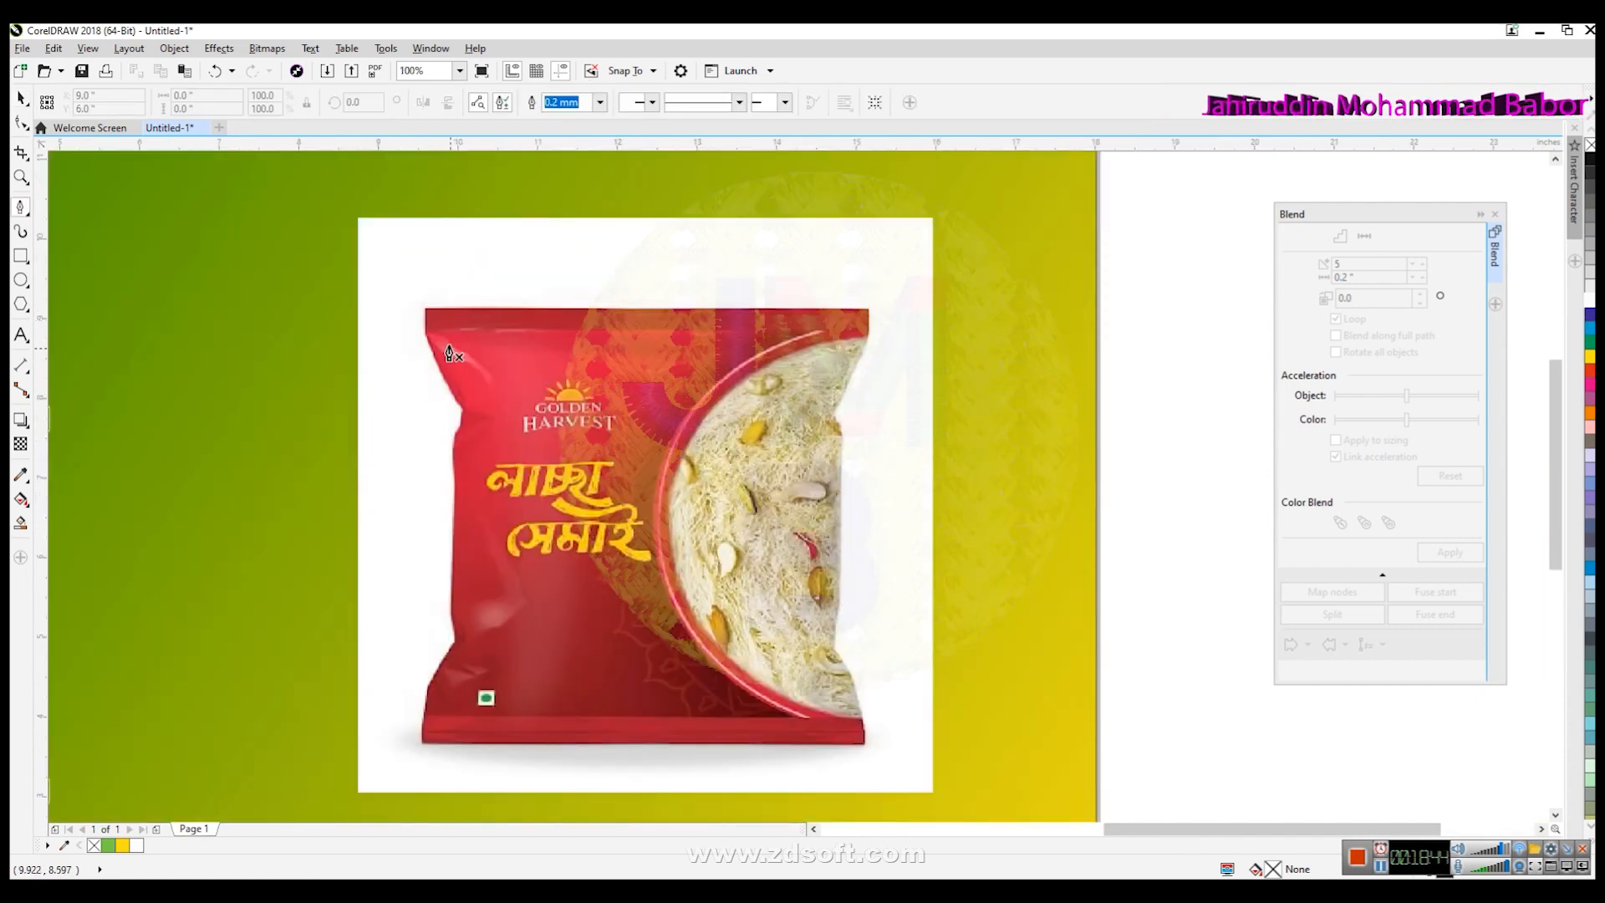
pyautogui.click(426, 309)
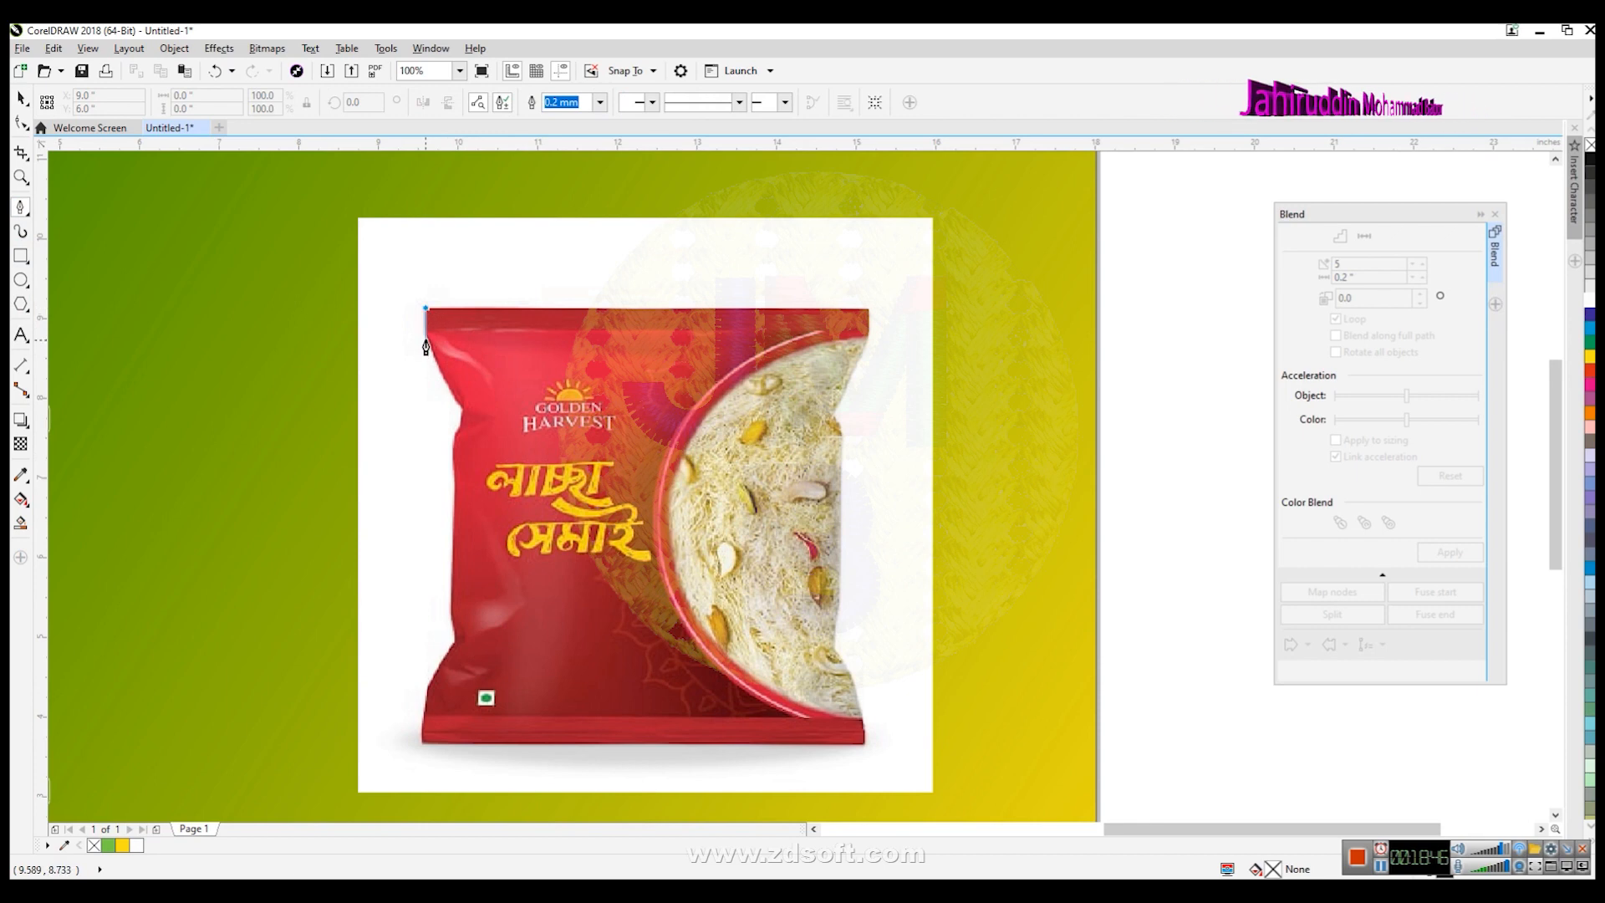
pyautogui.click(425, 337)
pyautogui.click(461, 407)
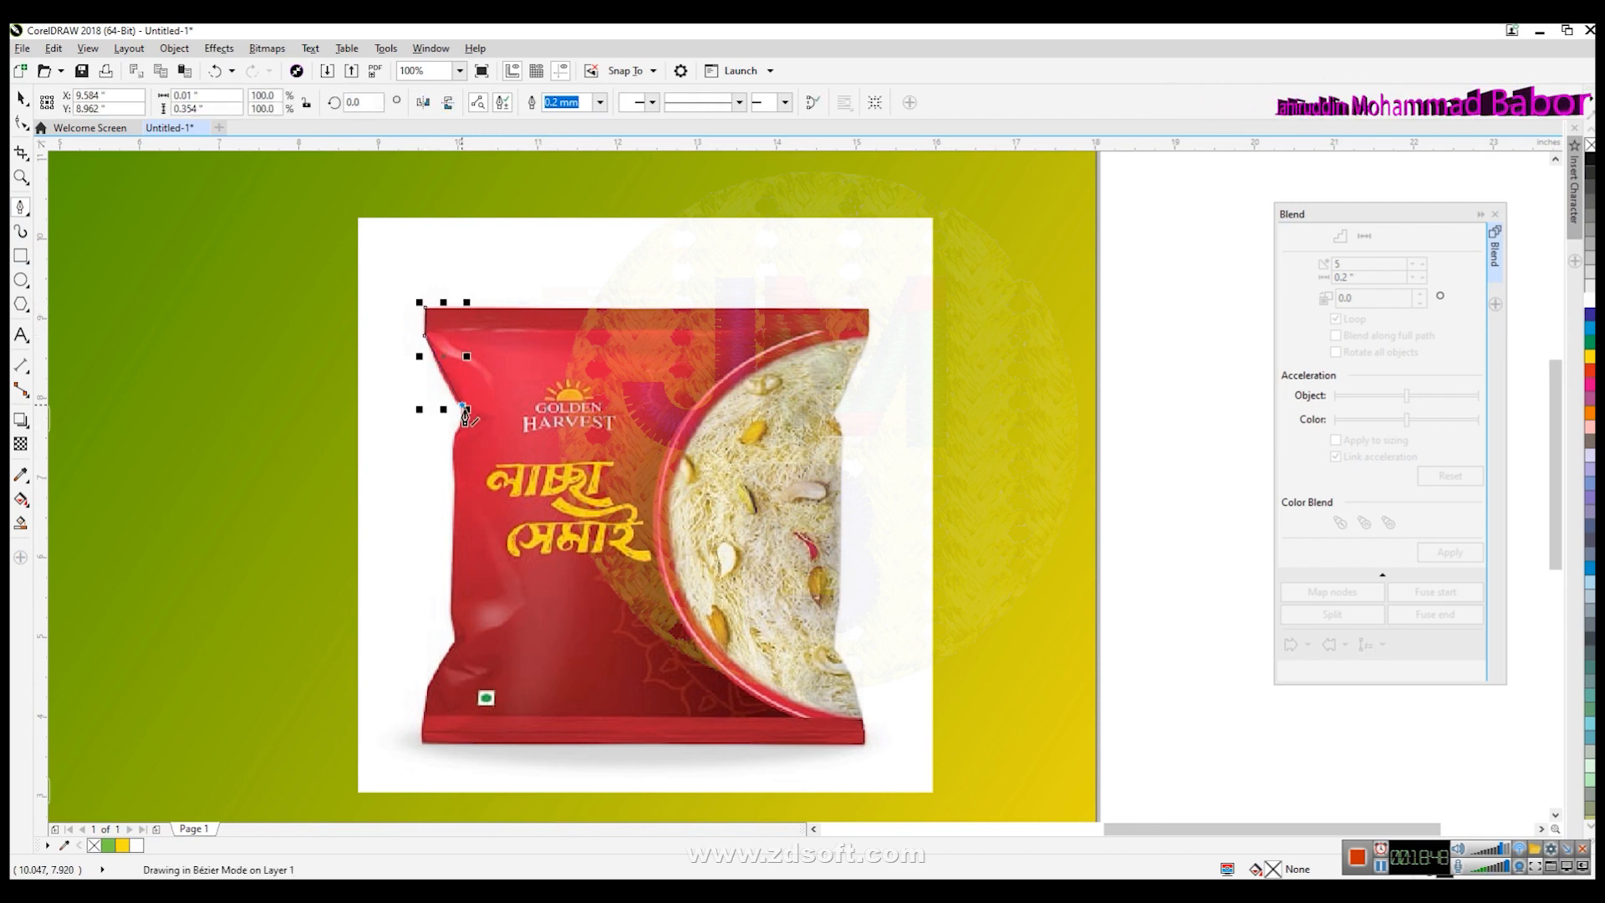
pyautogui.click(452, 438)
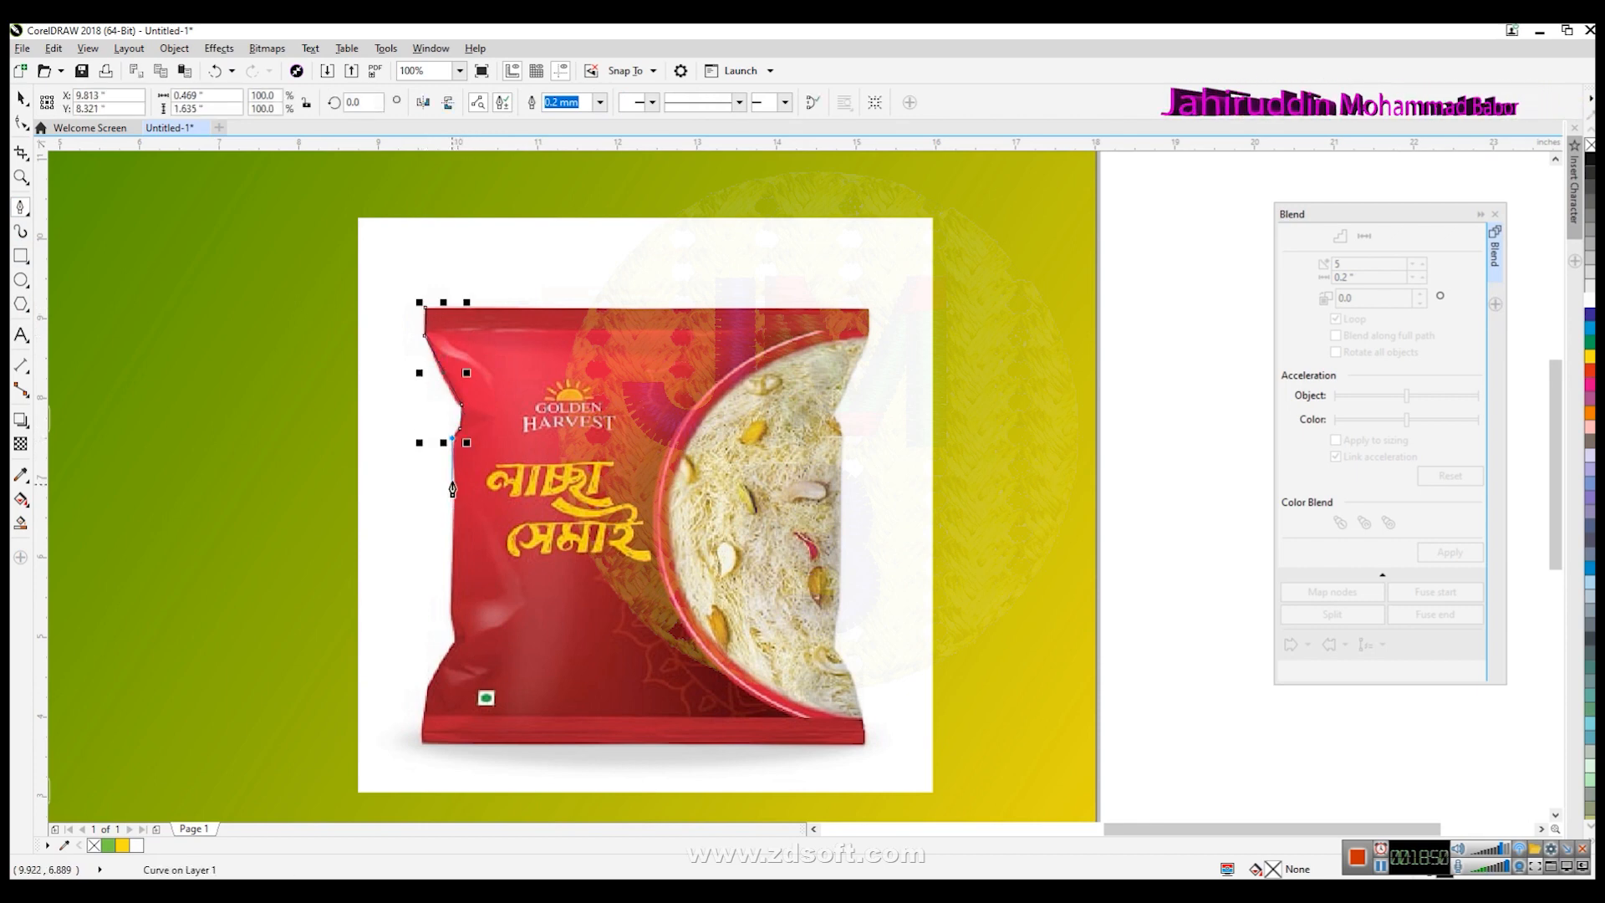
pyautogui.click(451, 610)
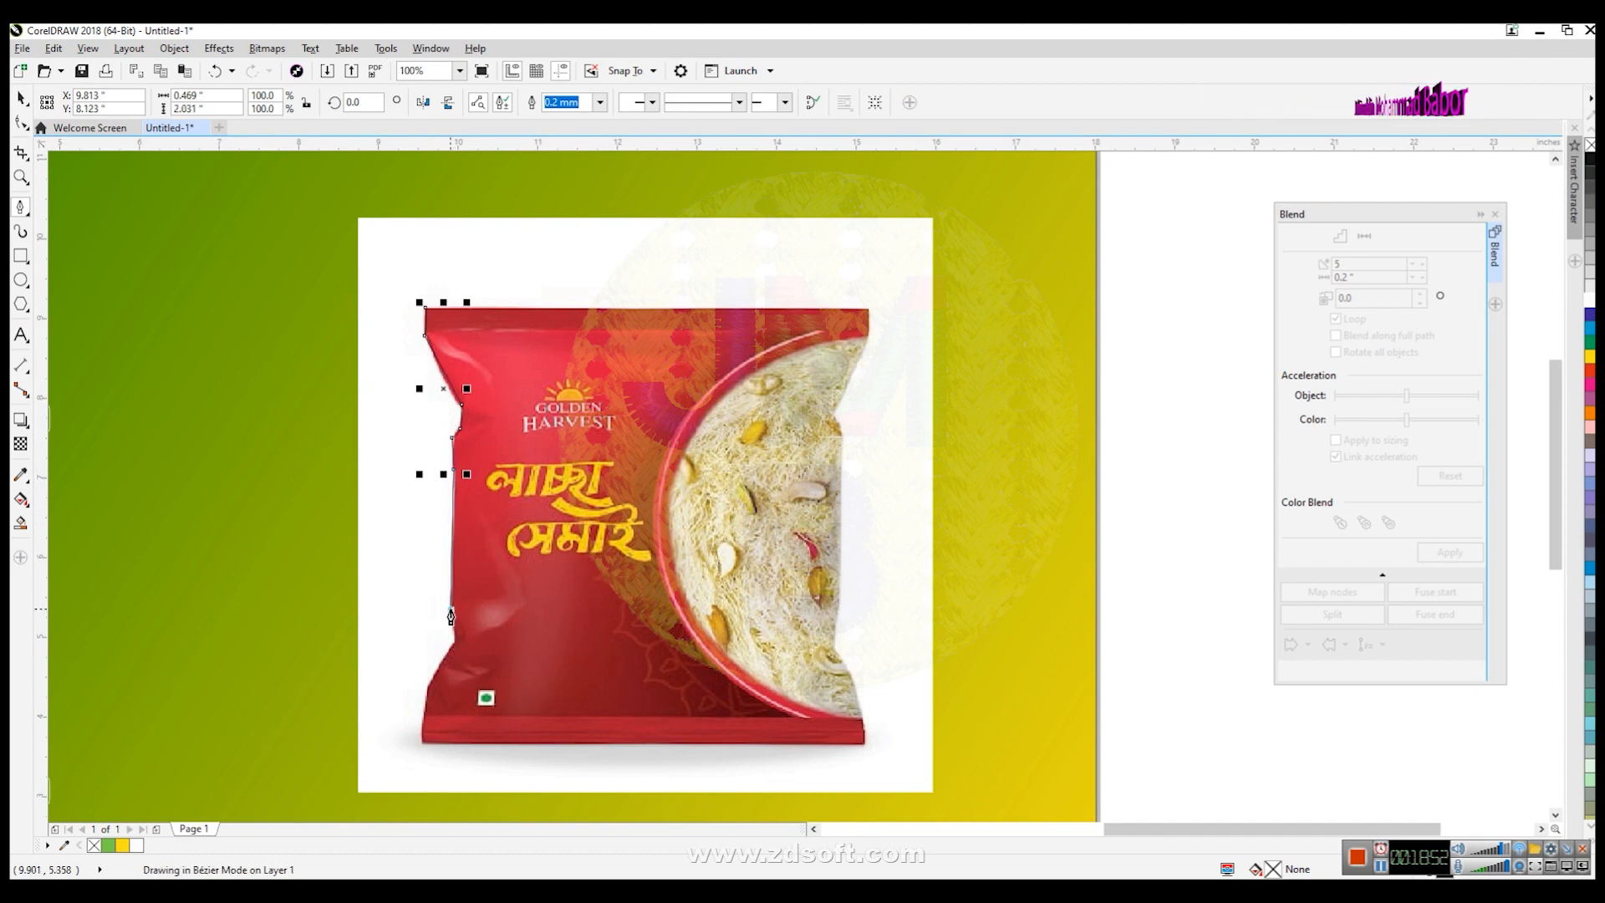
pyautogui.click(457, 644)
pyautogui.click(428, 692)
pyautogui.click(421, 724)
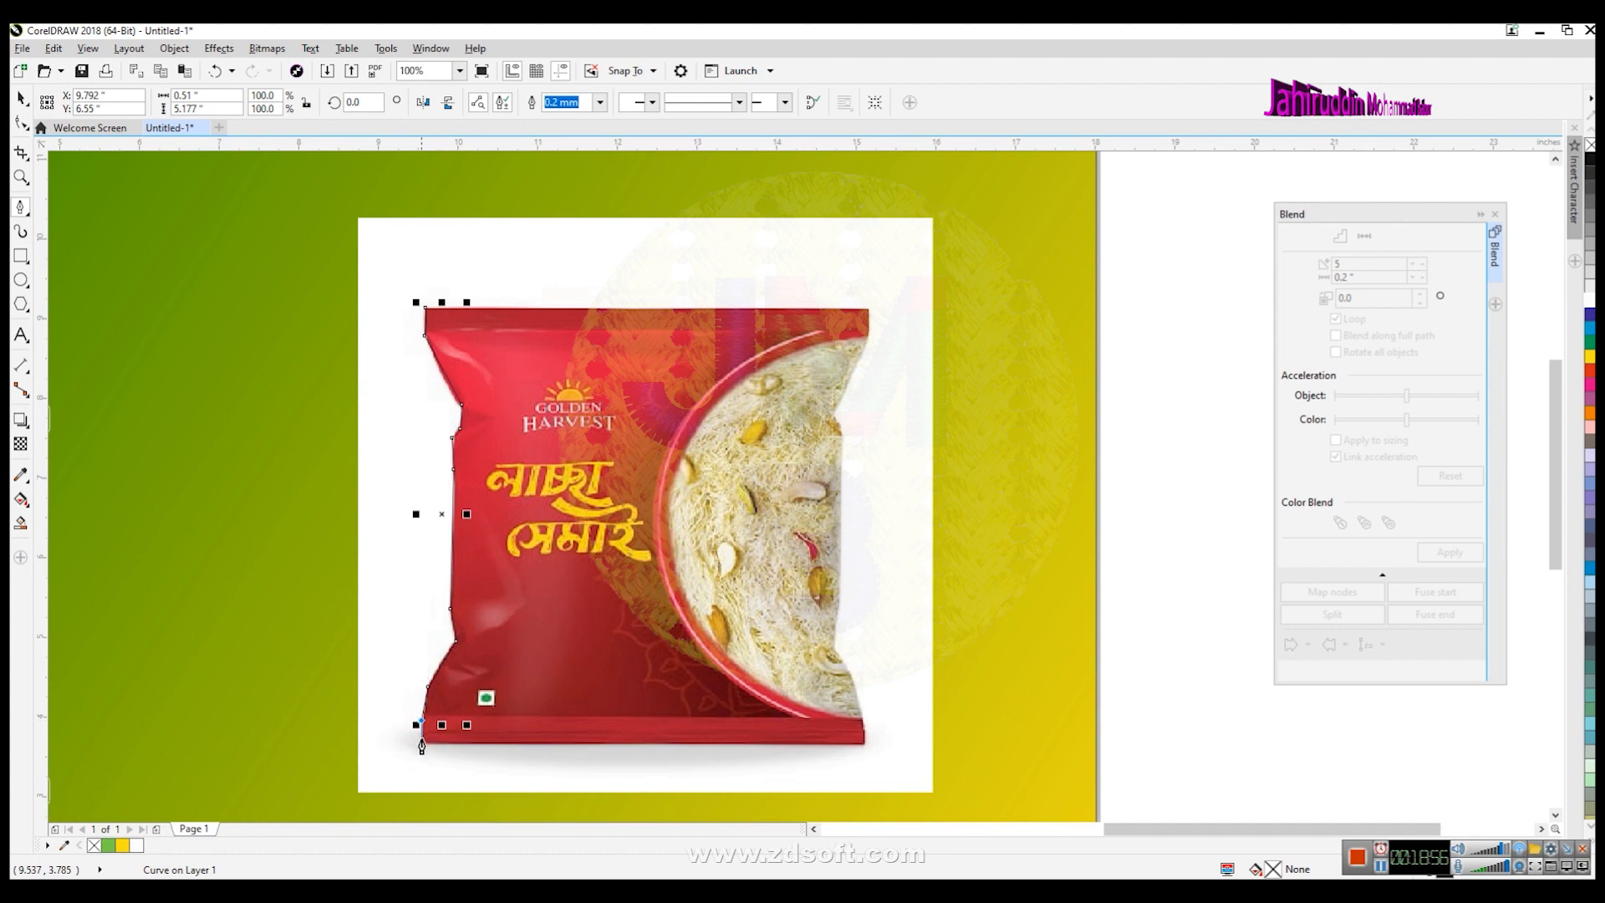
# - Continue the Bezier outline along the packet's bottom and right edge and close it at the top-left corner
pyautogui.click(865, 739)
pyautogui.click(862, 717)
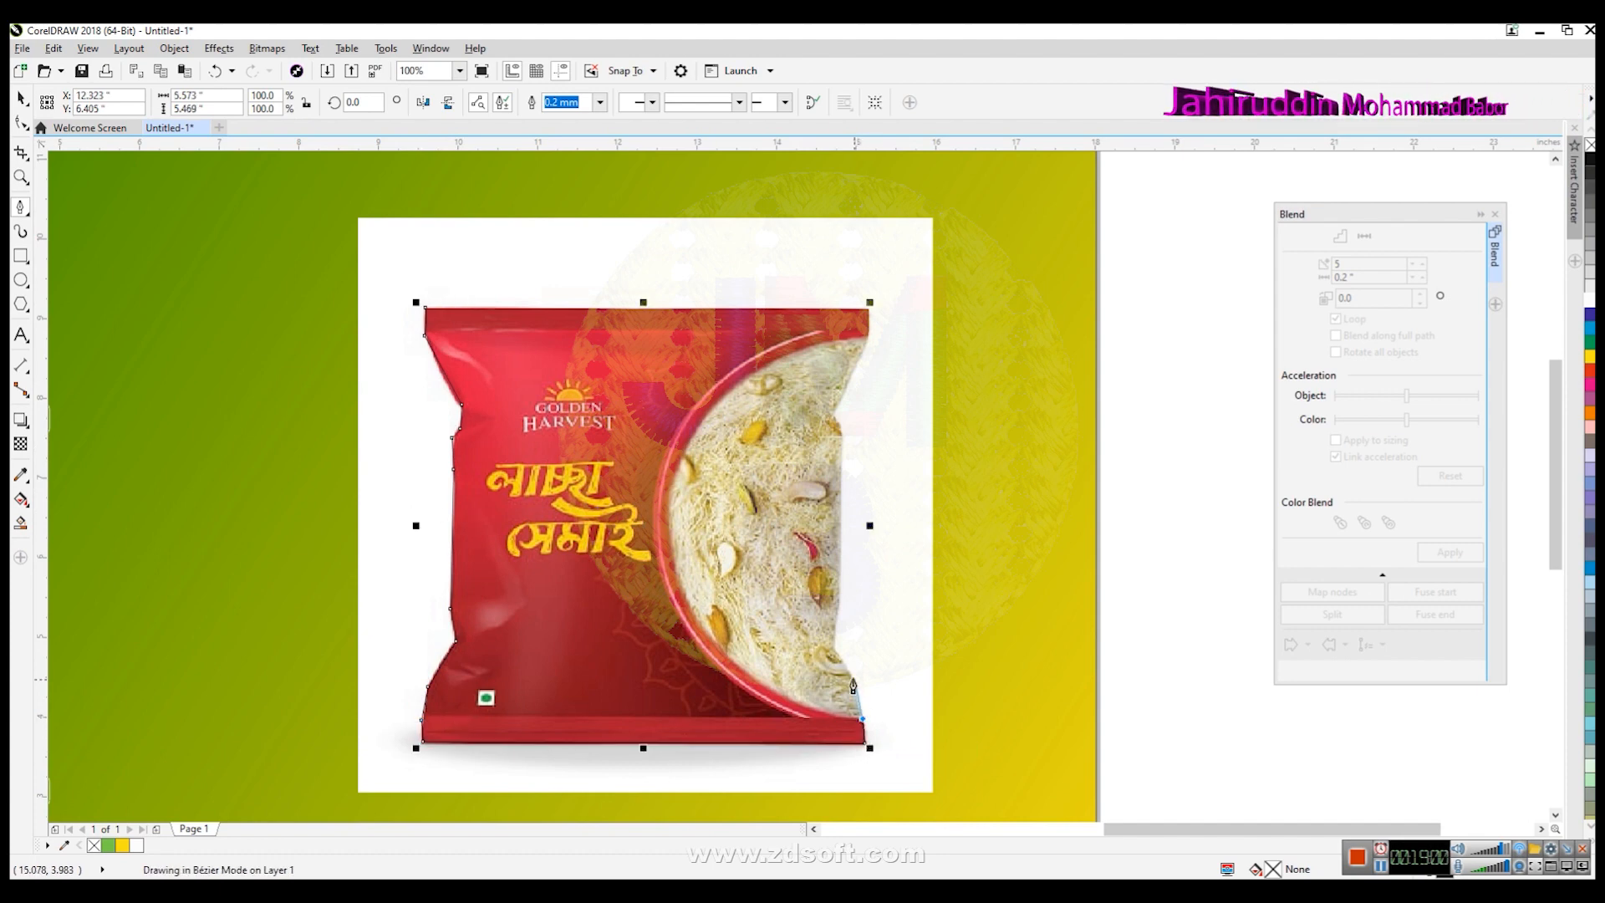
pyautogui.click(832, 648)
pyautogui.click(839, 608)
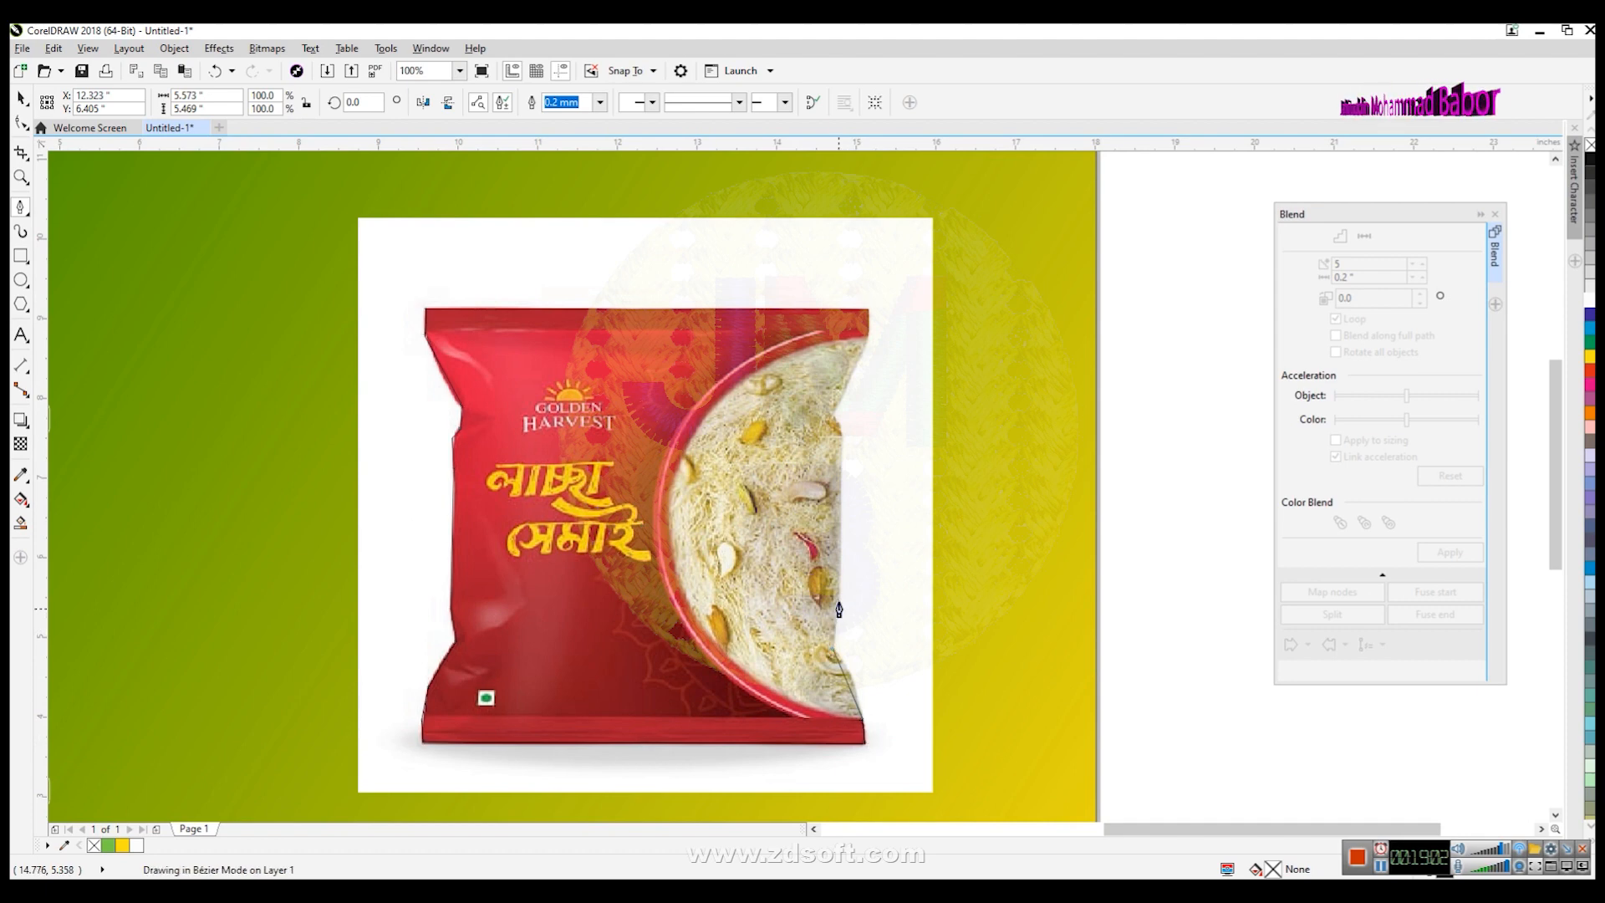
pyautogui.click(841, 432)
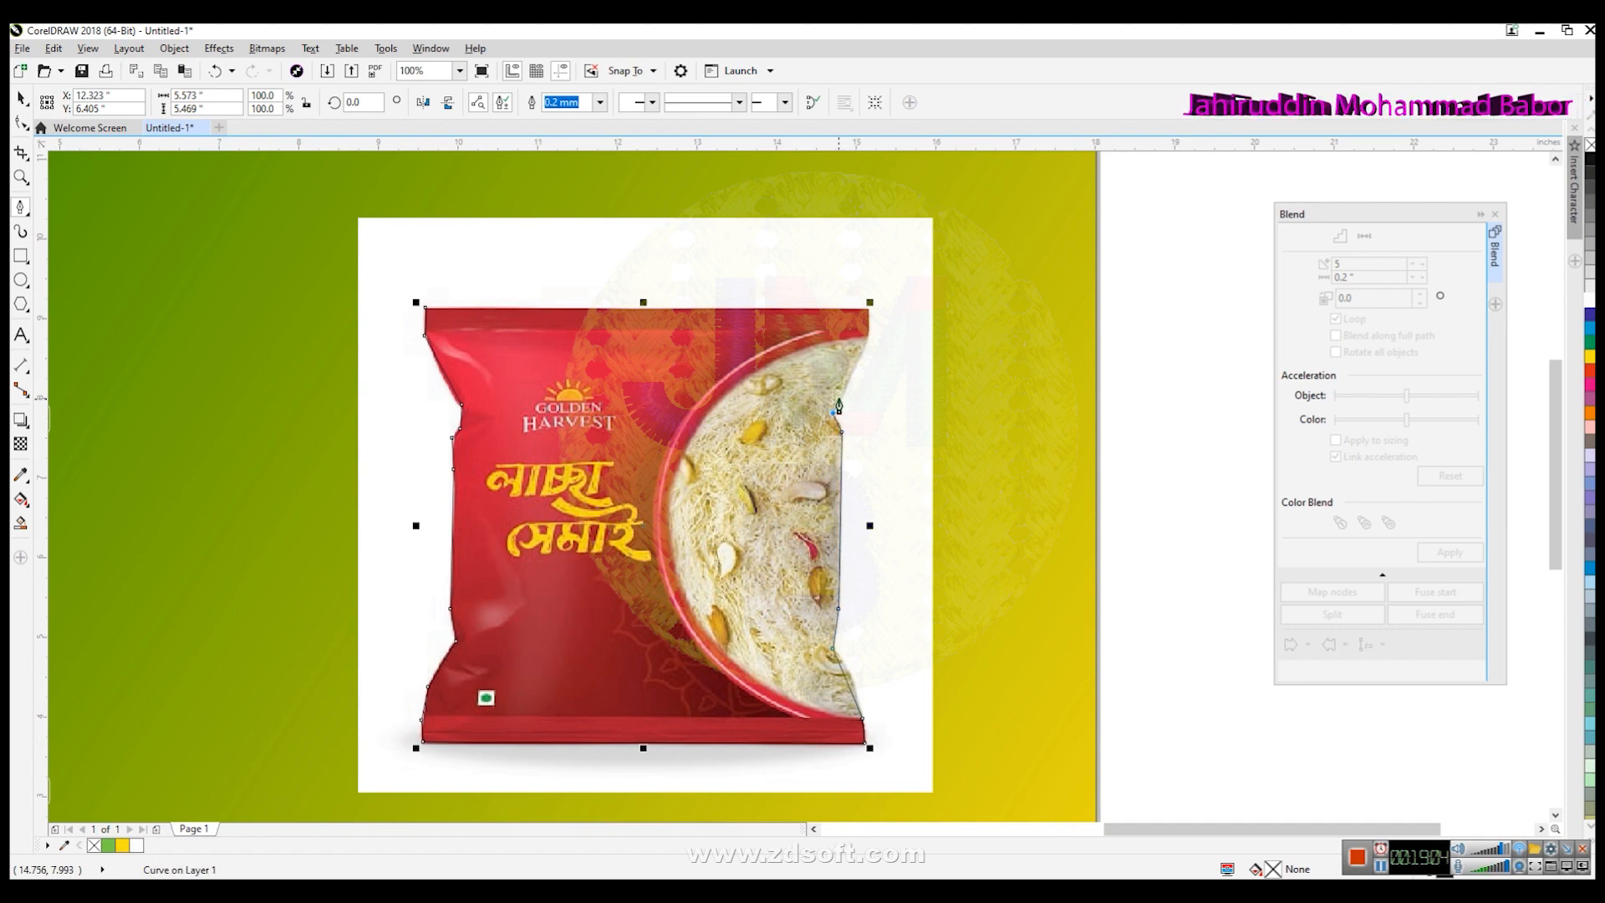
pyautogui.click(846, 381)
pyautogui.click(867, 309)
pyautogui.click(425, 309)
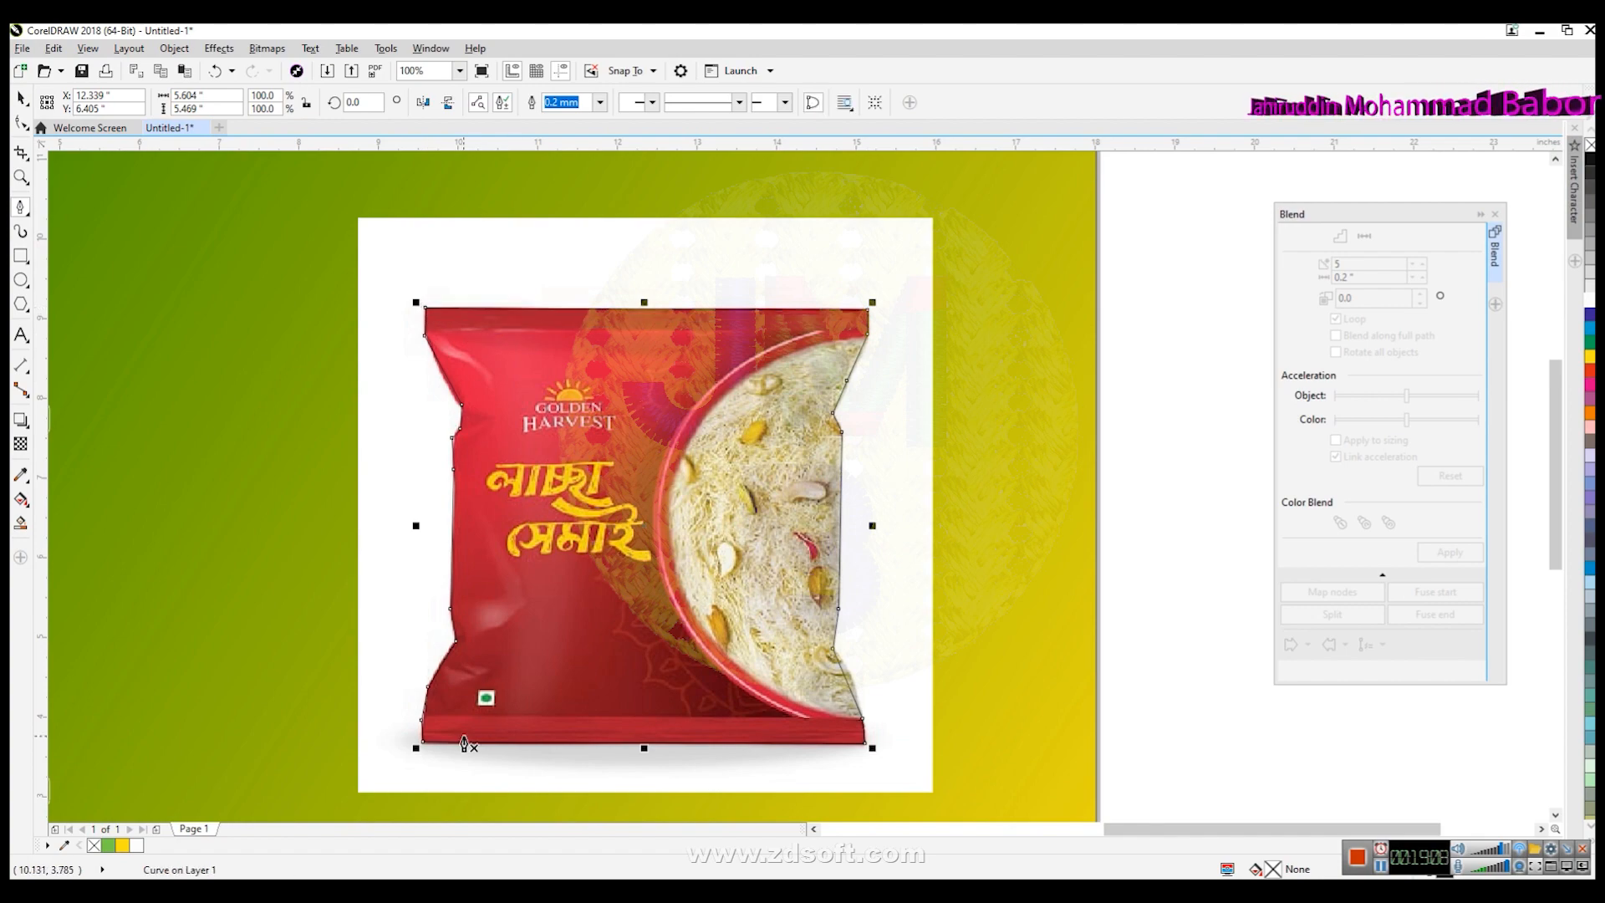
# - Refine the traced outline's lower-left nodes with the Shape tool, converting a segment to a curve and bending it to the packet edge
pyautogui.scroll(1, 464, 736)
pyautogui.scroll(1, 440, 719)
pyautogui.click(21, 123)
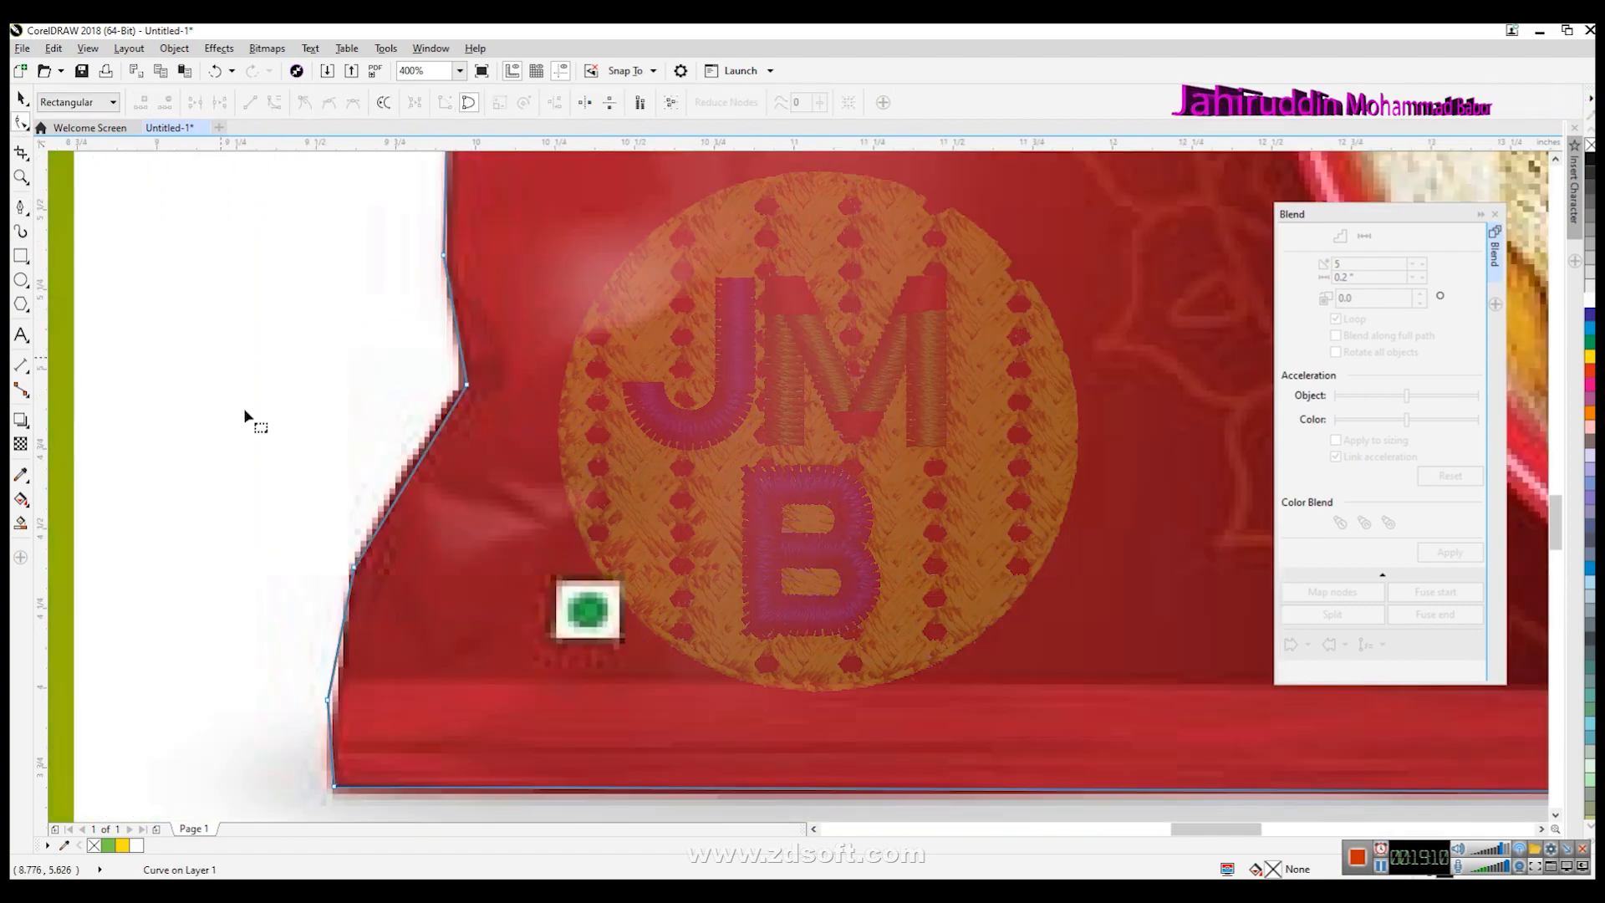
pyautogui.click(335, 791)
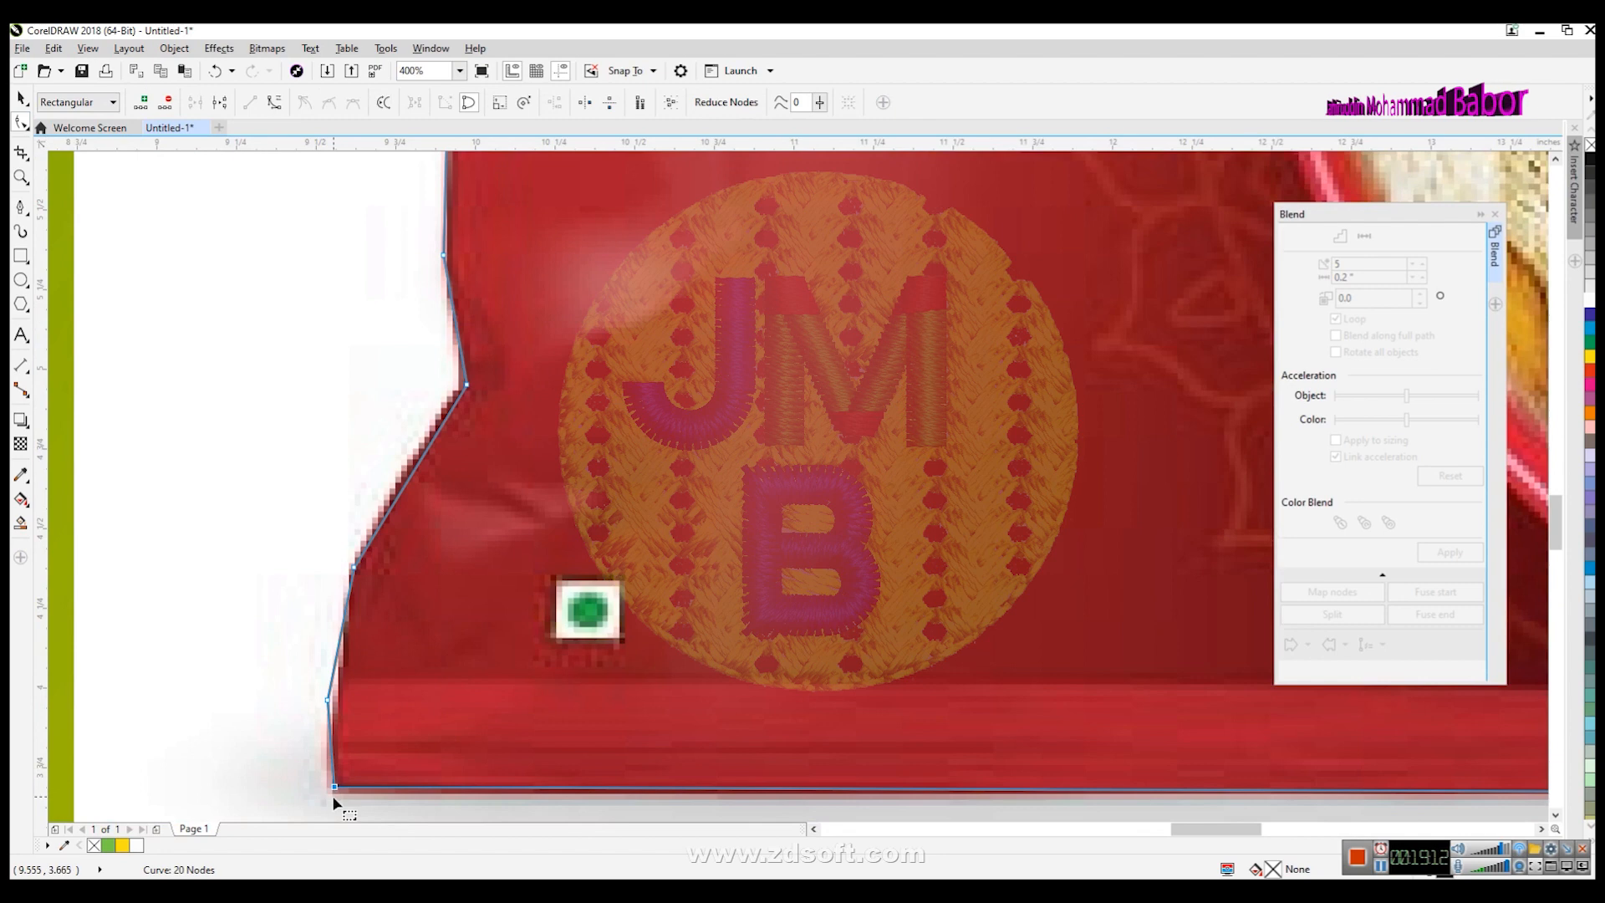
pyautogui.moveTo(333, 787); pyautogui.dragTo(325, 788)
pyautogui.moveTo(328, 700); pyautogui.dragTo(332, 681)
pyautogui.moveTo(327, 789); pyautogui.dragTo(333, 791)
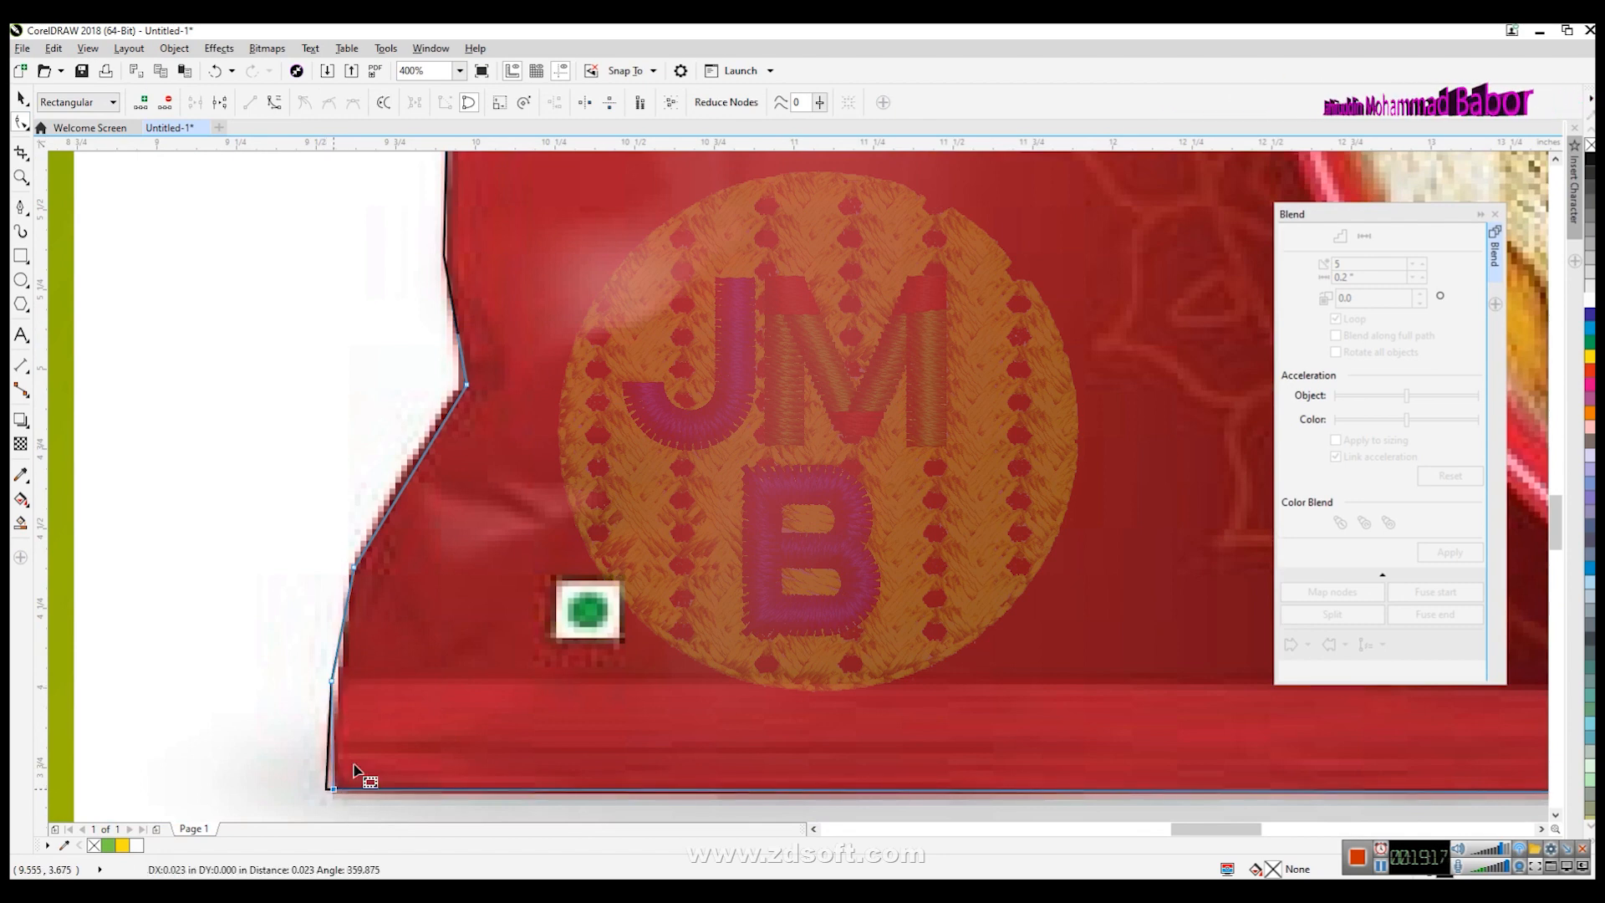
pyautogui.click(422, 464)
pyautogui.click(274, 102)
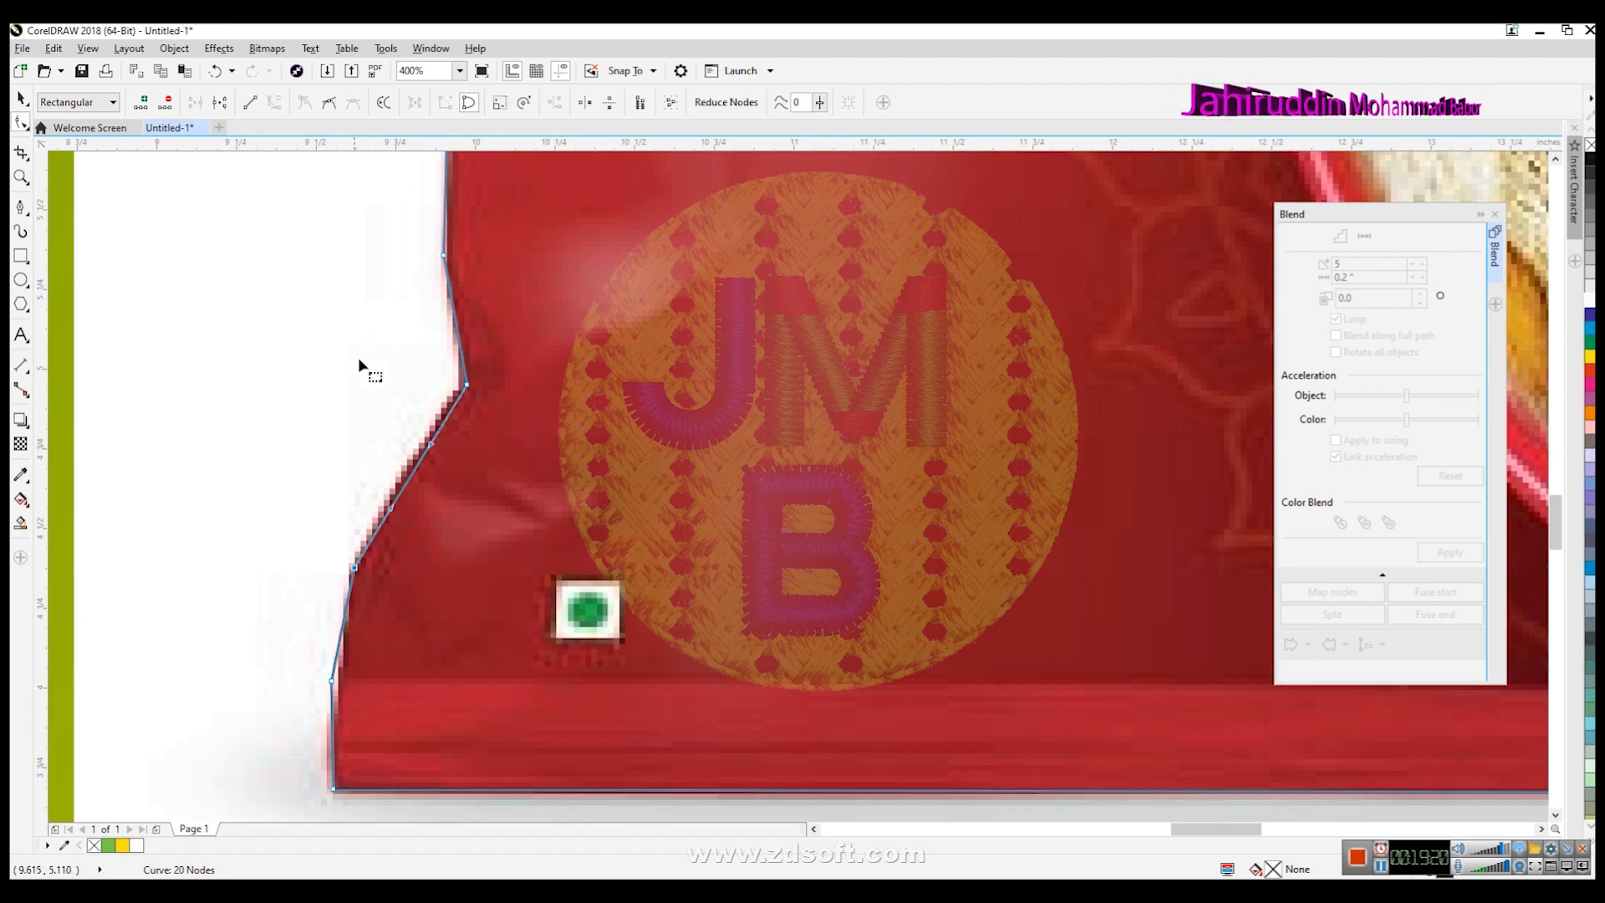
pyautogui.moveTo(394, 501); pyautogui.dragTo(420, 437)
pyautogui.moveTo(332, 679); pyautogui.dragTo(341, 666)
# - Convert the outline's lower-right segment to a curve and bend it to follow the packet's rounded edge
pyautogui.scroll(-2, 602, 412)
pyautogui.scroll(2, 564, 334)
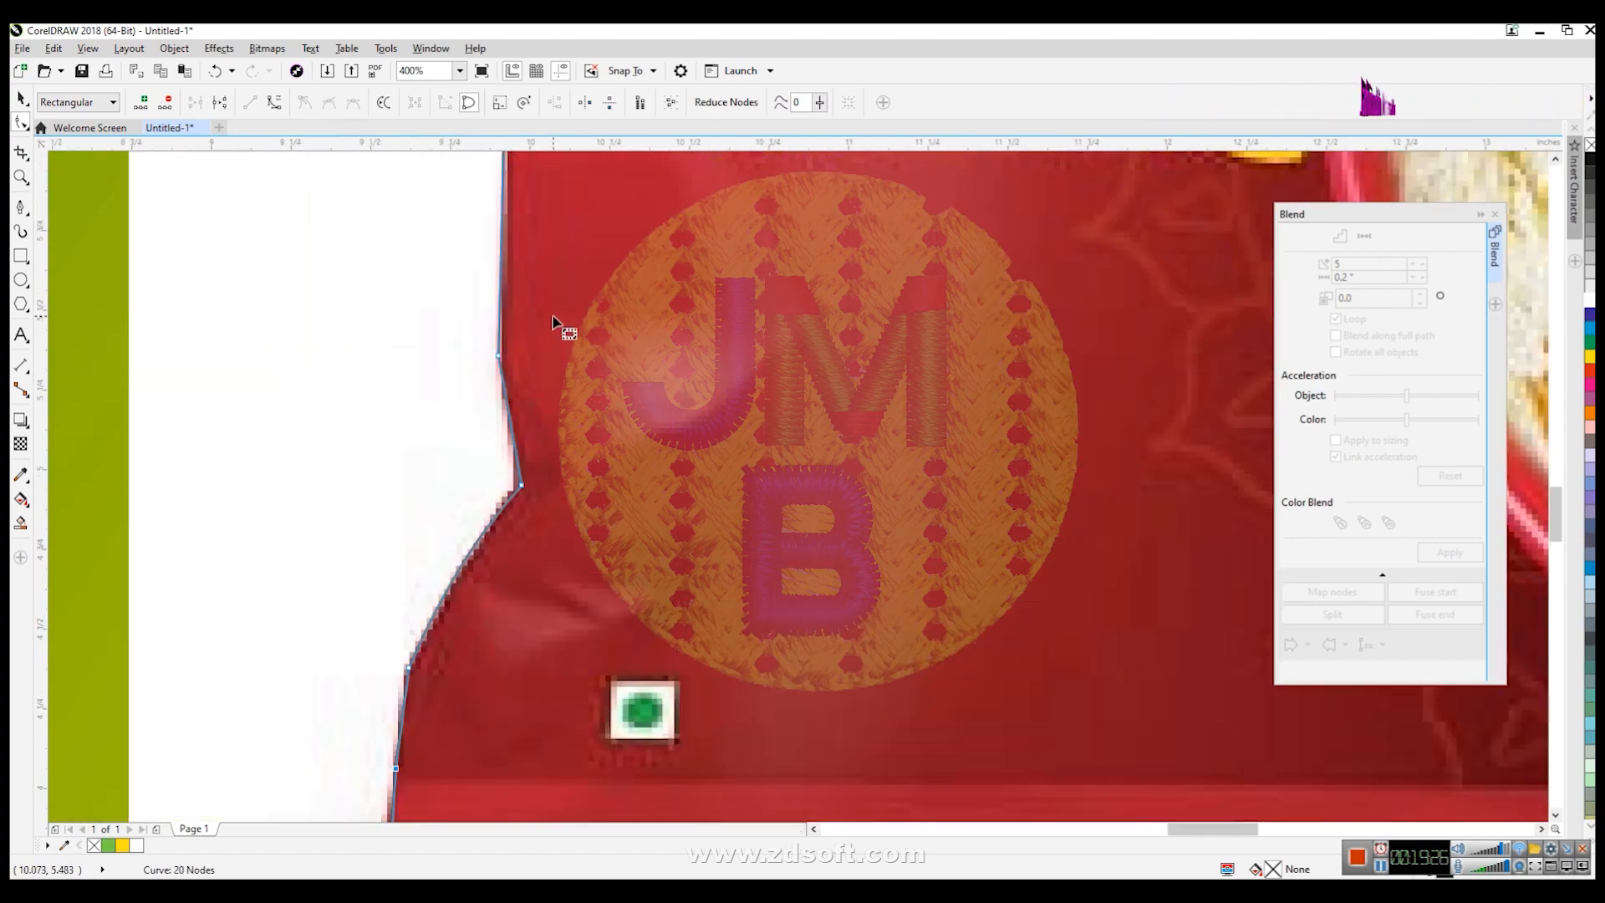
pyautogui.scroll(-2, 527, 490)
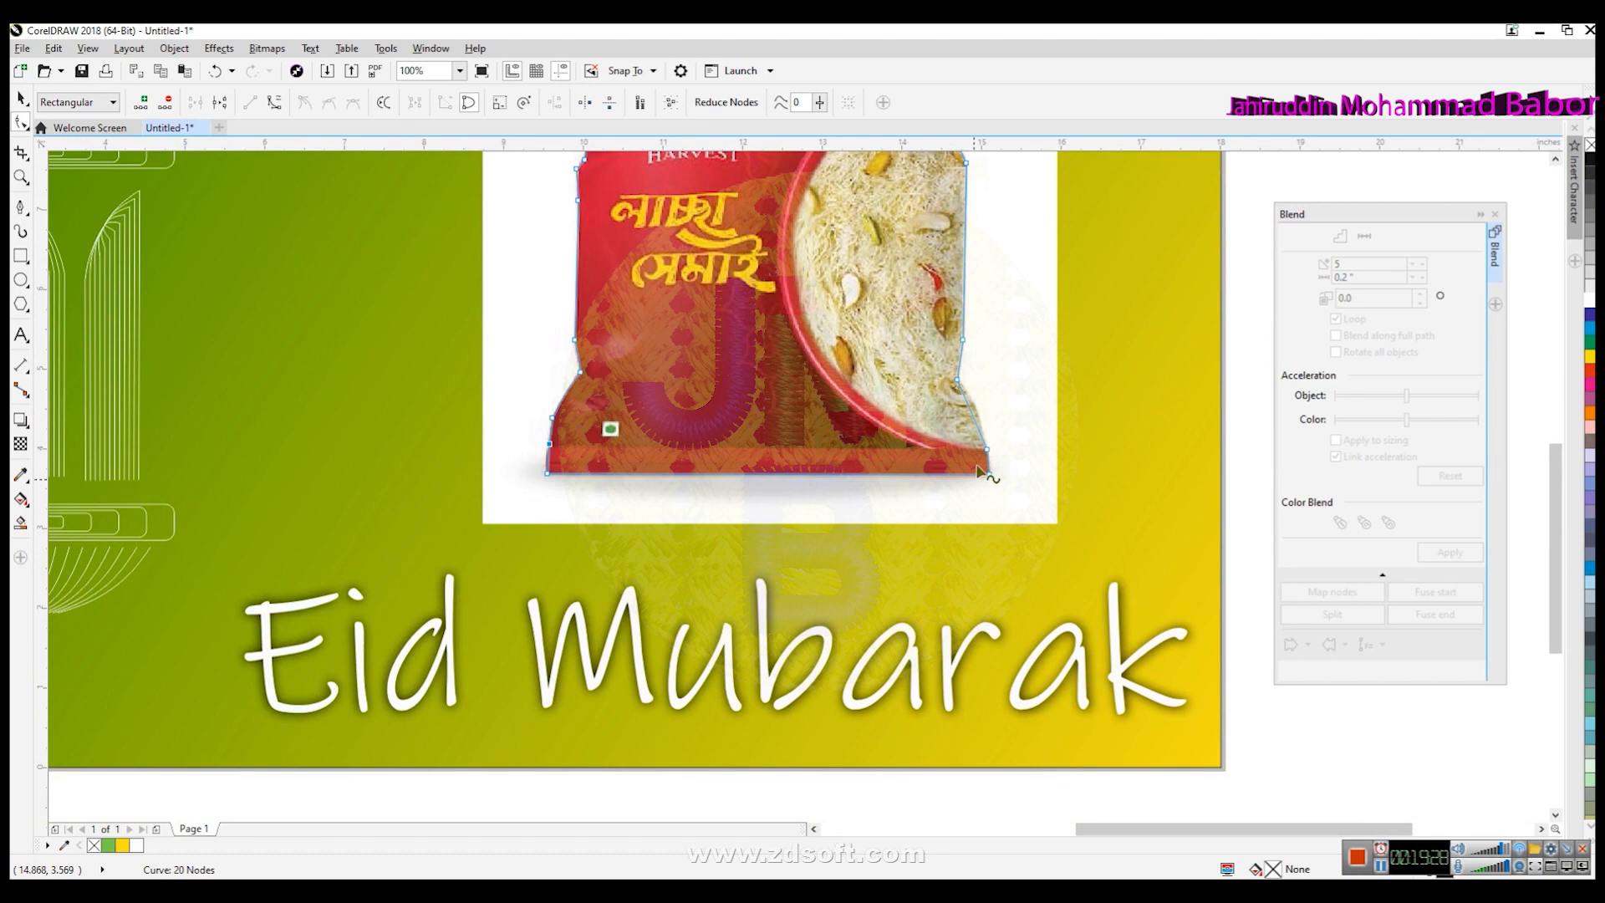
pyautogui.scroll(2, 986, 424)
pyautogui.click(932, 435)
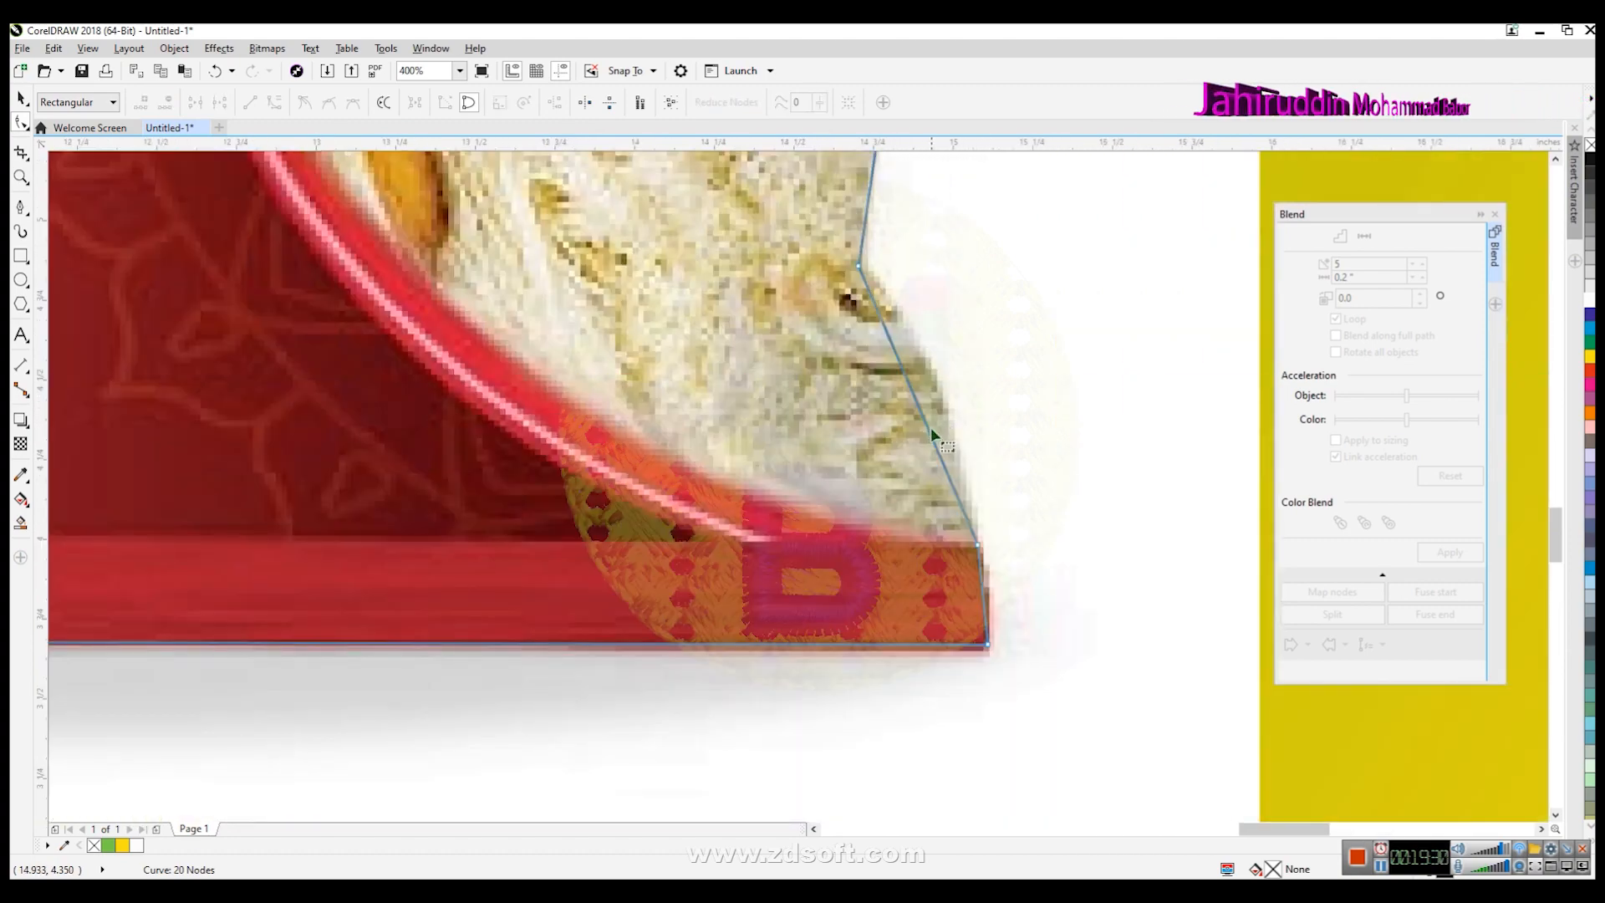
pyautogui.click(929, 430)
pyautogui.click(271, 107)
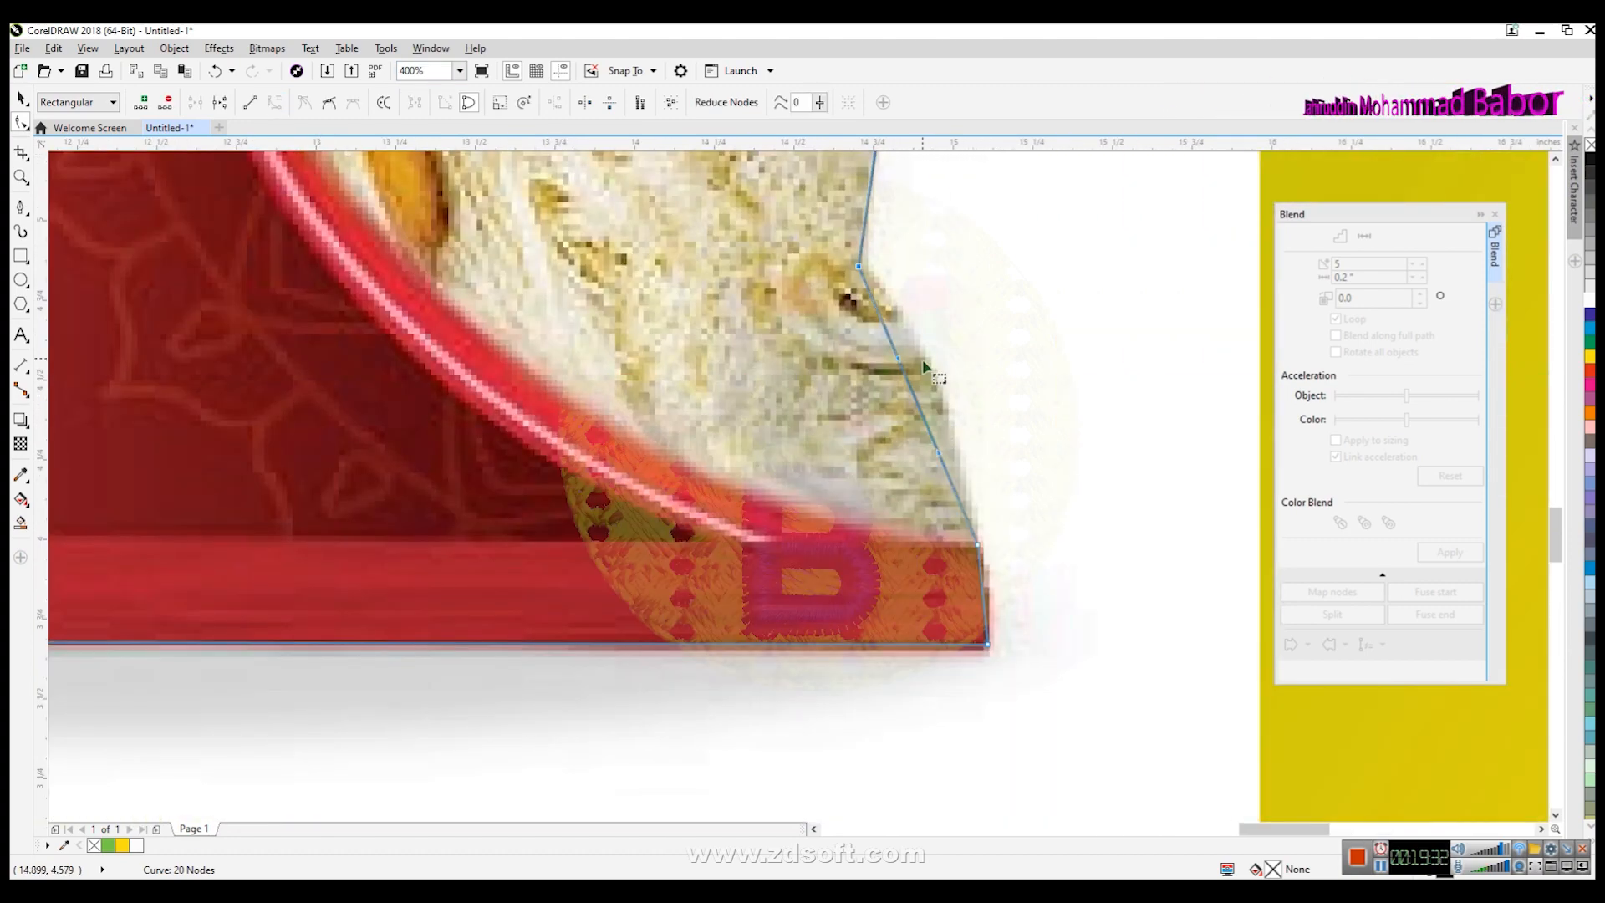
pyautogui.moveTo(898, 360); pyautogui.dragTo(966, 455)
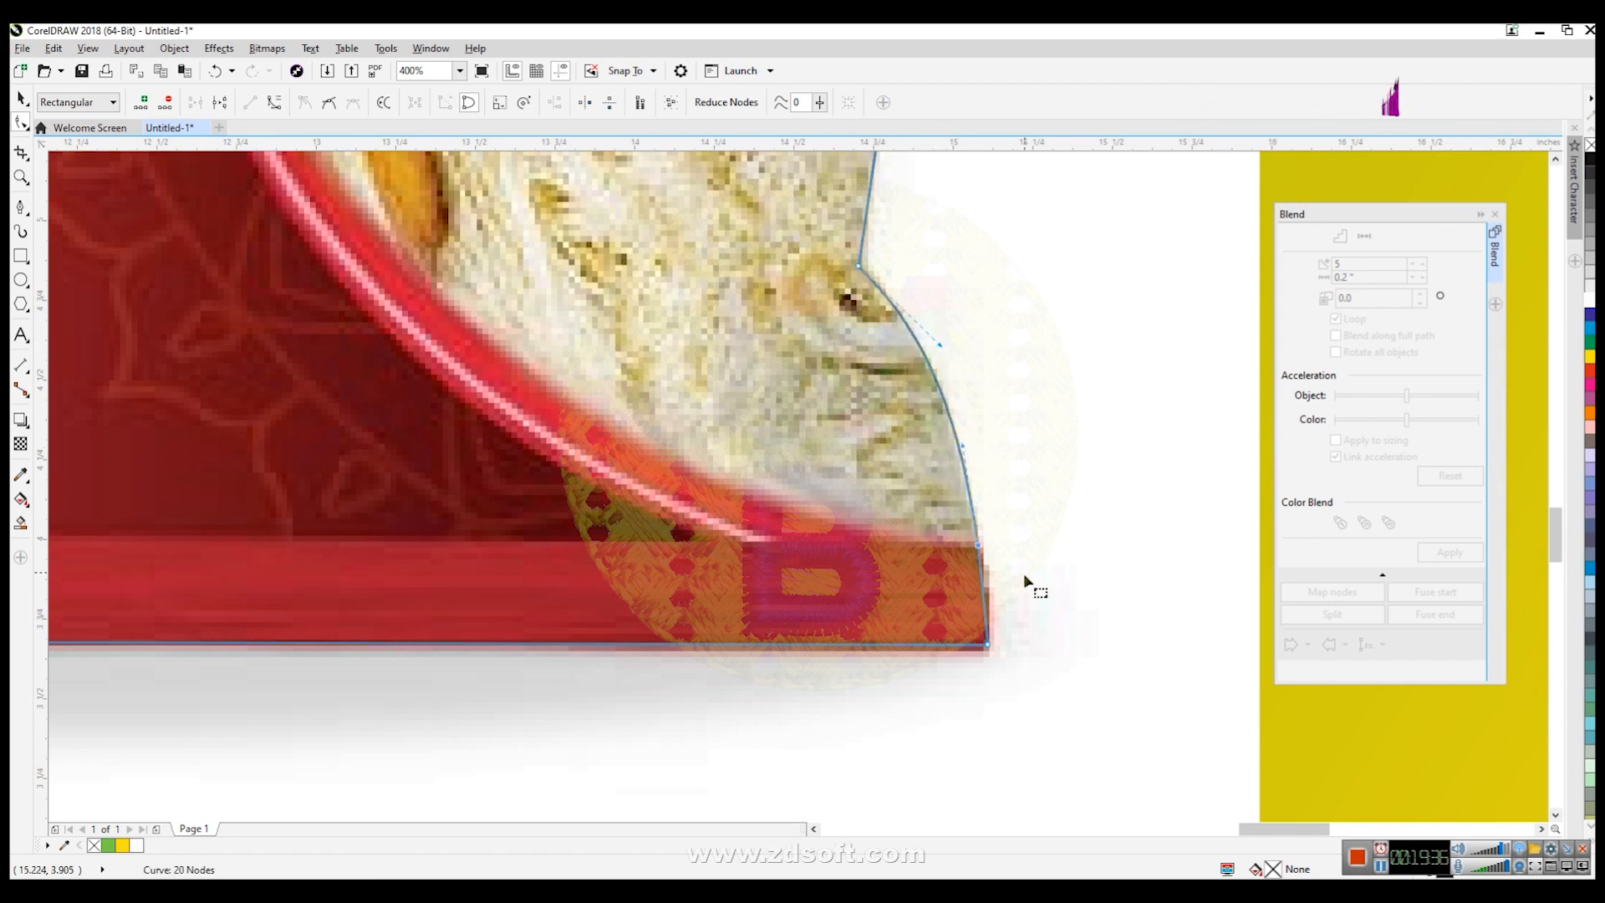
pyautogui.scroll(1, 995, 652)
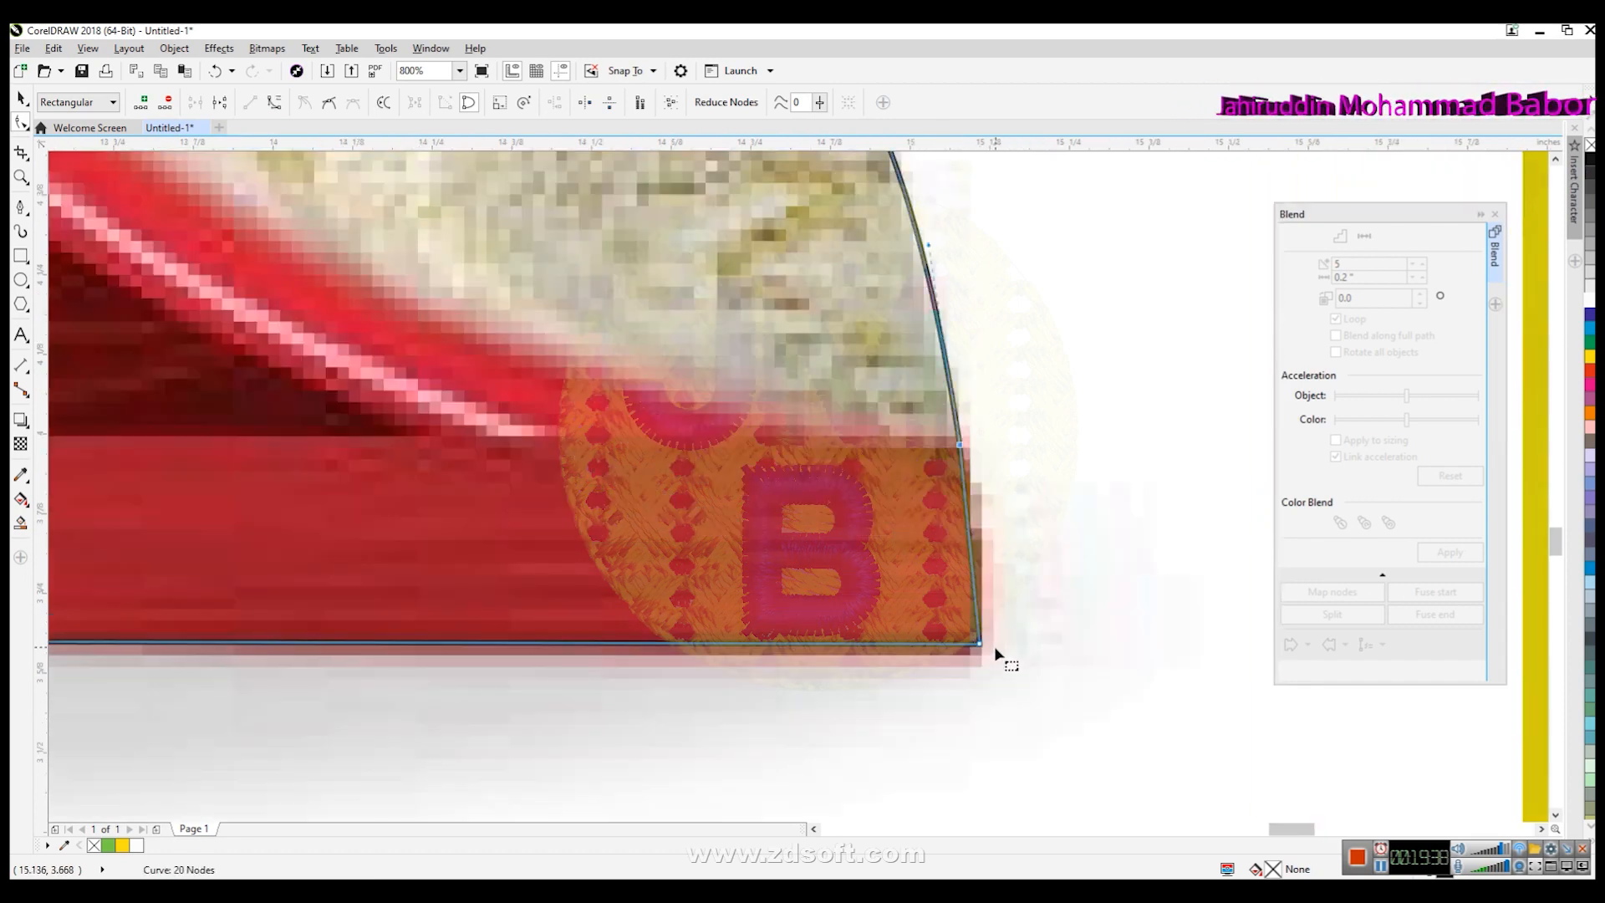
# - Move the outline's lower-right corner node onto the packet's bottom-right corner
pyautogui.moveTo(979, 644); pyautogui.dragTo(969, 646)
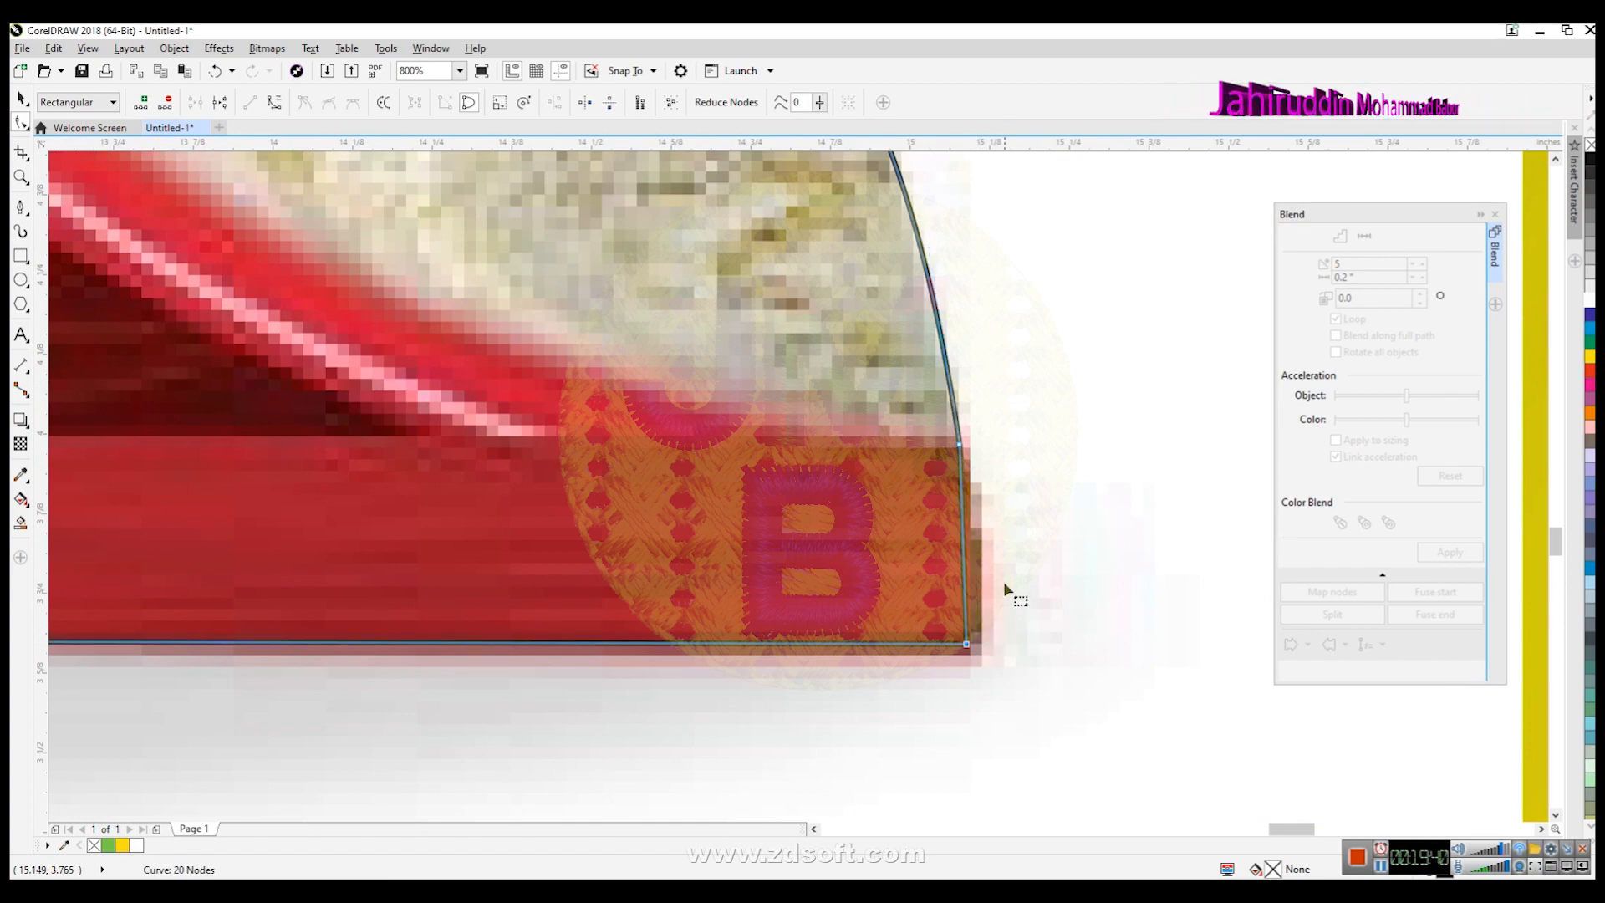
pyautogui.scroll(-2, 1003, 580)
pyautogui.scroll(-1, 1024, 204)
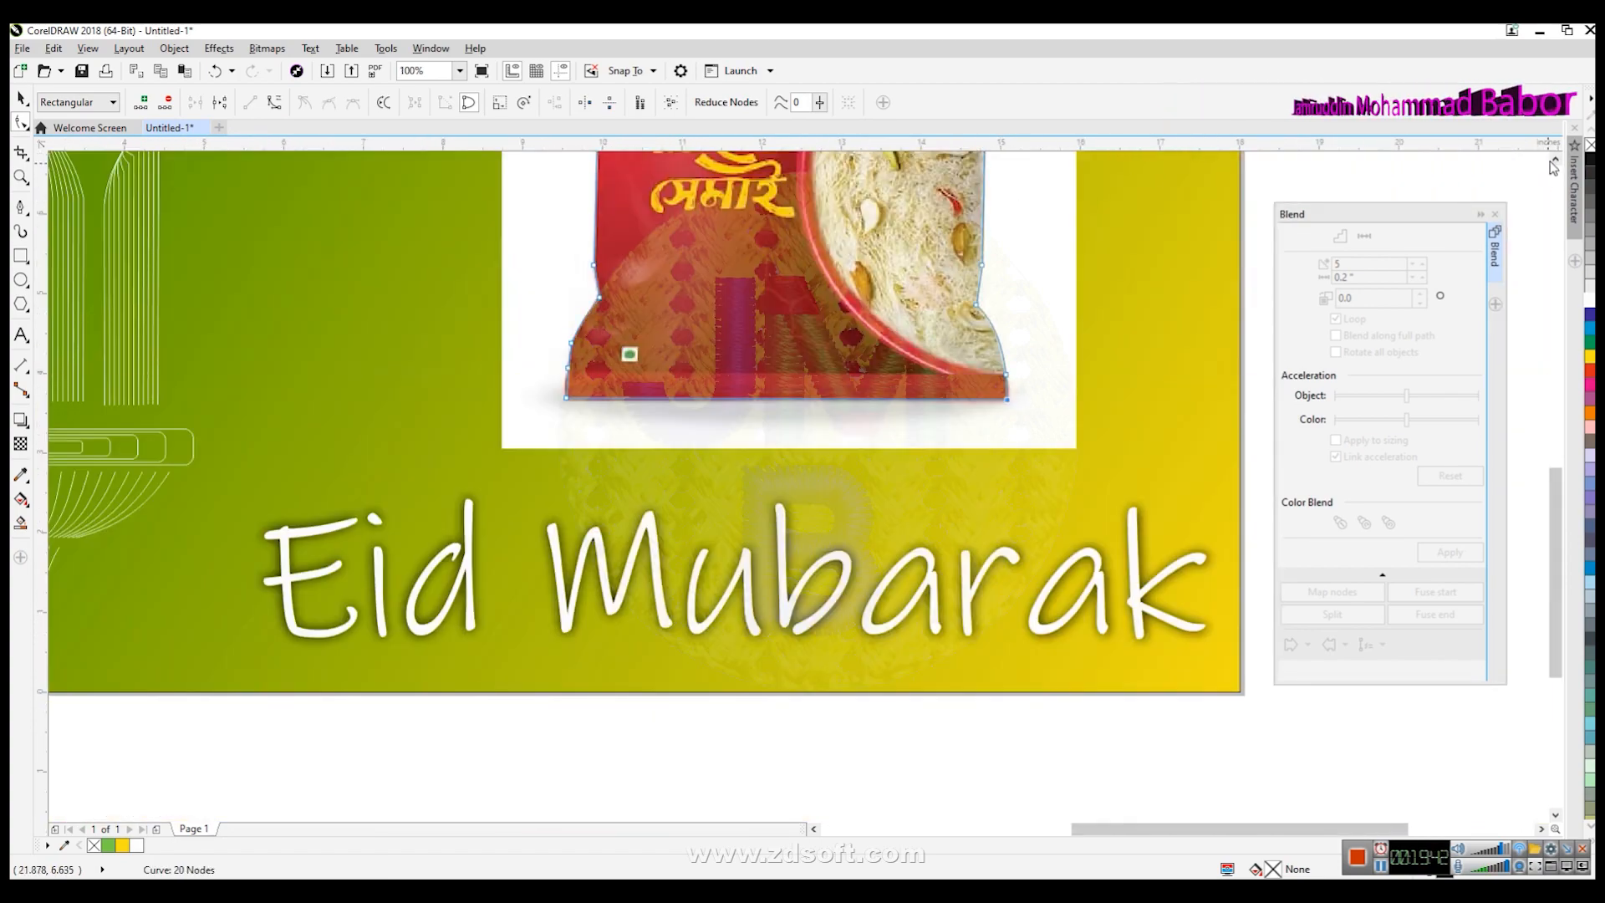
# - Reshape the outline's upper-left edge segment so it follows the packet's notched left side
pyautogui.scroll(3, 1551, 168)
pyautogui.scroll(1, 1025, 466)
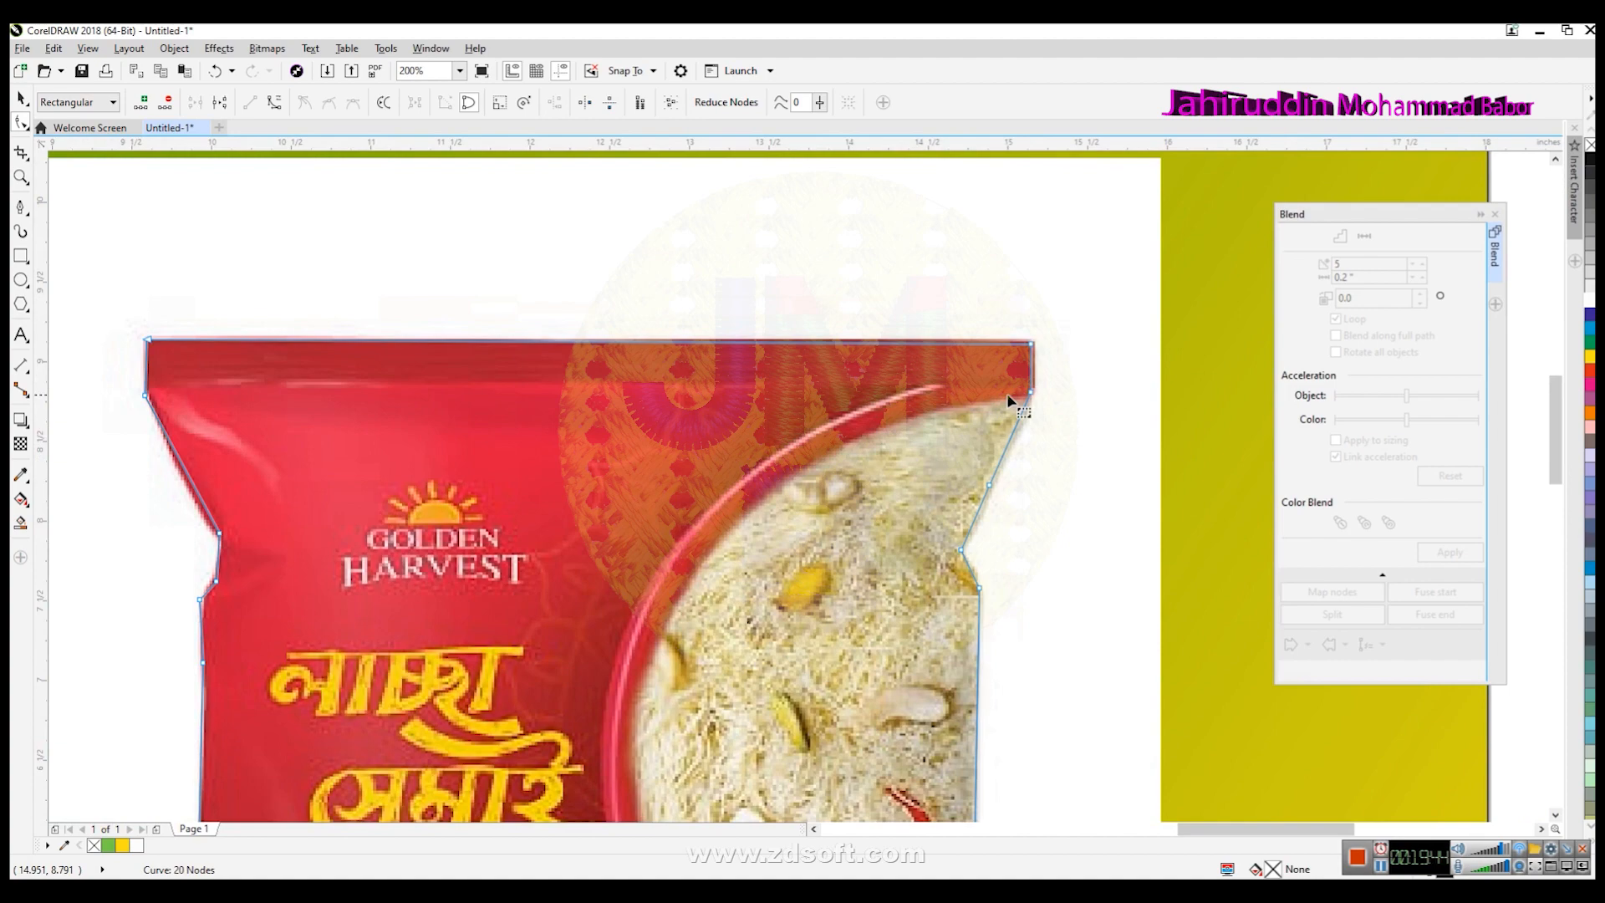
pyautogui.click(194, 488)
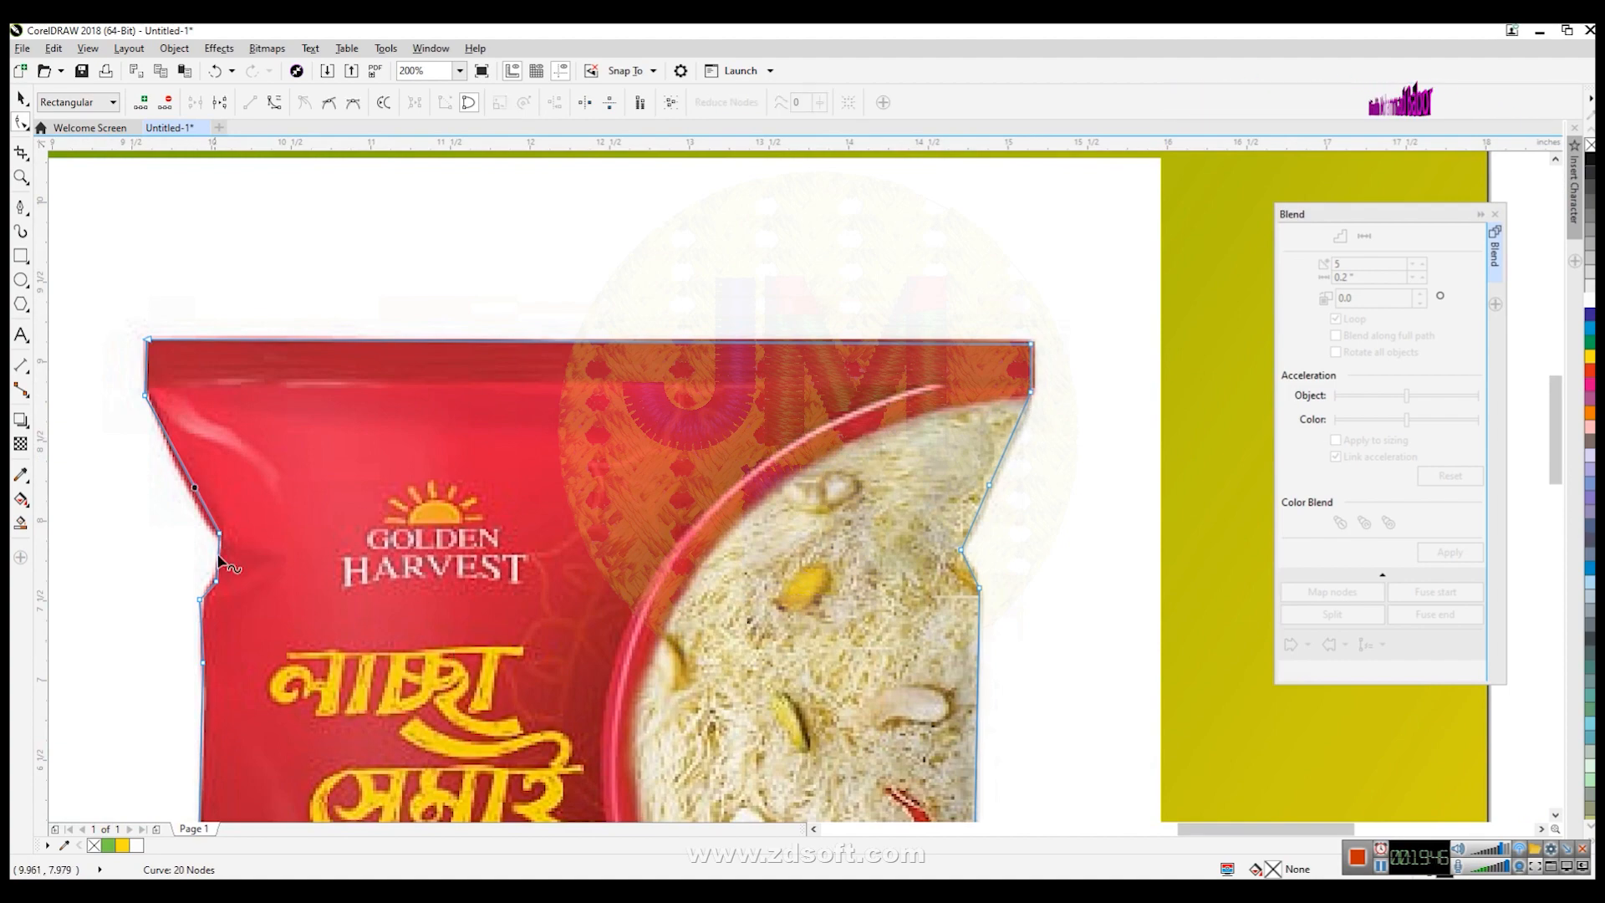
pyautogui.scroll(1, 168, 463)
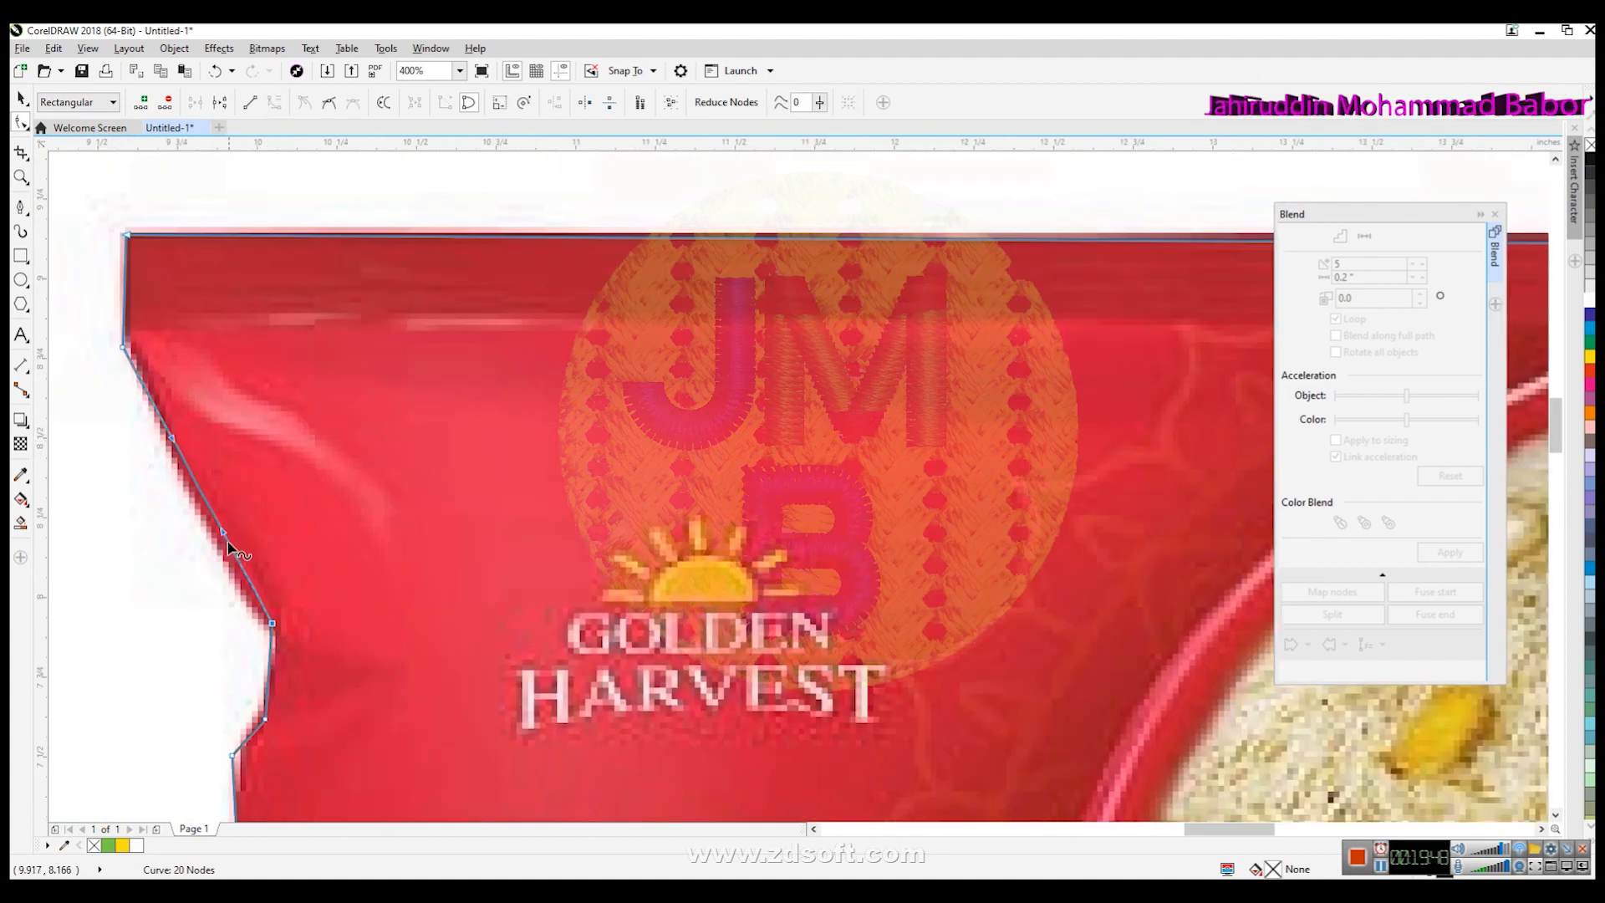
pyautogui.moveTo(222, 533); pyautogui.dragTo(201, 549)
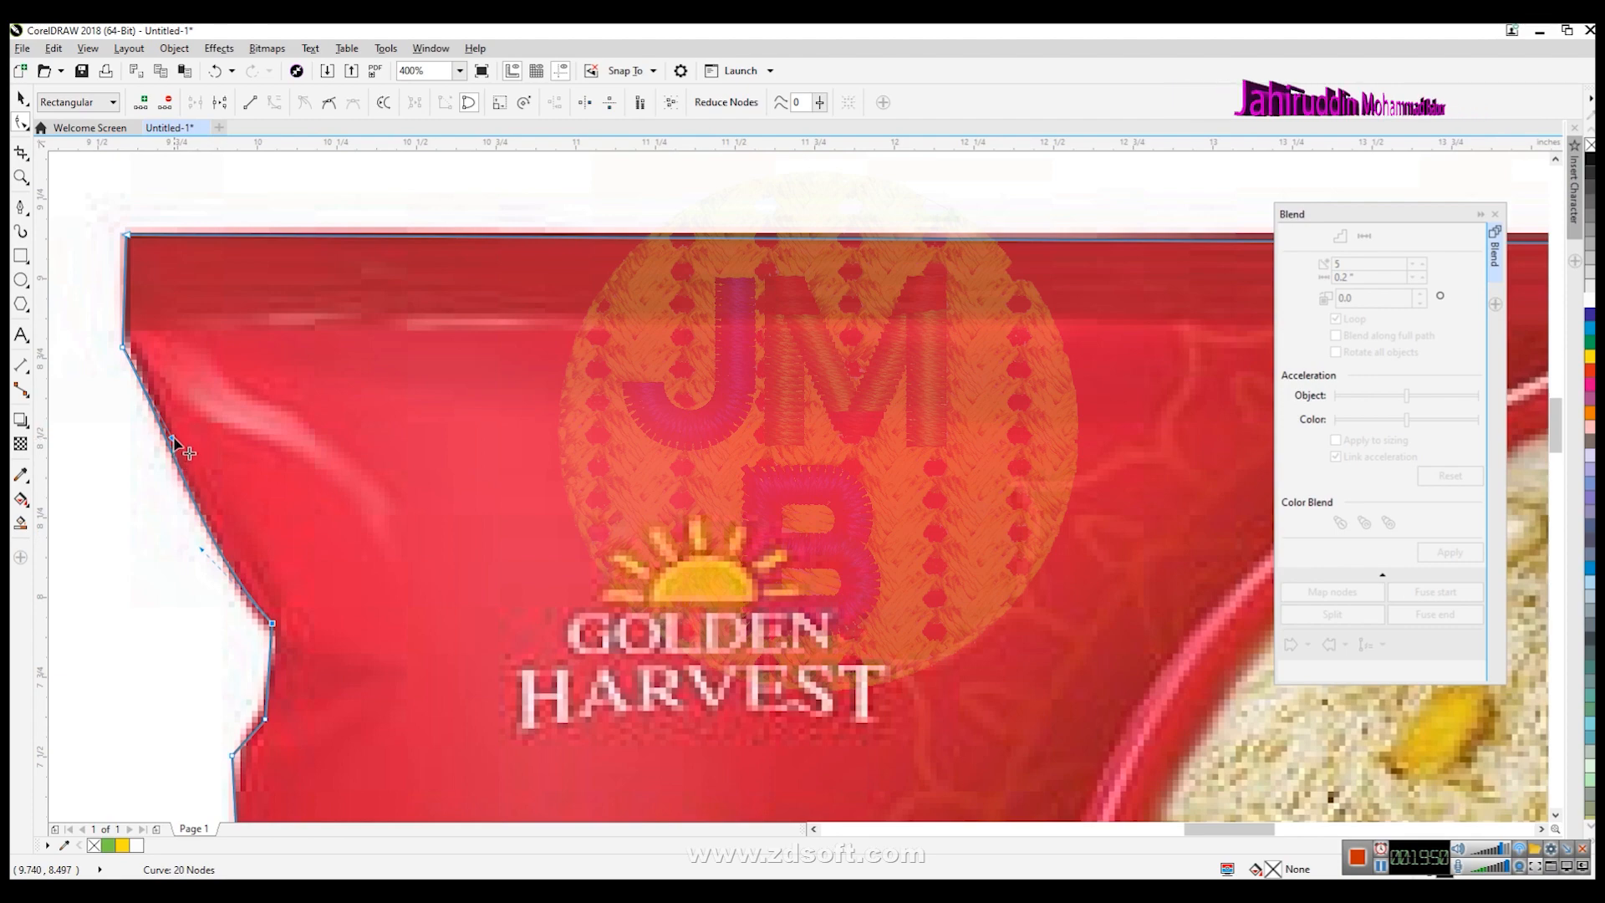
# - Add and remove nodes on the outline's upper-right edge, then convert it to a curve bent along the bowl's rim
pyautogui.scroll(-3, 1145, 544)
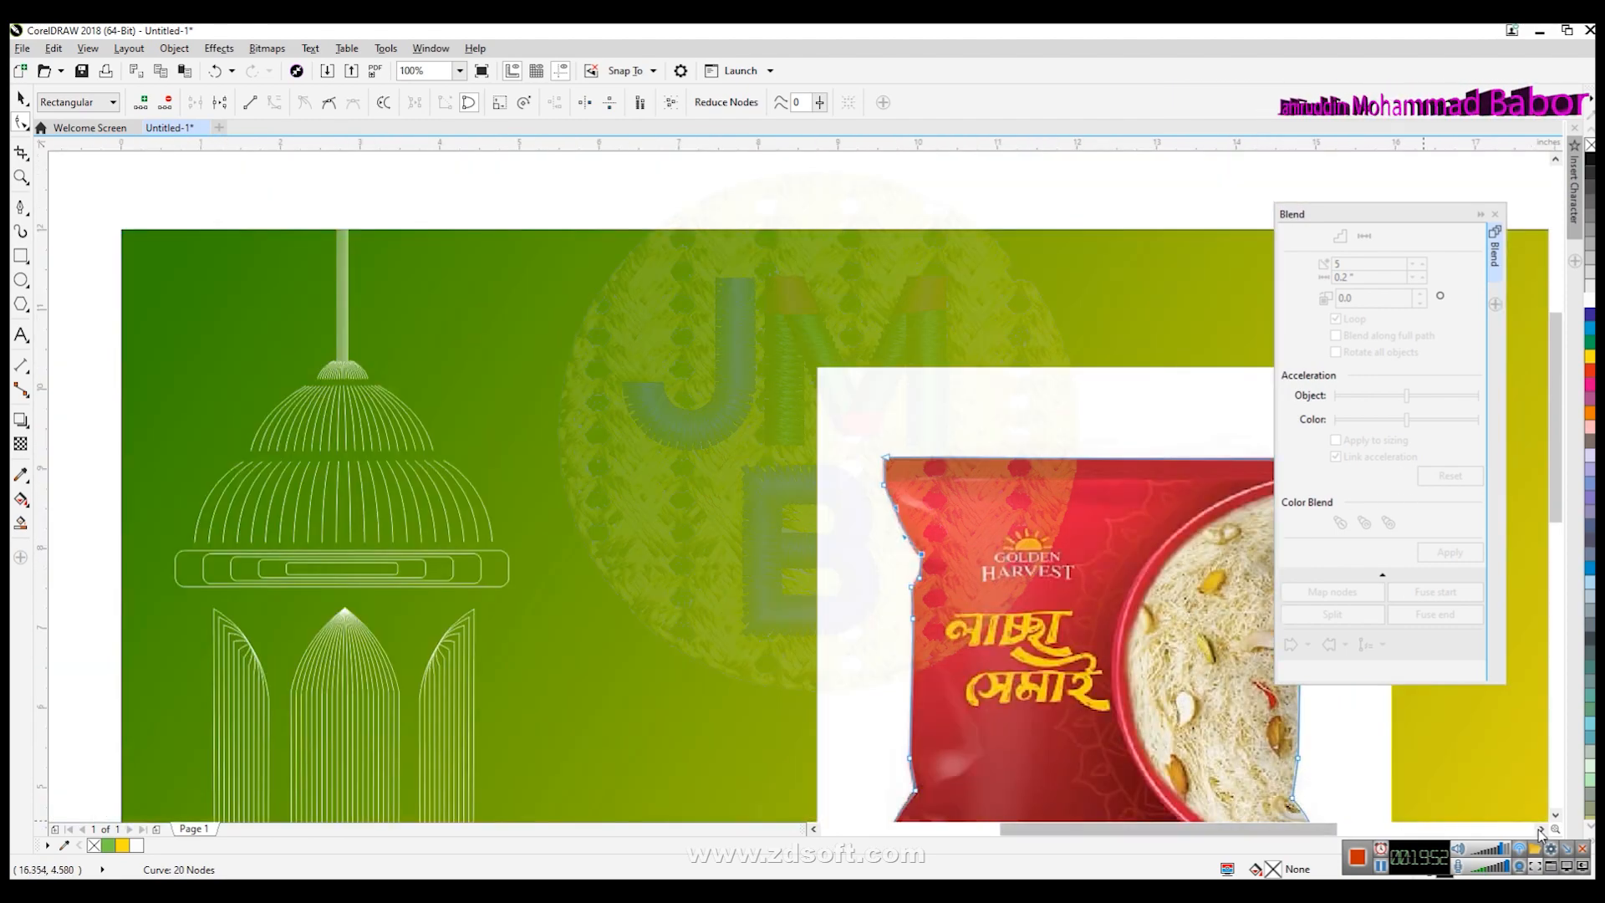
pyautogui.scroll(4, 927, 562)
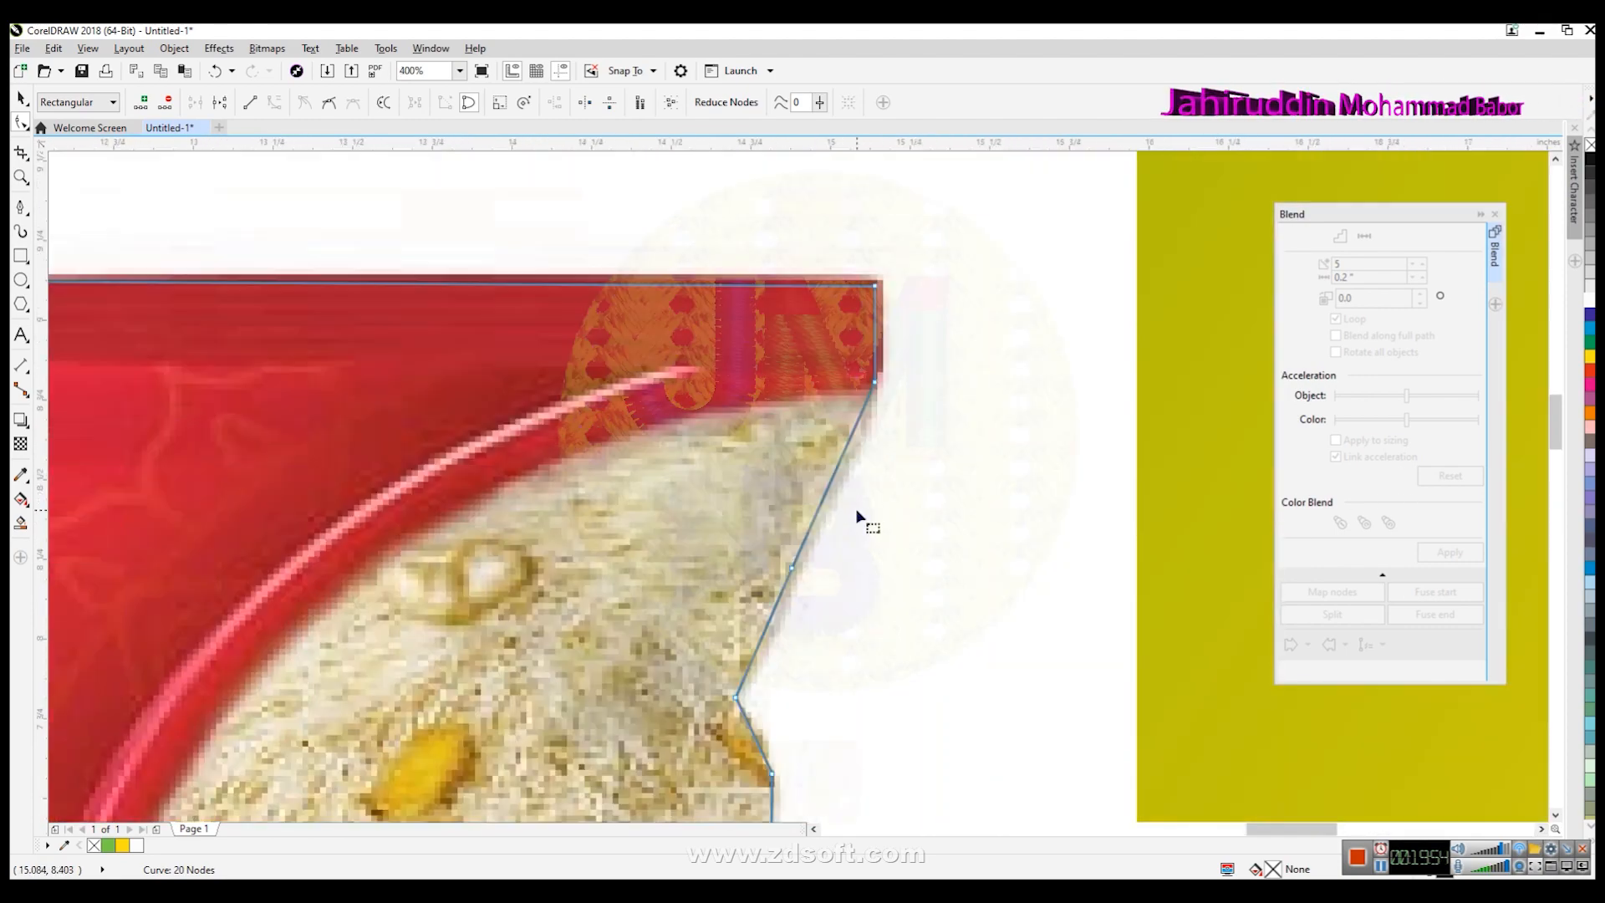
pyautogui.press('KP_Add')
pyautogui.press('Delete')
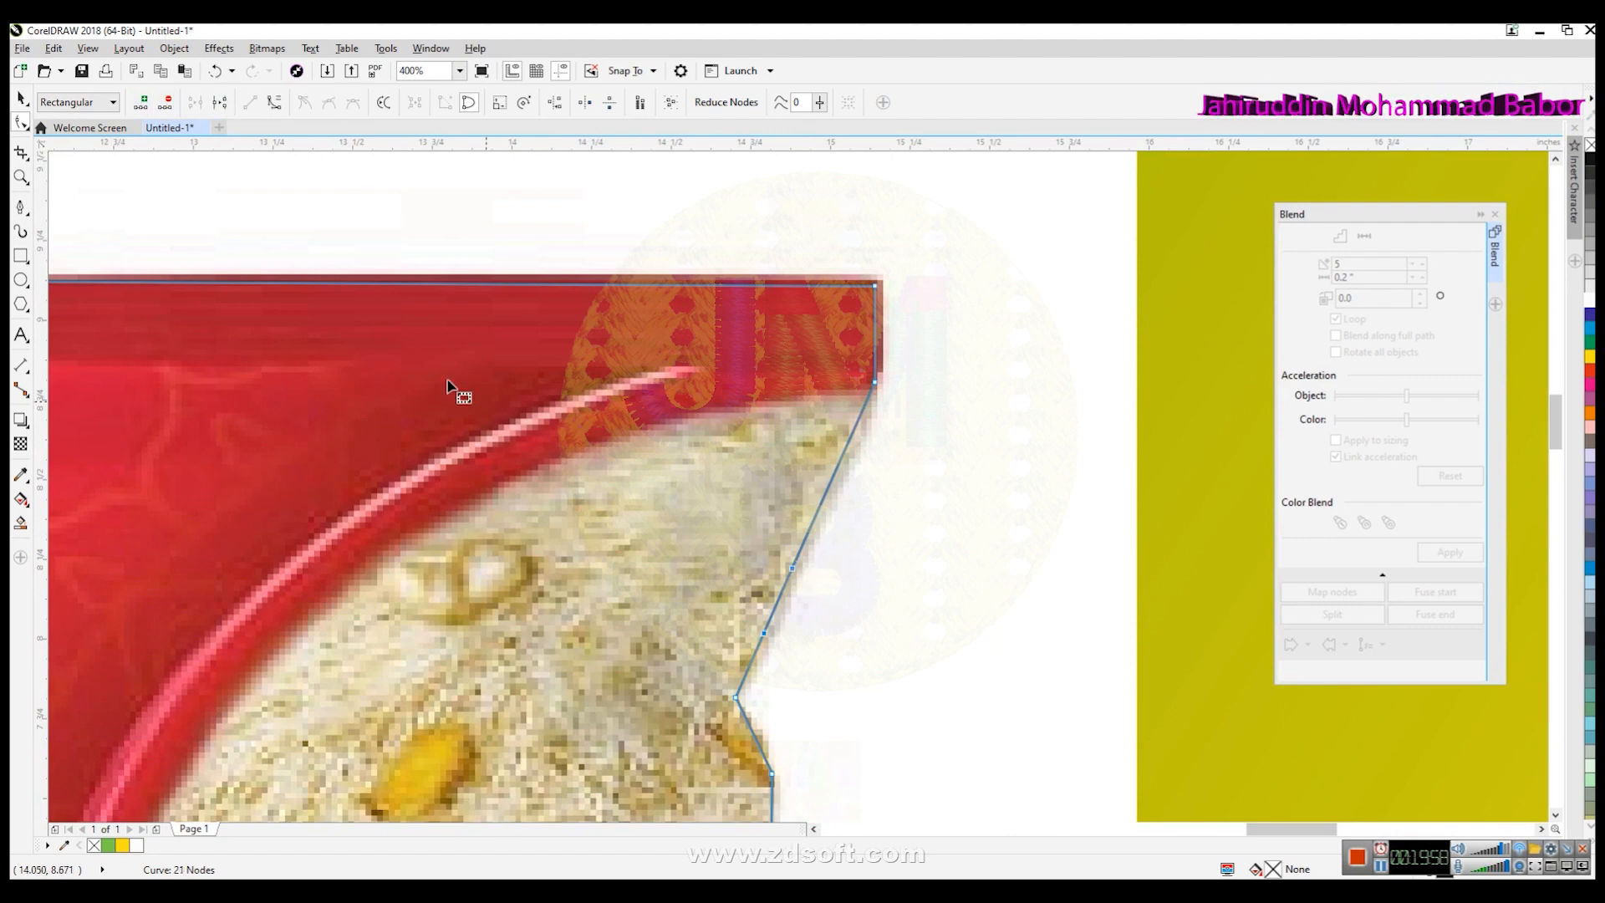
pyautogui.click(798, 553)
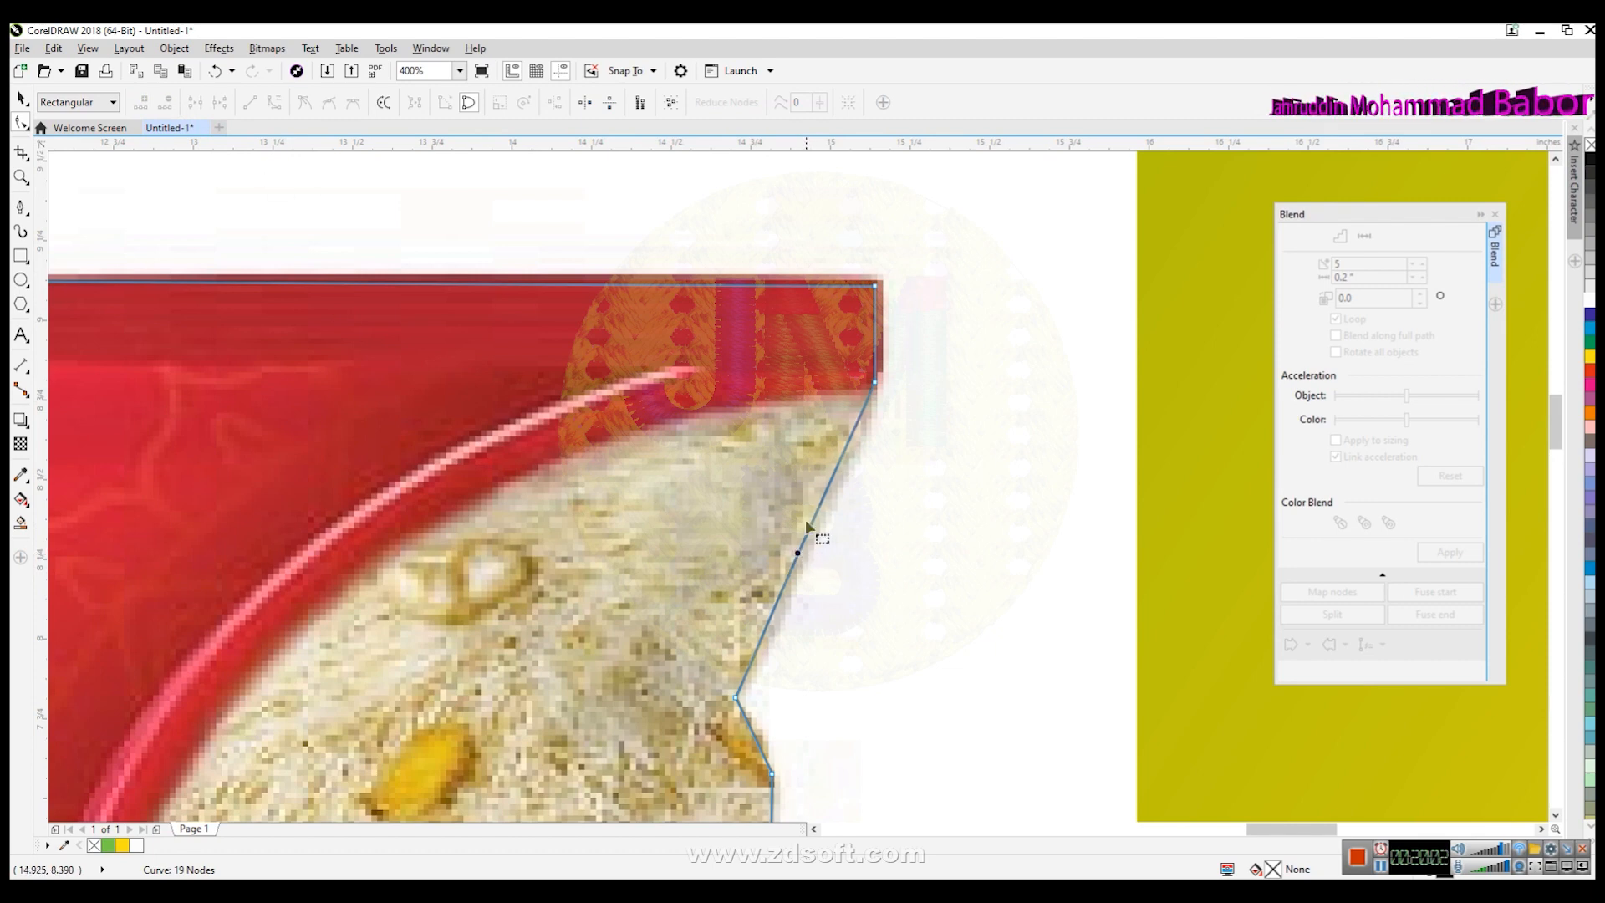
pyautogui.click(806, 535)
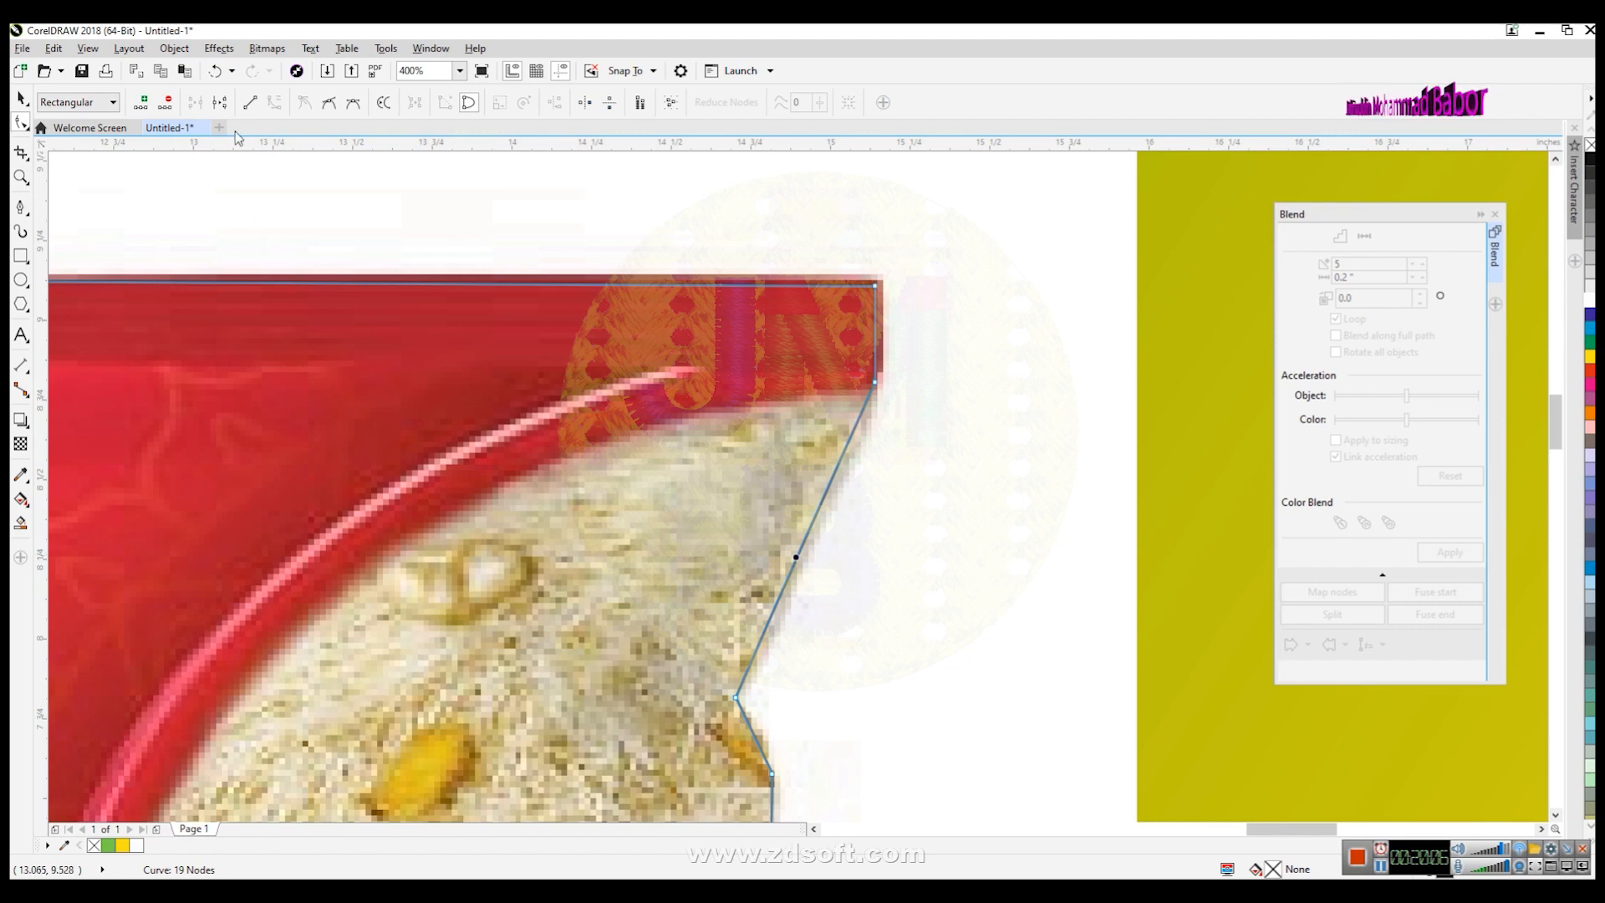
pyautogui.click(790, 573)
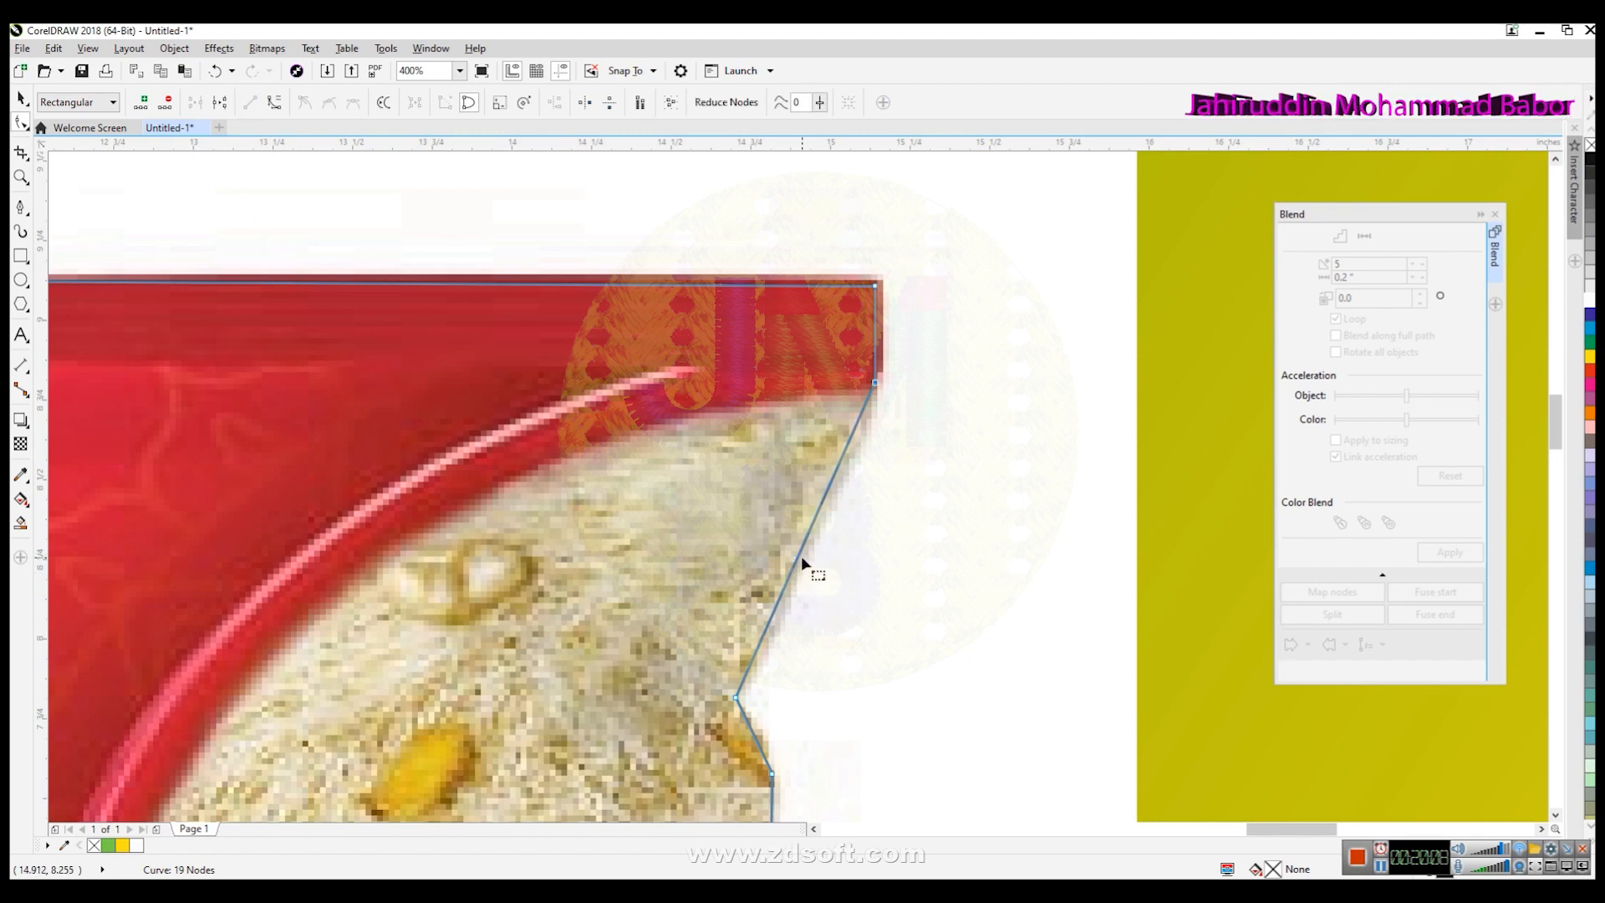
pyautogui.click(800, 552)
pyautogui.click(275, 104)
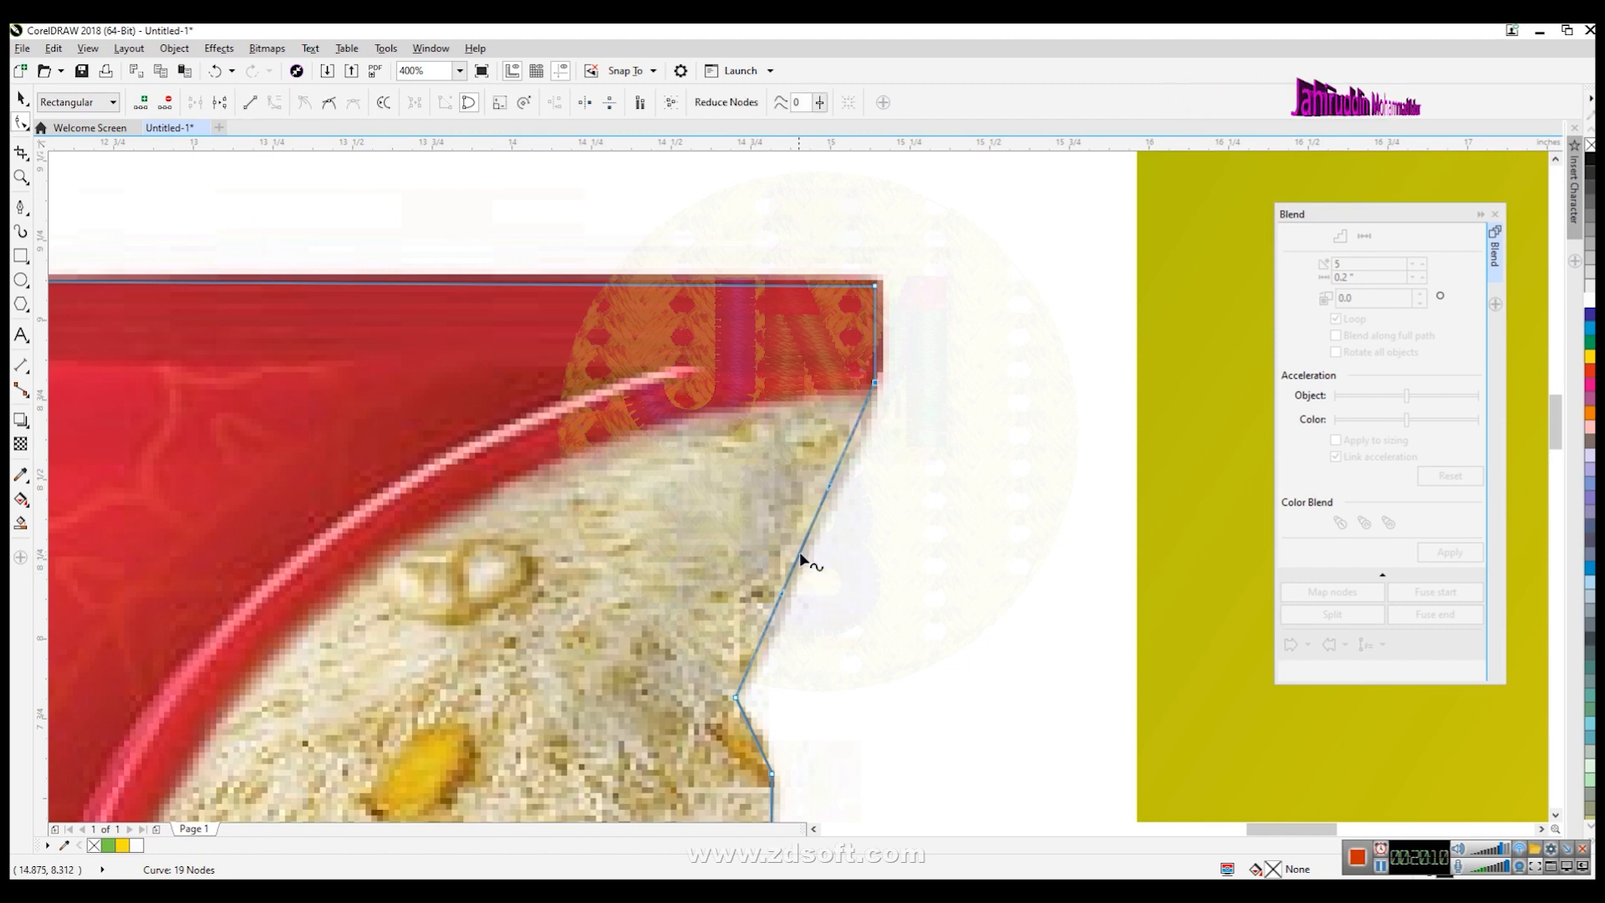
pyautogui.moveTo(783, 592); pyautogui.dragTo(839, 490)
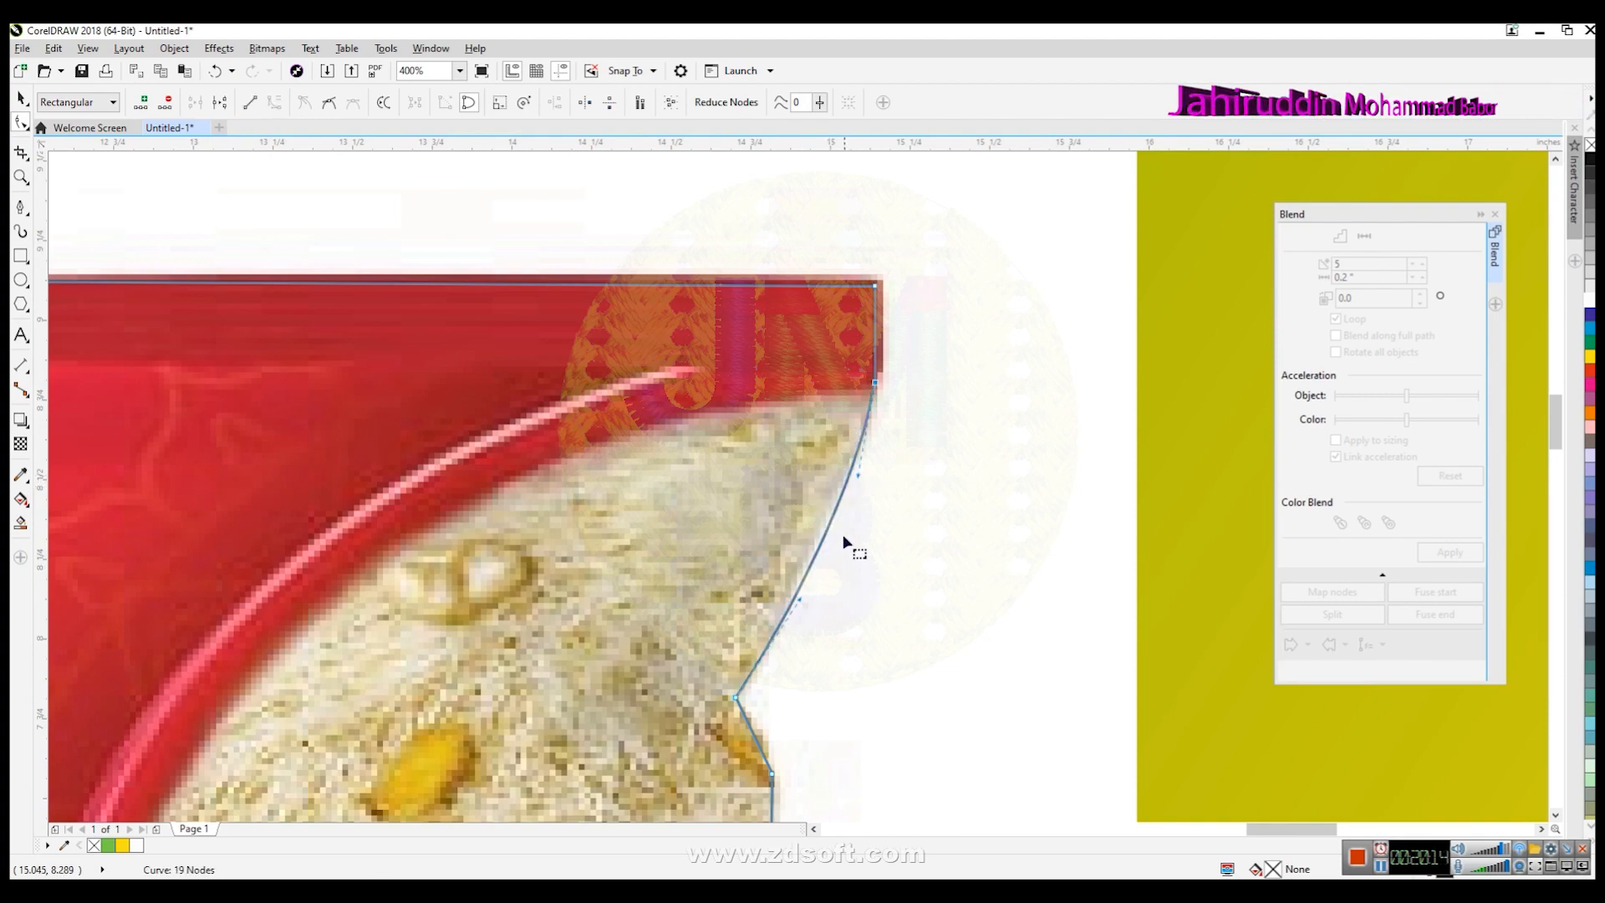
# - Try to trim the packet image with the traced outline
pyautogui.scroll(-2, 824, 511)
pyautogui.scroll(-2, 820, 508)
pyautogui.scroll(5, 744, 520)
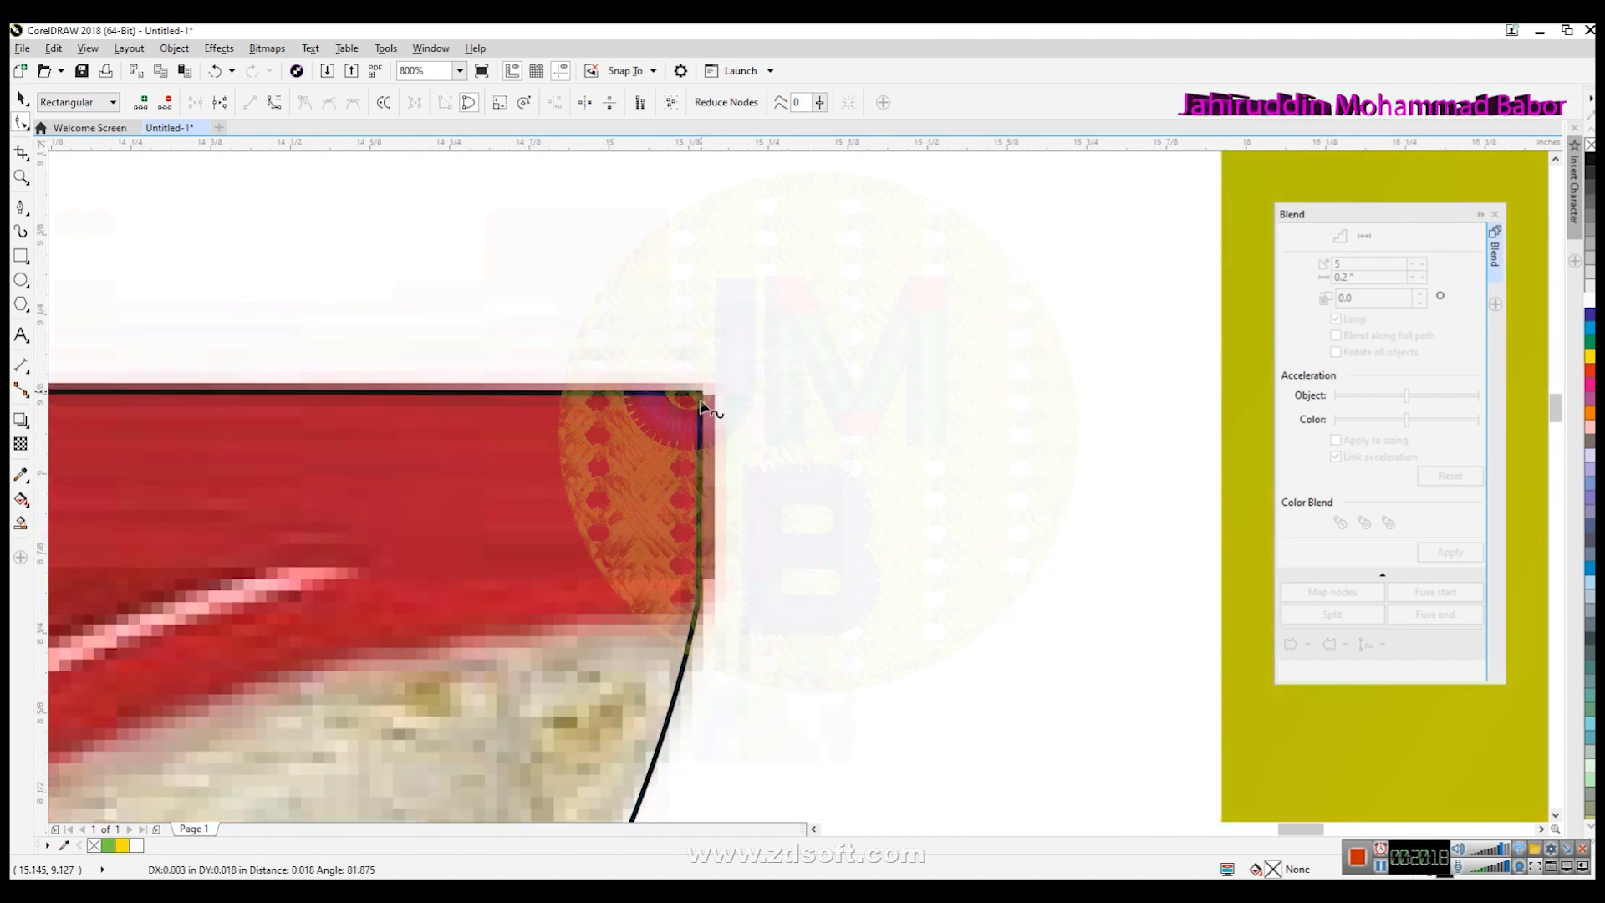
pyautogui.scroll(-7, 712, 413)
pyautogui.click(21, 99)
pyautogui.click(779, 623)
pyautogui.scroll(2, 756, 677)
pyautogui.scroll(-1, 755, 690)
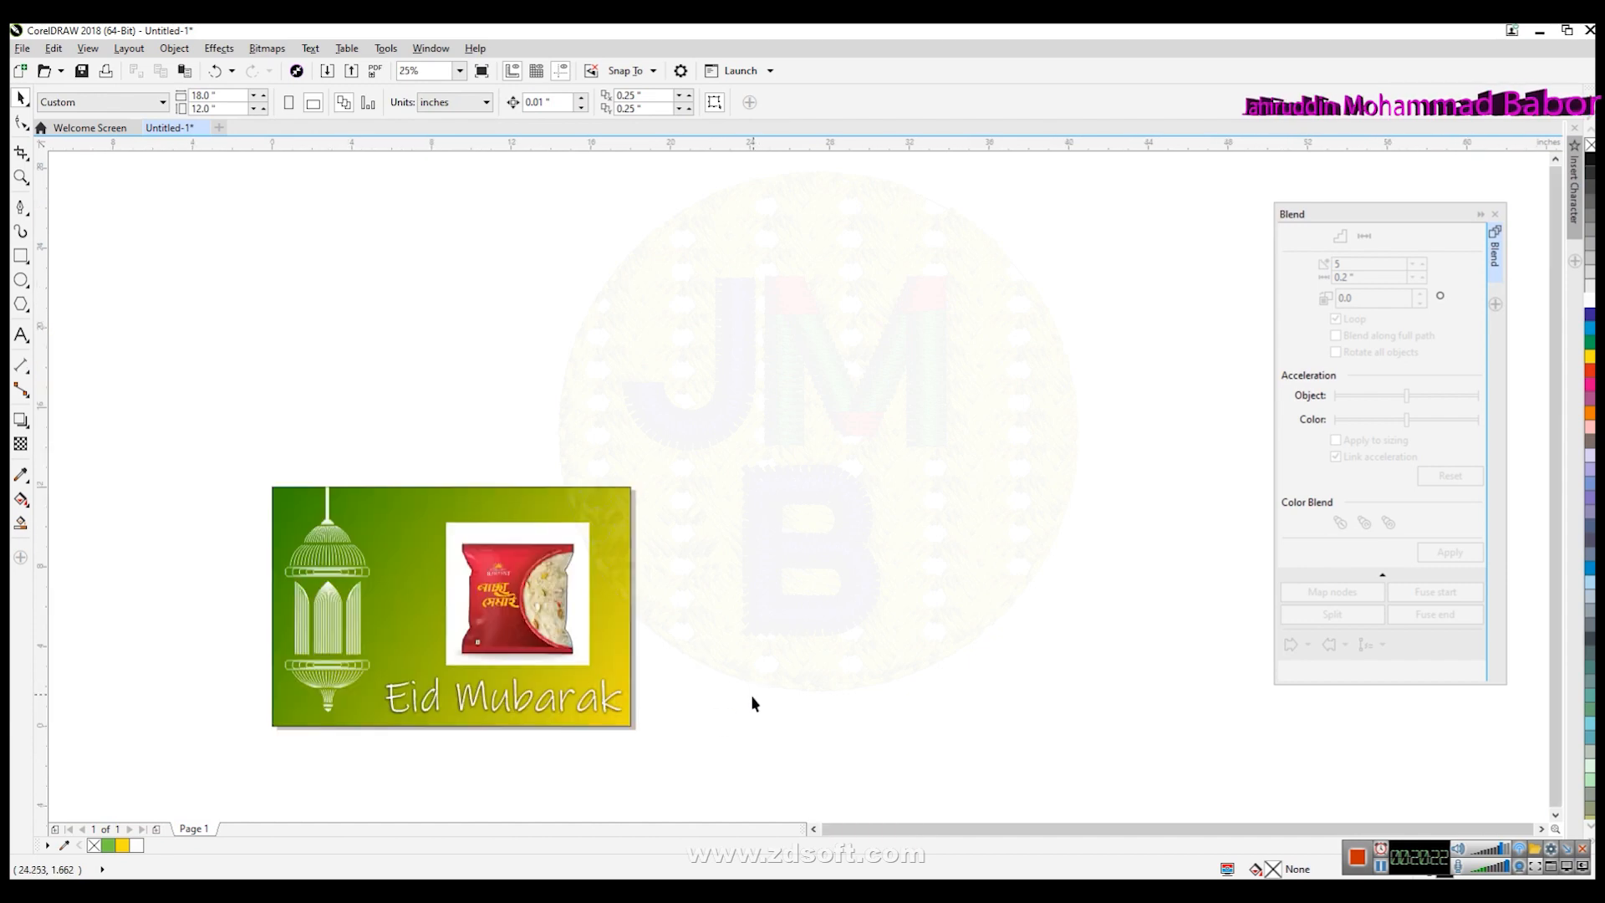
pyautogui.click(813, 828)
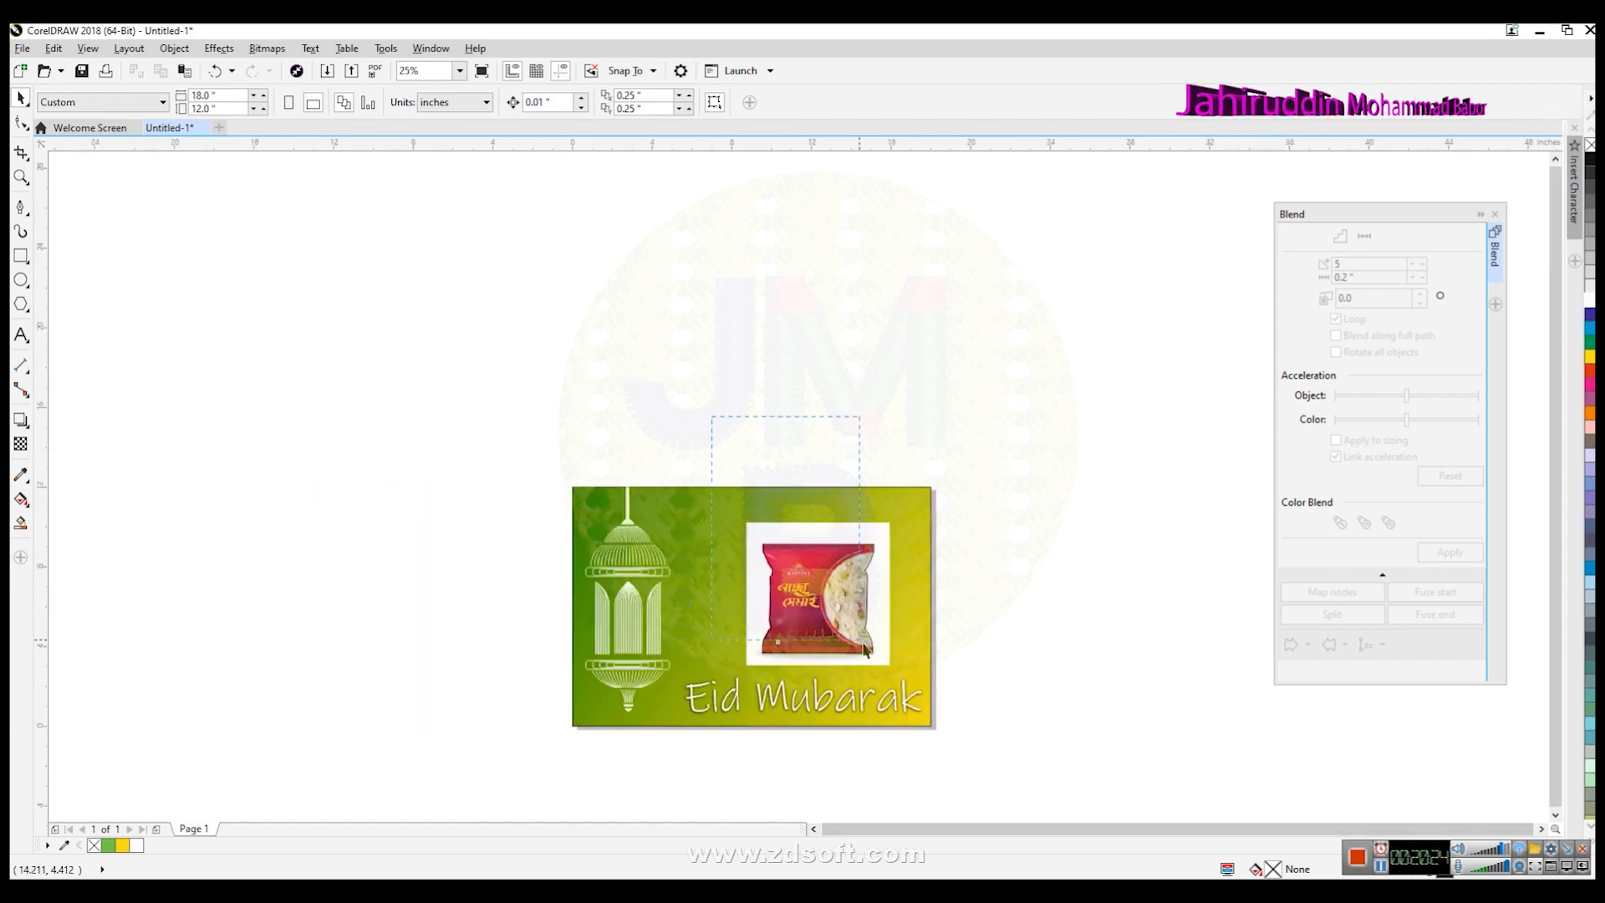
pyautogui.moveTo(913, 674); pyautogui.dragTo(915, 673)
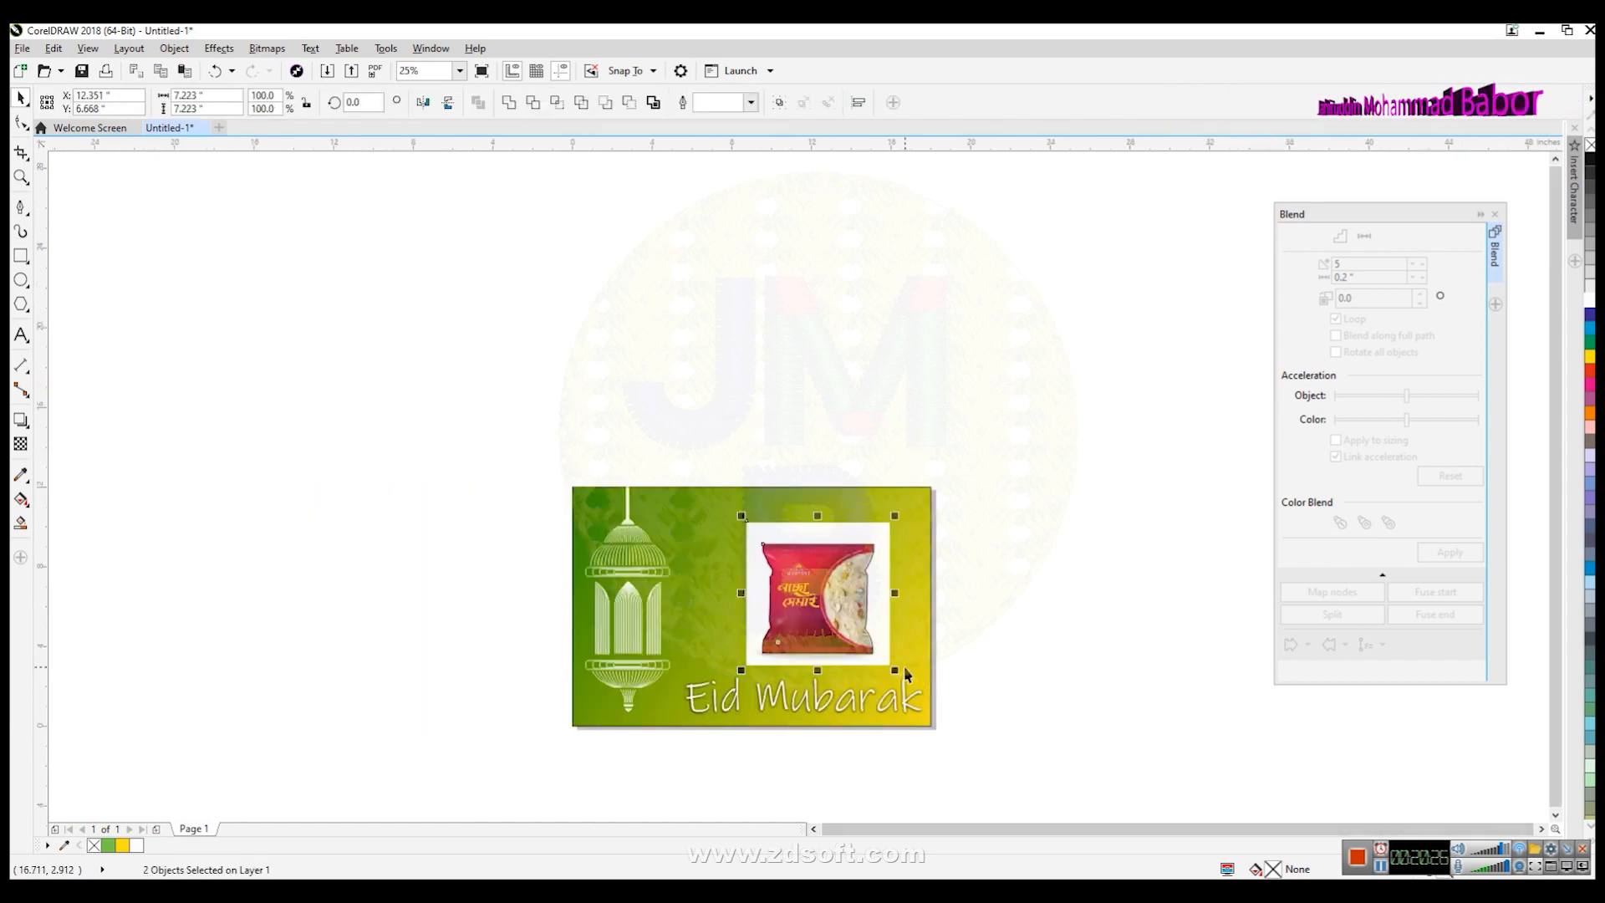
pyautogui.click(532, 103)
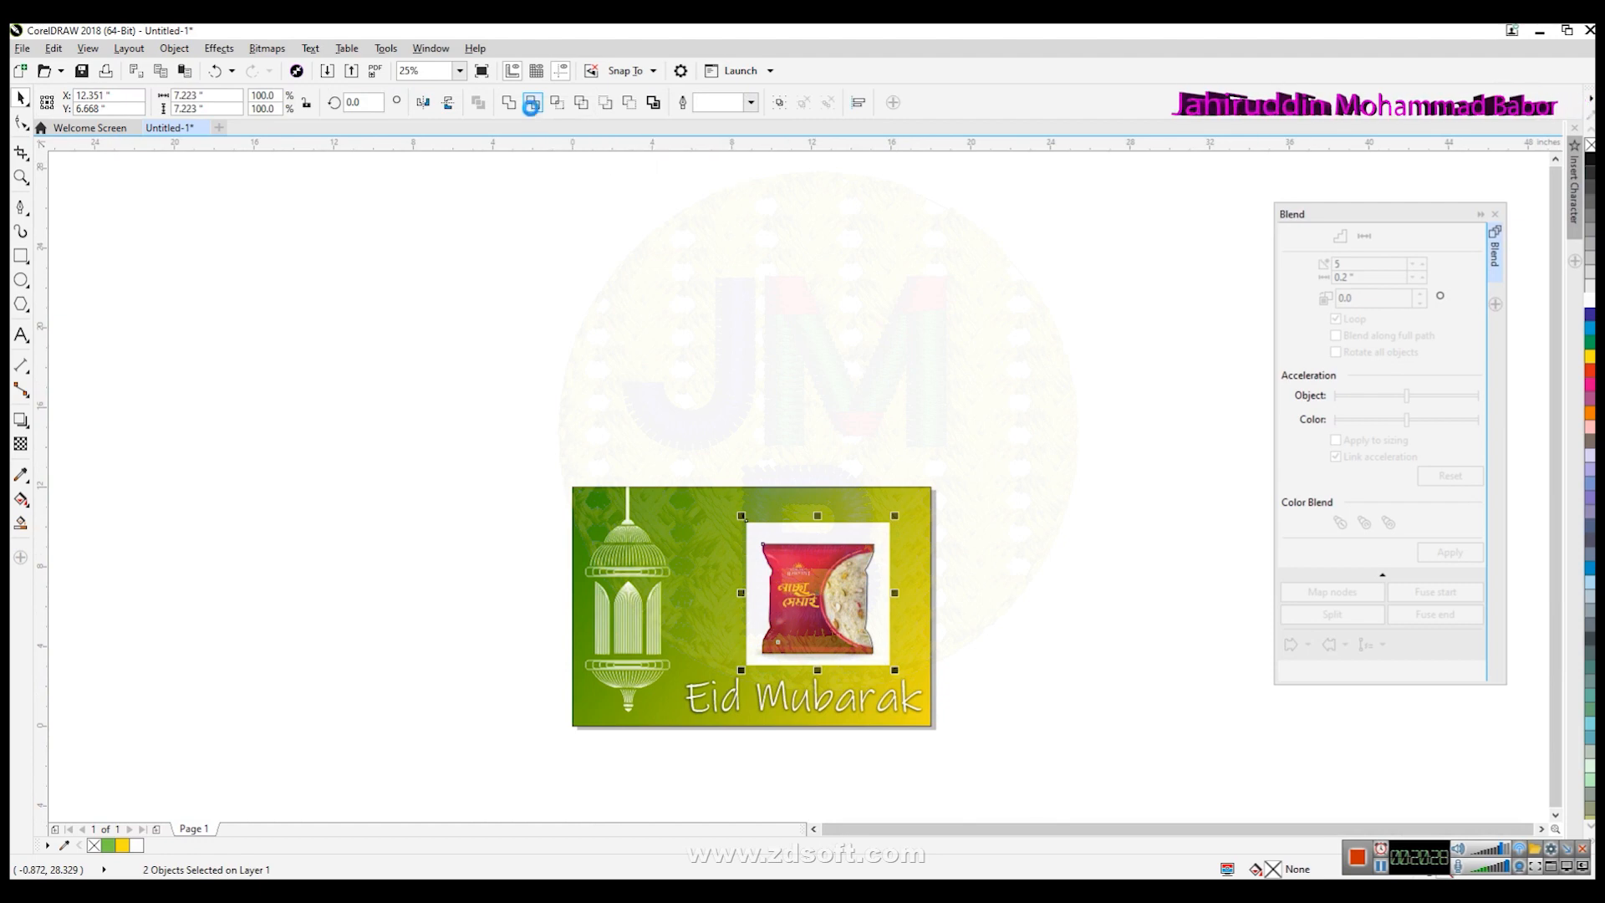
pyautogui.hotkey('ctrl', 'z')
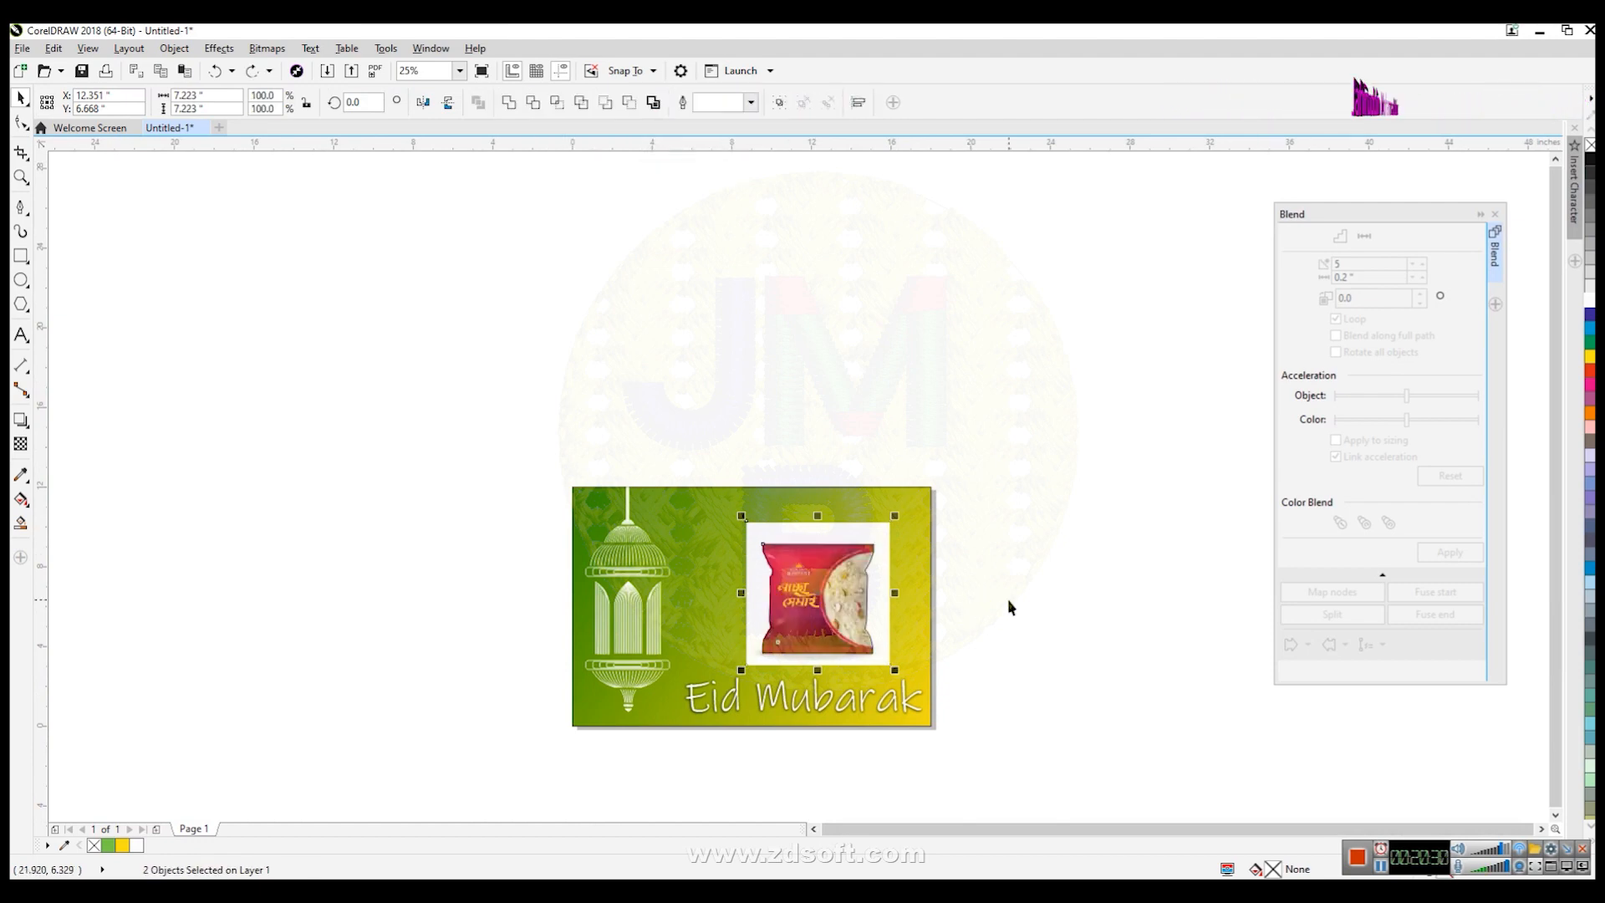
# - Intersect the packet image with the traced outline and move the cut-out copy above the graphic
pyautogui.moveTo(700, 456); pyautogui.dragTo(922, 684)
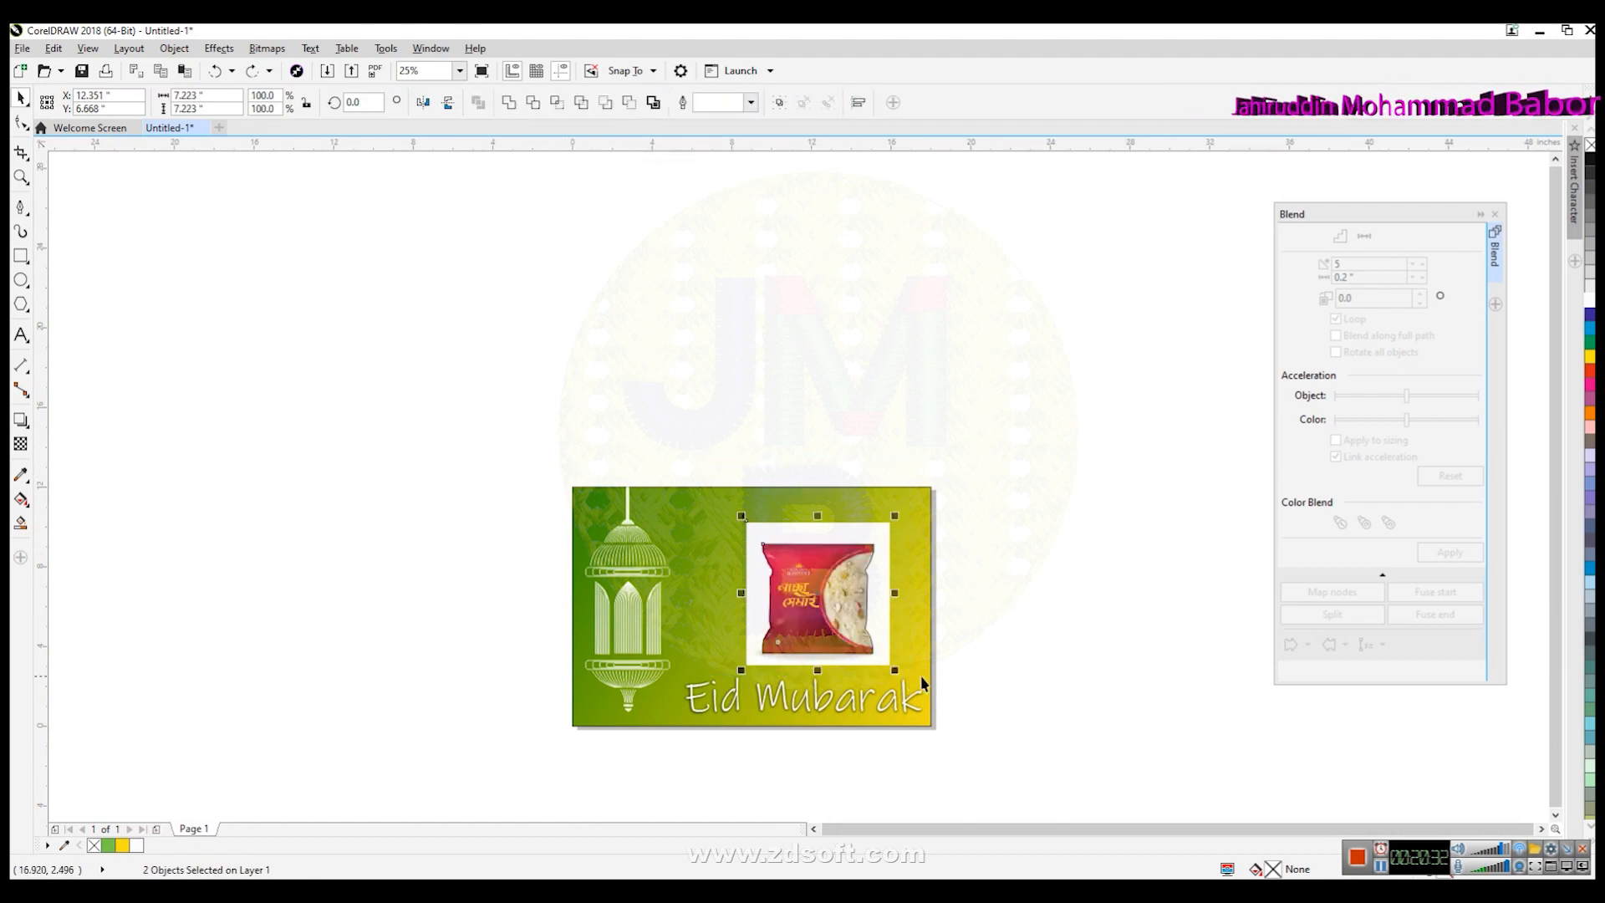
pyautogui.click(558, 104)
pyautogui.moveTo(818, 600); pyautogui.dragTo(542, 387)
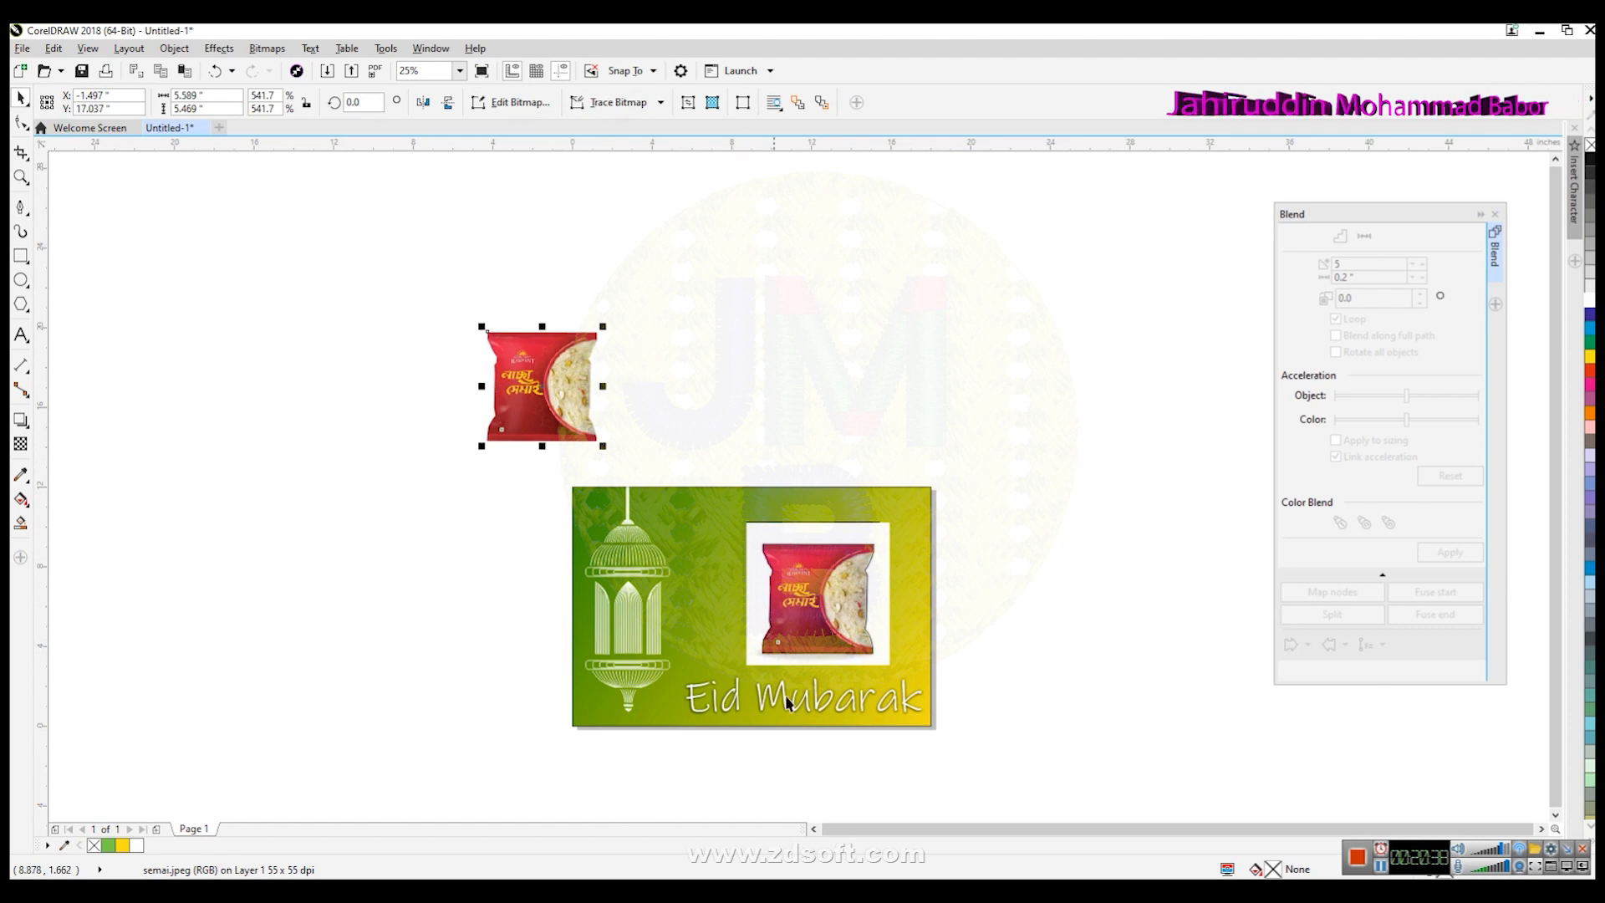
# - Intersect the packet image with the traced outline a second time
pyautogui.click(1001, 657)
pyautogui.moveTo(713, 490); pyautogui.dragTo(888, 691)
pyautogui.hotkey('ctrl', 'z')
pyautogui.click(967, 654)
pyautogui.moveTo(749, 608); pyautogui.dragTo(732, 505)
pyautogui.click(557, 102)
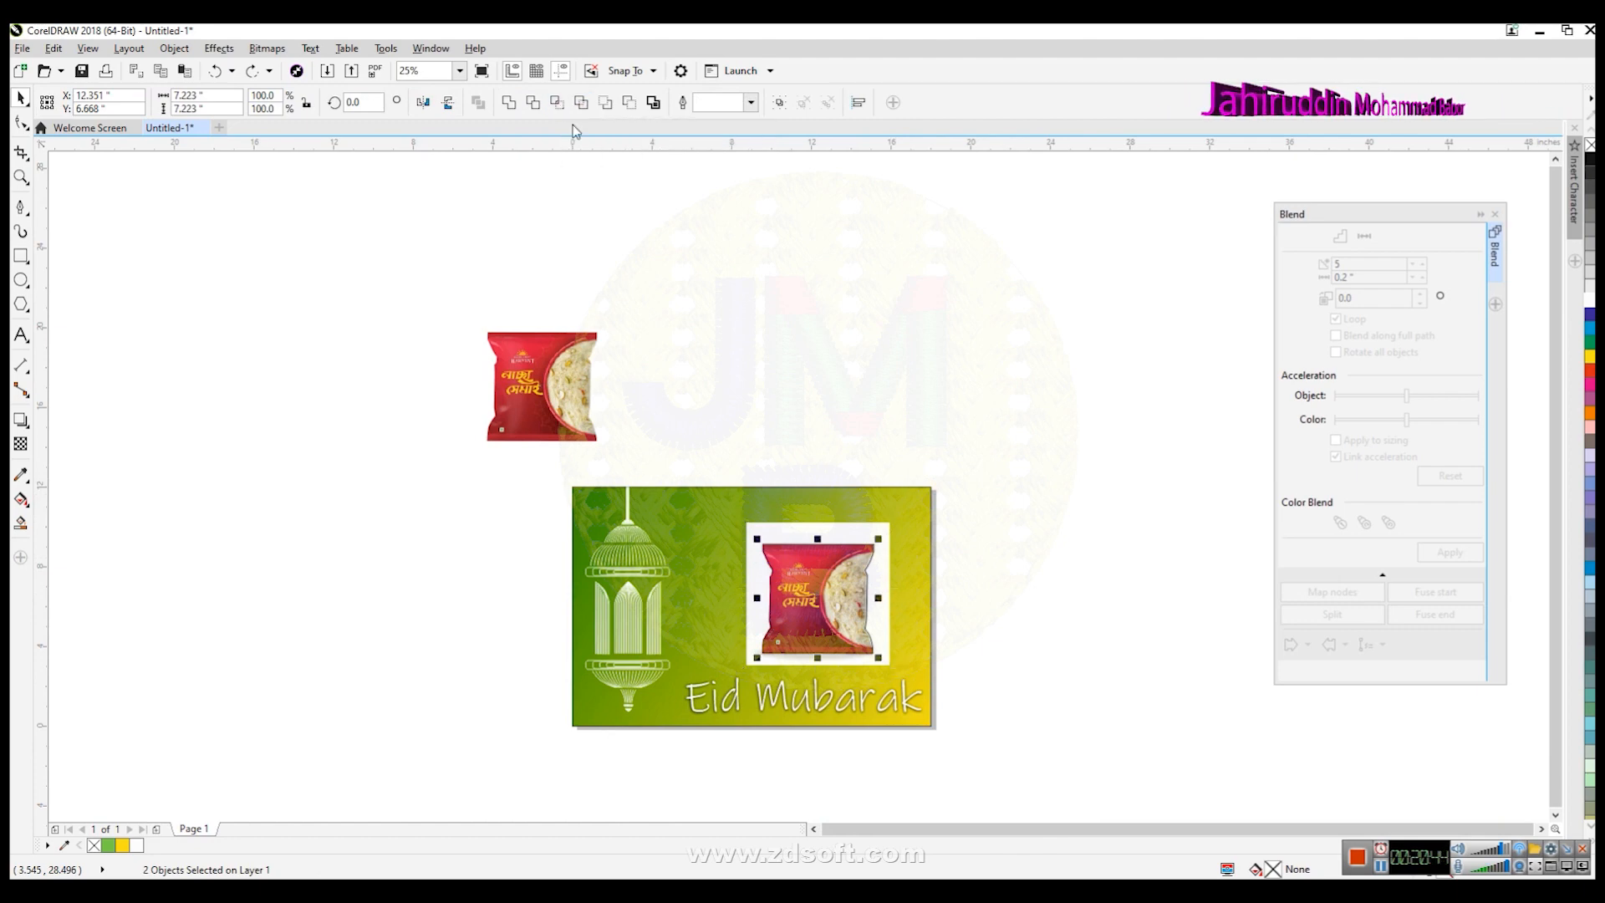
# - Delete the duplicate cut-out, the traced outline and the original packet image
pyautogui.moveTo(854, 614); pyautogui.dragTo(447, 541)
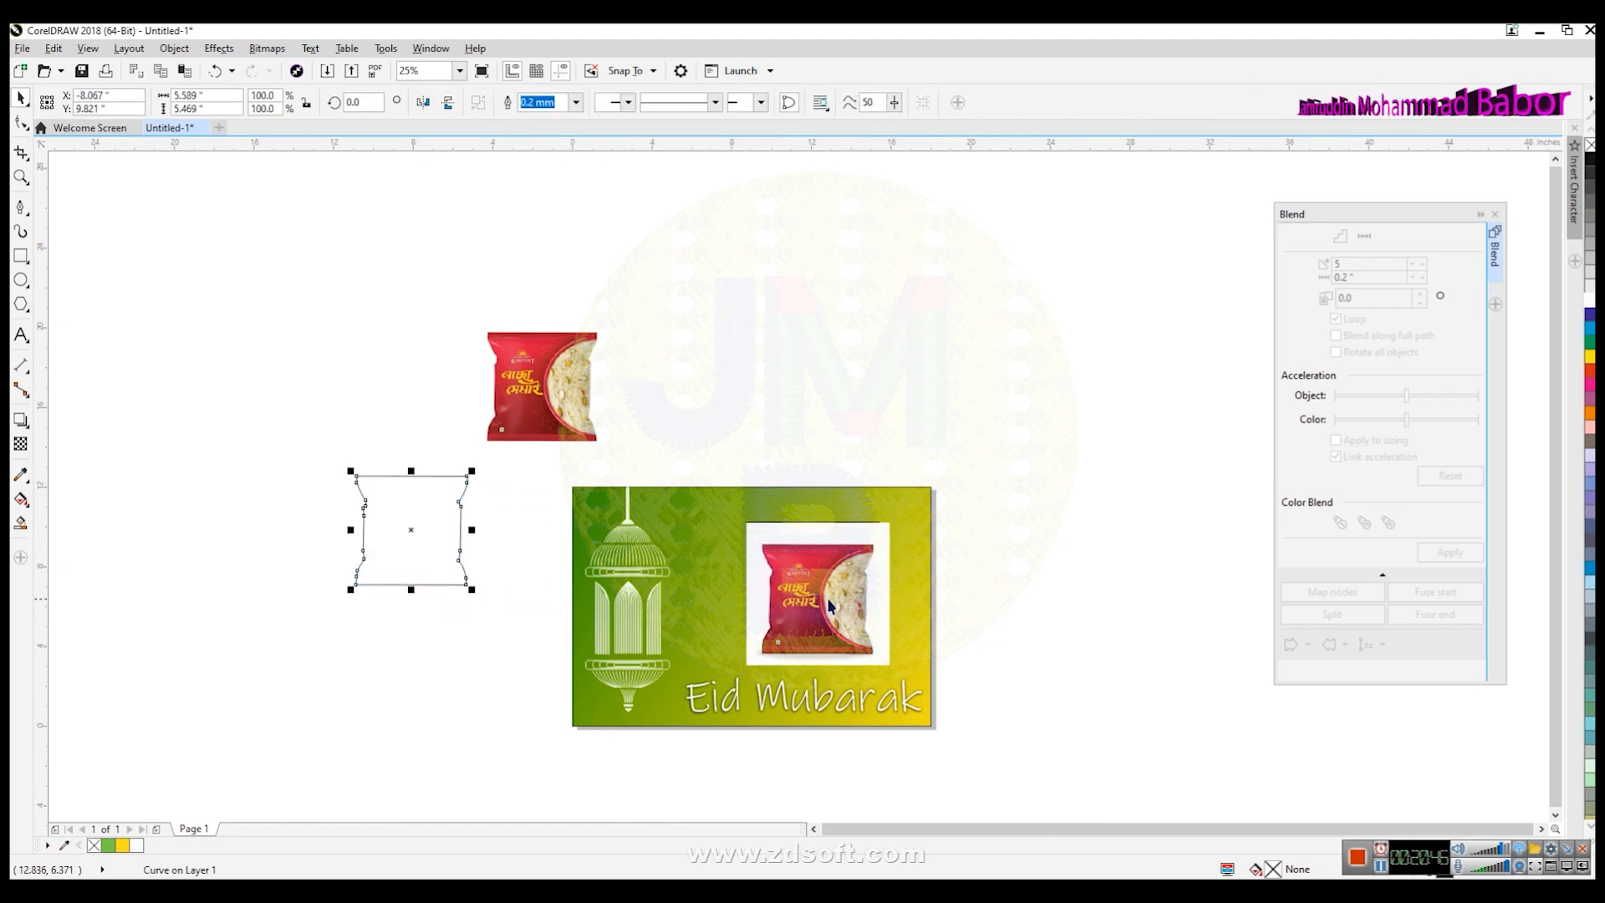
pyautogui.moveTo(830, 605); pyautogui.dragTo(816, 444)
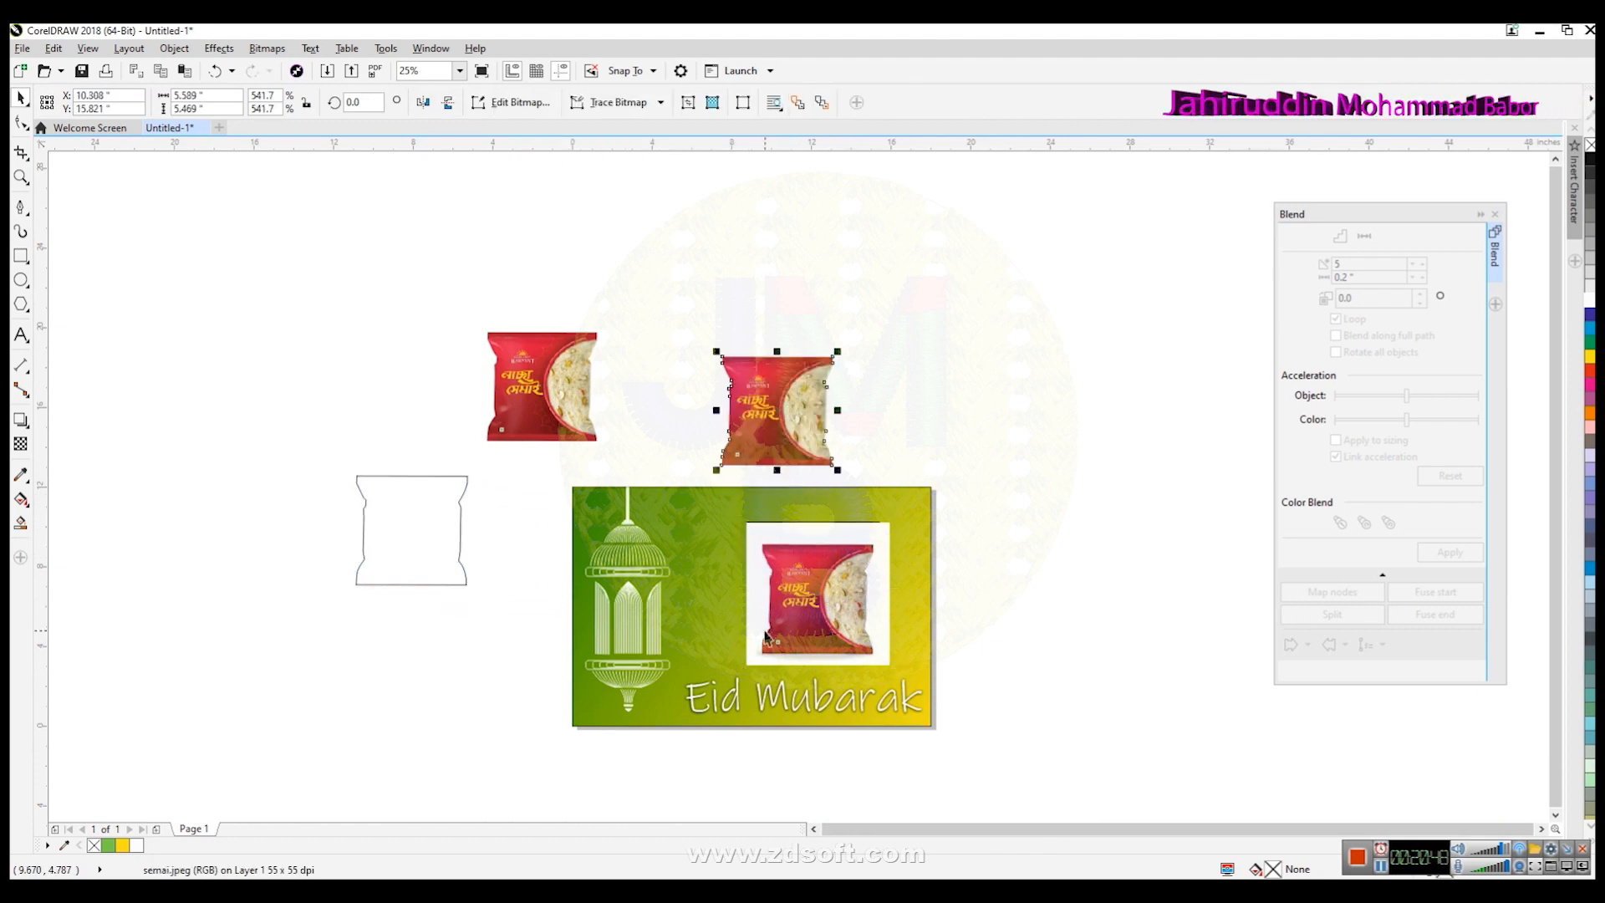
pyautogui.press('Delete')
pyautogui.click(459, 544)
pyautogui.press('Delete')
pyautogui.click(845, 600)
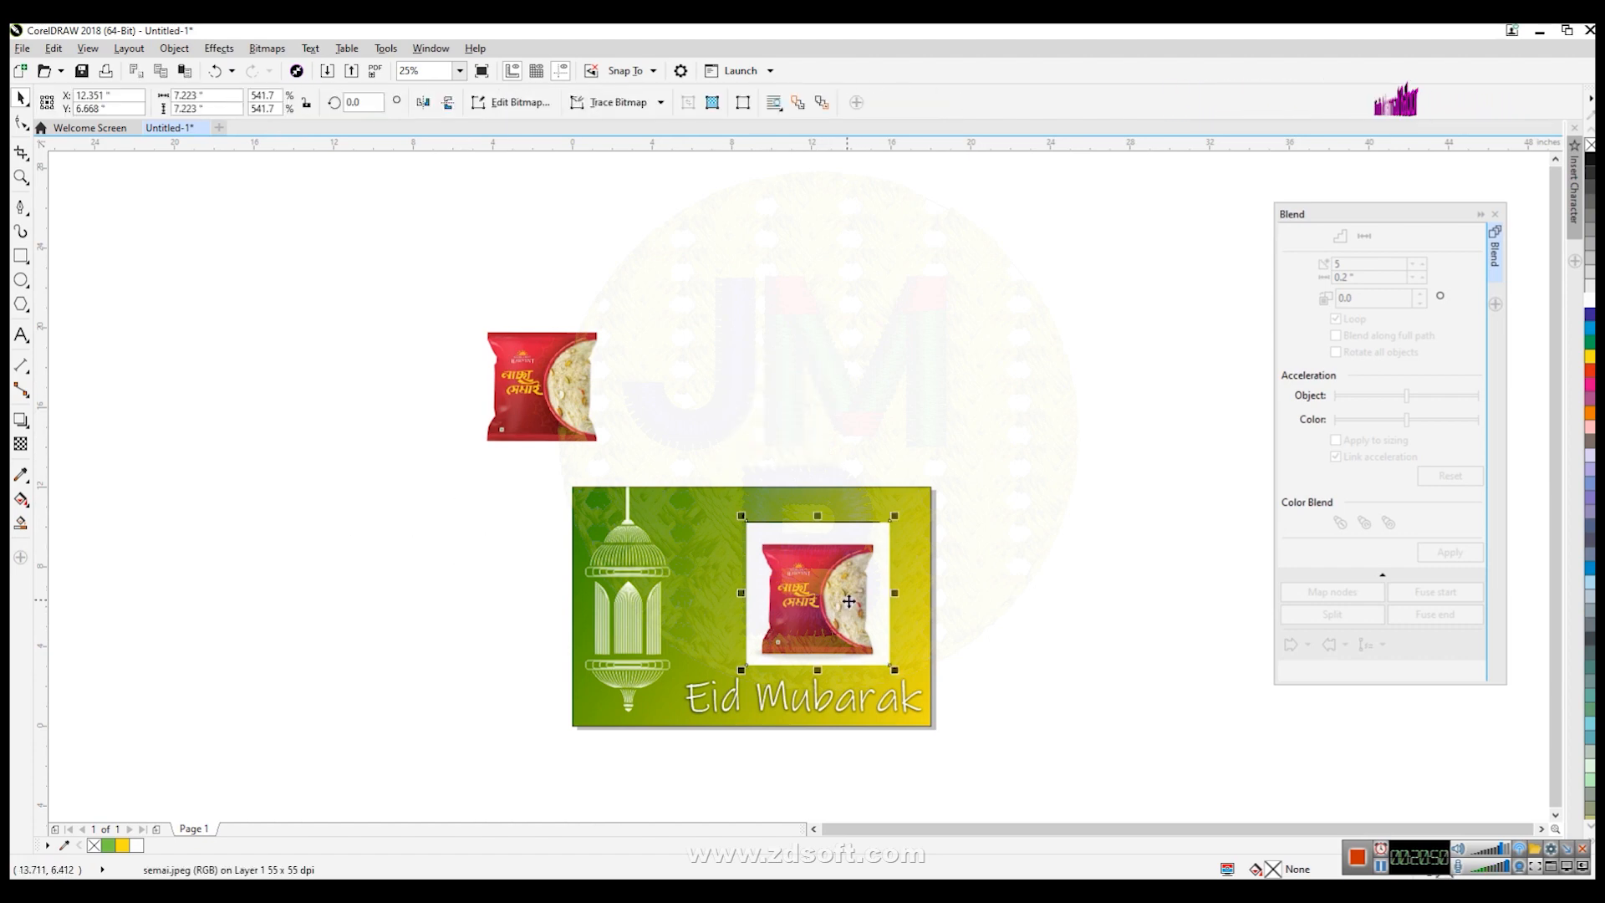
pyautogui.press('Delete')
# - Enlarge the cut-out packet and place it on the right side of the Eid Mubarak graphic
pyautogui.click(589, 433)
pyautogui.moveTo(605, 448); pyautogui.dragTo(630, 473)
pyautogui.moveTo(591, 412); pyautogui.dragTo(837, 606)
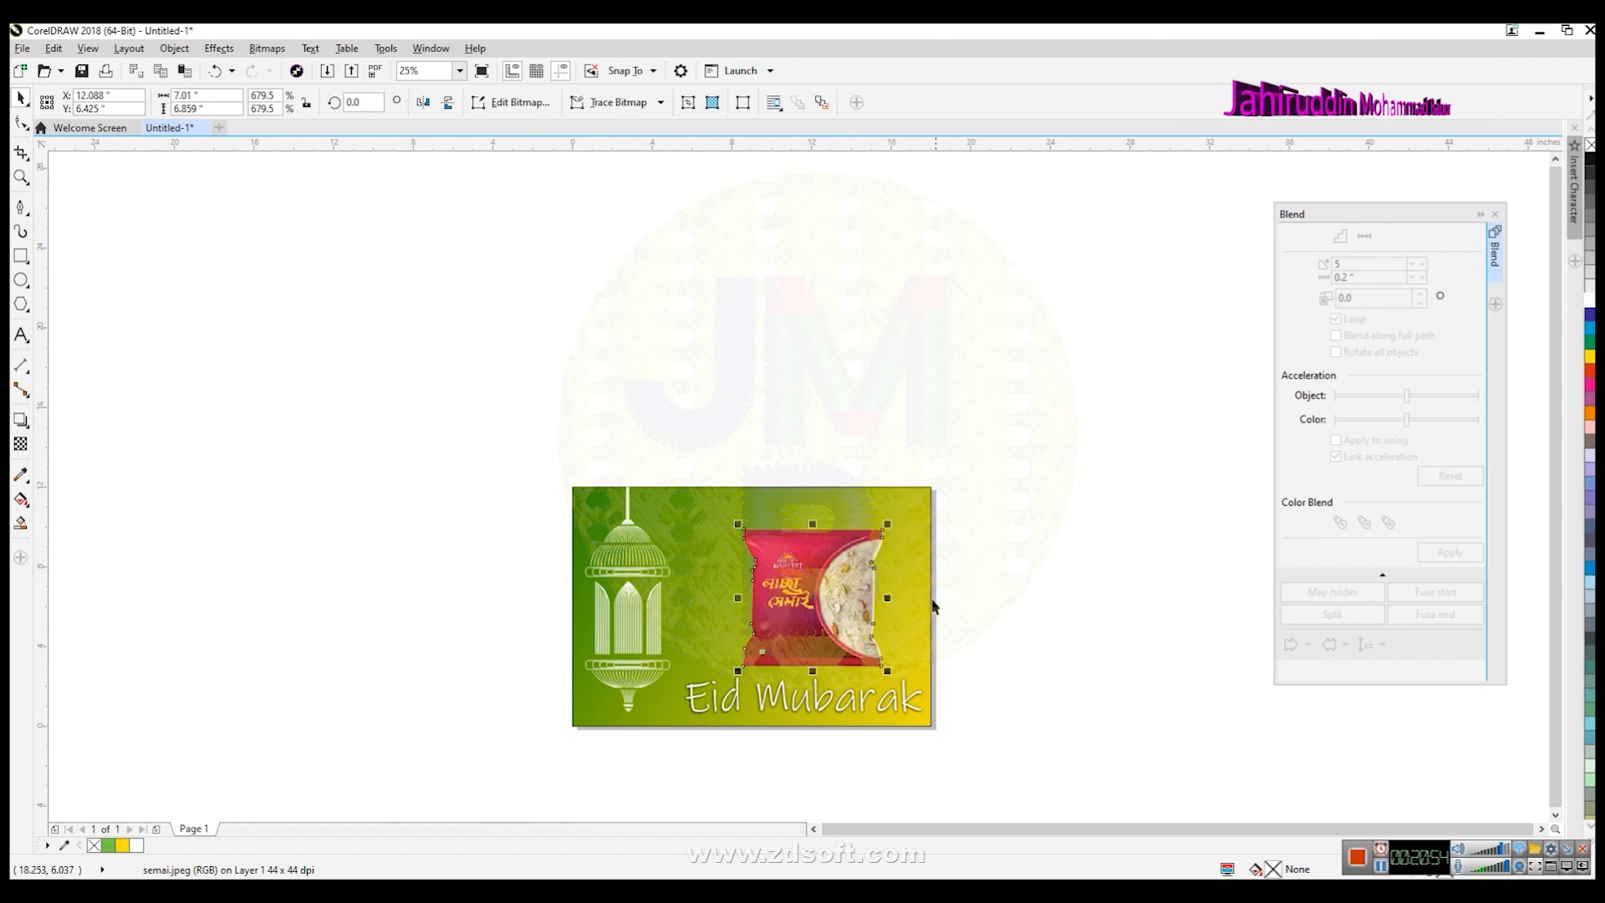
pyautogui.scroll(1, 917, 584)
pyautogui.moveTo(853, 470); pyautogui.dragTo(884, 442)
pyautogui.moveTo(798, 616); pyautogui.dragTo(825, 626)
pyautogui.click(1085, 647)
# - Shift the Eid Mubarak text further left and nudge the packet slightly upward
pyautogui.scroll(-2, 1092, 727)
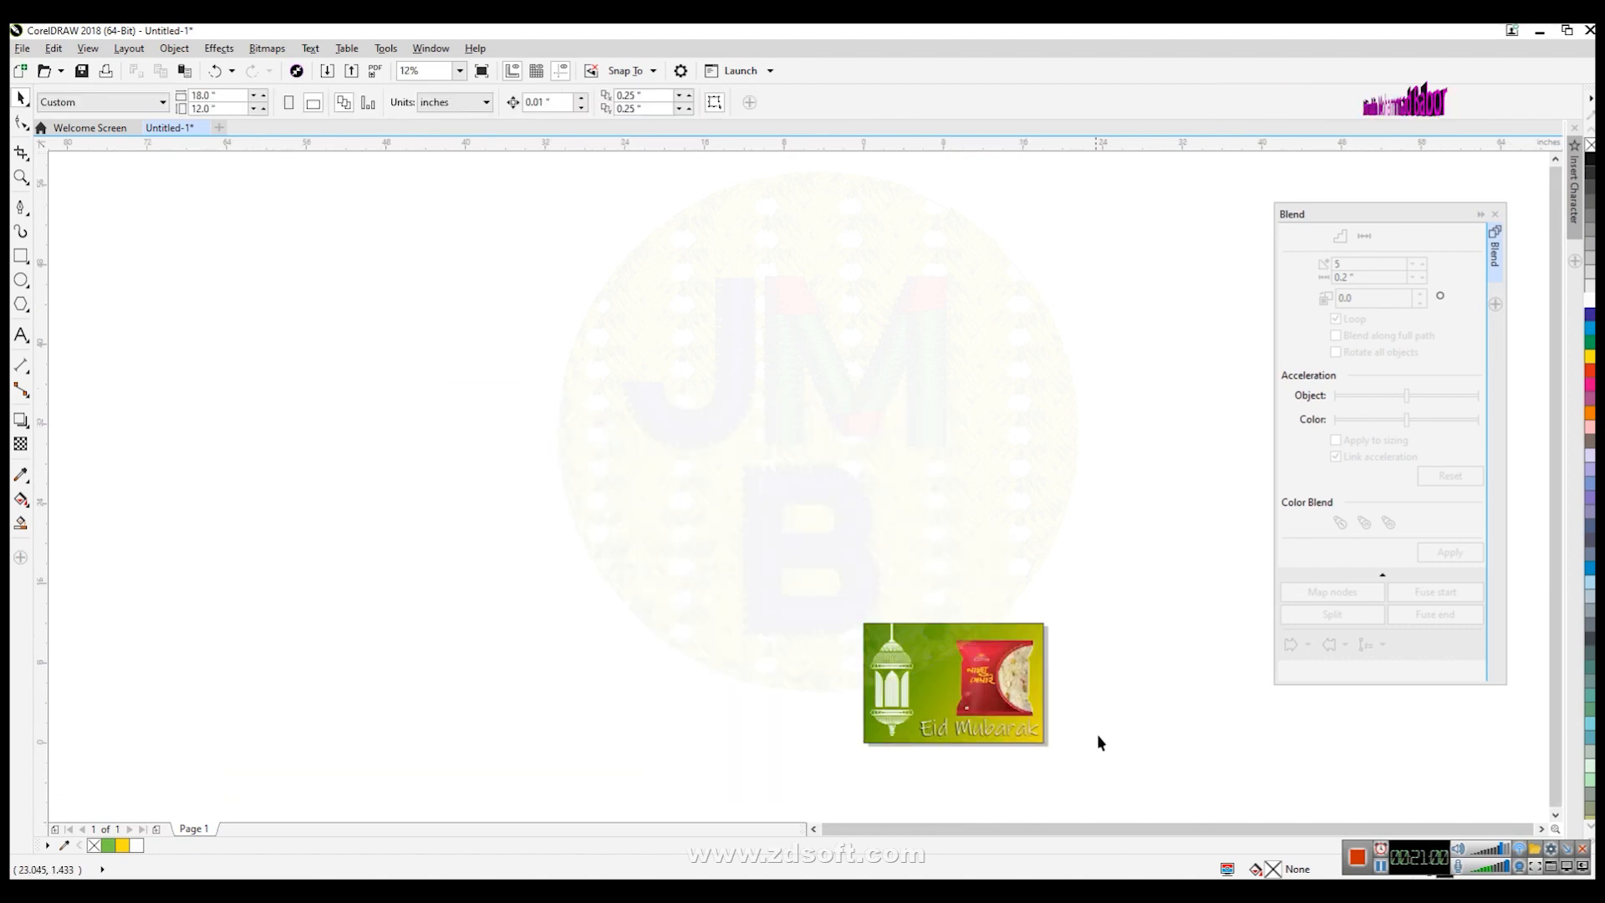
pyautogui.scroll(1, 1392, 806)
pyautogui.scroll(1, 469, 679)
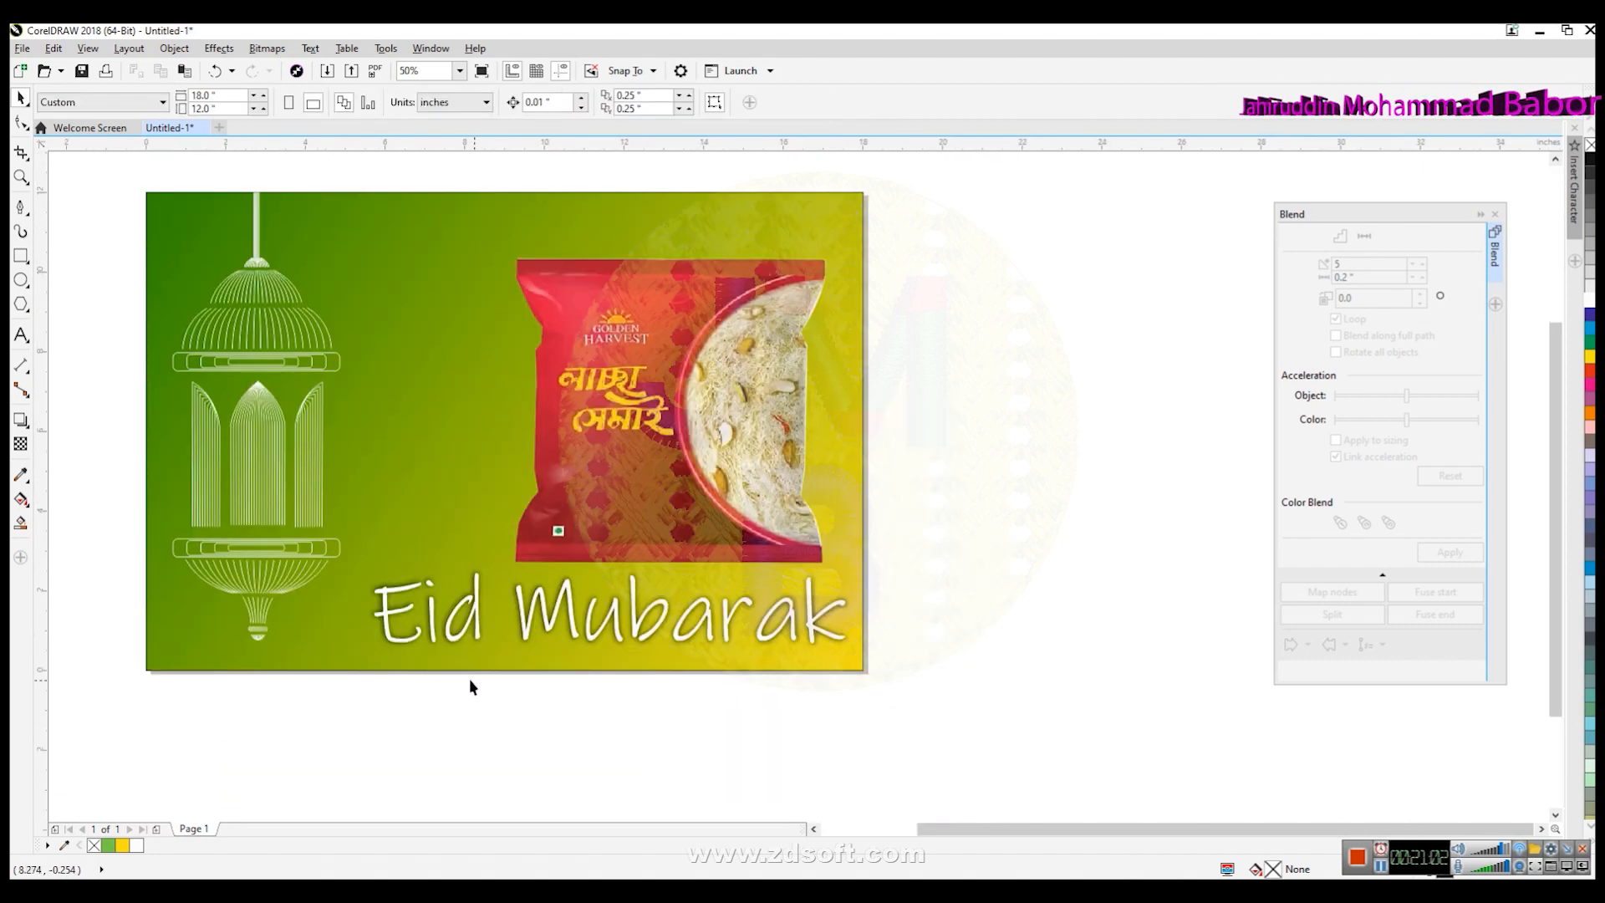
pyautogui.click(389, 642)
pyautogui.moveTo(371, 568); pyautogui.dragTo(337, 563)
pyautogui.moveTo(809, 622); pyautogui.dragTo(809, 630)
pyautogui.click(976, 625)
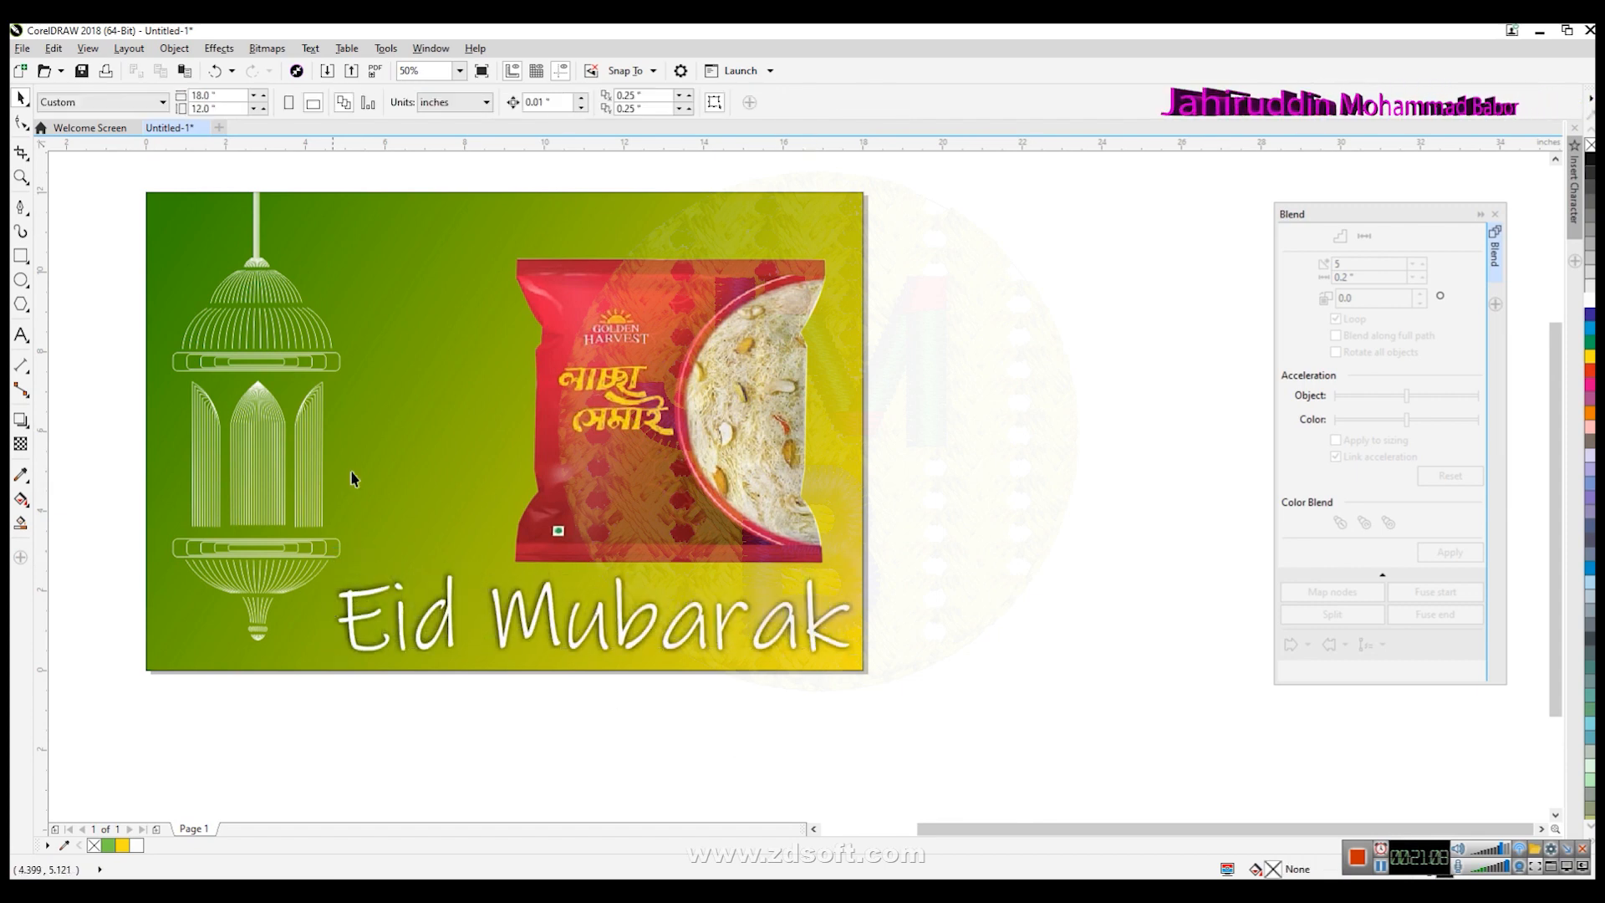
pyautogui.moveTo(655, 499); pyautogui.dragTo(656, 482)
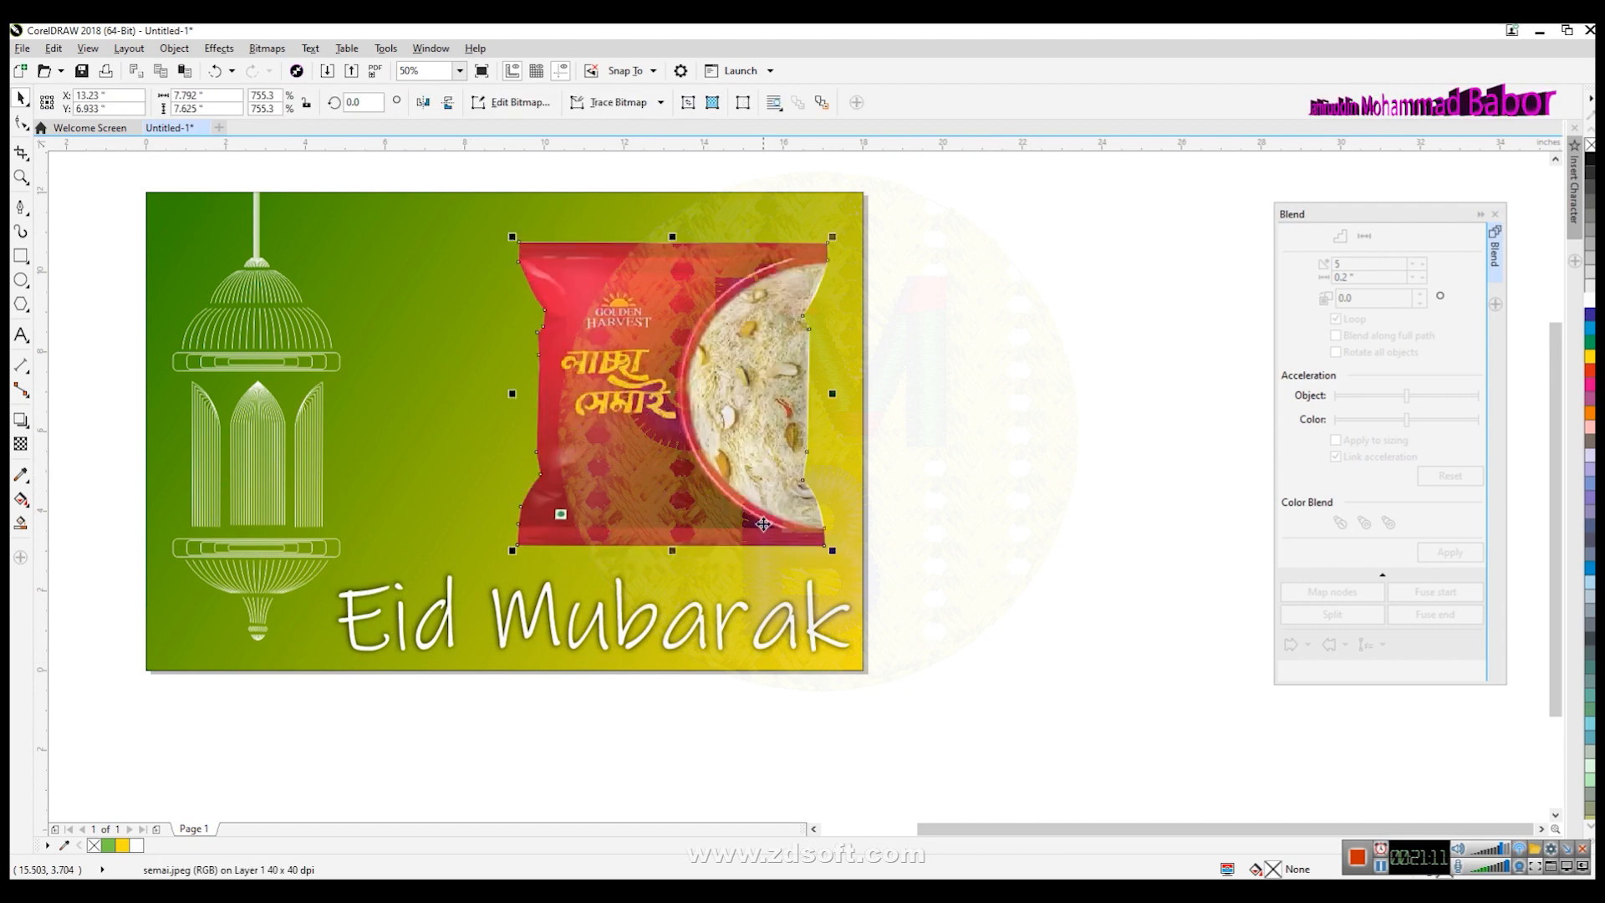
# - Draw a flat ellipse under the packet as a shadow, fill it black and remove its outline
pyautogui.click(23, 281)
pyautogui.moveTo(488, 535); pyautogui.dragTo(850, 576)
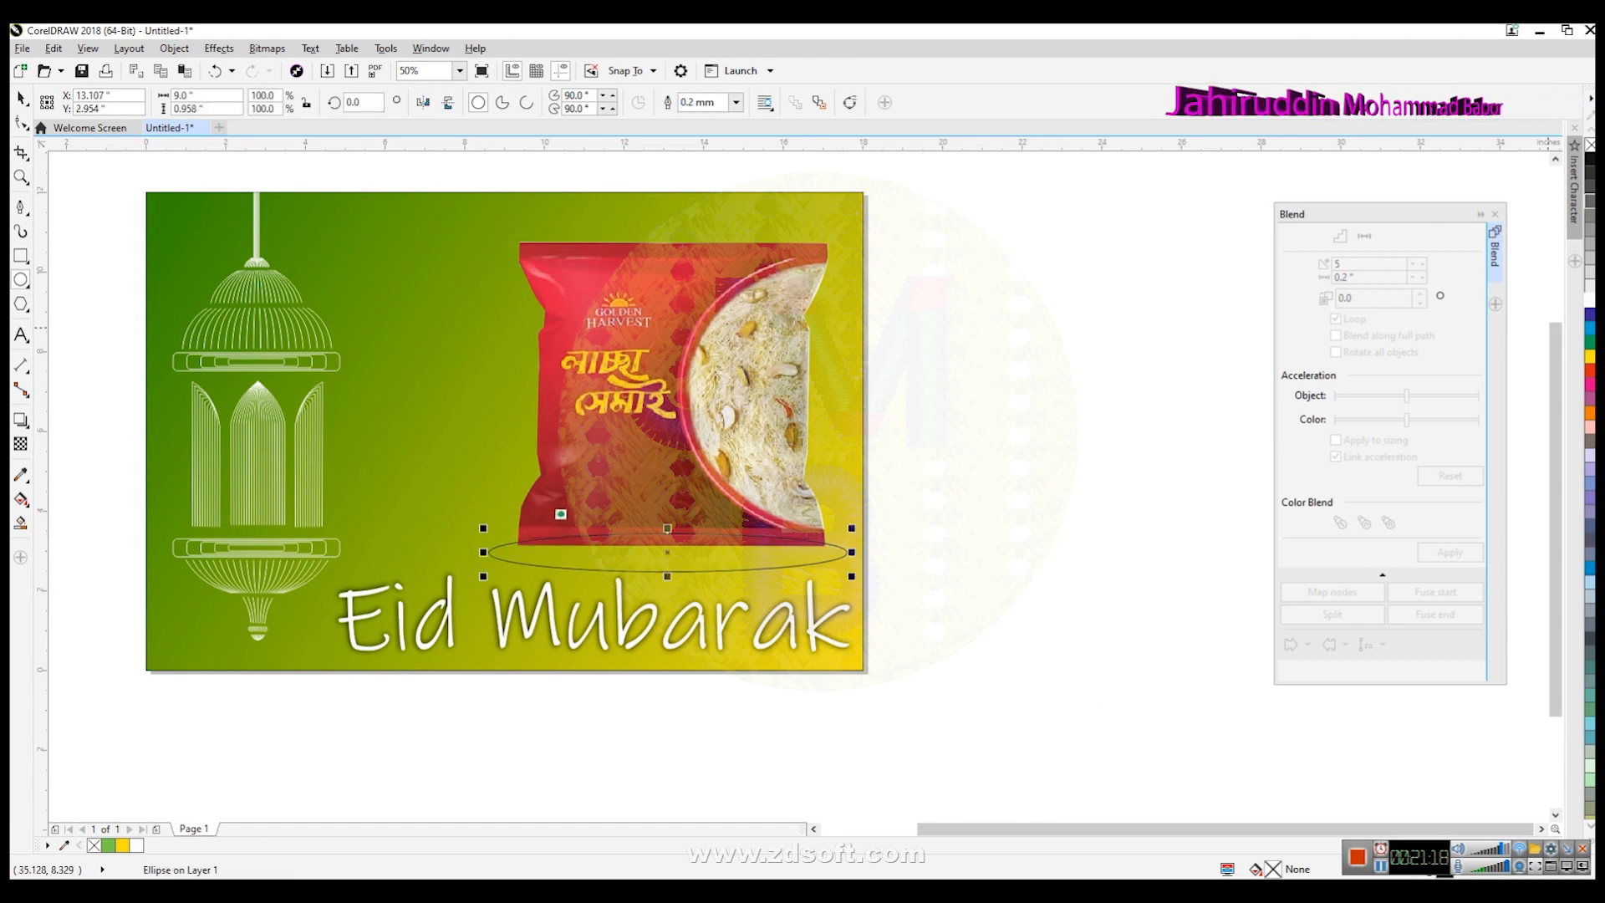
pyautogui.click(1592, 165)
pyautogui.rightClick(1589, 146)
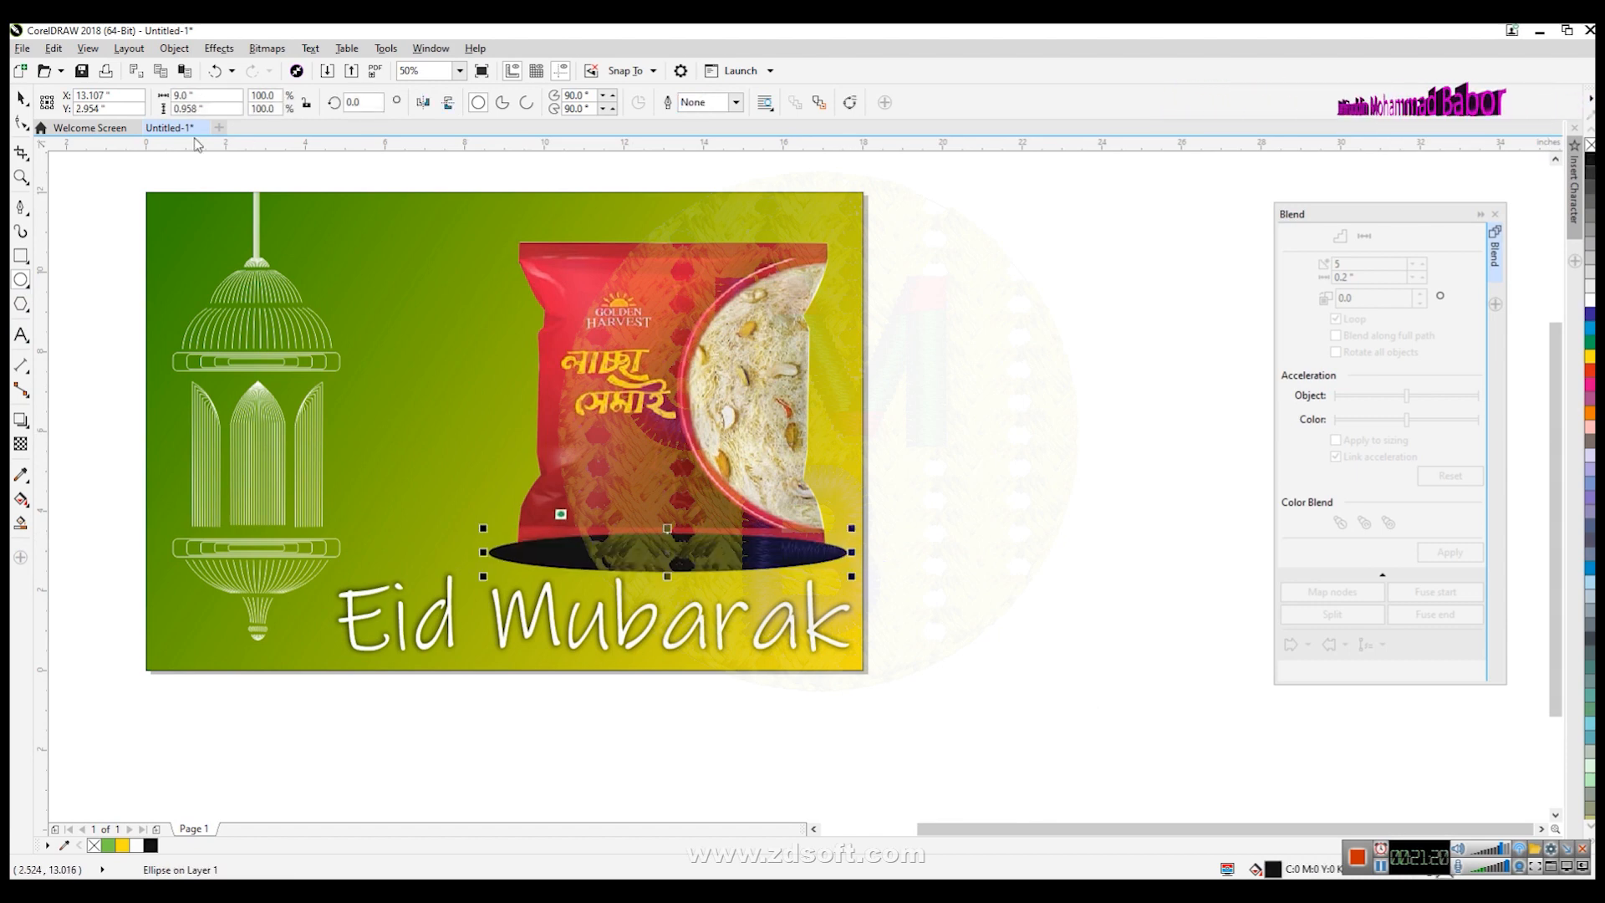
pyautogui.click(21, 99)
pyautogui.click(692, 315)
pyautogui.rightClick(692, 315)
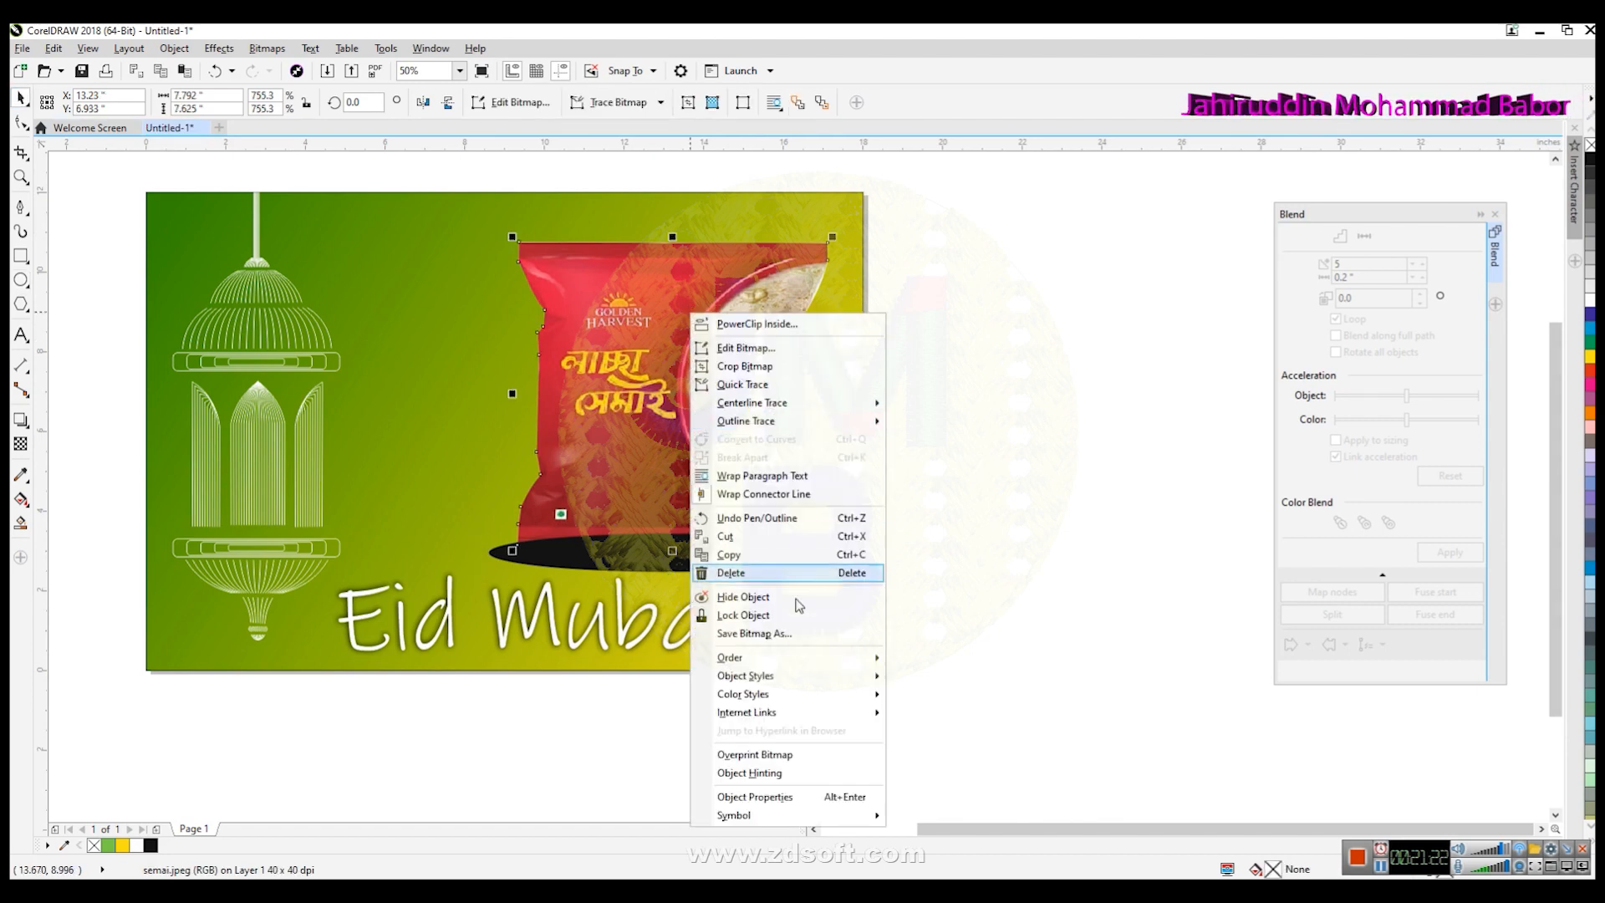
pyautogui.moveTo(749, 663)
pyautogui.click(943, 660)
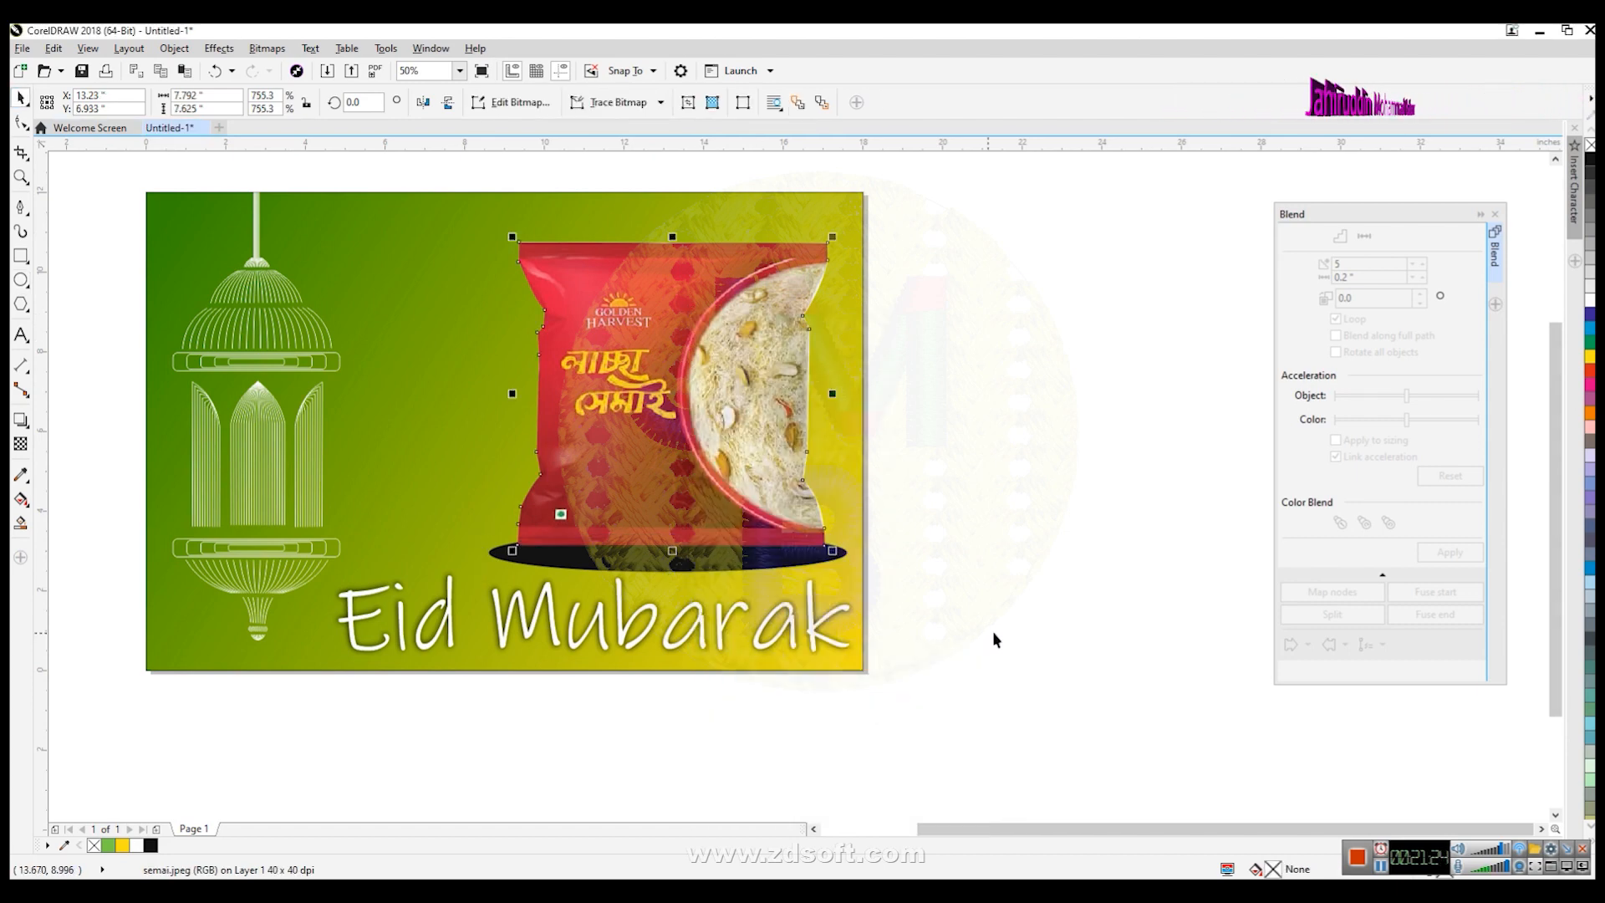
# - Select the semai packet and nudge it slightly downward
pyautogui.click(986, 637)
pyautogui.click(687, 471)
pyautogui.press('Down')
pyautogui.press('Down')
pyautogui.press('Down')
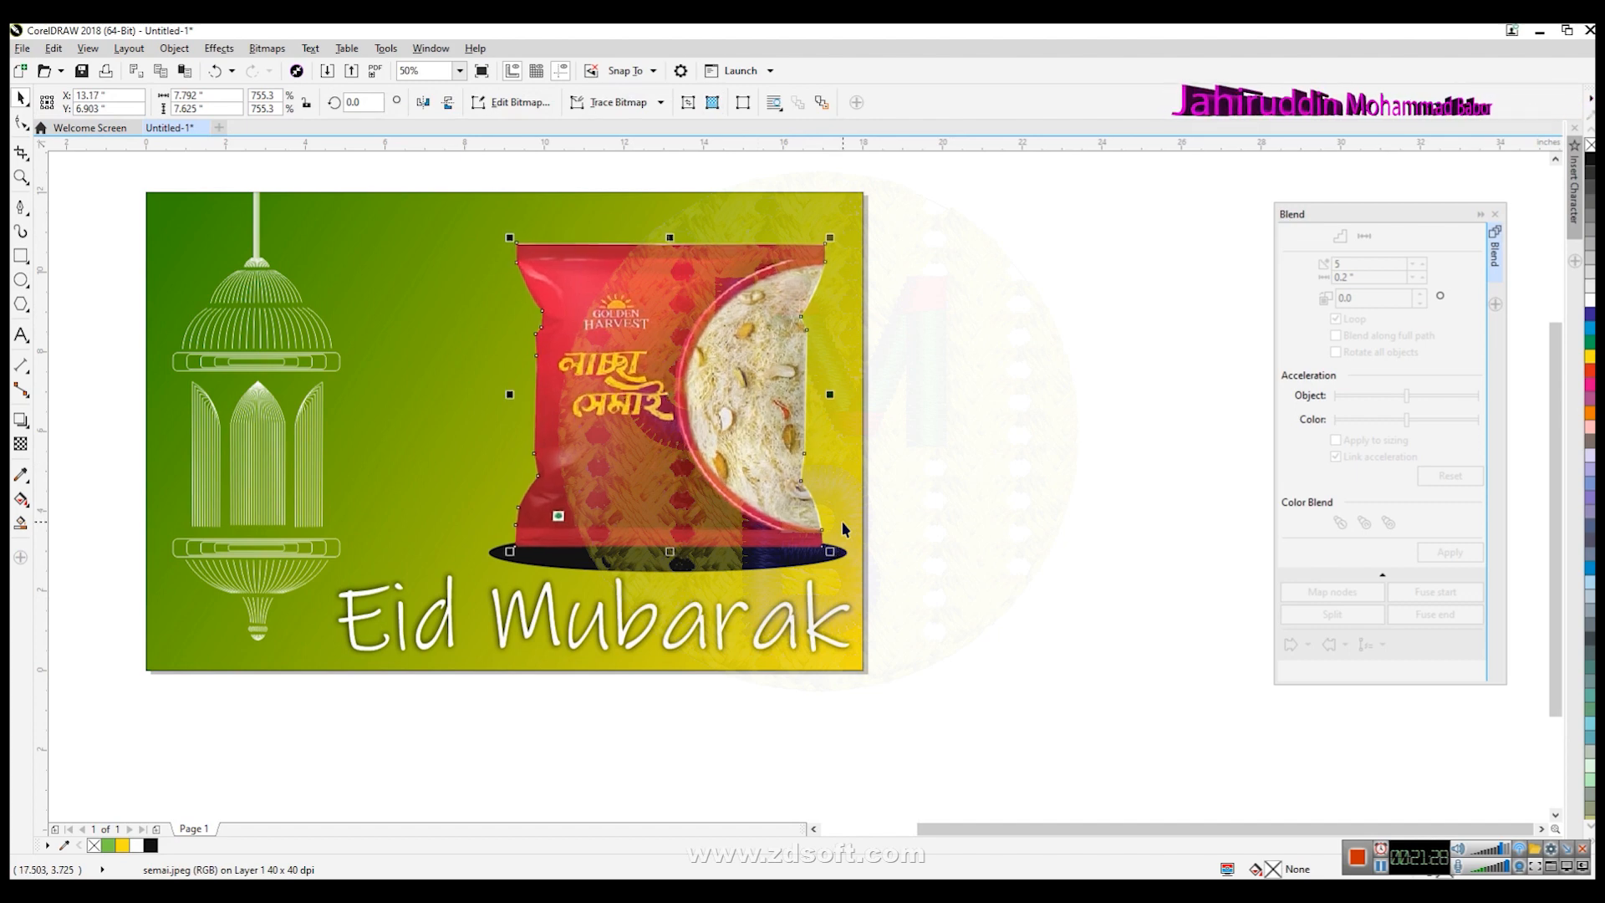
# - Convert the black shadow ellipse to a 300 dpi CMYK bitmap with anti-aliasing and a transparent background
pyautogui.click(675, 568)
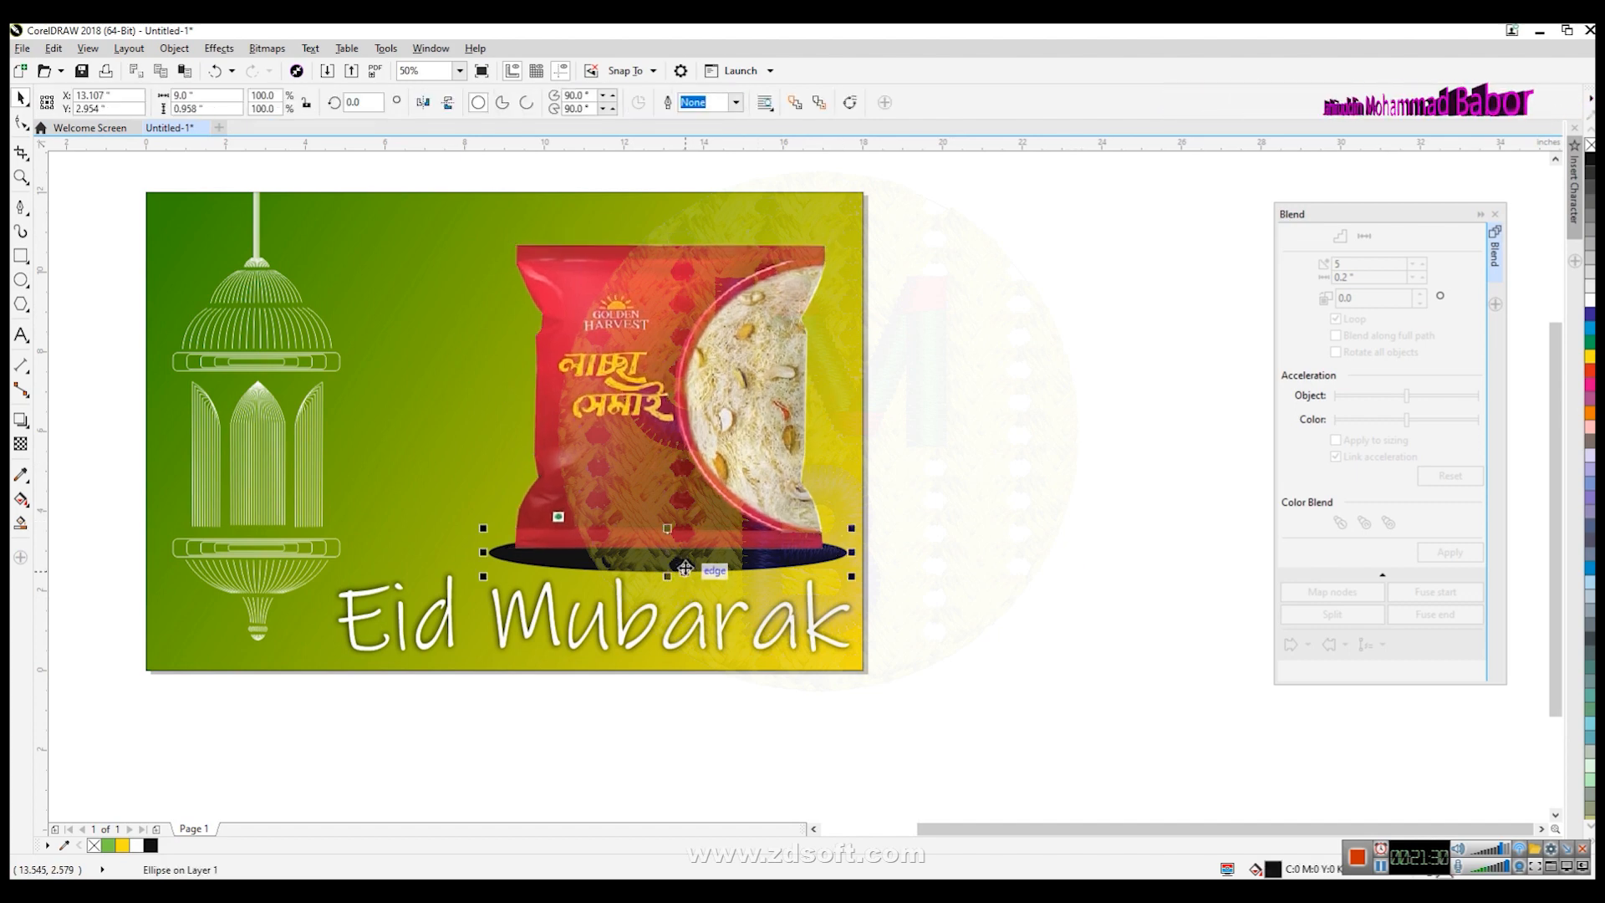
pyautogui.click(211, 48)
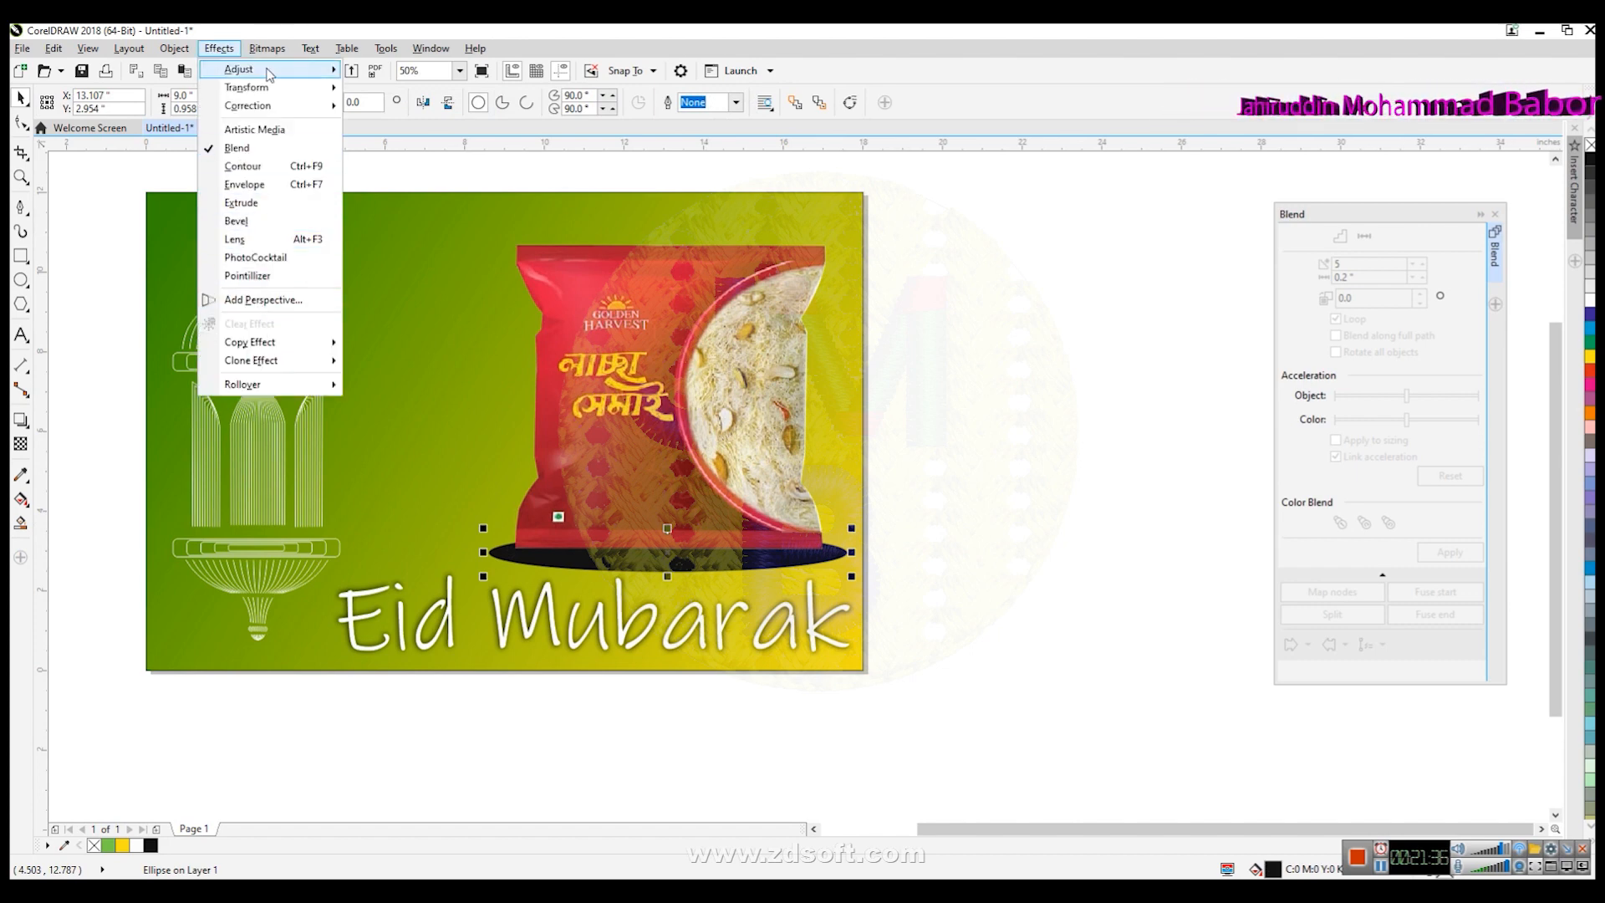
pyautogui.moveTo(268, 49)
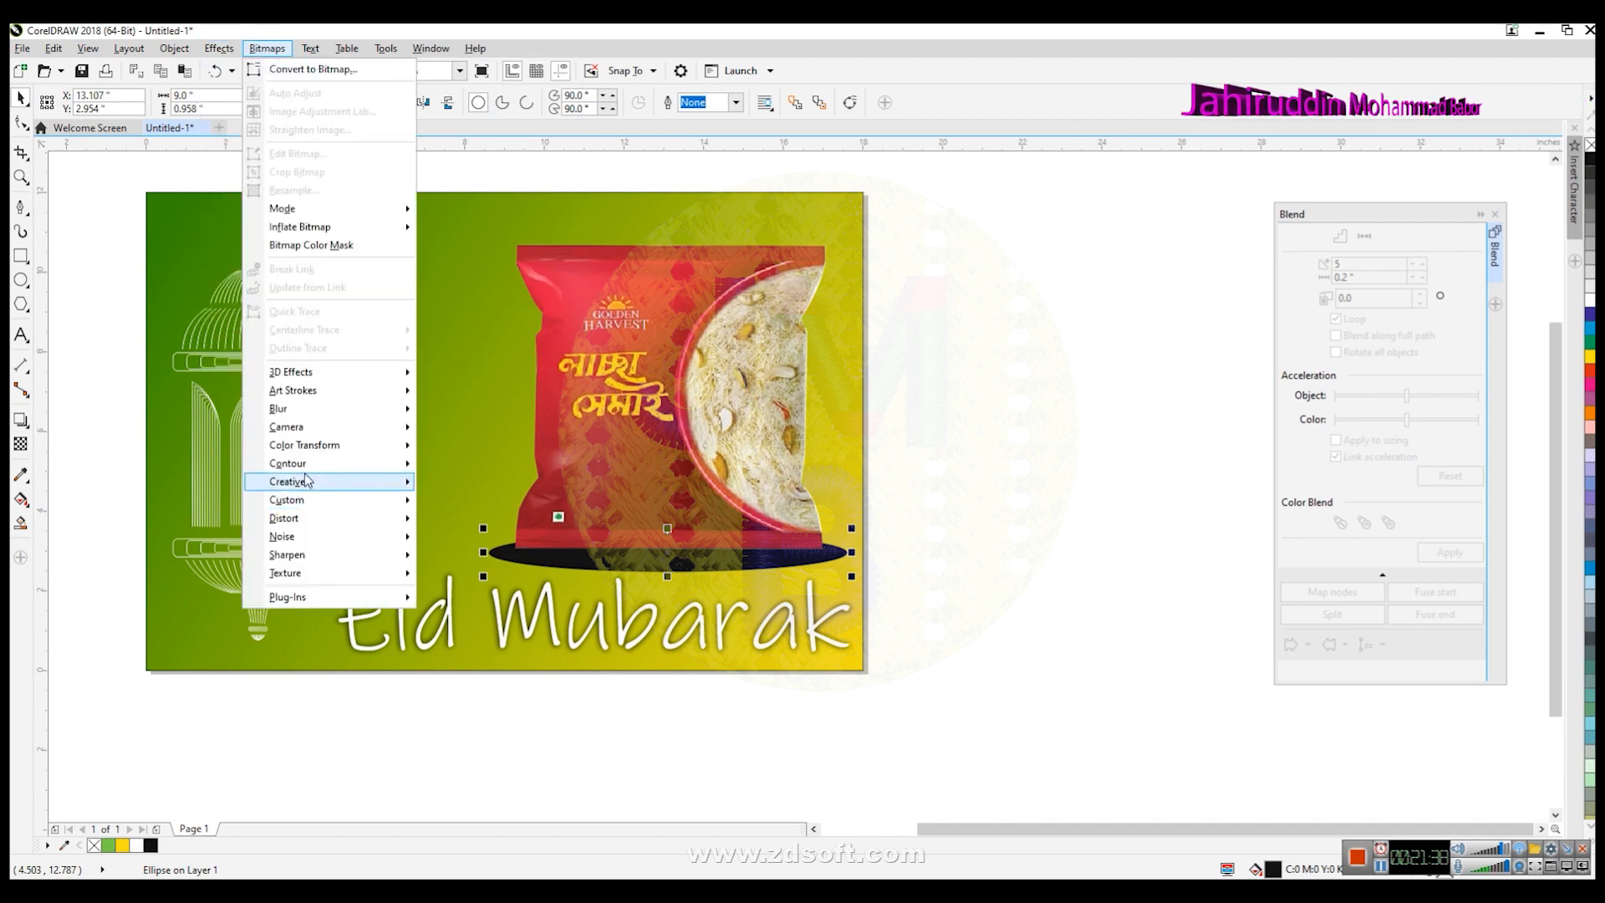
pyautogui.click(327, 70)
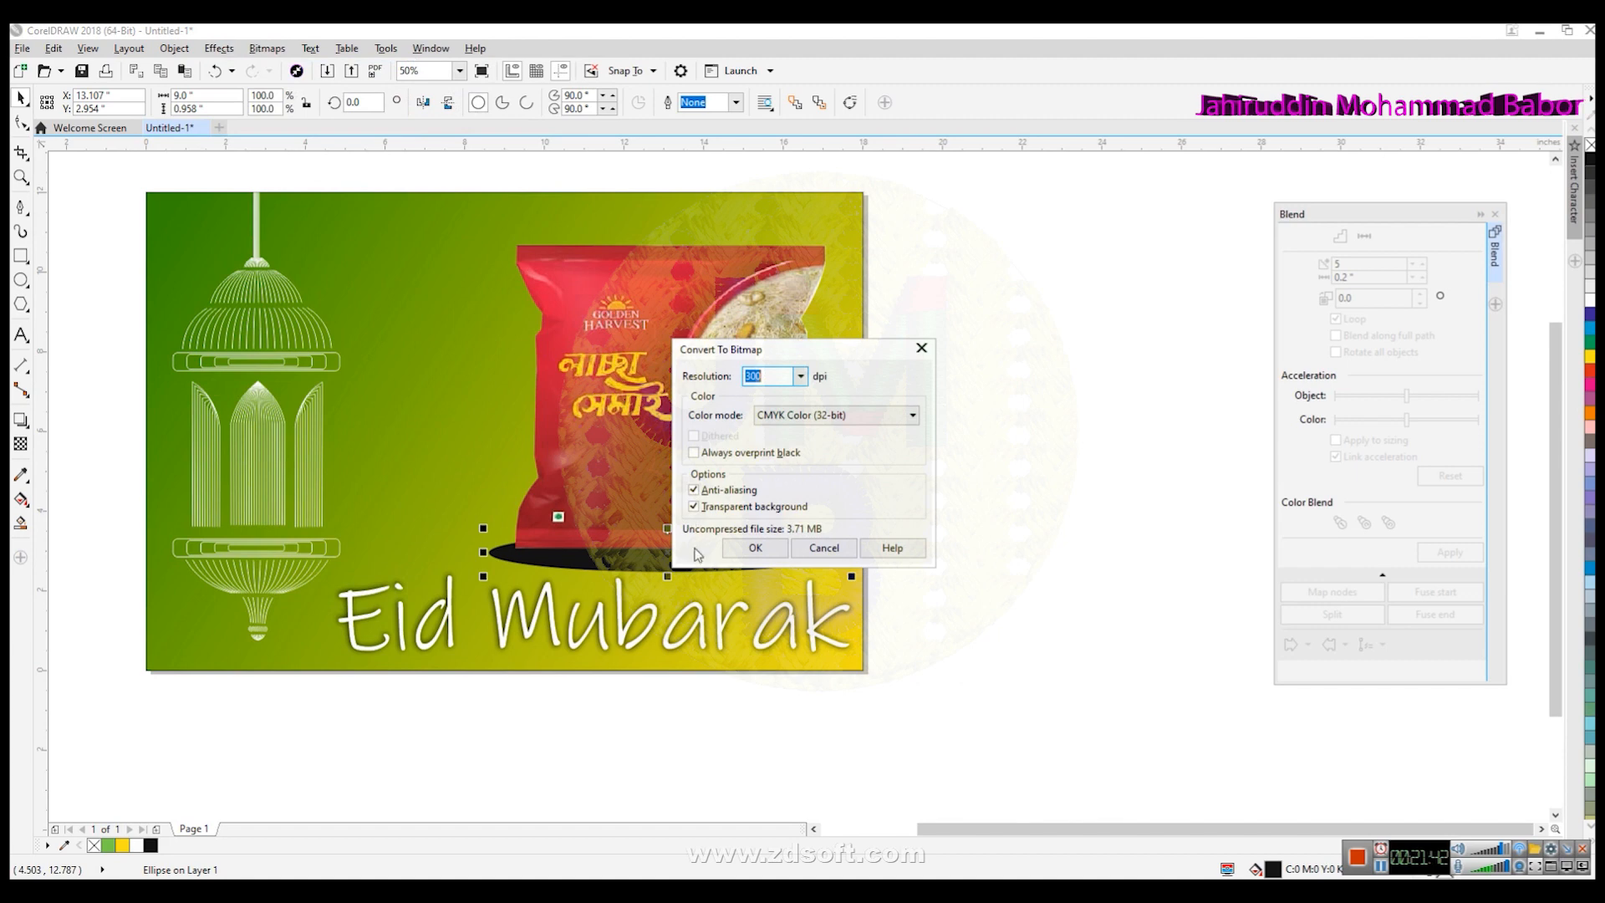
pyautogui.click(751, 548)
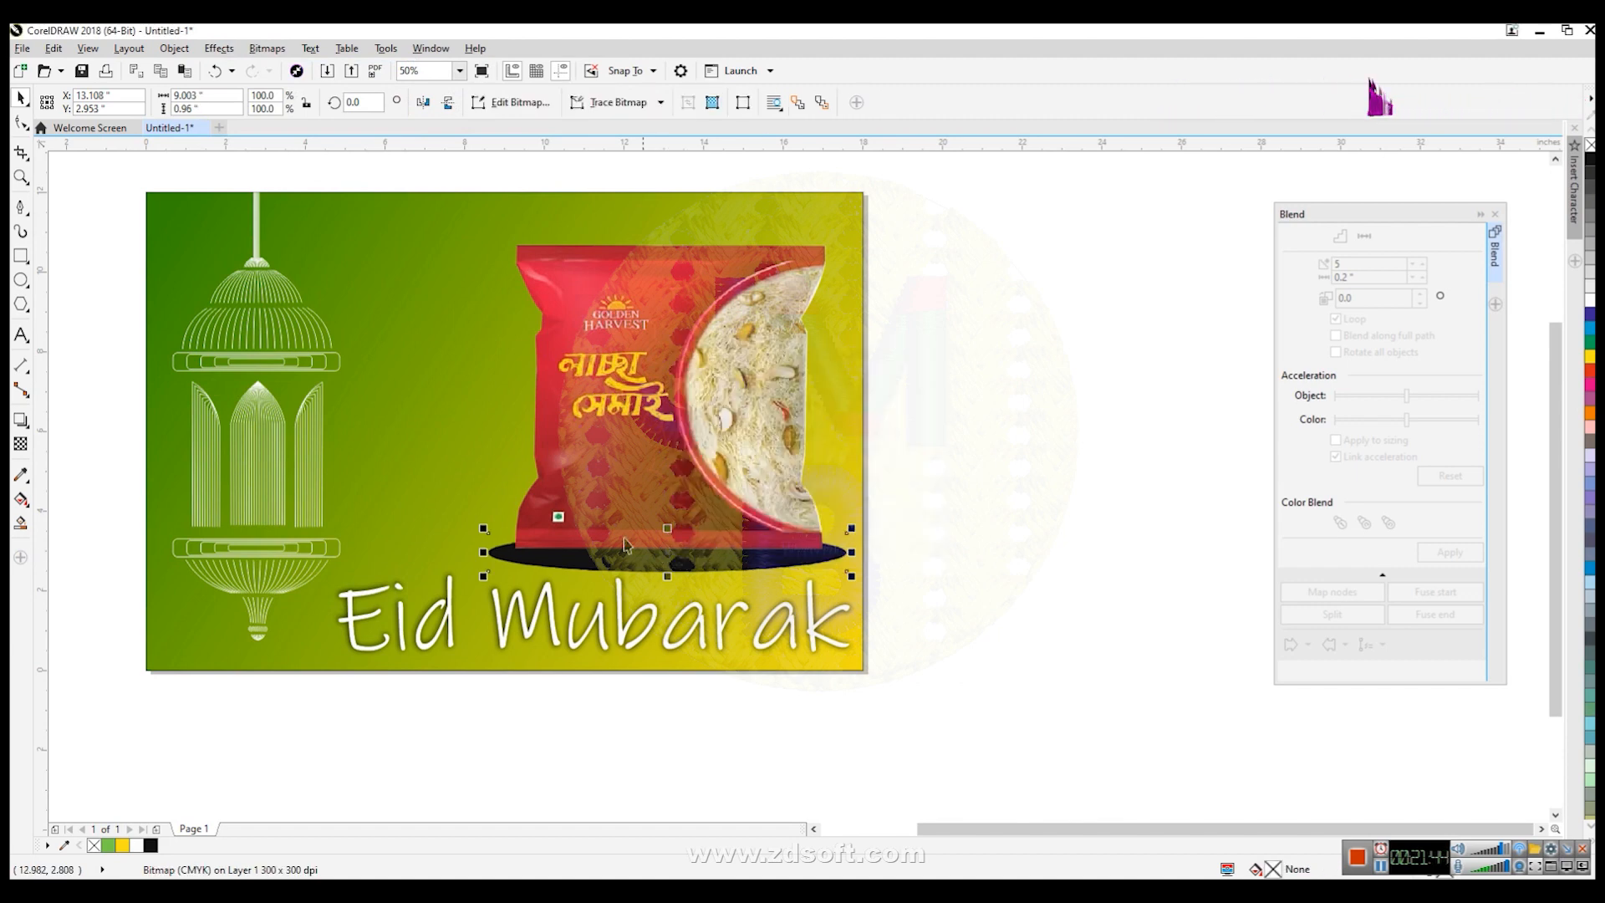
# - Apply a Gaussian Blur with a radius of 80.6 pixels to the shadow bitmap
pyautogui.click(268, 48)
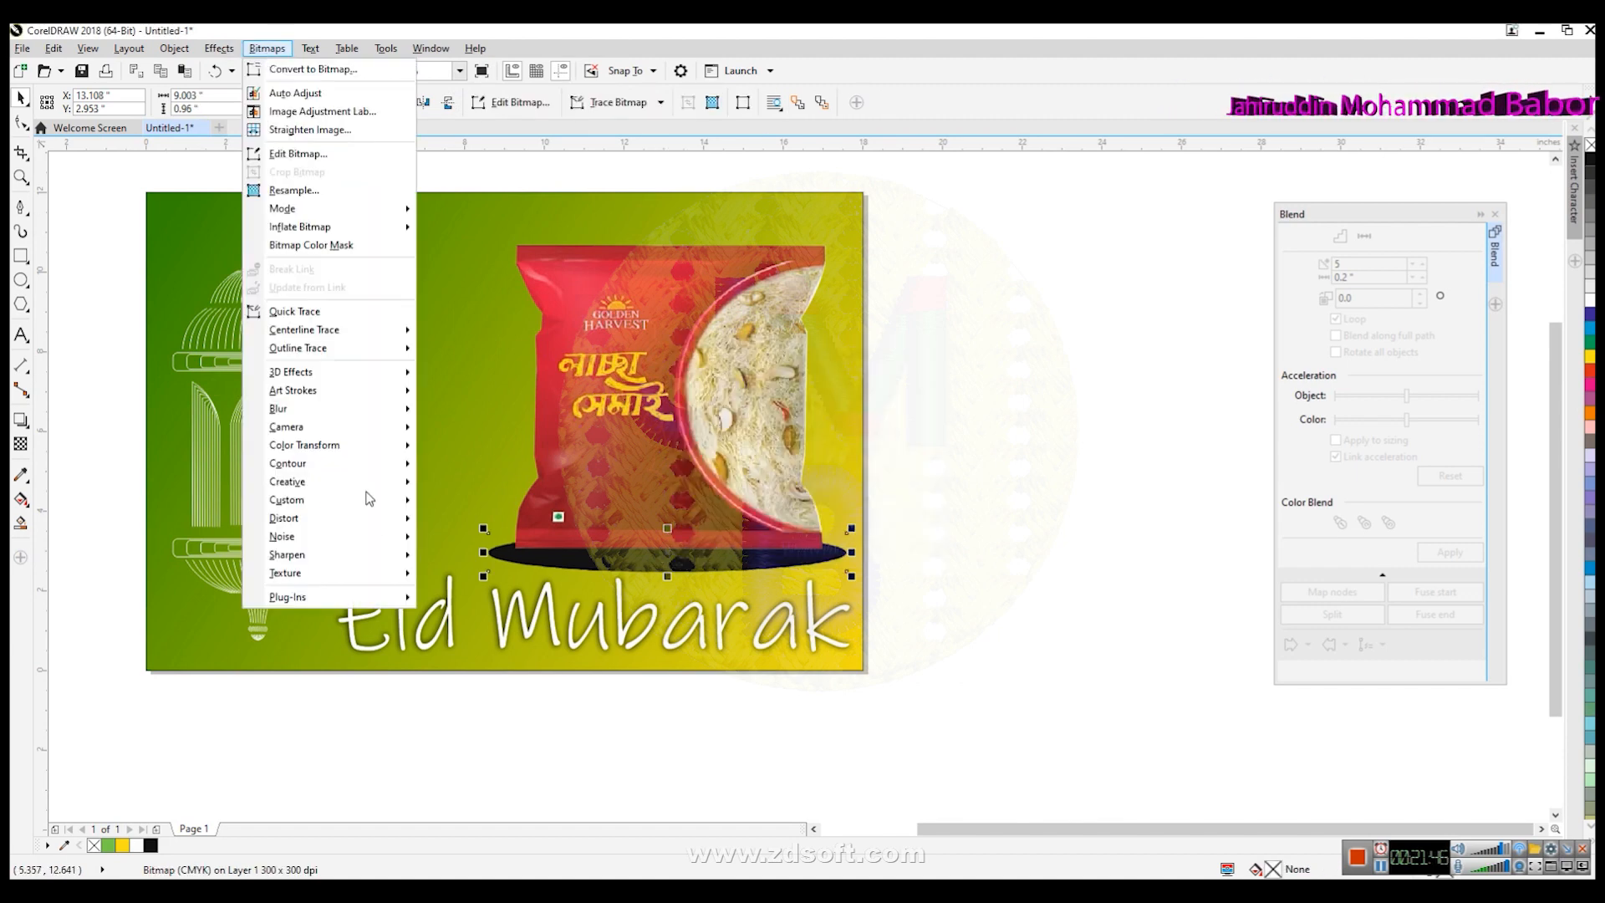
pyautogui.moveTo(373, 522)
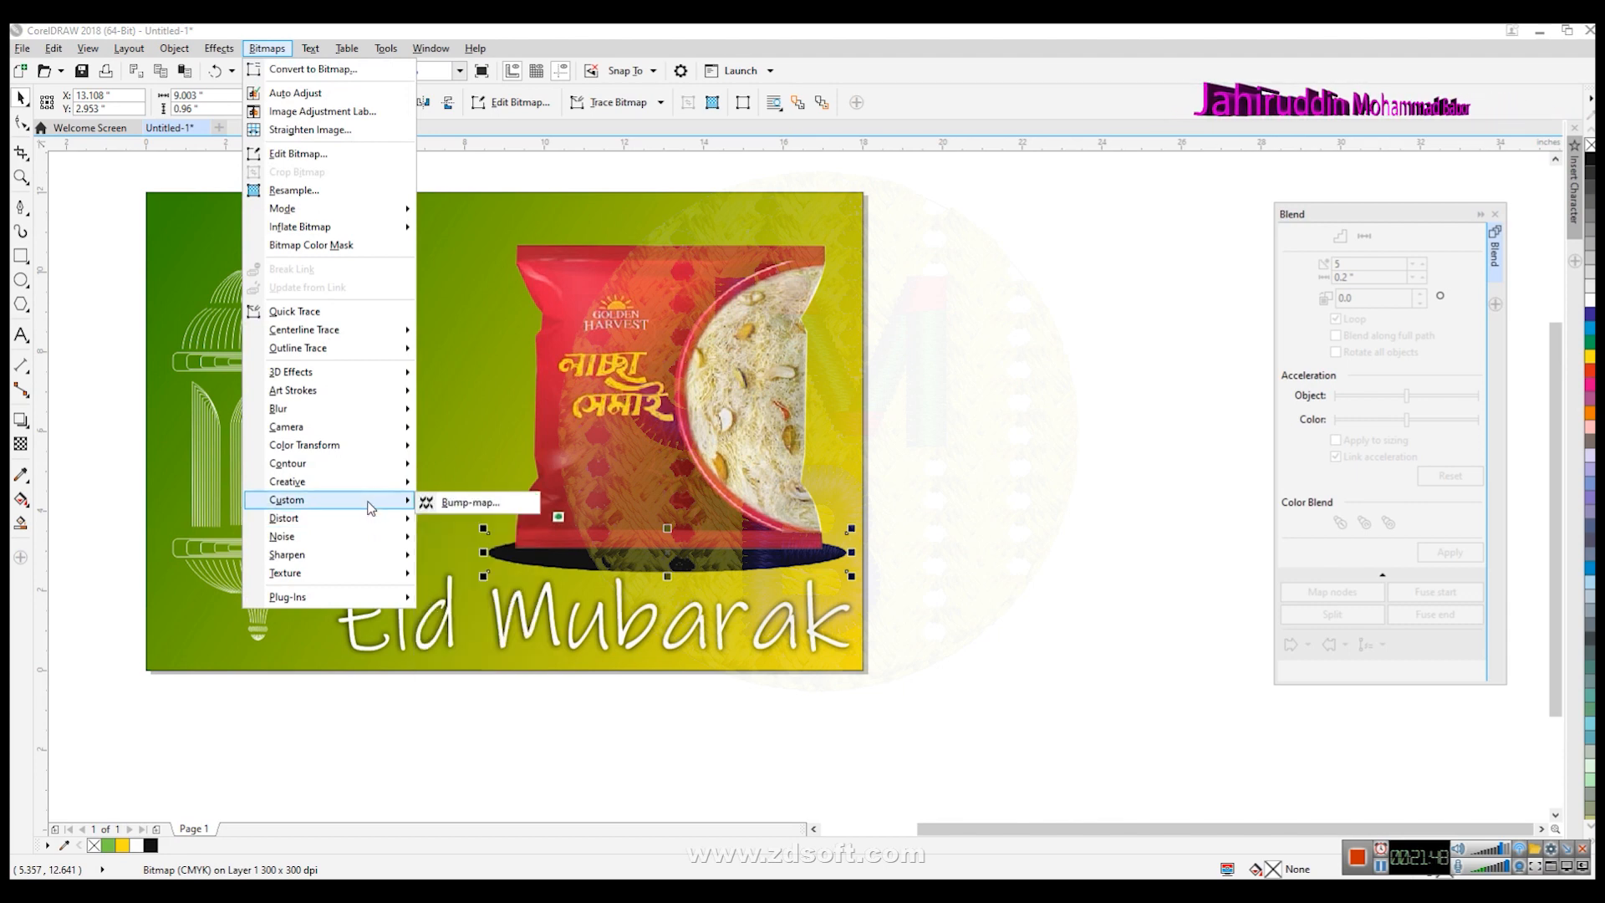
pyautogui.moveTo(339, 411)
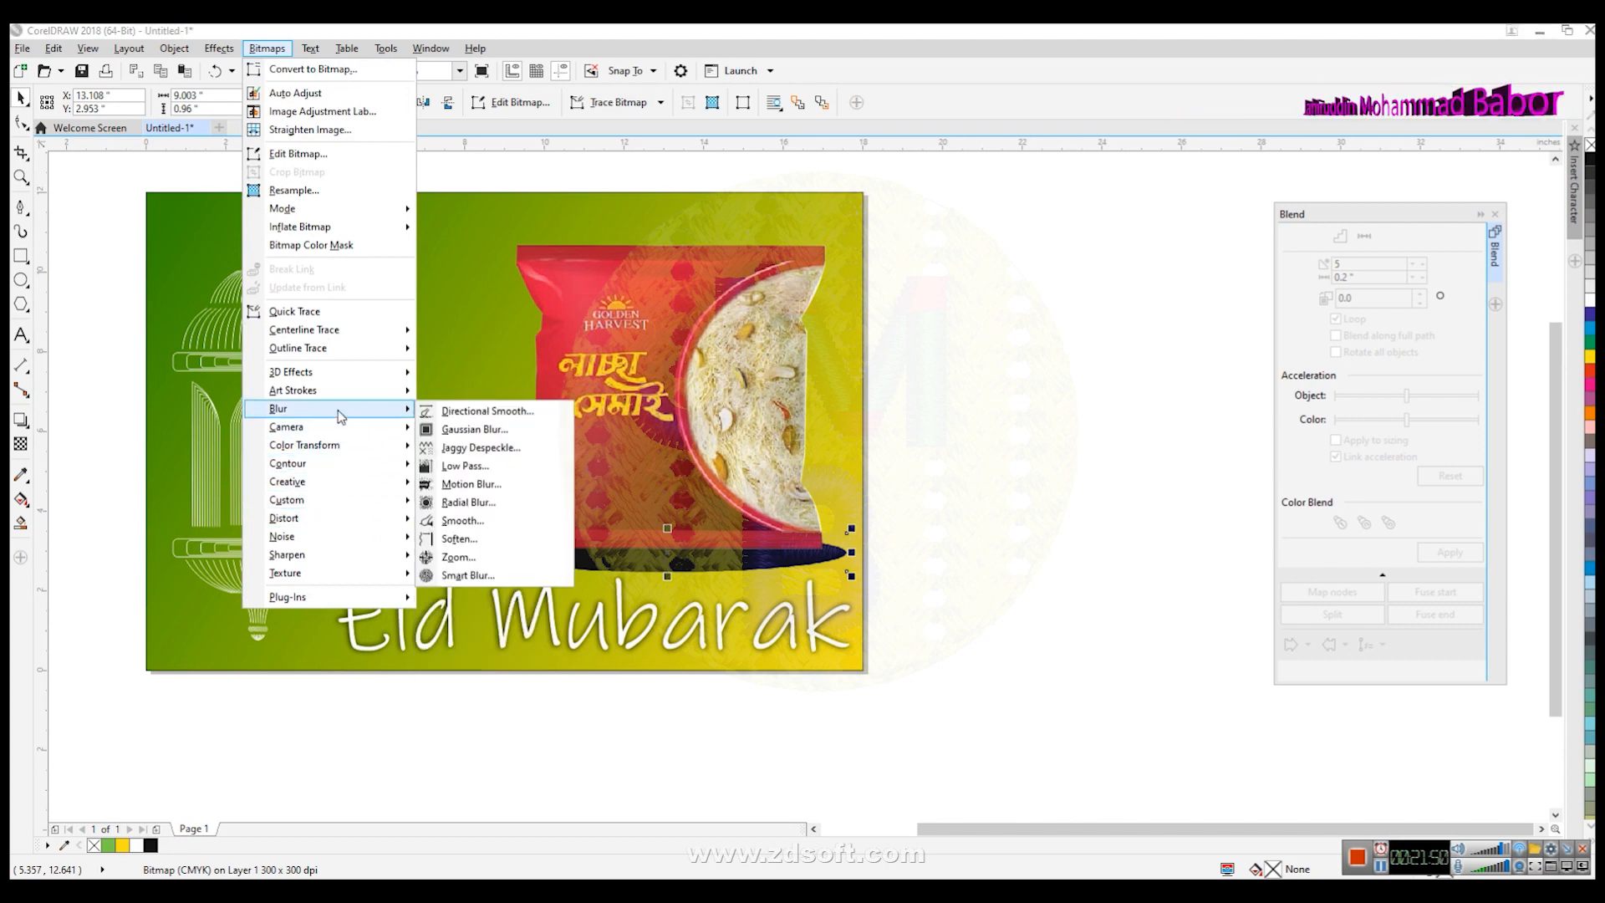
pyautogui.click(474, 428)
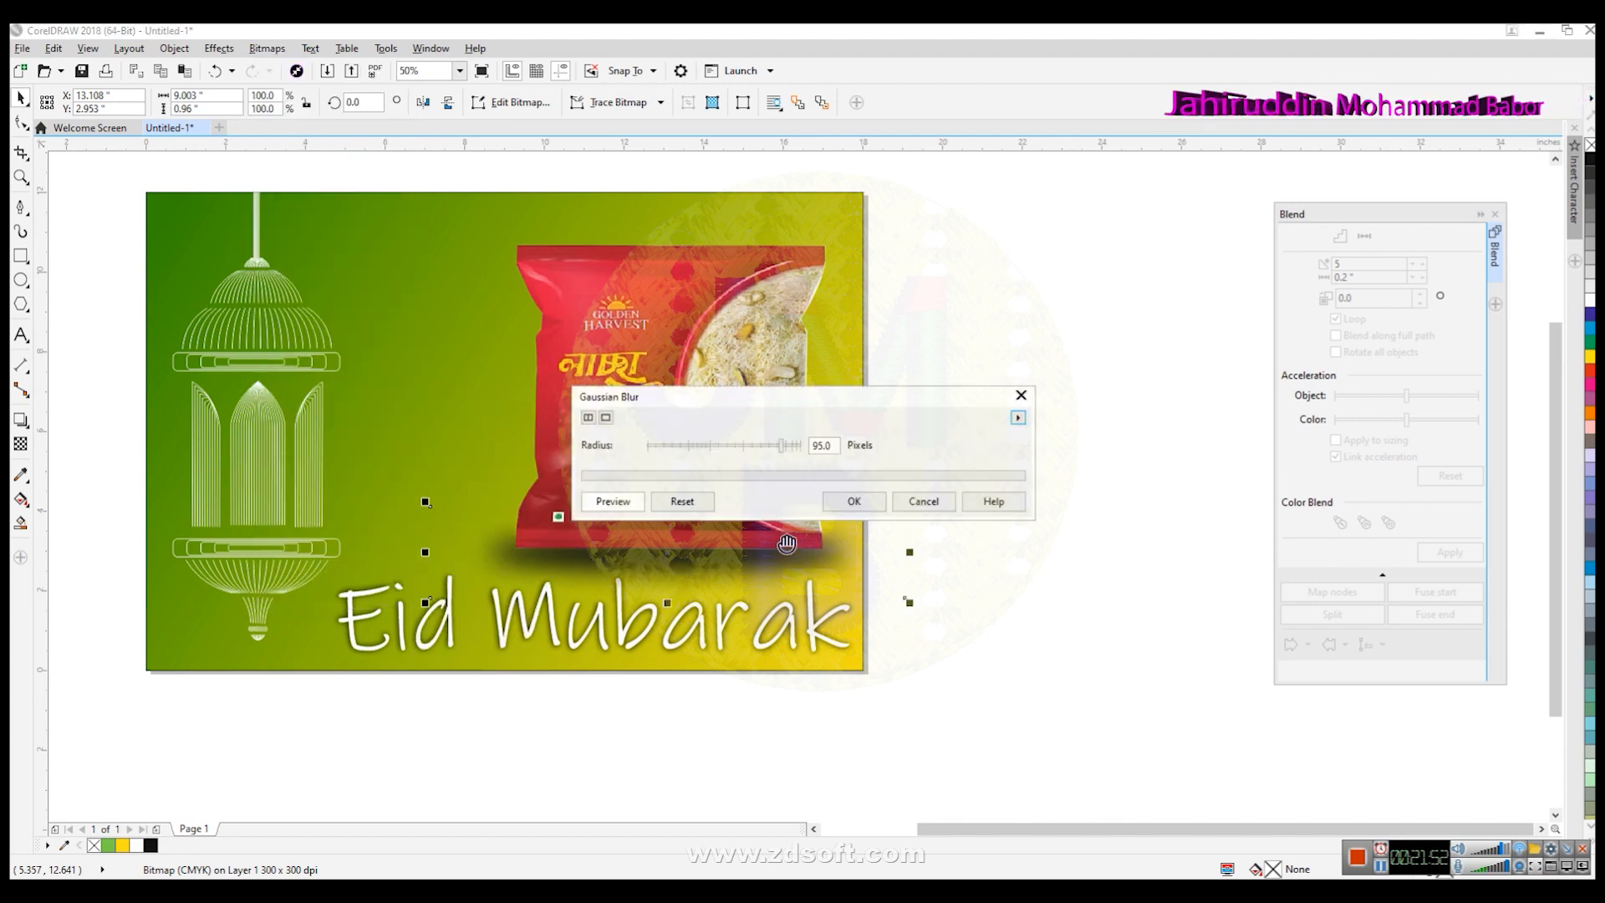
pyautogui.moveTo(743, 397); pyautogui.dragTo(1053, 628)
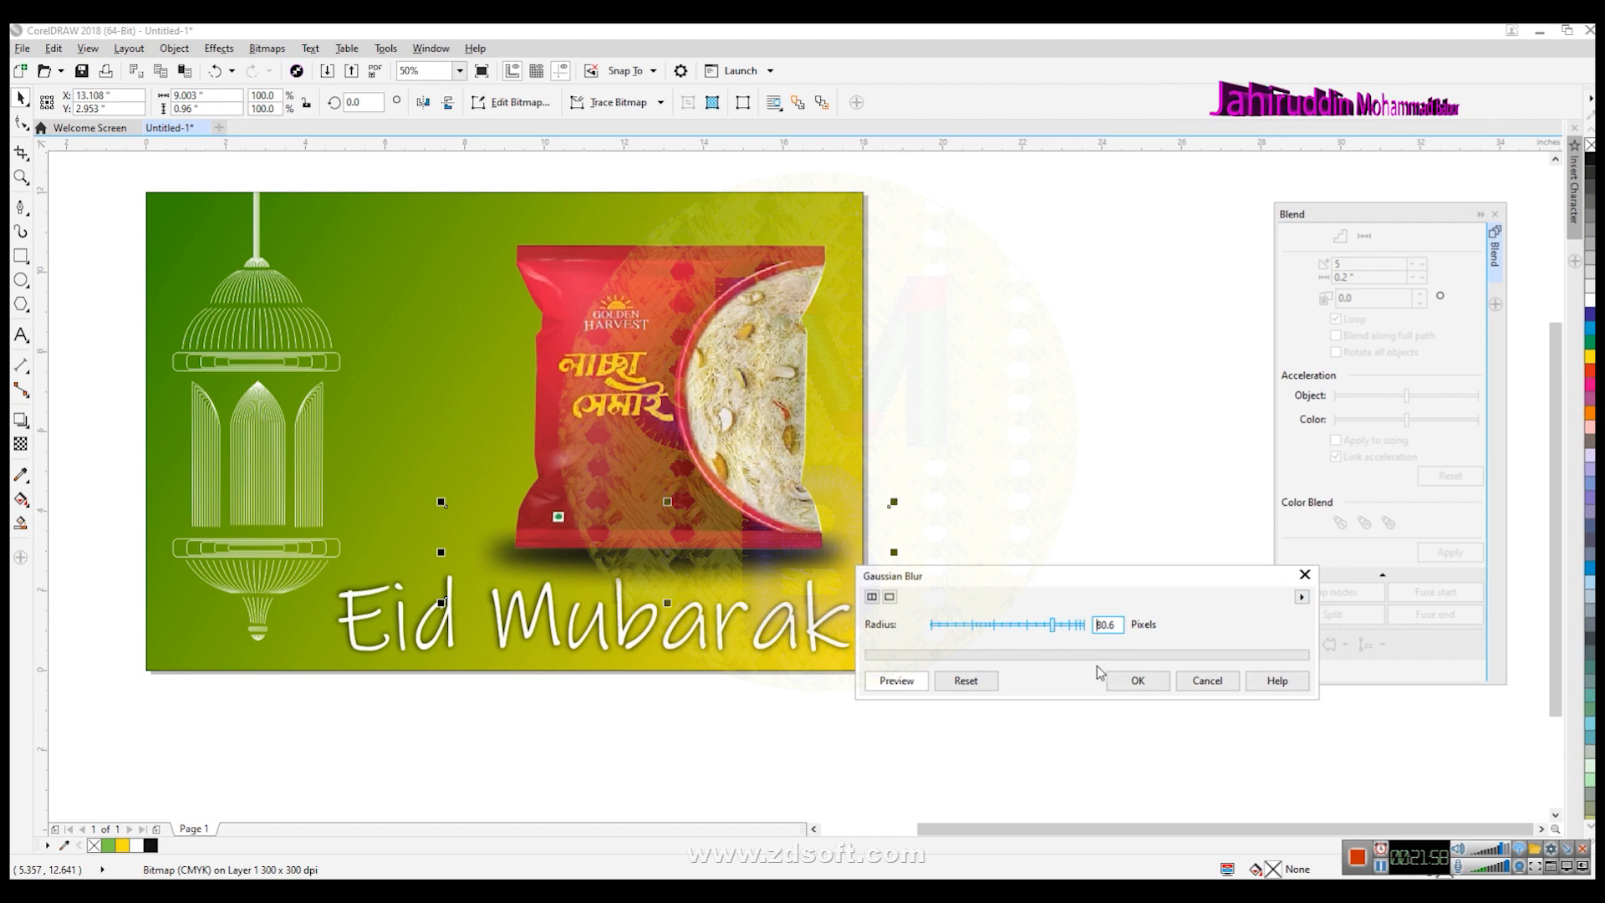
pyautogui.click(1142, 682)
# - Stretch the blurred shadow vertically to about 129% of its height beneath the packet
pyautogui.click(898, 753)
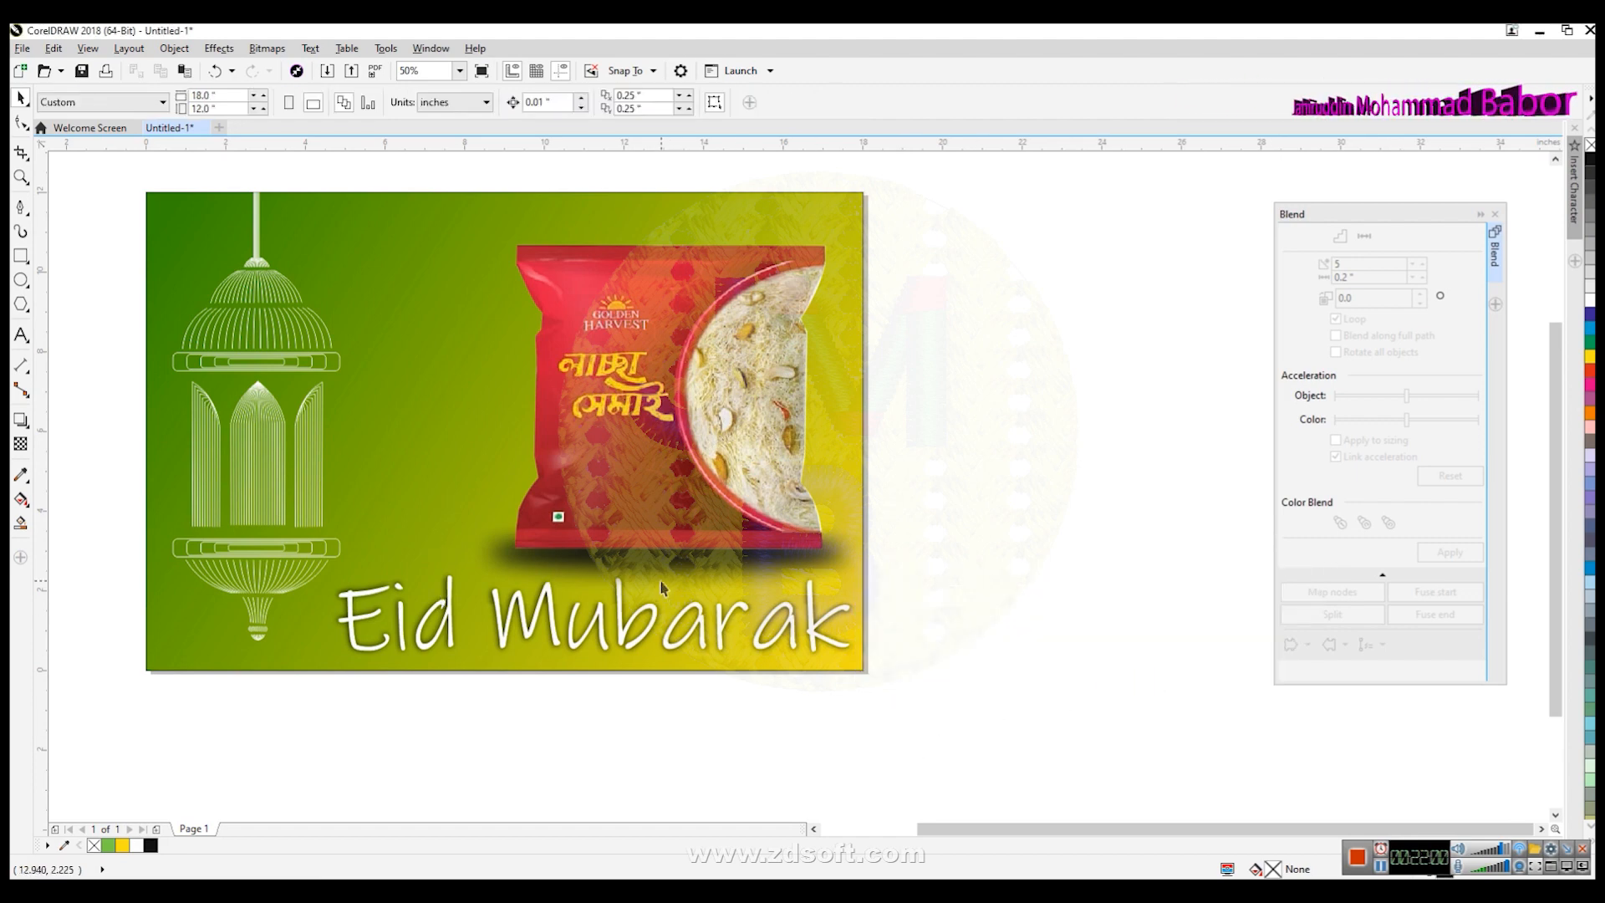
pyautogui.click(661, 566)
pyautogui.moveTo(669, 602); pyautogui.dragTo(668, 617)
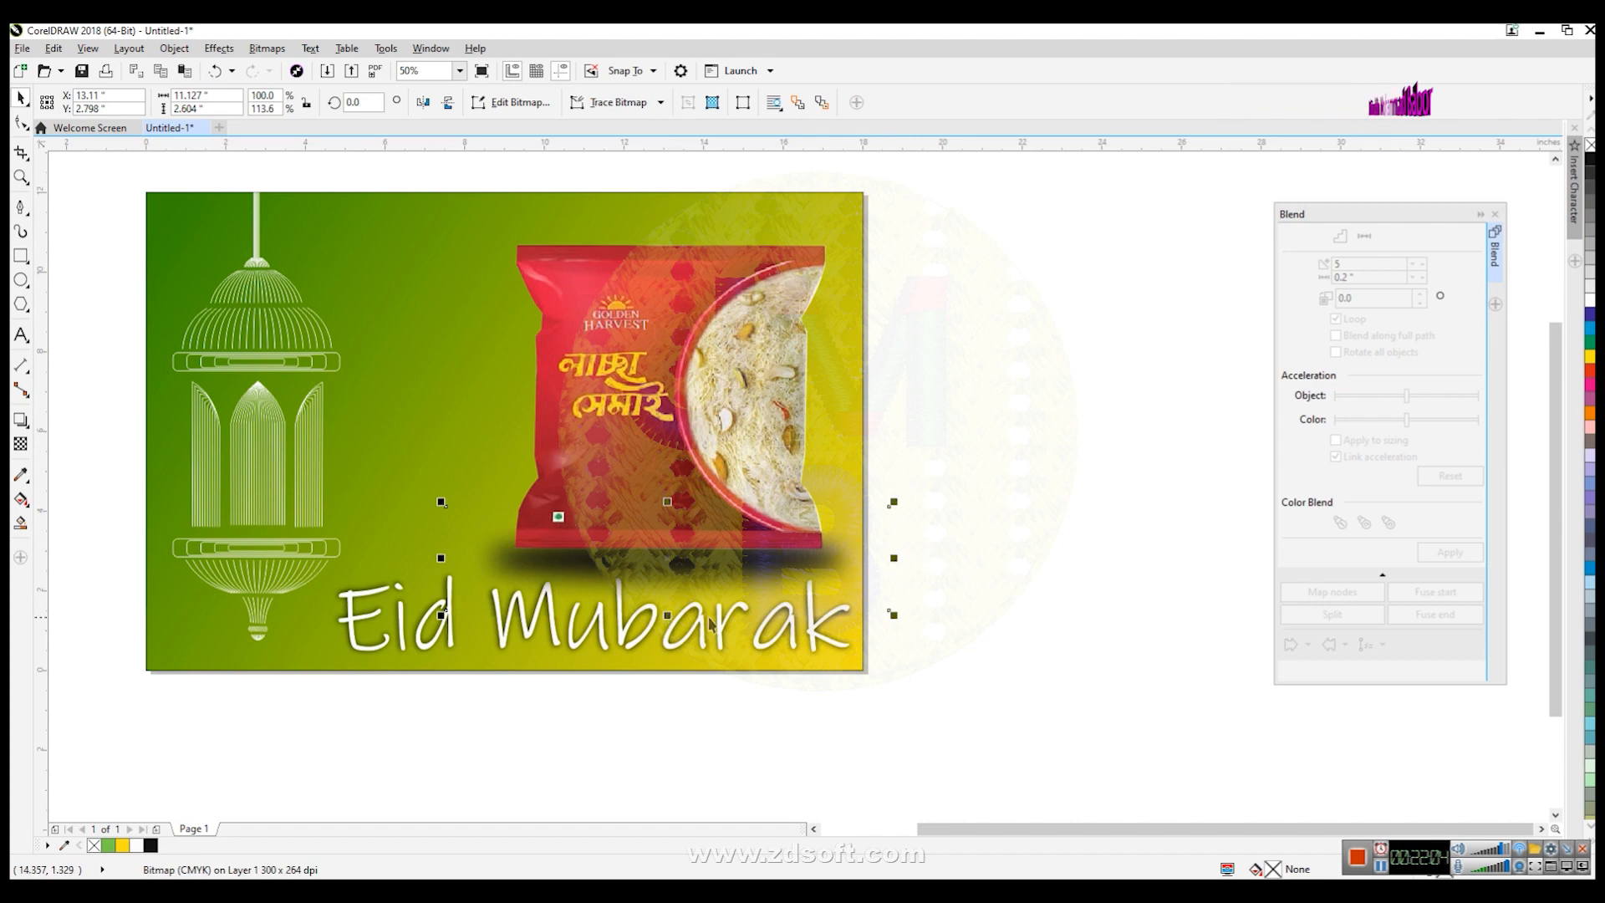
pyautogui.moveTo(666, 616); pyautogui.dragTo(657, 568)
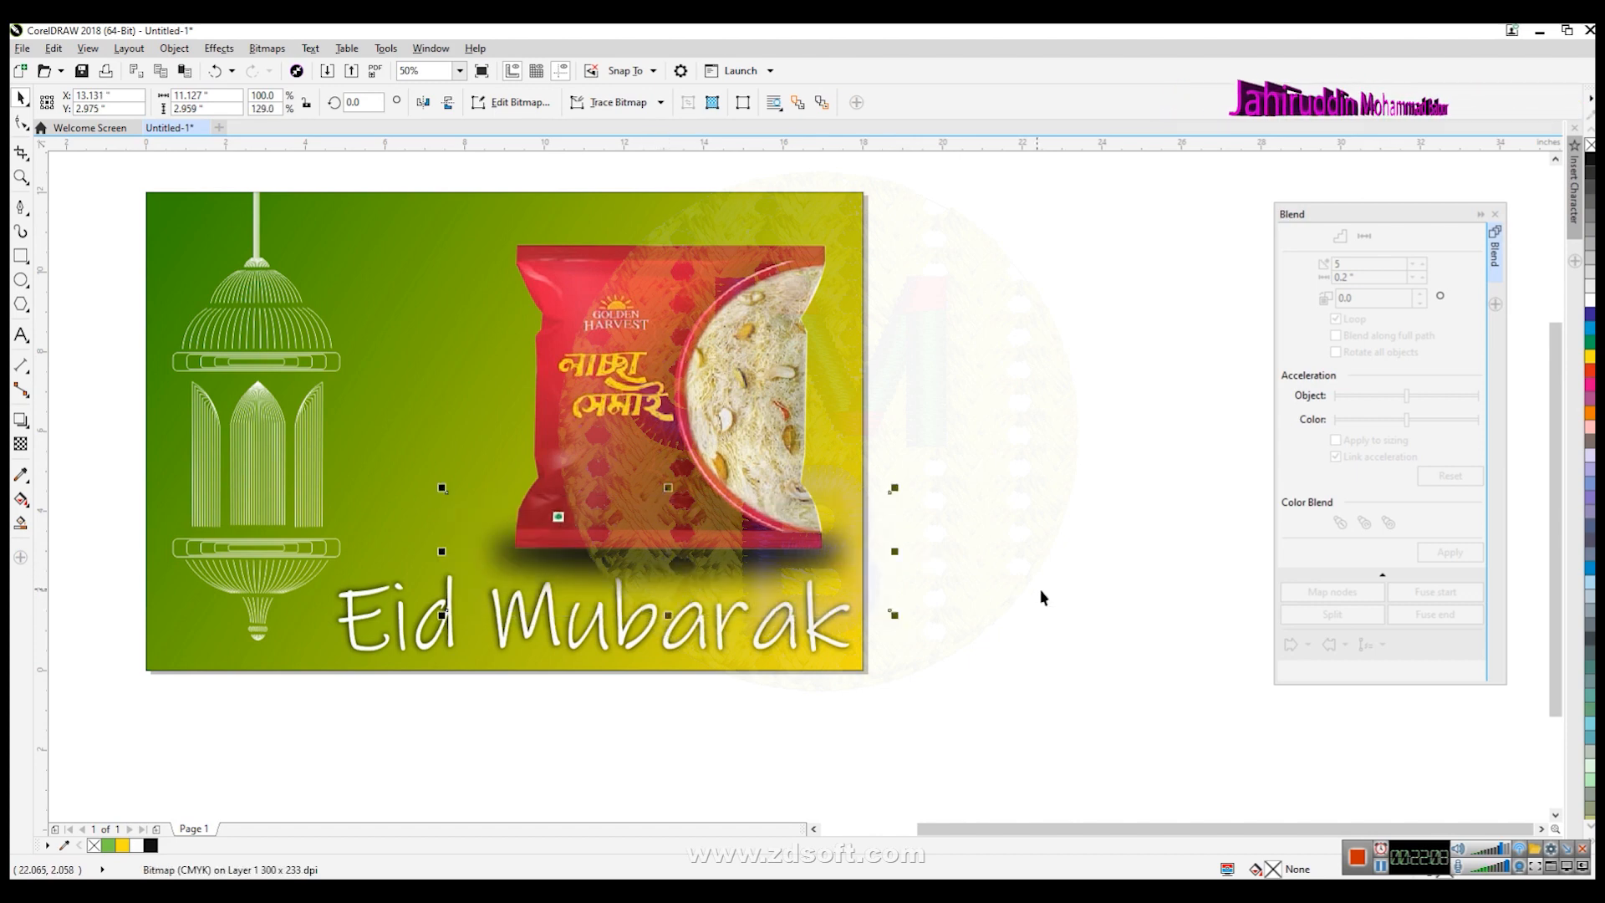
pyautogui.click(1013, 623)
# - Switch to the browser and search Google Images for golden hearvest logo
pyautogui.scroll(-2, 1020, 631)
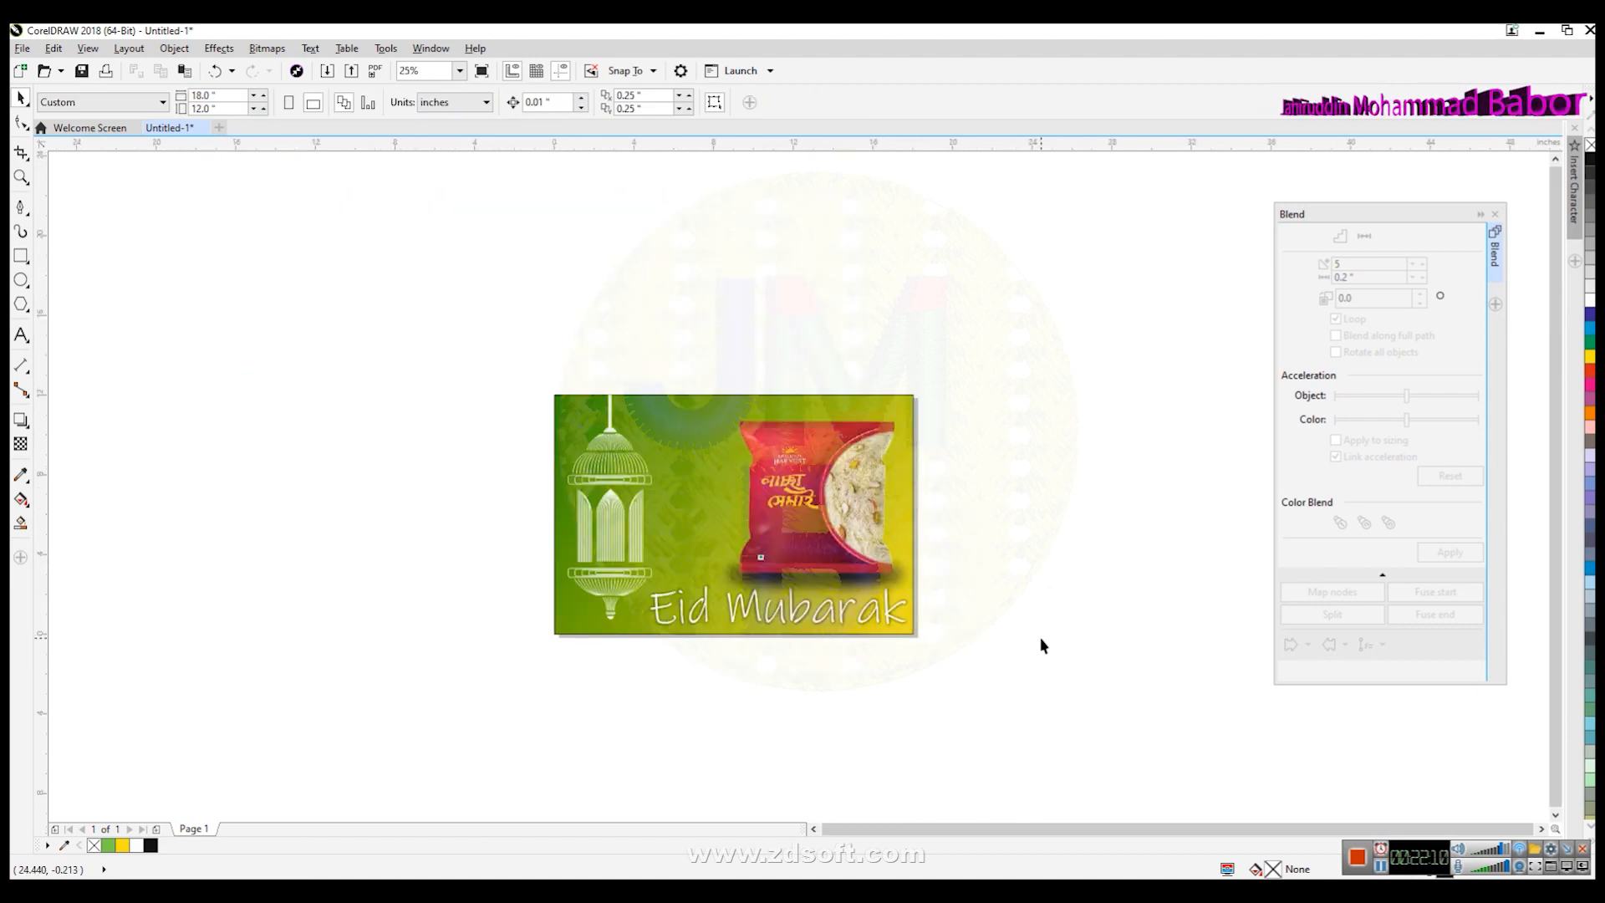
pyautogui.scroll(2, 794, 462)
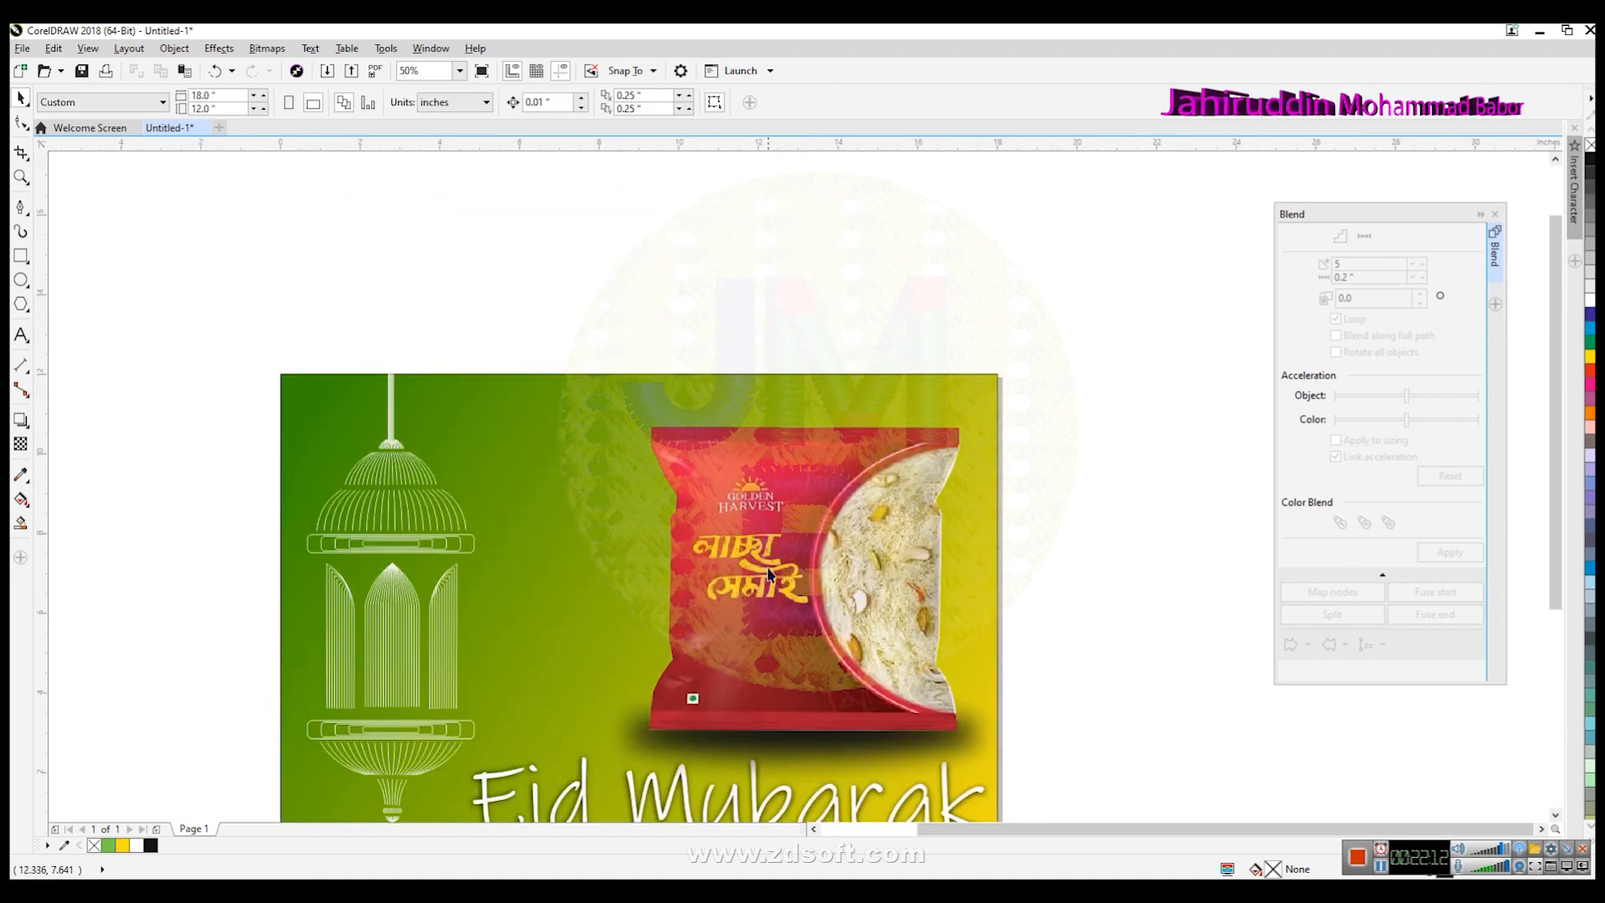
pyautogui.scroll(-4, 769, 574)
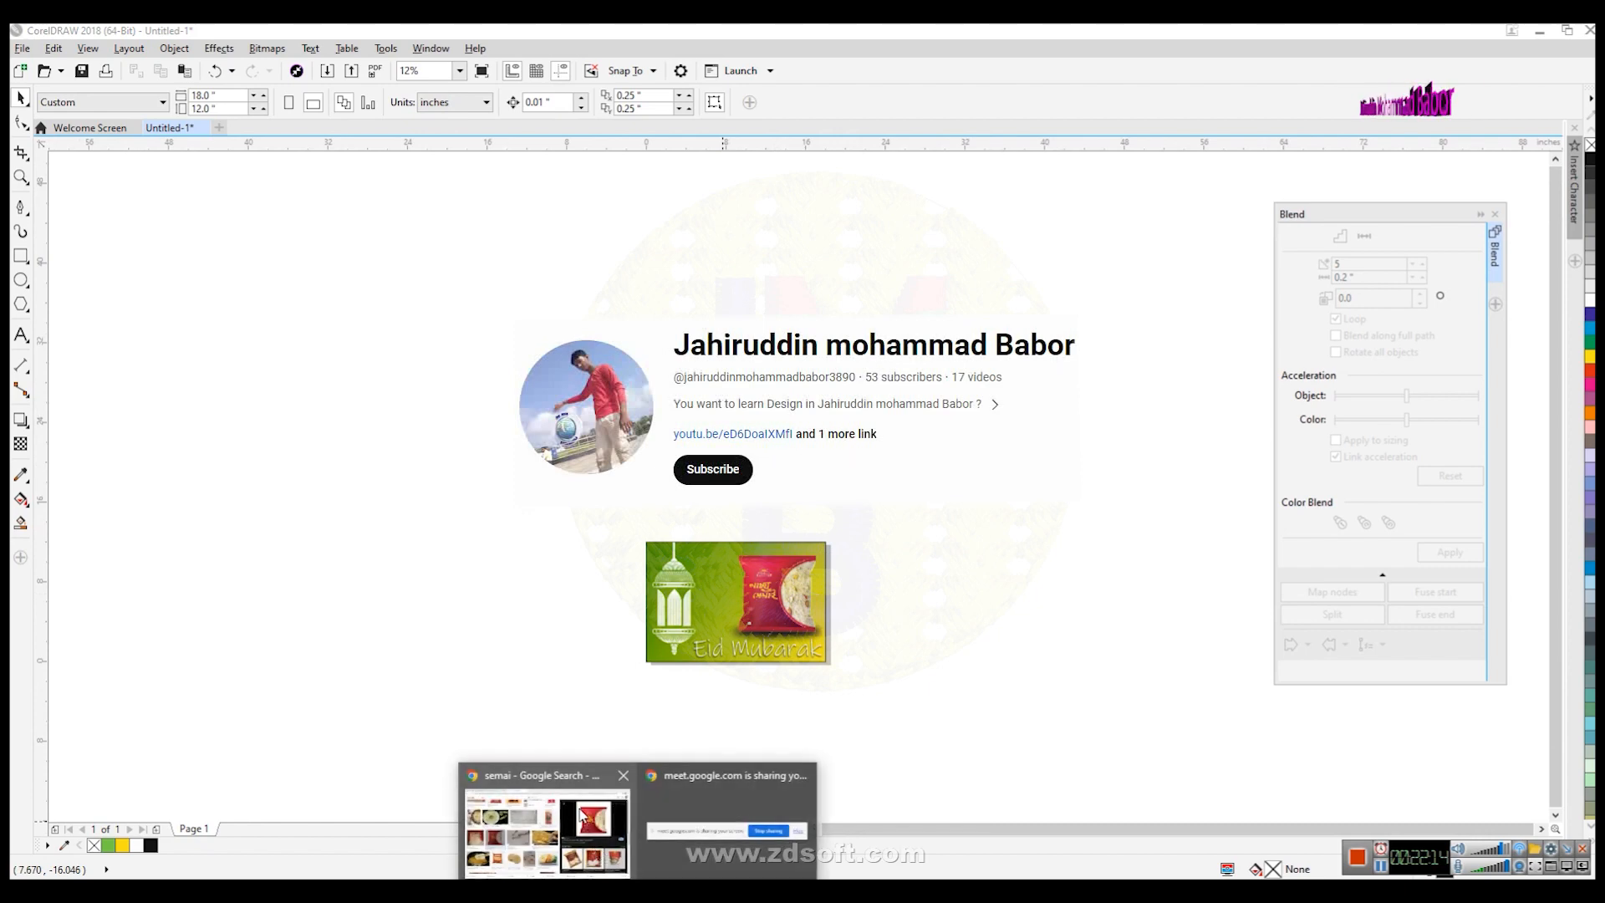
pyautogui.click(583, 814)
pyautogui.click(158, 102)
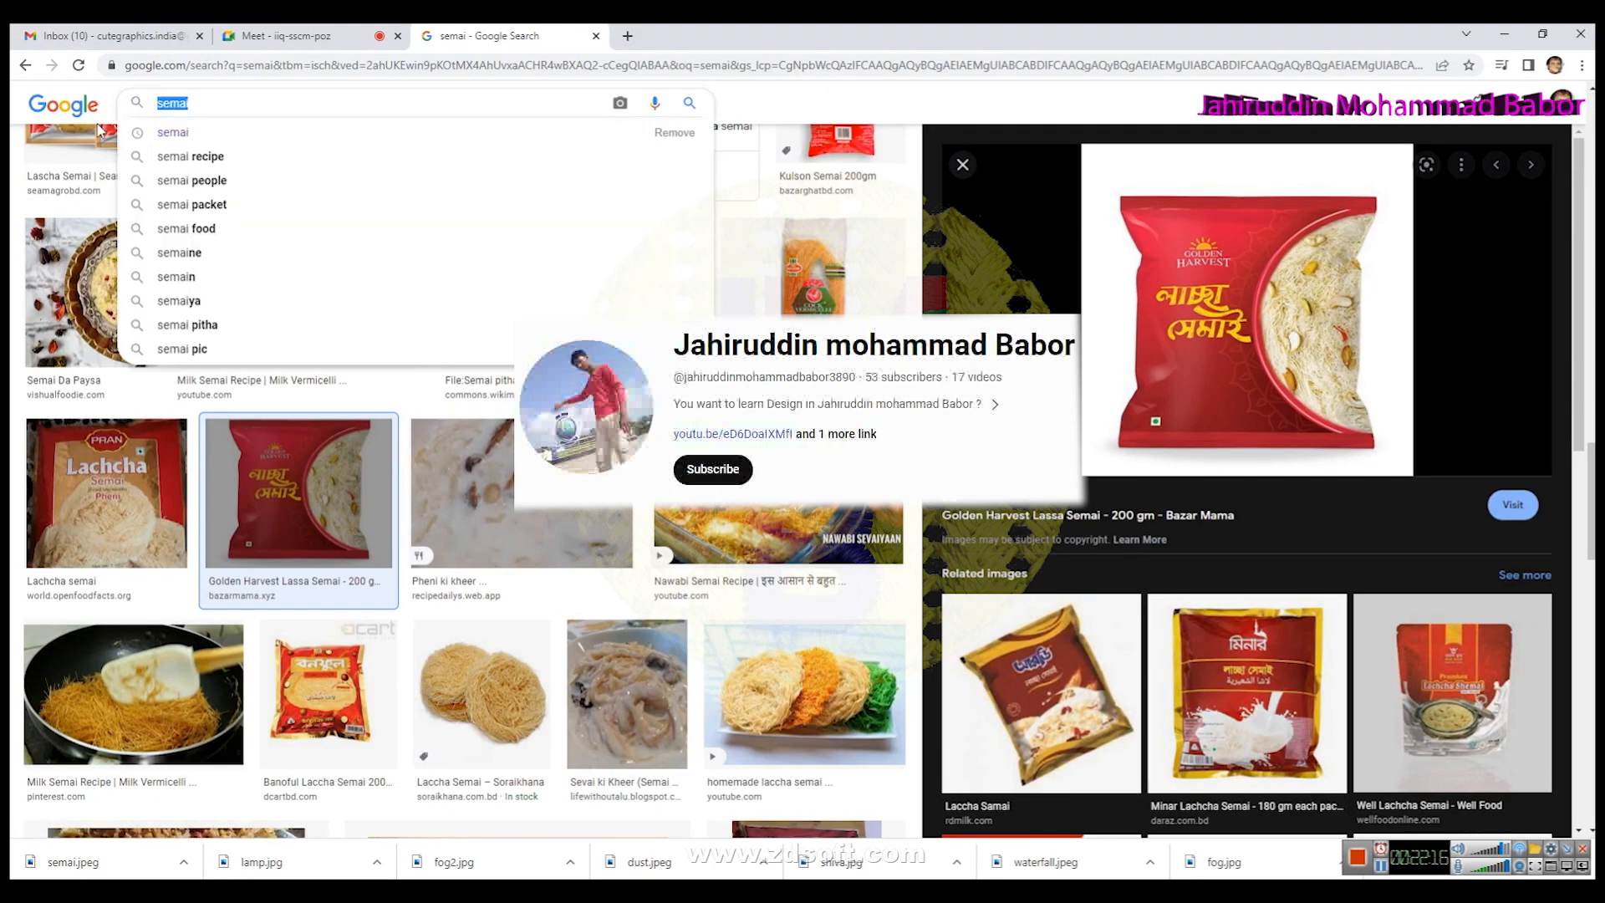
pyautogui.write('golden')
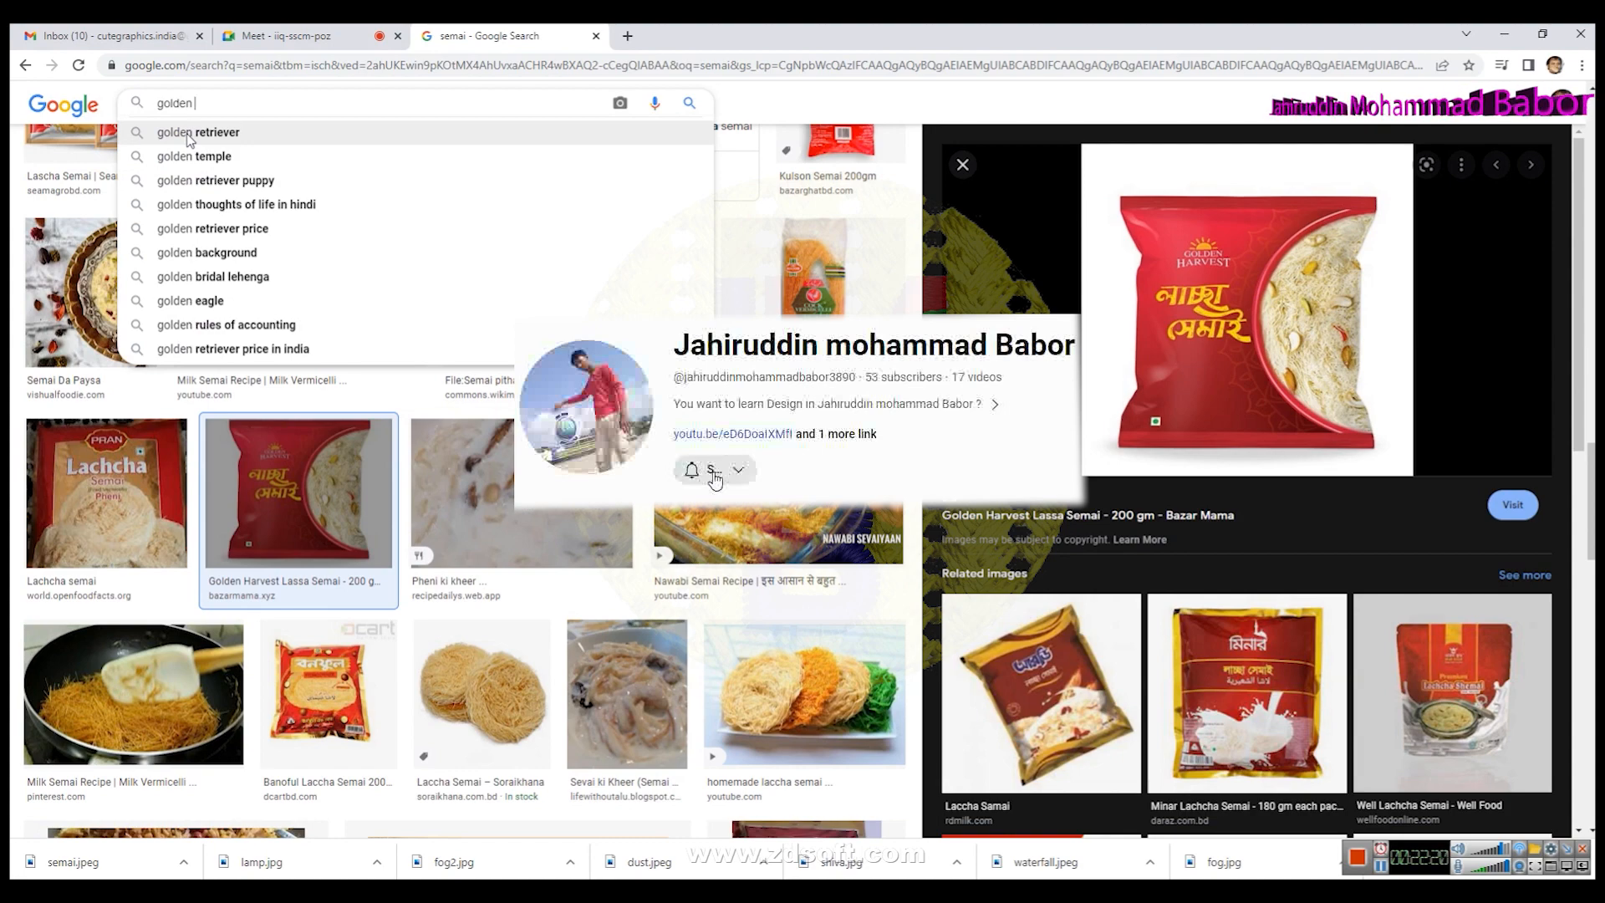
pyautogui.write(' hearvest logo')
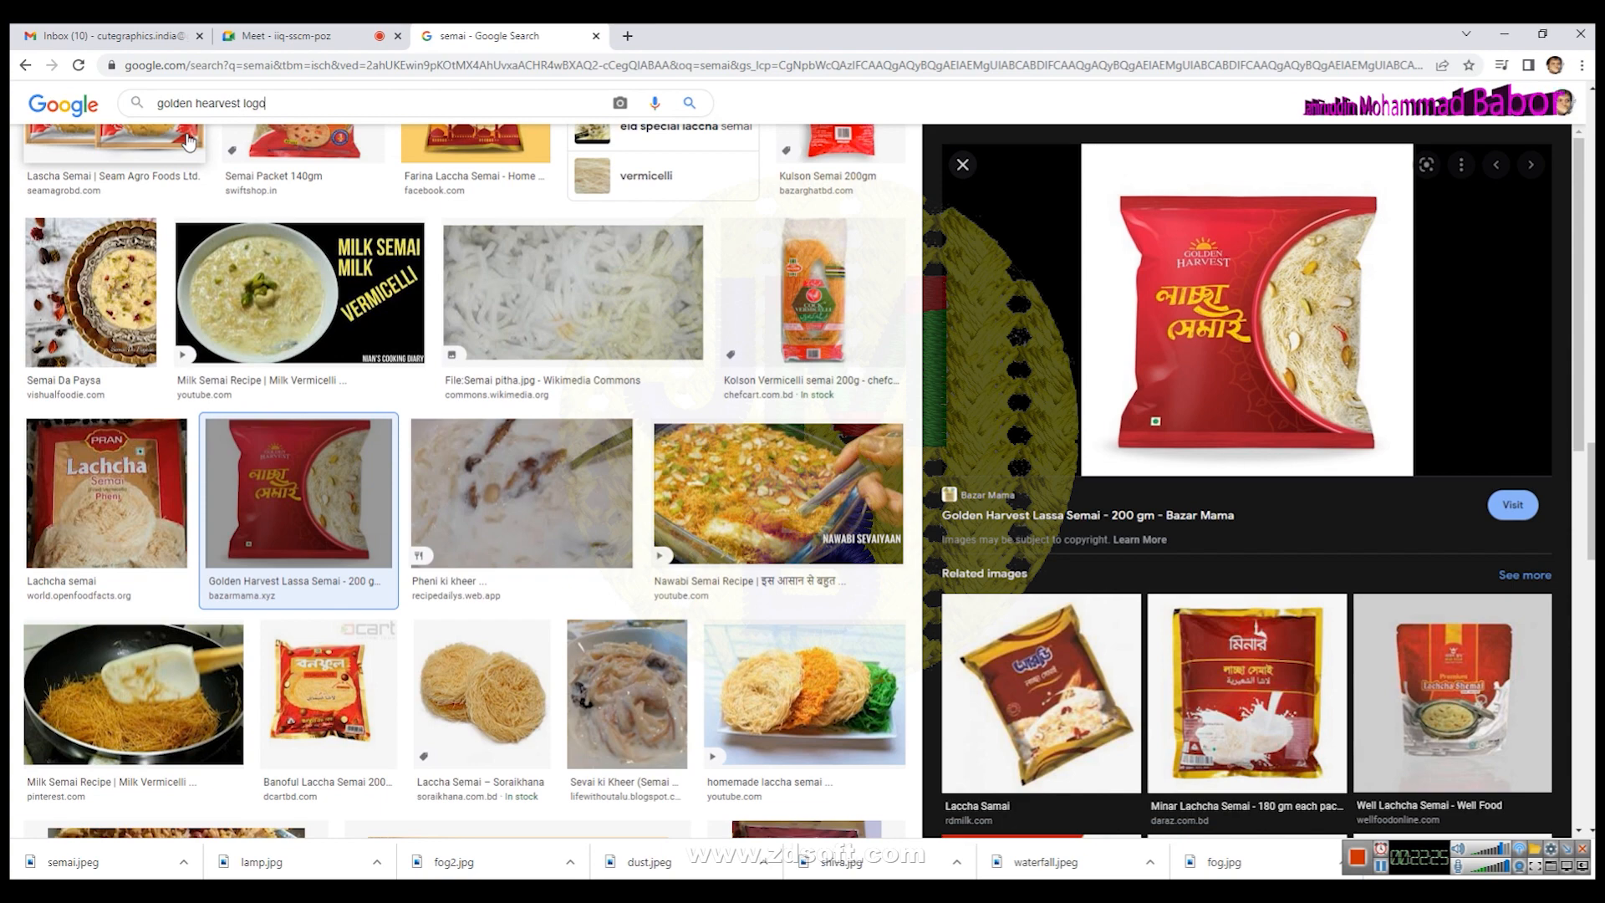
pyautogui.press('Return')
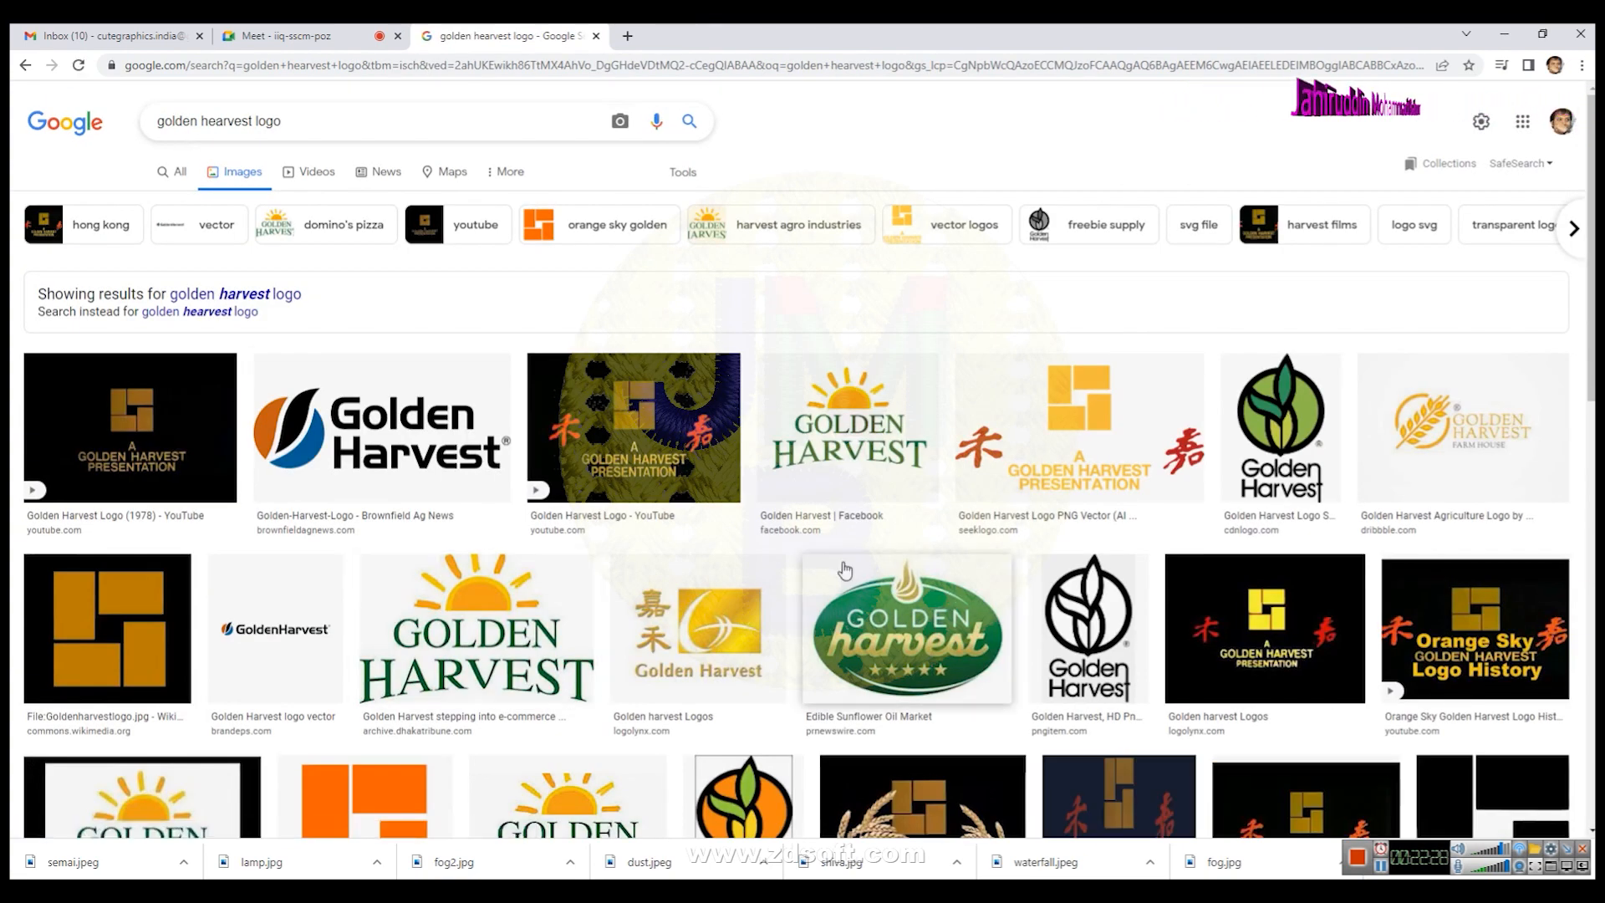
# - Refine the image search to golden hearvest logo semai logo
pyautogui.scroll(-1, 761, 585)
pyautogui.scroll(1, 760, 585)
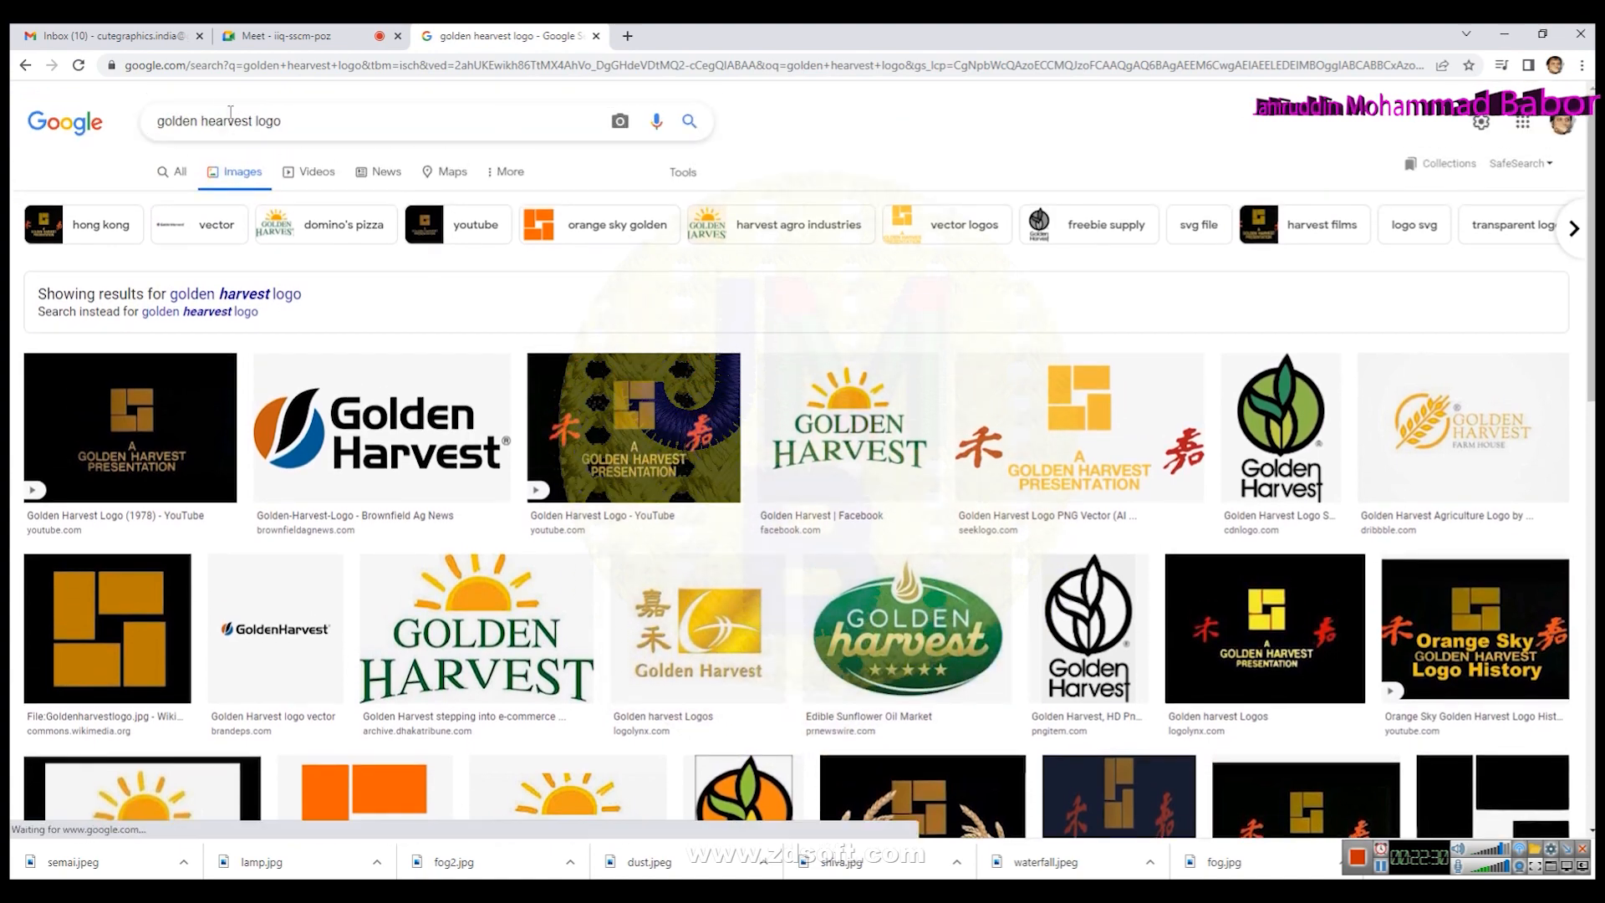
pyautogui.click(303, 121)
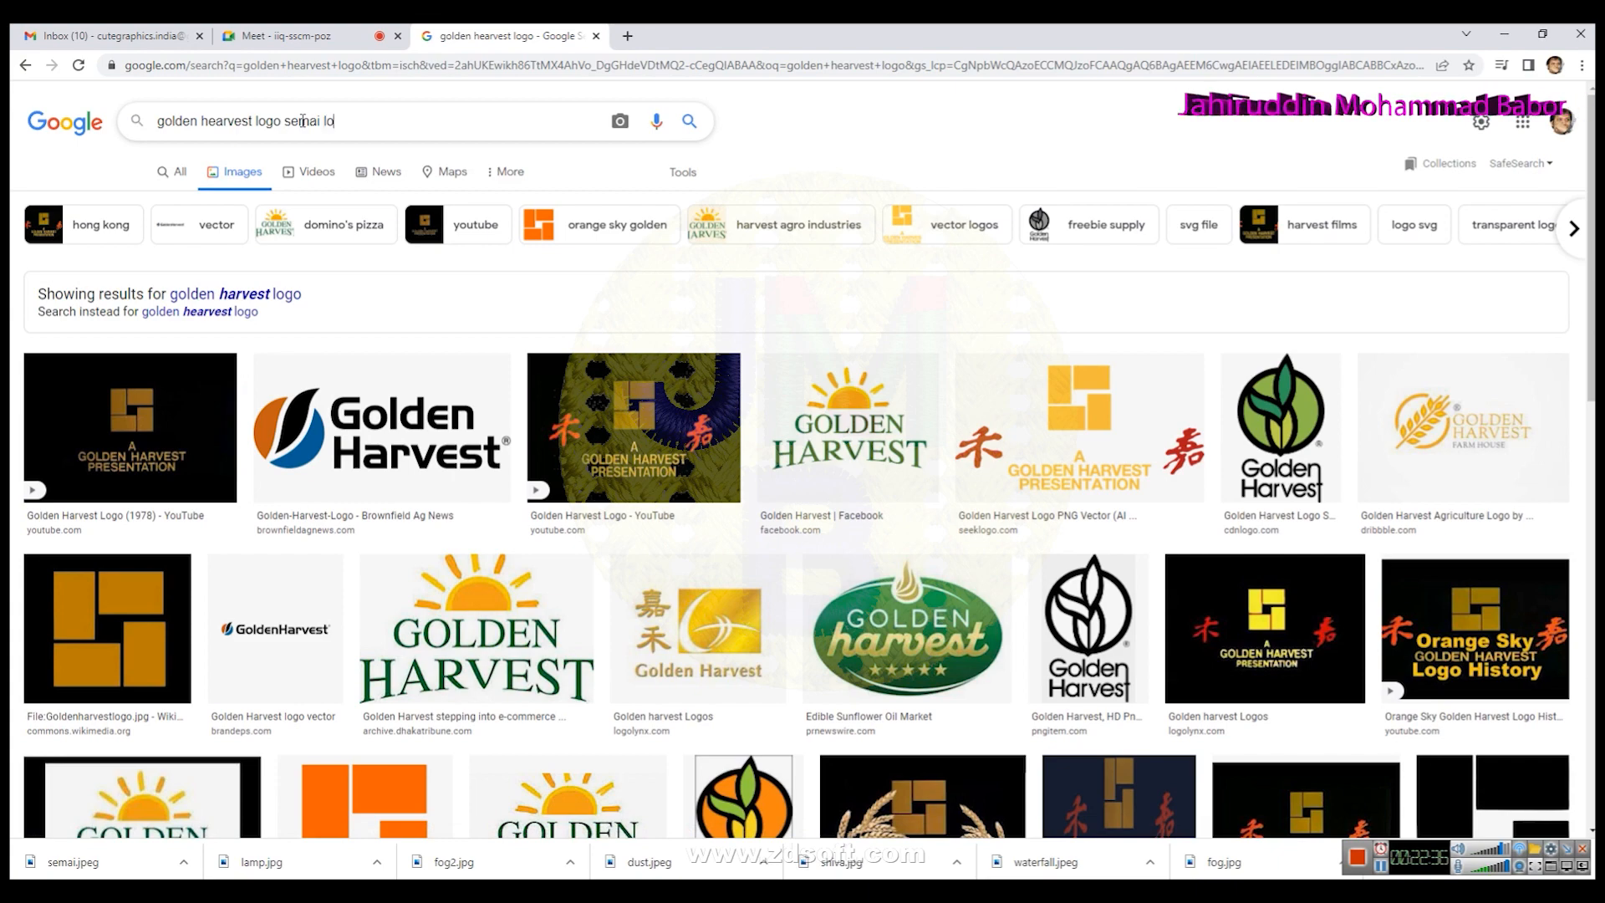
pyautogui.press('Return')
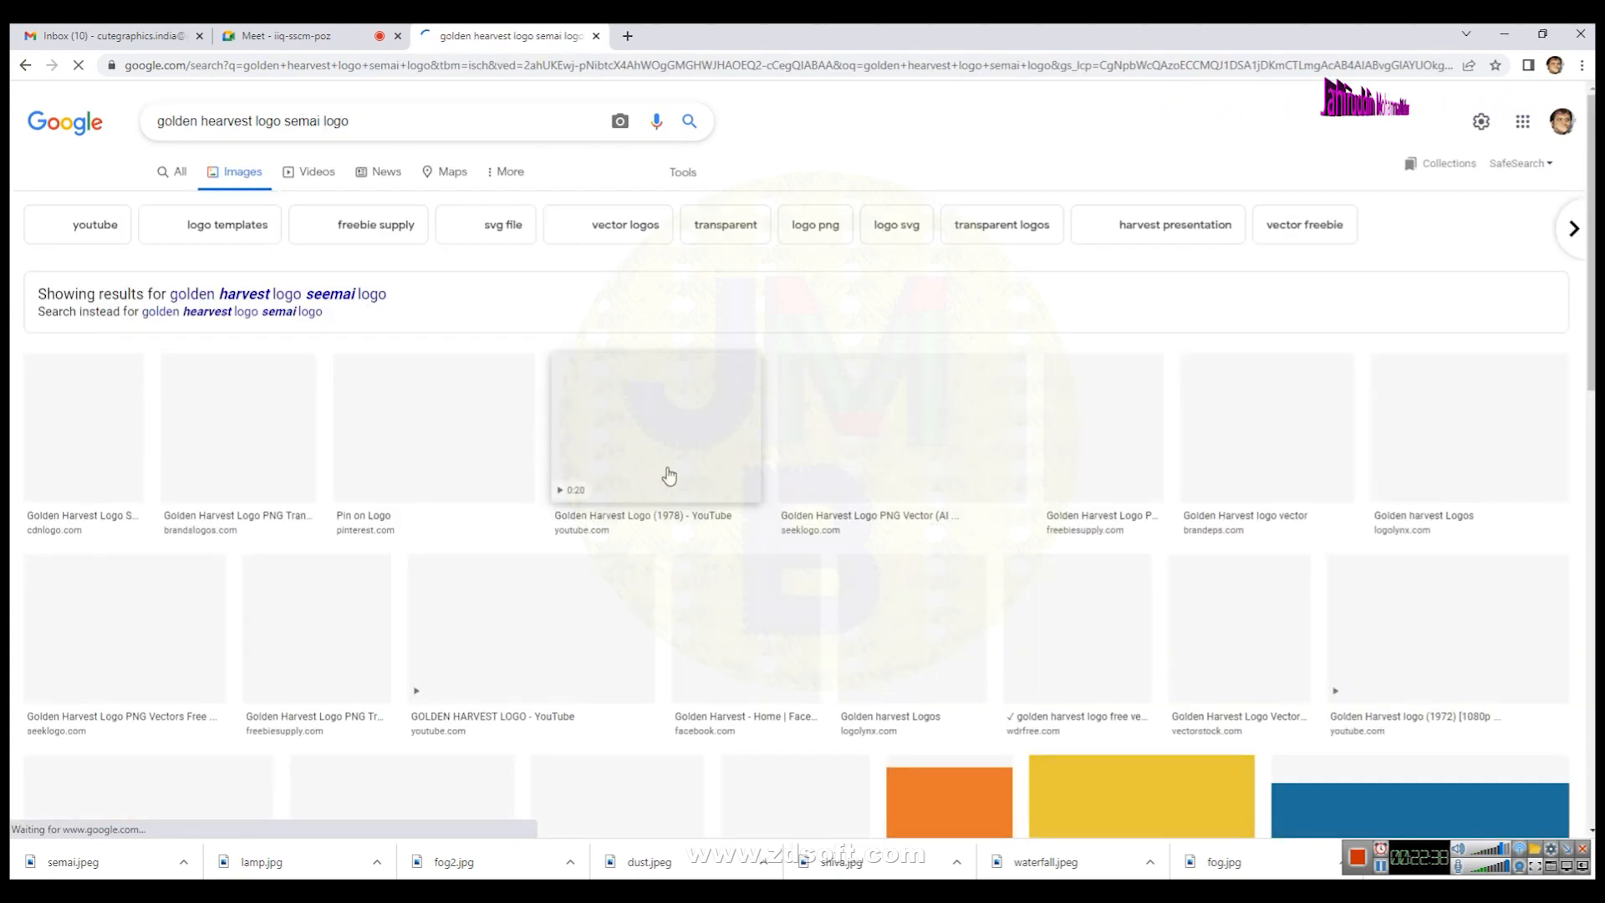
# - Open the oval Since 1946 Golden Harvest logo from the image results
pyautogui.scroll(-2, 685, 594)
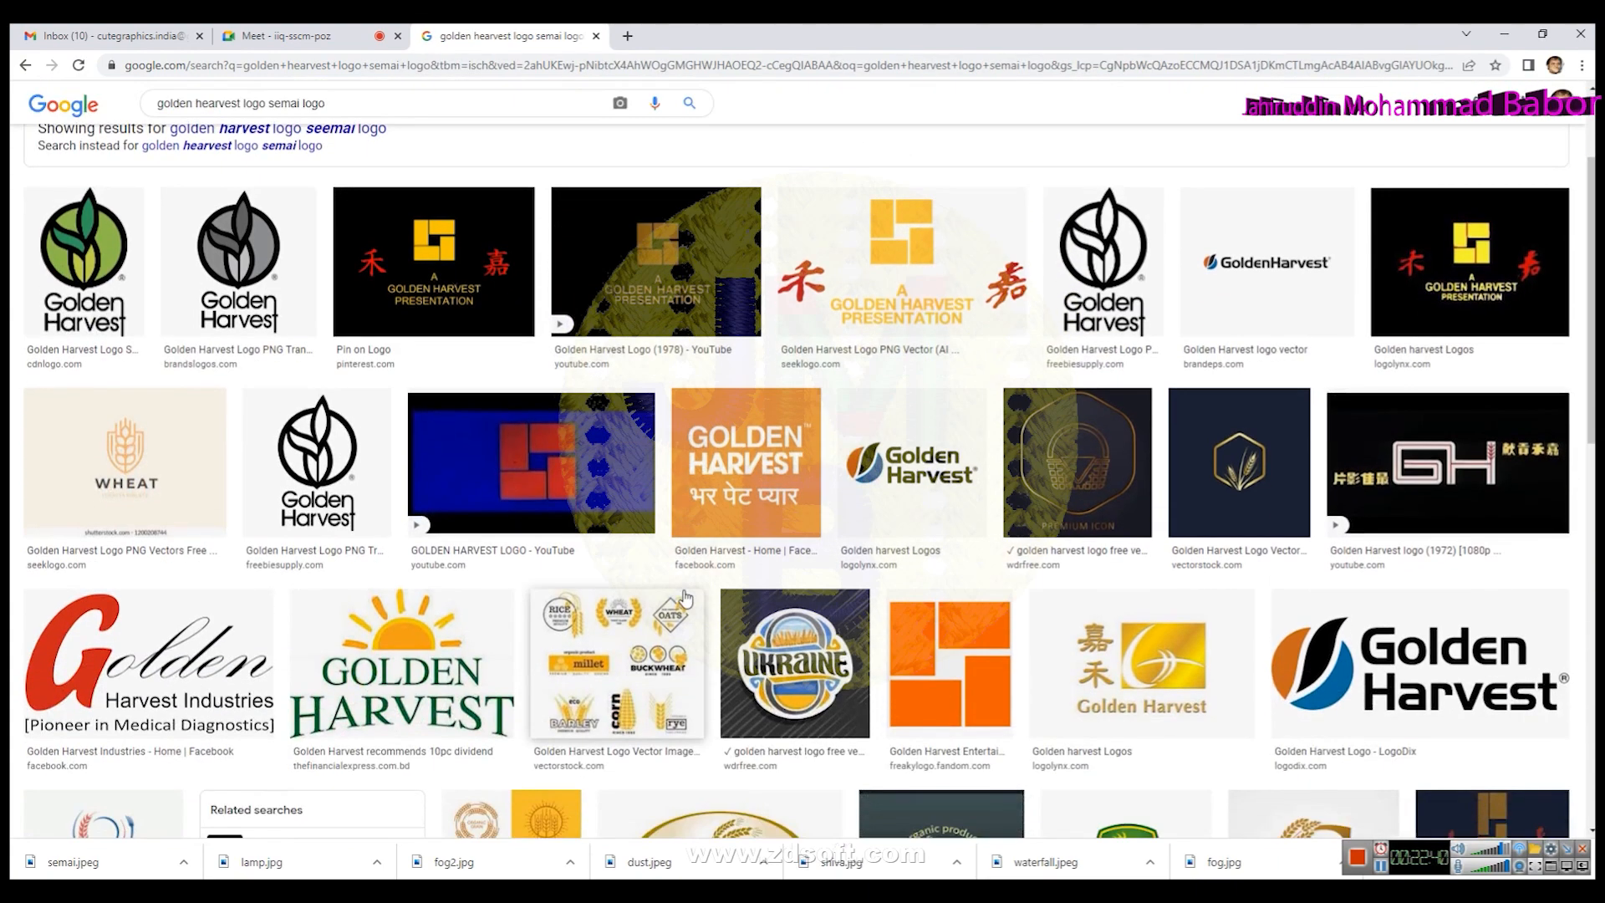
pyautogui.scroll(-3, 635, 675)
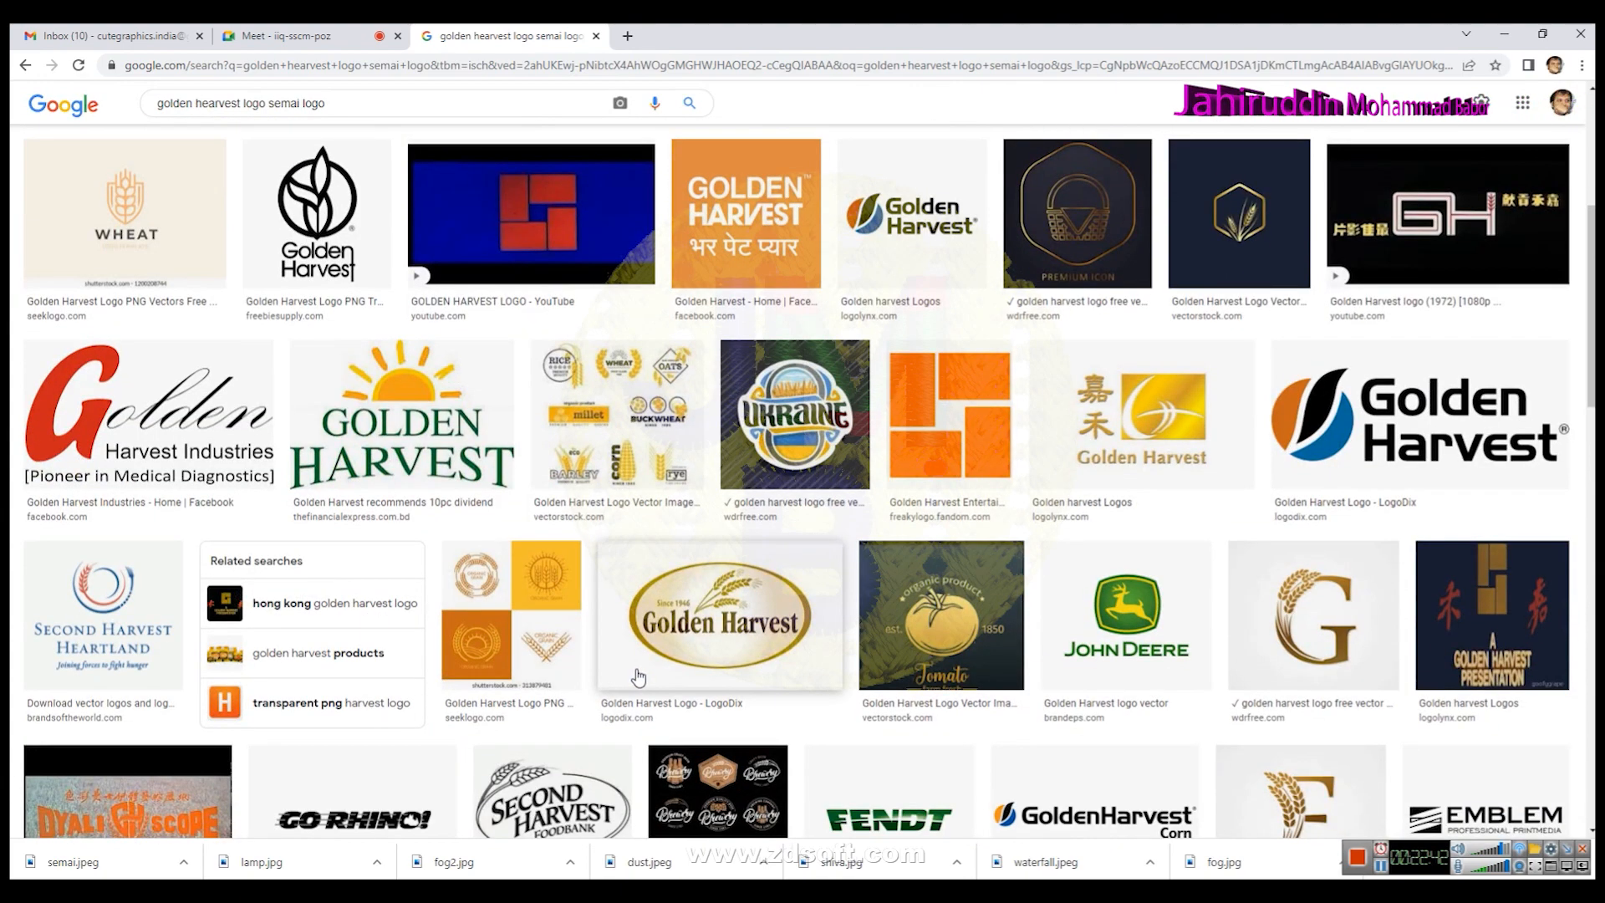
pyautogui.click(639, 676)
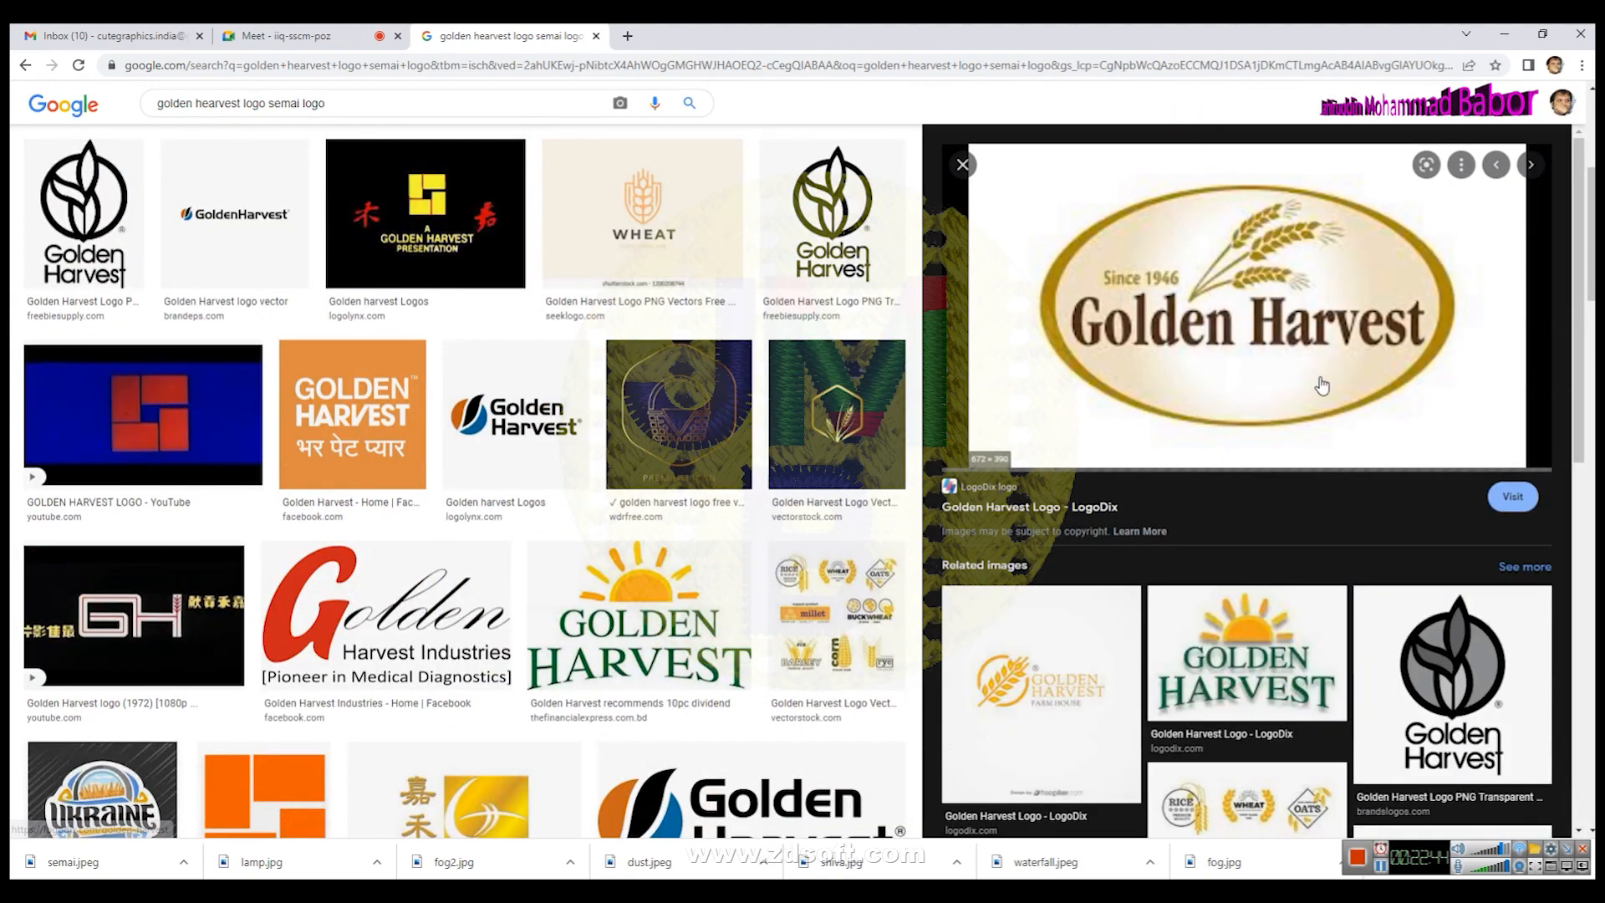
pyautogui.rightClick(1199, 285)
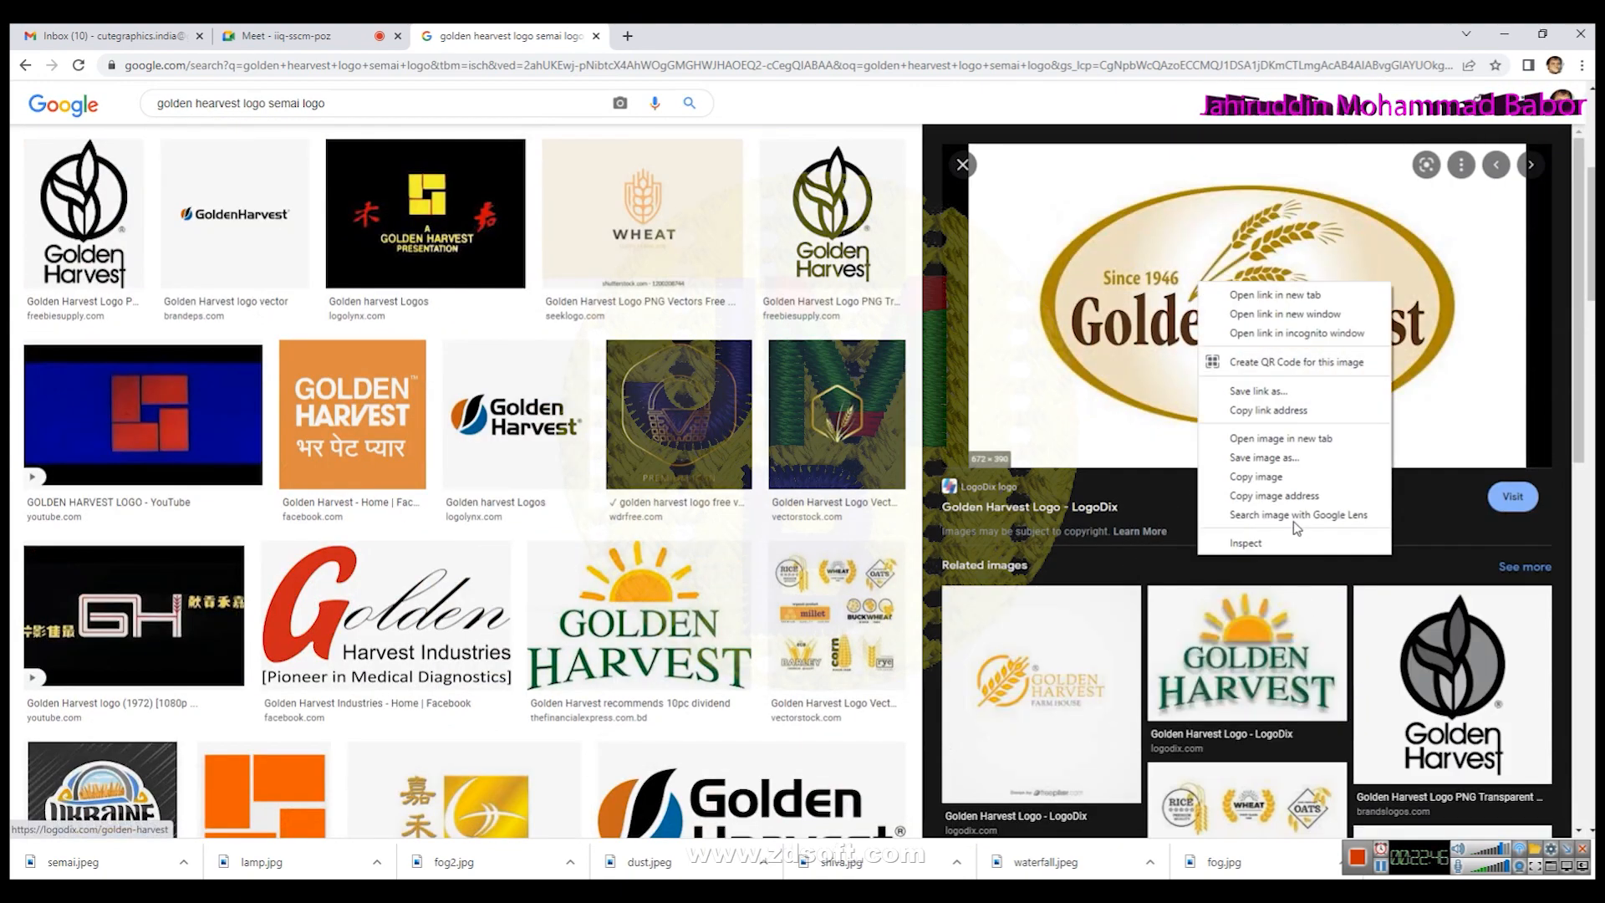
pyautogui.click(1288, 464)
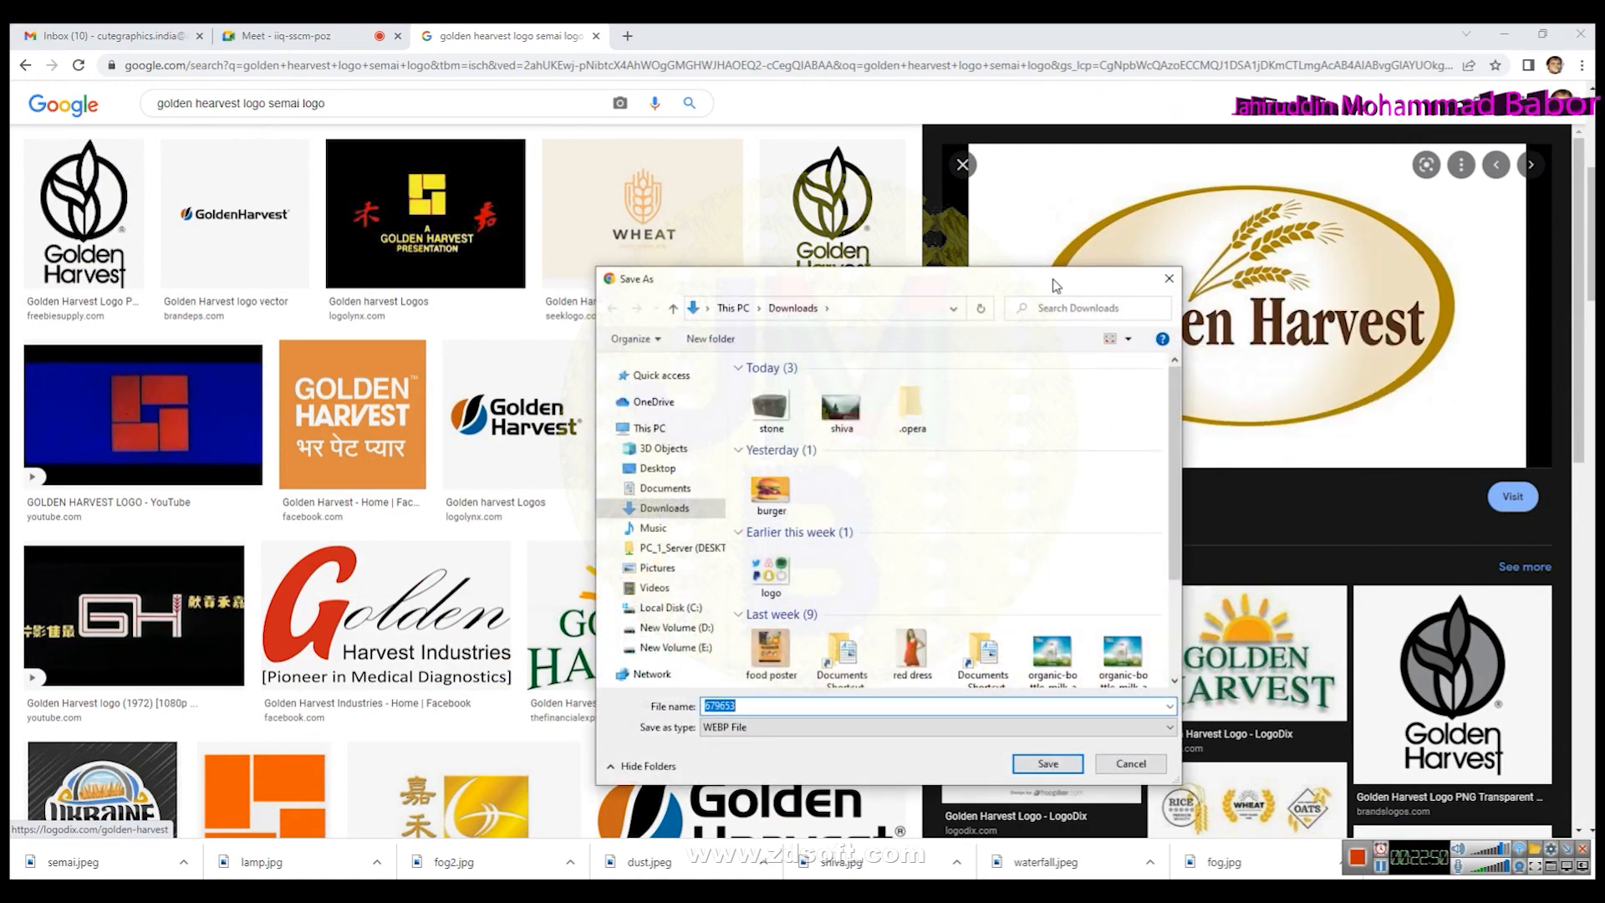
pyautogui.moveTo(1054, 286); pyautogui.dragTo(662, 287)
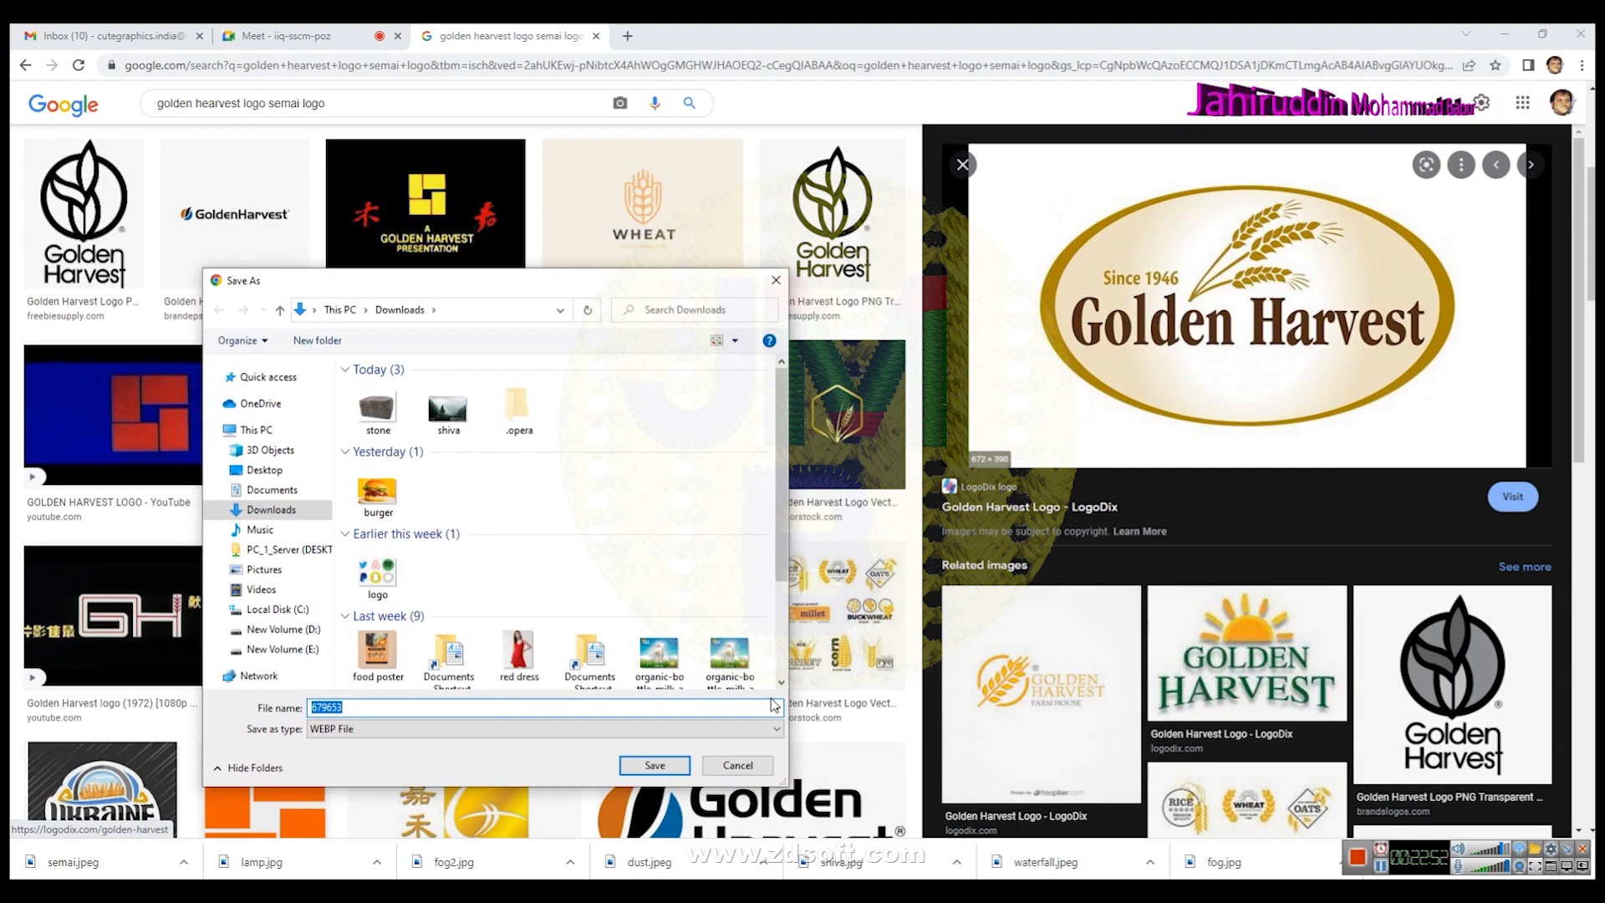
pyautogui.click(736, 766)
# - Save the Golden Harvest logo image to Downloads with the file name logo
pyautogui.scroll(-2, 1102, 706)
pyautogui.scroll(-1, 1103, 706)
pyautogui.scroll(3, 1103, 706)
pyautogui.rightClick(1236, 251)
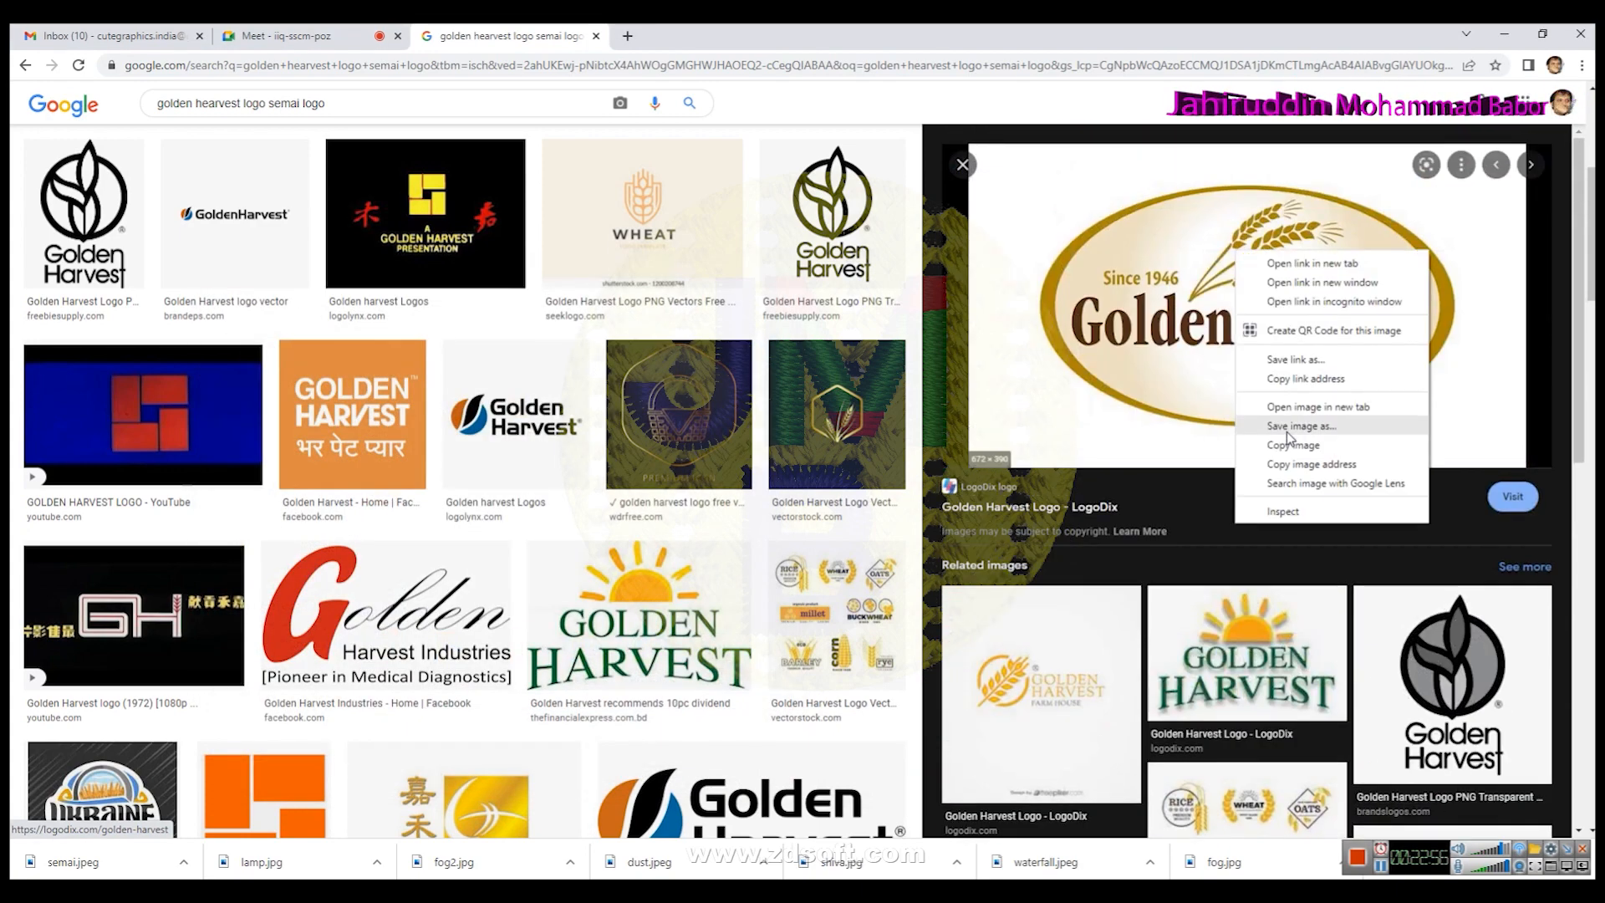
pyautogui.click(1286, 427)
pyautogui.write('logo')
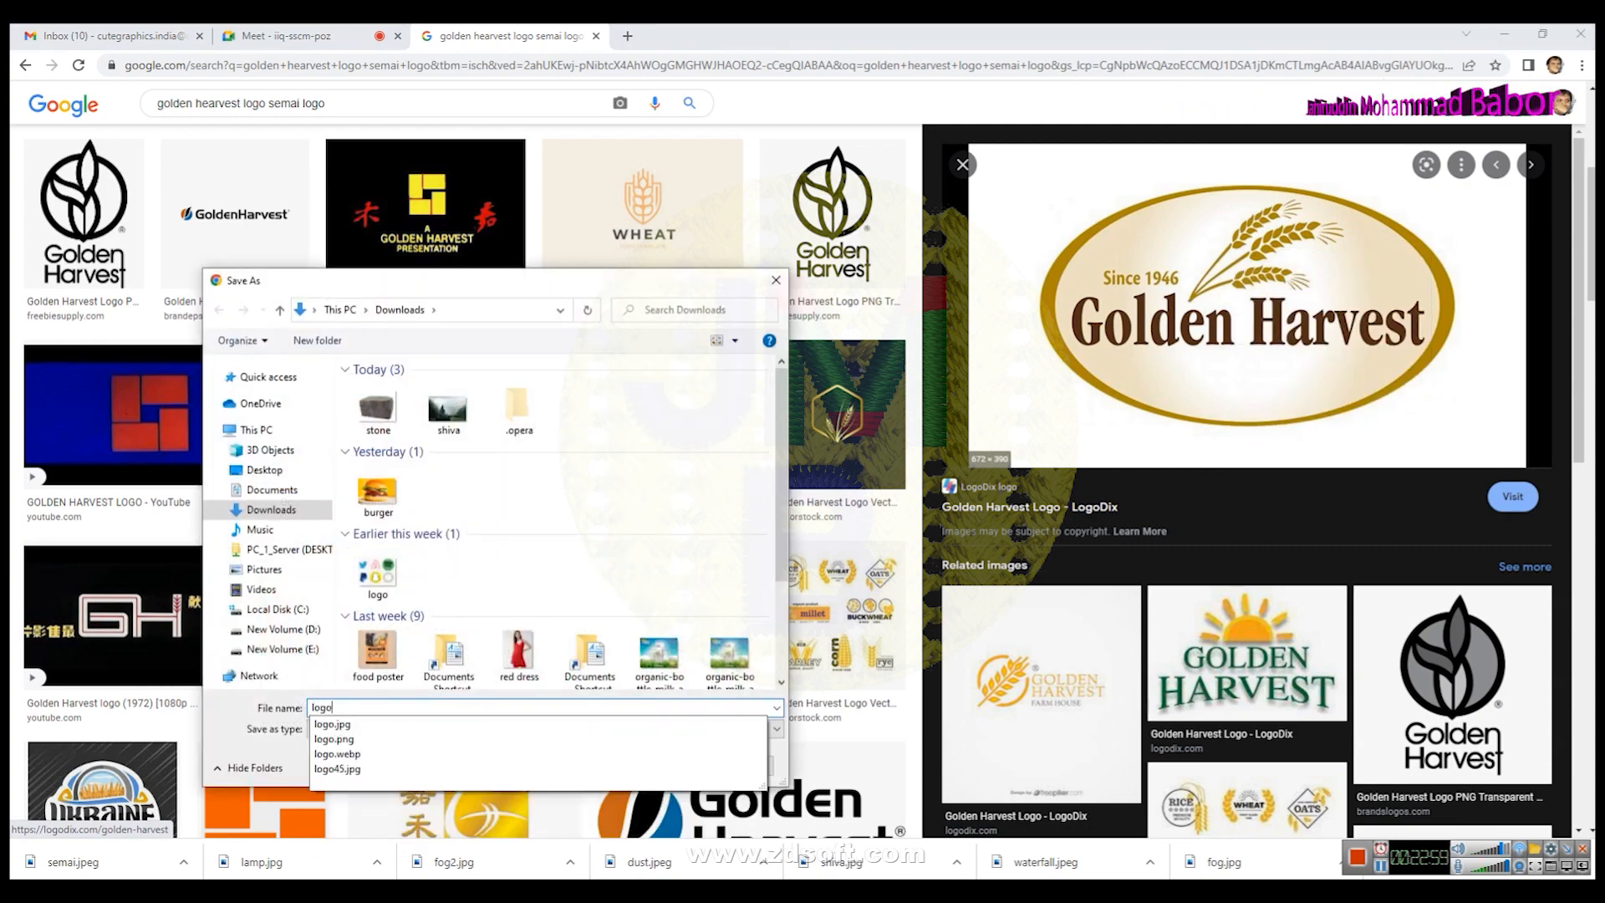
pyautogui.press('Return')
pyautogui.press('Left')
pyautogui.press('Return')
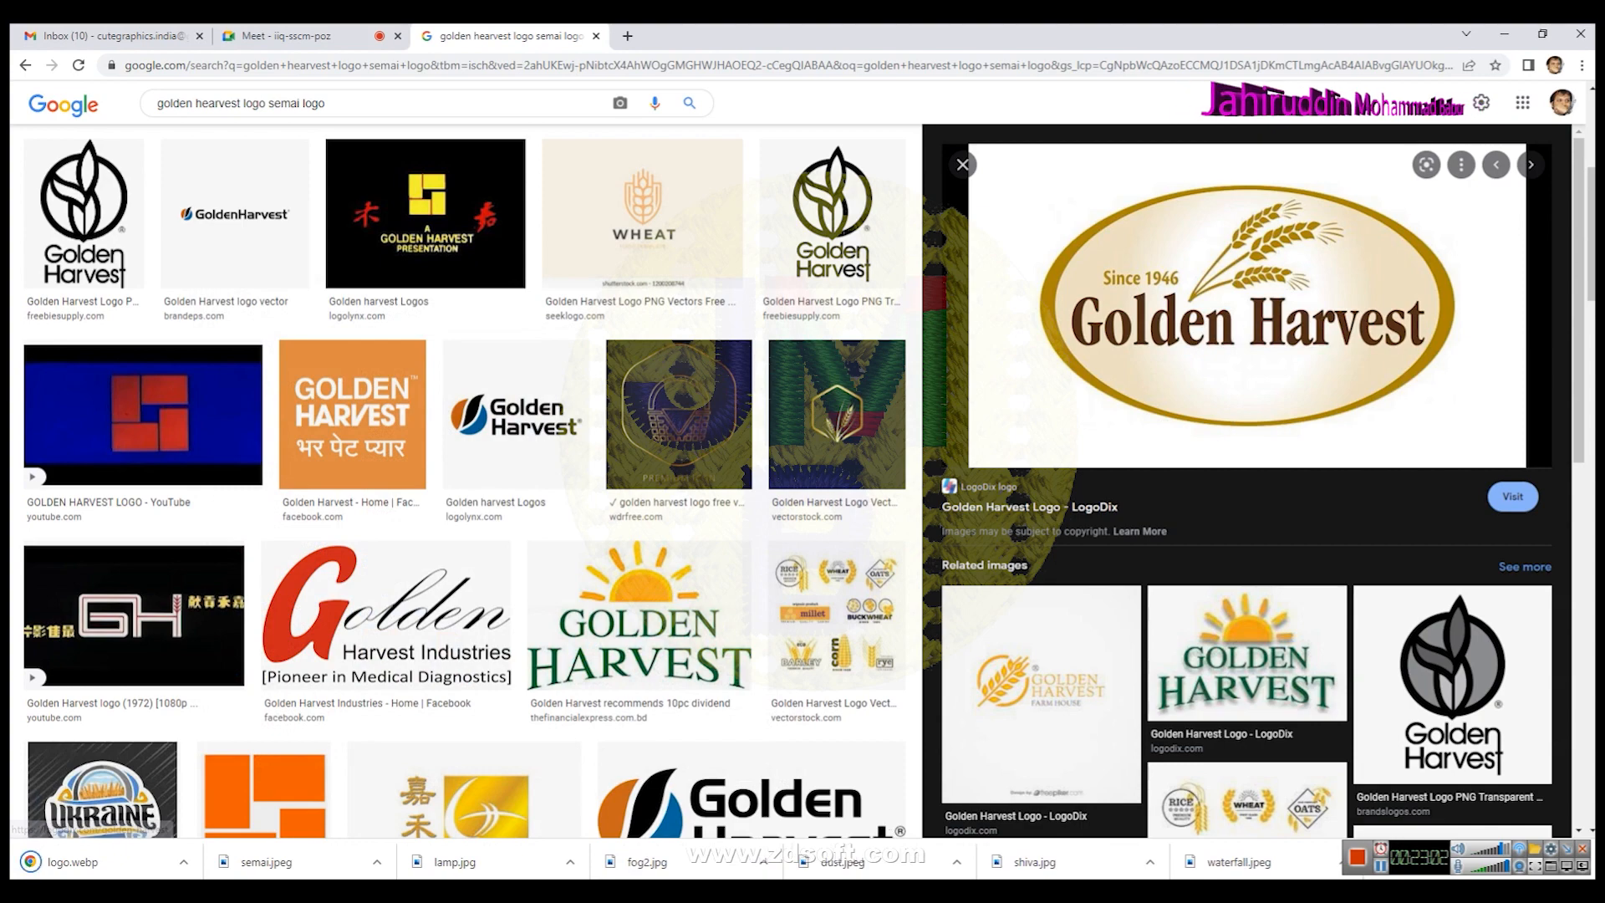
# - Switch to Paint and open the downloaded logo image
pyautogui.hotkey('alt', 'Tab')
pyautogui.click(30, 51)
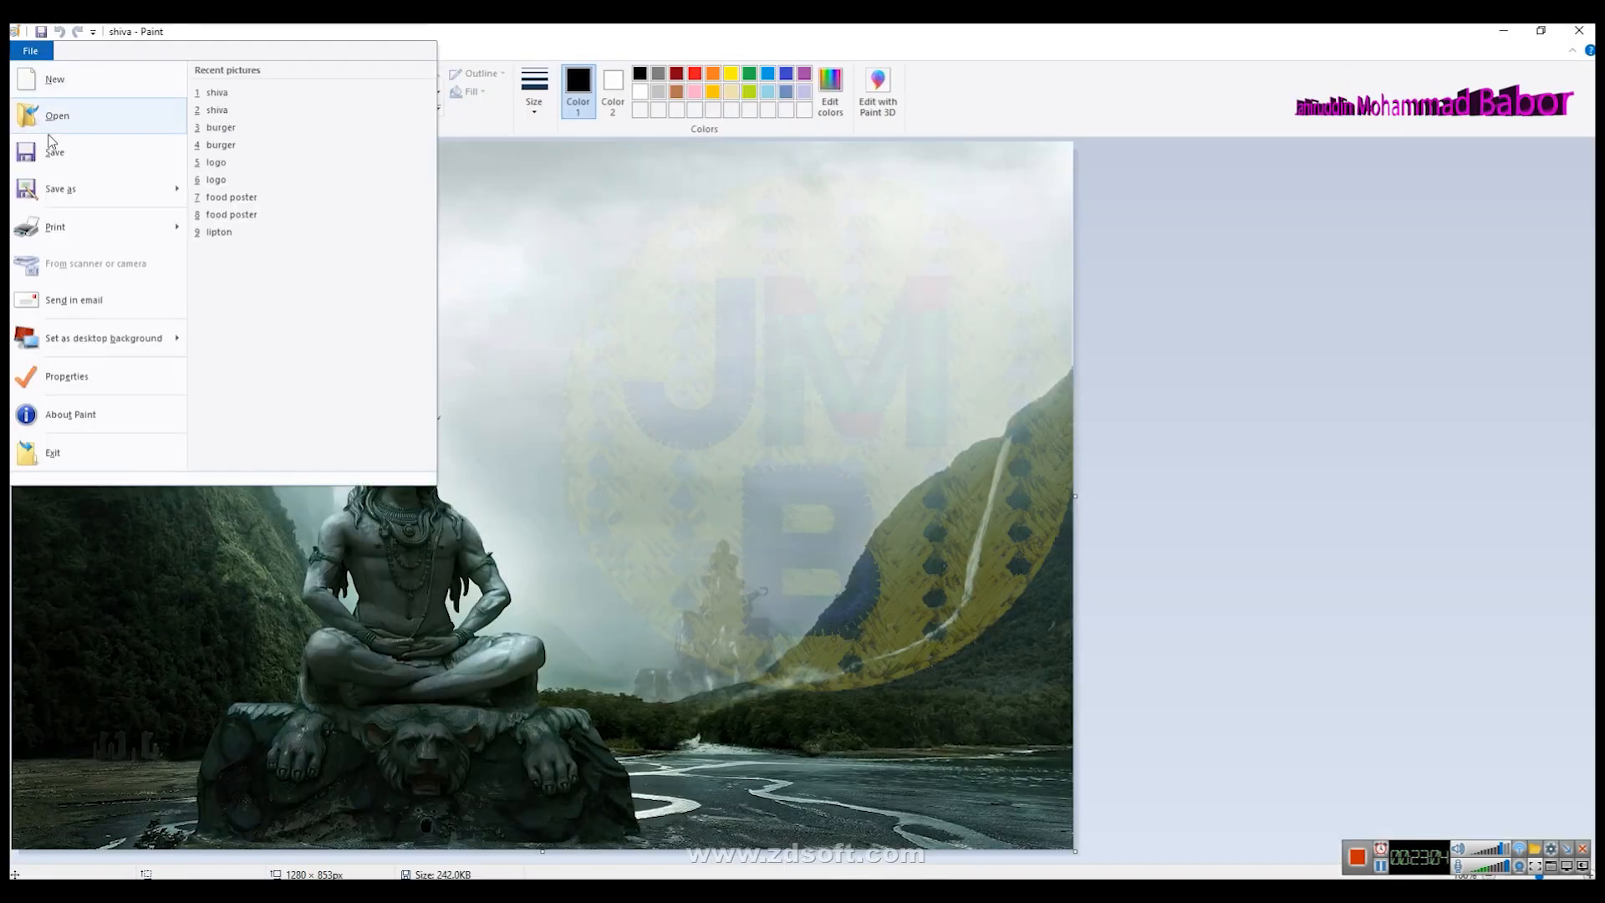
pyautogui.click(48, 116)
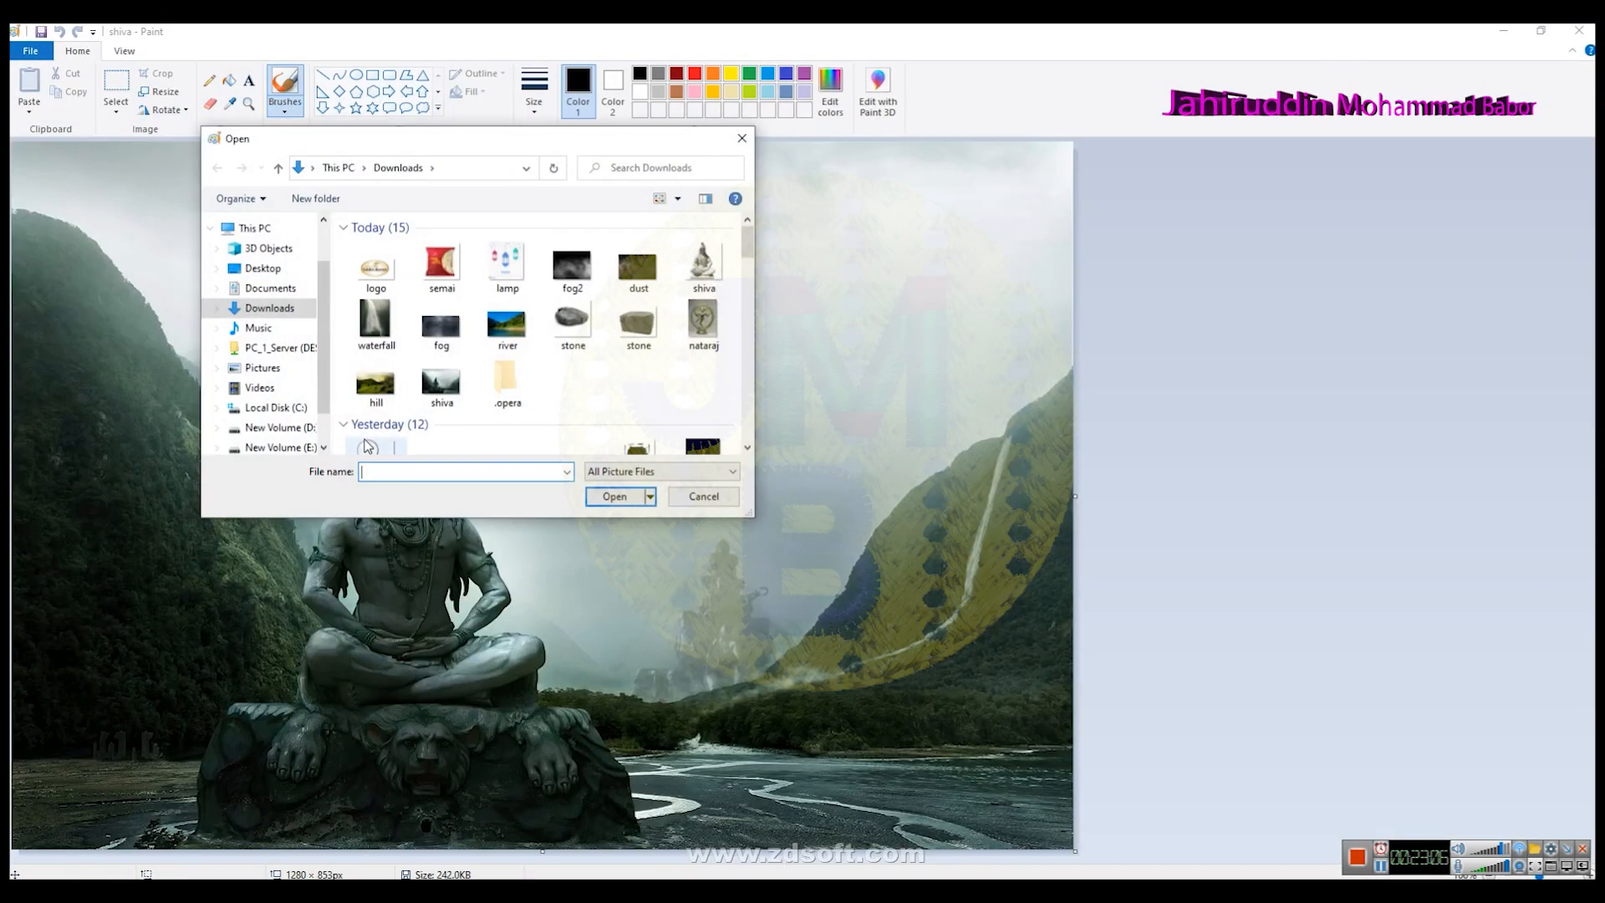
pyautogui.click(375, 266)
pyautogui.click(625, 497)
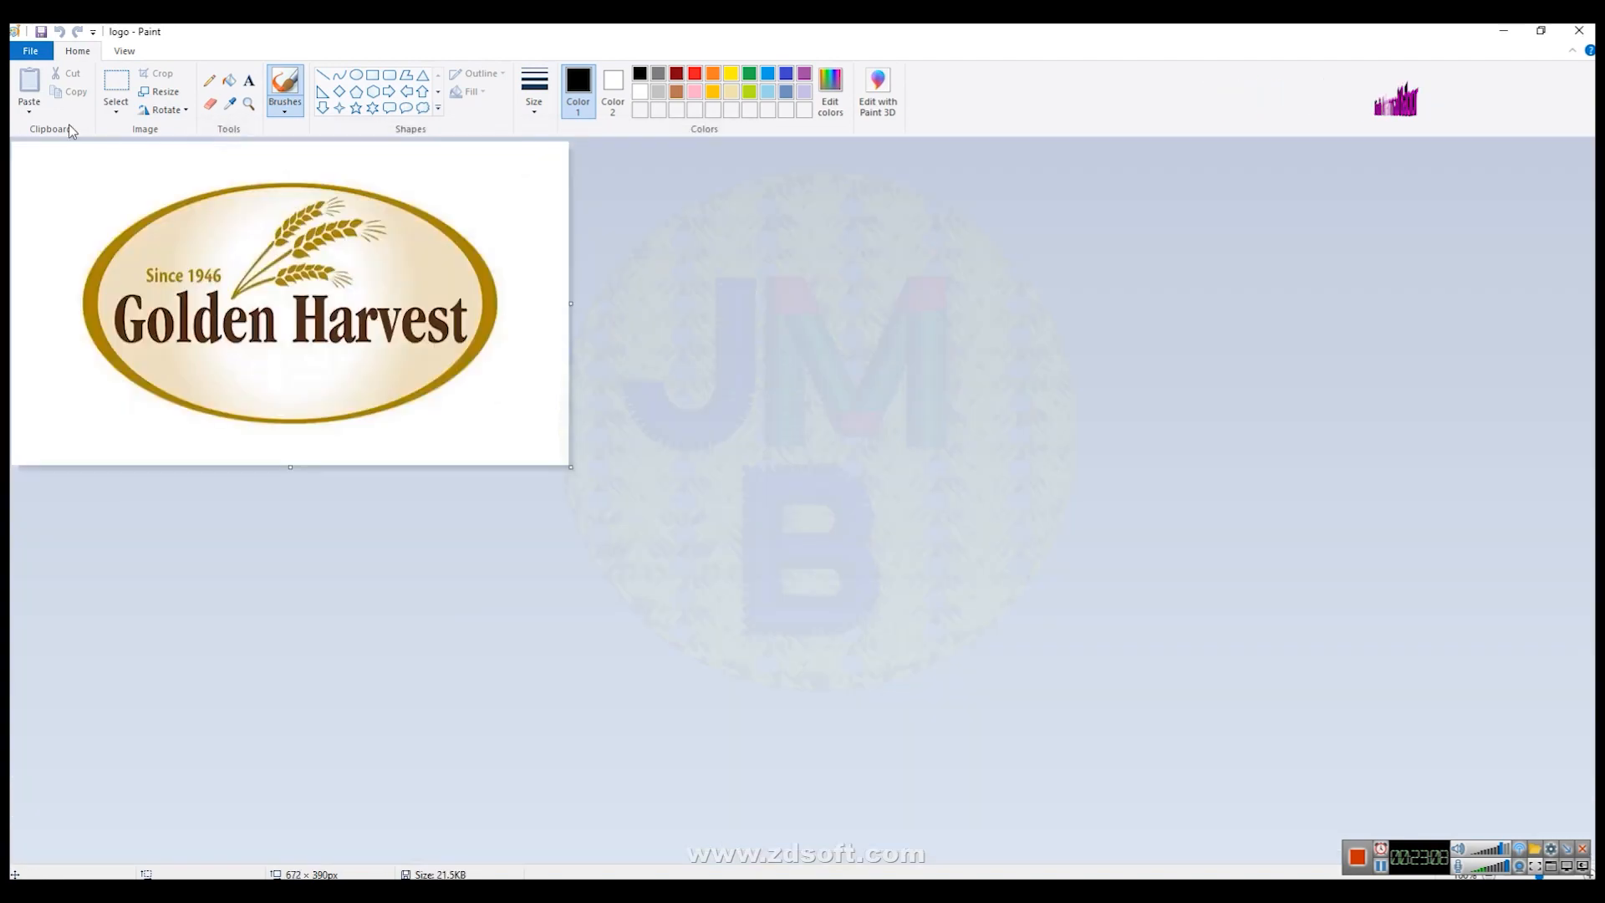
# - Save the logo again as a JPEG file named logo, replacing the existing file
pyautogui.click(30, 50)
pyautogui.click(52, 186)
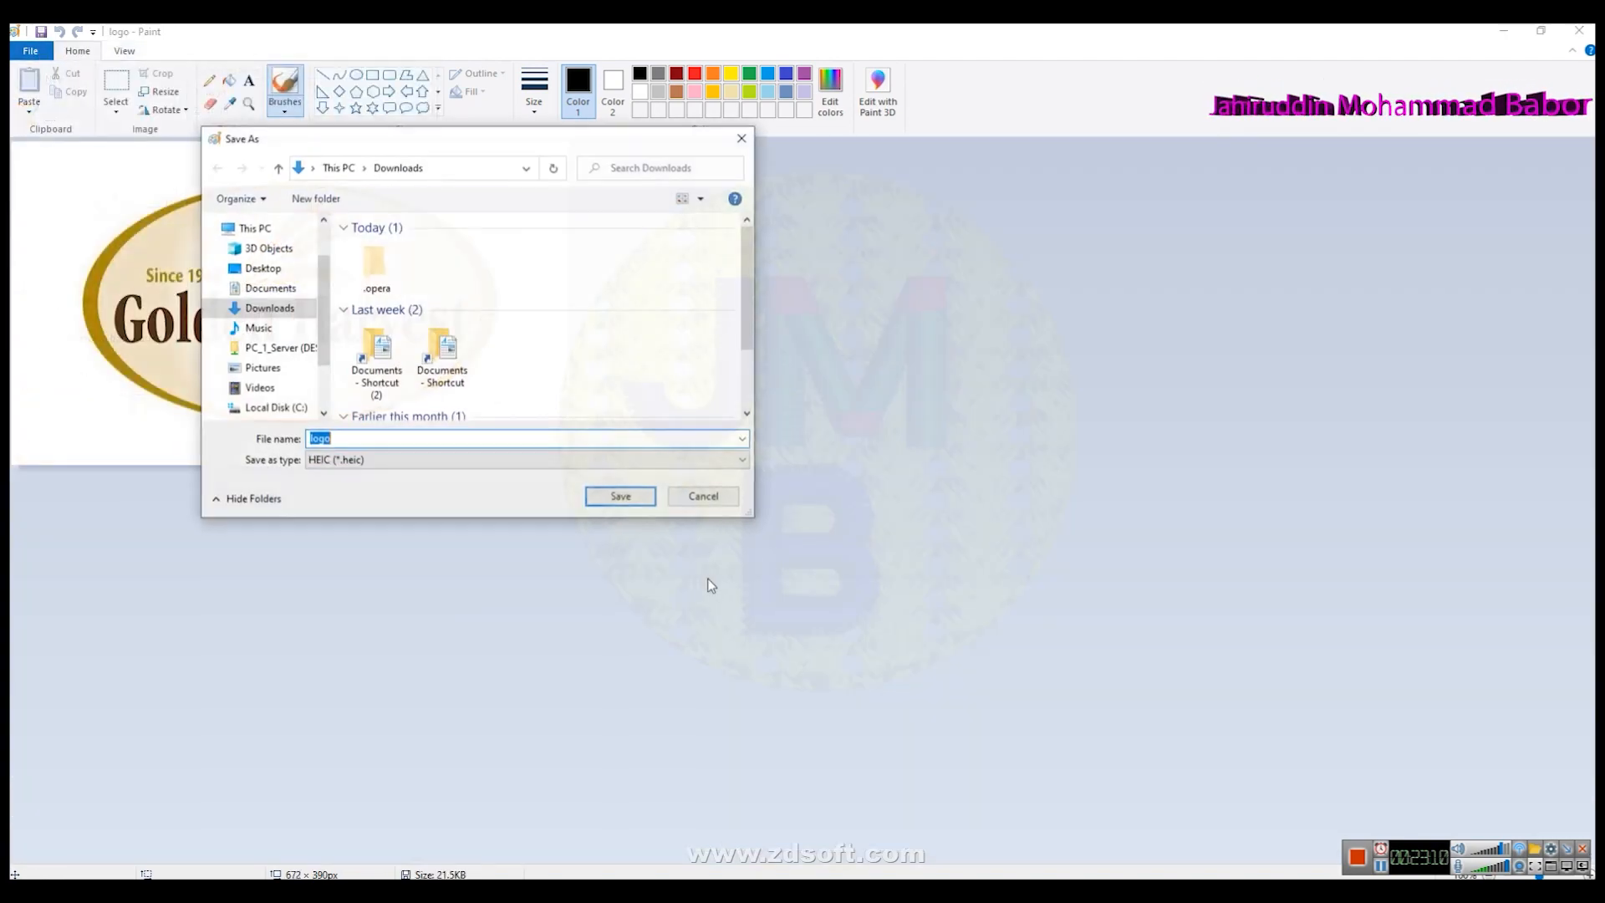
pyautogui.click(380, 460)
pyautogui.click(333, 526)
pyautogui.click(618, 496)
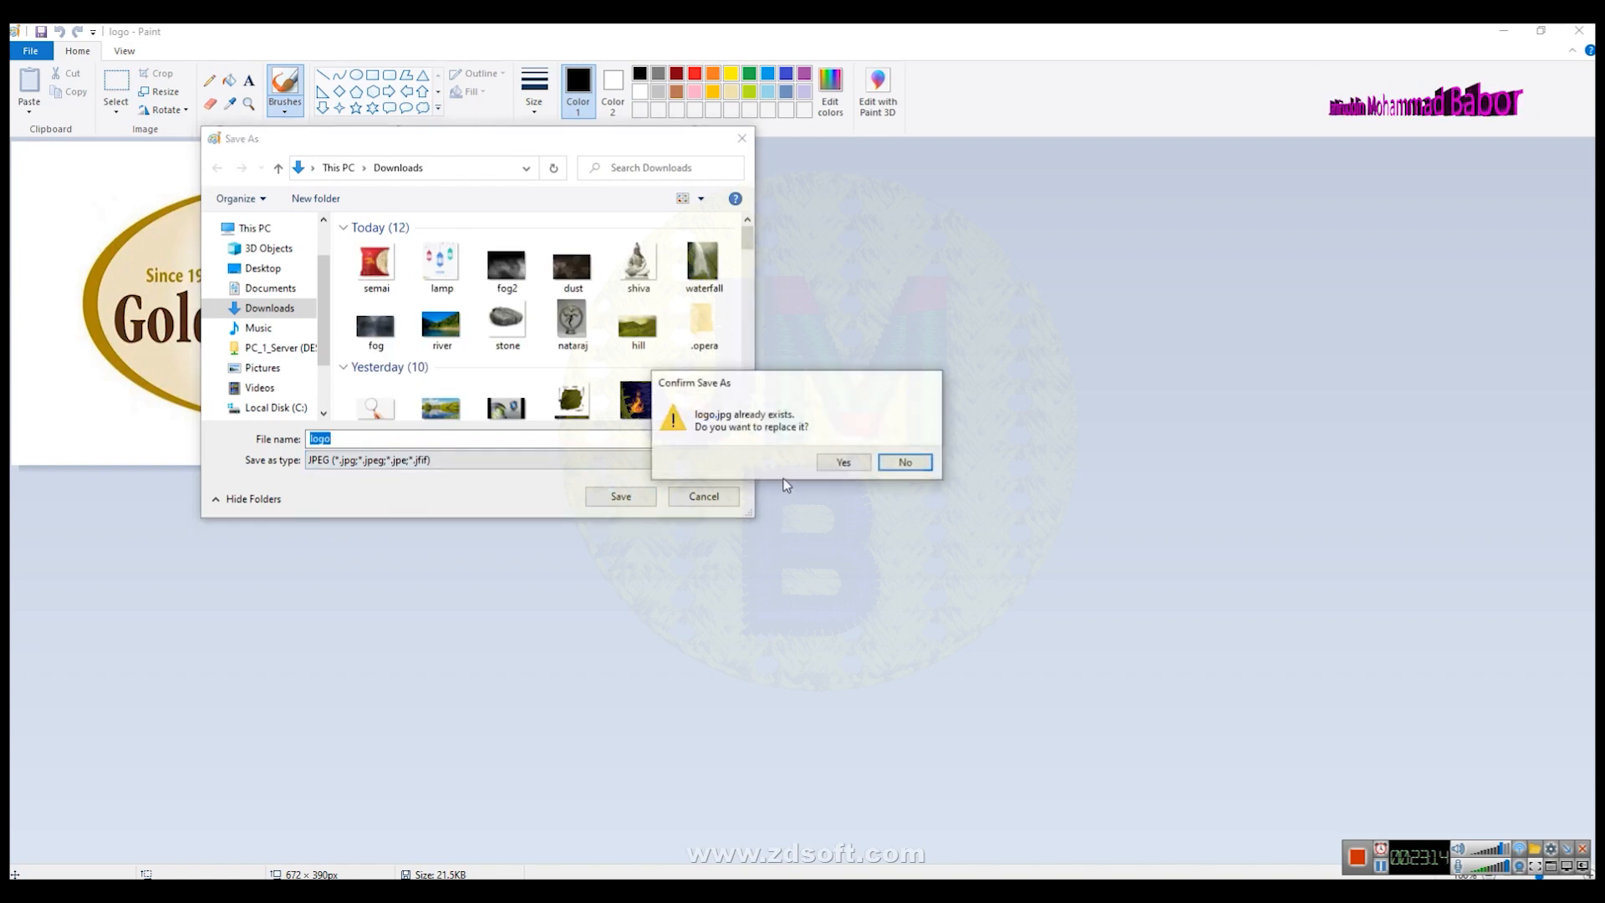
pyautogui.click(852, 468)
pyautogui.click(852, 499)
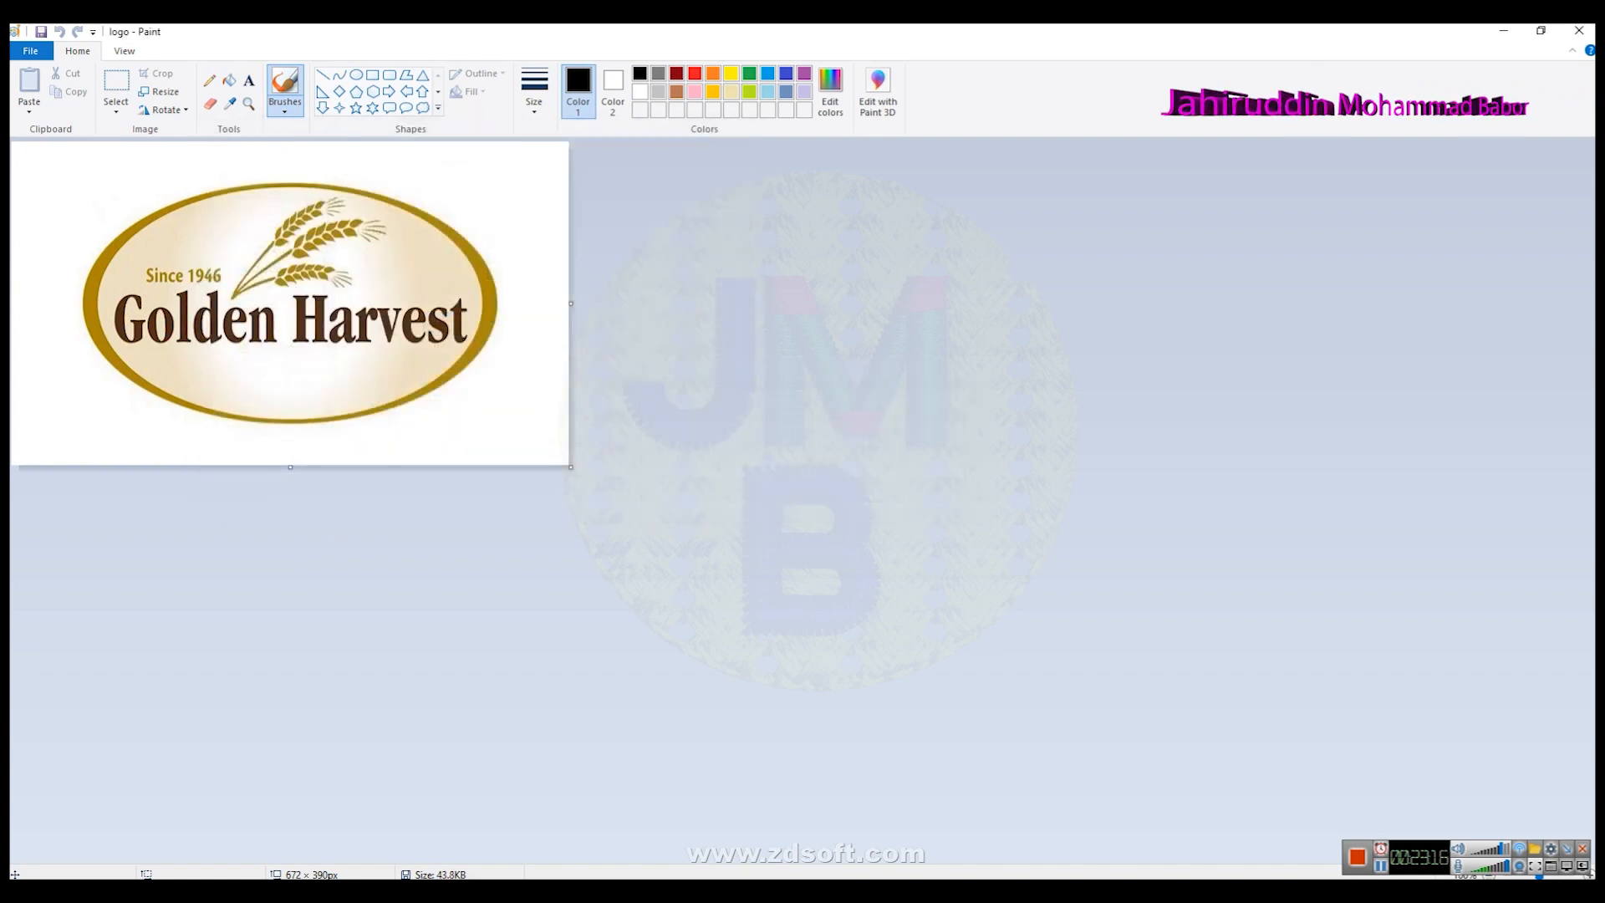
# - Switch back to CorelDRAW and move the semai packet slightly lower on the background
pyautogui.hotkey('alt', 'Tab')
pyautogui.scroll(2, 810, 600)
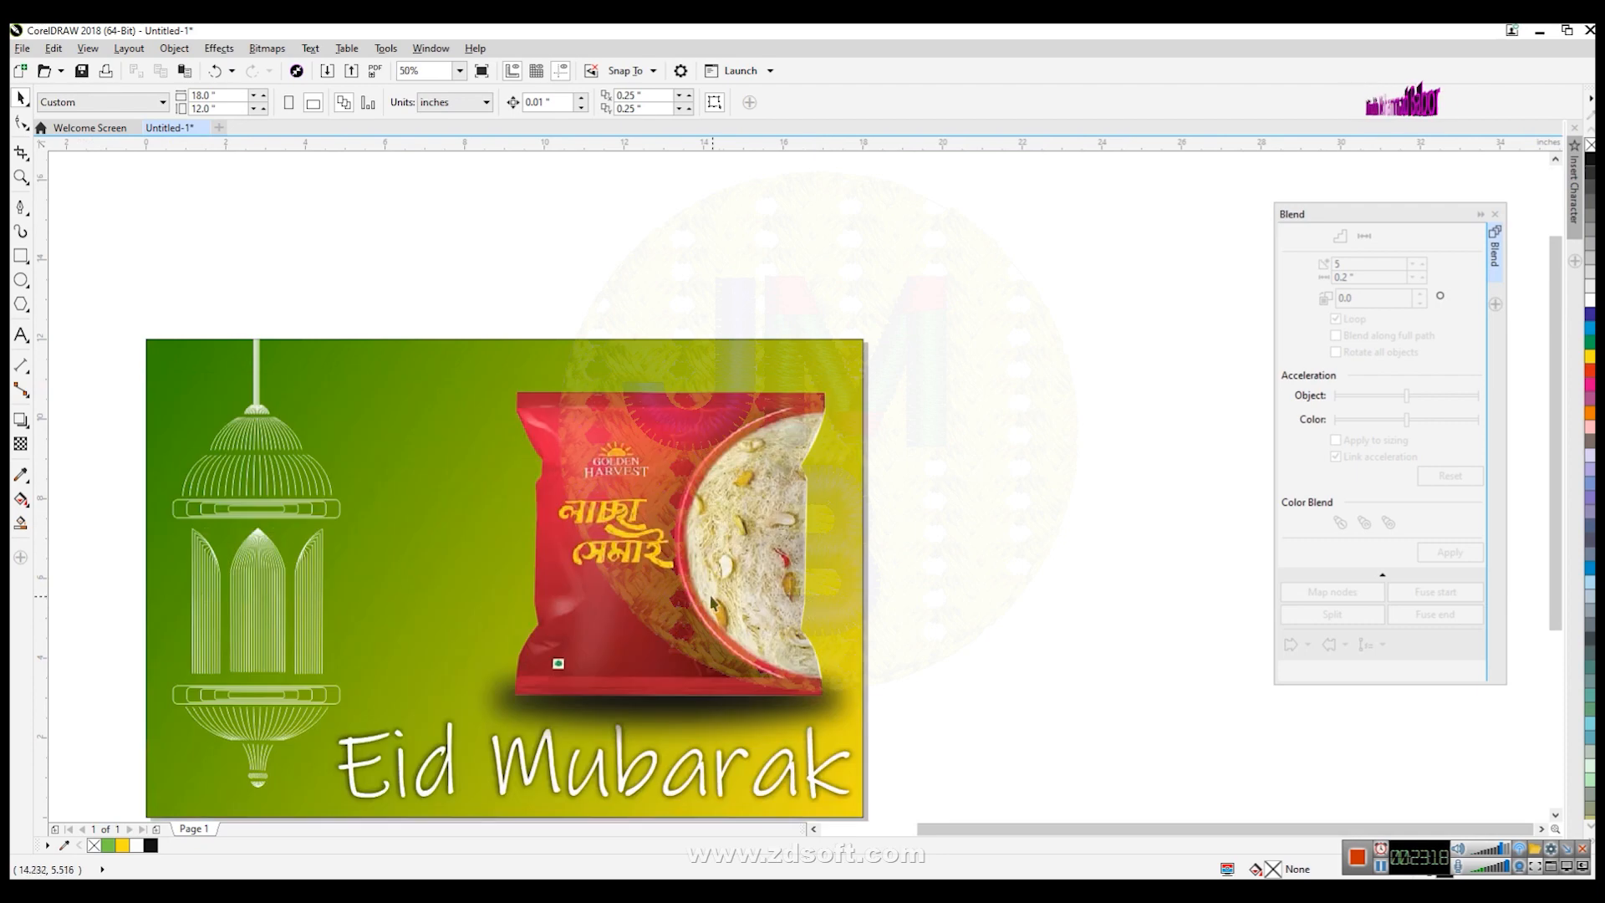
pyautogui.click(693, 632)
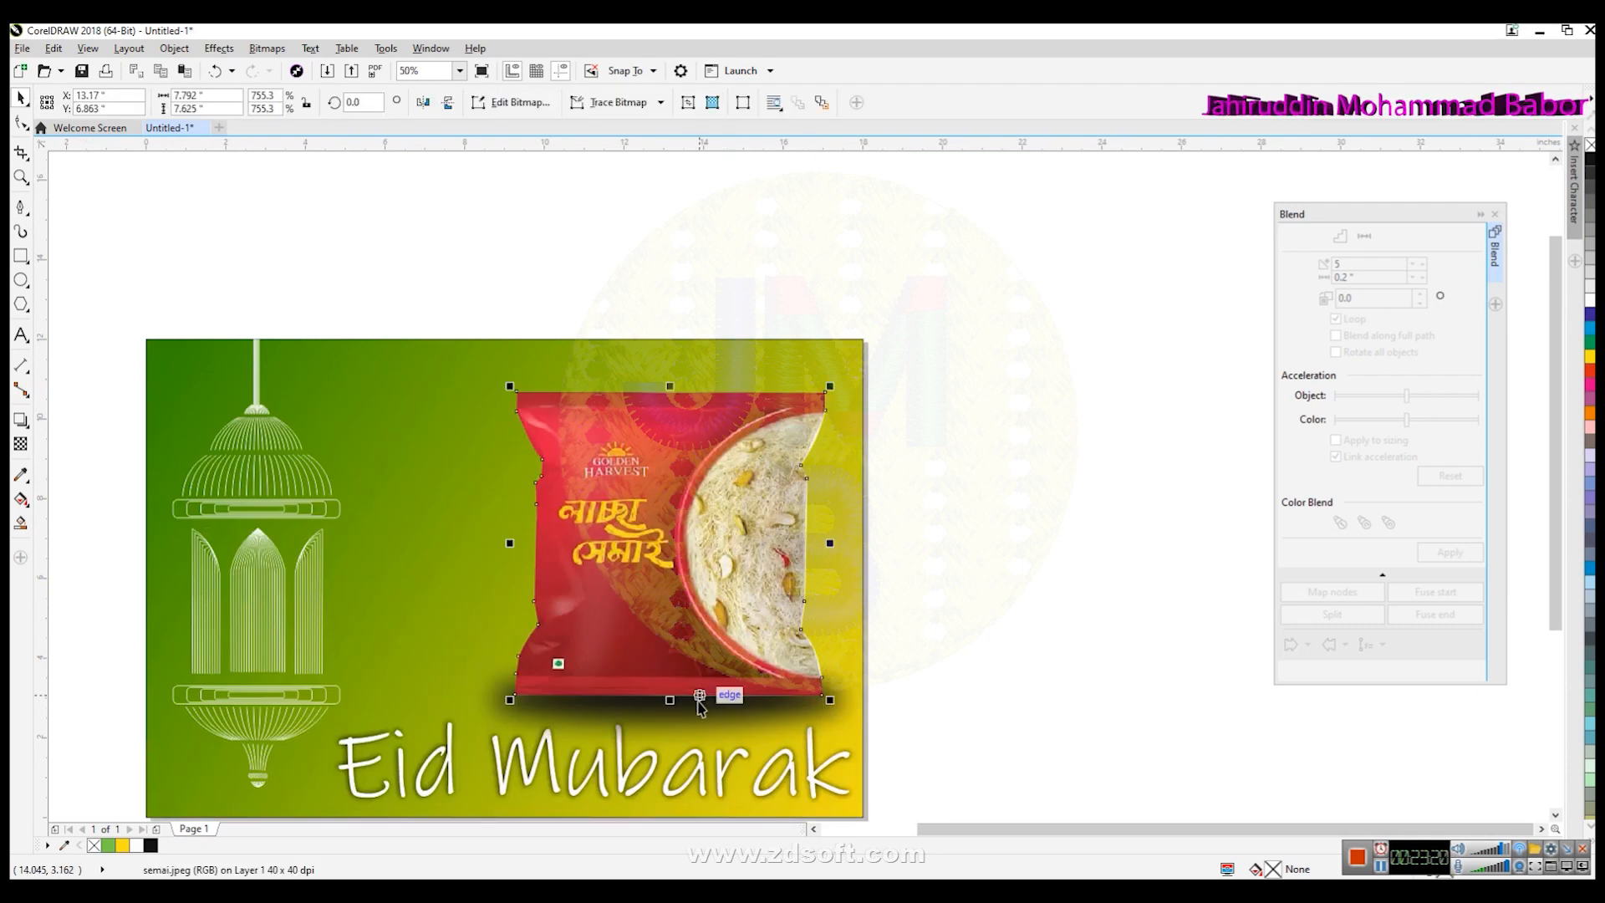
pyautogui.keyDown('shift'); pyautogui.click(699, 710); pyautogui.keyUp('shift')
pyautogui.moveTo(696, 648); pyautogui.dragTo(690, 669)
pyautogui.click(901, 784)
# - Bring the packet's shadow bitmap to the front of the page
pyautogui.click(819, 786)
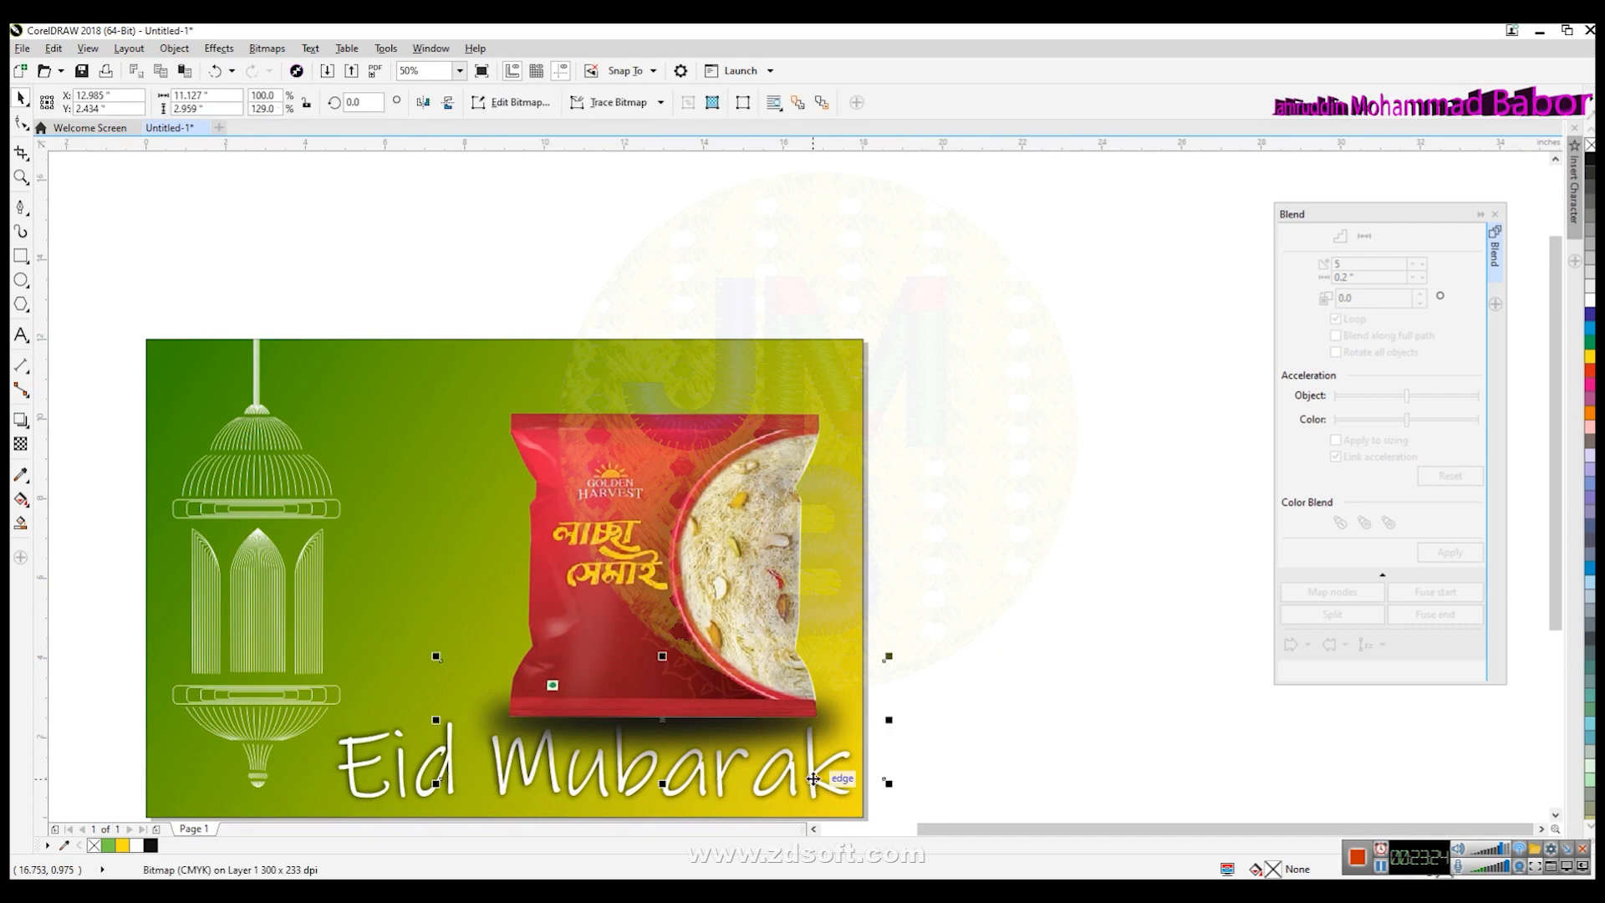
pyautogui.rightClick(815, 785)
pyautogui.moveTo(989, 613)
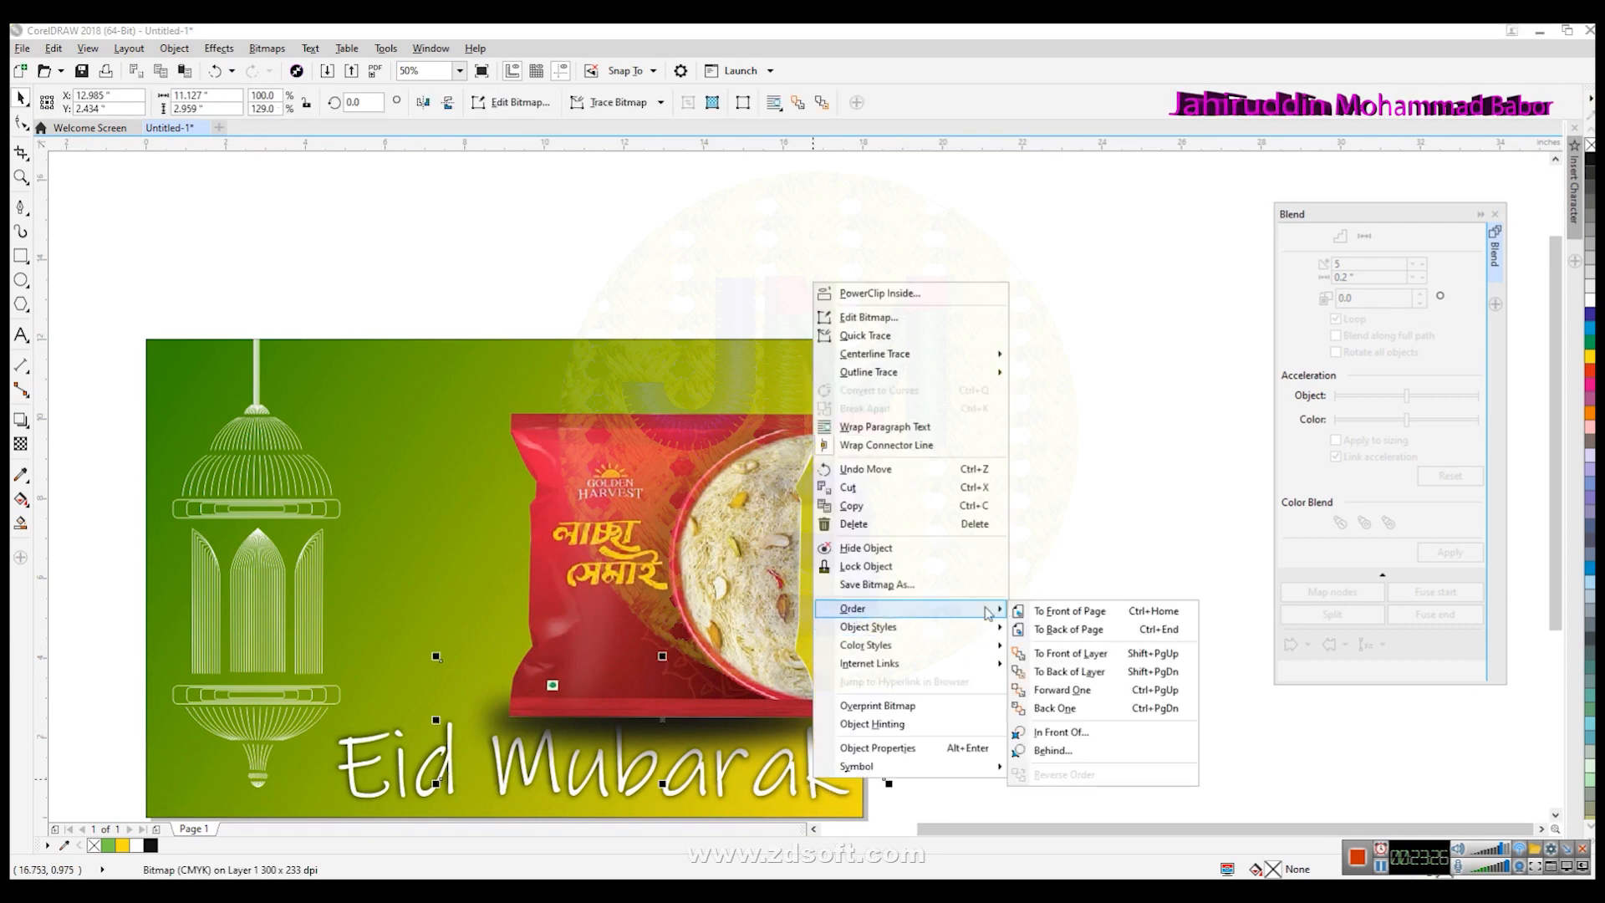
pyautogui.click(1069, 611)
pyautogui.click(1112, 781)
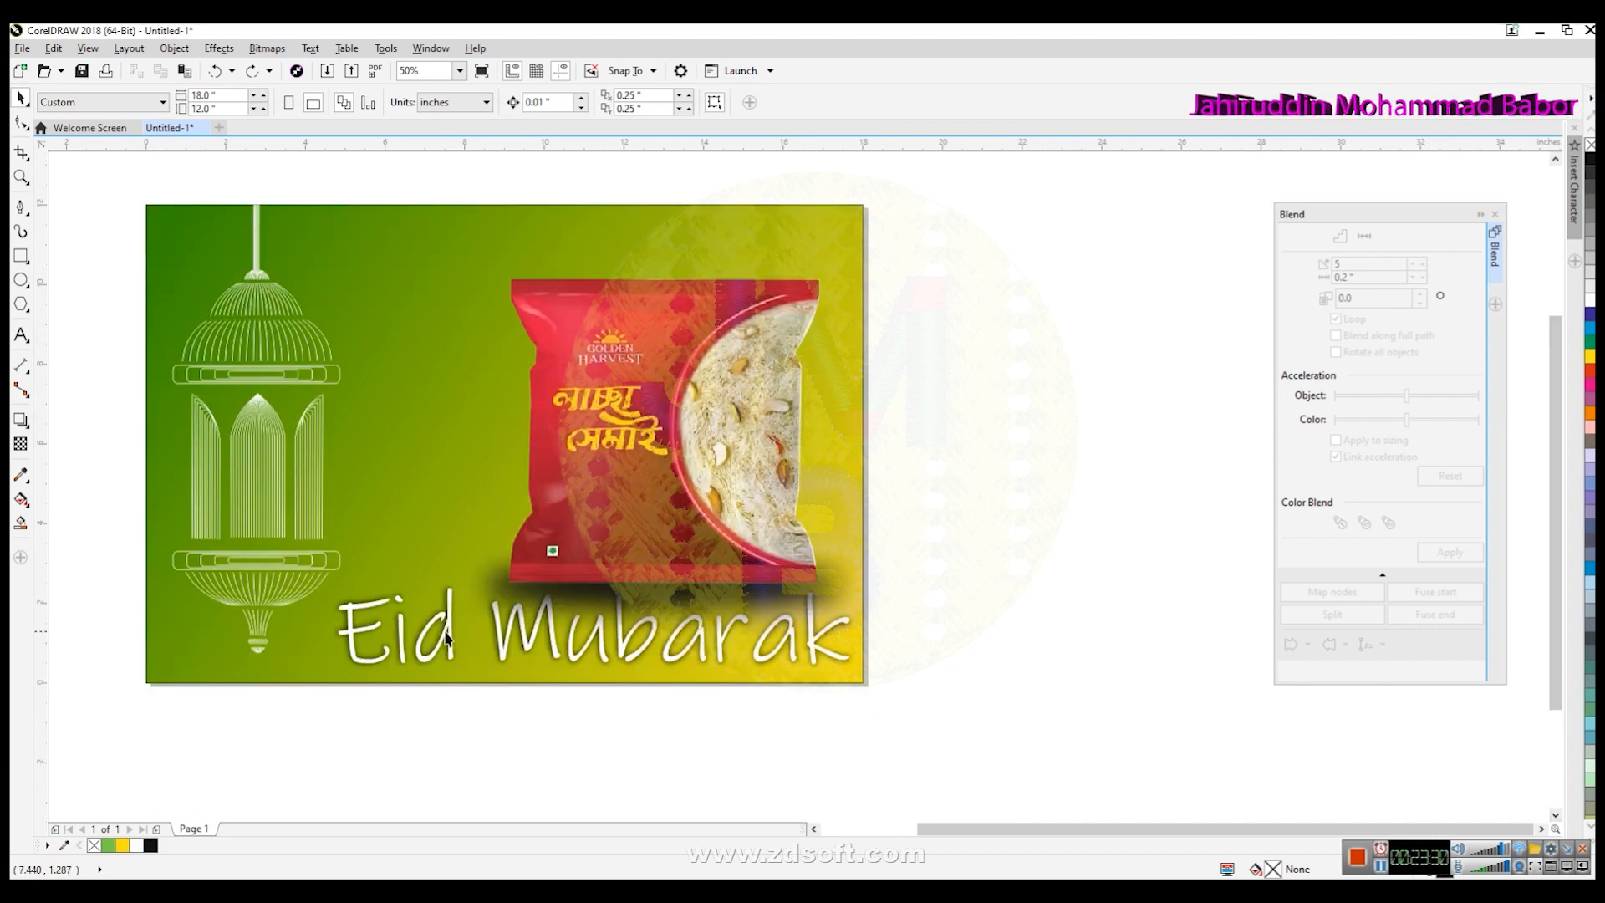
pyautogui.moveTo(449, 637); pyautogui.dragTo(334, 651)
pyautogui.hotkey('ctrl', 'z')
pyautogui.click(613, 711)
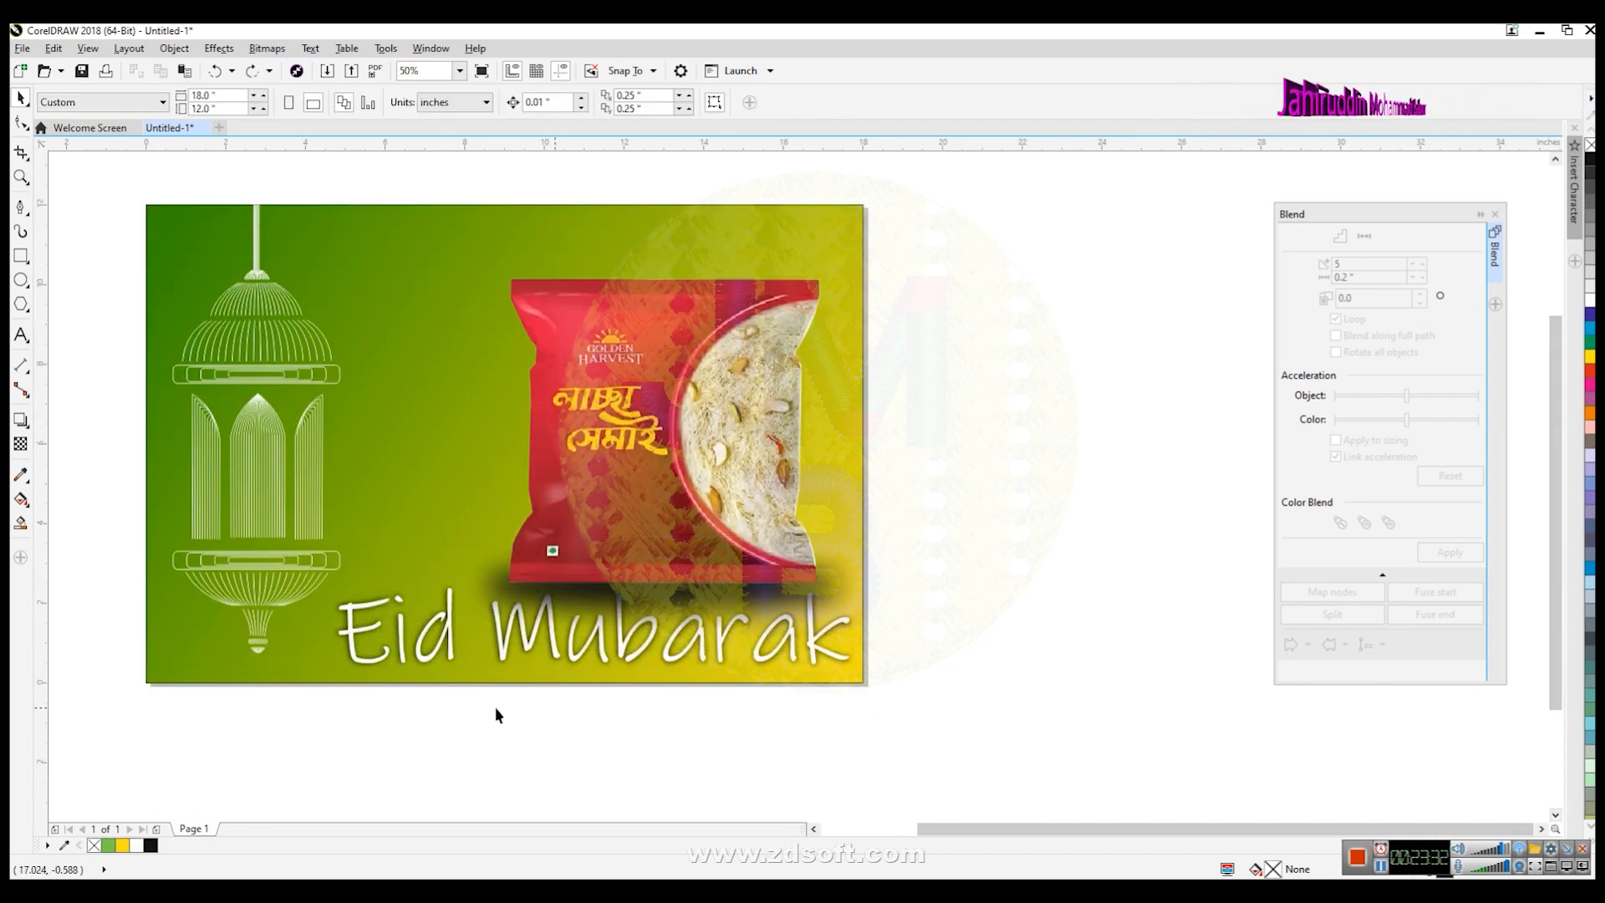
# - Move the Eid Mubarak text to the background's left edge
pyautogui.click(353, 656)
pyautogui.moveTo(351, 651); pyautogui.dragTo(199, 653)
pyautogui.click(890, 724)
# - Move the semai packet off the page to the right
pyautogui.click(780, 604)
pyautogui.keyDown('shift'); pyautogui.click(731, 492); pyautogui.keyUp('shift')
pyautogui.moveTo(716, 514); pyautogui.dragTo(1187, 437)
# - Scale the Eid Mubarak text down and move it right along the bottom of the background
pyautogui.click(699, 707)
pyautogui.click(666, 664)
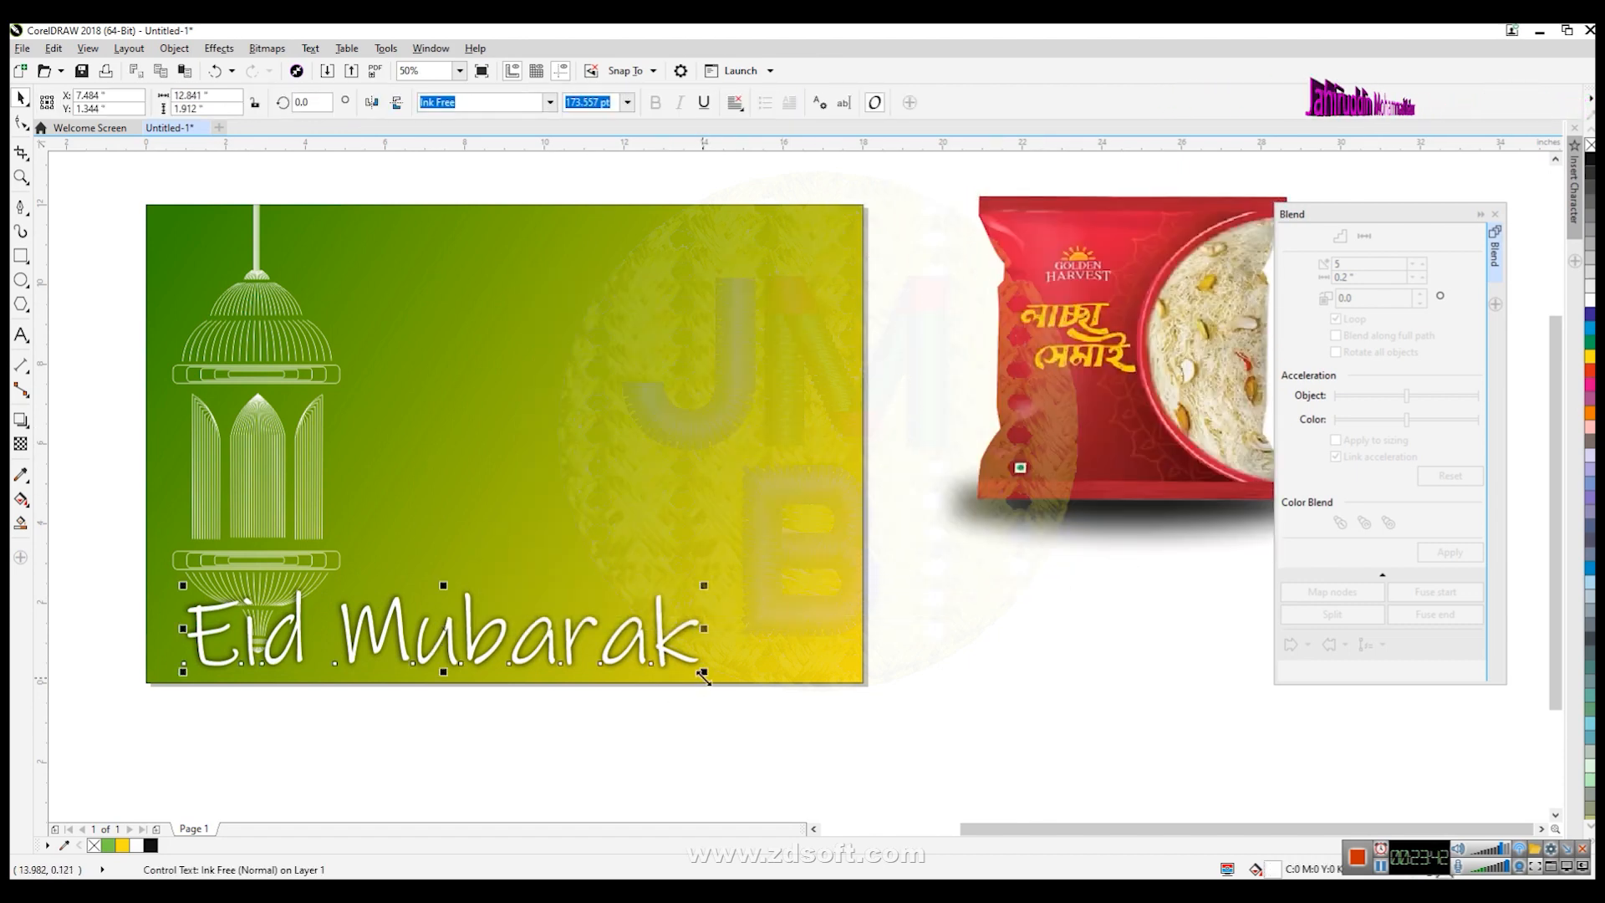
pyautogui.moveTo(700, 671); pyautogui.dragTo(639, 661)
pyautogui.moveTo(456, 640); pyautogui.dragTo(642, 652)
pyautogui.click(919, 710)
# - Shrink the packet with its shadow slightly and move them back onto the background's right side
pyautogui.scroll(-2, 940, 666)
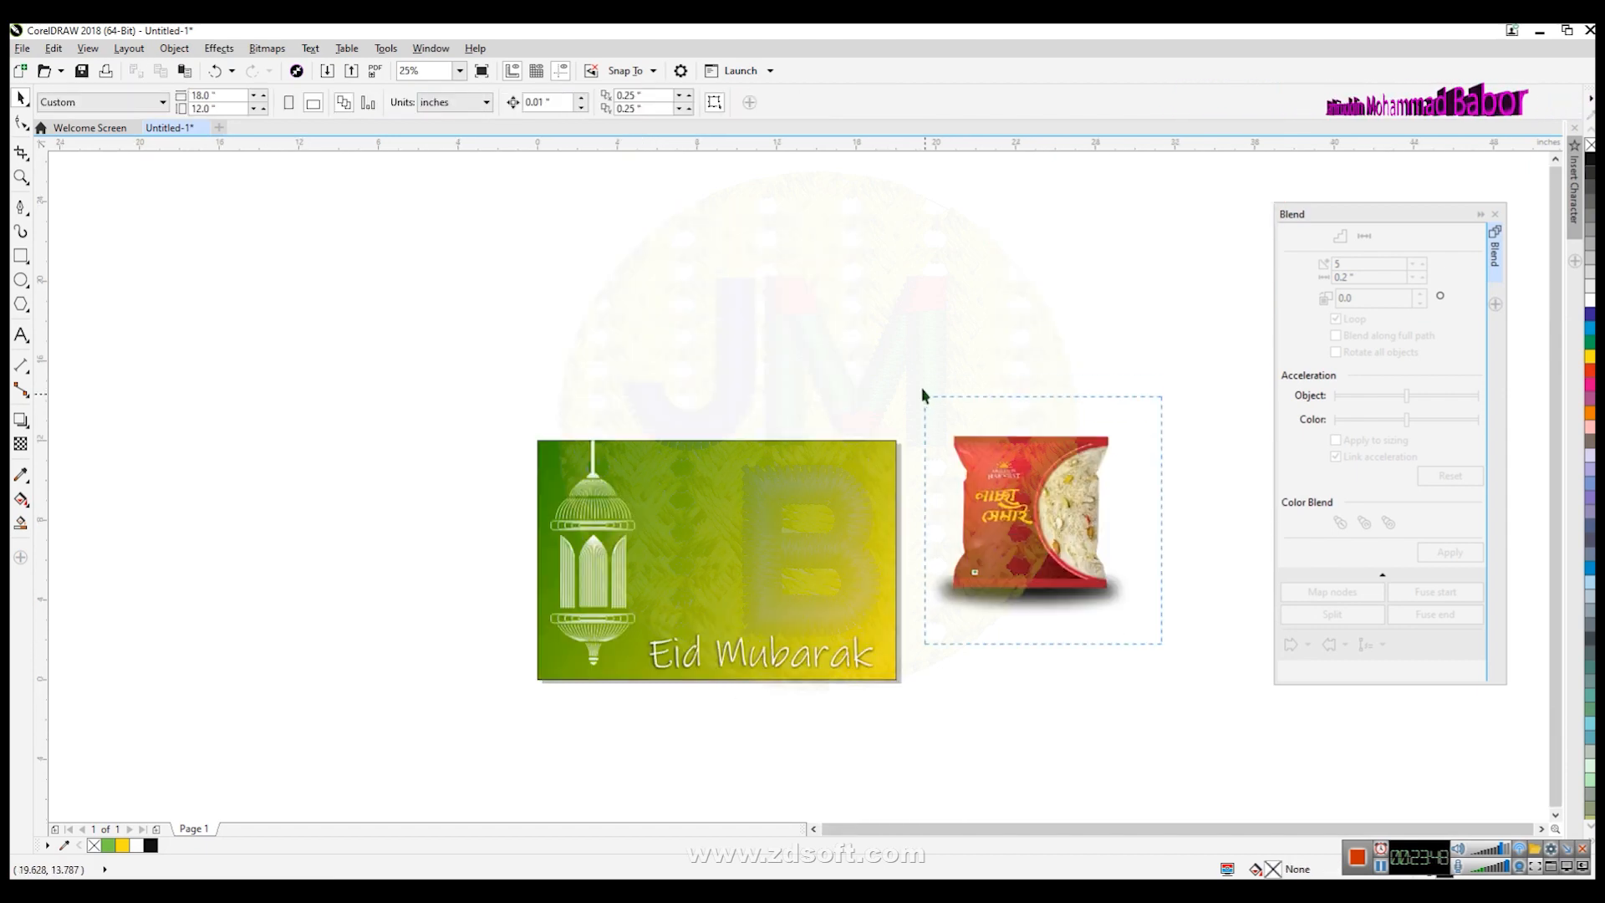
pyautogui.moveTo(923, 396); pyautogui.dragTo(922, 395)
pyautogui.moveTo(1145, 627)
pyautogui.mouseDown()
pyautogui.moveTo(1129, 616)
pyautogui.moveTo(1120, 630)
pyautogui.mouseUp()
pyautogui.moveTo(1048, 552); pyautogui.dragTo(791, 583)
pyautogui.click(981, 585)
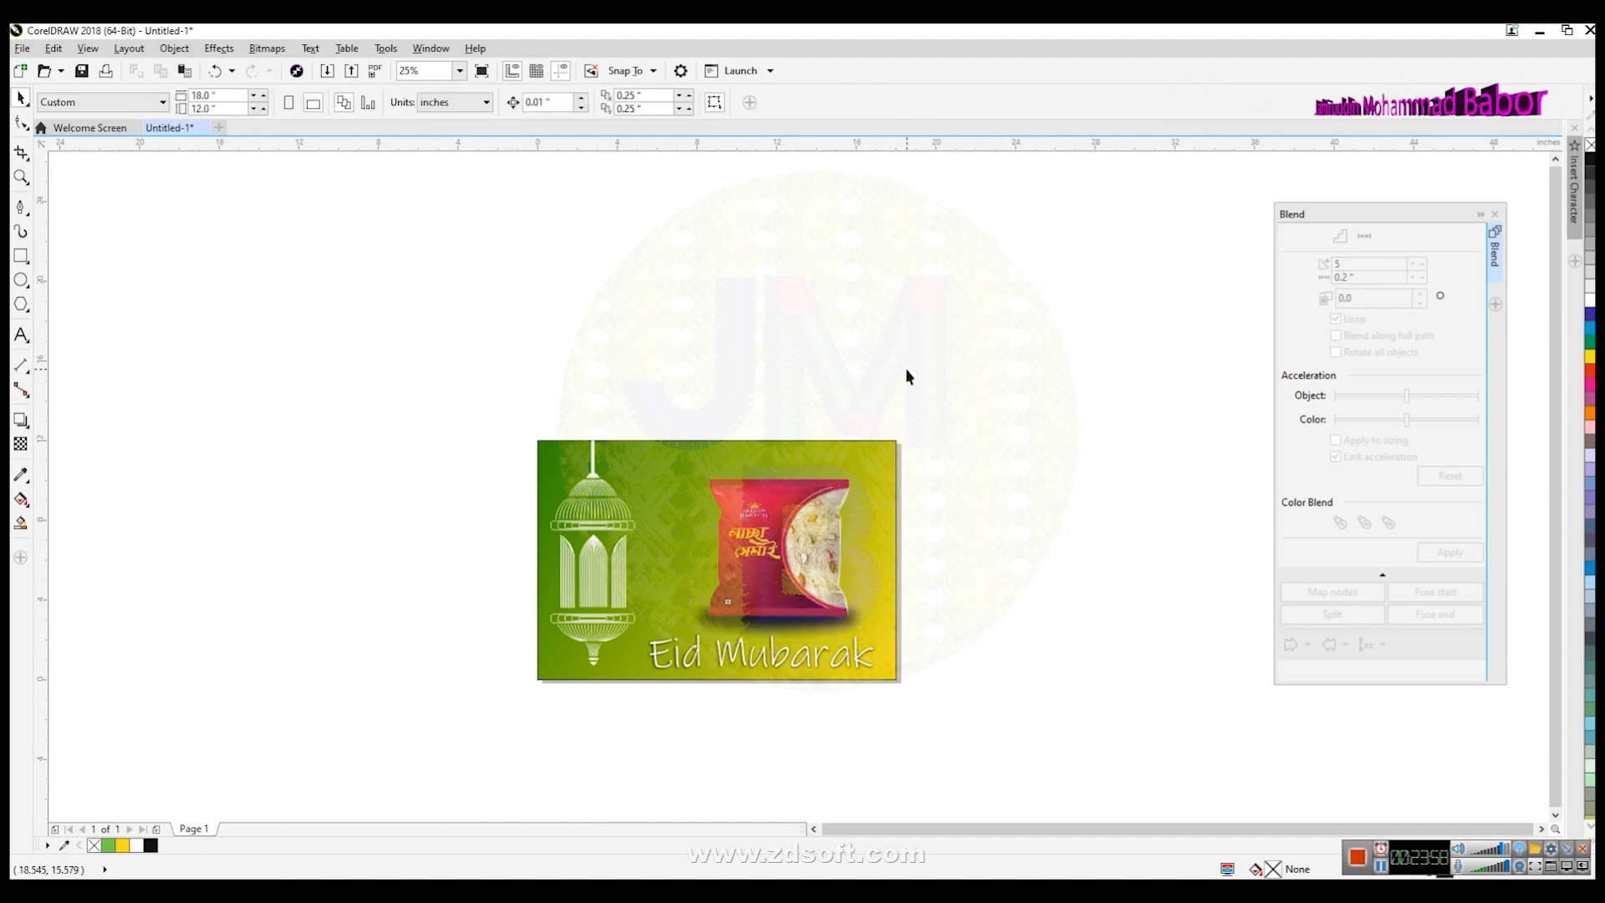
# - Import the logo JPEG at about 4.8 × 2.8 inches and place it in the background's upper area
pyautogui.scroll(1, 906, 368)
pyautogui.click(22, 47)
pyautogui.click(79, 309)
pyautogui.click(571, 326)
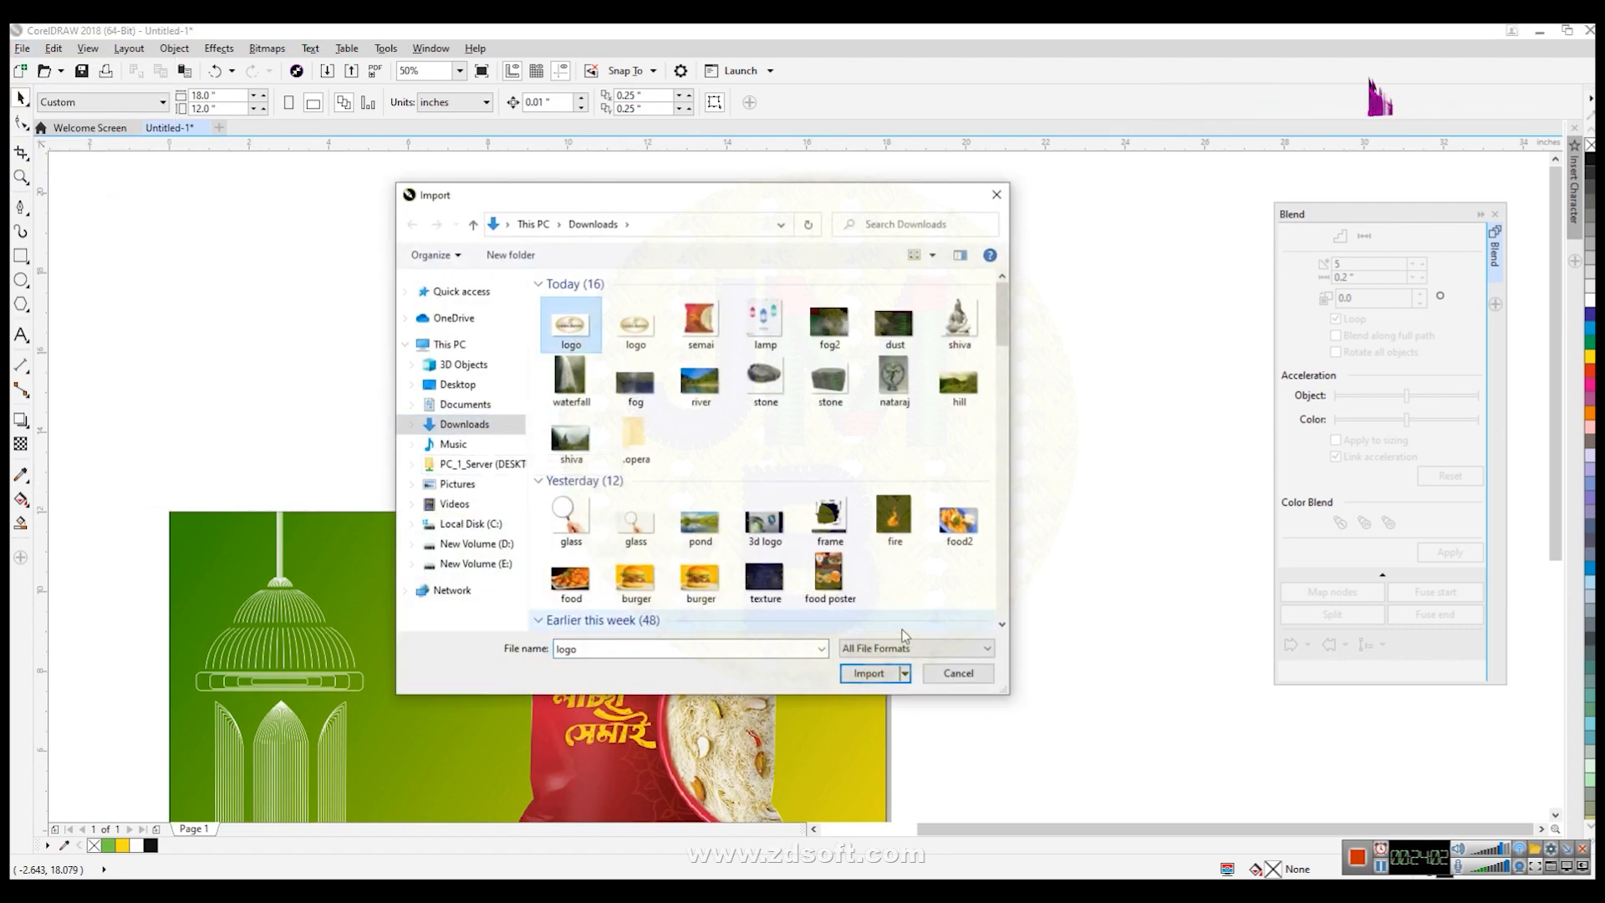
pyautogui.click(868, 672)
pyautogui.moveTo(644, 297); pyautogui.dragTo(924, 419)
pyautogui.moveTo(770, 359); pyautogui.dragTo(752, 613)
pyautogui.scroll(2, 934, 616)
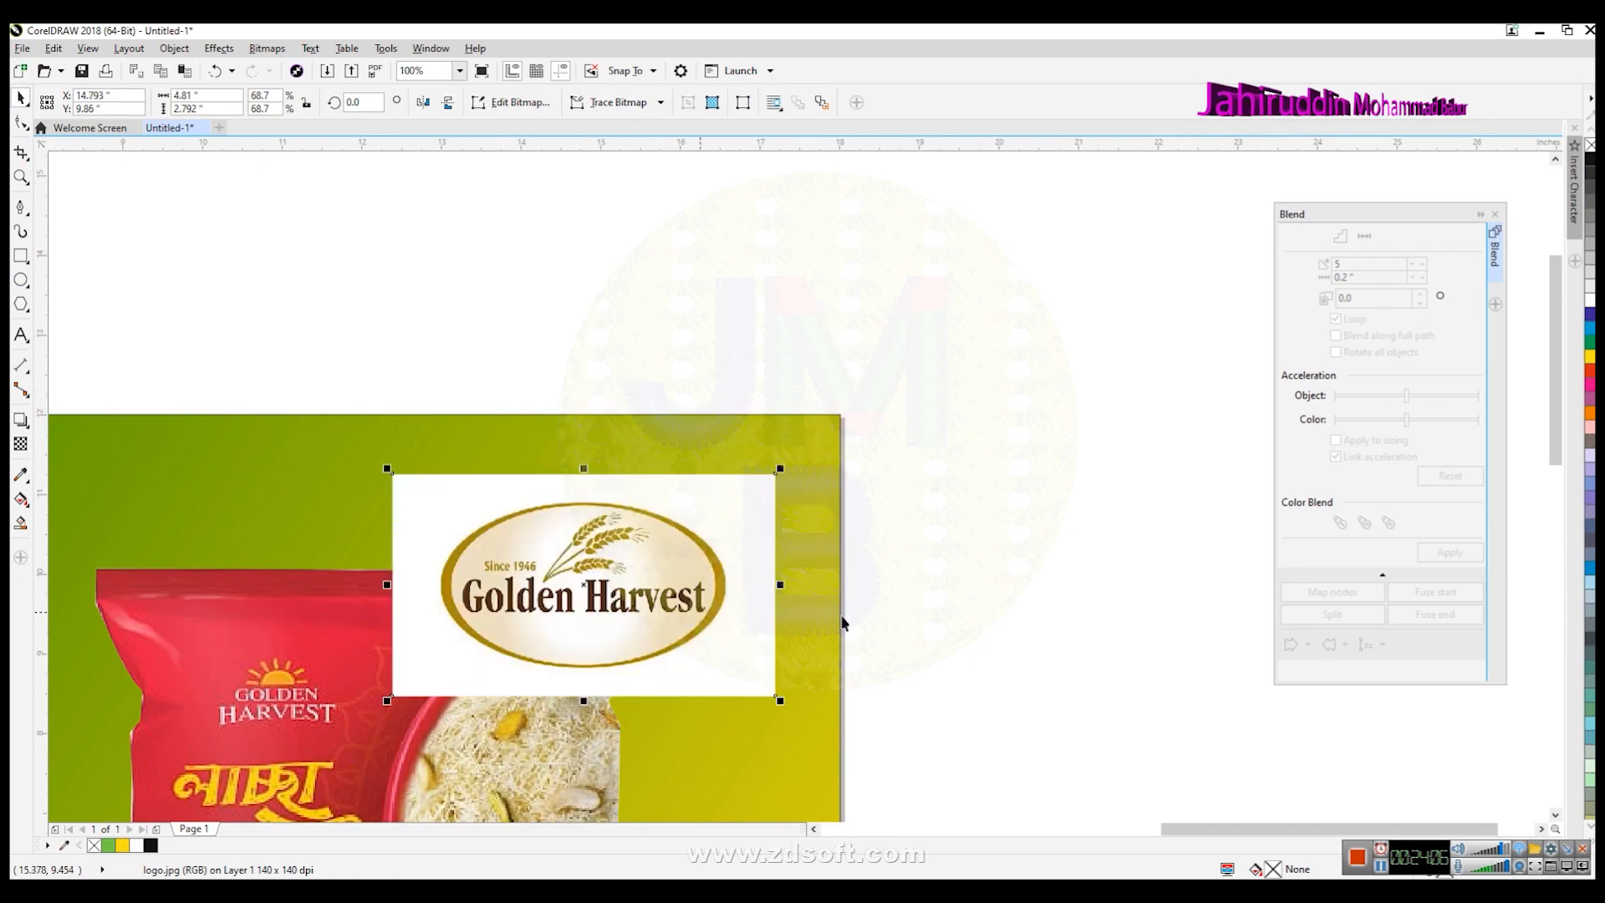
pyautogui.click(972, 671)
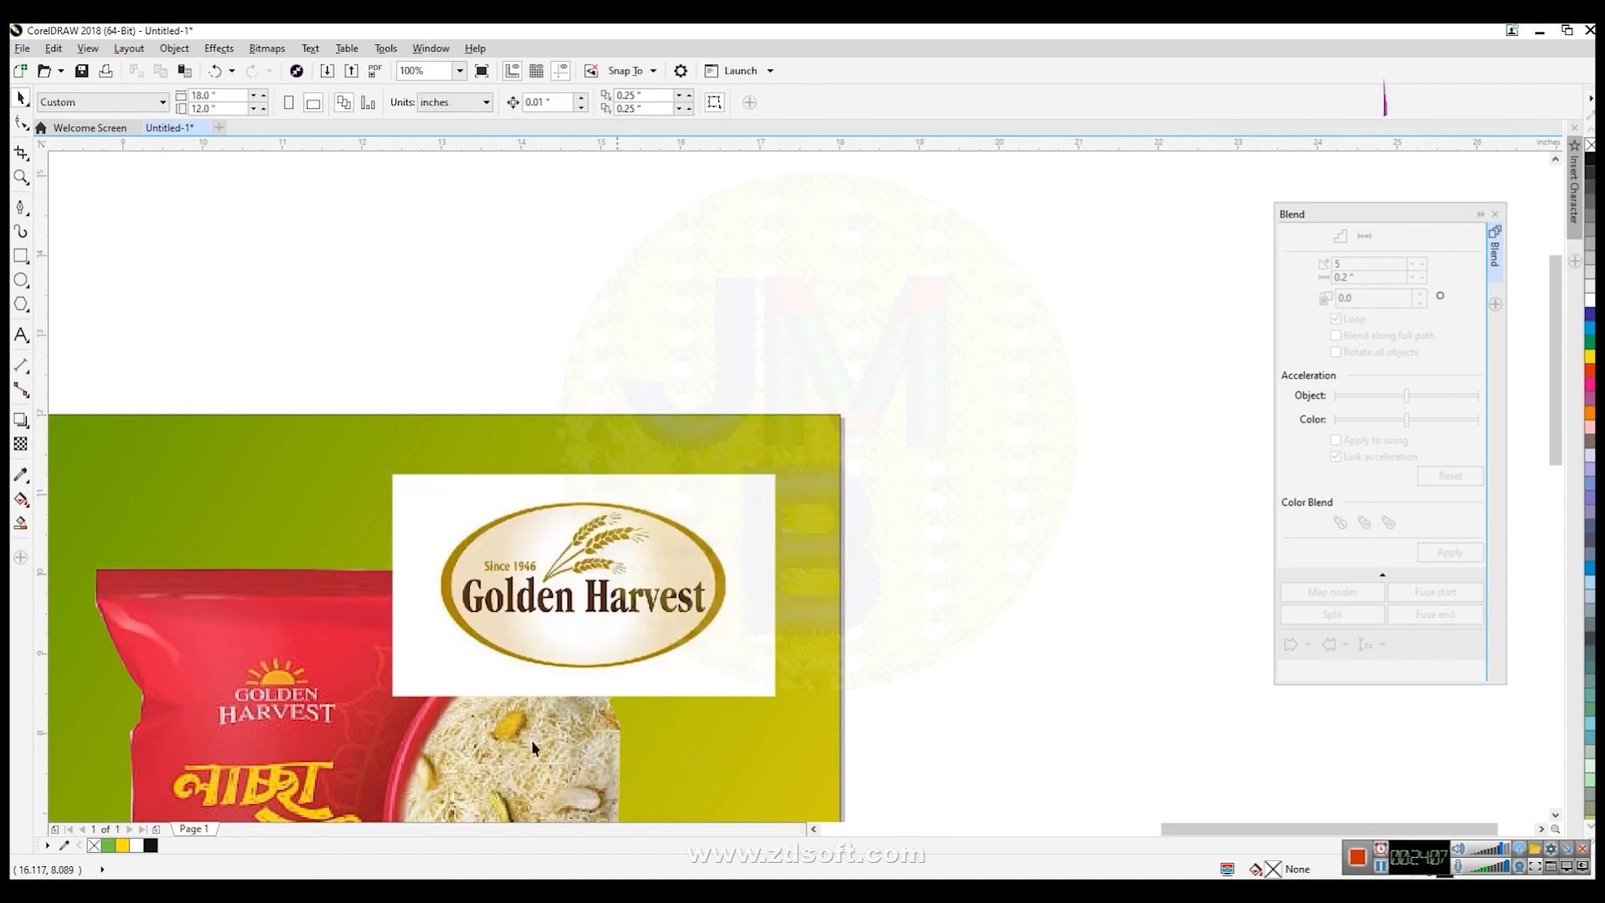
# - Draw an ellipse over the logo's oval border
pyautogui.click(21, 280)
pyautogui.moveTo(421, 505); pyautogui.dragTo(734, 667)
# - Fit the ellipse to the logo's oval by adjusting its top and side handles, about 3.6 × 2.1 inches
pyautogui.scroll(2, 616, 609)
pyautogui.click(21, 99)
pyautogui.moveTo(550, 405); pyautogui.dragTo(544, 390)
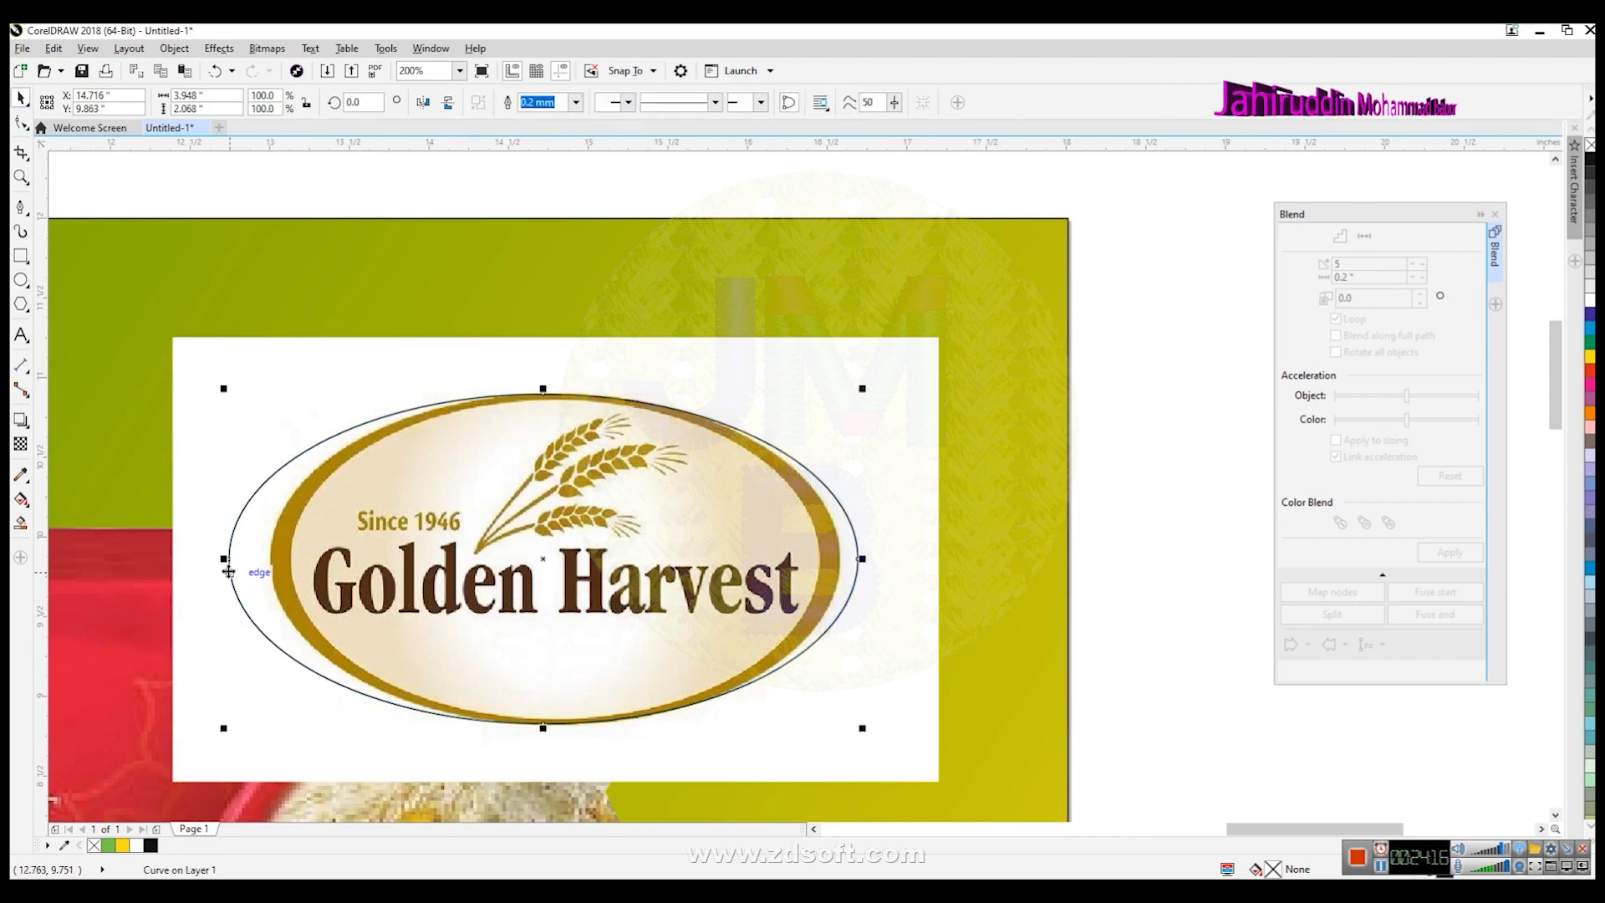
pyautogui.moveTo(223, 558); pyautogui.dragTo(266, 566)
pyautogui.moveTo(863, 557)
pyautogui.mouseDown()
pyautogui.moveTo(878, 556)
pyautogui.moveTo(844, 557)
pyautogui.mouseUp()
# - Intersect the ellipse with the logo image to cut out the oval logo
pyautogui.scroll(-3, 985, 599)
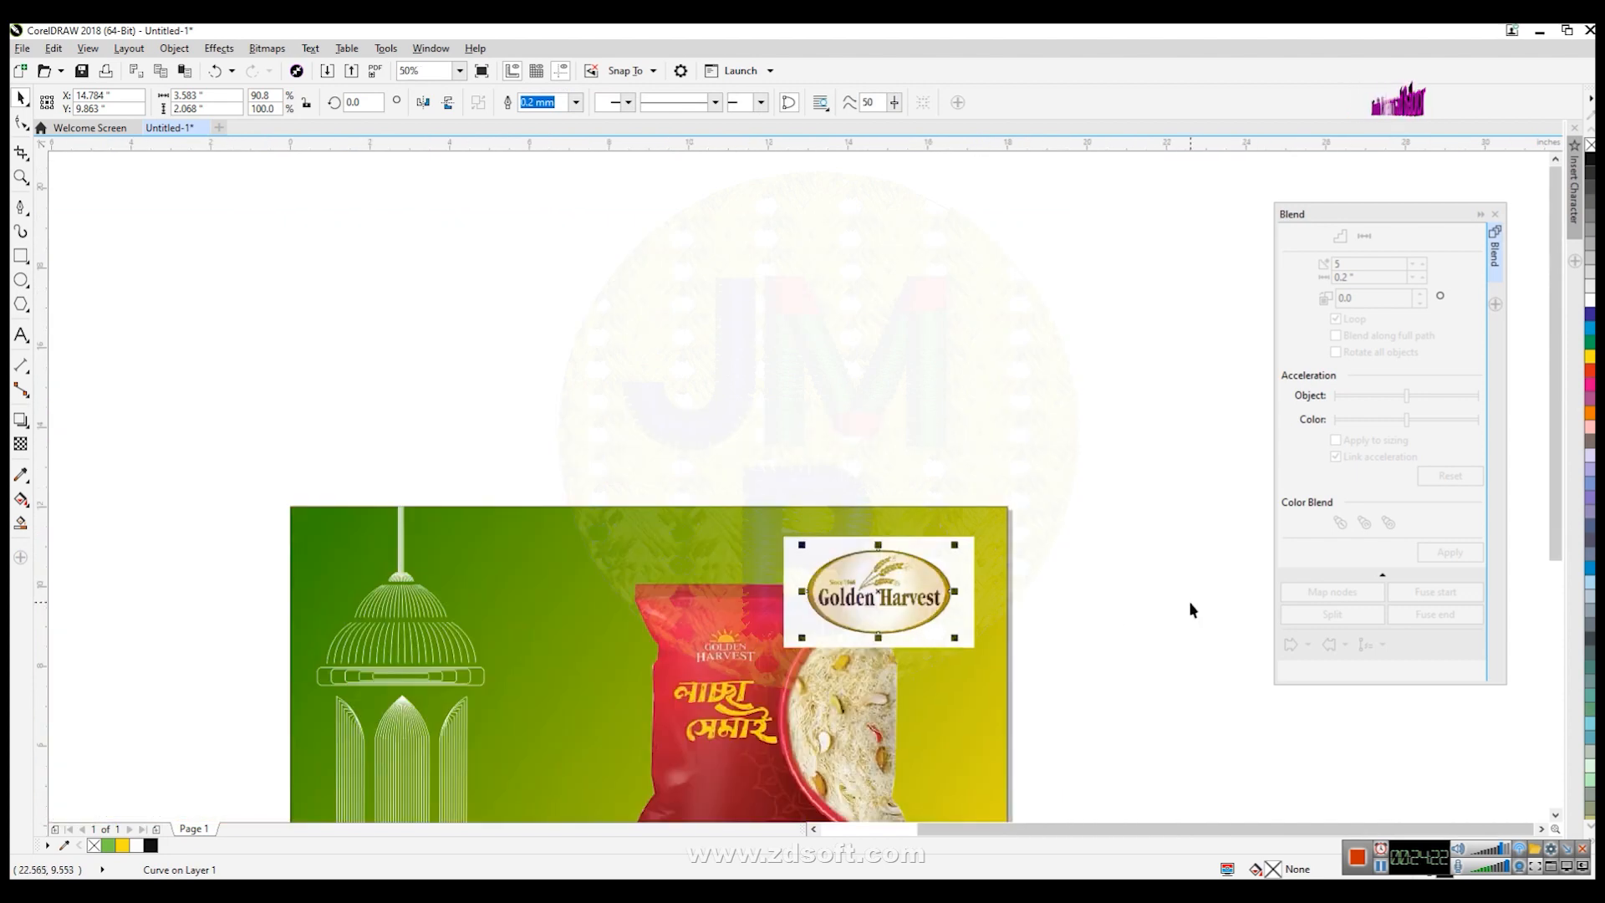
pyautogui.click(1190, 609)
pyautogui.click(951, 599)
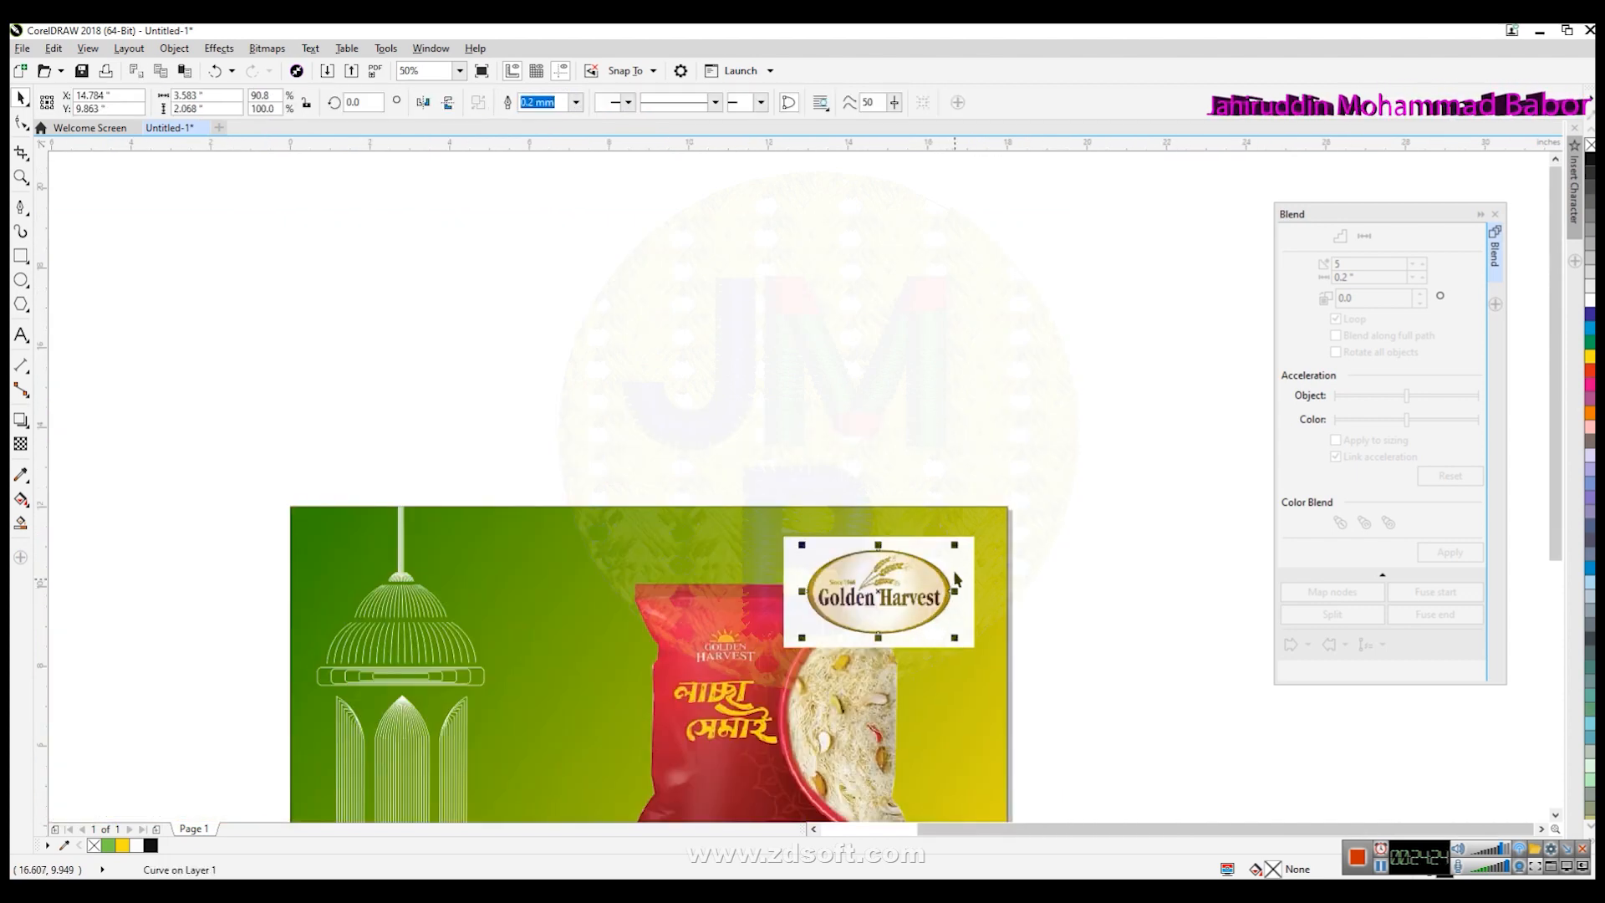
pyautogui.keyDown('shift'); pyautogui.click(966, 559); pyautogui.keyUp('shift')
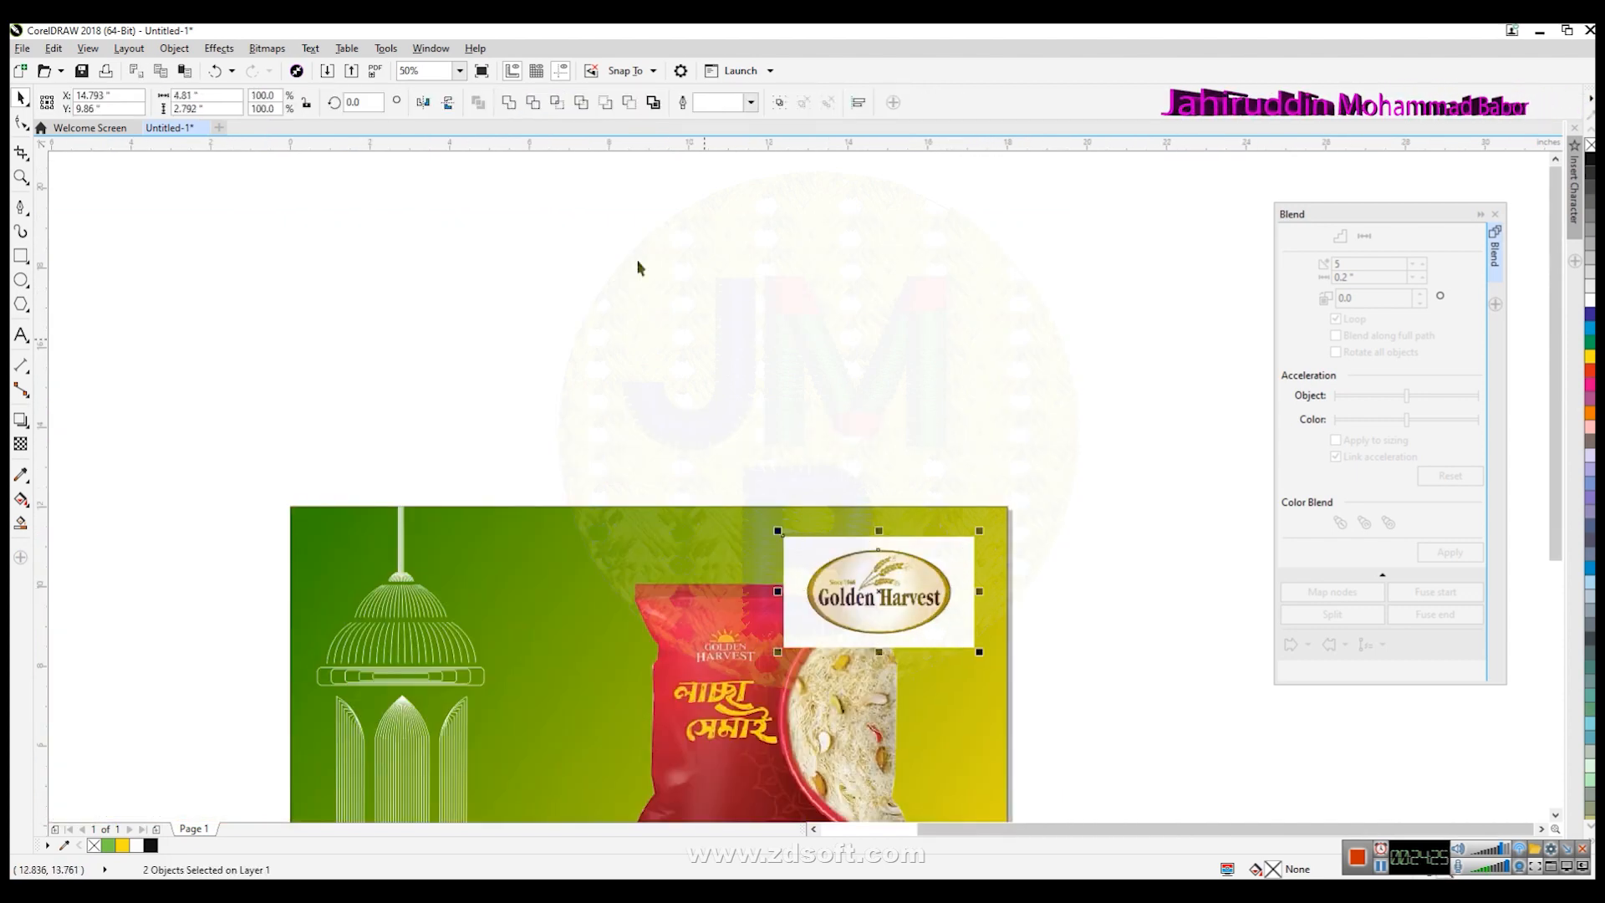
pyautogui.click(558, 102)
# - Move the oval logo cutout to the left and delete the leftover shape
pyautogui.click(916, 338)
pyautogui.moveTo(881, 590); pyautogui.dragTo(478, 677)
pyautogui.click(654, 576)
pyautogui.press('Delete')
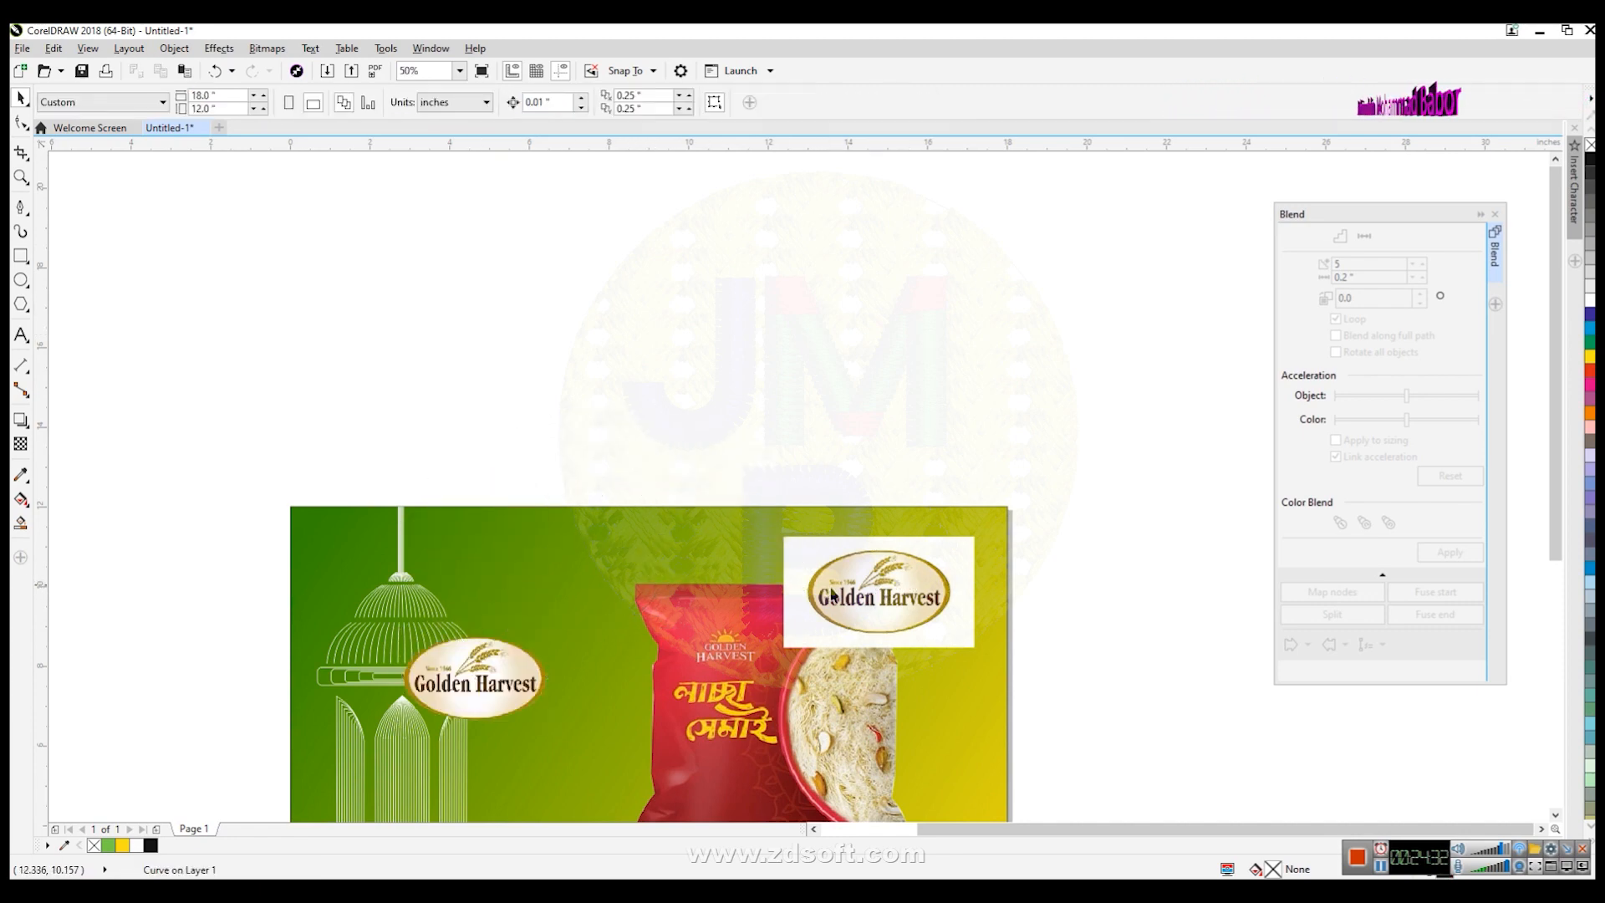
# - Delete the original rectangular logo image and undo the last deletion
pyautogui.click(875, 613)
pyautogui.press('Delete')
pyautogui.hotkey('ctrl', 'z')
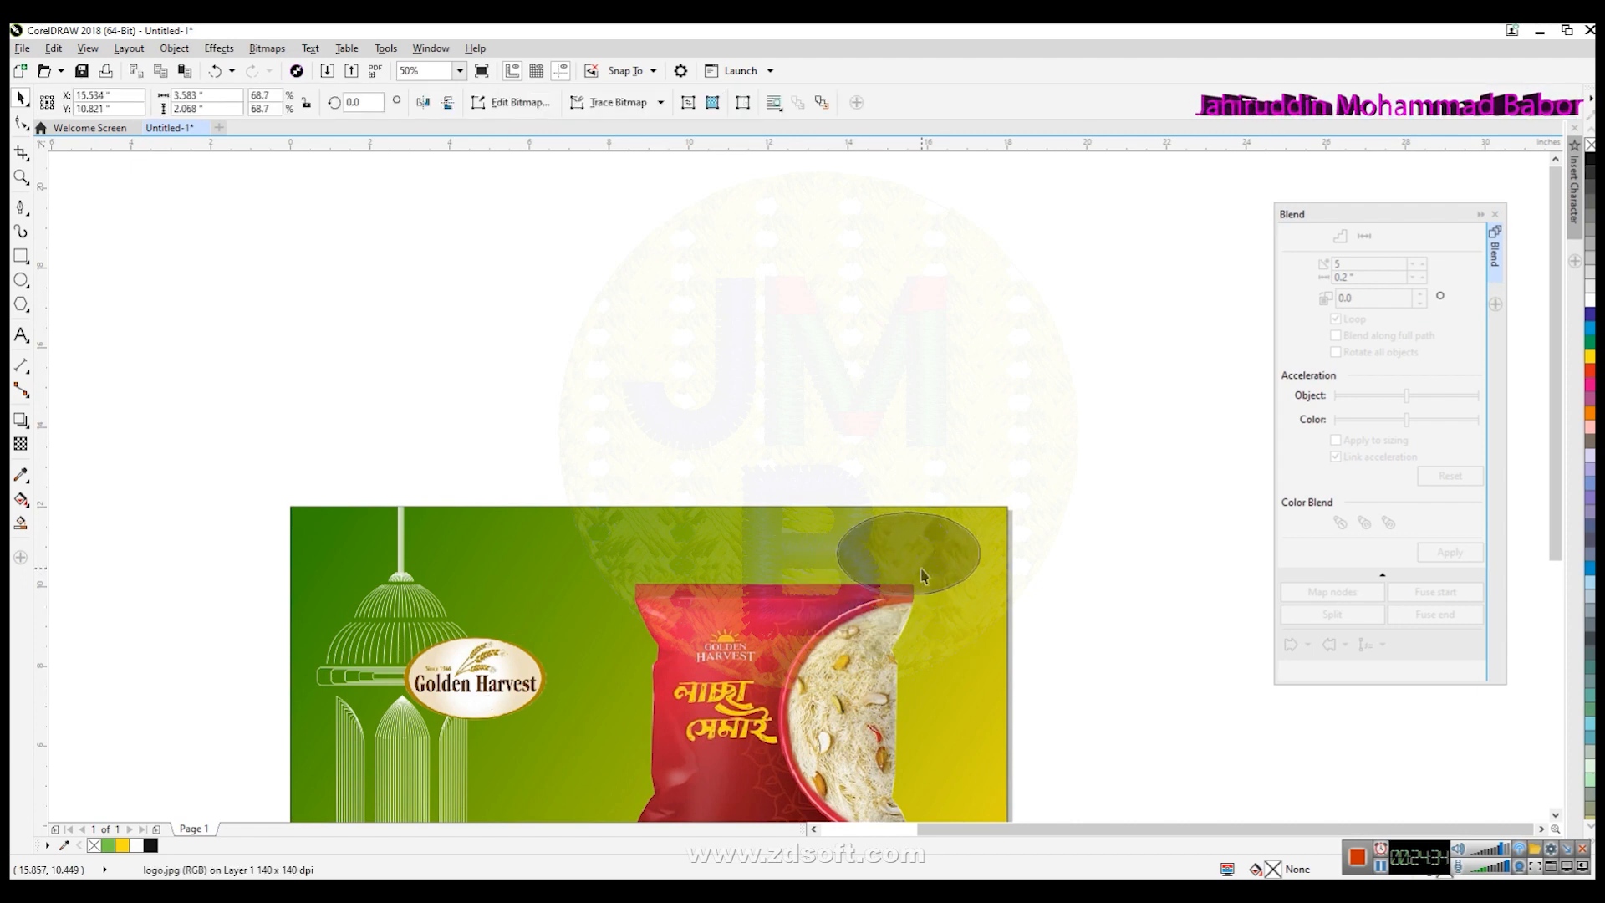
# - Shrink the oval logo to about 2.7 × 1.5 inches and place it in the background's top-right corner
pyautogui.scroll(2, 992, 595)
pyautogui.moveTo(969, 602); pyautogui.dragTo(913, 570)
pyautogui.moveTo(839, 526); pyautogui.dragTo(928, 530)
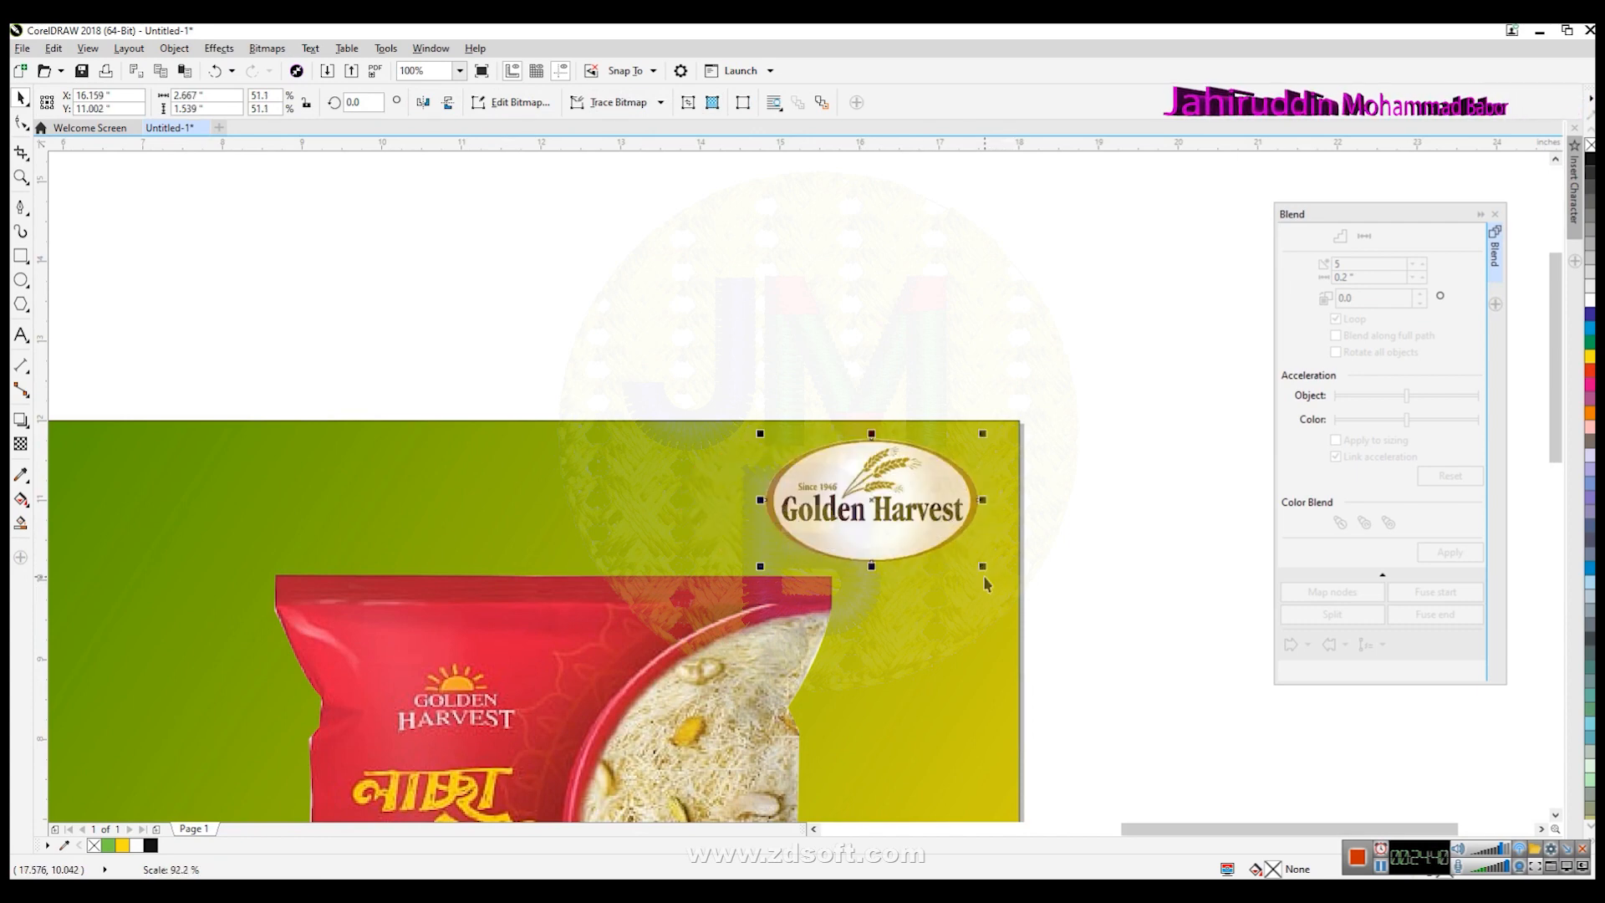
pyautogui.click(1075, 678)
pyautogui.scroll(-4, 1059, 771)
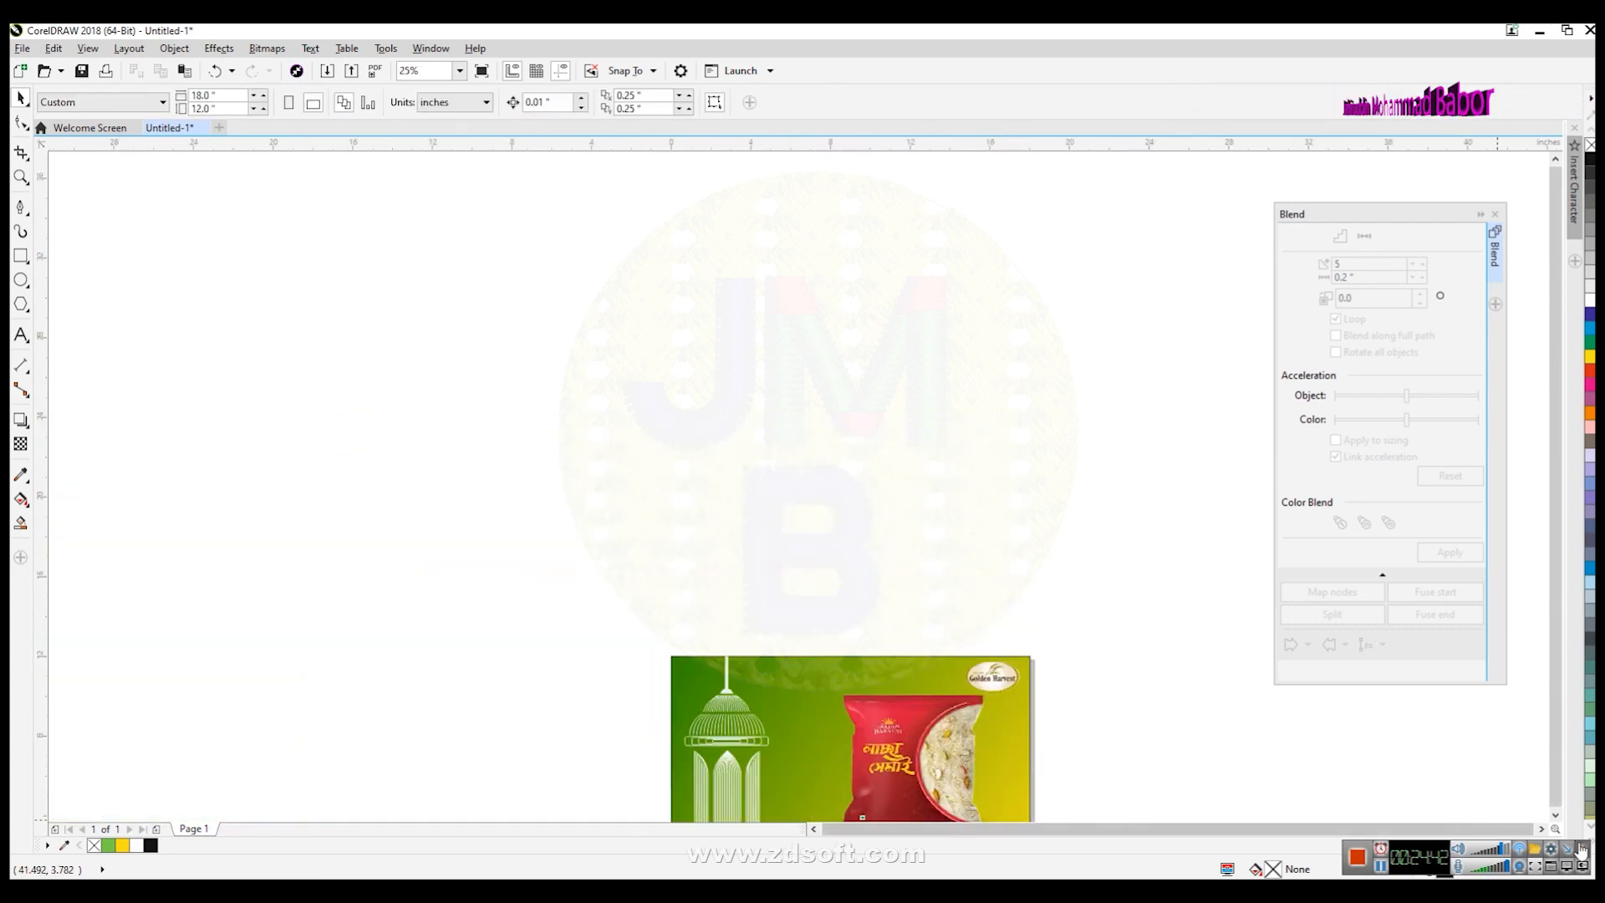
# - Select the packet together with its shadow and nudge them slightly left
pyautogui.click(1555, 814)
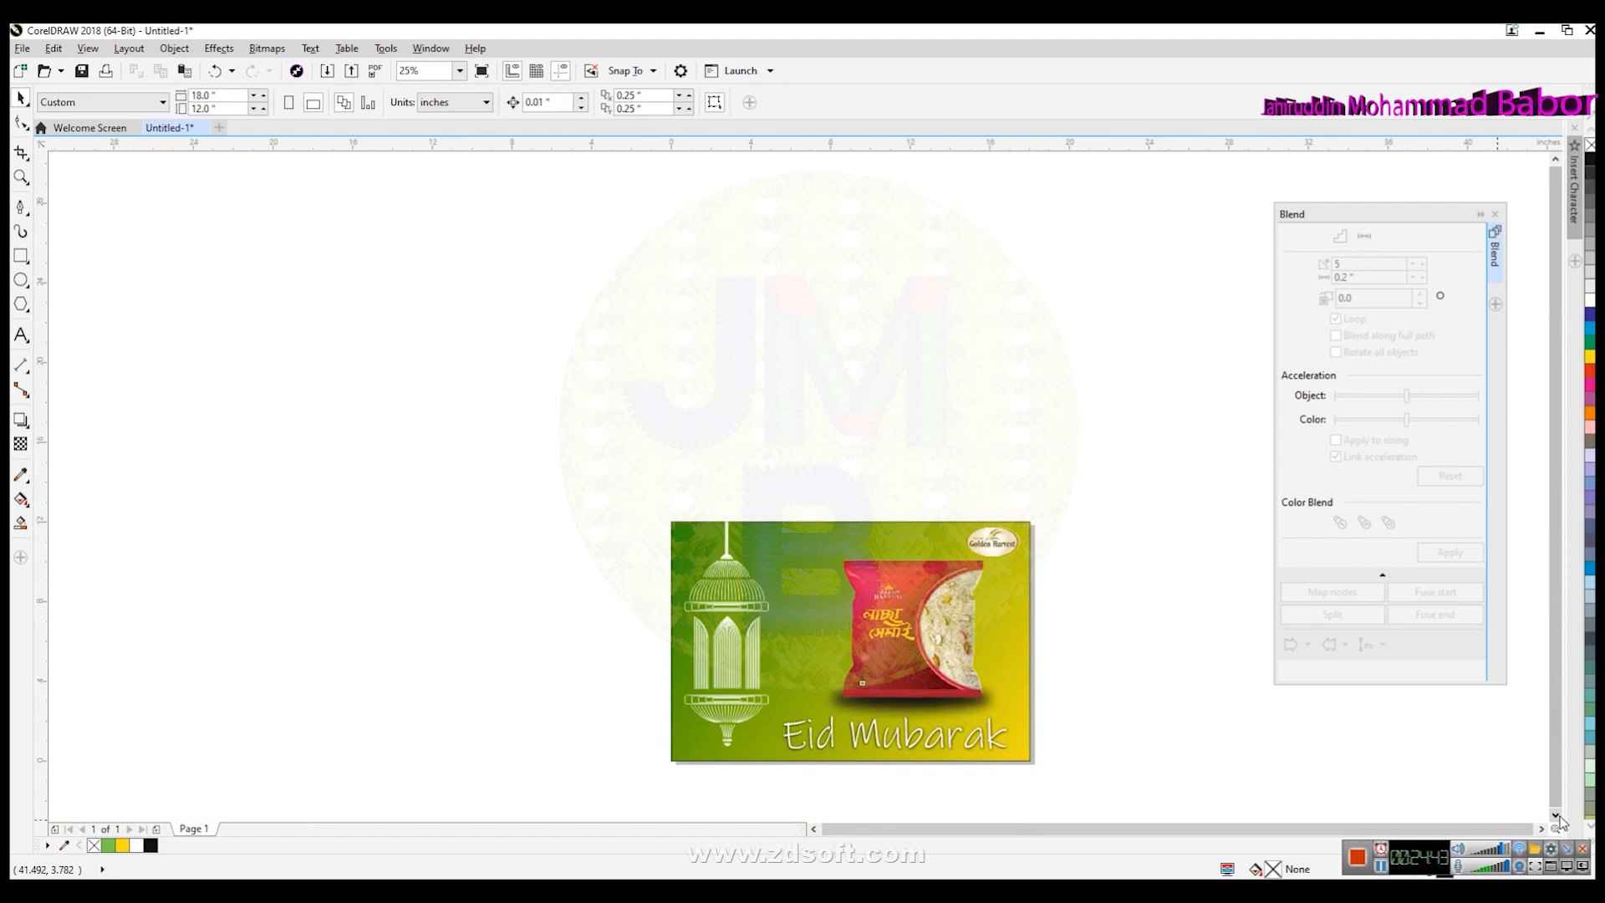
pyautogui.click(835, 627)
pyautogui.keyDown('shift'); pyautogui.click(891, 595); pyautogui.keyUp('shift')
pyautogui.moveTo(930, 586); pyautogui.dragTo(904, 587)
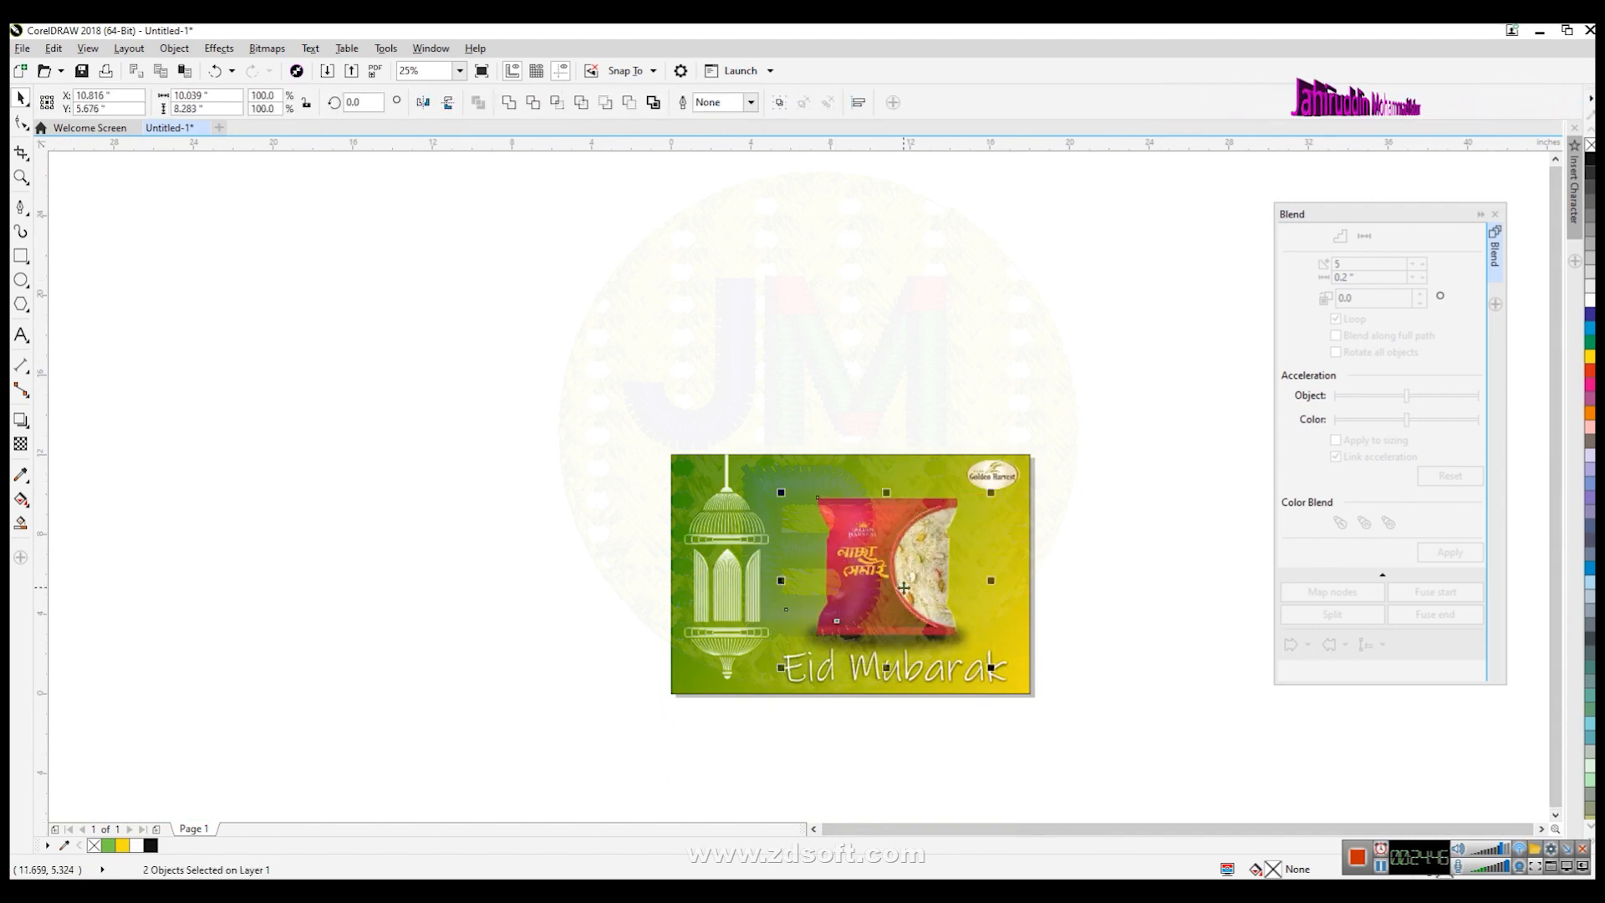
pyautogui.click(1095, 593)
# - Move the Eid Mubarak text slightly left and up
pyautogui.scroll(2, 1036, 622)
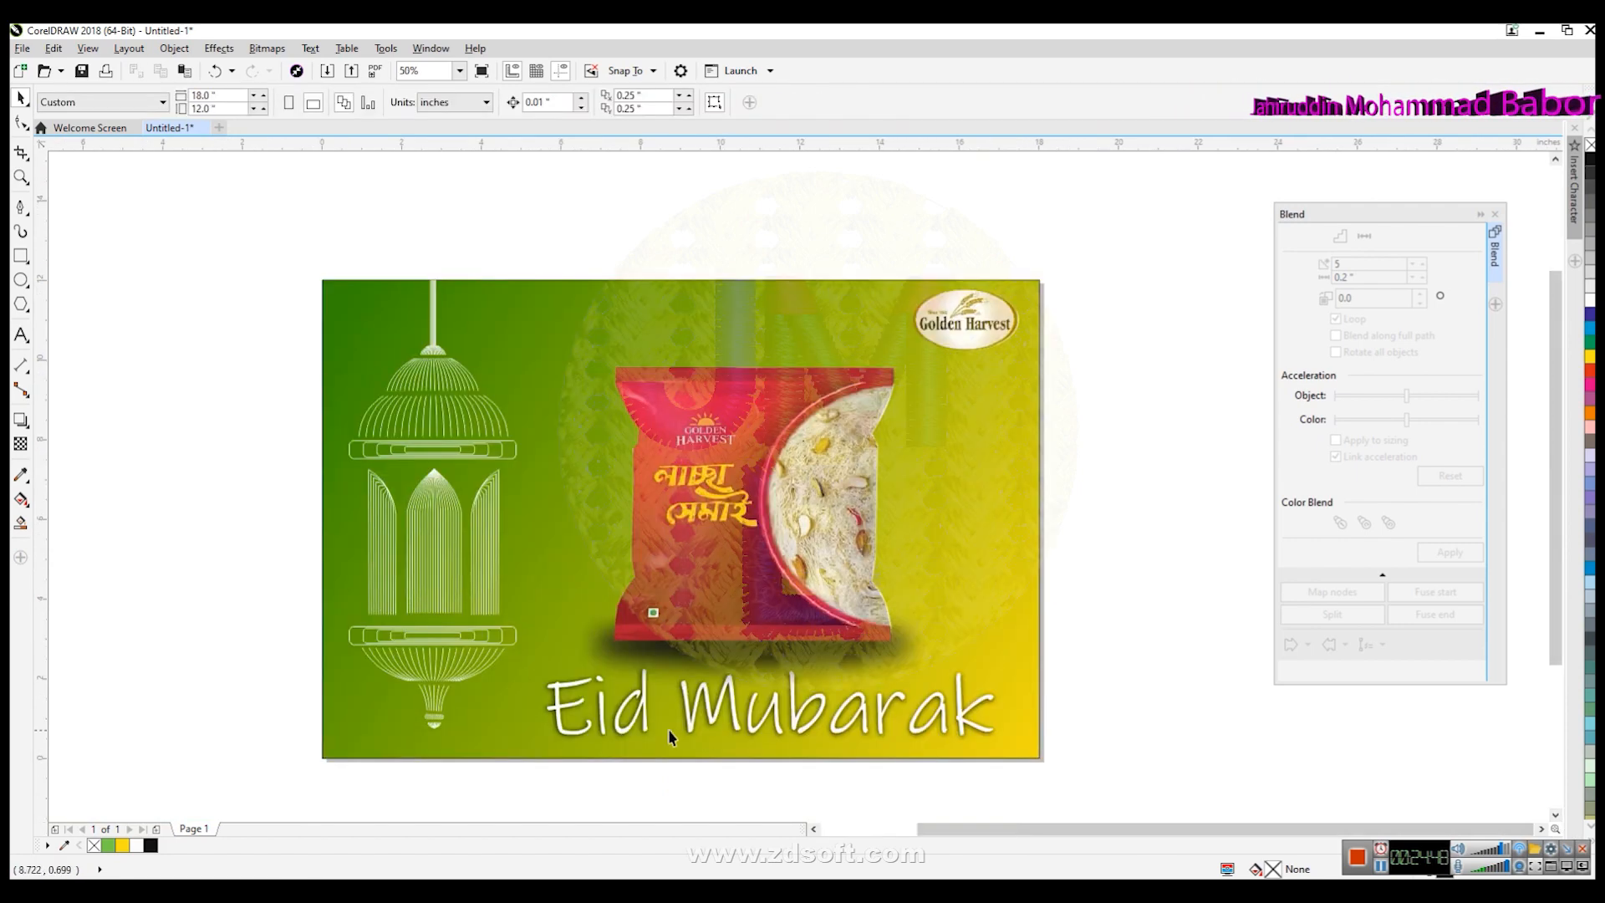
pyautogui.click(562, 735)
pyautogui.moveTo(544, 666); pyautogui.dragTo(465, 642)
pyautogui.click(1124, 635)
# - Nudge the oval logo slightly to the right
pyautogui.click(965, 334)
pyautogui.moveTo(992, 322); pyautogui.dragTo(997, 323)
pyautogui.click(1139, 437)
pyautogui.click(1007, 613)
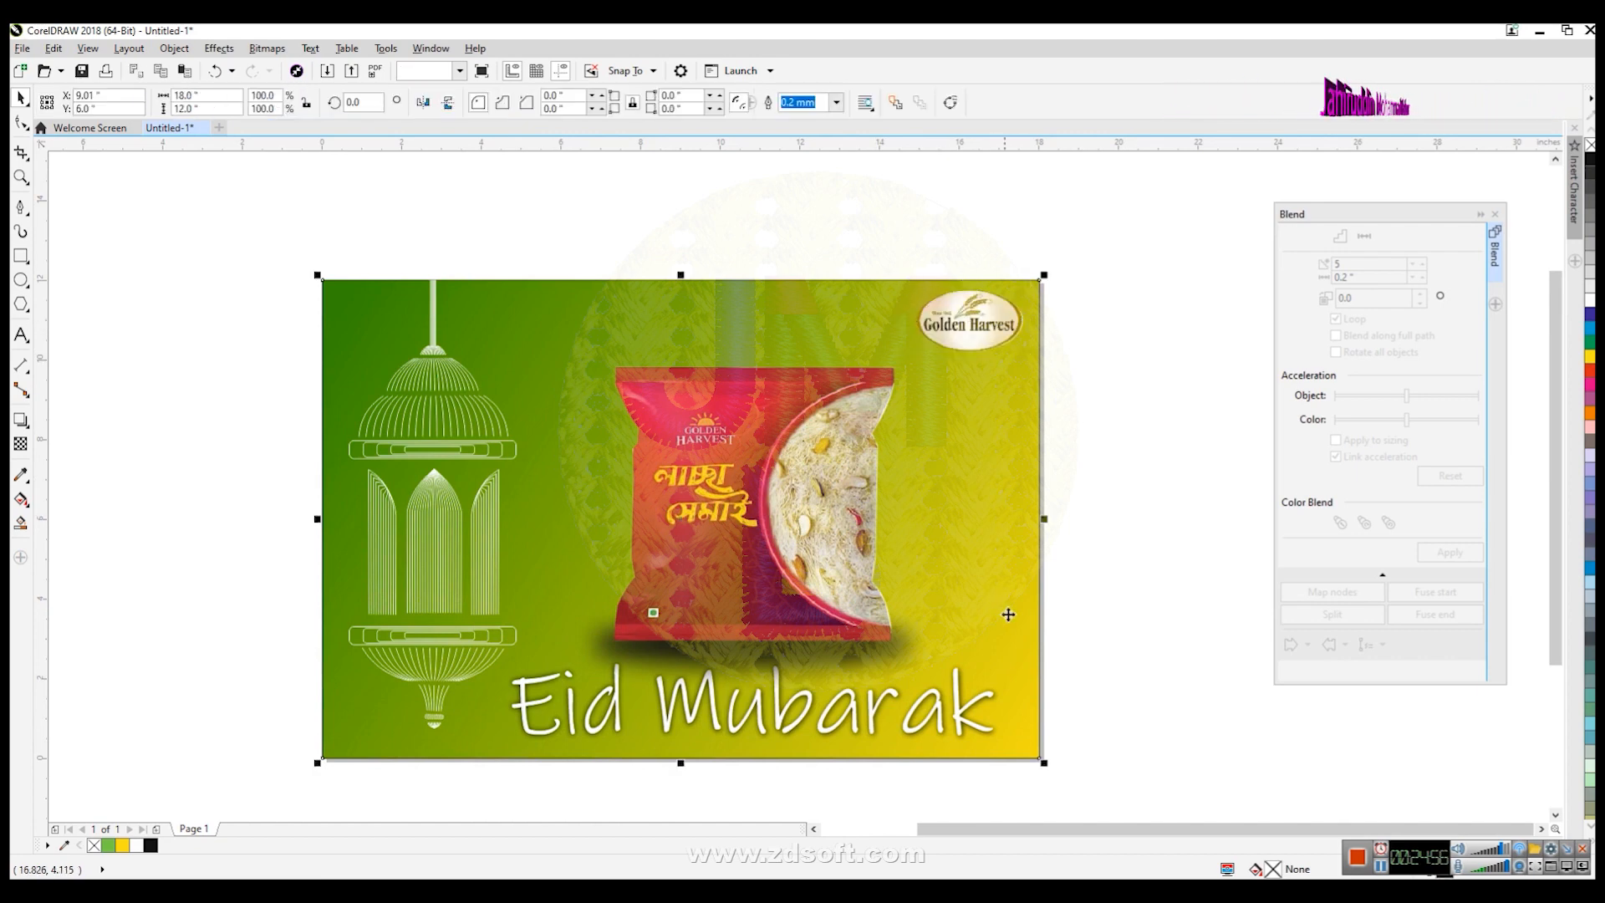
pyautogui.click(1152, 671)
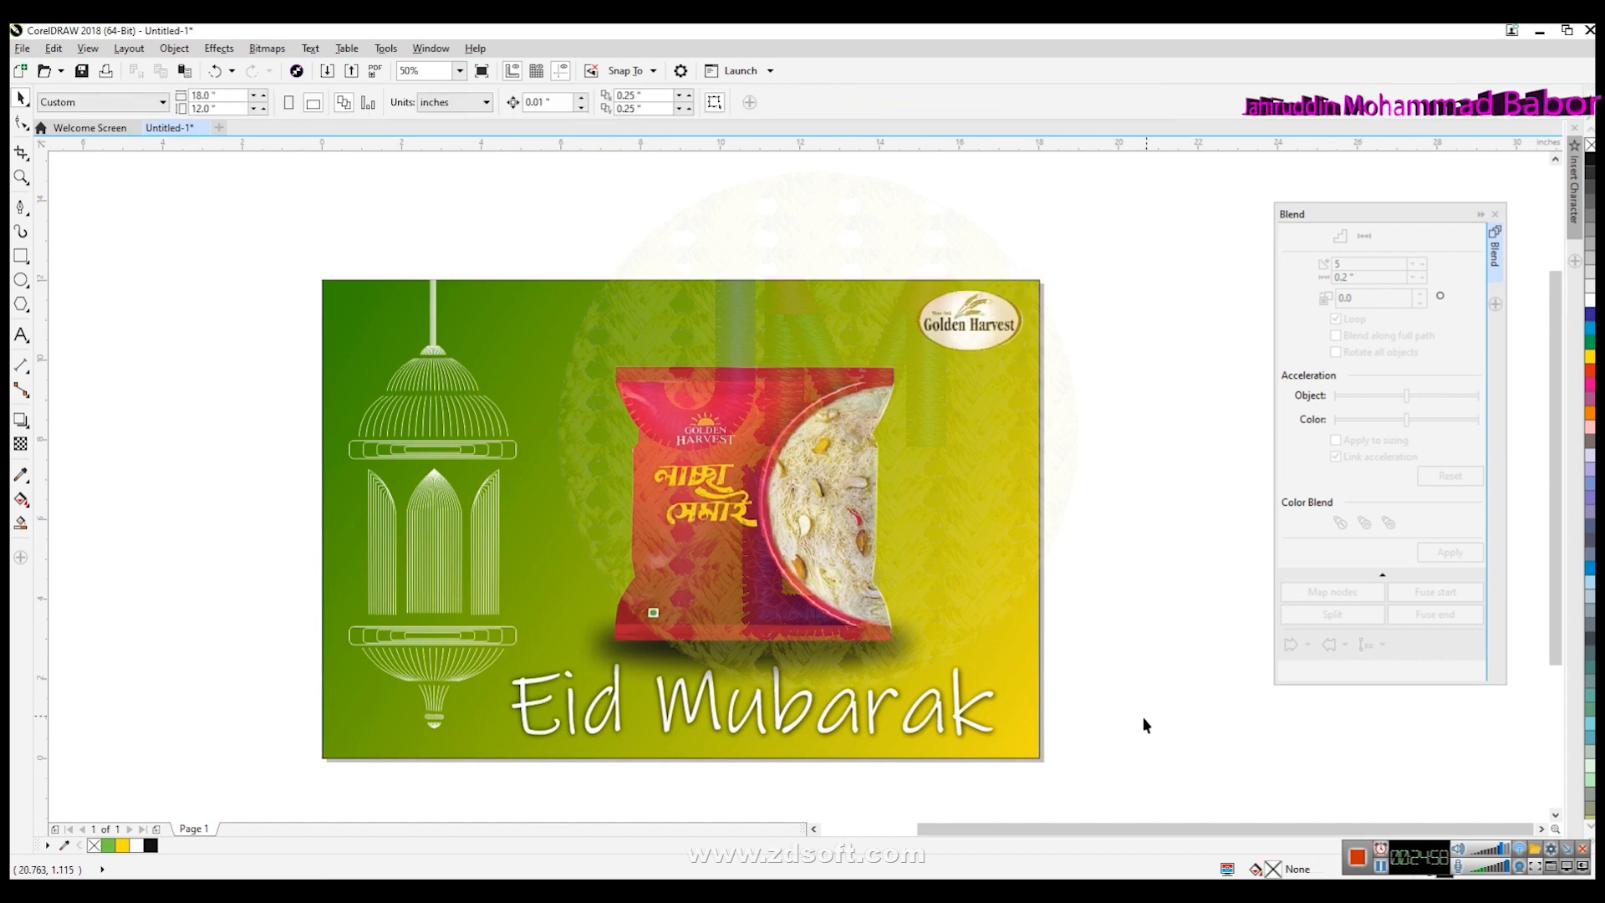
pyautogui.click(1555, 816)
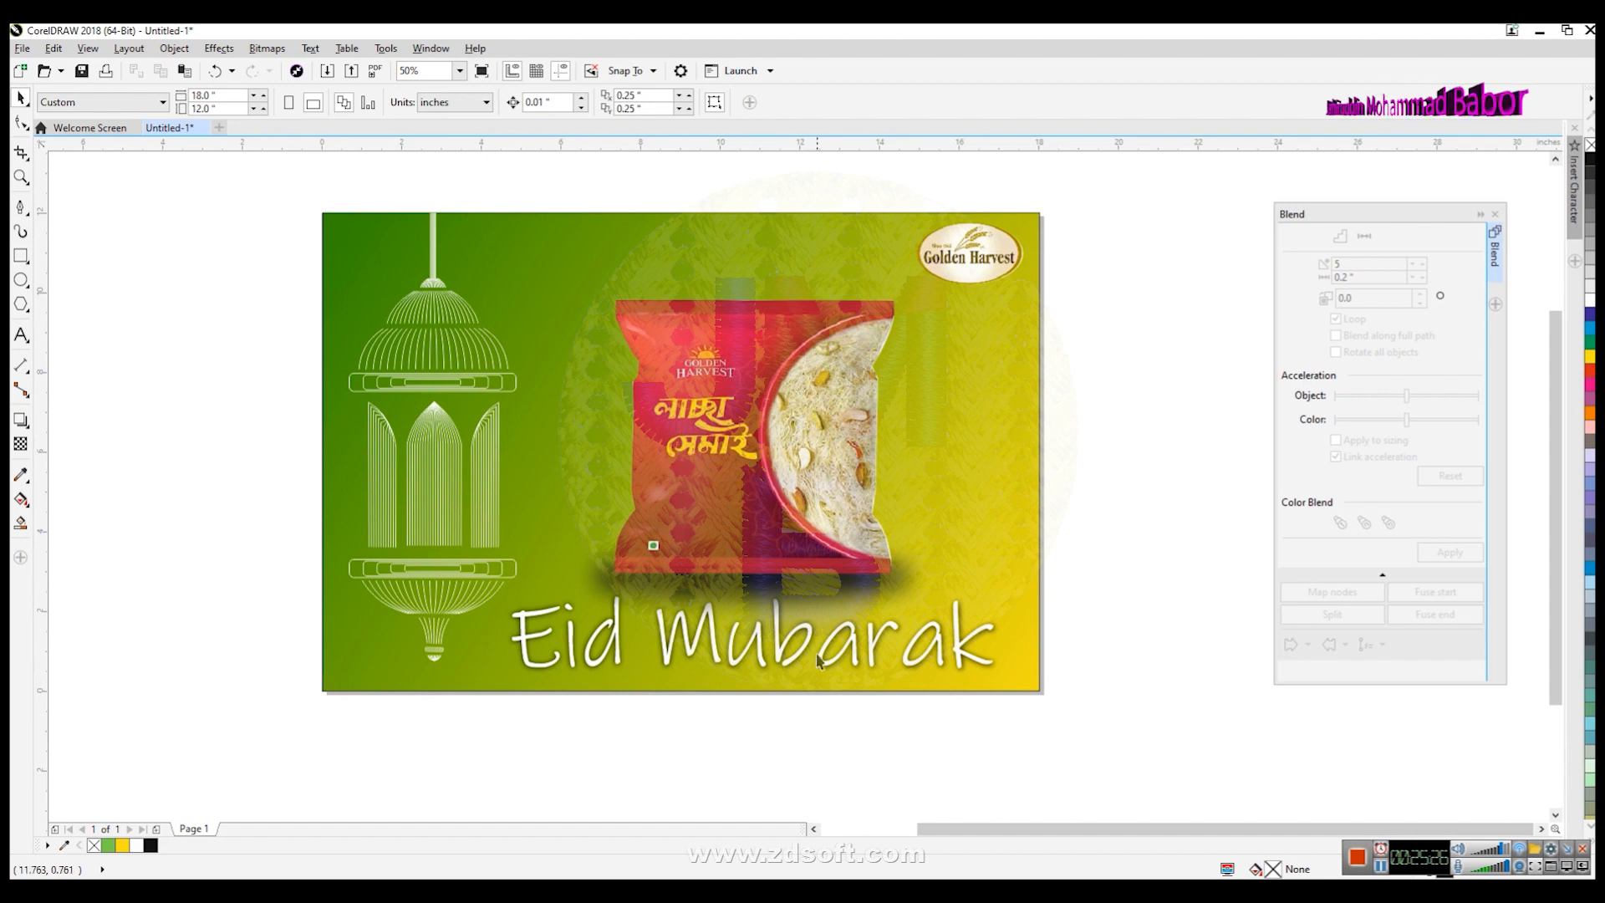
pyautogui.click(24, 426)
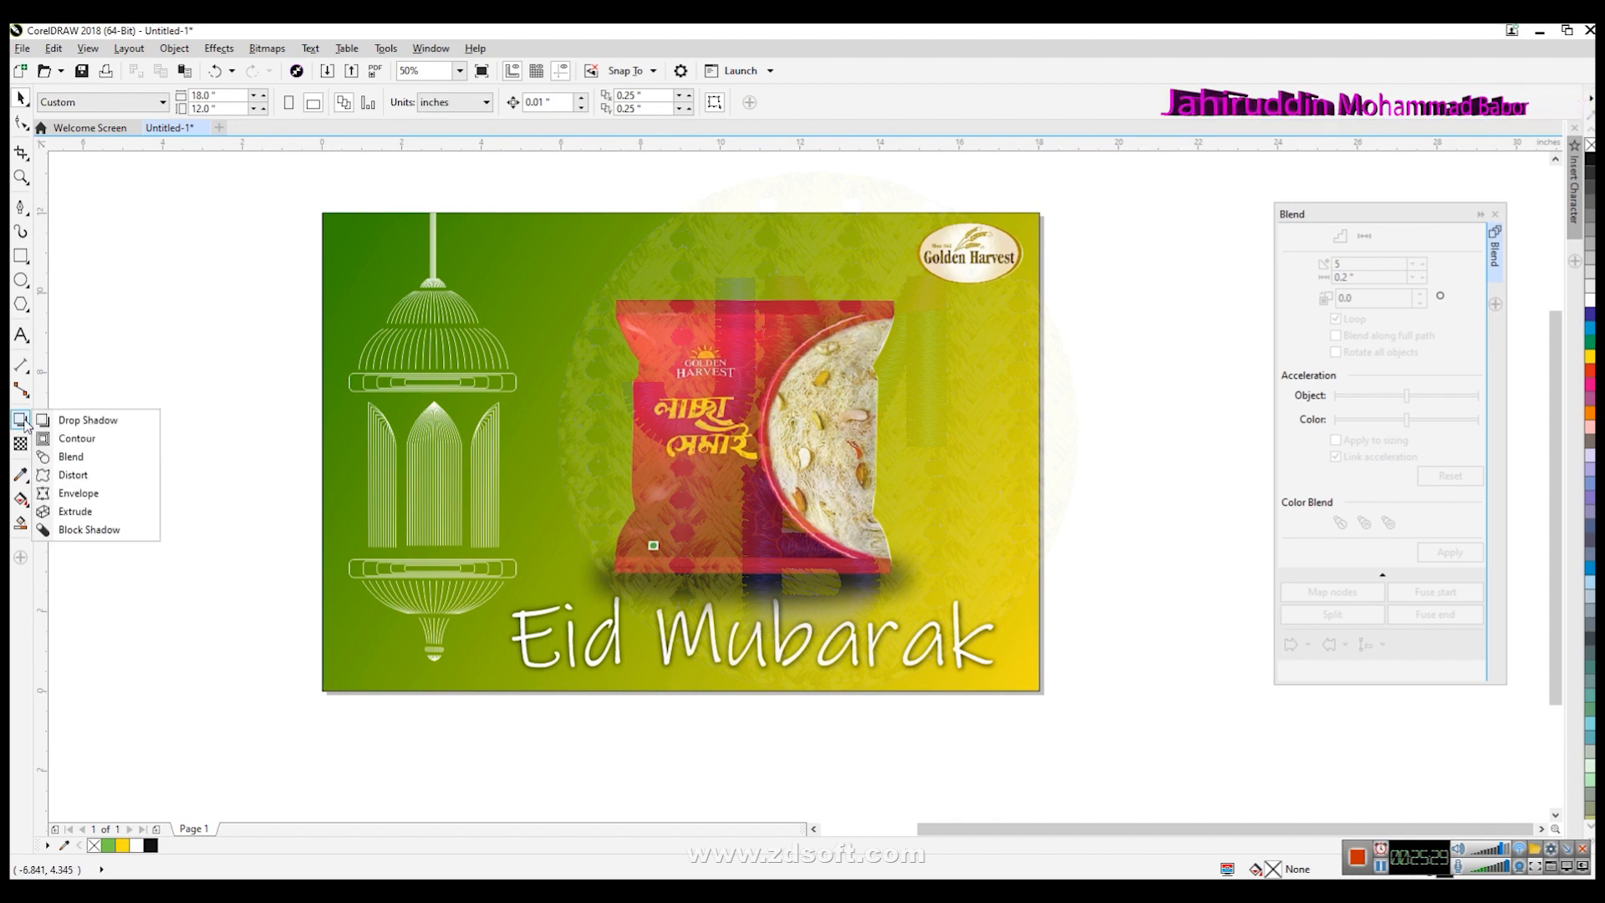
pyautogui.click(184, 636)
pyautogui.click(25, 126)
pyautogui.click(21, 100)
pyautogui.click(25, 505)
pyautogui.click(26, 126)
pyautogui.click(25, 103)
pyautogui.click(22, 99)
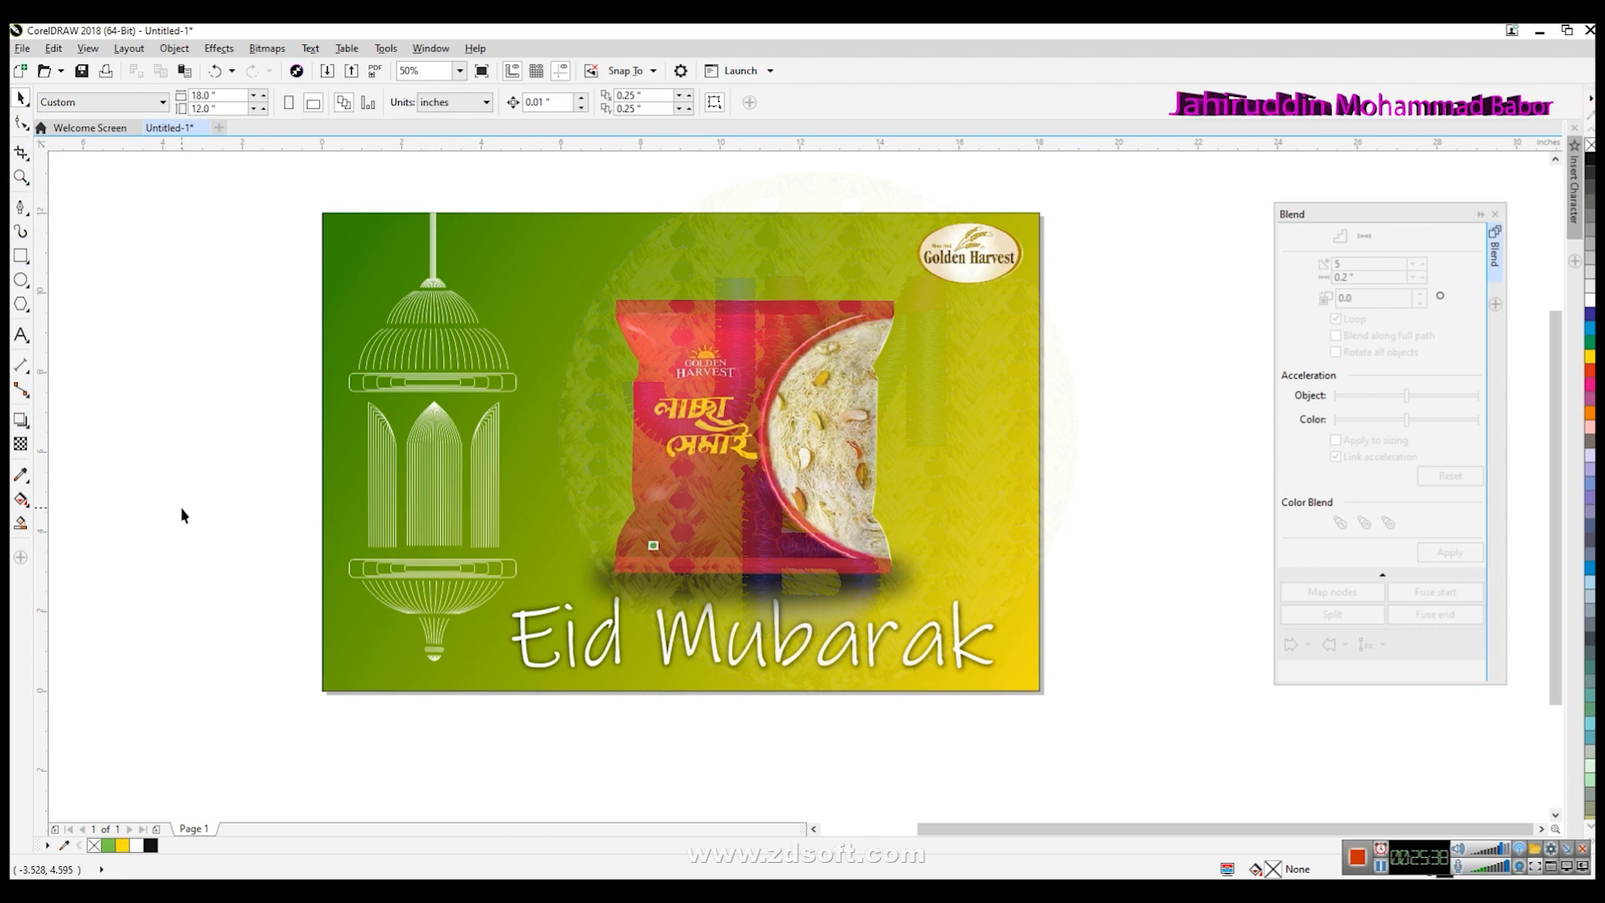
pyautogui.moveTo(597, 890)
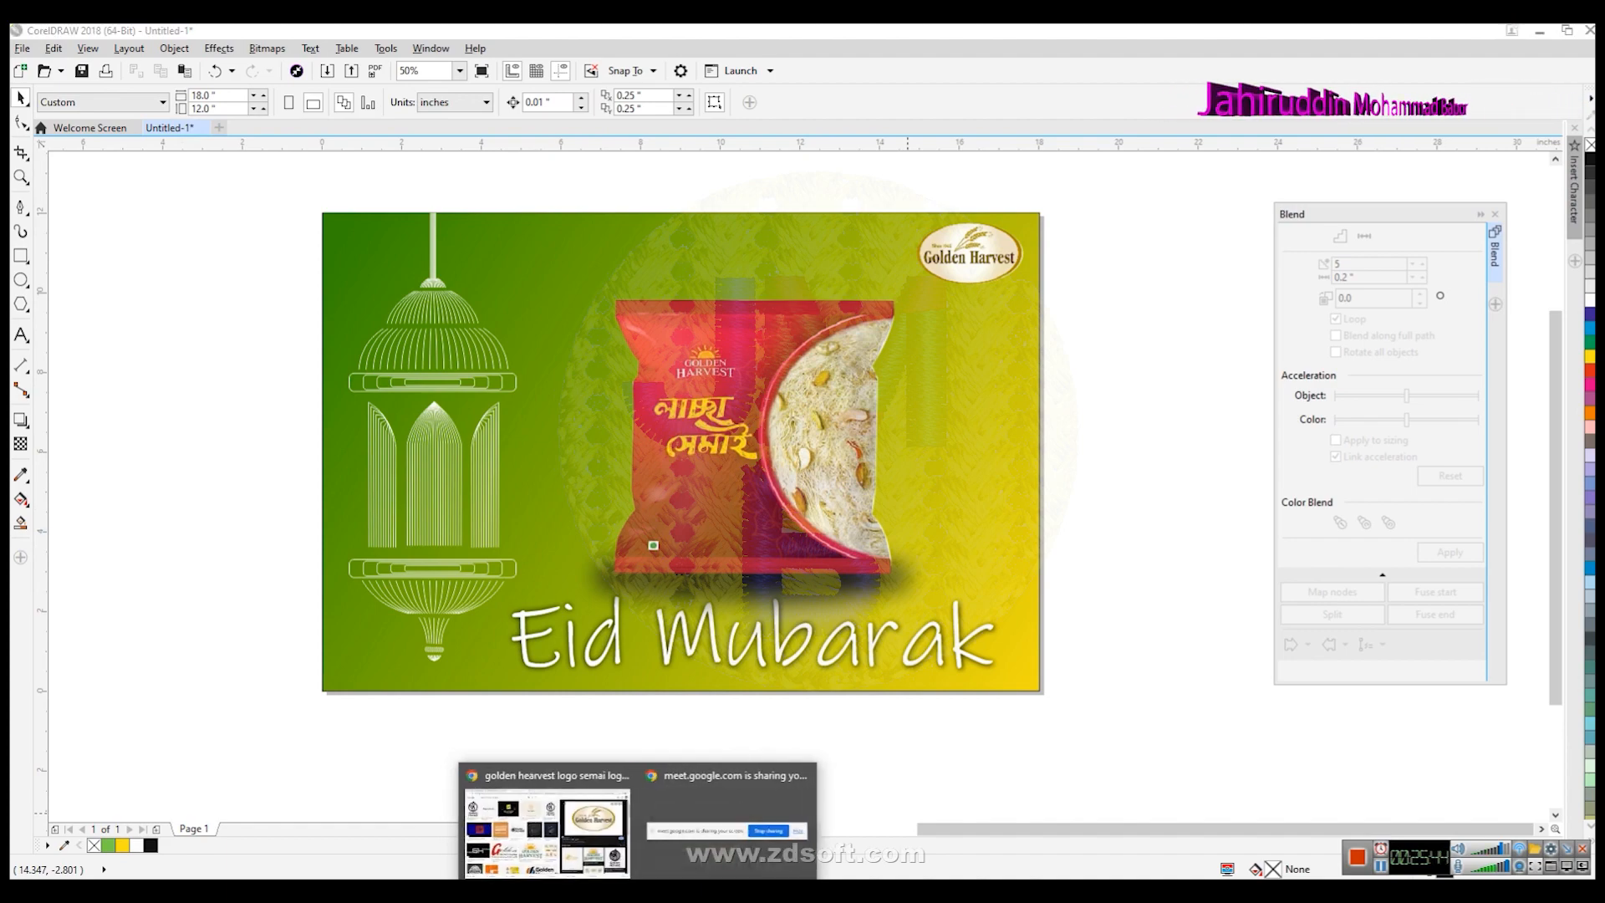
pyautogui.click(548, 823)
pyautogui.click(330, 38)
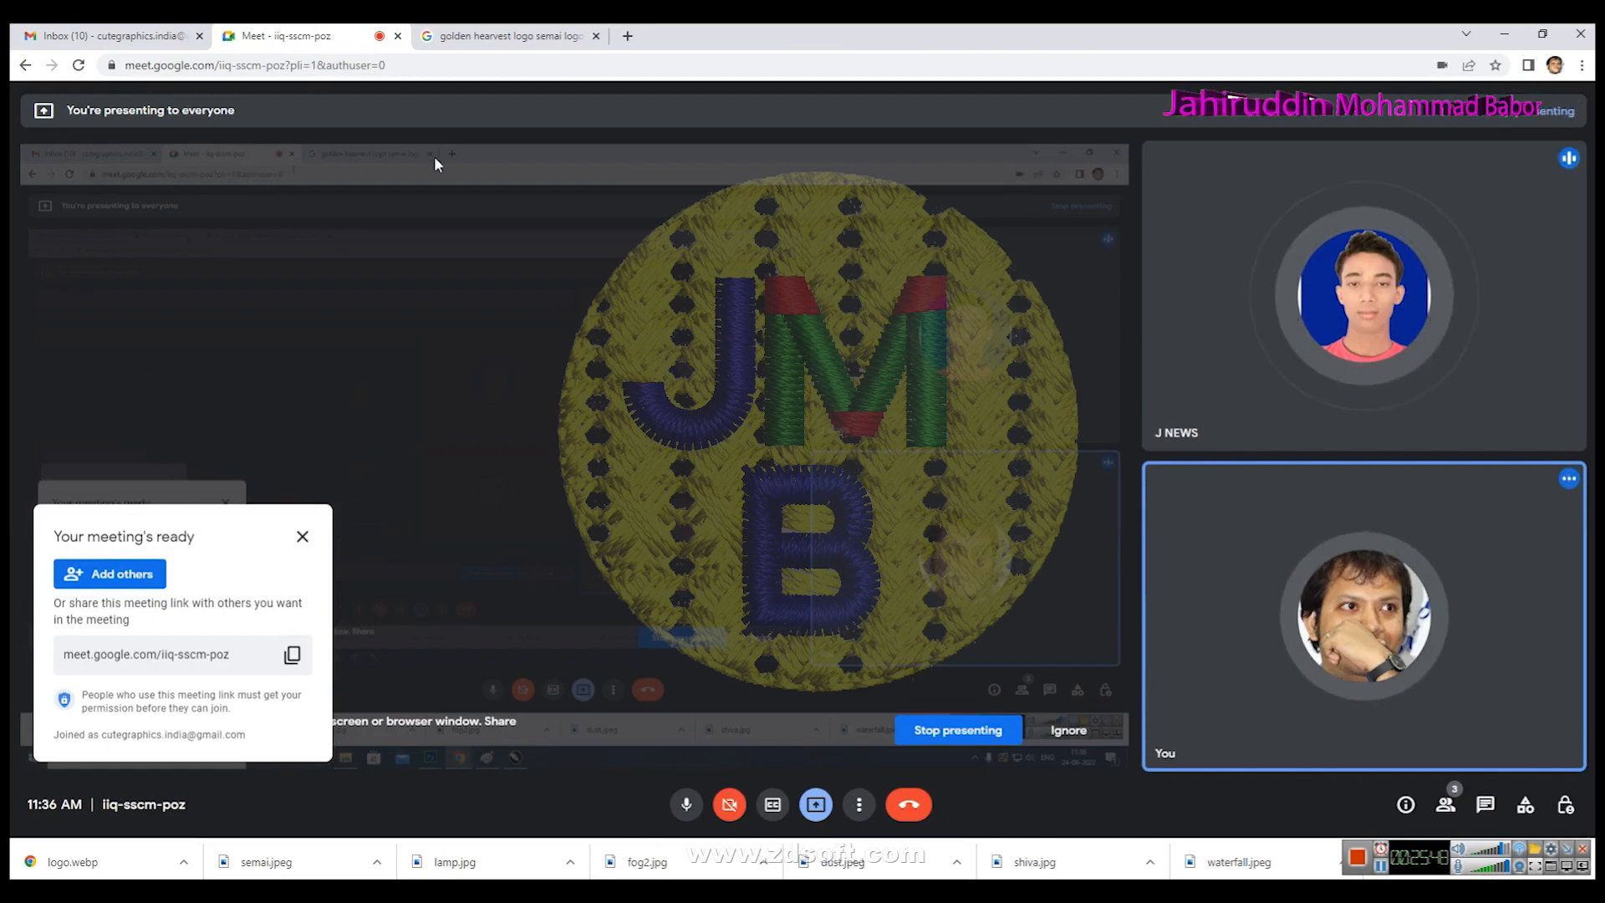
pyautogui.click(702, 876)
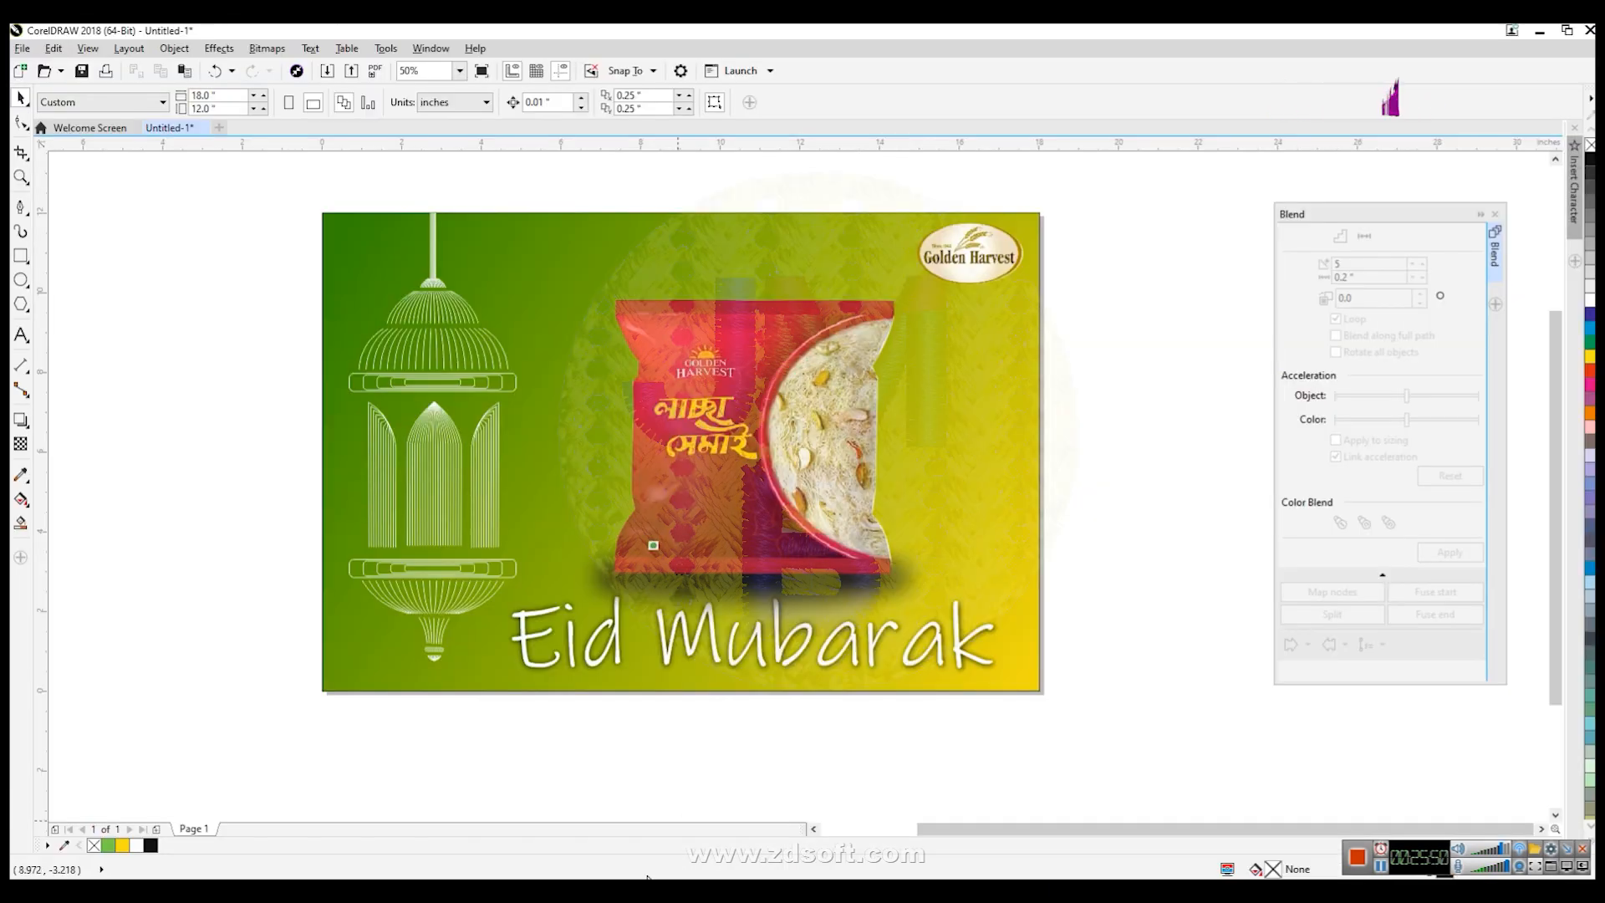
# - Switch to the browser and close the Google Meet tab and the Golden Harvest image search tab
pyautogui.moveTo(638, 879)
pyautogui.click(588, 831)
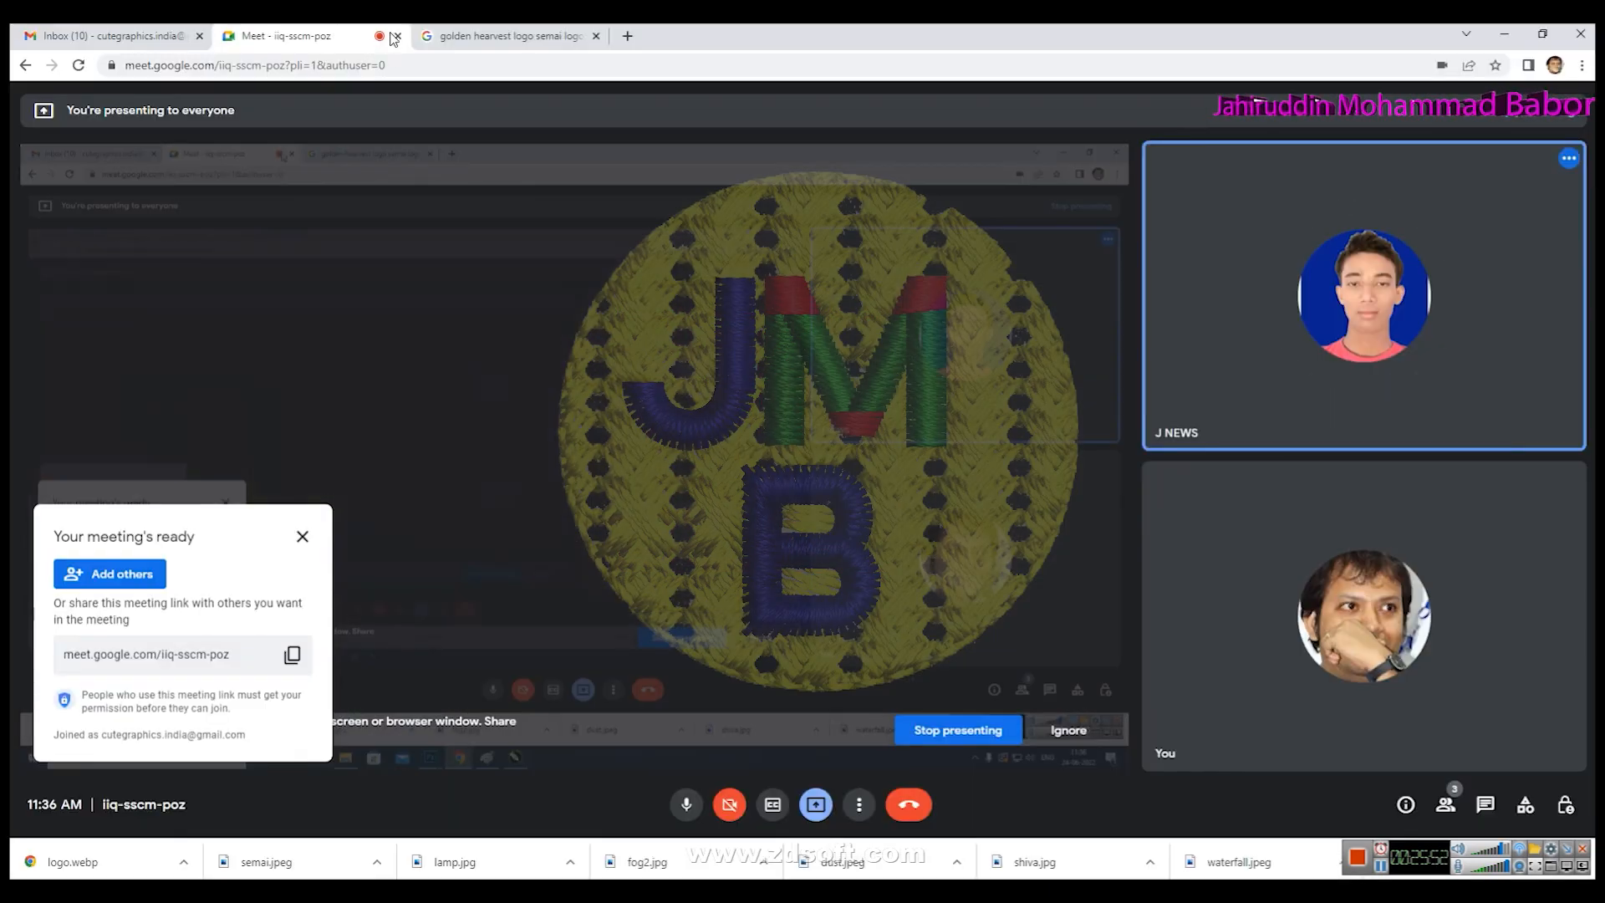
pyautogui.click(397, 36)
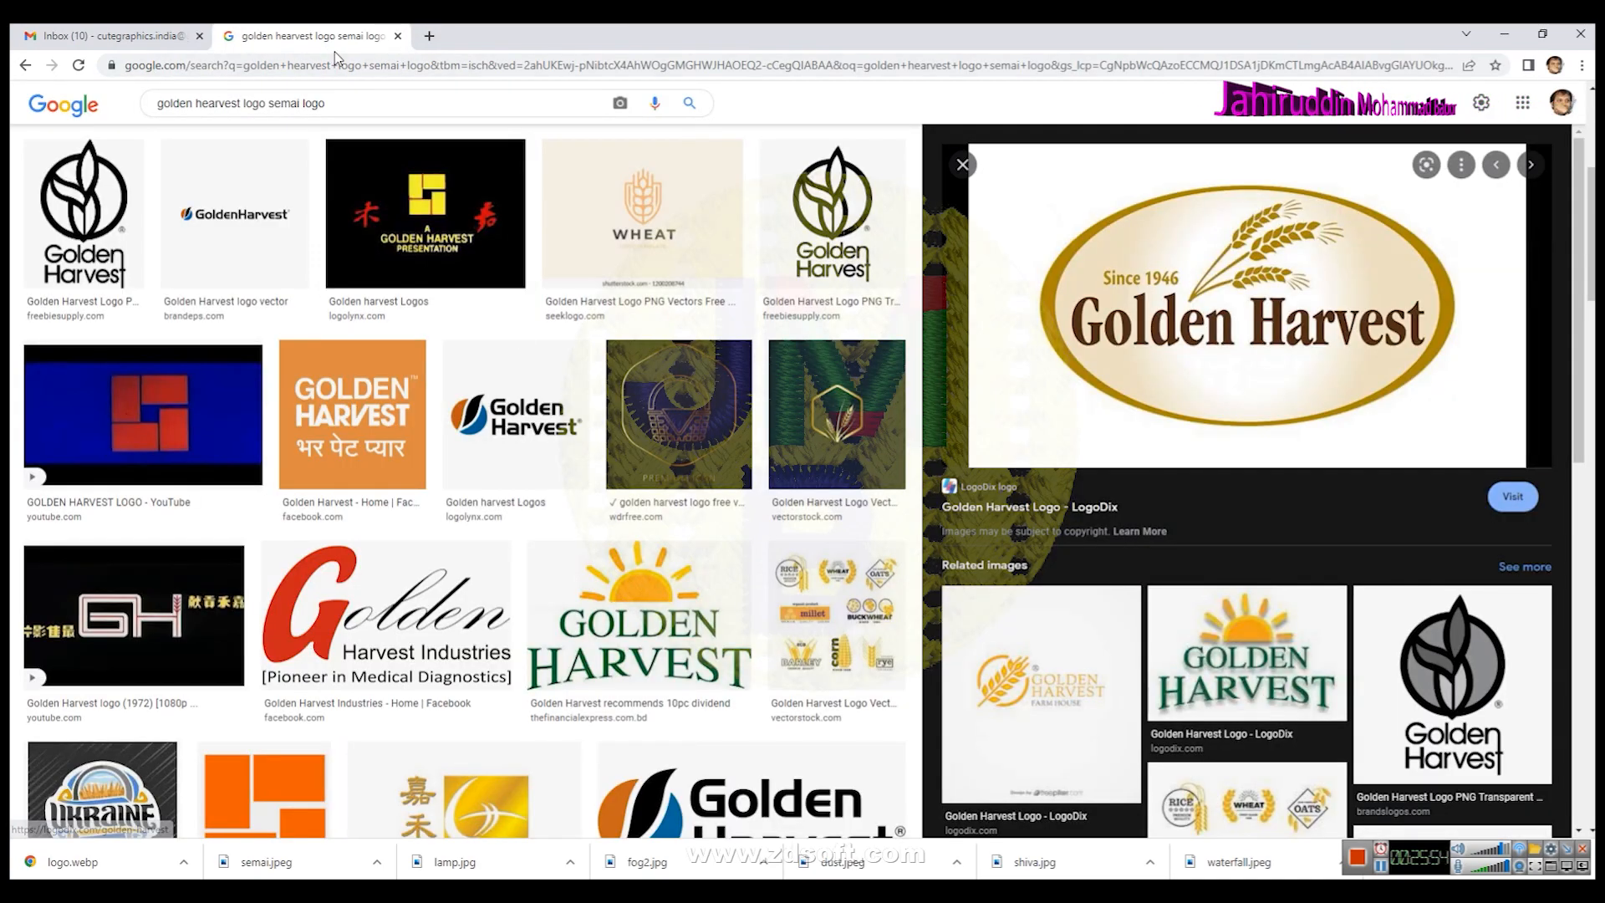
pyautogui.click(398, 37)
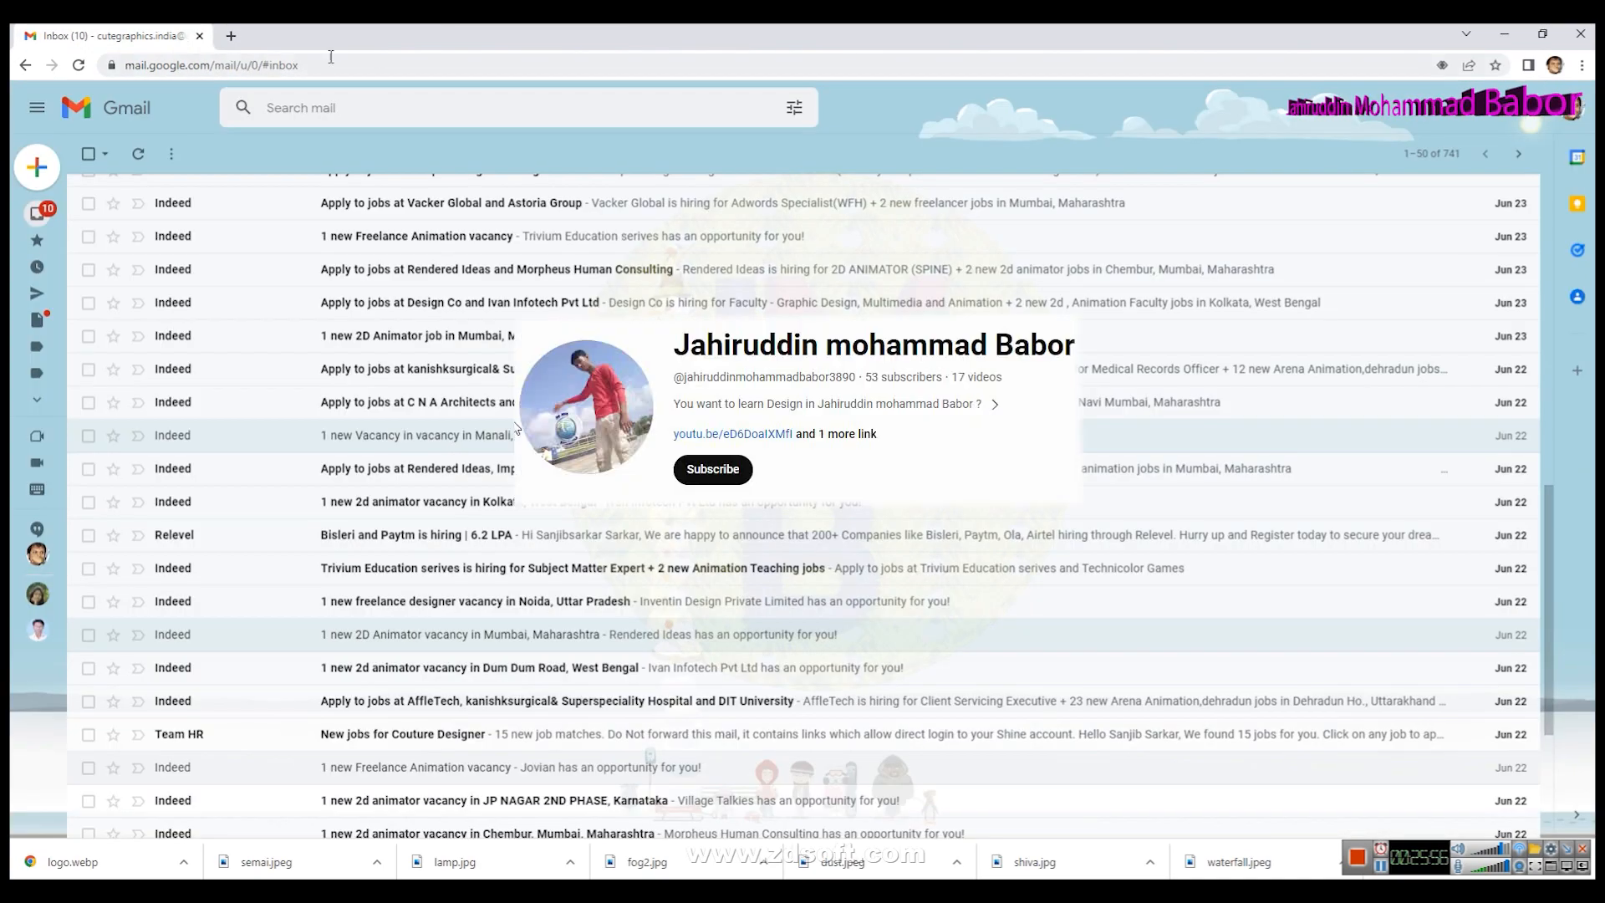
# - Open a new browser tab on the Google home page and start a search from its search box
pyautogui.click(231, 36)
pyautogui.click(306, 57)
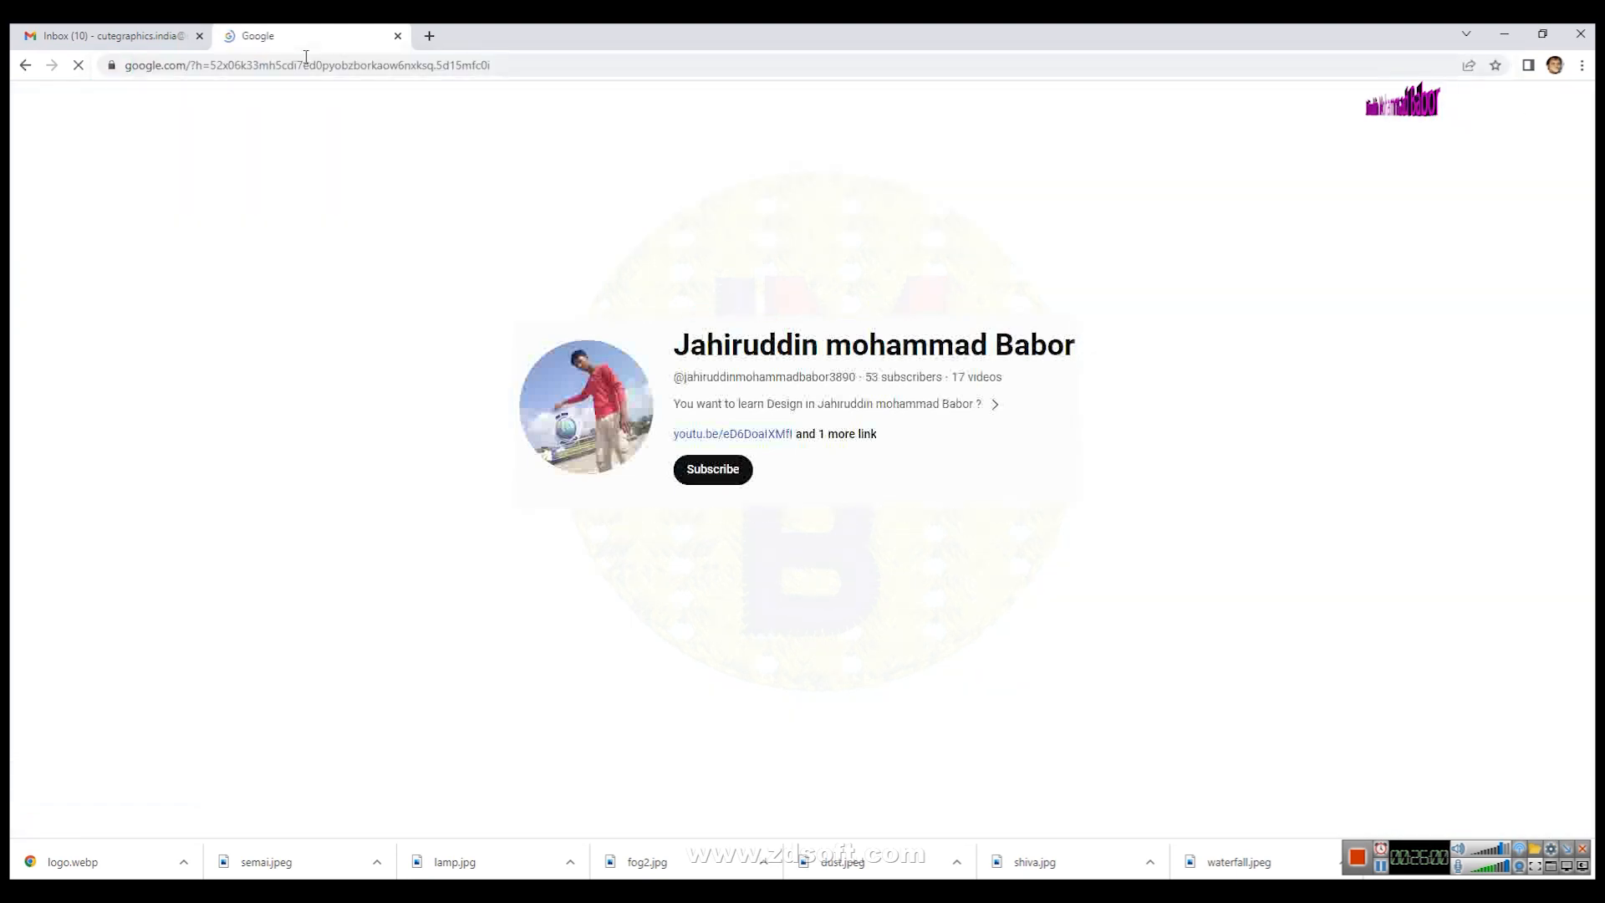
pyautogui.click(719, 473)
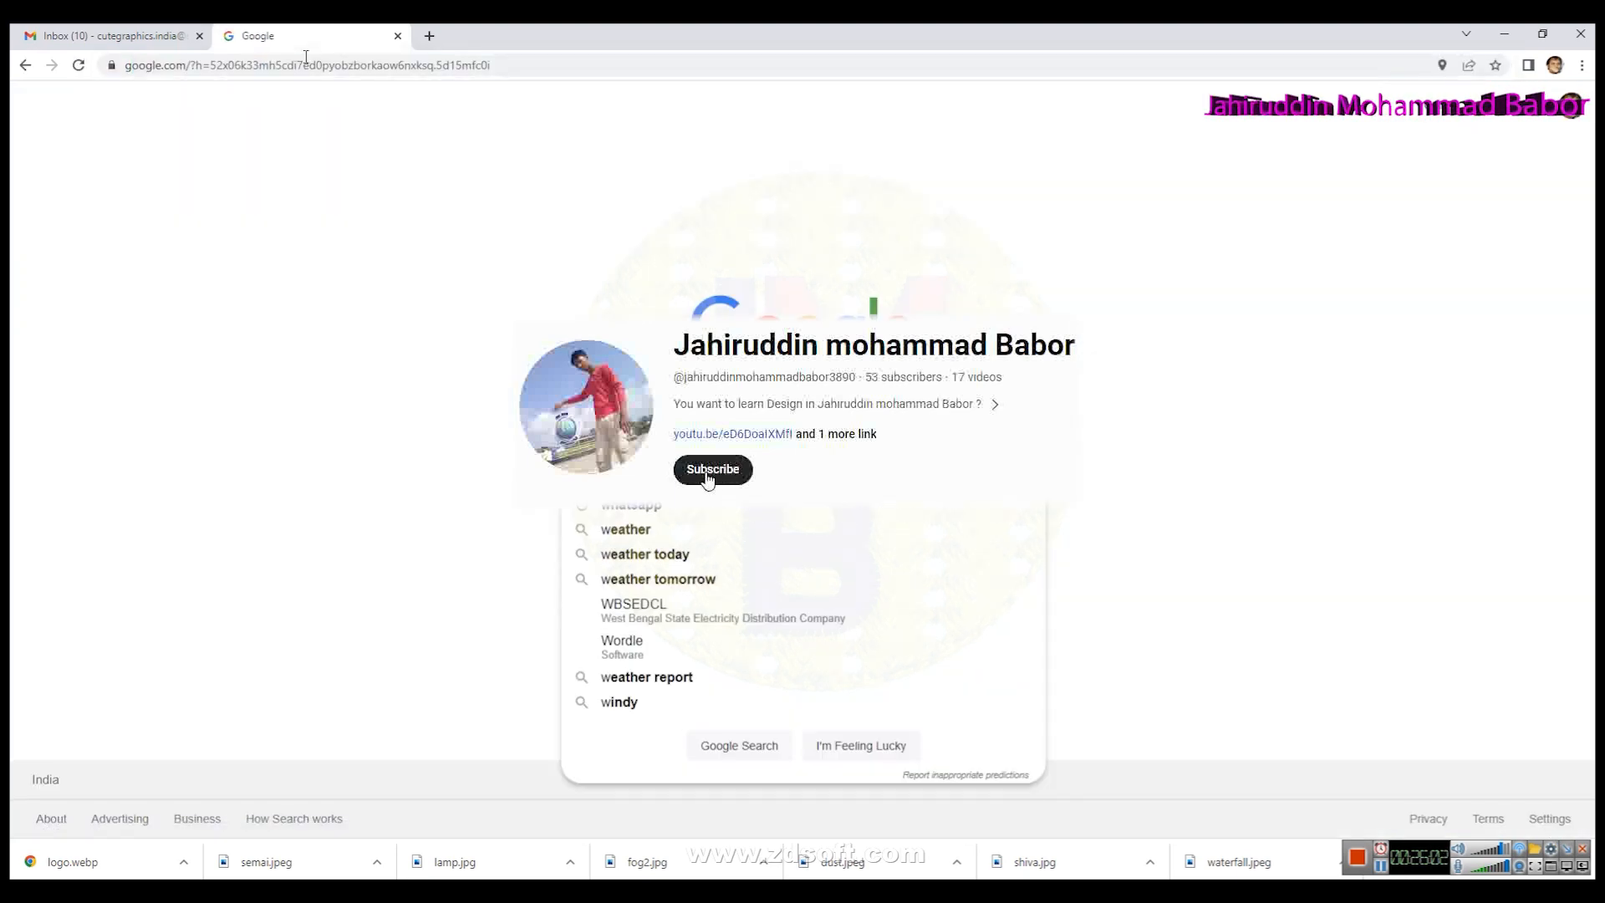
pyautogui.click(637, 430)
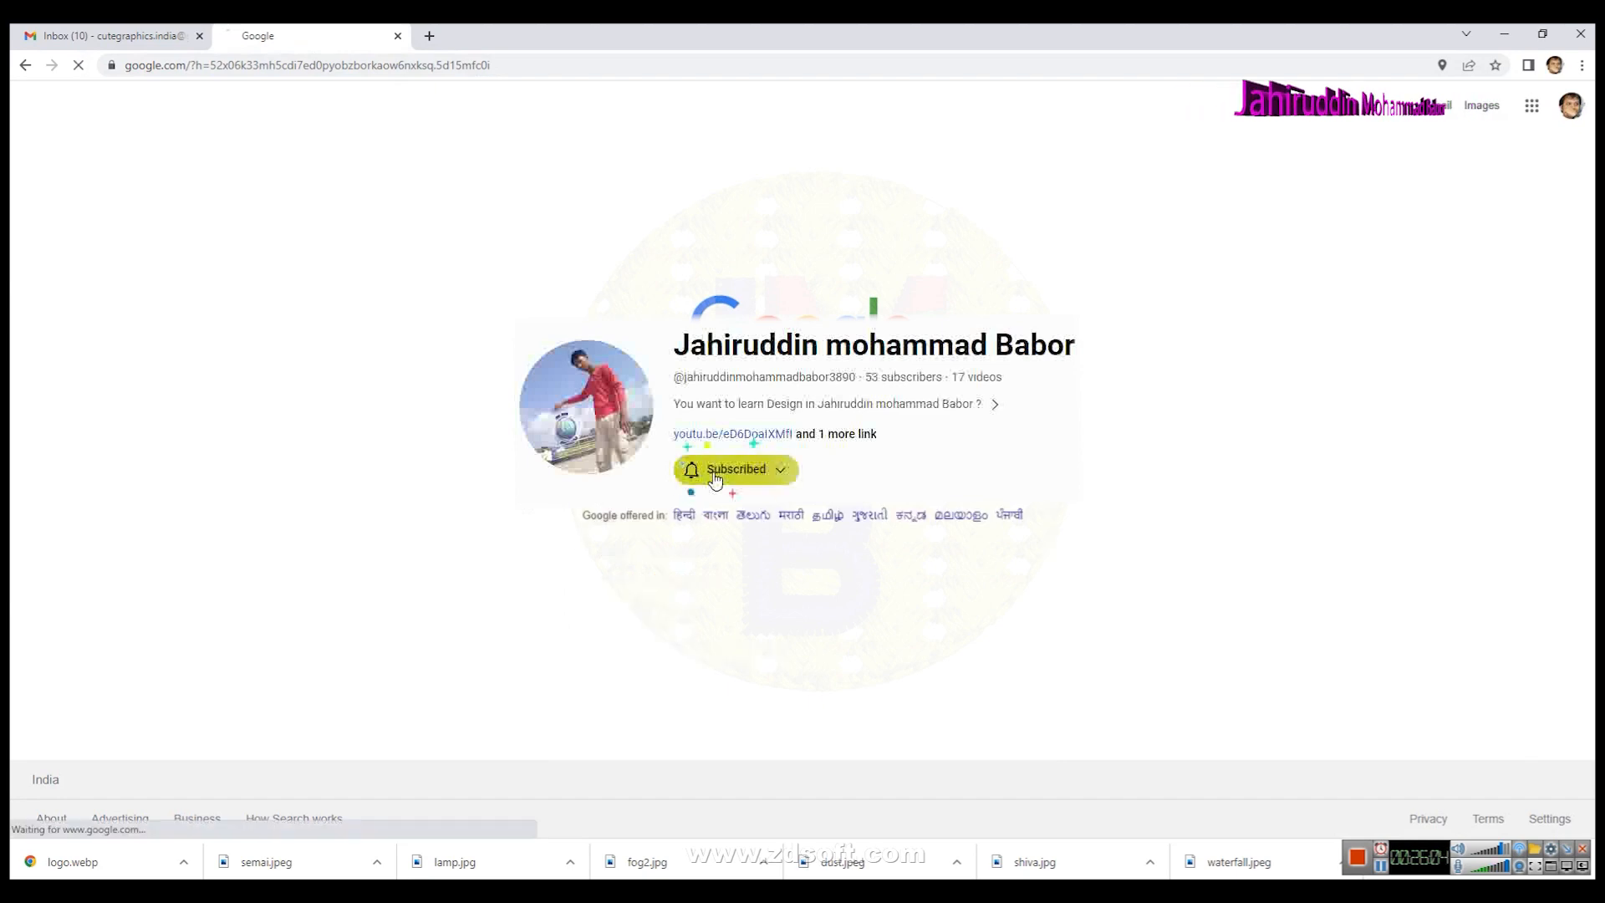